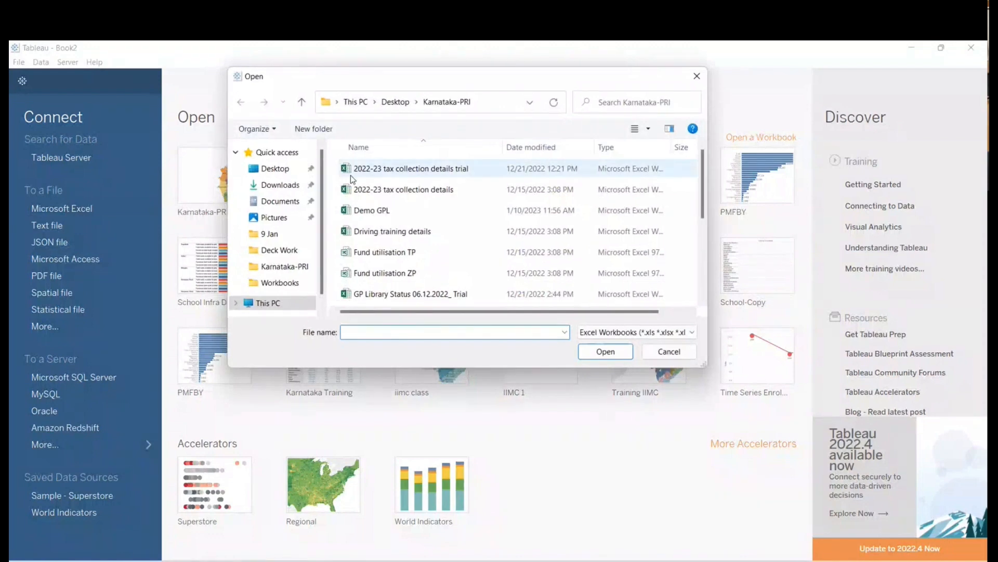
# - Connect to the Demo GPL Excel workbook and go to the Sheet 1 worksheet
pyautogui.click(372, 210)
pyautogui.click(596, 354)
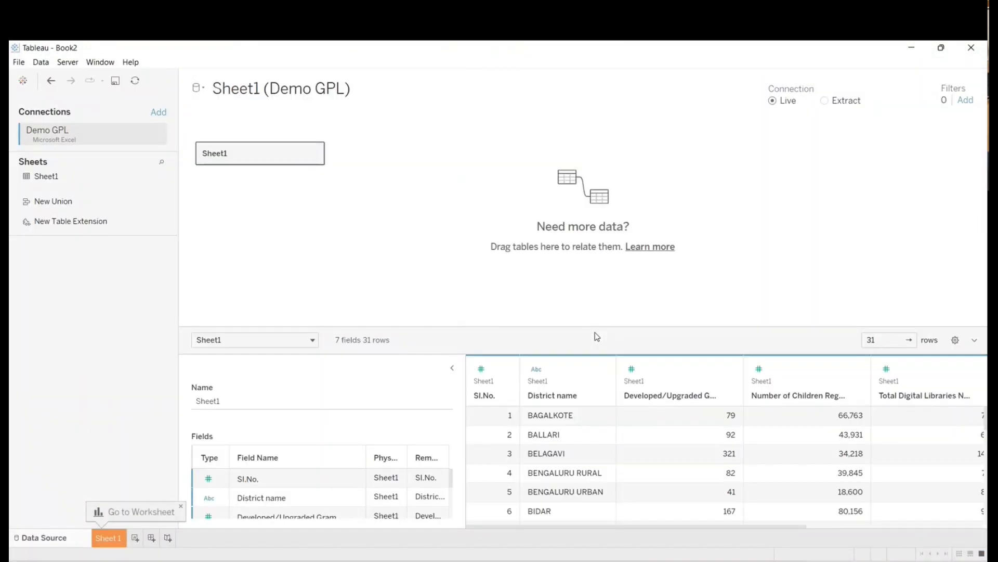
pyautogui.click(109, 538)
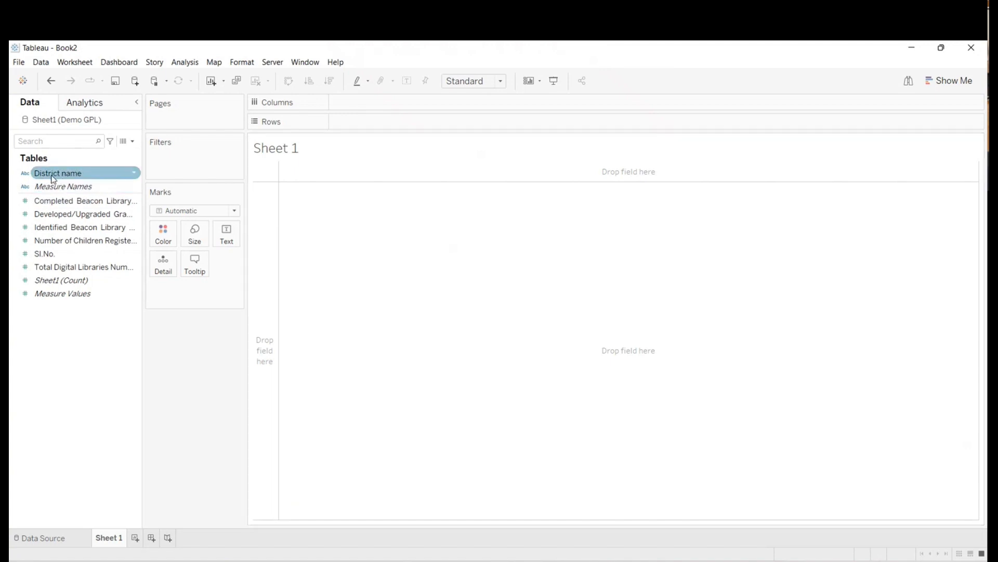
# - Build a text table of the number of children registered per District name, sorted in descending order
pyautogui.moveTo(54, 180); pyautogui.dragTo(370, 127)
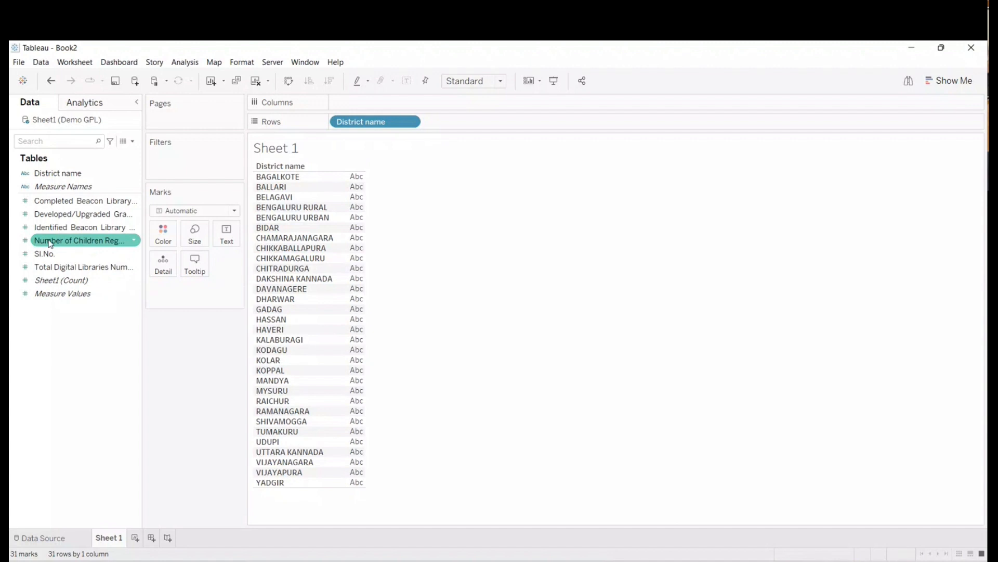
pyautogui.moveTo(51, 243); pyautogui.dragTo(225, 230)
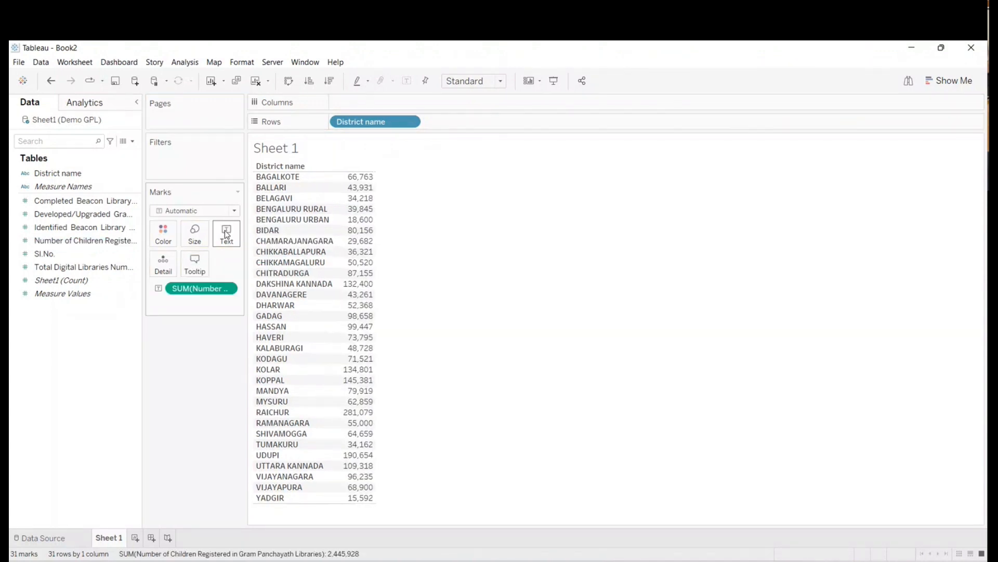
pyautogui.click(330, 81)
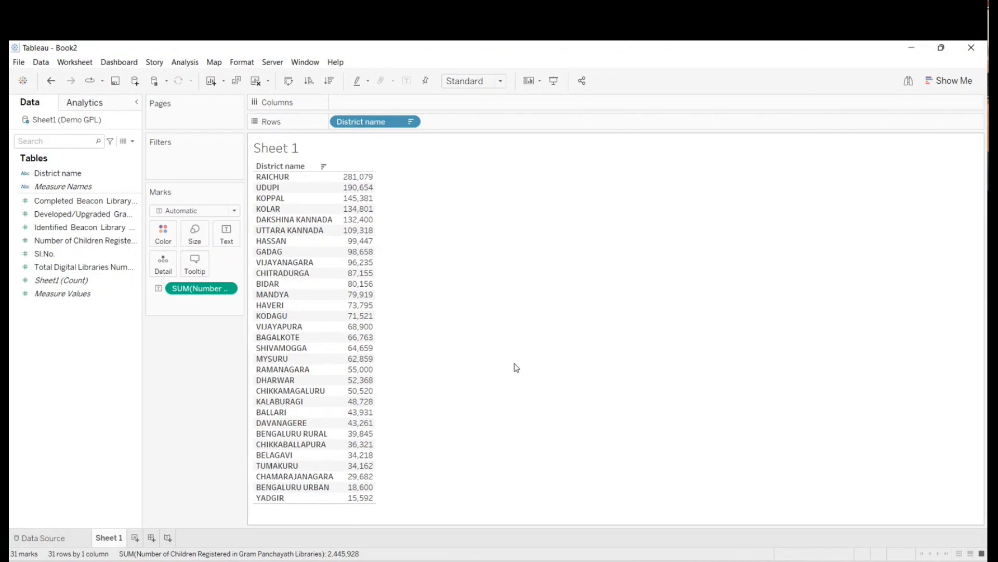
# - Filter the table by the sum of Number of Children Registered in Gram Panchayath Libraries to at most 100,000
pyautogui.moveTo(349, 247)
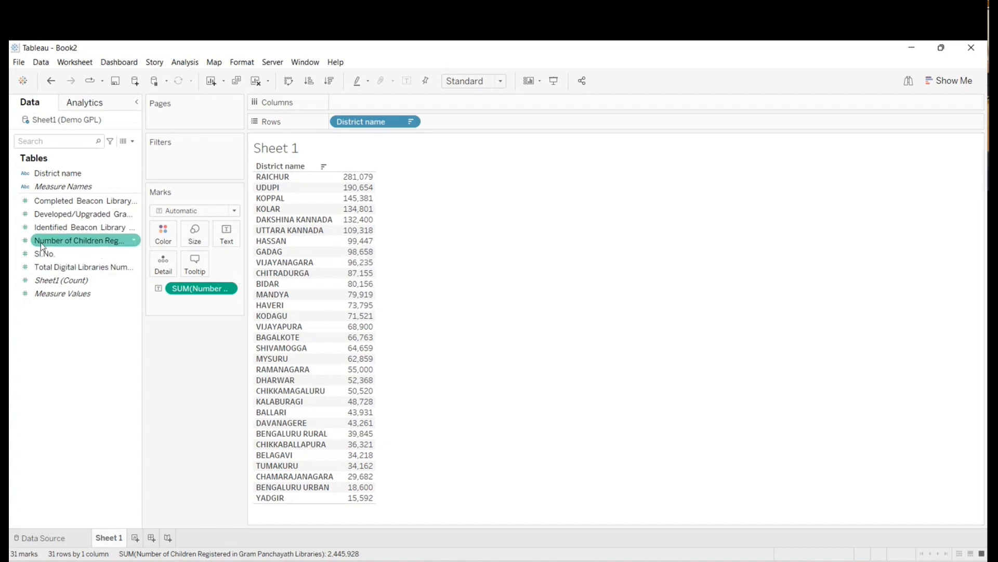
pyautogui.moveTo(41, 245); pyautogui.dragTo(52, 247)
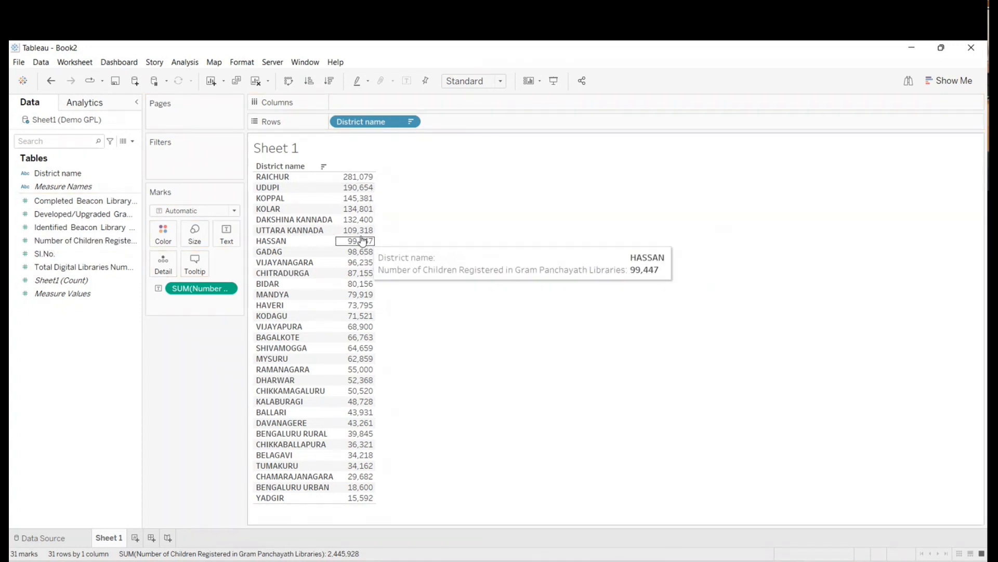
pyautogui.click(43, 242)
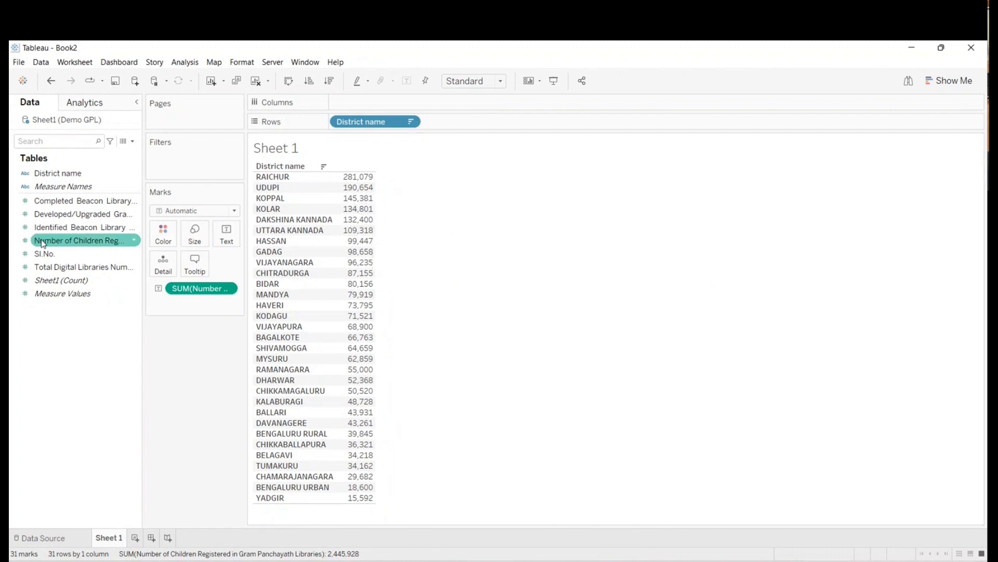
pyautogui.moveTo(44, 244); pyautogui.dragTo(164, 168)
pyautogui.click(383, 236)
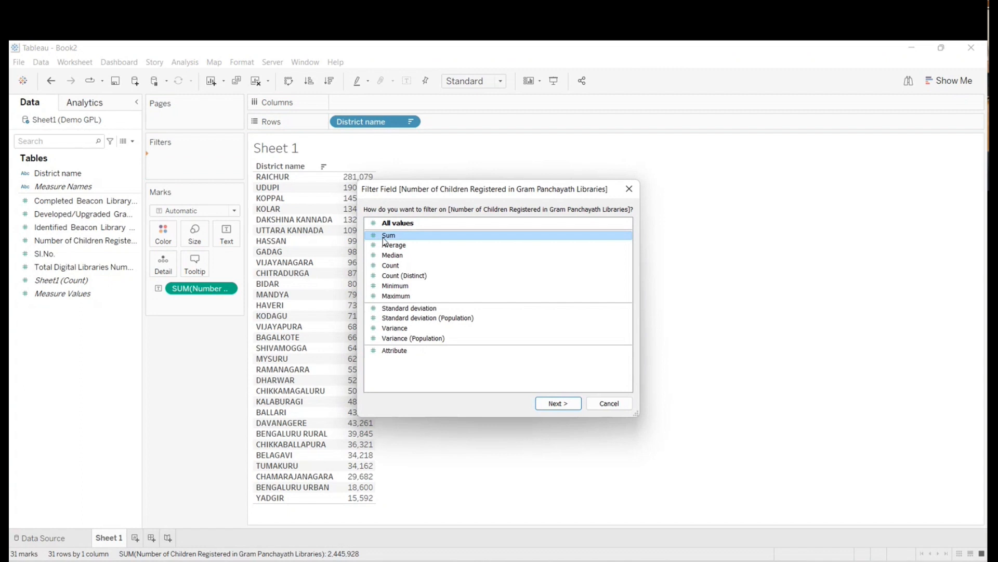
pyautogui.click(567, 404)
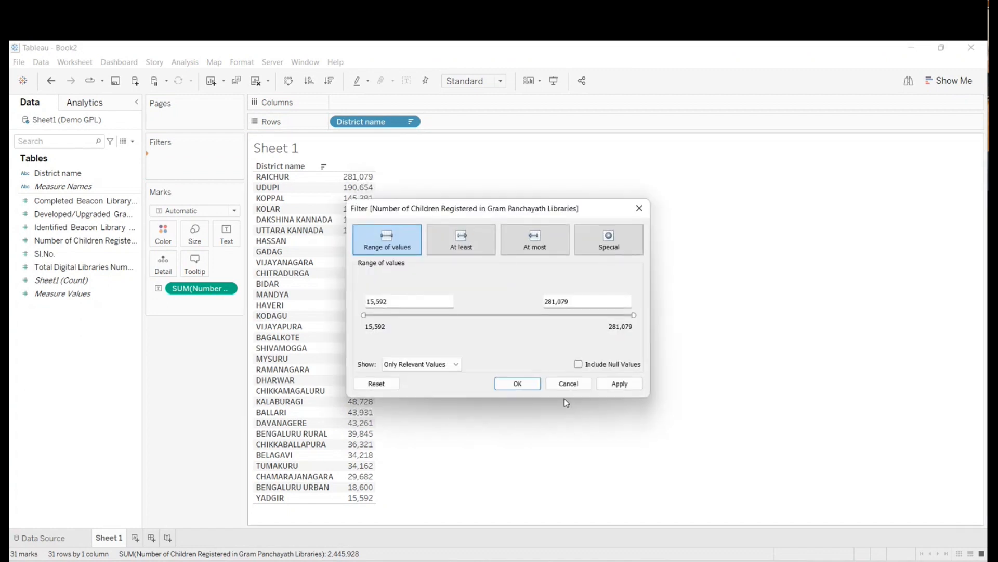
pyautogui.click(539, 252)
pyautogui.doubleClick(582, 299)
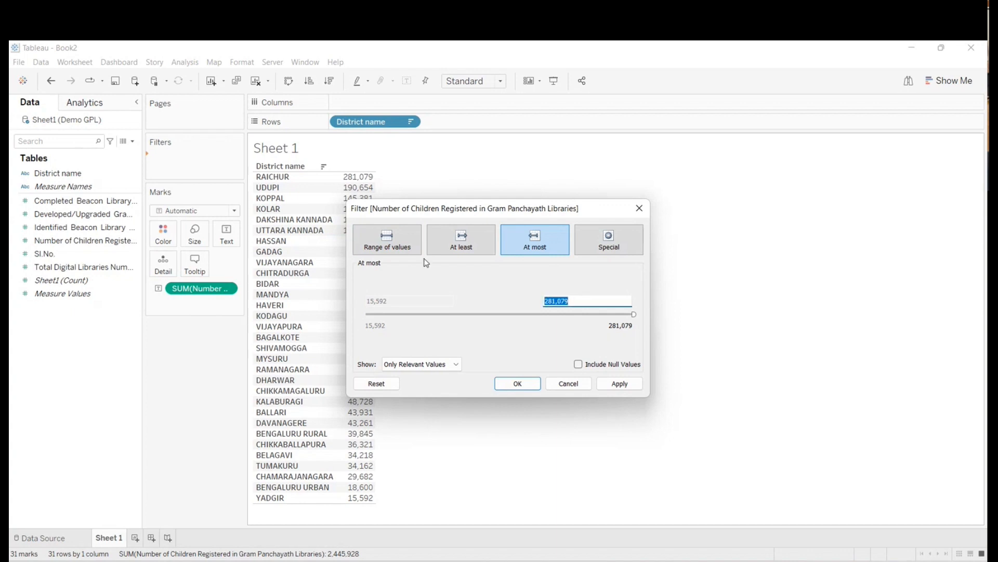
pyautogui.write('100,000')
pyautogui.click(526, 387)
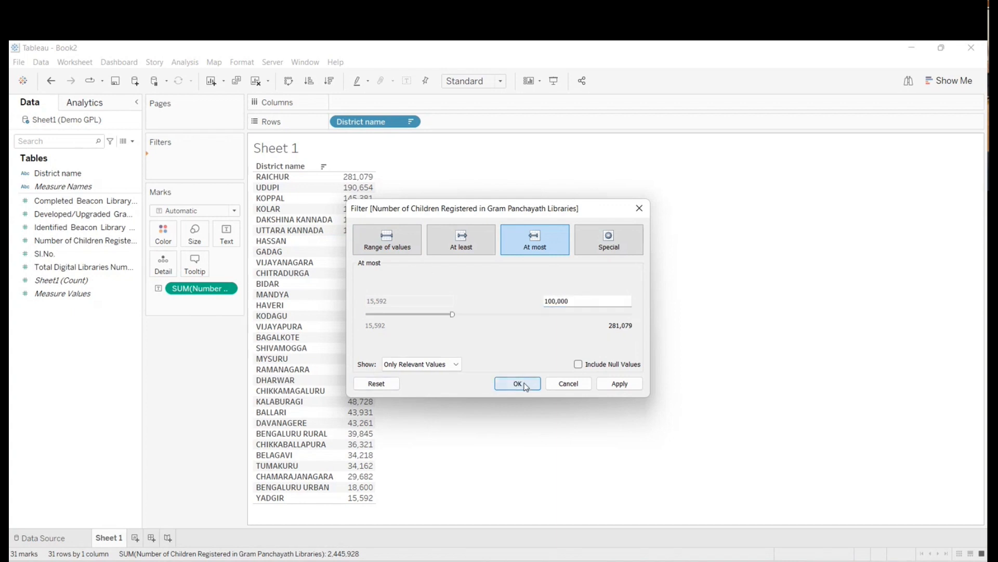
# - Remove the filter on the number of children registered and undo its removal
pyautogui.moveTo(343, 176)
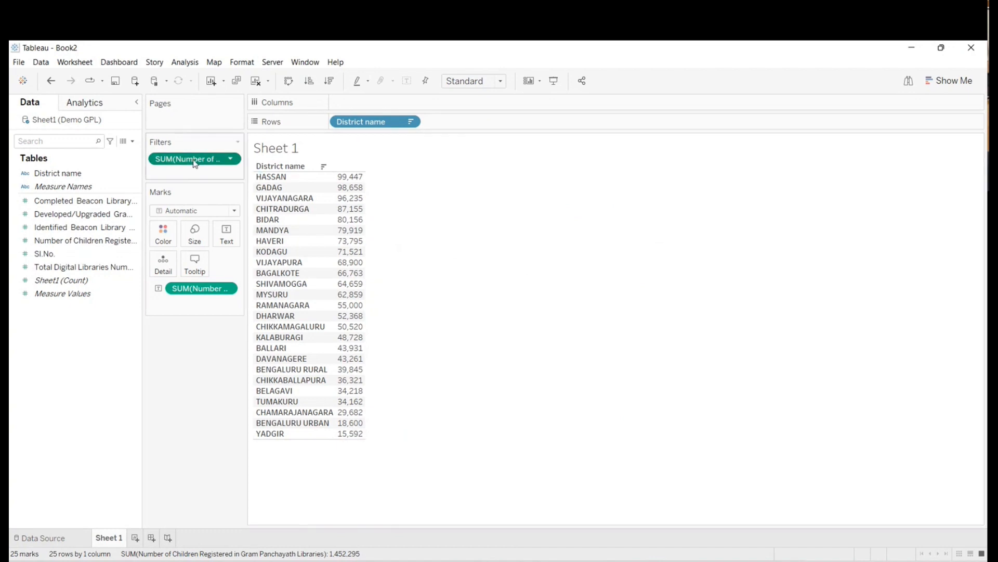
pyautogui.moveTo(195, 160); pyautogui.dragTo(68, 392)
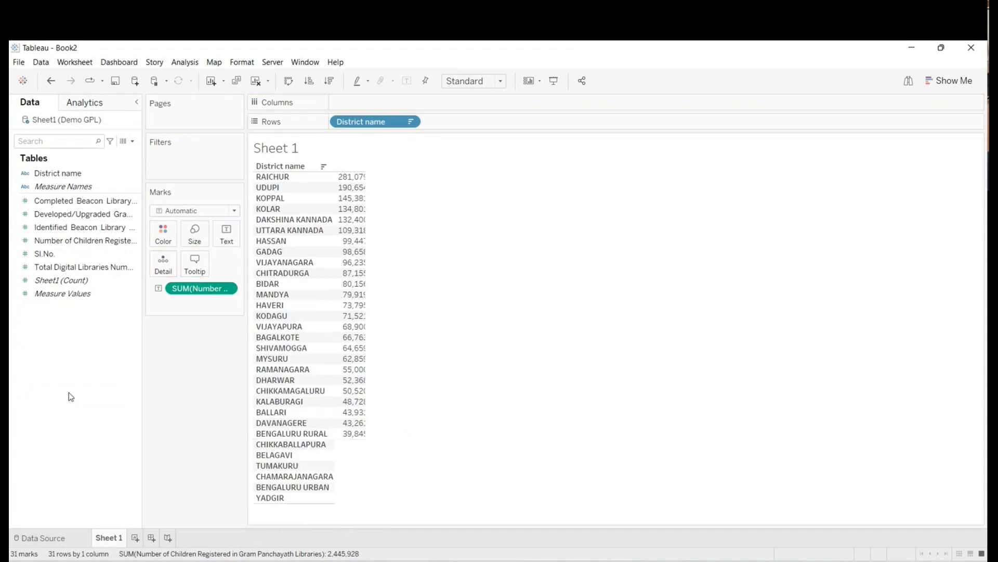
pyautogui.hotkey('ctrl', 'z')
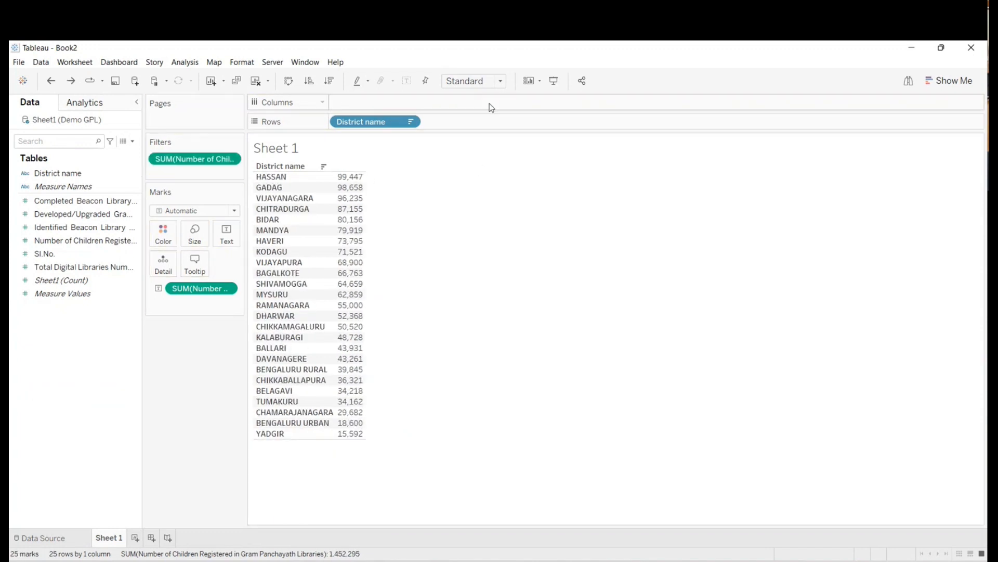
# - View the filtered district table in presentation mode and return to the worksheet
pyautogui.click(553, 81)
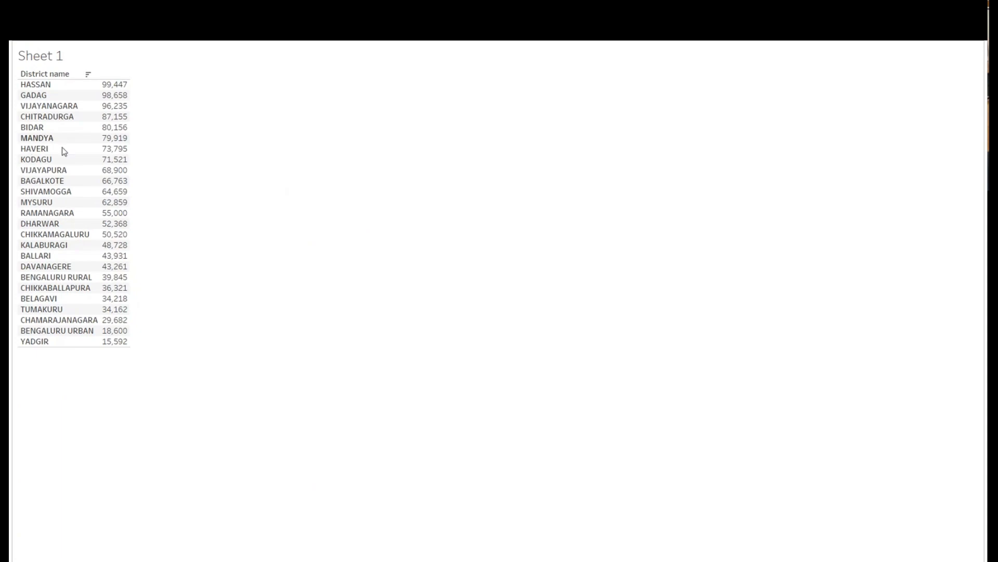
pyautogui.press('Escape')
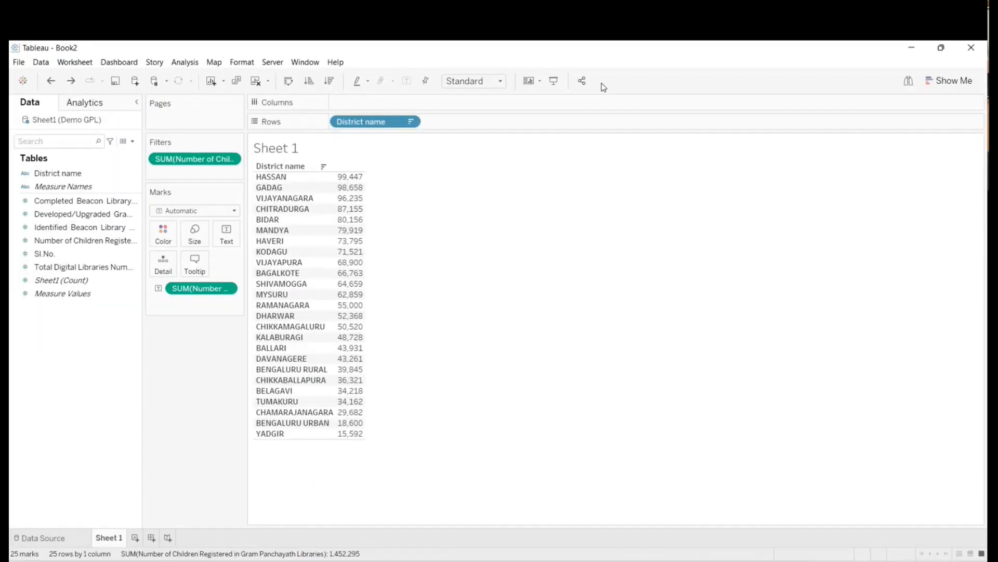
pyautogui.click(561, 84)
pyautogui.press('Escape')
# - Set the sheet's fit to Entire View and view it in presentation mode
pyautogui.click(473, 81)
pyautogui.click(466, 127)
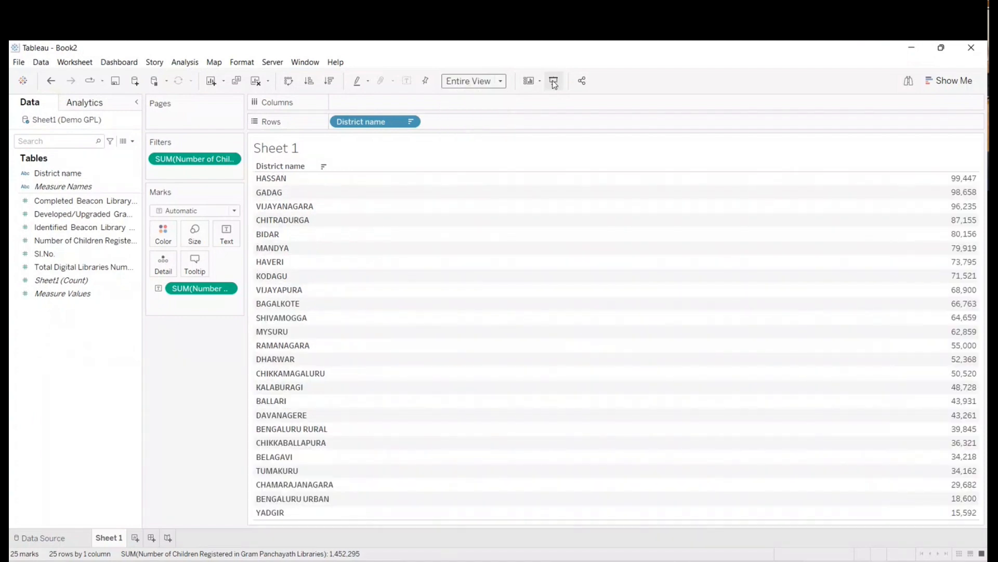
pyautogui.click(553, 80)
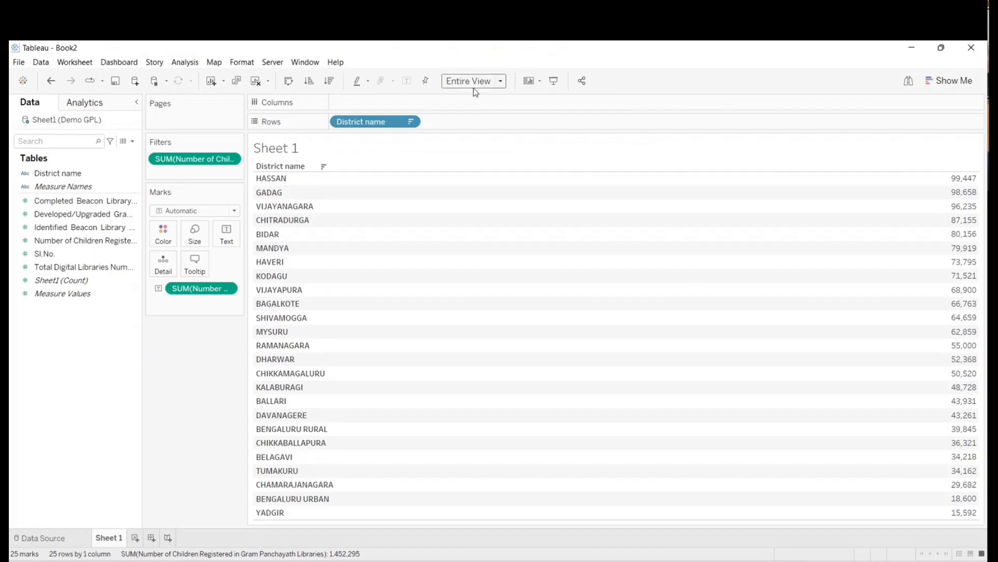
# - Set the sheet's fit back to Standard and remove the filter on the number of children registered
pyautogui.click(473, 85)
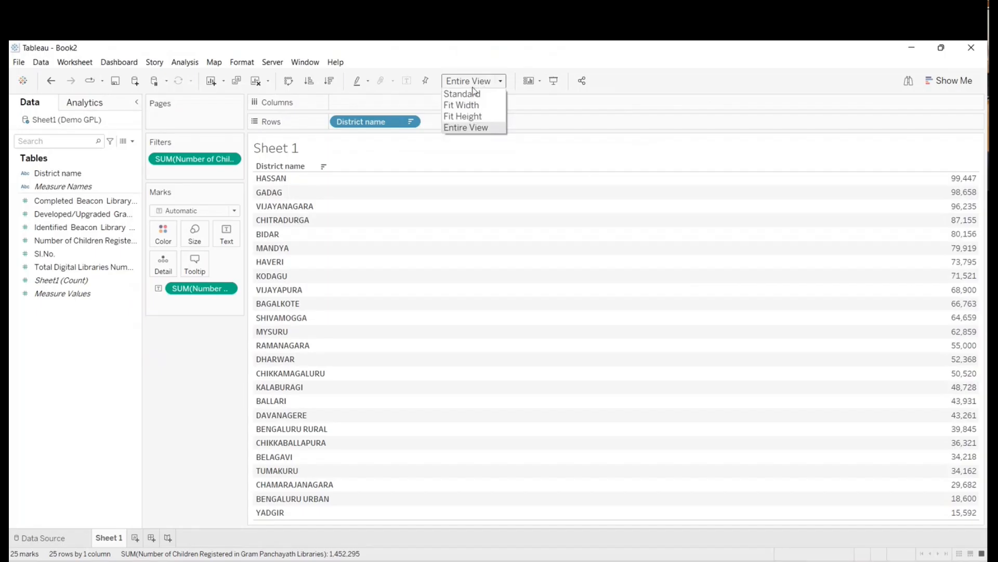
pyautogui.click(463, 94)
pyautogui.click(554, 81)
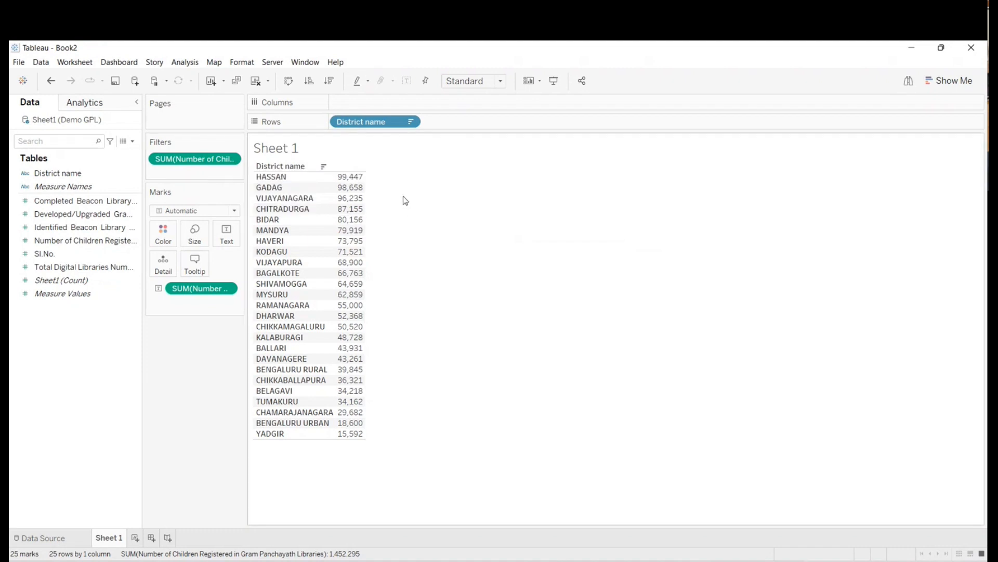
pyautogui.moveTo(172, 159); pyautogui.dragTo(54, 388)
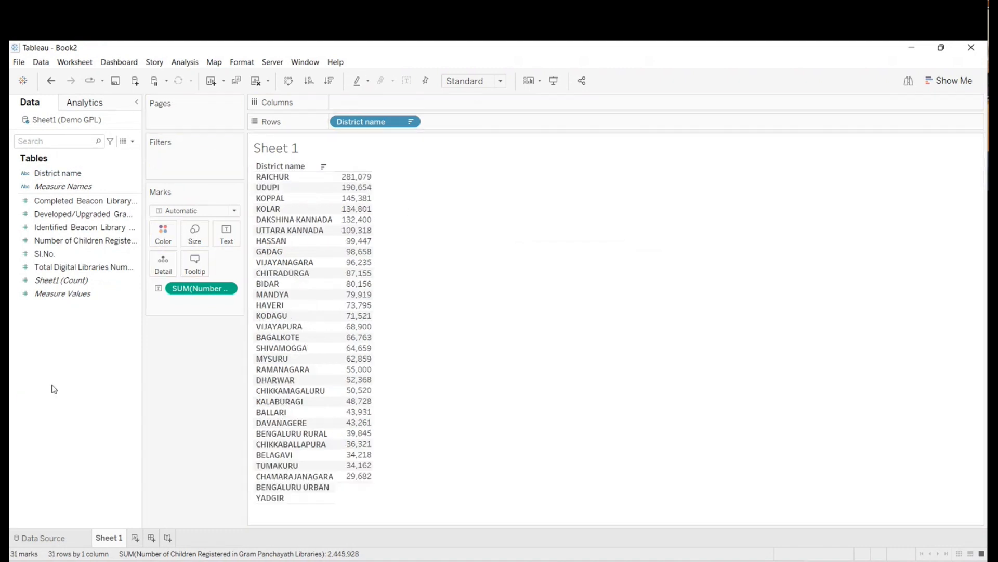
# - Add a District name filter to the sheet with all districts selected
pyautogui.moveTo(57, 173); pyautogui.dragTo(166, 161)
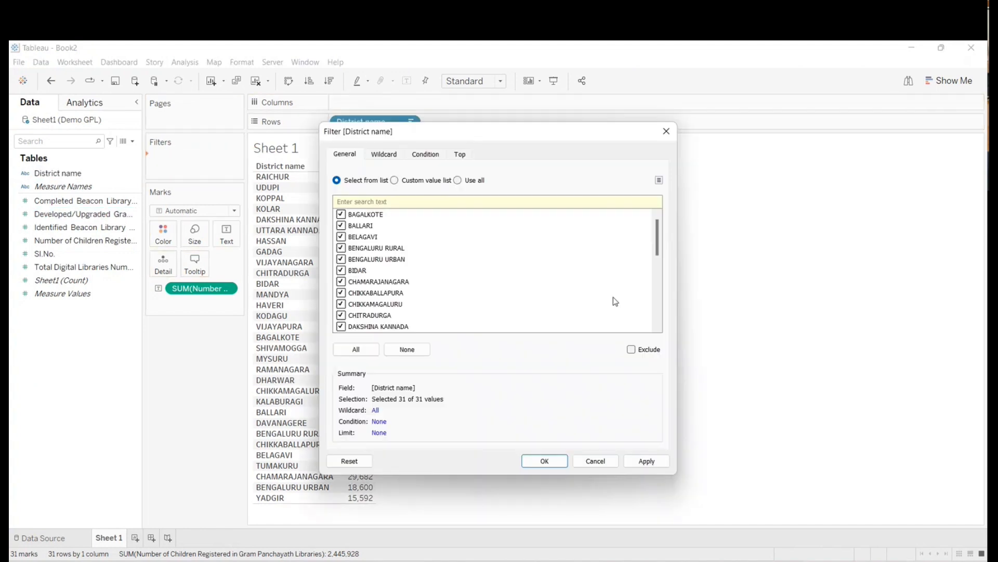
pyautogui.click(647, 462)
pyautogui.click(545, 461)
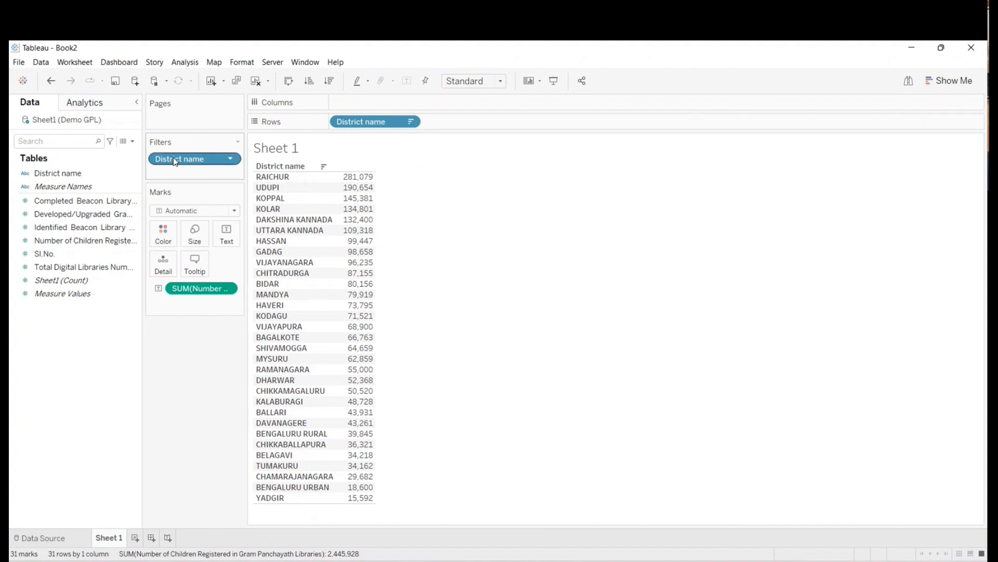
# - Show the District name filter card on the sheet as a Multiple Values (list) control
pyautogui.rightClick(175, 160)
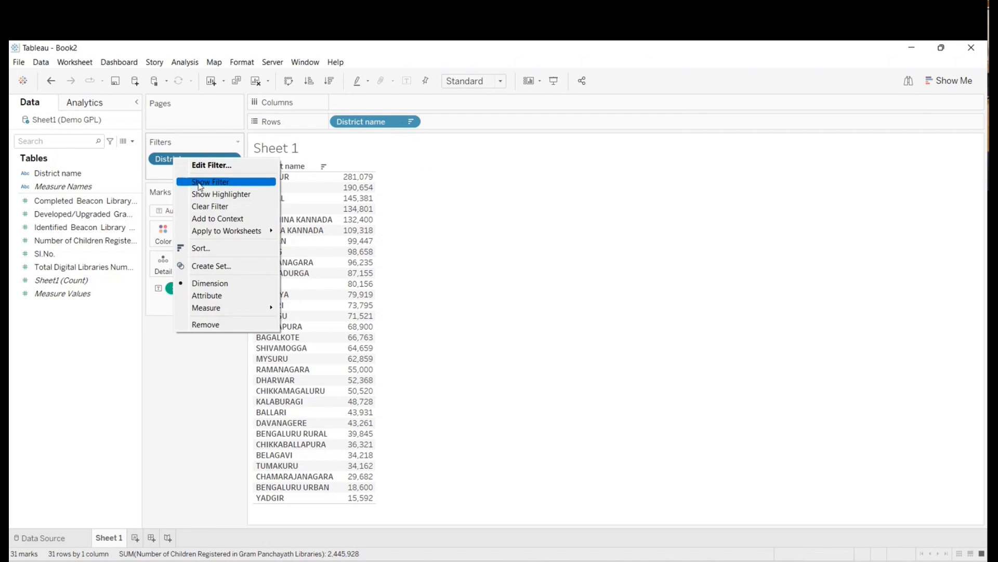
pyautogui.click(200, 183)
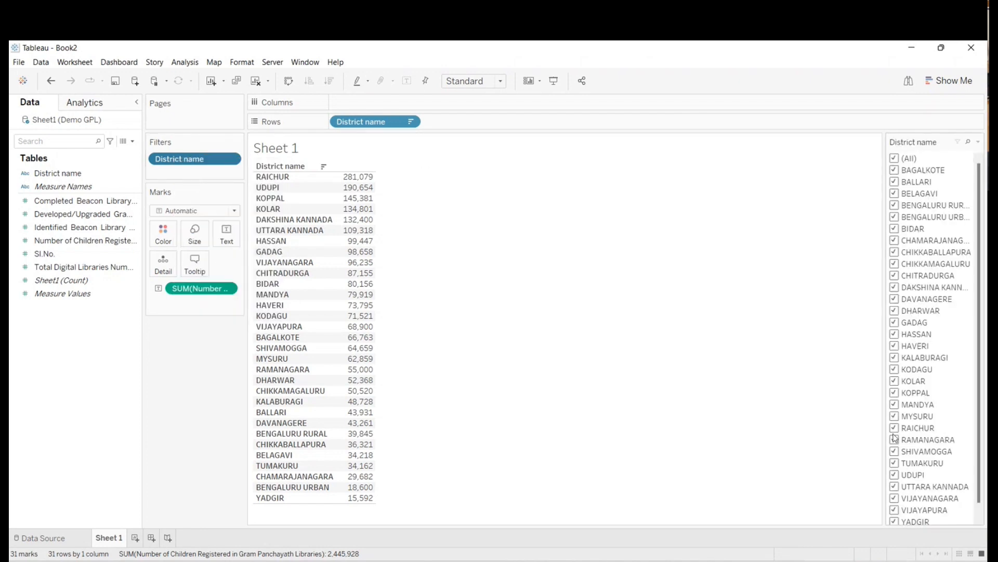
pyautogui.click(979, 143)
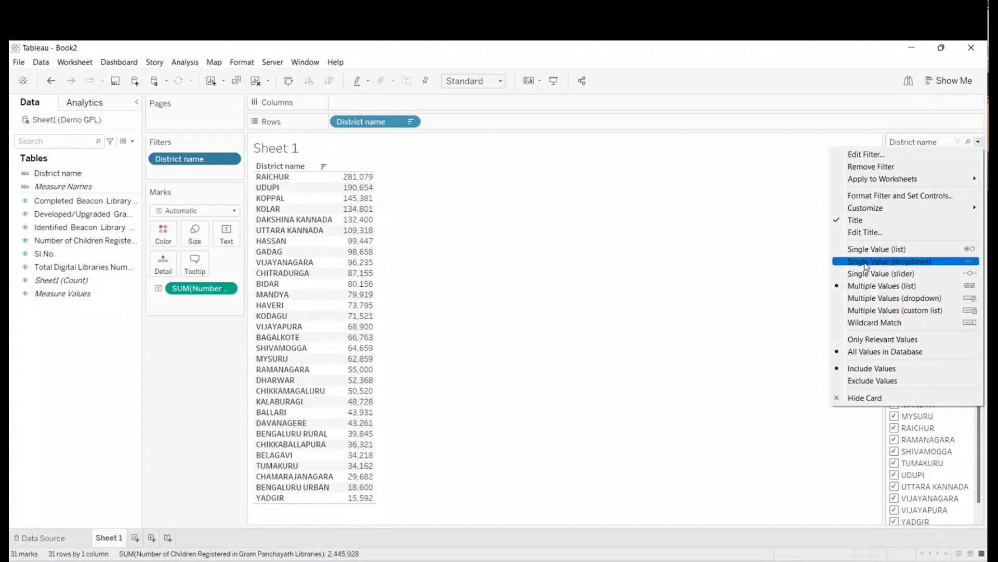
pyautogui.click(884, 286)
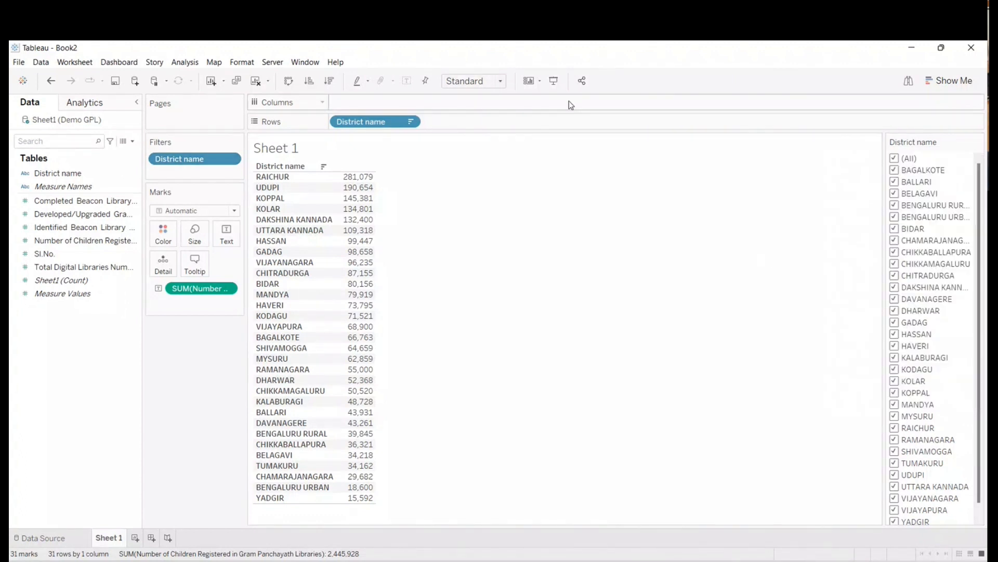
# - In presentation mode, deselect all districts in the filter and select only BALLARI, BENGALURU RURAL and BENGALURU URBAN
pyautogui.press('F7')
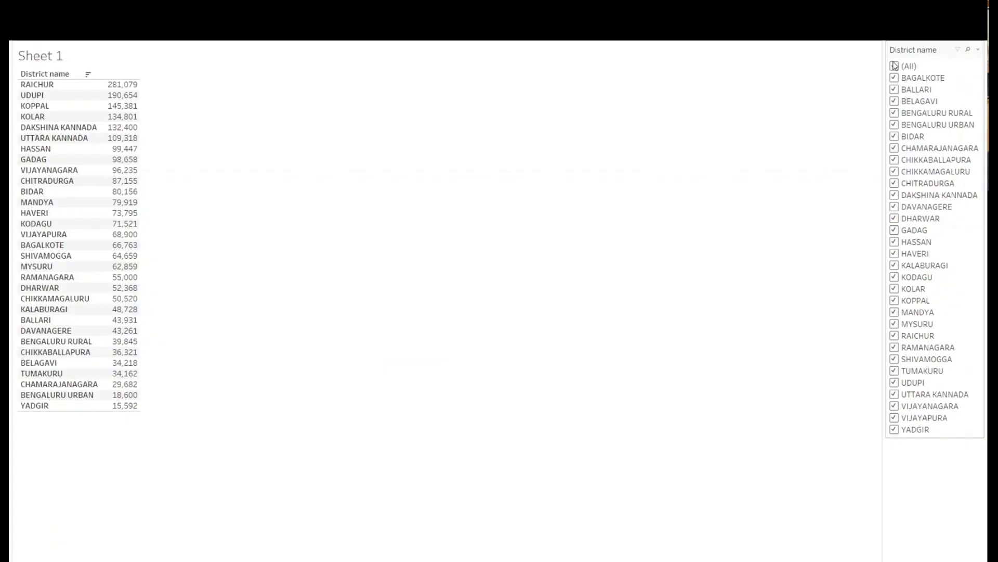
pyautogui.click(894, 66)
pyautogui.click(895, 89)
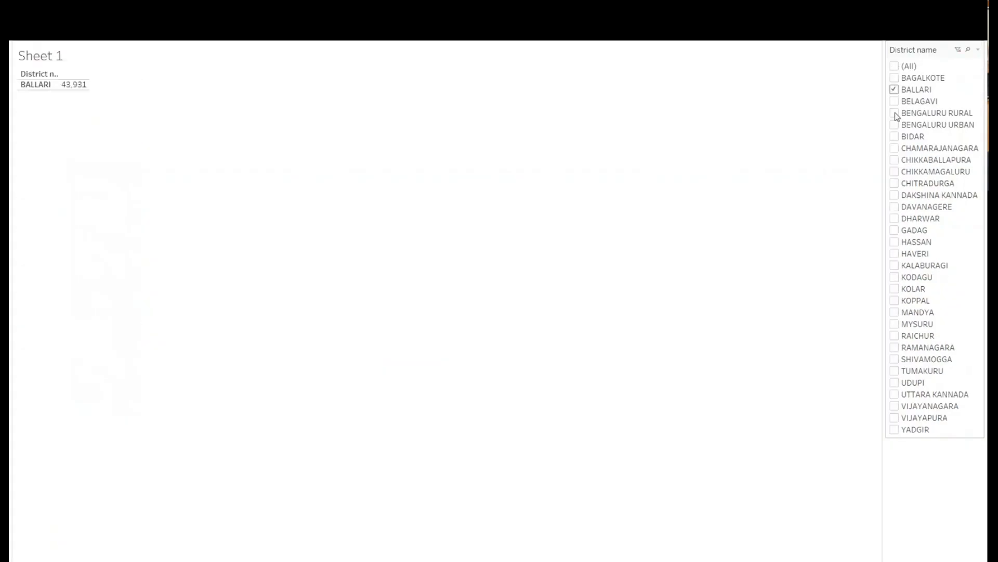
pyautogui.click(894, 112)
pyautogui.click(895, 124)
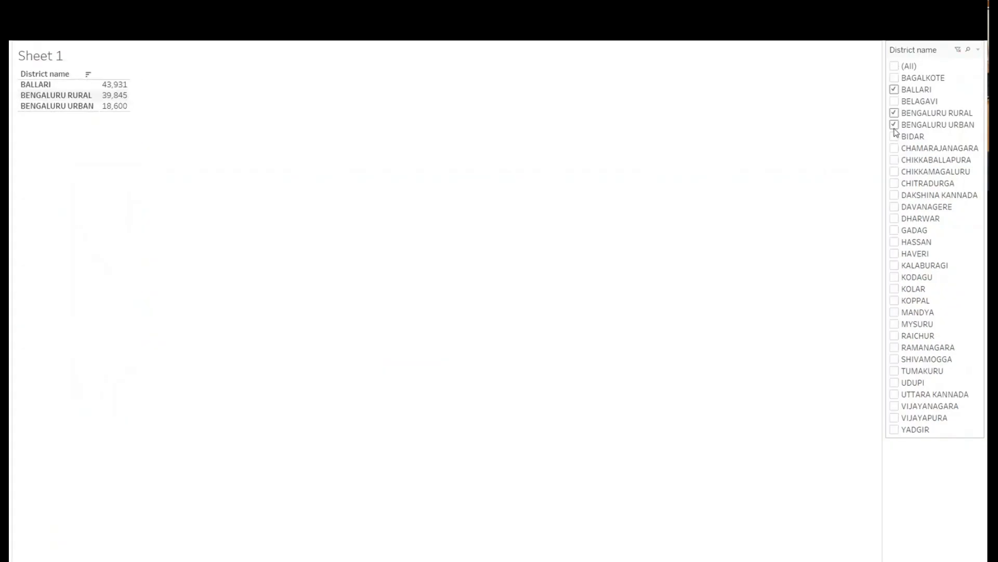
# - Change the district filter selection to BALLARI, BELAGAVI and BENGALURU RURAL
pyautogui.click(895, 124)
pyautogui.click(895, 112)
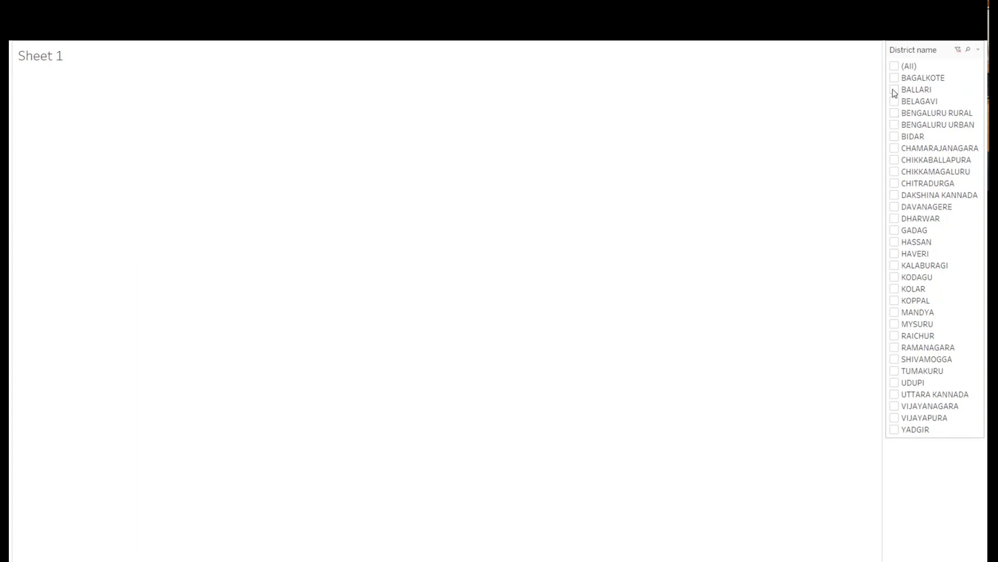
pyautogui.click(895, 101)
pyautogui.click(894, 113)
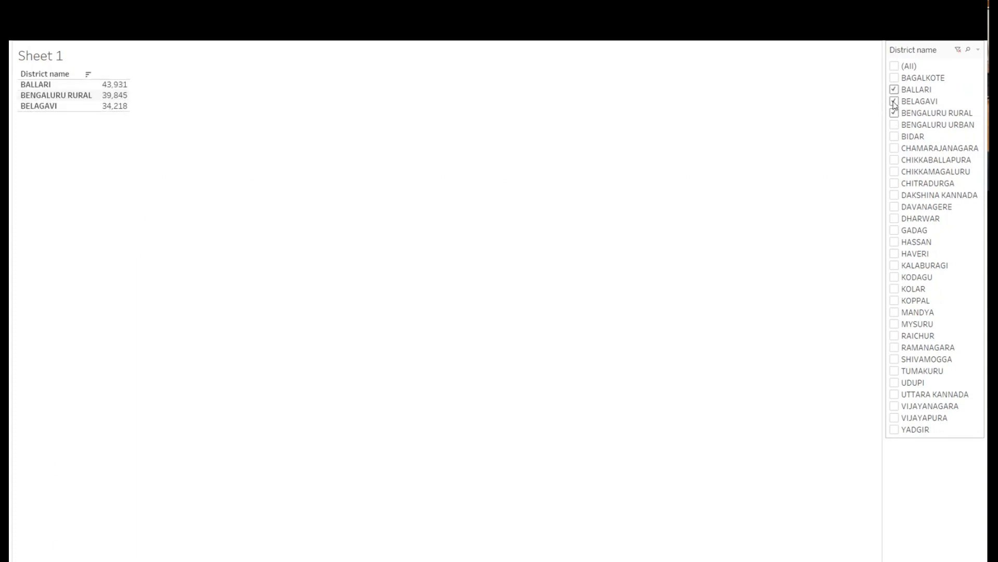
# - Clear the selected districts, filter the table to BIDAR only, and leave presentation mode
pyautogui.click(895, 101)
pyautogui.click(895, 89)
pyautogui.click(894, 113)
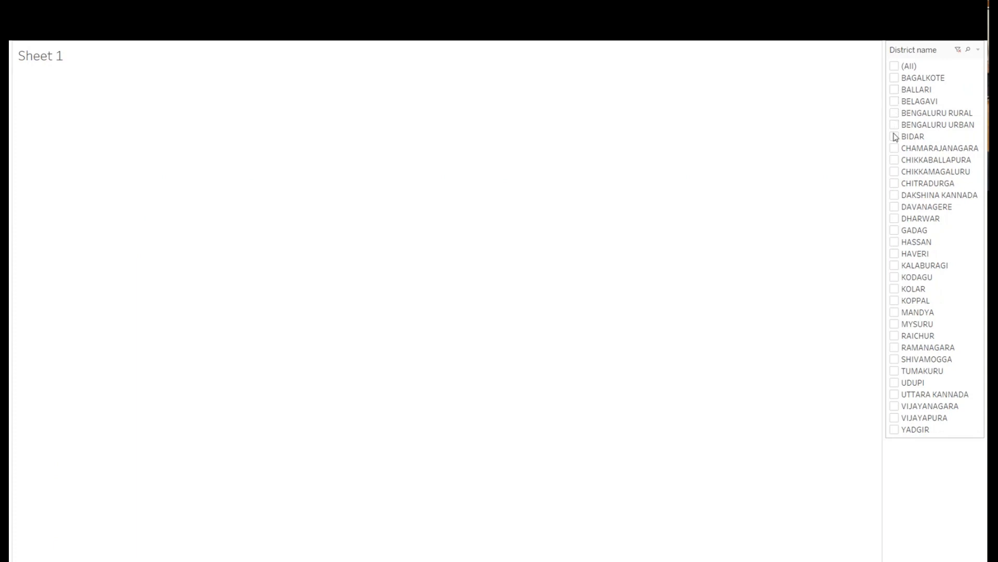
pyautogui.click(895, 136)
pyautogui.press('Escape')
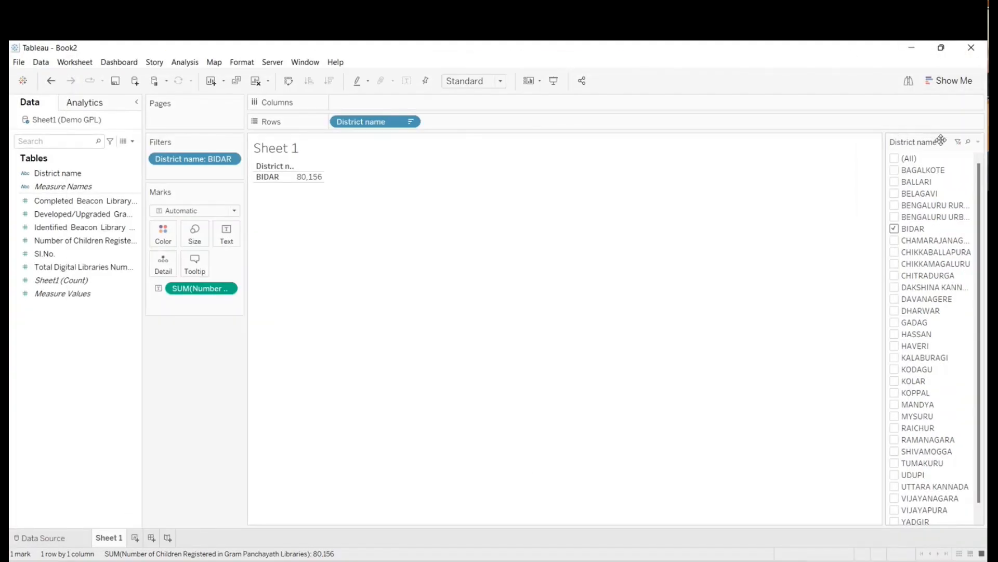
# - Include all districts again in the District name filter
pyautogui.click(894, 158)
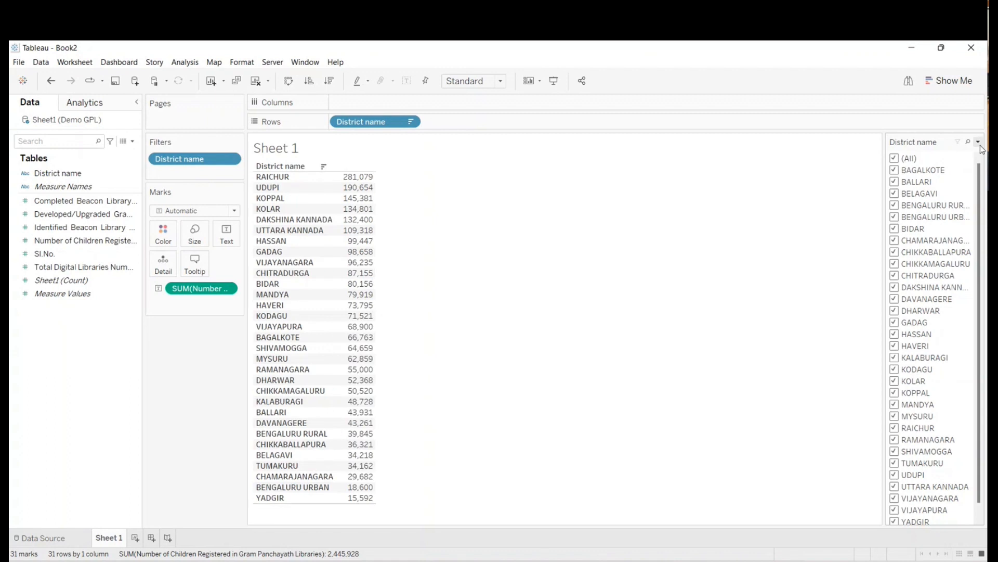
pyautogui.click(980, 144)
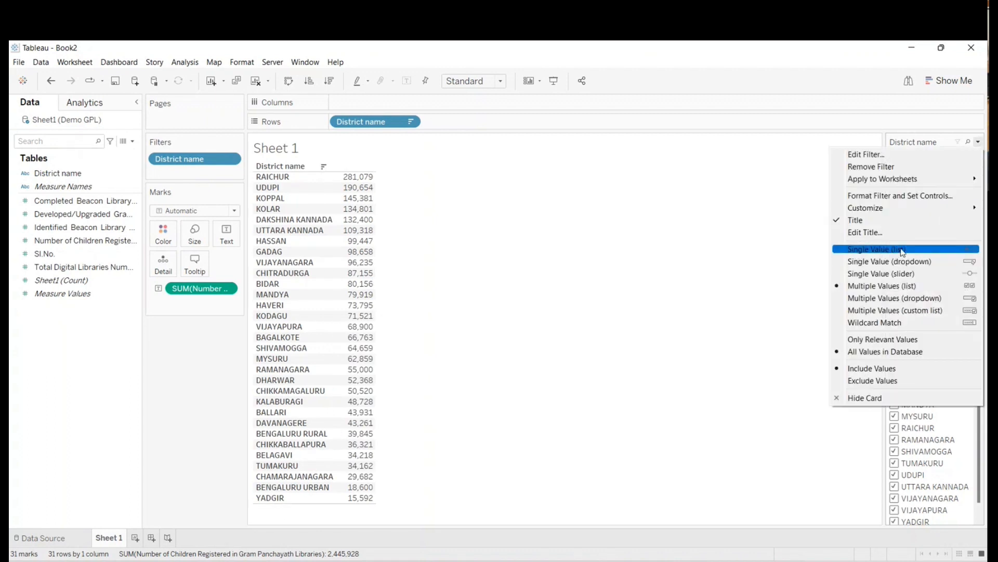
pyautogui.click(810, 139)
# - Hide the District name filter card and remove the District name filter from the sheet
pyautogui.click(979, 141)
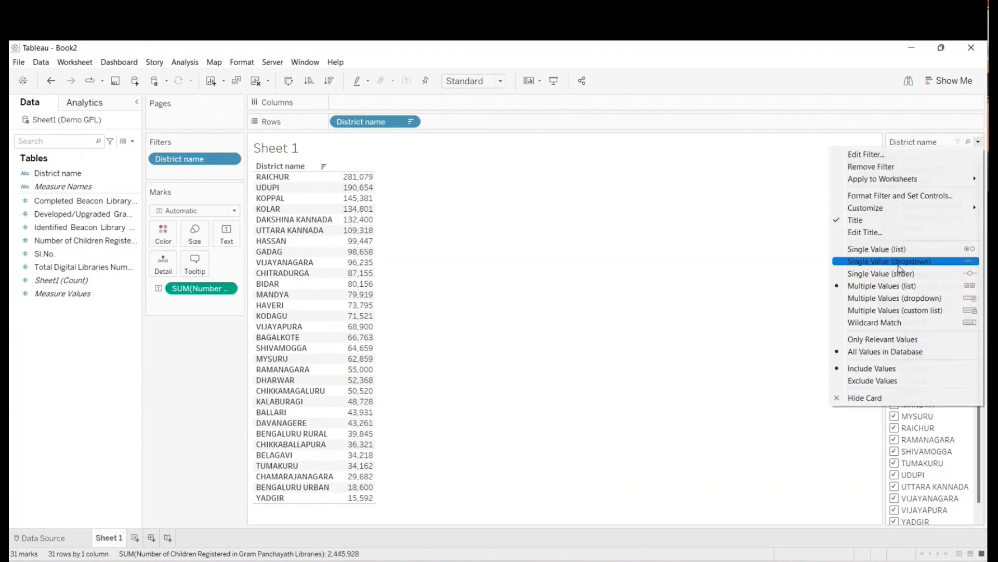
pyautogui.click(845, 398)
pyautogui.moveTo(156, 158); pyautogui.dragTo(33, 424)
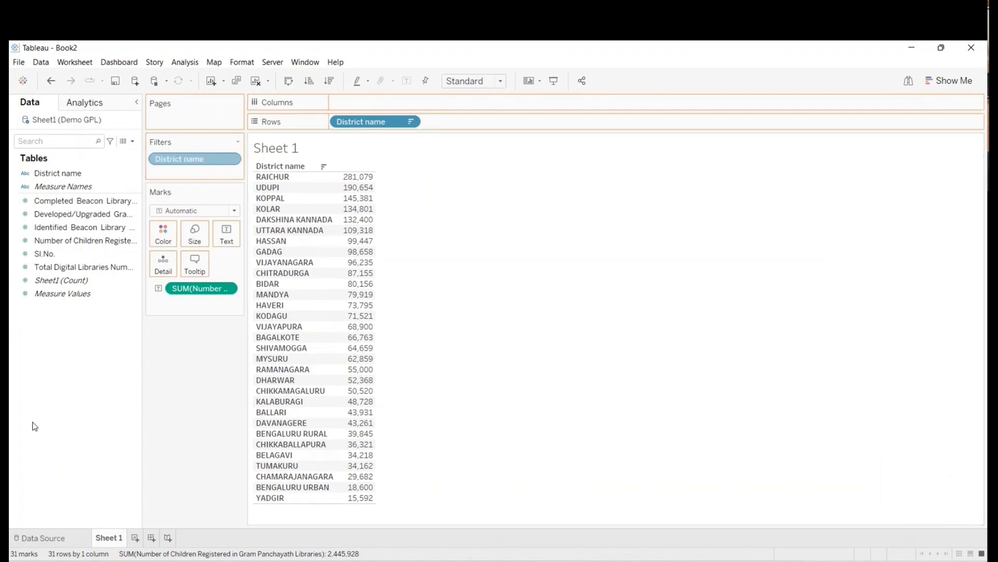
# - Filter the sheet by District name again with all districts selected, and show its filter card
pyautogui.moveTo(59, 176); pyautogui.dragTo(163, 166)
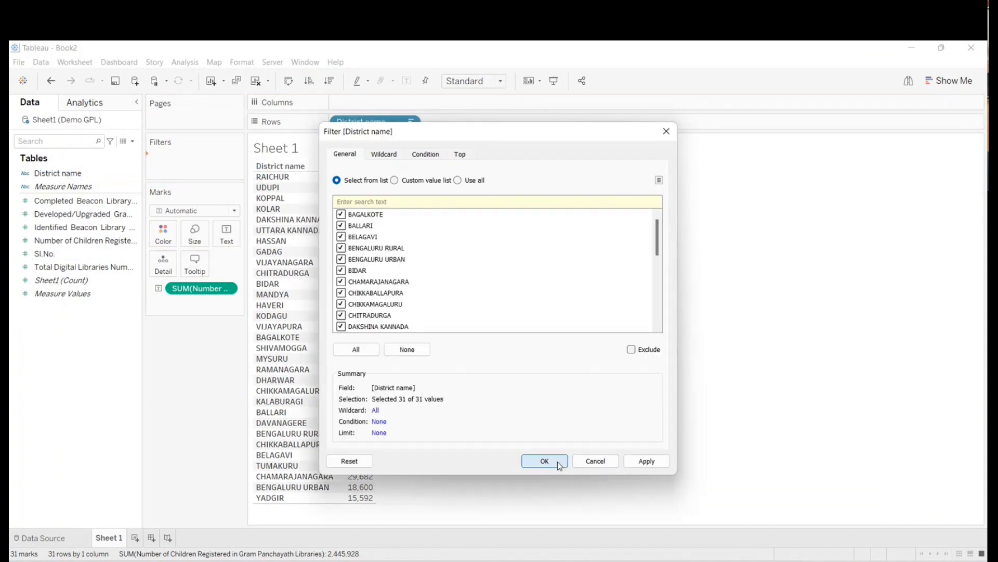
pyautogui.click(546, 461)
pyautogui.rightClick(183, 161)
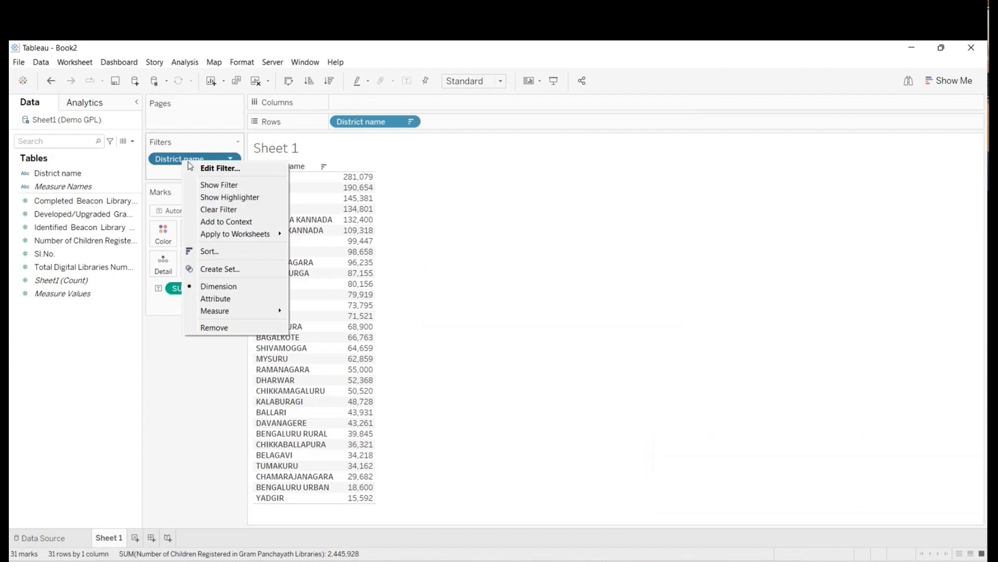
pyautogui.click(202, 185)
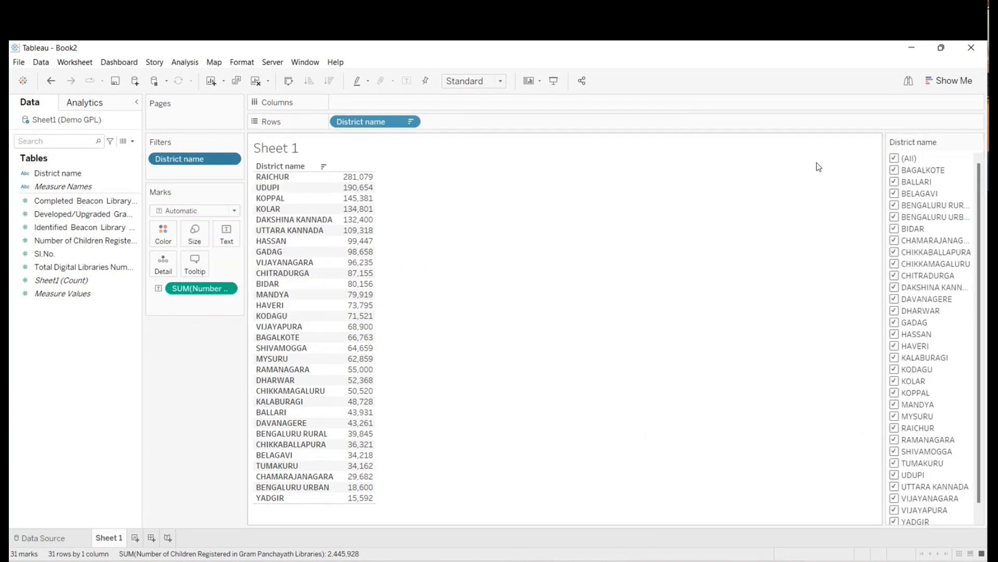
# - Switch to a new blank Notepad document and place its window over the middle of the worksheet
pyautogui.click(978, 141)
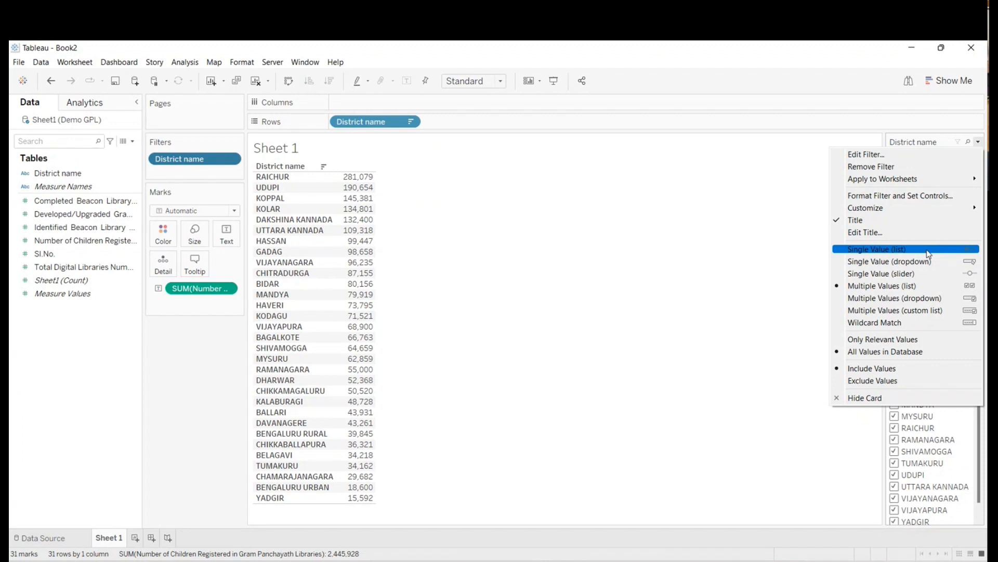
pyautogui.press('super')
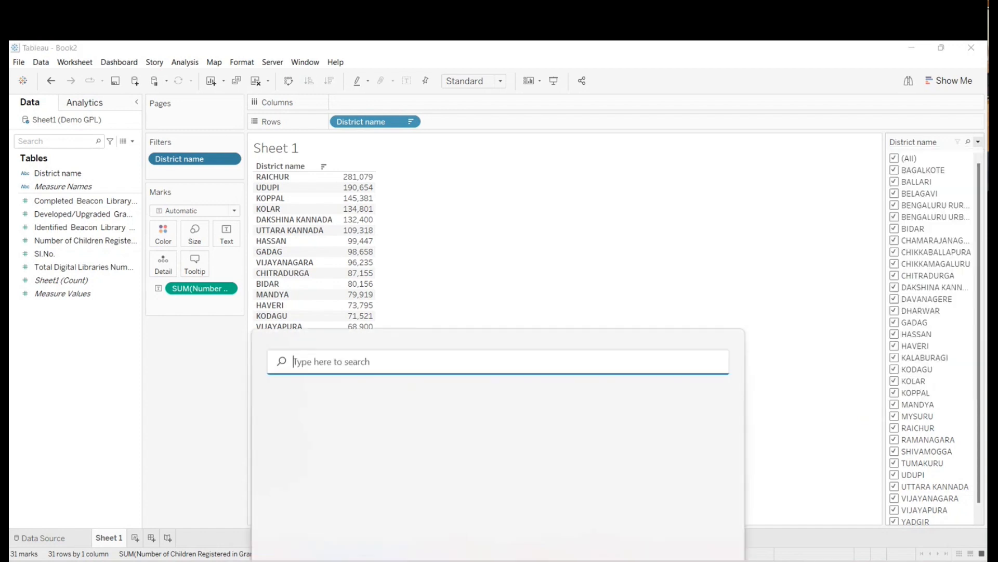
pyautogui.write('not')
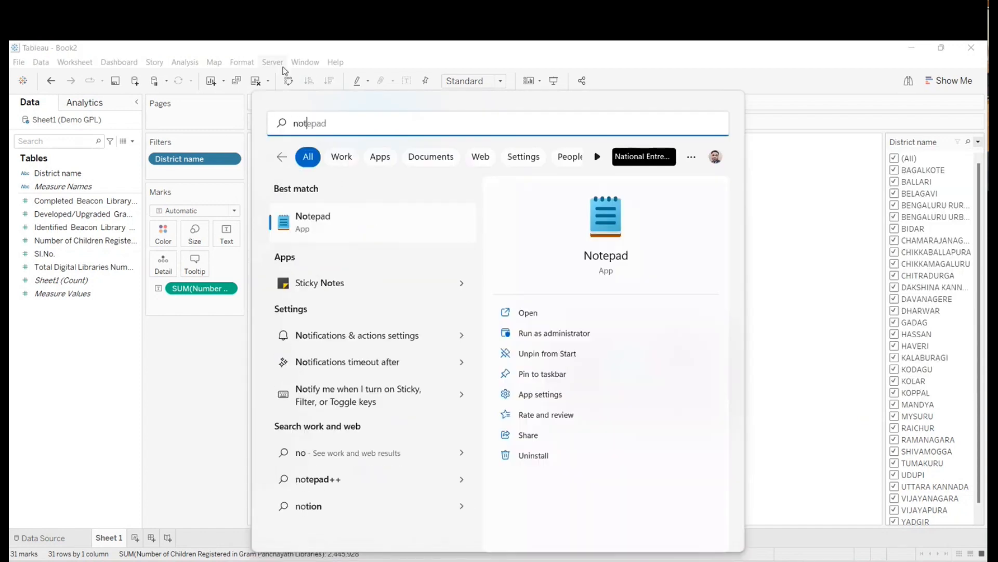
pyautogui.write('e')
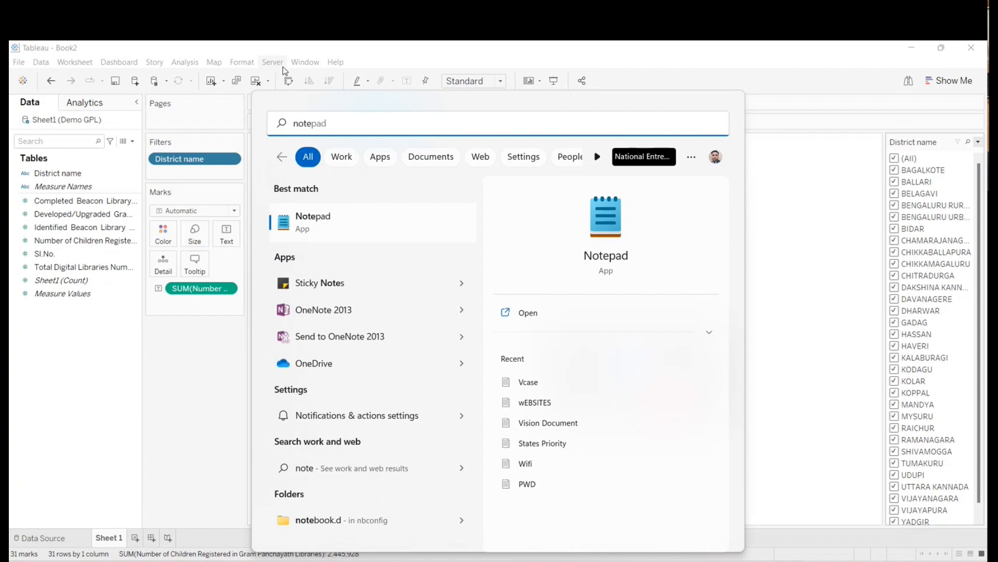
pyautogui.press('Return')
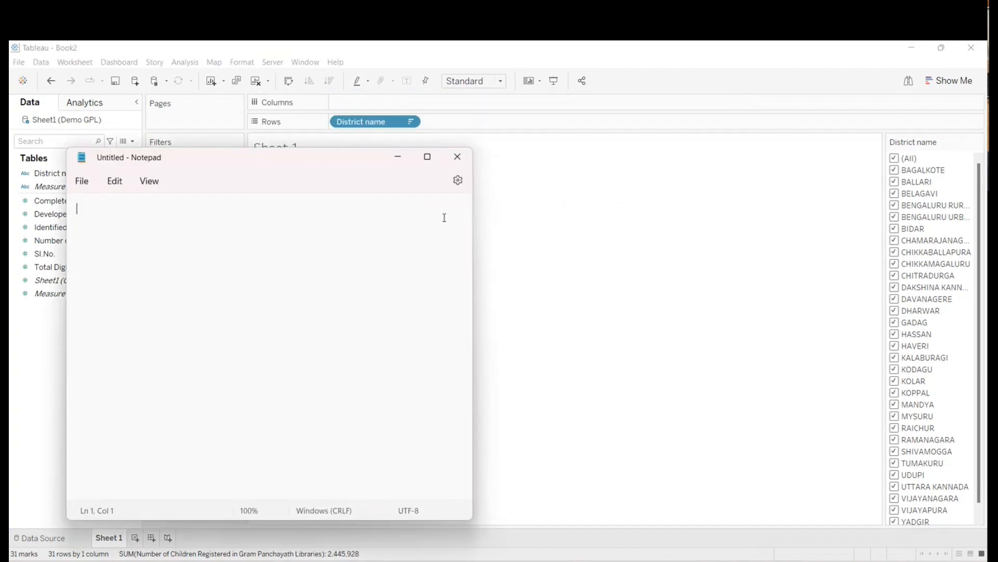
pyautogui.moveTo(322, 163); pyautogui.dragTo(405, 164)
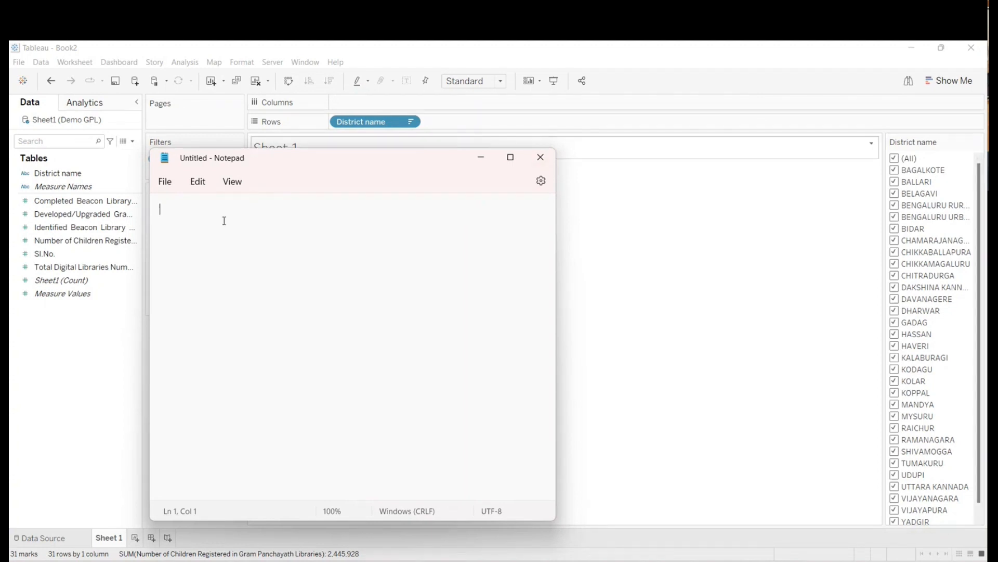
# - Write the heading "Single Value List-Radio Button" on the first line of the note
pyautogui.write('Single Val')
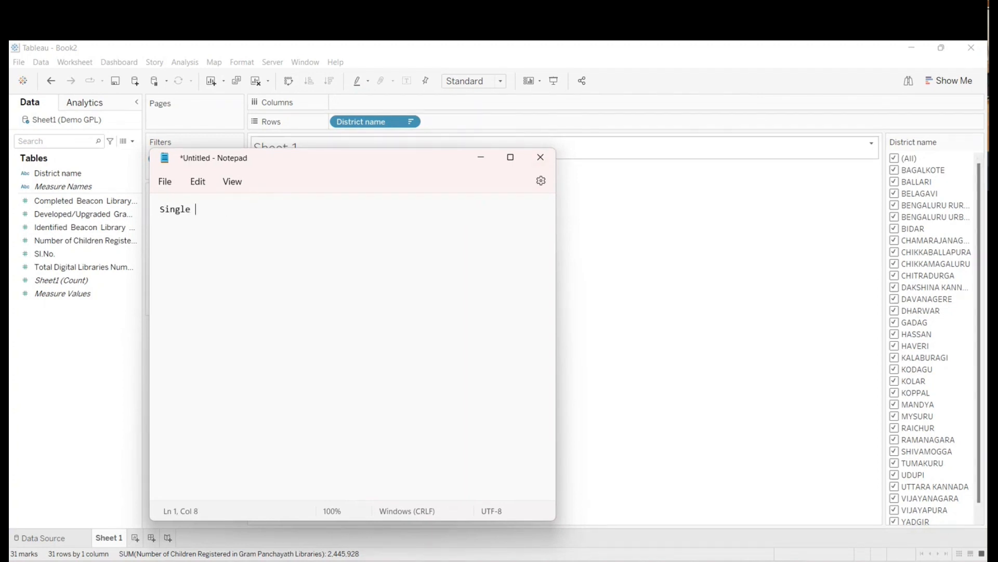
pyautogui.write('ue List')
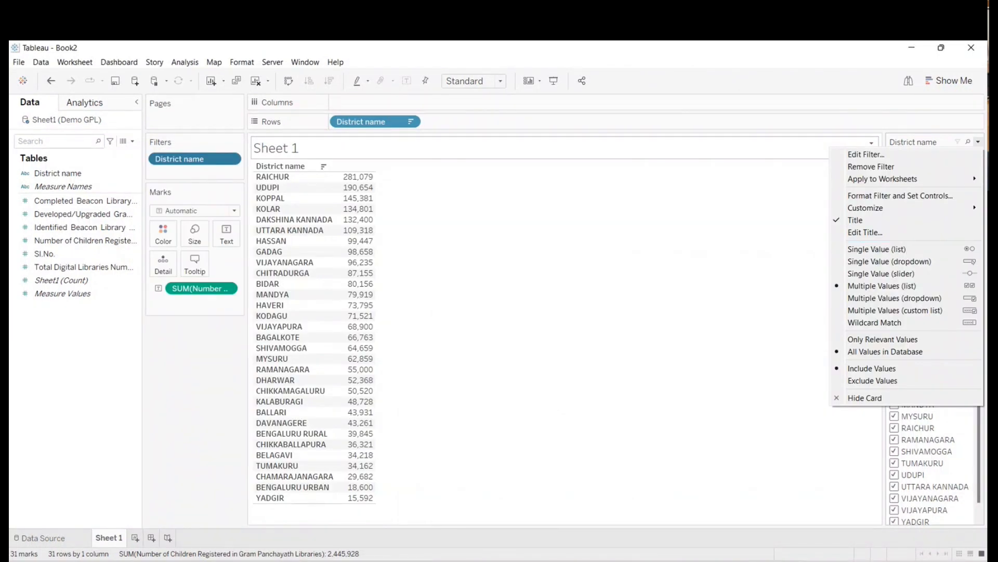
pyautogui.write('-')
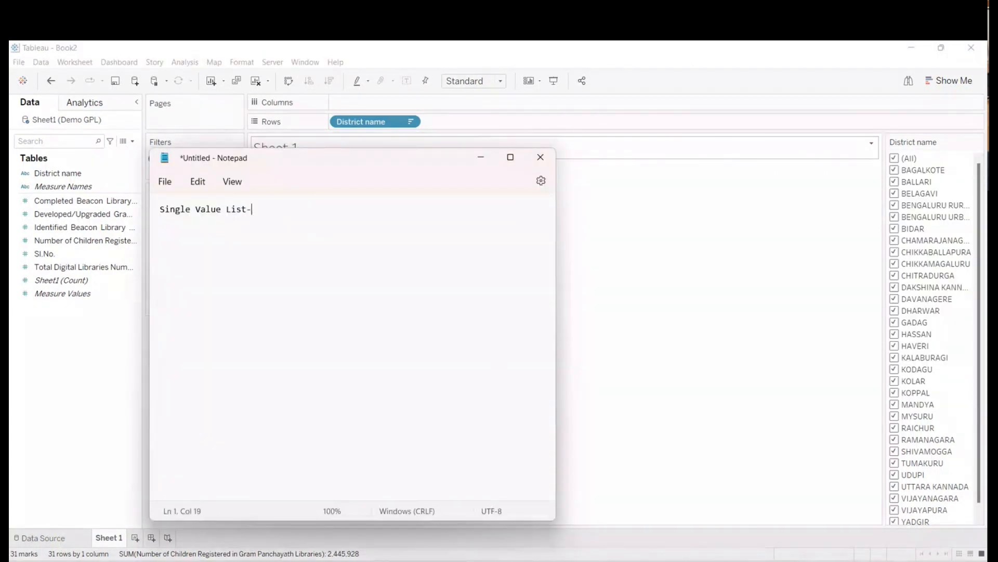
pyautogui.write('Radio')
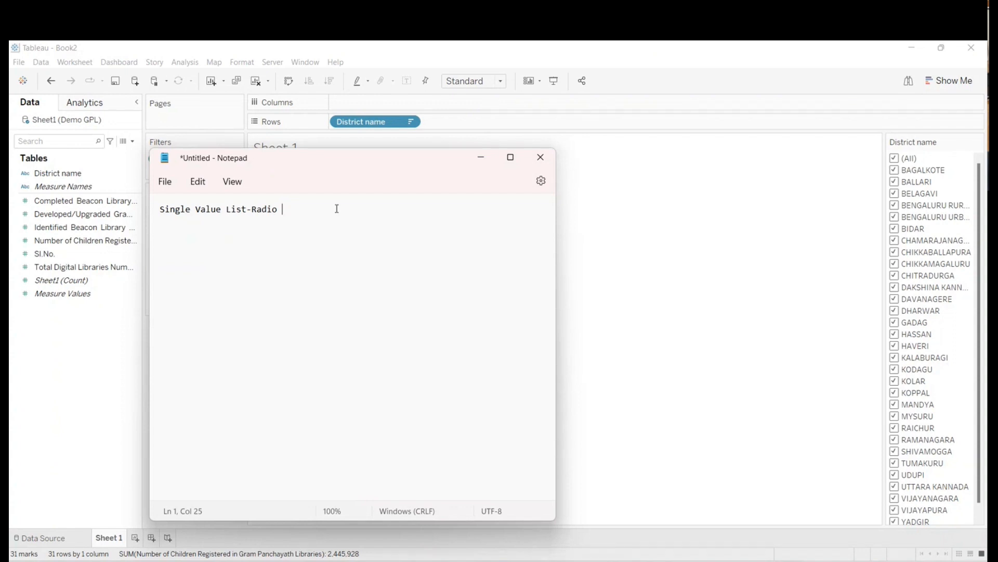
pyautogui.write('Button')
pyautogui.hotkey('ctrl', 'a')
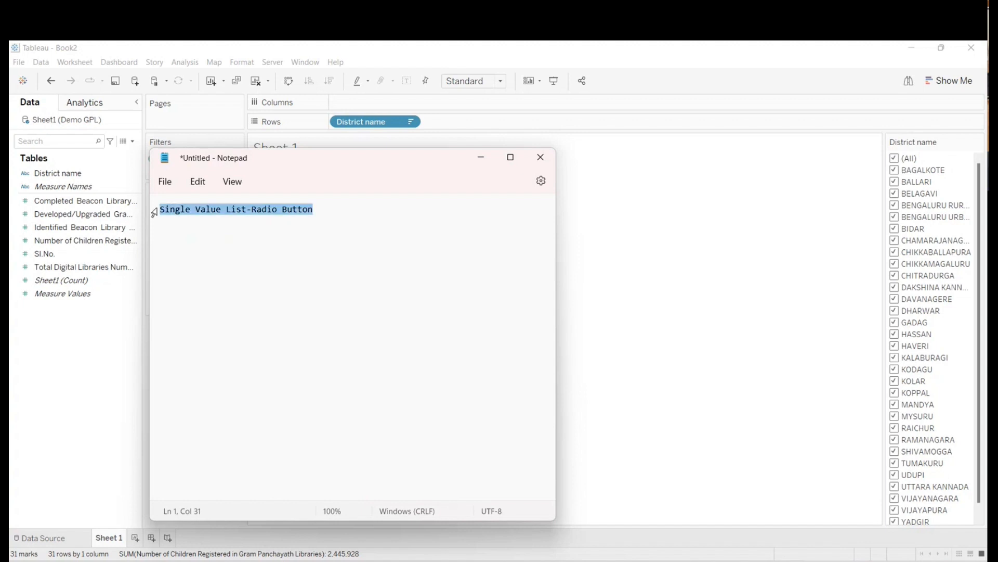
pyautogui.click(232, 210)
pyautogui.click(326, 210)
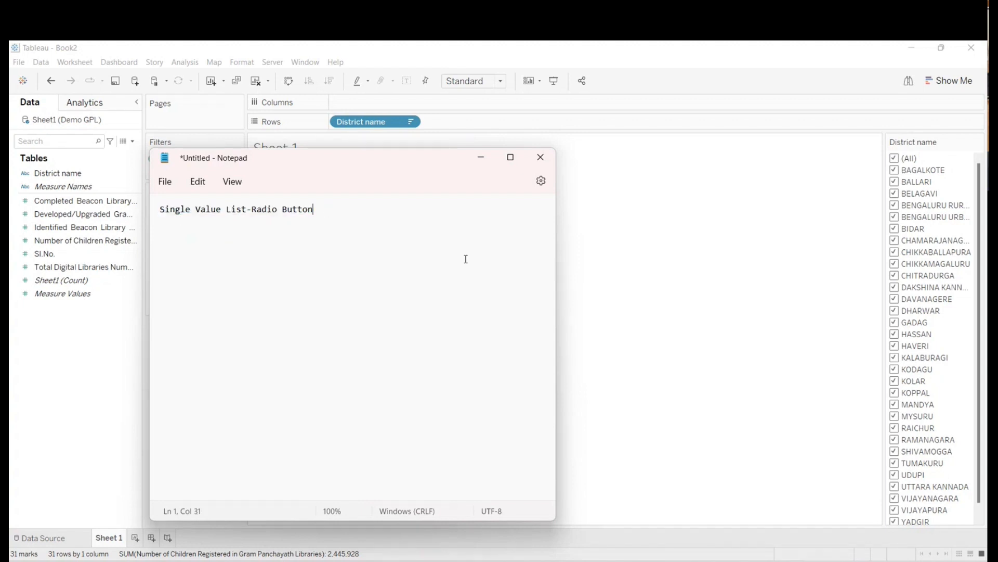
# - Leave a blank line below the heading and add "Select Gender" with the initials "M F O" beneath it
pyautogui.press('Return')
pyautogui.press('Return')
pyautogui.write('Select Gender')
pyautogui.press('Return')
pyautogui.write('M F ')
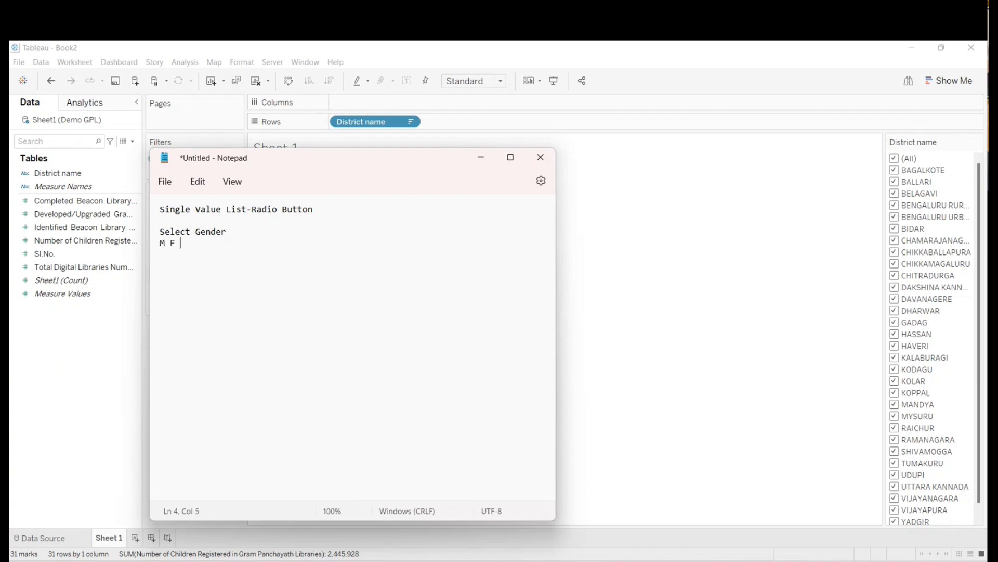
pyautogui.write('O')
# - Expand the gender initials to "Male Female Others" and put a colon after "Select Gender"
pyautogui.press('Left')
pyautogui.press('Left')
pyautogui.press('Left')
pyautogui.press('Left')
pyautogui.write('ale')
pyautogui.press('Right')
pyautogui.press('Right')
pyautogui.write('emale')
pyautogui.press('Right')
pyautogui.press('Right')
pyautogui.write('thers')
pyautogui.click(227, 232)
pyautogui.write(':')
# - Highlight the gender example and the words "Single Value List", and minimize the meeting window
pyautogui.moveTo(160, 232); pyautogui.dragTo(275, 240)
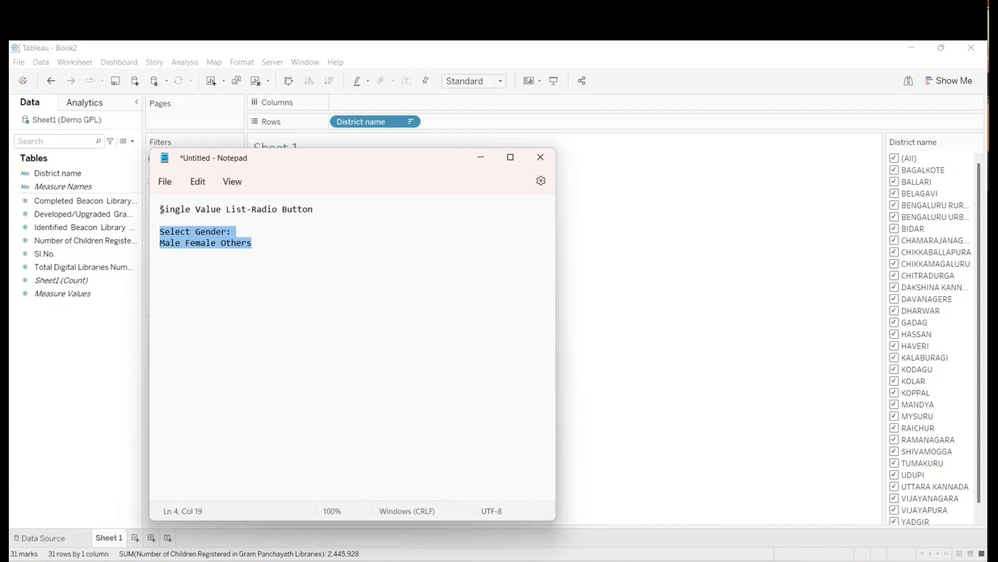
pyautogui.moveTo(159, 210); pyautogui.dragTo(246, 211)
pyautogui.click(683, 365)
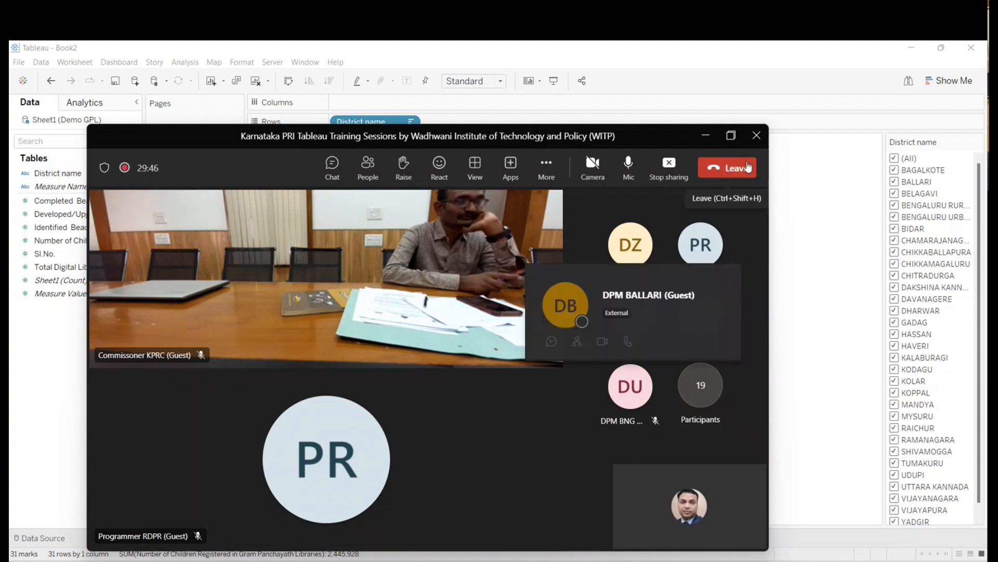
pyautogui.click(706, 138)
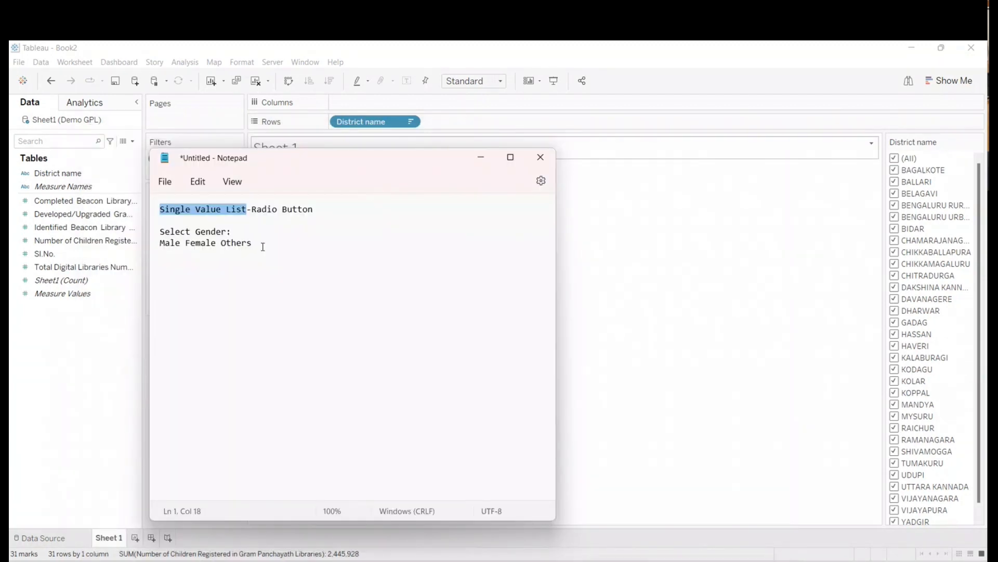
# - Below the gender example, add a "Hobbies:" line followed by a line reading "Reading Watching"
pyautogui.click(264, 245)
pyautogui.press('Return')
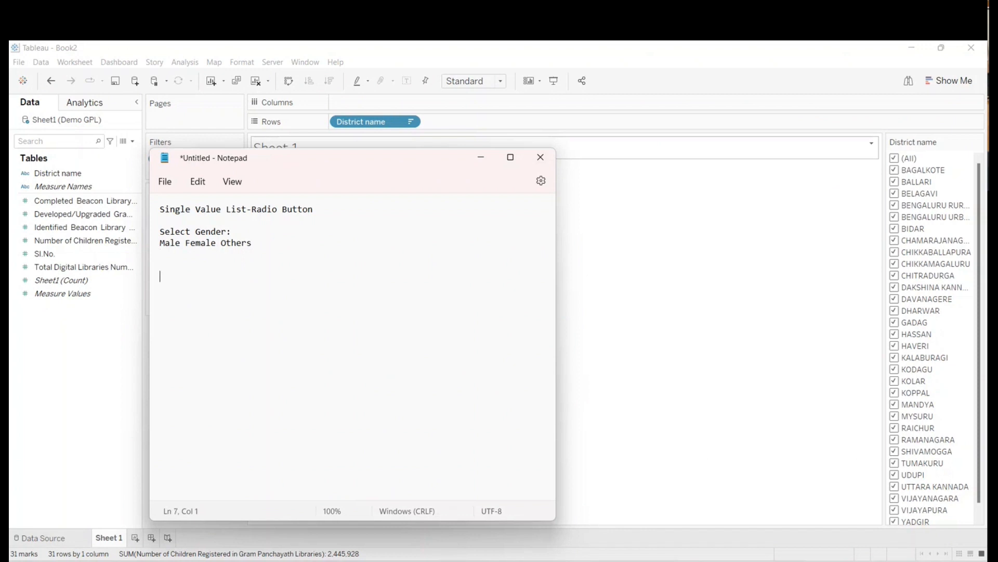
pyautogui.write('Hobbies:')
pyautogui.press('Return')
pyautogui.write('Reading W')
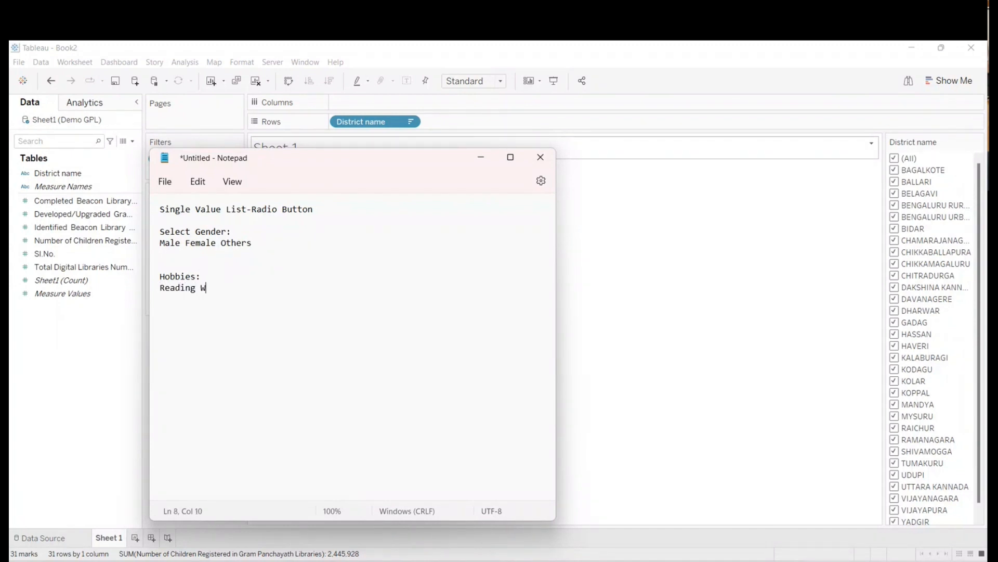
pyautogui.write('atching')
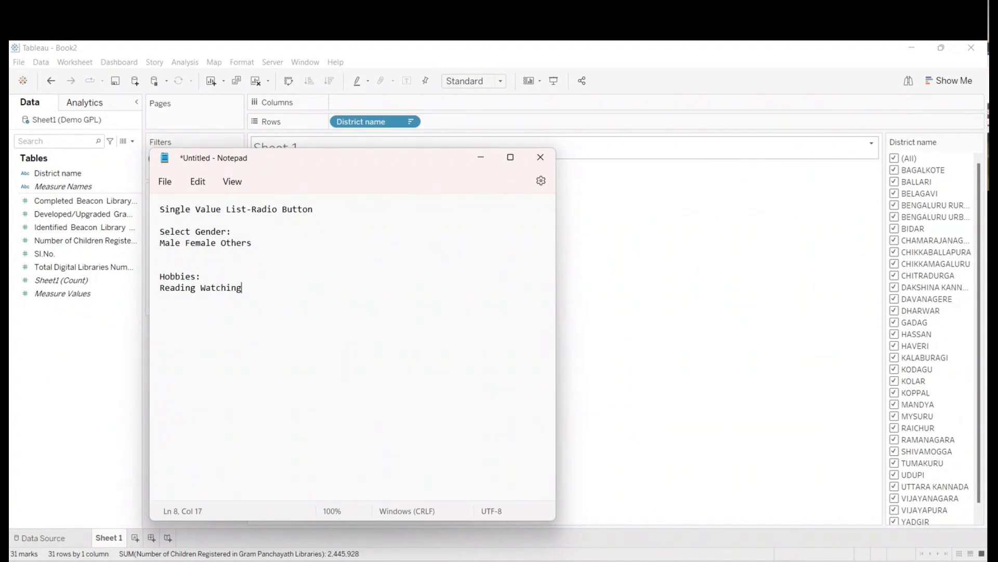
# - Number the two hobbies so the line reads "1.Reading 2.Watching"
pyautogui.press('Left')
pyautogui.press('Left')
pyautogui.press('Left')
pyautogui.press('Left')
pyautogui.press('Left')
pyautogui.press('Home')
pyautogui.write('1')
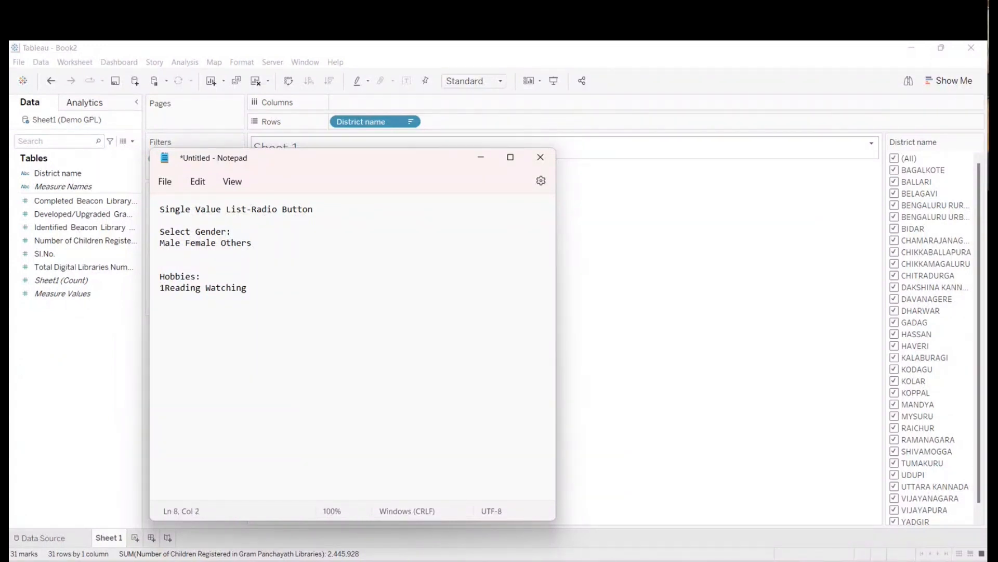
pyautogui.press('Right')
pyautogui.press('Right')
pyautogui.press('Right')
pyautogui.press('Right')
pyautogui.press('Right')
pyautogui.press('Right')
pyautogui.press('Right')
pyautogui.press('Right')
pyautogui.write('2')
pyautogui.press('Right')
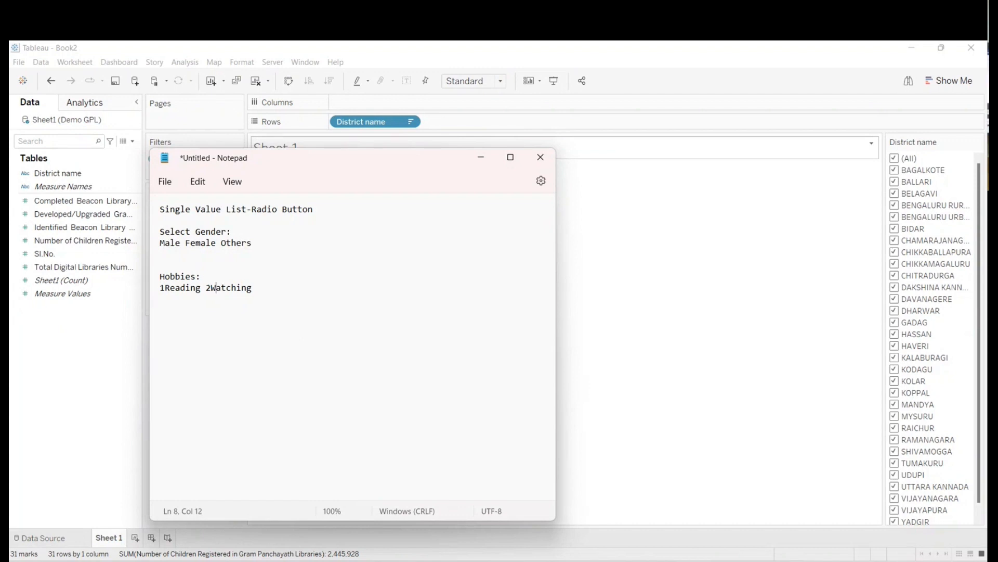
pyautogui.write('.')
pyautogui.press('Left')
pyautogui.press('Left')
pyautogui.press('Left')
pyautogui.press('Left')
pyautogui.press('Left')
pyautogui.press('Left')
pyautogui.press('Left')
pyautogui.press('Left')
pyautogui.press('Left')
pyautogui.press('Left')
pyautogui.write('.')
pyautogui.press('Right')
pyautogui.press('Right')
pyautogui.press('Right')
pyautogui.press('Right')
pyautogui.press('Right')
pyautogui.press('Right')
pyautogui.press('Right')
pyautogui.press('Right')
pyautogui.press('Right')
pyautogui.press('Right')
pyautogui.press('End')
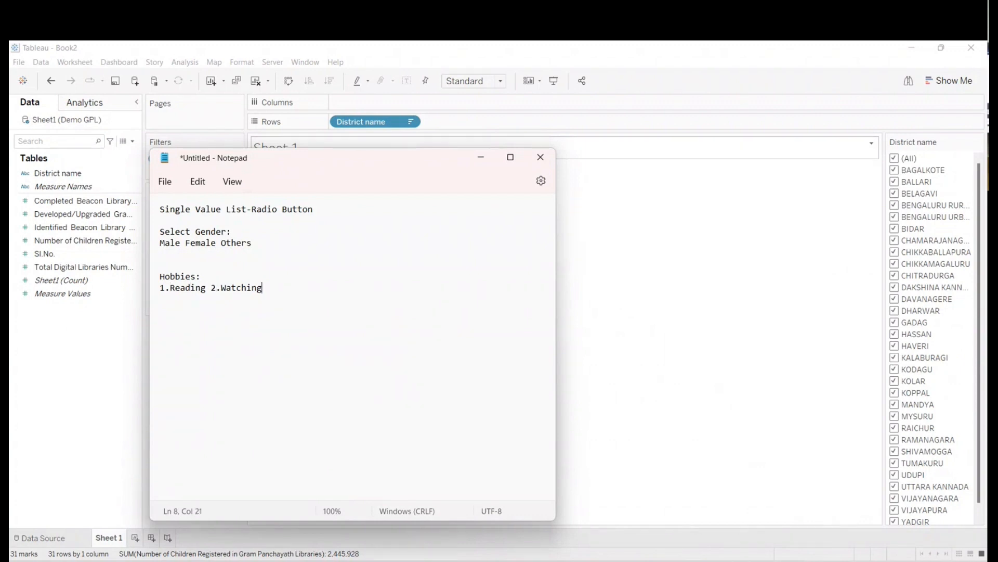
# - Append Cricket and Cooking to the hobbies line, numbered as "3.Cricket 4.Cooking"
pyautogui.write('Cricket')
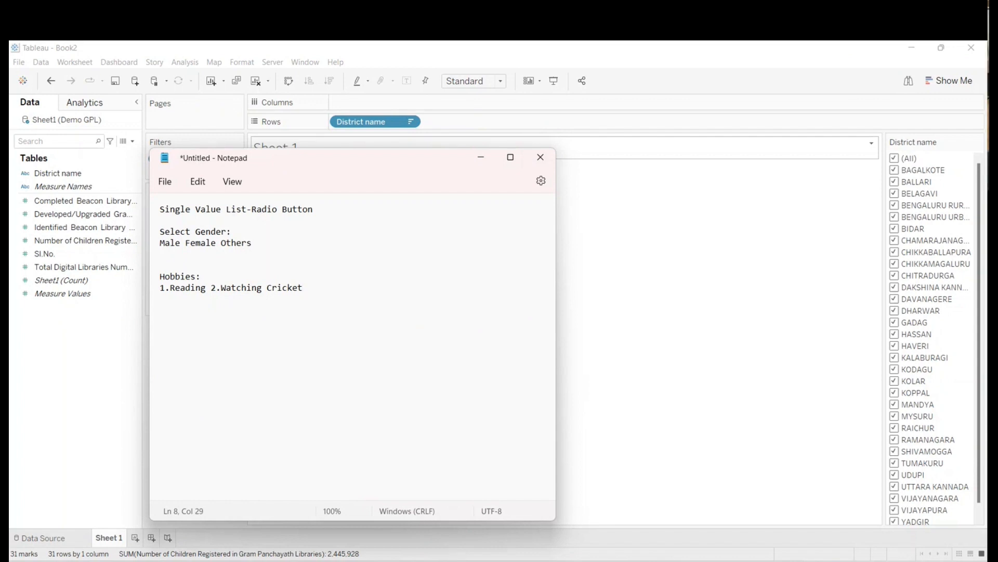
pyautogui.write('3.')
pyautogui.press('Right')
pyautogui.press('Right')
pyautogui.press('Right')
pyautogui.press('Right')
pyautogui.press('Right')
pyautogui.write('.Cooking')
pyautogui.press('Left')
pyautogui.press('Left')
pyautogui.press('Left')
pyautogui.press('Left')
pyautogui.press('Left')
pyautogui.write('4')
pyautogui.press('Right')
pyautogui.press('Right')
pyautogui.press('Right')
pyautogui.press('Right')
pyautogui.press('Right')
pyautogui.press('Right')
pyautogui.press('Right')
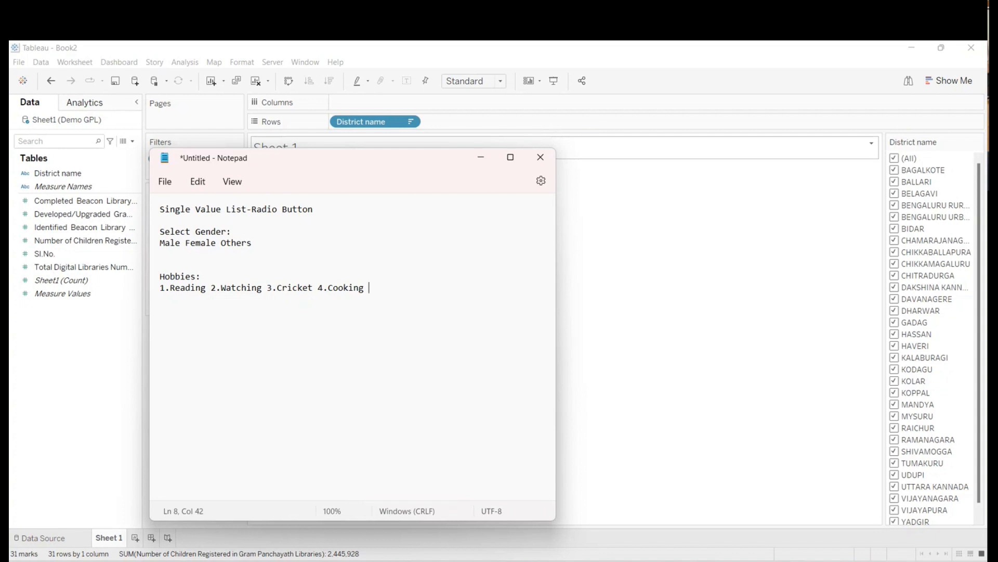
# - Append "5.Dancing" to the end of the hobbies line
pyautogui.write('5. Dancing')
pyautogui.press('Left')
pyautogui.press('Left')
pyautogui.press('Left')
pyautogui.press('Left')
pyautogui.press('Left')
pyautogui.press('BackSpace')
# - Merge items 2 and 3 into "2.Watching Cricket" and renumber the following hobbies as "3.Cooking 4.Dancing"
pyautogui.click(457, 287)
pyautogui.click(275, 288)
pyautogui.press('Delete')
pyautogui.press('BackSpace')
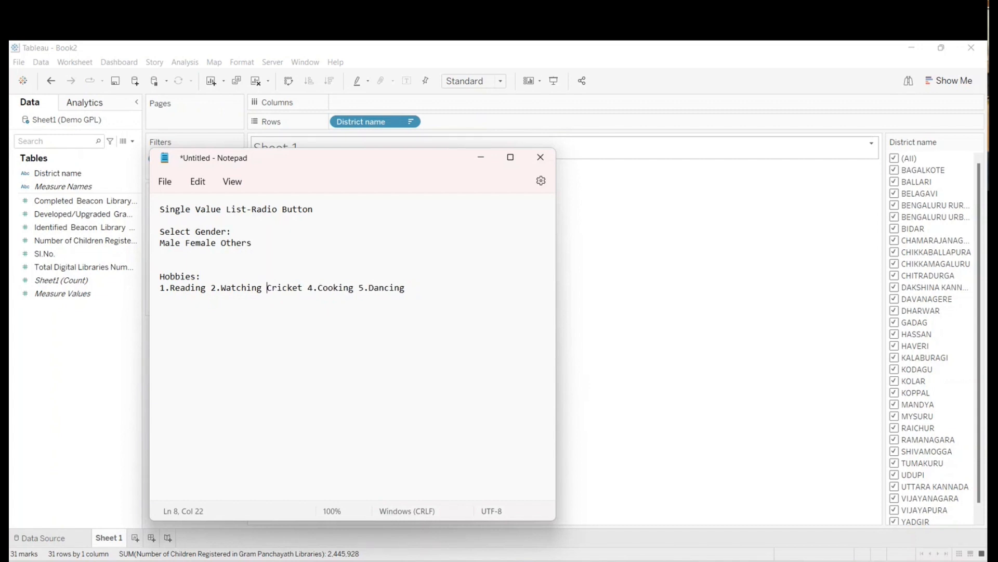
pyautogui.click(313, 288)
pyautogui.press('BackSpace')
pyautogui.write('3')
pyautogui.press('BackSpace')
pyautogui.write('4')
pyautogui.write(' 5')
pyautogui.write('. Pa')
pyautogui.write('Singing')
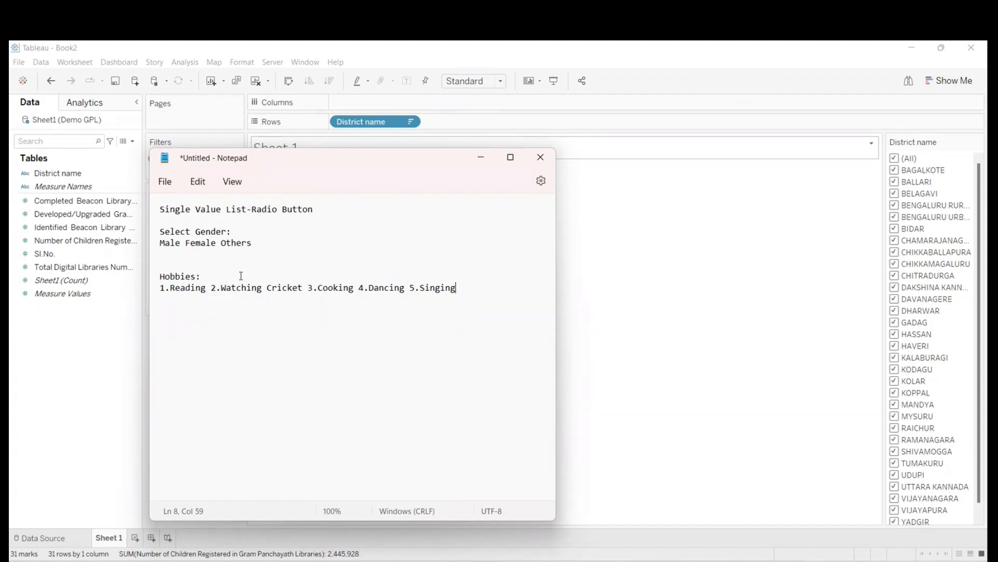
# - Append "5.Singing" to the hobbies line and highlight the whole list of hobbies
pyautogui.moveTo(162, 288); pyautogui.dragTo(489, 308)
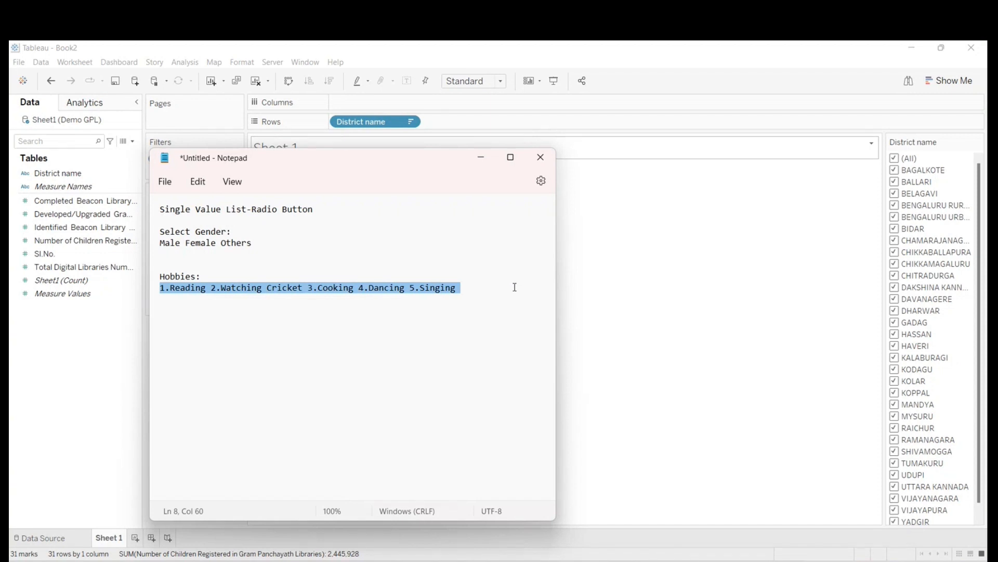
pyautogui.click(452, 318)
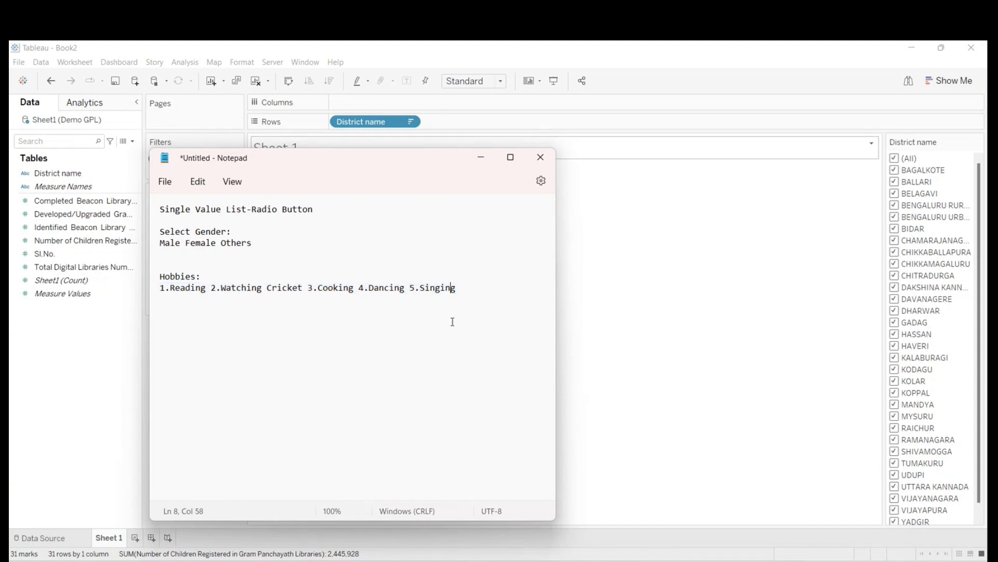
# - Number the gender options in the notes so the line reads "1.Male 2.Female 3.Others"
pyautogui.click(161, 242)
pyautogui.write('1')
pyautogui.press('Right')
pyautogui.press('Right')
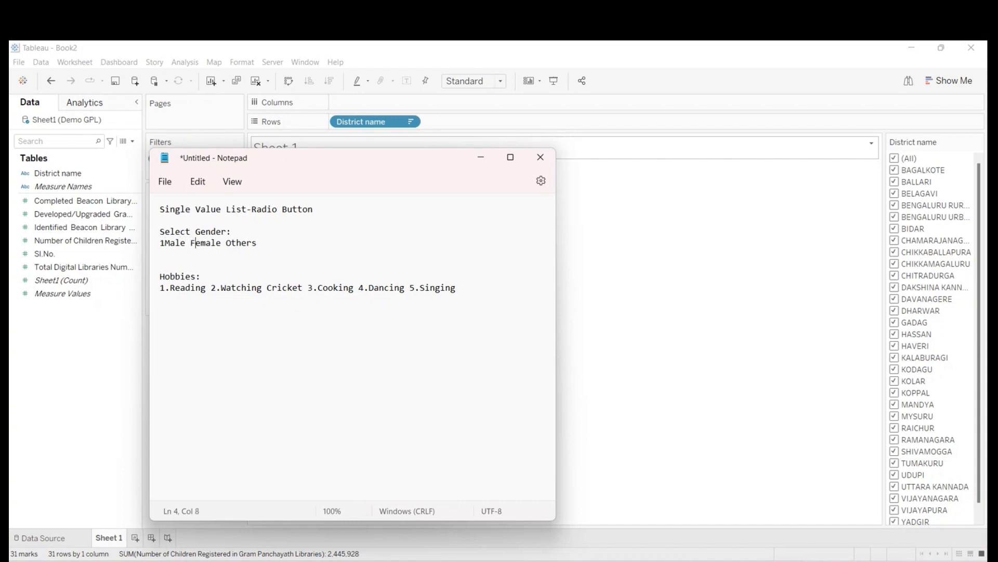
pyautogui.write('2')
pyautogui.write('.')
pyautogui.press('Right')
pyautogui.write('3.')
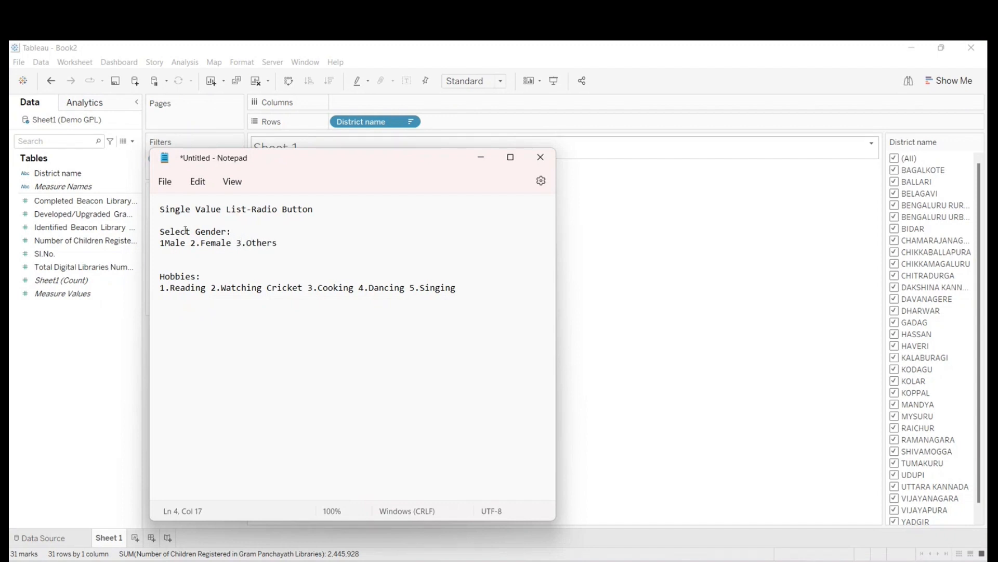
pyautogui.click(165, 242)
pyautogui.write('.')
# - Insert a line reading "Multiple" directly above "Hobbies:" in the notes, and switch back to Tableau
pyautogui.click(163, 271)
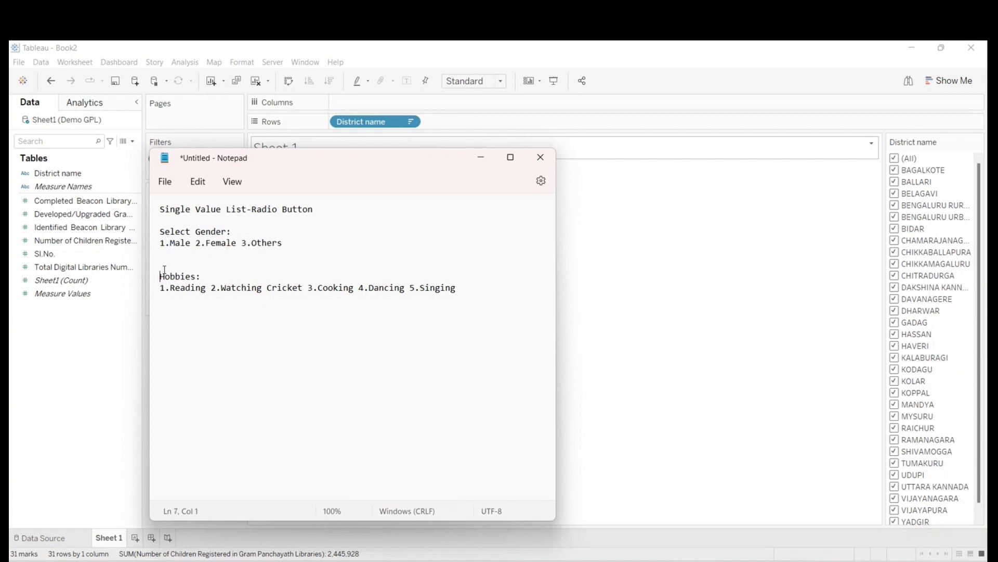
pyautogui.press('Return')
pyautogui.press('Up')
pyautogui.write('Mu')
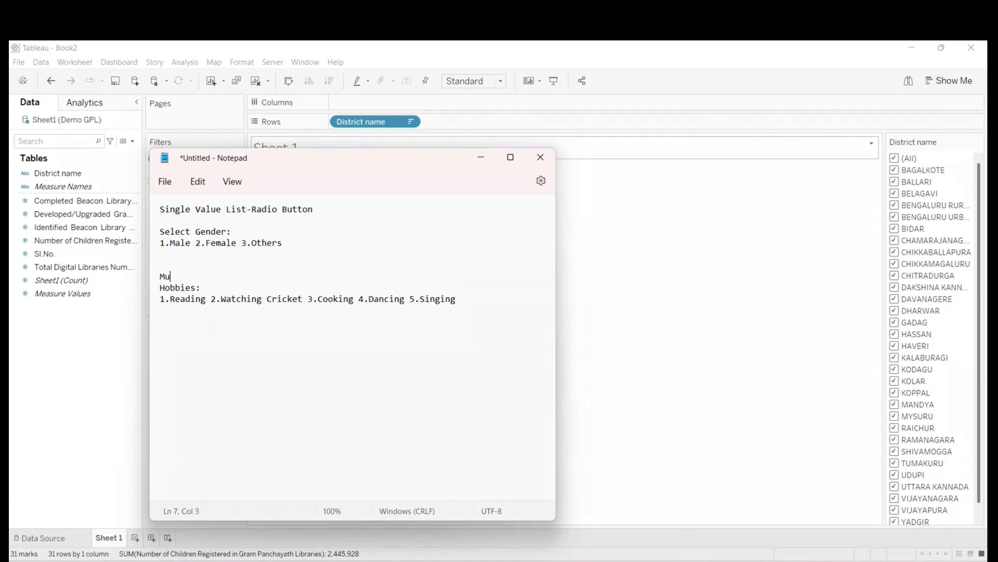
pyautogui.write('ltiple')
pyautogui.click(482, 161)
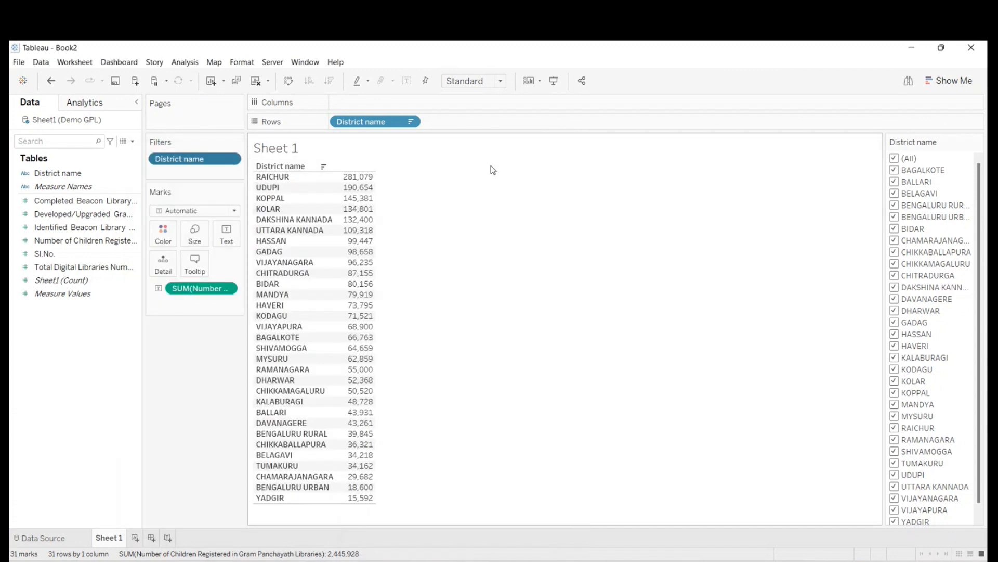
# - Reset the sheet to a fresh, unsorted District name on rows, removing its filter and the Number of Children Registered measure
pyautogui.moveTo(359, 128); pyautogui.dragTo(135, 474)
pyautogui.moveTo(201, 158); pyautogui.dragTo(156, 197)
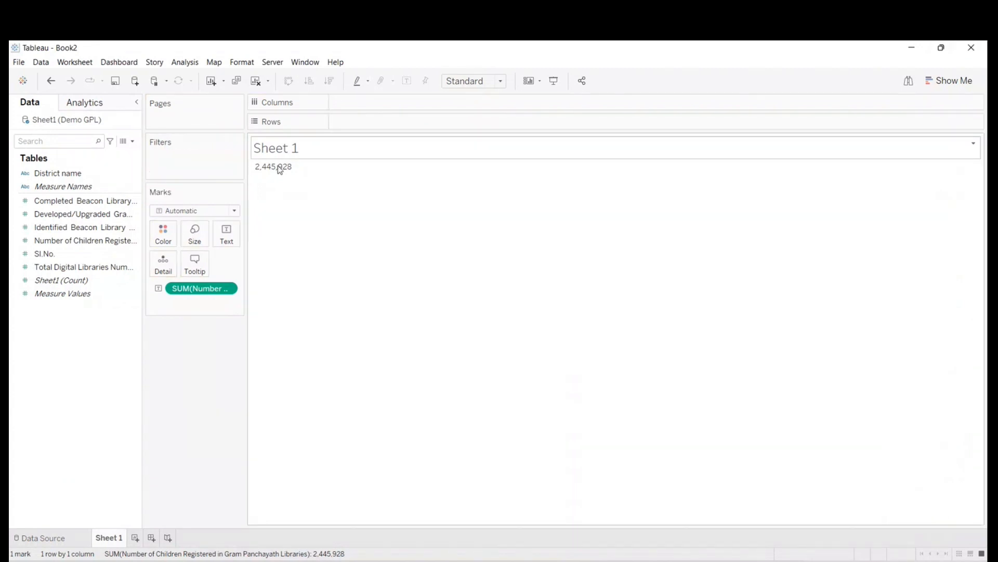
pyautogui.moveTo(56, 174); pyautogui.dragTo(370, 125)
pyautogui.moveTo(47, 201); pyautogui.dragTo(43, 406)
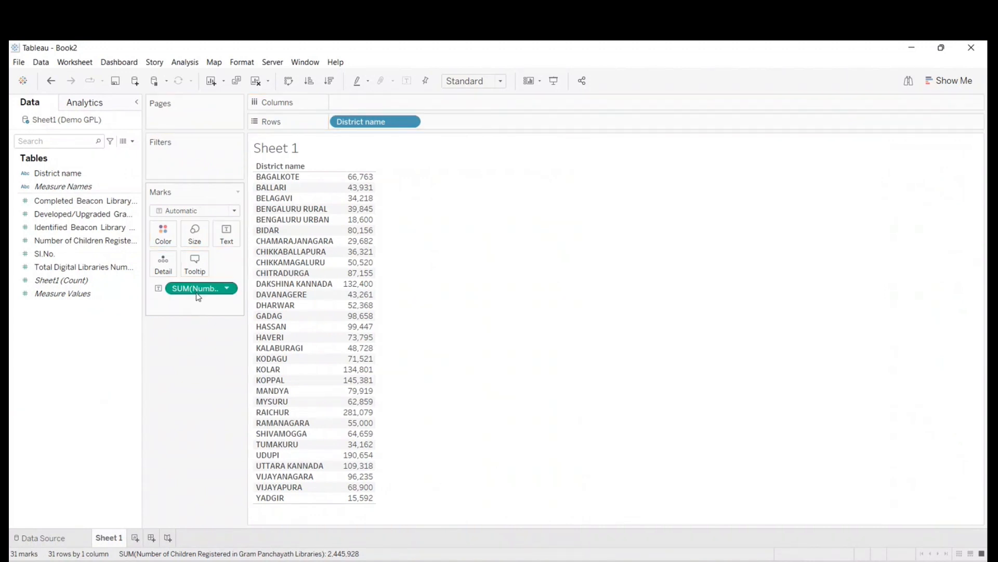
pyautogui.moveTo(196, 289); pyautogui.dragTo(13, 421)
pyautogui.click(52, 203)
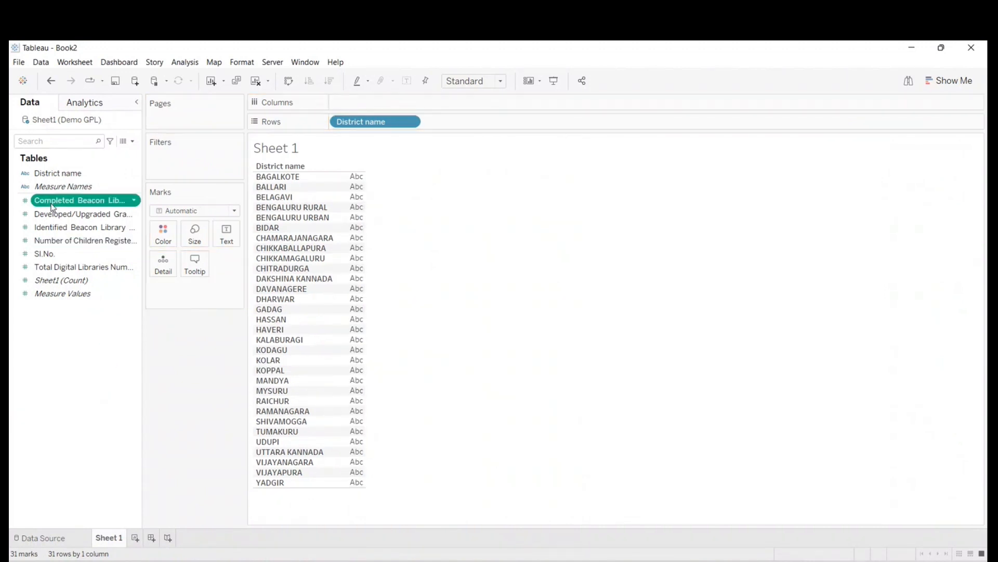
pyautogui.moveTo(52, 207); pyautogui.dragTo(224, 238)
pyautogui.moveTo(79, 218); pyautogui.dragTo(225, 234)
pyautogui.moveTo(131, 233); pyautogui.dragTo(119, 400)
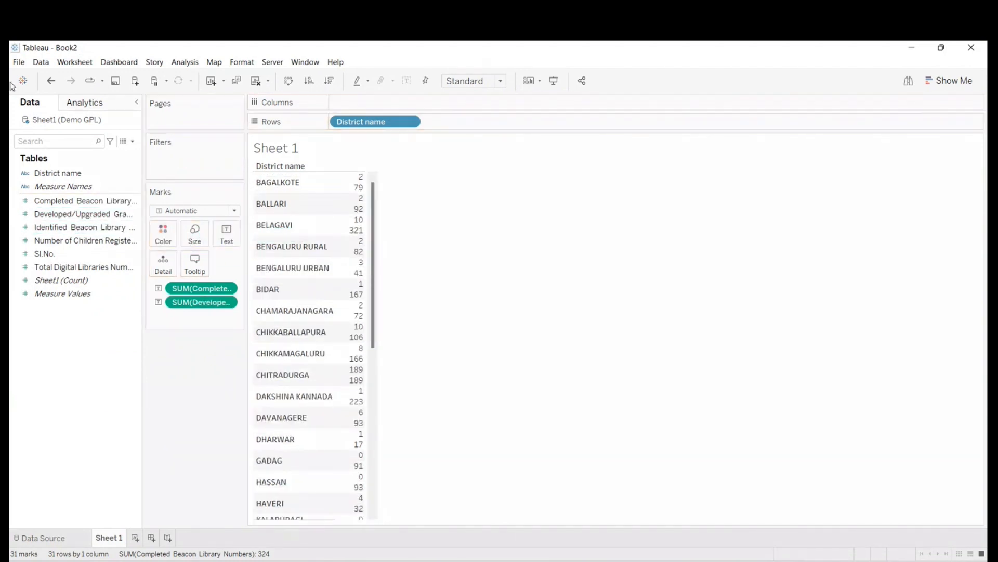
pyautogui.moveTo(190, 303); pyautogui.dragTo(122, 364)
# - Add the Completed, Developed/Upgraded, Identified Beacon Library and Number of Children Registered measures as separate table columns, and widen the columns
pyautogui.moveTo(66, 202); pyautogui.dragTo(356, 238)
pyautogui.click(60, 215)
pyautogui.moveTo(60, 218); pyautogui.dragTo(355, 261)
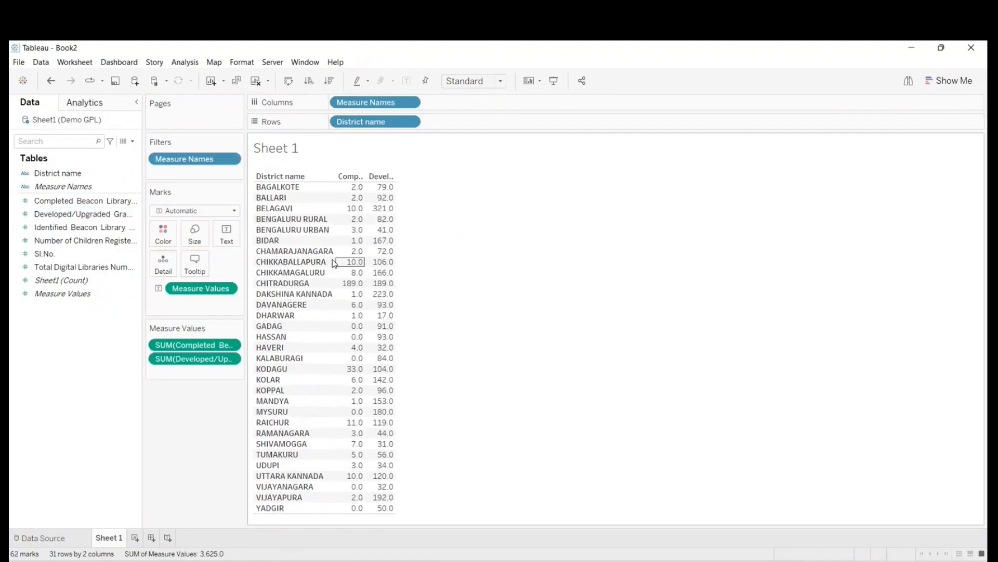
pyautogui.moveTo(49, 227); pyautogui.dragTo(339, 289)
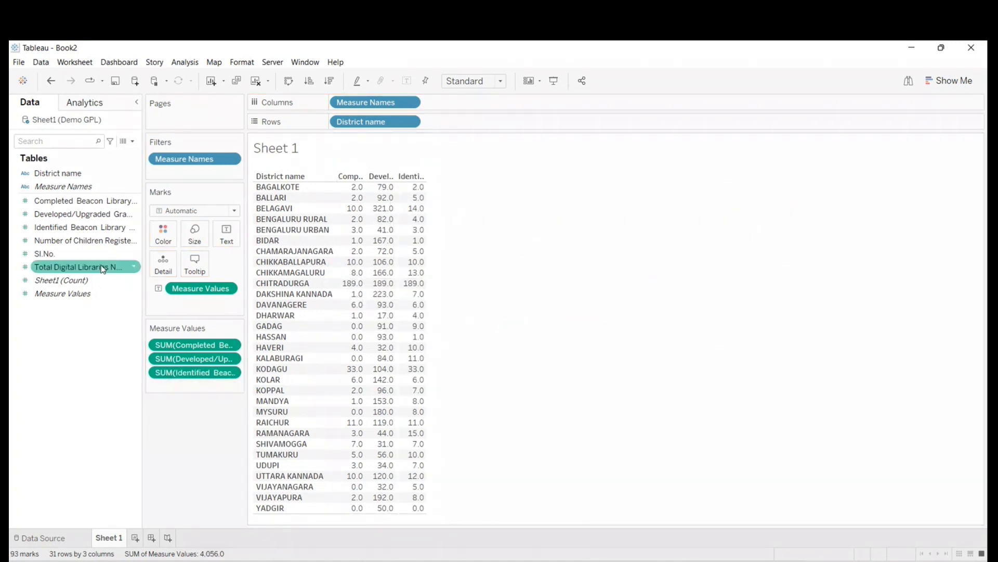
pyautogui.moveTo(57, 245); pyautogui.dragTo(370, 301)
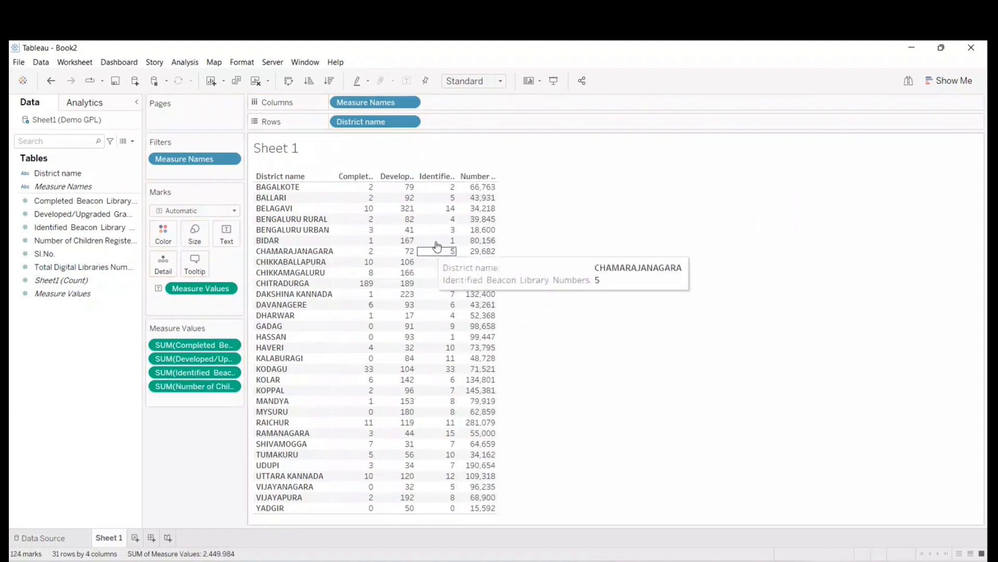
pyautogui.moveTo(497, 175); pyautogui.dragTo(541, 180)
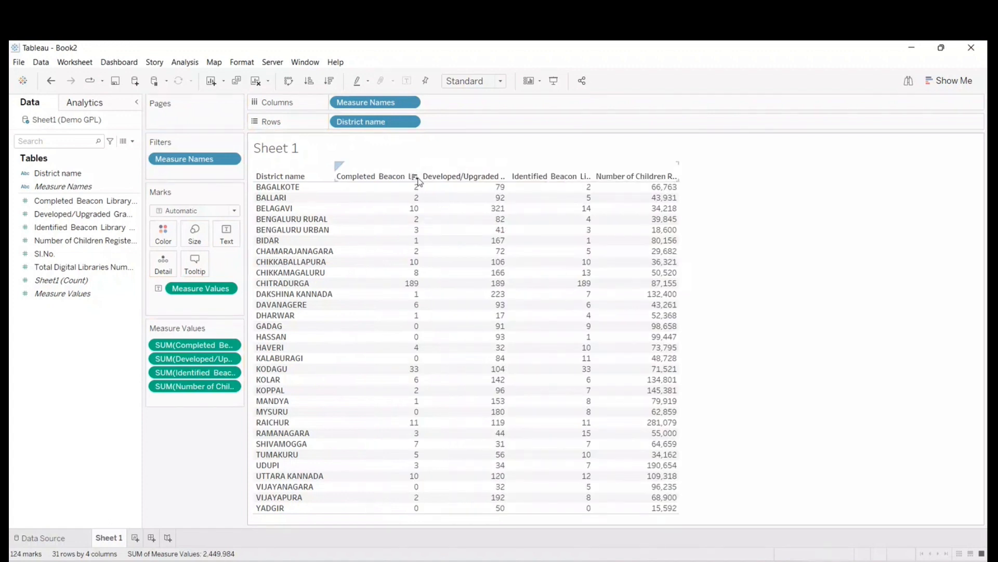
pyautogui.moveTo(421, 177); pyautogui.dragTo(448, 178)
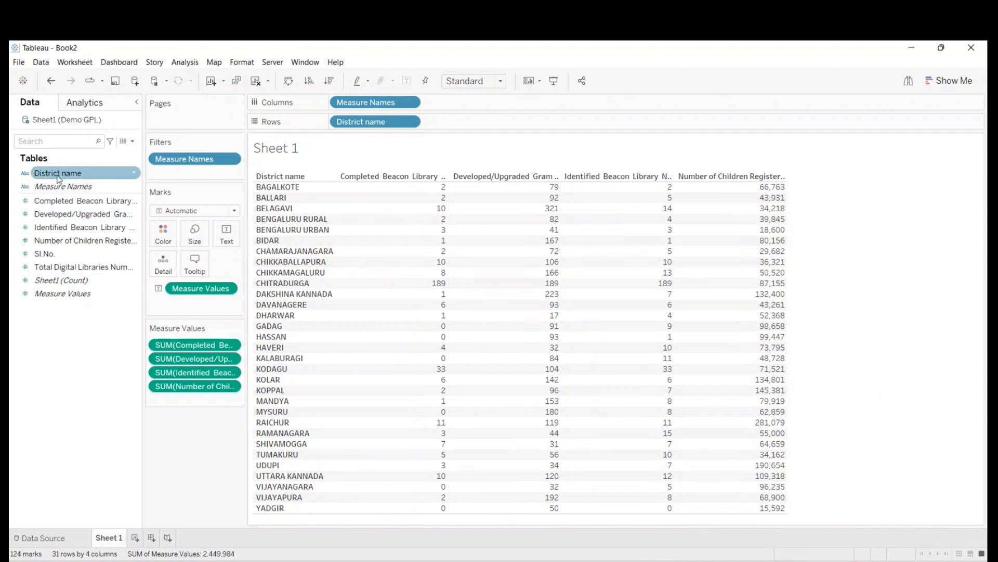
# - Add a District name filter with all districts selected, and show its filter card beside the table
pyautogui.moveTo(49, 173); pyautogui.dragTo(166, 170)
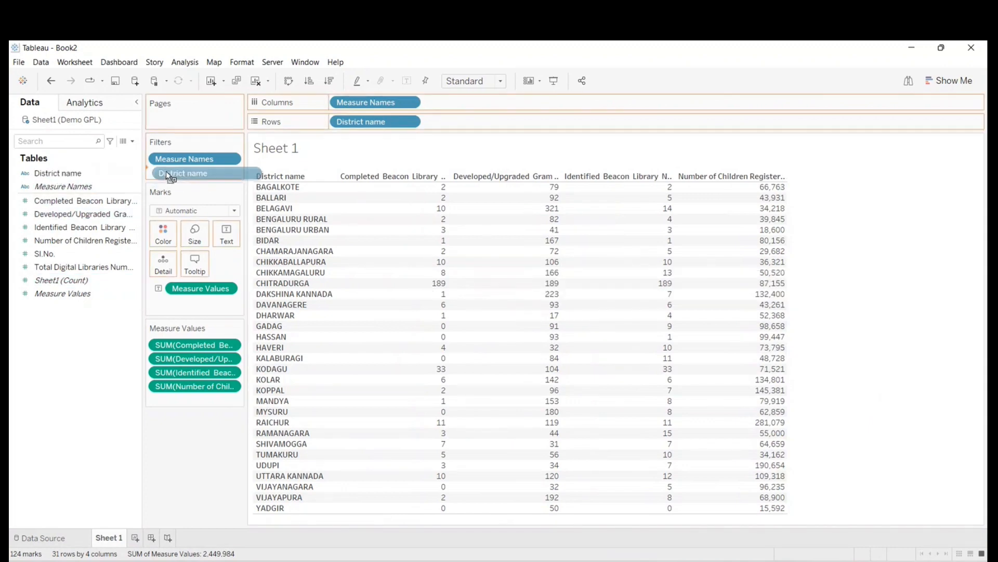
pyautogui.click(633, 461)
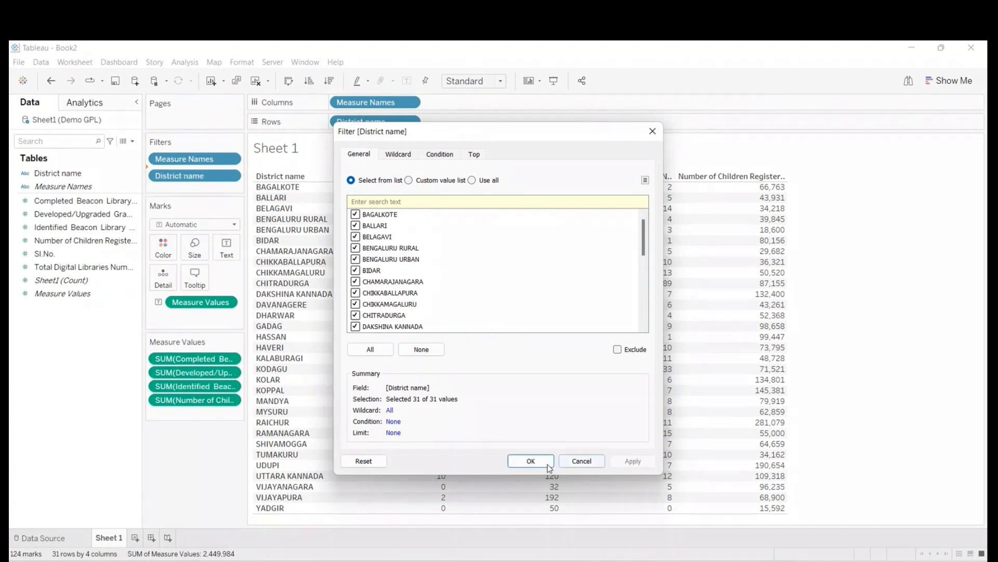
pyautogui.click(541, 463)
pyautogui.rightClick(169, 177)
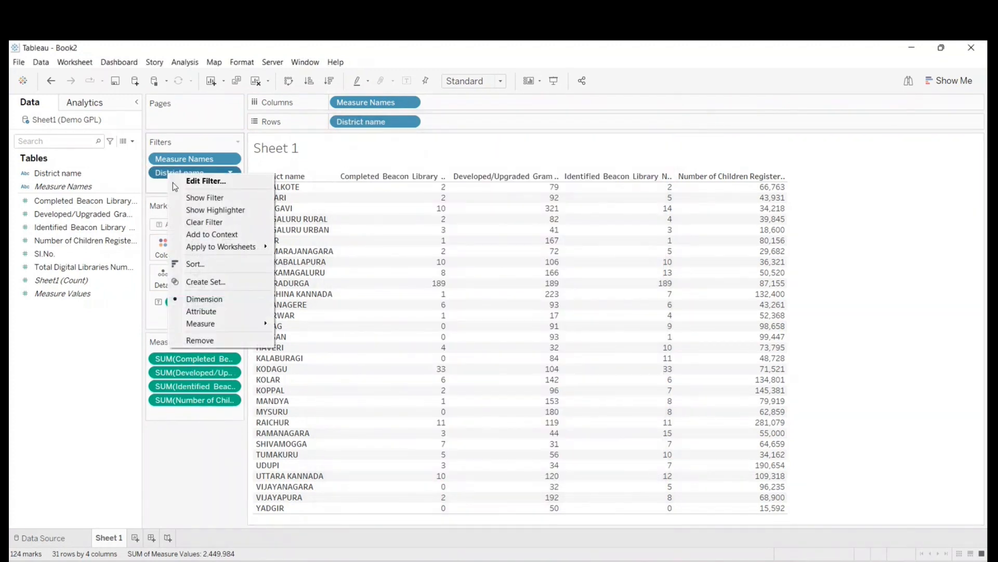
pyautogui.click(195, 198)
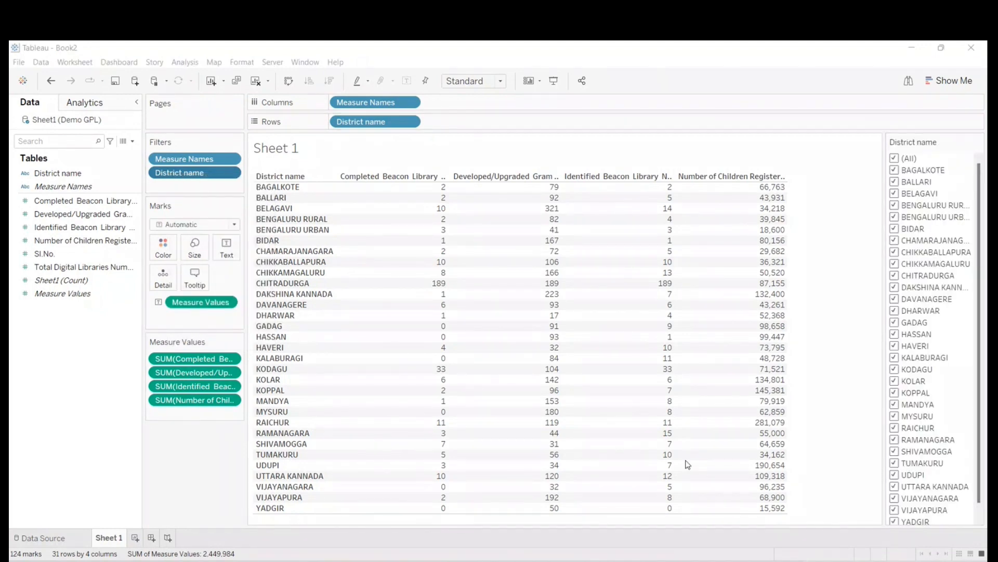
# - Change the District name filter card to Single Value (list) and display the sheet in presentation mode
pyautogui.click(979, 142)
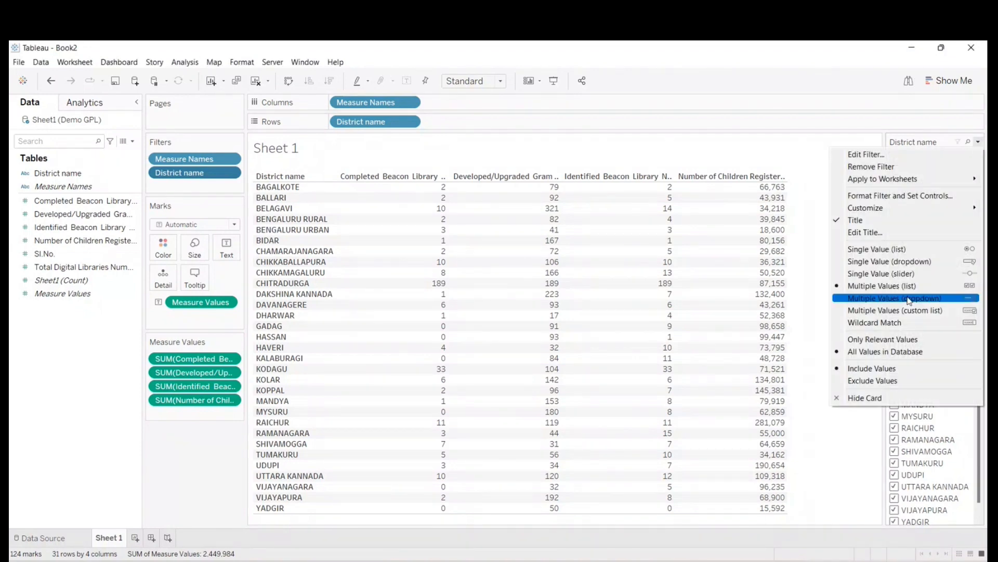
pyautogui.click(880, 249)
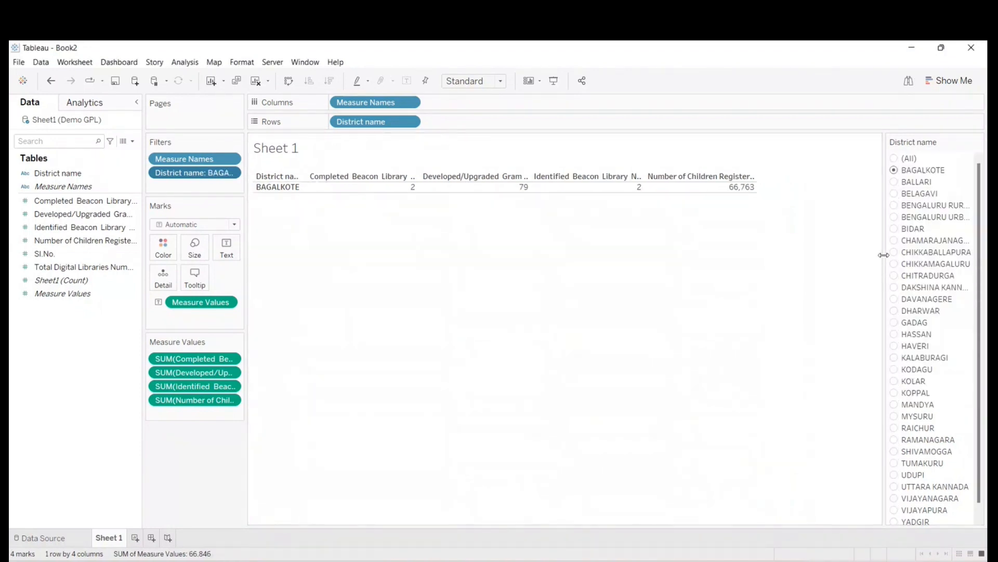
pyautogui.click(554, 81)
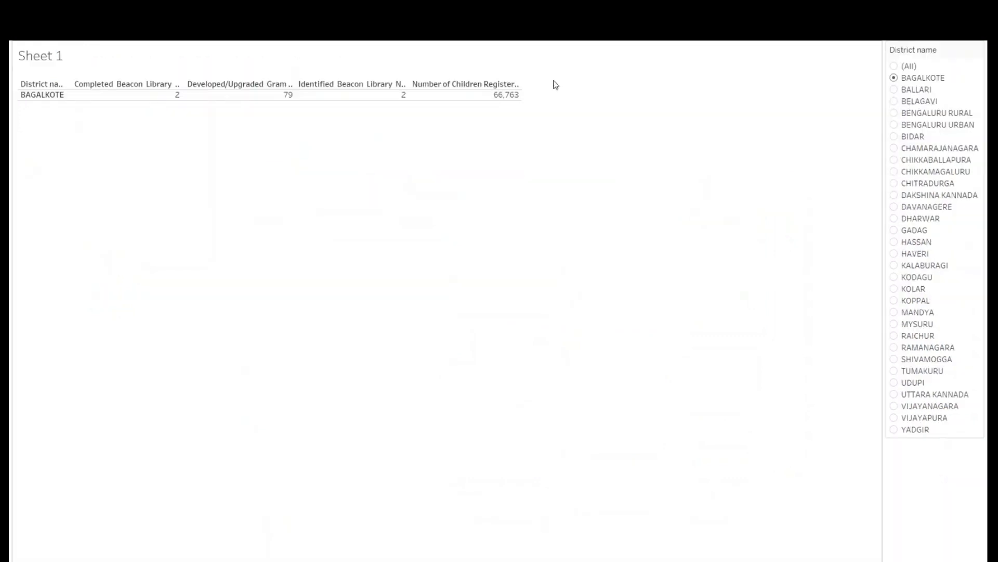
# - Show all districts in the table, and filter to one district at a time from Bagalkote through Bidar
pyautogui.click(894, 66)
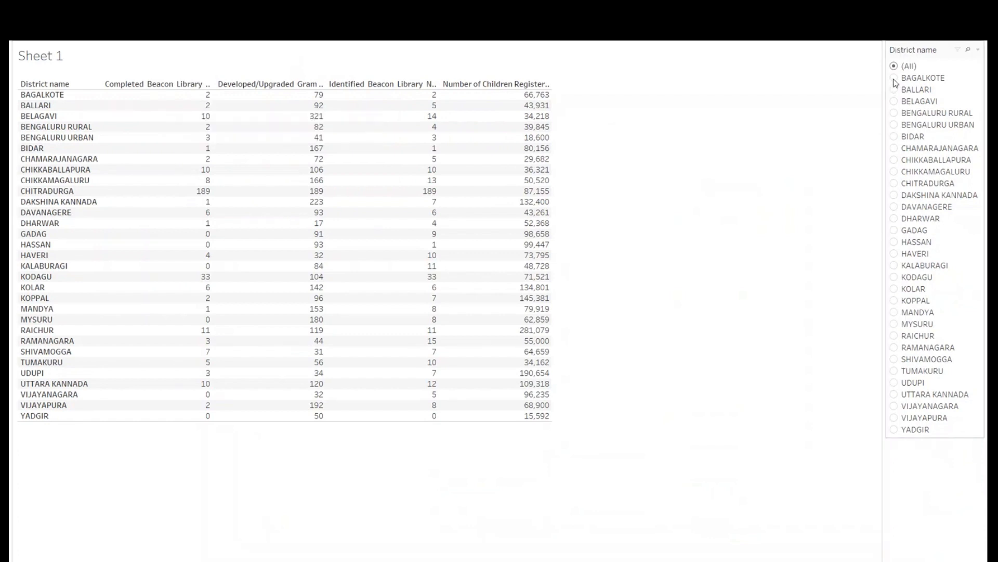
pyautogui.click(894, 78)
pyautogui.click(894, 89)
pyautogui.click(894, 101)
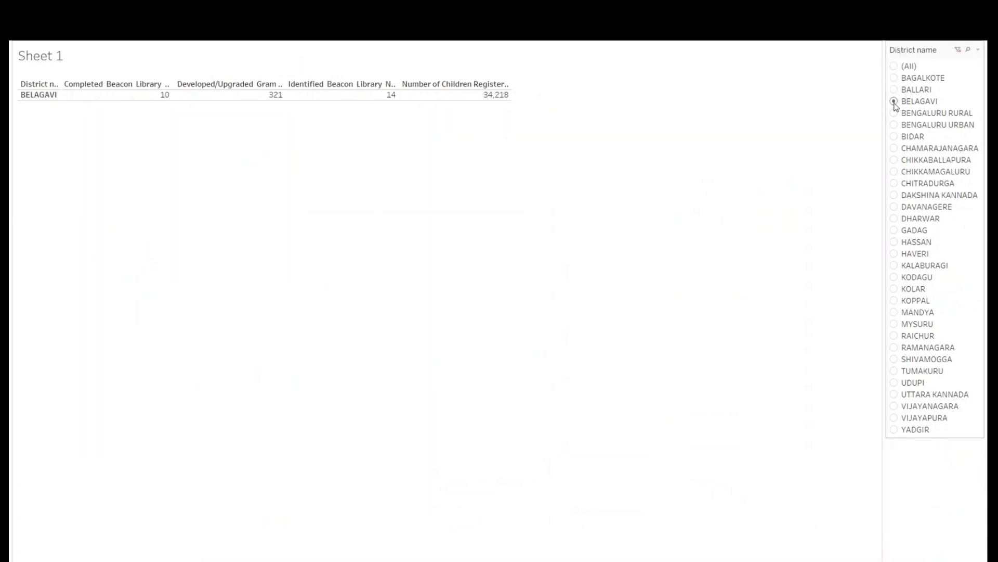
pyautogui.click(894, 113)
pyautogui.click(894, 125)
pyautogui.click(893, 136)
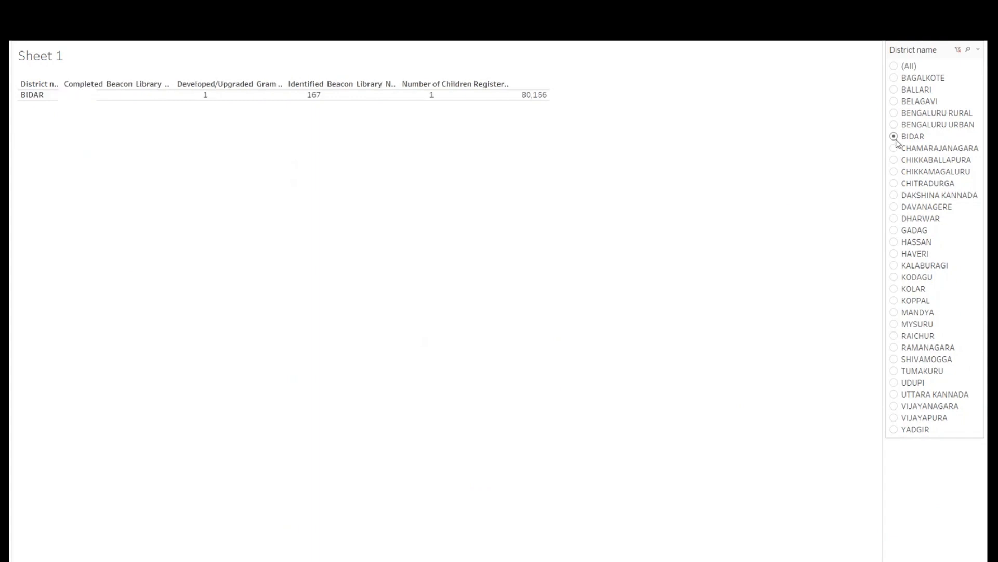
# - Alternate the district filter among Bengaluru Urban, Bidar and Chamarajanagara to view each one's figures, ending on Chamarajanagara
pyautogui.click(894, 125)
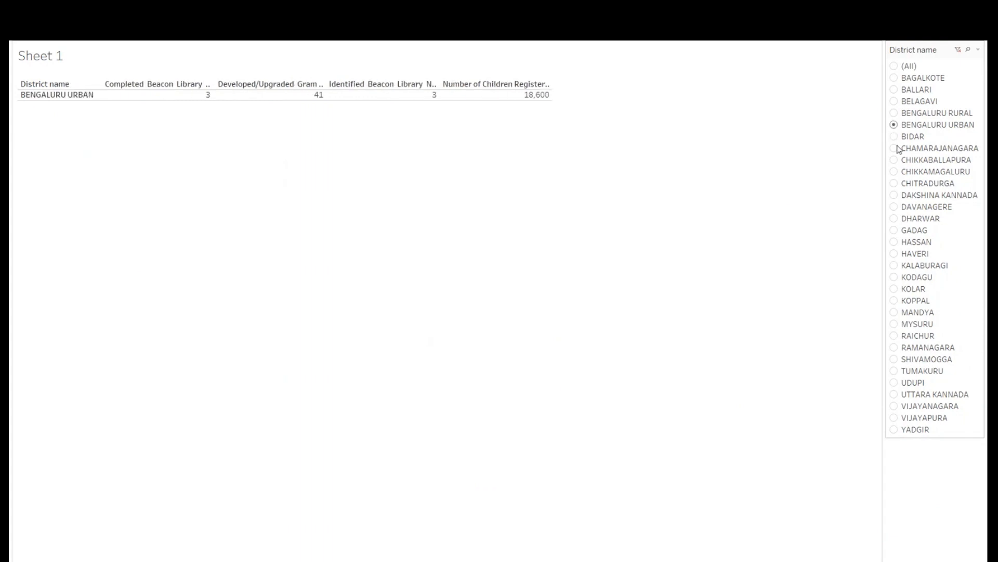
pyautogui.click(895, 148)
pyautogui.click(894, 136)
pyautogui.click(894, 126)
pyautogui.click(894, 137)
pyautogui.click(894, 125)
pyautogui.click(895, 149)
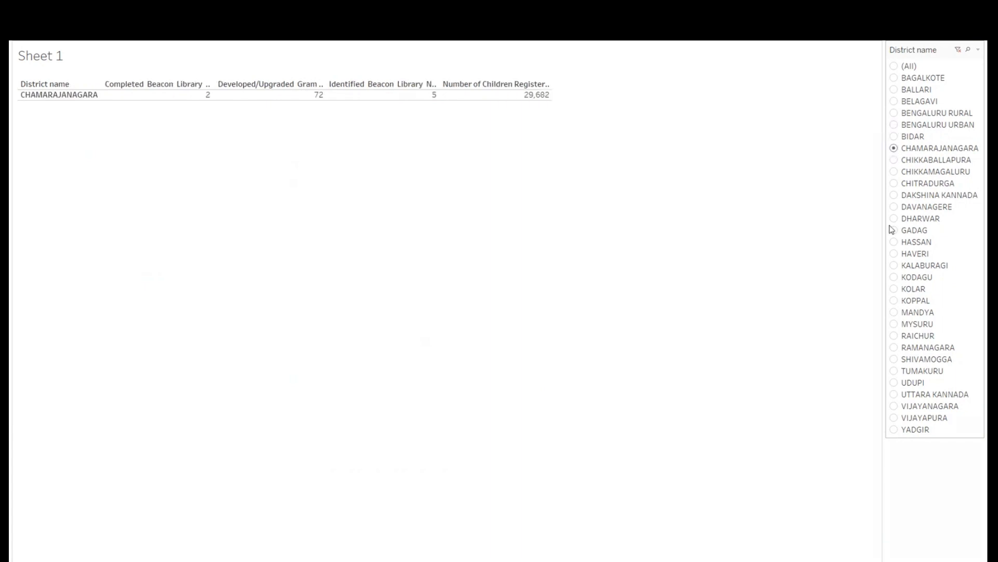
# - View the table for Hassan, Kalaburagi, Haveri, Dharwar and Davanagere individually using the single-value district filter
pyautogui.click(894, 243)
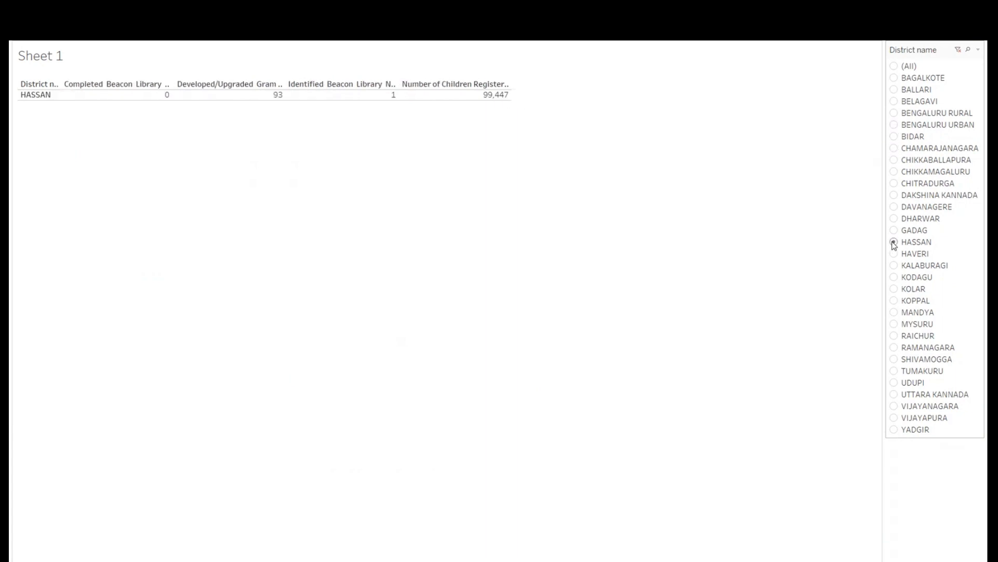
pyautogui.click(895, 265)
pyautogui.click(894, 253)
pyautogui.click(893, 243)
pyautogui.click(893, 219)
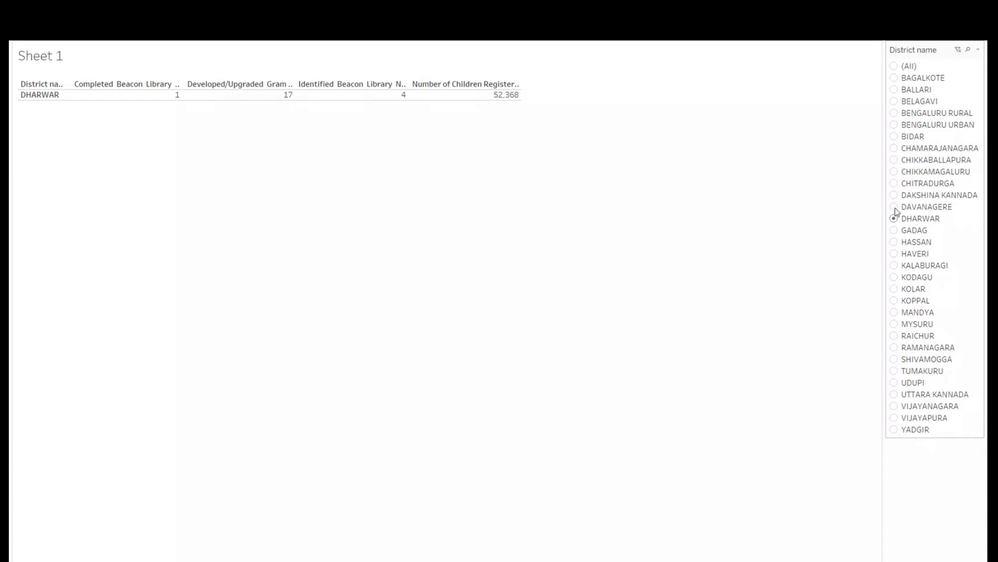
pyautogui.click(894, 206)
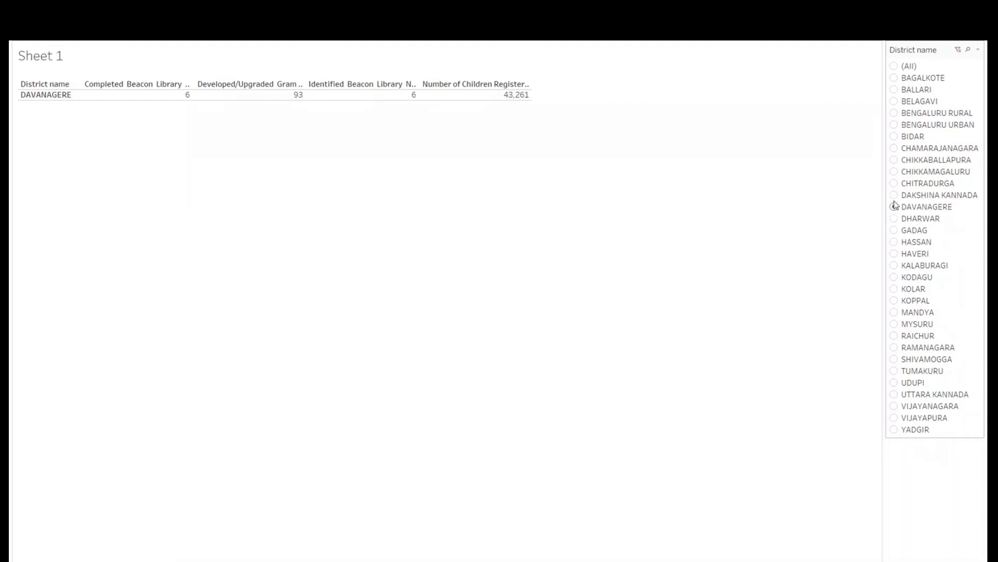
# - Filter the table to Haveri, Vijayanagara and Mysuru in turn, finish on Mandya, and leave presentation mode
pyautogui.click(894, 255)
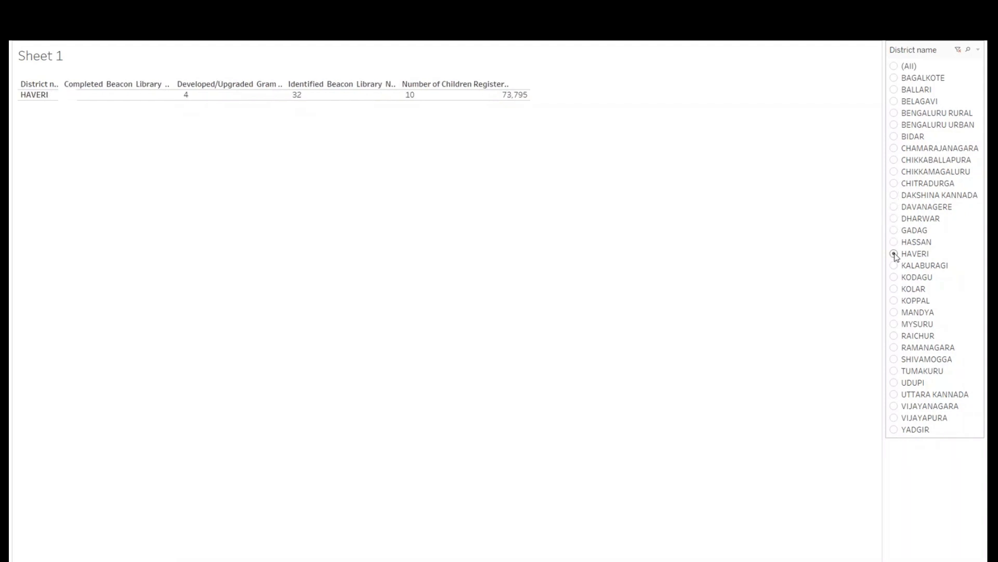
pyautogui.click(895, 407)
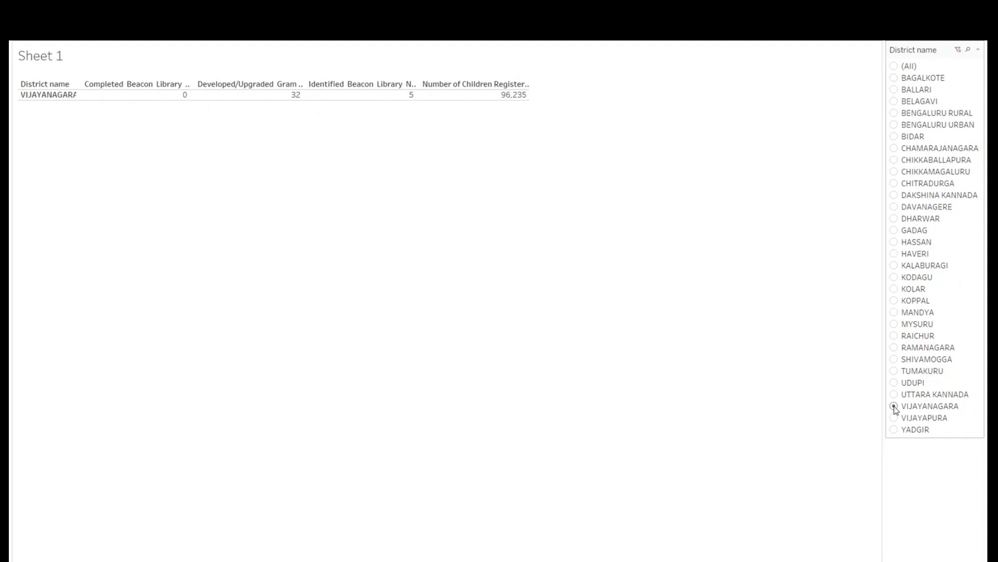
pyautogui.click(894, 324)
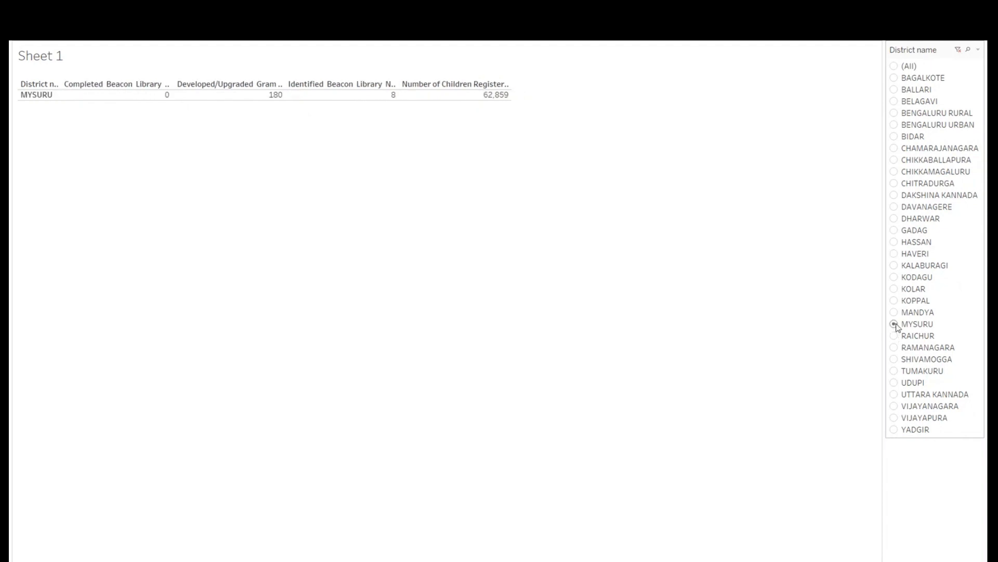
pyautogui.click(894, 312)
pyautogui.press('Escape')
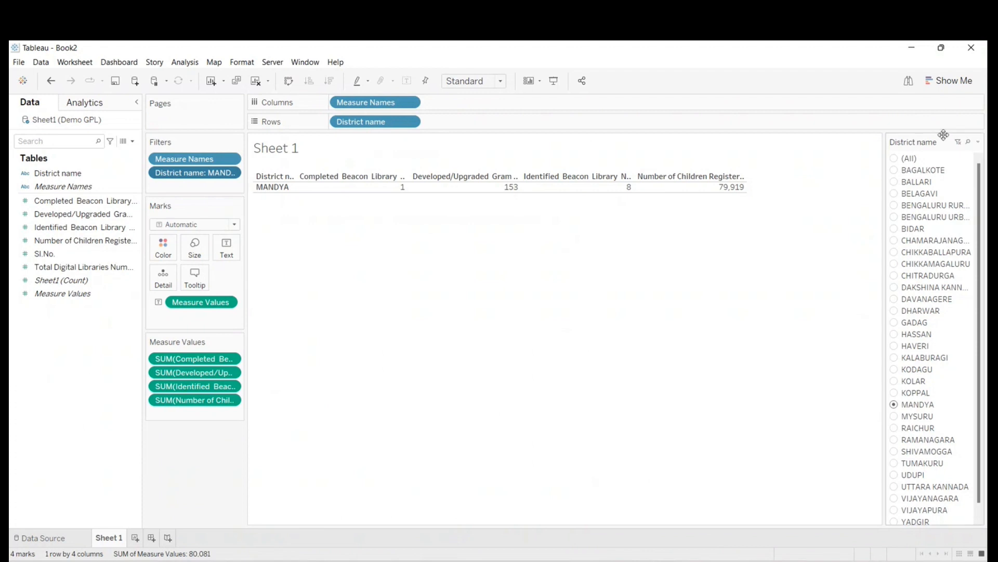
# - Review the display options of the District name filter card, and return the sheet to presentation mode
pyautogui.click(978, 142)
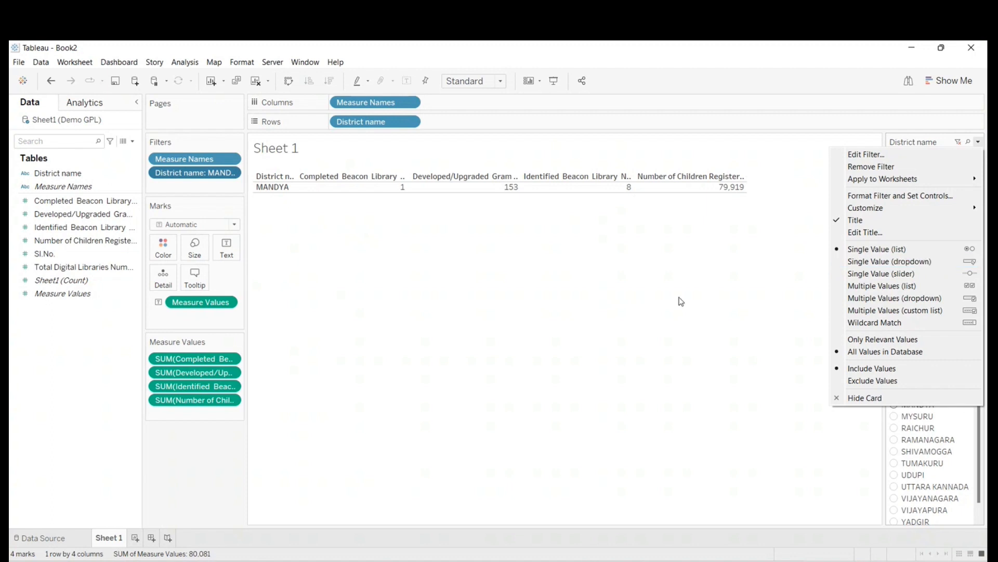
pyautogui.click(680, 298)
pyautogui.click(555, 81)
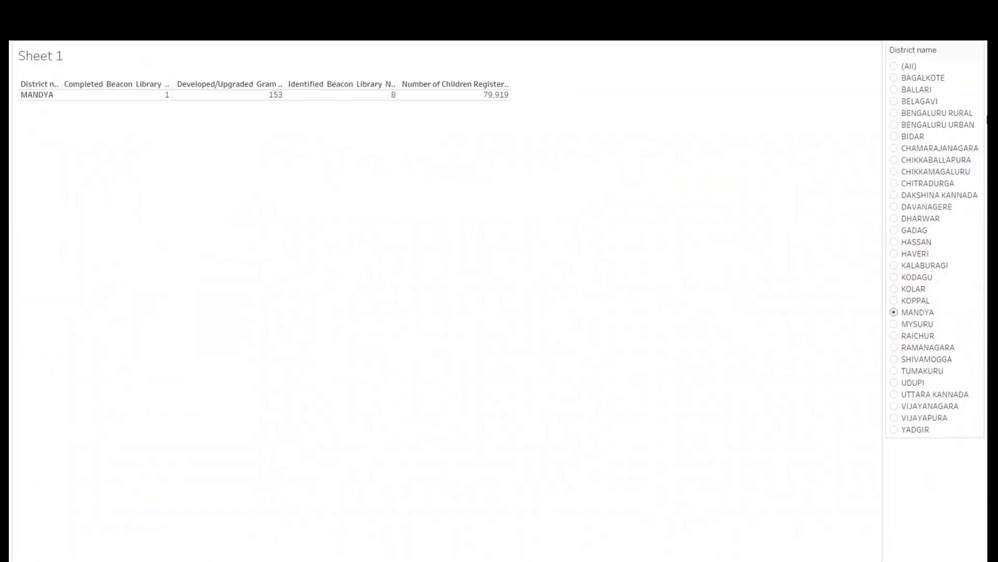
# - View the table for Belagavi, Bengaluru Urban, Gadag, Haveri and Kalaburagi in turn with the single-value list filter
pyautogui.click(894, 101)
pyautogui.click(898, 125)
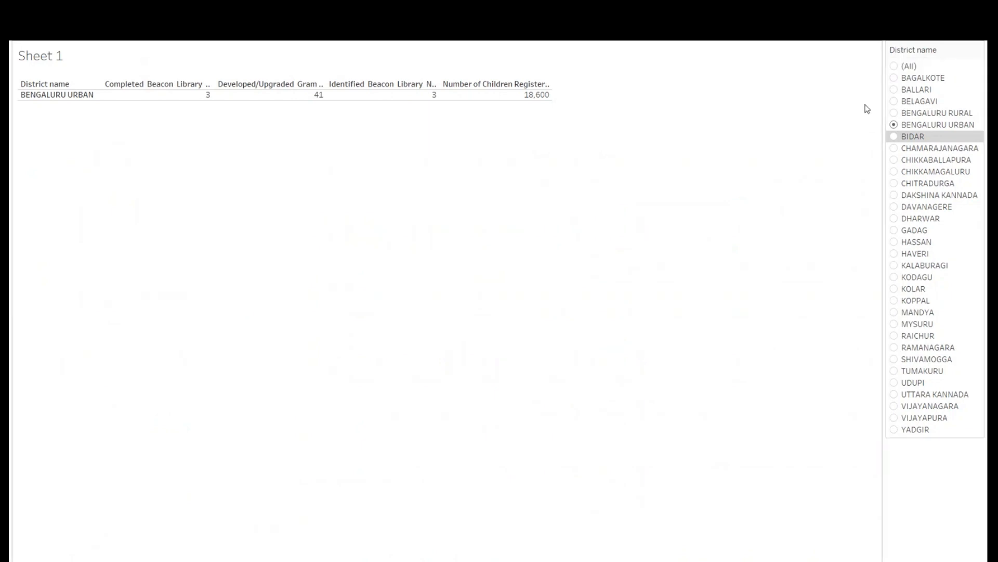
pyautogui.click(894, 230)
pyautogui.click(894, 254)
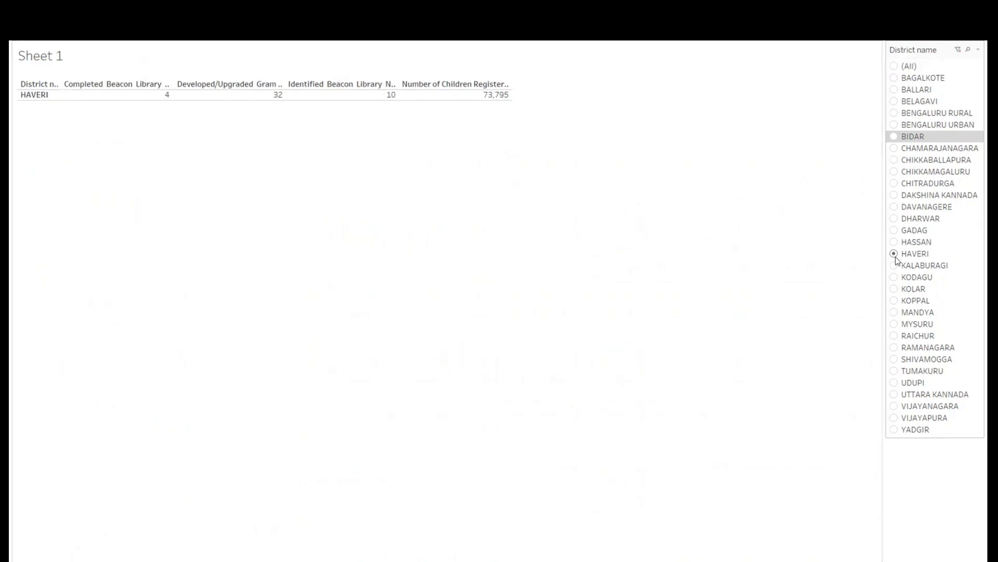
pyautogui.click(894, 265)
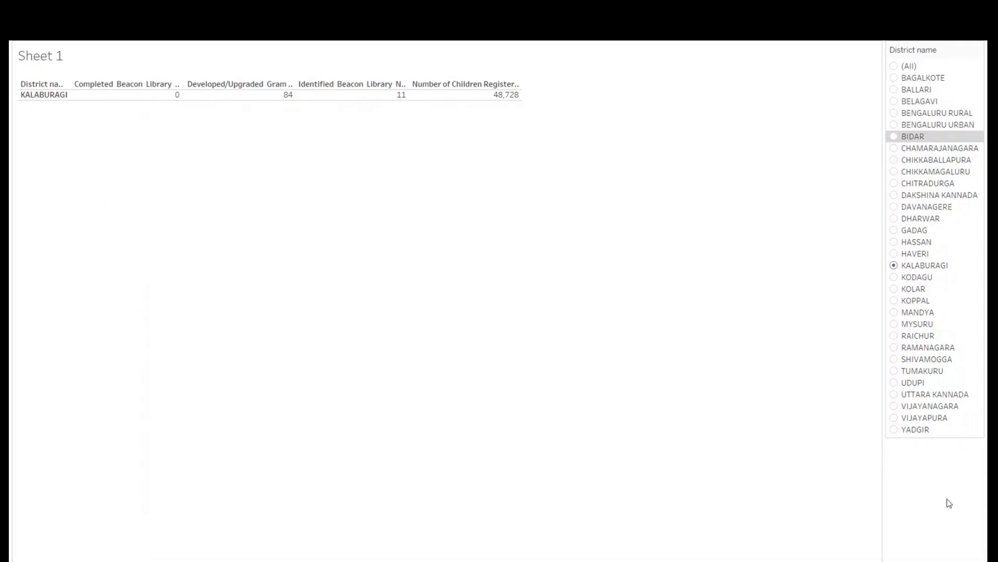
# - Leave presentation mode, change the District name filter card to Single Value (dropdown), and return to presentation mode
pyautogui.press('Escape')
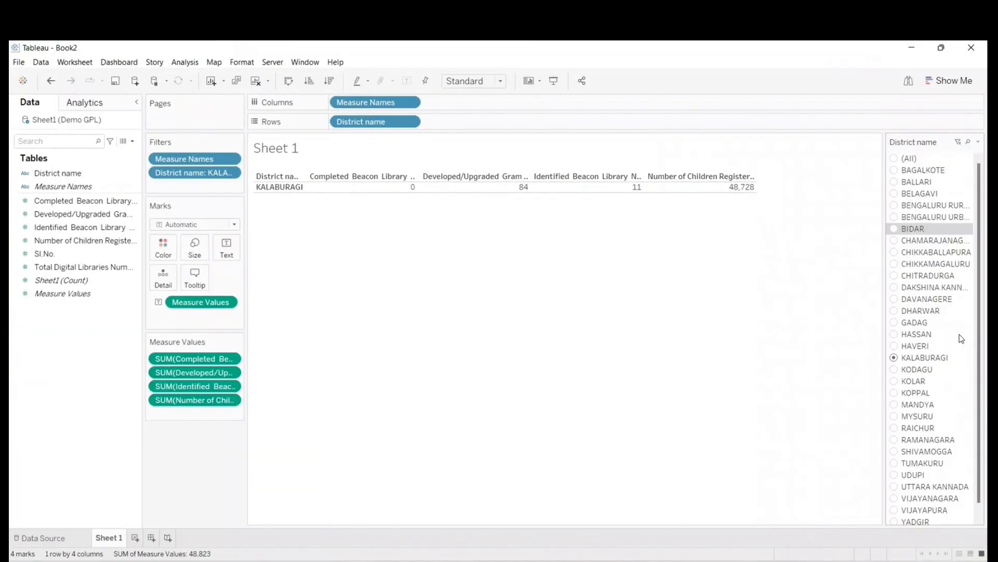
pyautogui.click(980, 143)
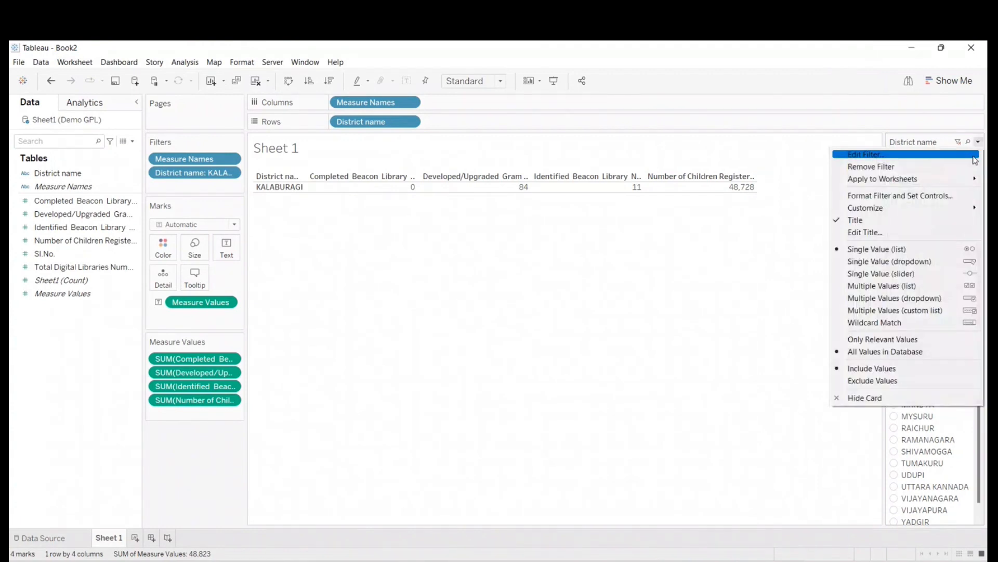
pyautogui.click(873, 262)
pyautogui.click(554, 80)
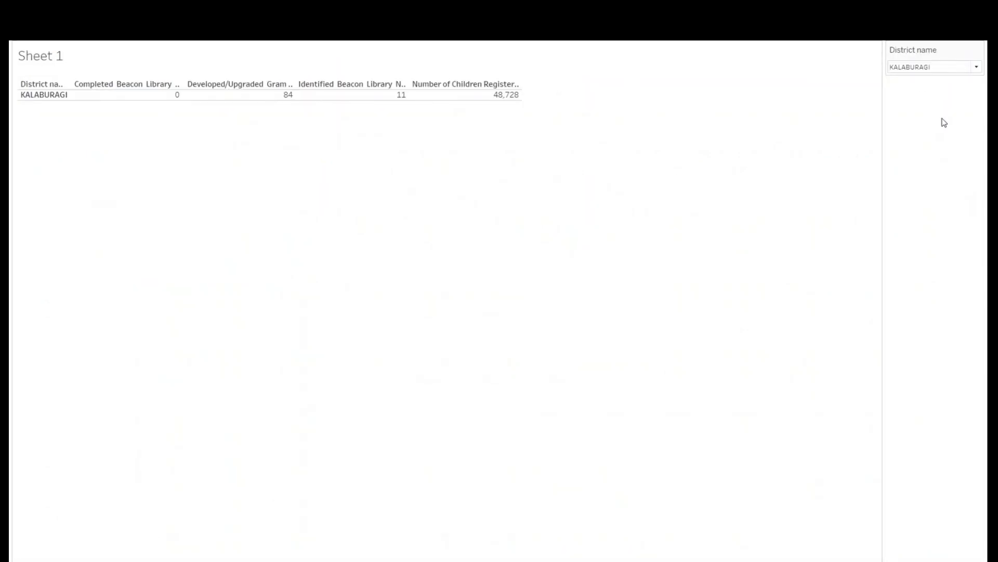
# - Use the single-value dropdown filter to view Koppal, Udupi and Bagalkote individually, and then show all districts
pyautogui.click(977, 67)
pyautogui.click(903, 351)
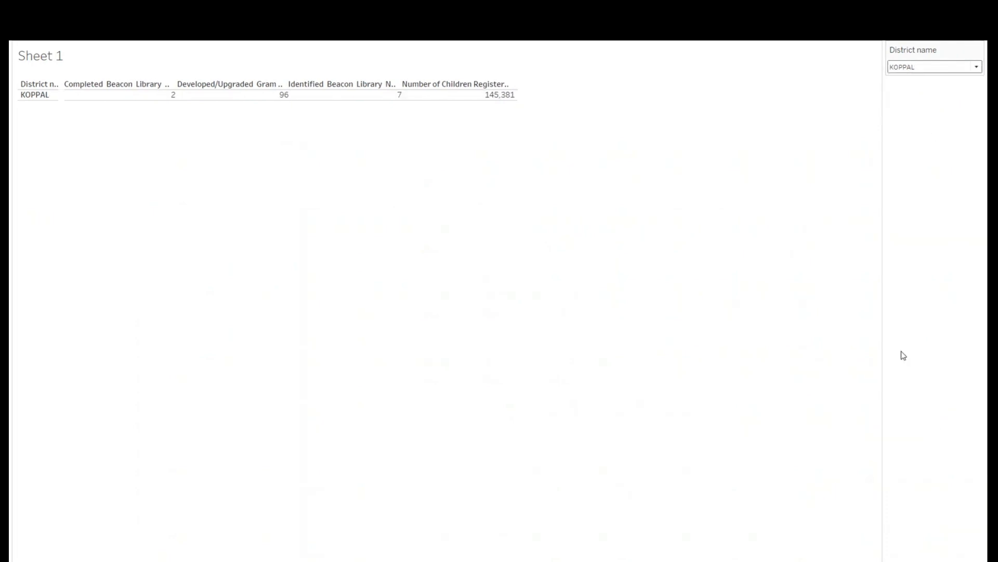
pyautogui.moveTo(138, 99)
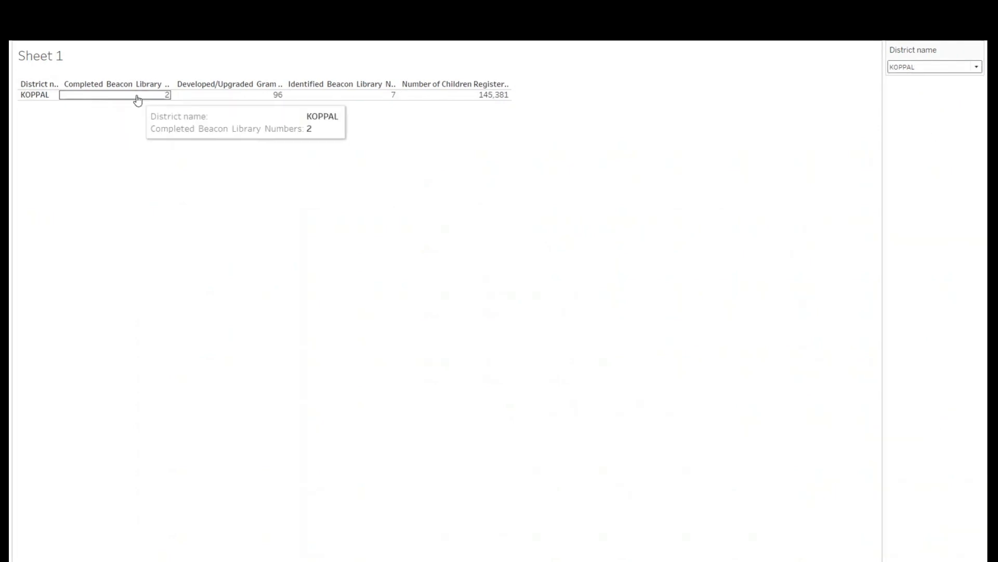
pyautogui.click(968, 67)
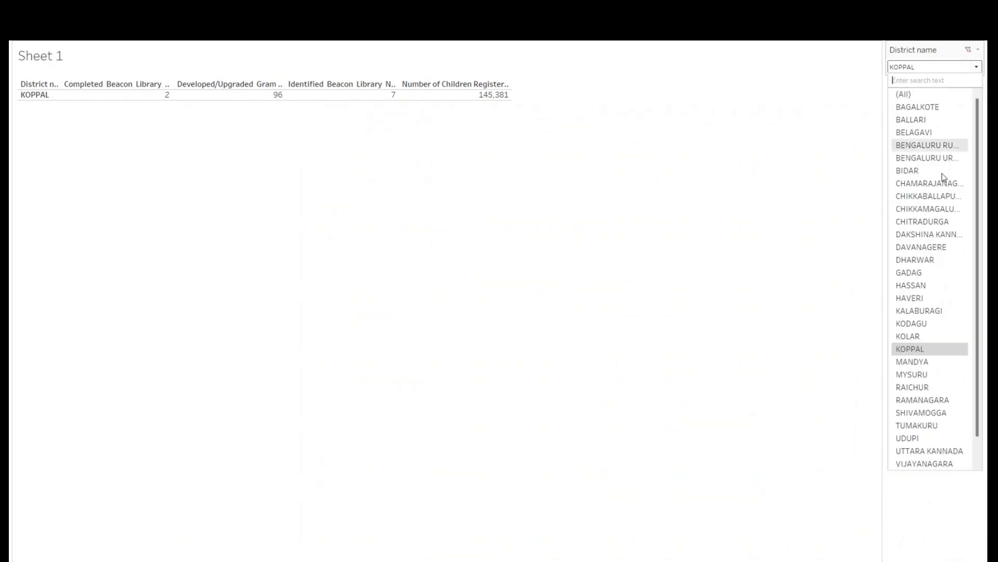
pyautogui.click(916, 440)
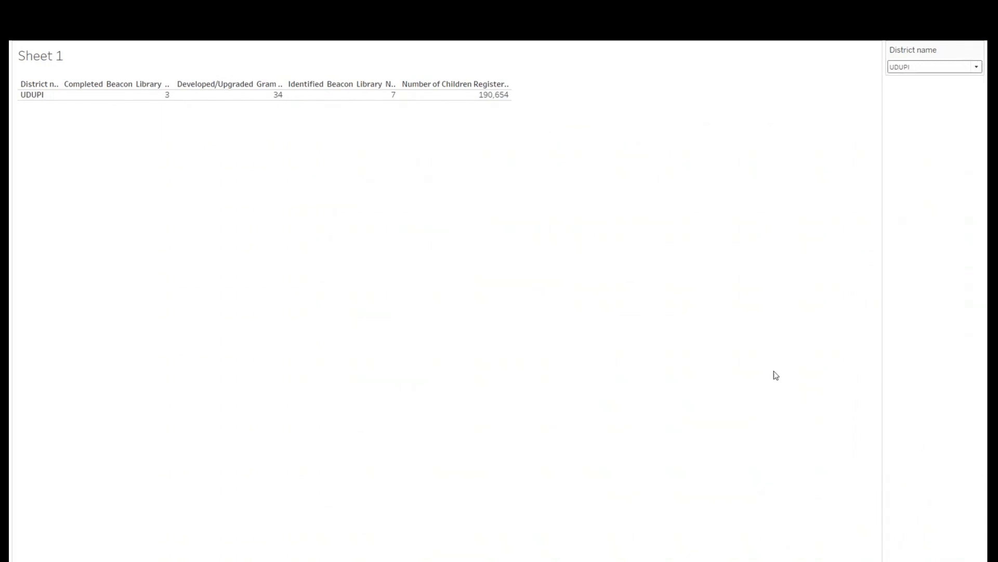
pyautogui.click(909, 67)
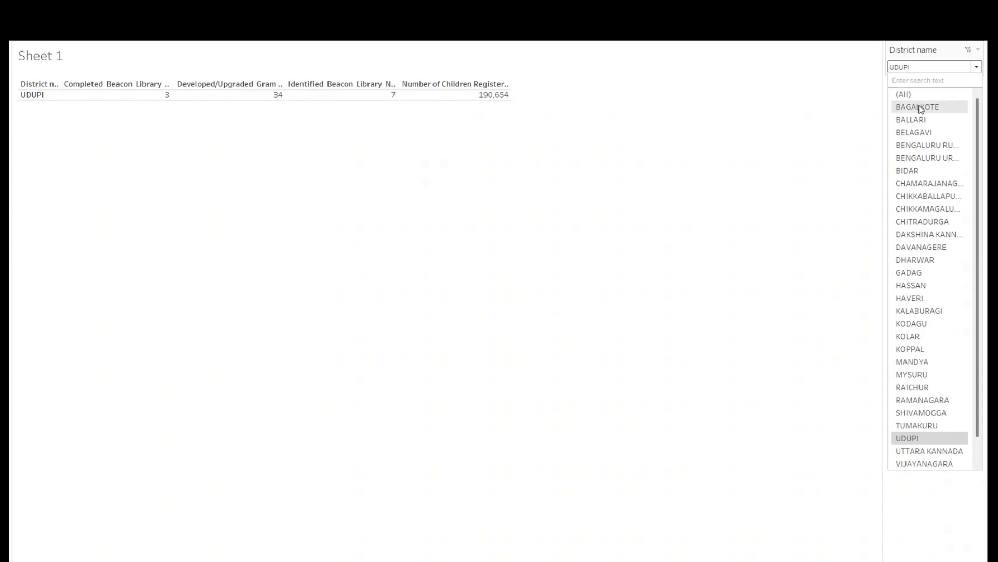
pyautogui.click(909, 105)
pyautogui.click(920, 68)
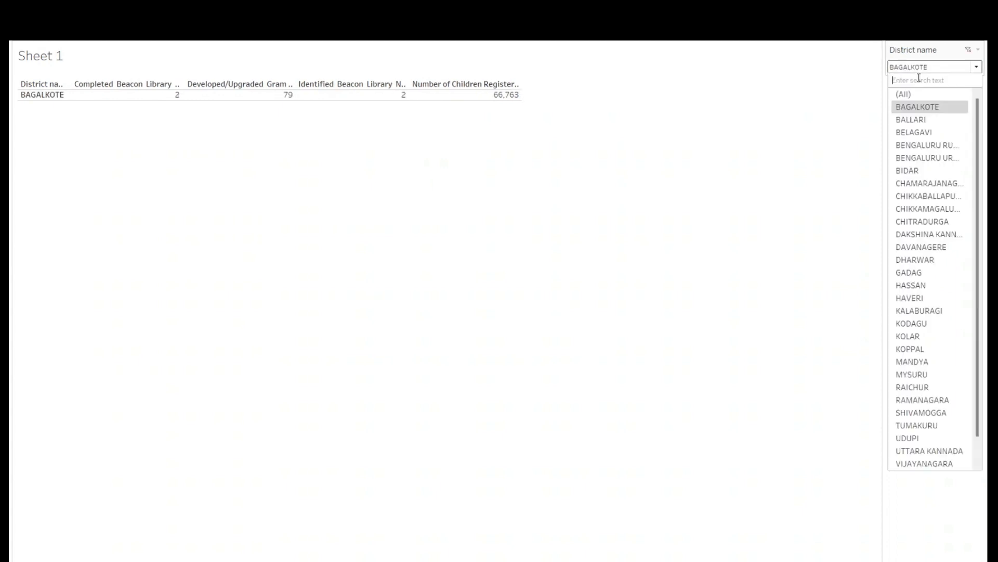
pyautogui.click(916, 93)
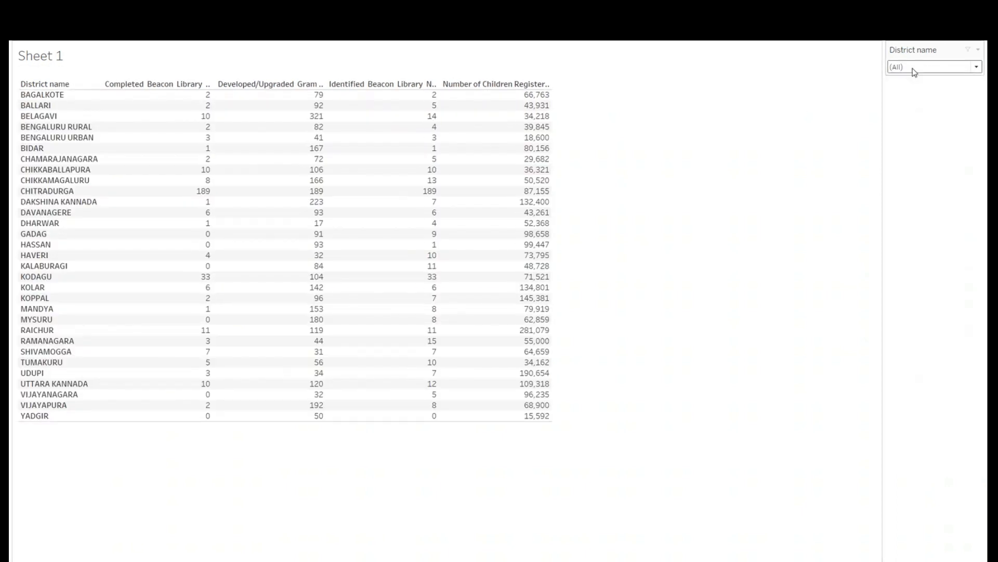
# - Filter the table to Belagavi and Gadag in turn through the dropdown, ending on Kalaburagi
pyautogui.click(951, 67)
pyautogui.click(929, 135)
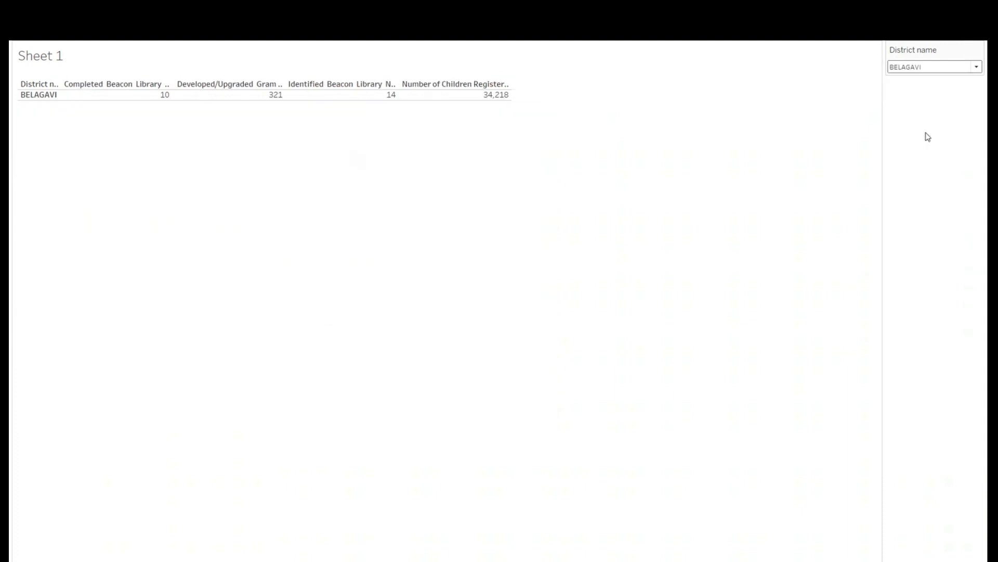
pyautogui.click(929, 68)
pyautogui.click(918, 273)
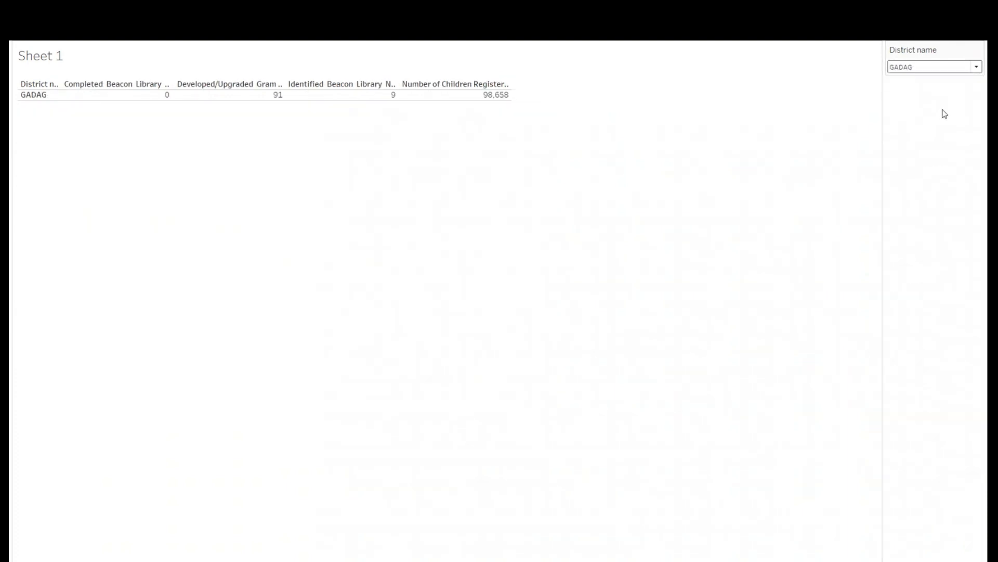
pyautogui.click(939, 69)
pyautogui.click(919, 311)
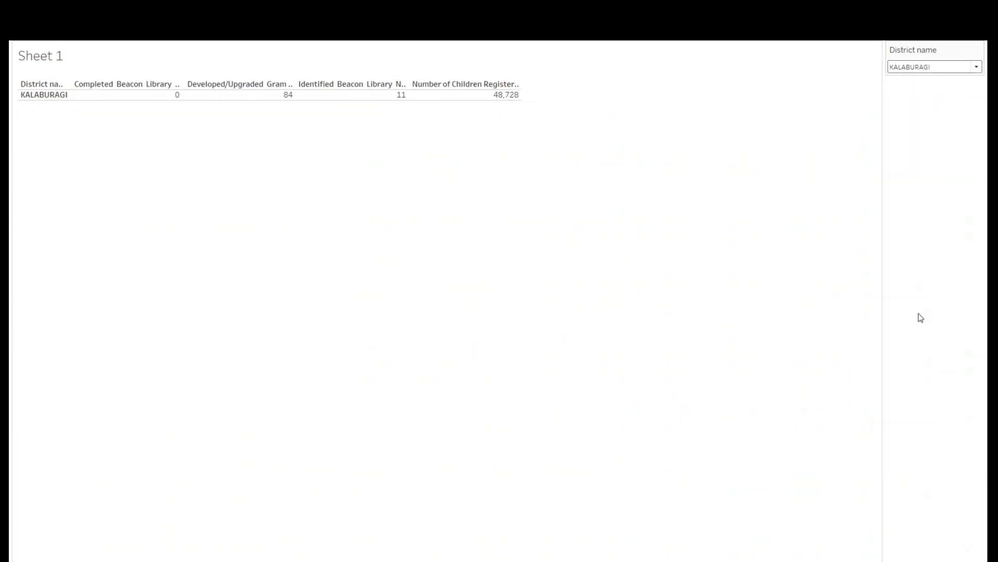
# - Exit presentation mode, switch the District name filter card to Multiple Values (list), and present the sheet again
pyautogui.press('Escape')
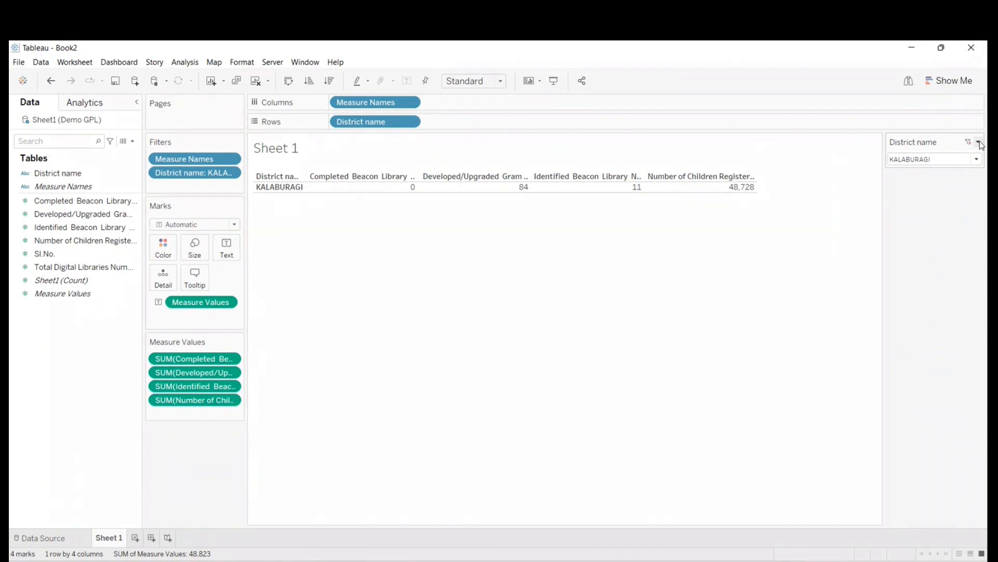
pyautogui.click(979, 142)
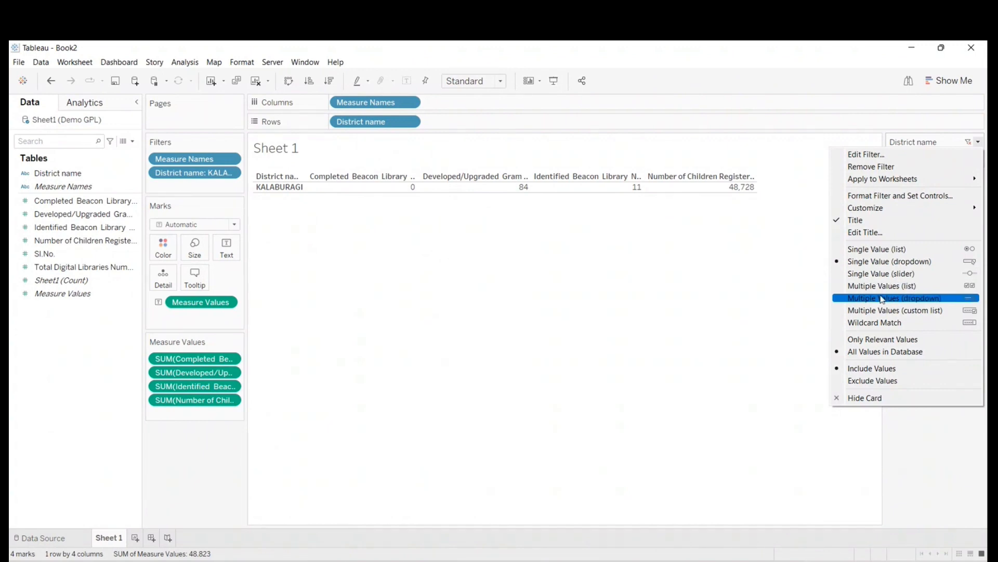
pyautogui.click(873, 287)
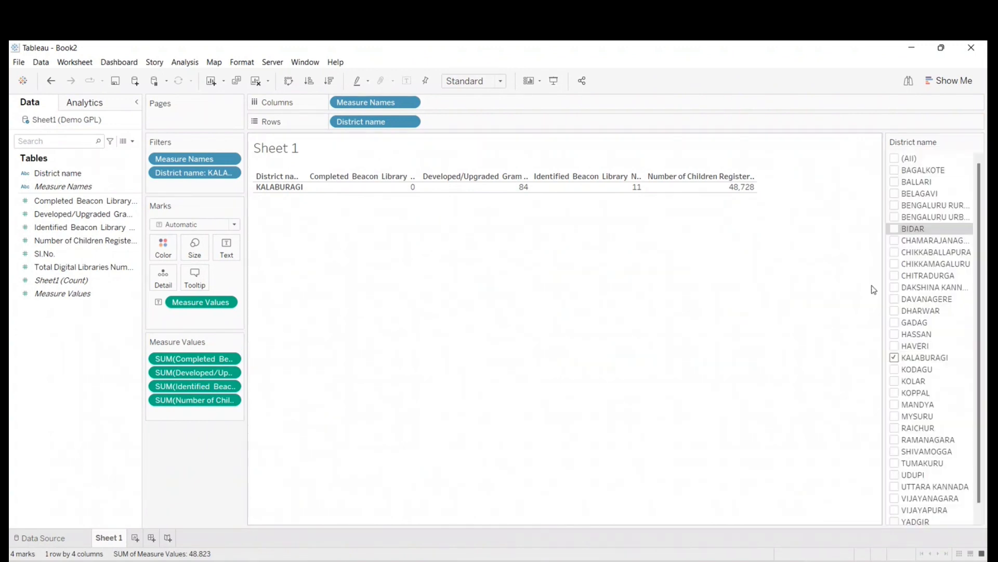
pyautogui.click(554, 81)
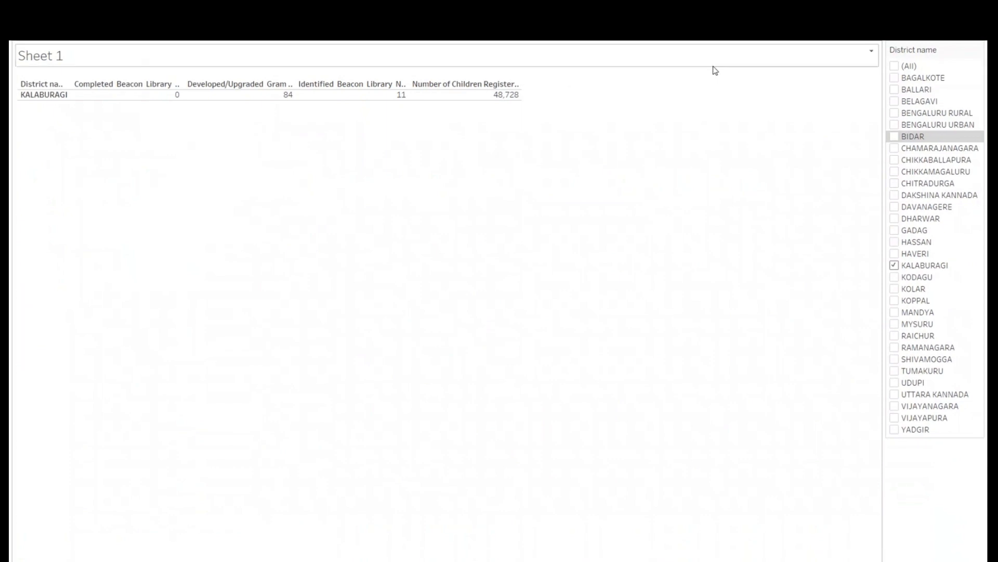
# - Add Hassan, Dakshina Kannada, Chikkaballapura, Koppal and Mysuru to the Kalaburagi selection in the multiple-values district filter
pyautogui.click(894, 243)
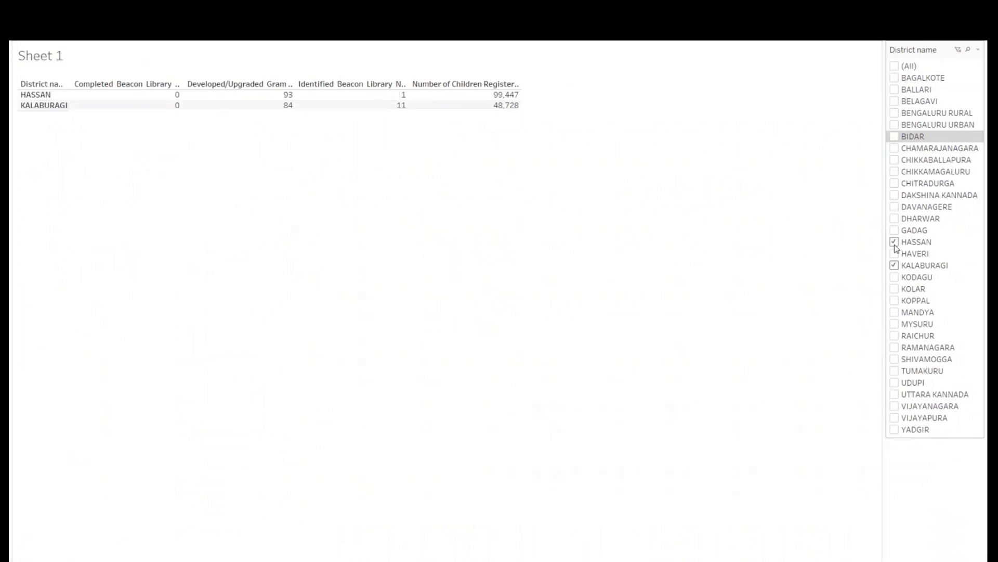
pyautogui.click(894, 196)
pyautogui.click(895, 160)
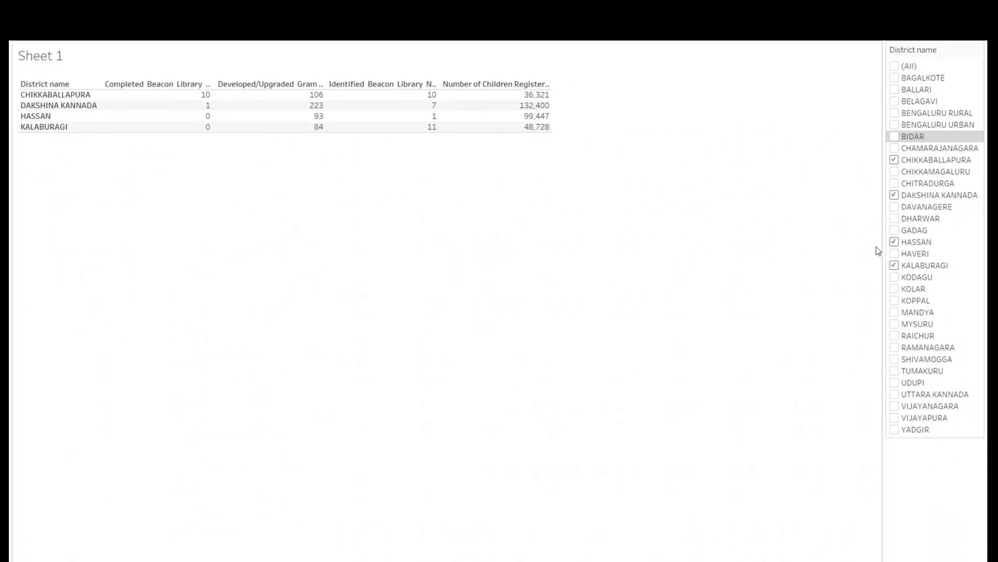
pyautogui.click(895, 300)
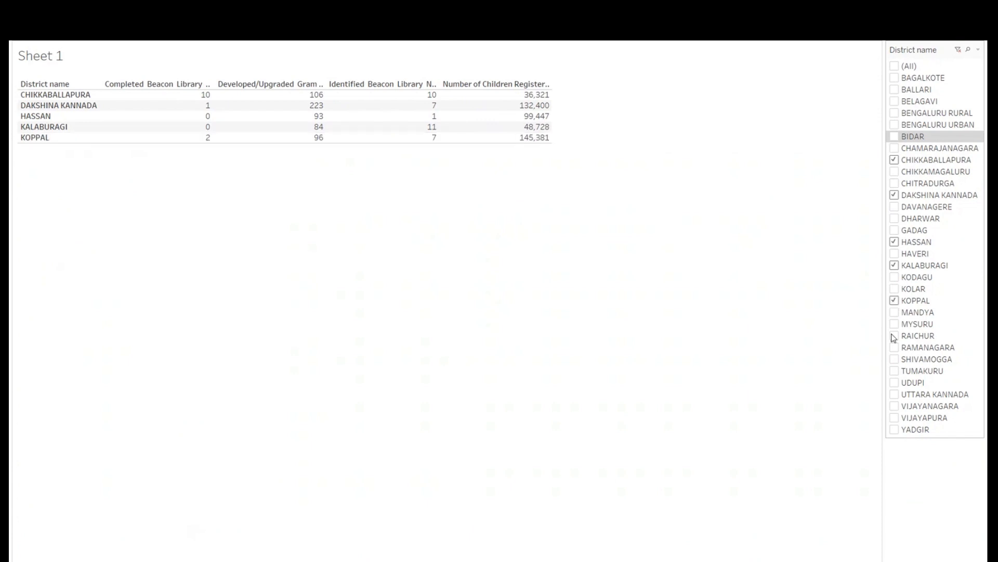
pyautogui.click(895, 324)
# - Select all districts, clear them all, and include only Belagavi, Bengaluru Urban, Dakshina Kannada, Gadag, Hassan, Haveri, Kolar and Mandya in the filter
pyautogui.click(895, 67)
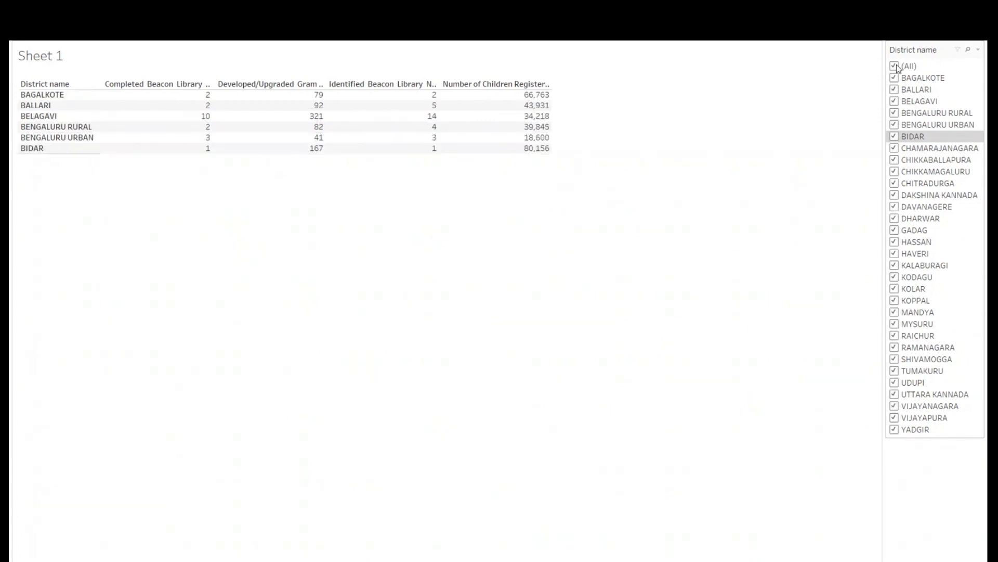
pyautogui.click(896, 68)
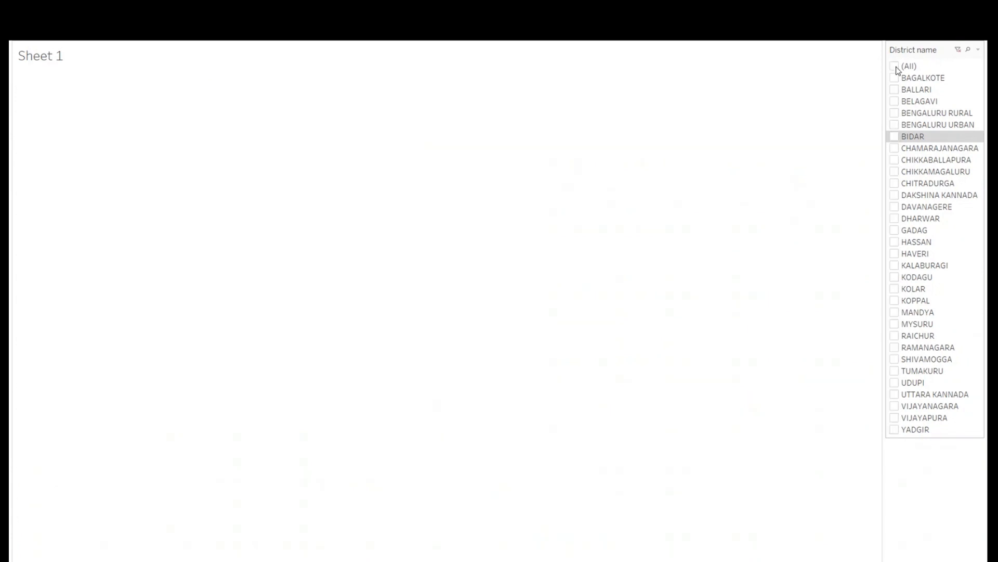
pyautogui.click(895, 101)
pyautogui.click(894, 124)
pyautogui.click(894, 195)
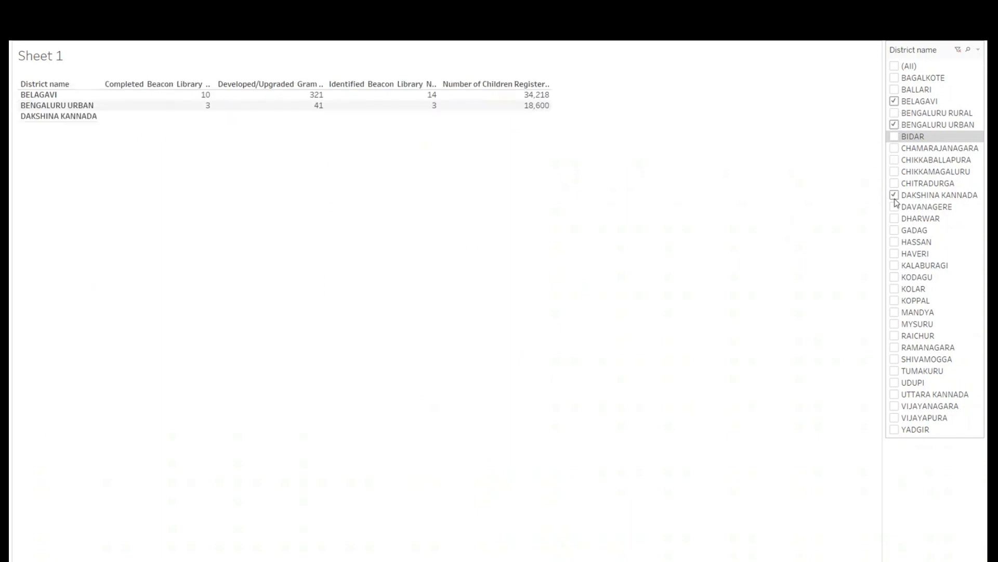
pyautogui.click(894, 230)
pyautogui.click(894, 242)
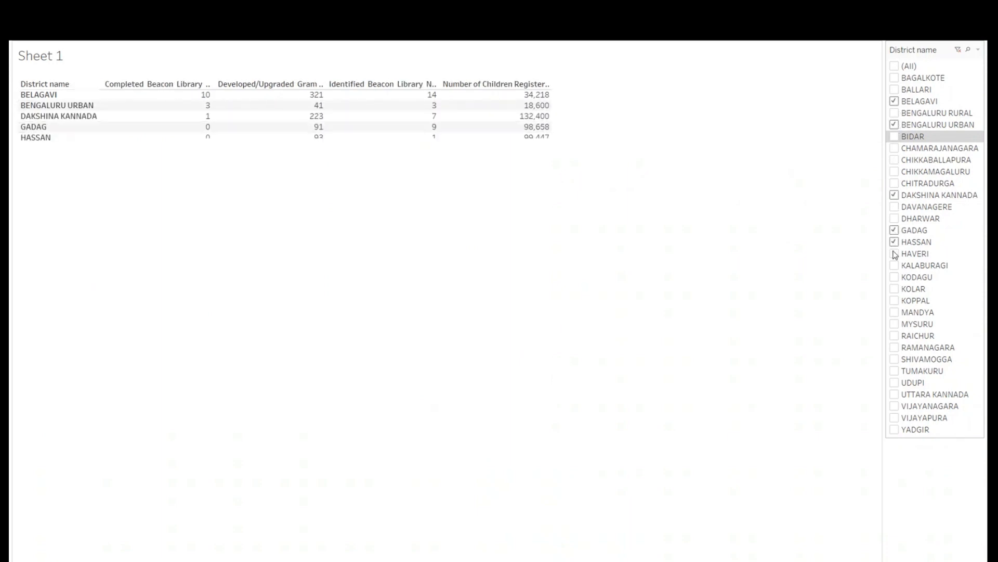
pyautogui.click(894, 253)
pyautogui.click(895, 289)
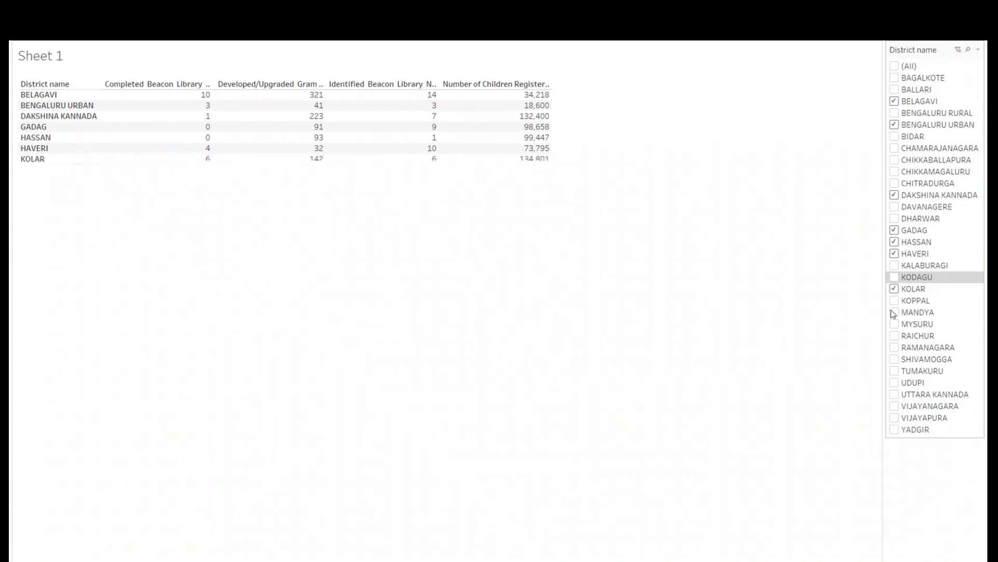
pyautogui.click(895, 312)
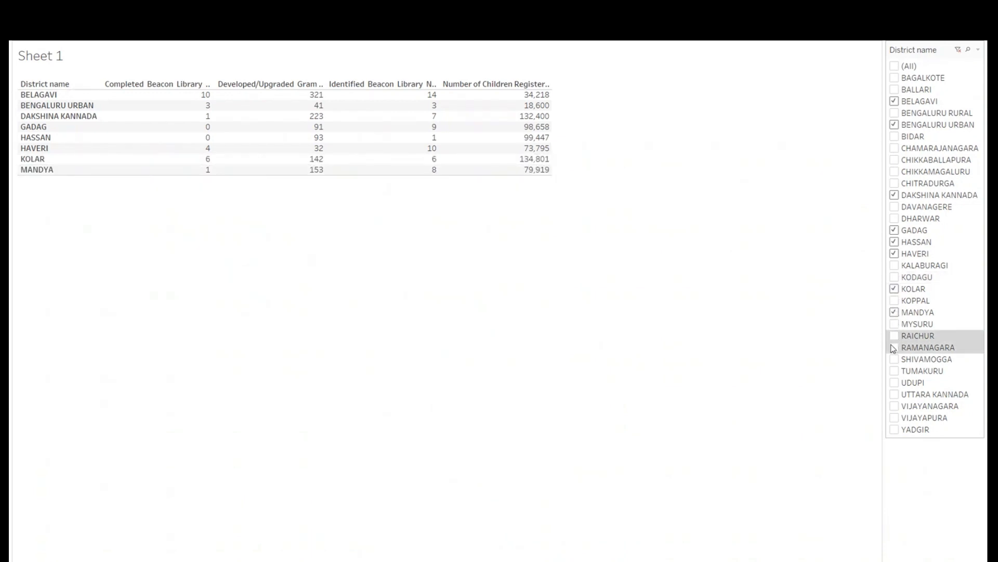
# - Include Koppal in the district filter, remove both Kolar and Koppal, and add Udupi
pyautogui.click(895, 301)
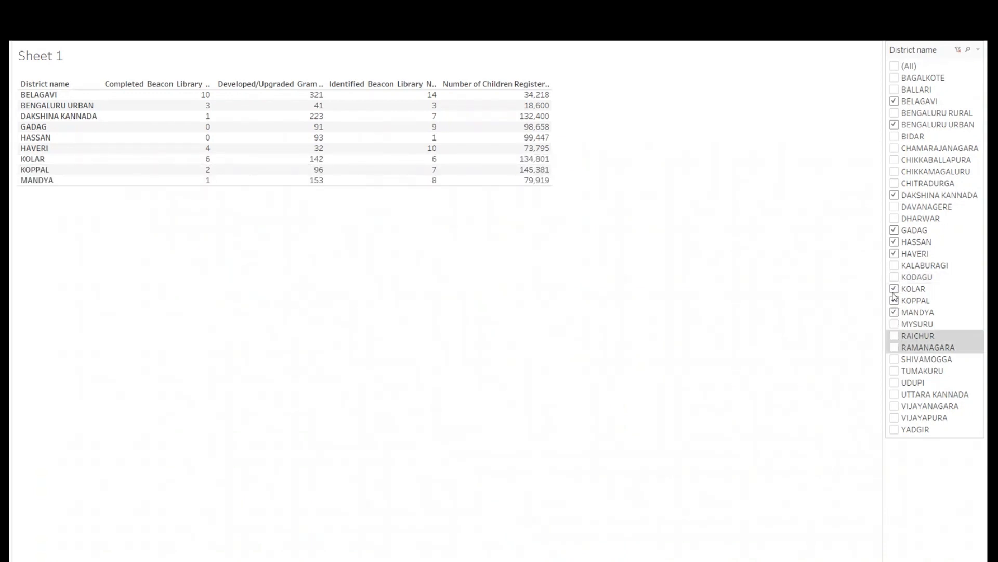
pyautogui.click(895, 289)
pyautogui.click(895, 301)
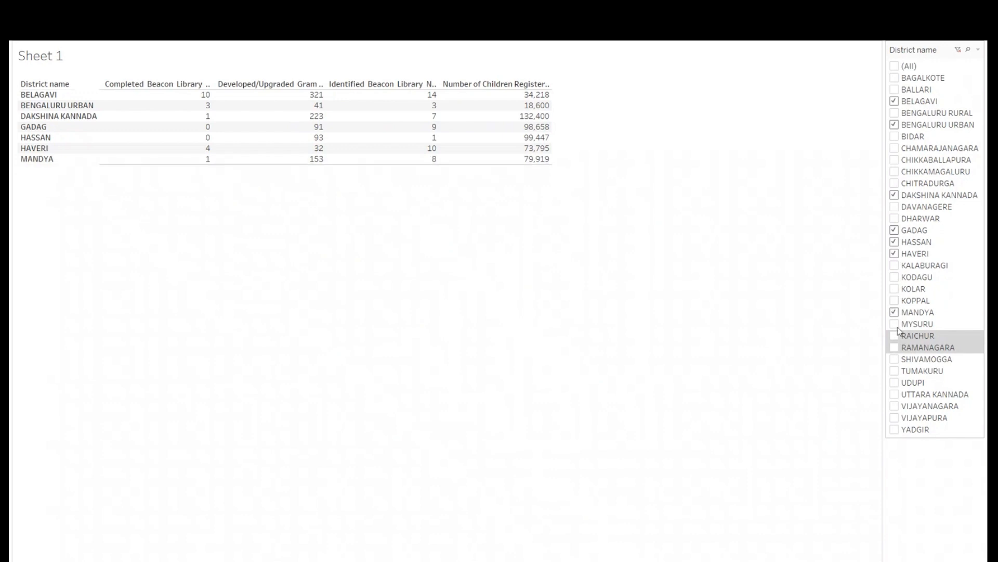
pyautogui.click(895, 382)
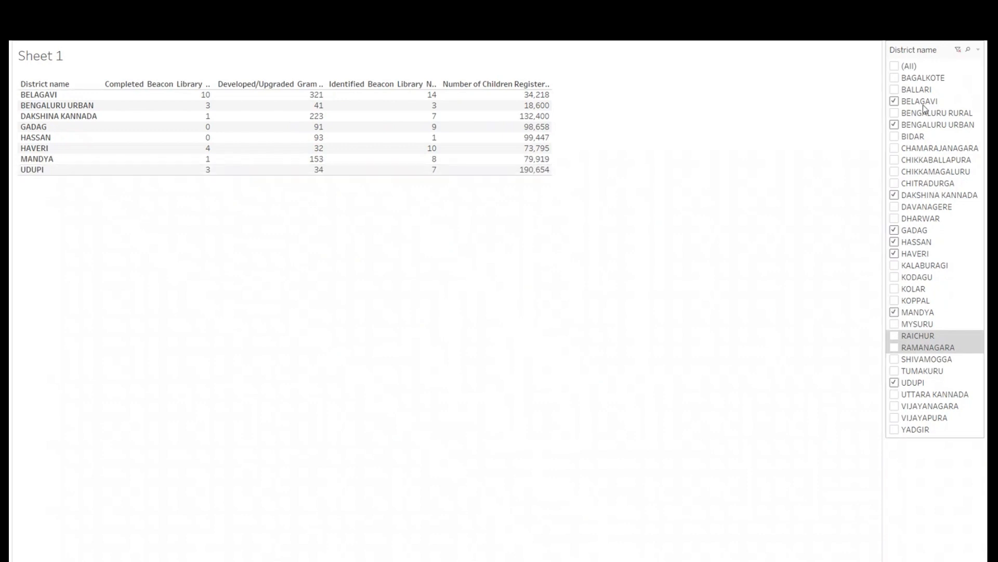
# - Change the District name filter card to Multiple Values (dropdown) and add Ballari to the selected districts
pyautogui.click(978, 50)
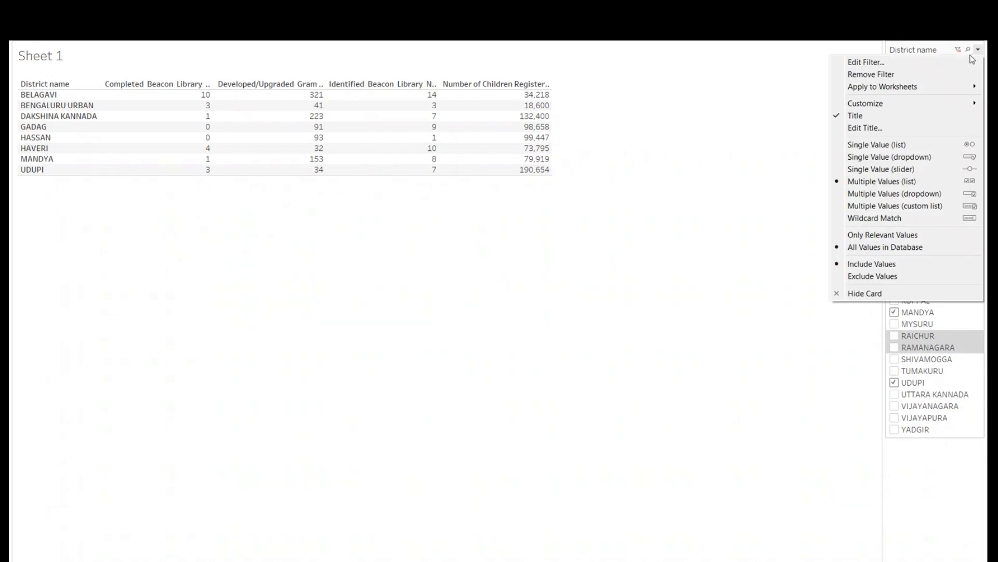
pyautogui.click(898, 193)
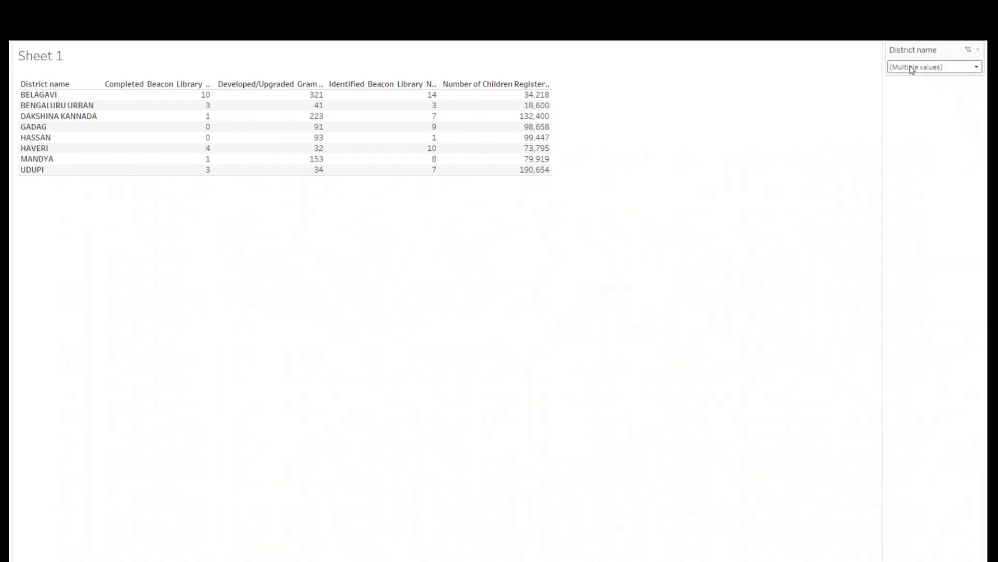
pyautogui.click(914, 68)
pyautogui.click(888, 115)
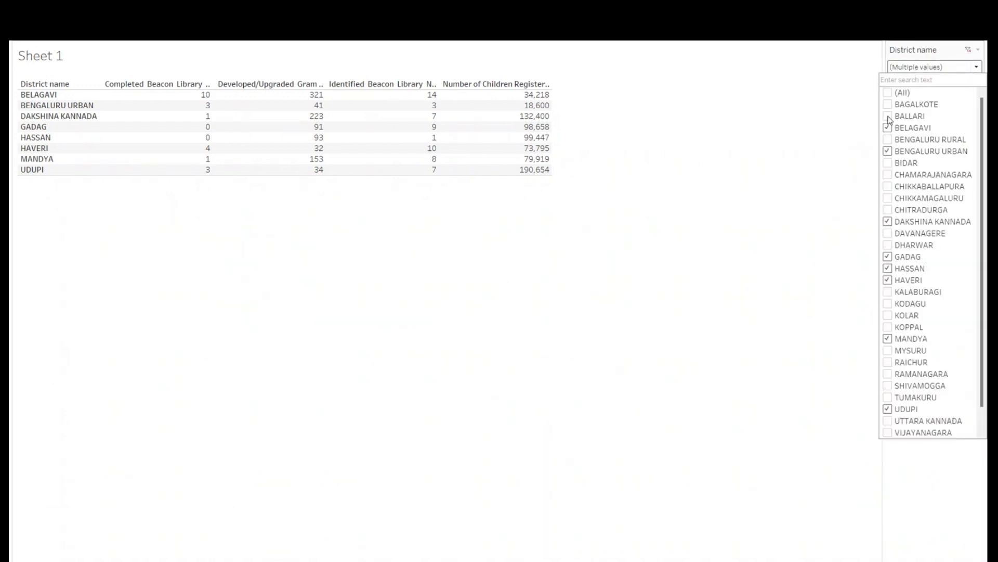
# - Add Chitradurga, Bidar, Chamarajanagara and Chikkaballapura to the districts included in the multiple-values dropdown filter
pyautogui.click(888, 210)
pyautogui.click(828, 223)
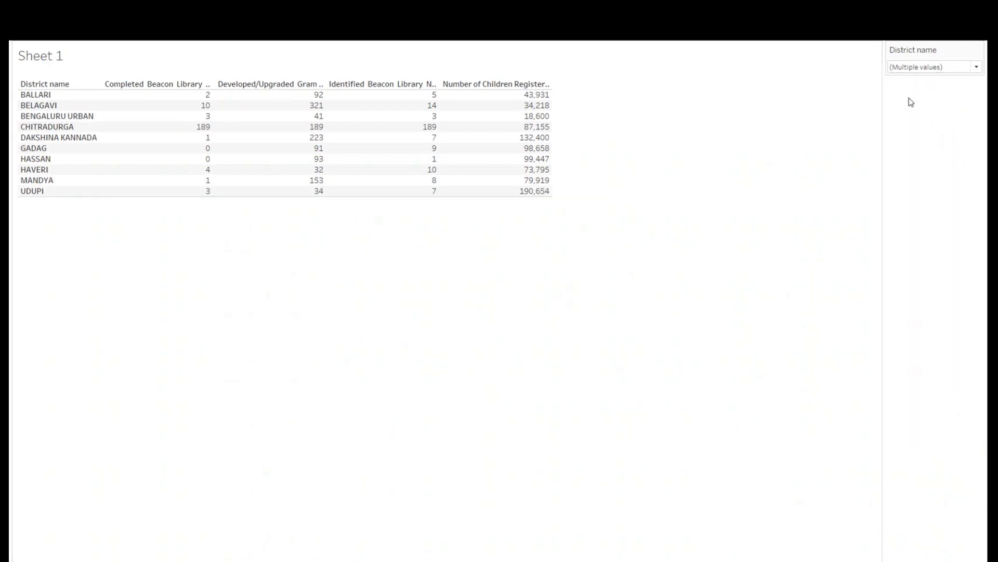
pyautogui.click(916, 68)
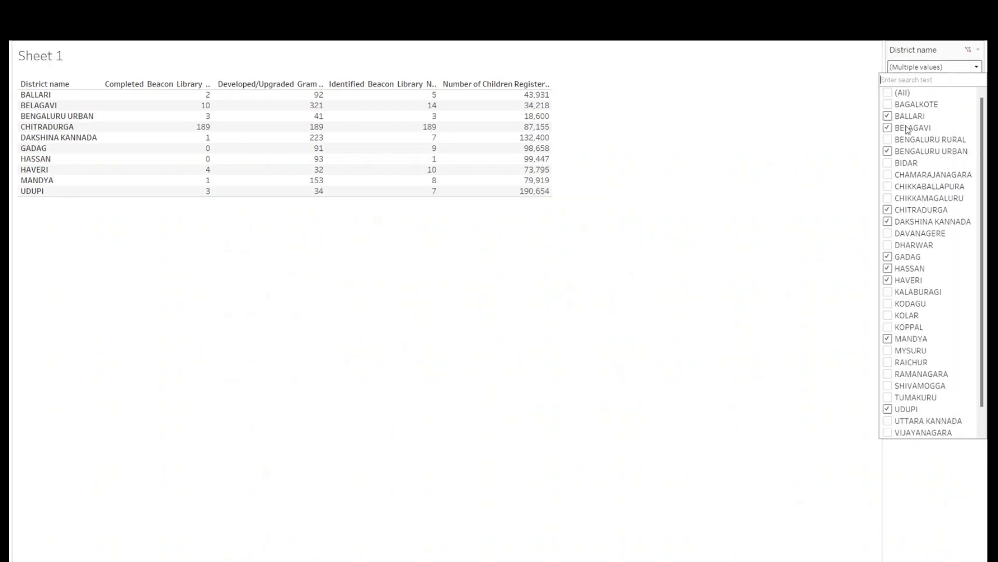
pyautogui.click(888, 163)
pyautogui.click(888, 175)
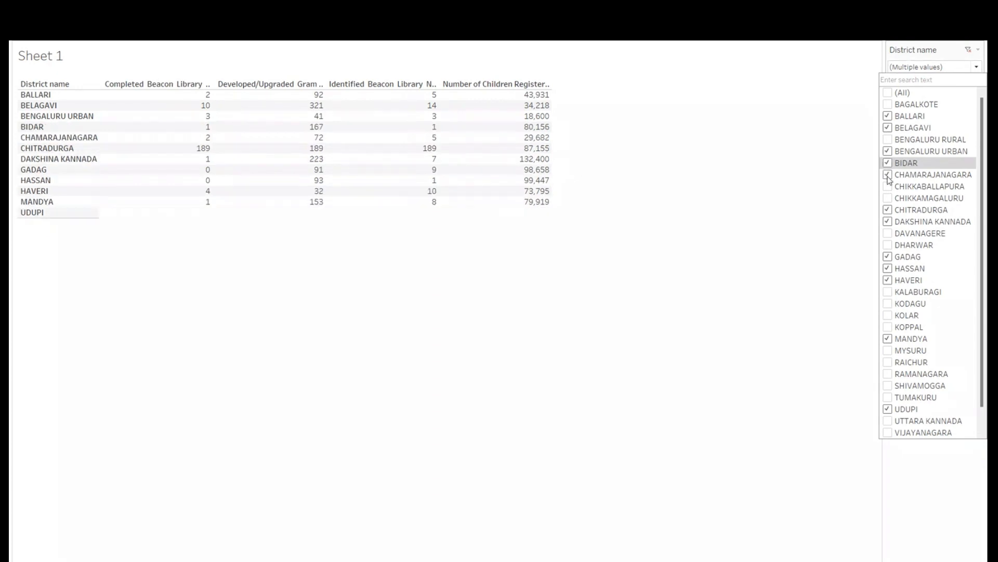
pyautogui.click(888, 186)
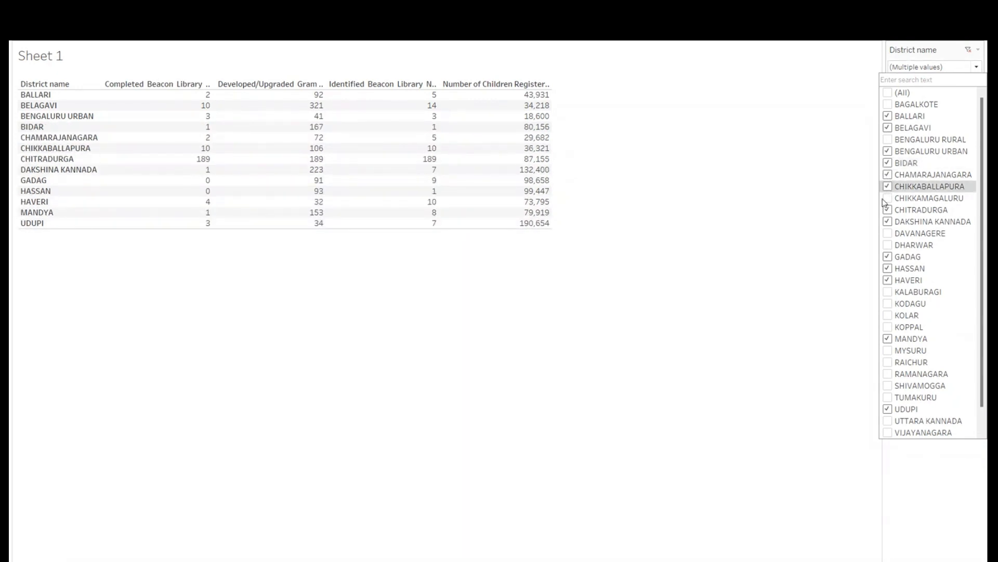
# - Include all districts in the dropdown filter, and clear the whole selection
pyautogui.click(888, 94)
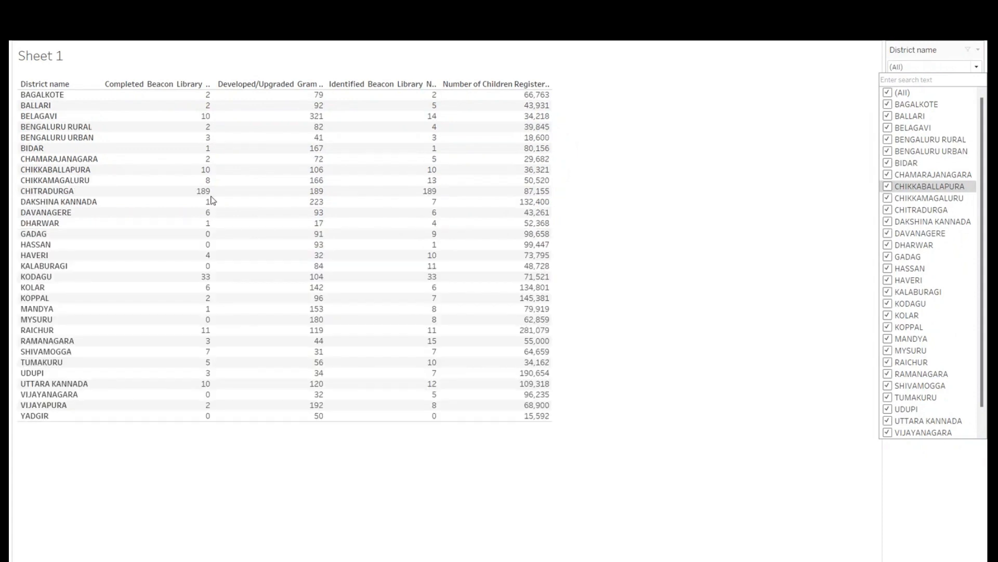
pyautogui.click(107, 443)
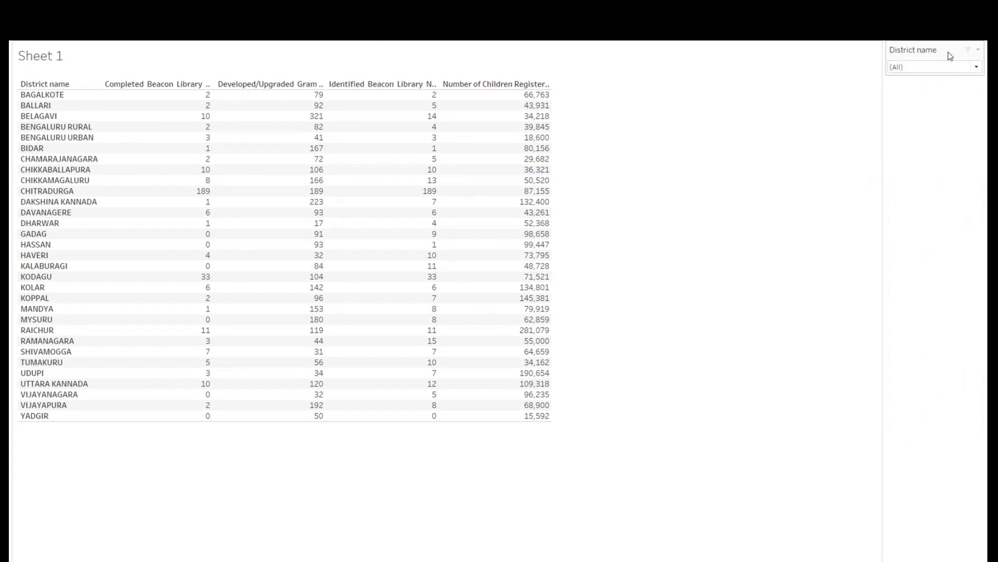
pyautogui.click(955, 67)
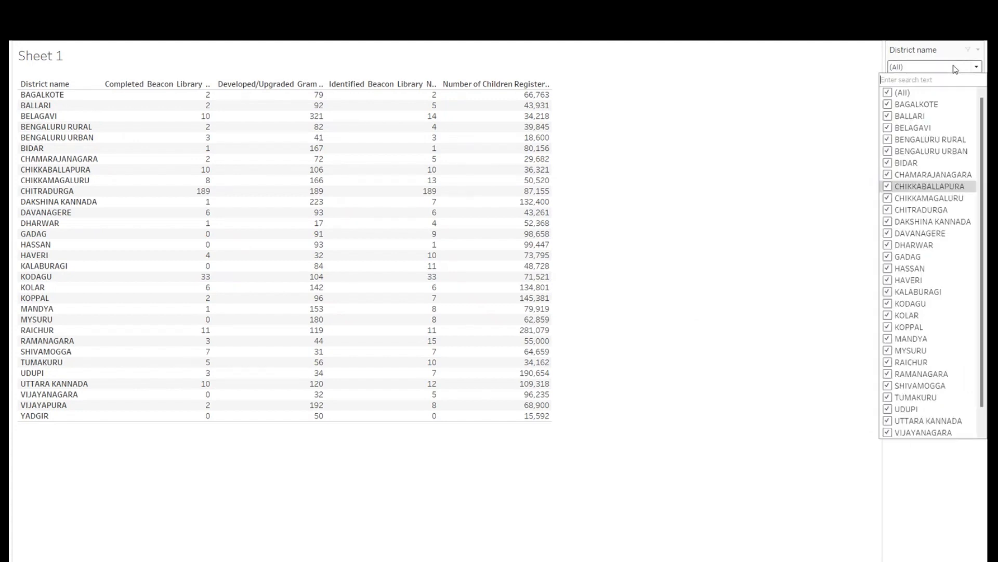
pyautogui.click(887, 94)
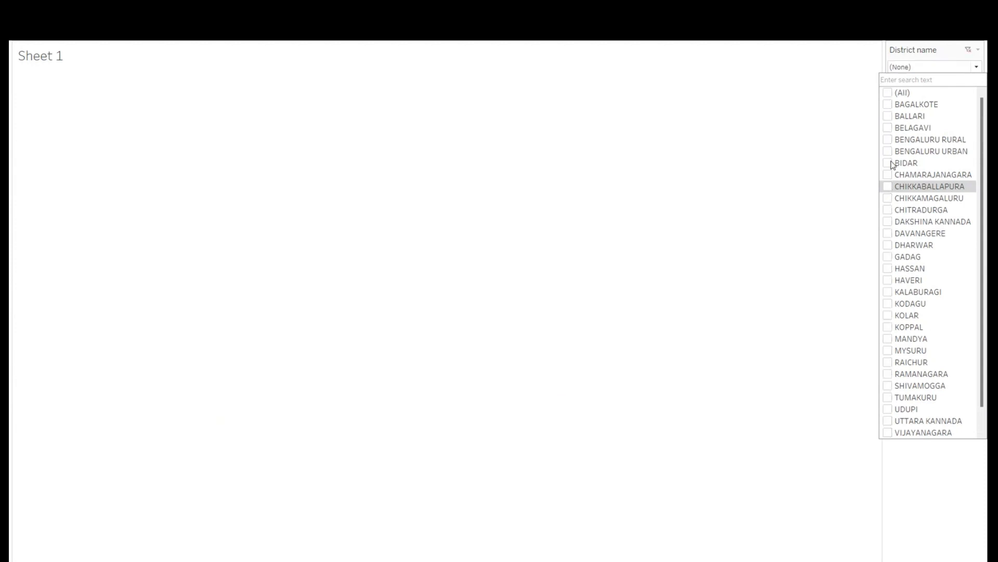
# - Select Bidar, Dharwar, Koppal and Udupi as the only included districts, and leave presentation mode
pyautogui.click(888, 128)
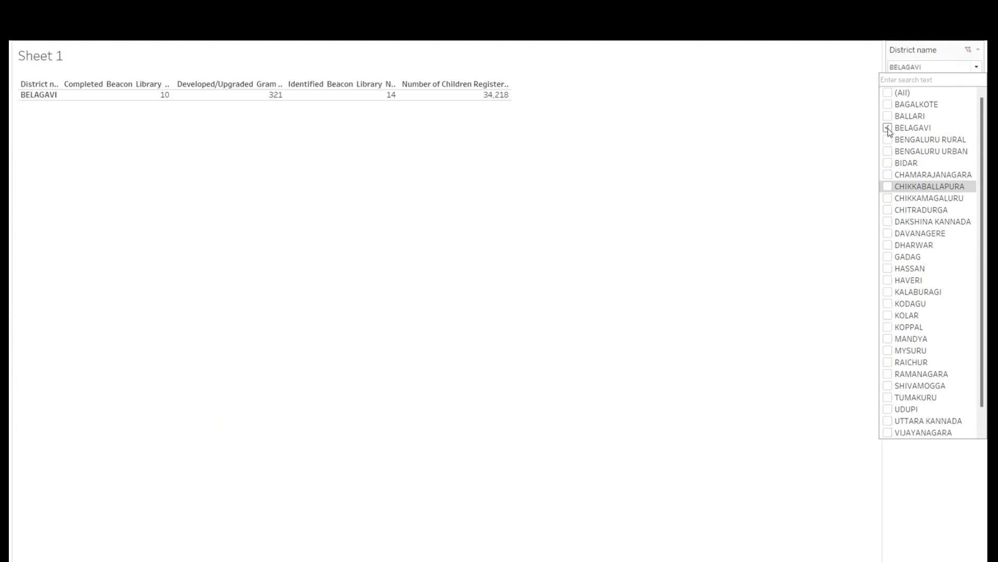
pyautogui.click(888, 163)
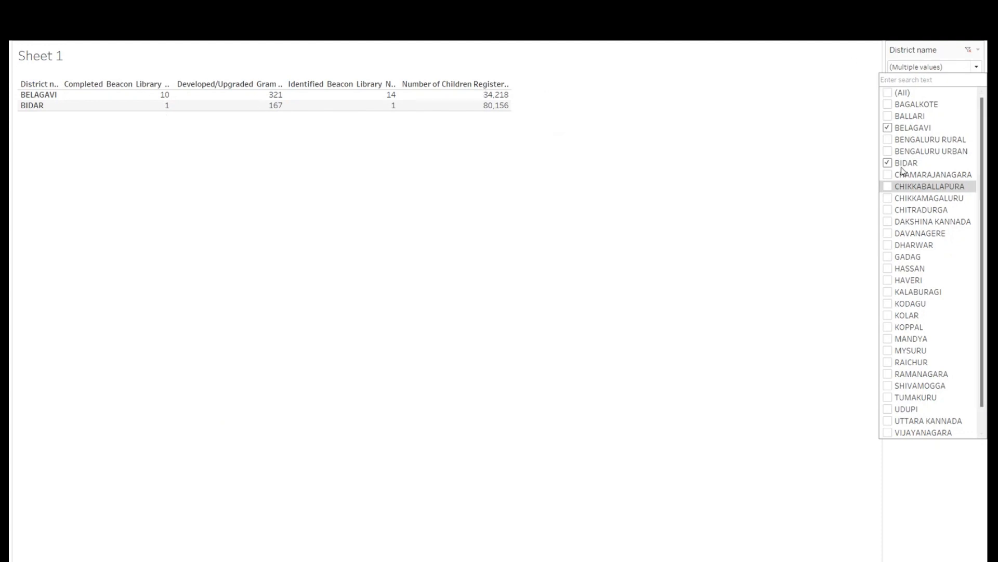
pyautogui.click(889, 128)
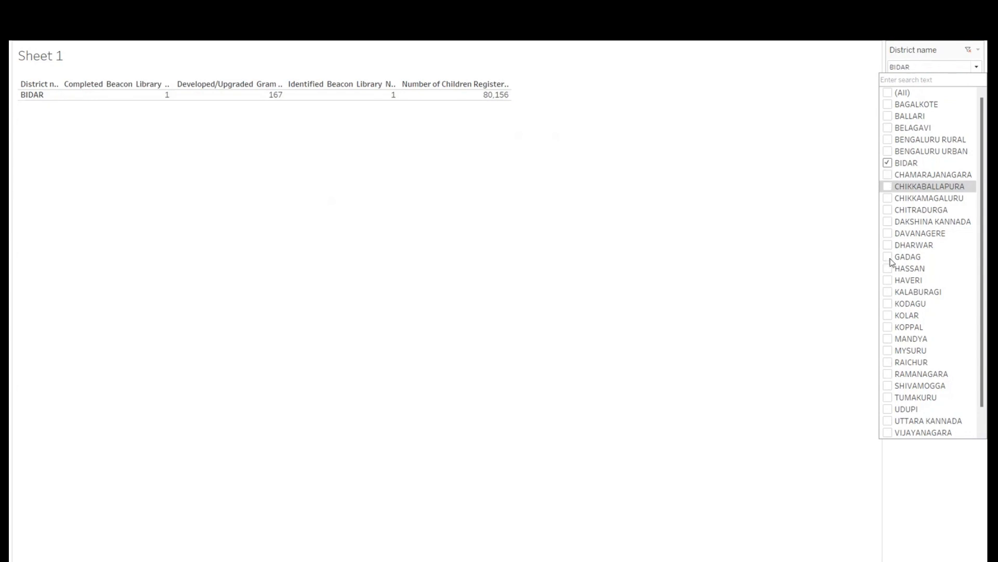
pyautogui.click(888, 257)
pyautogui.click(888, 257)
pyautogui.click(887, 247)
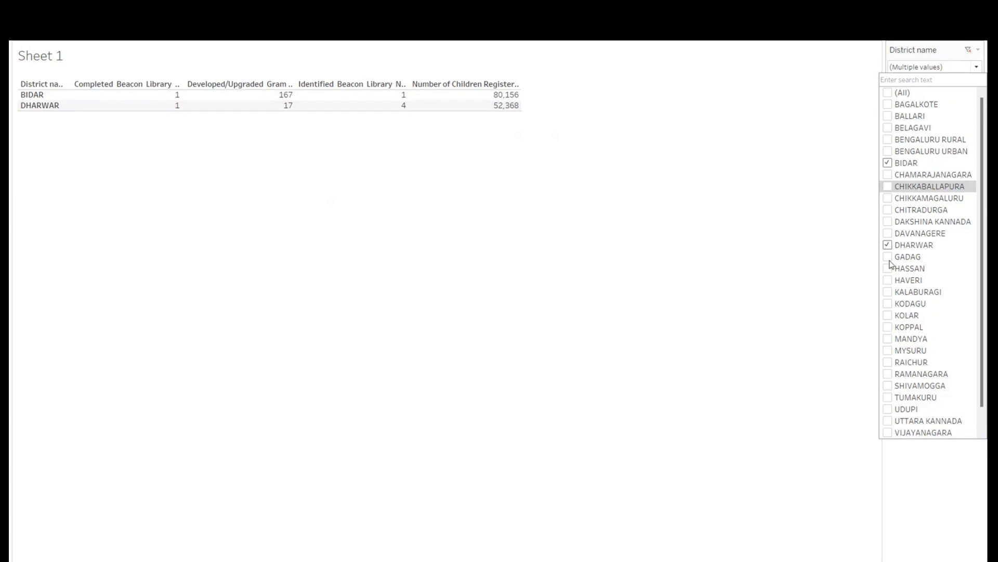
pyautogui.click(888, 327)
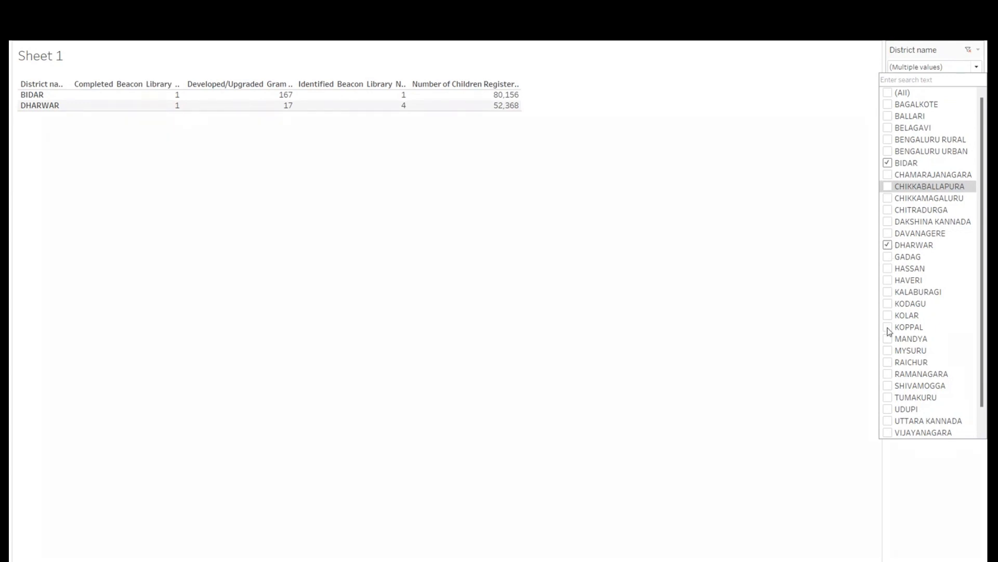
pyautogui.click(888, 410)
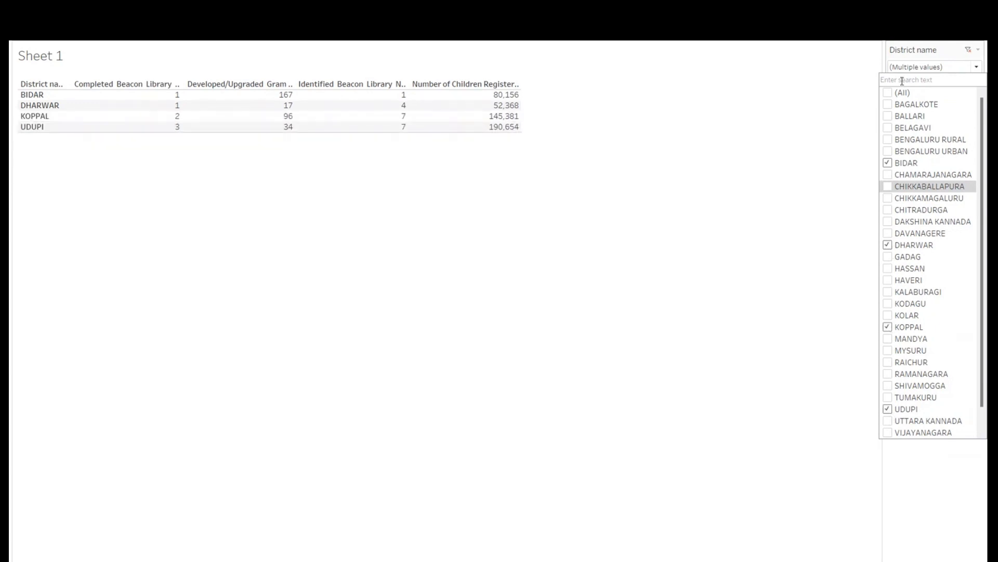
pyautogui.click(981, 60)
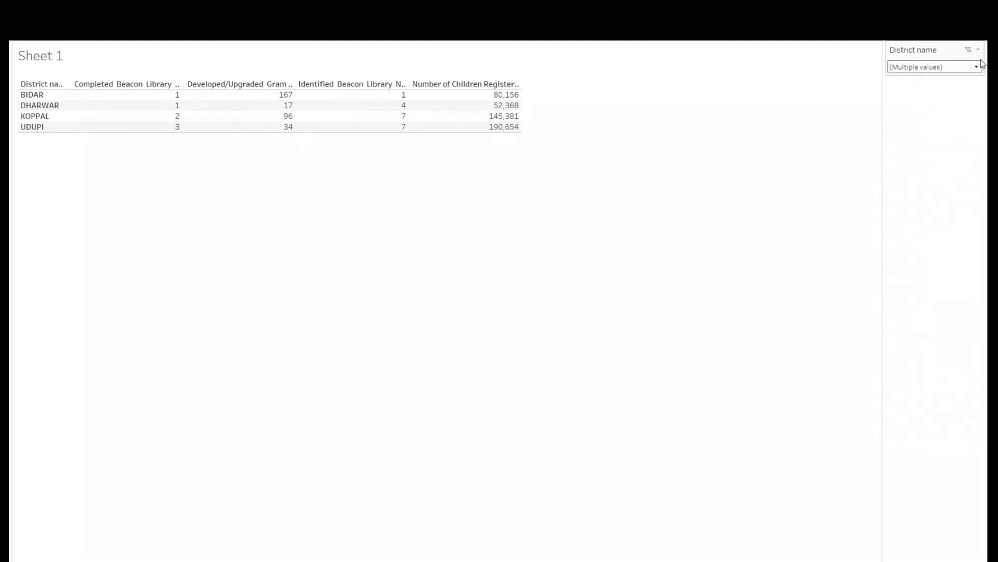
pyautogui.press('Escape')
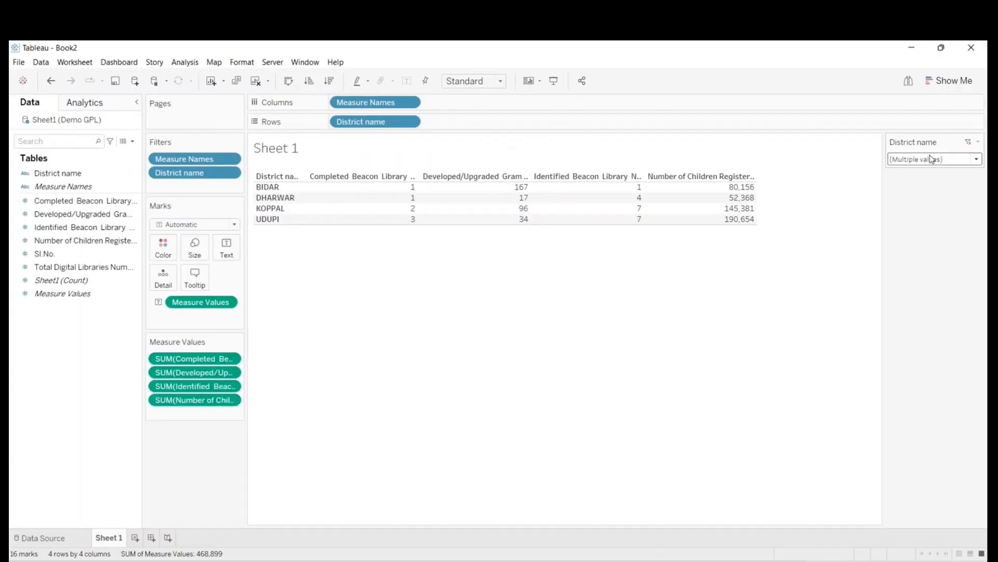
# - Change the District name filter card to Single Value (slider) and move the slider to Mandya
pyautogui.click(978, 141)
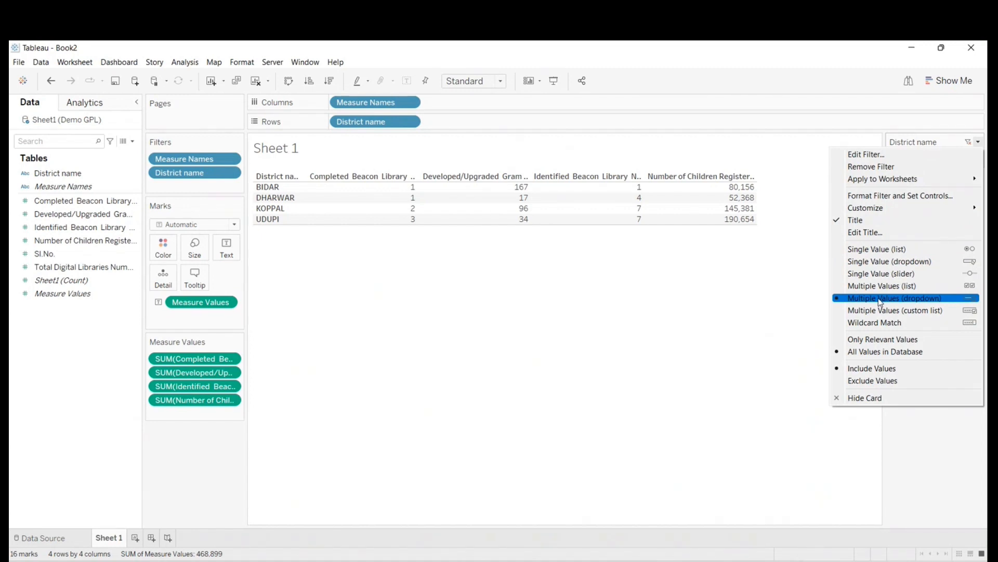
pyautogui.click(858, 274)
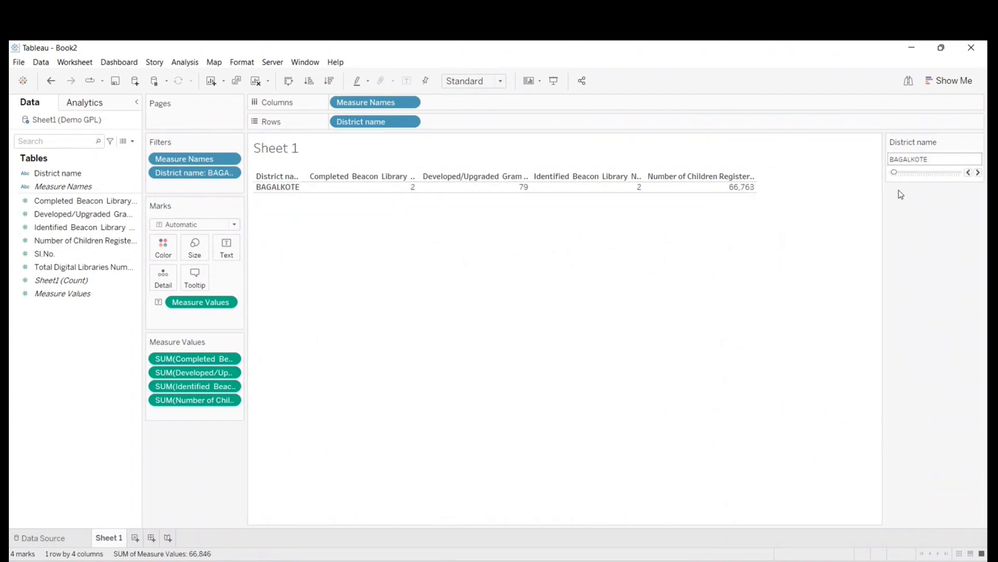
pyautogui.moveTo(895, 175); pyautogui.dragTo(922, 178)
pyautogui.moveTo(936, 180); pyautogui.dragTo(941, 180)
pyautogui.click(969, 173)
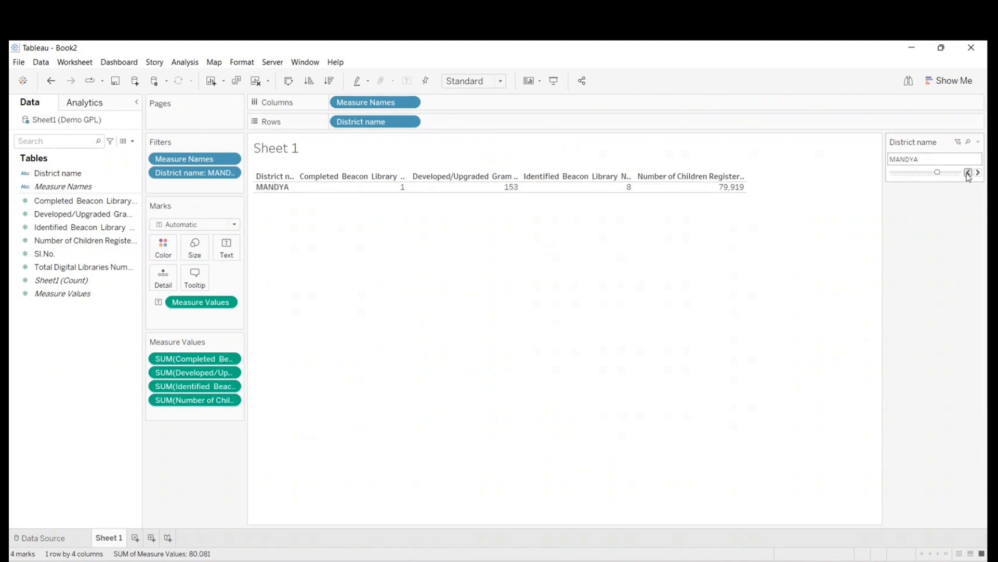
# - Step the district slider back to Kolar, and advance it one district at a time to Raichur
pyautogui.click(968, 173)
pyautogui.click(968, 172)
pyautogui.click(979, 174)
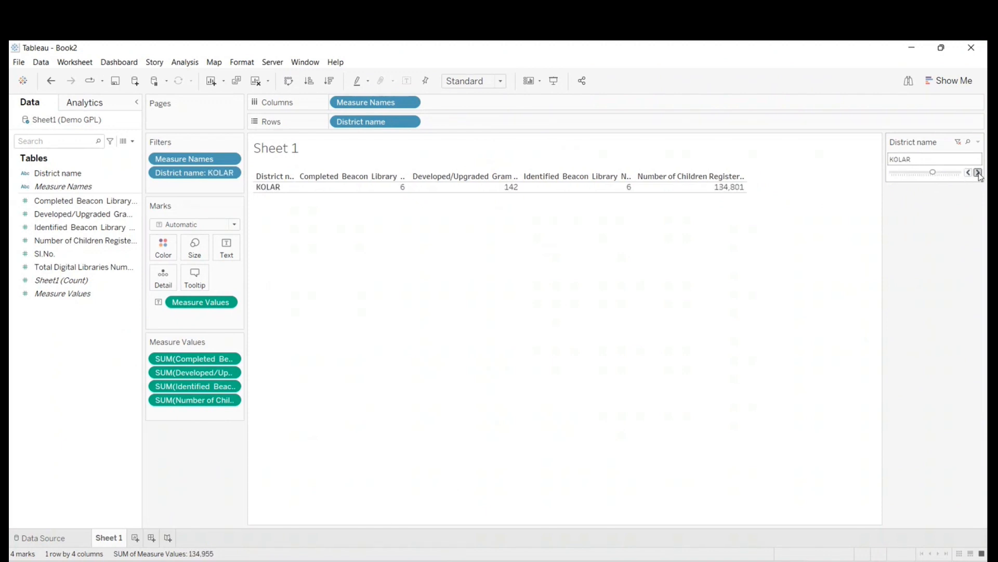
pyautogui.click(979, 173)
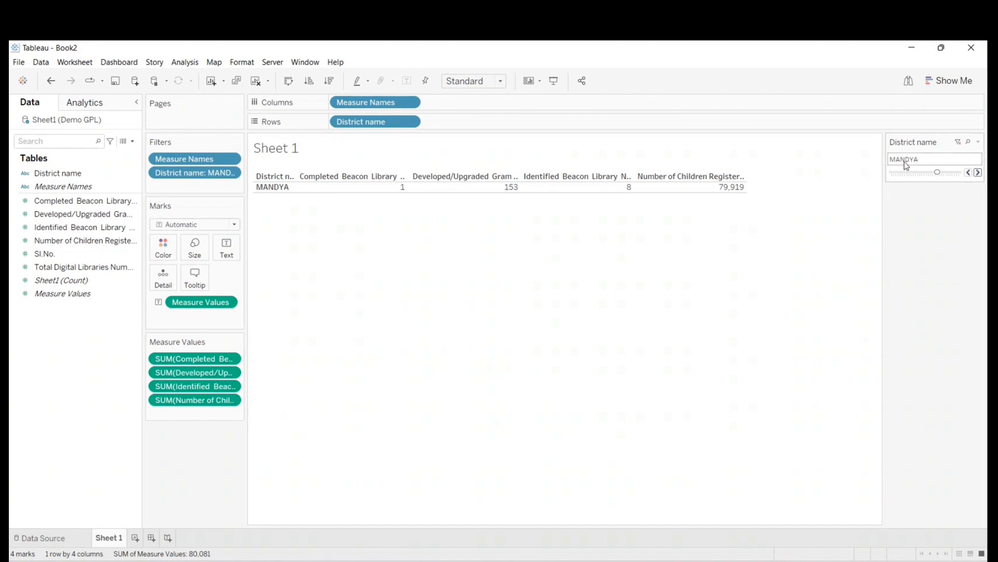
pyautogui.click(978, 173)
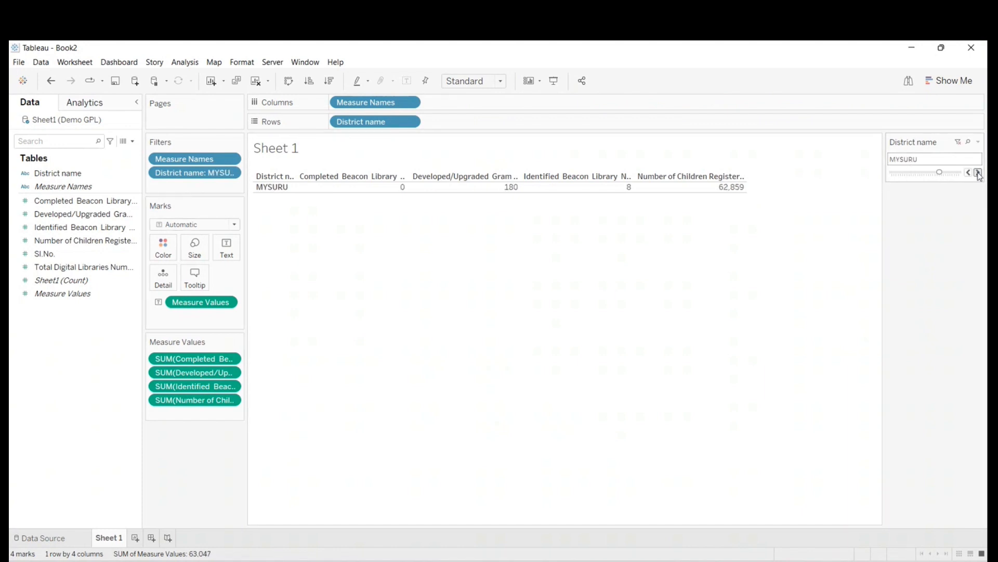
pyautogui.click(978, 173)
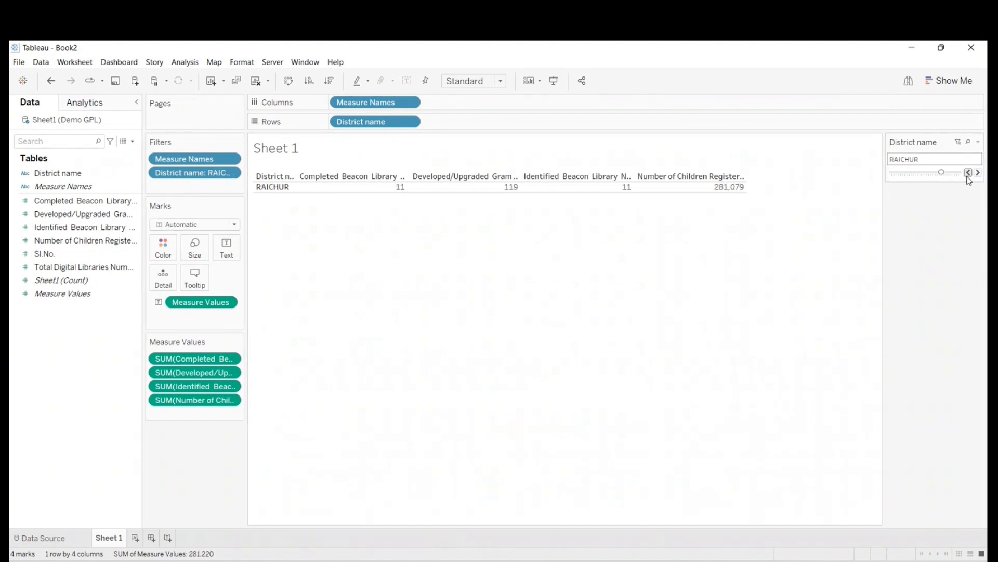
# - Step the district slider back to Mandya and briefly view the sheet in presentation mode
pyautogui.click(968, 173)
pyautogui.click(978, 173)
pyautogui.click(968, 173)
pyautogui.click(968, 173)
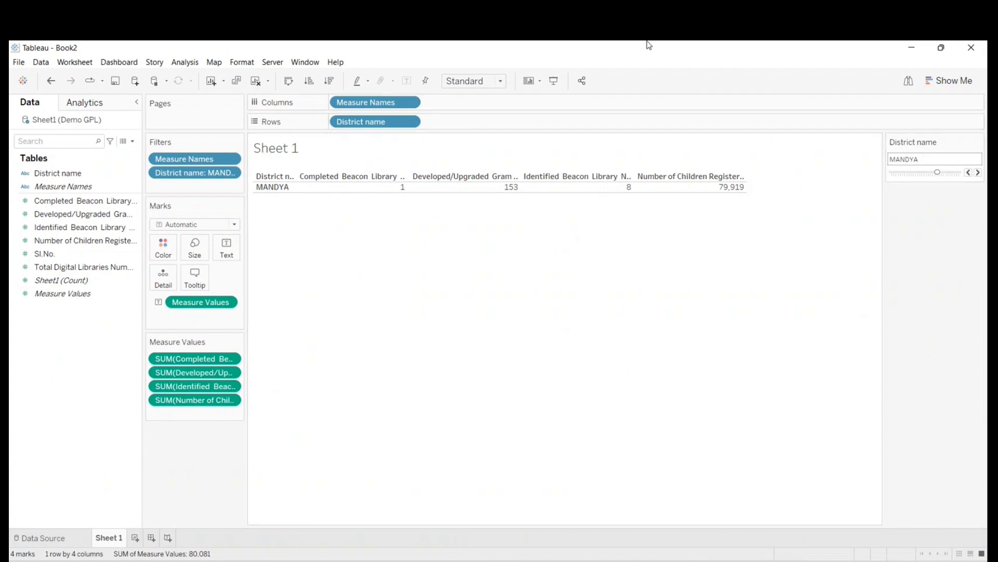
pyautogui.click(552, 82)
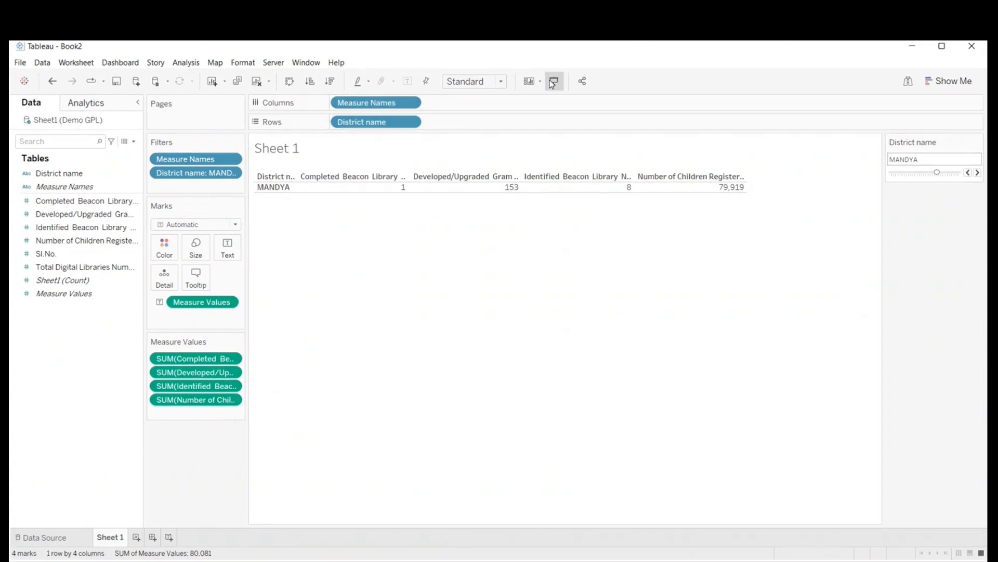
pyautogui.press('Escape')
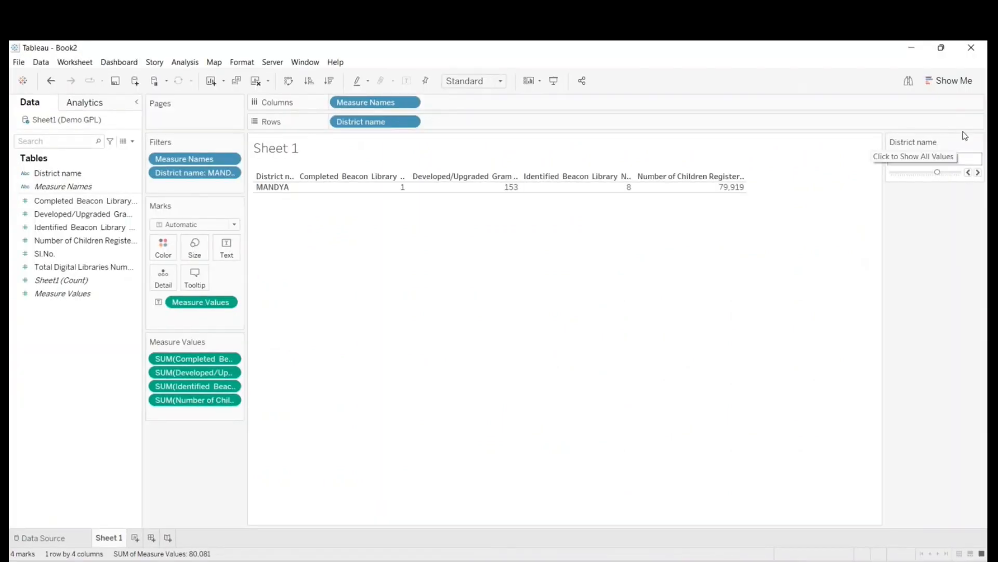
# - Change the District name filter card to Single Value (dropdown) and filter the table to Bengaluru Rural
pyautogui.click(977, 141)
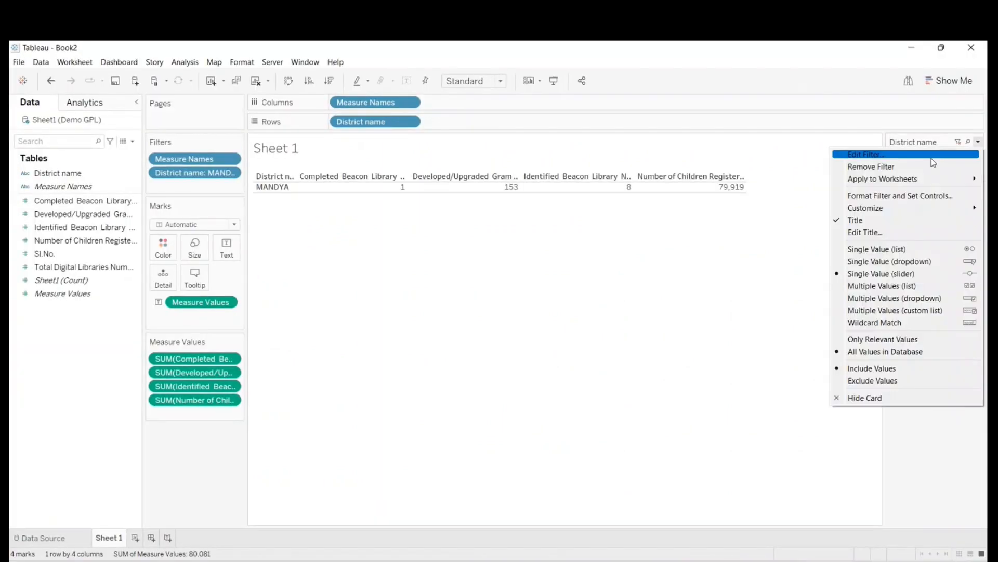
pyautogui.click(872, 267)
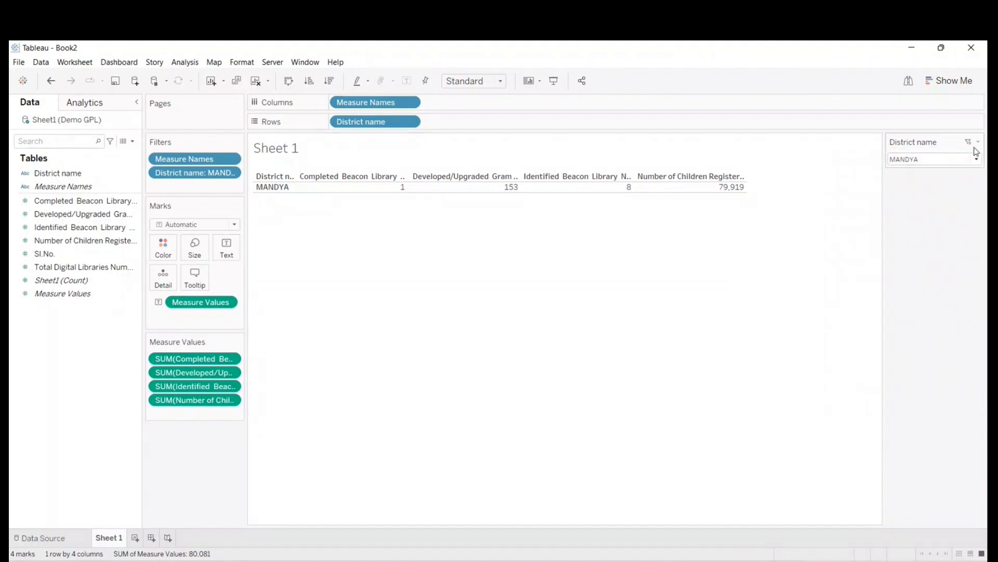
pyautogui.click(976, 152)
pyautogui.click(936, 212)
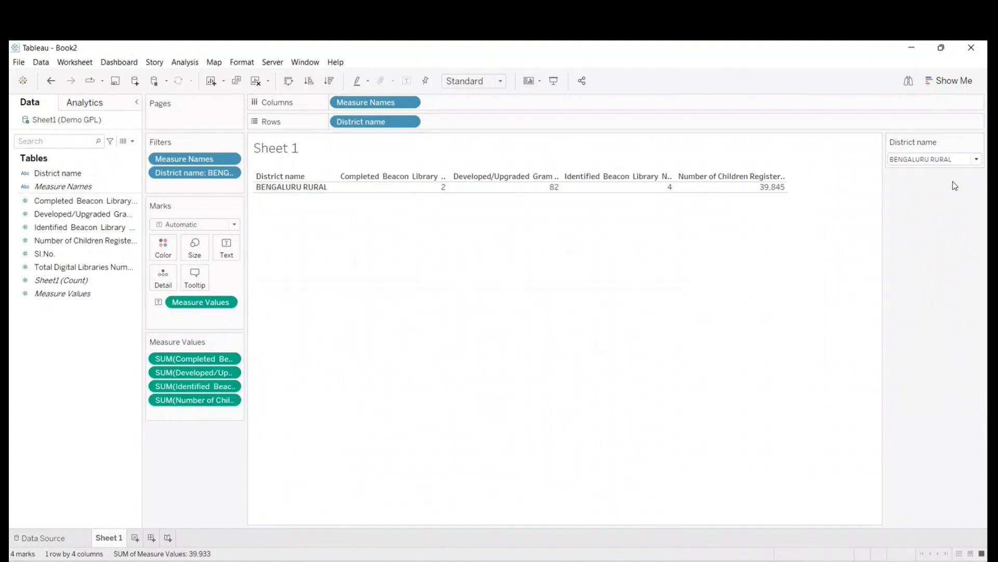
# - In presentation mode, filter the table to Chitradurga, Gadag and Kolar in turn, and return to the worksheet
pyautogui.click(552, 79)
pyautogui.click(915, 66)
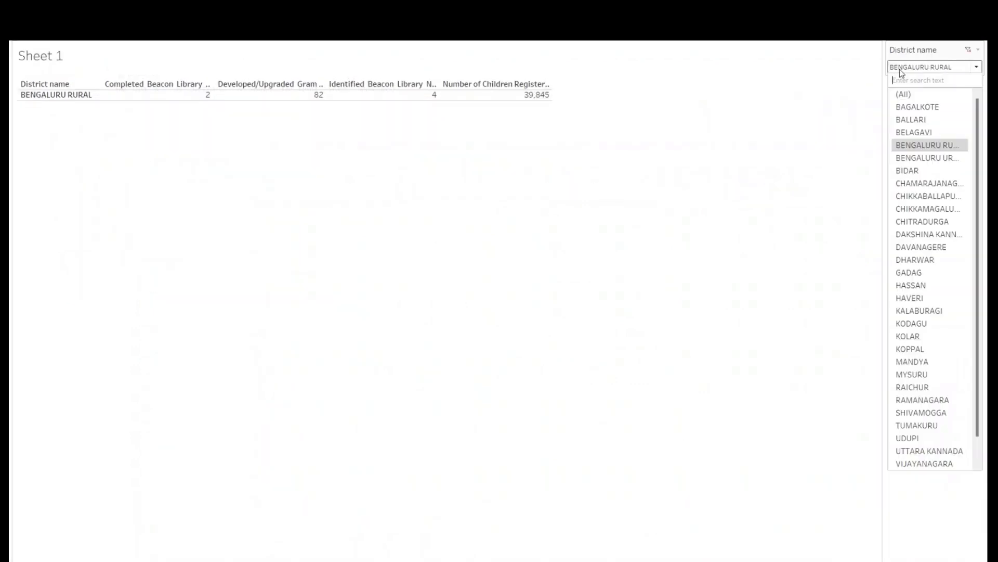
pyautogui.click(909, 221)
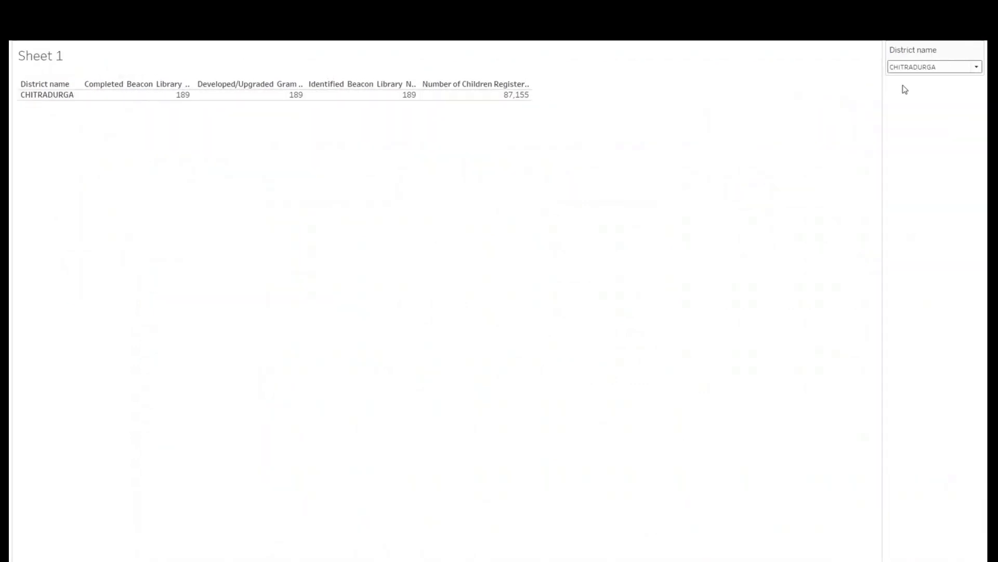
pyautogui.click(904, 71)
pyautogui.click(916, 273)
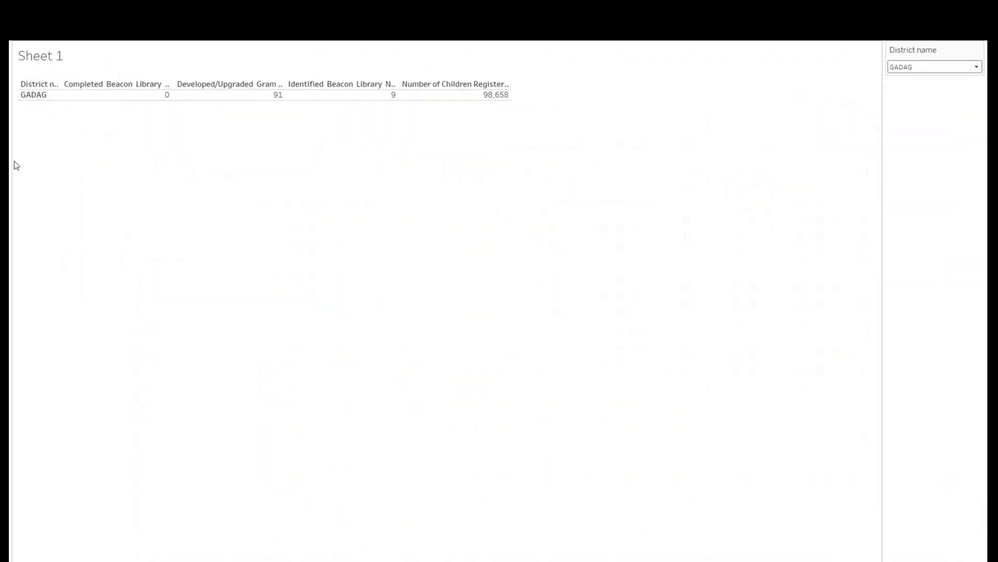
pyautogui.click(907, 63)
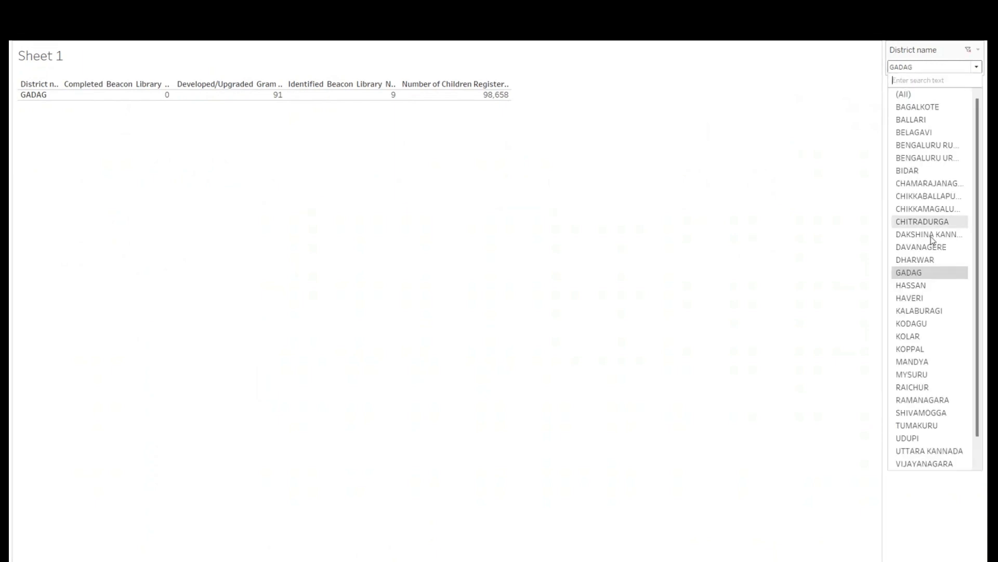
pyautogui.click(940, 335)
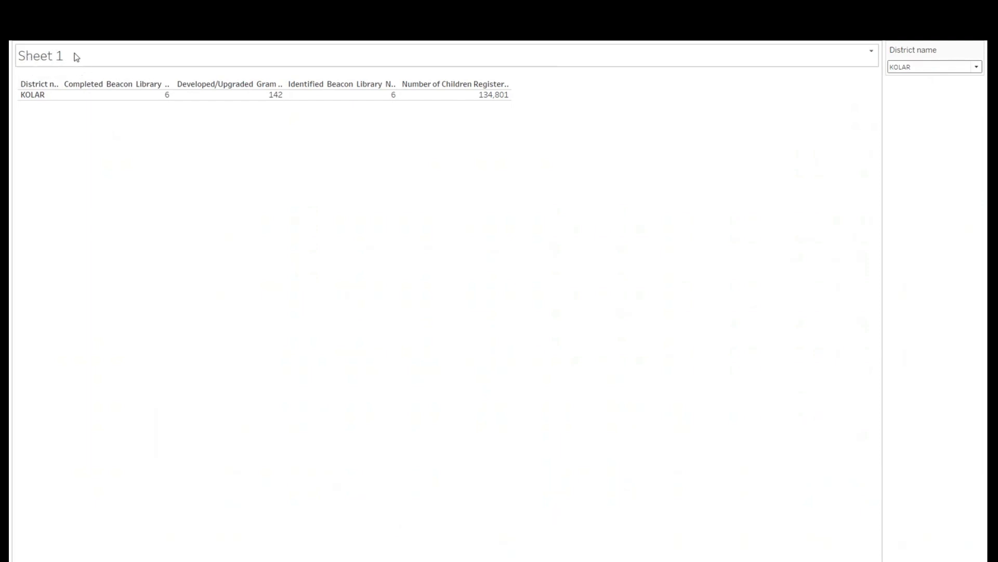
pyautogui.press('Escape')
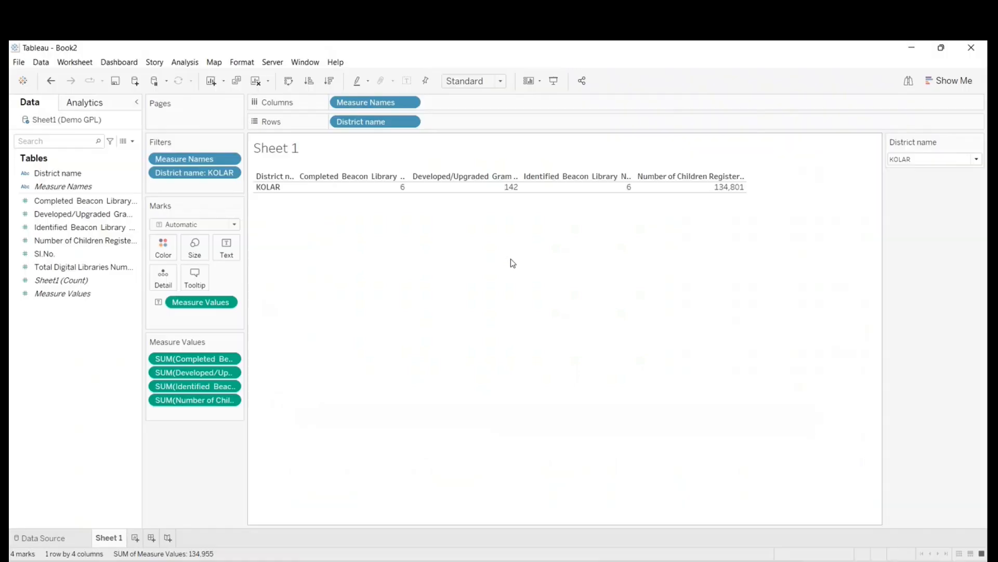
# - Replace the sheet title's Sheet Name placeholder with the text "Kolar District Detail"
pyautogui.rightClick(280, 152)
pyautogui.click(300, 157)
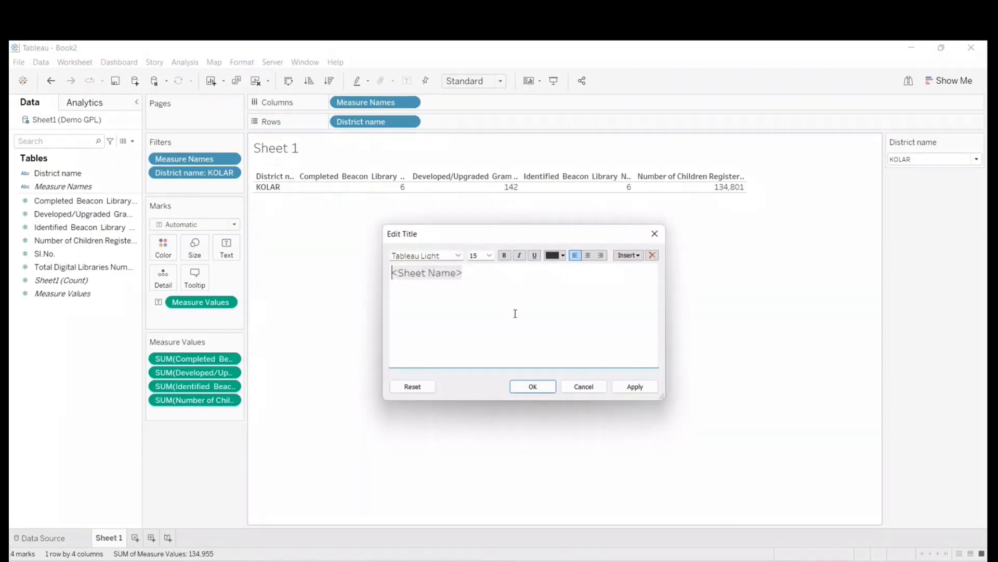
pyautogui.moveTo(490, 277); pyautogui.dragTo(251, 265)
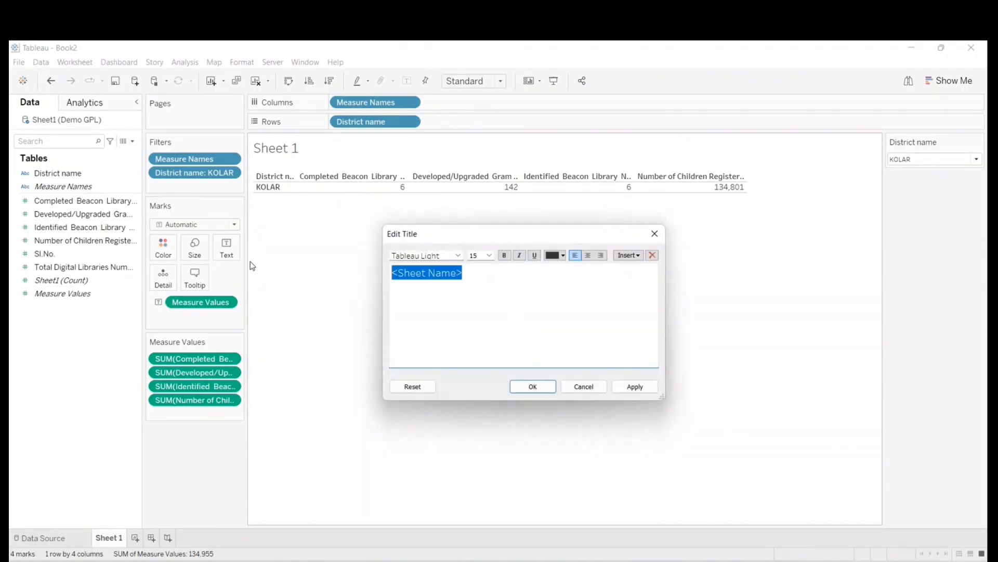
pyautogui.press('BackSpace')
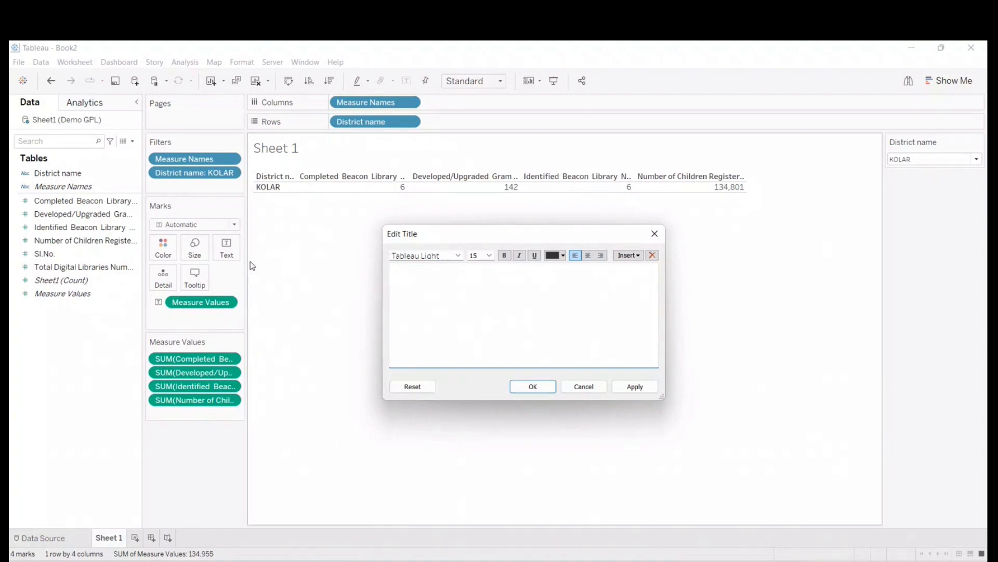
pyautogui.write('Kolar District Detail')
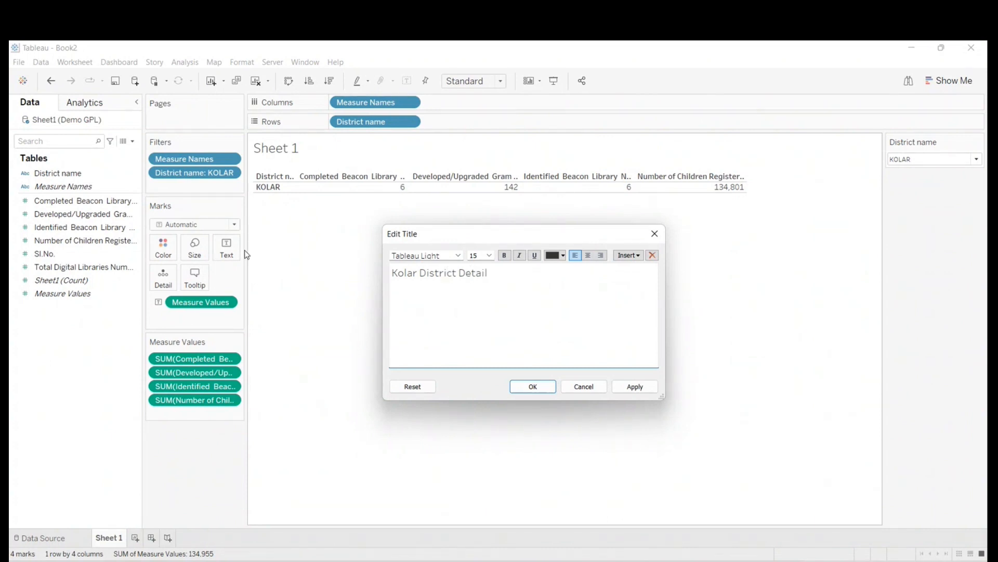
pyautogui.moveTo(550, 235); pyautogui.dragTo(474, 226)
pyautogui.click(468, 378)
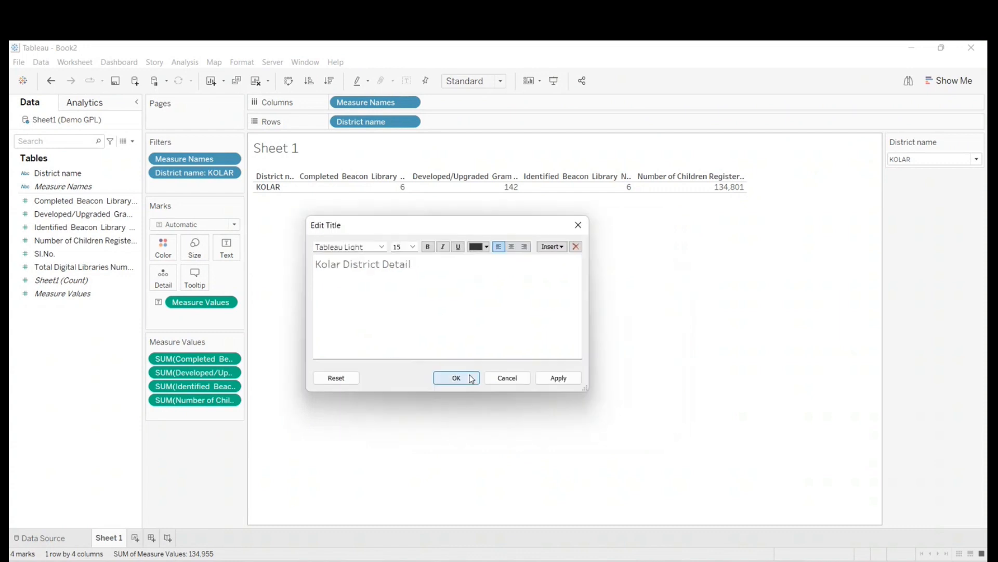
# - In presentation mode, filter the table to Bidar, Dakshina Kannada, Hassan and Chikkaballapura in turn, and return to the worksheet
pyautogui.click(553, 81)
pyautogui.click(934, 68)
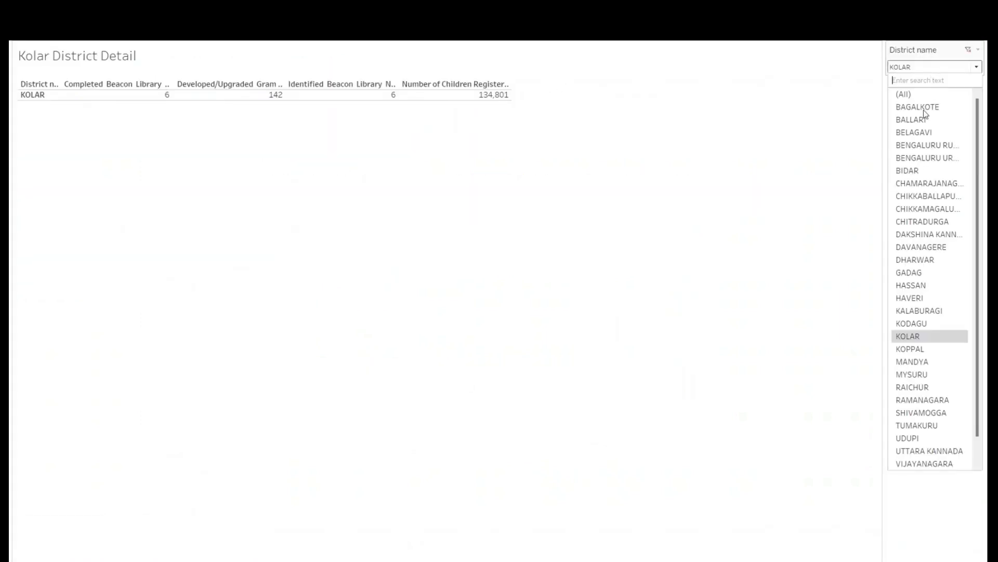
pyautogui.click(905, 171)
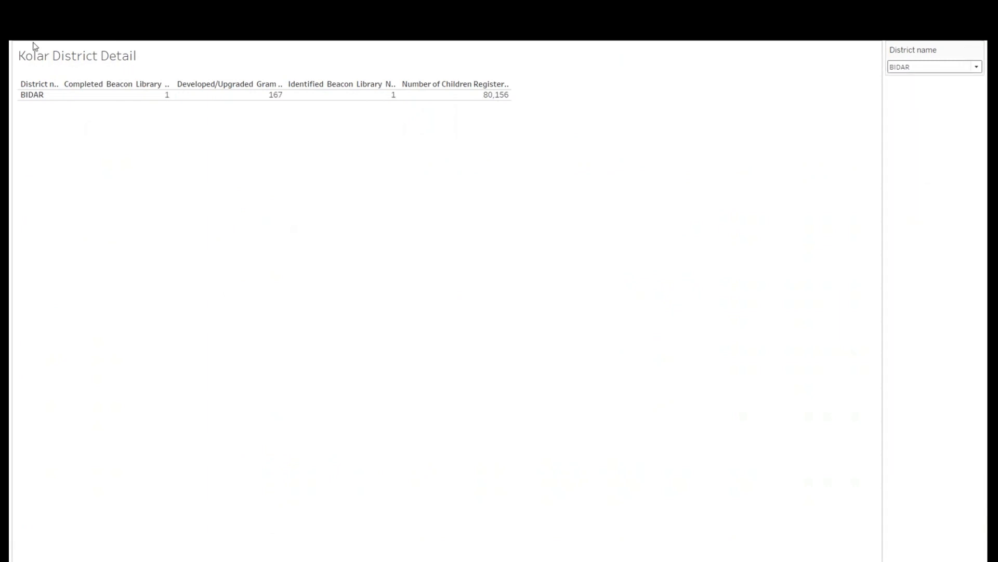
pyautogui.click(929, 69)
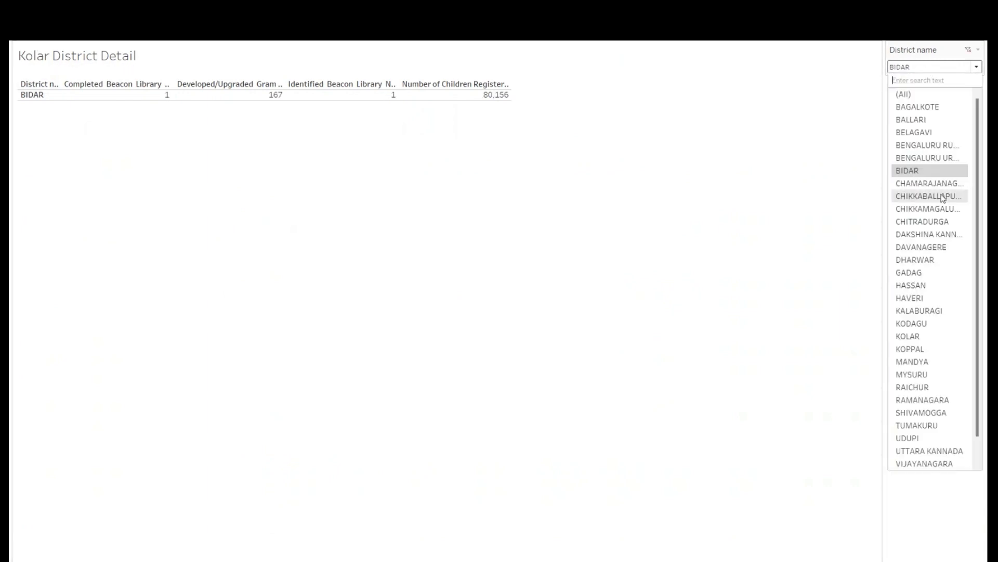
pyautogui.click(938, 237)
pyautogui.click(915, 68)
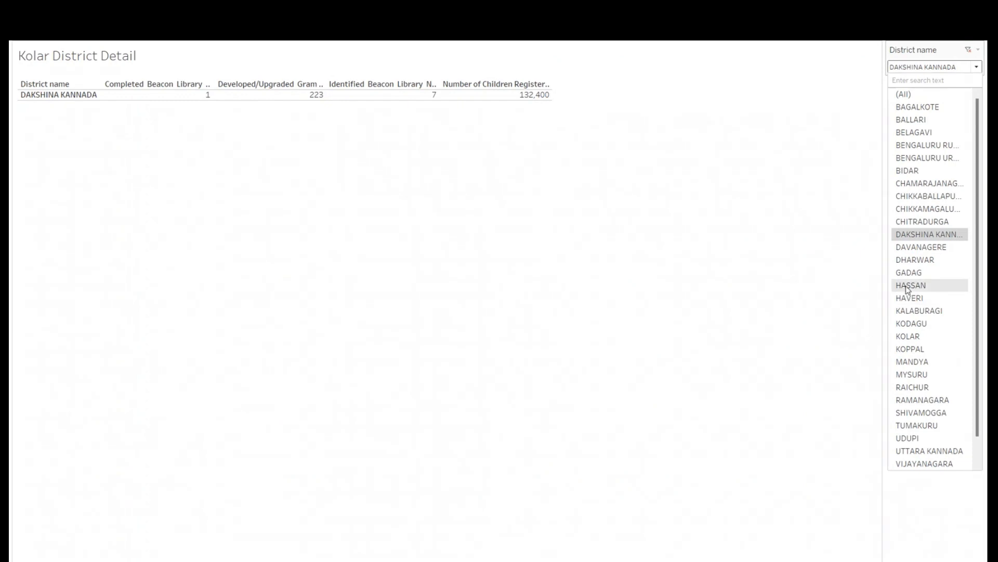
pyautogui.click(907, 285)
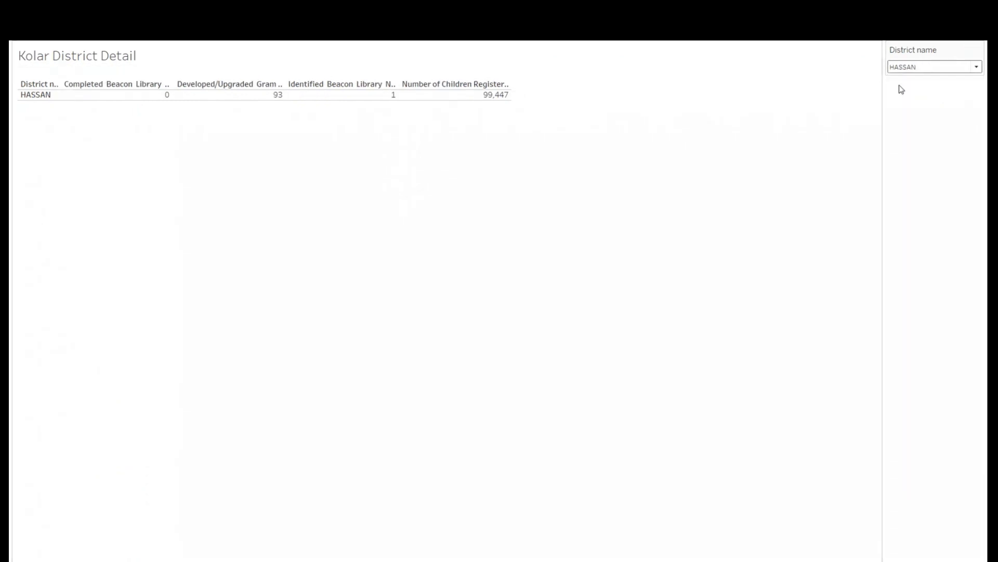
pyautogui.click(904, 70)
pyautogui.click(904, 196)
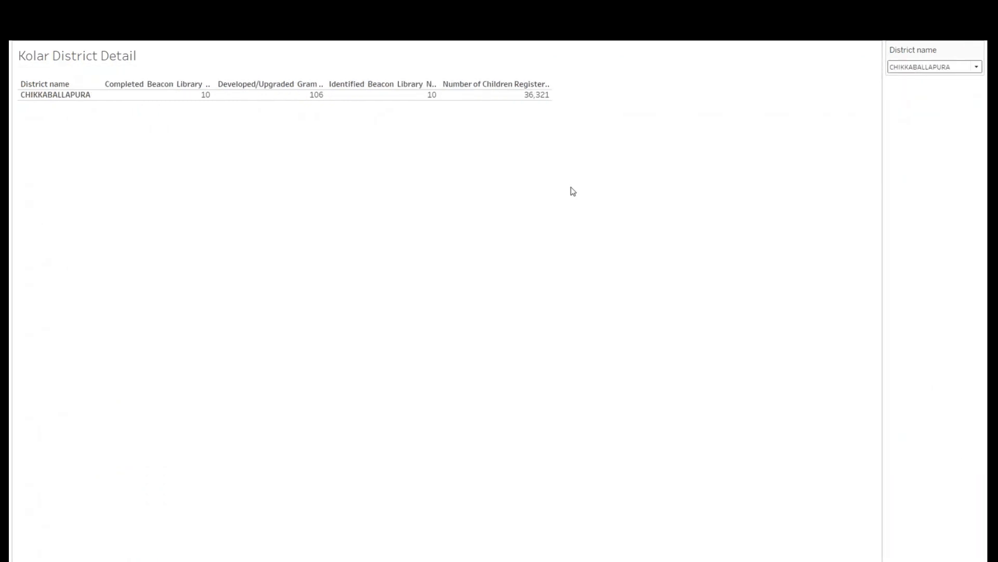
pyautogui.moveTo(150, 102)
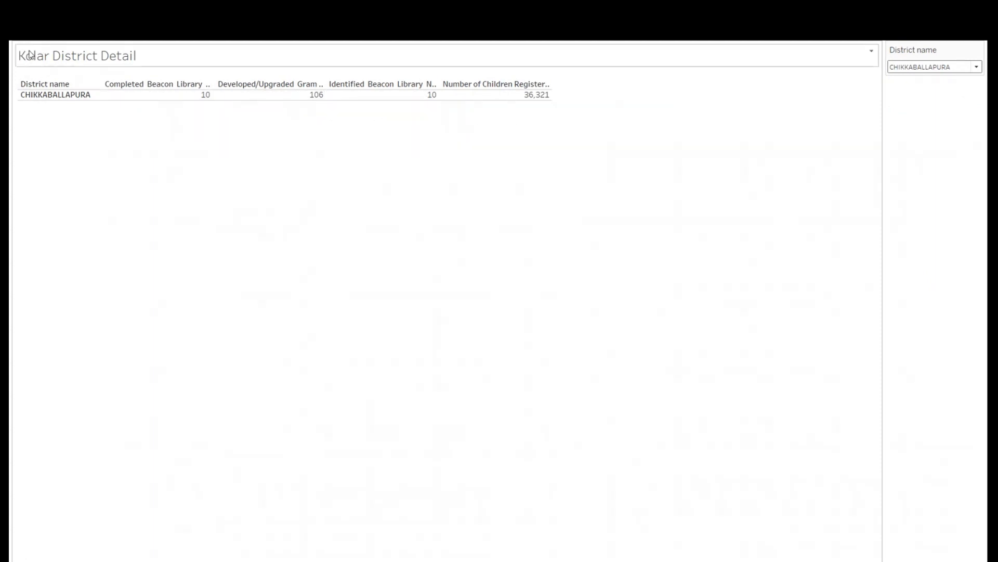
pyautogui.press('Escape')
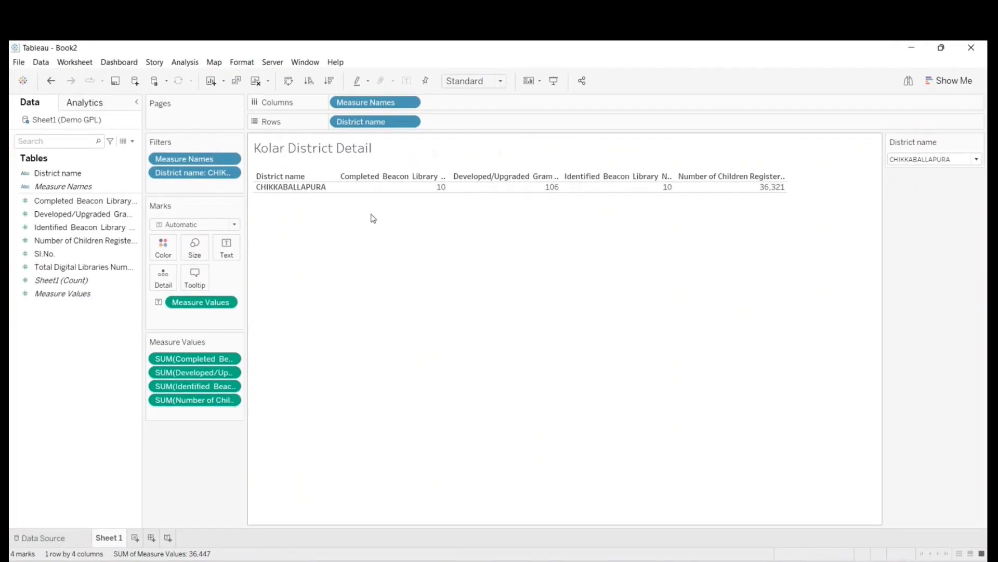
# - Replace "Kolar" in the sheet title with the inserted District name field, so it reads "<District name> District Detail"
pyautogui.rightClick(310, 156)
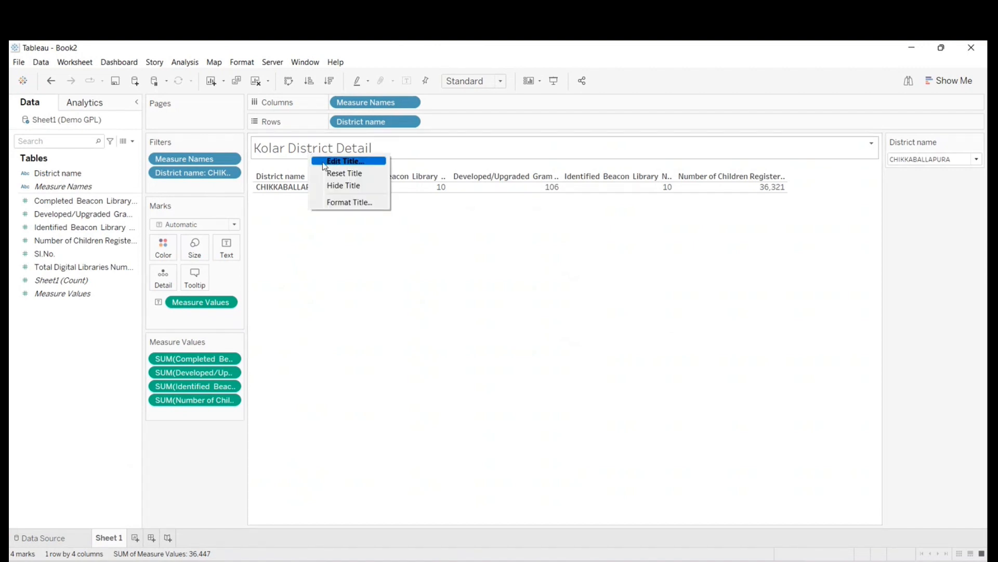
pyautogui.click(325, 165)
pyautogui.moveTo(346, 265); pyautogui.dragTo(293, 259)
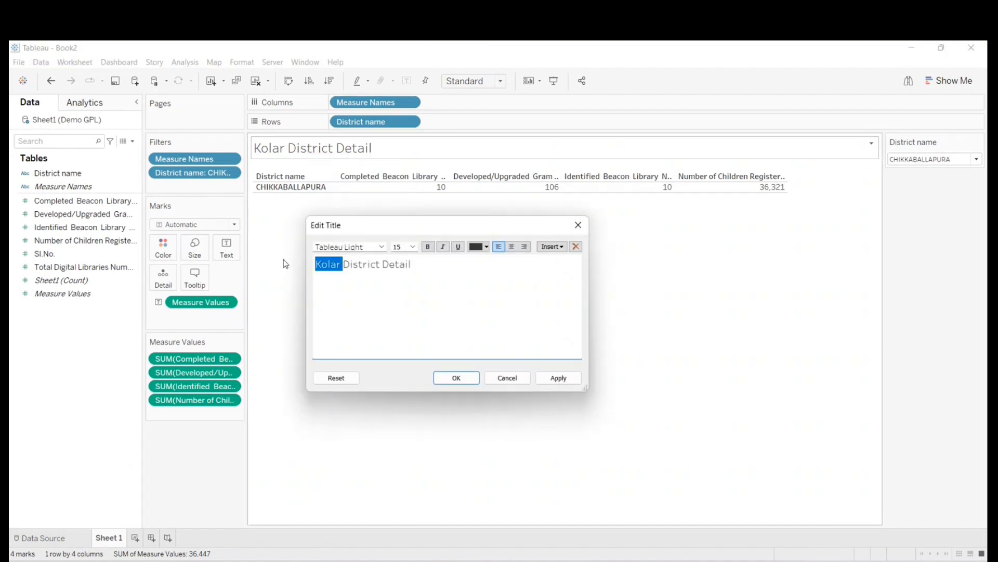
pyautogui.press('BackSpace')
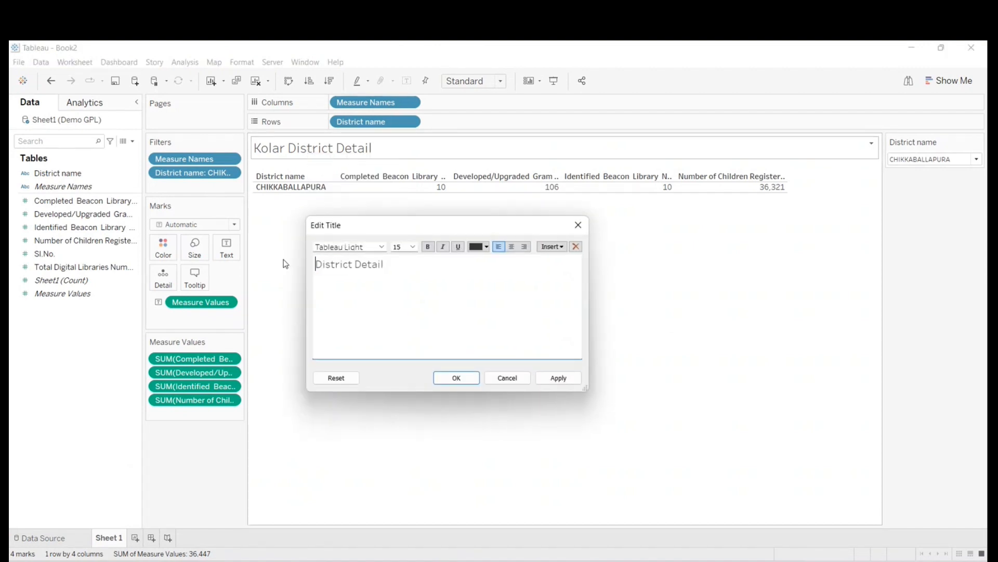
pyautogui.click(562, 247)
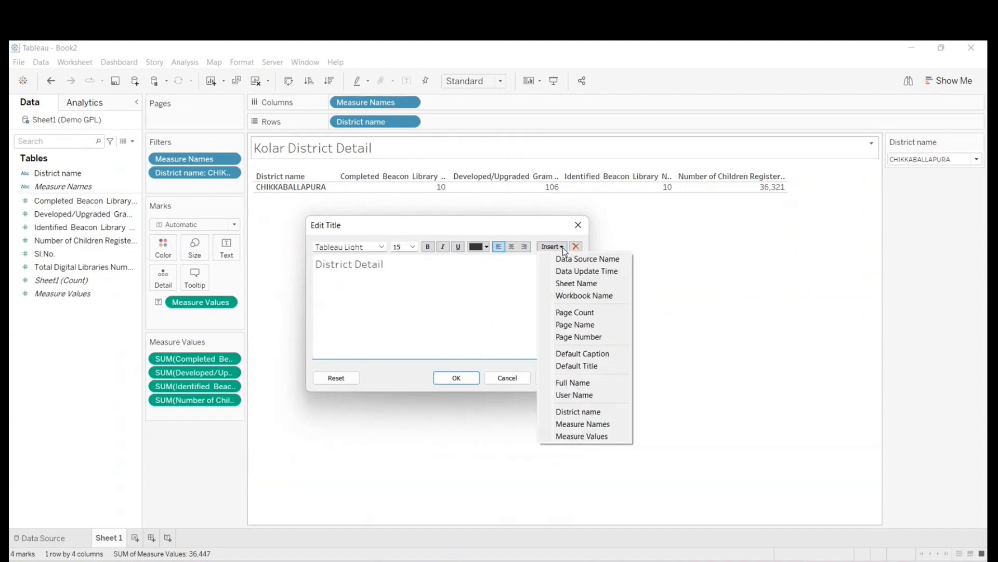
pyautogui.click(575, 412)
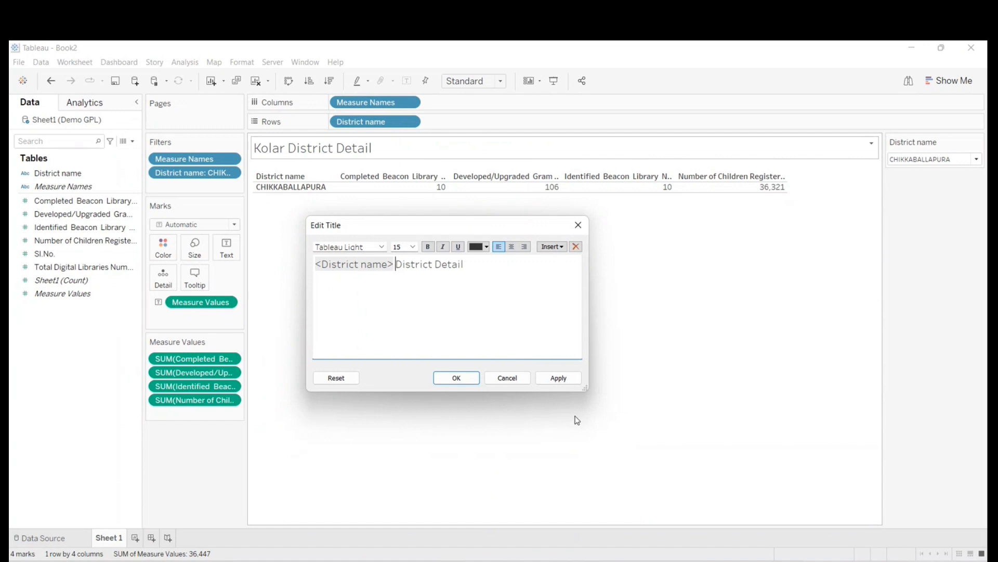
pyautogui.click(562, 247)
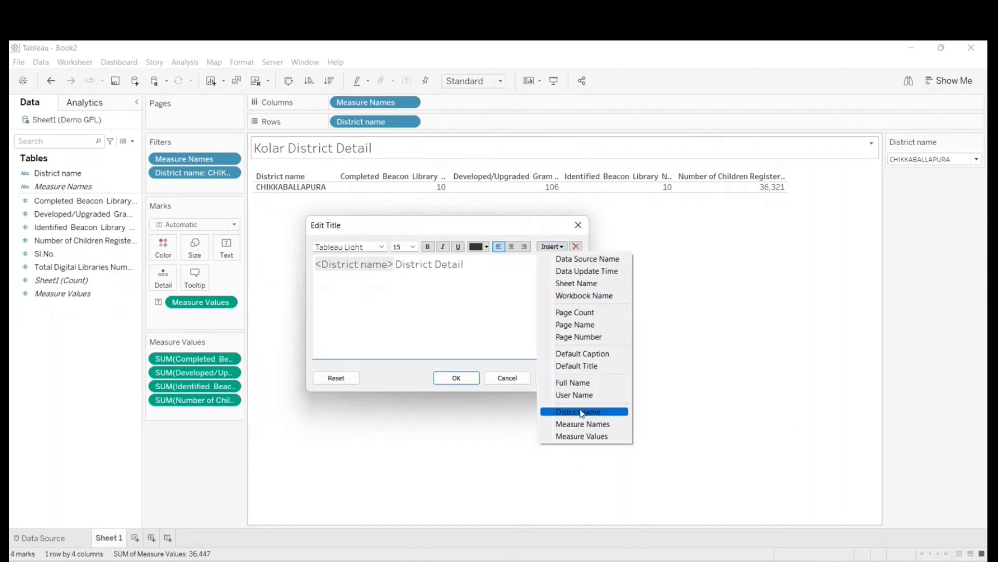
pyautogui.click(375, 326)
pyautogui.click(456, 378)
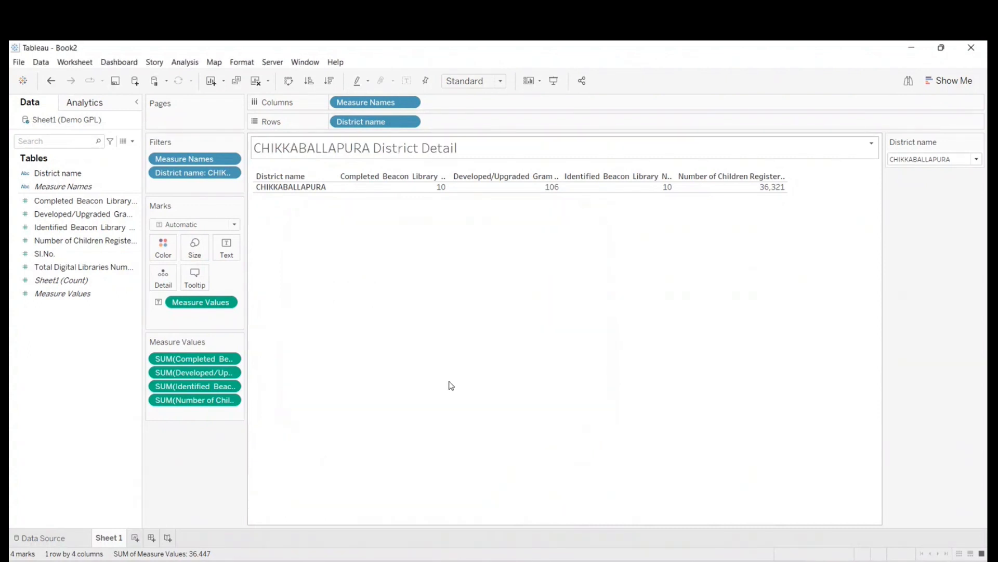
# - Test the dynamic title in presentation mode by filtering the table to Ballari, Chikkamagaluru and Hassan in turn
pyautogui.click(553, 81)
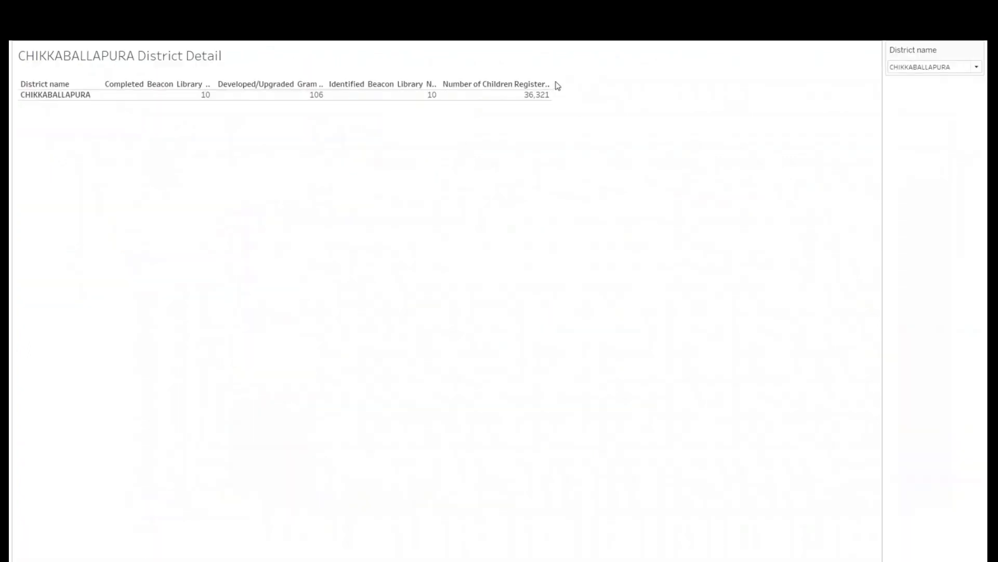
pyautogui.click(913, 67)
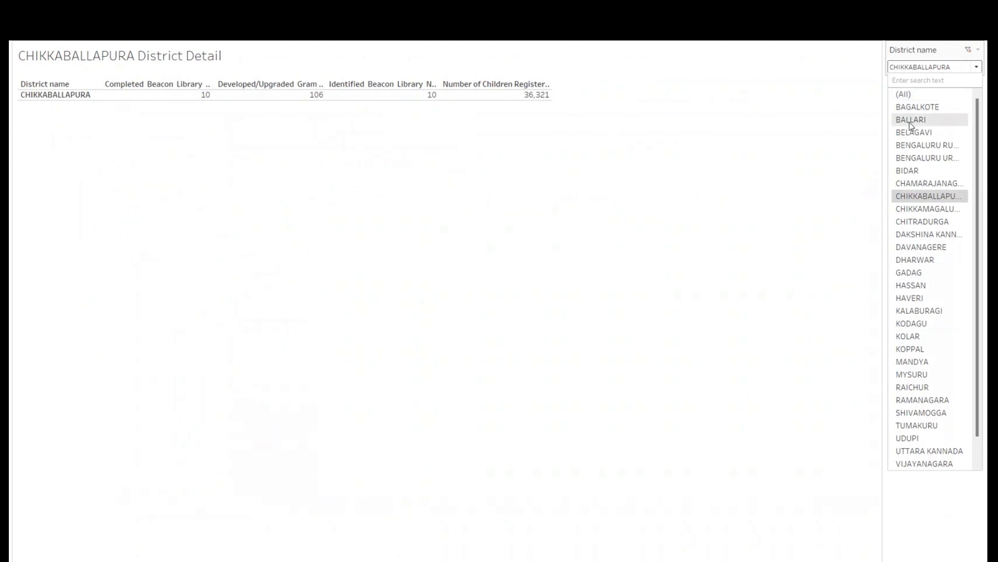
pyautogui.click(909, 120)
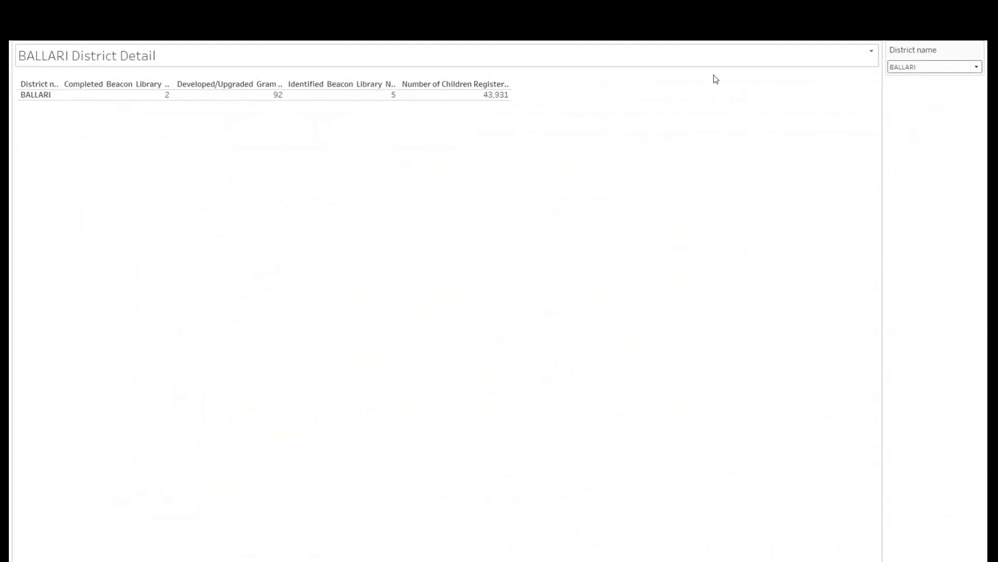
pyautogui.click(911, 68)
pyautogui.click(918, 211)
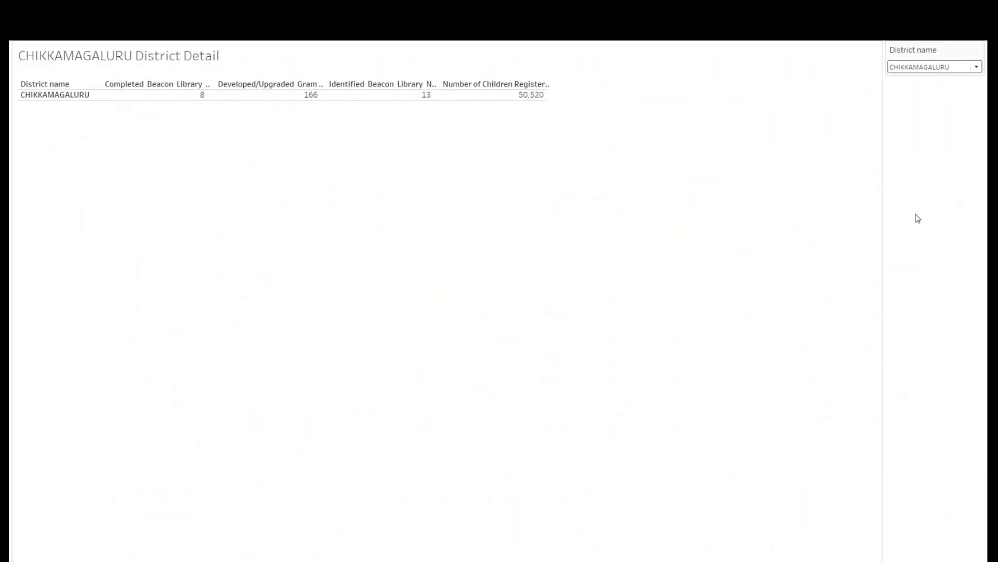
pyautogui.click(924, 67)
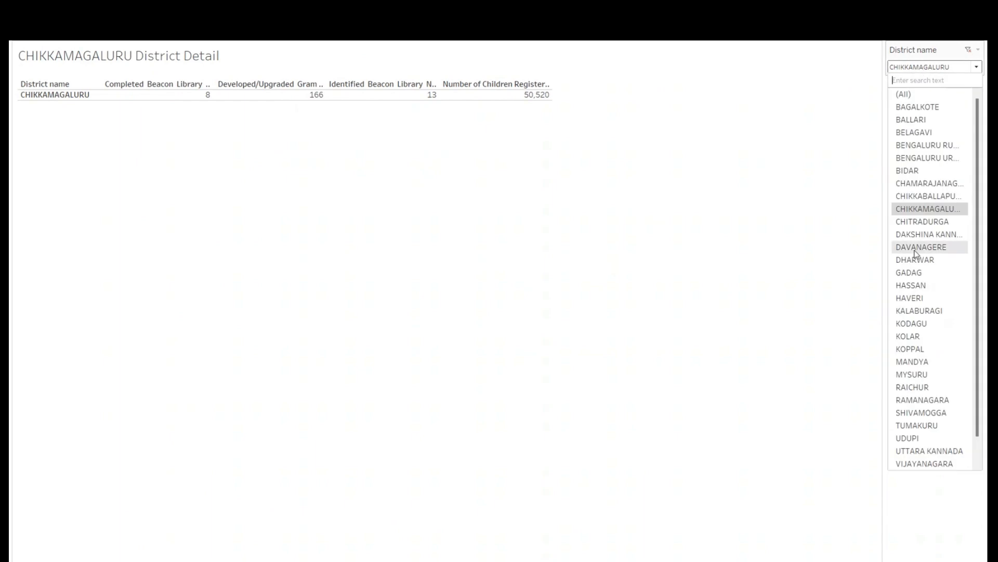
pyautogui.click(911, 285)
# - Filter the table to Mandya, Dharwar and Mandya again in turn, and leave presentation mode
pyautogui.click(913, 72)
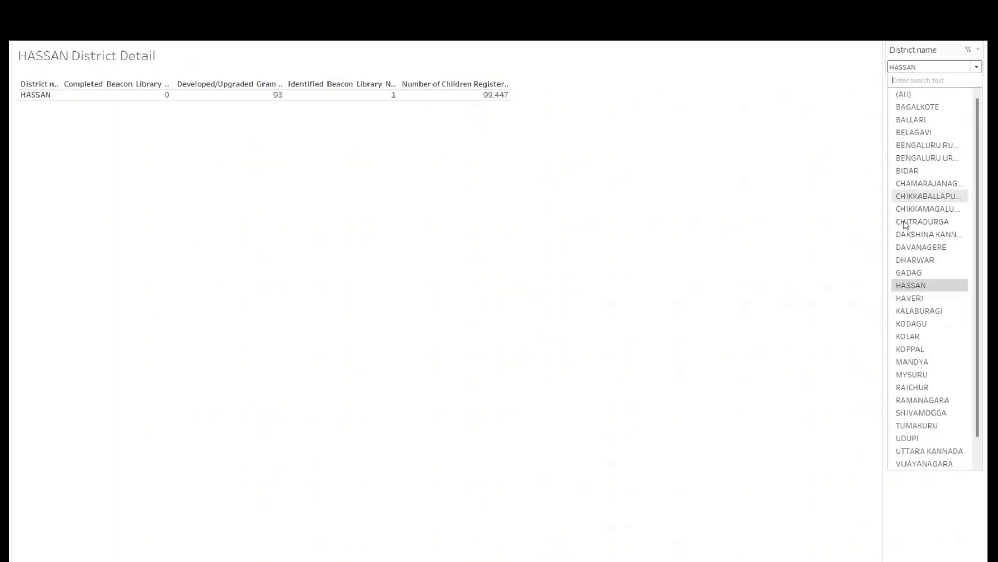
pyautogui.click(912, 365)
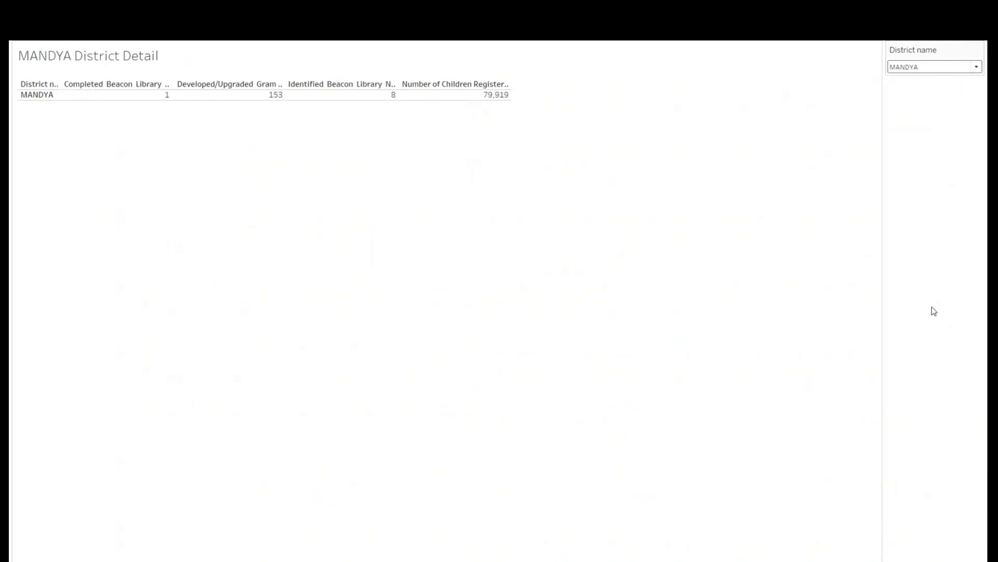
pyautogui.click(916, 71)
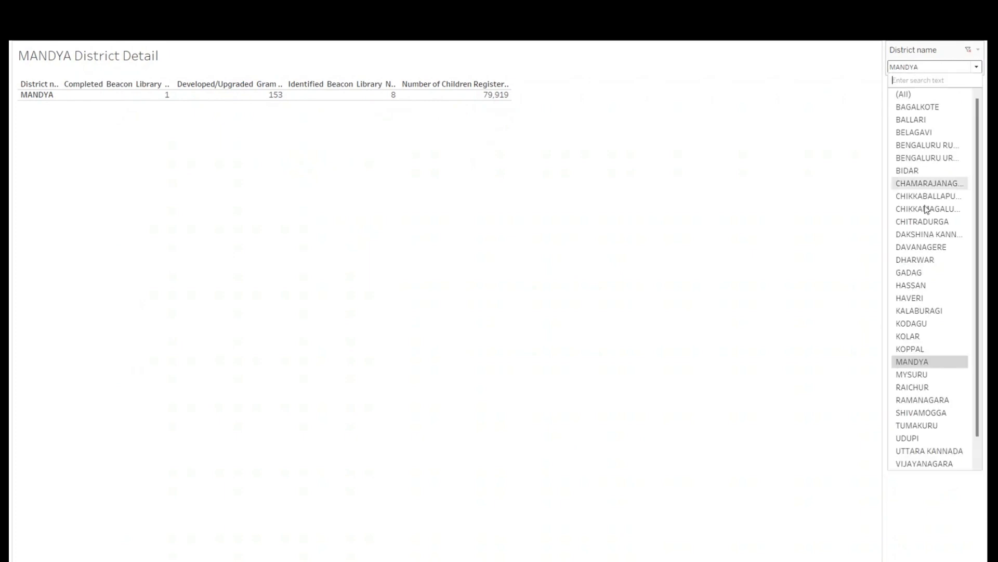
pyautogui.click(919, 261)
pyautogui.click(917, 70)
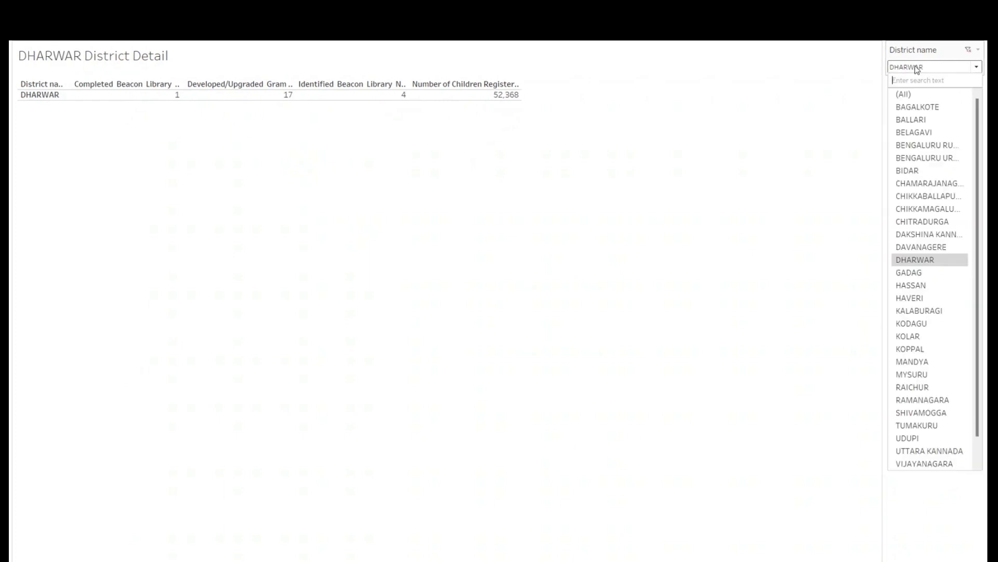
pyautogui.click(911, 362)
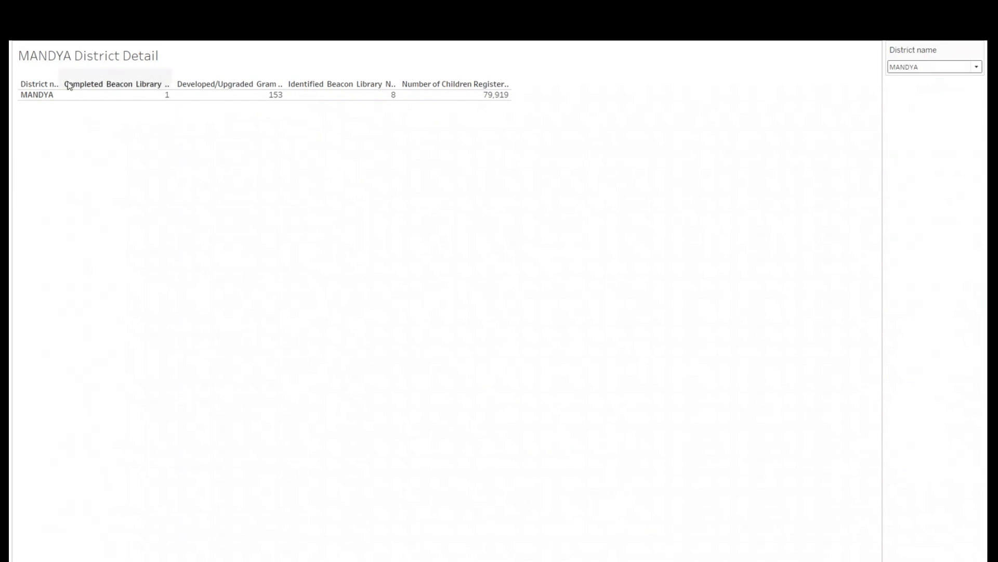
pyautogui.press('Escape')
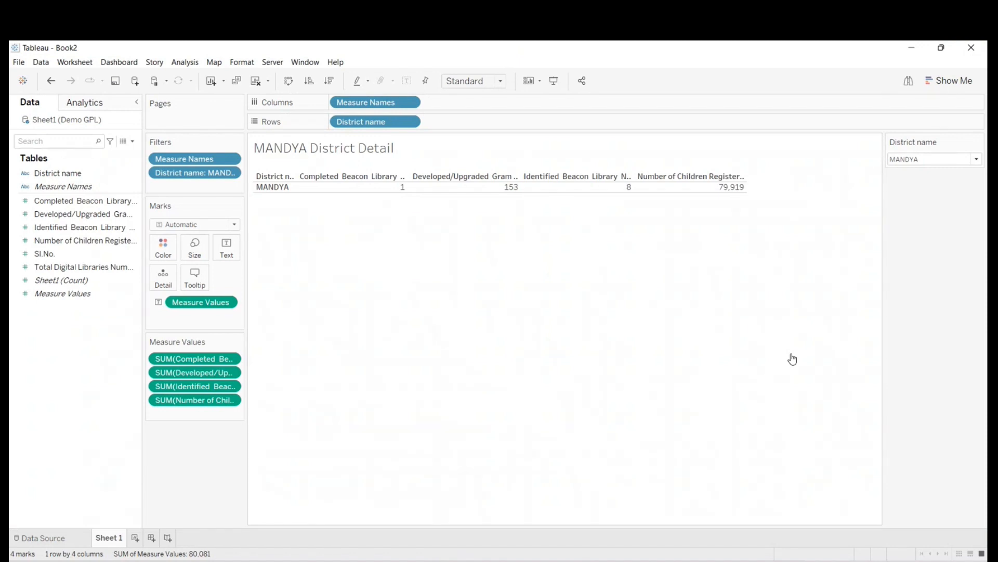
pyautogui.click(792, 357)
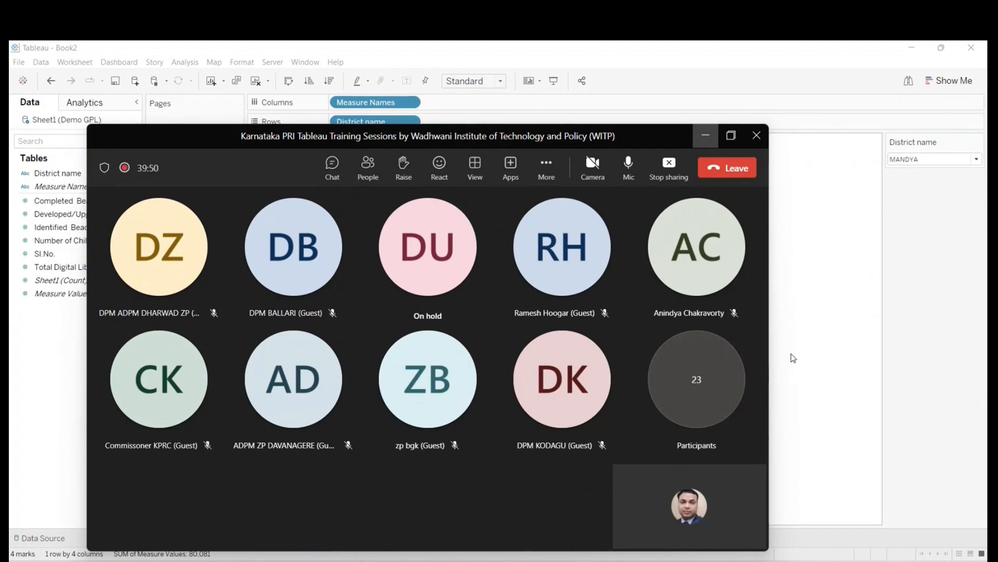
pyautogui.click(977, 141)
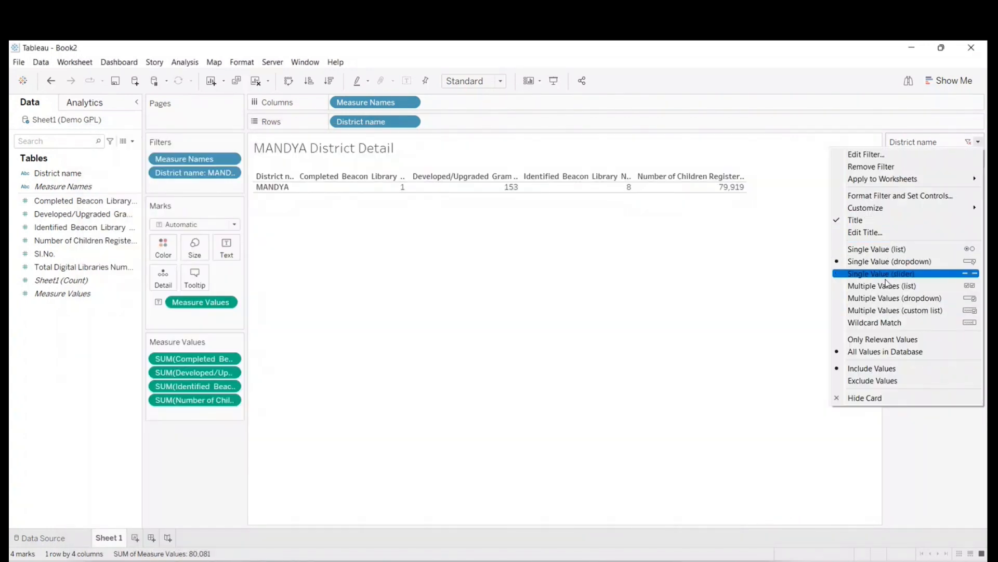
pyautogui.click(794, 304)
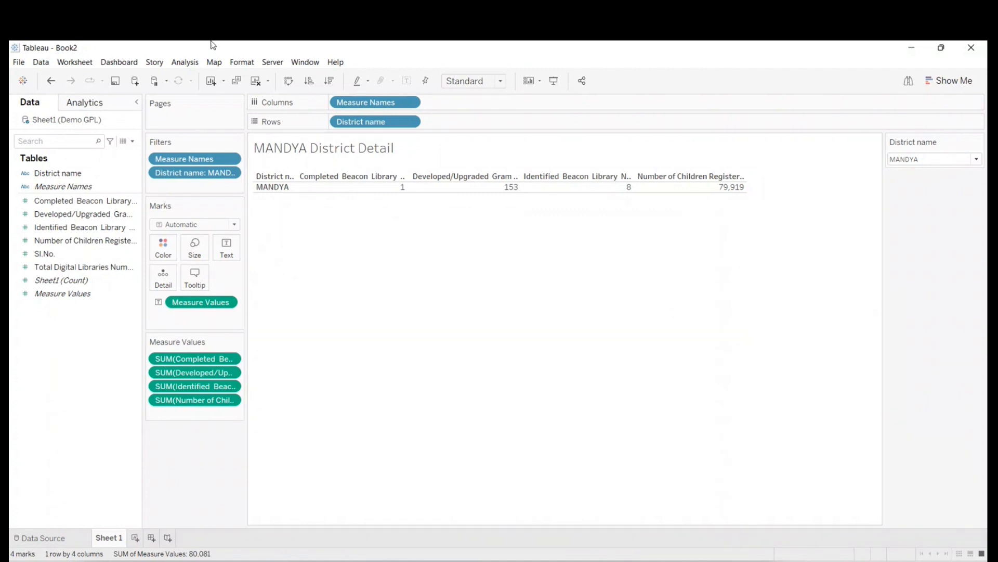
pyautogui.click(256, 82)
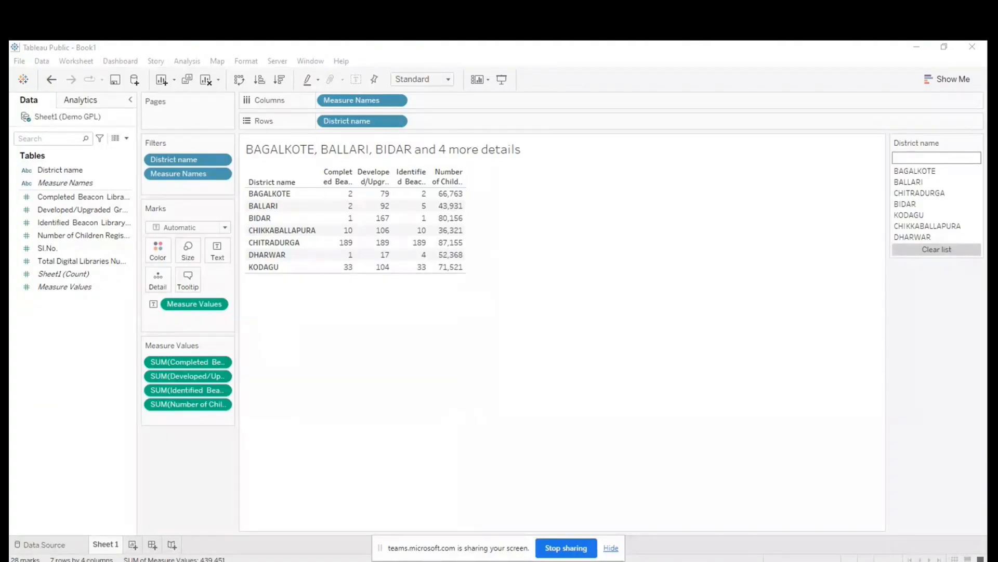
# - Change the District name filter to the Single Value (list) display and filter the table to BELAGAVI
pyautogui.moveTo(380, 561)
pyautogui.click(977, 142)
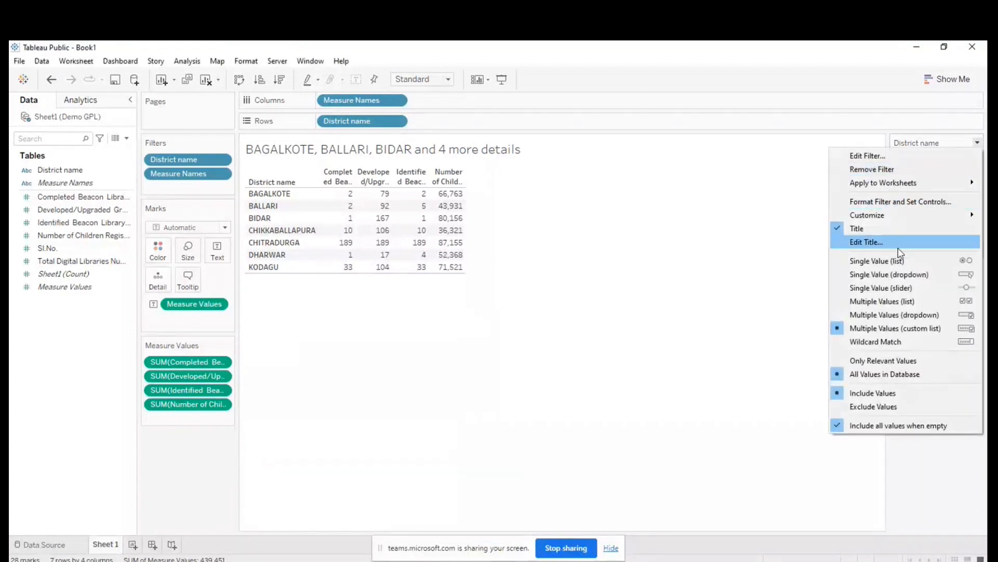
pyautogui.click(884, 261)
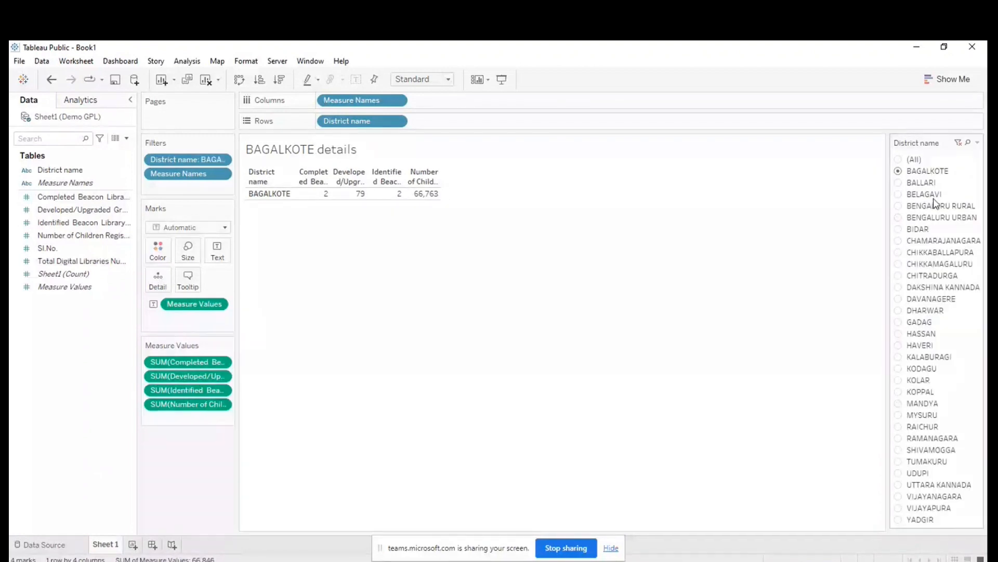
pyautogui.click(899, 195)
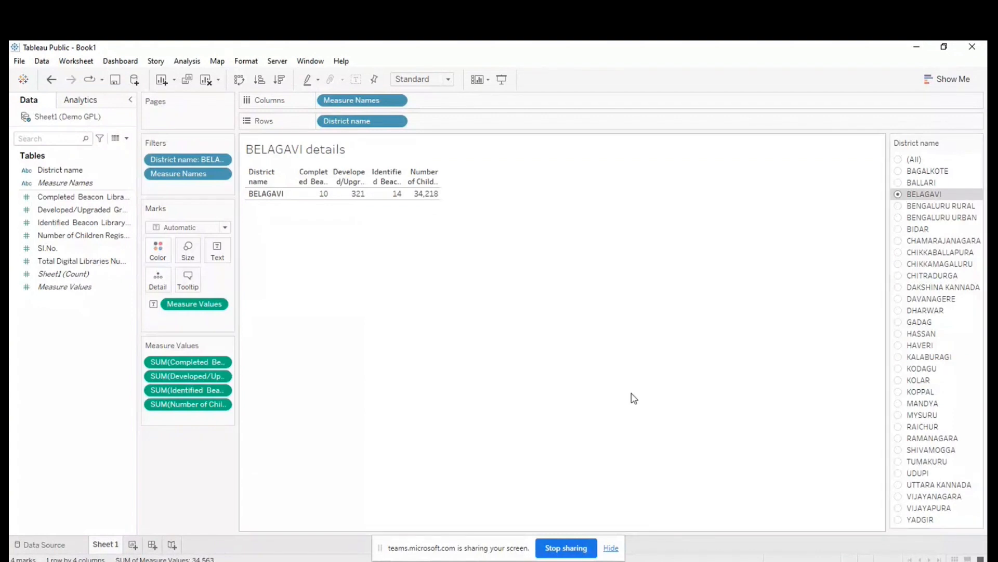
# - Switch to the Microsoft Teams meeting to check it, and return to the Tableau worksheet
pyautogui.click(381, 561)
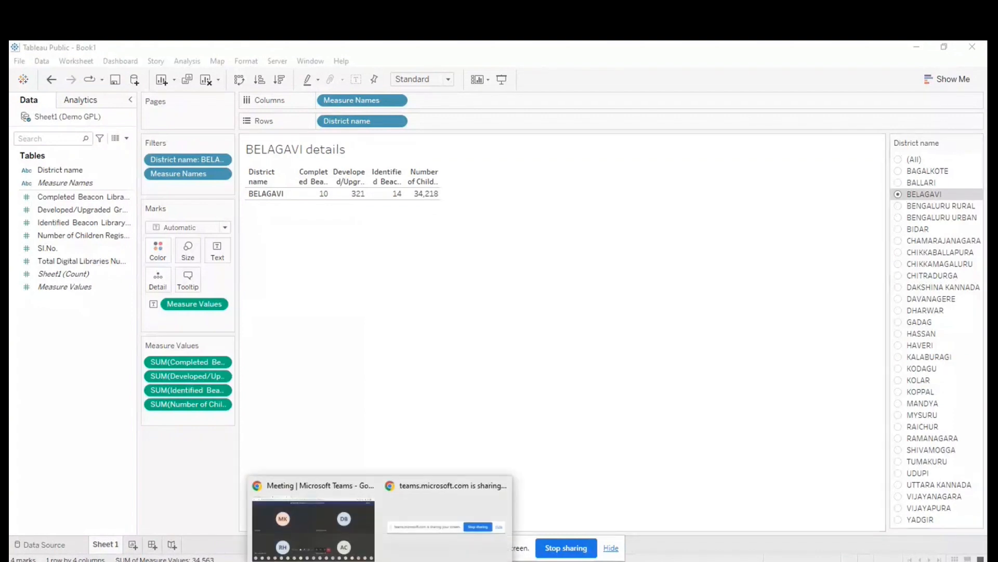
pyautogui.click(356, 541)
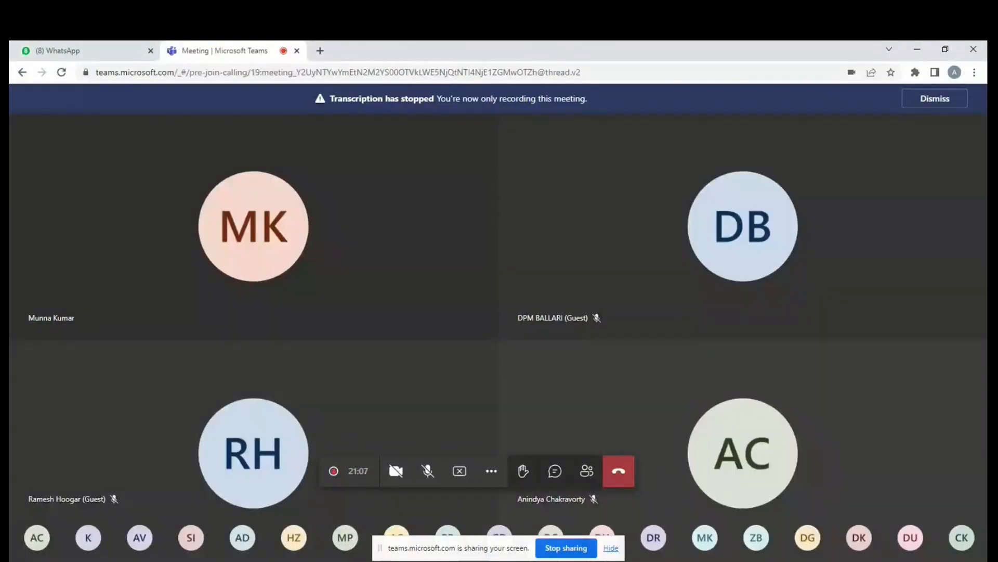
pyautogui.moveTo(381, 561)
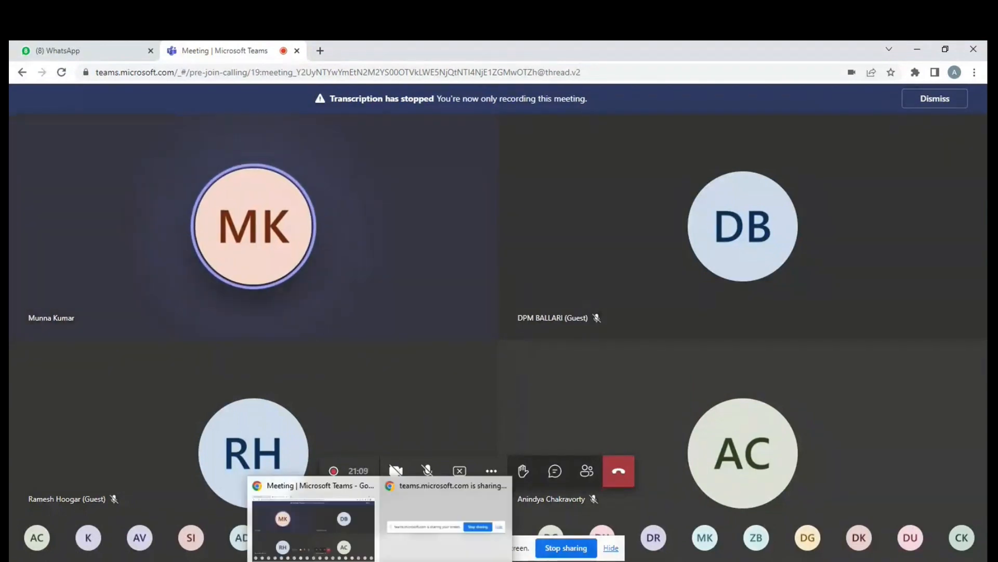
pyautogui.click(422, 536)
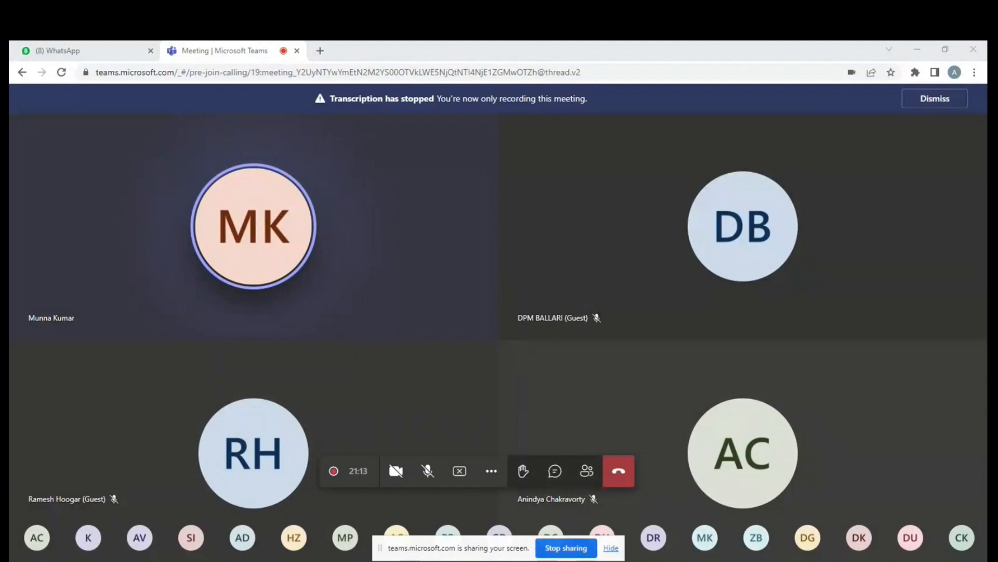
pyautogui.hotkey('alt', 'Tab')
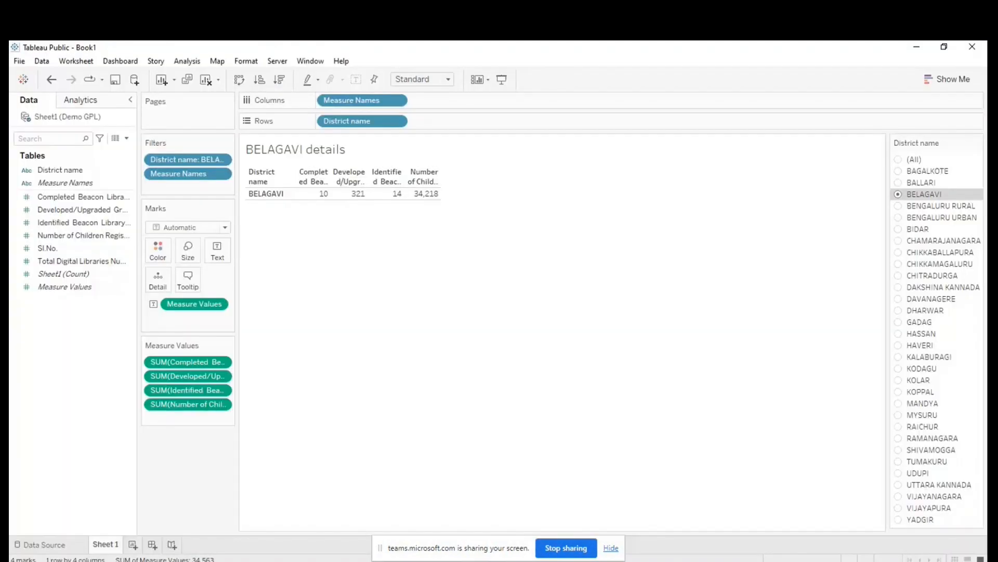
# - Switch to WhatsApp Web and send the copied screenshot of the BELAGAVI worksheet to the Tableau Training-KPRC group
pyautogui.moveTo(380, 561)
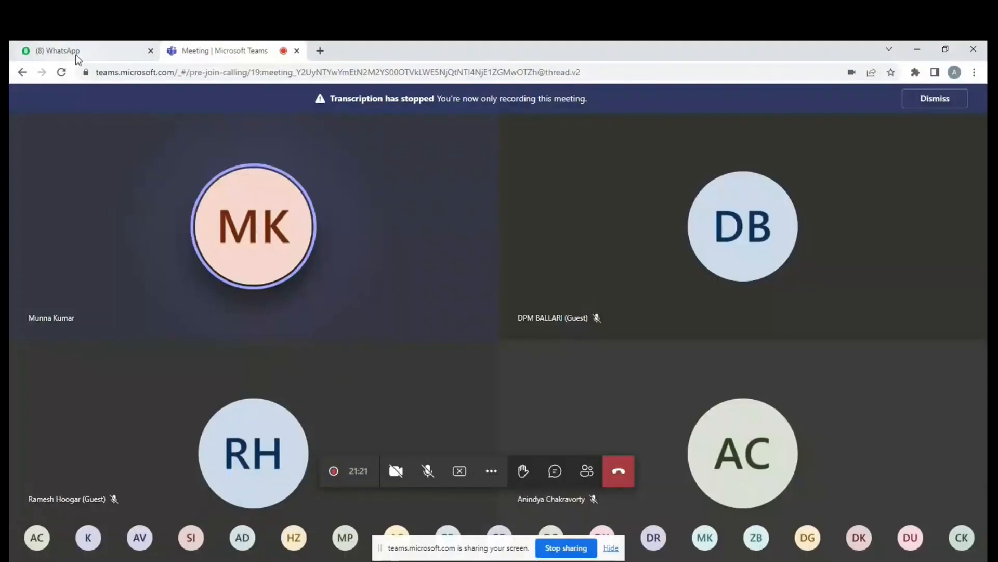
pyautogui.click(77, 52)
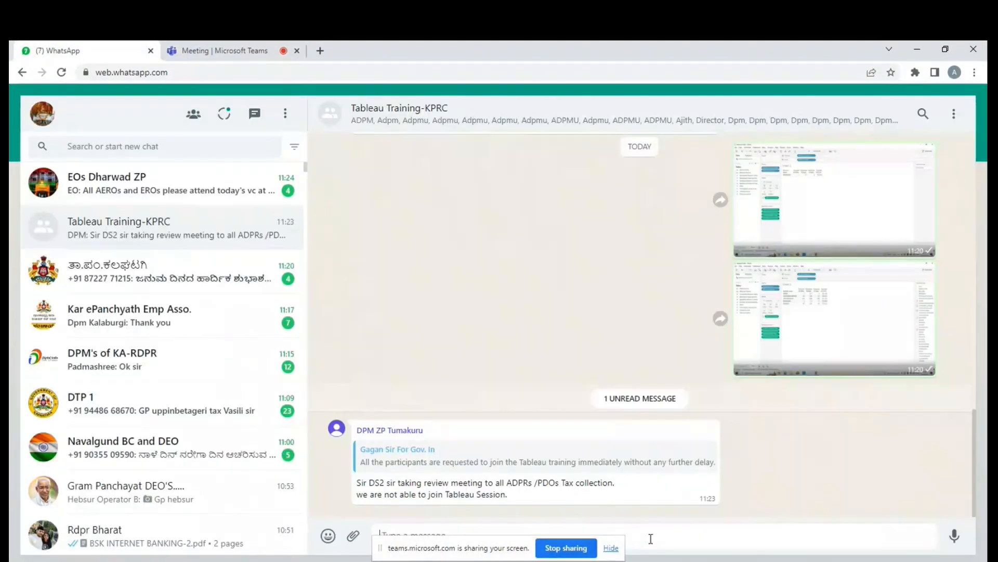
pyautogui.click(660, 536)
pyautogui.hotkey('ctrl', 'v')
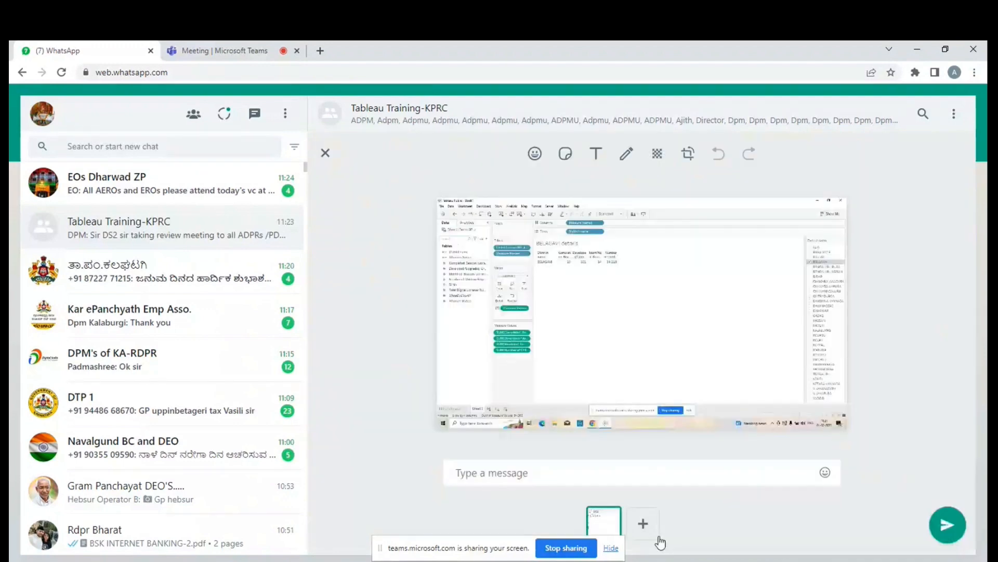
pyautogui.press('Return')
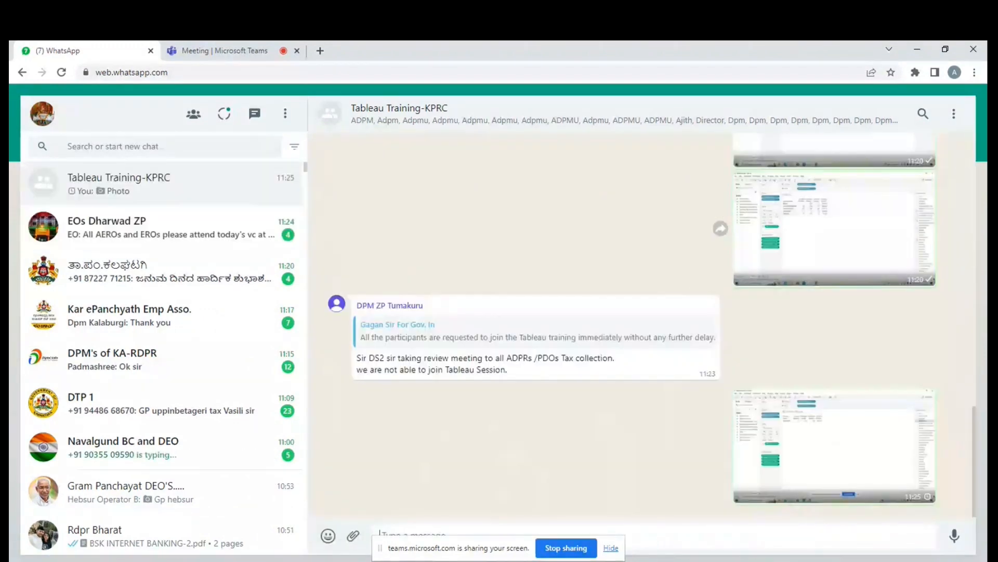
# - Return to Tableau and stop sharing the screen in the Teams meeting
pyautogui.hotkey('alt', 'Tab')
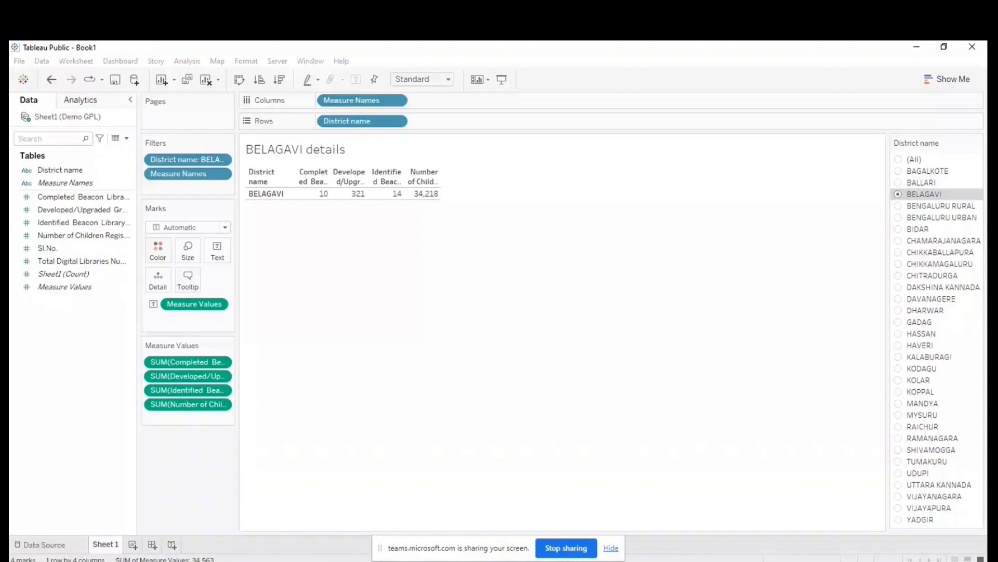
pyautogui.hotkey('alt', 'Tab')
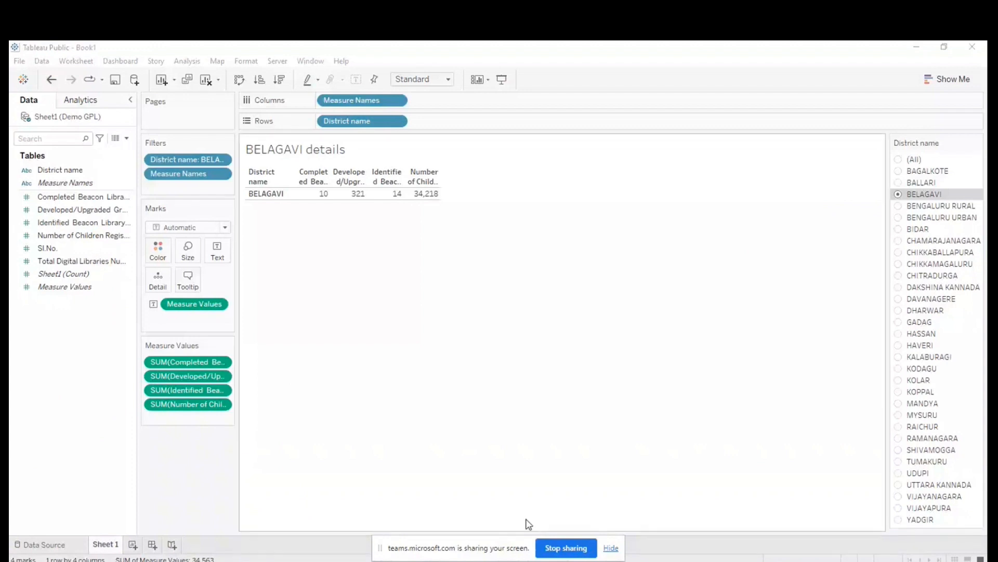
pyautogui.click(570, 552)
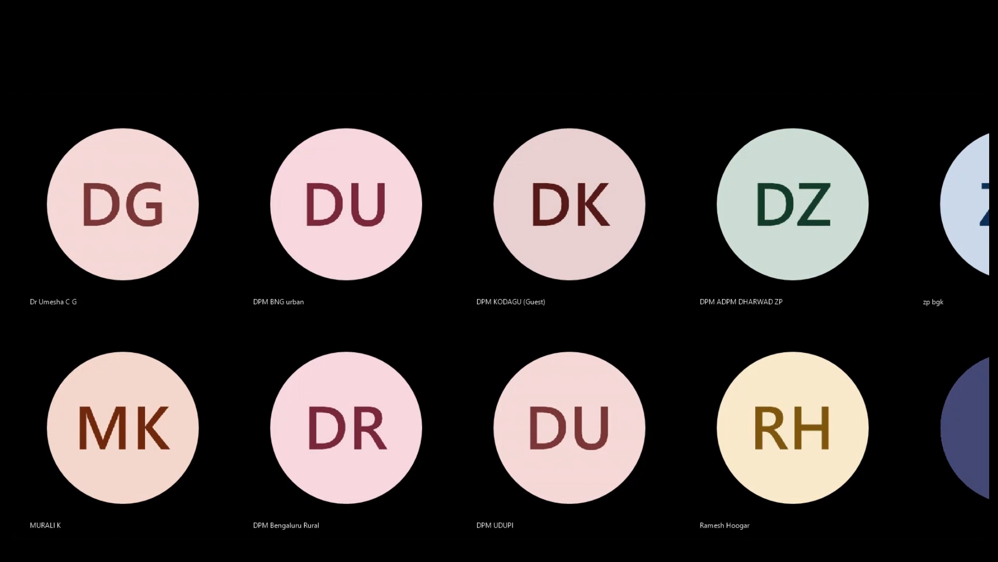
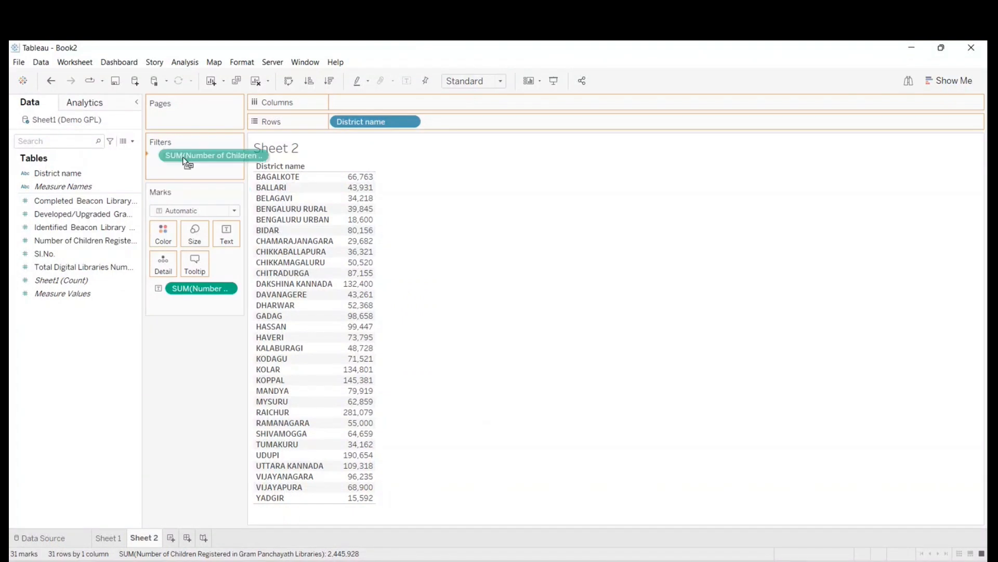
# - Filter the table on the sum of Number of Children Registered in Gram Panchayath Libraries, with a value range of 15,592 to 281,079
pyautogui.click(408, 235)
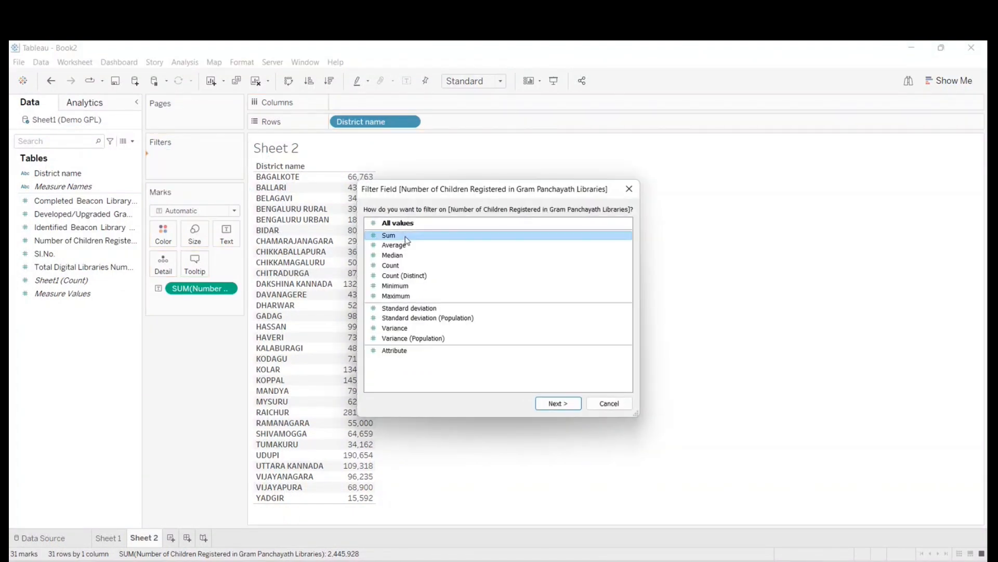
pyautogui.click(558, 404)
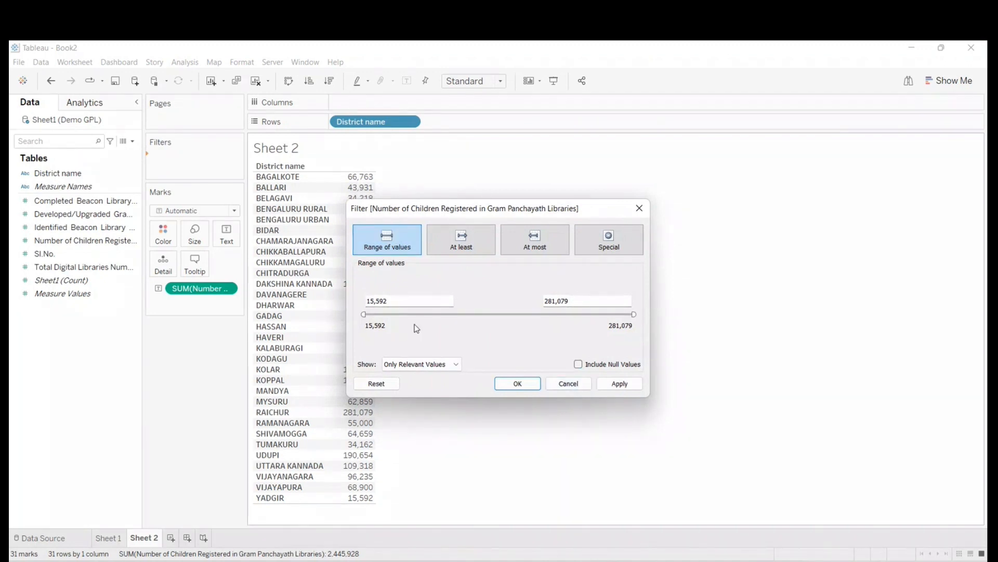
pyautogui.moveTo(403, 301); pyautogui.dragTo(362, 294)
pyautogui.click(586, 302)
pyautogui.click(619, 387)
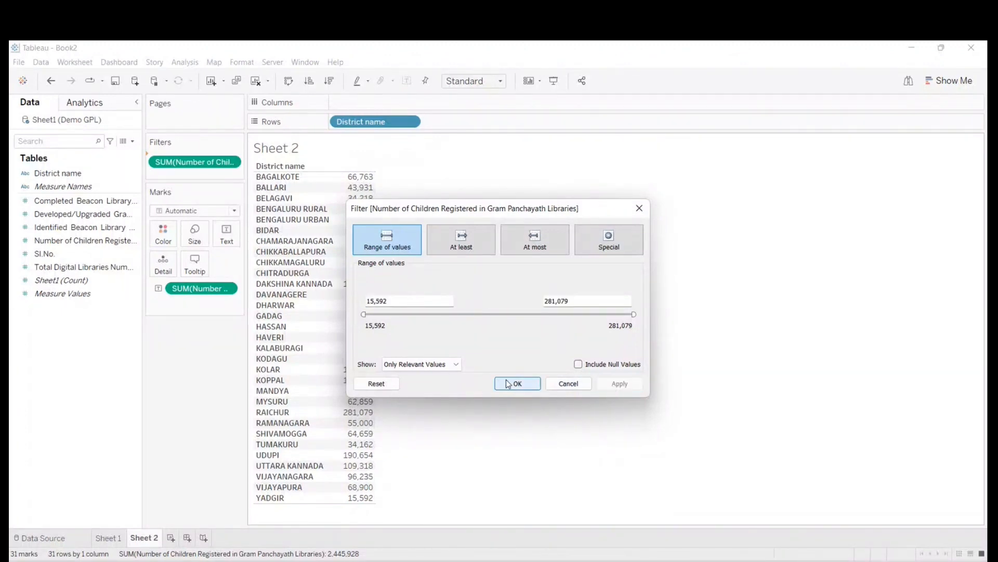
pyautogui.click(517, 384)
# - Show the children-registered filter control beside the table and lower its upper limit to about 223,503
pyautogui.rightClick(186, 163)
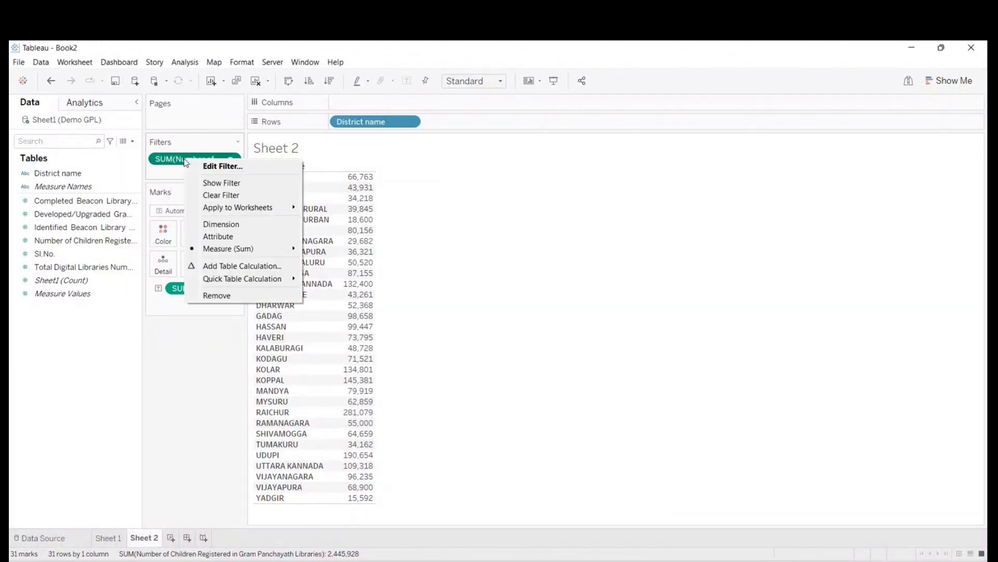
pyautogui.click(200, 184)
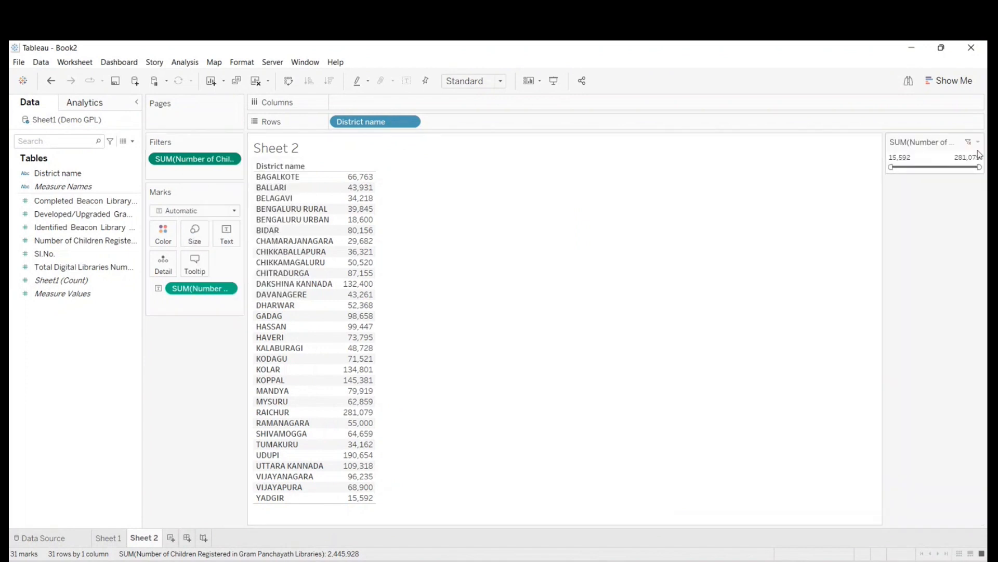
pyautogui.moveTo(891, 167)
pyautogui.mouseDown()
pyautogui.moveTo(908, 167)
pyautogui.moveTo(887, 168)
pyautogui.mouseUp()
pyautogui.moveTo(980, 167)
pyautogui.mouseDown()
pyautogui.moveTo(916, 167)
pyautogui.moveTo(979, 167)
pyautogui.mouseUp()
pyautogui.moveTo(893, 168)
pyautogui.mouseDown()
pyautogui.moveTo(945, 165)
pyautogui.moveTo(891, 167)
pyautogui.mouseUp()
pyautogui.moveTo(979, 167)
pyautogui.mouseDown()
pyautogui.moveTo(947, 167)
pyautogui.moveTo(963, 167)
pyautogui.mouseUp()
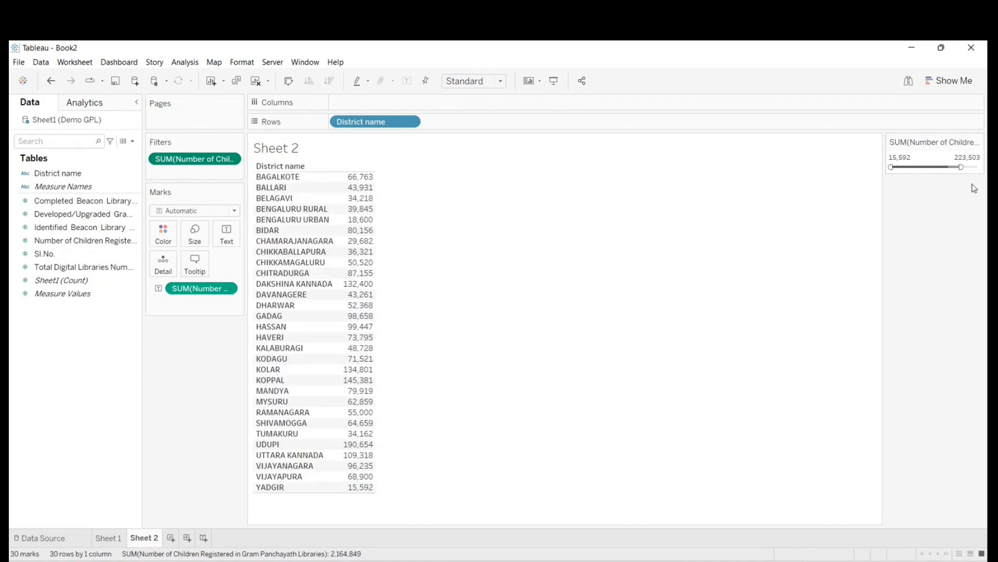
# - Narrow the children-registered filter range to about 50,777 through 201,113
pyautogui.click(979, 142)
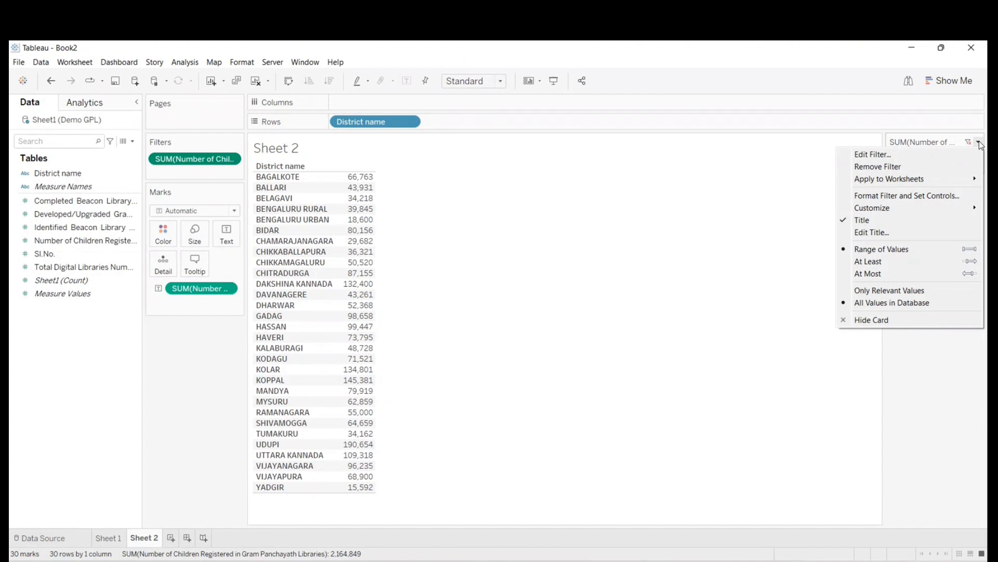
pyautogui.click(754, 260)
pyautogui.moveTo(891, 167); pyautogui.dragTo(968, 166)
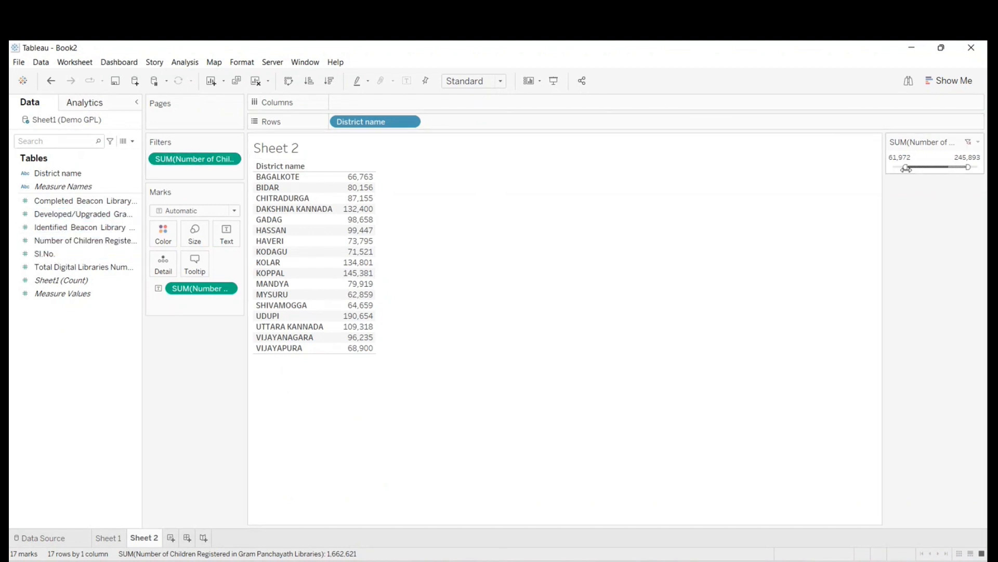
pyautogui.moveTo(906, 167); pyautogui.dragTo(900, 167)
pyautogui.moveTo(968, 167)
pyautogui.mouseDown()
pyautogui.moveTo(902, 168)
pyautogui.moveTo(954, 167)
pyautogui.mouseUp()
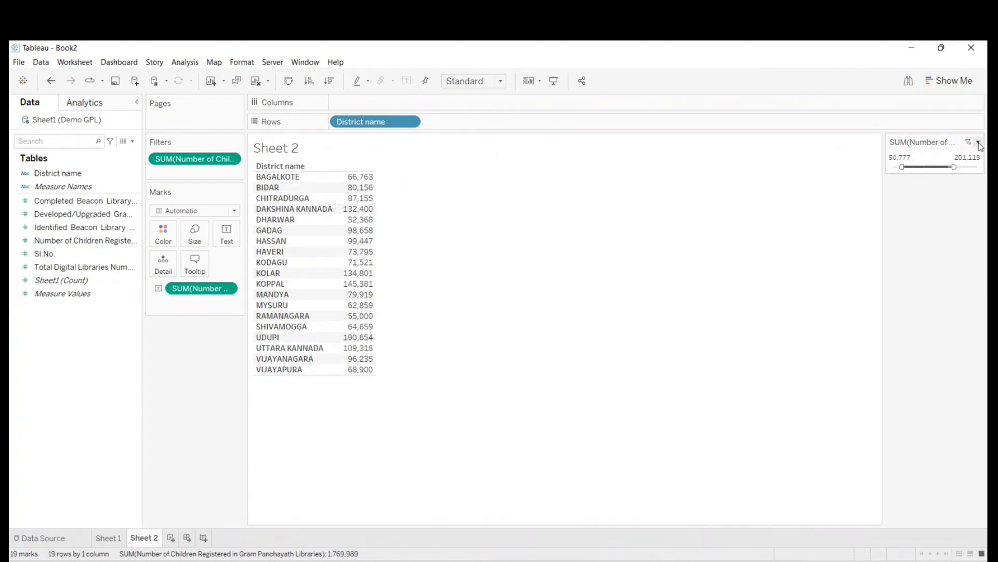
# - Switch the children-registered filter to At Least and try minimums of about 71,568, 93,958, 114,749 and 65,170
pyautogui.click(979, 143)
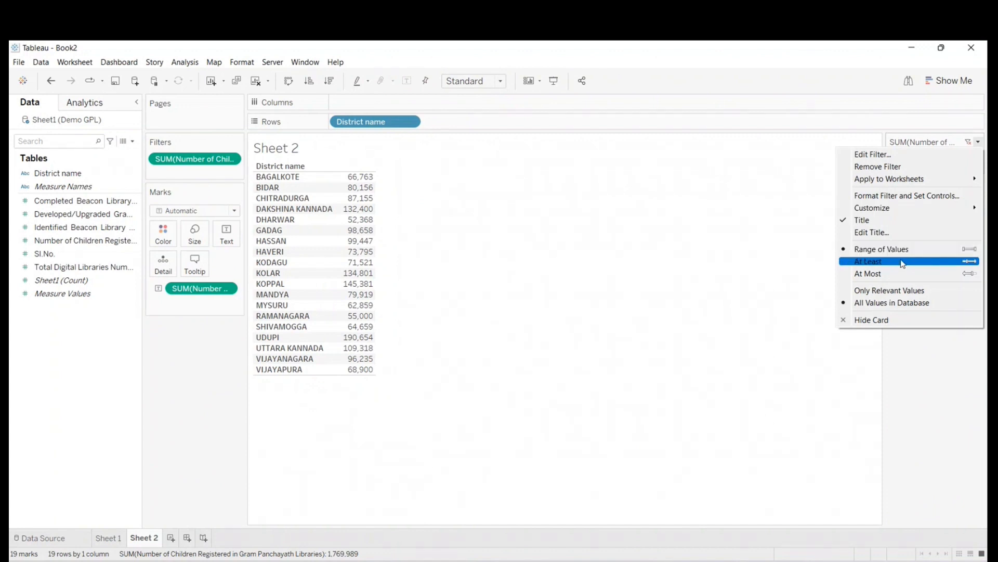
pyautogui.click(903, 262)
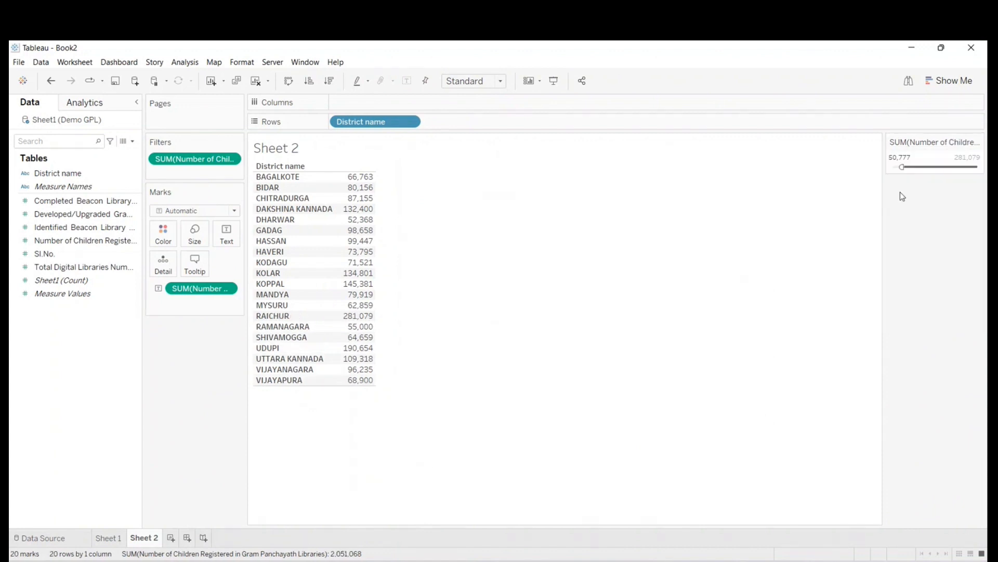
pyautogui.moveTo(906, 167)
pyautogui.mouseDown()
pyautogui.moveTo(925, 168)
pyautogui.moveTo(892, 165)
pyautogui.moveTo(909, 168)
pyautogui.mouseUp()
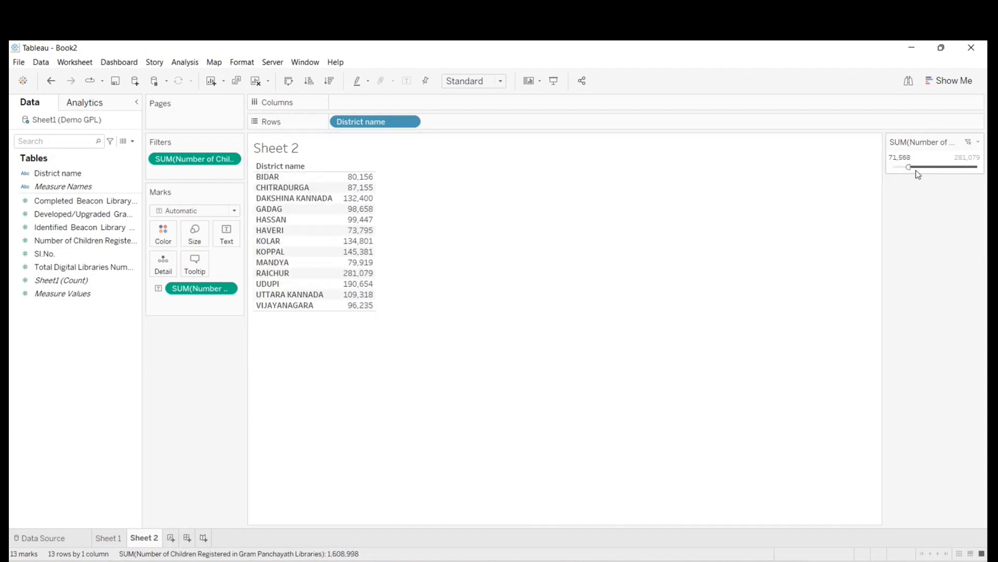
pyautogui.click(978, 142)
pyautogui.click(784, 224)
pyautogui.moveTo(909, 167)
pyautogui.mouseDown()
pyautogui.moveTo(936, 167)
pyautogui.moveTo(916, 167)
pyautogui.mouseUp()
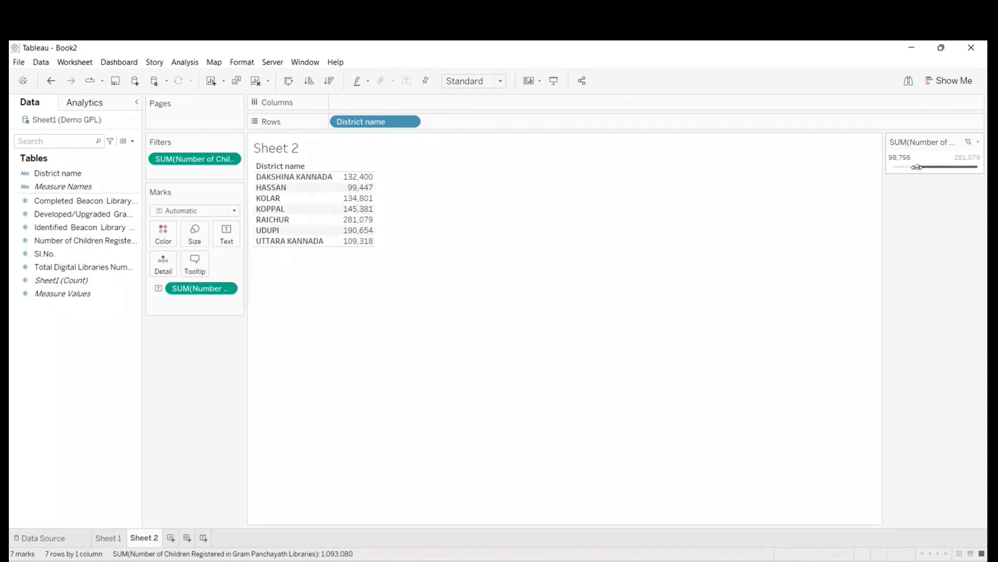
pyautogui.click(978, 141)
pyautogui.click(789, 276)
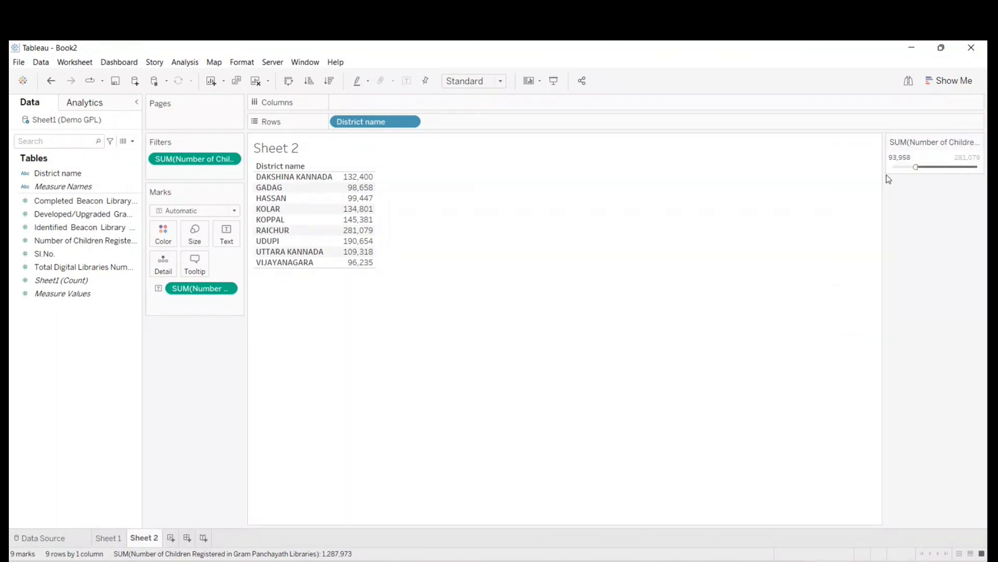
pyautogui.moveTo(915, 167); pyautogui.dragTo(922, 168)
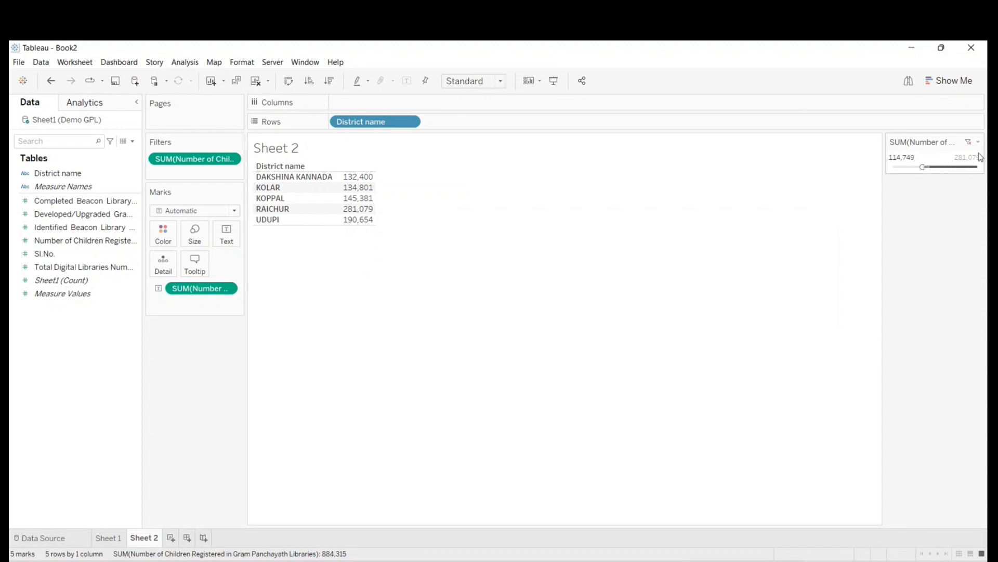
pyautogui.moveTo(922, 167); pyautogui.dragTo(907, 167)
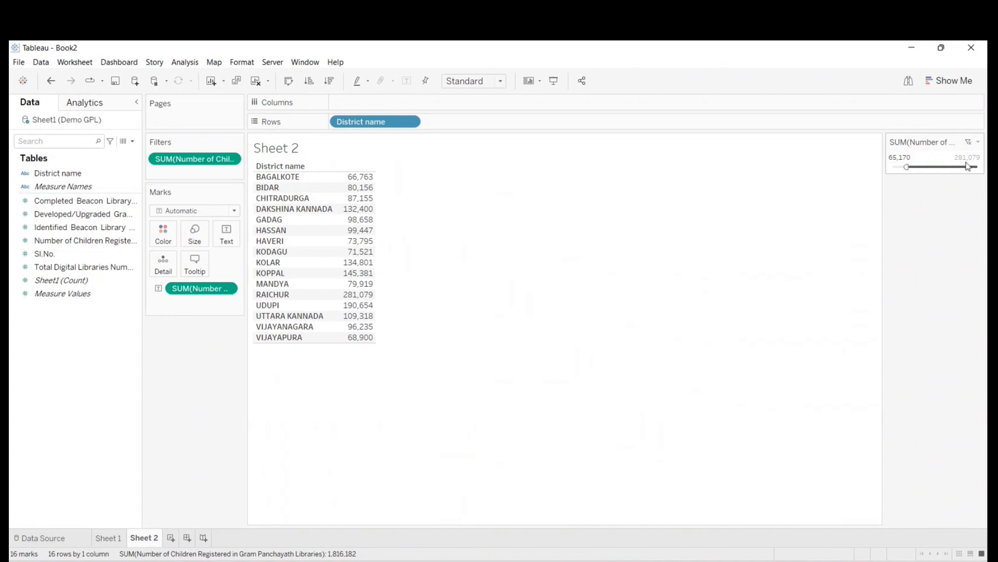
# - Switch the children-registered filter to At Most and lower the maximum to about 191,517, followed by about 106,753
pyautogui.click(978, 142)
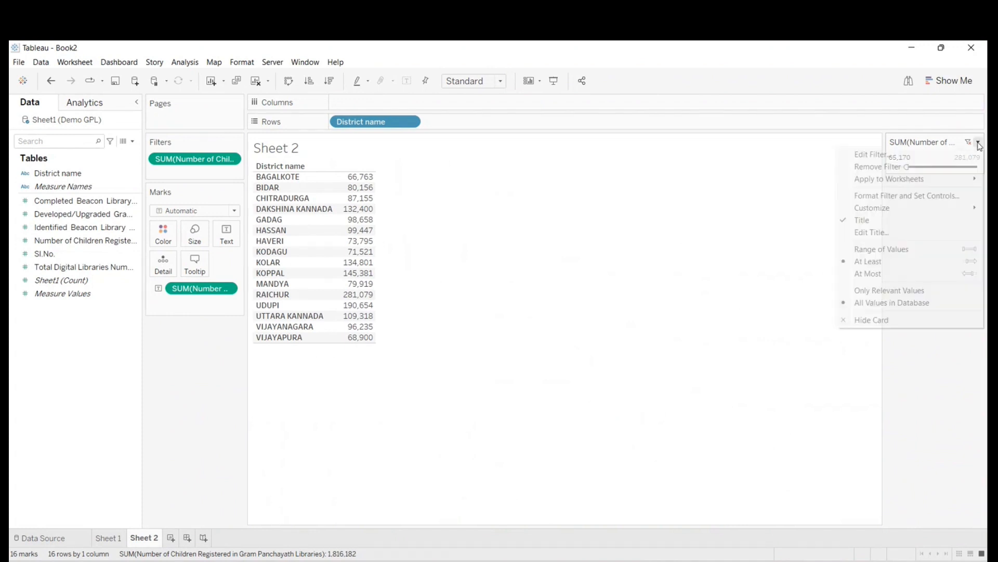
pyautogui.click(882, 274)
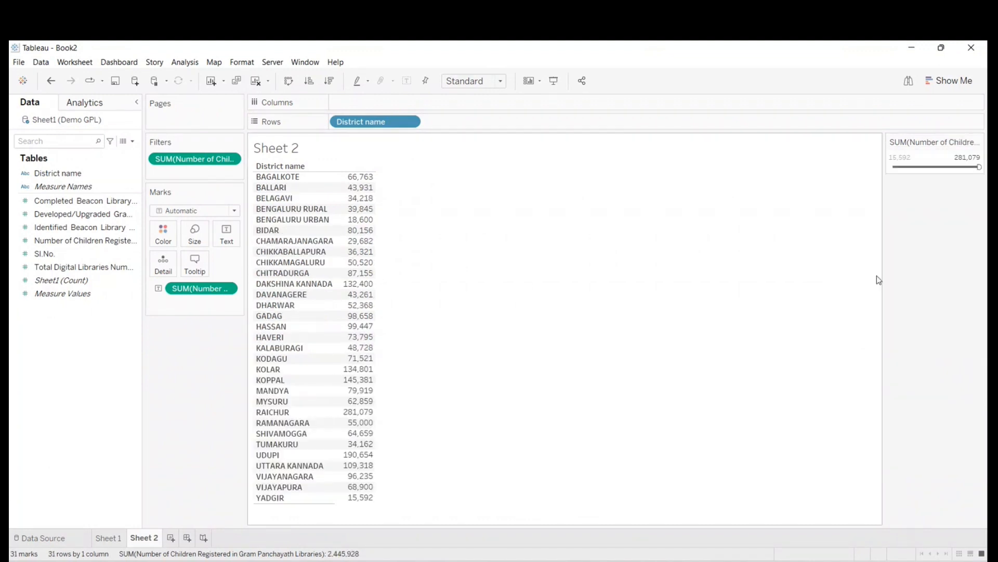
pyautogui.moveTo(980, 166); pyautogui.dragTo(952, 169)
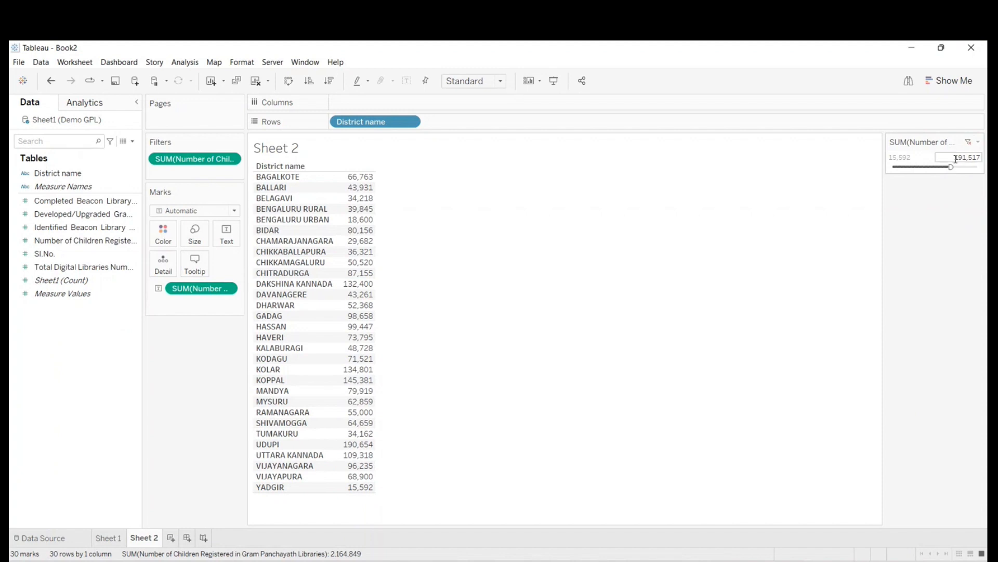
pyautogui.moveTo(952, 167); pyautogui.dragTo(924, 167)
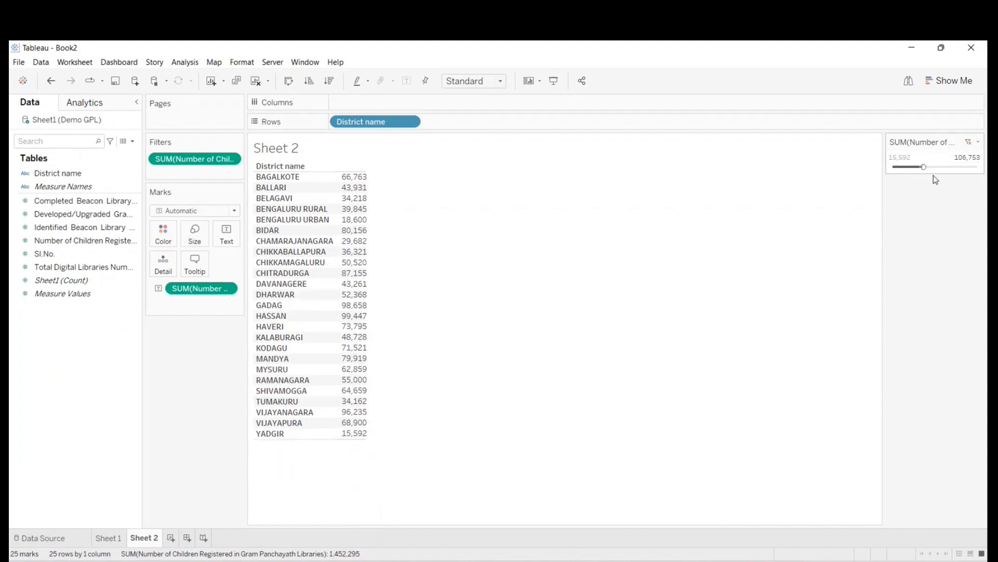
# - Return the children-registered filter to Range of Values and set its limits to about 93,958 and 220,304
pyautogui.click(979, 143)
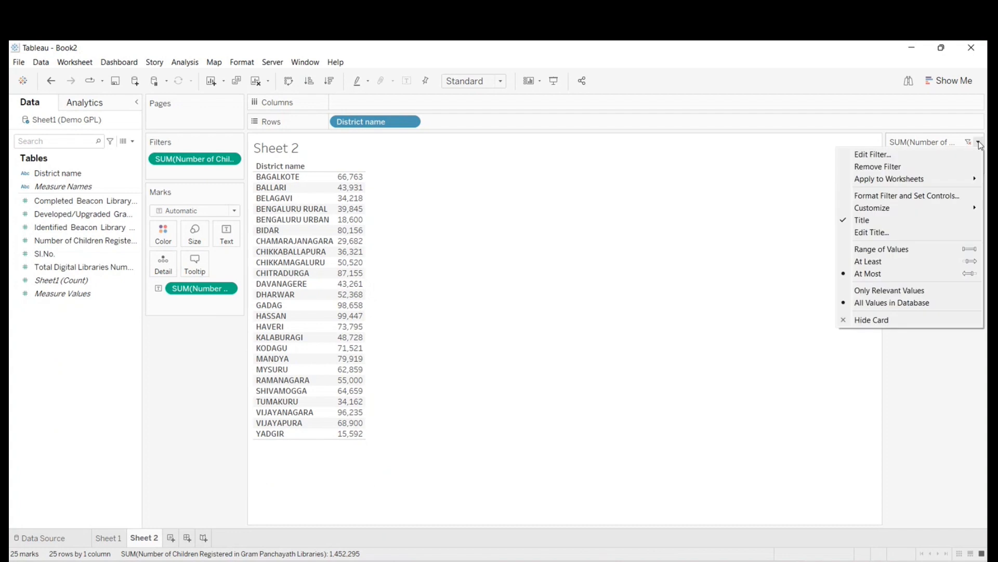
pyautogui.click(914, 249)
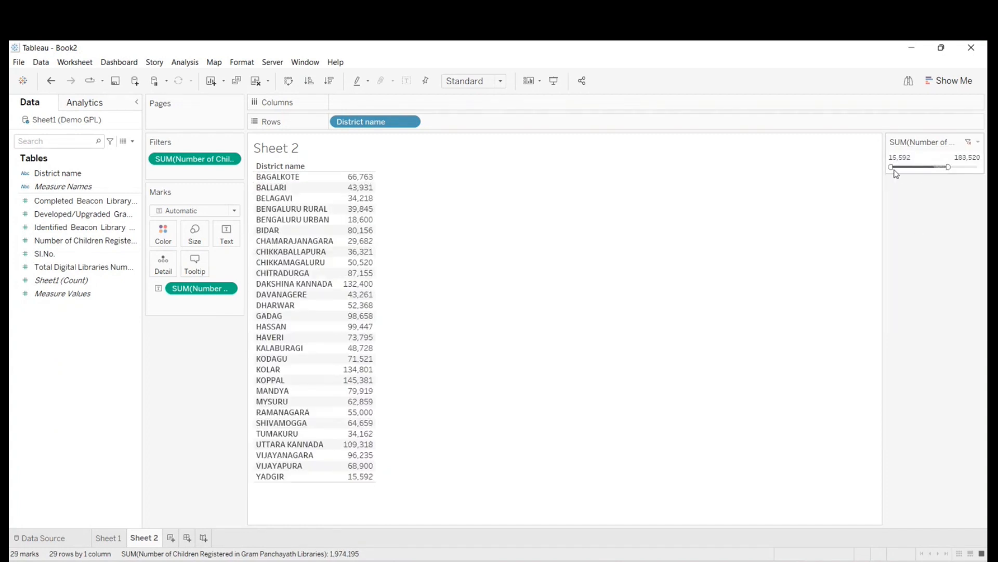
pyautogui.moveTo(896, 174); pyautogui.dragTo(918, 173)
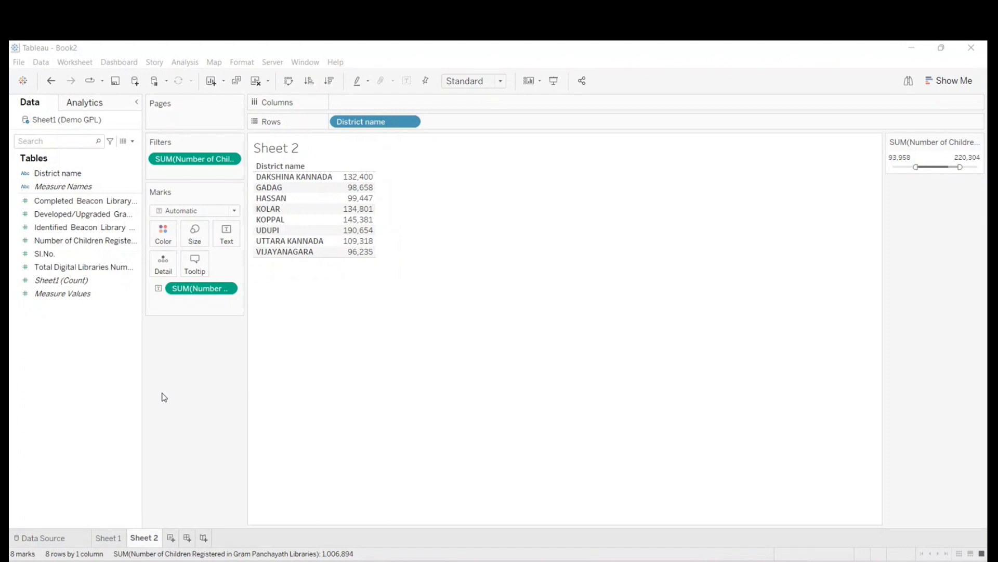
# - Remove the children-registered filter and clear all remaining fields from Sheet 2
pyautogui.click(133, 141)
pyautogui.click(254, 271)
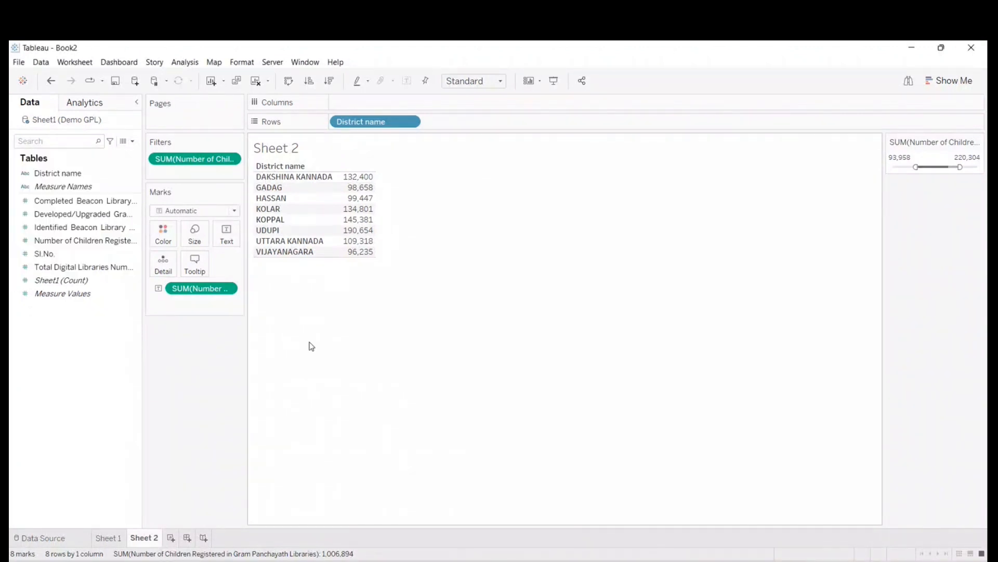
pyautogui.moveTo(206, 160); pyautogui.dragTo(38, 384)
pyautogui.click(256, 81)
# - Build a table with District name as rows and Completed Beacon Library Numbers as the displayed values
pyautogui.moveTo(58, 173); pyautogui.dragTo(388, 121)
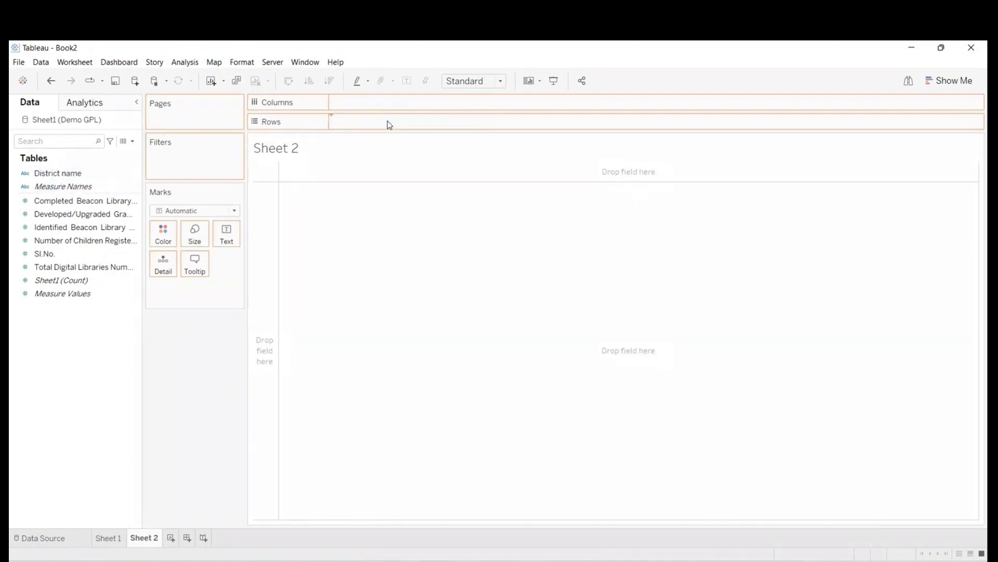
pyautogui.click(74, 239)
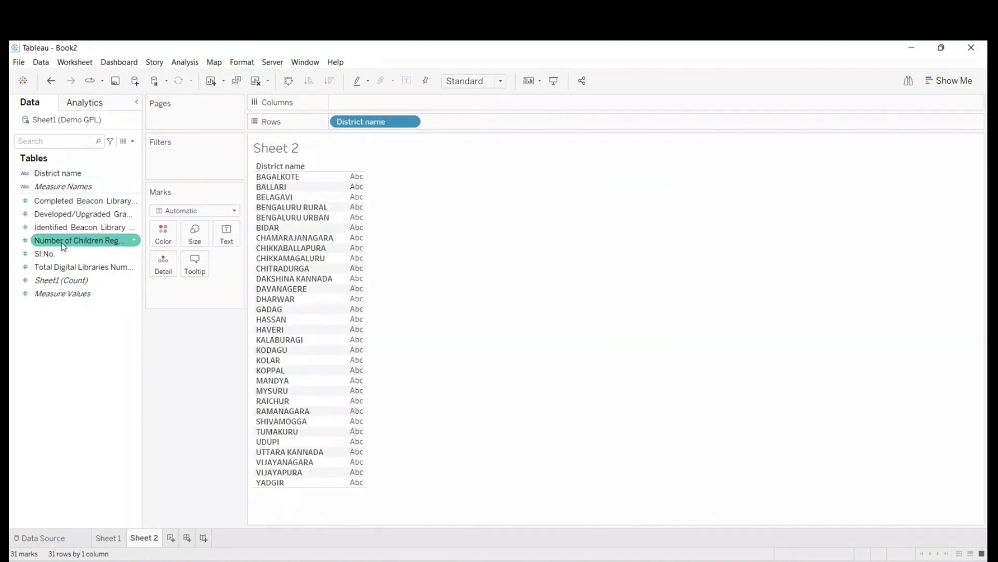
pyautogui.moveTo(61, 245); pyautogui.dragTo(45, 390)
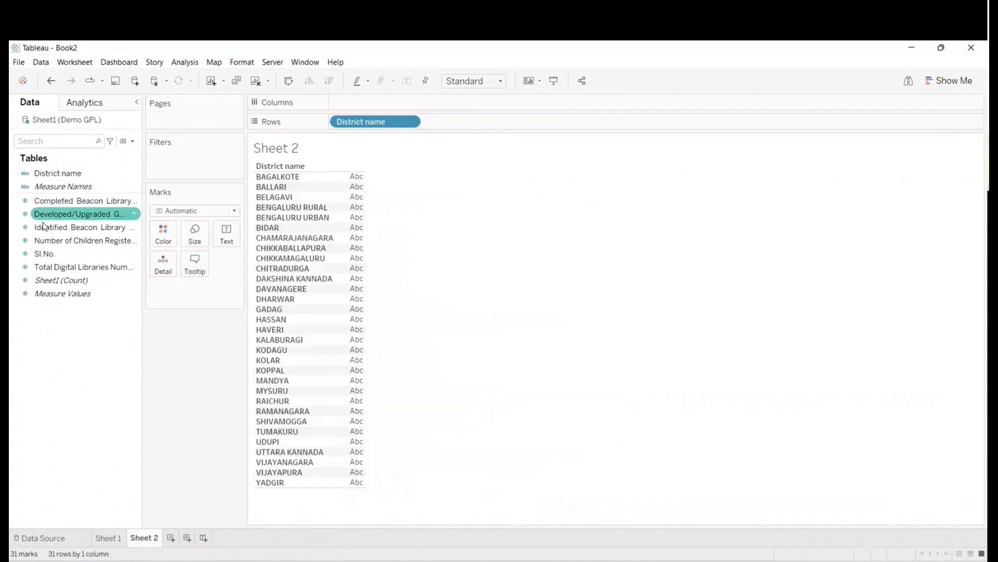
pyautogui.moveTo(78, 201); pyautogui.dragTo(348, 267)
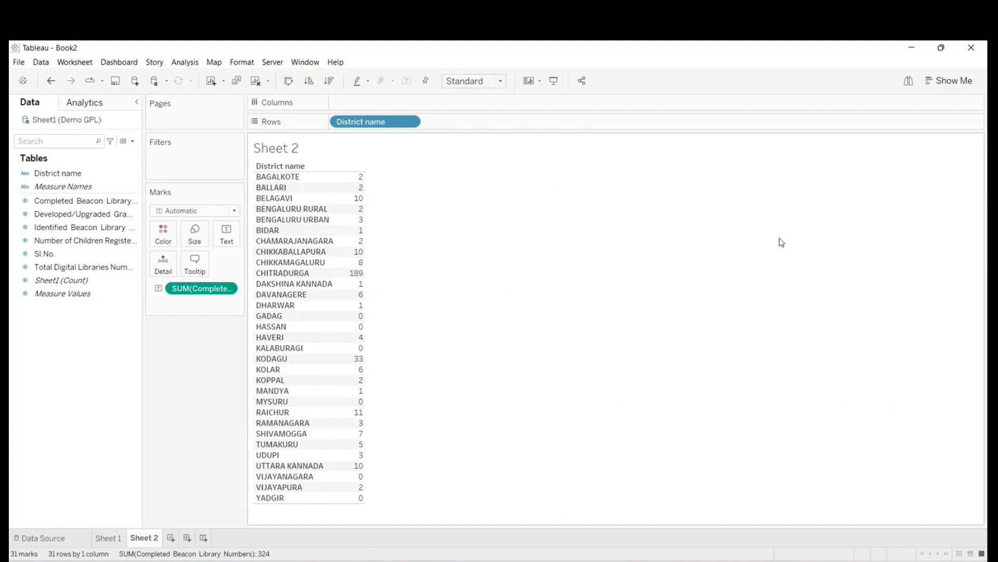
pyautogui.click(66, 174)
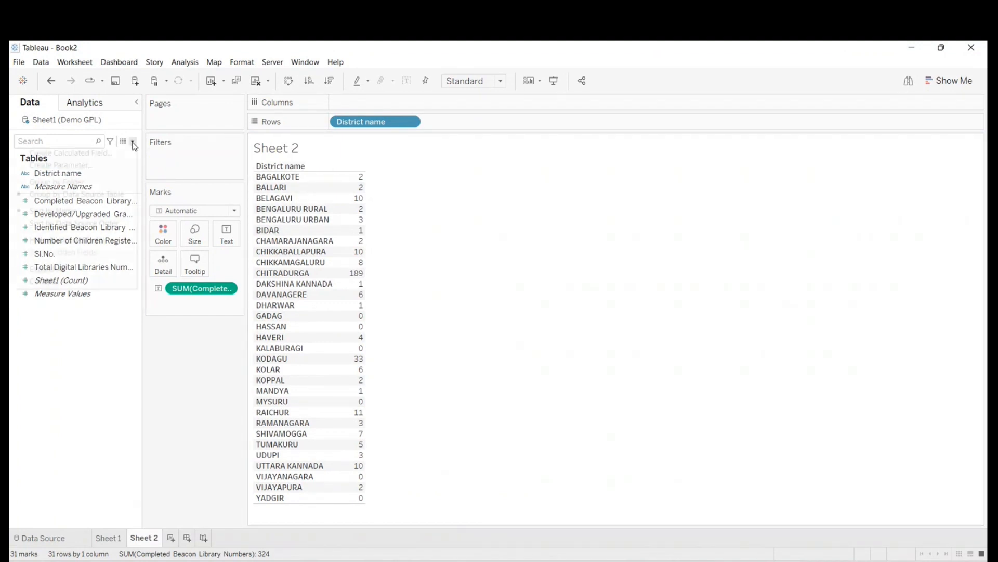
pyautogui.click(133, 141)
pyautogui.click(73, 153)
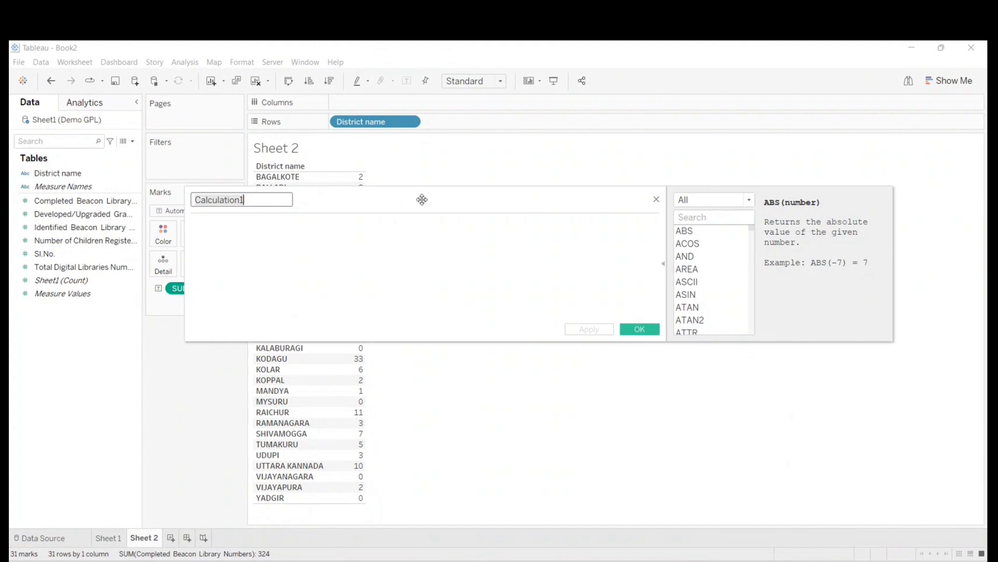
pyautogui.click(661, 262)
pyautogui.moveTo(276, 208); pyautogui.dragTo(501, 210)
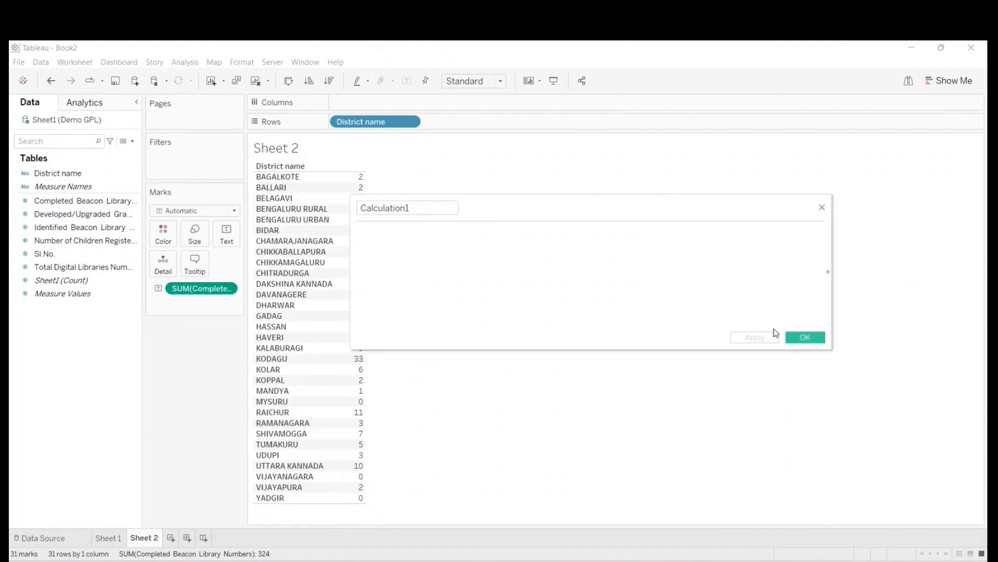
pyautogui.click(822, 208)
# - Start a new calculated field for Sheet 2 and activate its empty formula area
pyautogui.click(133, 142)
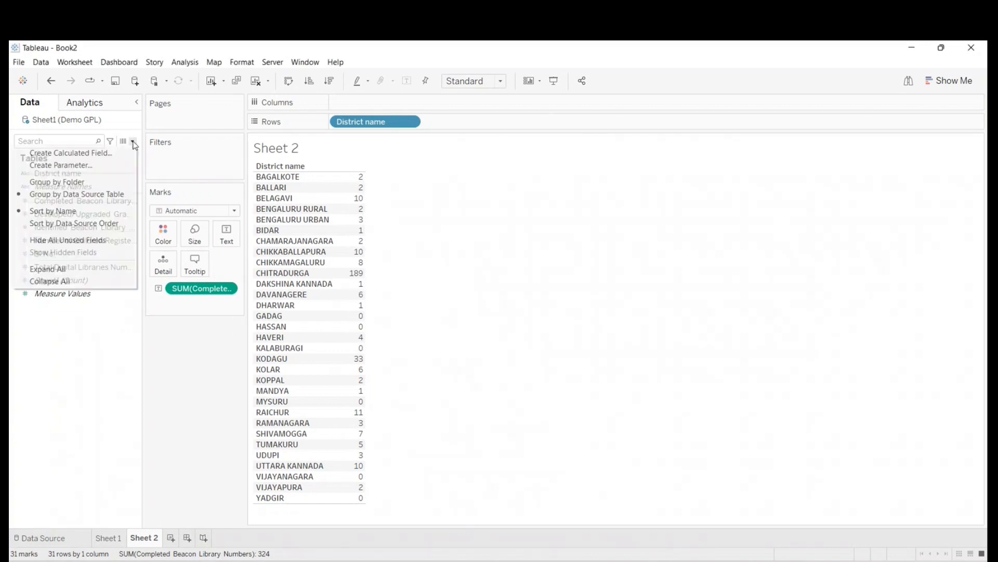
pyautogui.click(96, 155)
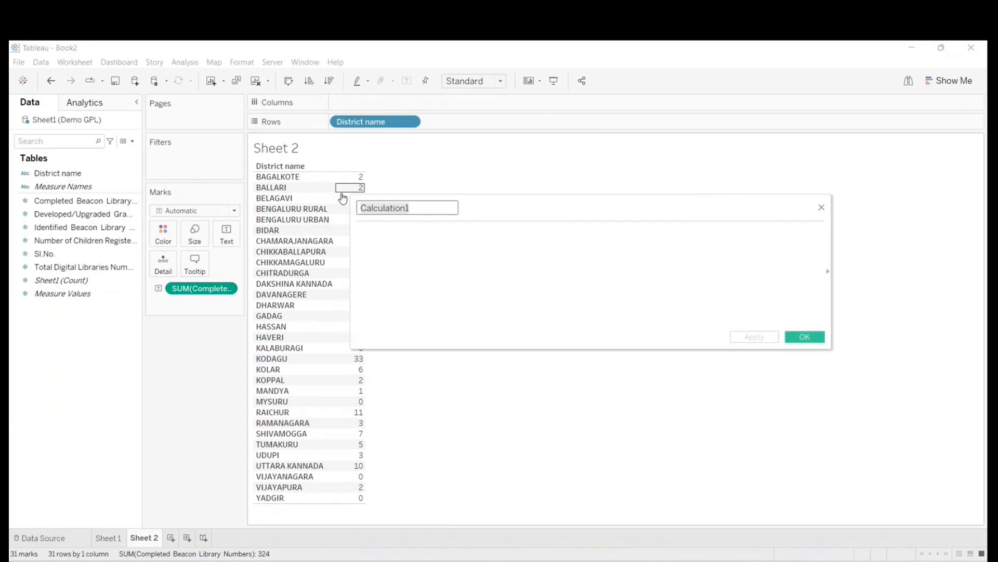
pyautogui.click(418, 262)
pyautogui.write('husb')
pyautogui.press('BackSpace')
pyautogui.press('BackSpace')
pyautogui.press('BackSpace')
pyautogui.press('BackSpace')
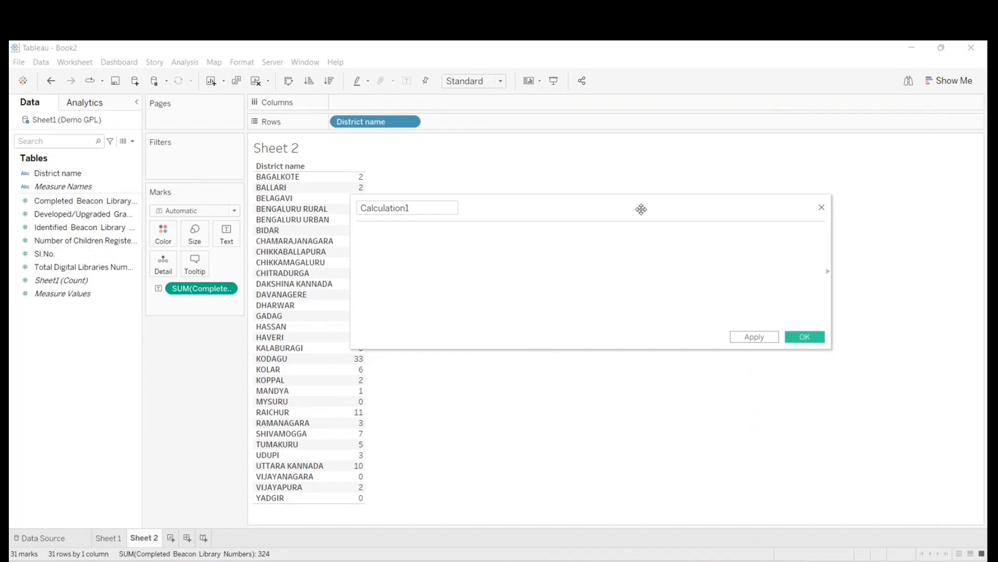
# - Show the function reference in the calculation editor, restrict it to Number functions, and examine the list and the ATAN description
pyautogui.moveTo(642, 208); pyautogui.dragTo(577, 202)
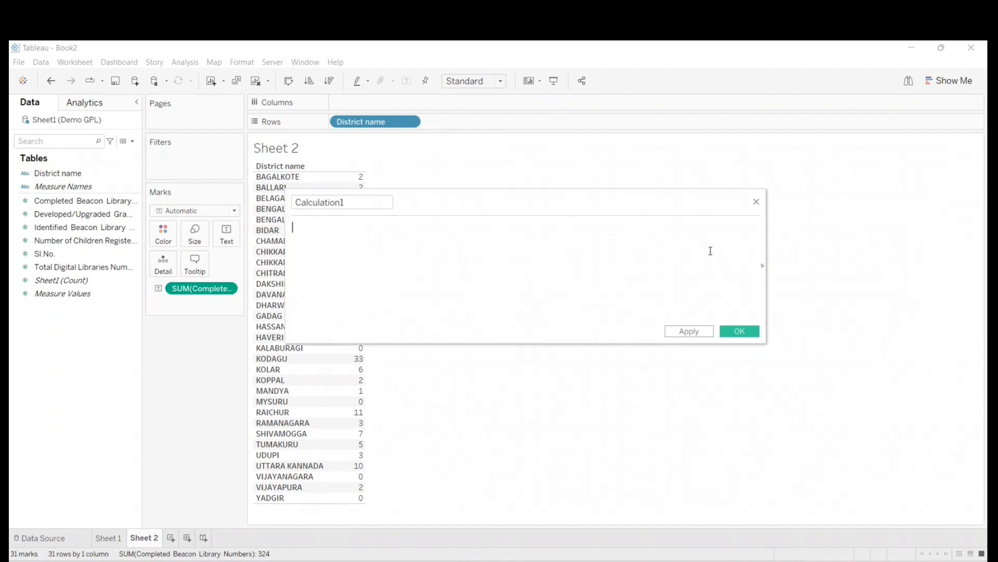
pyautogui.click(763, 269)
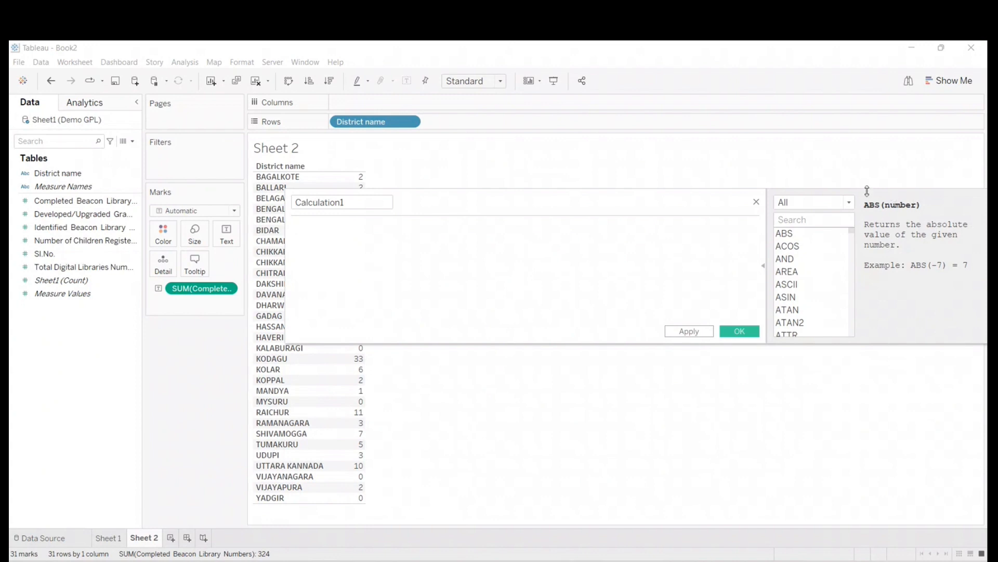
pyautogui.click(813, 204)
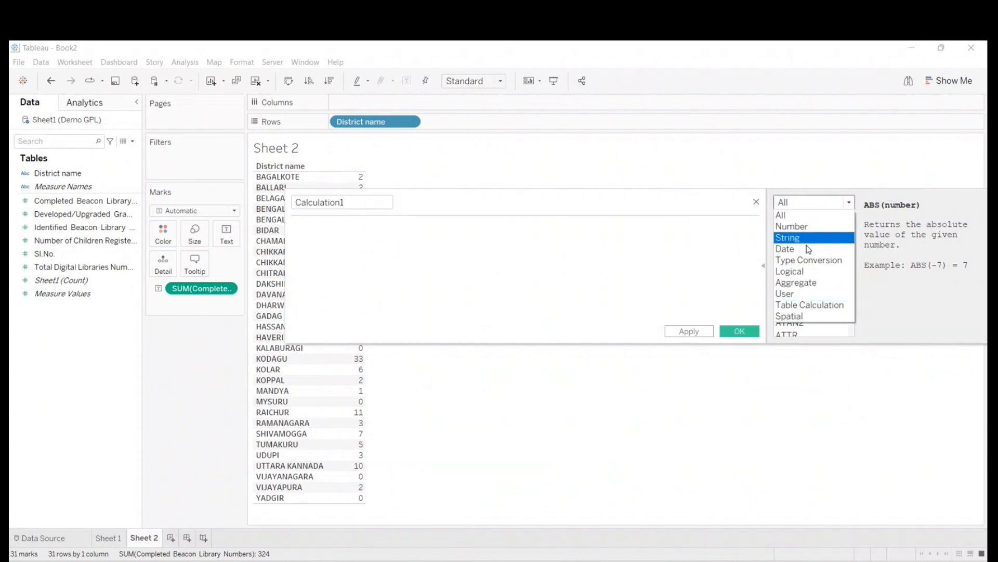
pyautogui.click(809, 227)
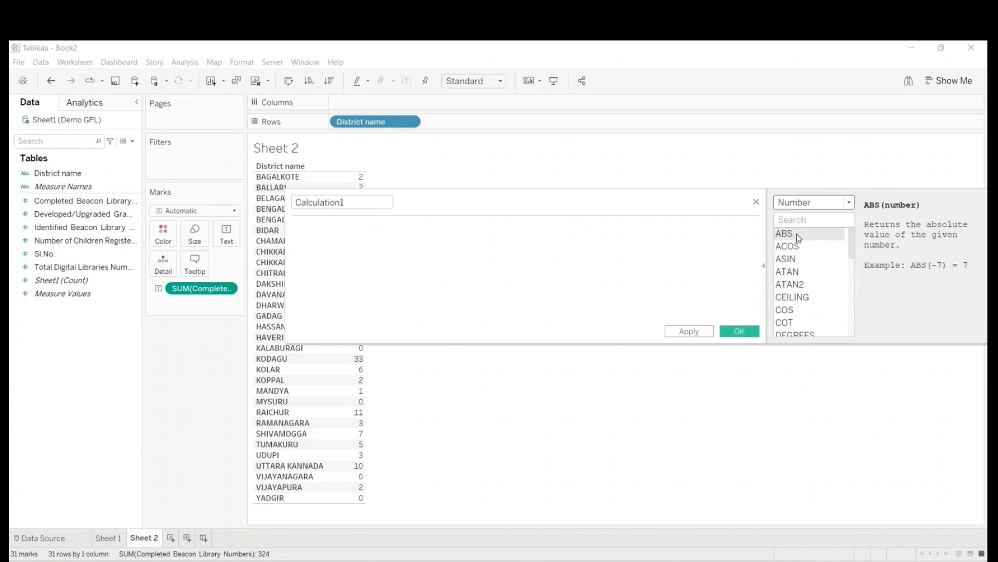
pyautogui.click(788, 271)
pyautogui.scroll(-4, 805, 307)
pyautogui.scroll(-3, 804, 312)
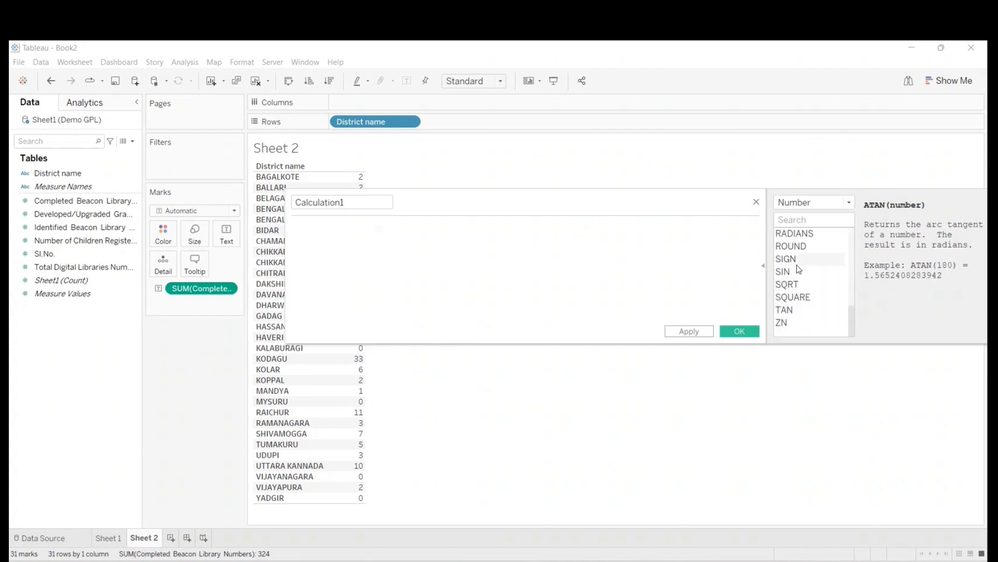
pyautogui.scroll(3, 803, 289)
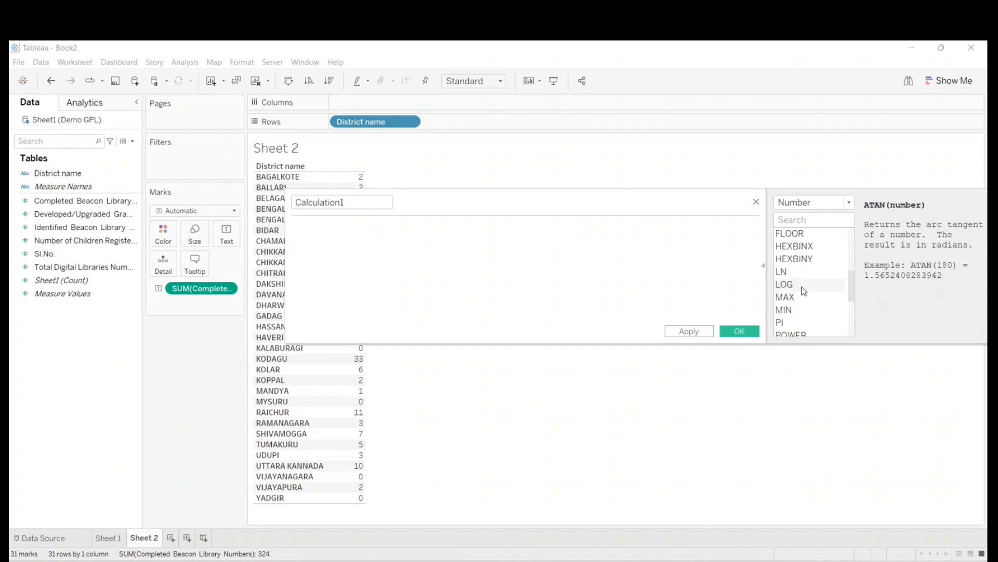
pyautogui.click(803, 220)
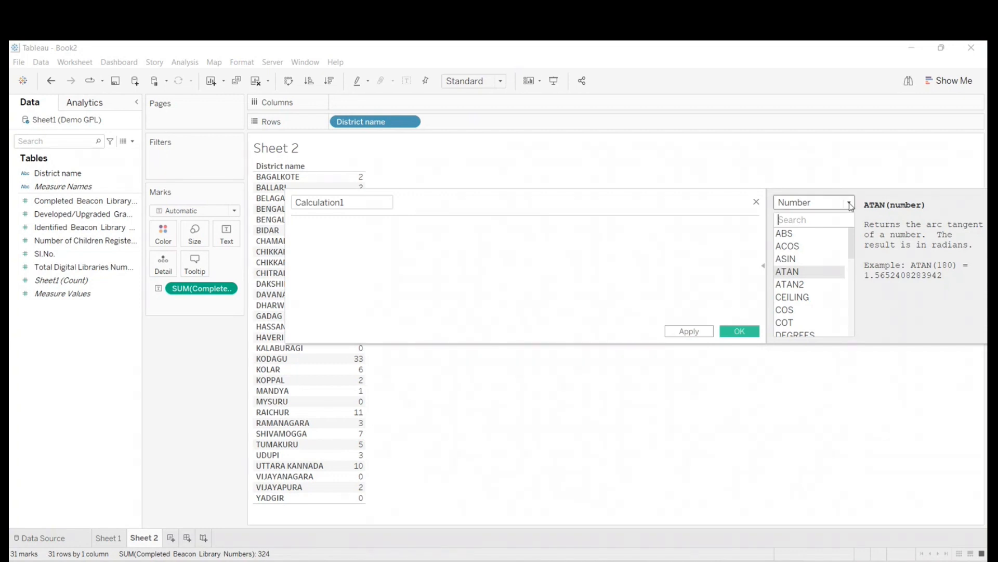
# - Reposition the calculation editor to fit the whole function reference and examine the descriptions of DEGREES, FLOOR and ABS
pyautogui.moveTo(730, 197); pyautogui.dragTo(581, 175)
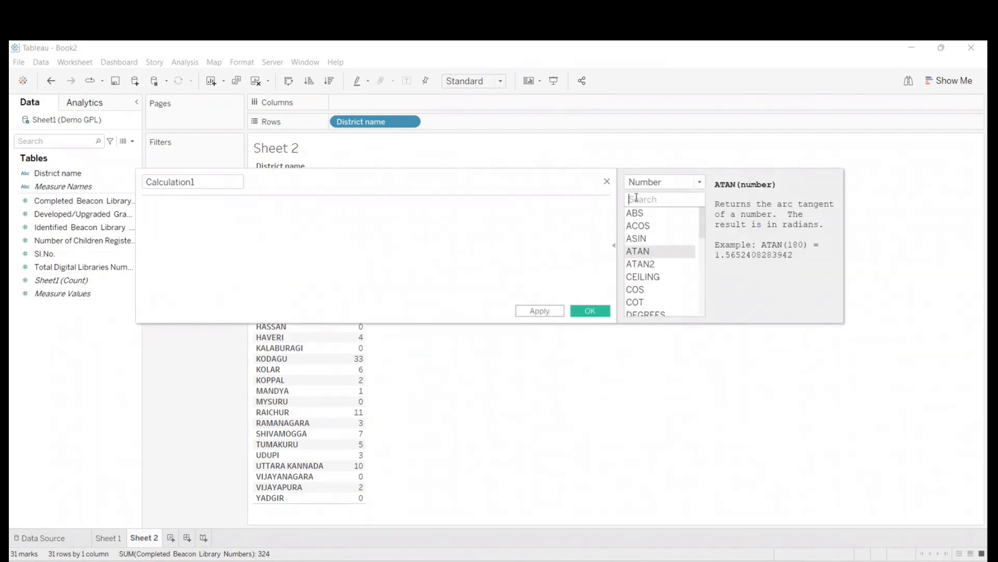
pyautogui.click(613, 249)
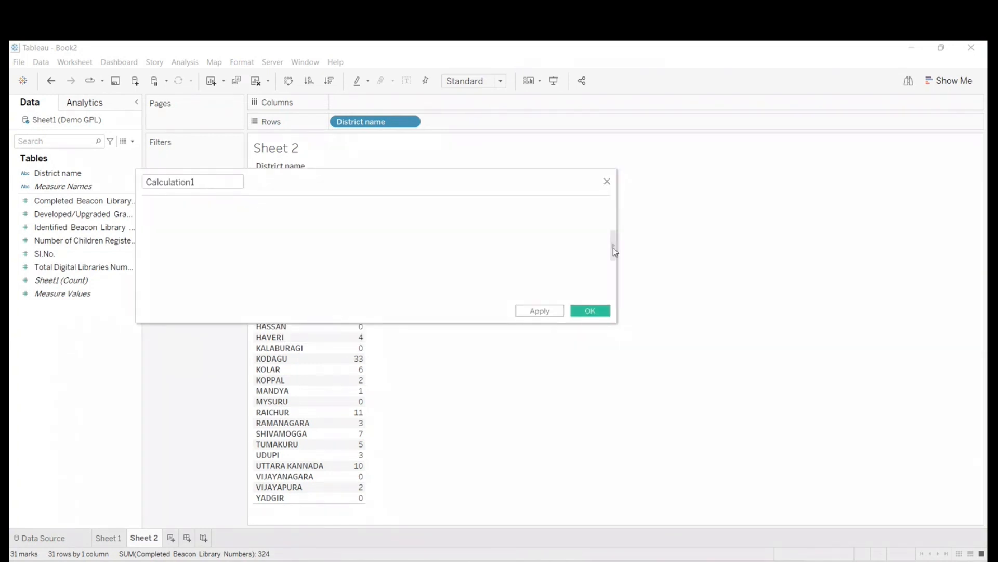
pyautogui.click(613, 248)
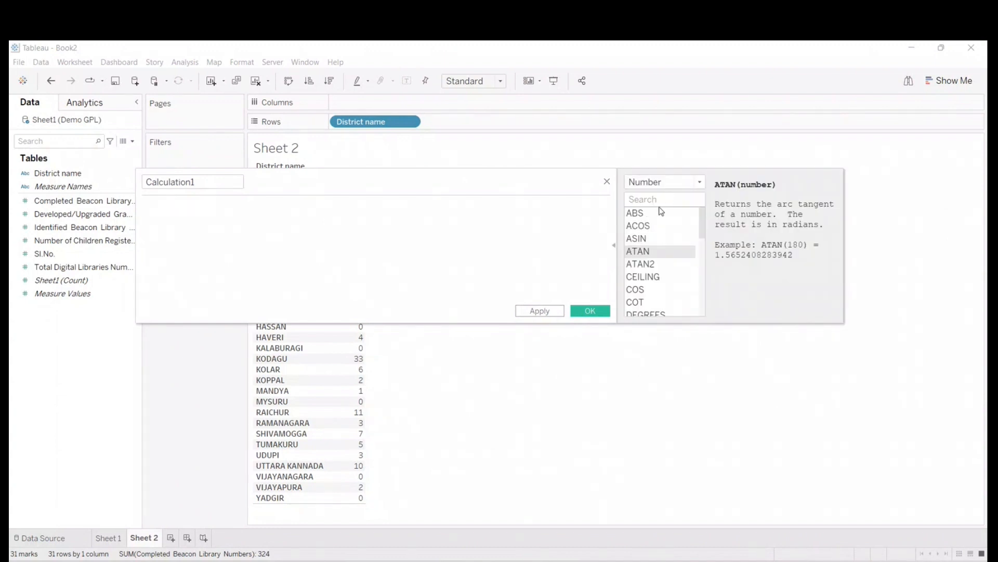
pyautogui.scroll(-3, 648, 260)
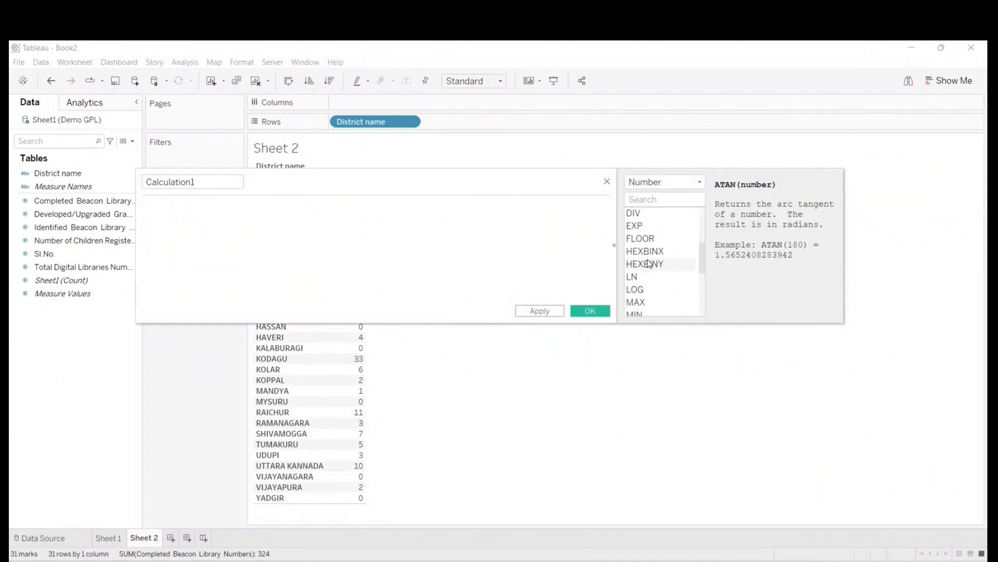
pyautogui.scroll(3, 648, 263)
pyautogui.scroll(-5, 666, 267)
pyautogui.scroll(-2, 666, 268)
pyautogui.scroll(5, 666, 269)
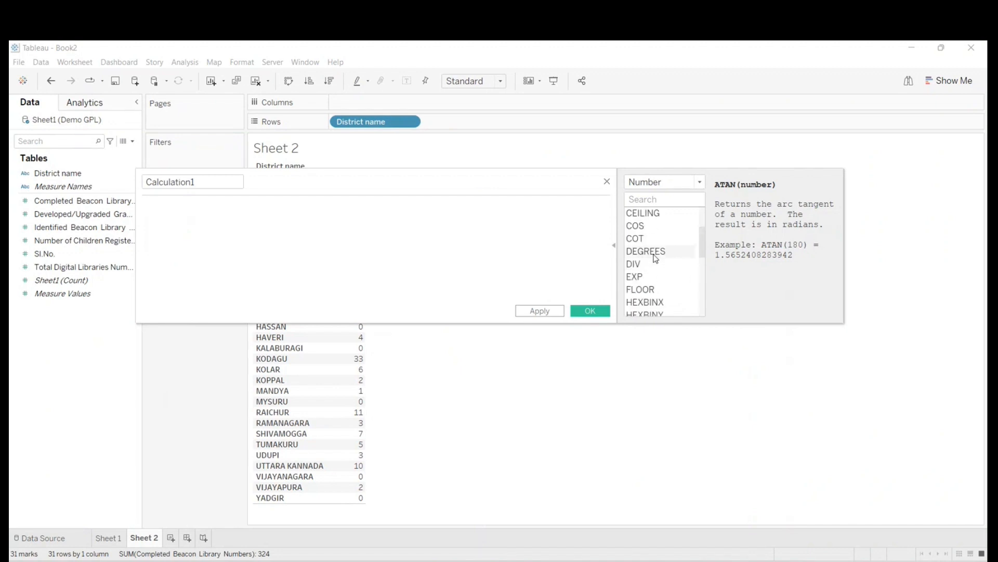
pyautogui.click(654, 254)
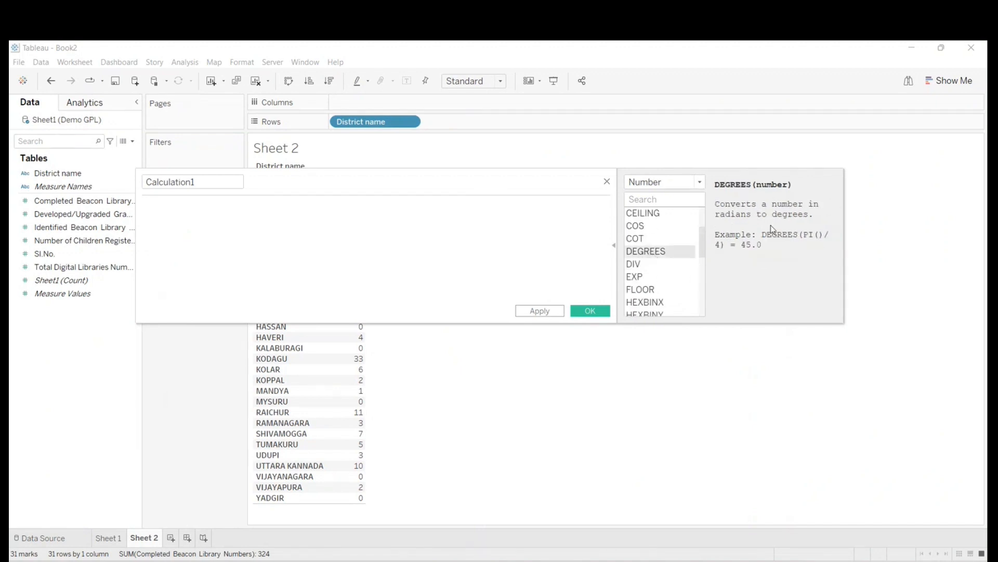
pyautogui.click(662, 288)
pyautogui.scroll(3, 660, 284)
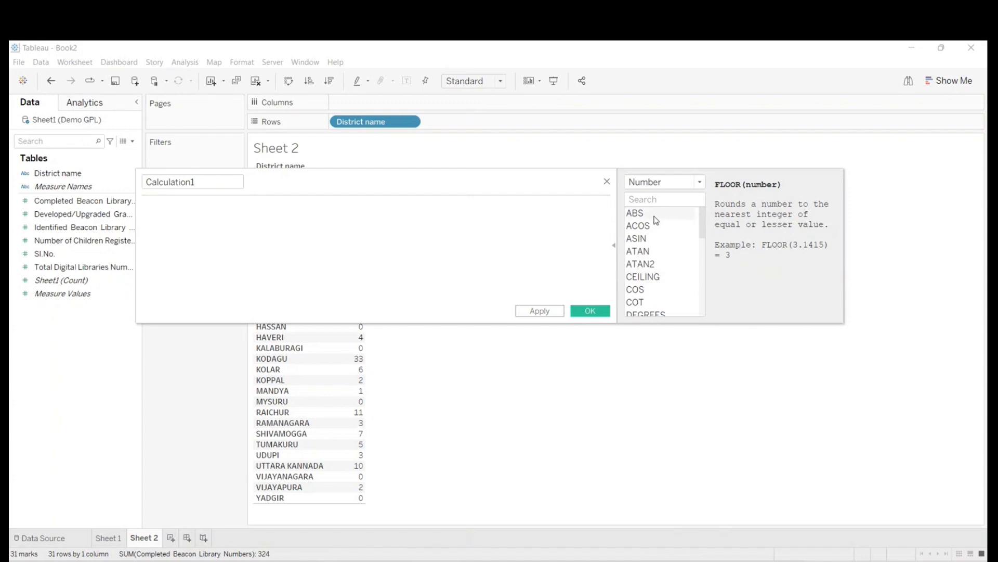
pyautogui.click(654, 215)
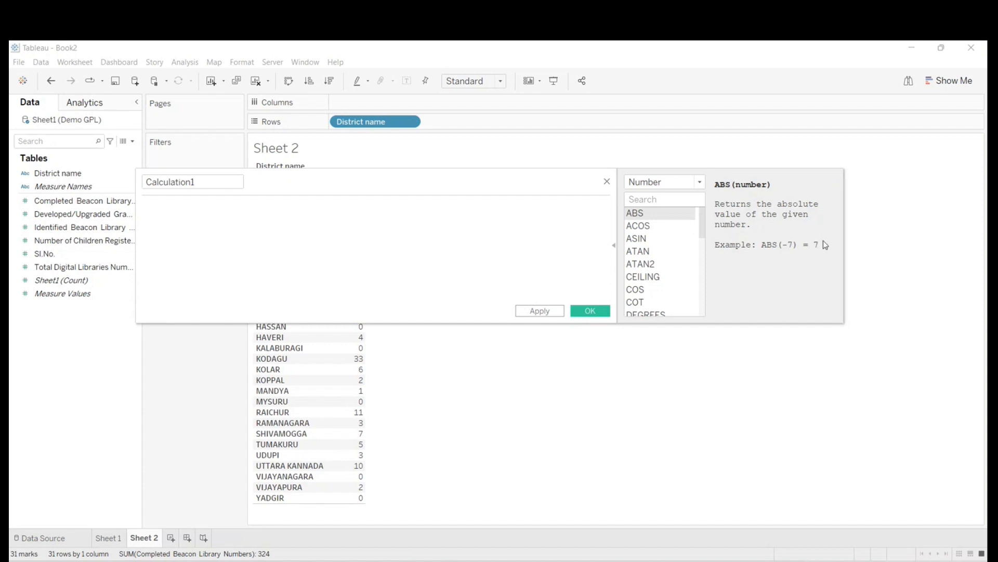
# - Switch the function reference to the String category and look through its functions from ASCII to UPPER
pyautogui.click(671, 182)
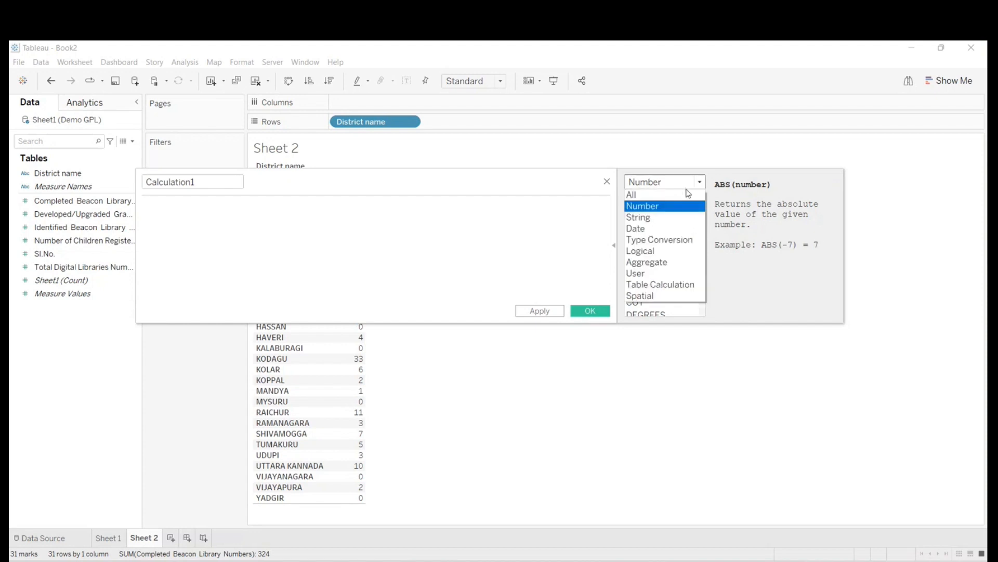
pyautogui.click(674, 221)
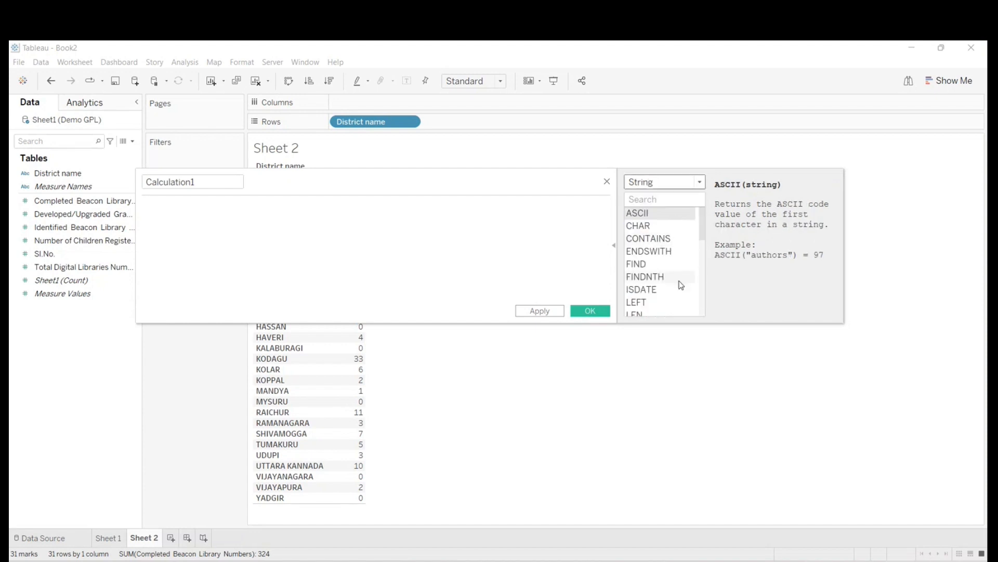
pyautogui.scroll(-5, 681, 284)
pyautogui.scroll(5, 661, 249)
pyautogui.scroll(-6, 659, 243)
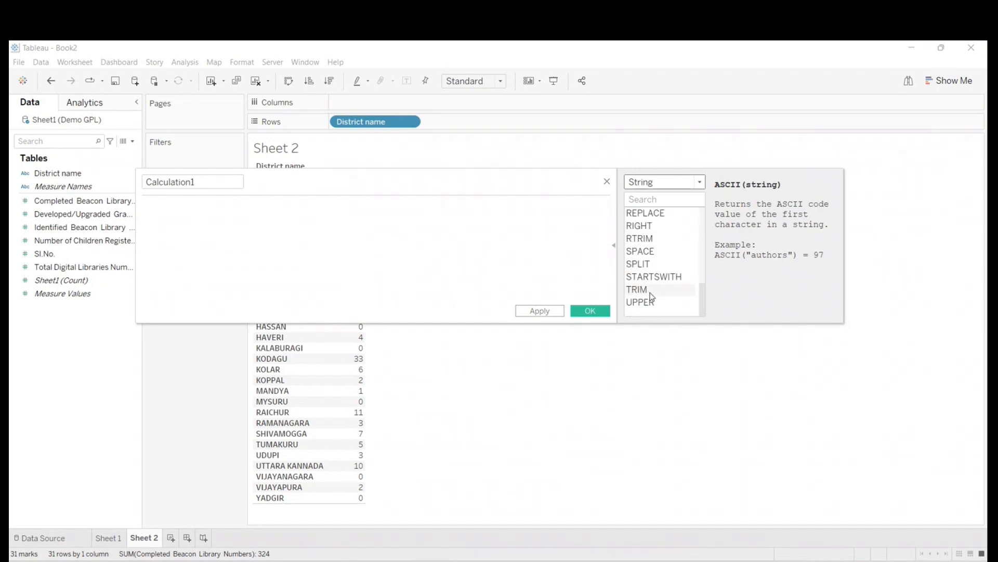
pyautogui.scroll(5, 652, 296)
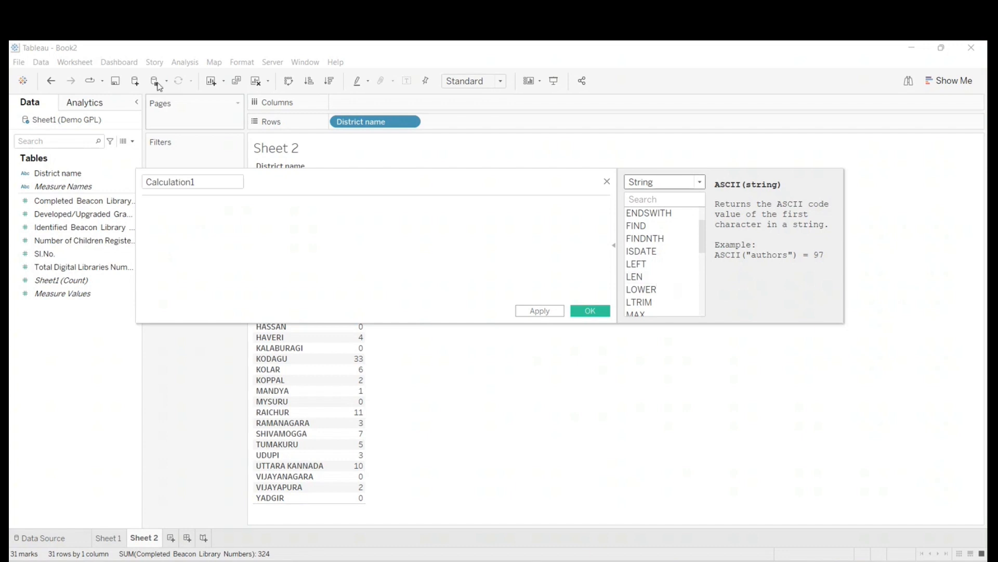
pyautogui.scroll(-5, 677, 239)
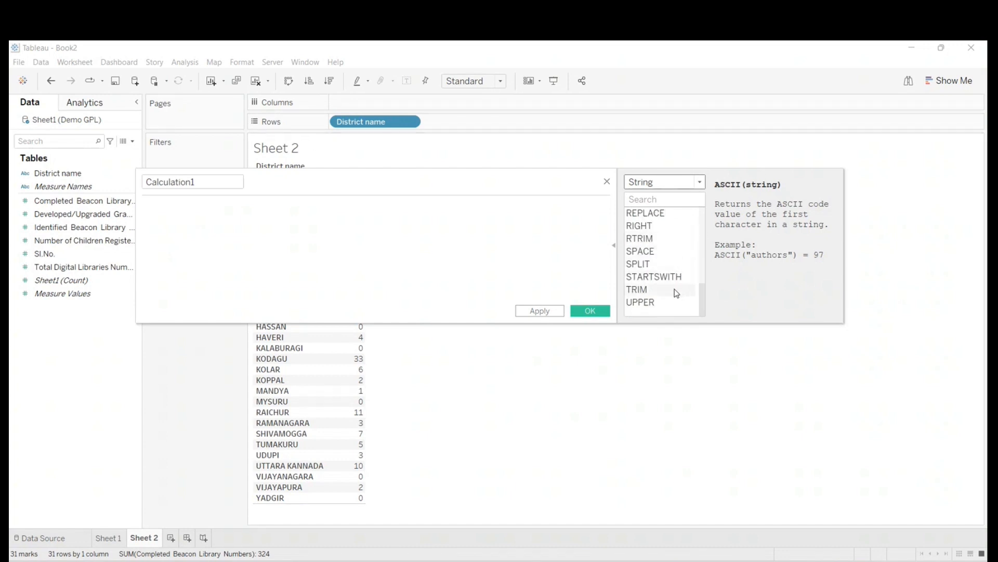
pyautogui.scroll(6, 676, 293)
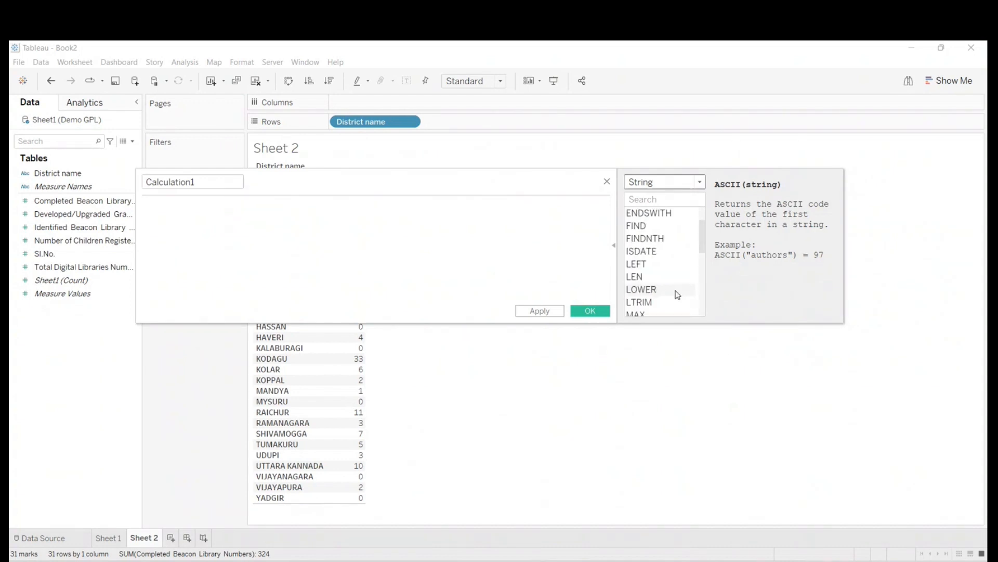
pyautogui.scroll(-5, 679, 296)
pyautogui.scroll(-2, 679, 296)
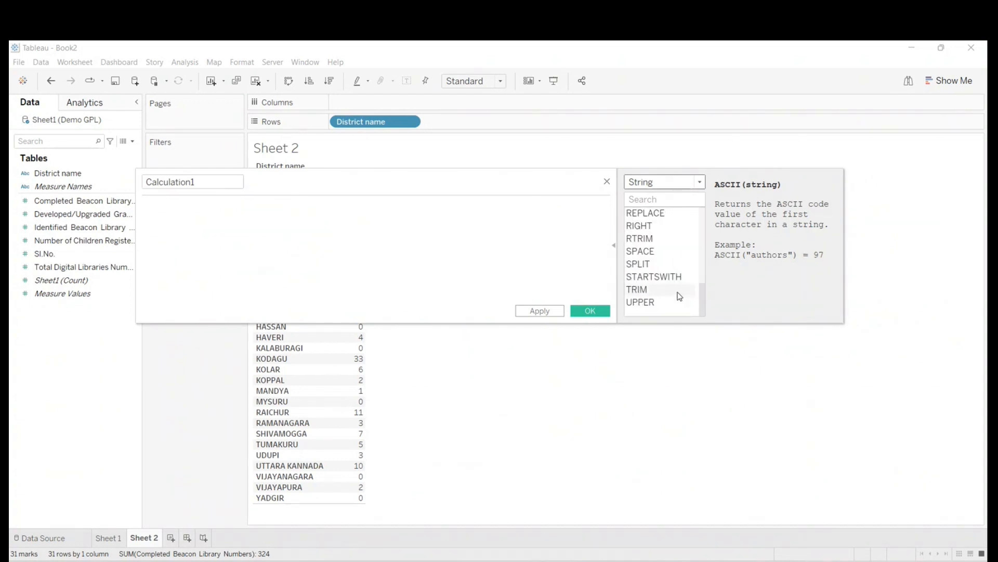
# - Move the calculation editor off the table to view the district names, and look through the String functions again
pyautogui.moveTo(395, 179); pyautogui.dragTo(523, 253)
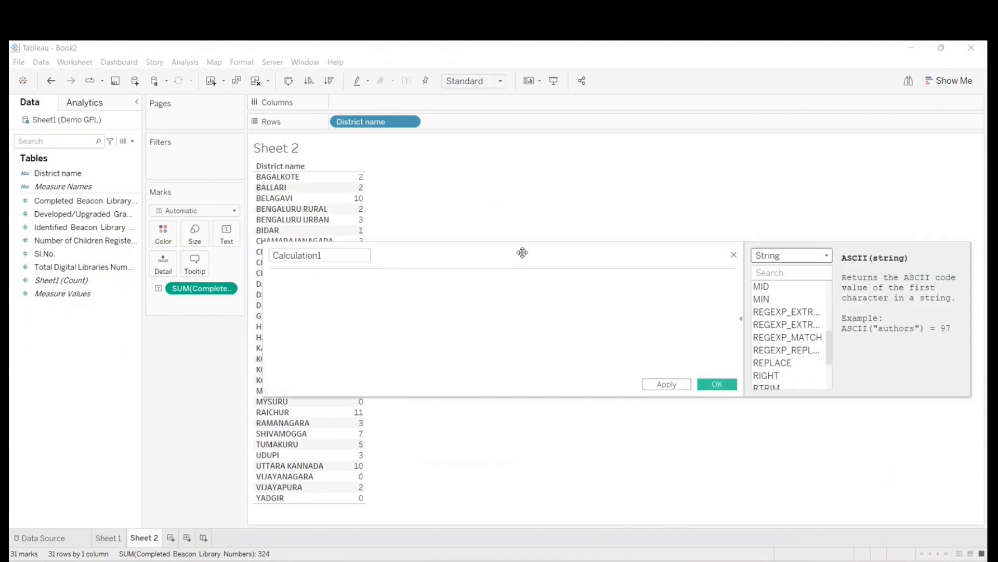
pyautogui.moveTo(412, 263); pyautogui.dragTo(518, 259)
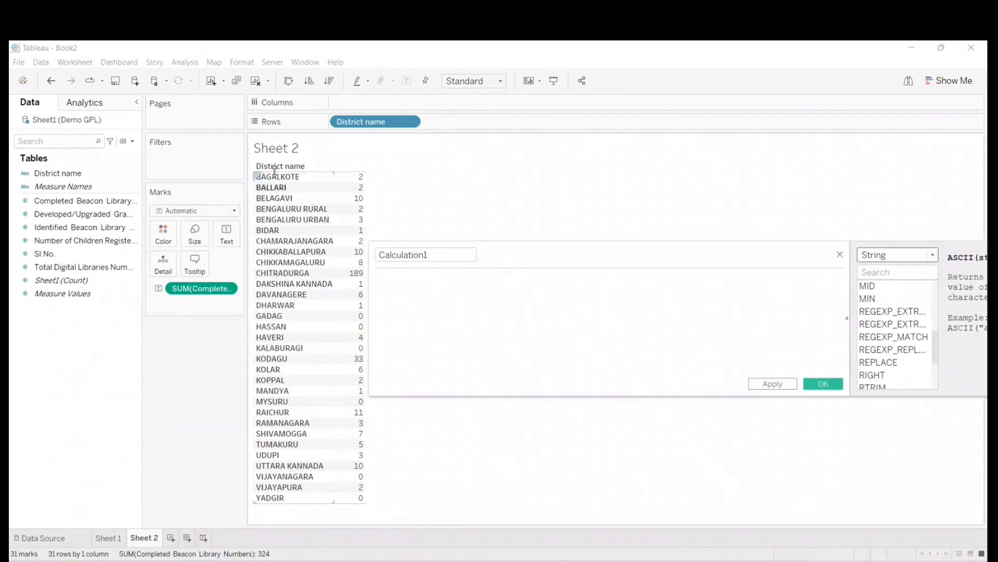
pyautogui.moveTo(622, 254); pyautogui.dragTo(488, 267)
pyautogui.scroll(-3, 770, 339)
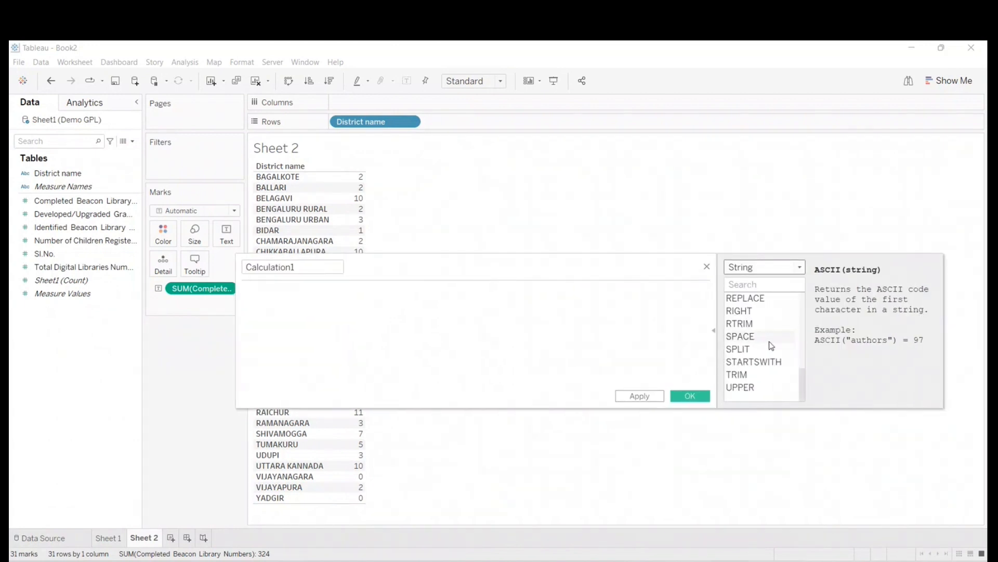
pyautogui.scroll(5, 774, 343)
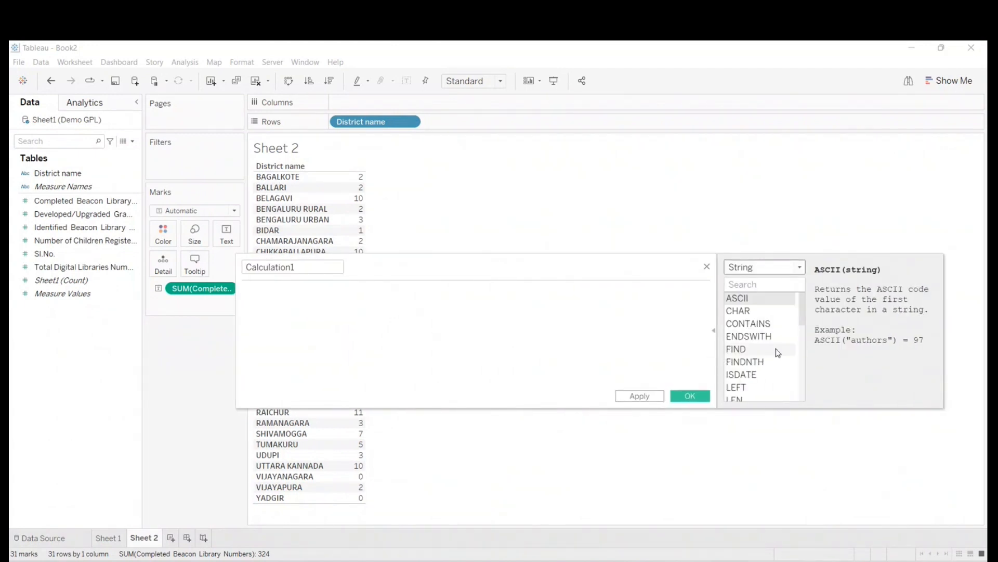
# - Enter the formula lower([District name]) using the District name field as the argument, and highlight that argument
pyautogui.click(290, 300)
pyautogui.write('lower')
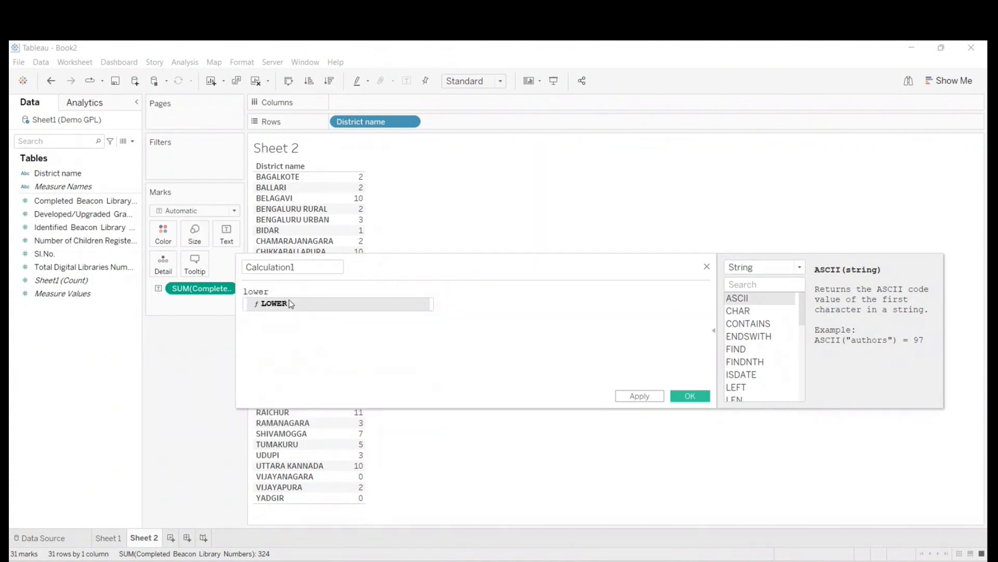
pyautogui.write('(')
pyautogui.moveTo(48, 179); pyautogui.dragTo(294, 307)
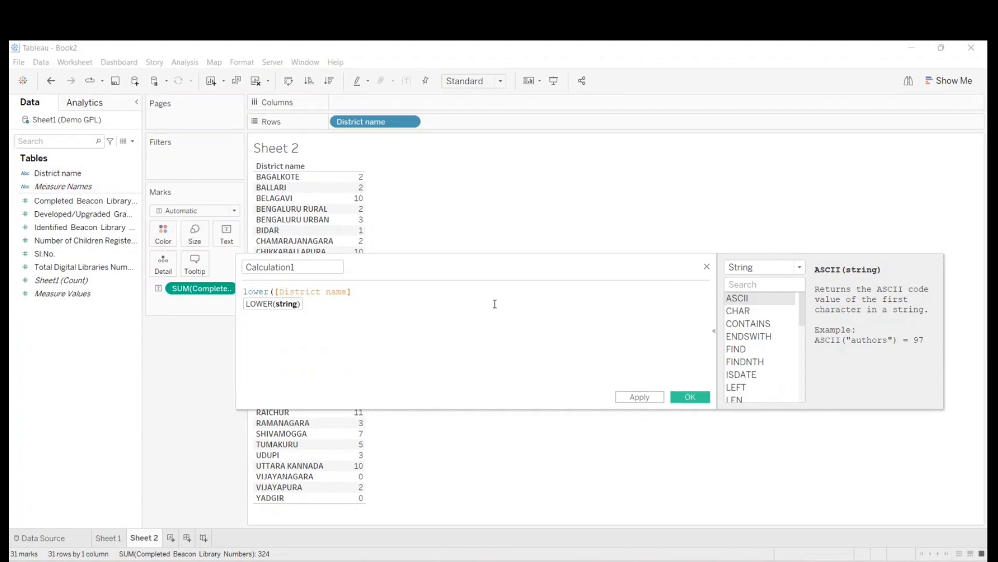
pyautogui.write(')')
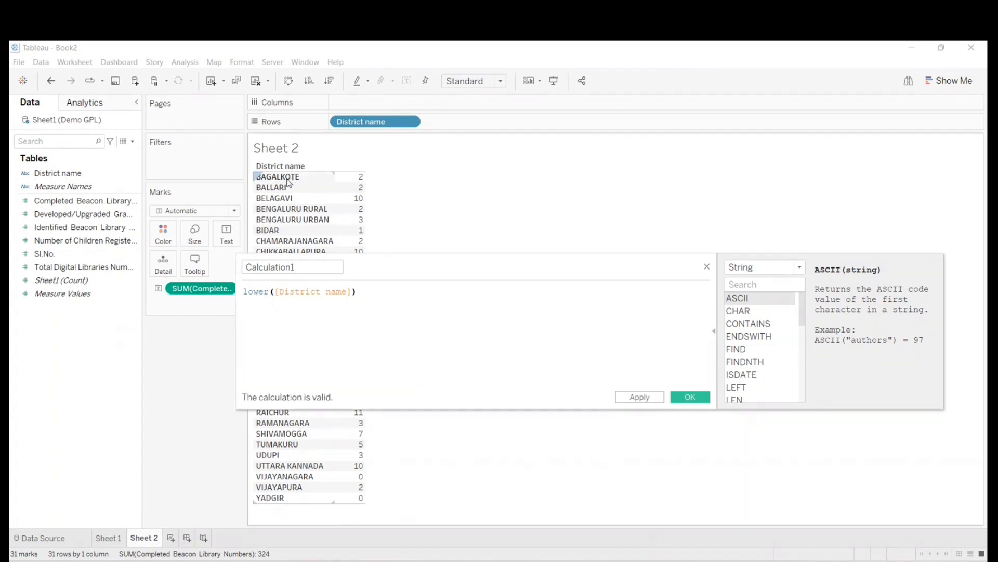
pyautogui.click(275, 291)
pyautogui.moveTo(276, 291); pyautogui.dragTo(345, 291)
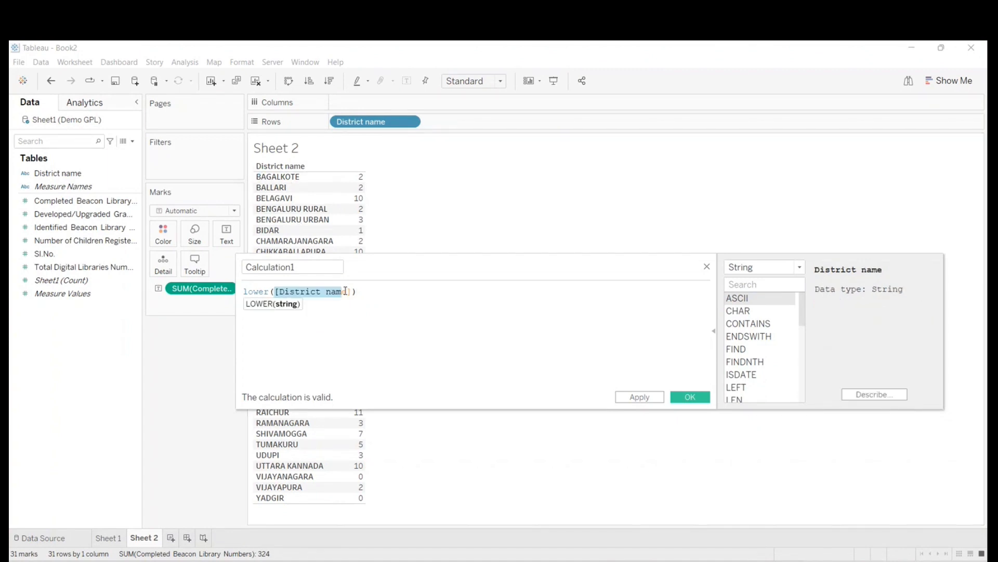
# - Name the calculated field Lower Case Dist, collapse the function reference, and save the calculation
pyautogui.moveTo(345, 291); pyautogui.dragTo(151, 261)
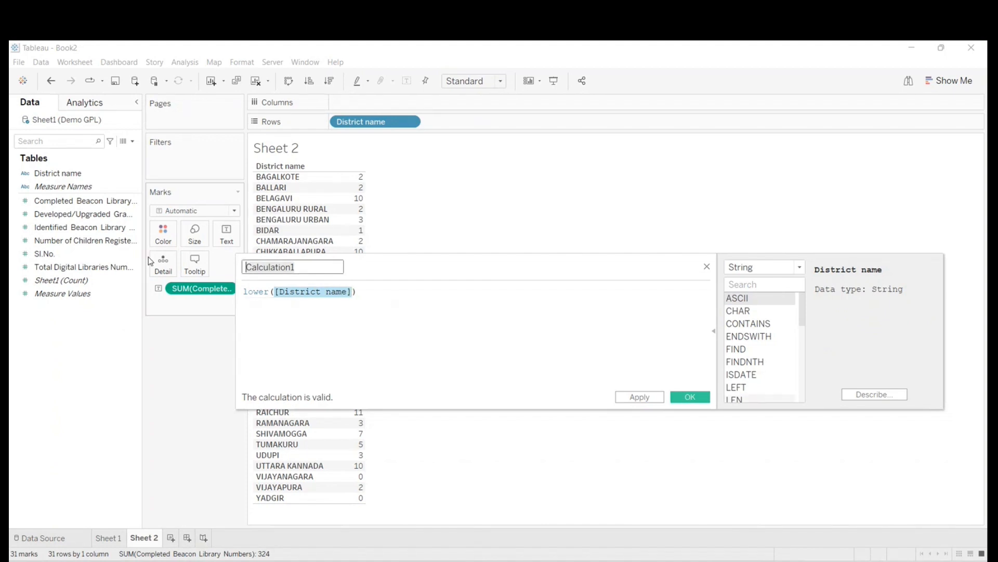
pyautogui.write('Lower C')
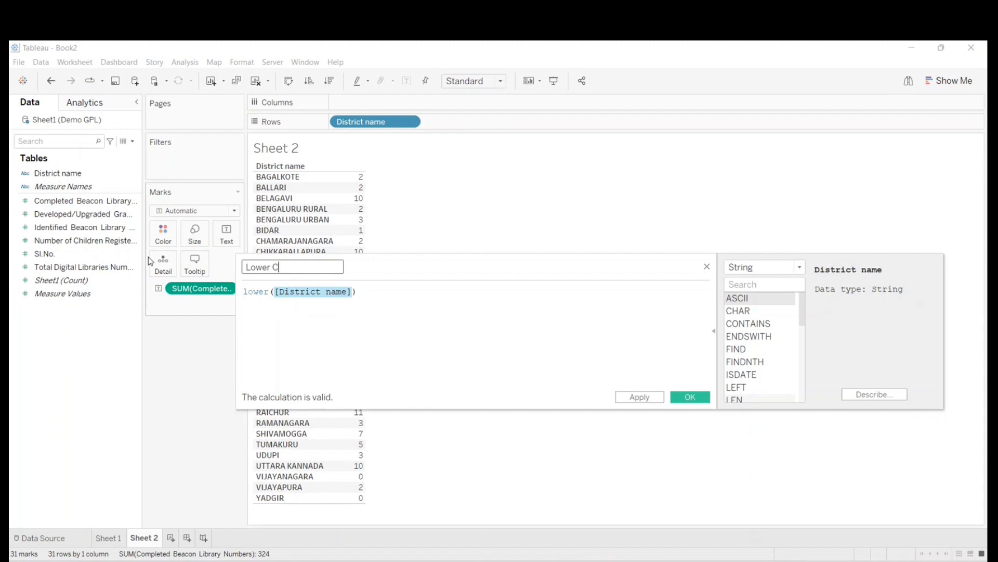
pyautogui.write('ase Dist')
pyautogui.click(714, 330)
pyautogui.click(688, 397)
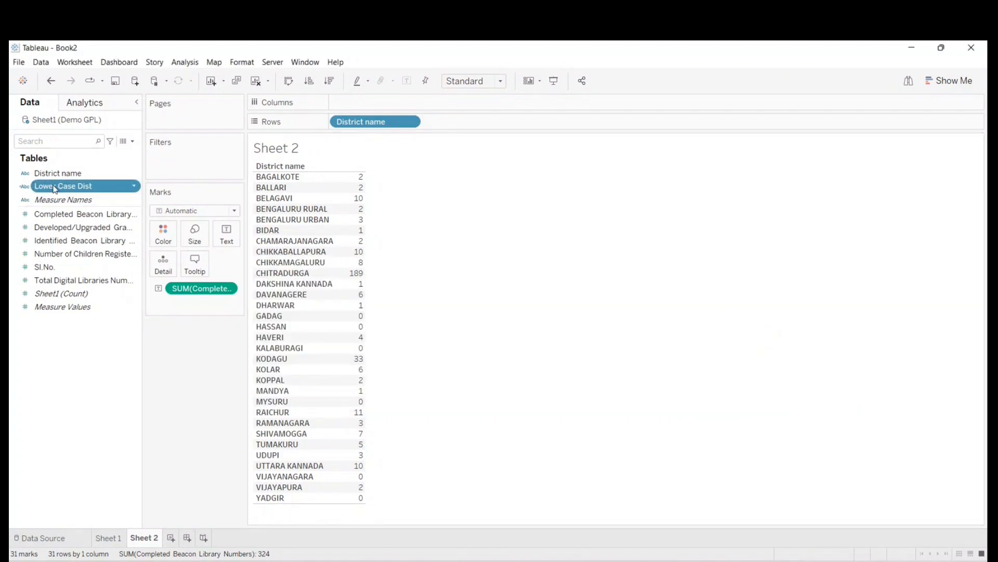
# - Replace District name with the Lower Case Dist field in the rows of the Sheet 2 table
pyautogui.moveTo(55, 189); pyautogui.dragTo(264, 208)
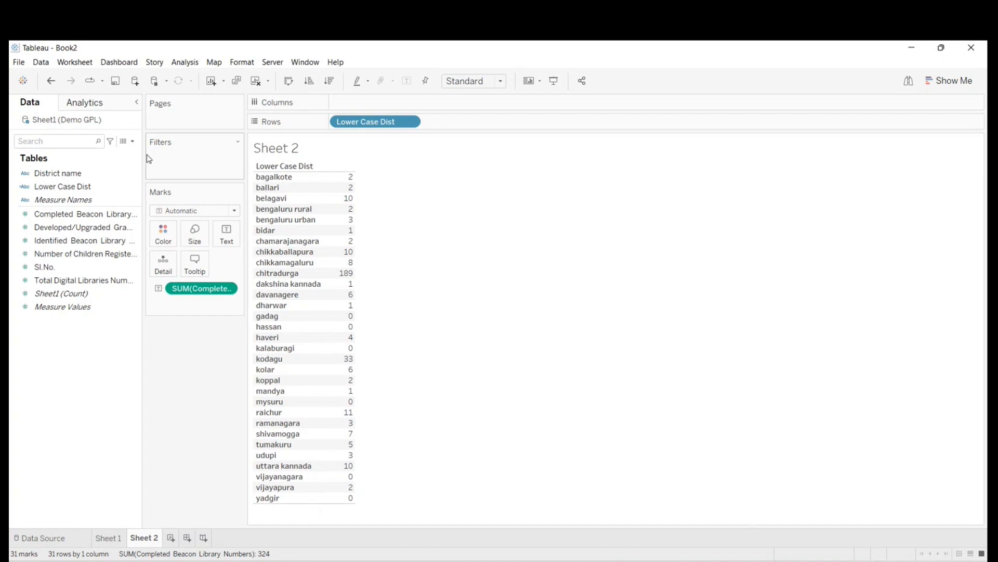
pyautogui.click(134, 142)
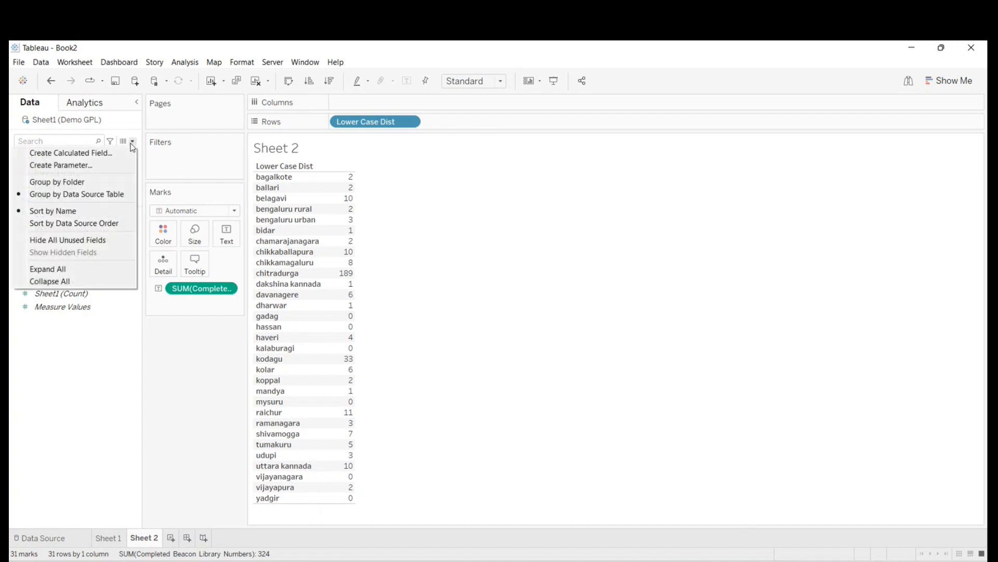
pyautogui.click(133, 145)
# - Reopen the Lower Case Dist calculation for editing, expand the function reference, and search the String functions for lower
pyautogui.rightClick(67, 189)
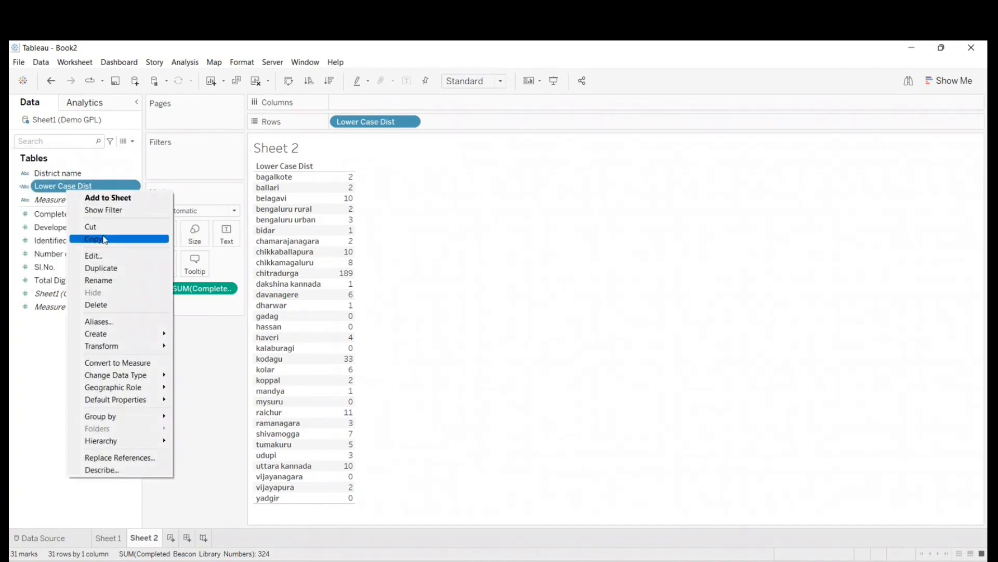
pyautogui.click(108, 256)
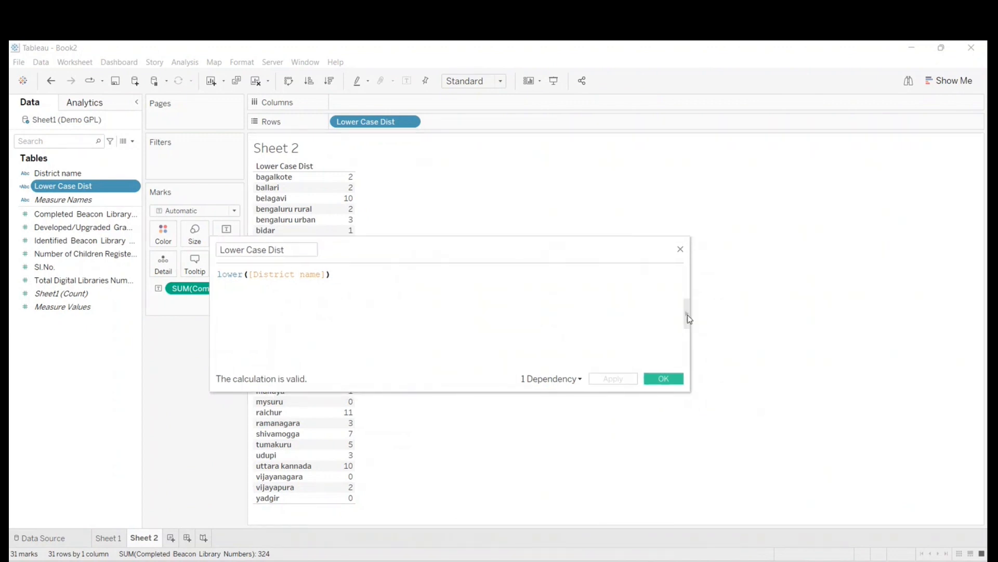
pyautogui.click(687, 314)
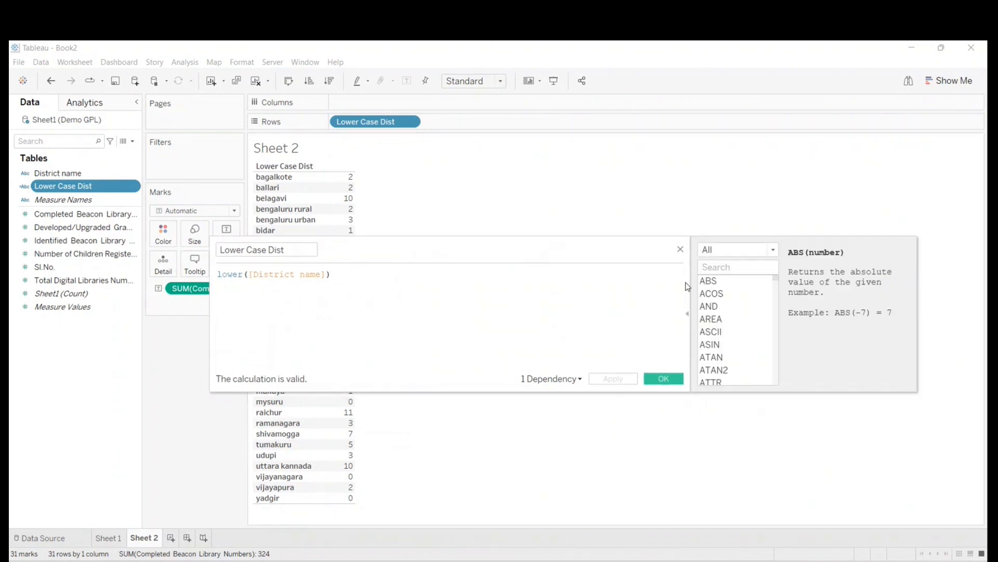
pyautogui.click(724, 251)
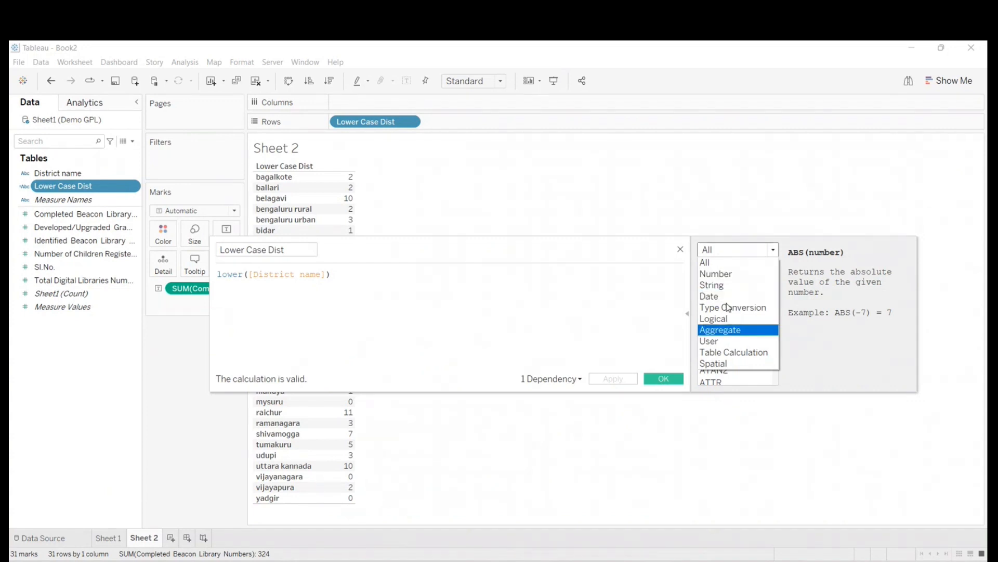
pyautogui.click(720, 273)
pyautogui.click(714, 250)
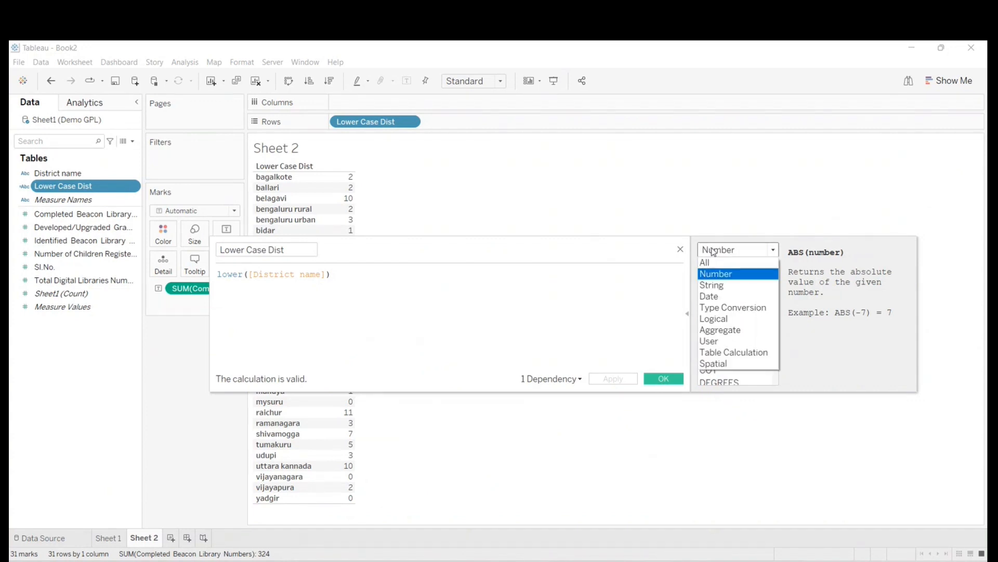
pyautogui.click(718, 285)
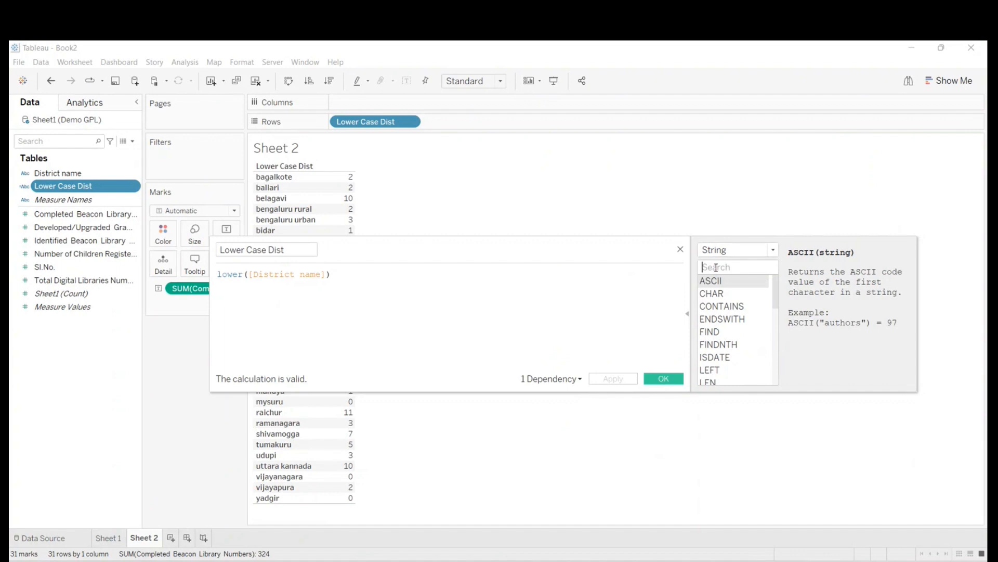
pyautogui.click(716, 267)
pyautogui.write('lower')
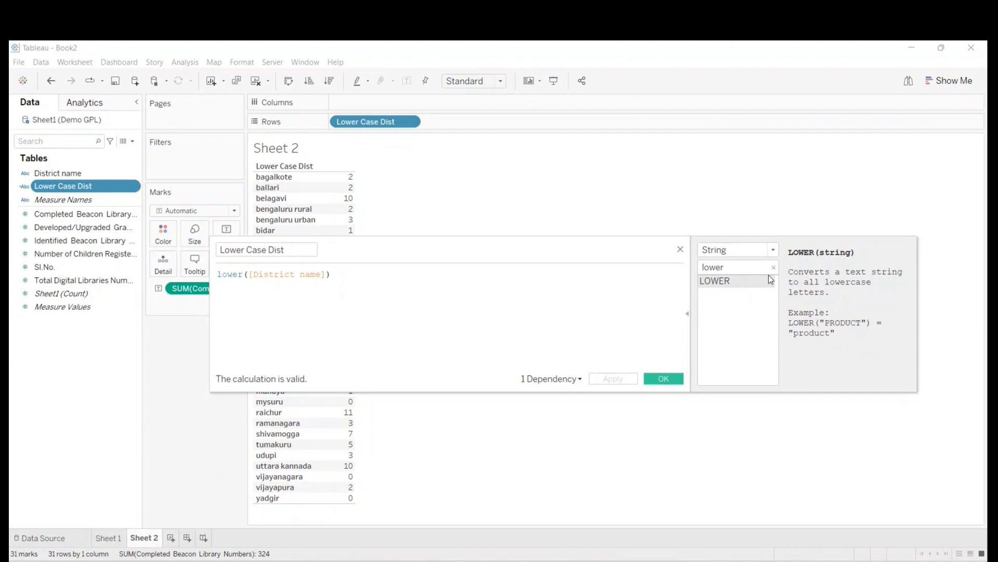
# - Switch the function reference to the Number category and examine the descriptions of MAX, MIN and POWER
pyautogui.click(774, 251)
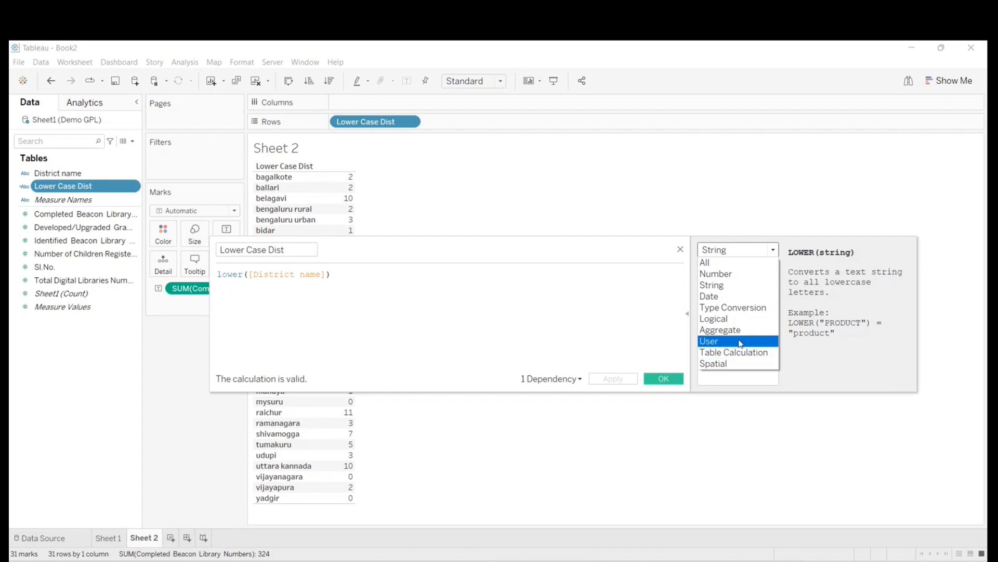
pyautogui.click(733, 278)
pyautogui.scroll(-4, 726, 338)
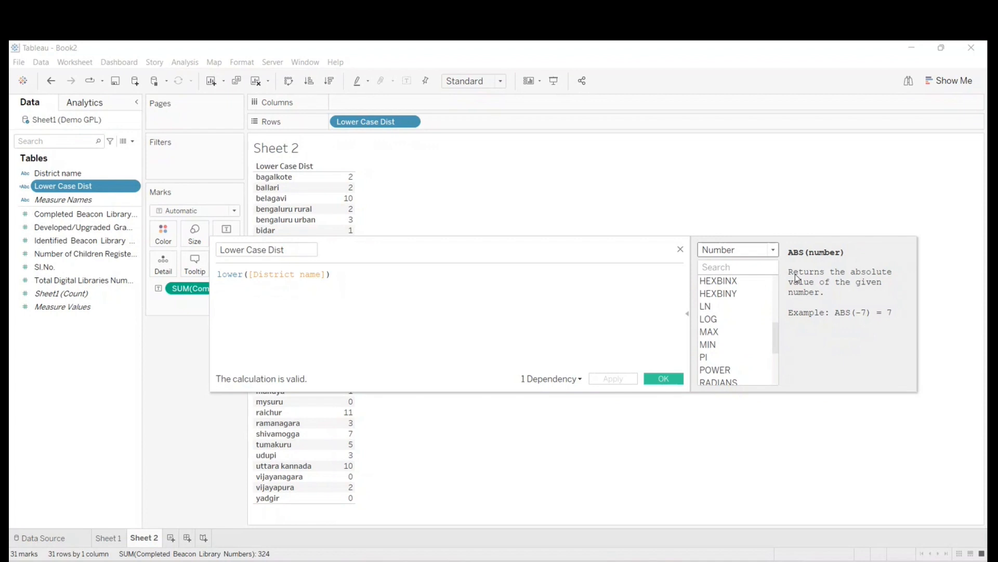
pyautogui.click(715, 332)
pyautogui.click(731, 345)
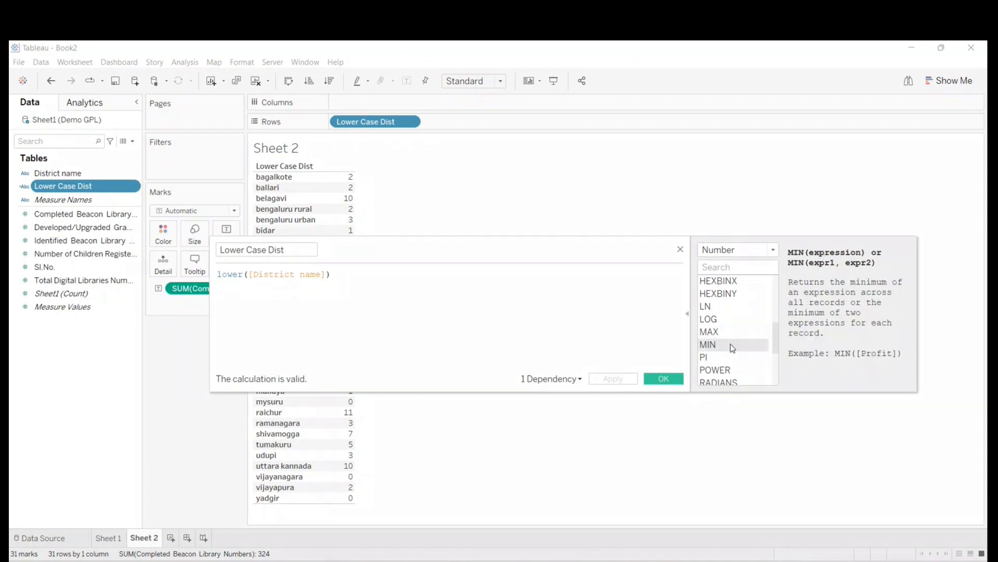
pyautogui.scroll(-2, 730, 344)
pyautogui.click(718, 296)
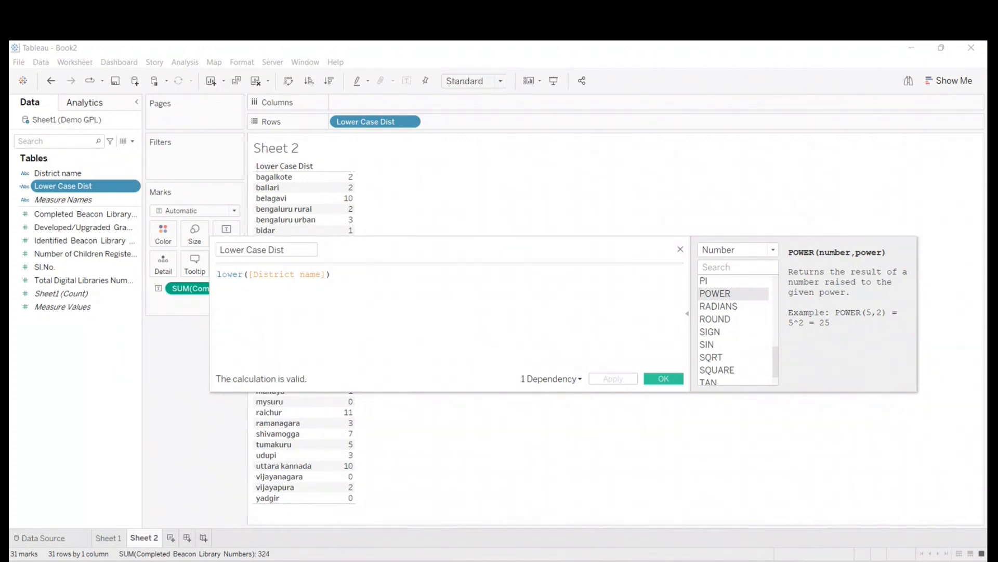
# - Review the list of function categories and look through the Number functions from ABS to ZN
pyautogui.click(737, 250)
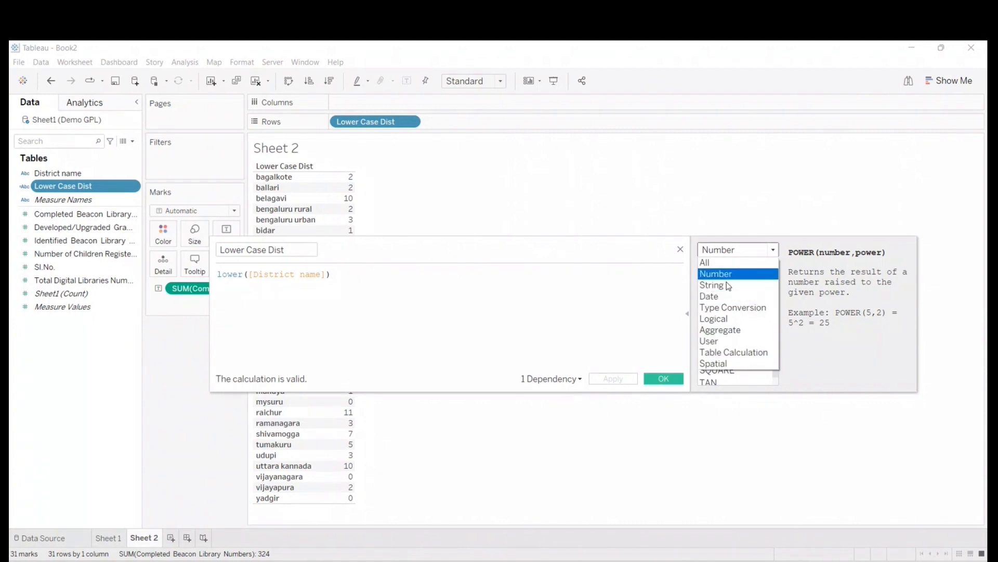
pyautogui.click(730, 274)
pyautogui.click(749, 250)
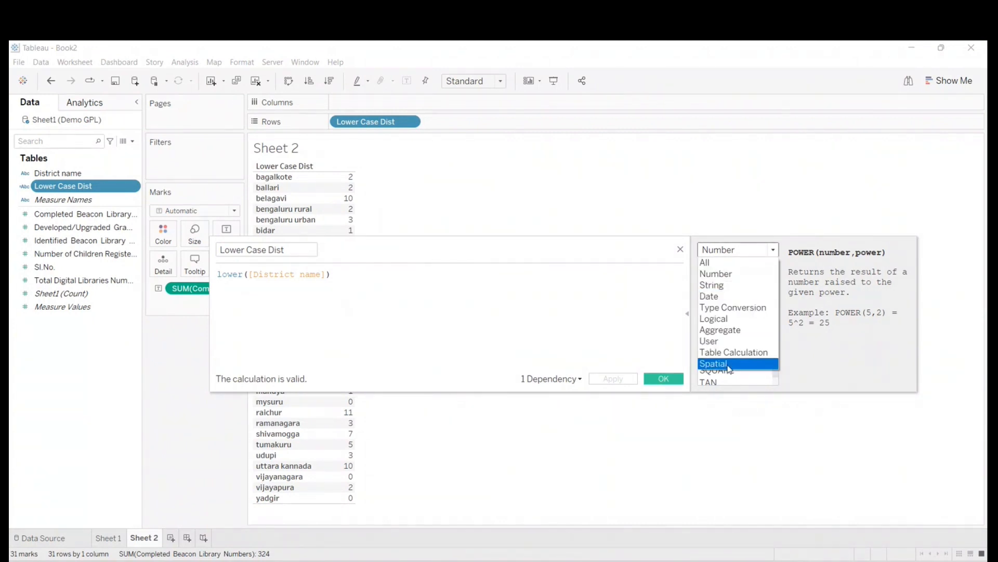
pyautogui.click(663, 307)
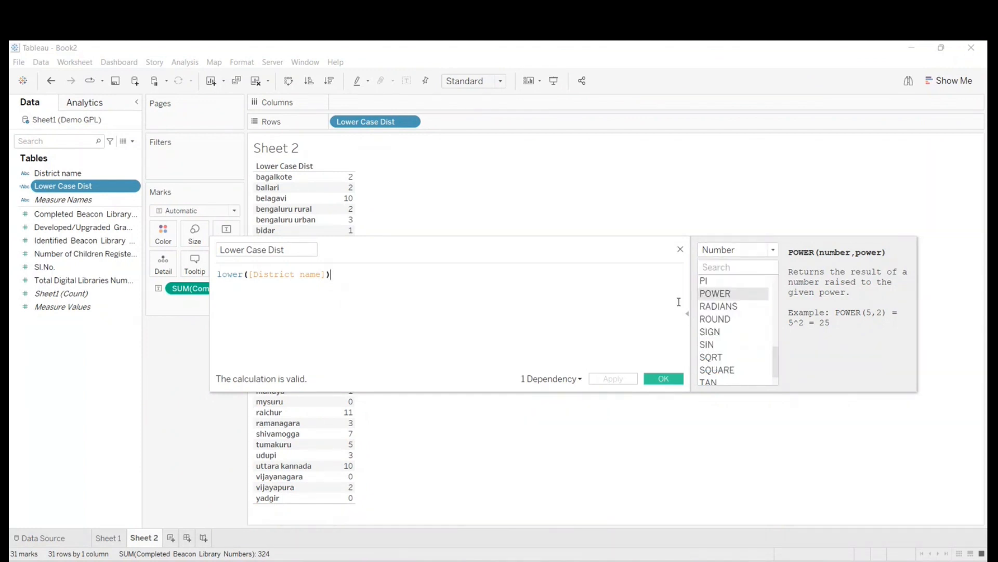
pyautogui.scroll(-1, 723, 319)
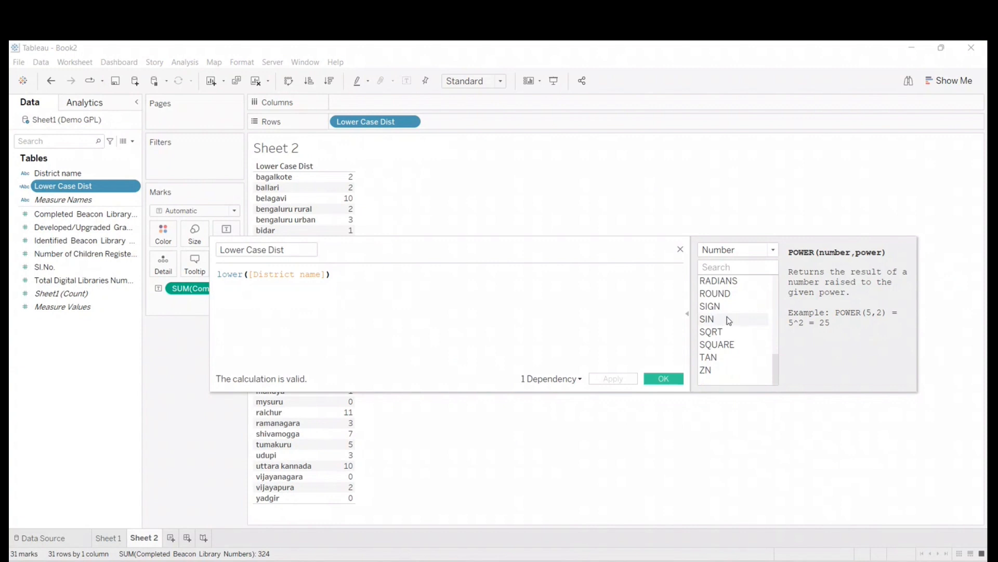
pyautogui.scroll(3, 728, 319)
pyautogui.scroll(-2, 730, 320)
pyautogui.scroll(5, 754, 338)
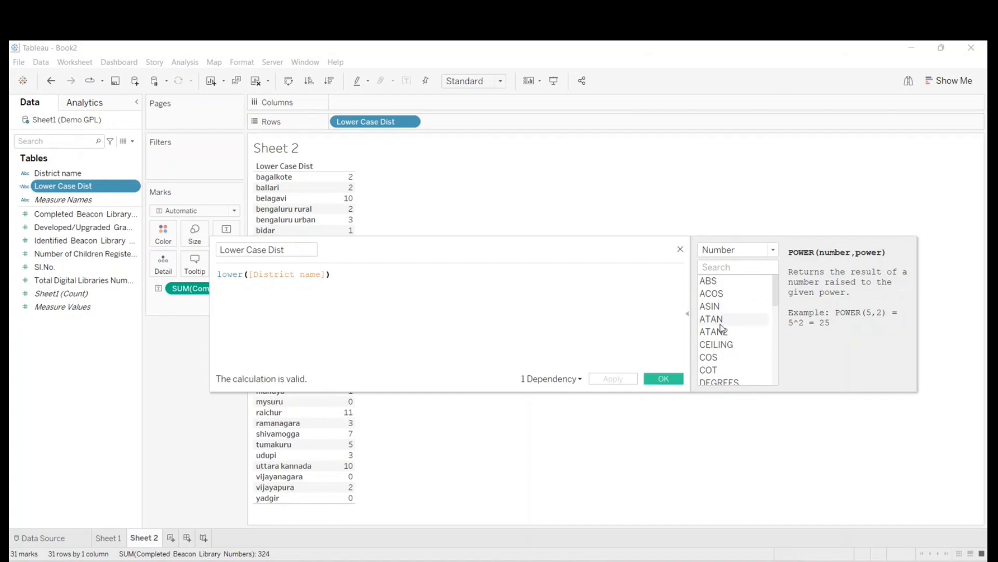
pyautogui.scroll(-6, 728, 327)
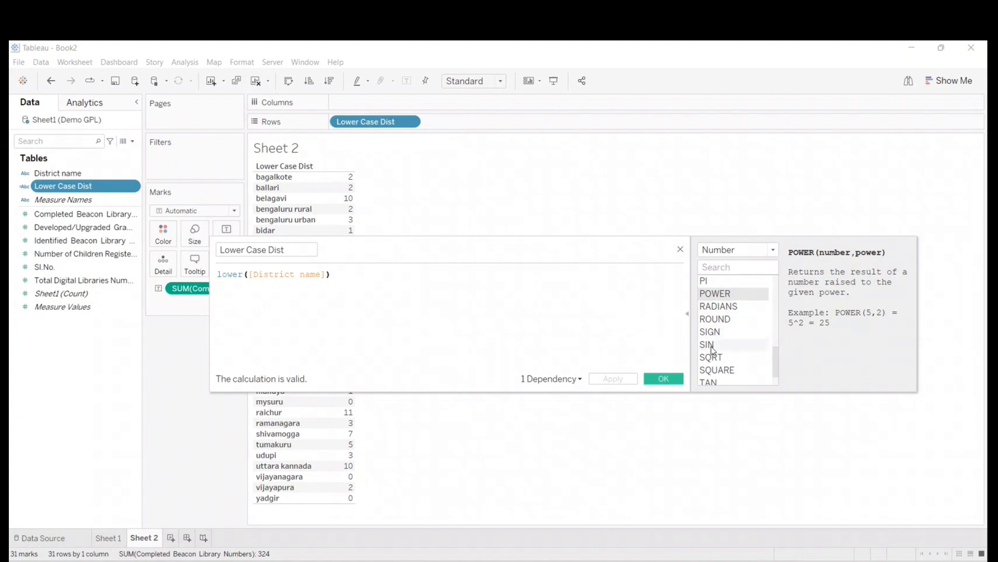
# - Move the calculation editor lower to uncover the table and replace the formula with power(2,3)
pyautogui.moveTo(488, 248); pyautogui.dragTo(566, 314)
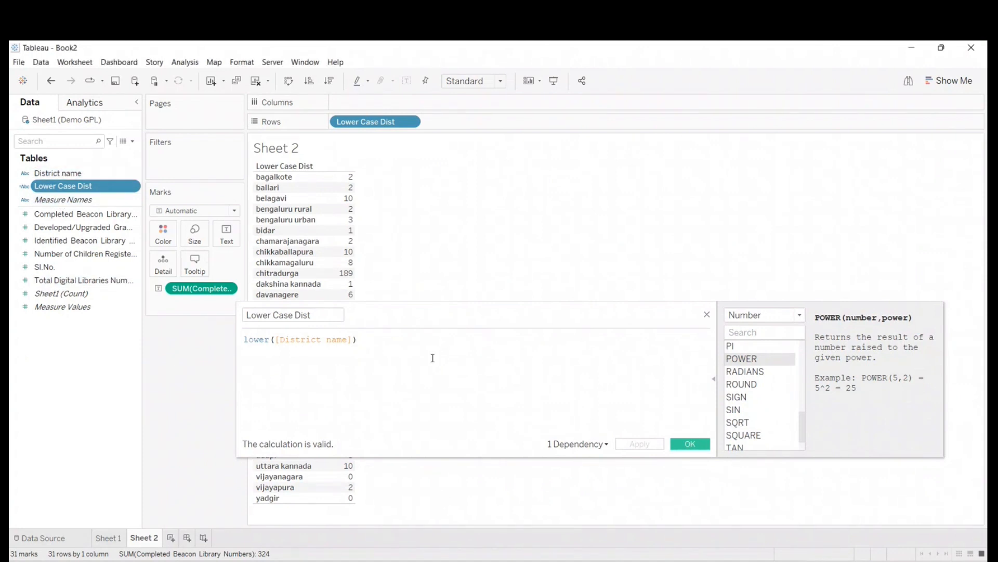
pyautogui.moveTo(375, 339); pyautogui.dragTo(207, 328)
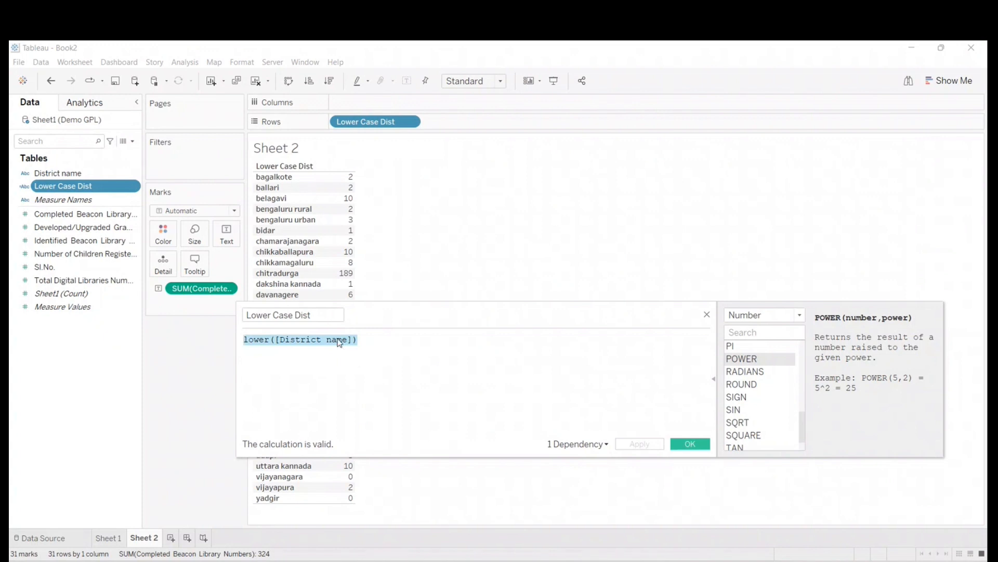
pyautogui.write('power')
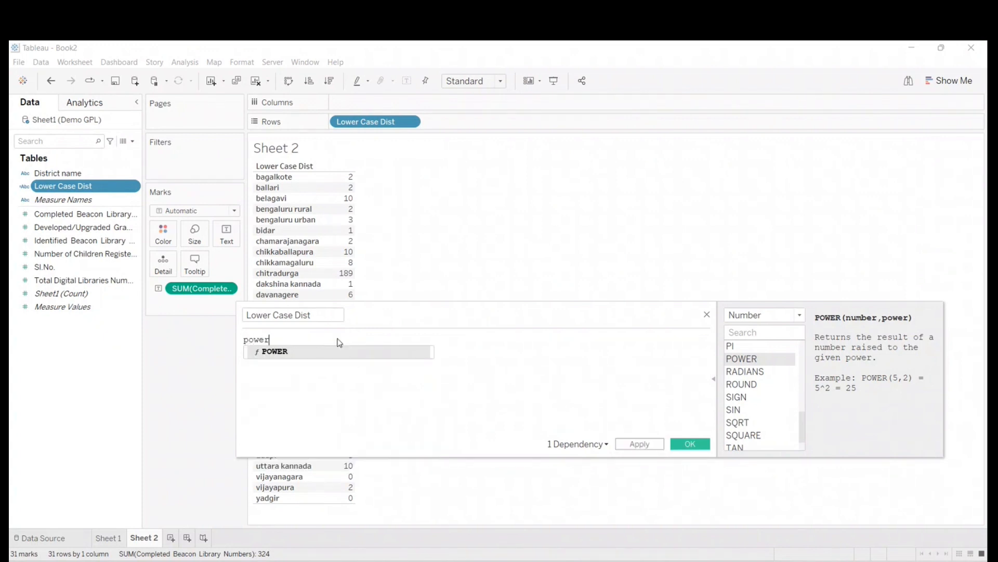
pyautogui.write('(')
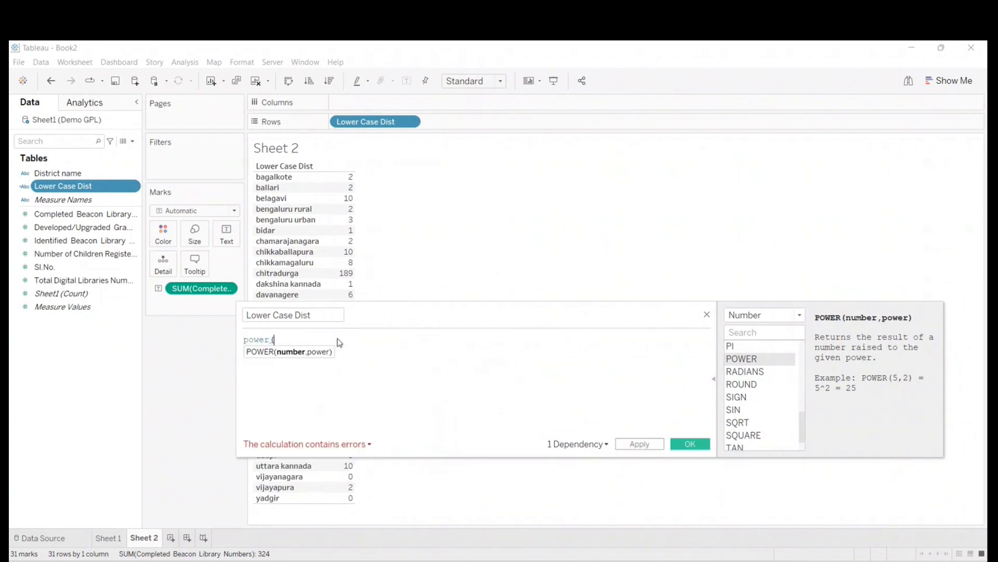
pyautogui.write('2,3')
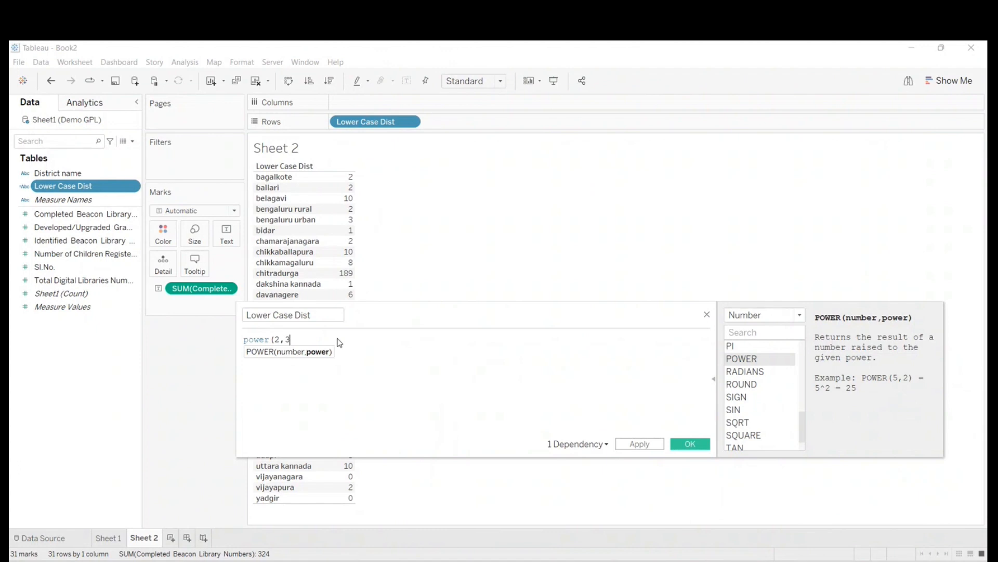
pyautogui.write(')')
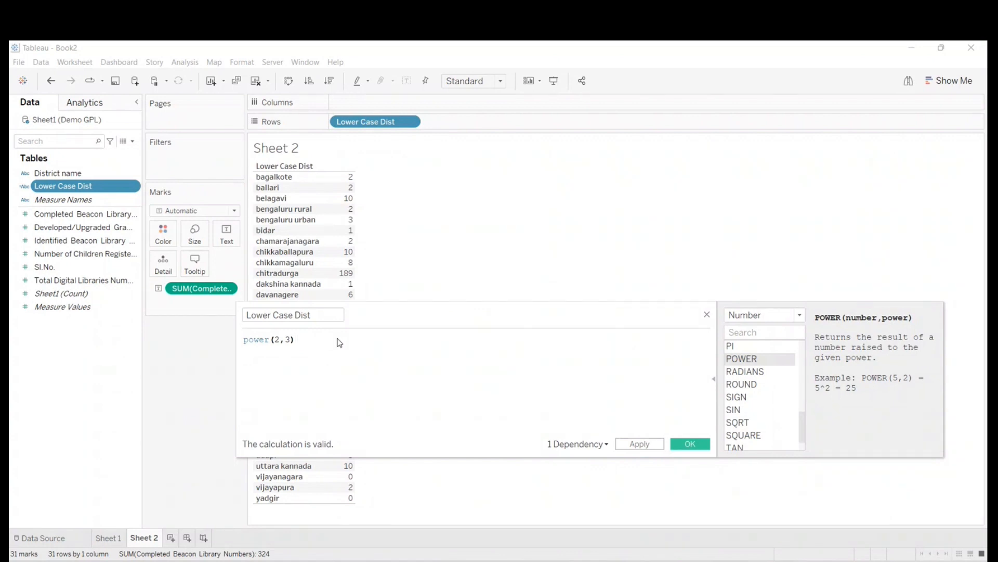
pyautogui.press('Return')
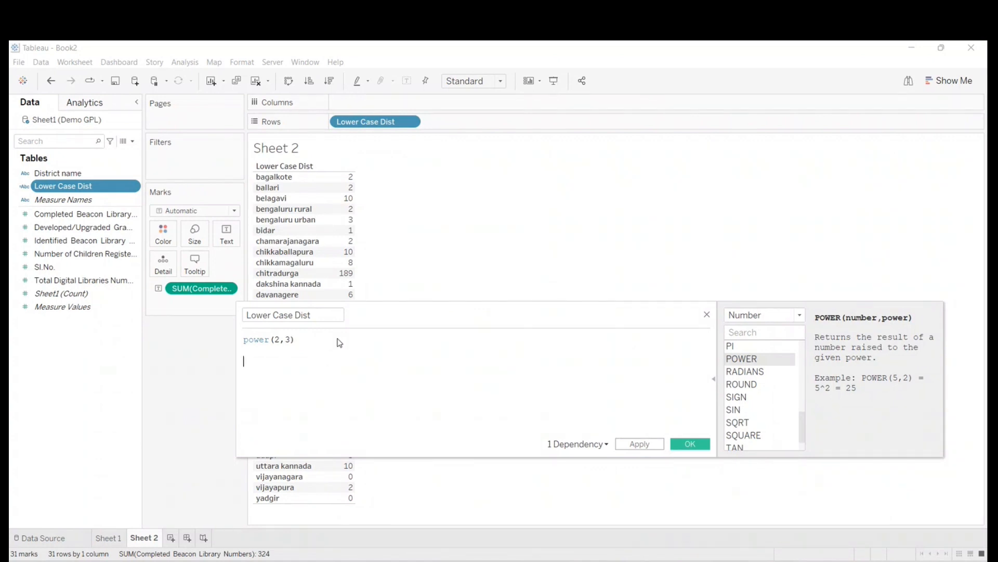
pyautogui.write('2')
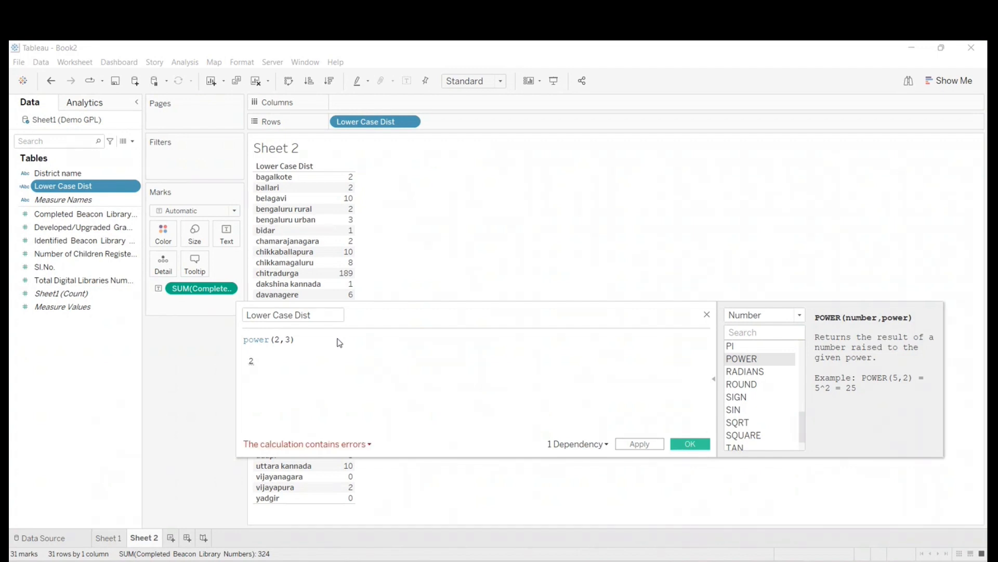
pyautogui.write('x2x')
pyautogui.press('BackSpace')
pyautogui.press('BackSpace')
pyautogui.press('BackSpace')
pyautogui.press('BackSpace')
pyautogui.press('BackSpace')
pyautogui.press('BackSpace')
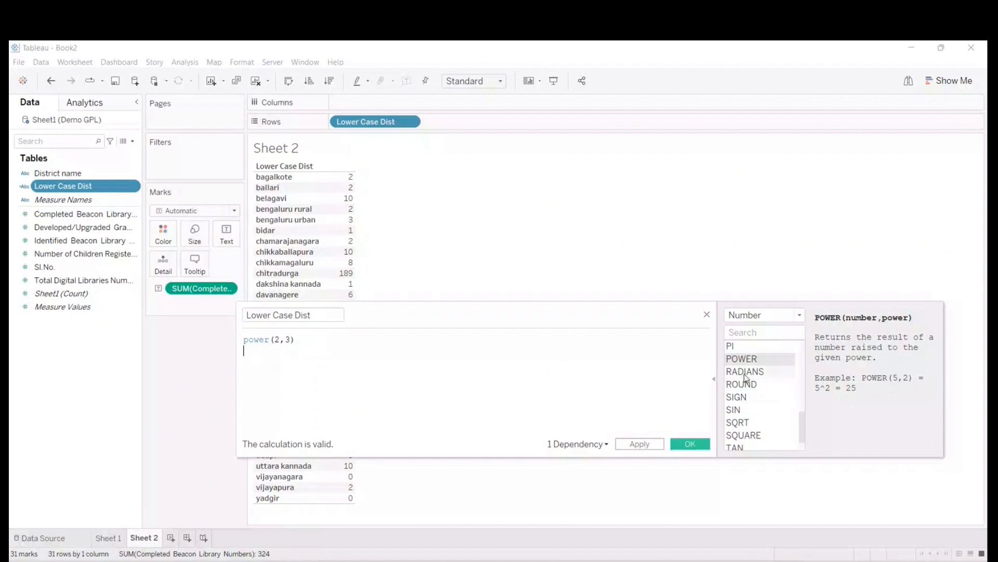
# - Collapse the function reference and highlight the number argument 2 in the power(2,3) formula
pyautogui.click(714, 384)
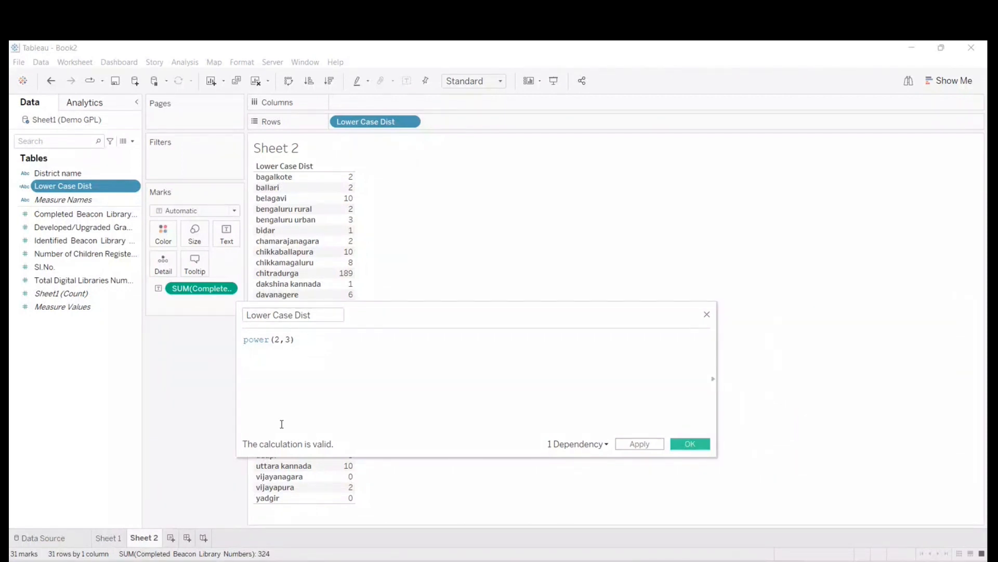
pyautogui.click(280, 341)
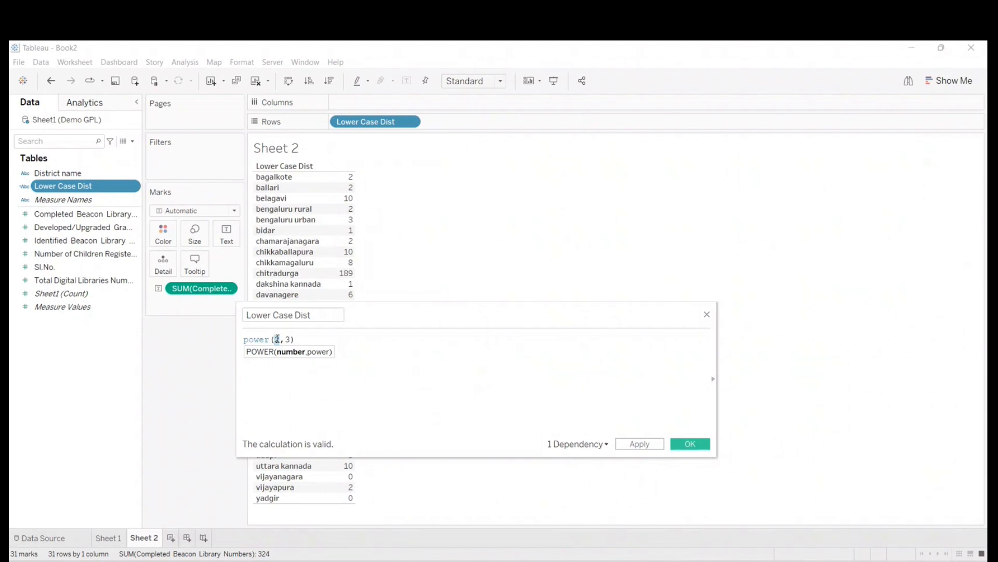
pyautogui.click(375, 358)
# - Open Paint and sketch a 2 with a 3 above it as the exponent, circling the 2 with the Pencil
pyautogui.click(364, 560)
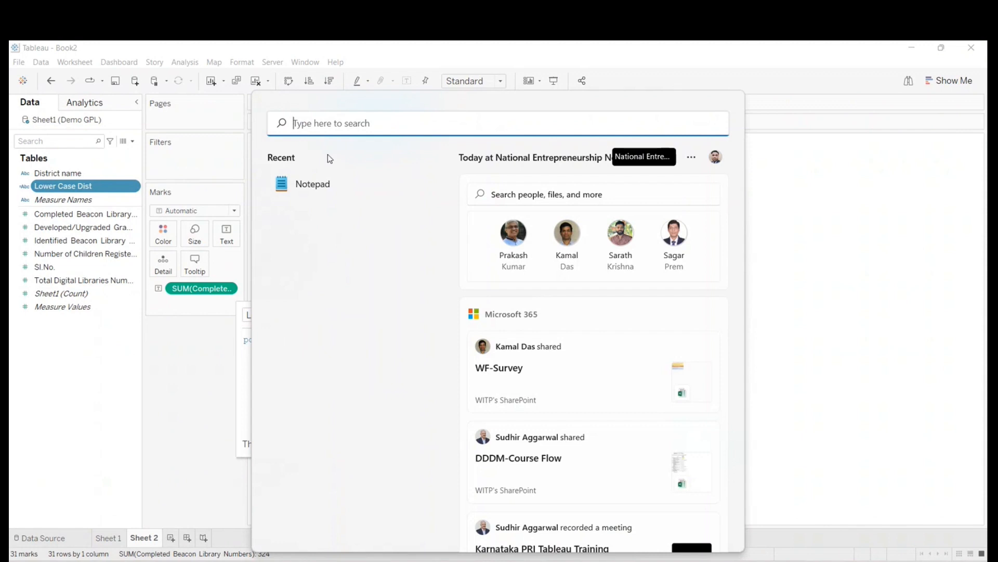
pyautogui.write('paint')
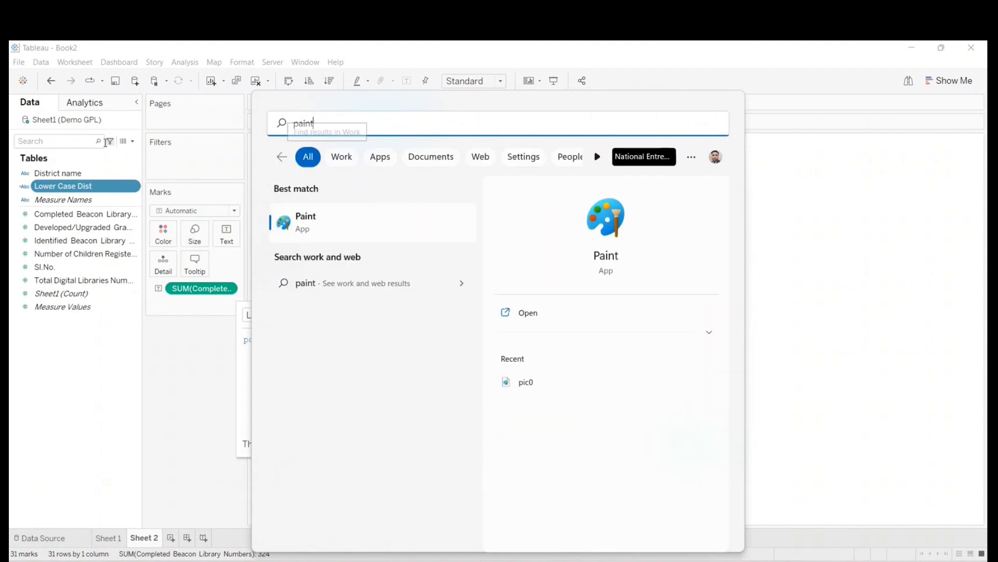
pyautogui.click(306, 229)
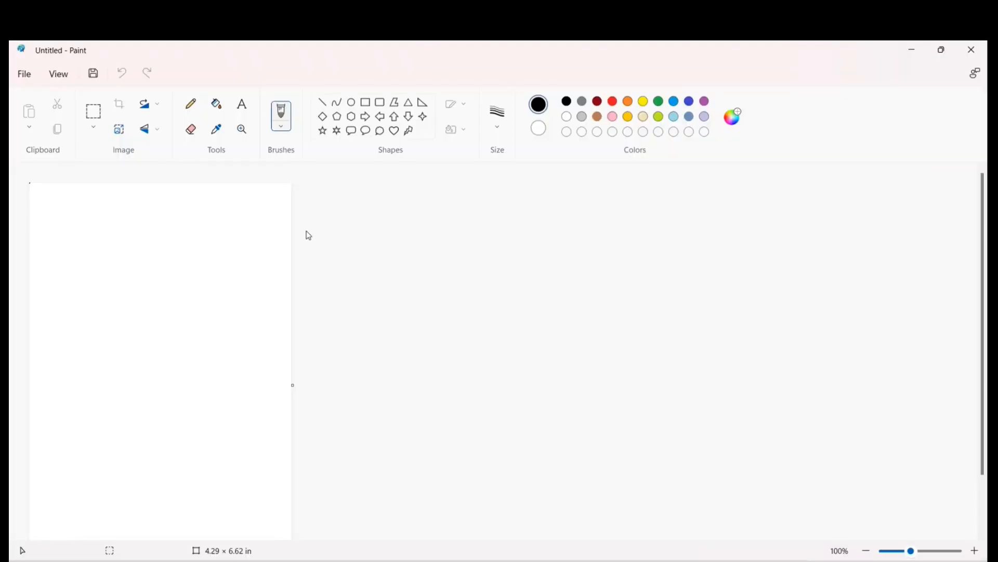
pyautogui.moveTo(95, 281)
pyautogui.mouseDown()
pyautogui.moveTo(83, 249)
pyautogui.moveTo(85, 334)
pyautogui.moveTo(126, 331)
pyautogui.mouseUp()
pyautogui.moveTo(96, 208)
pyautogui.mouseDown()
pyautogui.moveTo(104, 194)
pyautogui.moveTo(135, 228)
pyautogui.moveTo(110, 234)
pyautogui.mouseUp()
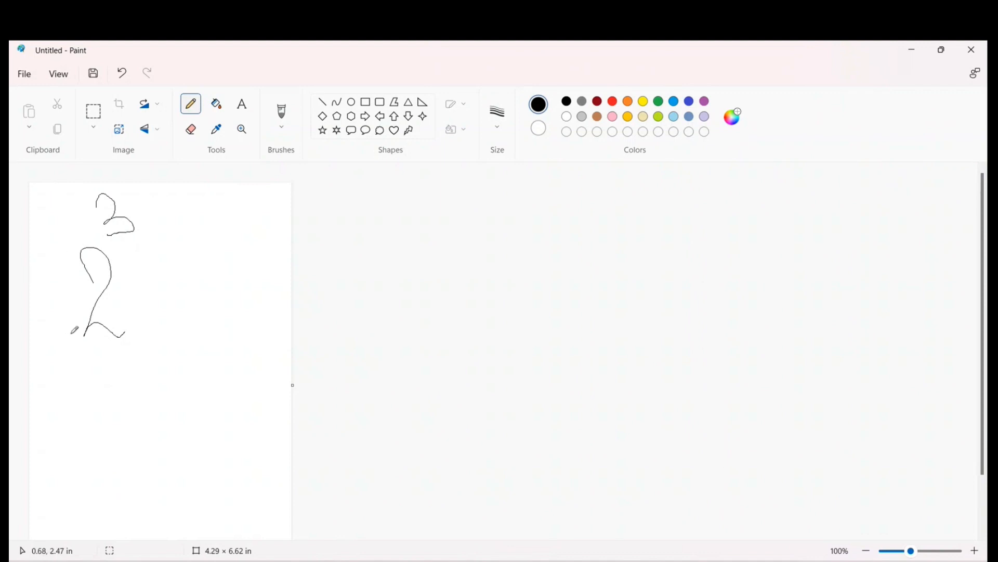
pyautogui.moveTo(67, 339)
pyautogui.mouseDown()
pyautogui.moveTo(150, 251)
pyautogui.moveTo(57, 287)
pyautogui.moveTo(67, 343)
pyautogui.mouseUp()
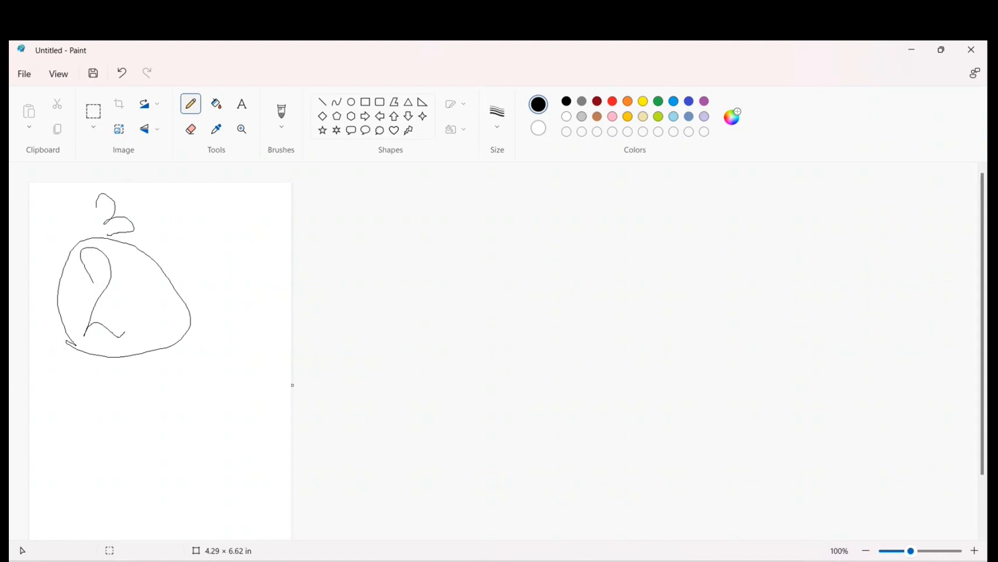
# - Switch back to Tableau, rename the Lower Case Dist calculation as Power Function and save it
pyautogui.moveTo(643, 561)
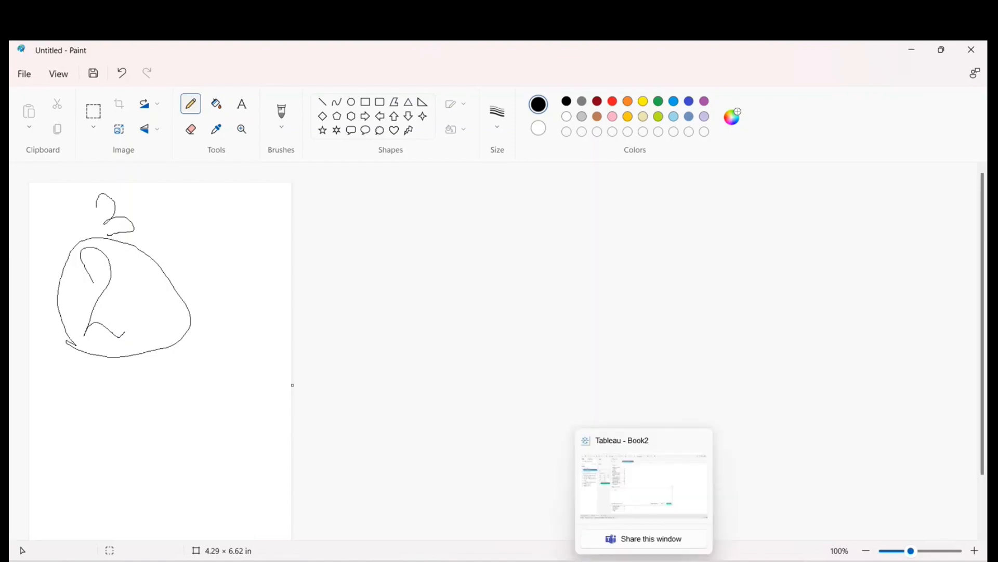
pyautogui.click(628, 501)
pyautogui.click(287, 339)
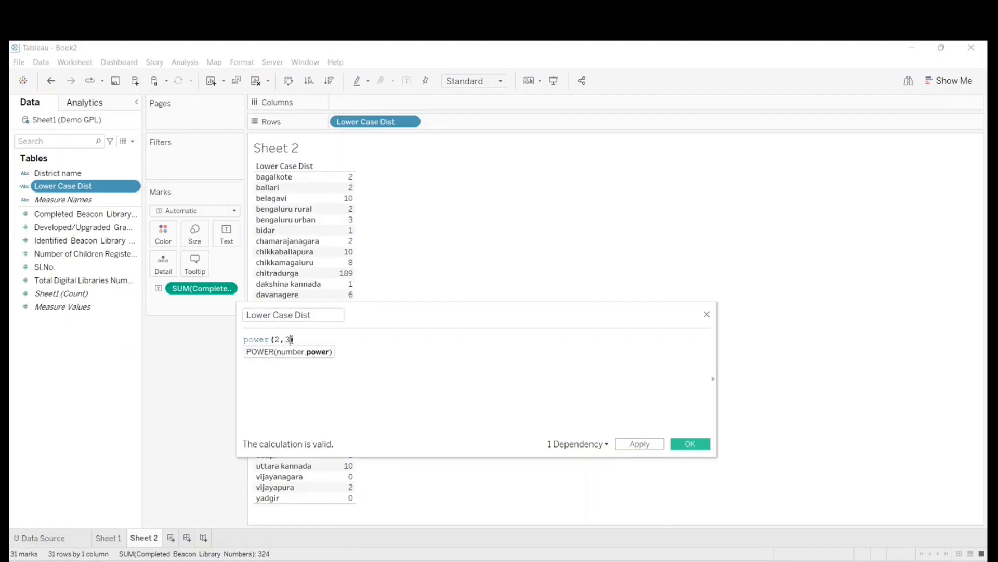
pyautogui.click(310, 340)
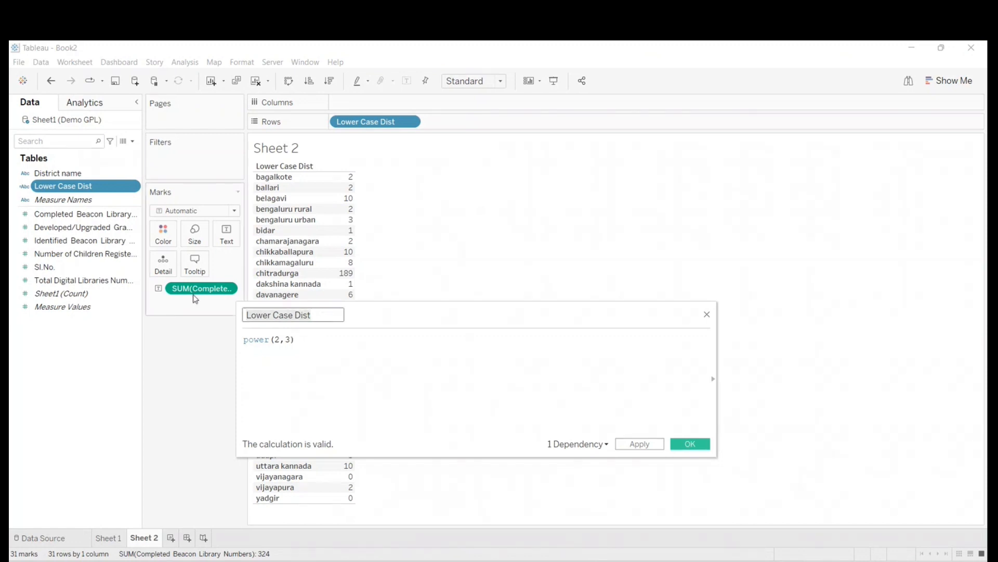
pyautogui.write('ction')
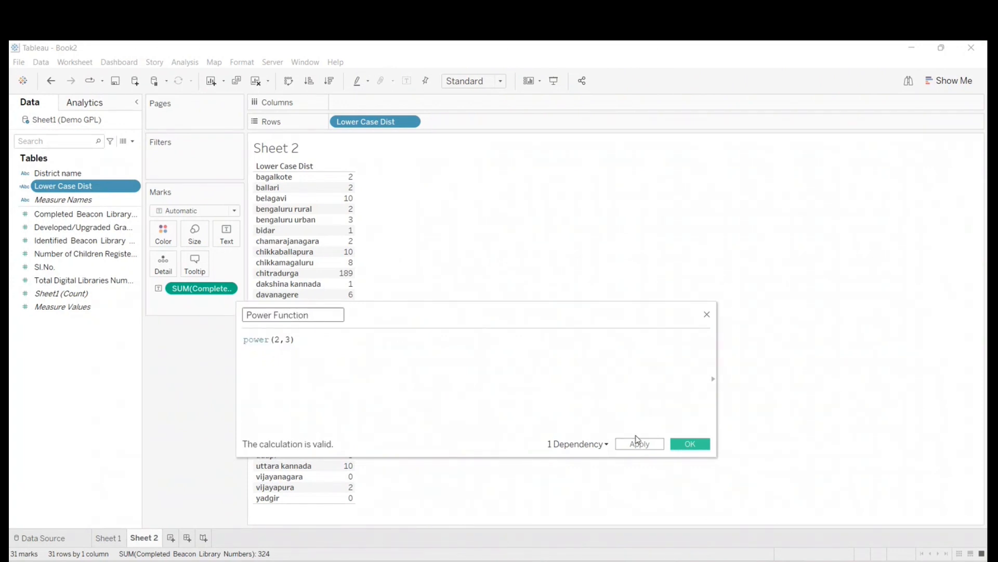
pyautogui.click(692, 445)
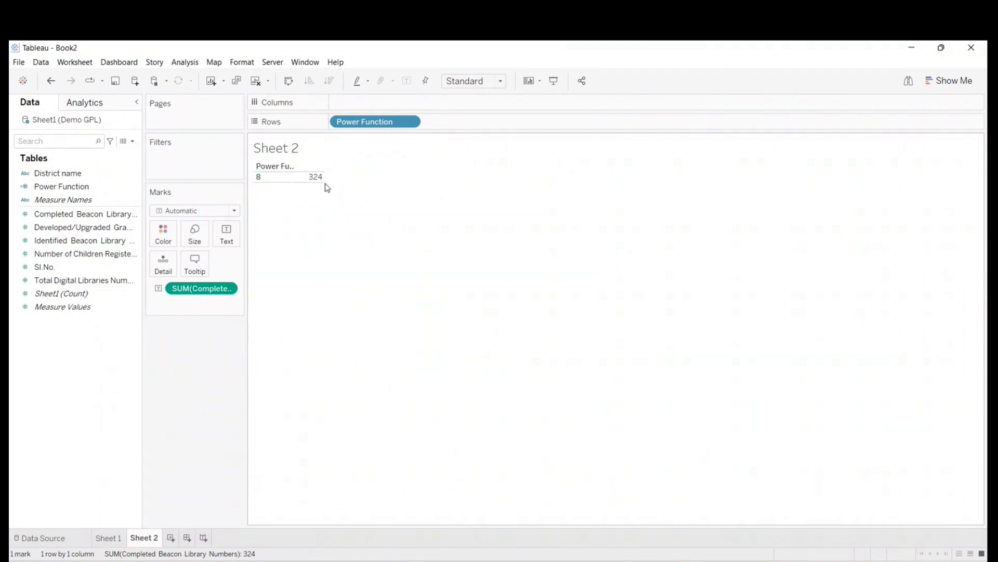
# - Clear the worksheet and place only the Power Function field on Rows
pyautogui.click(259, 178)
pyautogui.rightClick(48, 189)
pyautogui.click(402, 167)
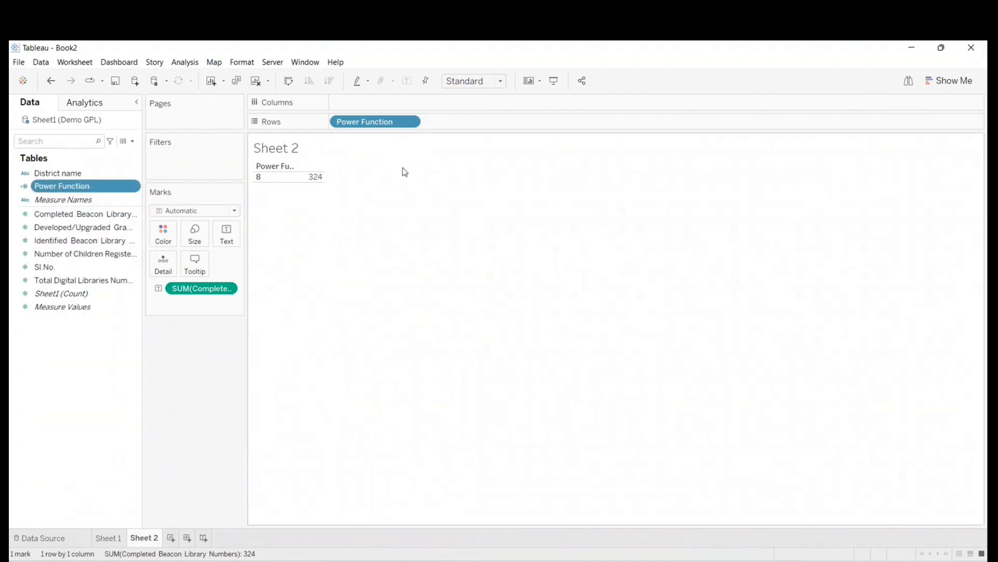
pyautogui.click(255, 82)
pyautogui.moveTo(56, 189); pyautogui.dragTo(348, 216)
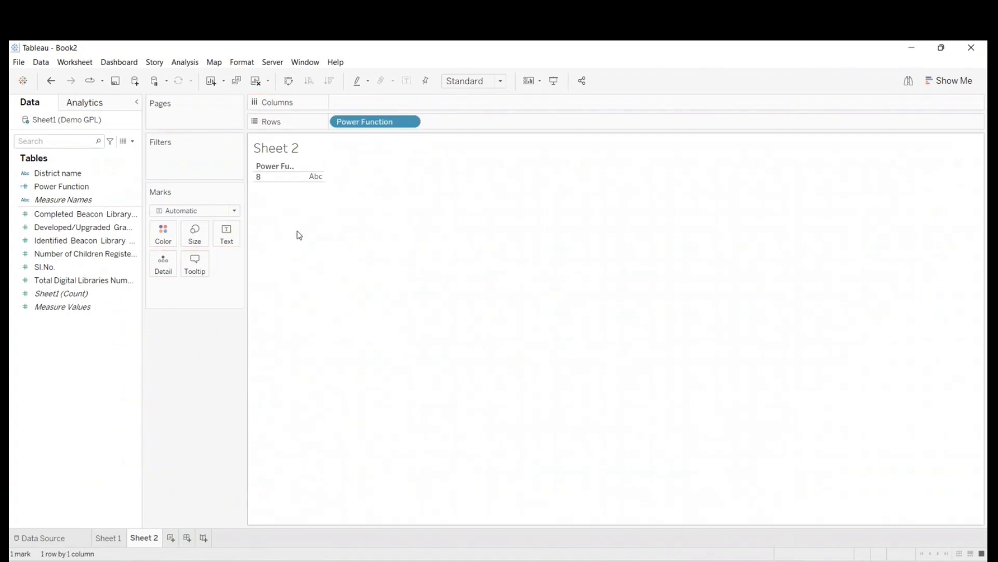
# - Reopen the Power Function calculation, examine the number argument in its formula and close the editor
pyautogui.click(263, 178)
pyautogui.rightClick(93, 188)
pyautogui.click(114, 255)
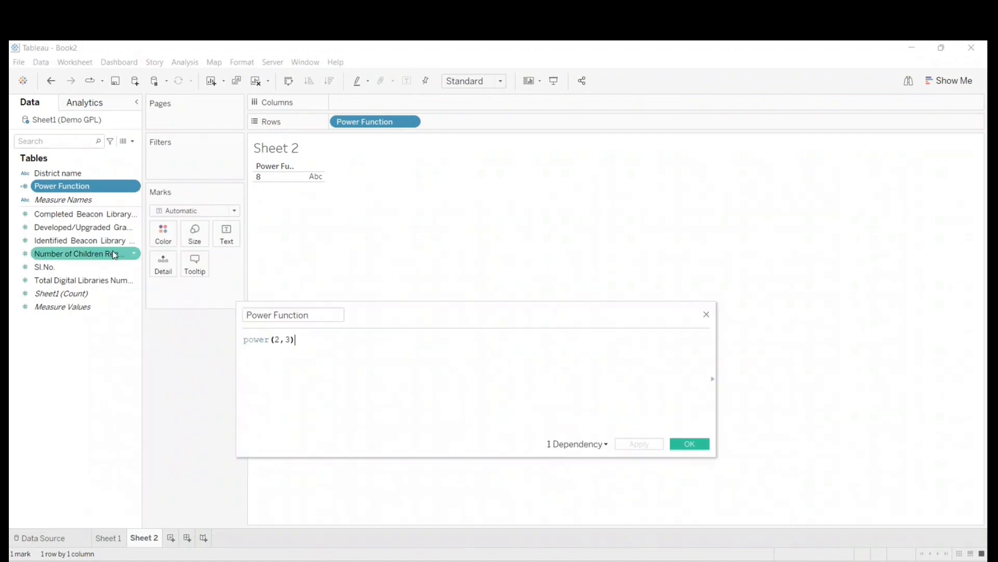
pyautogui.click(276, 339)
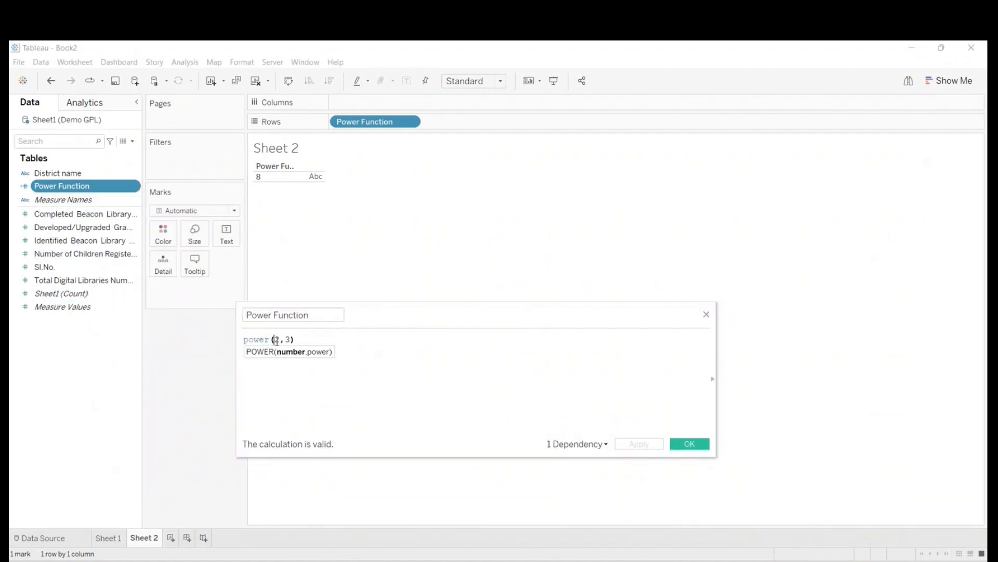
pyautogui.click(690, 444)
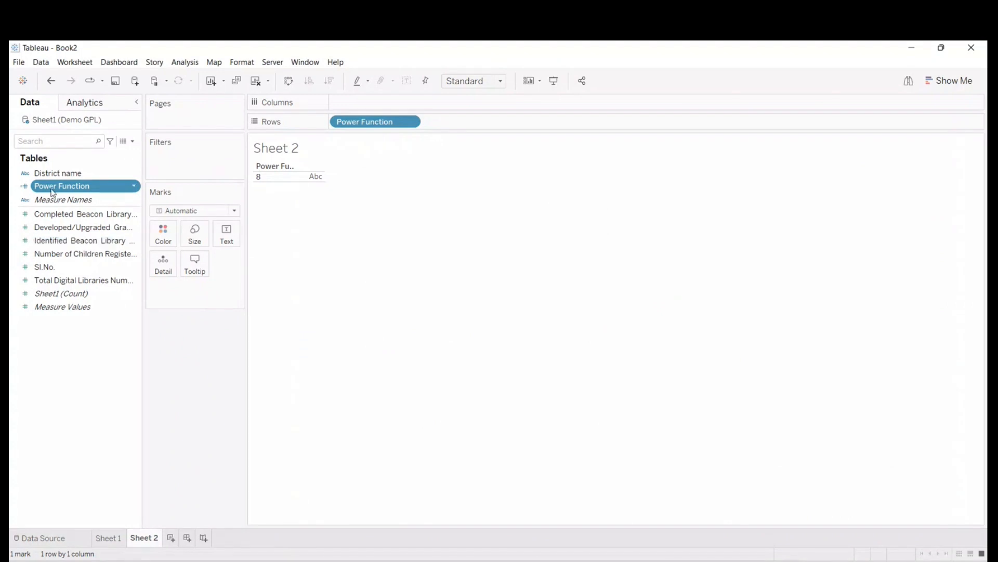
# - Remove Power Function from Rows, create a new calculated field and move its editor over the empty sheet
pyautogui.moveTo(368, 124); pyautogui.dragTo(111, 370)
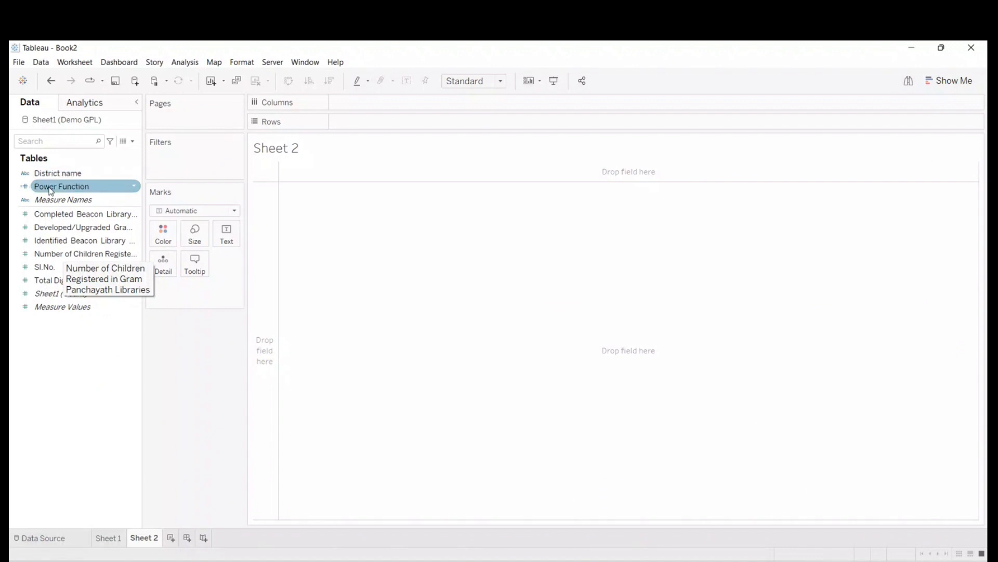
pyautogui.click(134, 142)
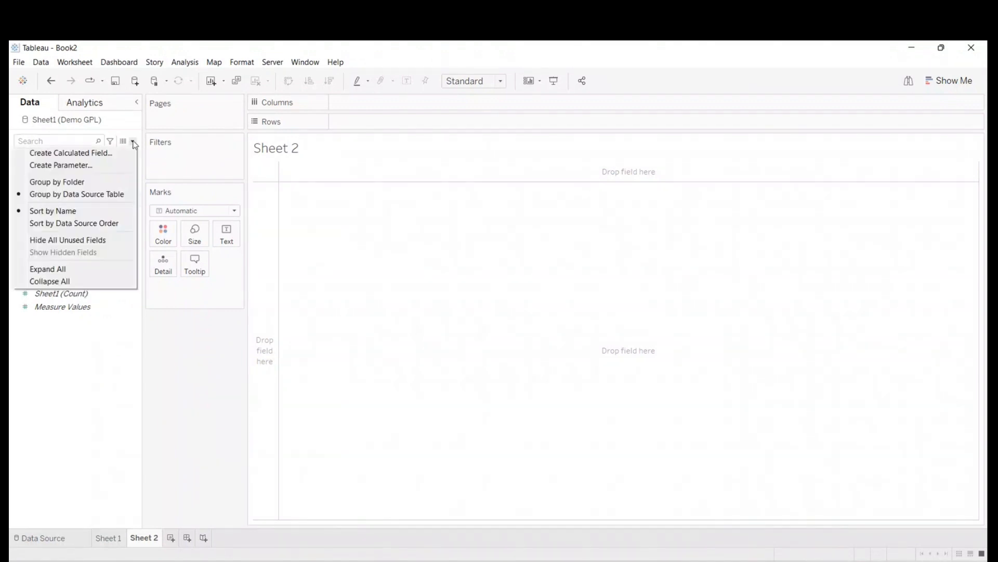
pyautogui.click(78, 152)
pyautogui.moveTo(483, 310); pyautogui.dragTo(604, 291)
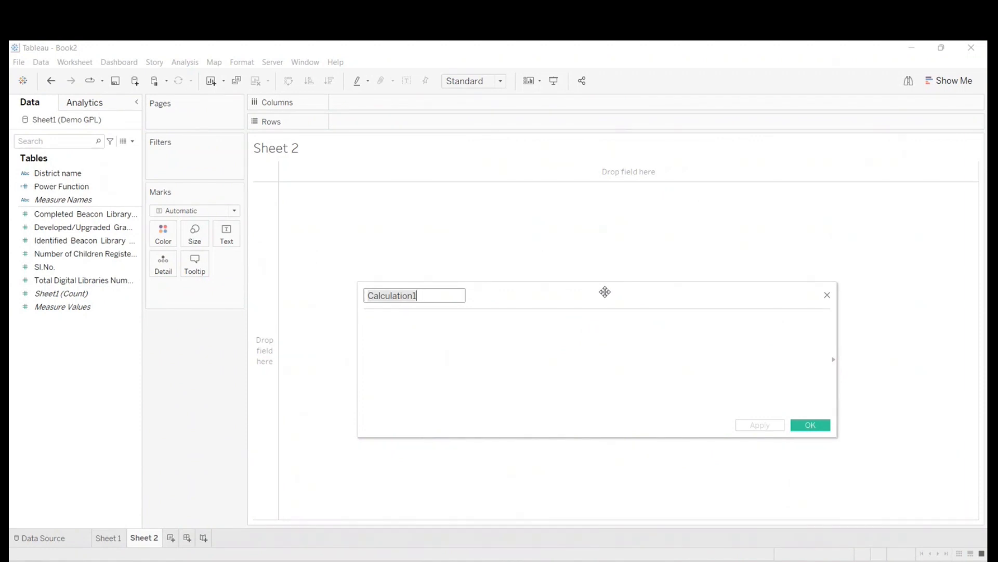
pyautogui.moveTo(619, 296); pyautogui.dragTo(561, 280)
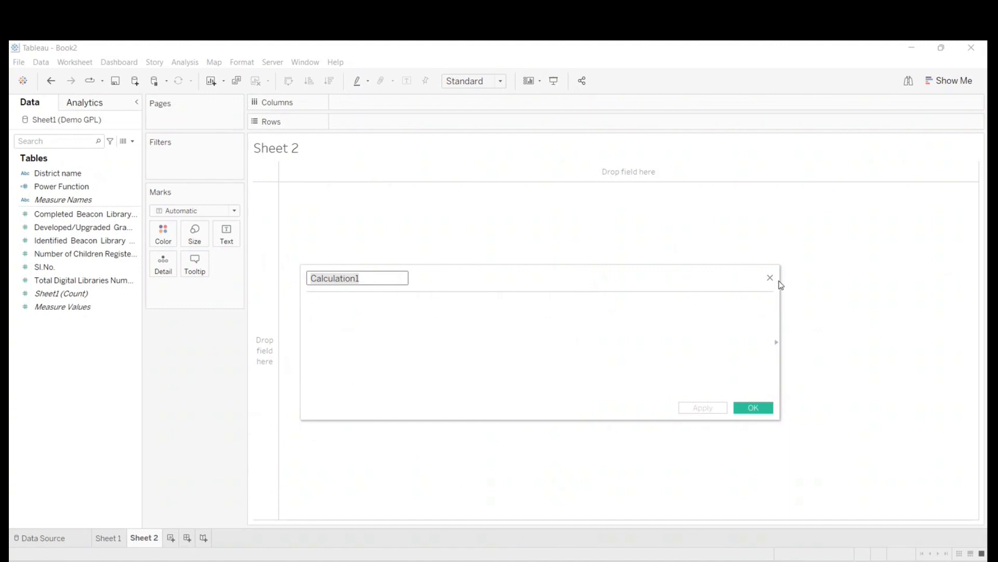
# - Expand the function reference, look through all functions and examine the descriptions of ELSE and ELSEIF
pyautogui.click(777, 342)
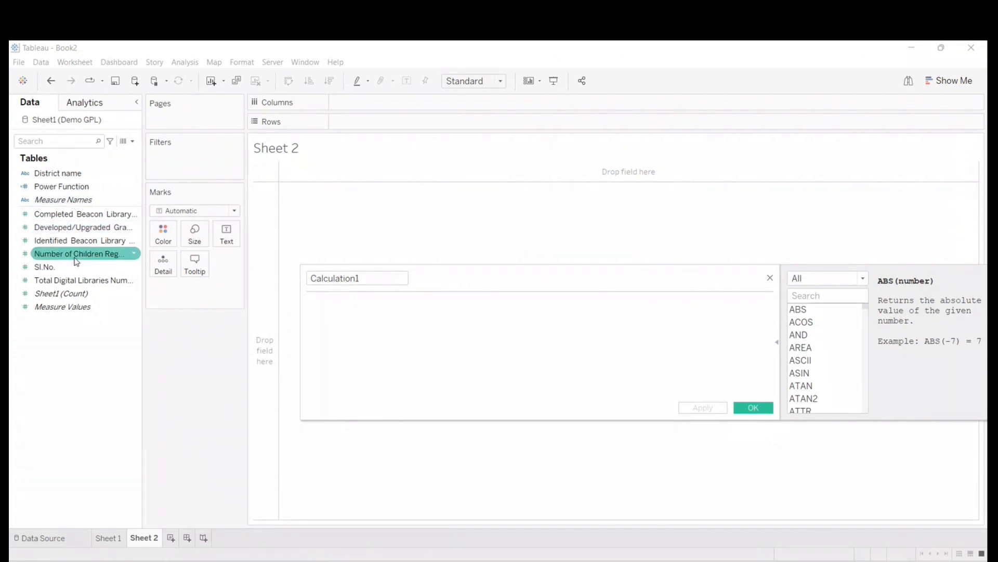
pyautogui.moveTo(737, 266); pyautogui.dragTo(661, 268)
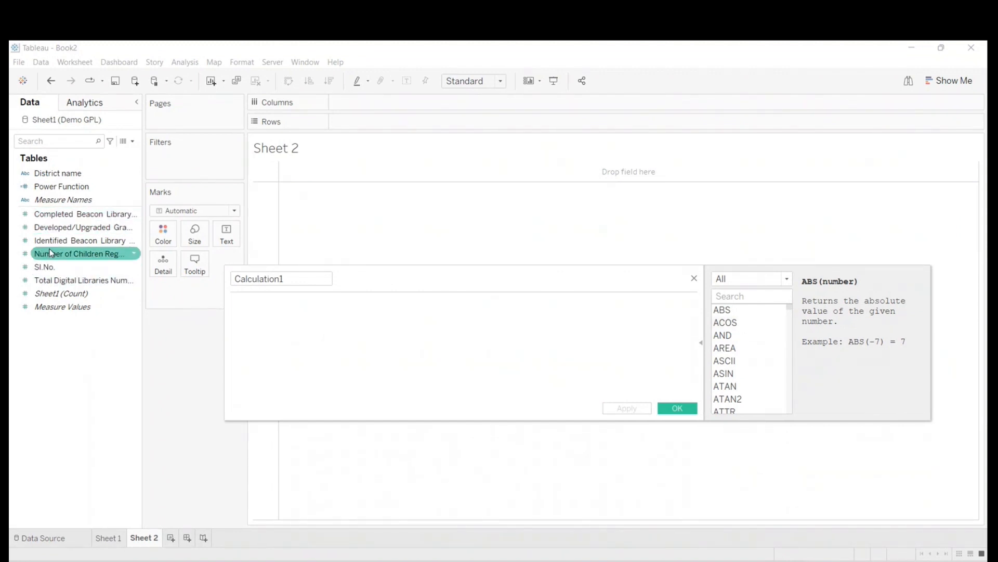
pyautogui.scroll(-4, 747, 359)
pyautogui.scroll(1, 752, 382)
pyautogui.scroll(-4, 752, 386)
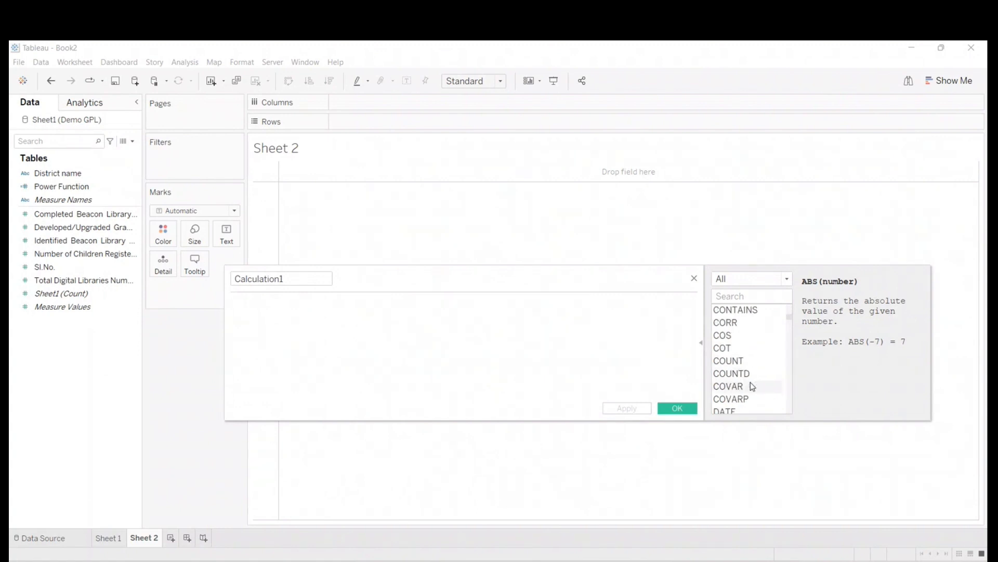
pyautogui.scroll(-4, 752, 386)
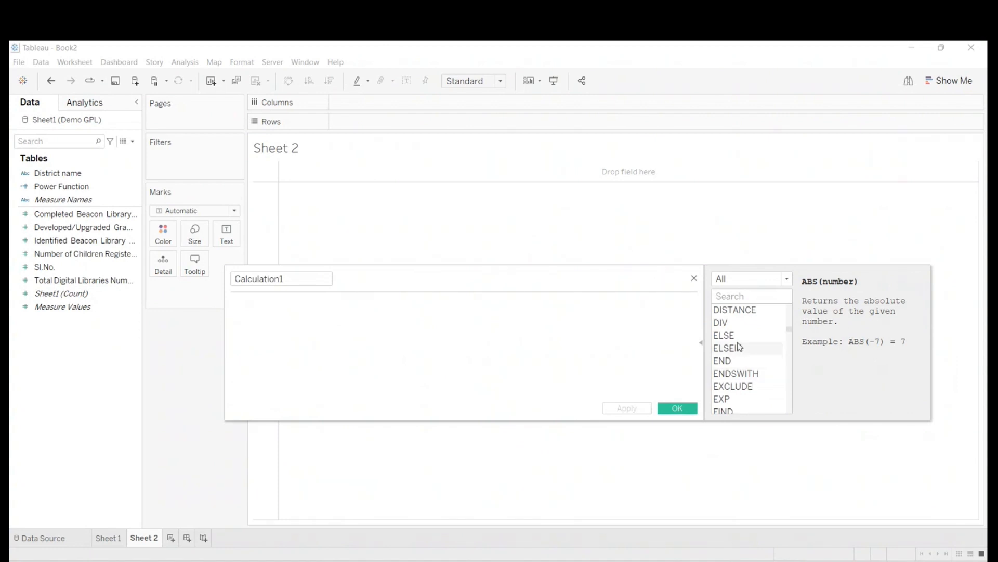
pyautogui.click(725, 335)
pyautogui.moveTo(635, 266); pyautogui.dragTo(627, 222)
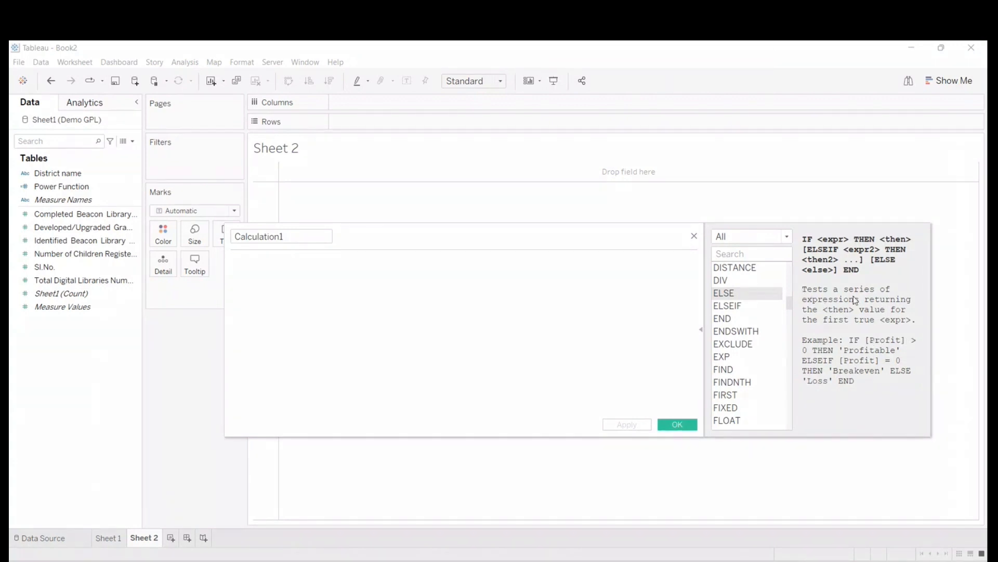
pyautogui.click(733, 307)
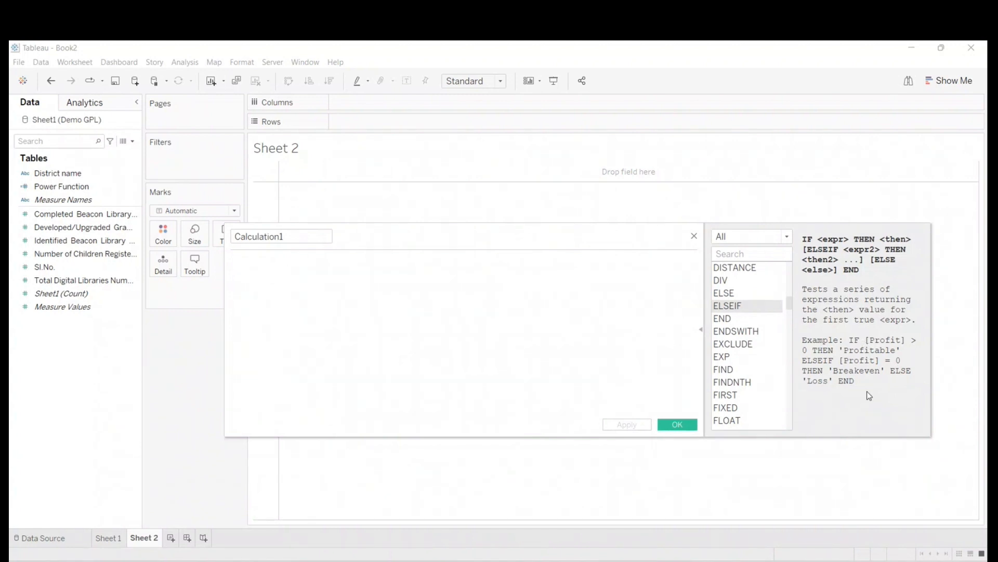
# - Find LEN in the function list and examine its syntax and example
pyautogui.scroll(-14, 727, 338)
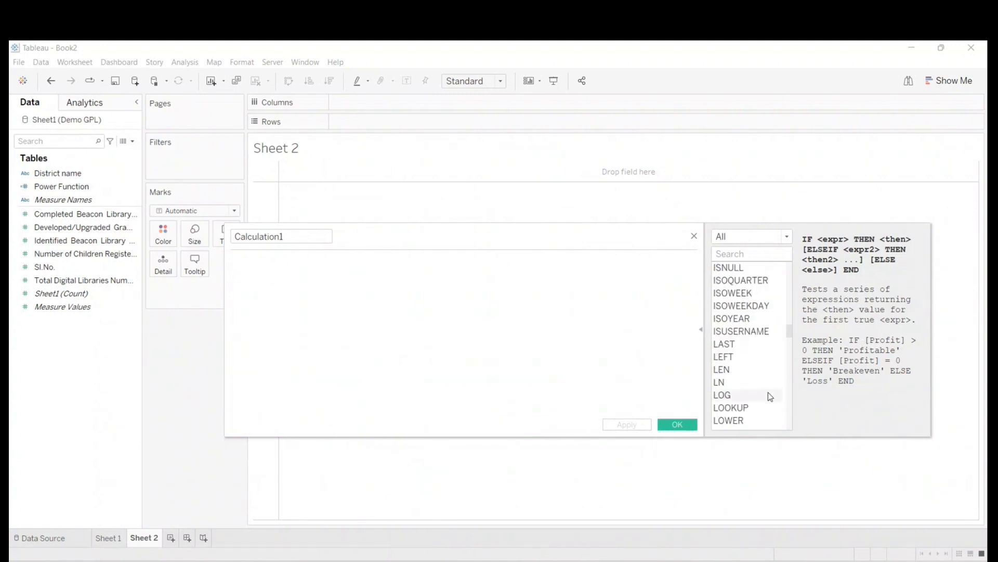
pyautogui.scroll(4, 765, 394)
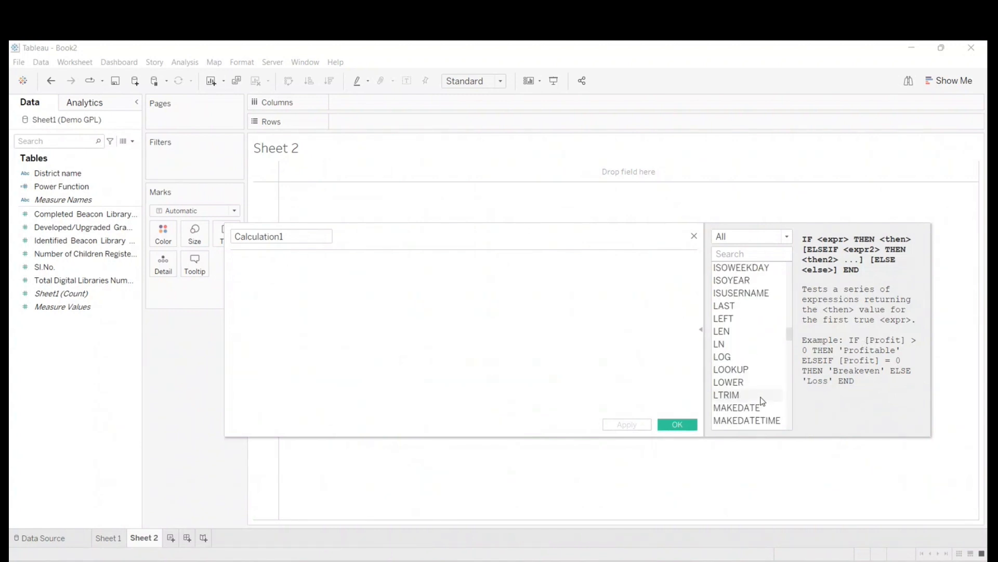
pyautogui.click(737, 334)
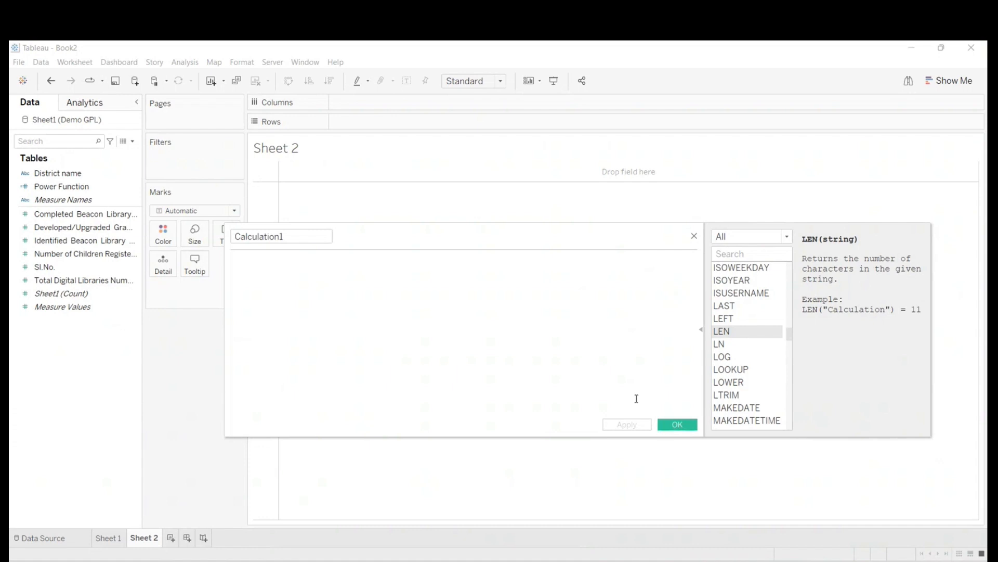
pyautogui.click(701, 329)
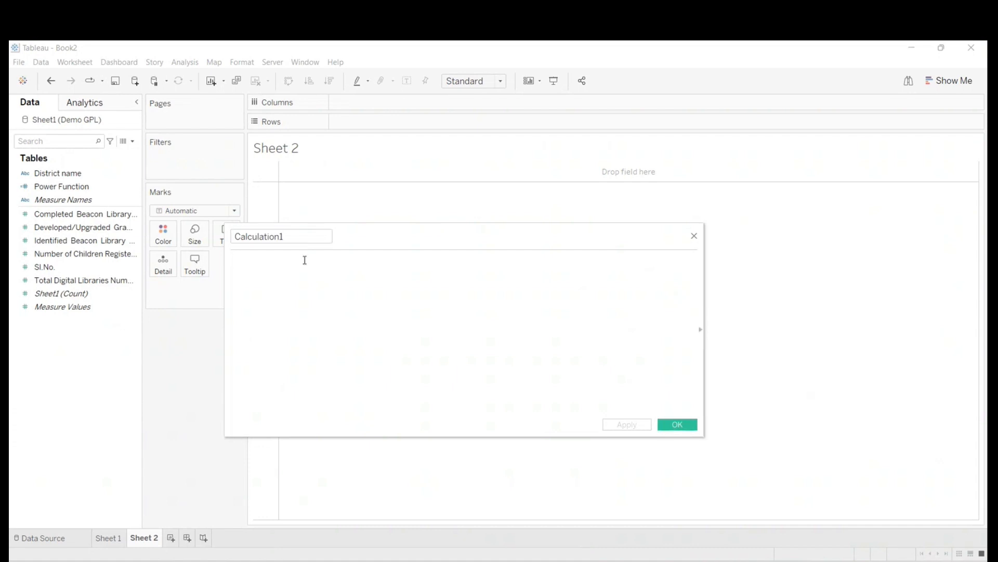
pyautogui.write('len')
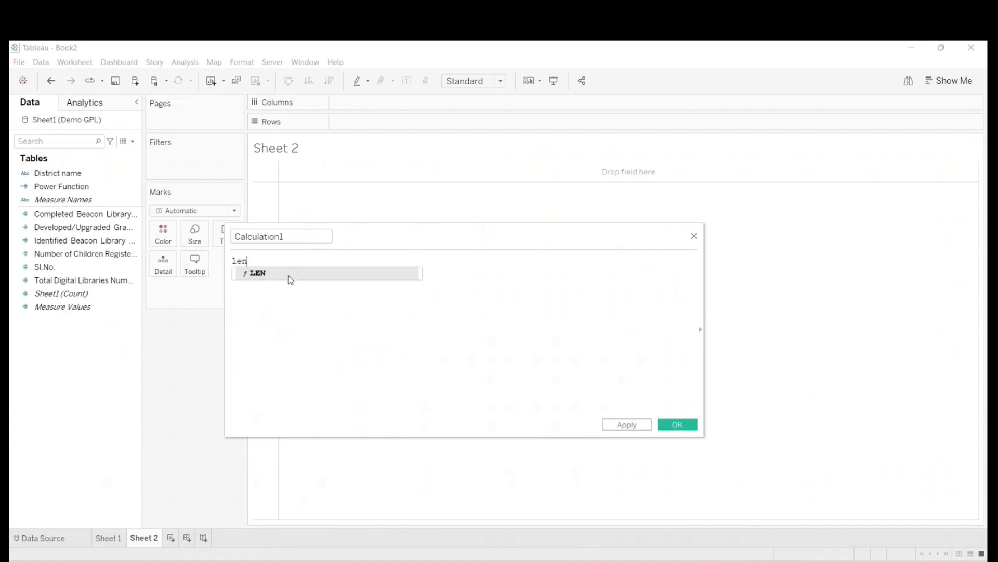
pyautogui.click(694, 236)
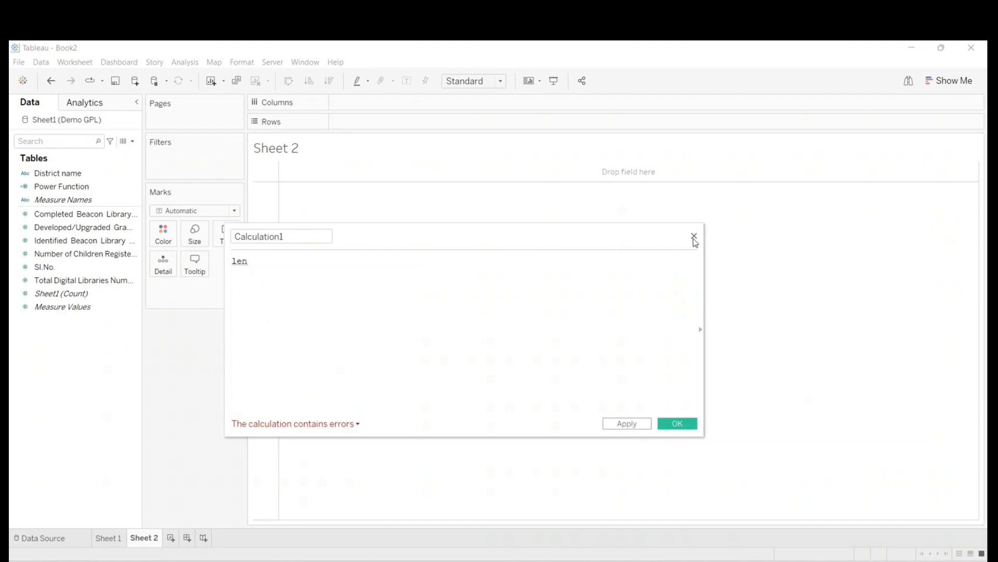
pyautogui.click(694, 236)
# - Add District name to Rows and start a new calculated field that calls the LEN function
pyautogui.moveTo(60, 172); pyautogui.dragTo(364, 121)
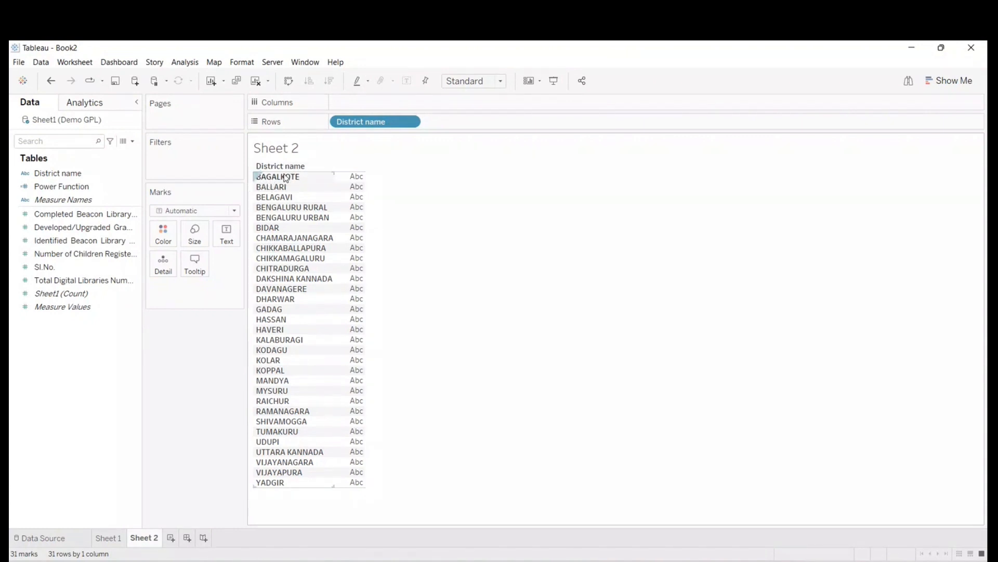
pyautogui.click(132, 141)
pyautogui.click(124, 152)
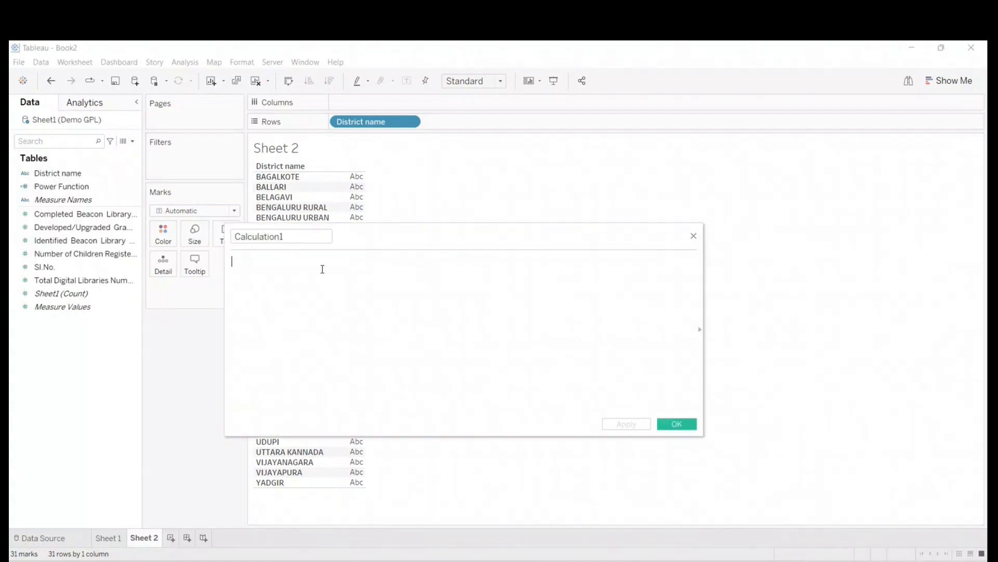
pyautogui.write('len')
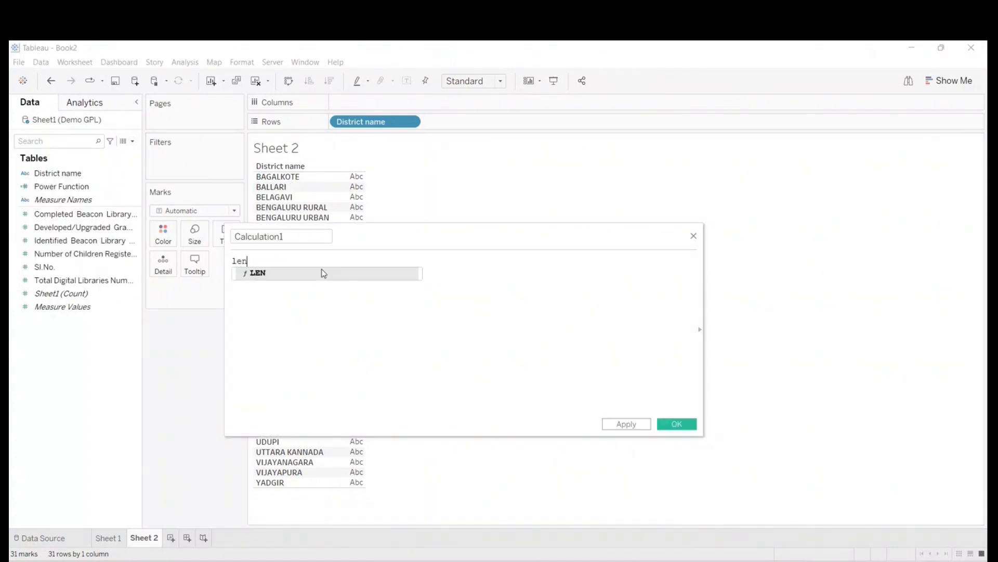
pyautogui.doubleClick(323, 273)
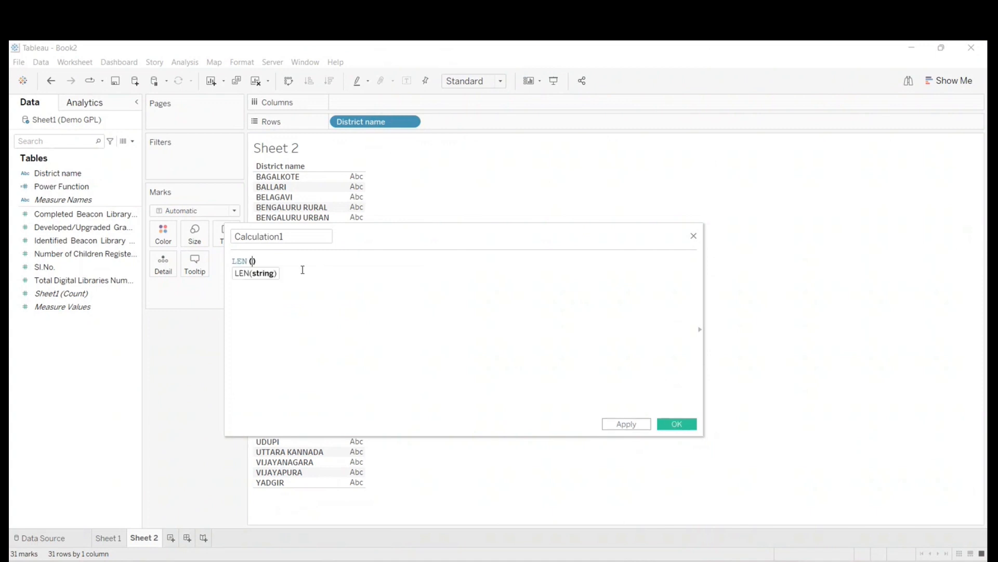
# - Complete the formula as LEN([District name]), save the calculated field and display its value beside each district name
pyautogui.click(700, 329)
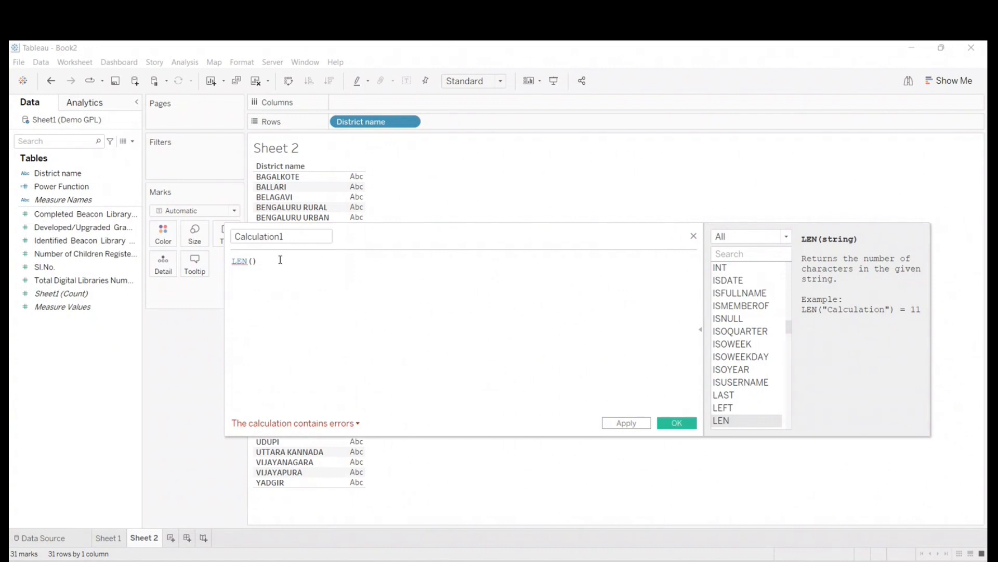
pyautogui.moveTo(67, 172); pyautogui.dragTo(255, 274)
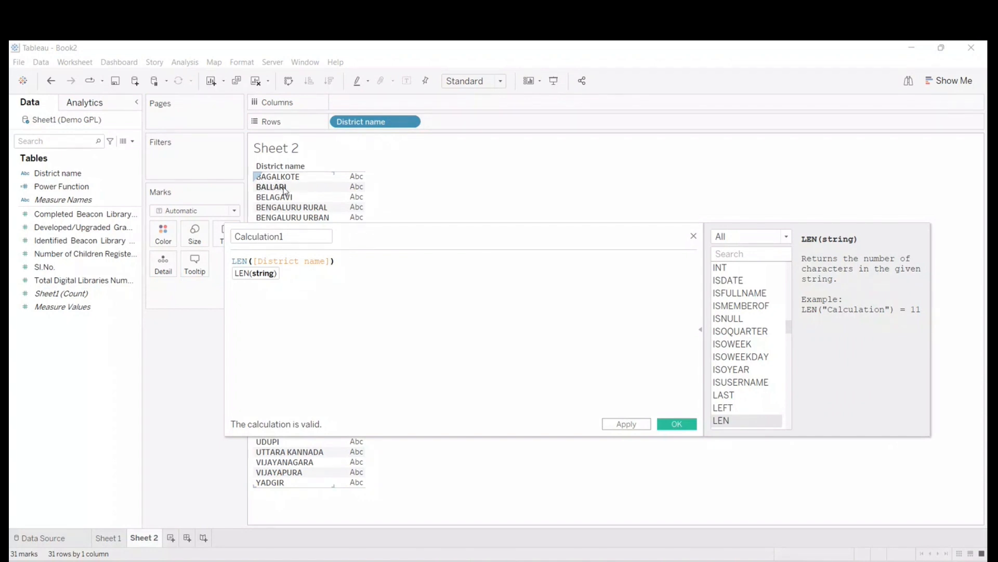
pyautogui.click(346, 256)
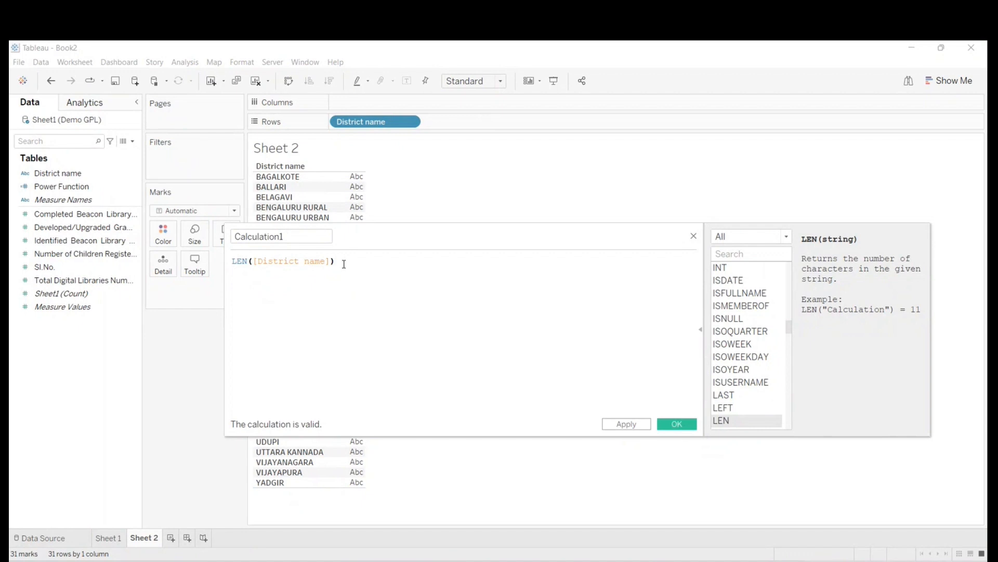
pyautogui.doubleClick(290, 236)
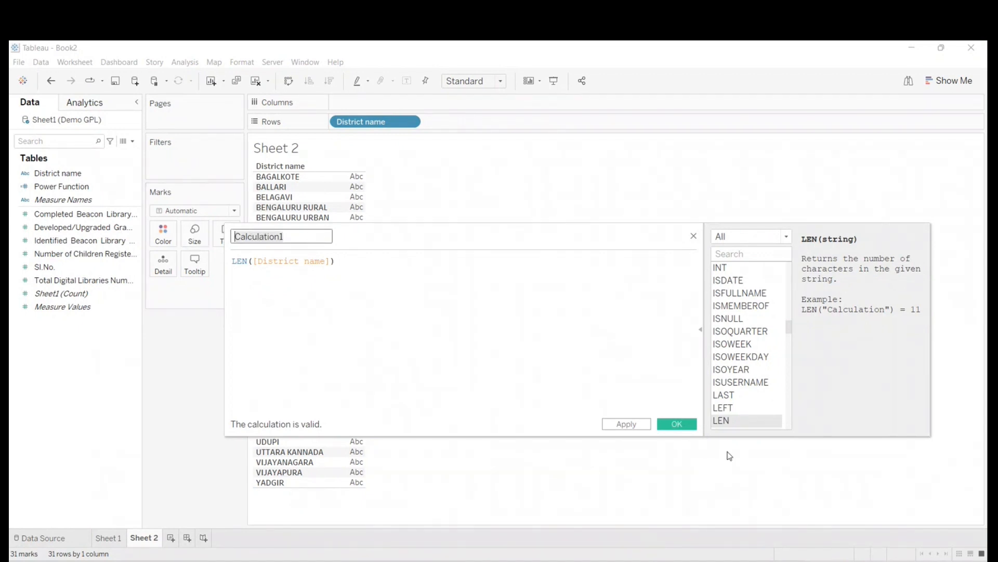
pyautogui.press('Return')
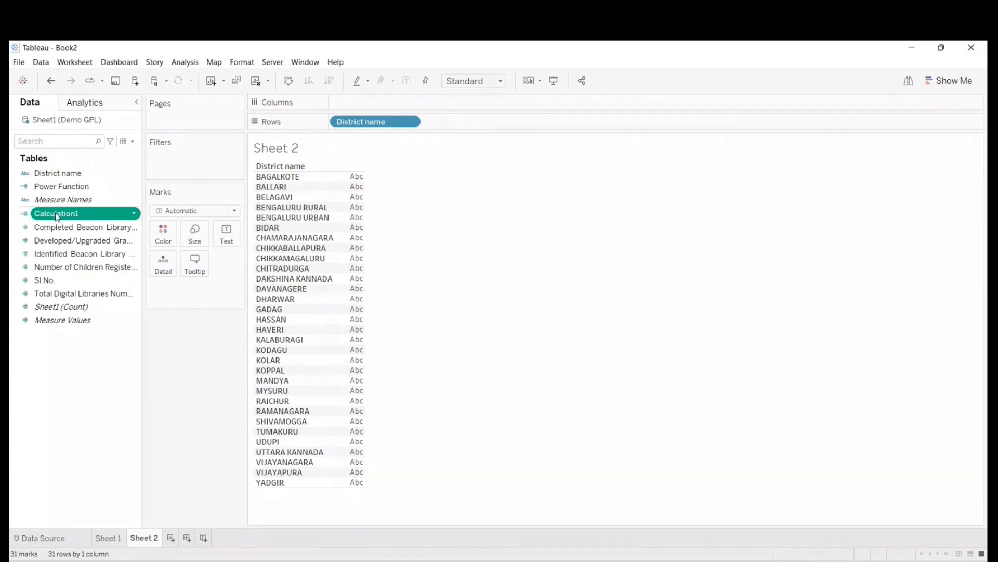
pyautogui.moveTo(57, 217); pyautogui.dragTo(354, 246)
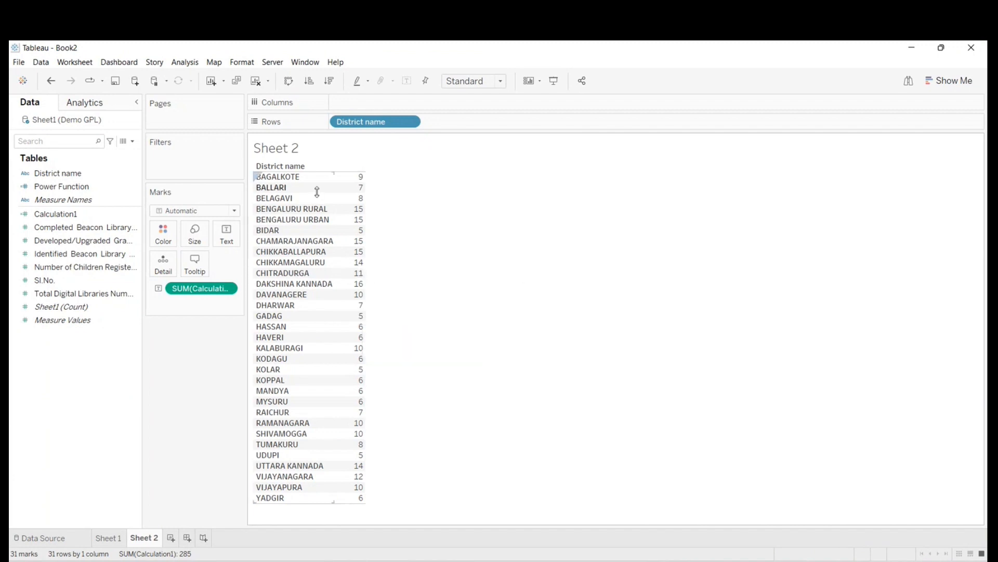
pyautogui.moveTo(357, 185)
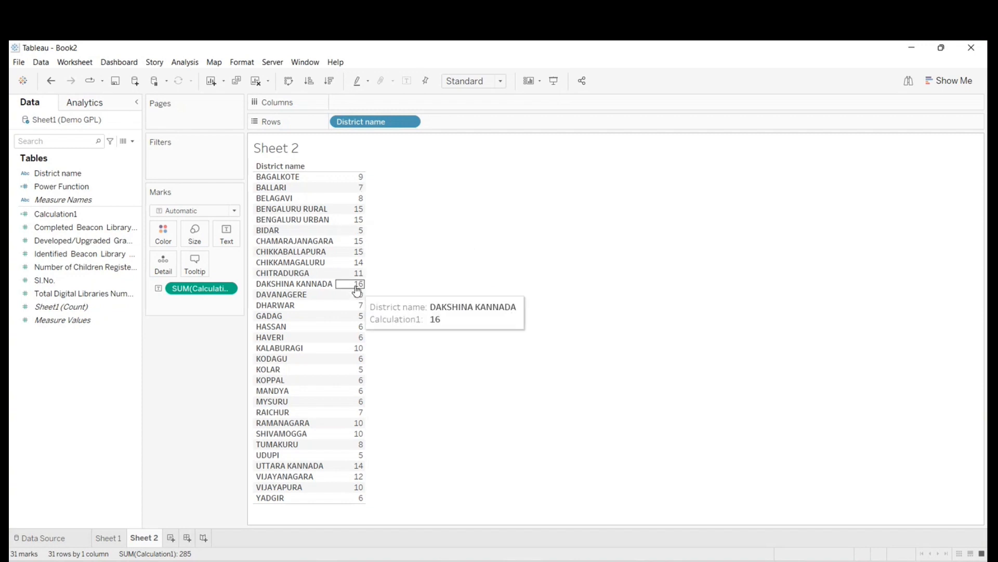
# - Reopen Calculation1 for editing beside the table and sort the districts in descending order of name length
pyautogui.rightClick(65, 215)
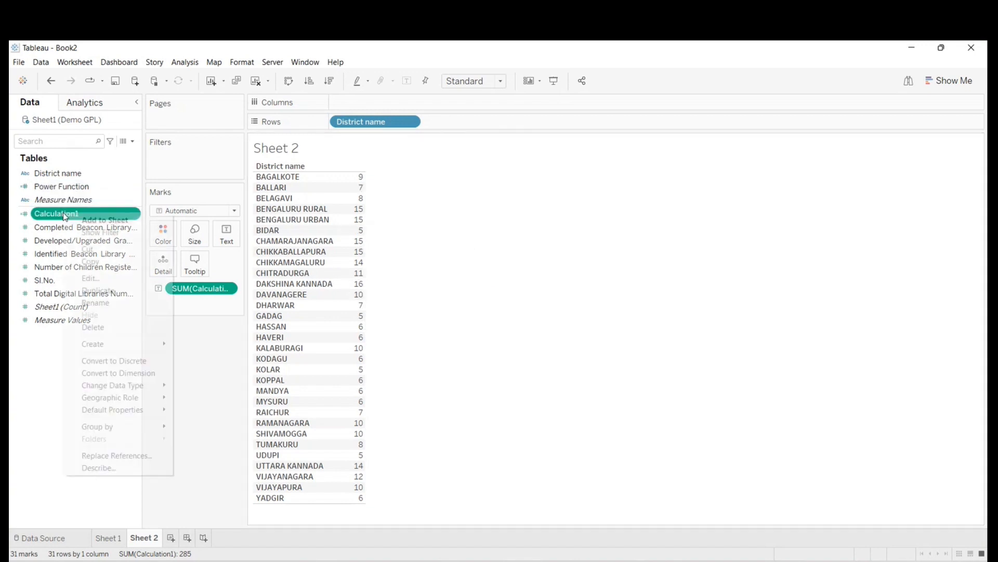
pyautogui.click(86, 276)
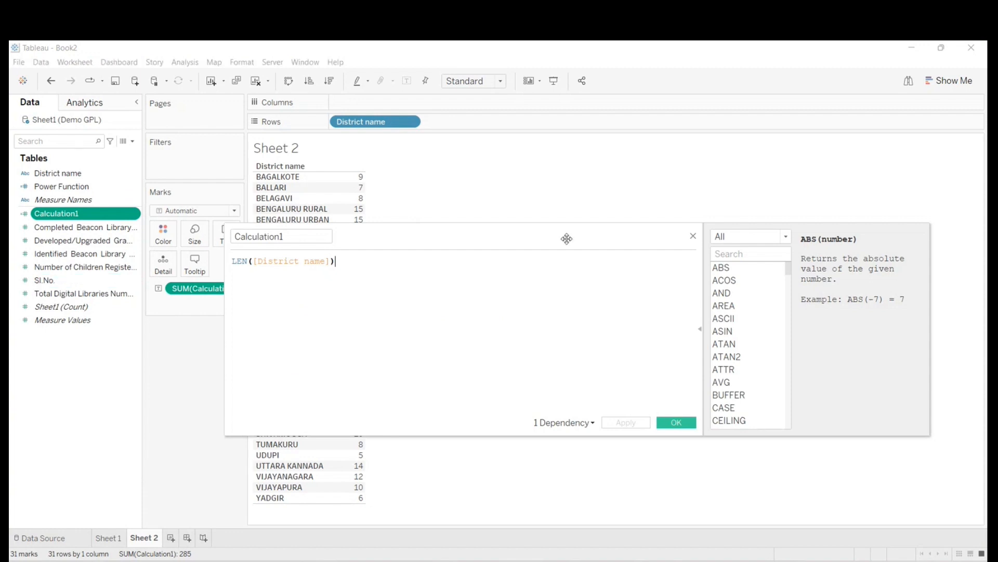
pyautogui.click(699, 329)
pyautogui.moveTo(404, 241); pyautogui.dragTo(667, 222)
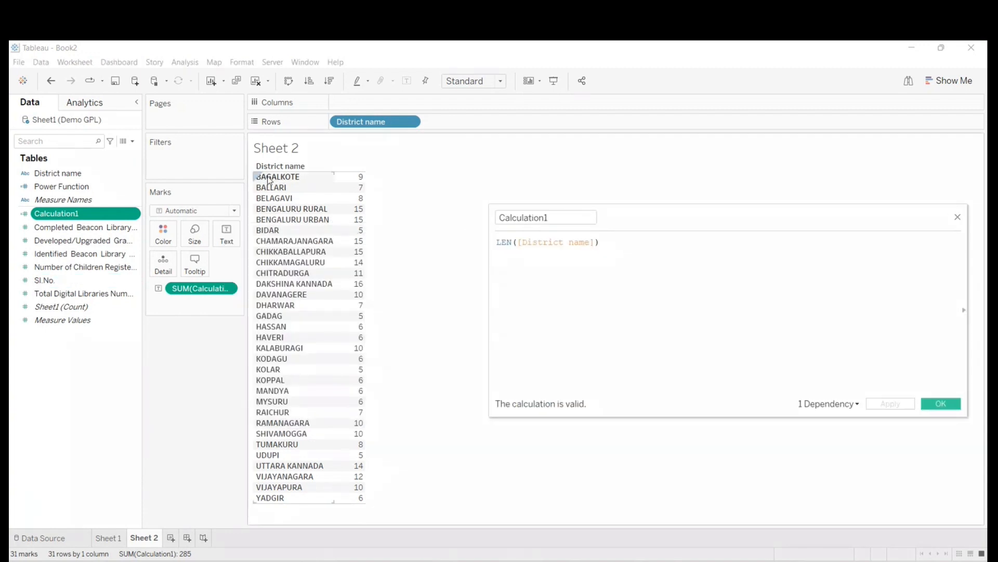
pyautogui.moveTo(363, 183)
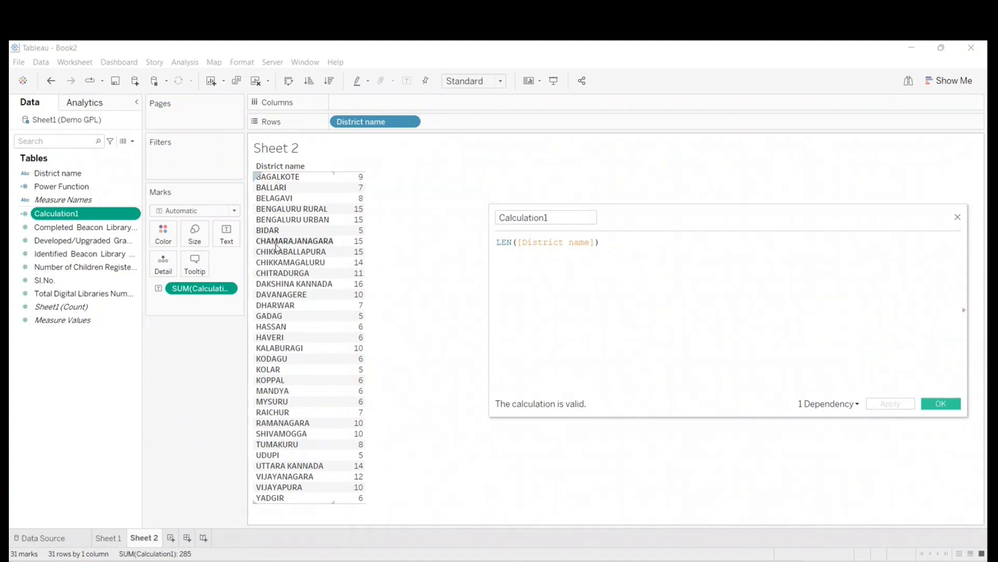
pyautogui.click(329, 82)
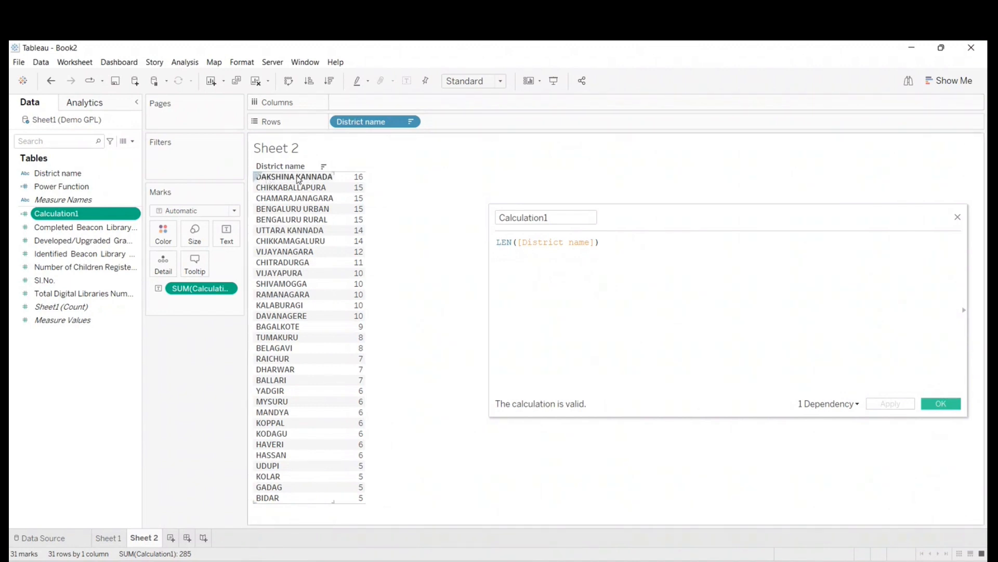
pyautogui.moveTo(353, 185)
# - Expand the function reference and examine the descriptions of DATEADD and AVG in the full function list
pyautogui.moveTo(697, 218); pyautogui.dragTo(576, 216)
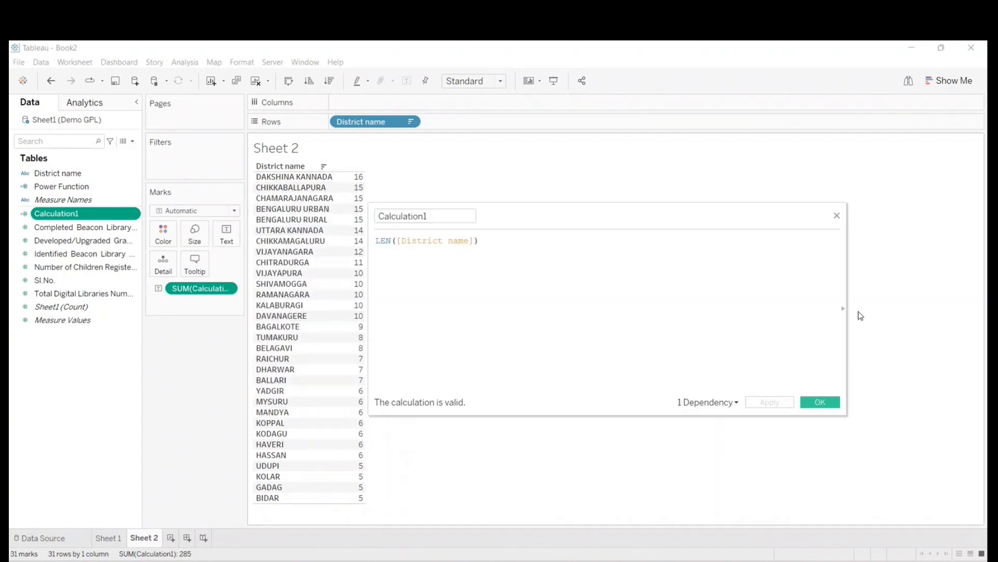
pyautogui.click(844, 308)
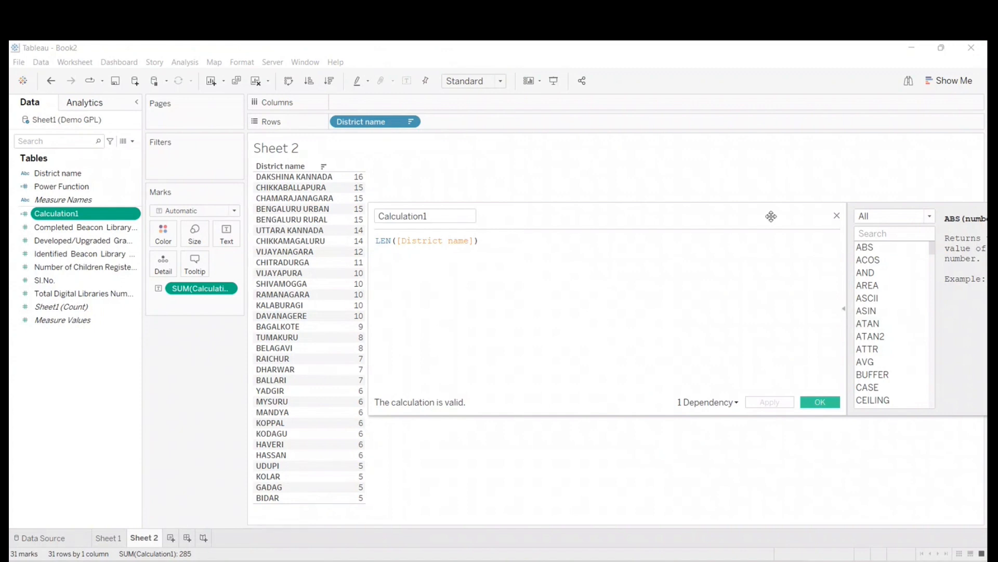
pyautogui.moveTo(770, 216); pyautogui.dragTo(611, 221)
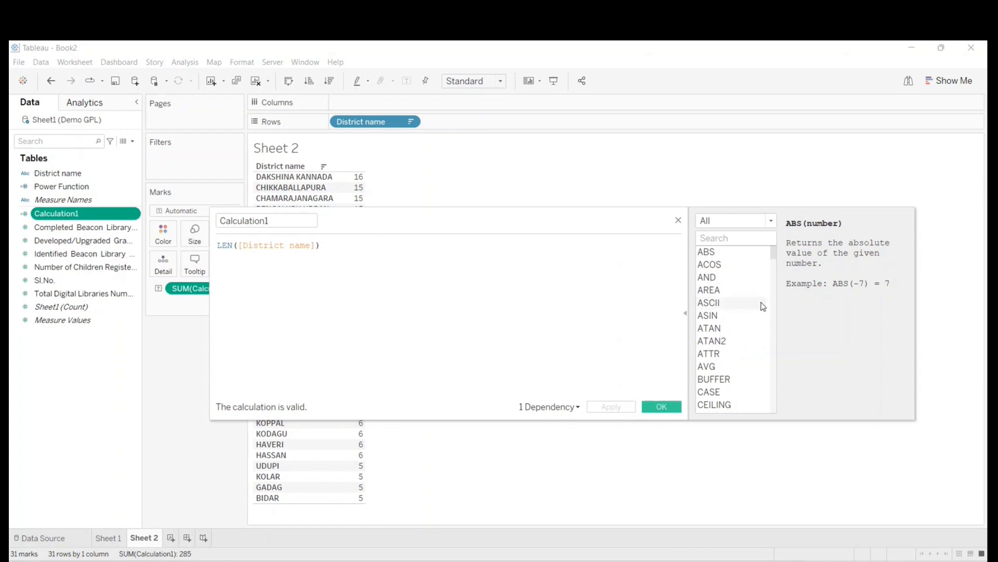
pyautogui.click(726, 315)
pyautogui.scroll(-1, 747, 333)
pyautogui.scroll(-4, 747, 333)
pyautogui.click(745, 367)
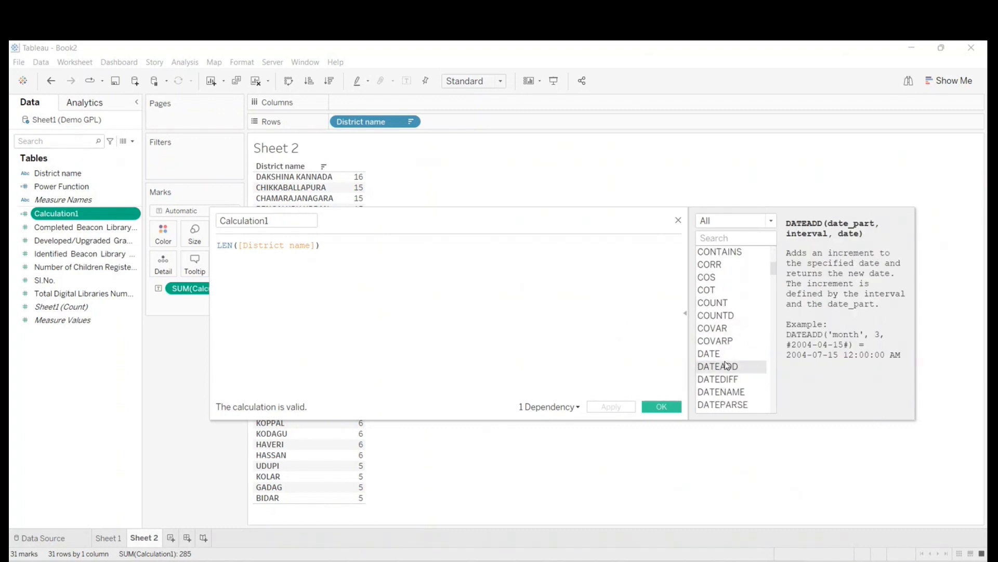
pyautogui.scroll(5, 731, 378)
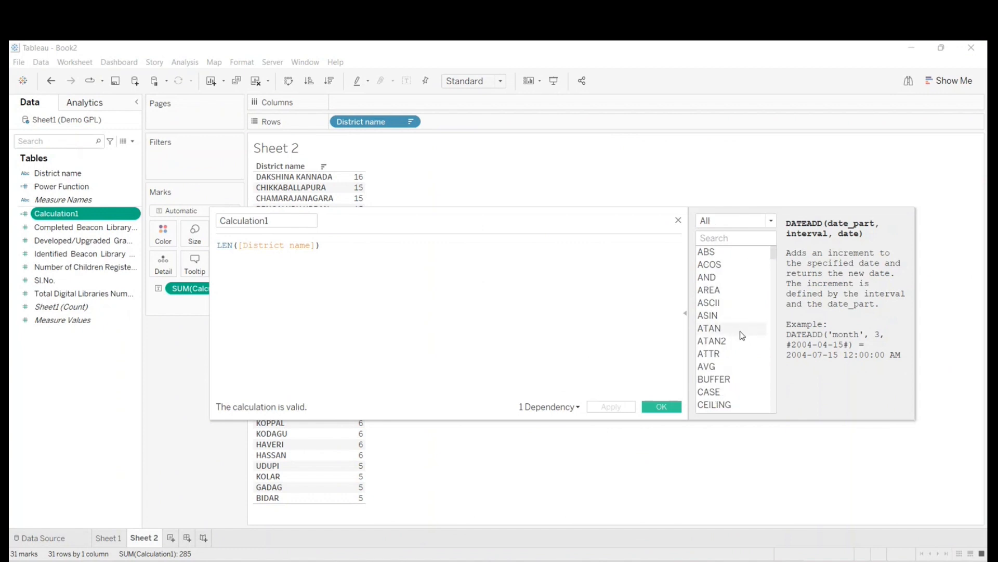
pyautogui.scroll(-2, 742, 335)
pyautogui.click(718, 291)
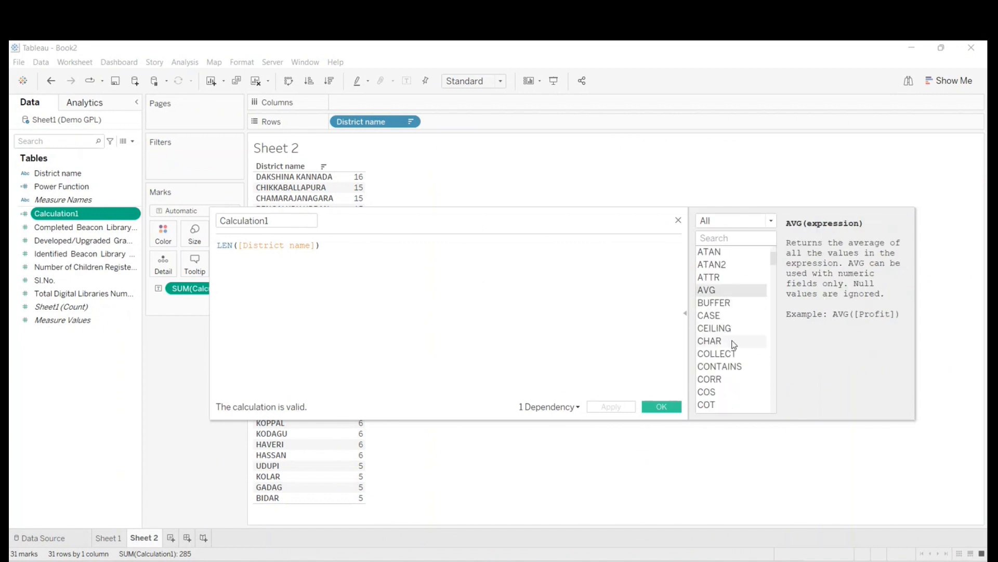
pyautogui.scroll(2, 735, 345)
# - Restrict the function reference to Number functions and examine the descriptions of ATAN, COS and MIN
pyautogui.click(725, 223)
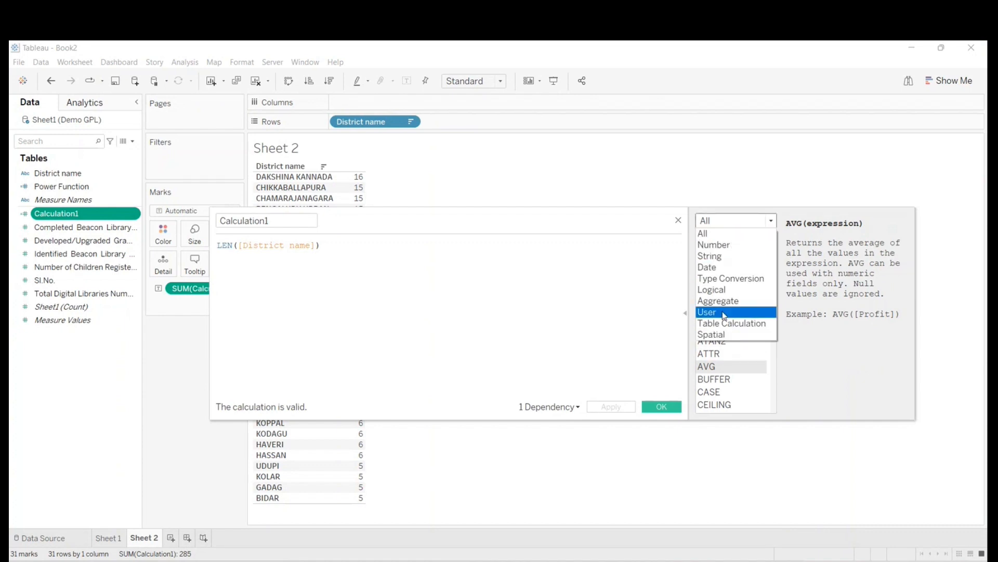
pyautogui.click(729, 250)
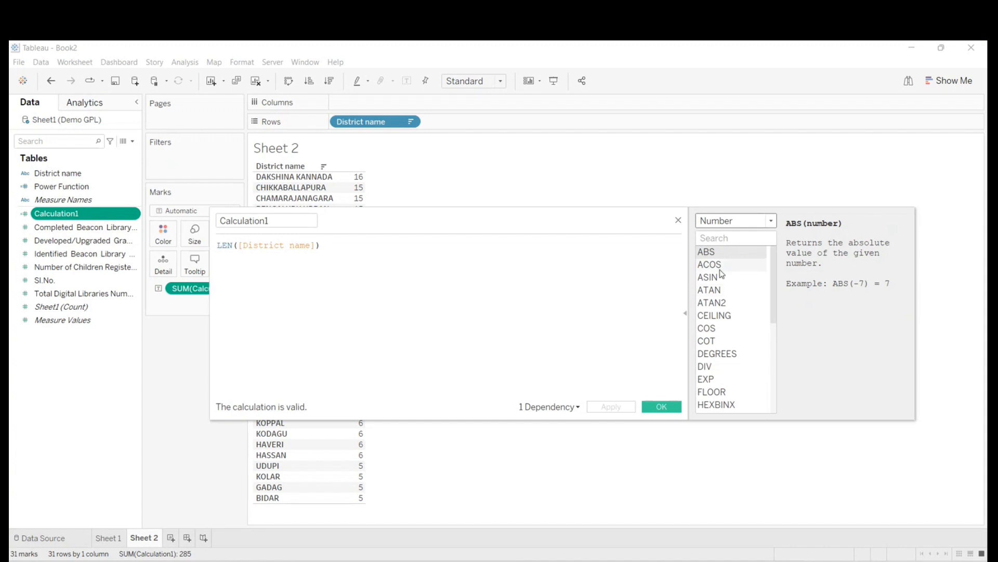
pyautogui.click(709, 290)
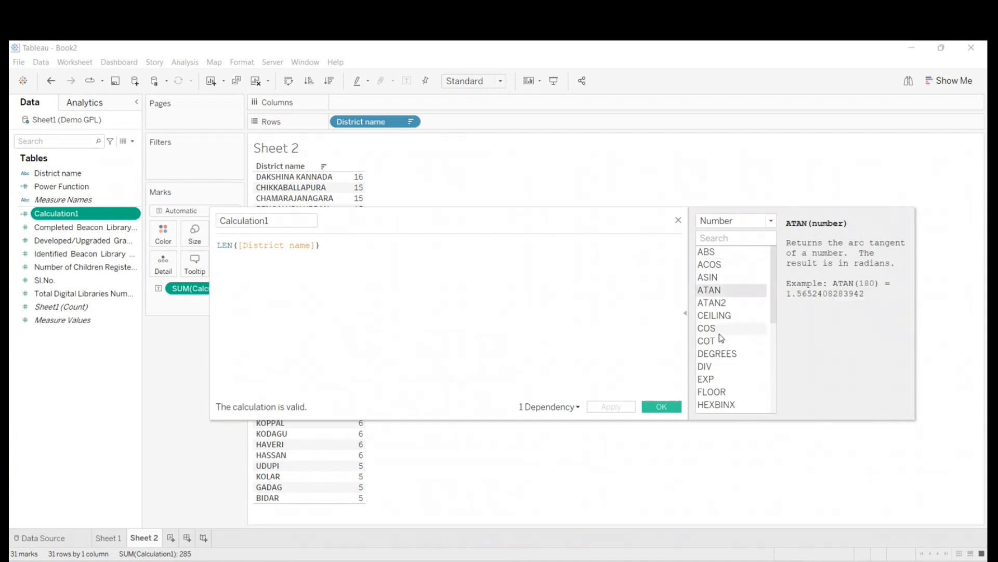
pyautogui.click(716, 328)
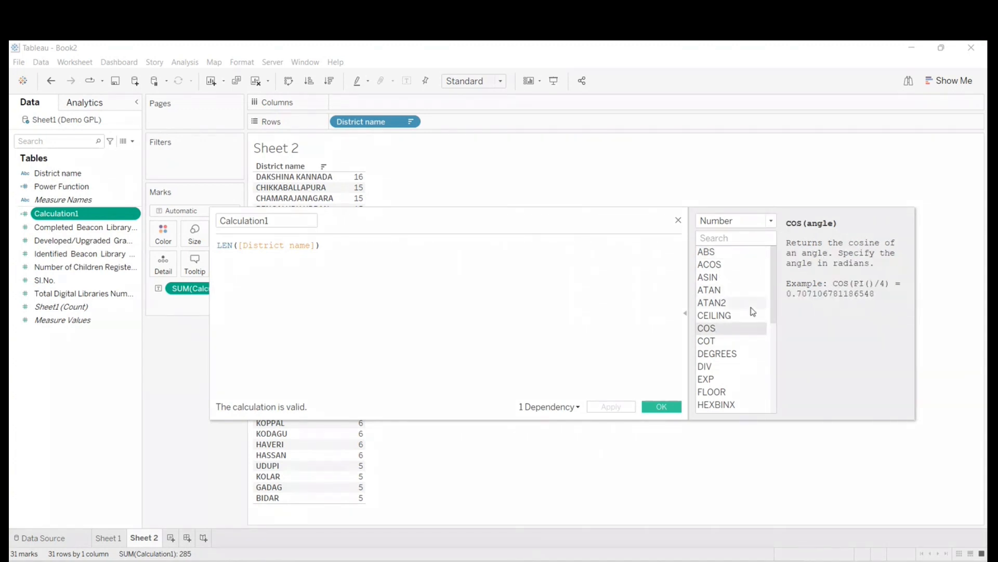
pyautogui.scroll(-1, 740, 348)
pyautogui.click(726, 316)
pyautogui.scroll(-2, 738, 344)
pyautogui.click(716, 354)
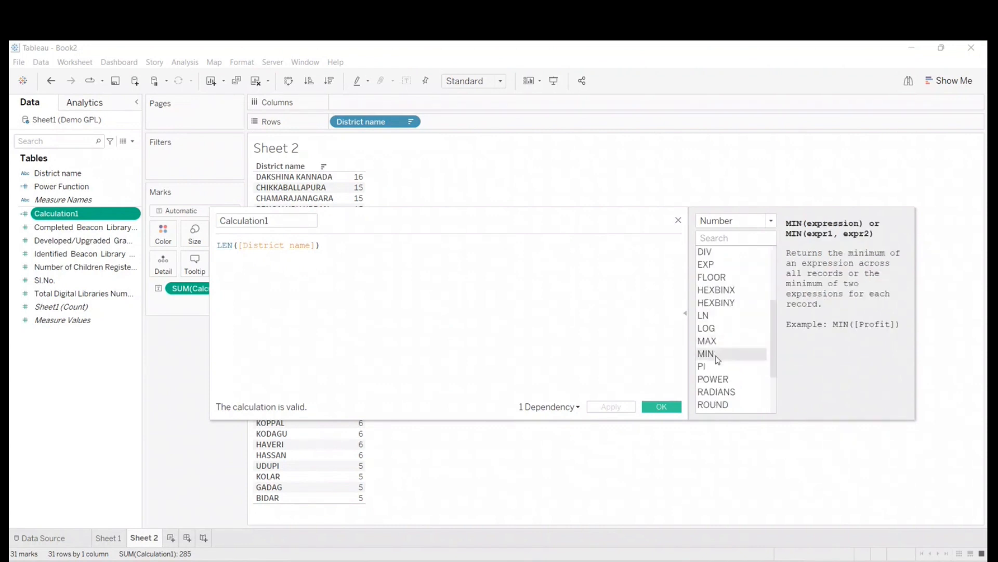
# - Examine the descriptions of the POWER, RADIANS, SQRT, SQUARE and TAN number functions
pyautogui.click(721, 379)
pyautogui.click(726, 391)
pyautogui.scroll(-2, 728, 390)
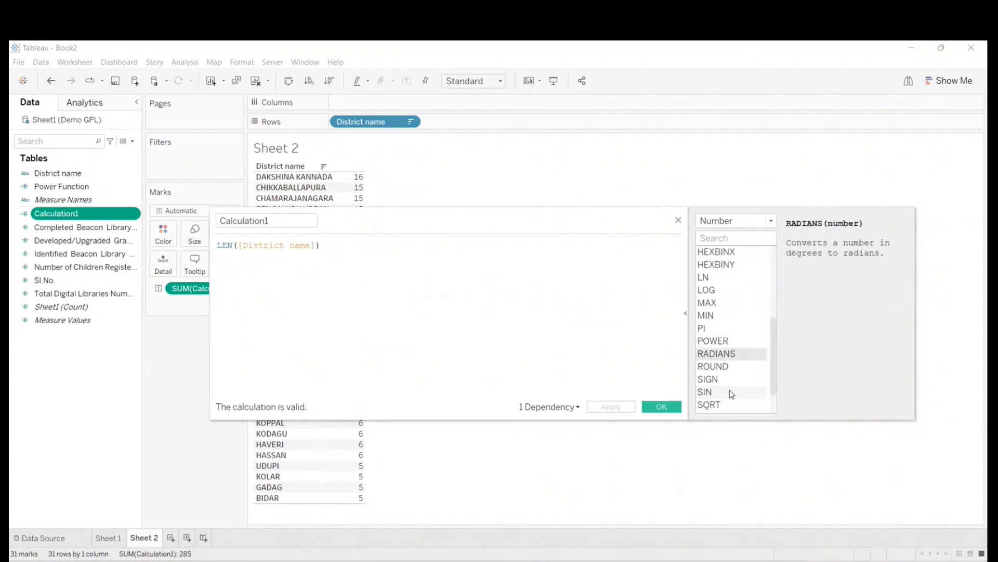
pyautogui.click(726, 366)
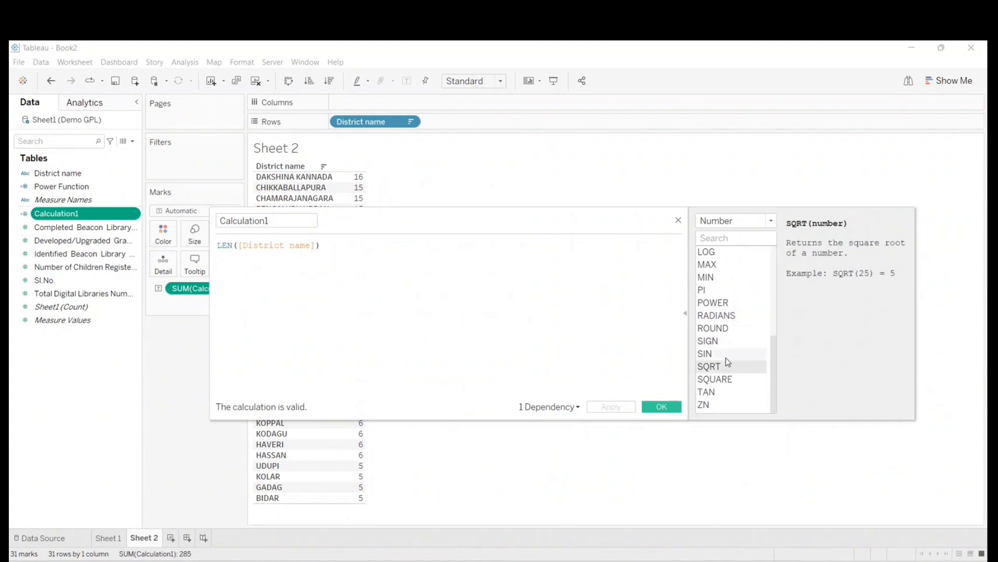
pyautogui.click(729, 385)
pyautogui.click(715, 365)
pyautogui.click(721, 383)
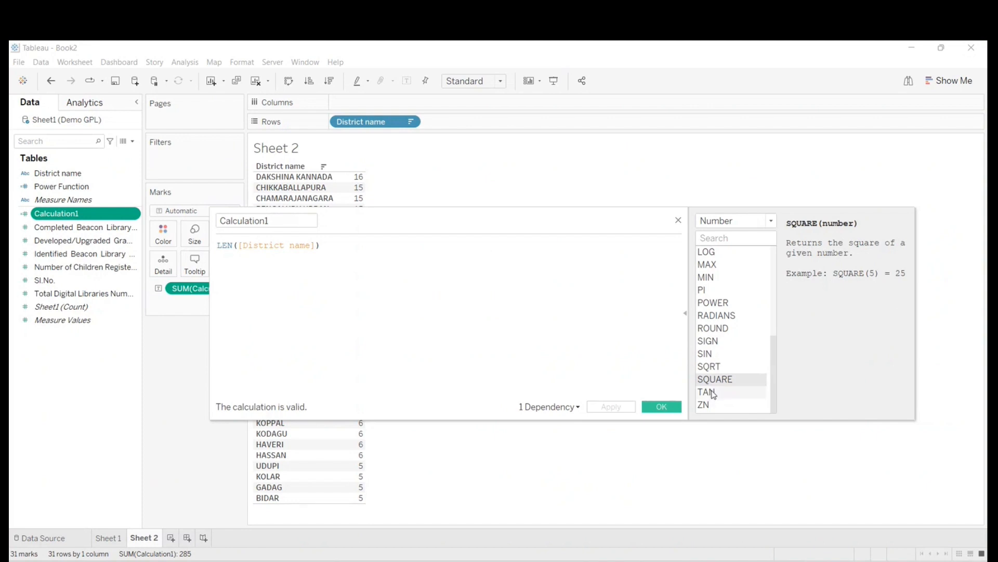
pyautogui.click(716, 394)
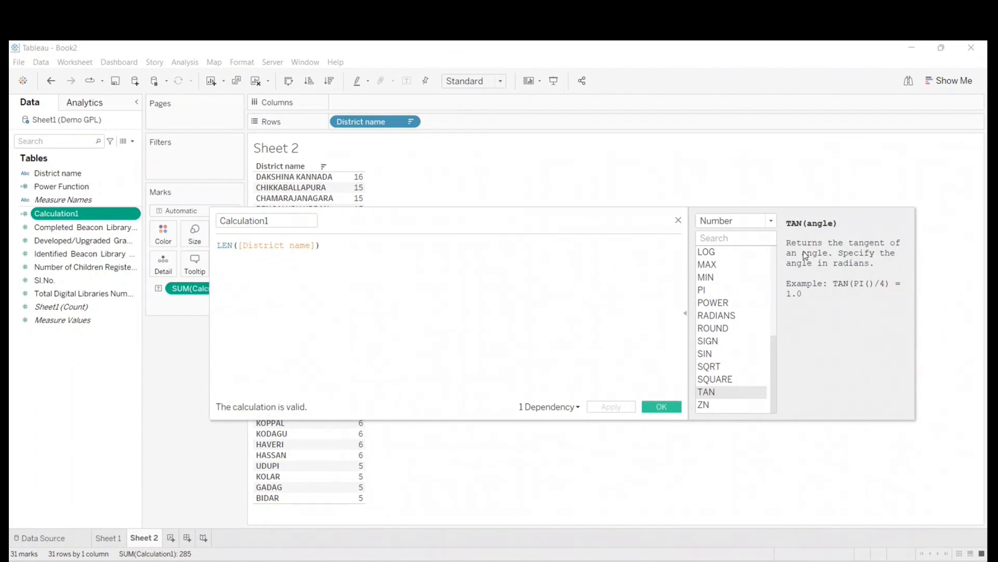
# - Return to the start of the Number functions and examine the descriptions of CEILING and COT
pyautogui.scroll(5, 733, 328)
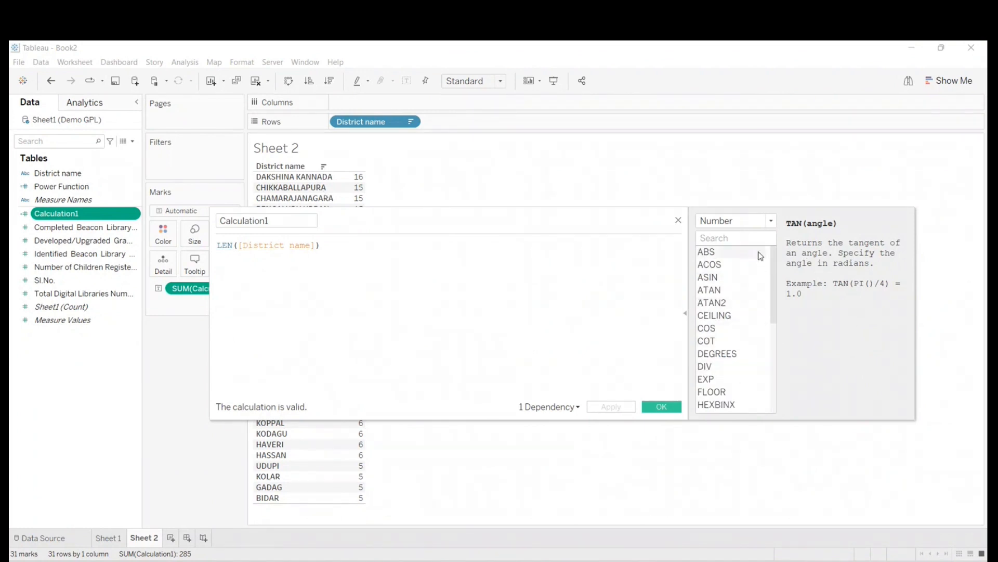
pyautogui.click(773, 222)
pyautogui.click(832, 353)
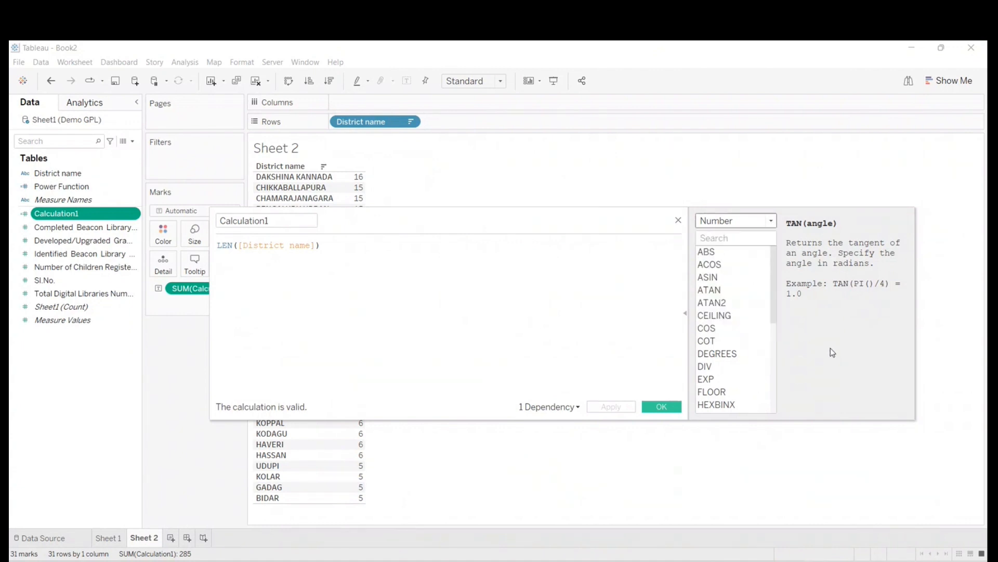
pyautogui.click(717, 316)
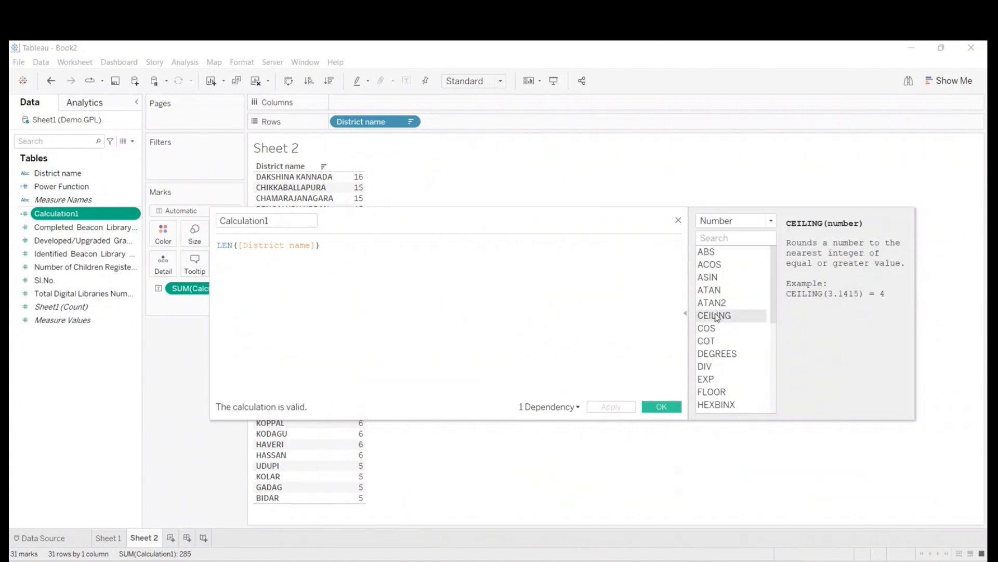
pyautogui.click(707, 341)
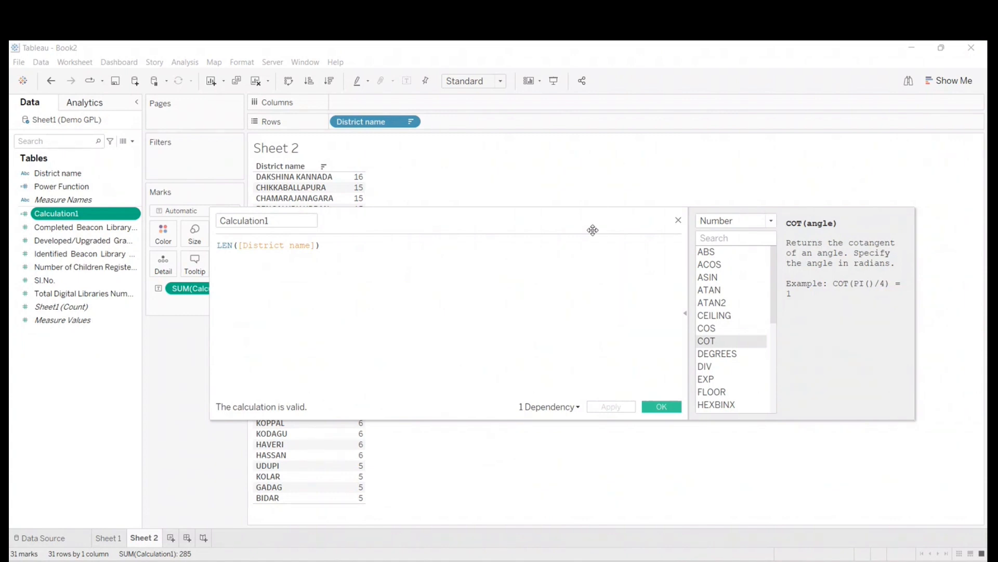
# - Select the whole Calculation1 formula, restrict the function reference to String functions and examine the description of LEFT
pyautogui.click(337, 246)
pyautogui.hotkey('ctrl', 'a')
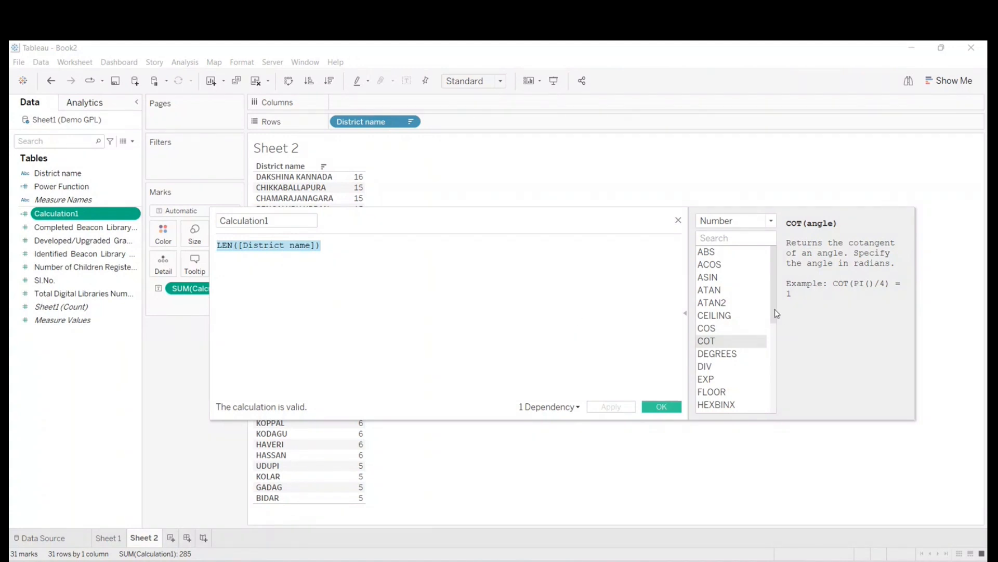
pyautogui.moveTo(772, 267); pyautogui.dragTo(791, 254)
pyautogui.scroll(-2, 715, 332)
pyautogui.scroll(2, 715, 333)
pyautogui.click(772, 221)
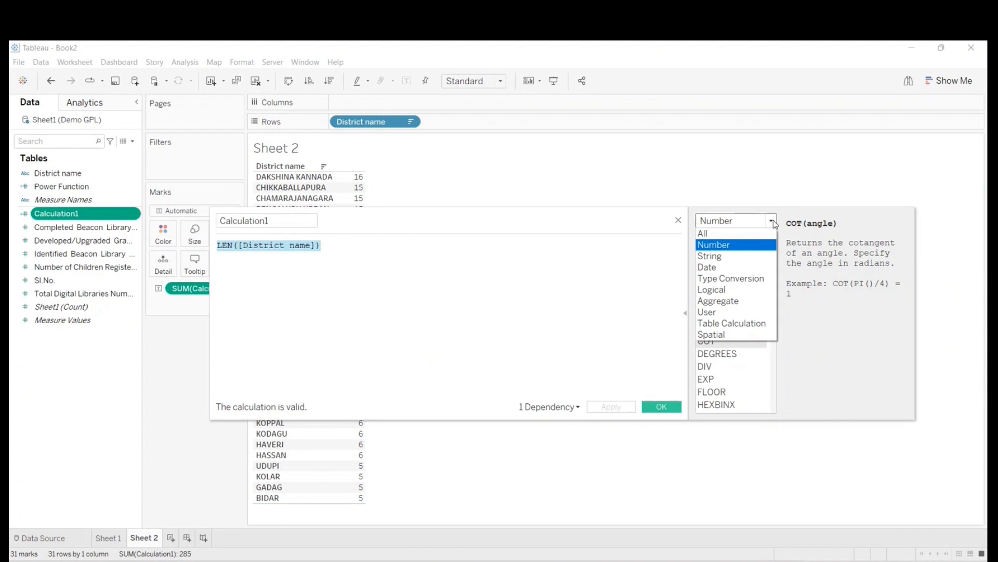
pyautogui.click(760, 257)
pyautogui.scroll(-1, 760, 258)
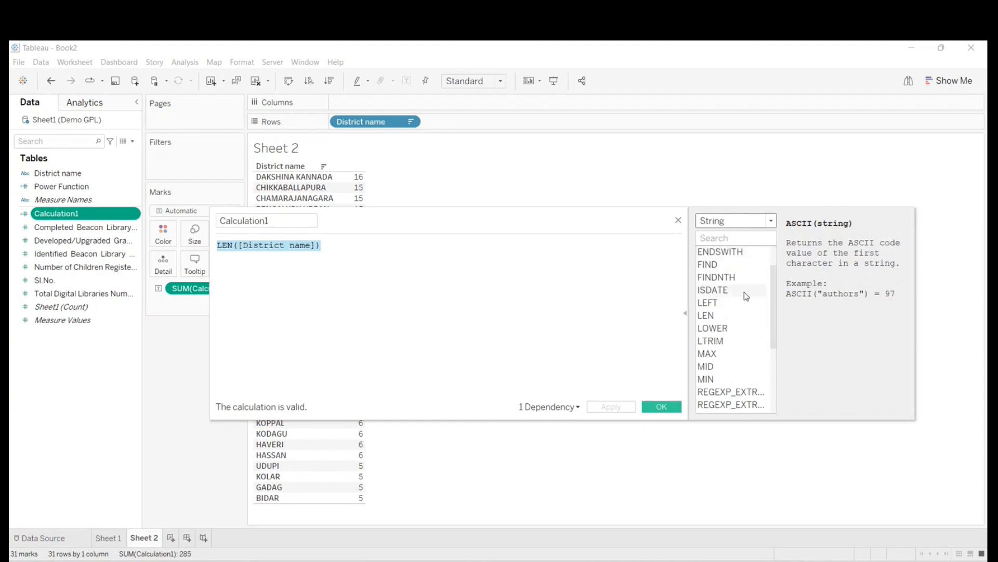
pyautogui.click(717, 307)
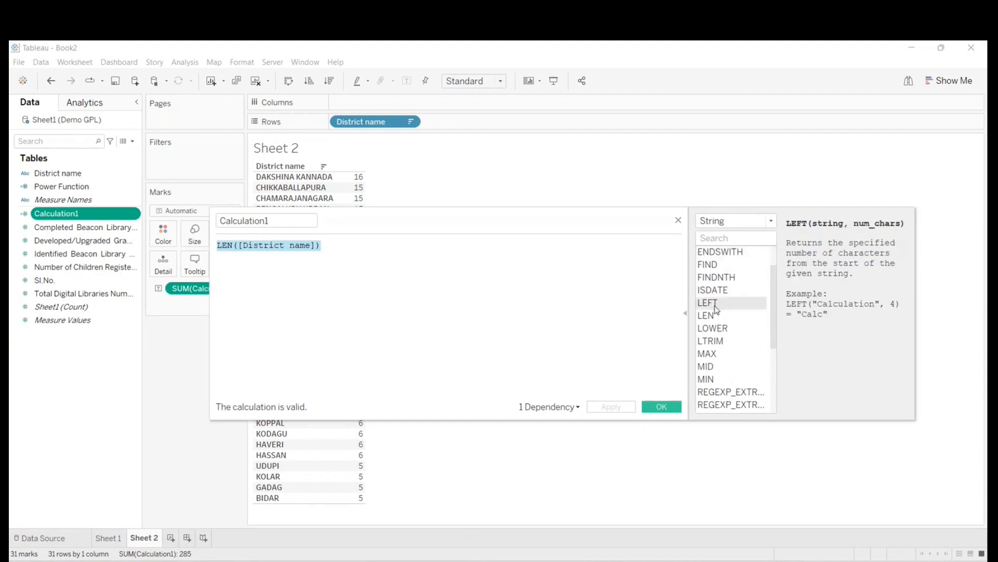
# - Collapse the function reference and replace the Calculation1 formula with left([District name],3), accepting removal of the invalid sort
pyautogui.click(685, 317)
pyautogui.moveTo(422, 211); pyautogui.dragTo(643, 224)
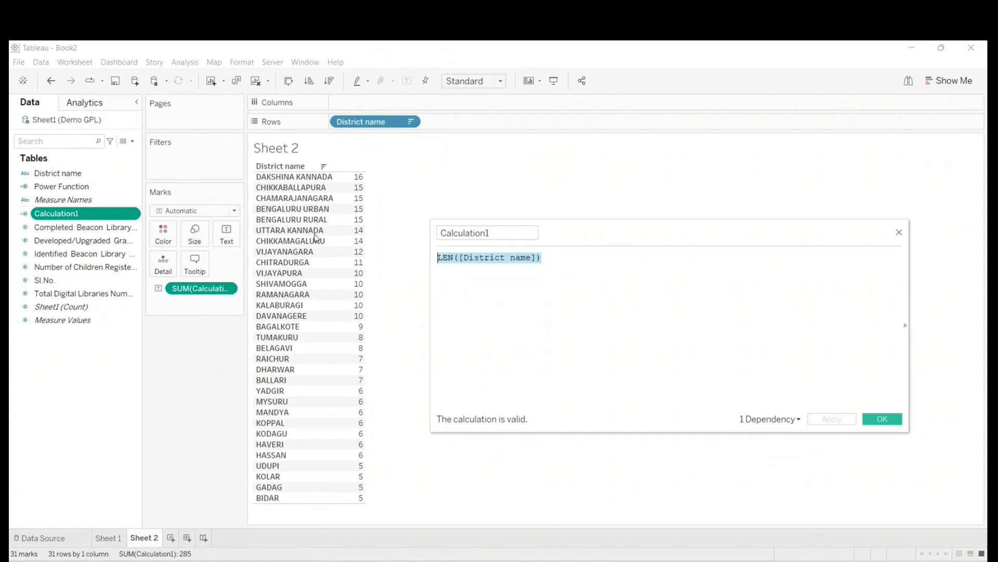
pyautogui.write('le')
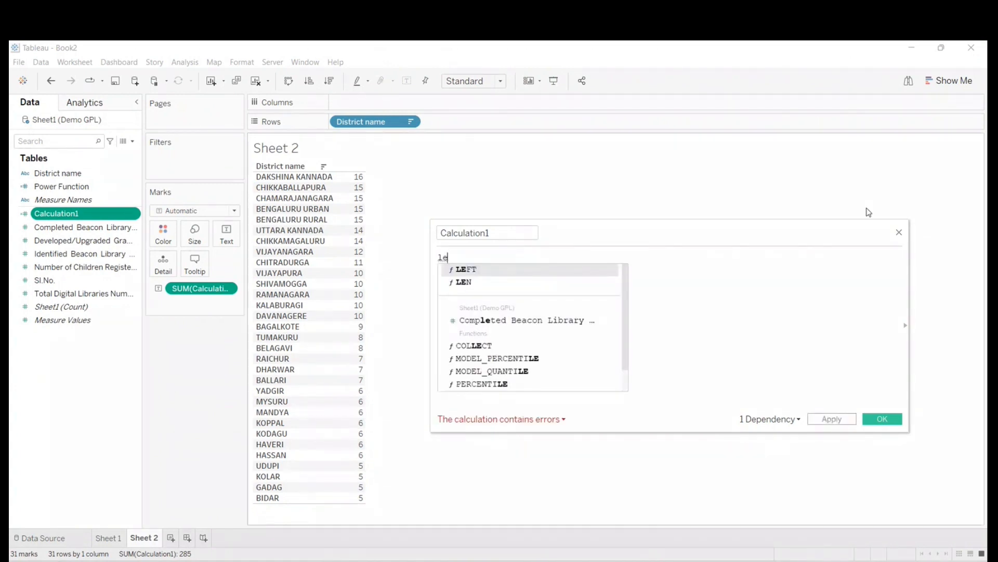
pyautogui.write('ft (')
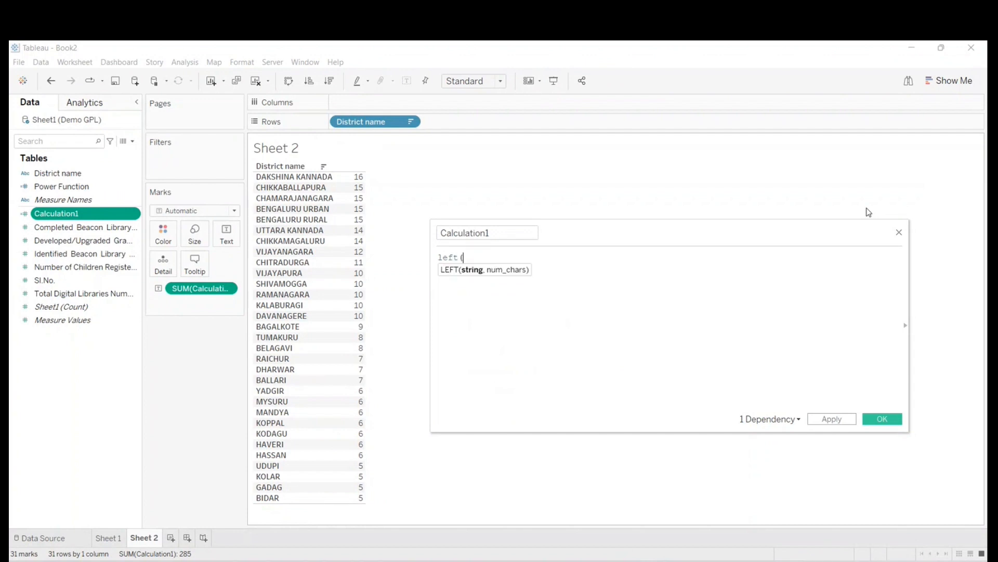
pyautogui.moveTo(57, 173)
pyautogui.mouseDown()
pyautogui.moveTo(456, 230)
pyautogui.moveTo(488, 268)
pyautogui.mouseUp()
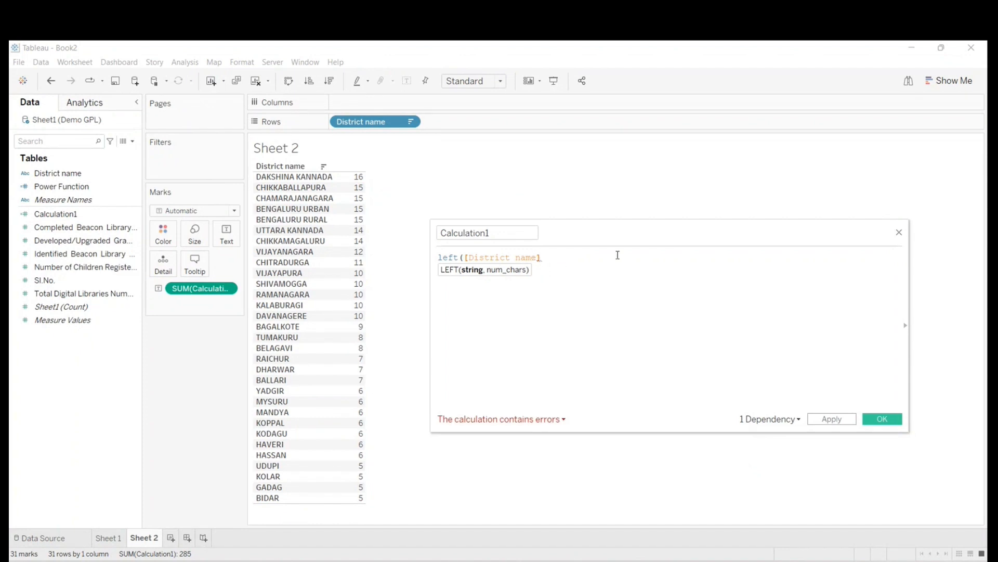
pyautogui.write(',')
pyautogui.write('3')
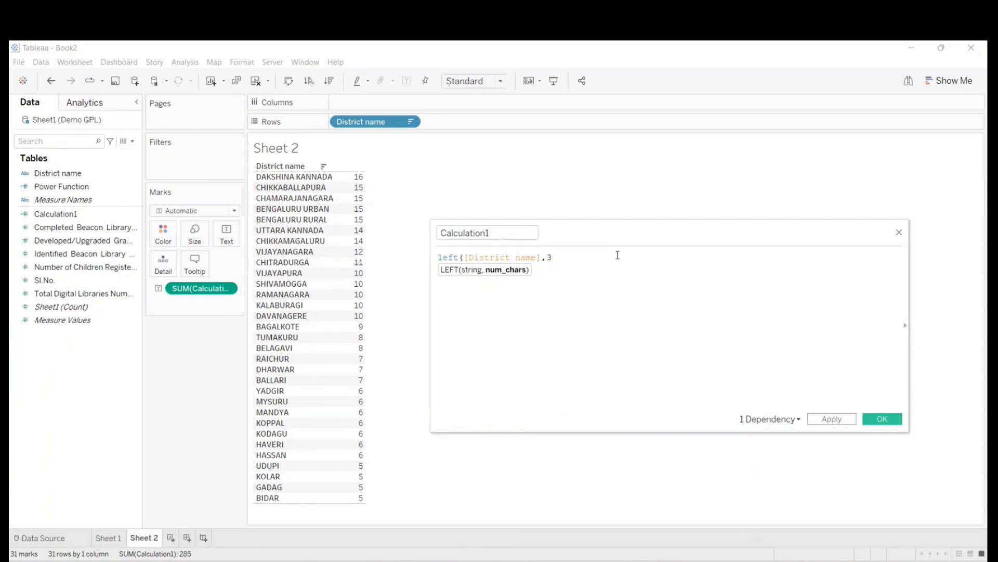
pyautogui.write(')')
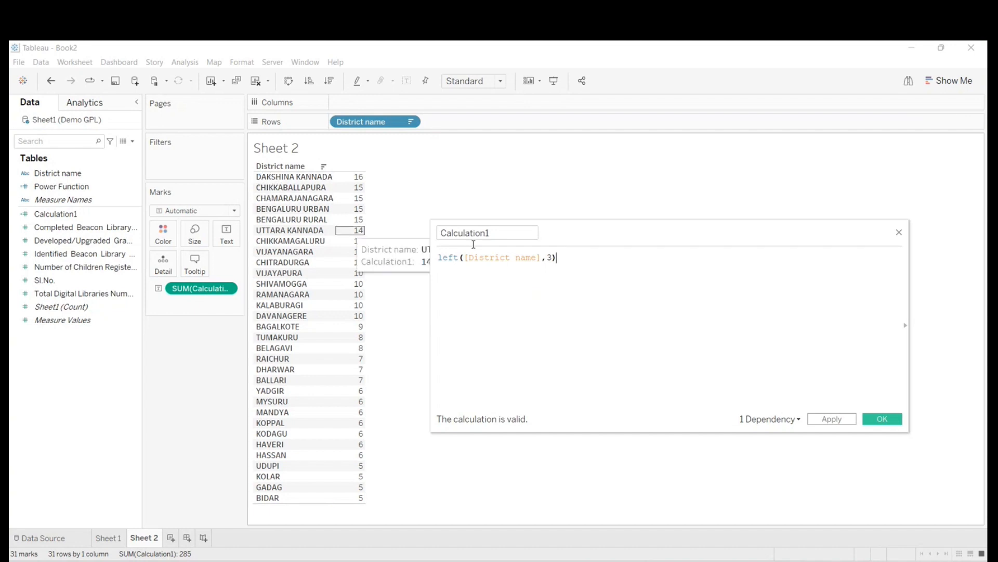
pyautogui.click(882, 421)
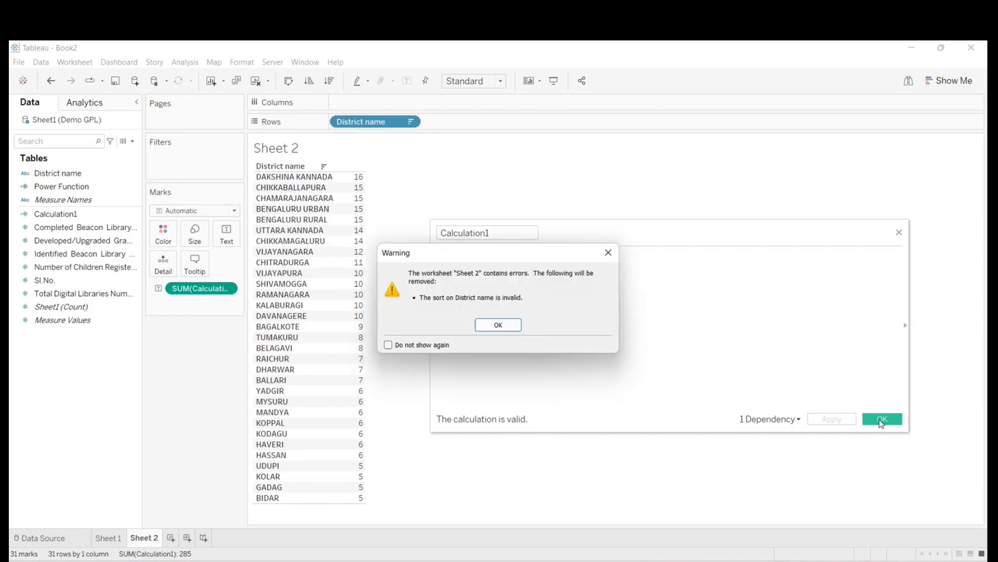
pyautogui.click(513, 328)
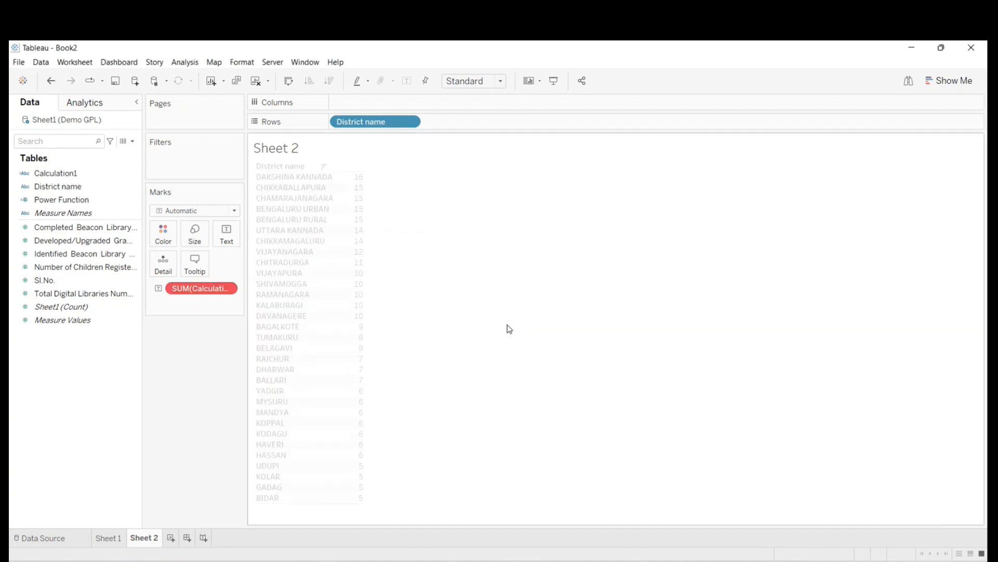
# - Remove the invalid SUM(Calculation1) from the marks and add Calculation1 to the rows beside District name
pyautogui.moveTo(188, 289); pyautogui.dragTo(33, 359)
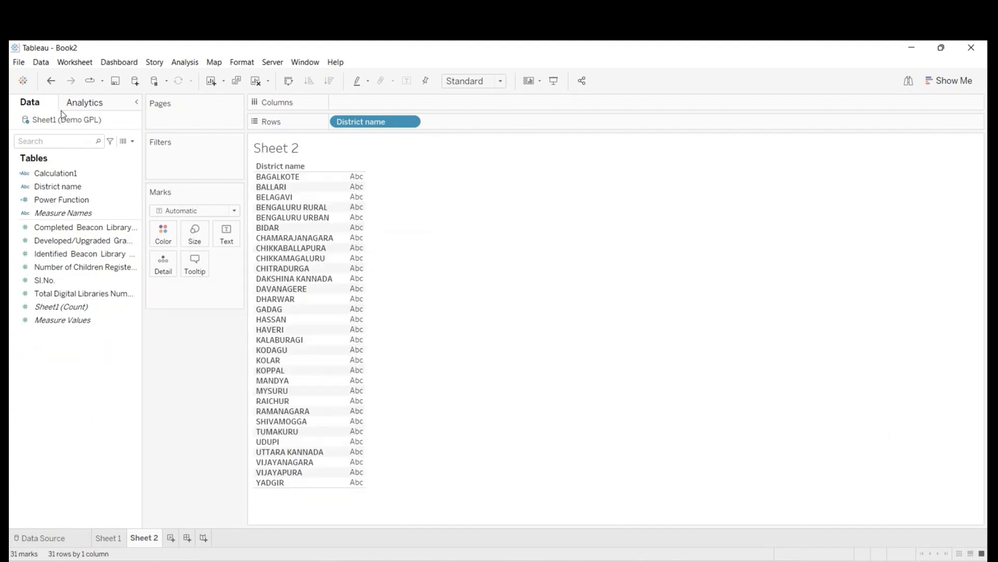
pyautogui.rightClick(53, 174)
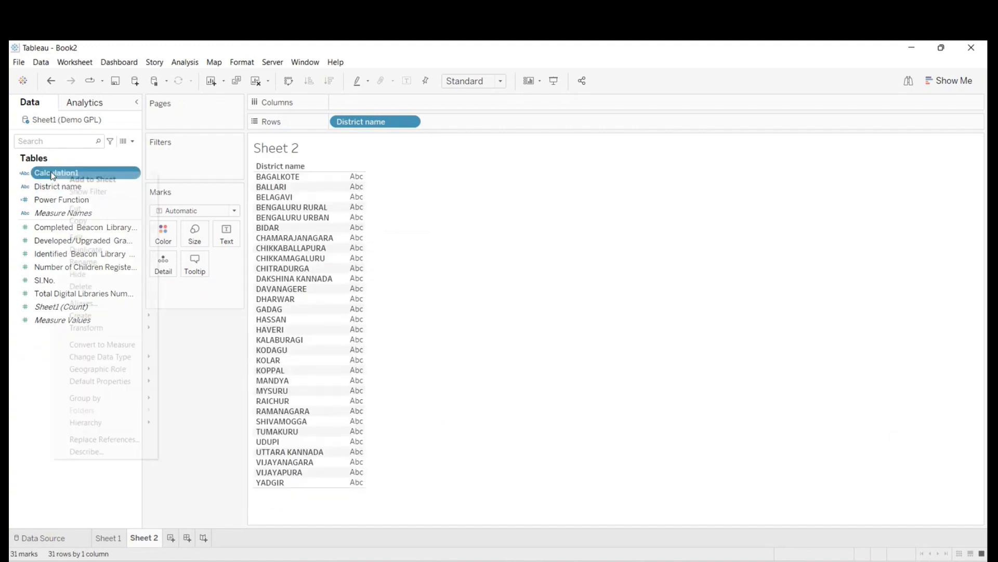
pyautogui.click(87, 237)
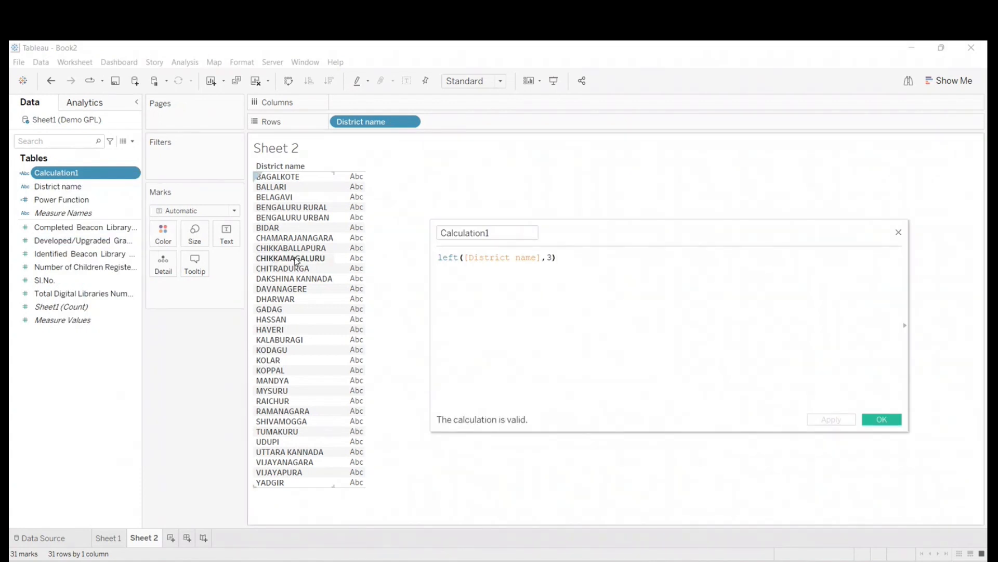
pyautogui.click(886, 422)
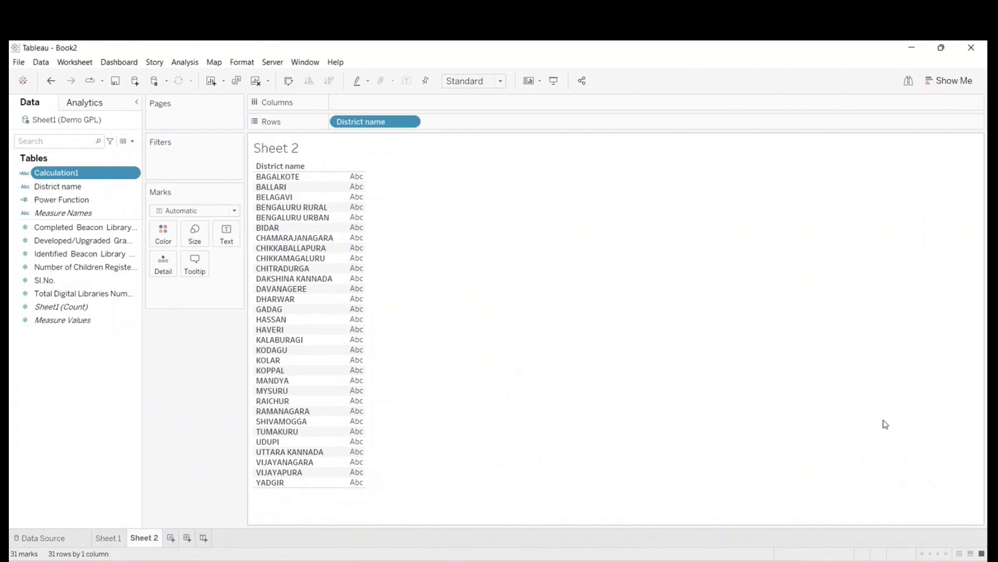
pyautogui.moveTo(83, 199); pyautogui.dragTo(355, 260)
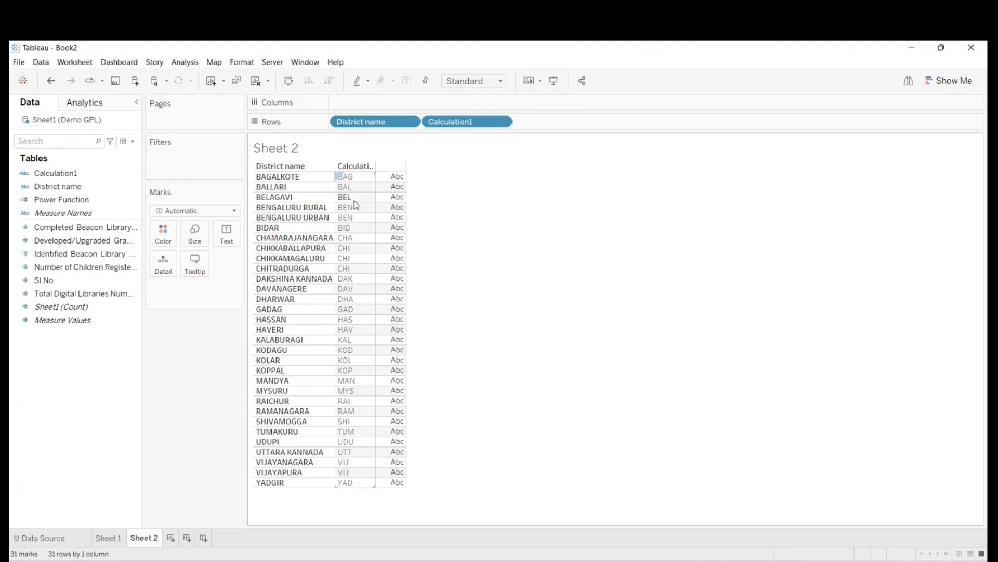
# - Change the Calculation1 formula to return the first 5 characters of District name
pyautogui.rightClick(58, 174)
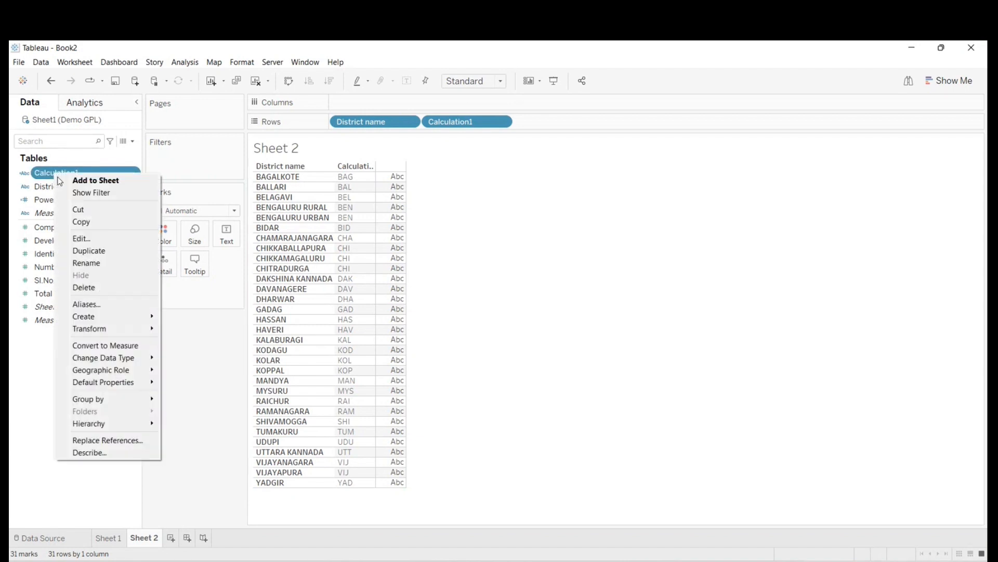
pyautogui.click(81, 238)
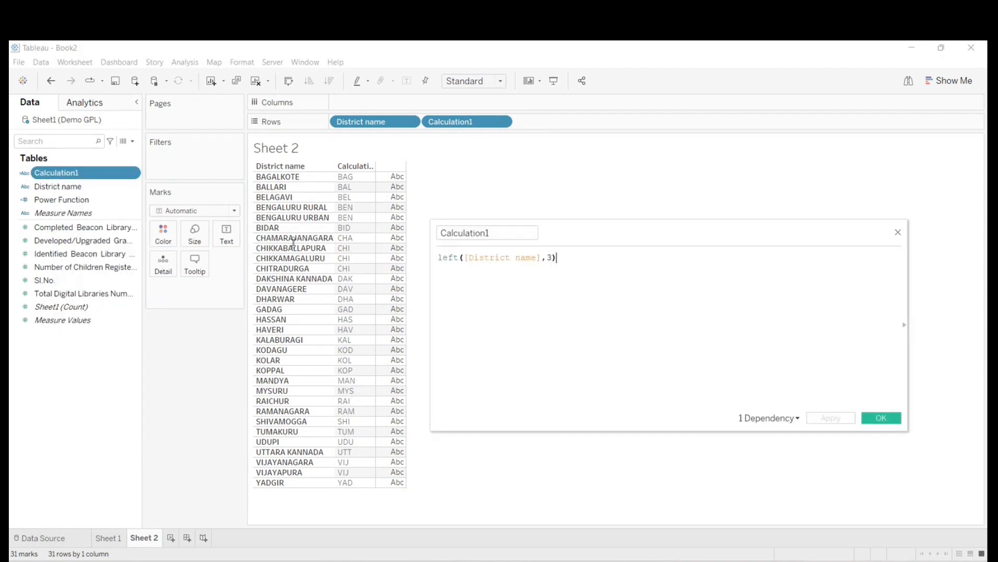
pyautogui.click(555, 260)
pyautogui.press('BackSpace')
pyautogui.write('5')
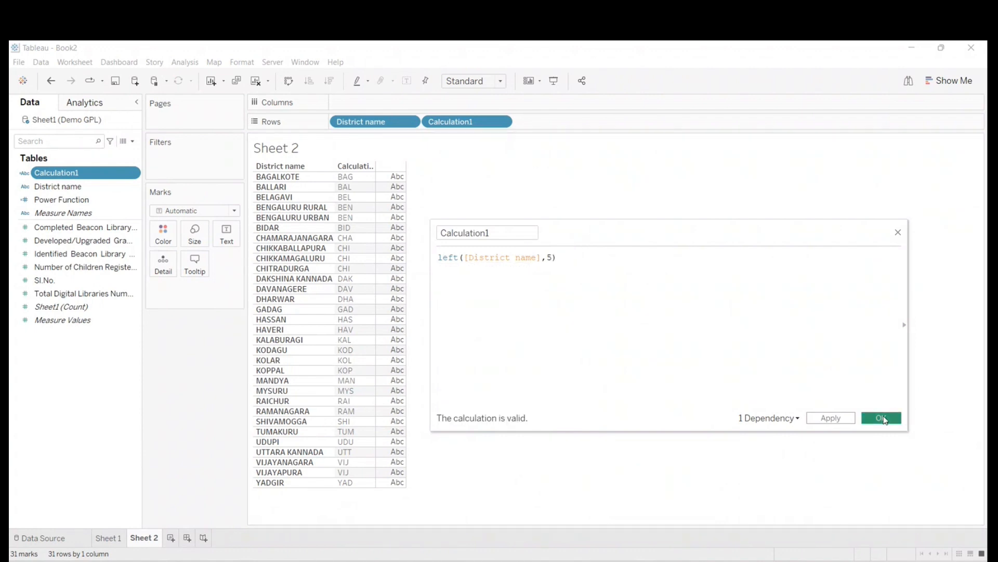
pyautogui.click(883, 417)
# - Reopen Calculation1 to review its LEFT formula, and close the editor without changes
pyautogui.click(59, 175)
pyautogui.rightClick(63, 178)
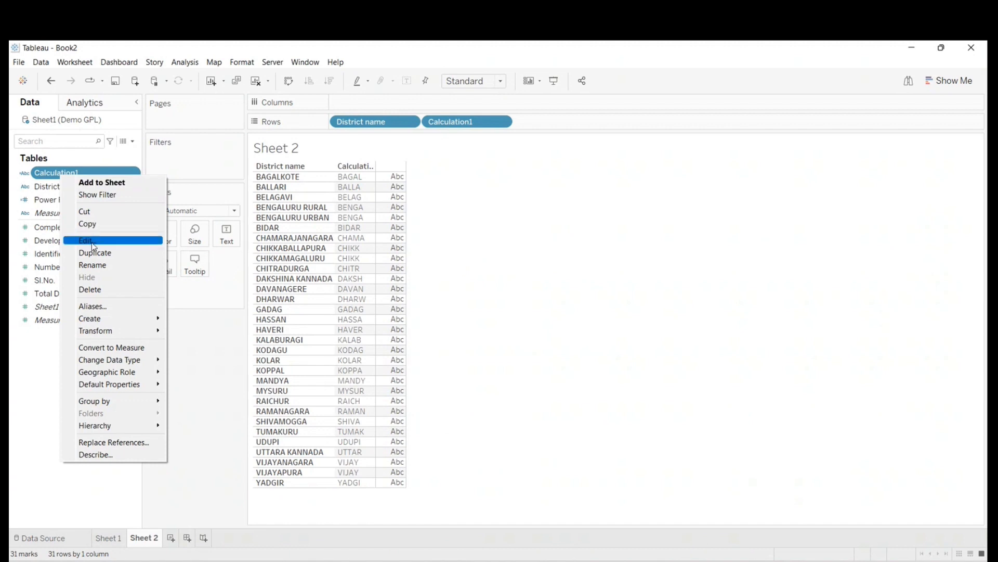
pyautogui.click(86, 240)
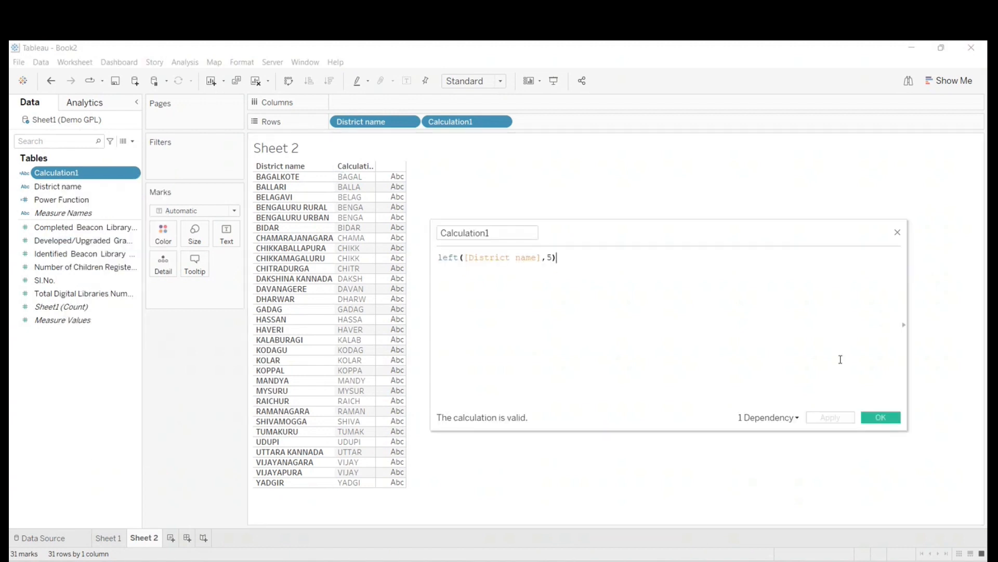
pyautogui.click(893, 421)
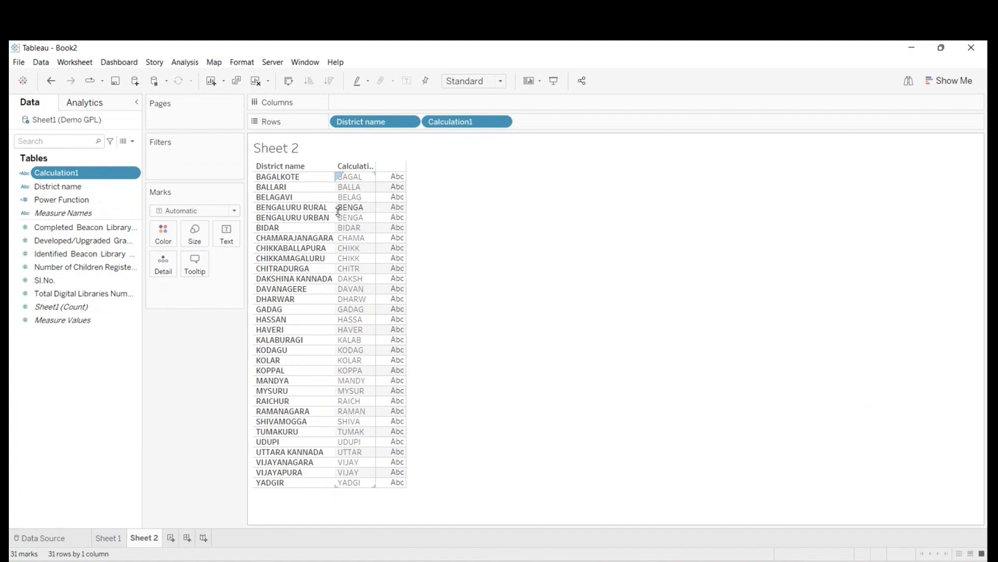
# - Open Calculation1 with the function reference expanded, examine the description of AVG in the full list, and close the editor
pyautogui.rightClick(98, 178)
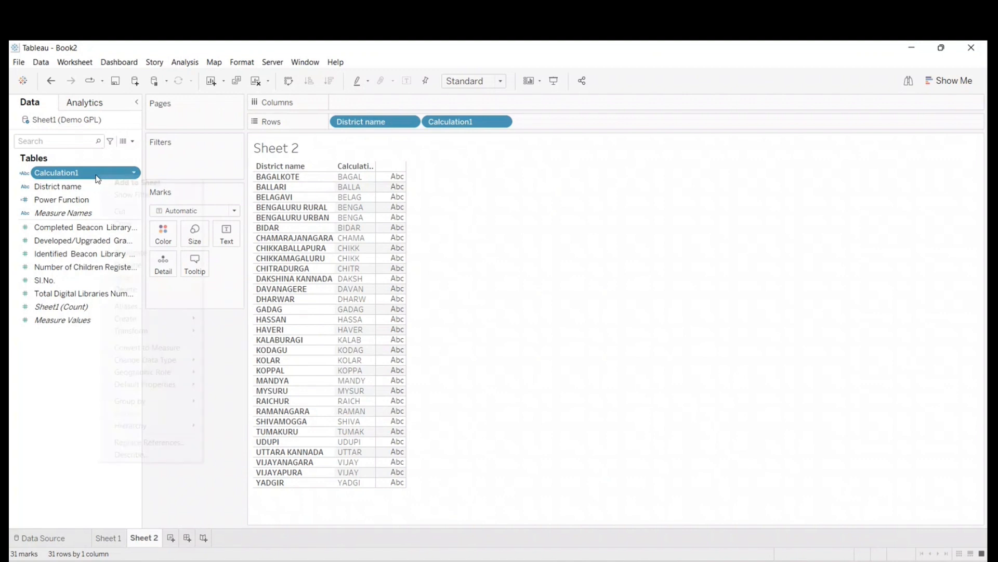
pyautogui.click(114, 242)
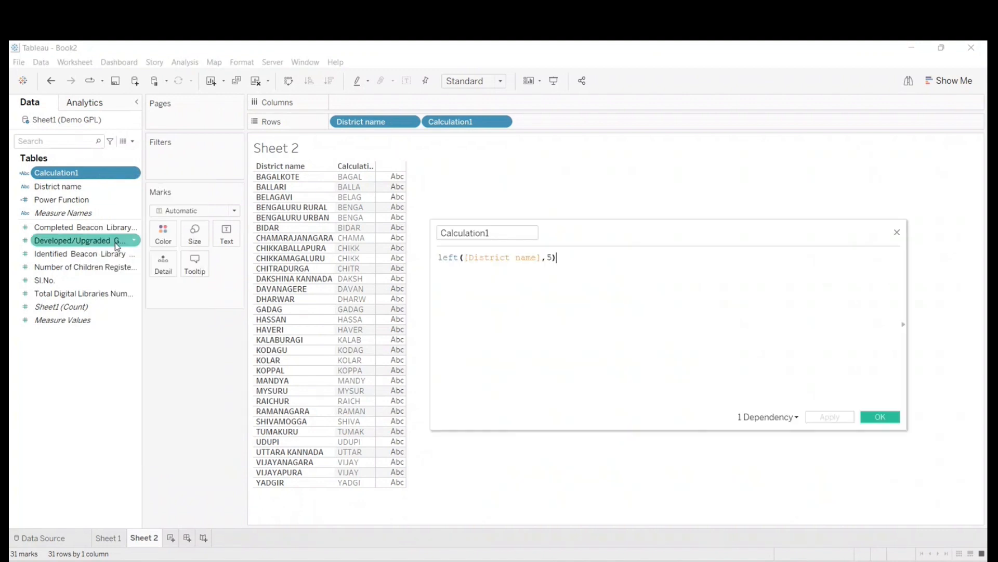
pyautogui.click(903, 325)
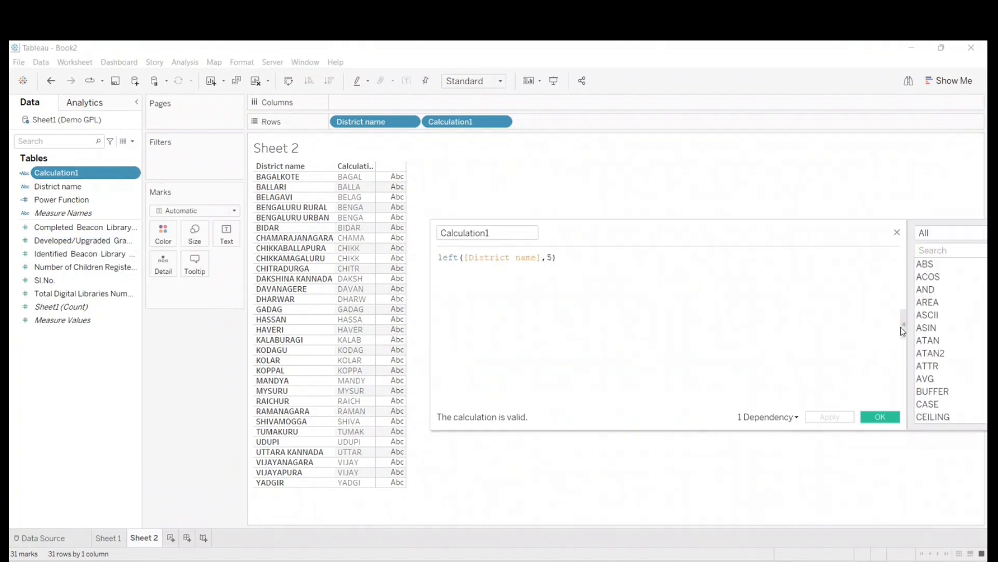
pyautogui.moveTo(897, 225); pyautogui.dragTo(690, 230)
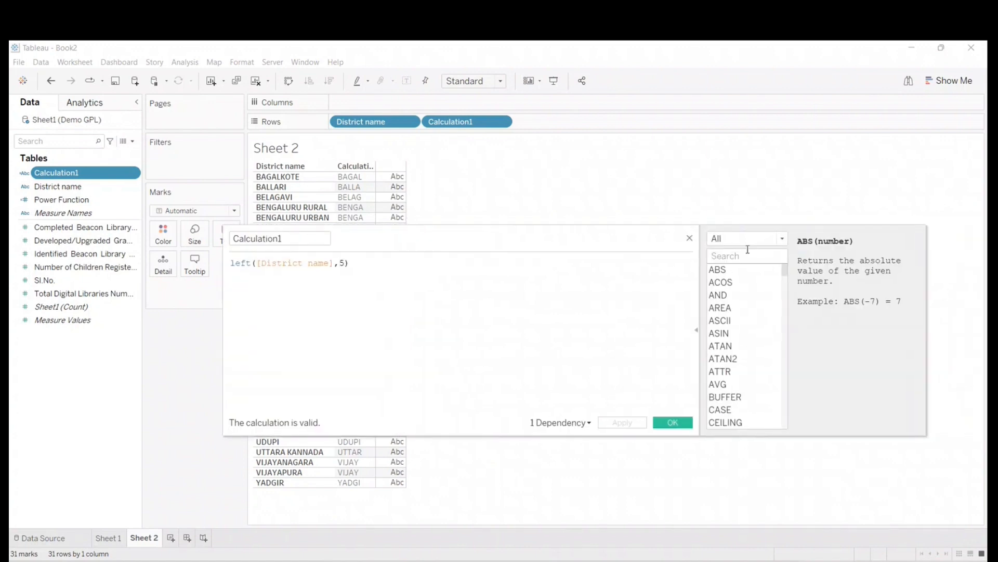
pyautogui.click(729, 285)
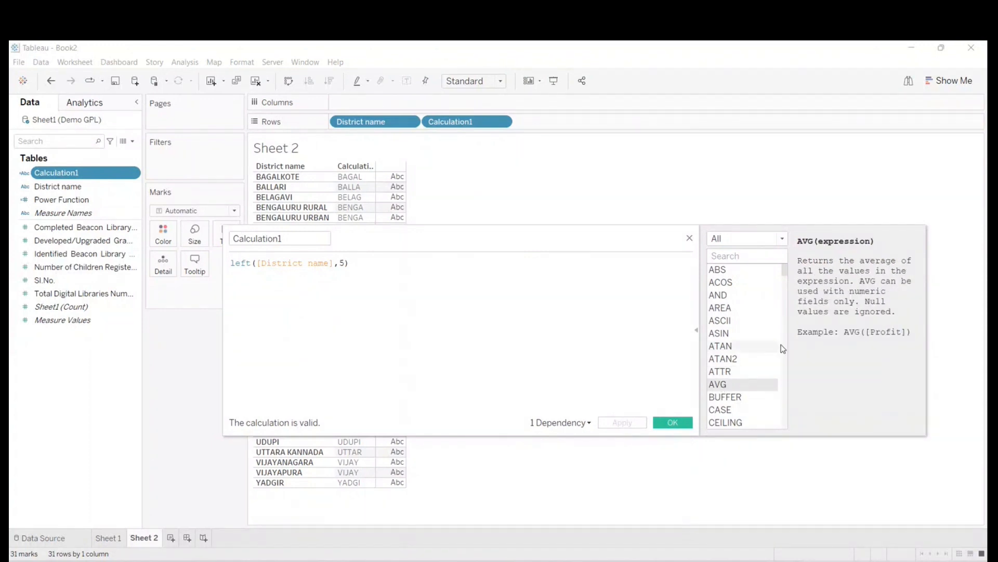
pyautogui.click(670, 421)
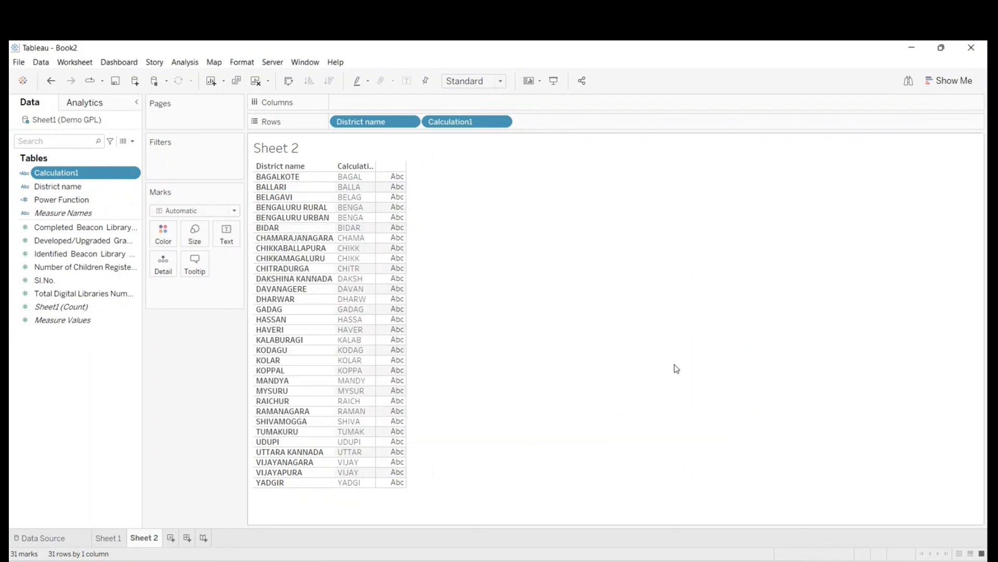
# - Add a new worksheet listing the number of children registered in Gram Panchayath libraries for each District name
pyautogui.click(171, 537)
pyautogui.moveTo(47, 186); pyautogui.dragTo(346, 121)
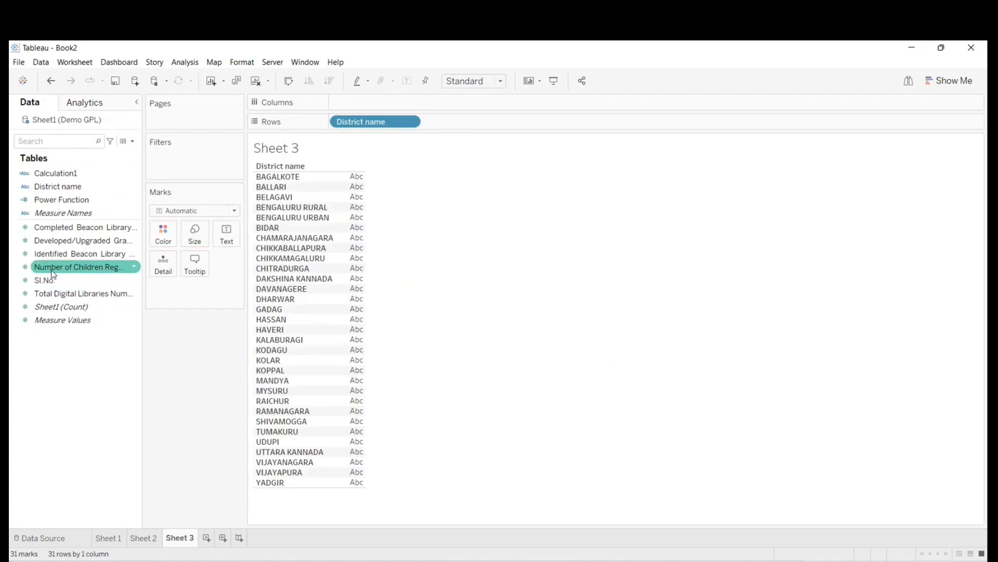
pyautogui.moveTo(52, 267); pyautogui.dragTo(351, 270)
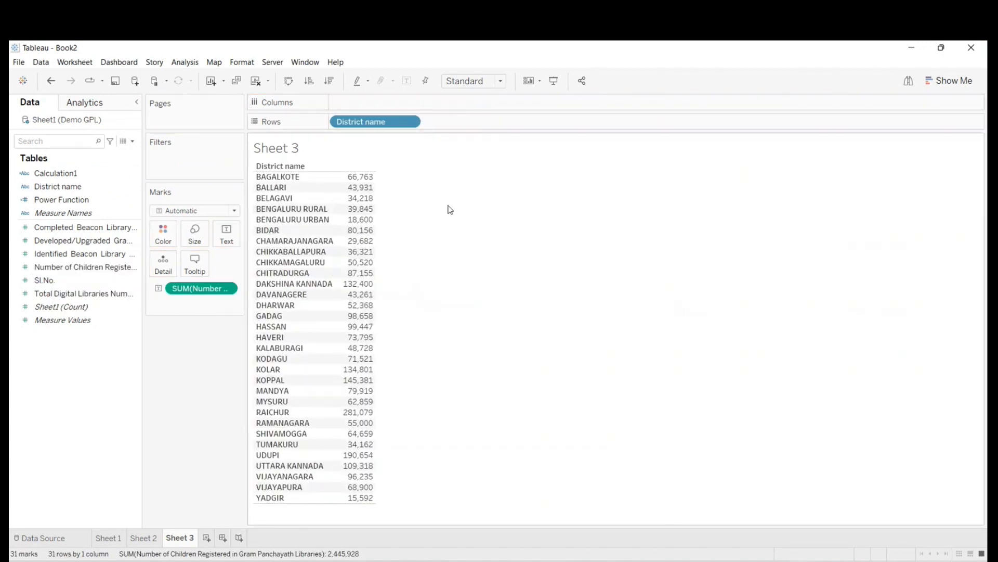
pyautogui.moveTo(366, 268)
# - Create a calculated field named Average
pyautogui.click(133, 142)
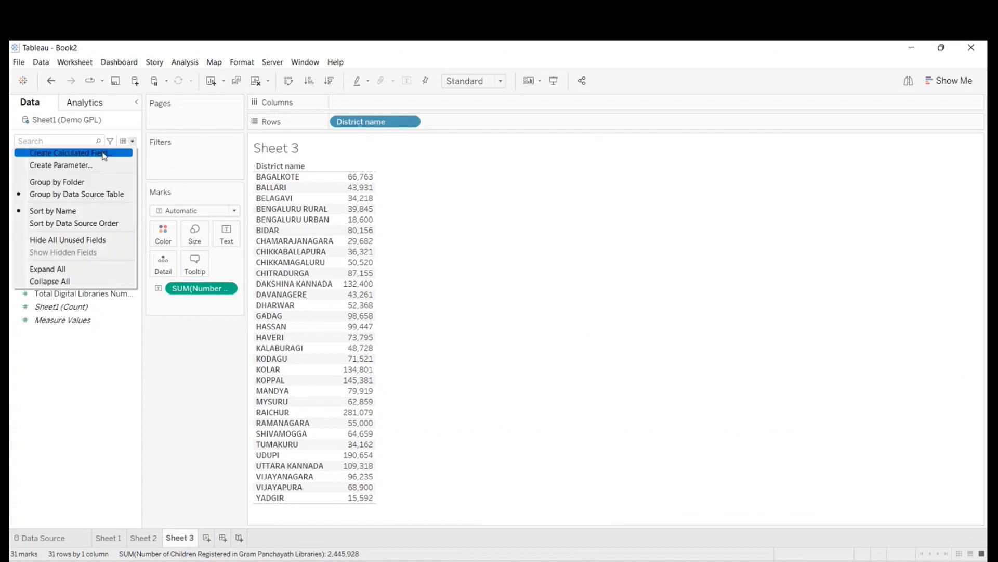
pyautogui.click(103, 151)
pyautogui.write('A')
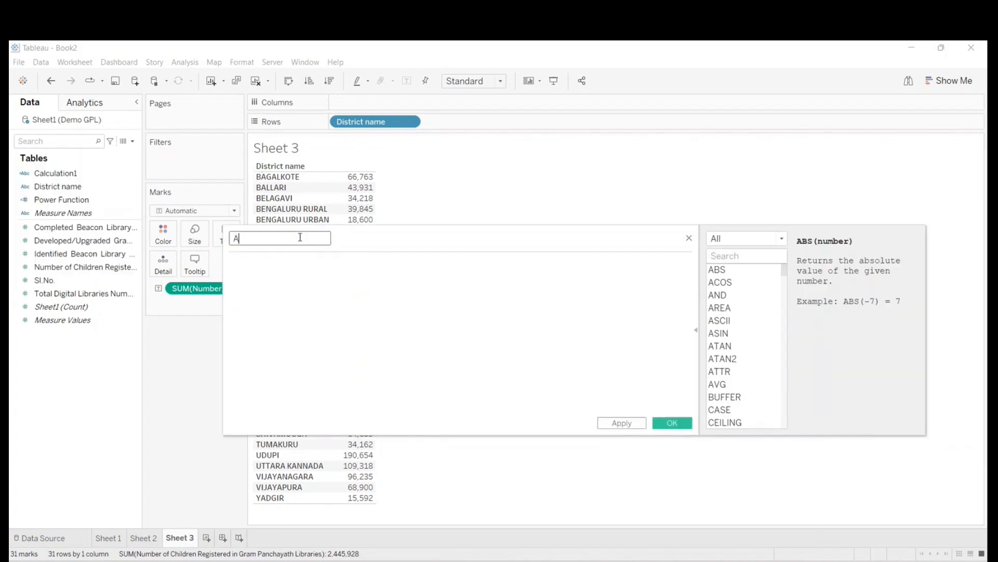
pyautogui.write('vvdhwfvhdf')
pyautogui.press('BackSpace')
pyautogui.press('BackSpace')
pyautogui.press('BackSpace')
pyautogui.press('BackSpace')
pyautogui.press('BackSpace')
pyautogui.press('BackSpace')
pyautogui.press('BackSpace')
pyautogui.press('BackSpace')
pyautogui.press('BackSpace')
pyautogui.write('erage')
# - Enter and save the Average formula as AVG([Number of Children Registered in Gram Panchayath Libraries])
pyautogui.click(313, 276)
pyautogui.write('av')
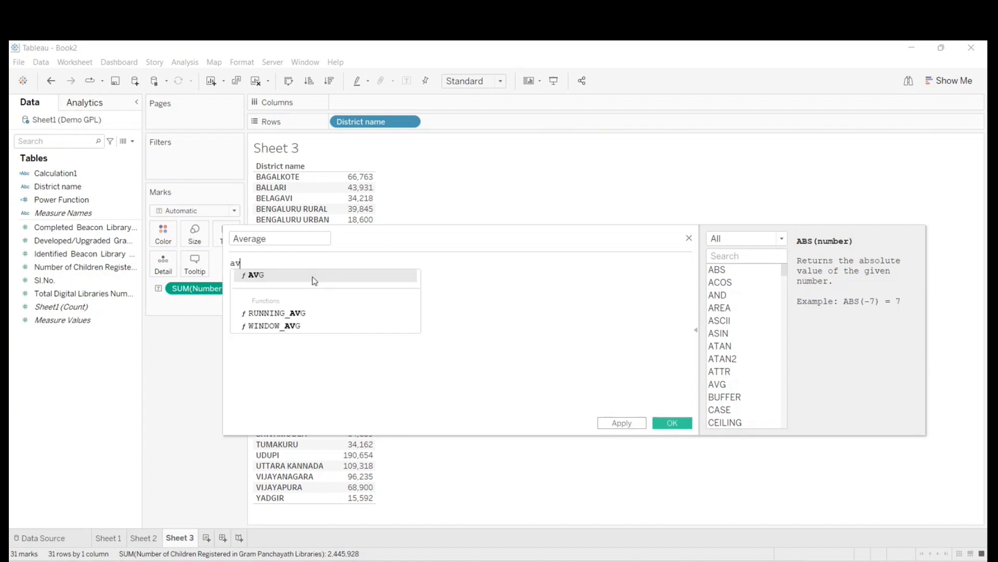
pyautogui.write('era')
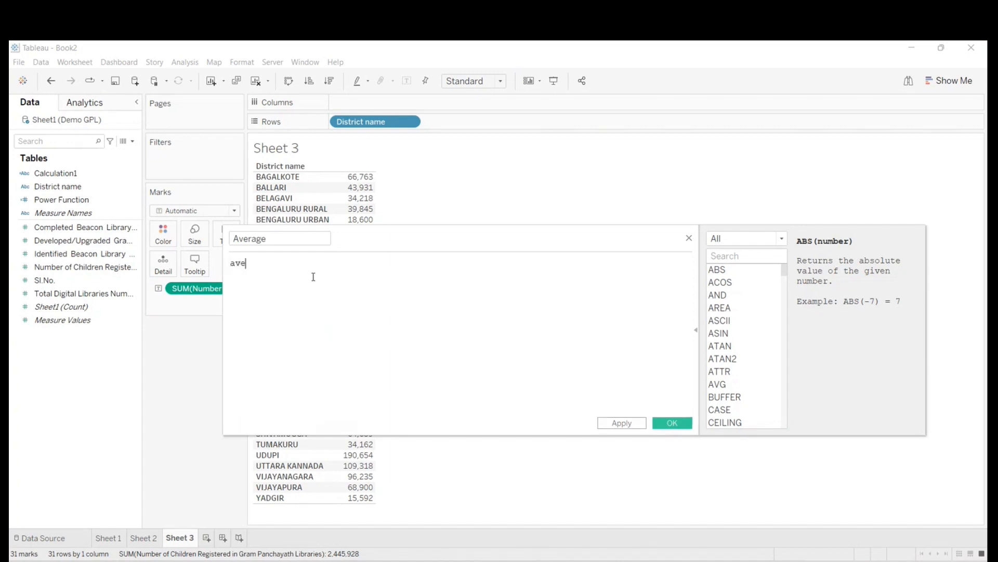
pyautogui.press('BackSpace')
pyautogui.press('BackSpace')
pyautogui.press('BackSpace')
pyautogui.write('g')
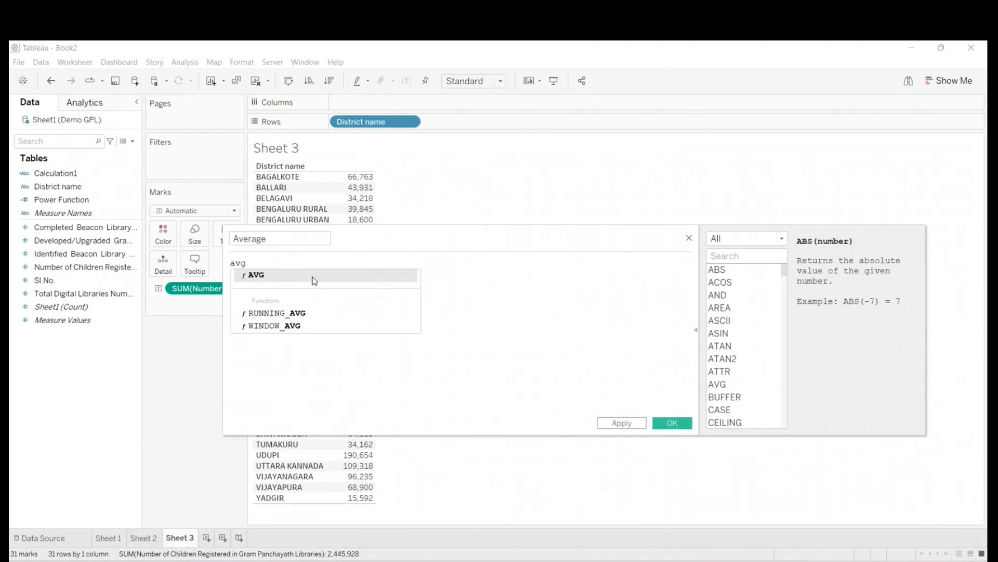
pyautogui.write('(')
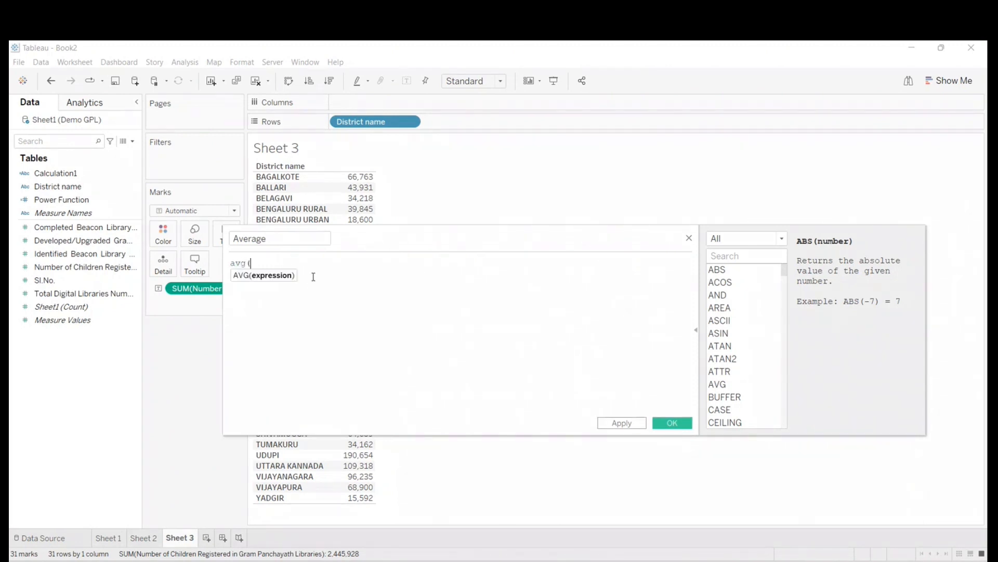
pyautogui.moveTo(51, 267); pyautogui.dragTo(263, 270)
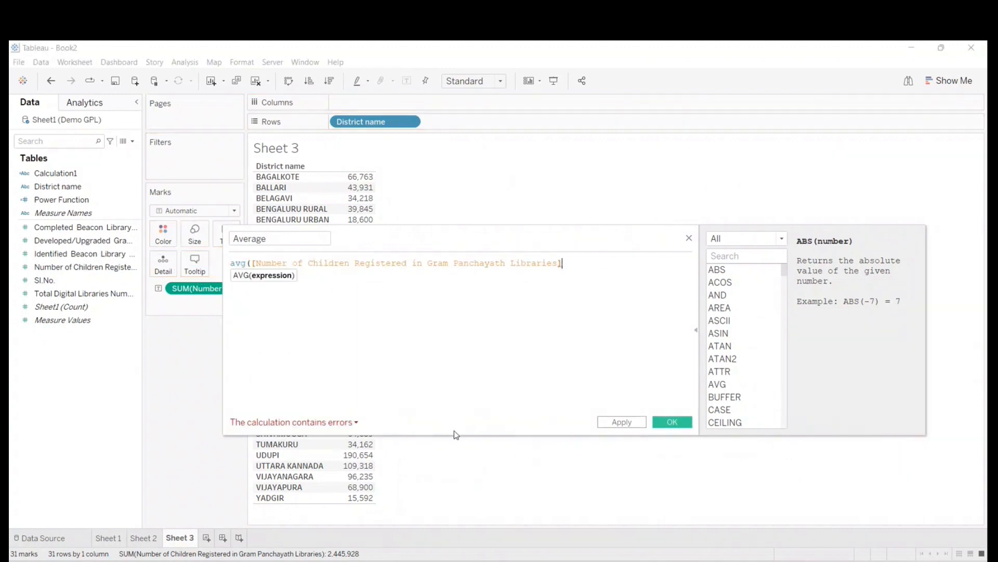
pyautogui.write(')')
pyautogui.click(682, 425)
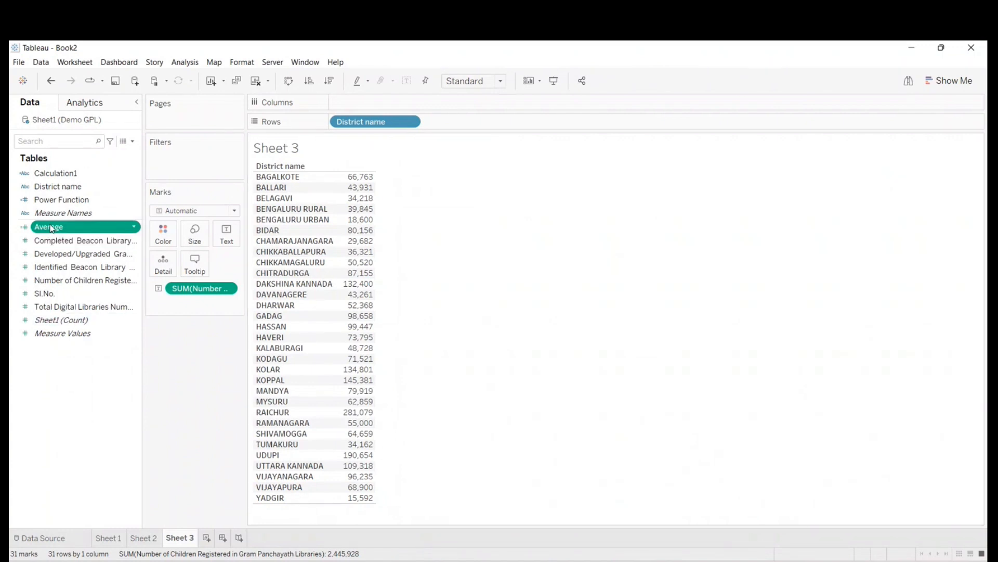
# - Add a new worksheet and place the Average calculated field in its view as a single text value
pyautogui.click(206, 538)
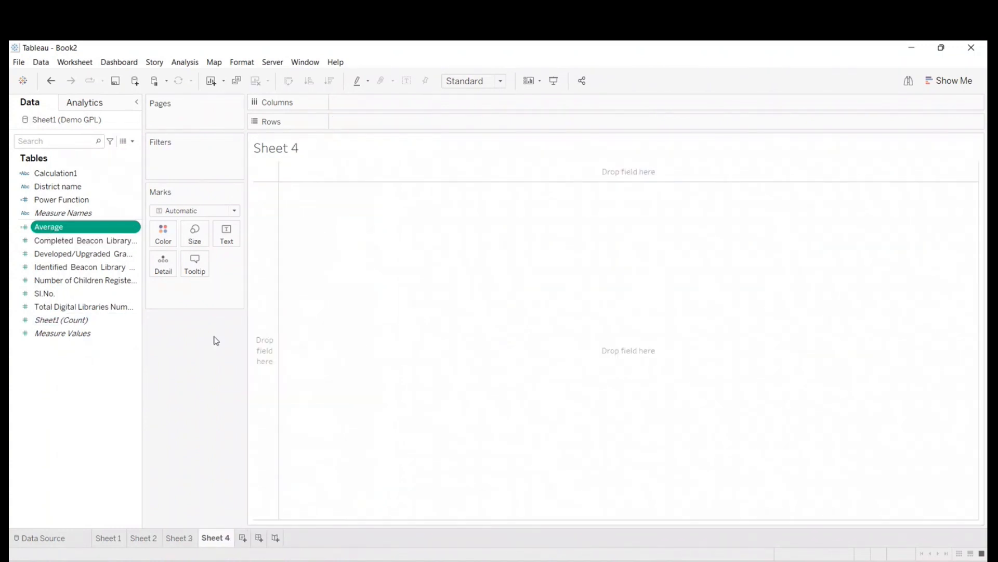
pyautogui.moveTo(50, 229); pyautogui.dragTo(325, 221)
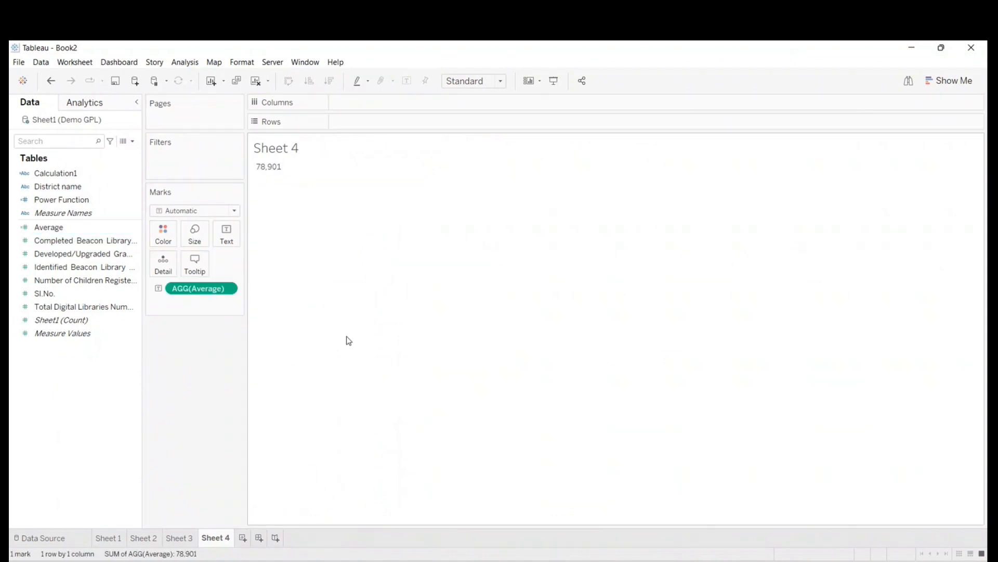
pyautogui.moveTo(268, 167)
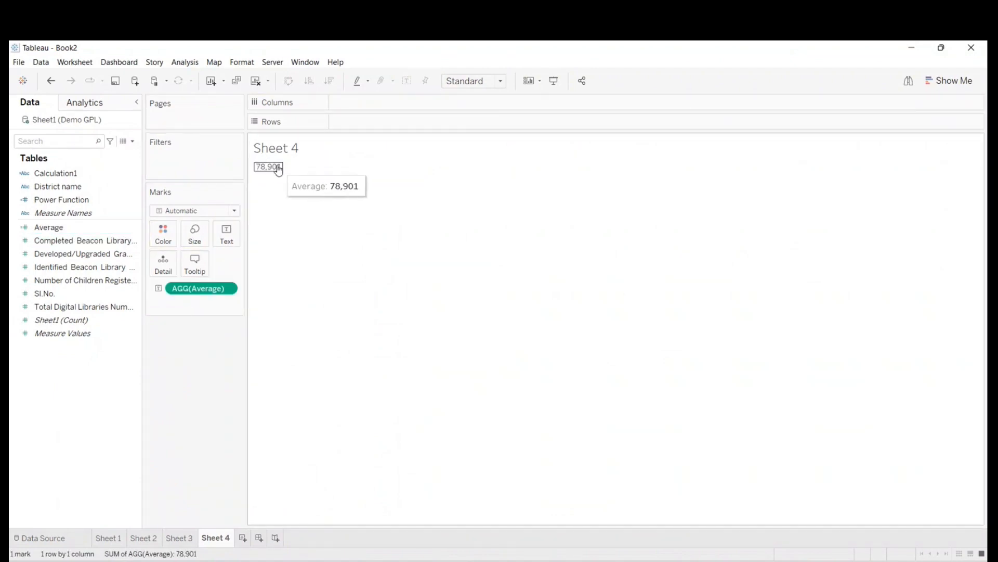
# - Set the Sheet 4 title to "Average No. of children registered in each distict" and return to Sheet 3
pyautogui.rightClick(283, 149)
pyautogui.click(292, 152)
pyautogui.hotkey('ctrl', 'a')
pyautogui.write('Average No. of children')
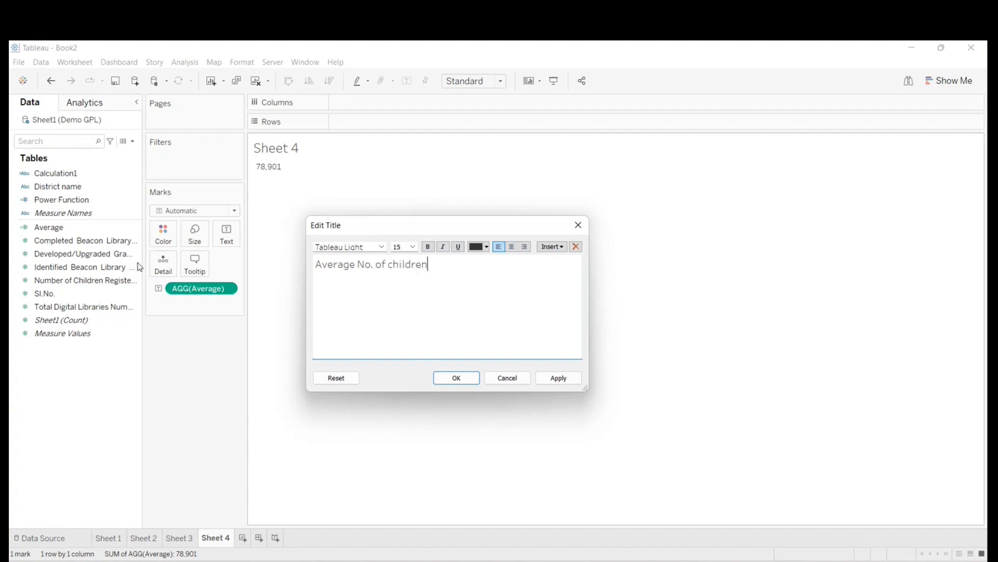
pyautogui.write(' registered in each di')
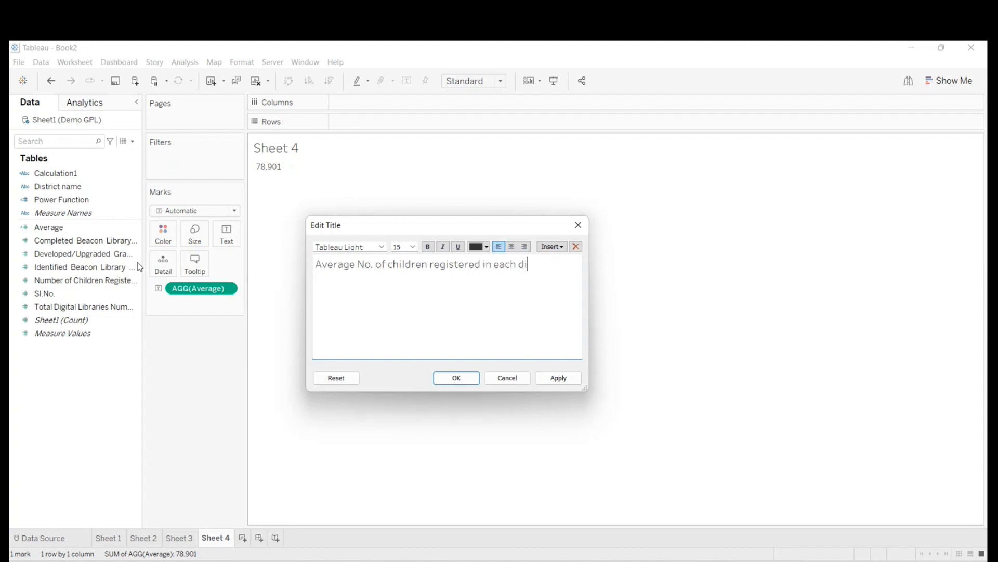
pyautogui.write('stict')
pyautogui.click(456, 378)
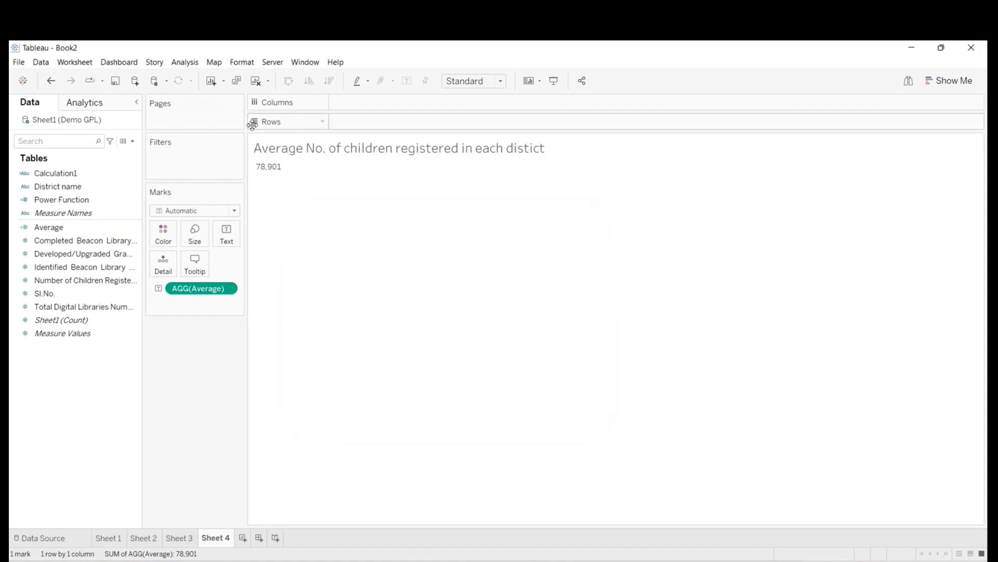
pyautogui.moveTo(270, 169)
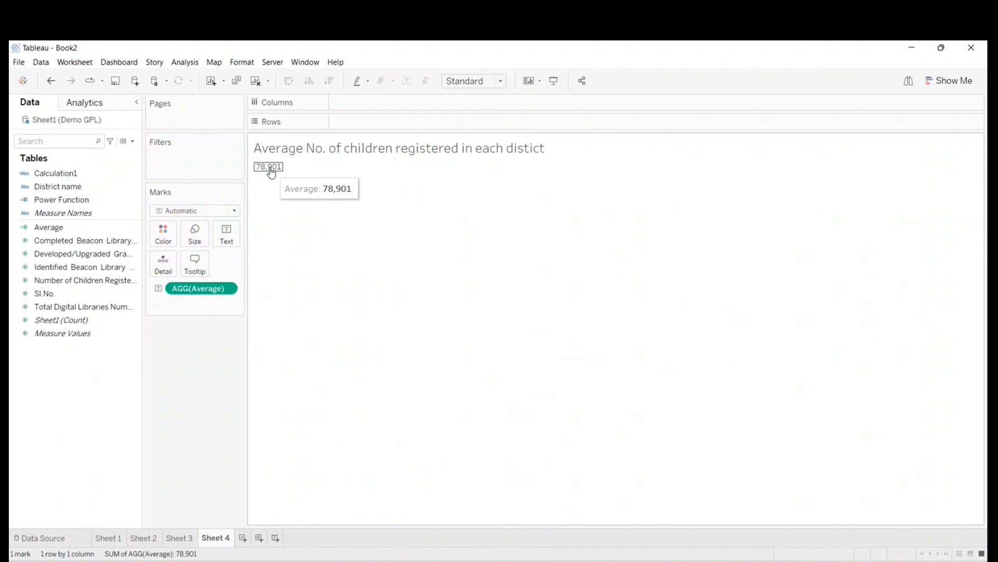
pyautogui.click(188, 539)
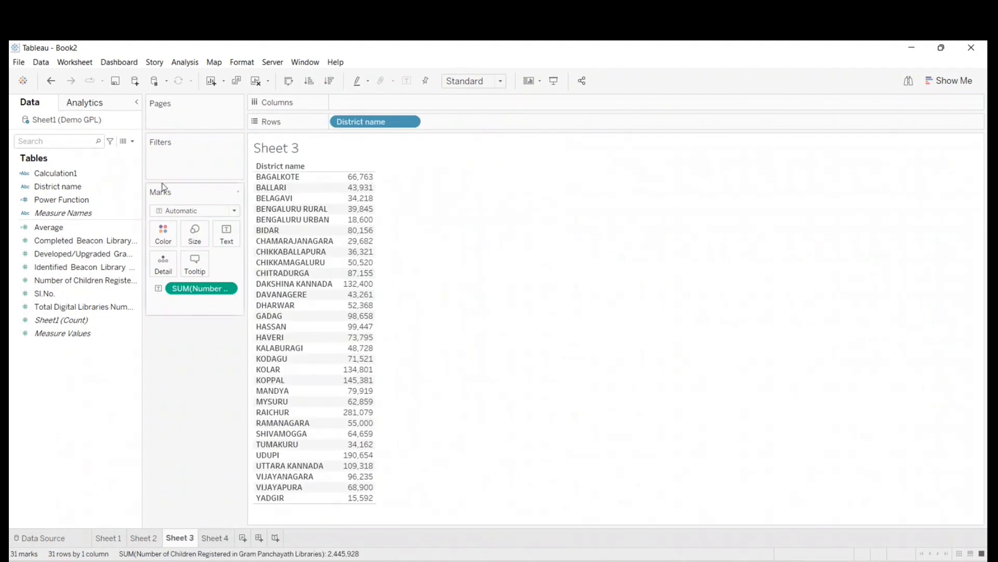
# - Start a new calculated field on Sheet 3 with the function reference expanded
pyautogui.click(133, 141)
pyautogui.click(106, 154)
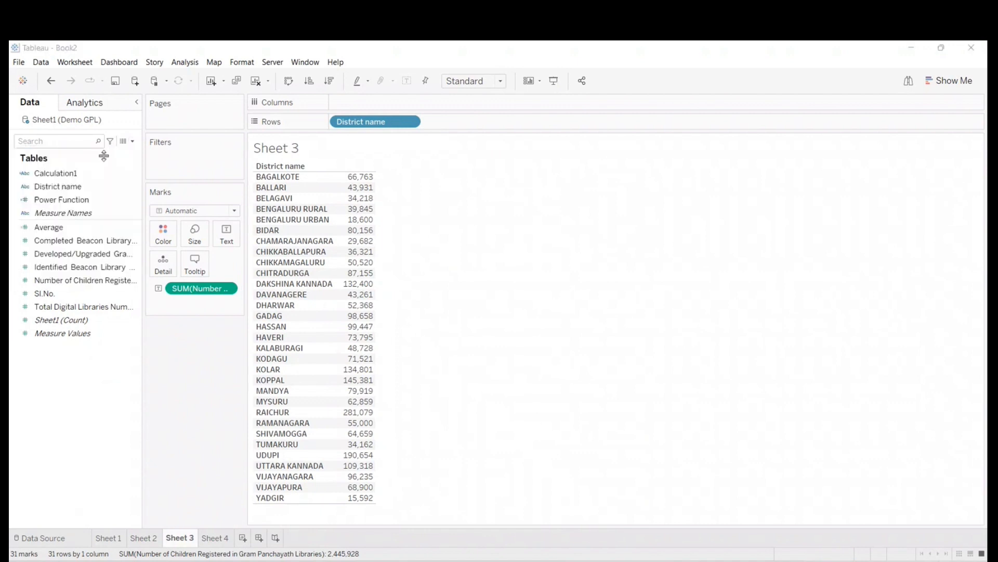
pyautogui.click(696, 329)
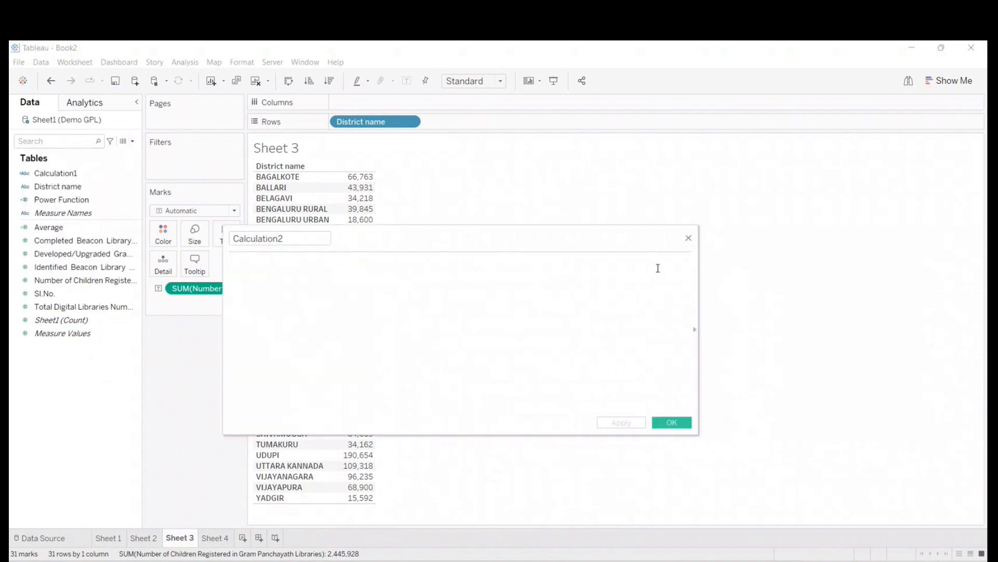
pyautogui.click(695, 329)
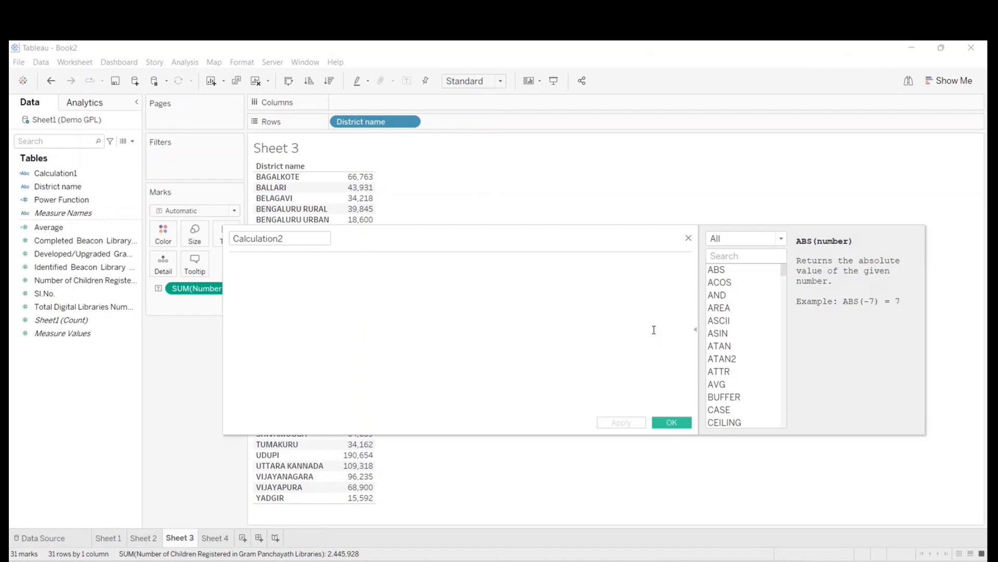
# - Switch to the Teams meeting window, check the meeting chat, and minimize the meeting window
pyautogui.click(204, 443)
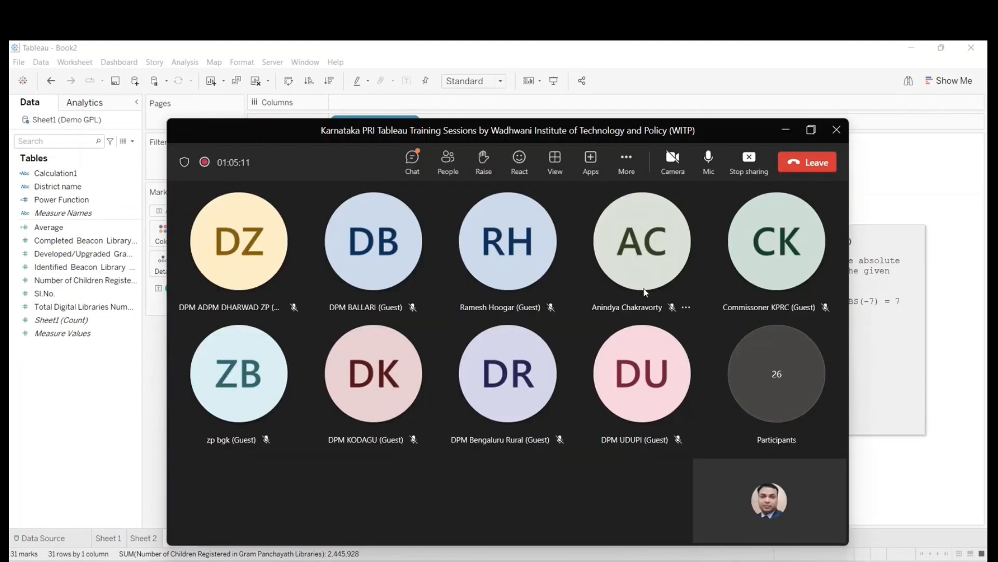
pyautogui.click(413, 160)
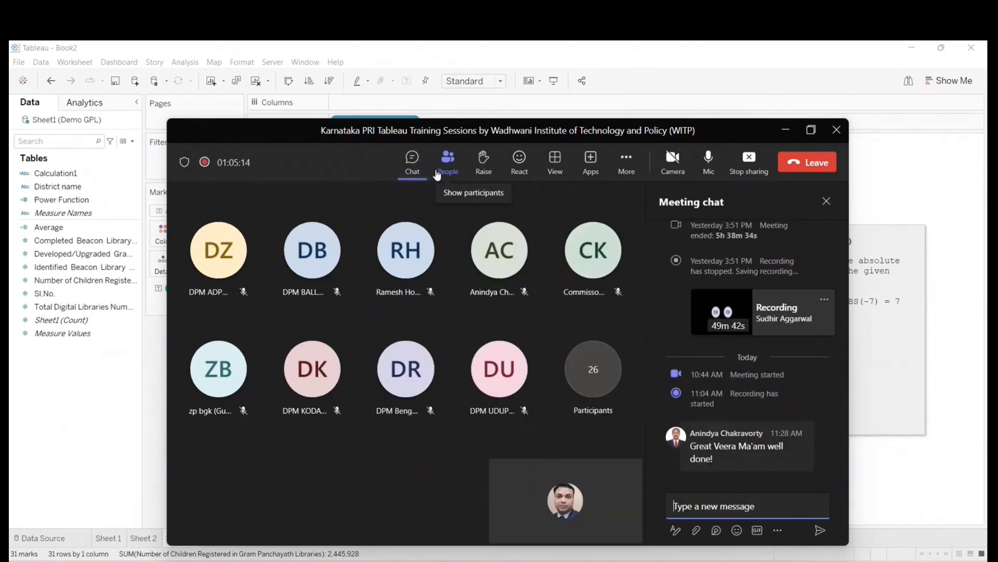
pyautogui.click(413, 160)
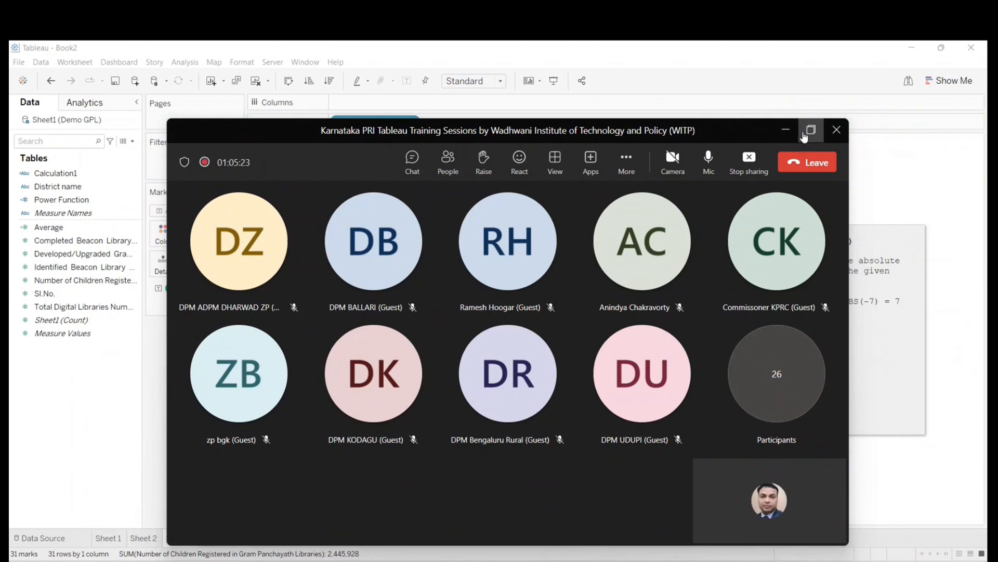
pyautogui.click(805, 134)
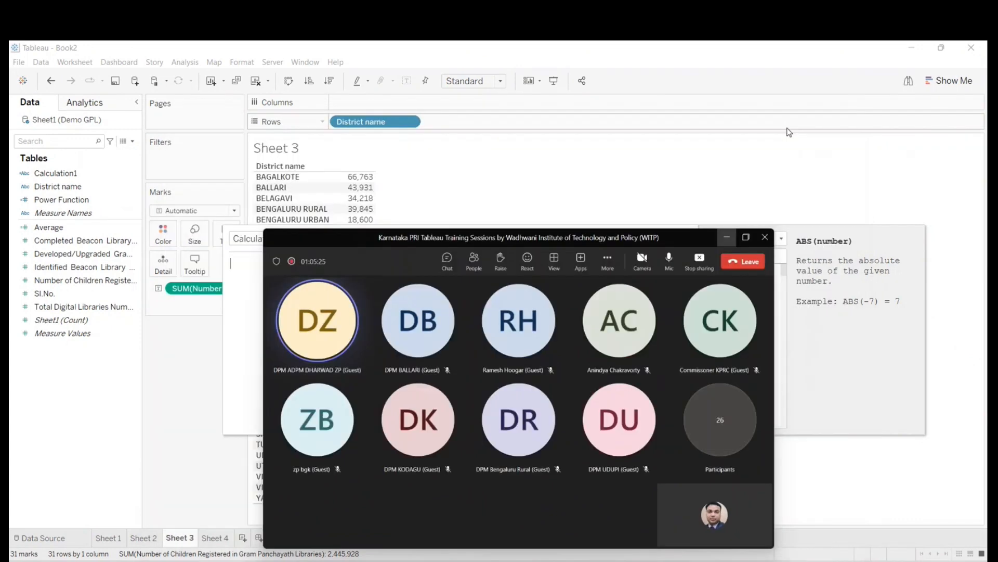
pyautogui.click(727, 237)
# - Collapse the function reference, move the new calculation's editor off the table, and close it without saving
pyautogui.click(694, 332)
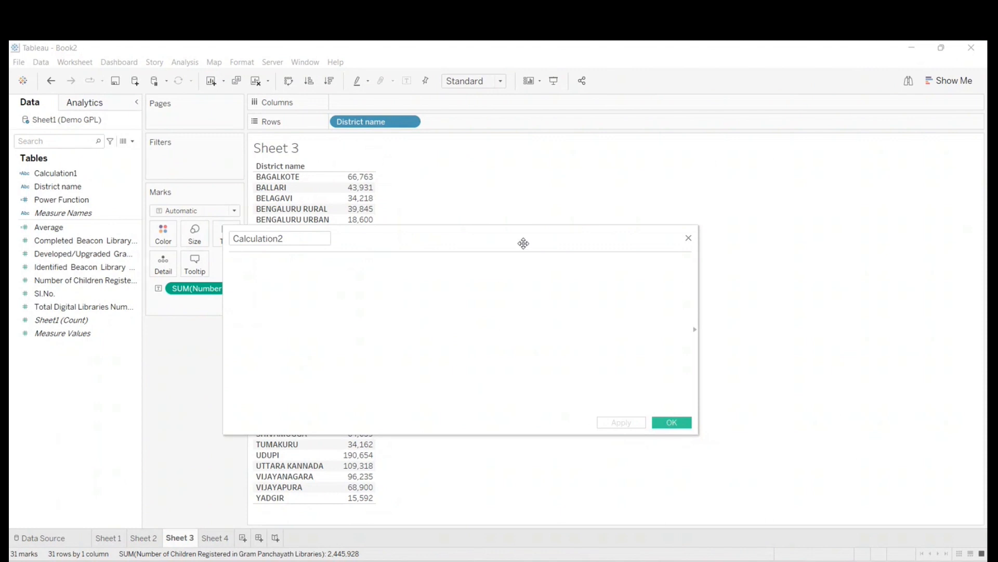
pyautogui.moveTo(521, 240); pyautogui.dragTo(737, 231)
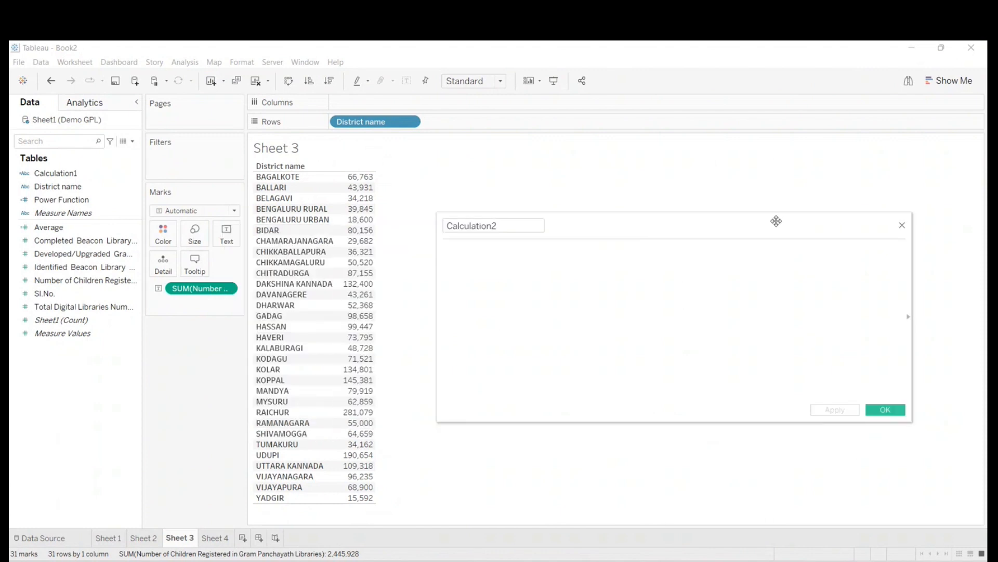
pyautogui.click(903, 225)
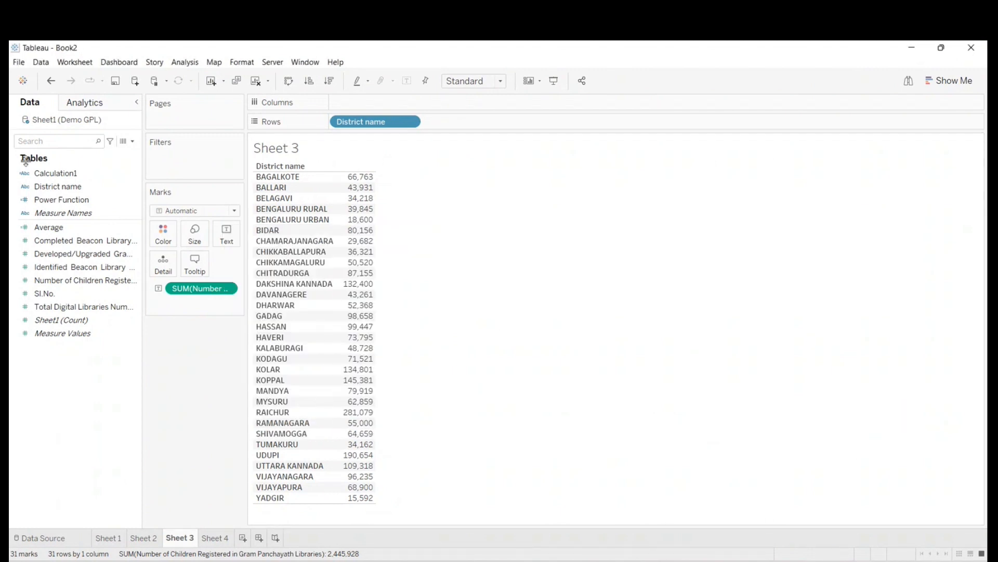
# - Widen the data pane to fit the full field names and select Number of Children Registered in Gram Panchayath Libraries
pyautogui.moveTo(358, 180)
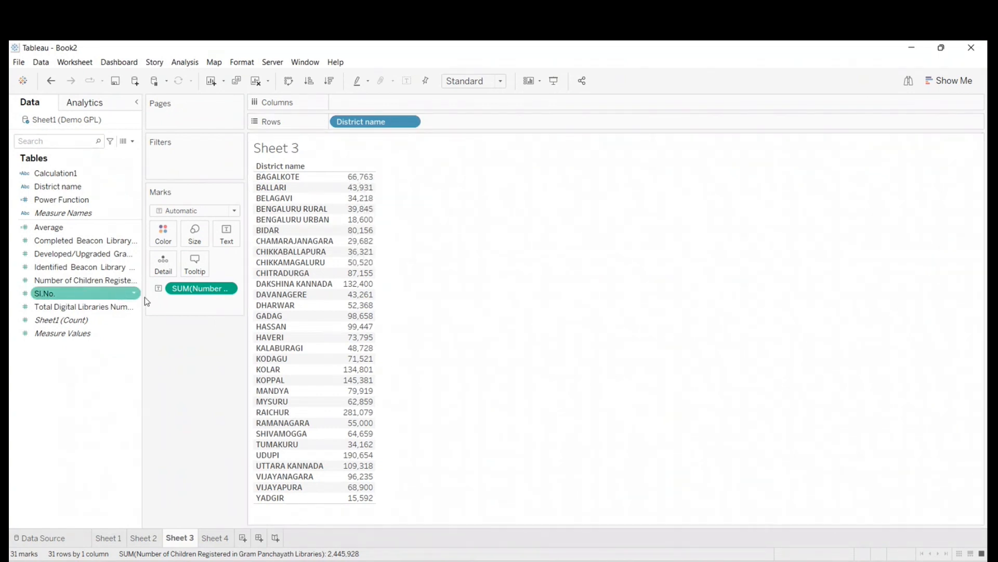
pyautogui.moveTo(142, 295); pyautogui.dragTo(264, 303)
pyautogui.click(63, 281)
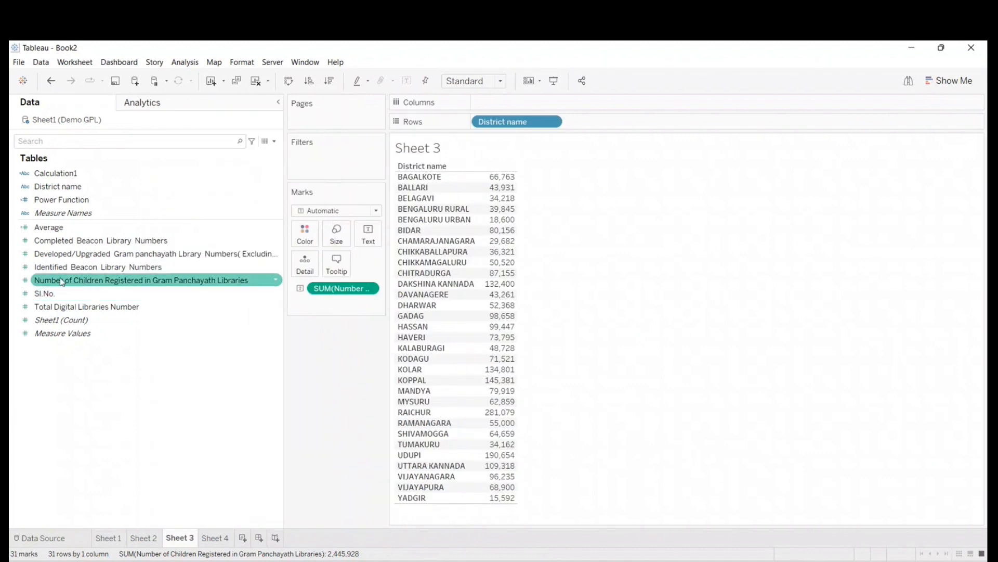
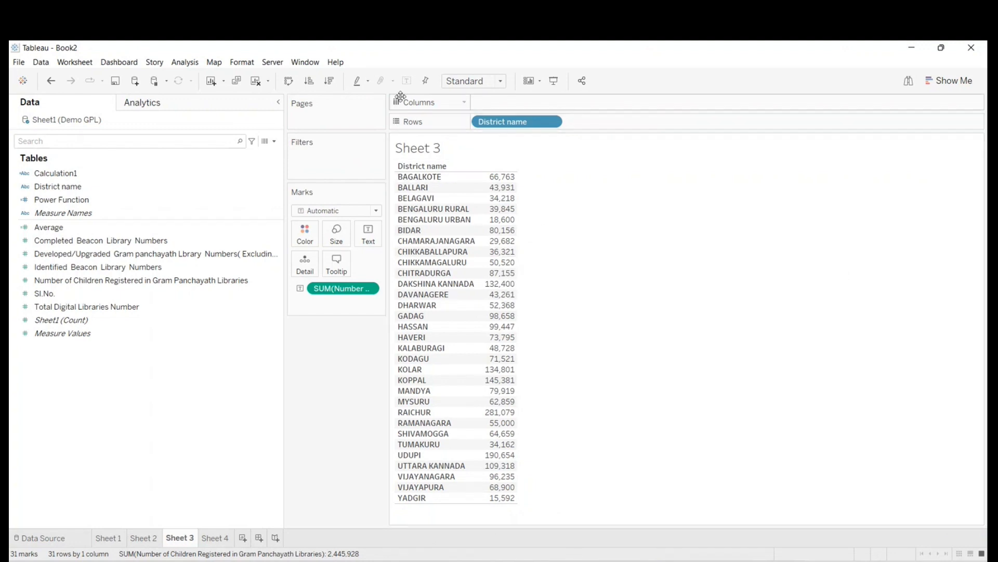
# - Clear Sheet 3, place Number of Children Registered in Gram Panchayath Libraries in the view, and add District name to the rows
pyautogui.moveTo(519, 116); pyautogui.dragTo(265, 411)
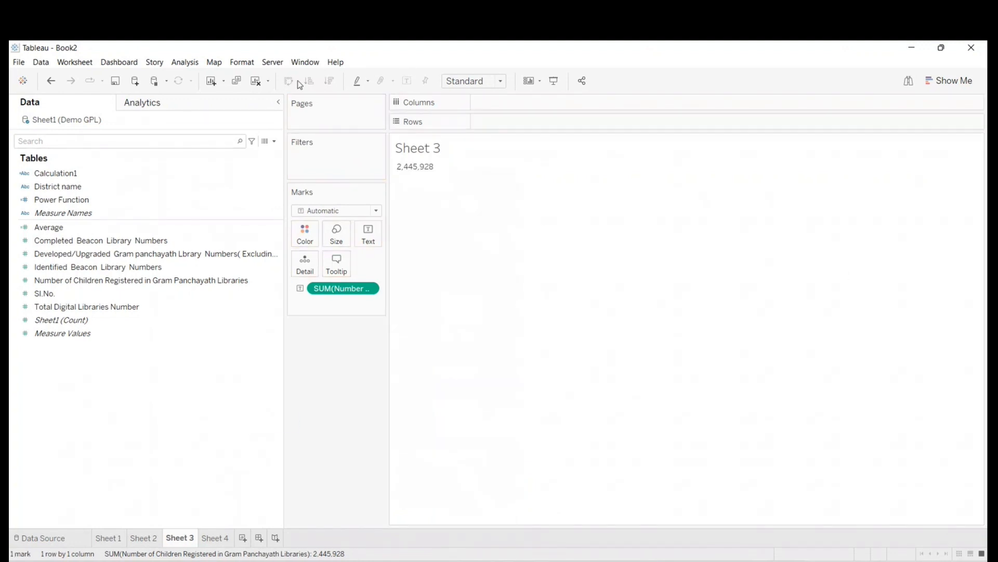
pyautogui.click(256, 81)
pyautogui.moveTo(130, 281); pyautogui.dragTo(514, 256)
pyautogui.moveTo(404, 169)
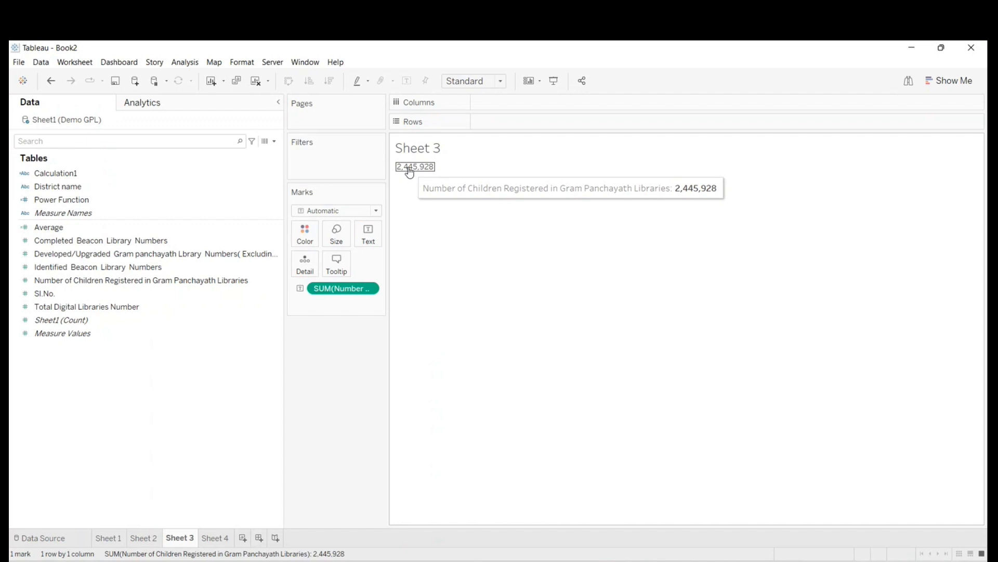
pyautogui.moveTo(55, 186); pyautogui.dragTo(488, 116)
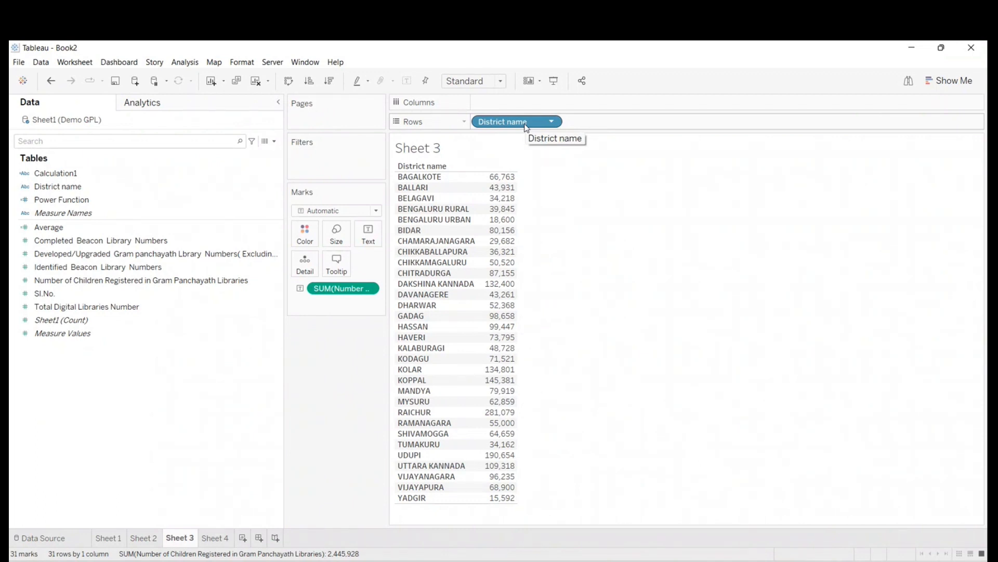
# - Start a new calculated field named "Total No. Childrens Reg in GPL"
pyautogui.click(270, 141)
pyautogui.click(204, 153)
pyautogui.write('To')
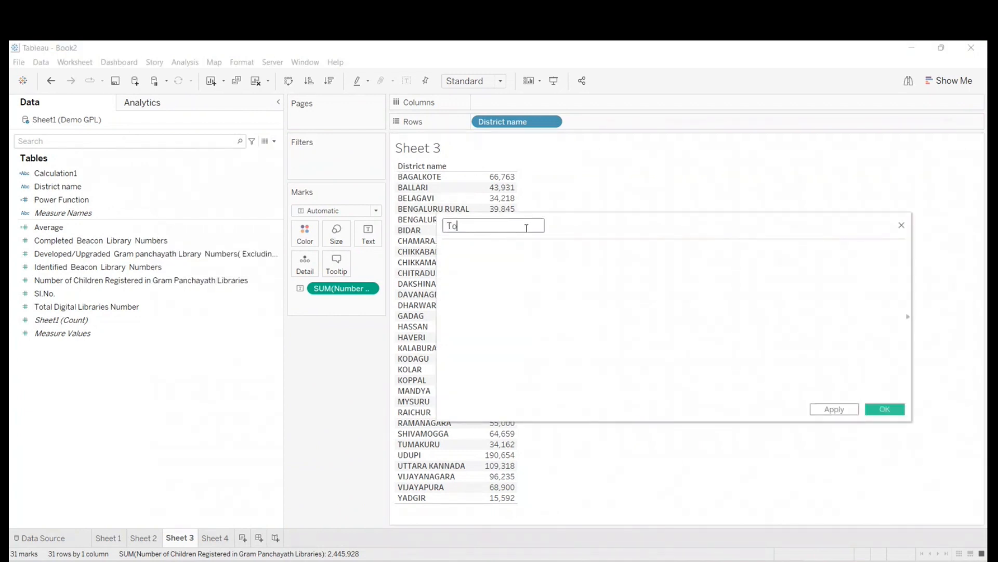
pyautogui.write('tal No. Childrens Reg in GPL')
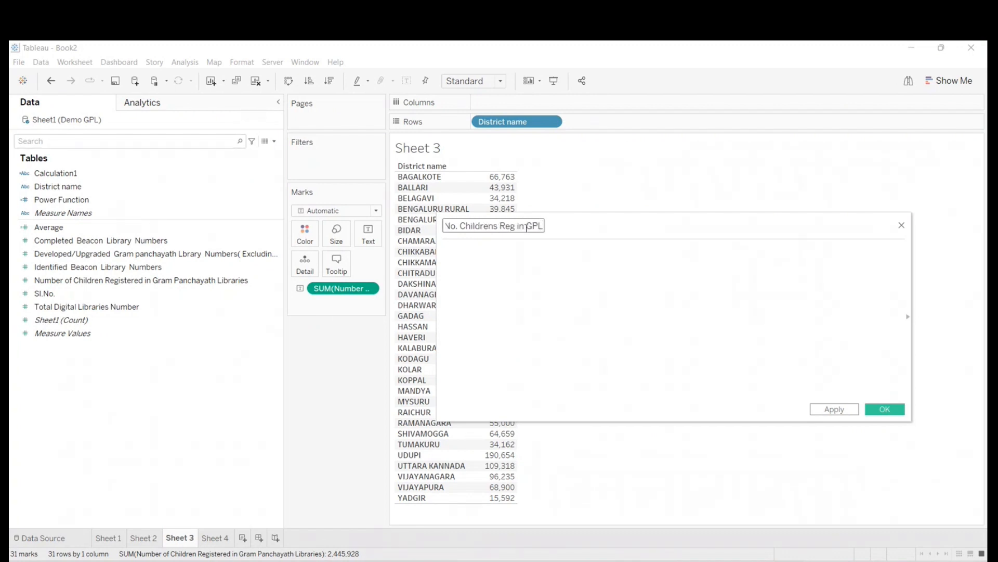
# - Begin the formula with the sum function and look up "sum" in the function reference
pyautogui.click(510, 255)
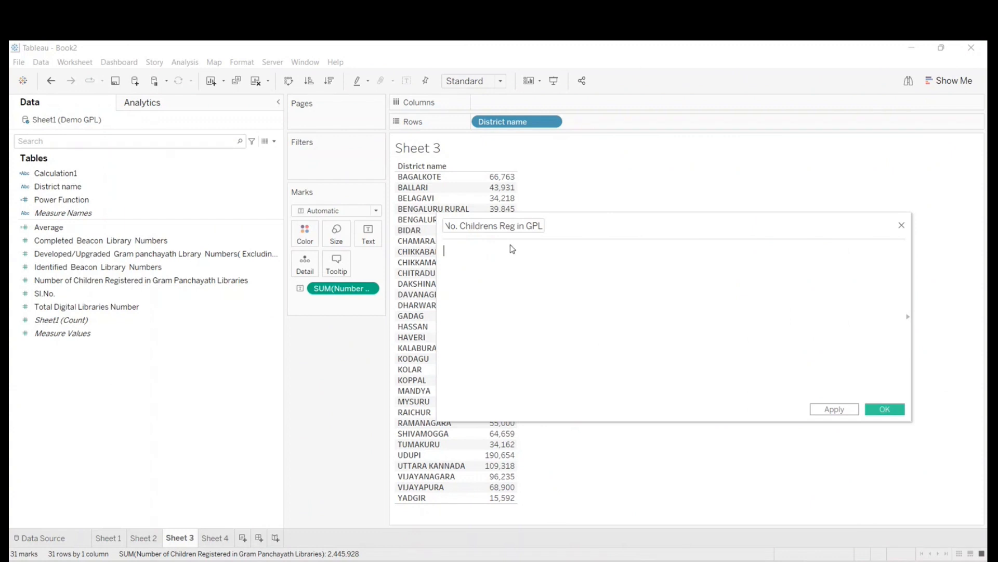
pyautogui.write('sum')
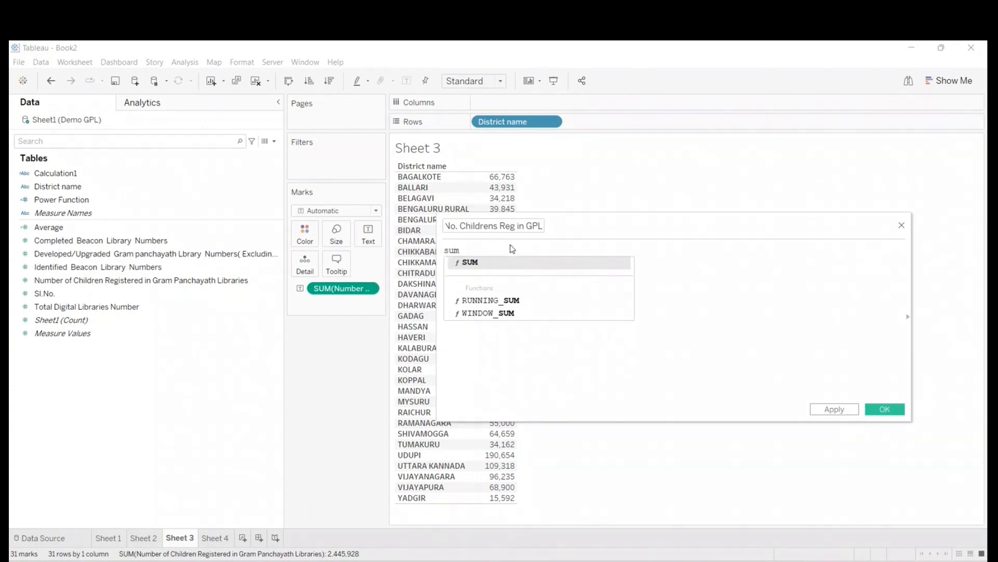
pyautogui.write('(')
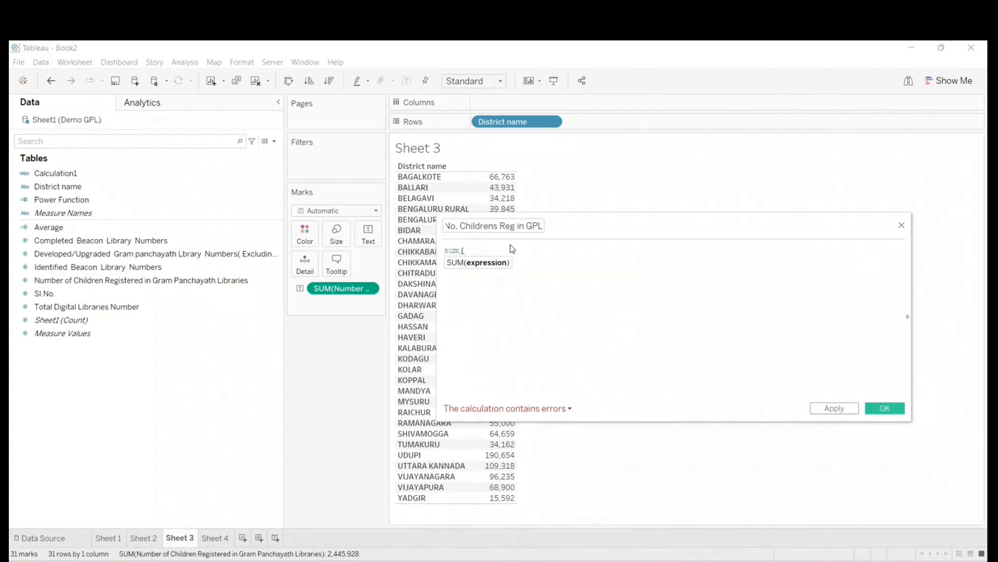
pyautogui.moveTo(681, 218); pyautogui.dragTo(567, 234)
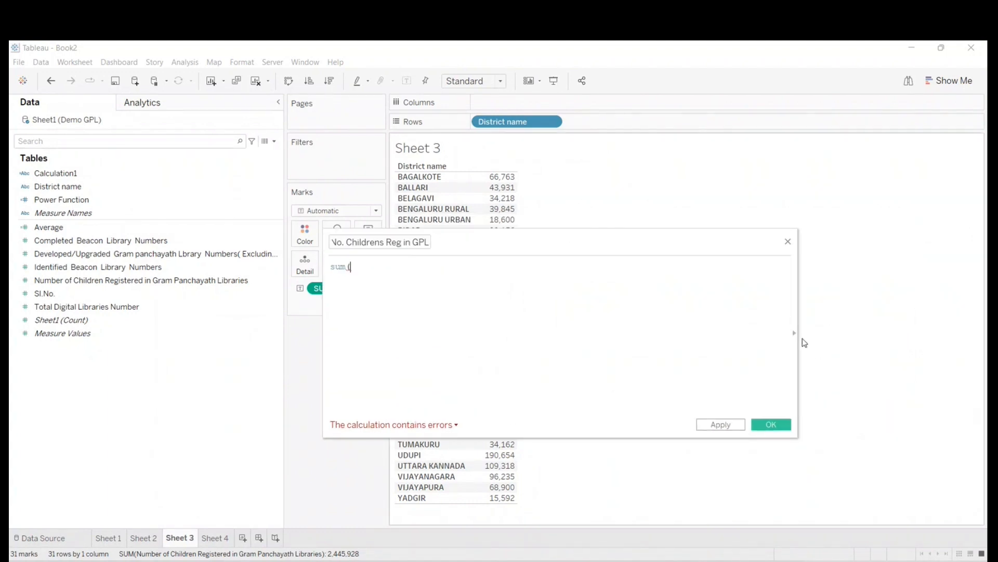
pyautogui.click(794, 333)
pyautogui.click(817, 258)
pyautogui.write('sum')
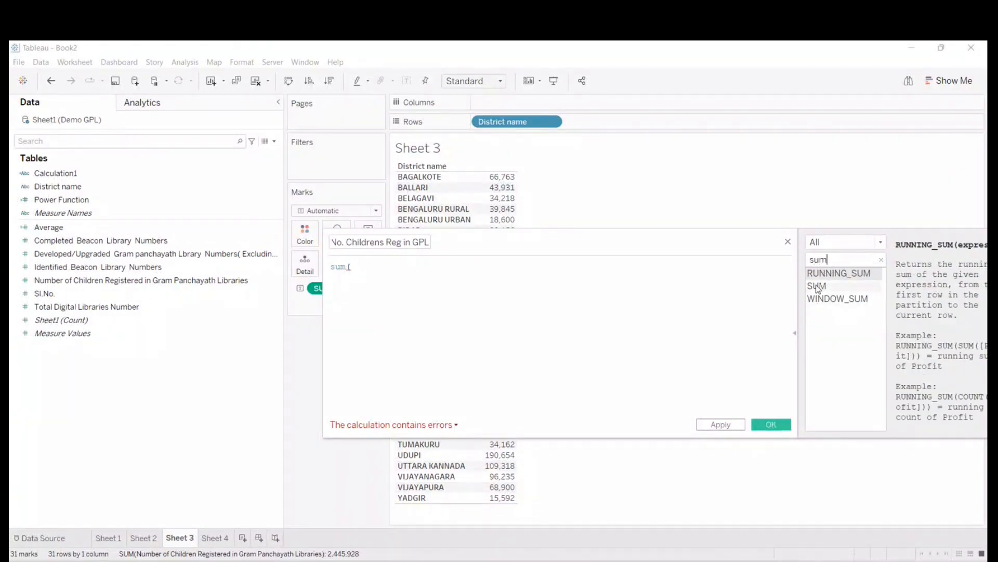
pyautogui.click(796, 332)
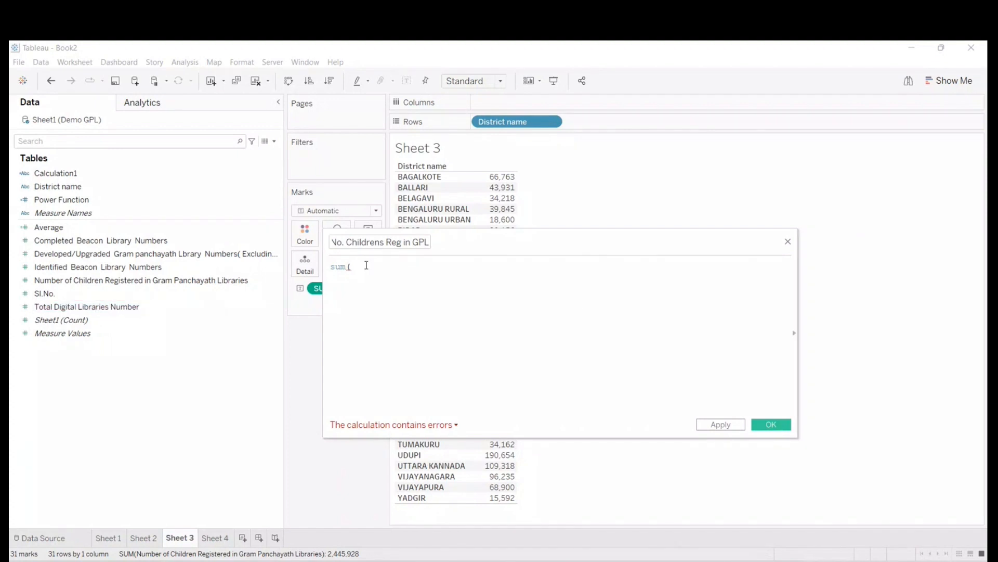
# - Complete the formula as sum([Number of Children Registered in Gram Panchayath Libraries]) and save the calculated field
pyautogui.click(91, 281)
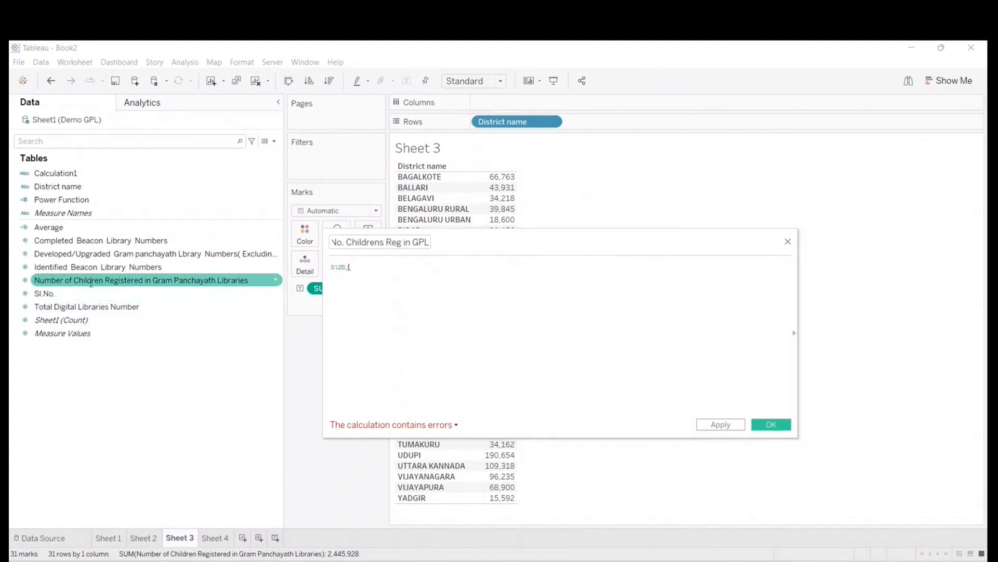
pyautogui.moveTo(91, 281); pyautogui.dragTo(406, 285)
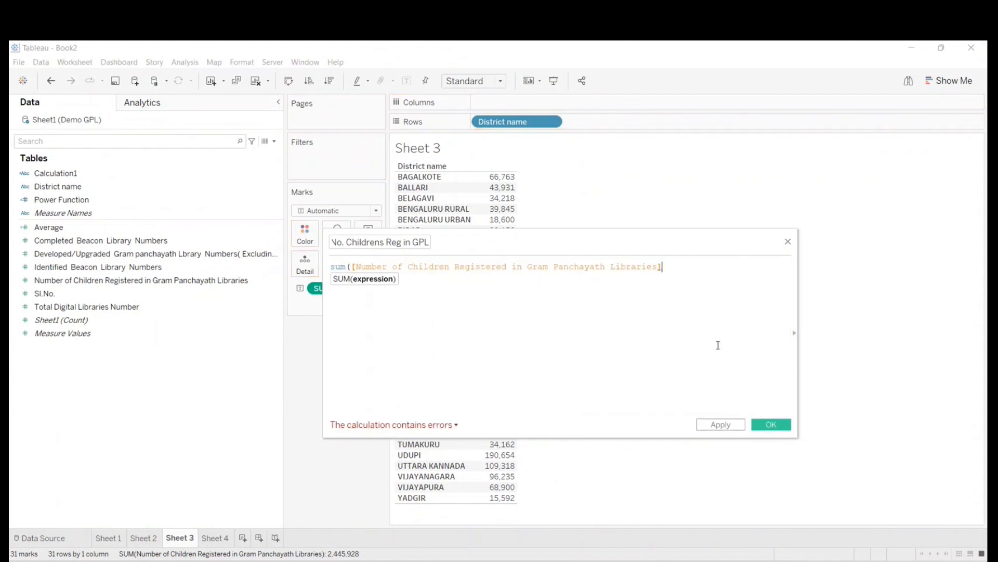
pyautogui.write(')')
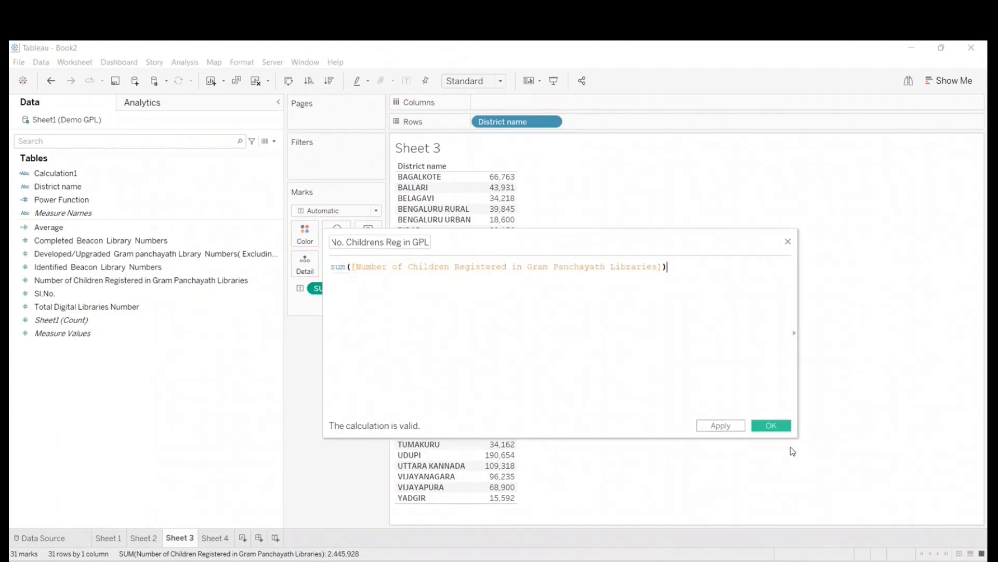
pyautogui.click(772, 425)
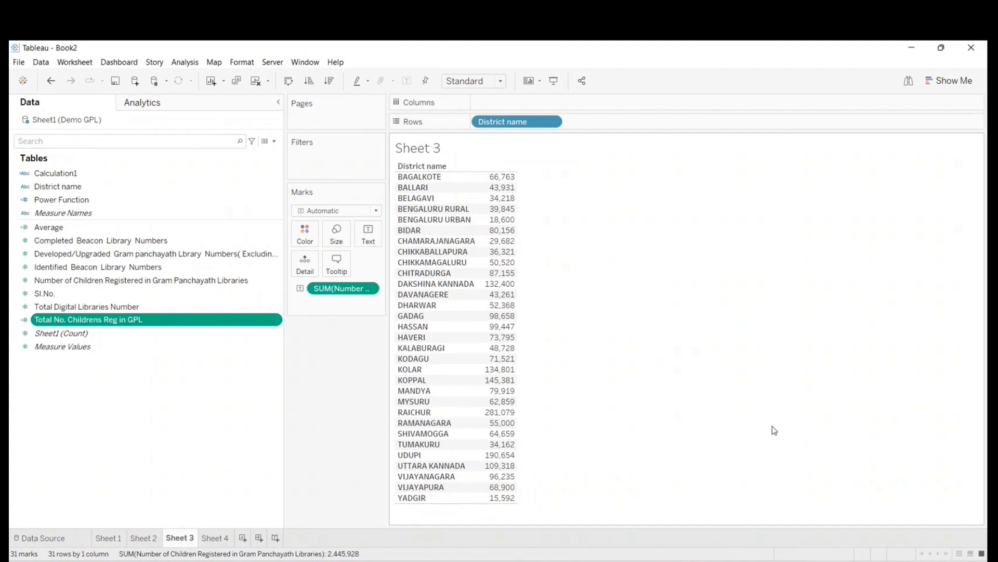
# - Add a new worksheet after Sheet 4 and show Total No. Childrens Reg in GPL in its view
pyautogui.click(227, 542)
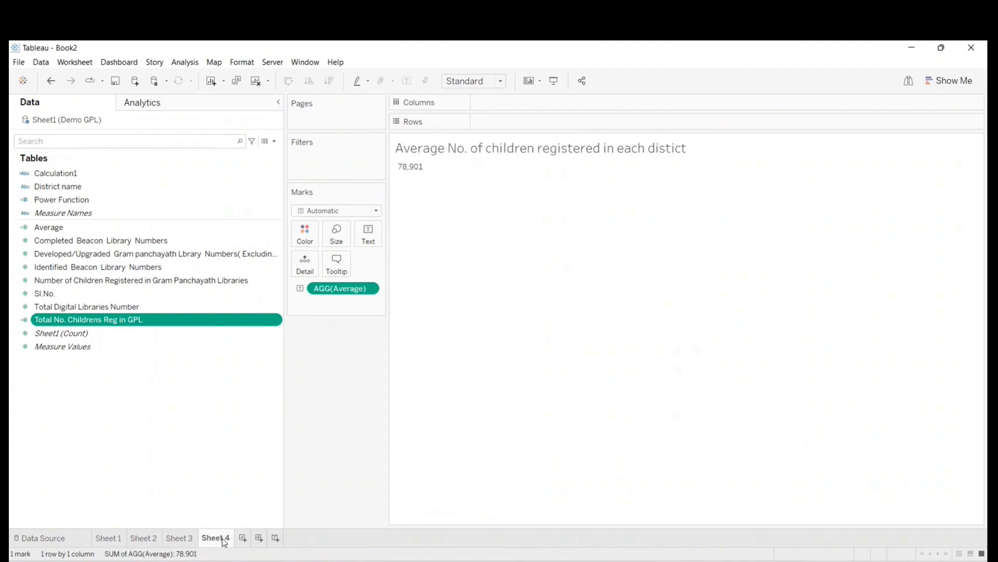
pyautogui.click(242, 539)
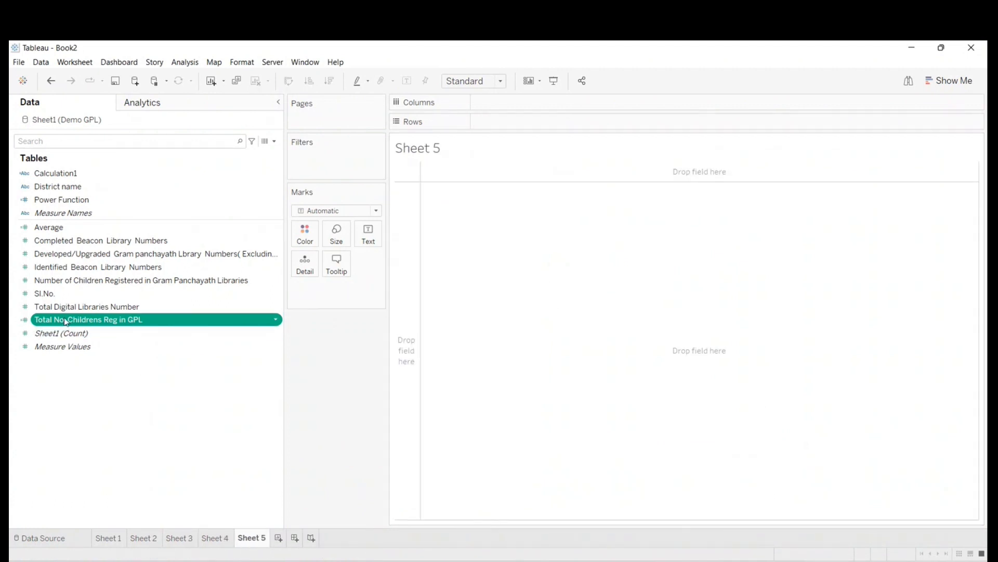
pyautogui.moveTo(65, 322); pyautogui.dragTo(479, 195)
pyautogui.moveTo(414, 169)
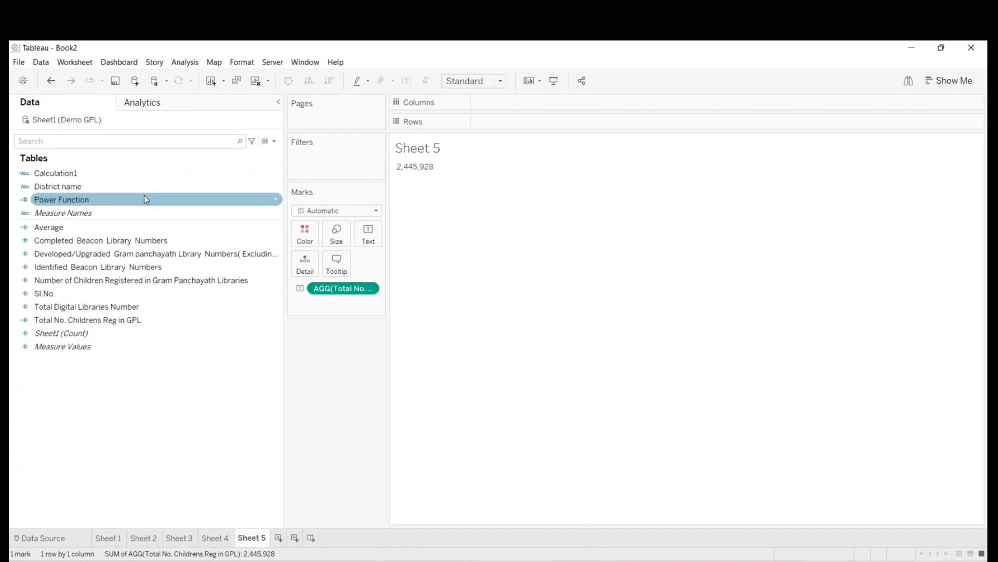
# - Clear Sheet 5 and add District name to the rows
pyautogui.moveTo(83, 207)
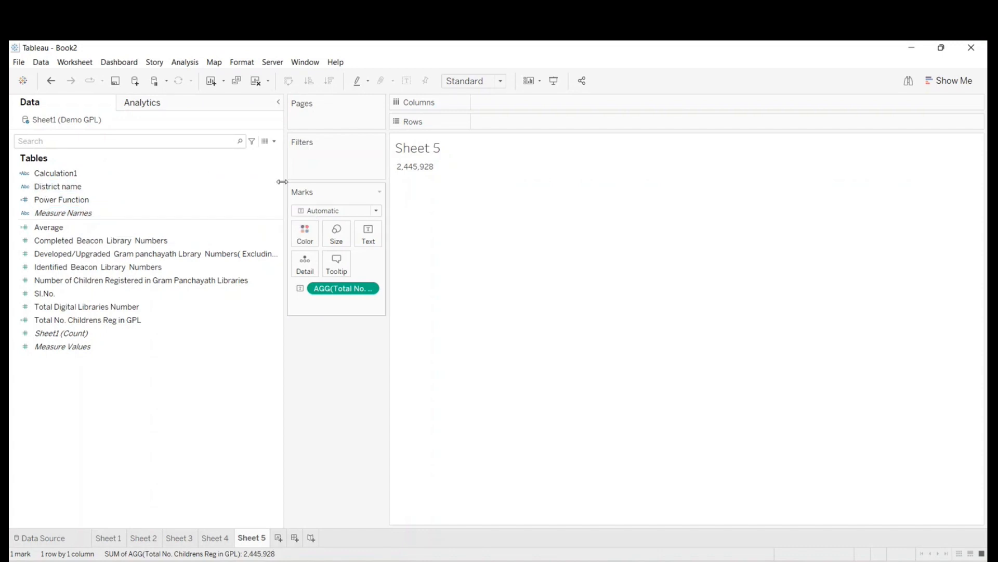
pyautogui.click(255, 81)
pyautogui.click(63, 200)
pyautogui.moveTo(58, 187); pyautogui.dragTo(497, 122)
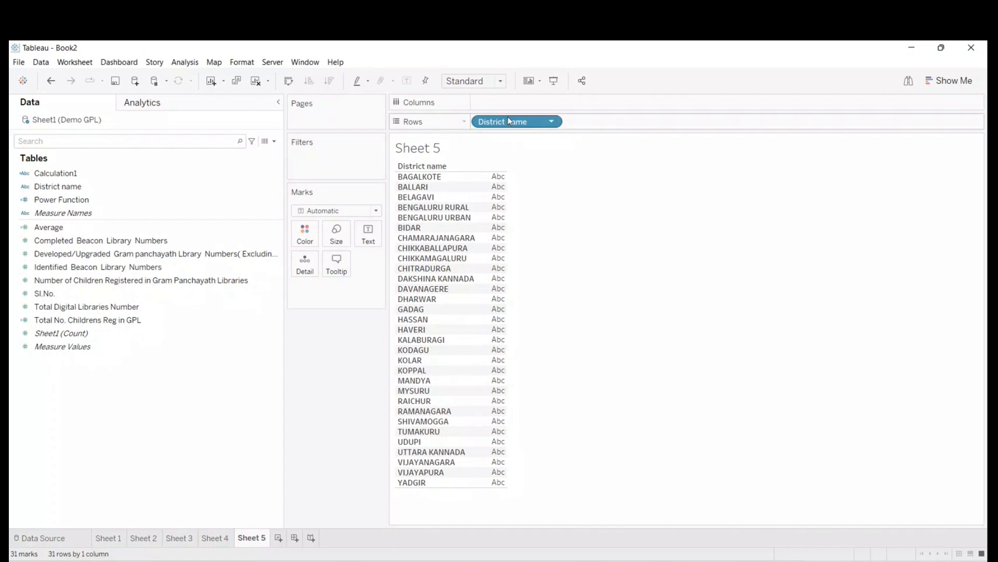
# - Start a new calculated field named "No. of Districts"
pyautogui.click(275, 143)
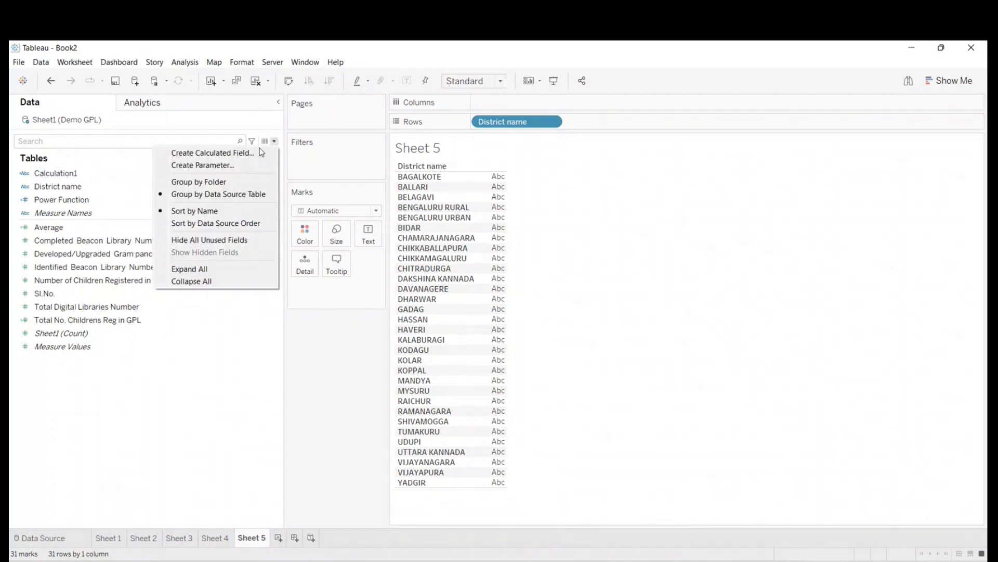
pyautogui.click(209, 152)
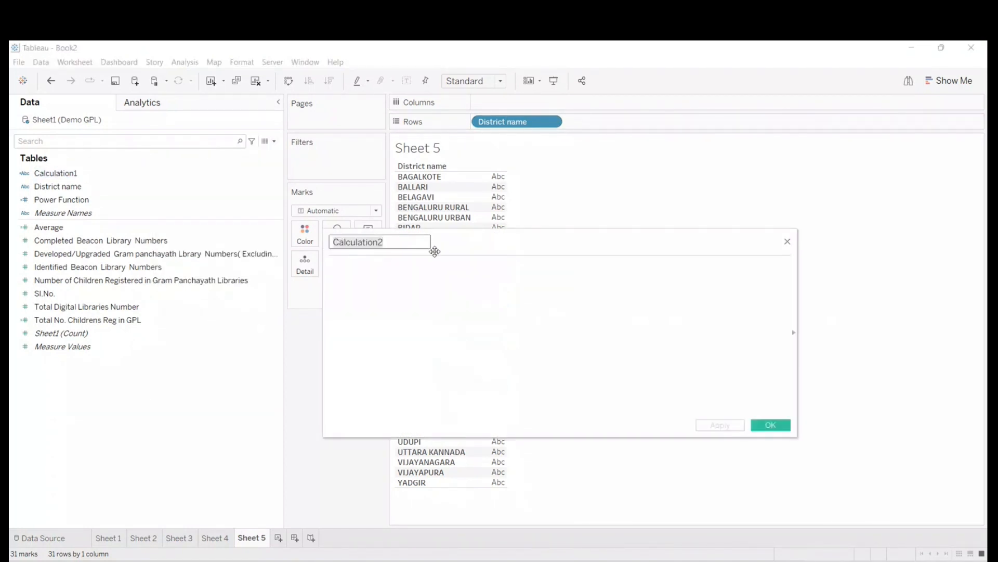
pyautogui.write('No.')
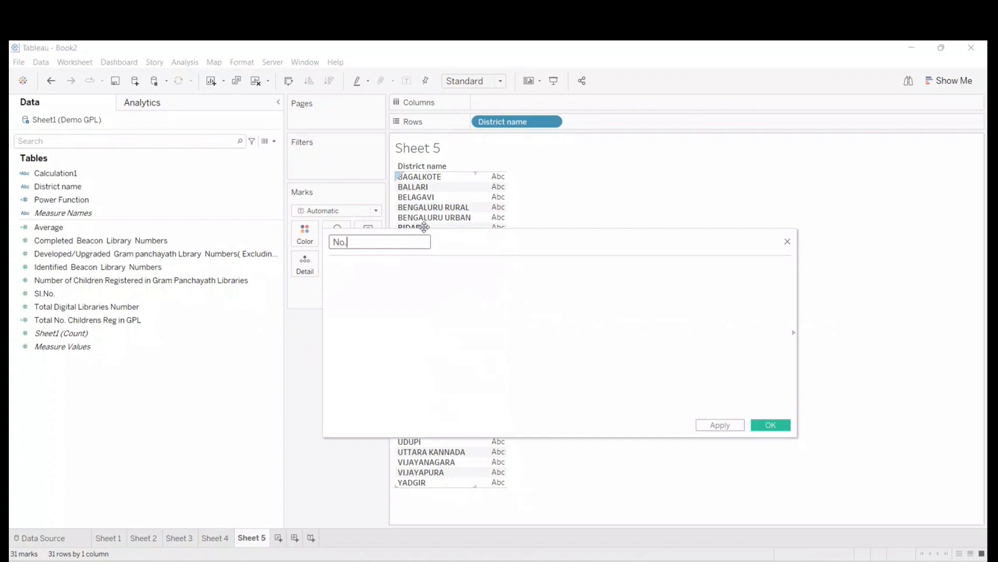
pyautogui.write(' of Districts')
# - Define No. of Districts with the formula count([District name]) and save the calculated field
pyautogui.click(375, 285)
pyautogui.write('co')
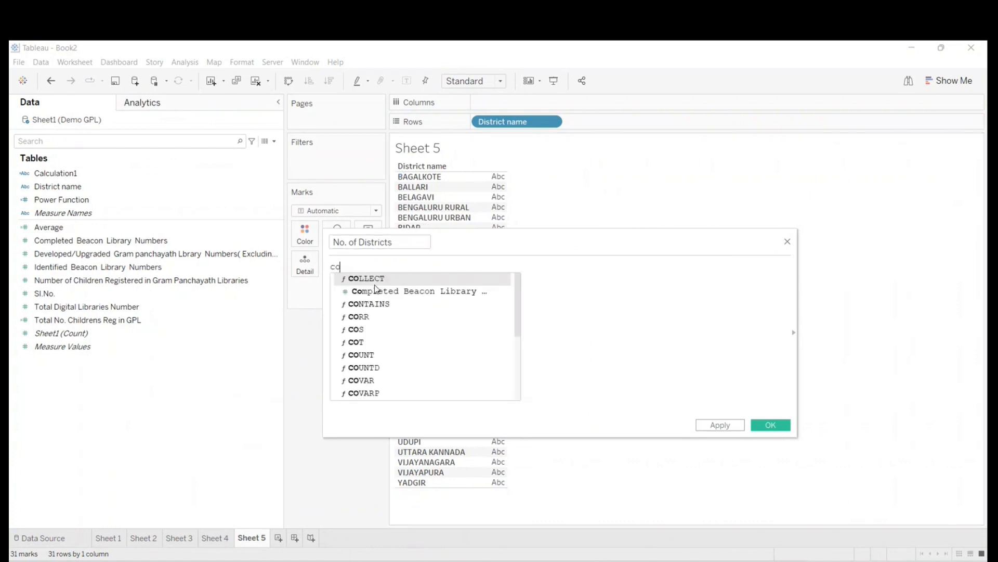
pyautogui.write('unt (')
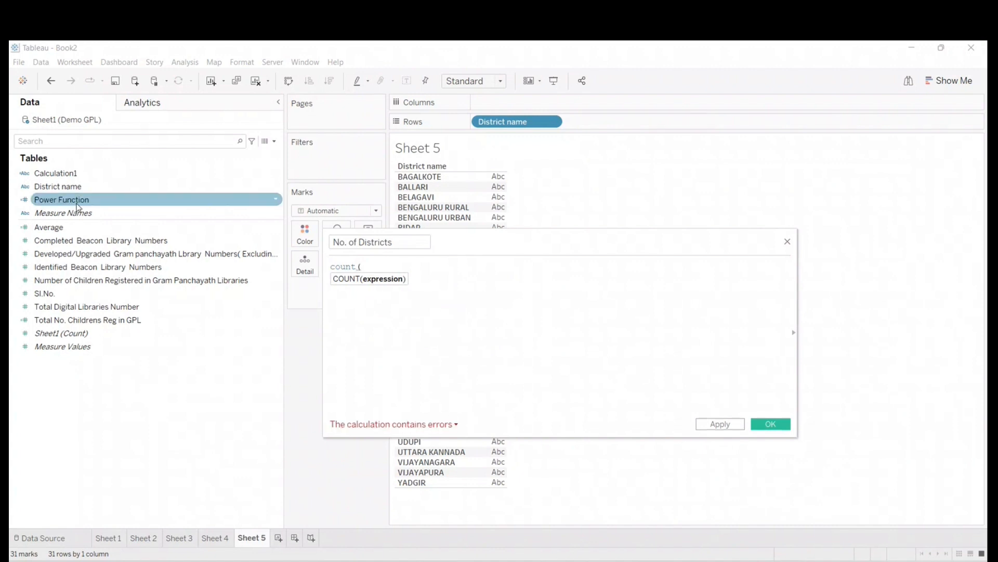
pyautogui.moveTo(57, 186); pyautogui.dragTo(386, 276)
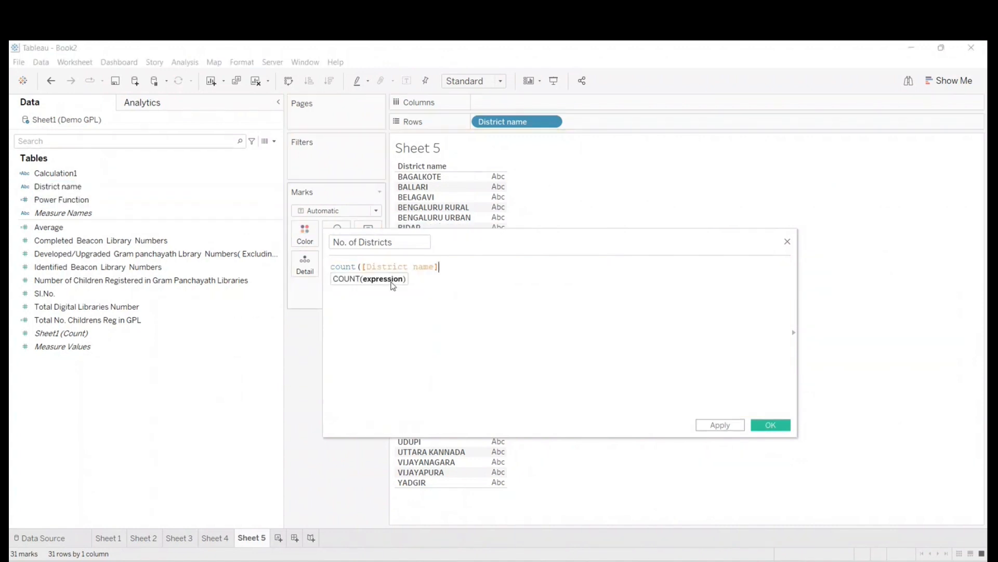
pyautogui.write(')')
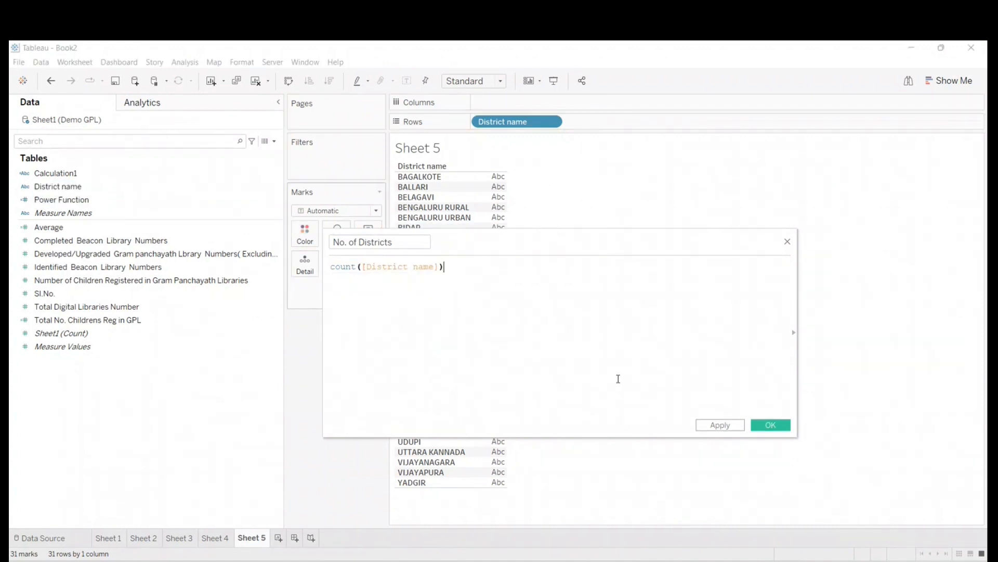
pyautogui.click(771, 424)
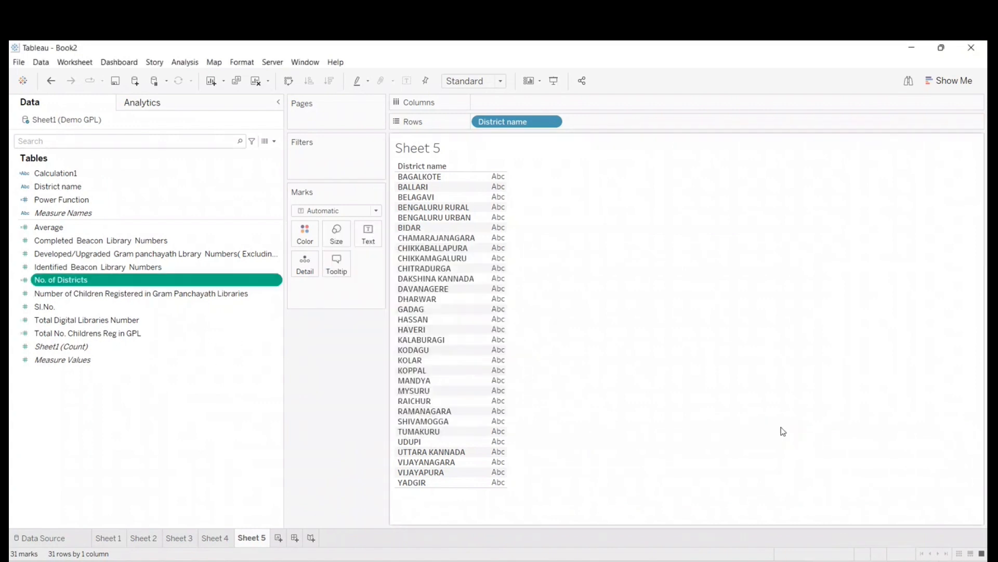
# - Add a new worksheet after Sheet 5 and show No. of Districts in its view
pyautogui.click(279, 538)
pyautogui.moveTo(58, 281); pyautogui.dragTo(463, 212)
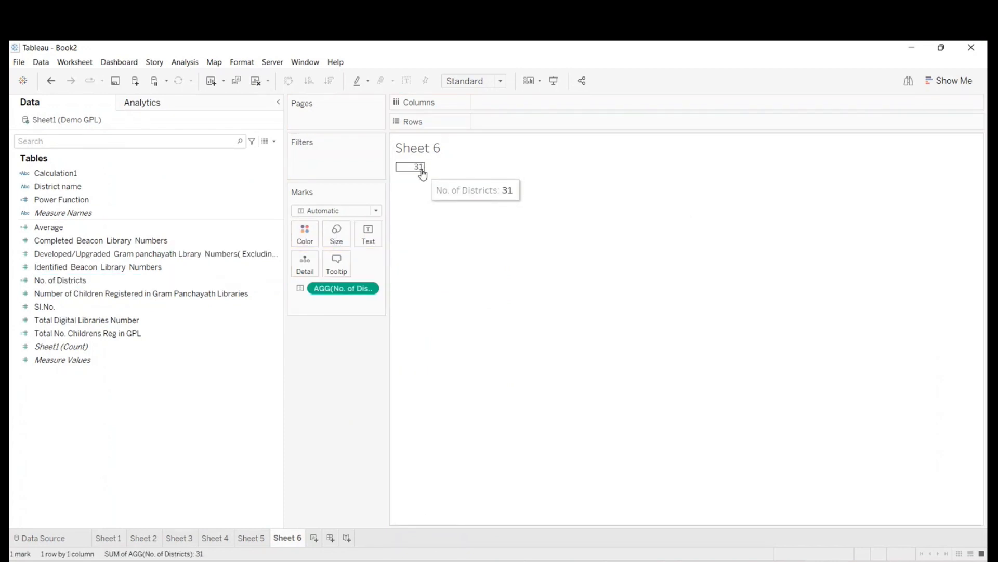
# - Reopen the No. of Districts calculation for editing and change its formula to countd([District name])
pyautogui.rightClick(91, 284)
pyautogui.click(121, 347)
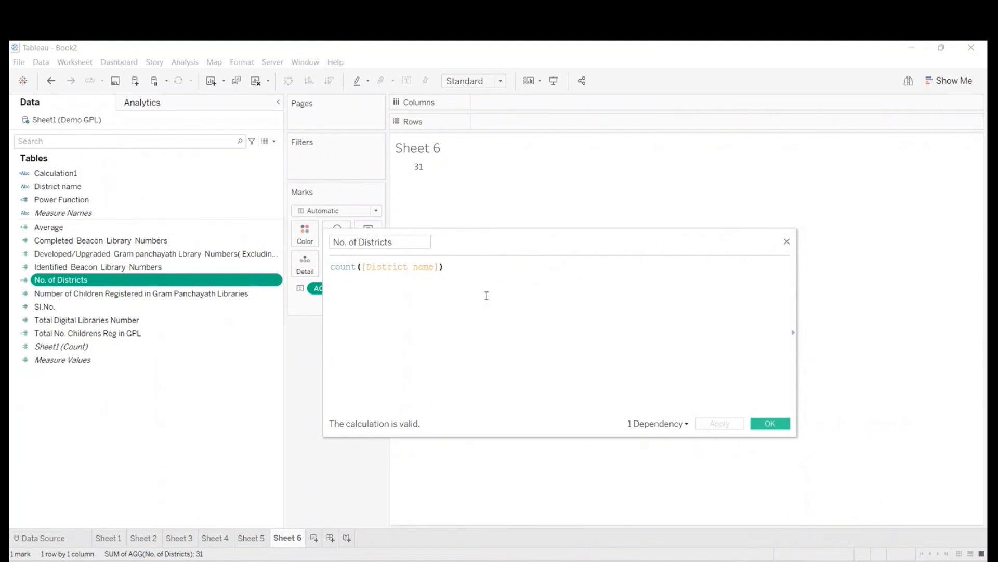
pyautogui.click(355, 268)
pyautogui.write('d')
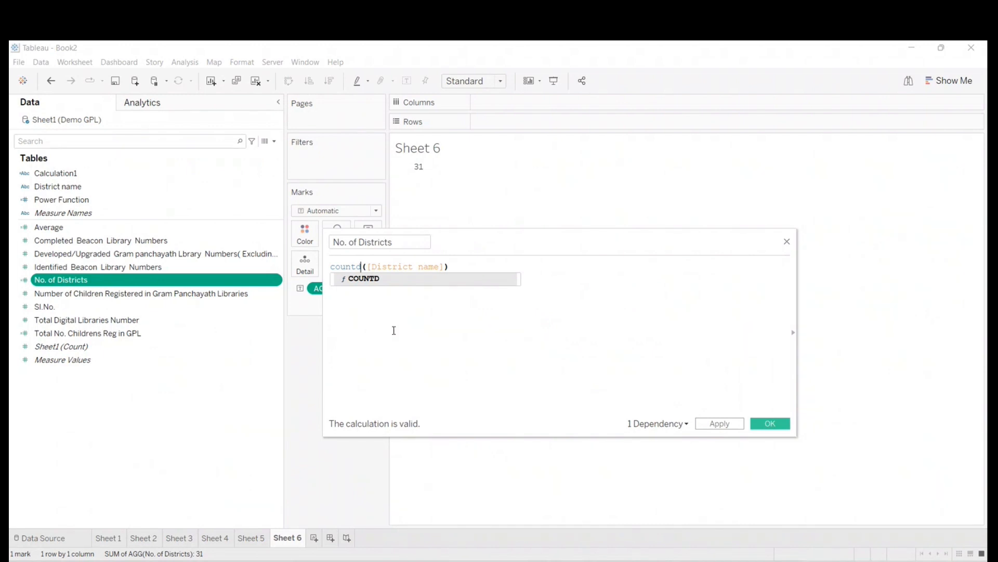
pyautogui.click(449, 304)
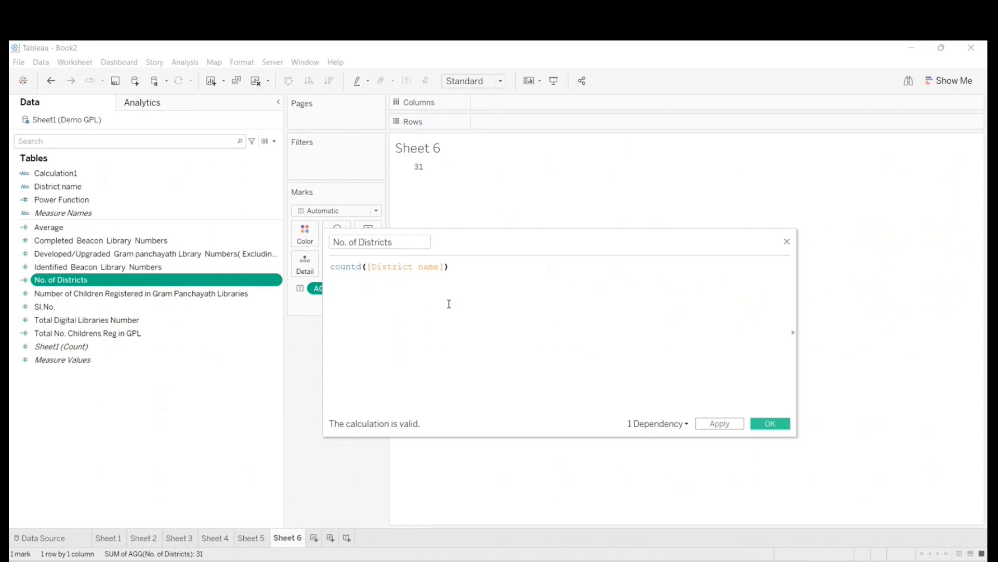
# - Write the example words apple, banana and apple on separate lines below the countd formula and select those three lines
pyautogui.click(362, 266)
pyautogui.press('End')
pyautogui.press('Return')
pyautogui.press('Return')
pyautogui.write('apple')
pyautogui.press('Return')
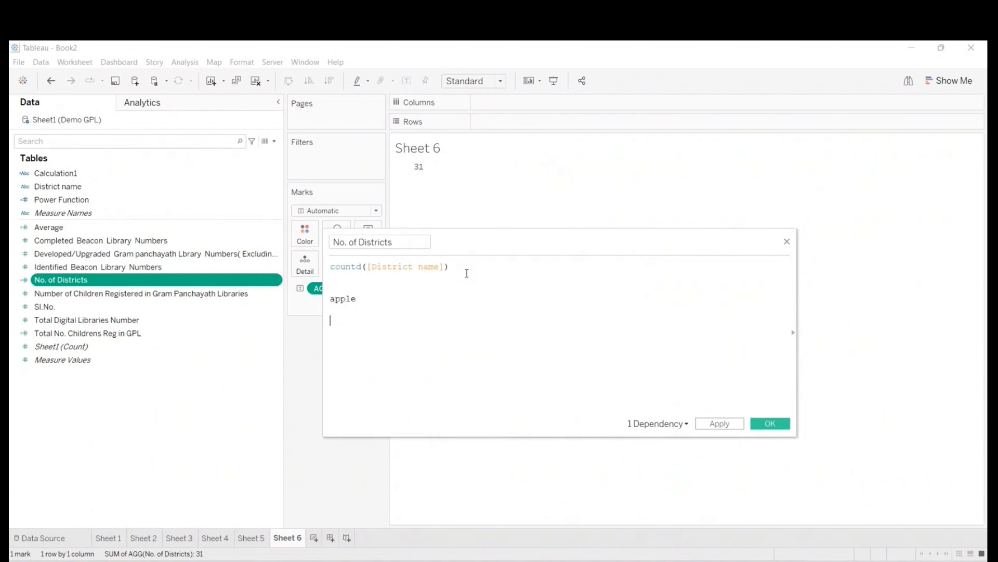
pyautogui.write('banana')
pyautogui.press('Return')
pyautogui.write('apple')
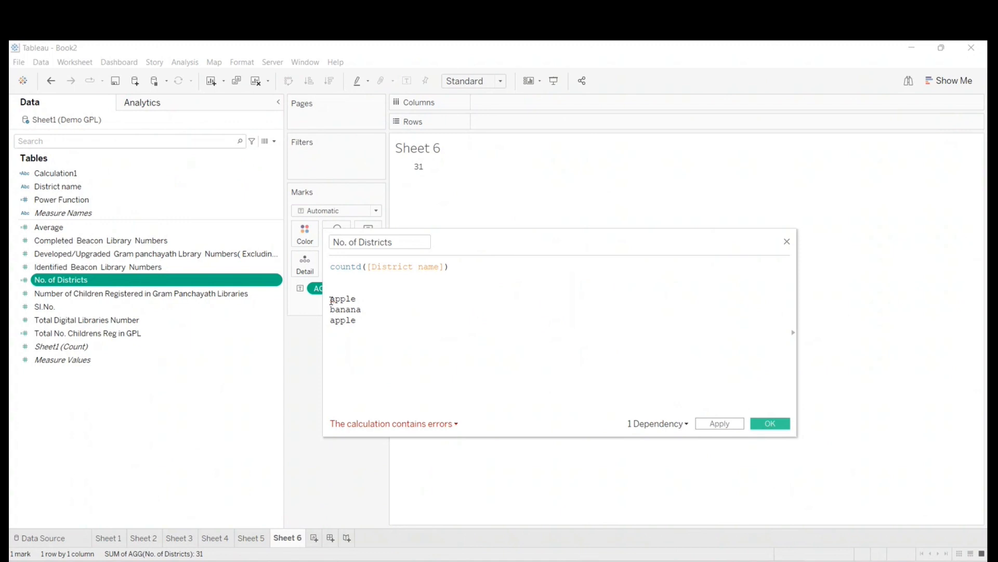
pyautogui.moveTo(331, 300); pyautogui.dragTo(356, 321)
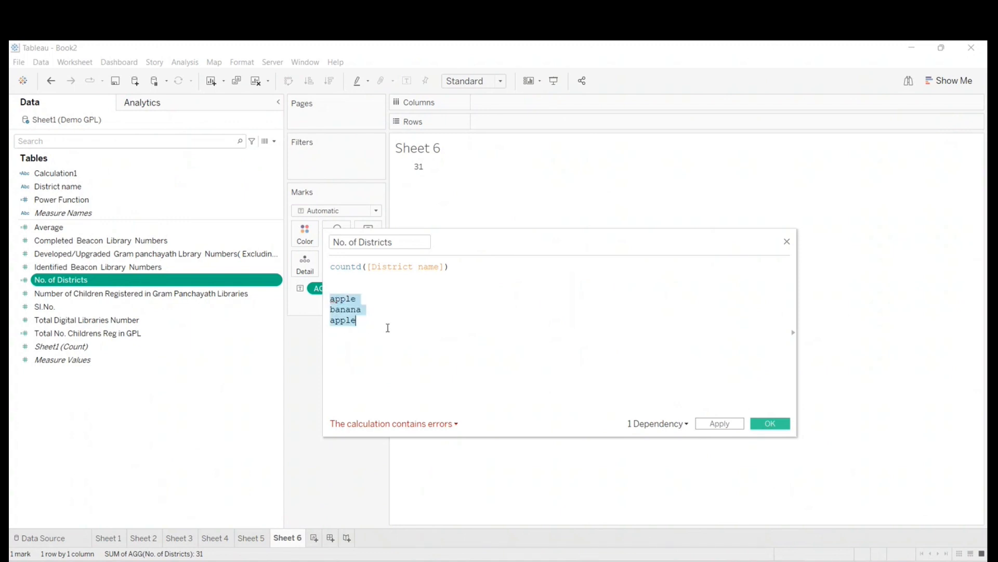
# - Highlight the countd function and the first two example words, apple and banana, in the No. of Districts calculation
pyautogui.click(388, 328)
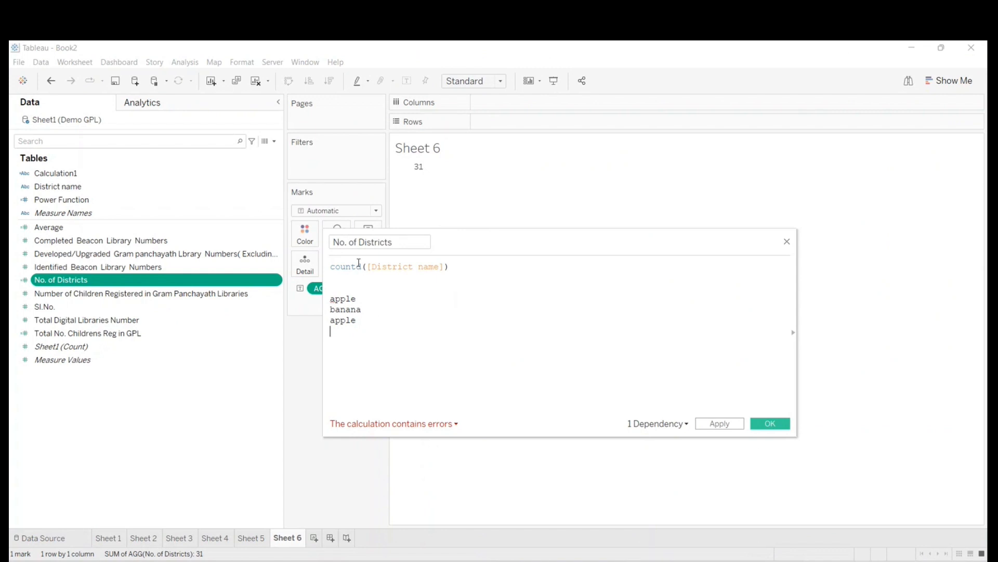
pyautogui.moveTo(361, 266); pyautogui.dragTo(329, 266)
pyautogui.moveTo(331, 299); pyautogui.dragTo(364, 311)
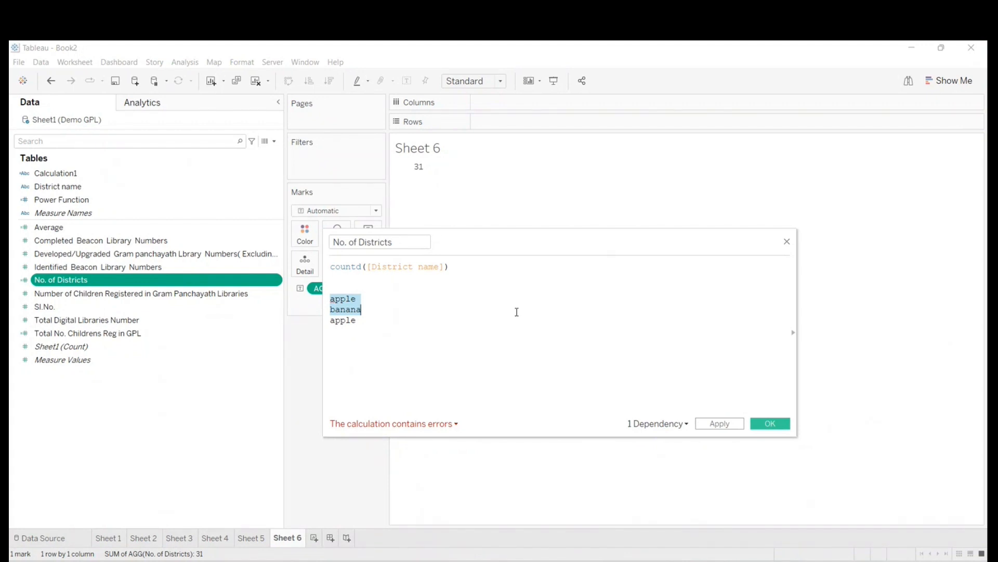
pyautogui.moveTo(519, 238); pyautogui.dragTo(573, 234)
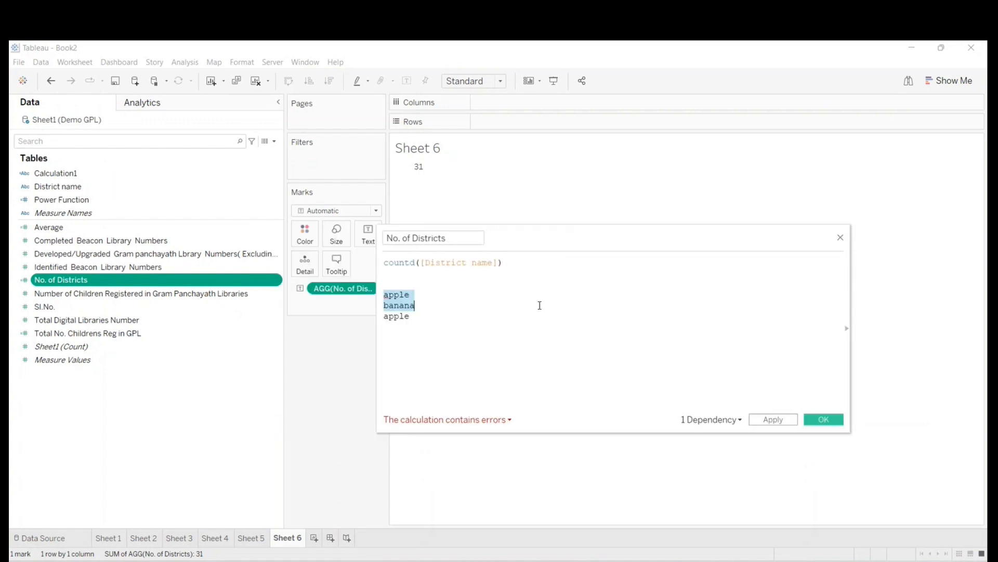
# - Remove the example words, change the No. of Districts formula to count([District name]) and save the calculation
pyautogui.click(505, 353)
pyautogui.hotkey('ctrl', 'a')
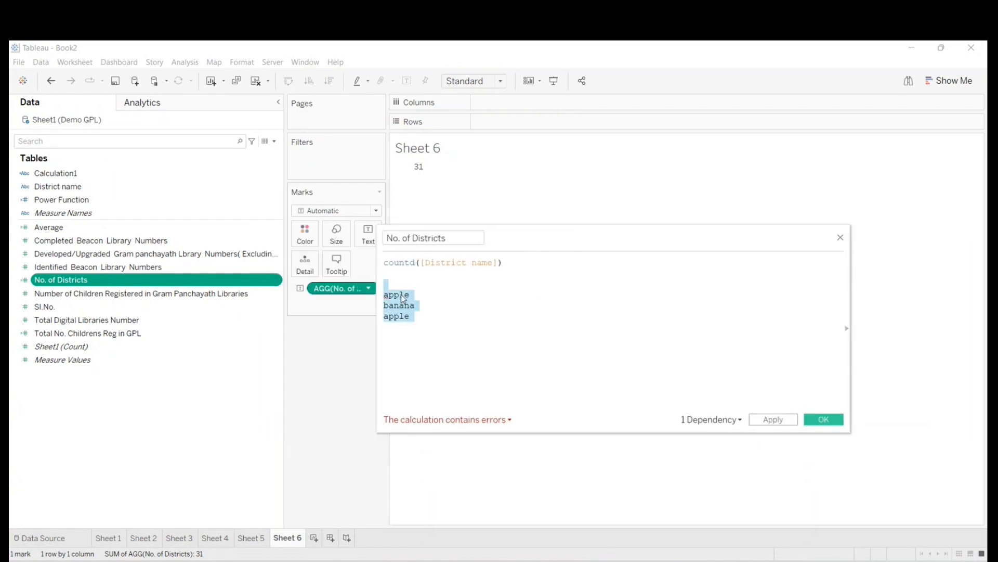
pyautogui.press('BackSpace')
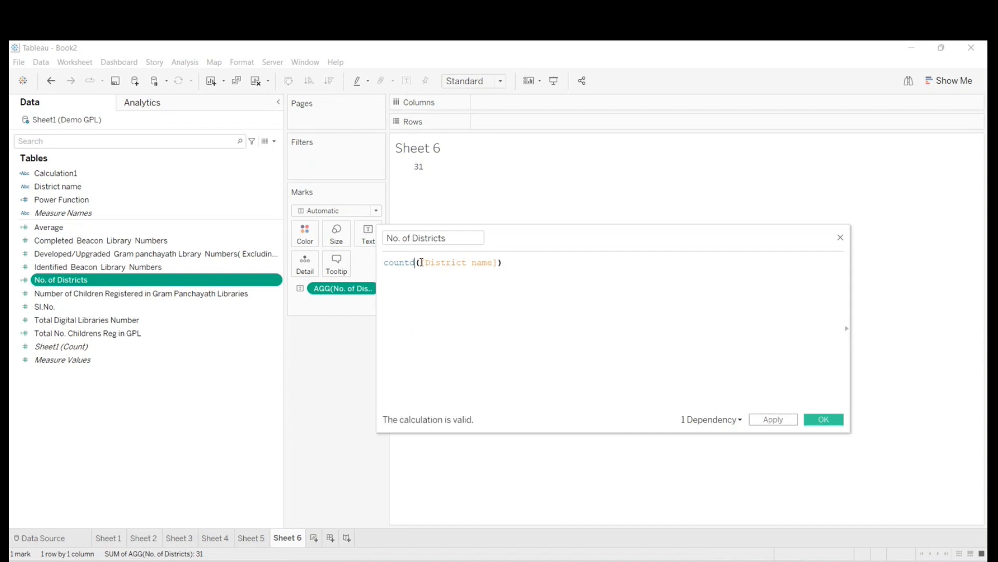
pyautogui.press('BackSpace')
pyautogui.click(824, 419)
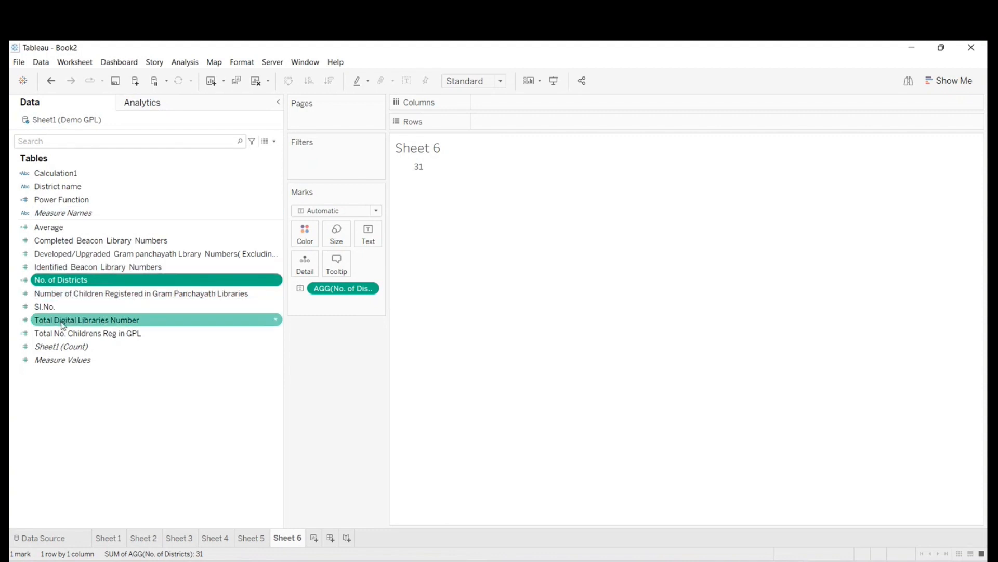
# - Review the formulas of Calculation1, Total No. Childrens Reg in GPL and No. of Districts, closing each without changes
pyautogui.rightClick(50, 176)
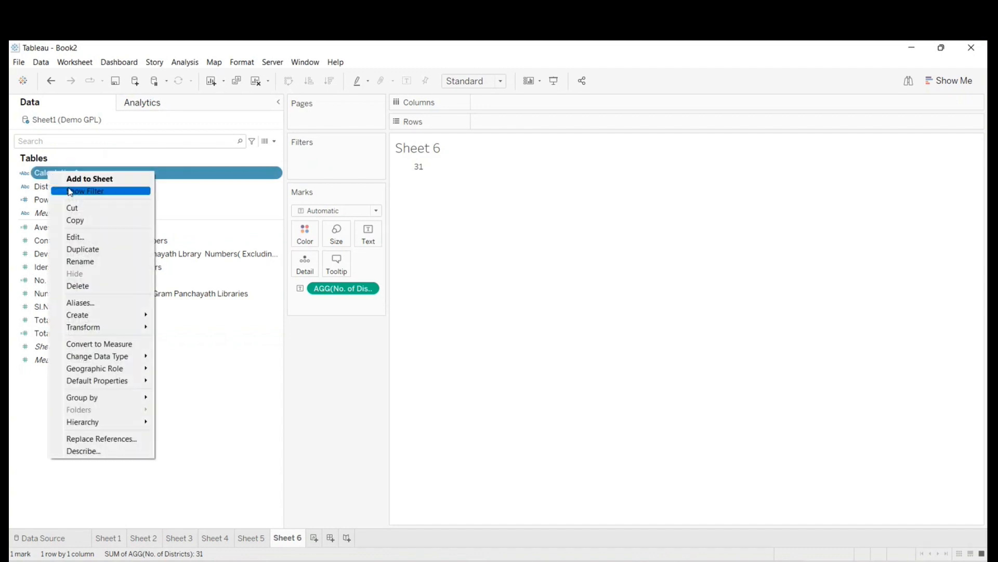
pyautogui.click(81, 239)
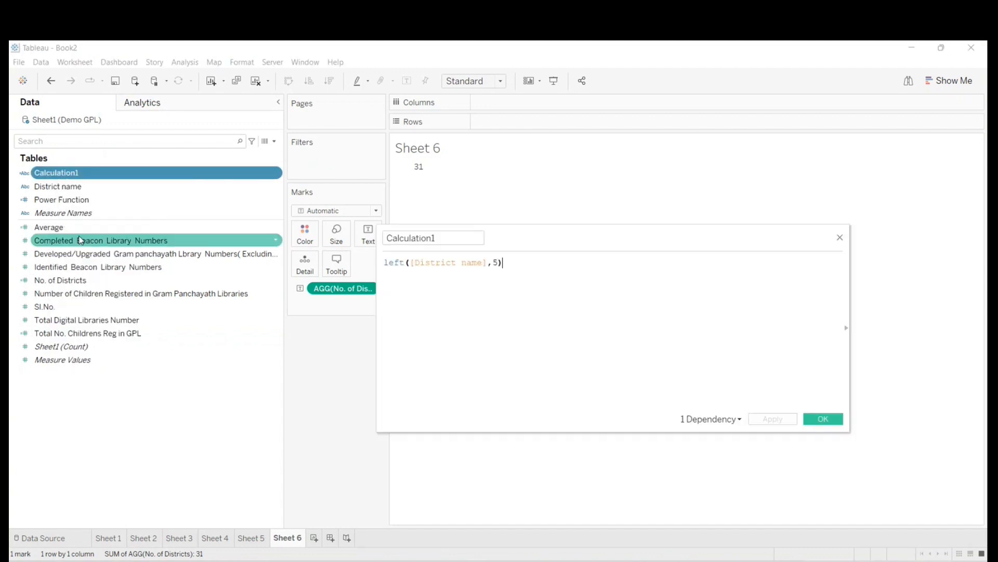
pyautogui.click(841, 238)
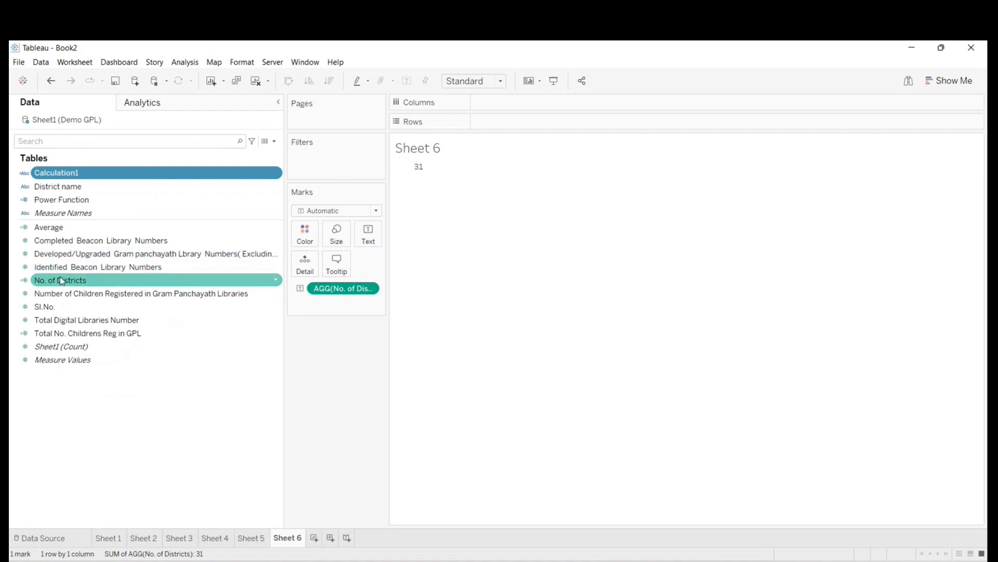
pyautogui.rightClick(92, 338)
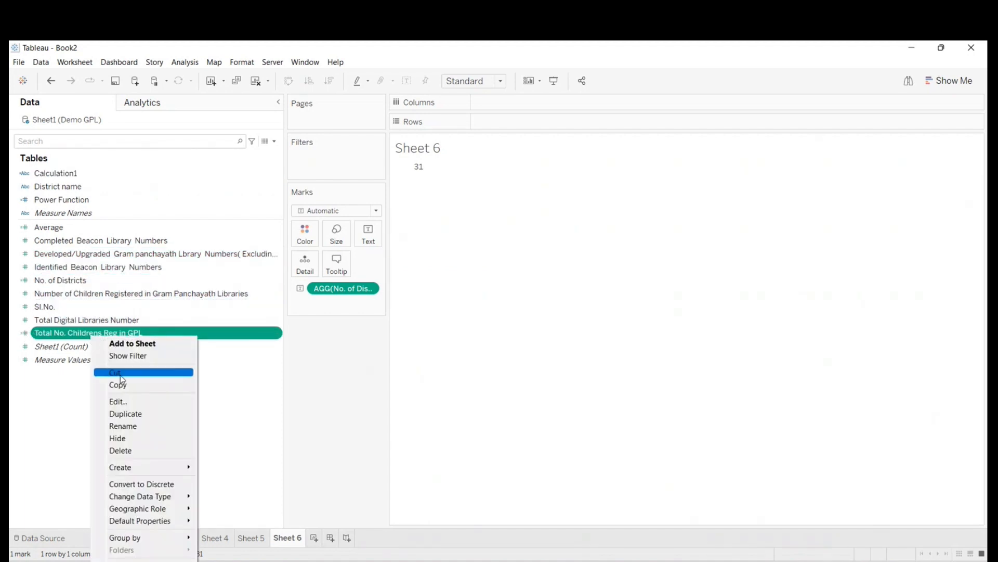
pyautogui.click(134, 408)
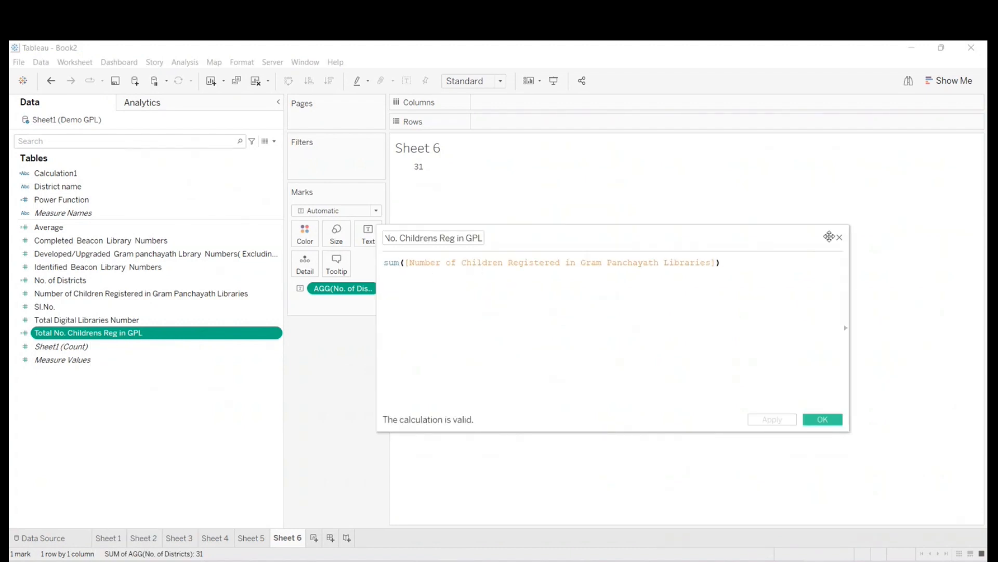
pyautogui.click(840, 237)
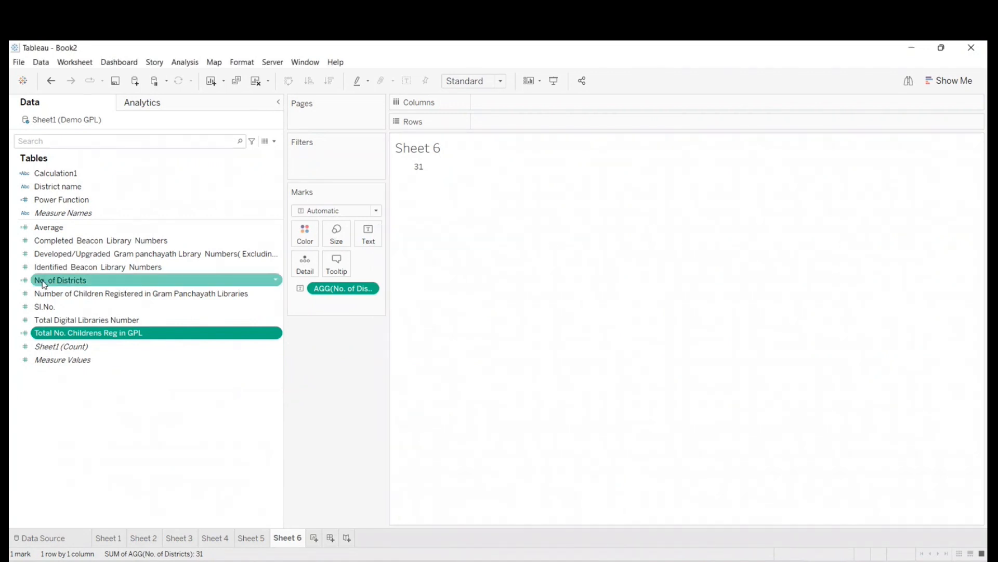
pyautogui.rightClick(44, 283)
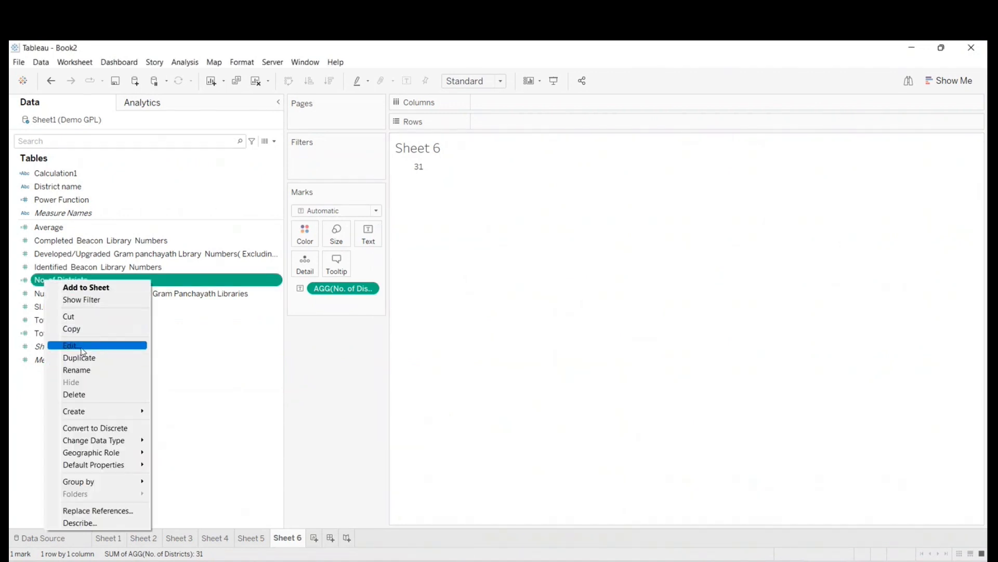
pyautogui.click(81, 347)
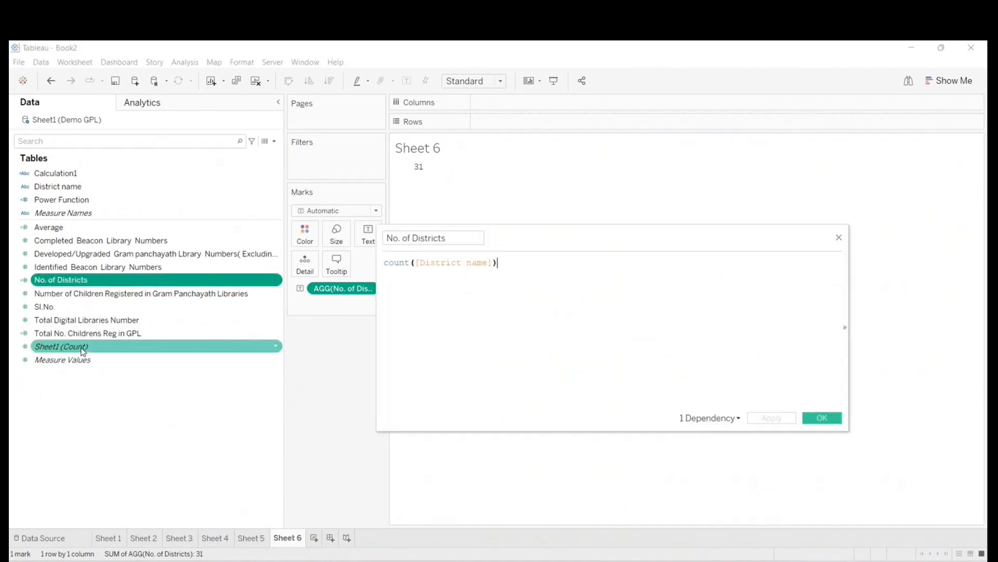
pyautogui.click(839, 238)
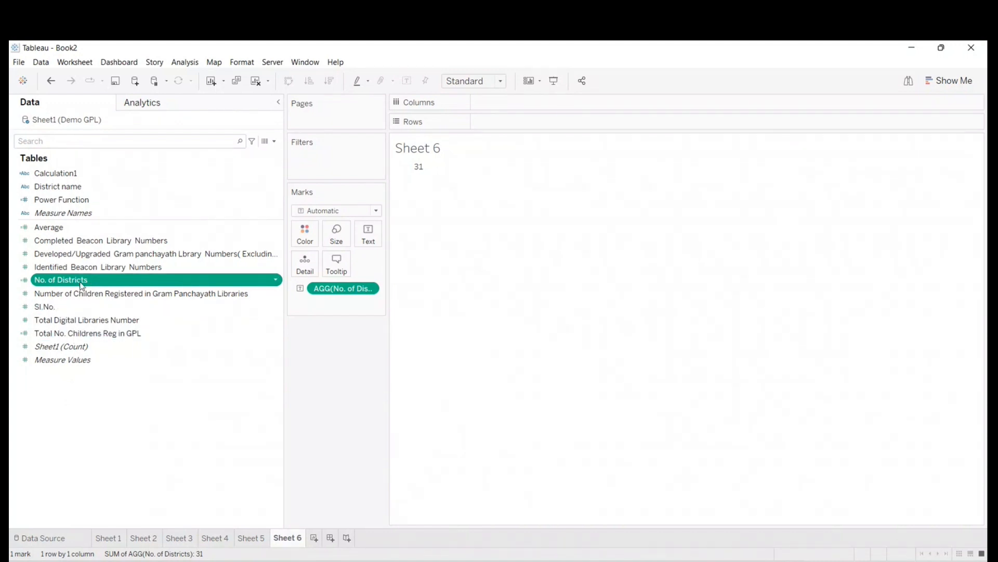
# - Create a new calculated field named Average No. Childern Cal
pyautogui.click(274, 141)
pyautogui.click(242, 154)
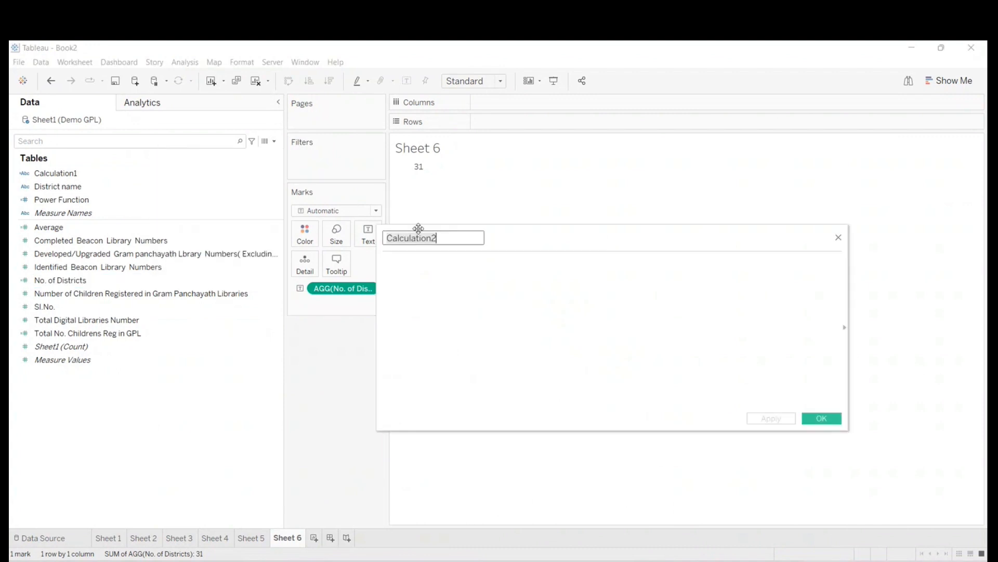
pyautogui.write('Avera')
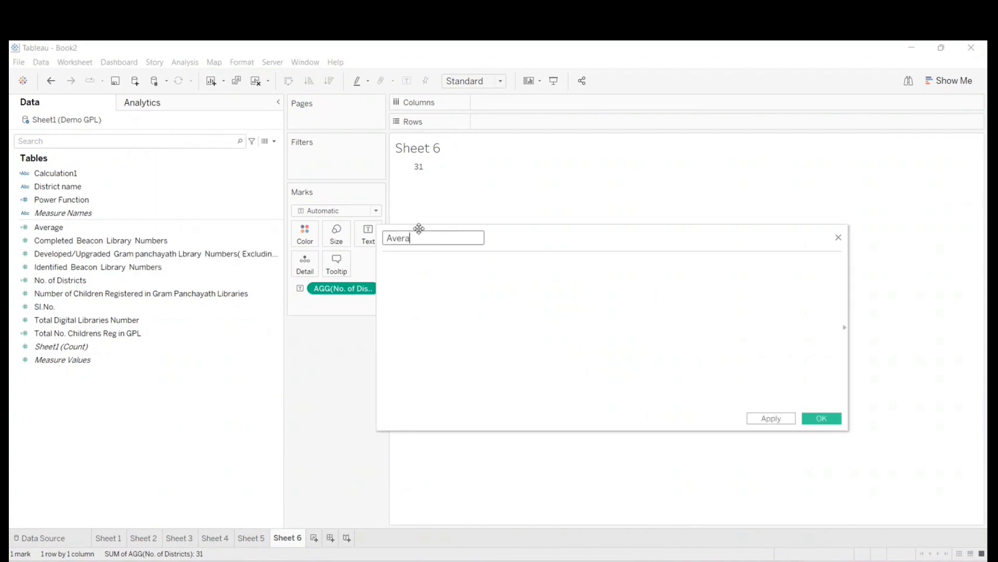
pyautogui.write('ge Cal')
pyautogui.click(405, 274)
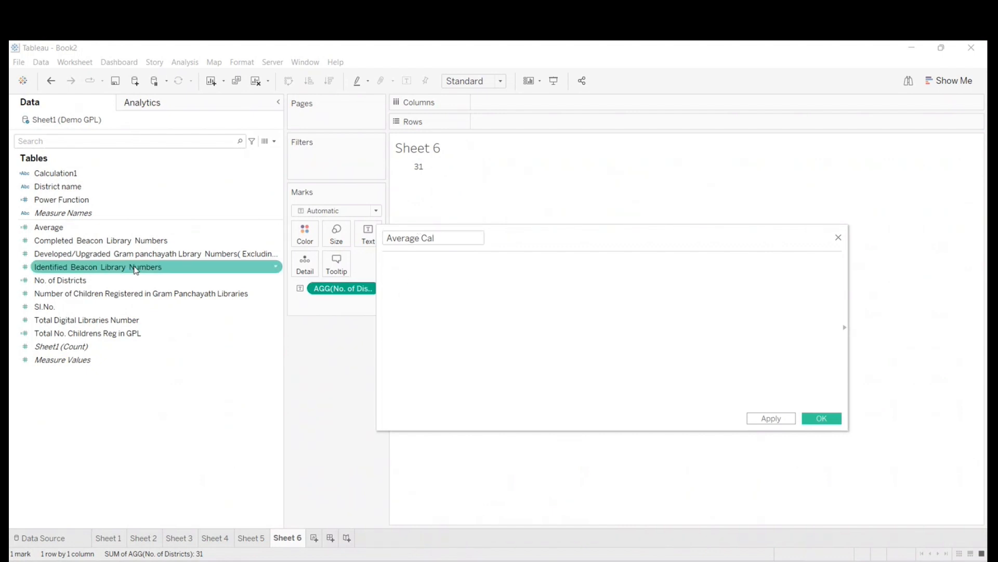
pyautogui.click(428, 237)
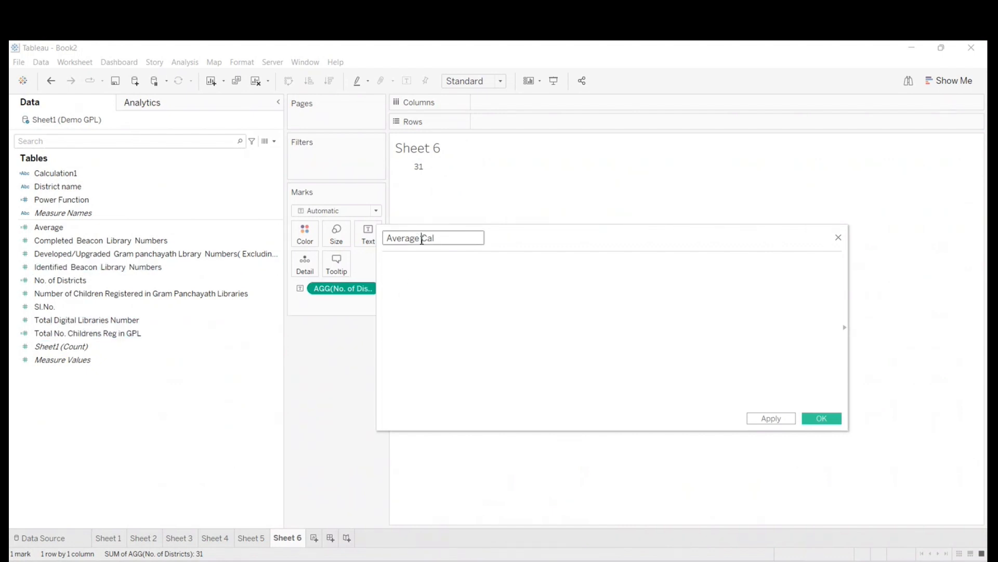
pyautogui.write('No. Childern')
pyautogui.click(452, 274)
# - Define the new field's formula as [Total No. Childrens Reg in GPL]/[No. of Districts] and save it
pyautogui.click(228, 285)
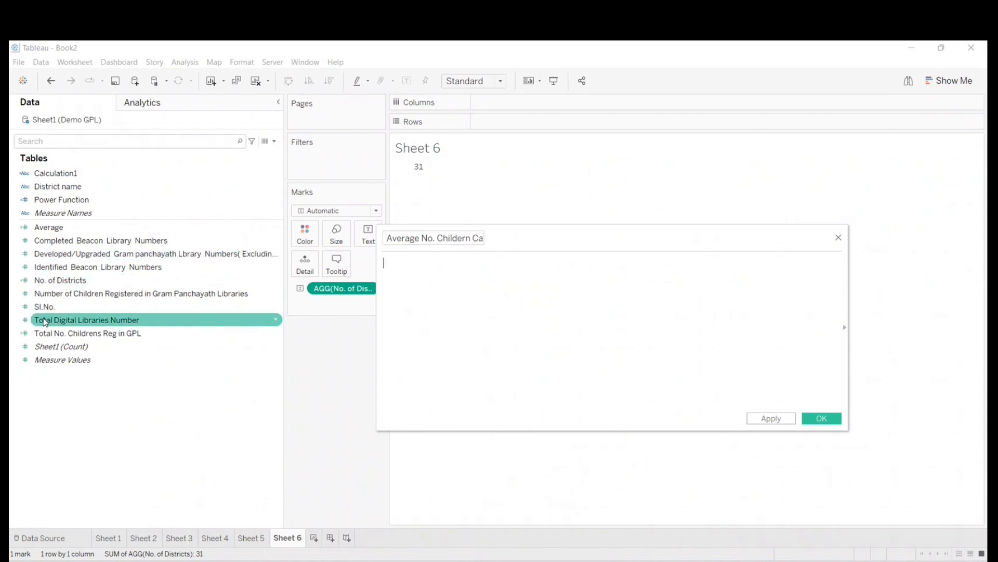
pyautogui.click(58, 334)
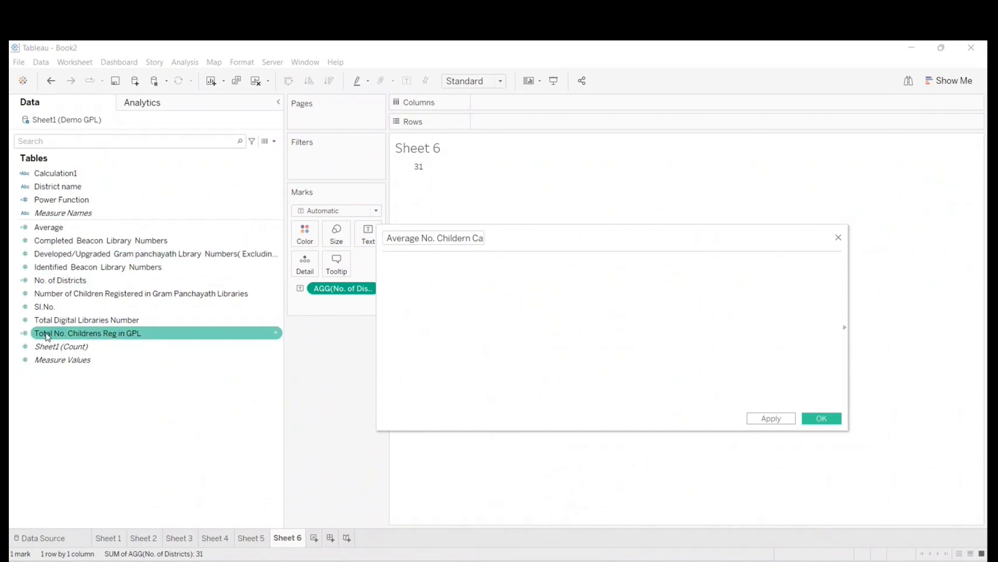
pyautogui.moveTo(47, 336); pyautogui.dragTo(438, 291)
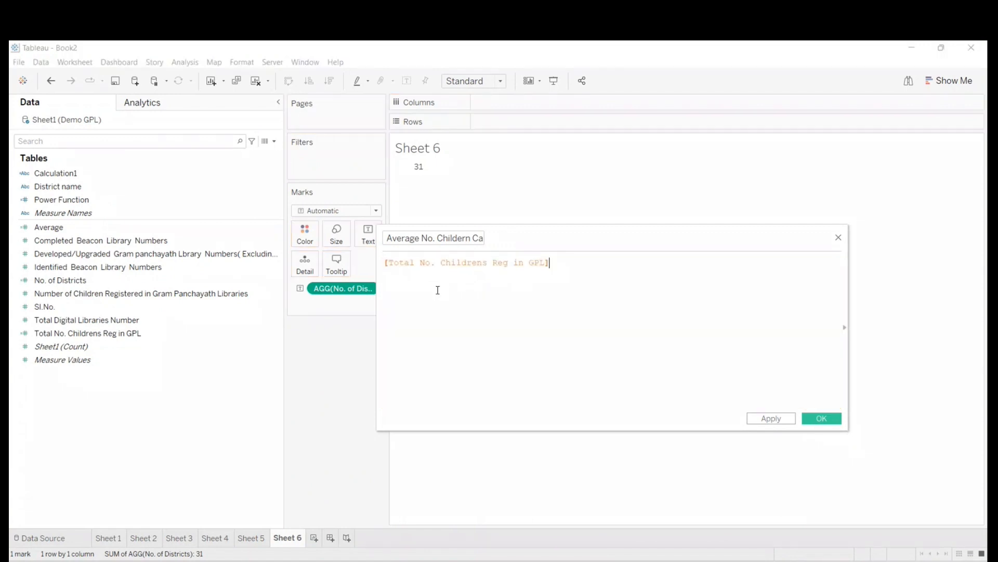
pyautogui.write('/')
pyautogui.click(82, 281)
pyautogui.moveTo(81, 280); pyautogui.dragTo(613, 279)
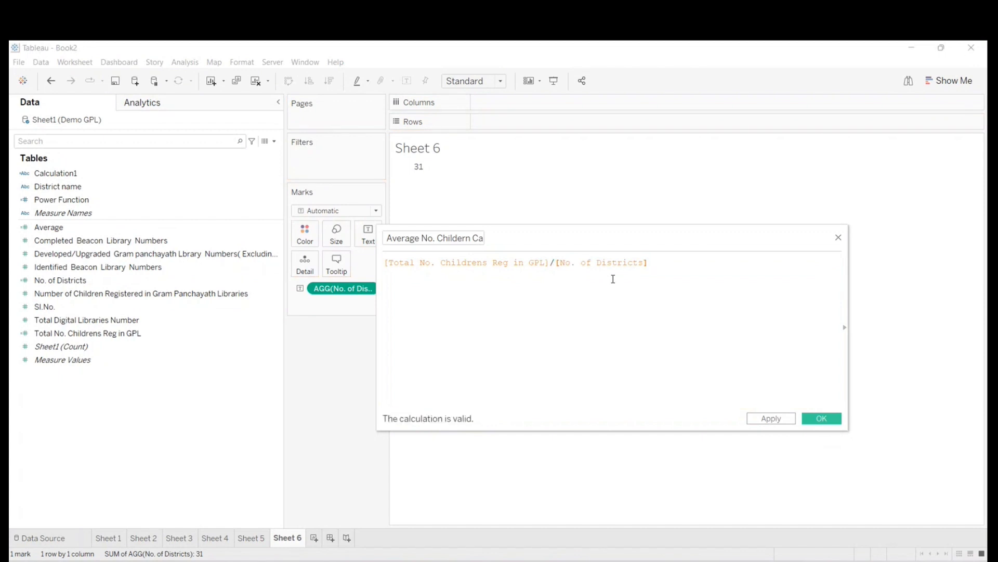
pyautogui.click(820, 419)
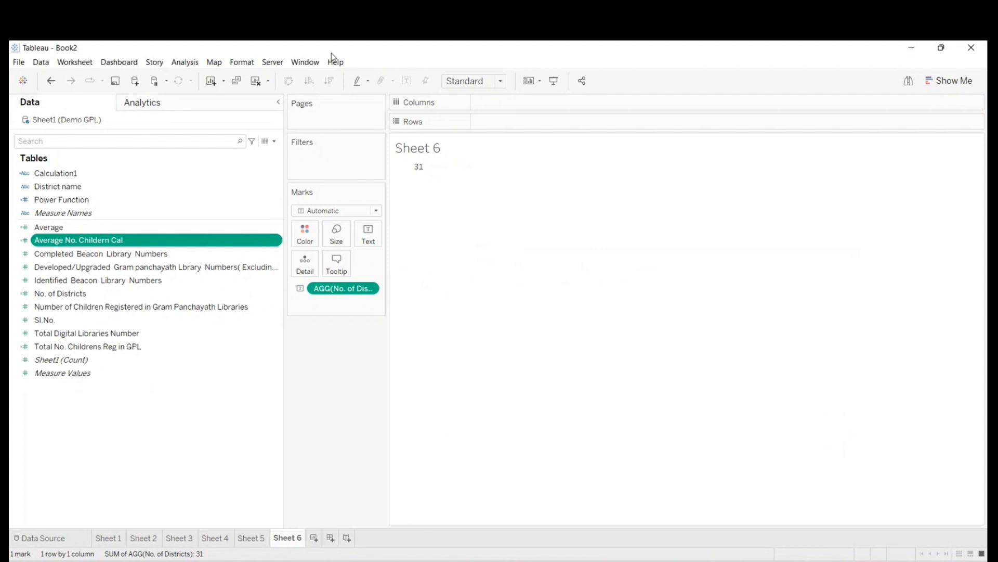
# - Clear Sheet 6 and show Average No. Childern Cal in its view
pyautogui.click(255, 81)
pyautogui.moveTo(120, 240); pyautogui.dragTo(499, 276)
pyautogui.moveTo(404, 175)
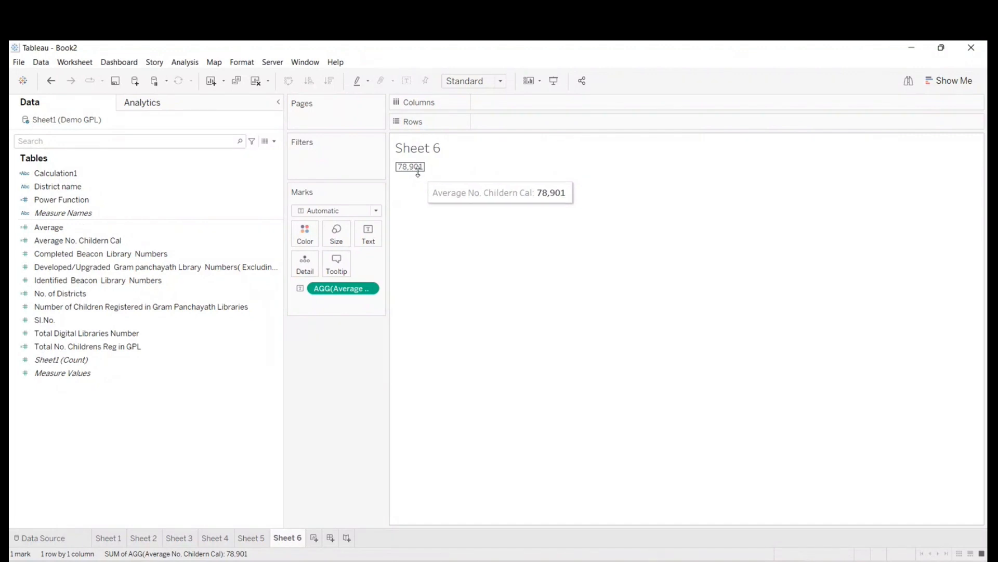
# - Reopen the Average No. Childern Cal calculation, examine its name and both fields in the division, and close it unchanged
pyautogui.click(67, 243)
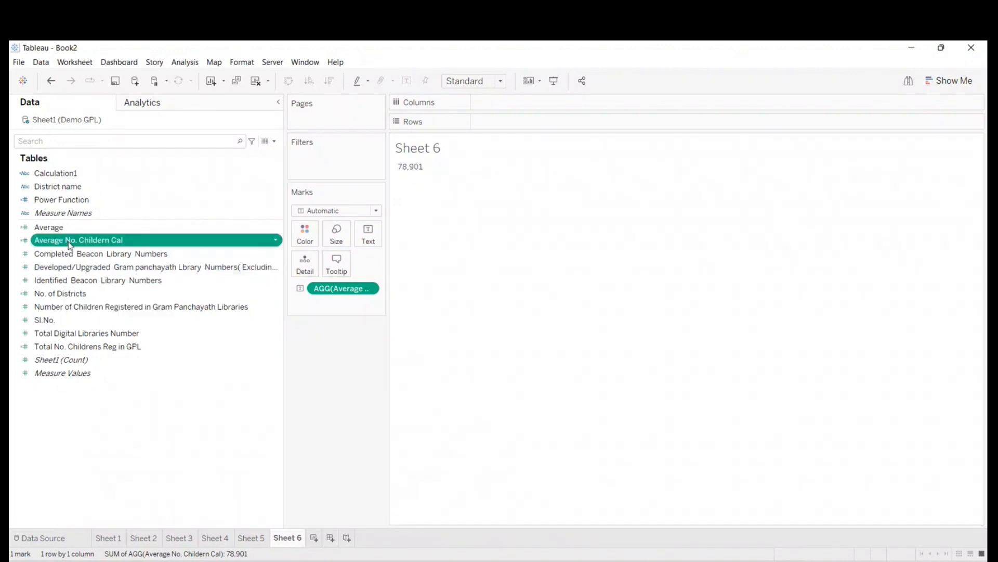
pyautogui.rightClick(70, 245)
pyautogui.click(99, 306)
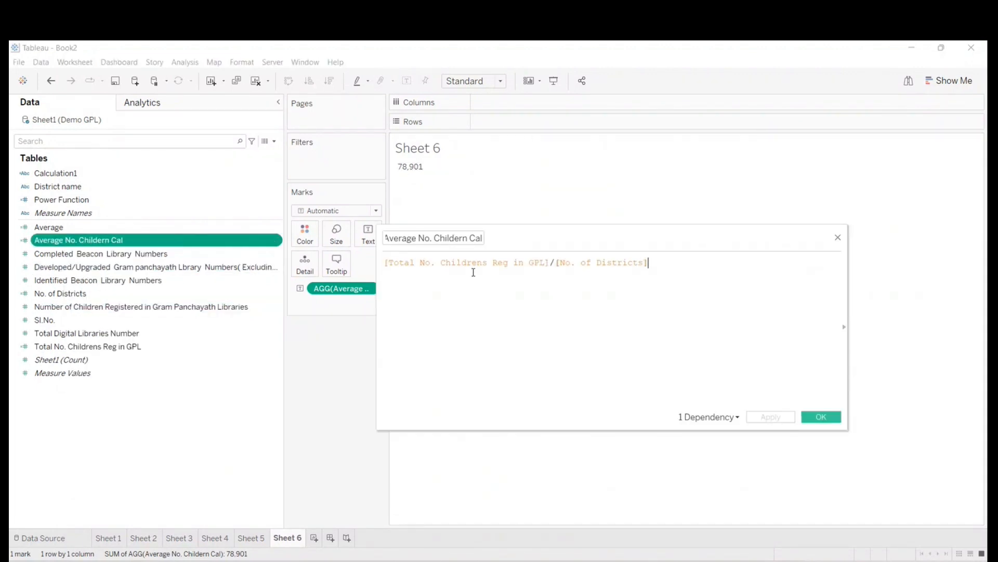
pyautogui.moveTo(552, 261); pyautogui.dragTo(383, 261)
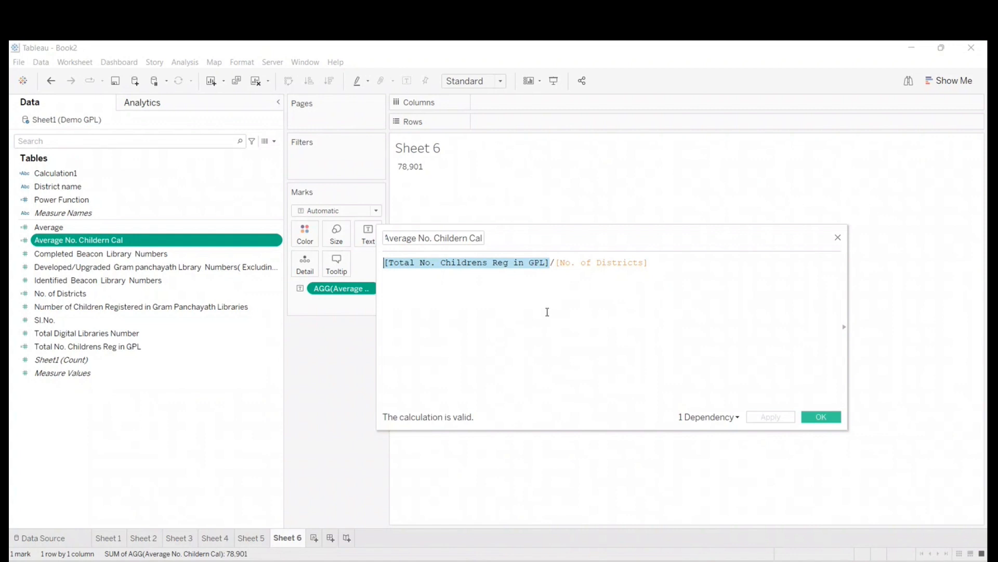
pyautogui.click(557, 262)
pyautogui.moveTo(555, 262); pyautogui.dragTo(669, 265)
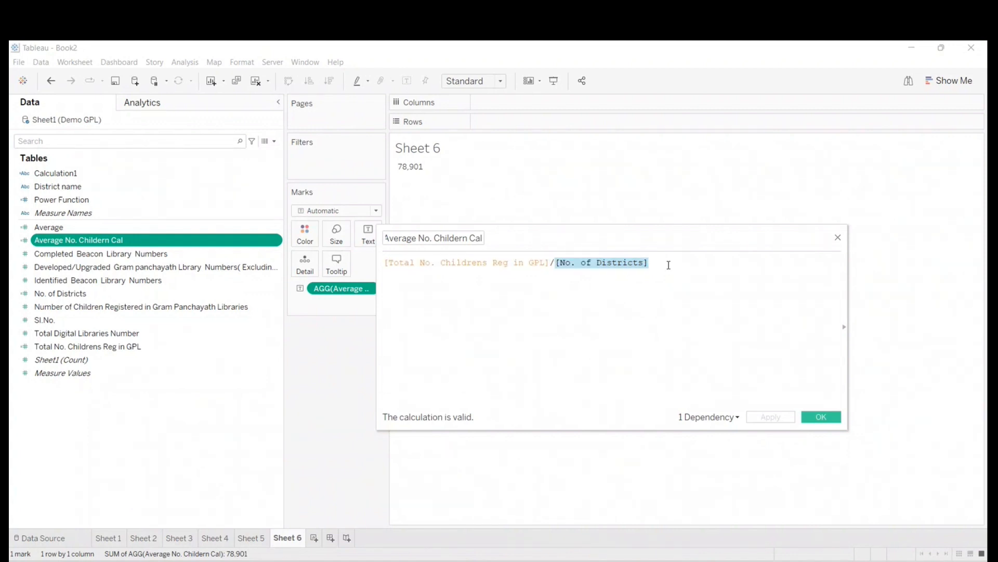
pyautogui.click(682, 311)
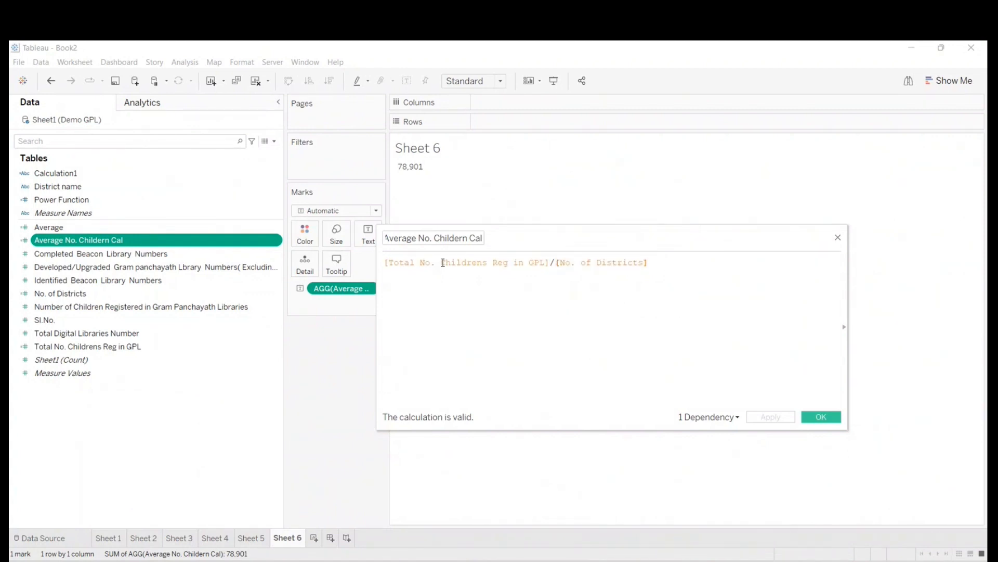
pyautogui.moveTo(384, 241); pyautogui.dragTo(477, 230)
pyautogui.moveTo(384, 263); pyautogui.dragTo(687, 275)
pyautogui.click(552, 303)
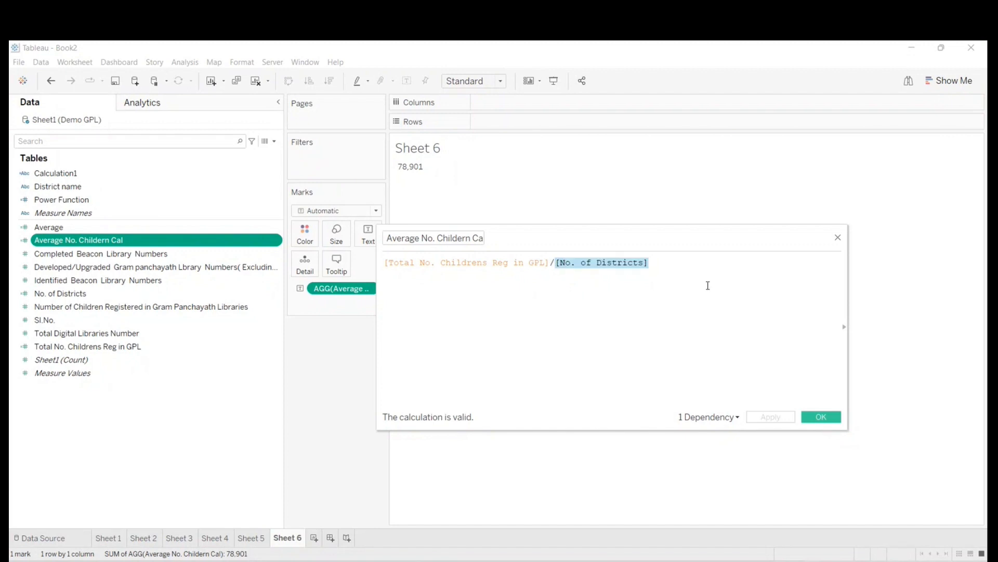
pyautogui.click(837, 236)
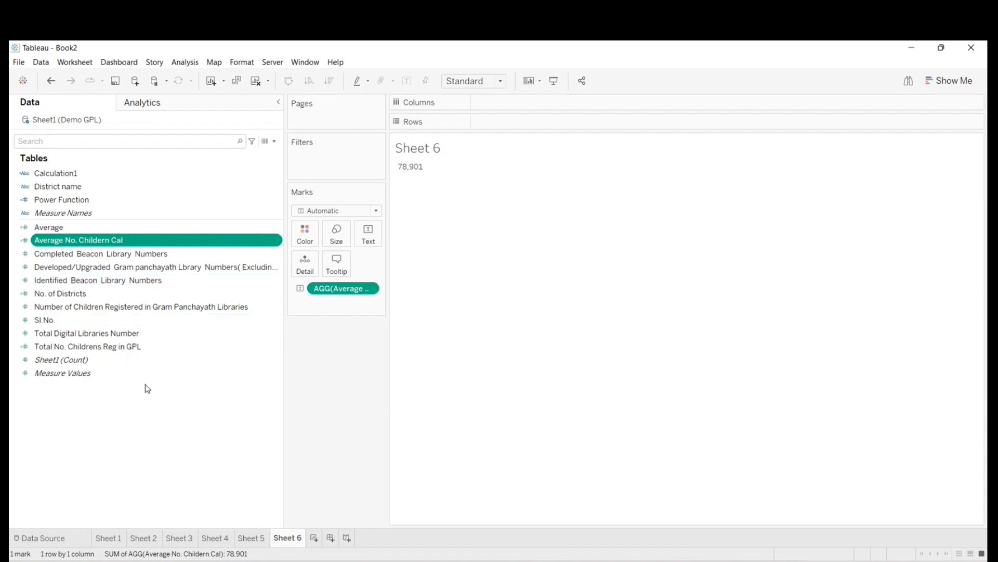
# - Open the Average calculated field to examine its AVG formula and close it unchanged
pyautogui.click(275, 141)
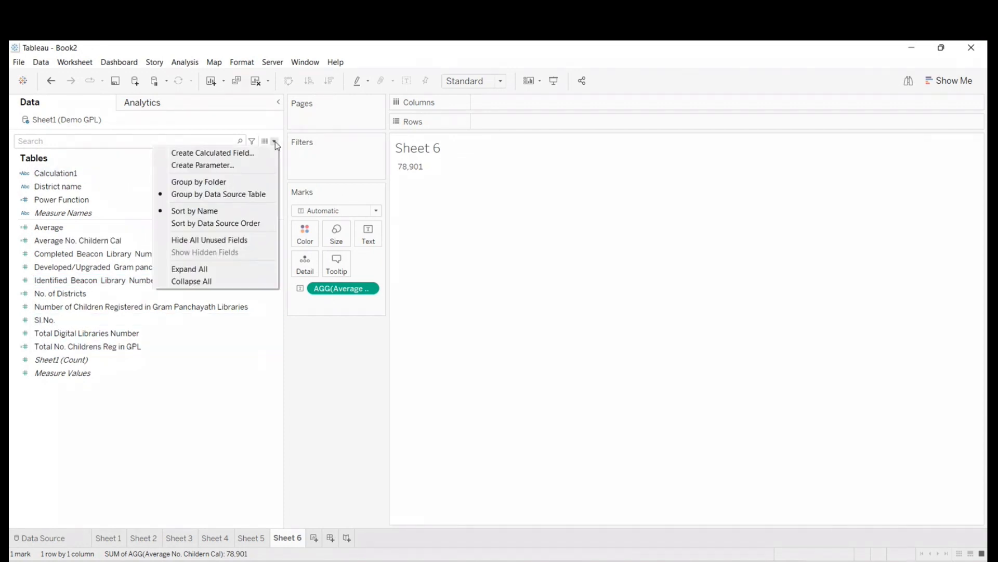
pyautogui.click(179, 196)
pyautogui.click(61, 227)
pyautogui.rightClick(67, 227)
pyautogui.click(91, 287)
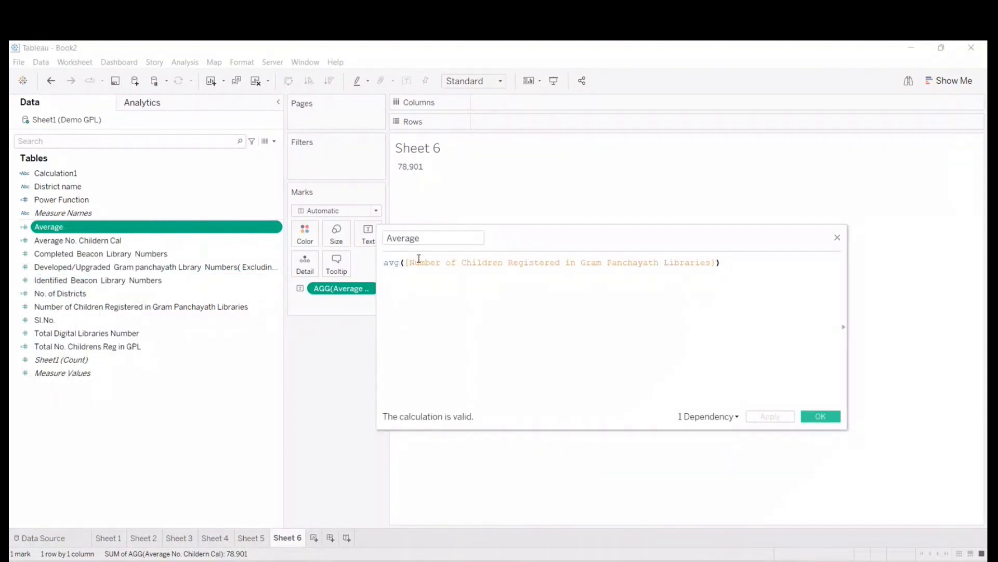
pyautogui.click(837, 237)
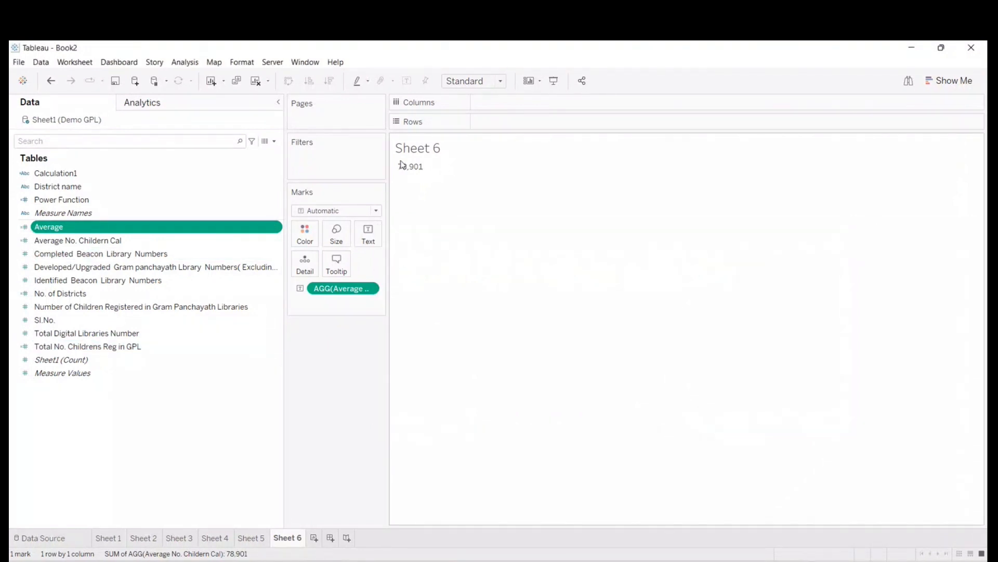
# - Add a new worksheet, show the Average field in its view, and return to Sheet 6 to compare
pyautogui.click(312, 540)
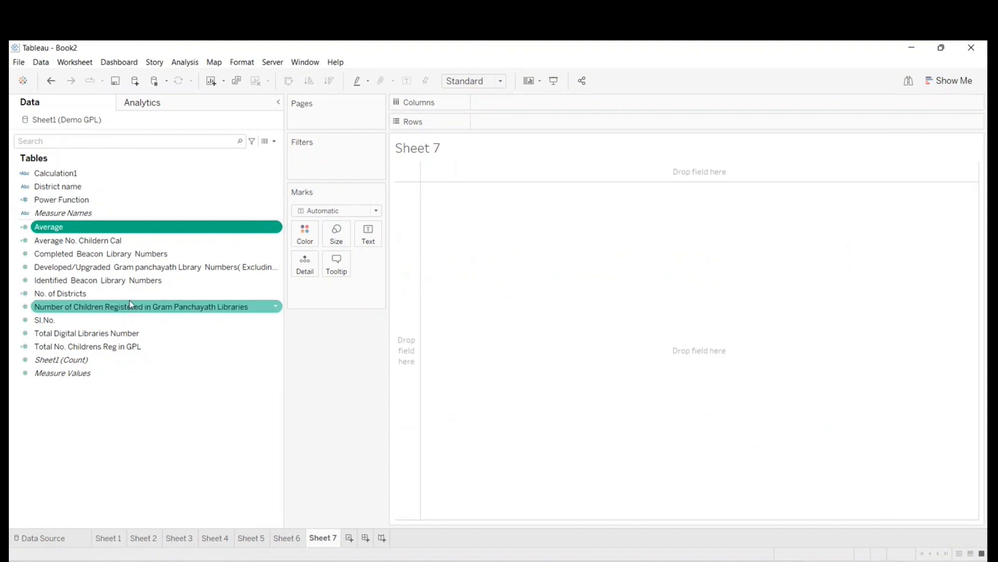
pyautogui.moveTo(91, 226); pyautogui.dragTo(475, 209)
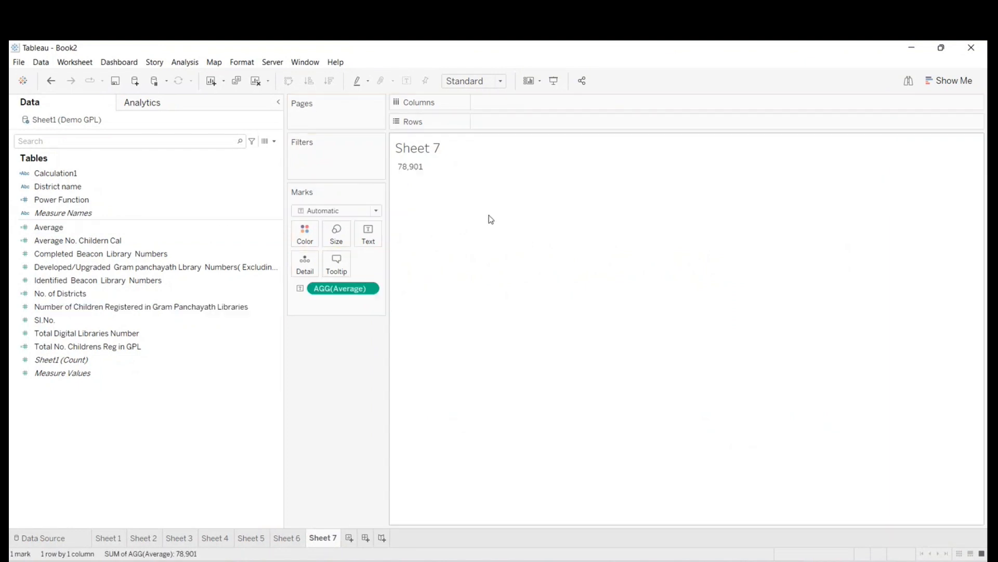
pyautogui.click(301, 538)
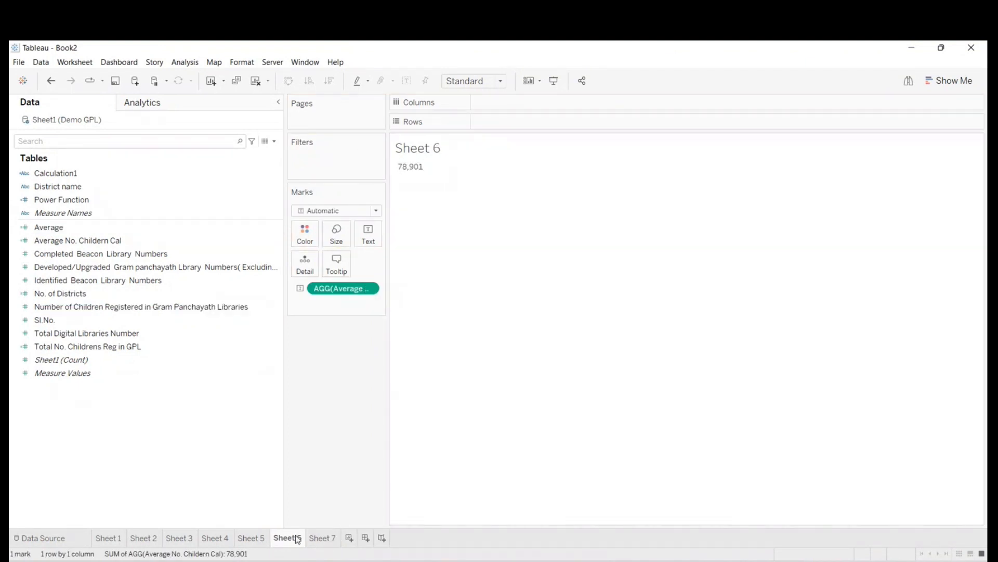
# - Start a new calculated field, look up the description of the AVG function in the function list, and close the editor without saving
pyautogui.click(92, 322)
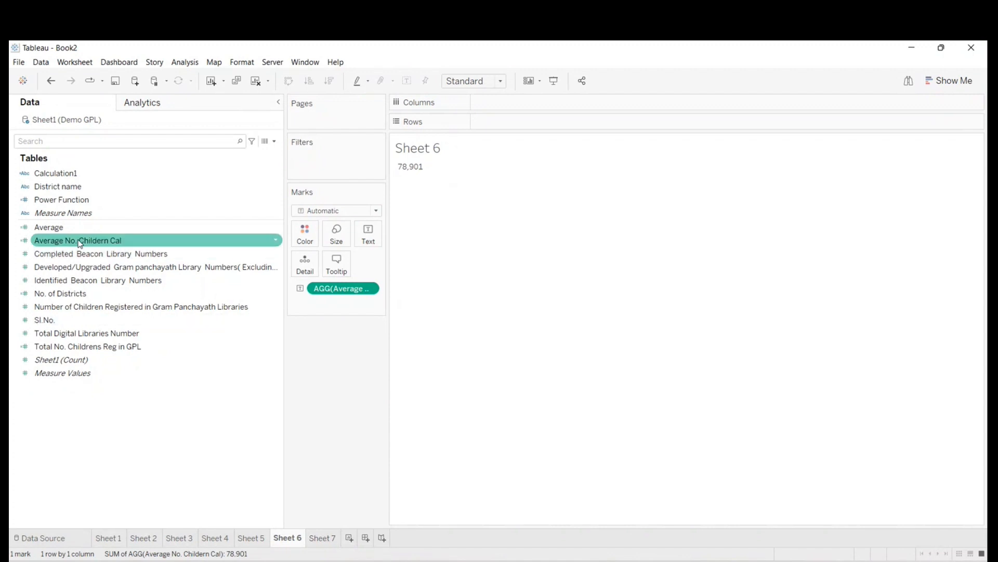
pyautogui.click(275, 141)
pyautogui.click(232, 154)
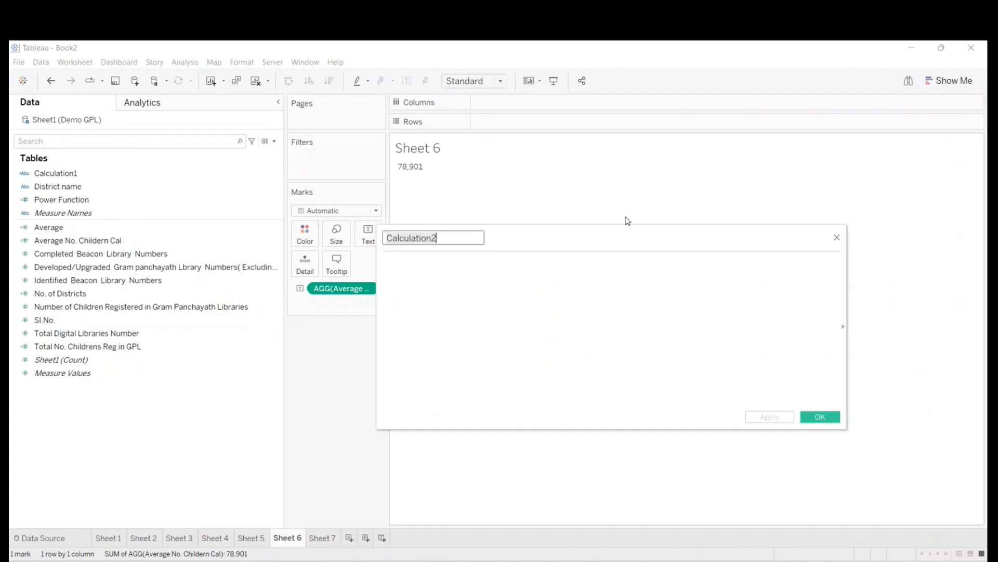
pyautogui.click(843, 328)
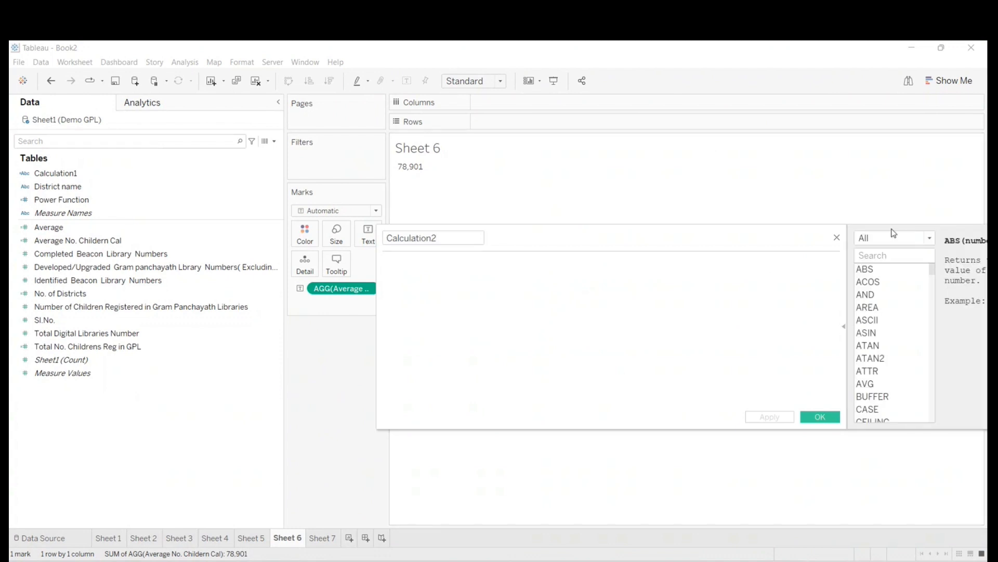
pyautogui.click(864, 253)
pyautogui.write('avg')
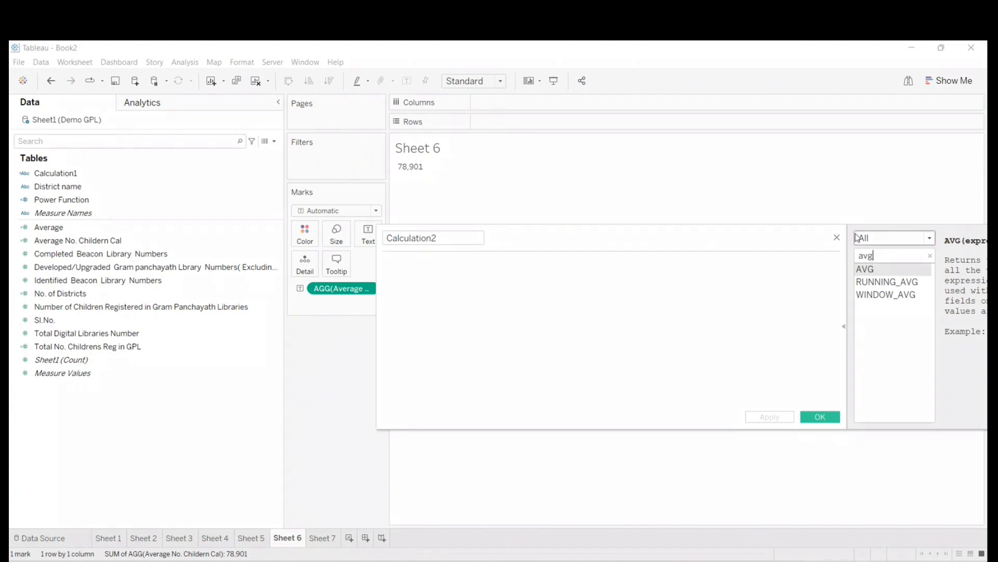
pyautogui.moveTo(822, 229); pyautogui.dragTo(520, 218)
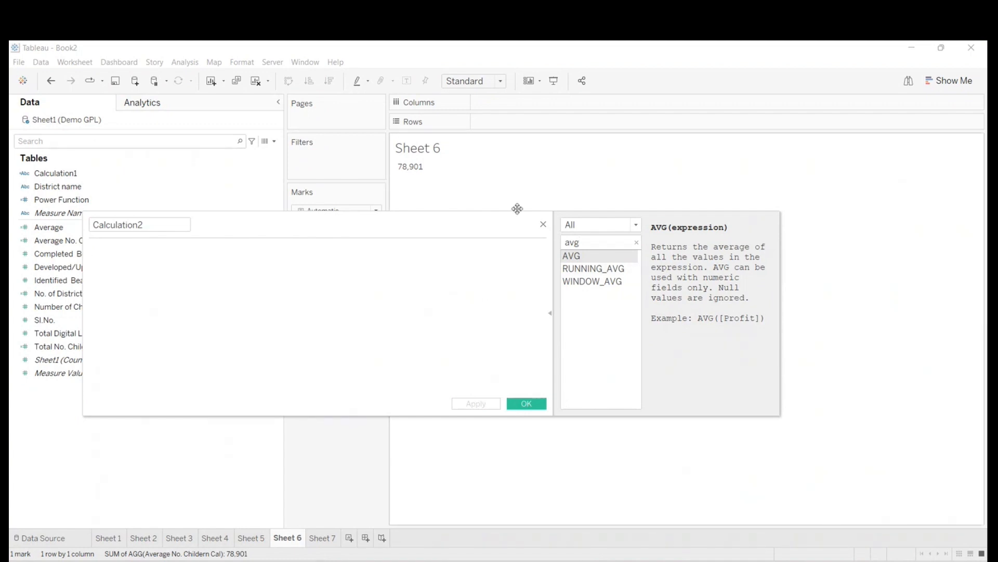
pyautogui.click(542, 224)
# - Reopen the Average calculation to examine its avg formula and the field inside it, hide the function list, and close it unchanged
pyautogui.rightClick(99, 229)
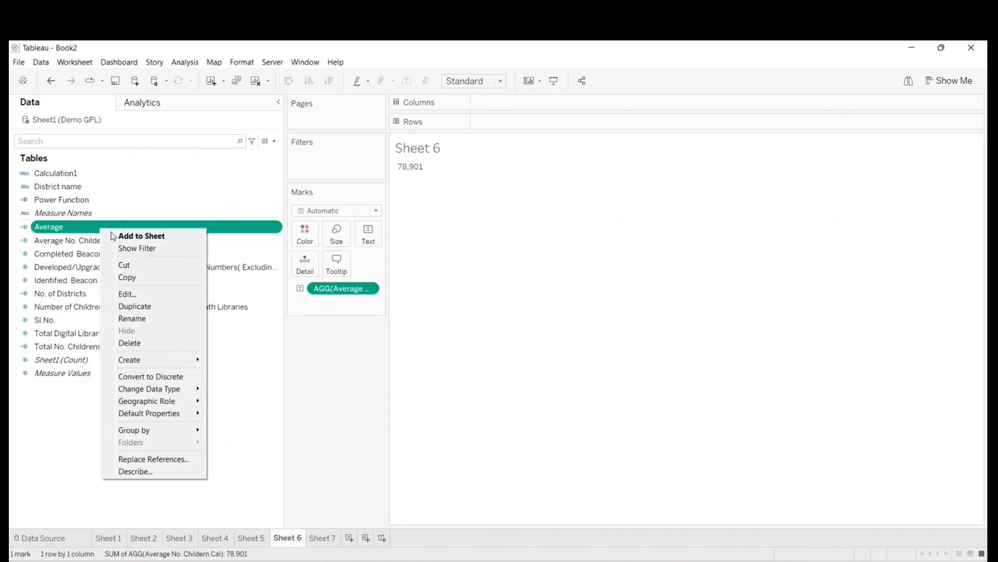
pyautogui.click(123, 277)
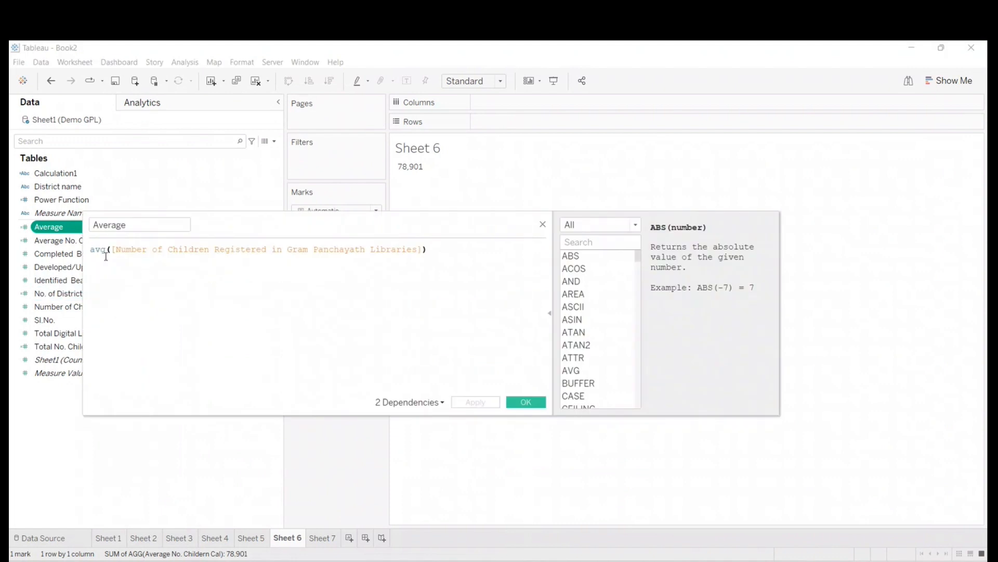
pyautogui.moveTo(112, 249); pyautogui.dragTo(424, 254)
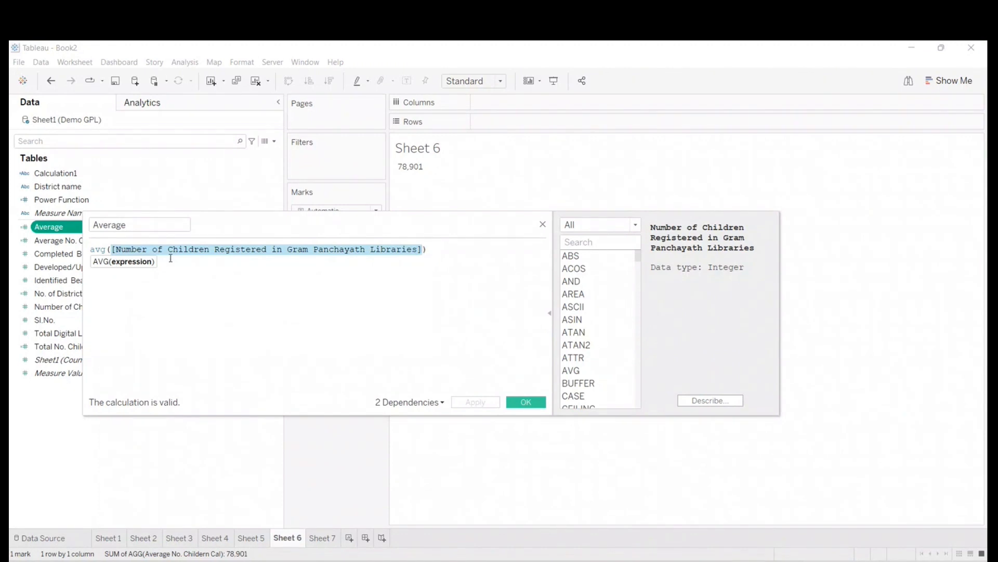
pyautogui.click(223, 349)
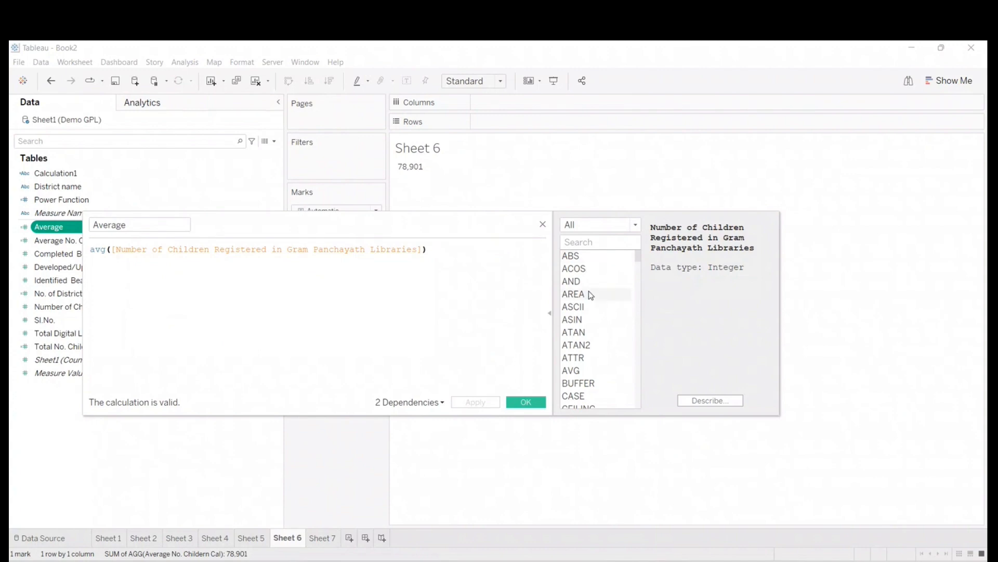
pyautogui.scroll(-2, 596, 338)
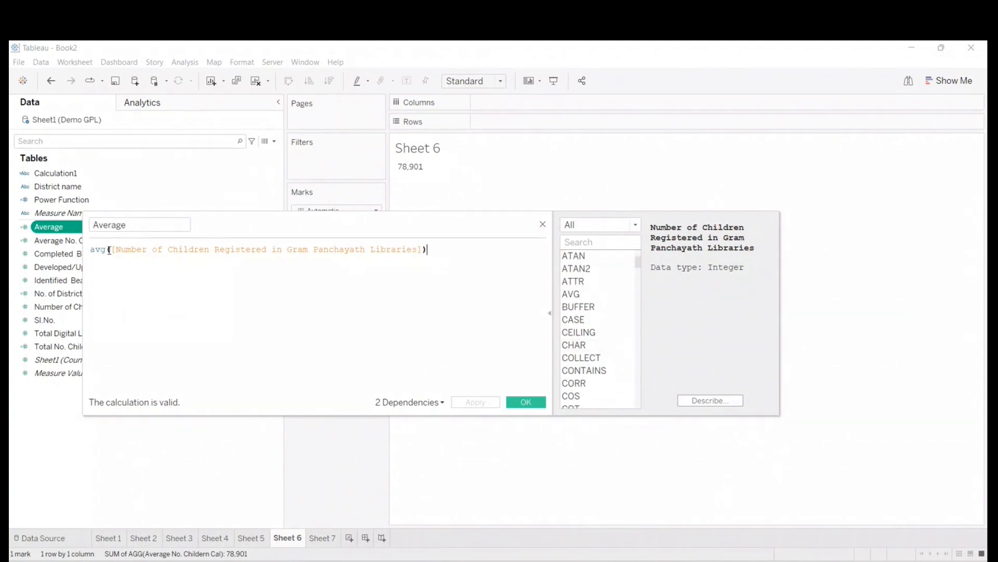
pyautogui.moveTo(242, 227); pyautogui.dragTo(387, 220)
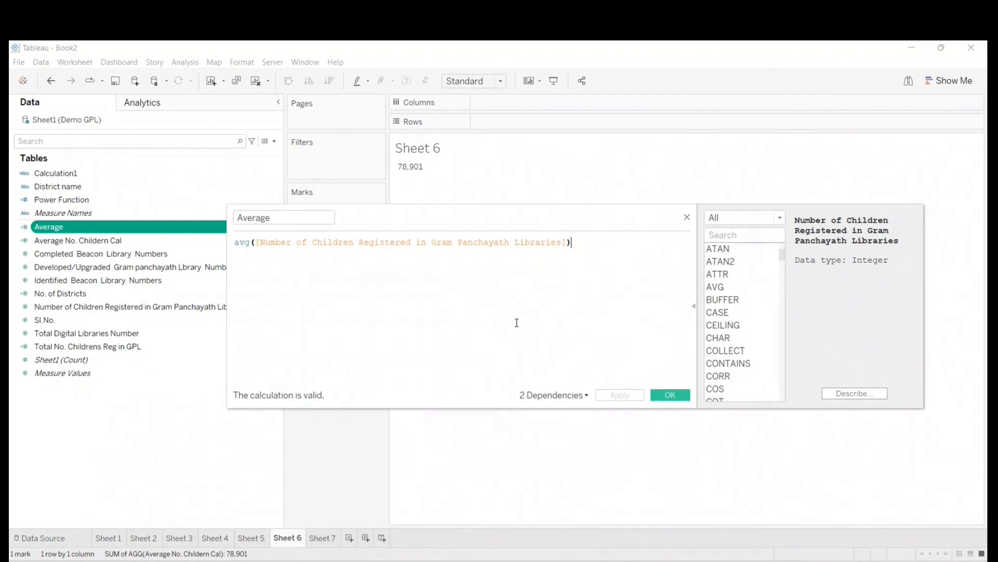
pyautogui.click(693, 304)
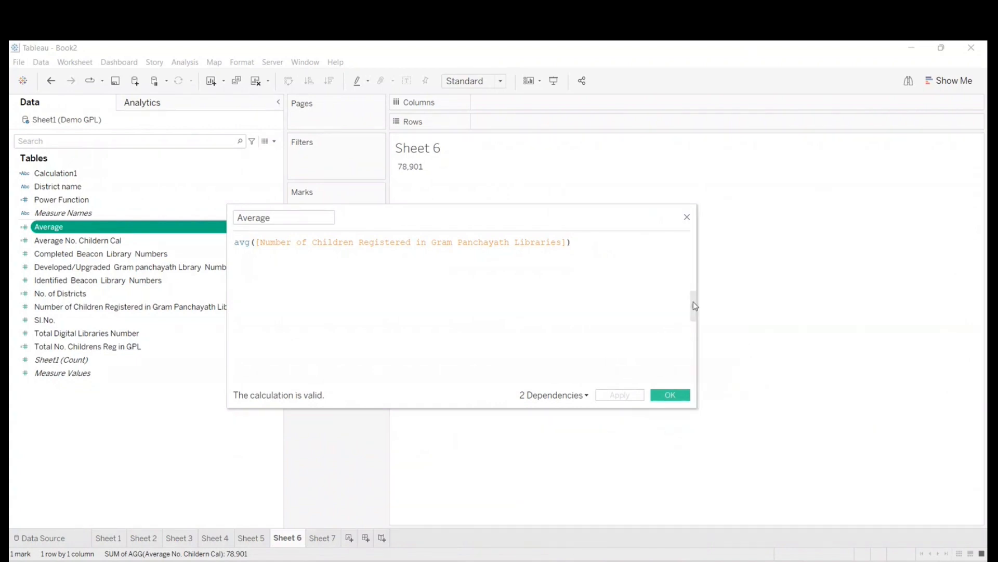
pyautogui.click(686, 218)
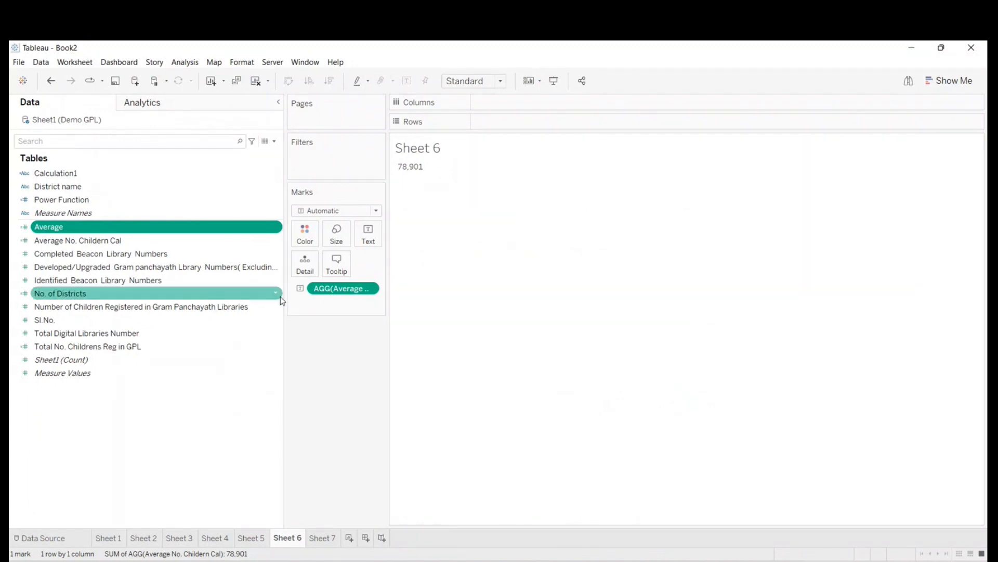
# - Narrow the Data pane and switch to Excel to review the upcoming topics in the training schedule, minimizing the workbook when done
pyautogui.moveTo(282, 296); pyautogui.dragTo(160, 328)
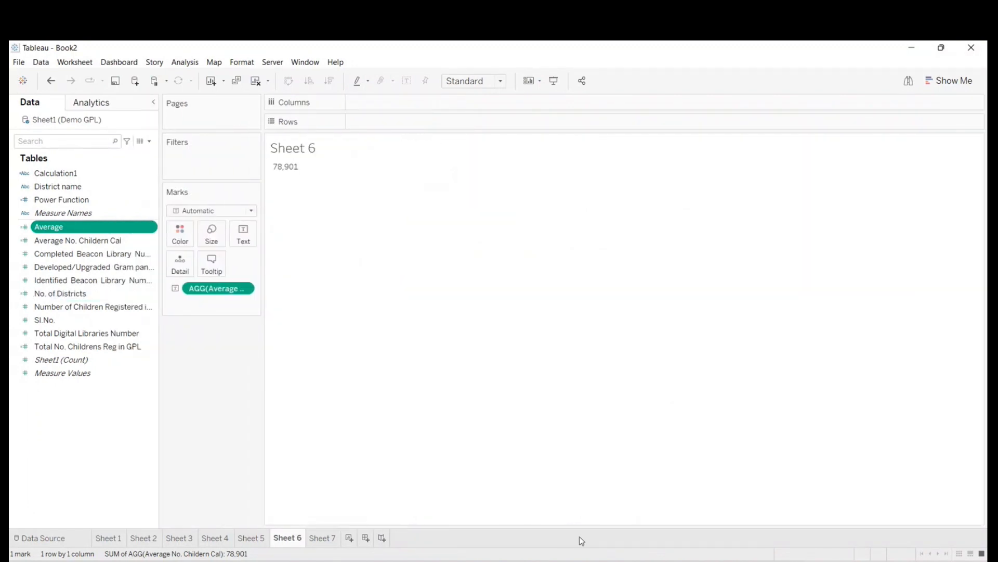
pyautogui.hotkey('alt', 'Tab')
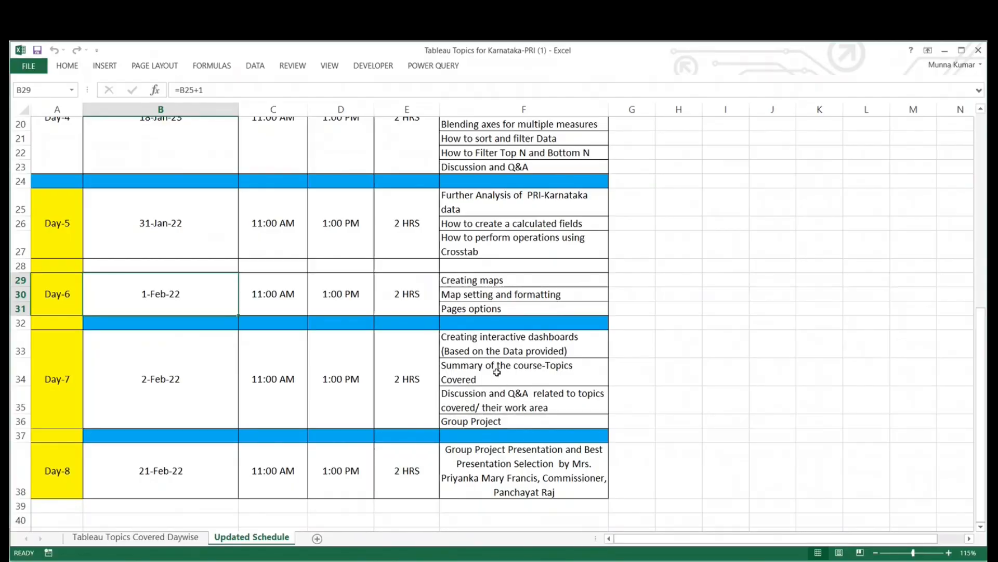
pyautogui.click(947, 49)
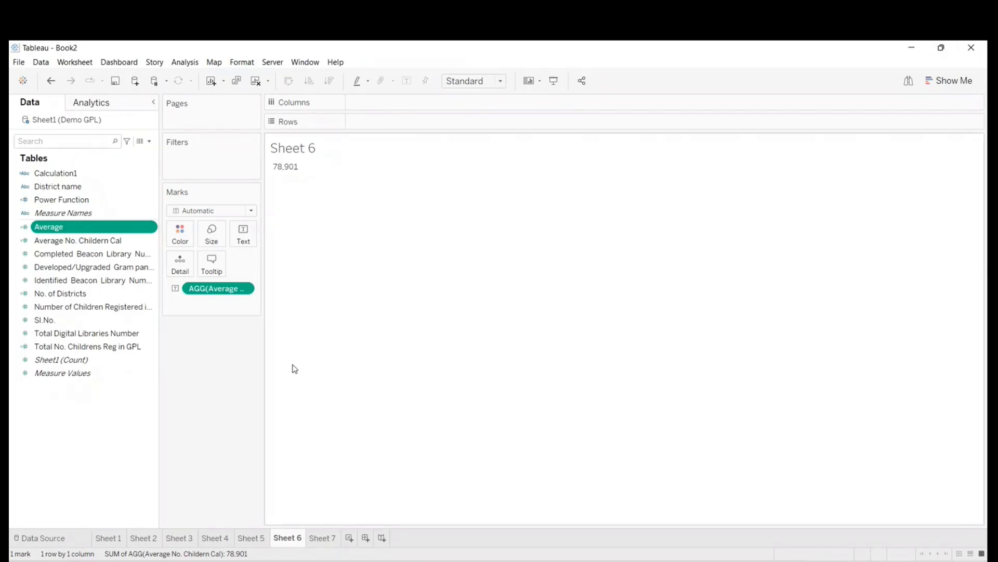
# - Switch to the Teams meeting, turn the camera on briefly and off again, and minimize the meeting window
pyautogui.click(912, 482)
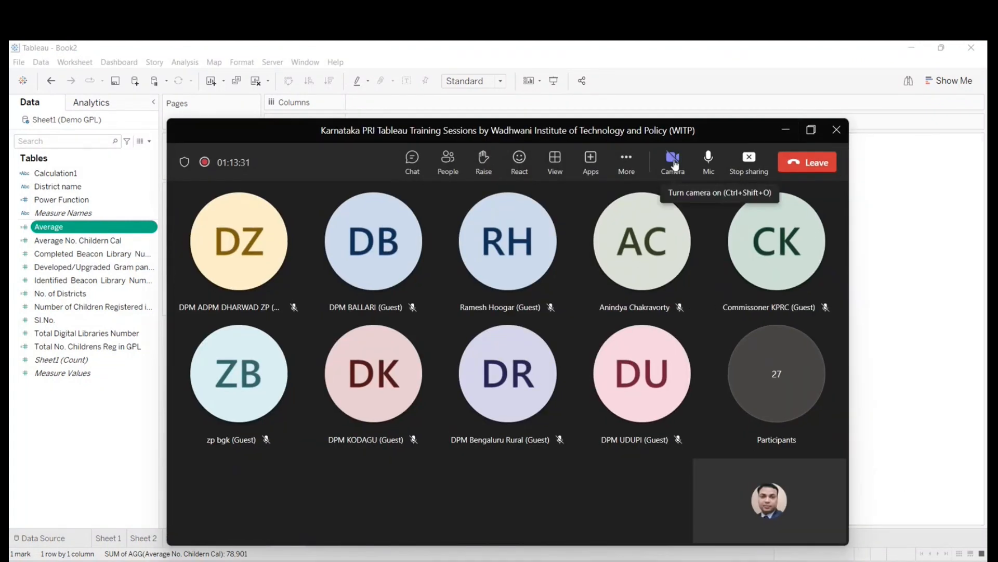
pyautogui.click(675, 163)
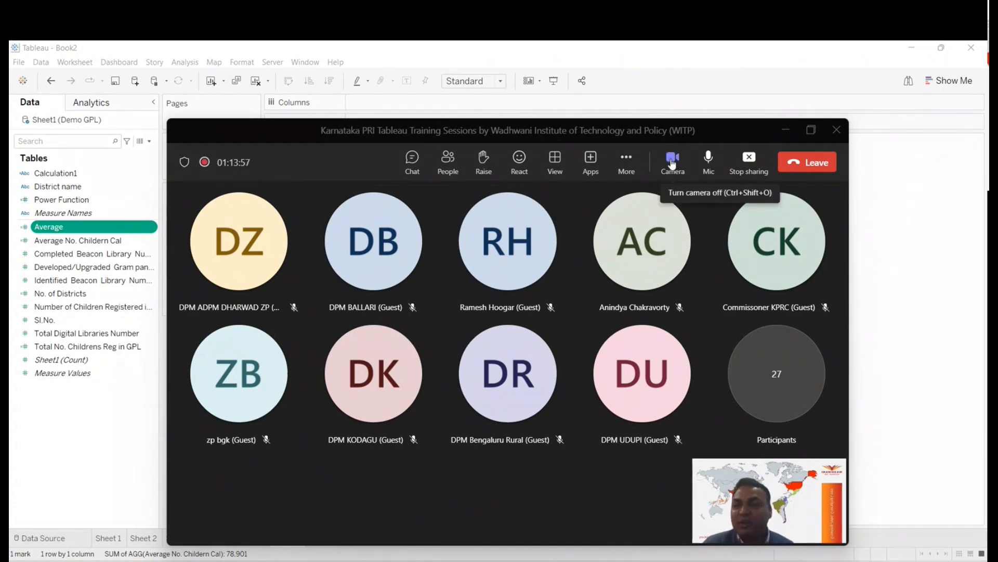
pyautogui.click(672, 163)
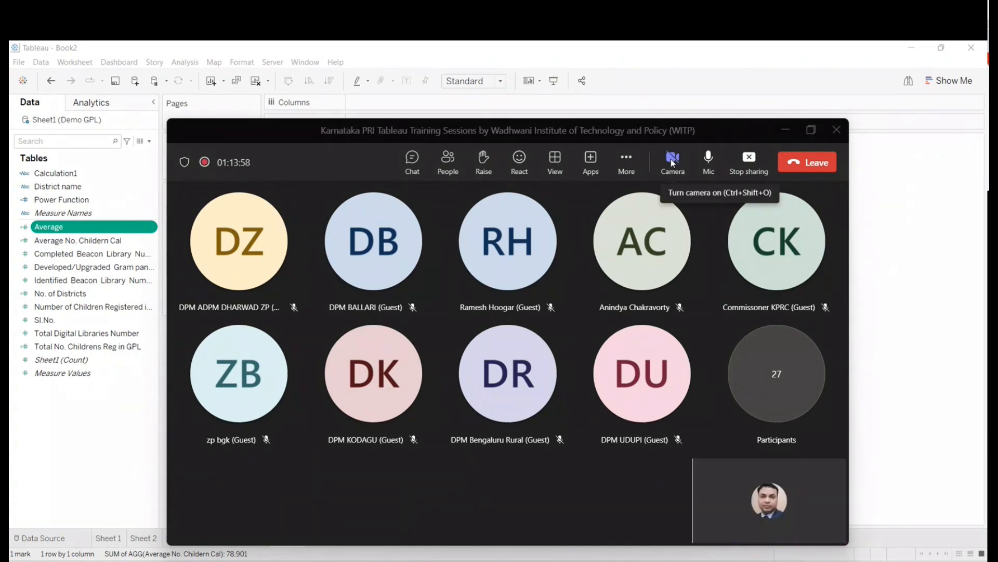
pyautogui.click(790, 130)
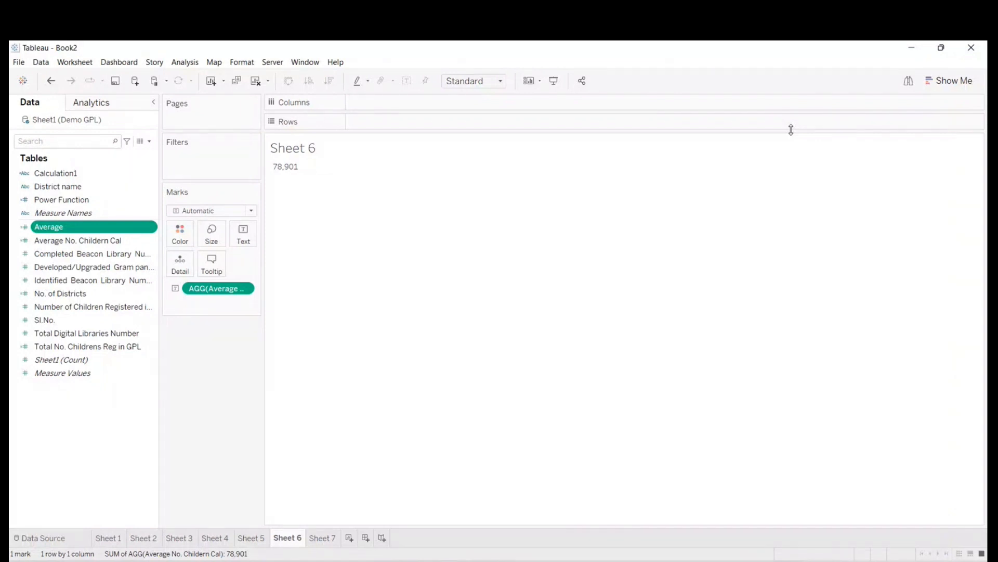
# - With Sheet 7 on display, open the Teams meeting to check its chat and participant list, and unmute the microphone
pyautogui.click(328, 541)
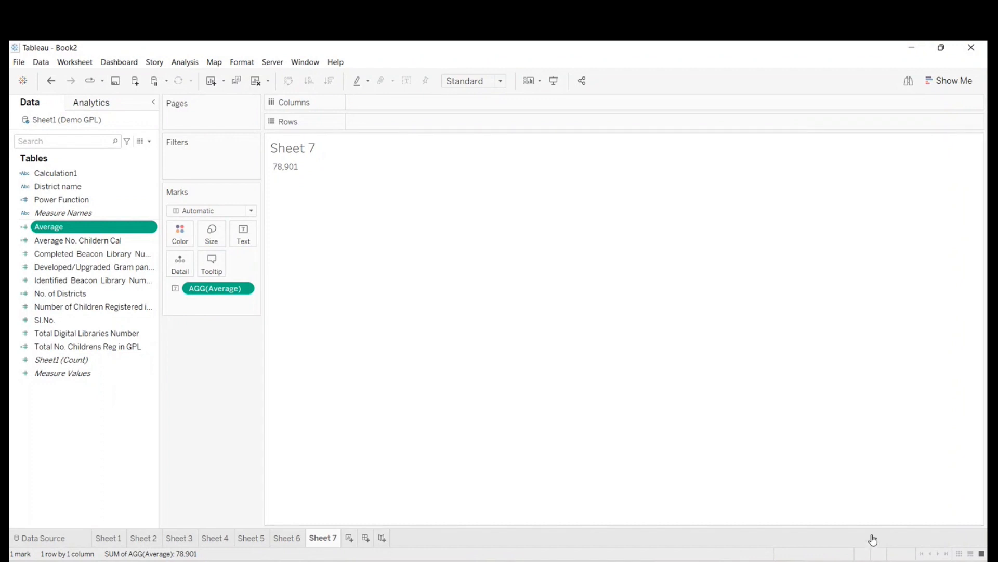
pyautogui.click(873, 540)
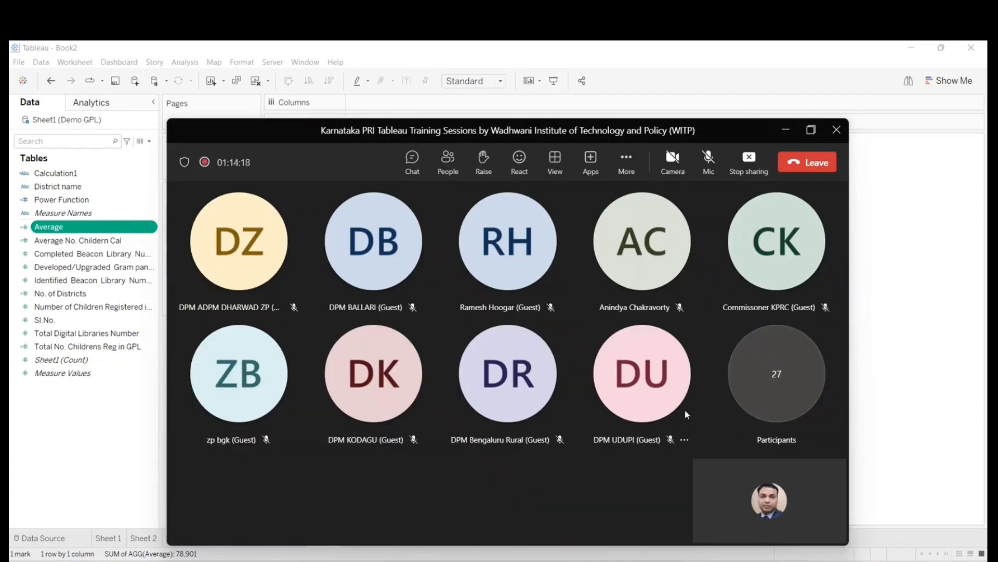
pyautogui.click(413, 161)
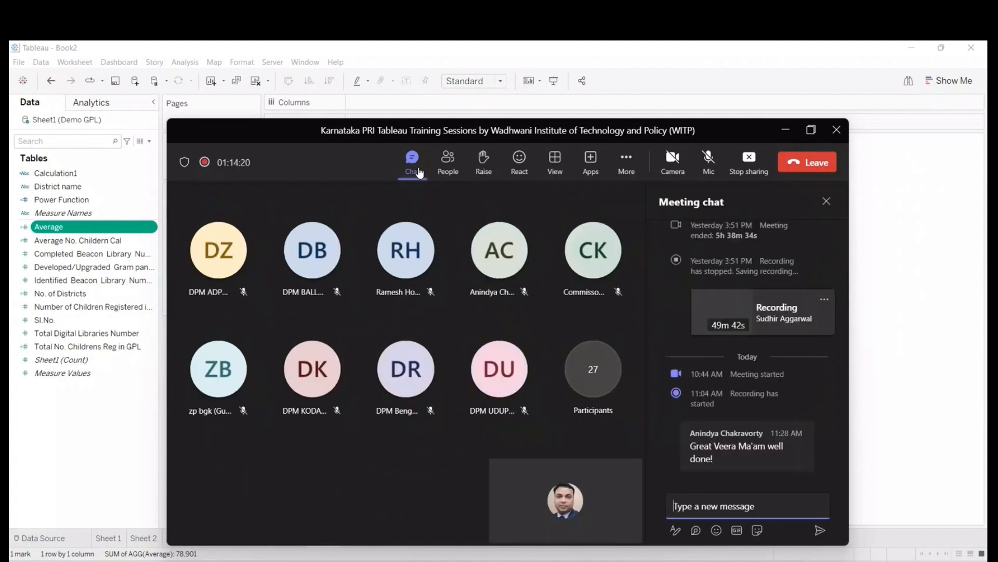
pyautogui.click(450, 164)
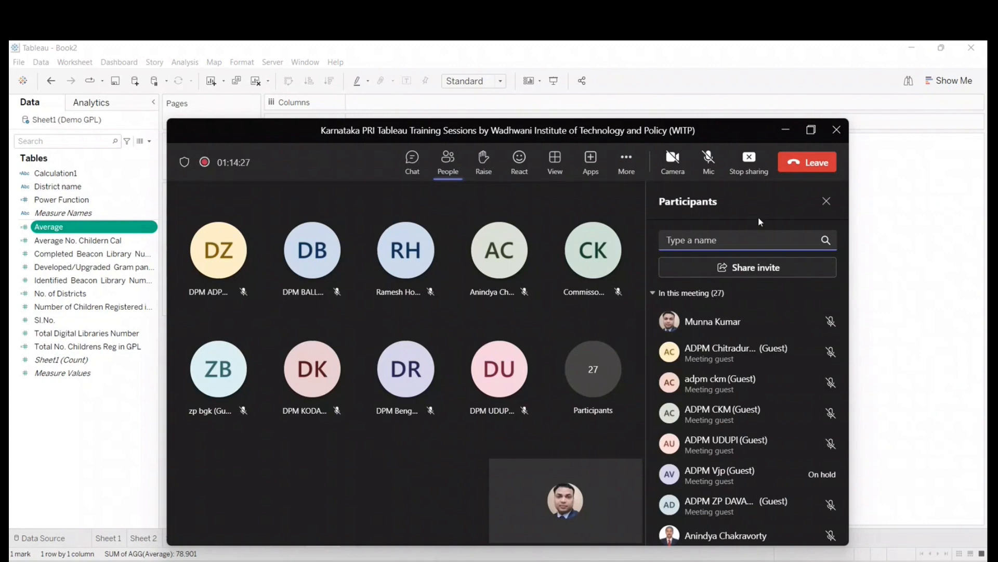
pyautogui.click(708, 157)
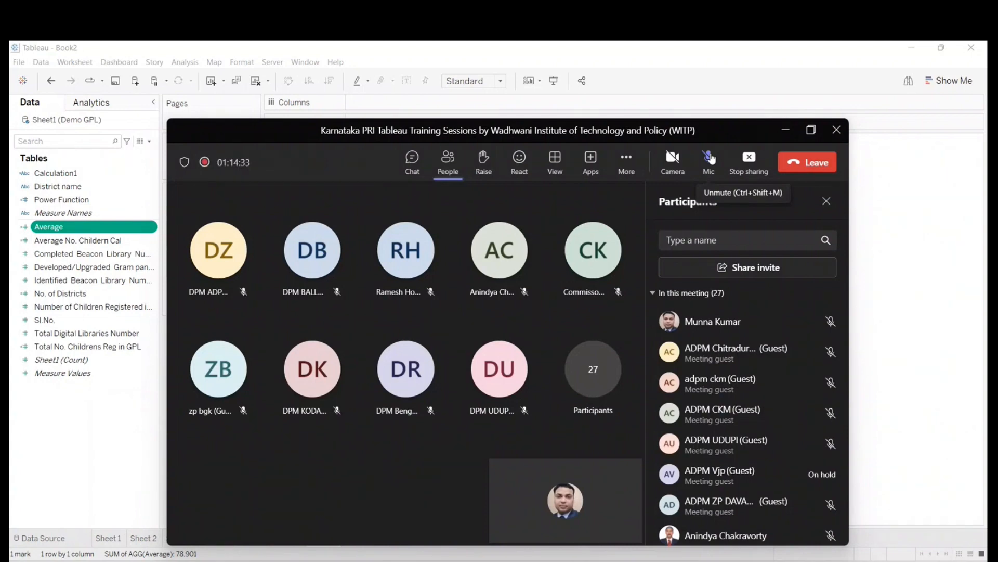
pyautogui.click(709, 157)
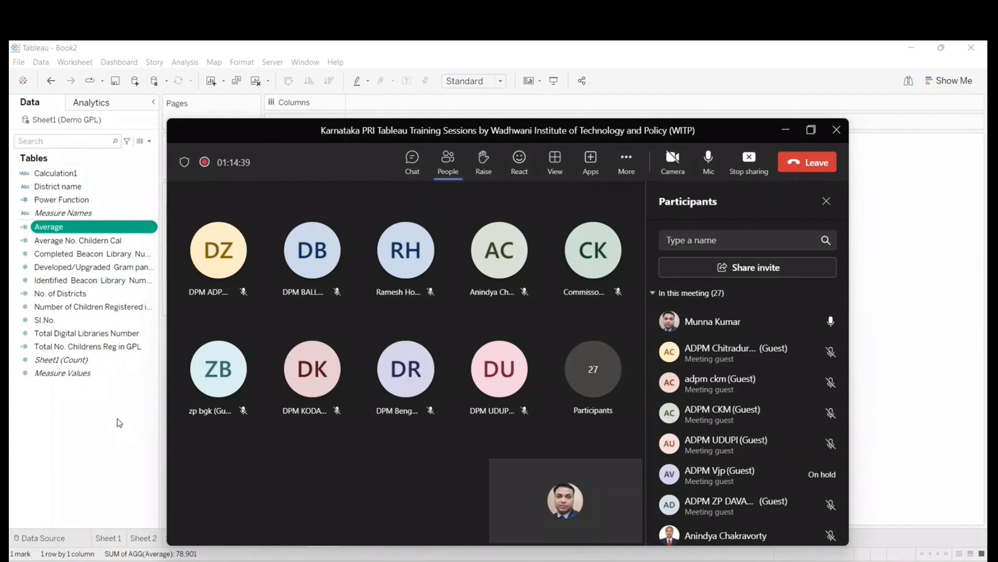
# - Return to Tableau and close the Book2 workbook without saving its changes
pyautogui.click(97, 428)
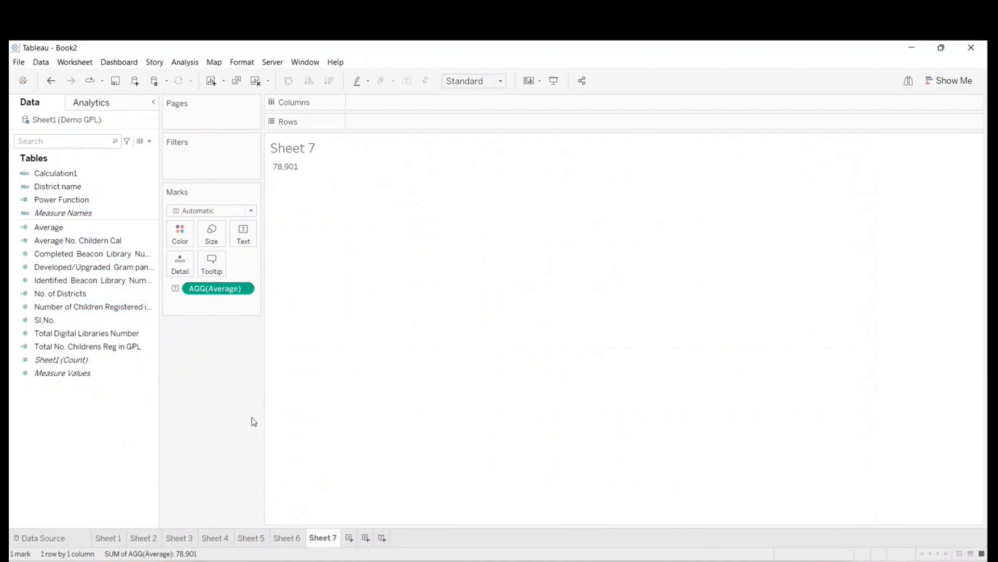
pyautogui.click(958, 51)
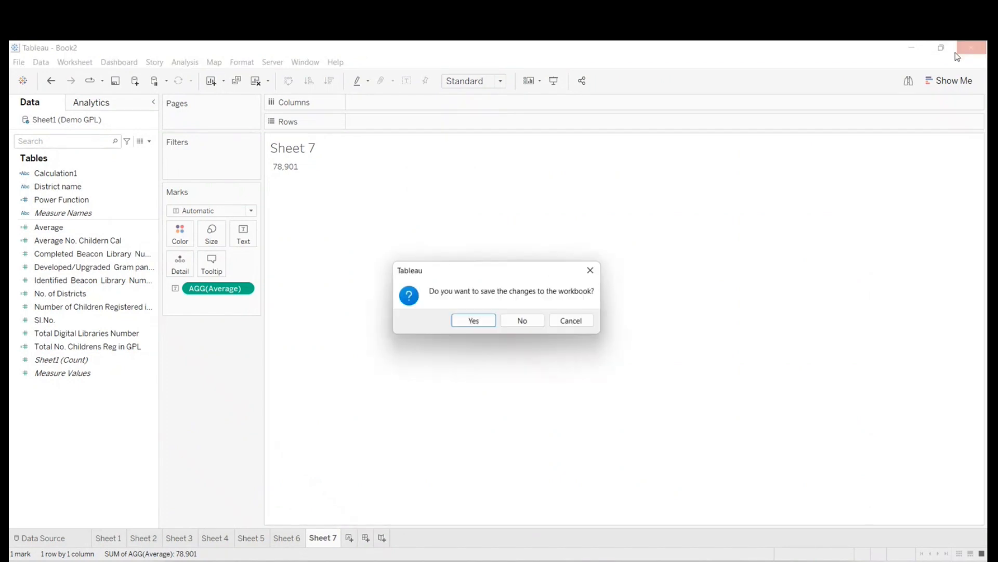
pyautogui.click(518, 320)
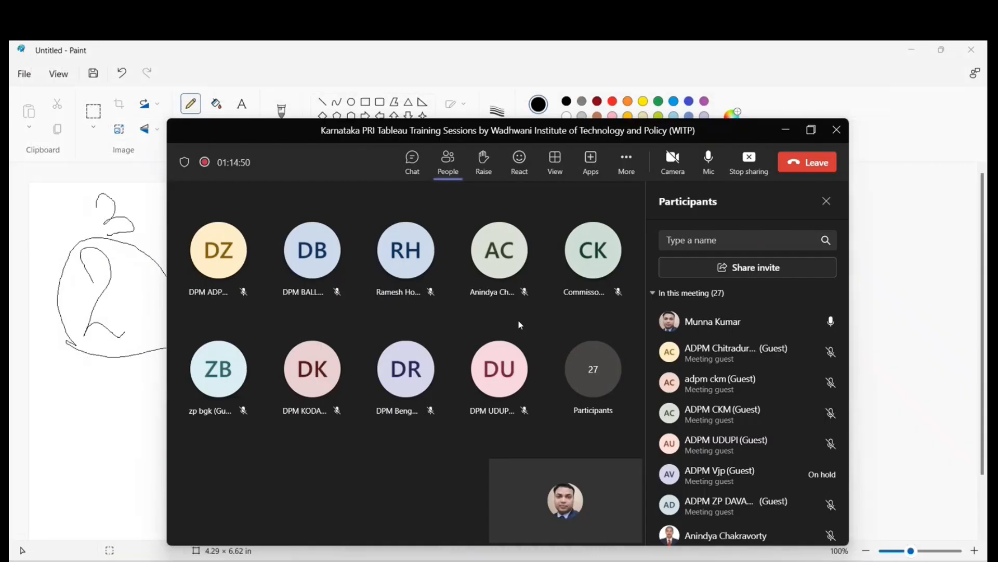
# - Minimize the Teams and Paint windows, and dismiss Tableau's File Recovery list without opening any workbook
pyautogui.click(788, 131)
pyautogui.click(918, 53)
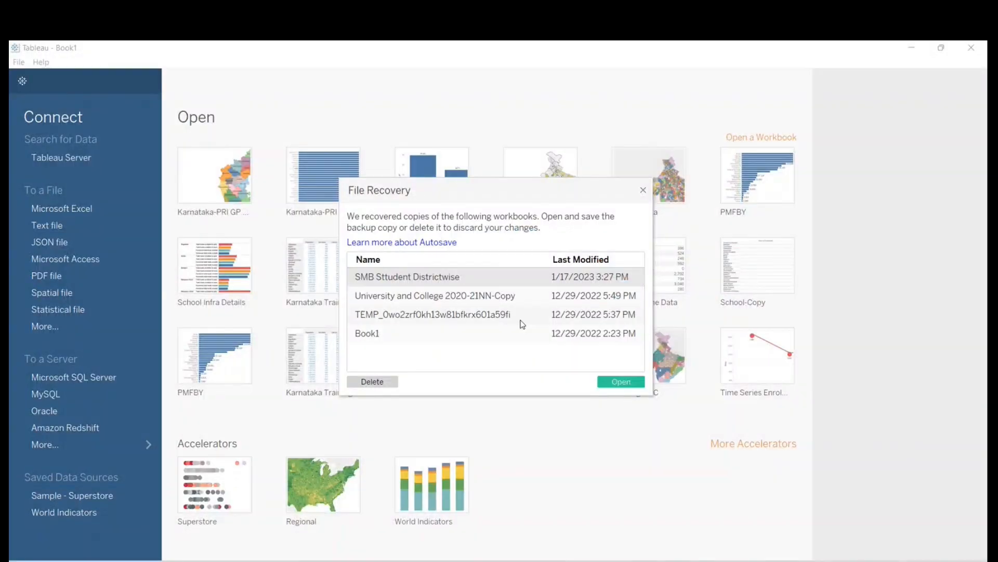
pyautogui.click(643, 189)
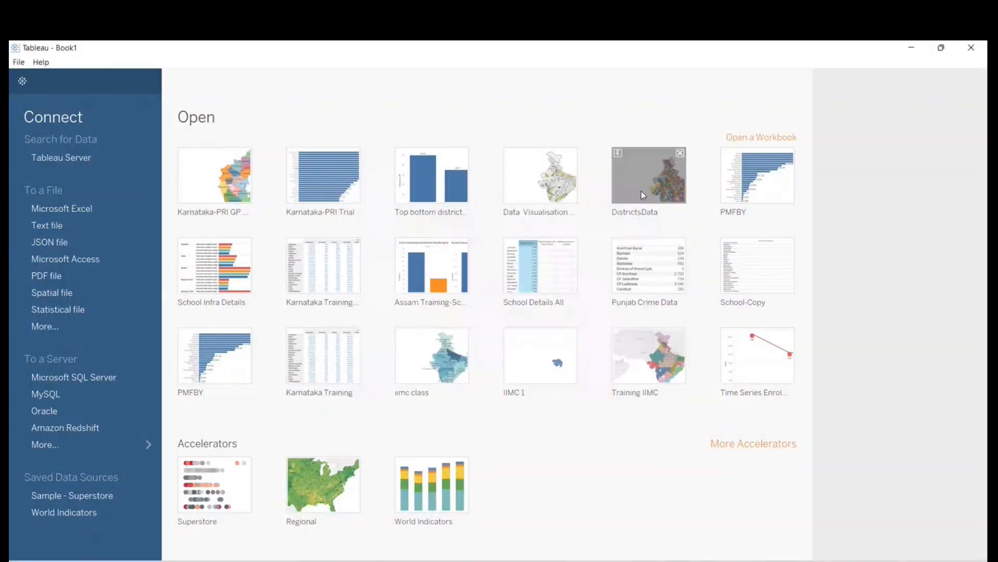
pyautogui.click(71, 226)
pyautogui.click(697, 77)
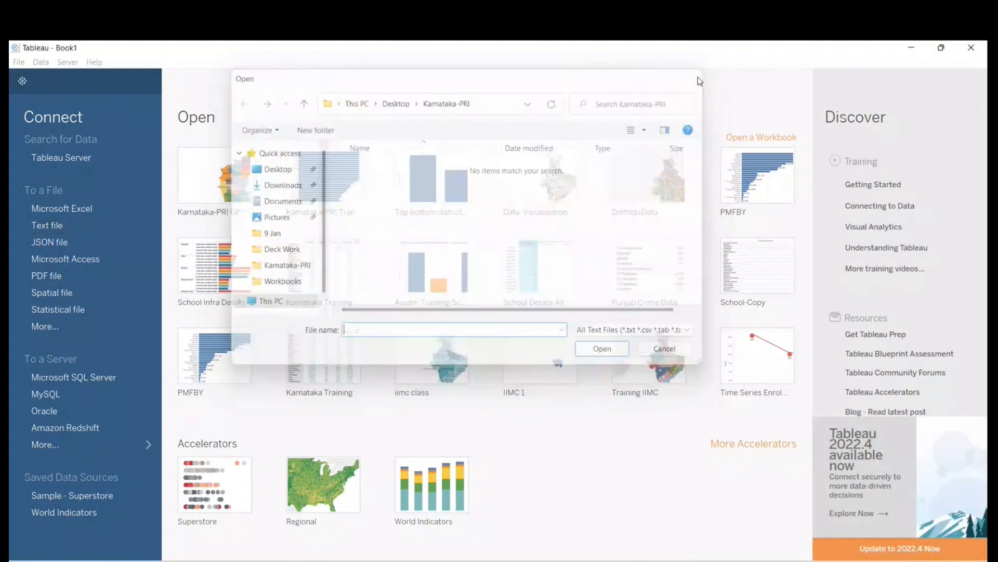
# - Connect to the Demo GPL Excel workbook in the Karnataka-PRI folder and go to the blank Sheet 1 worksheet
pyautogui.click(60, 207)
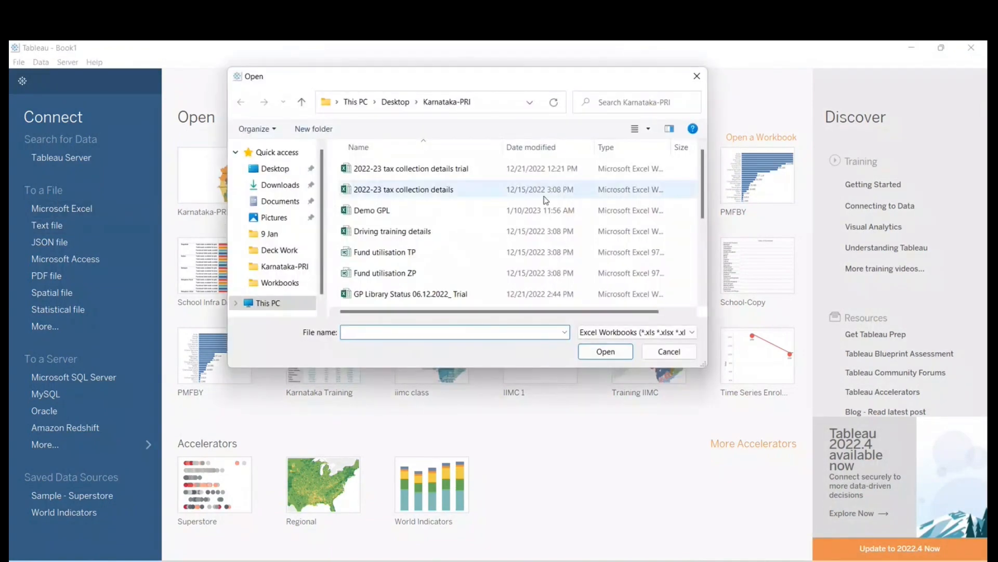
pyautogui.click(359, 211)
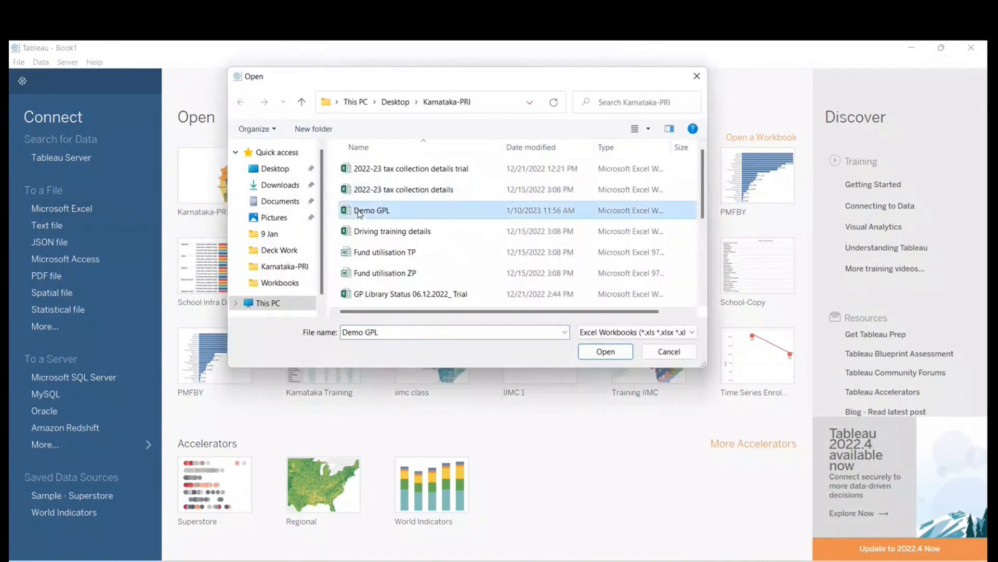
pyautogui.click(595, 352)
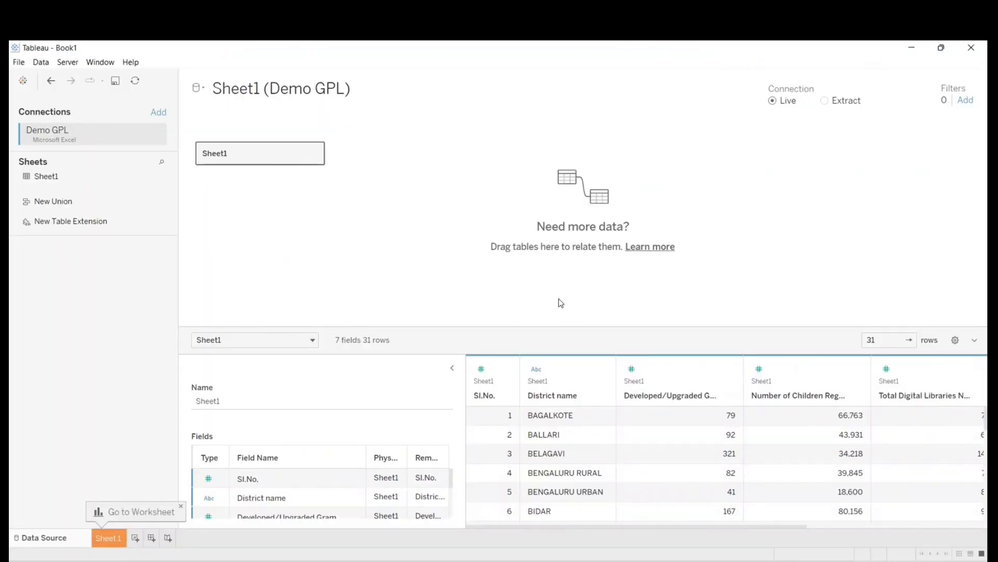
pyautogui.click(306, 91)
pyautogui.click(98, 539)
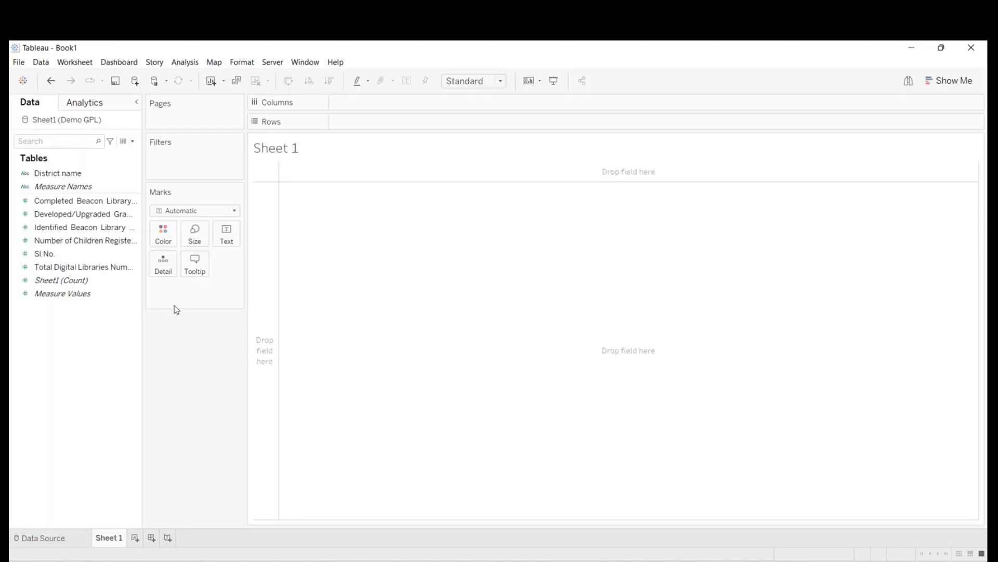
pyautogui.click(38, 173)
pyautogui.click(93, 186)
pyautogui.click(35, 176)
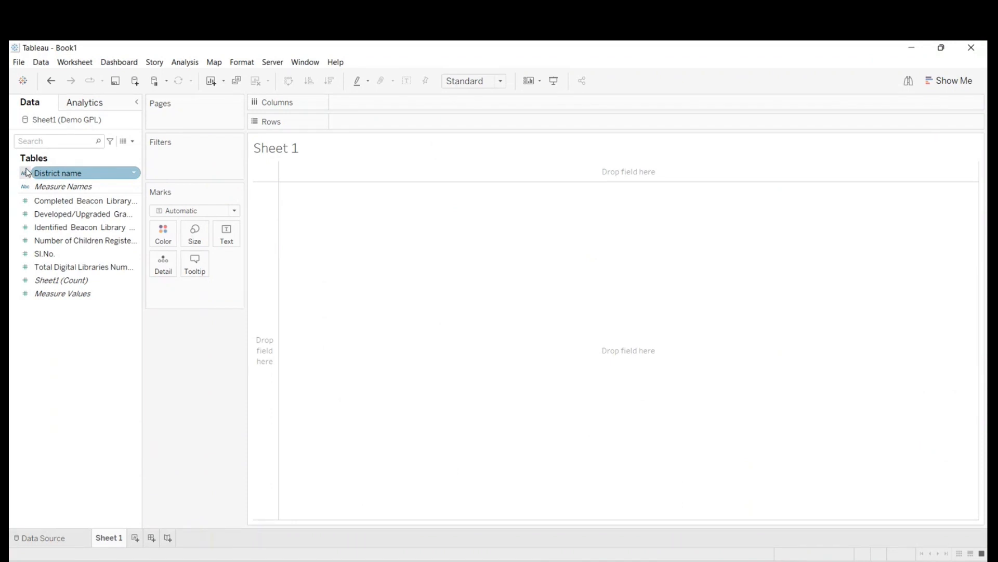
pyautogui.click(782, 366)
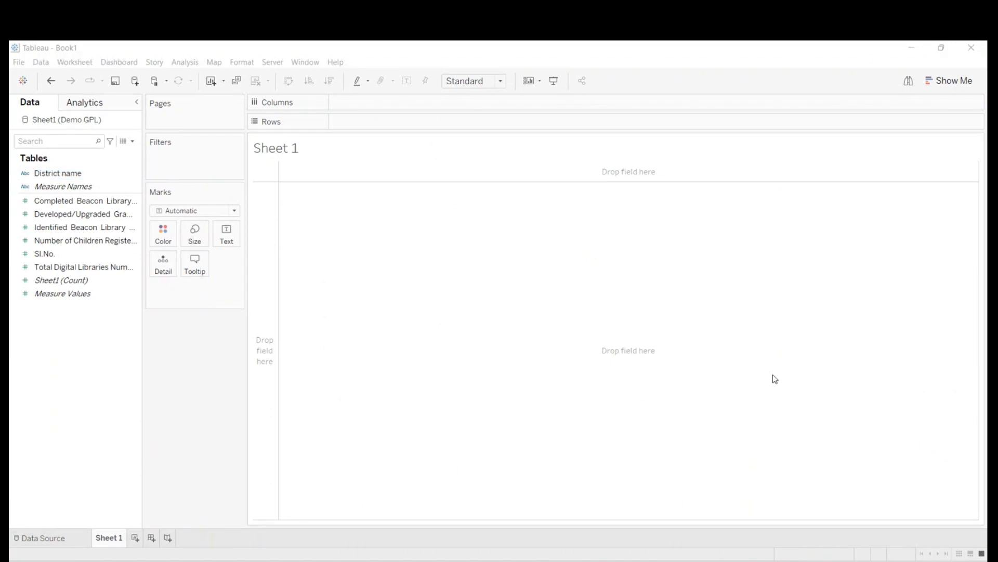
pyautogui.click(772, 440)
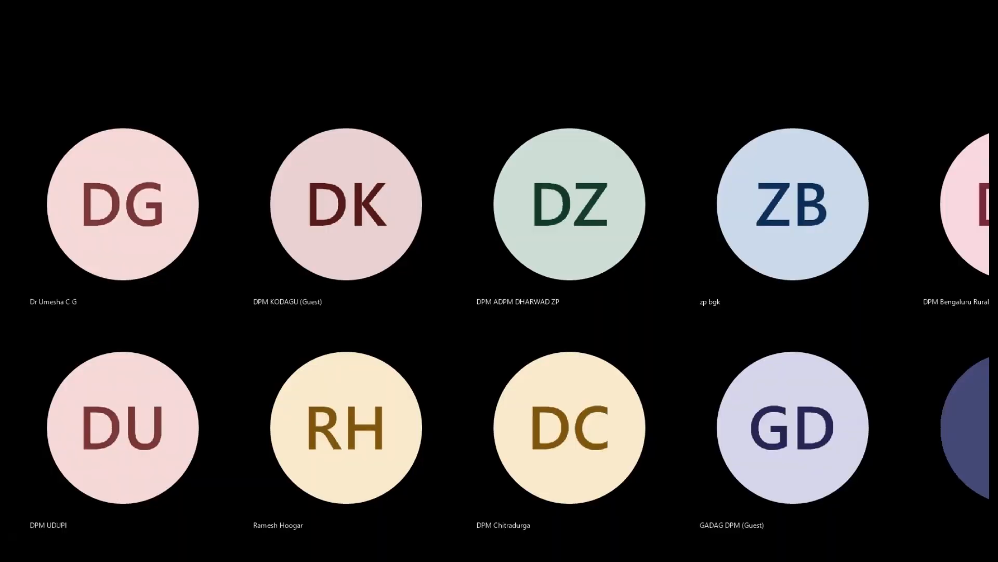
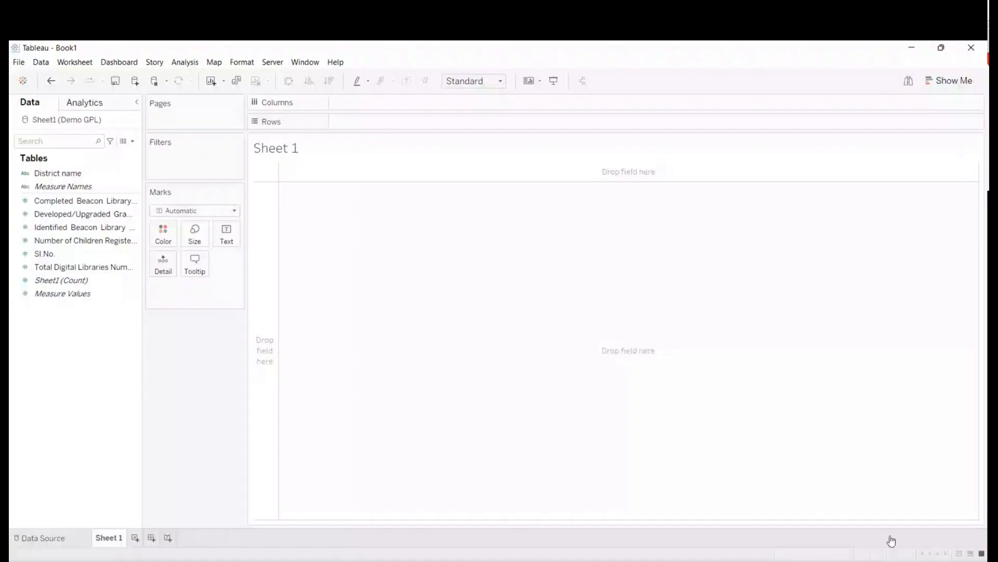
# - Bring up the Teams meeting window to check its participants, and minimize it again
pyautogui.click(919, 489)
pyautogui.click(673, 159)
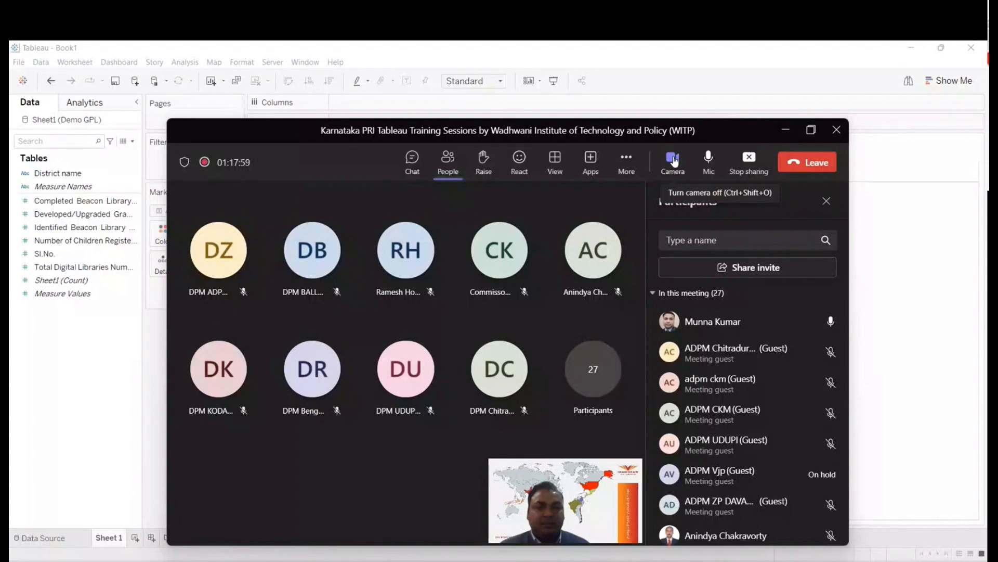
pyautogui.click(786, 130)
# - Build a Sheet 1 table listing Completed Beacon Library Numbers for each District name, and add a second worksheet
pyautogui.click(54, 174)
pyautogui.moveTo(54, 174)
pyautogui.mouseDown()
pyautogui.moveTo(350, 130)
pyautogui.moveTo(90, 153)
pyautogui.moveTo(46, 175)
pyautogui.mouseUp()
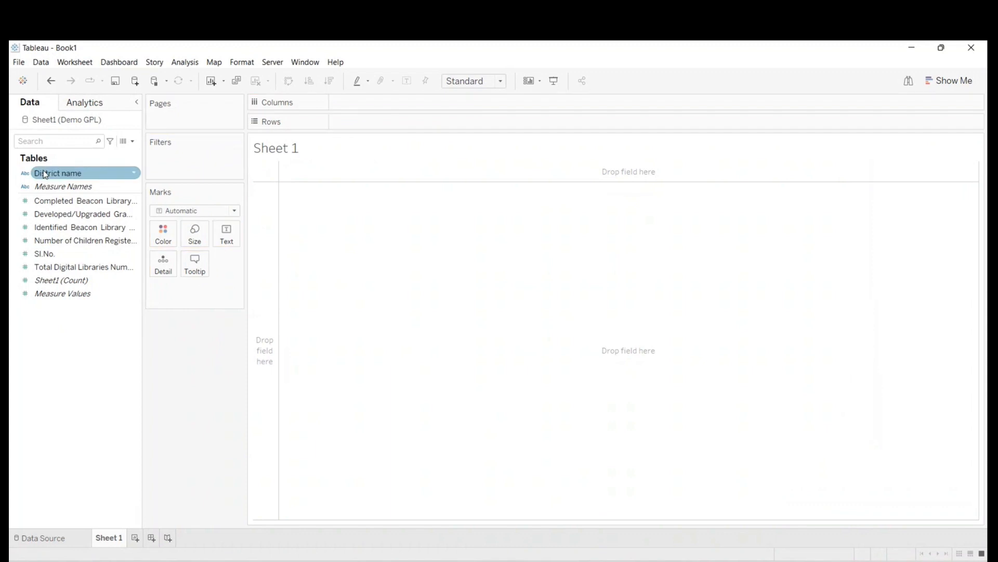
pyautogui.click(71, 203)
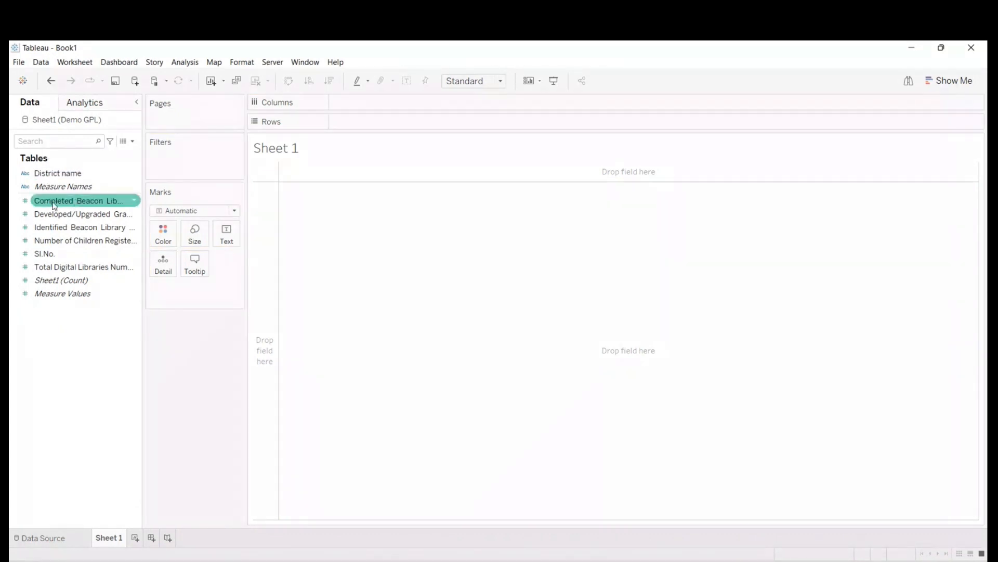
pyautogui.moveTo(56, 173); pyautogui.dragTo(351, 123)
pyautogui.moveTo(57, 201); pyautogui.dragTo(344, 310)
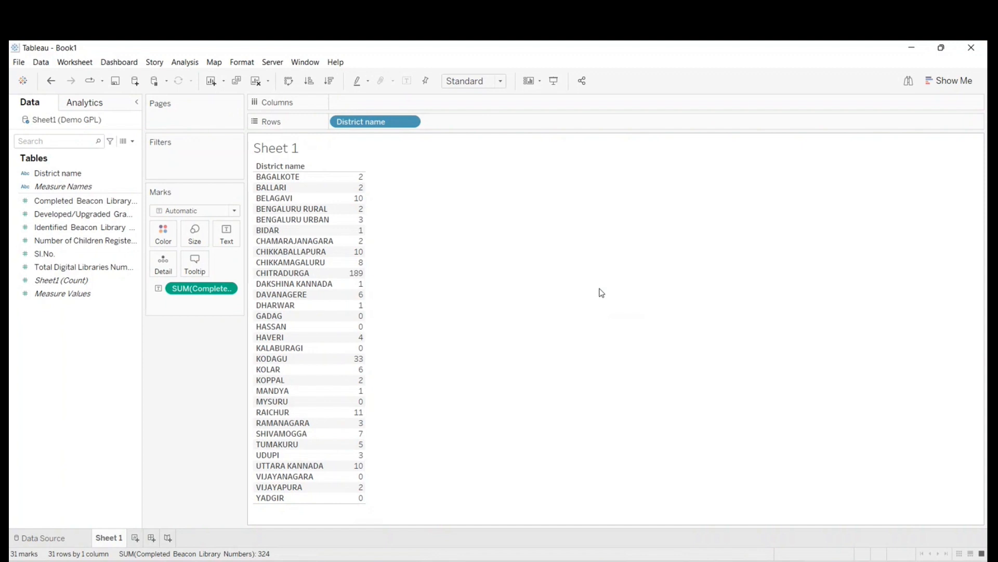
pyautogui.click(134, 537)
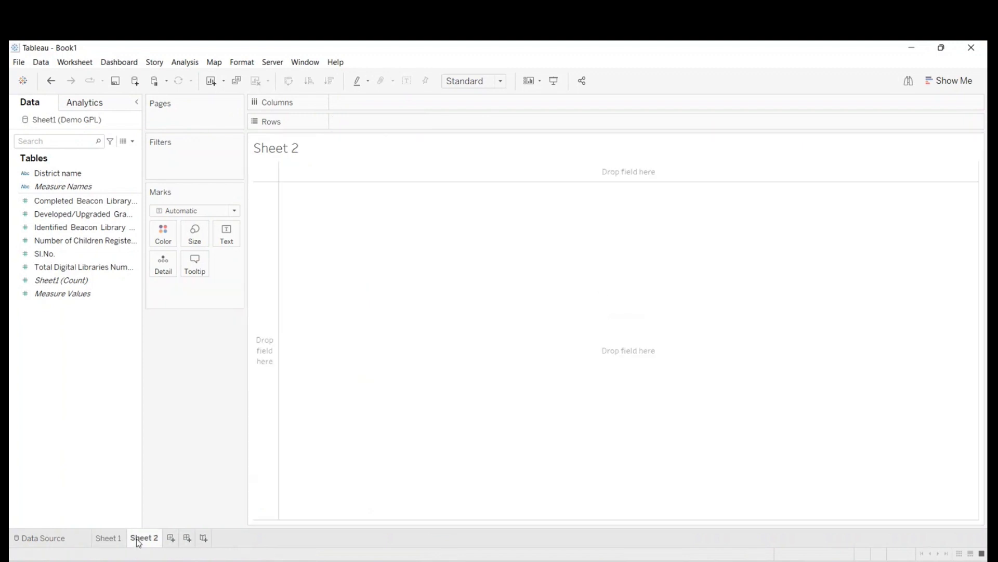
pyautogui.rightClick(285, 145)
pyautogui.click(294, 152)
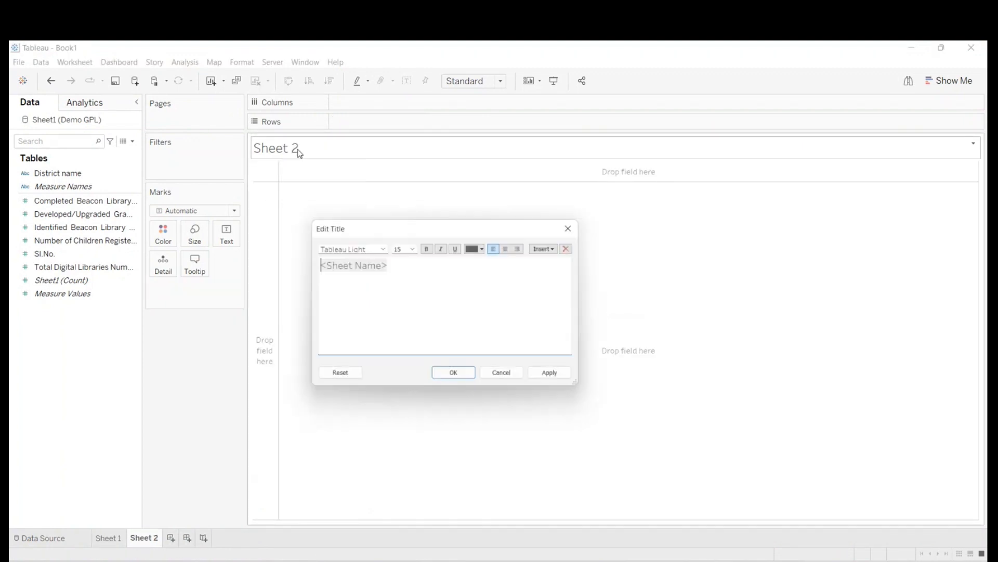
pyautogui.hotkey('ctrl', 'a')
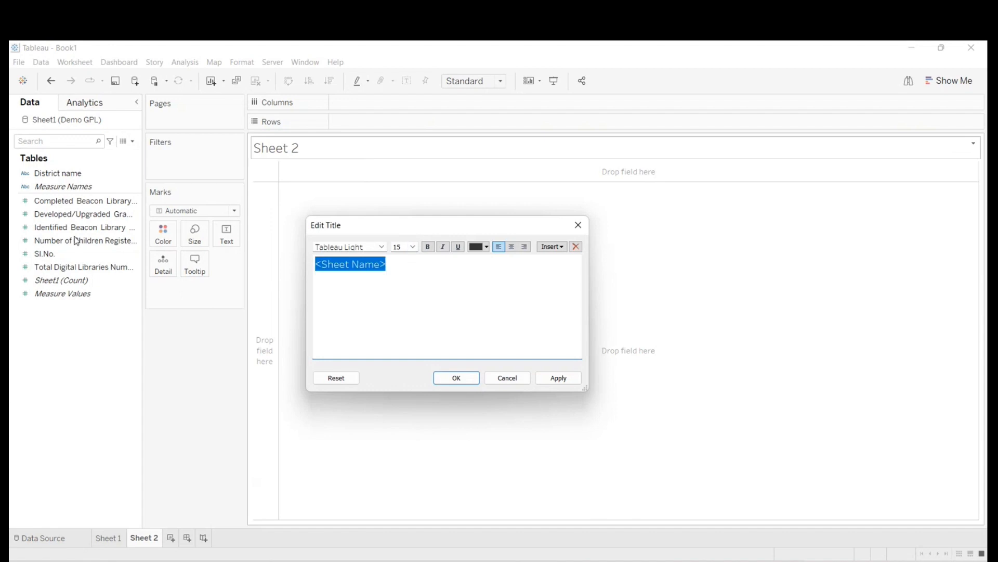
pyautogui.write('Average No. of')
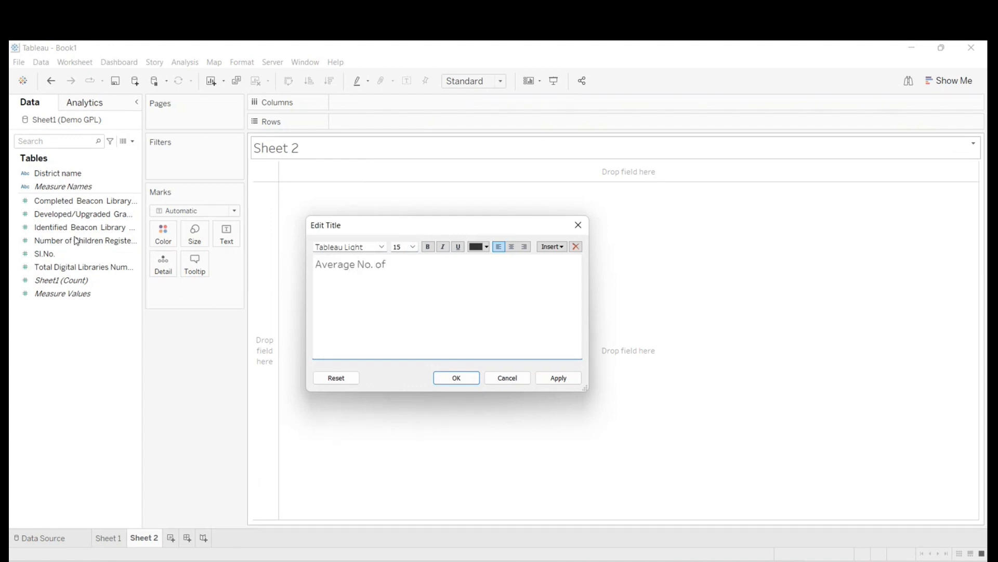
pyautogui.write(' completed Beac')
pyautogui.click(578, 225)
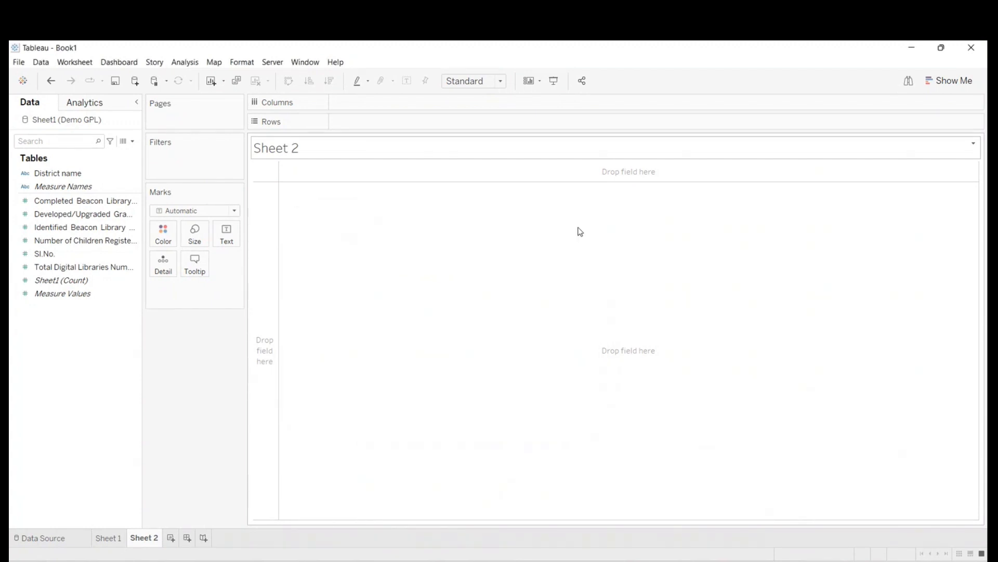
# - Build a table on Sheet 2 with District name as rows and Completed Beacon Library Numbers as the values
pyautogui.moveTo(26, 176); pyautogui.dragTo(360, 126)
pyautogui.click(54, 202)
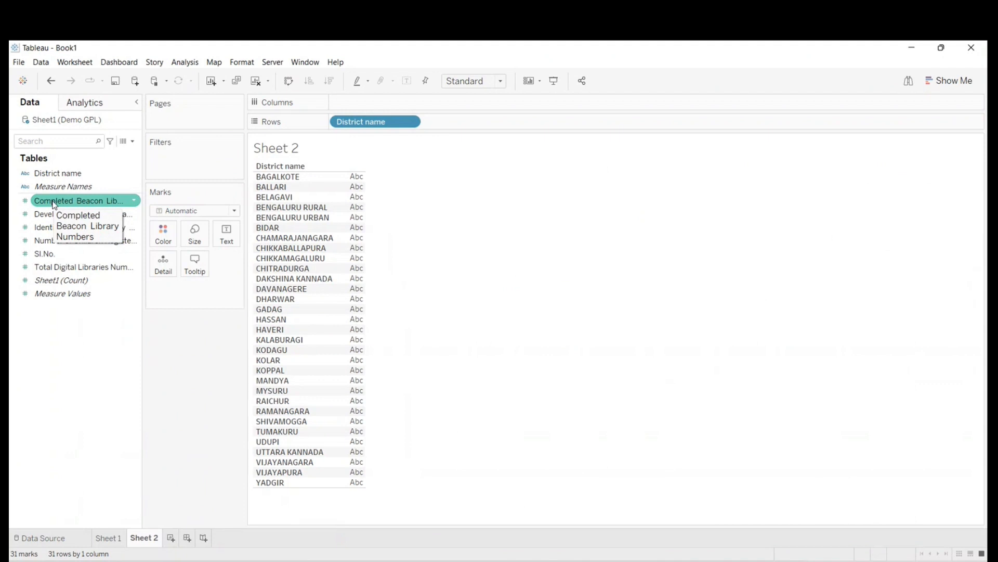
pyautogui.click(32, 188)
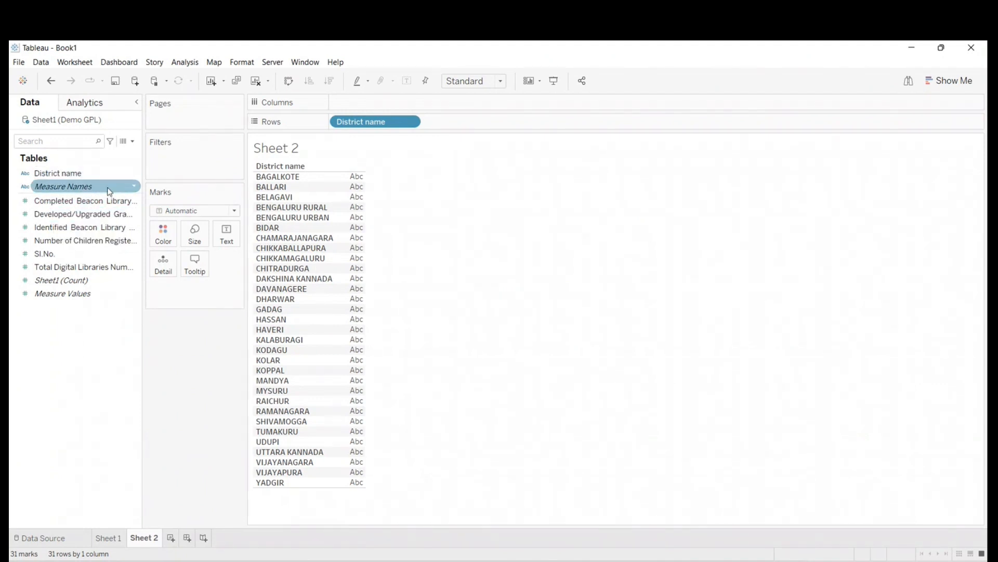
pyautogui.moveTo(388, 114)
pyautogui.mouseDown()
pyautogui.moveTo(350, 134)
pyautogui.moveTo(111, 366)
pyautogui.moveTo(401, 87)
pyautogui.moveTo(388, 127)
pyautogui.moveTo(395, 123)
pyautogui.mouseUp()
pyautogui.click(45, 214)
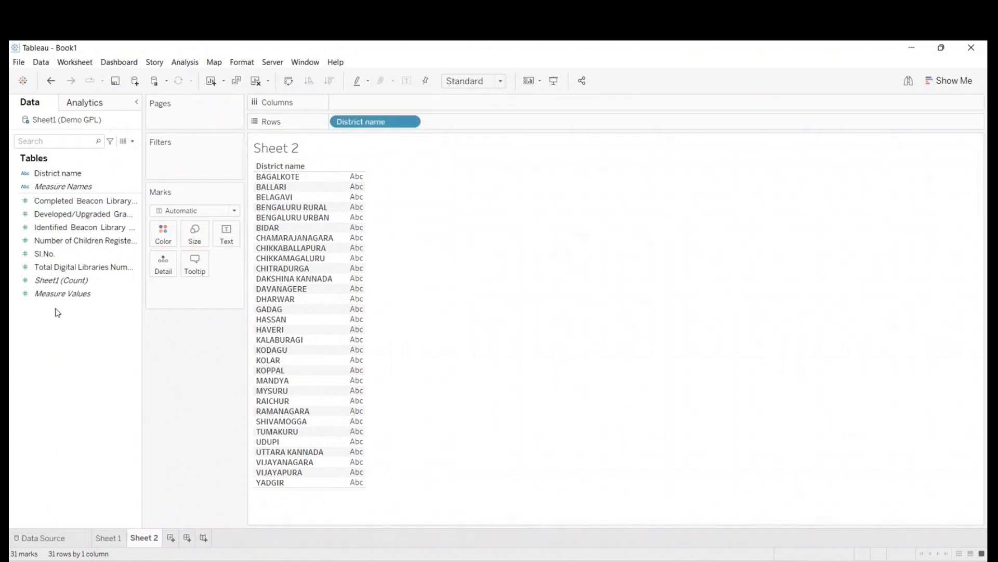
pyautogui.moveTo(54, 203); pyautogui.dragTo(343, 332)
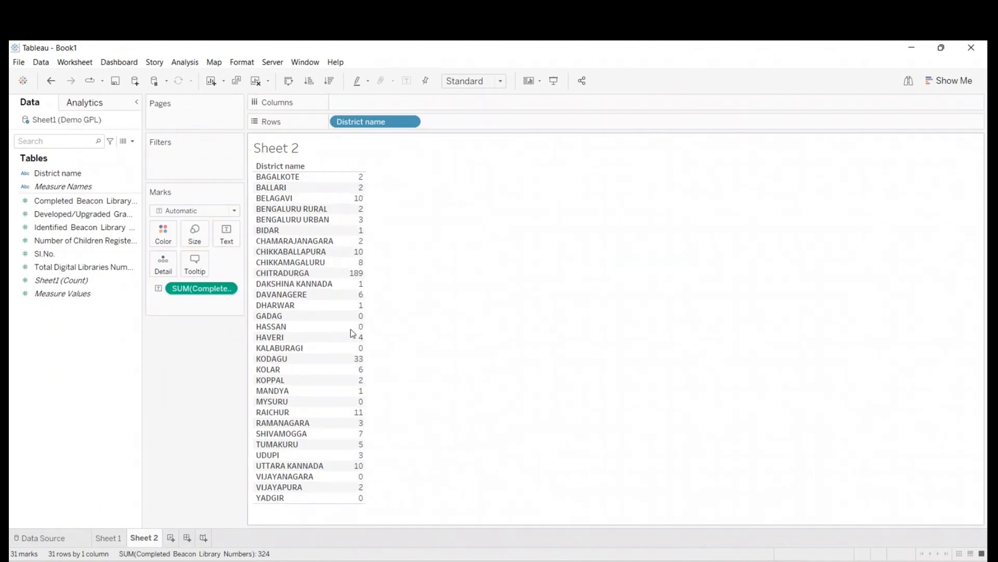
# - Add a District name filter that keeps all districts and display its filter control beside the table
pyautogui.moveTo(58, 173); pyautogui.dragTo(168, 158)
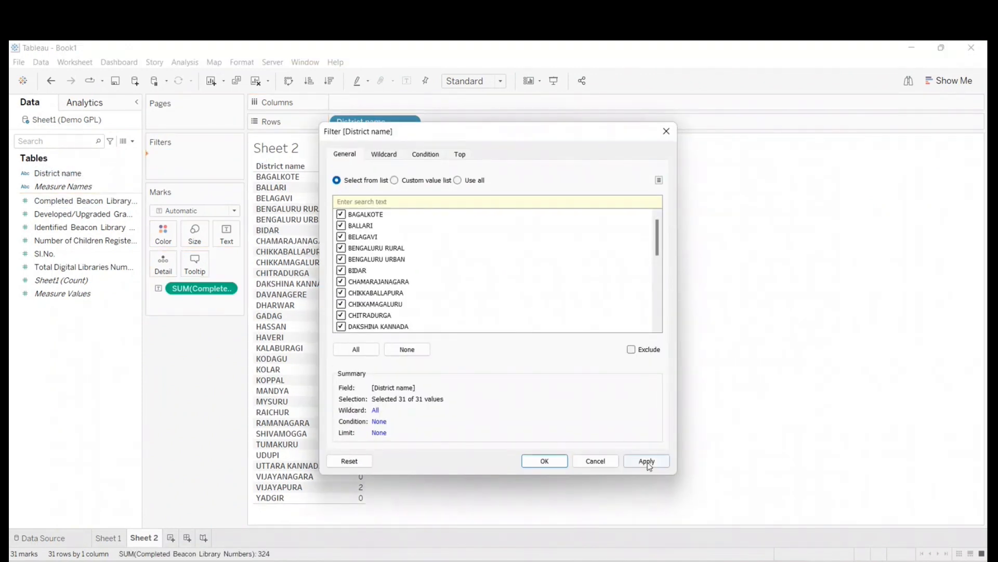
pyautogui.click(648, 462)
pyautogui.click(545, 461)
pyautogui.rightClick(192, 161)
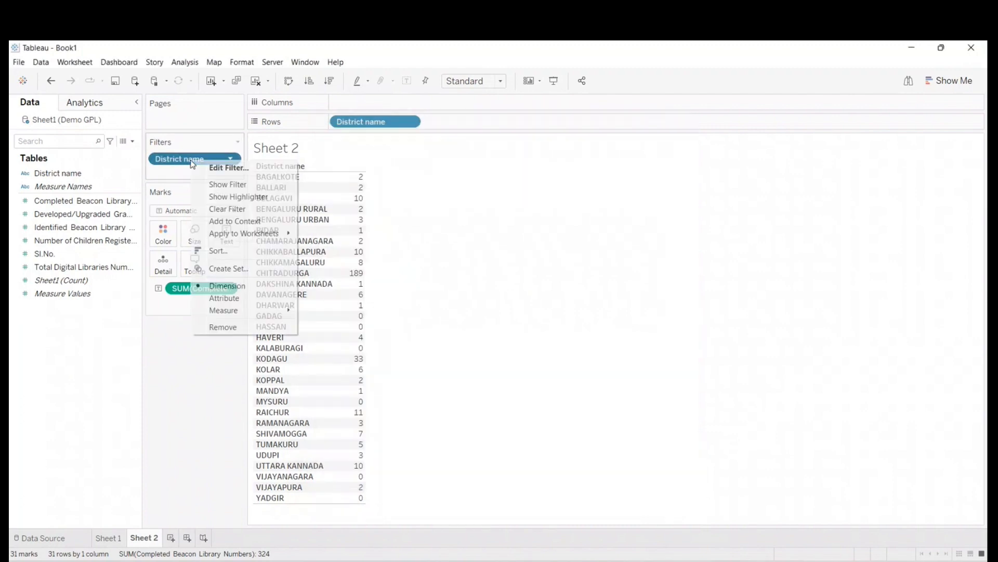
pyautogui.click(220, 186)
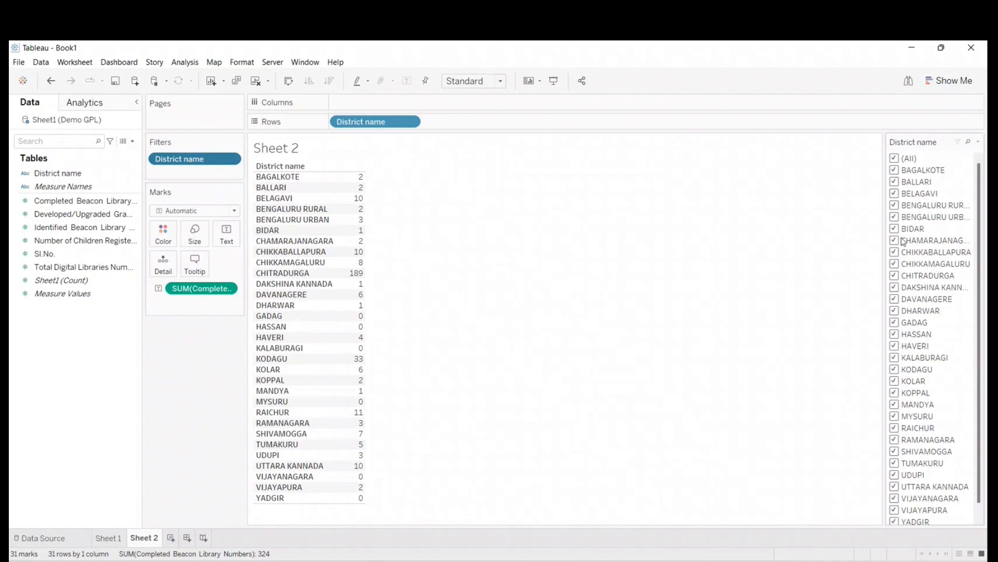
# - Change the District name filter control to Single Value (dropdown) and filter the table to BENGALURU RURAL
pyautogui.click(978, 142)
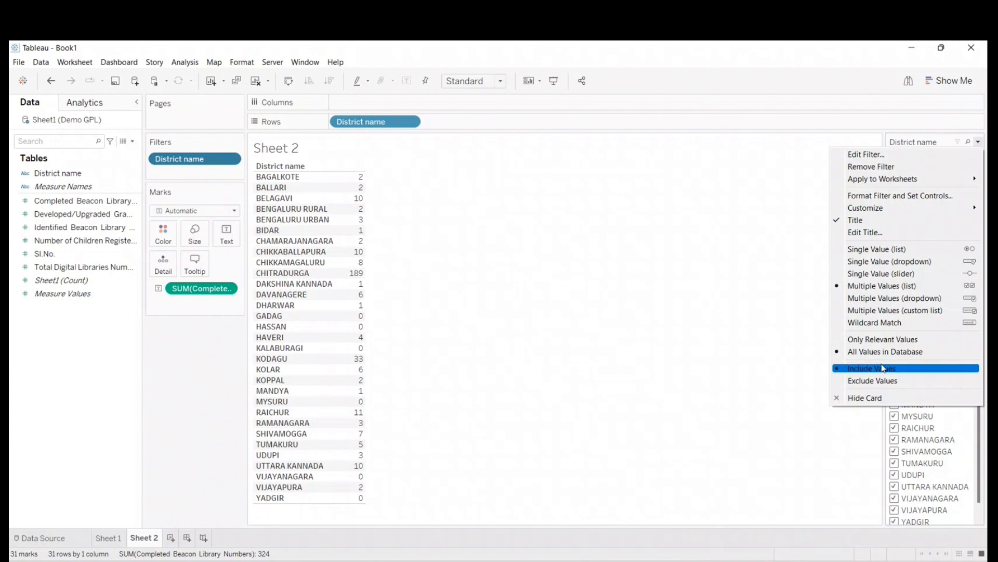
pyautogui.click(884, 261)
pyautogui.click(933, 159)
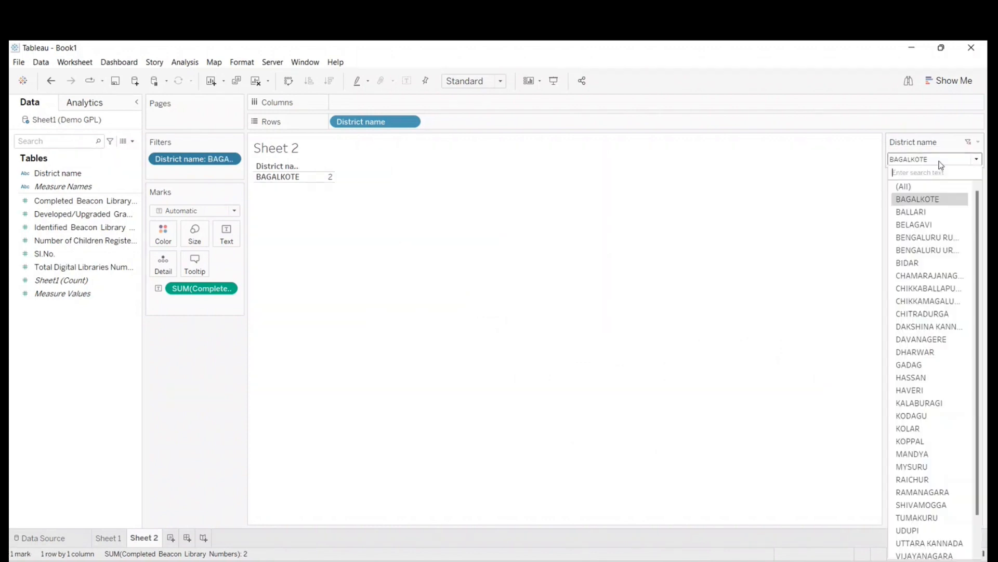
pyautogui.click(923, 238)
# - Check the filter's display options, and filter the table to BIDAR, BAGALKOTE, BELAGAVI and BIDAR again in turn
pyautogui.click(978, 142)
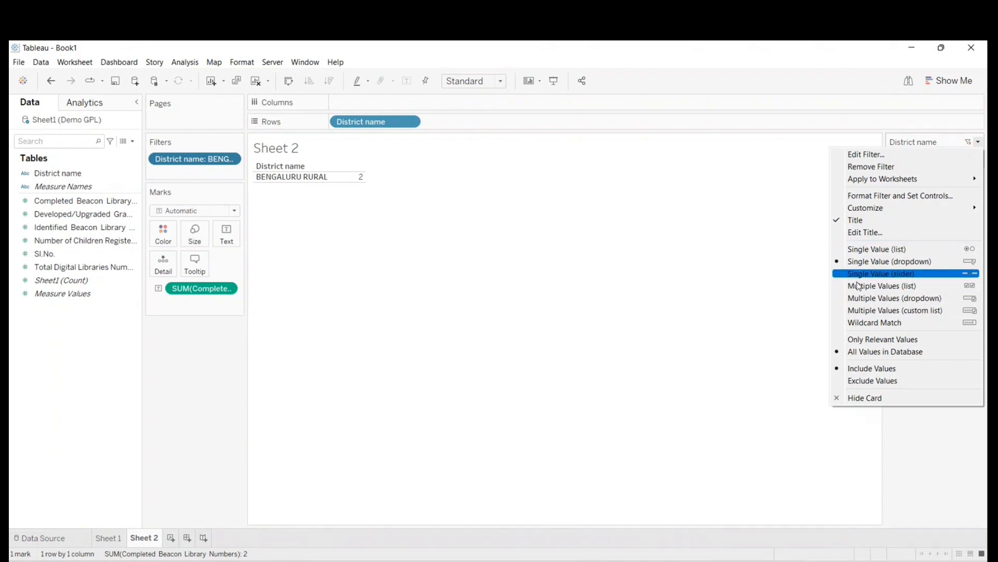
pyautogui.click(801, 210)
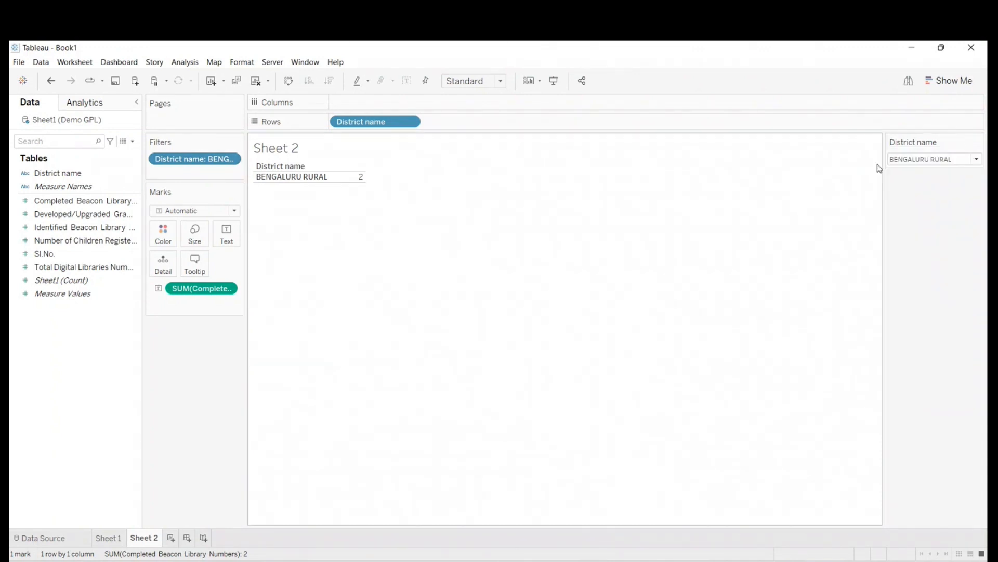
pyautogui.click(931, 159)
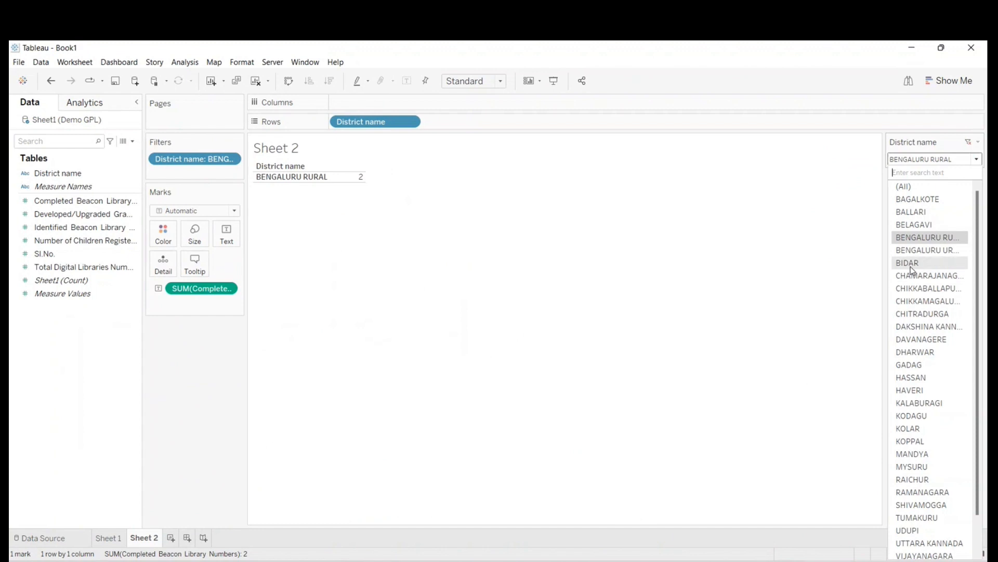
pyautogui.click(910, 263)
pyautogui.click(914, 159)
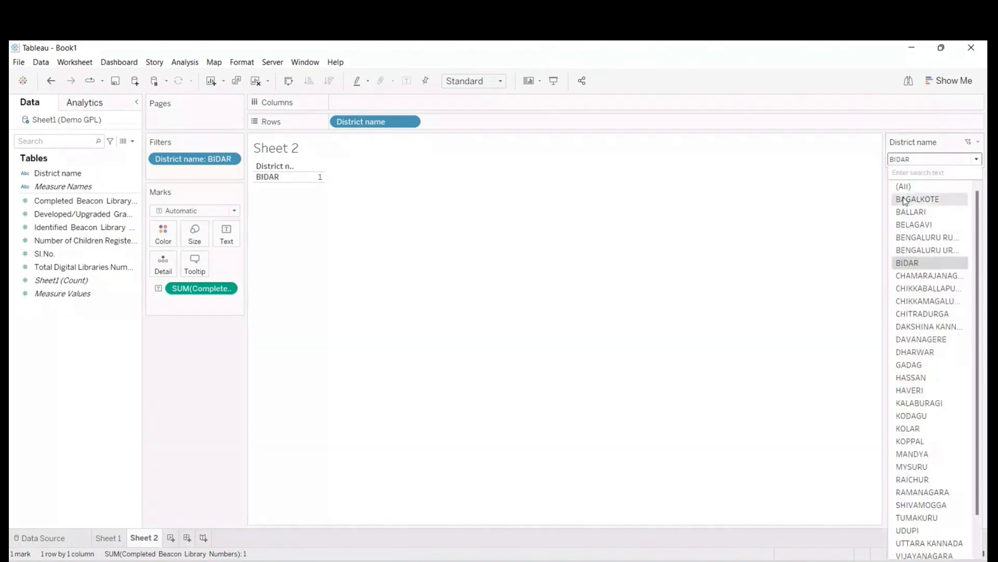
pyautogui.click(905, 200)
pyautogui.click(913, 160)
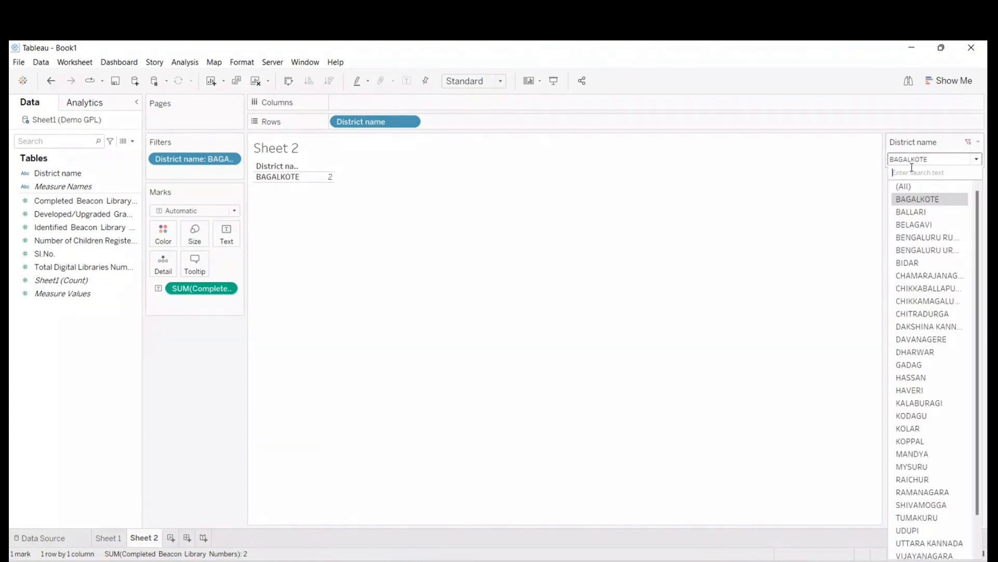
pyautogui.click(906, 224)
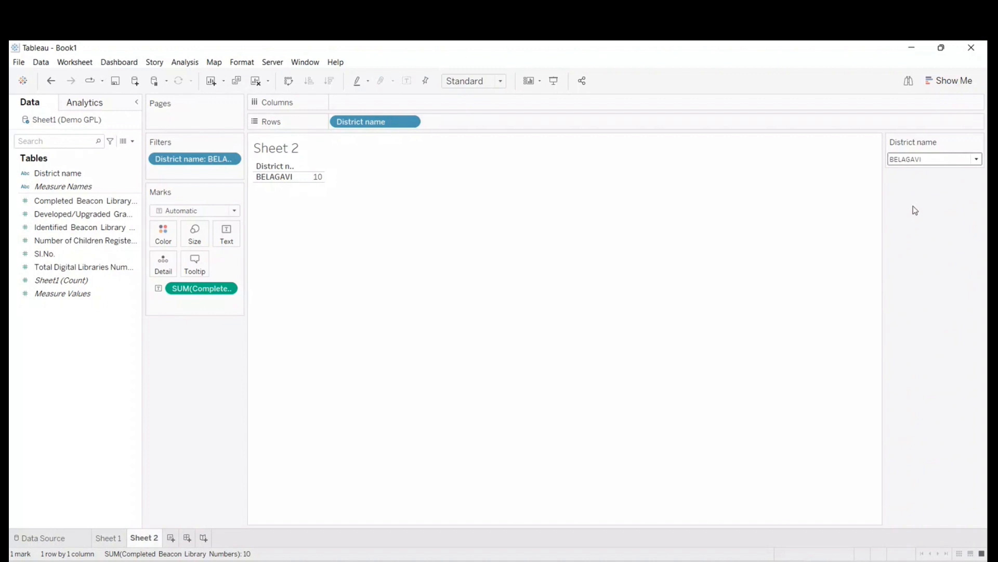
pyautogui.click(913, 160)
pyautogui.click(910, 263)
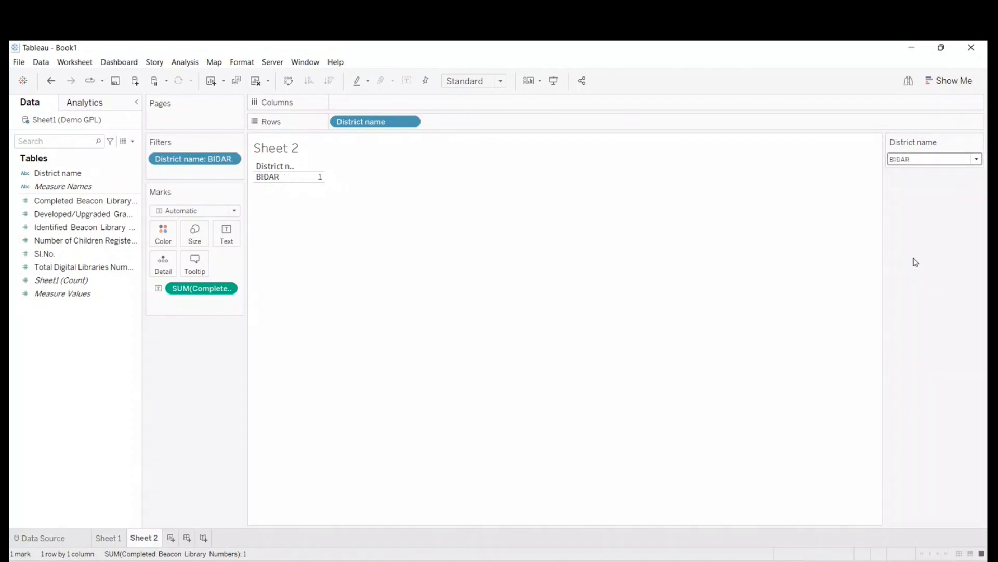
# - Clear Sheet 2 and rebuild it as a bar chart of Completed Beacon Library Numbers by District name, sorted in descending order
pyautogui.click(255, 81)
pyautogui.moveTo(70, 173); pyautogui.dragTo(373, 120)
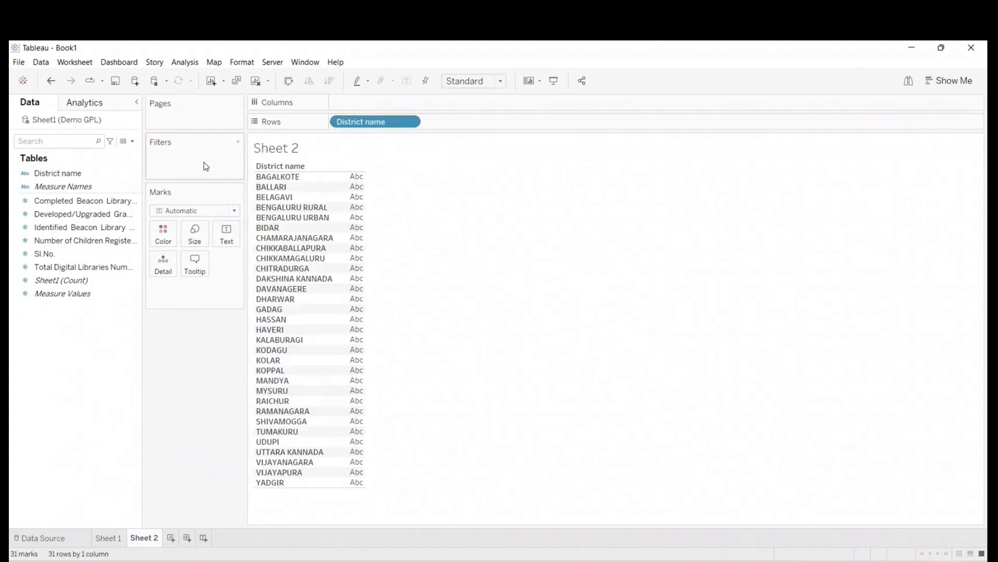
pyautogui.click(57, 201)
pyautogui.moveTo(58, 202); pyautogui.dragTo(335, 249)
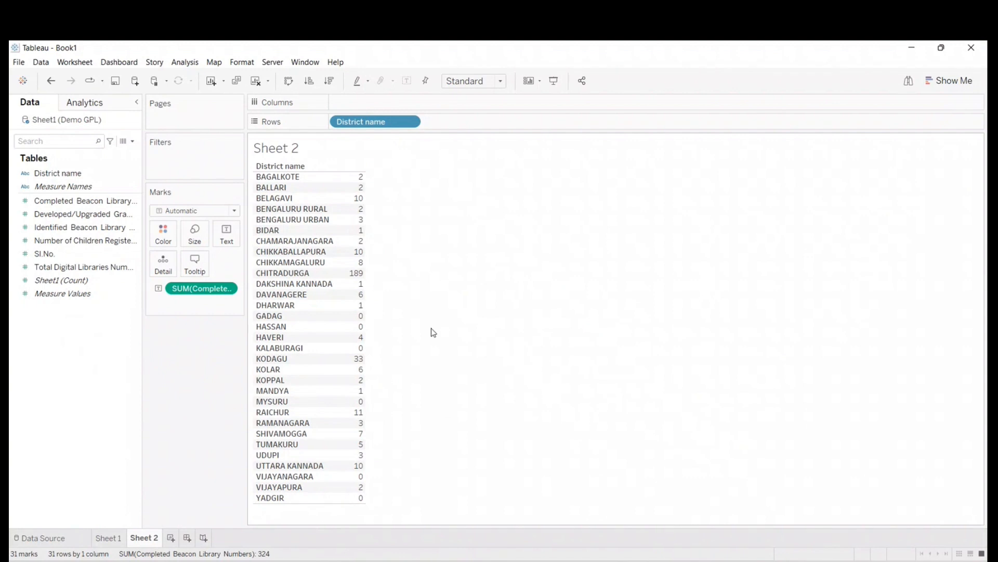
pyautogui.moveTo(195, 289); pyautogui.dragTo(374, 104)
pyautogui.click(329, 81)
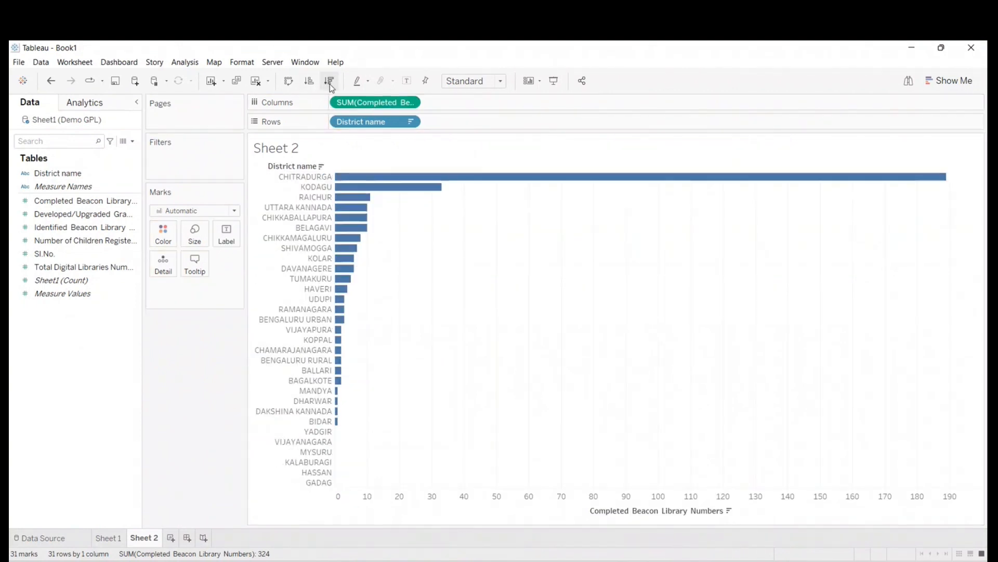
# - Add a District name filter with all districts and its control shown, and label the bars with Completed Beacon Library Numbers
pyautogui.moveTo(52, 173); pyautogui.dragTo(170, 160)
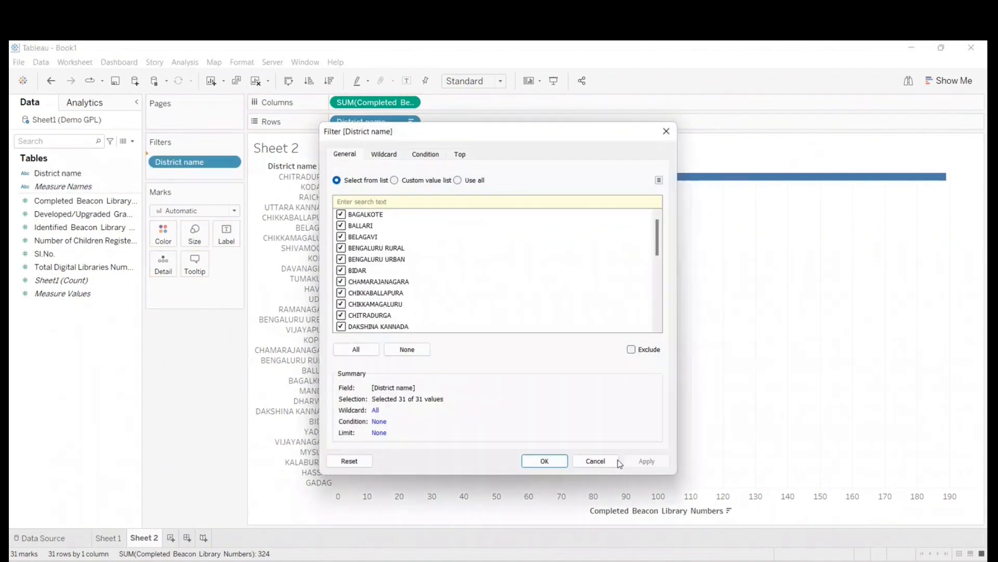
pyautogui.click(545, 461)
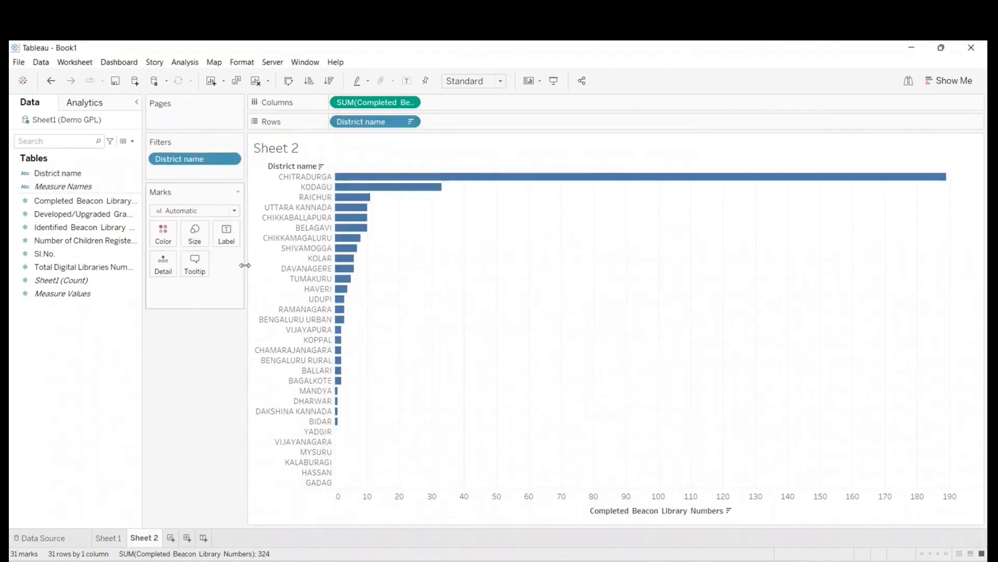
pyautogui.click(53, 203)
pyautogui.moveTo(54, 206); pyautogui.dragTo(226, 233)
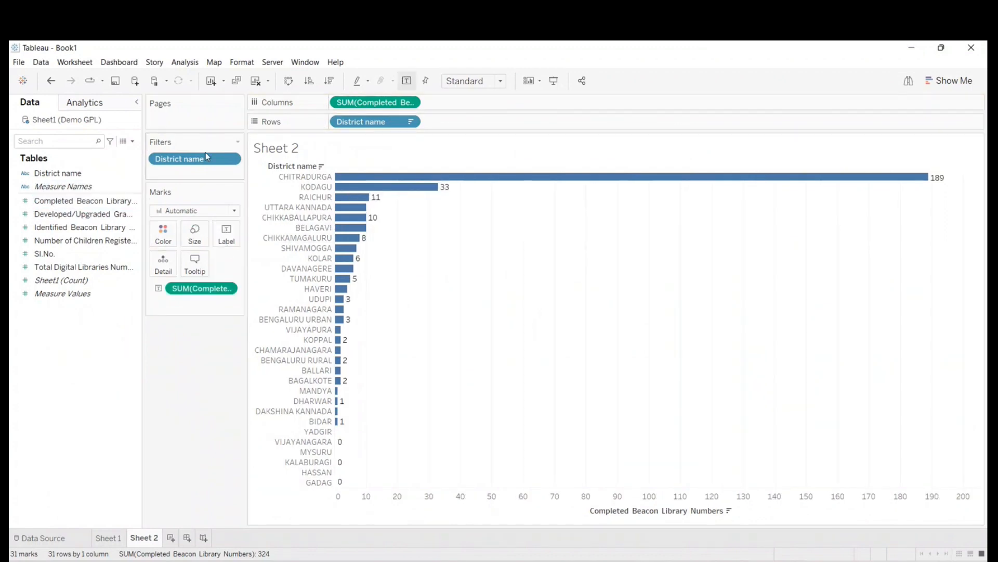
pyautogui.rightClick(182, 162)
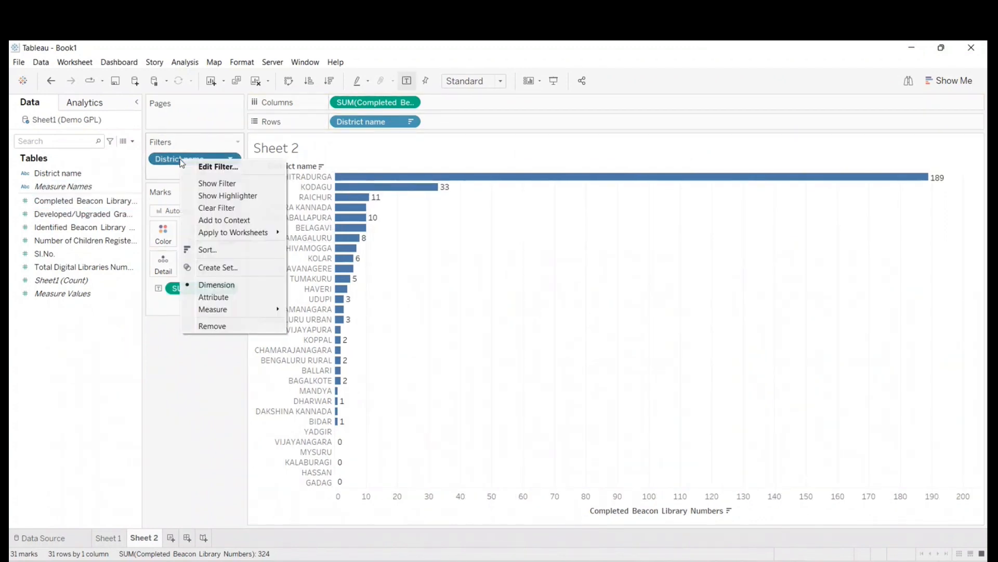
pyautogui.click(213, 183)
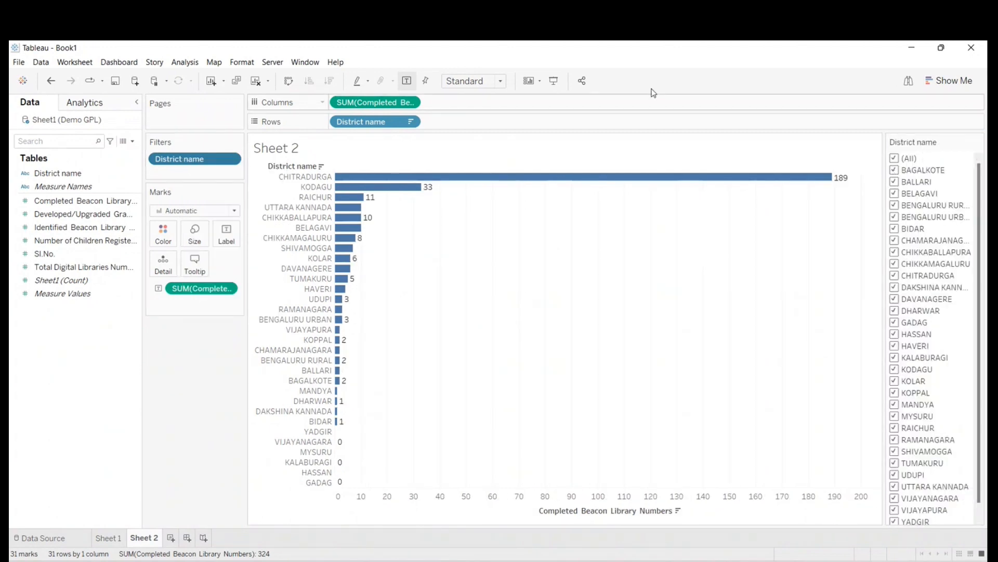
# - Present Sheet 2 full screen and exclude BENGALURU URBAN, CHIKKAMAGALURU, DAKSHINA KANNADA, GADAG, HAVERI, KALABURAGI and KOLAR from the chart
pyautogui.click(553, 81)
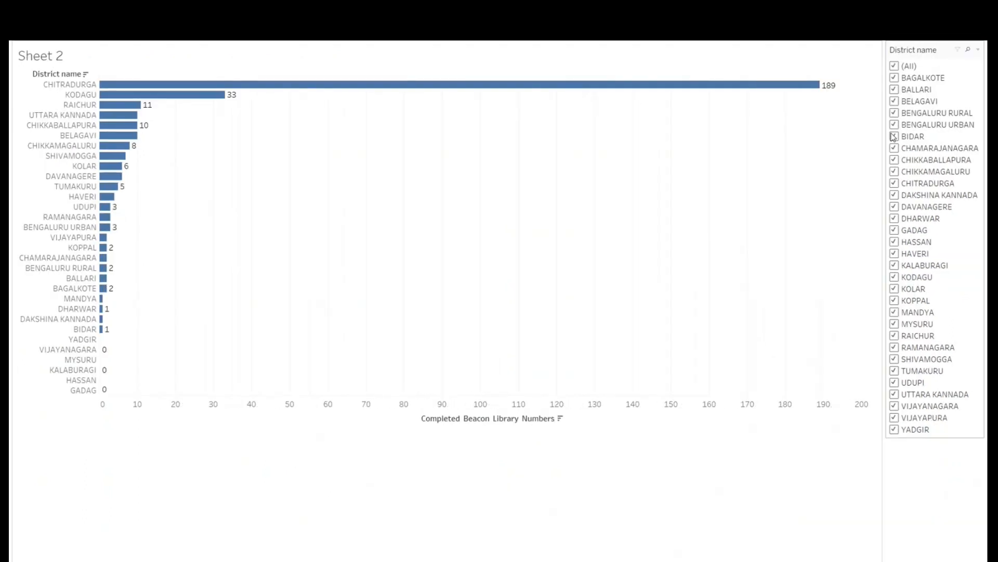
pyautogui.click(894, 125)
pyautogui.click(893, 195)
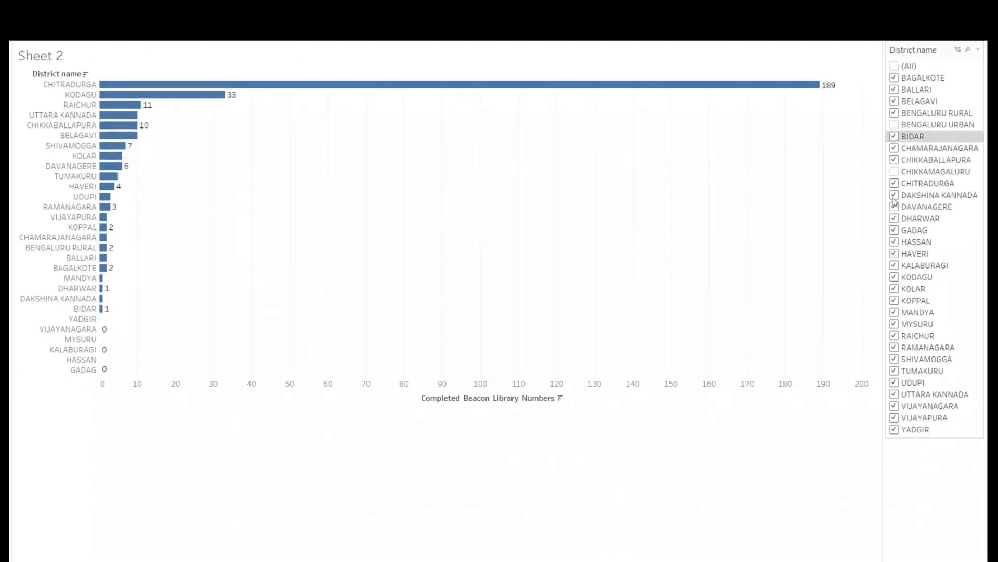
pyautogui.click(894, 230)
pyautogui.click(894, 254)
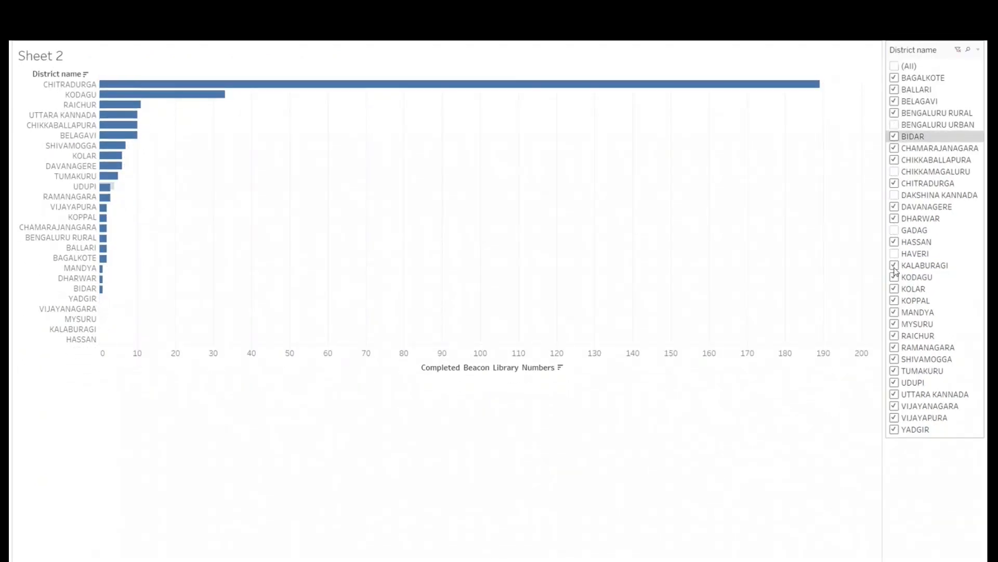
pyautogui.click(894, 265)
pyautogui.click(894, 289)
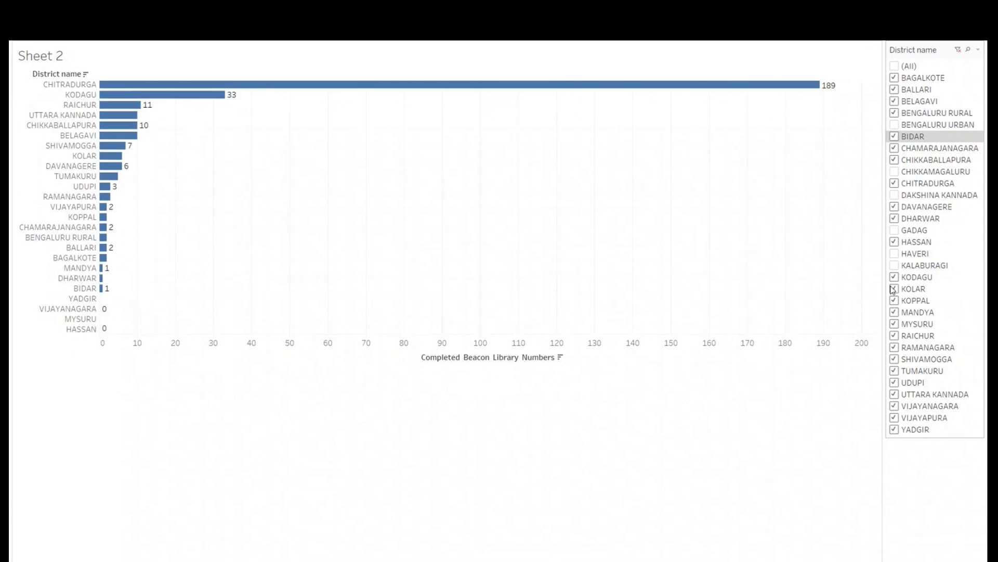
# - Clear the whole district selection and filter the chart to BAGALKOTE, BALLARI and GADAG, trying BELAGAVI and removing it again
pyautogui.click(895, 66)
pyautogui.click(894, 66)
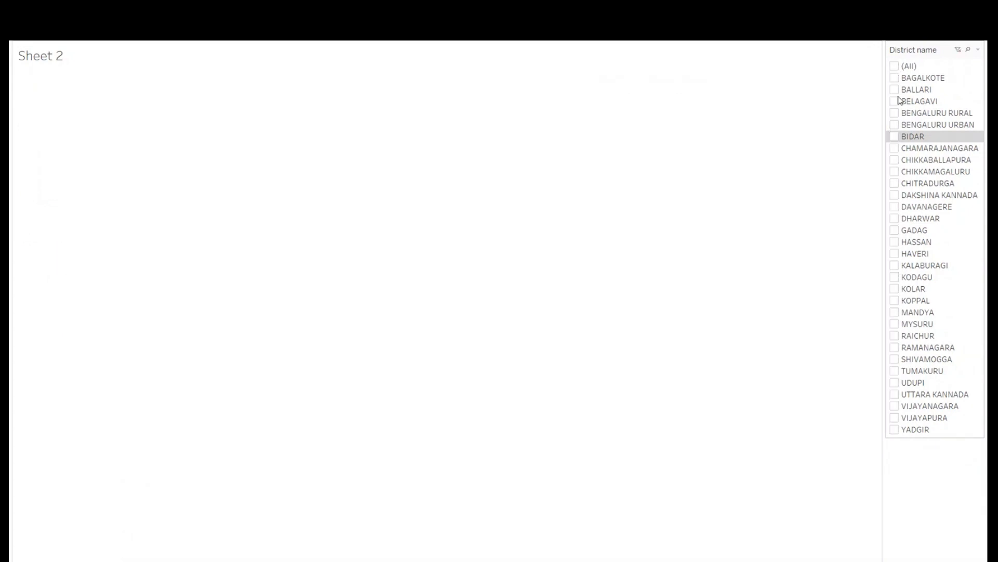
pyautogui.click(895, 103)
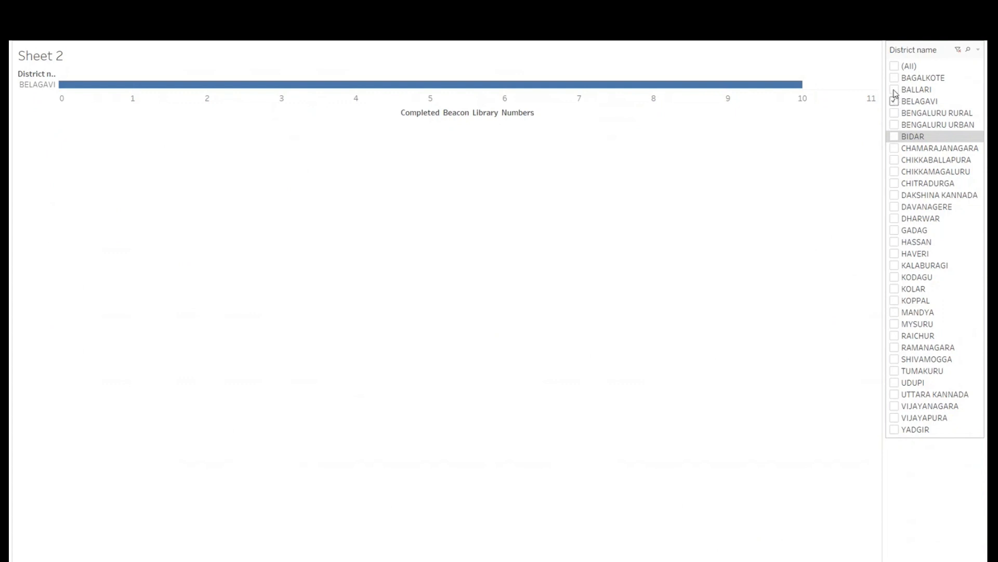
pyautogui.click(894, 78)
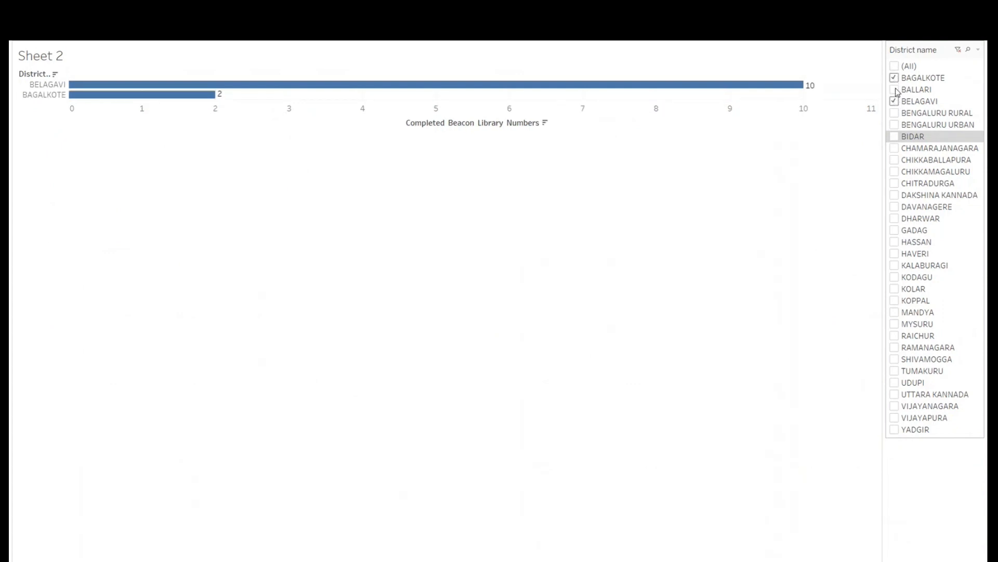
pyautogui.click(895, 90)
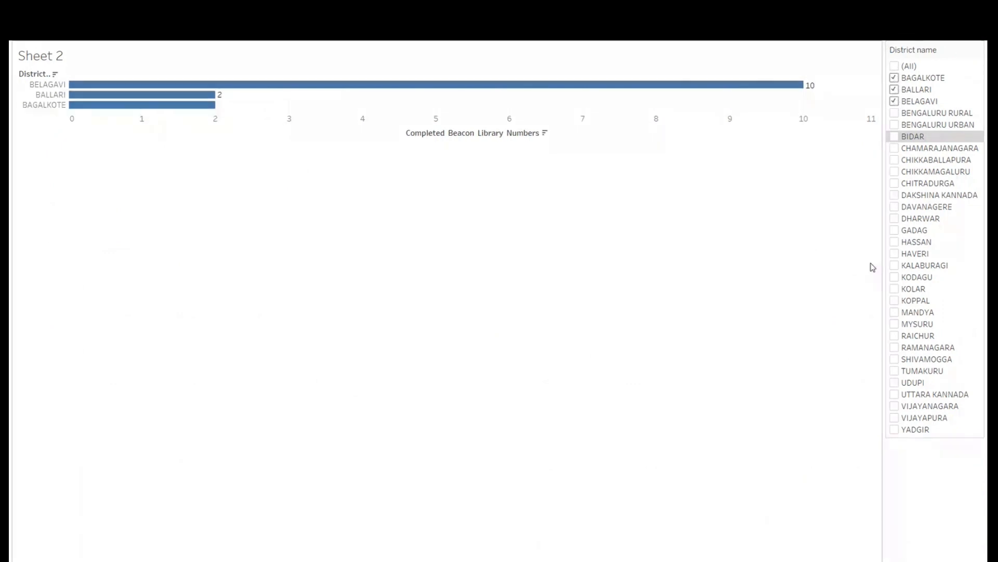
pyautogui.click(894, 101)
pyautogui.click(894, 232)
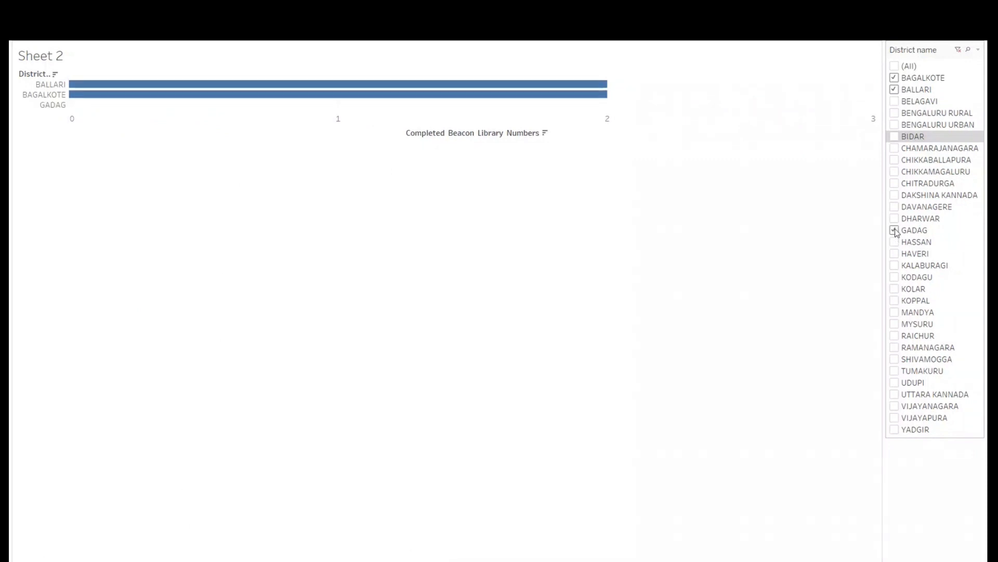
# - Add DHARWAR and DAVANAGERE to the filtered districts and remove both again
pyautogui.click(895, 218)
pyautogui.click(894, 208)
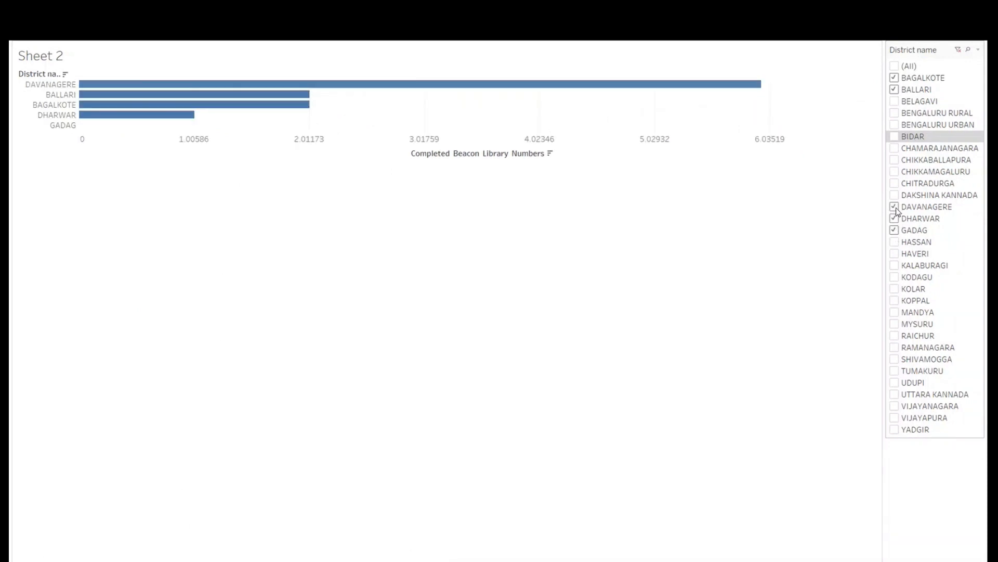
pyautogui.click(894, 217)
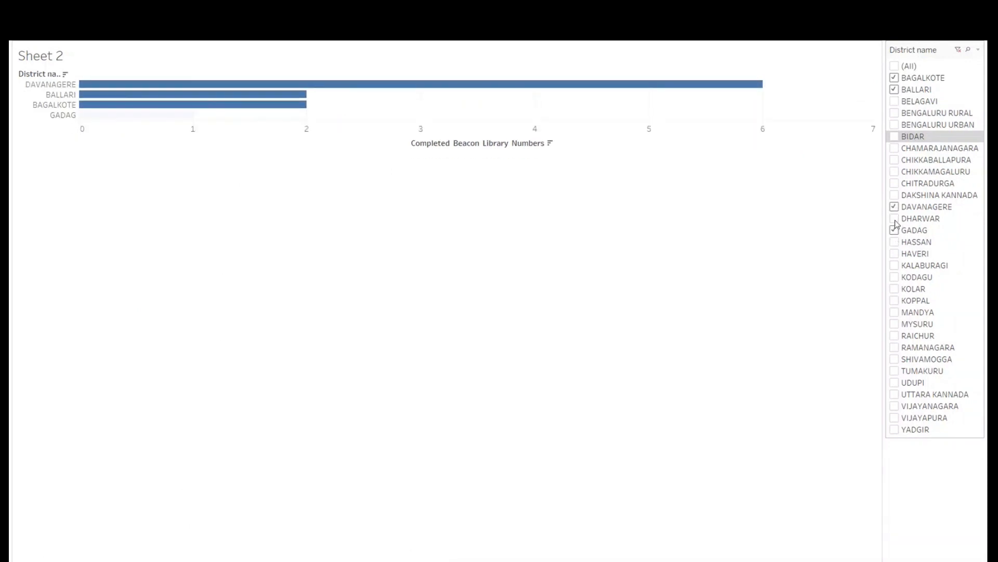
pyautogui.click(894, 207)
# - Add KODAGU, KOLAR, KOPPAL, SHIVAMOGGA, UDUPI, YADGIR, HAVERI and DAKSHINA KANNADA to the filtered districts, and exit presentation mode
pyautogui.click(894, 277)
pyautogui.click(894, 289)
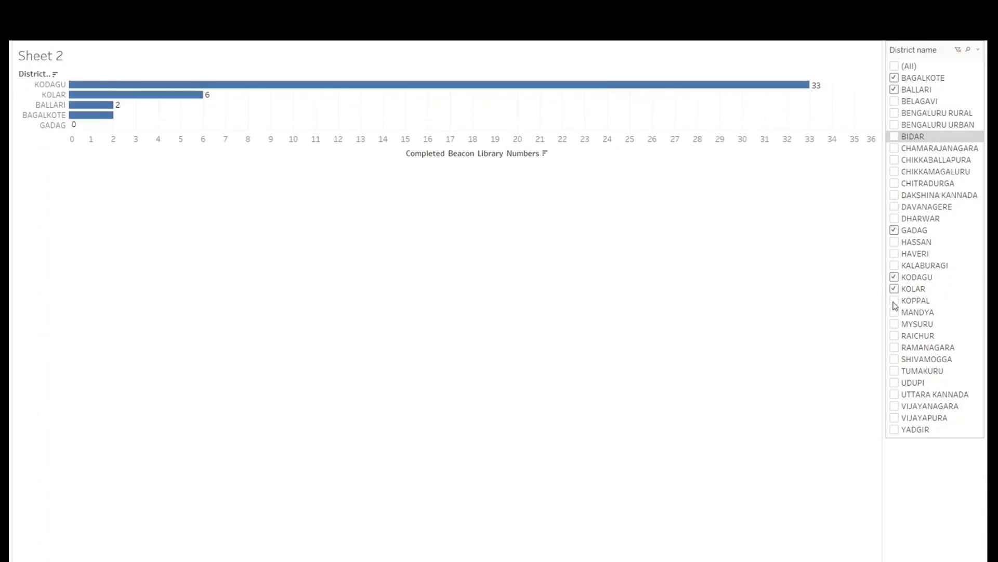
pyautogui.click(894, 301)
pyautogui.click(895, 359)
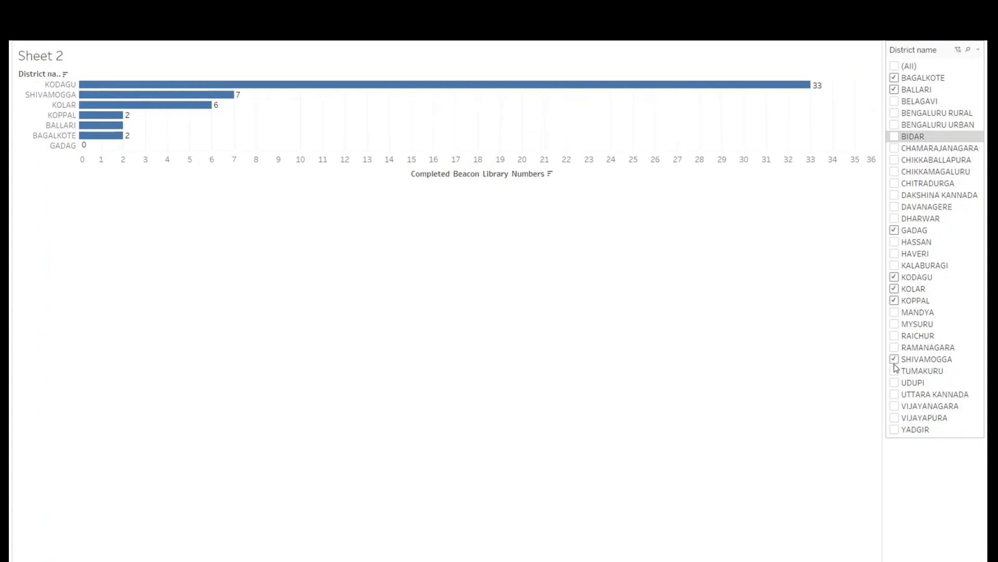
pyautogui.click(895, 383)
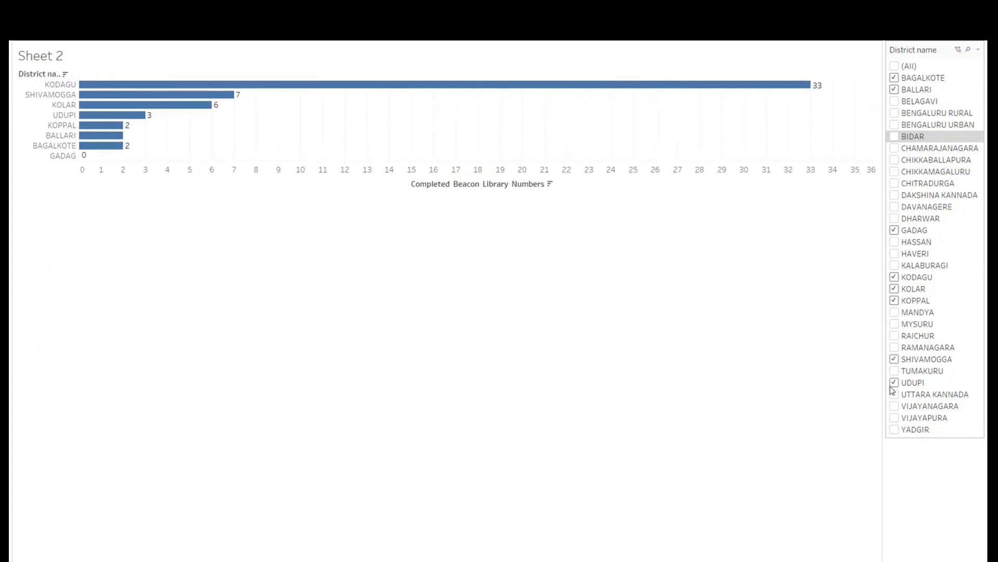
pyautogui.click(895, 429)
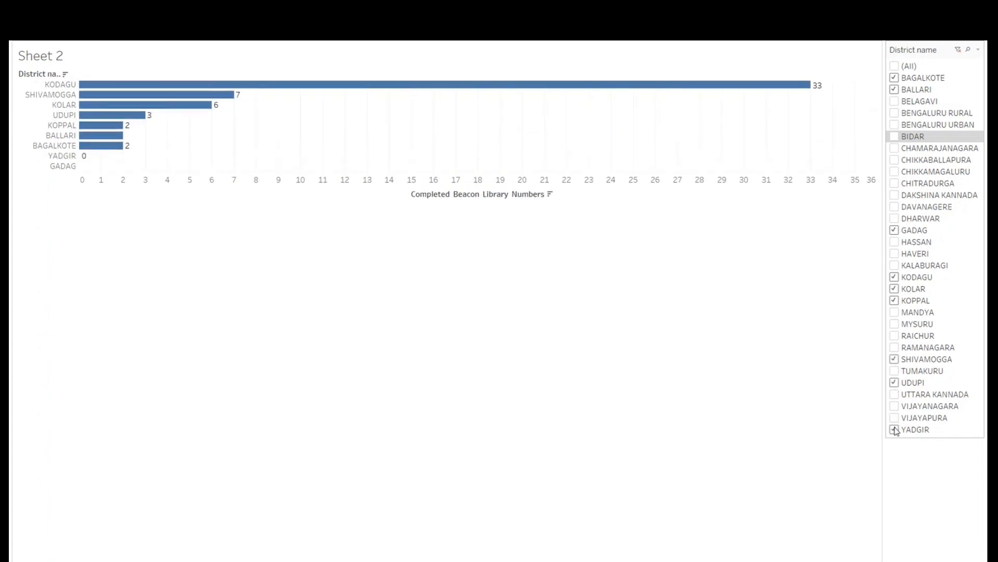
pyautogui.click(895, 254)
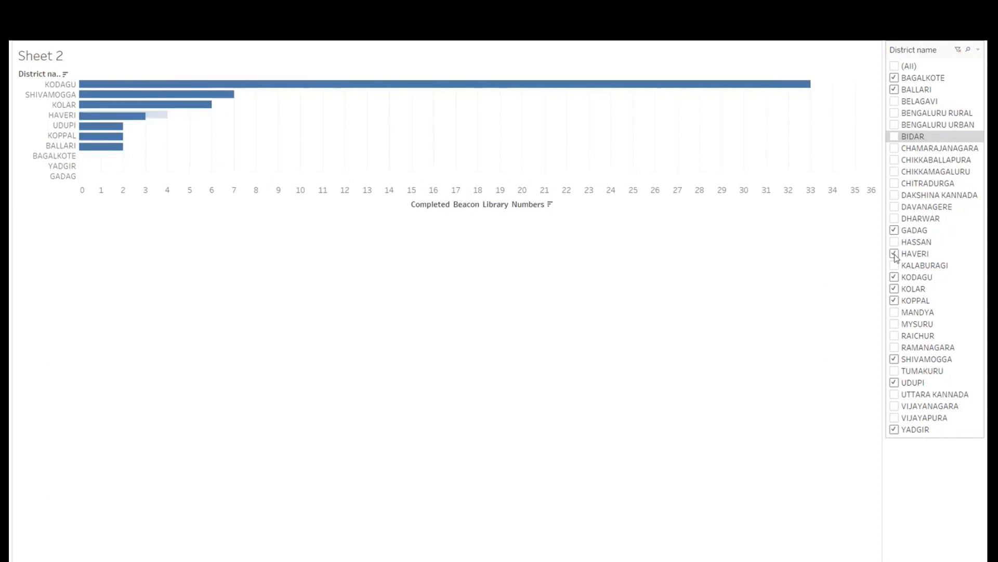
pyautogui.click(895, 195)
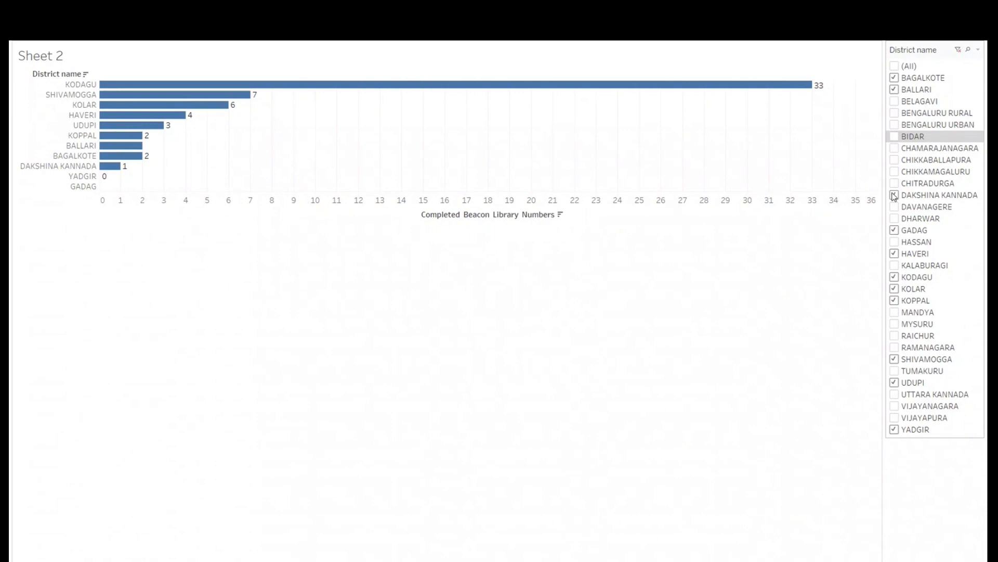
pyautogui.press('Escape')
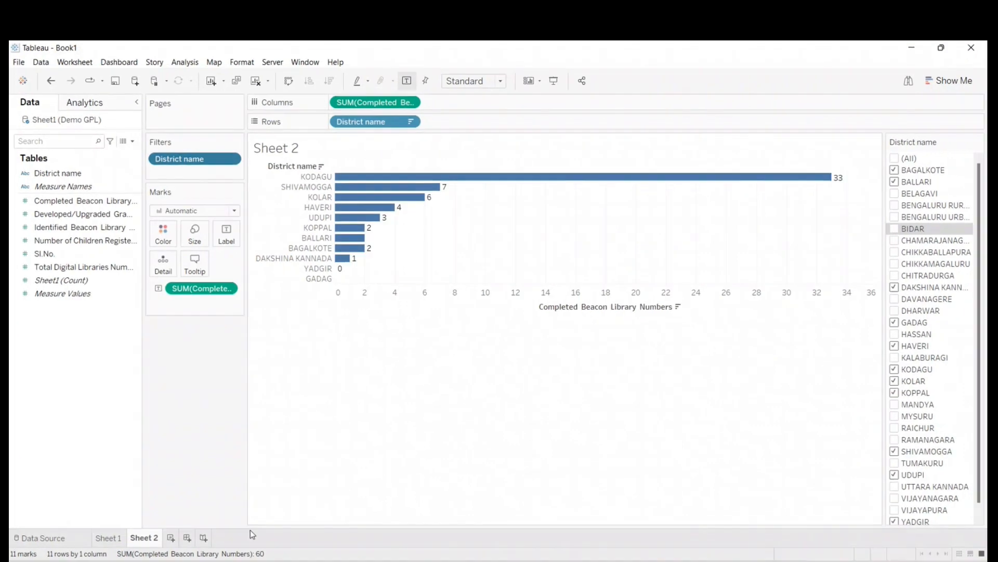
# - Create a new worksheet with a bar chart of Completed Beacon Library Numbers by District name, sorted in descending order
pyautogui.click(170, 537)
pyautogui.moveTo(78, 173); pyautogui.dragTo(368, 120)
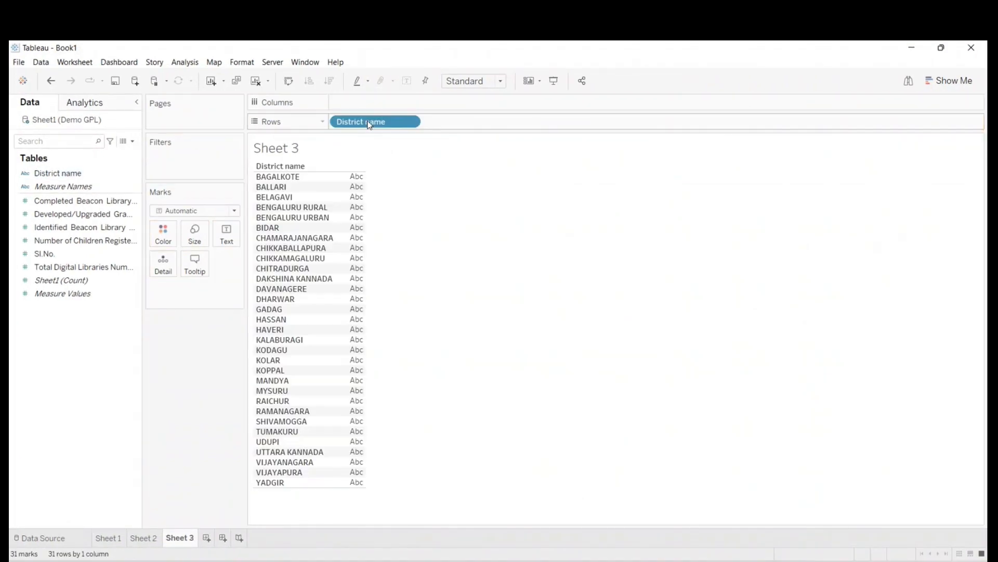
pyautogui.click(74, 232)
pyautogui.moveTo(78, 201); pyautogui.dragTo(348, 268)
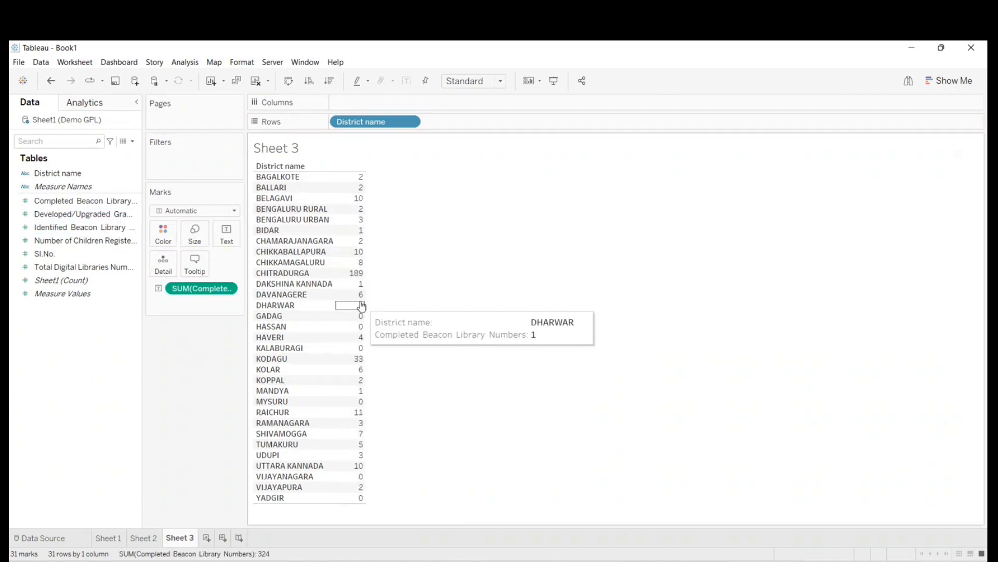
pyautogui.moveTo(209, 294); pyautogui.dragTo(26, 334)
pyautogui.moveTo(49, 199); pyautogui.dragTo(360, 101)
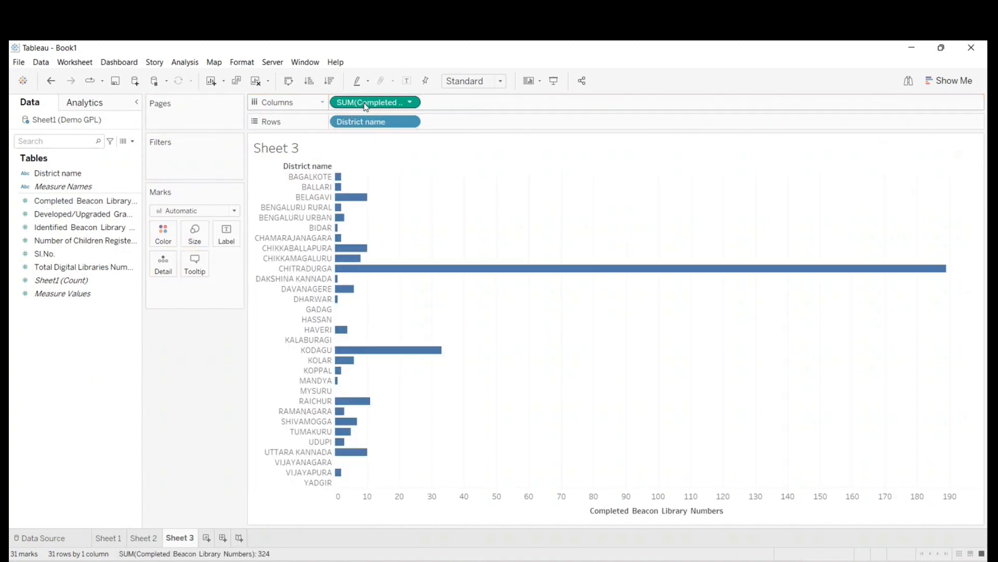
pyautogui.click(330, 81)
pyautogui.moveTo(52, 173); pyautogui.dragTo(167, 159)
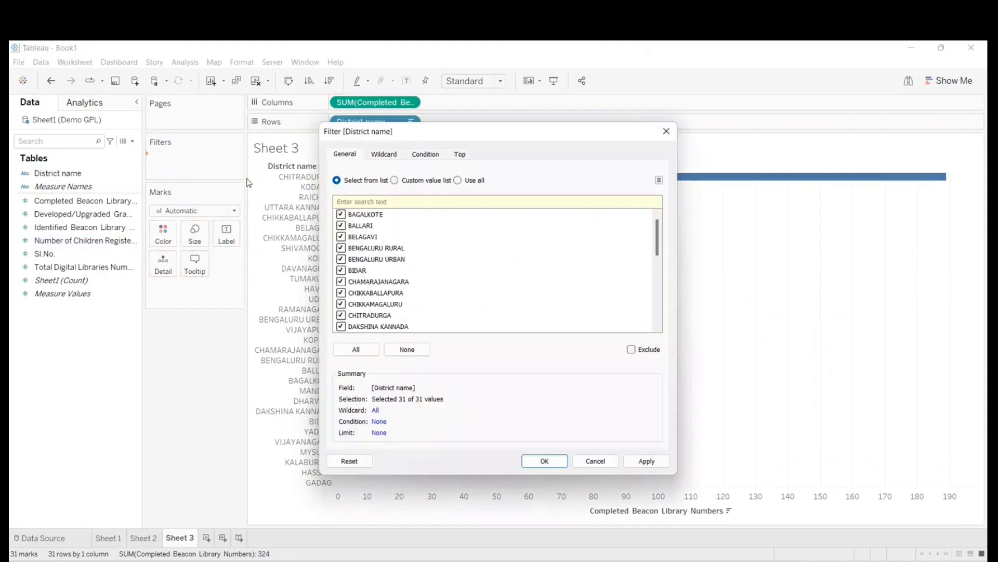
pyautogui.moveTo(351, 151); pyautogui.dragTo(444, 171)
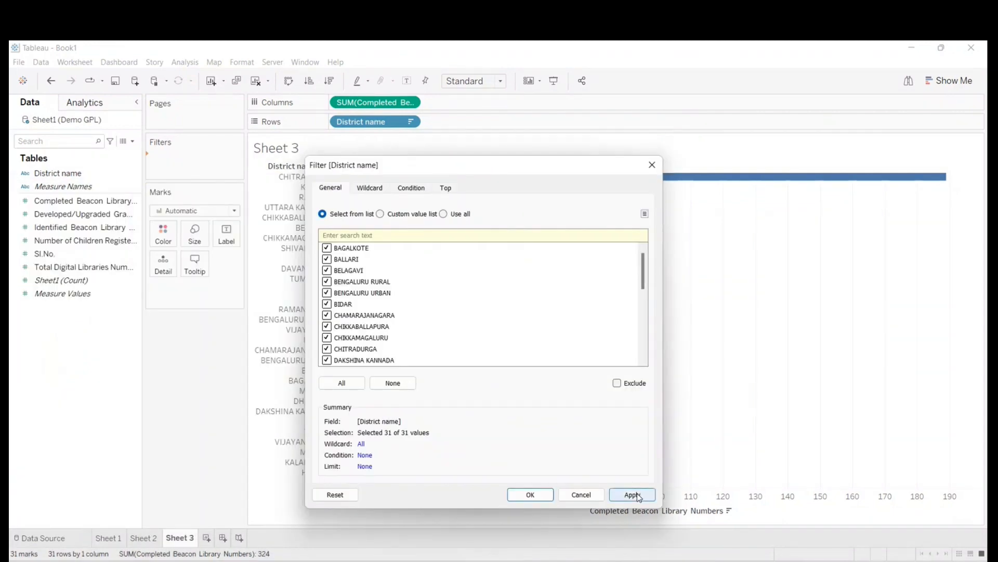
pyautogui.click(581, 494)
# - Add a District name filter with all districts selected to Sheet 3 and show its filter control
pyautogui.moveTo(56, 178); pyautogui.dragTo(164, 170)
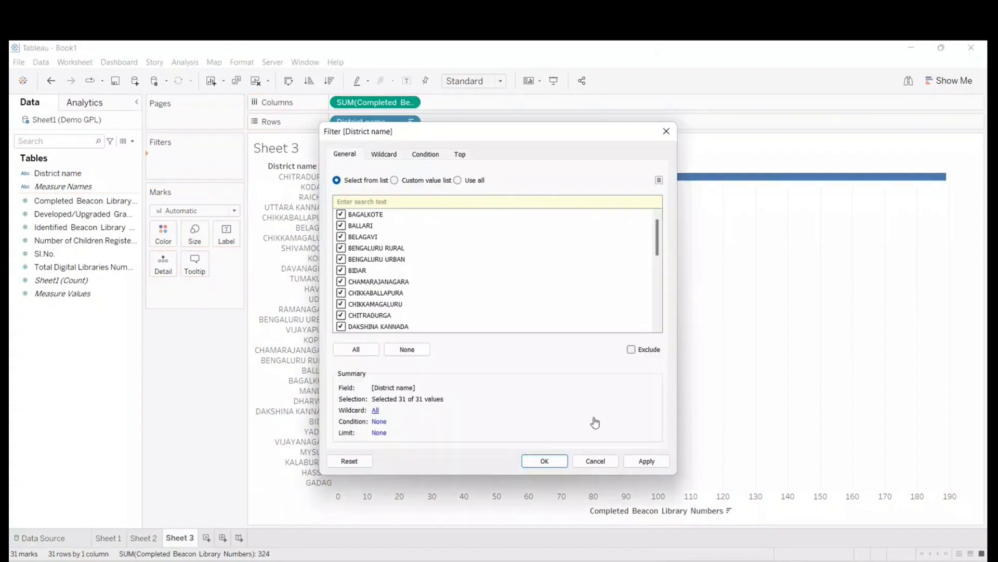
pyautogui.click(647, 462)
pyautogui.click(557, 464)
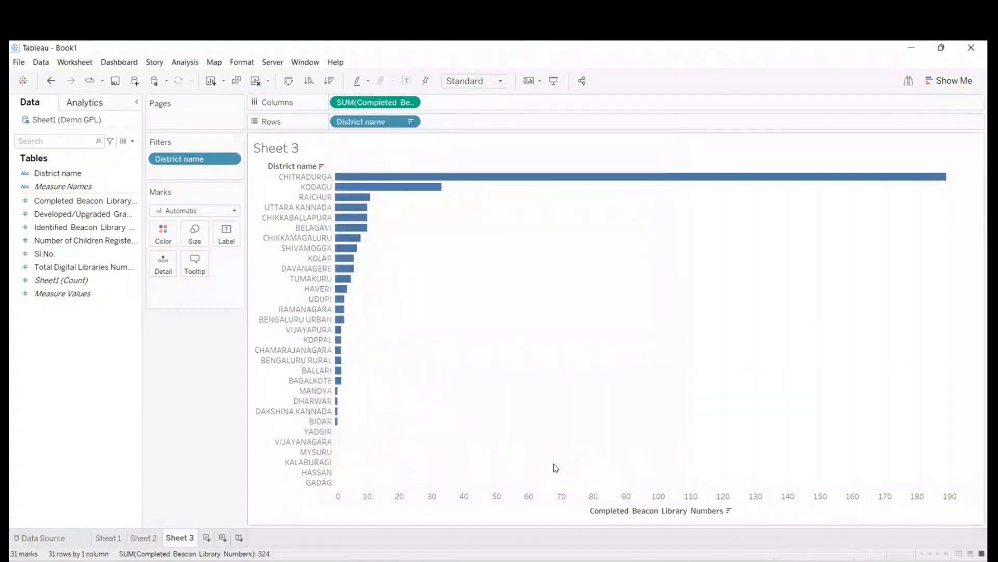
pyautogui.rightClick(177, 161)
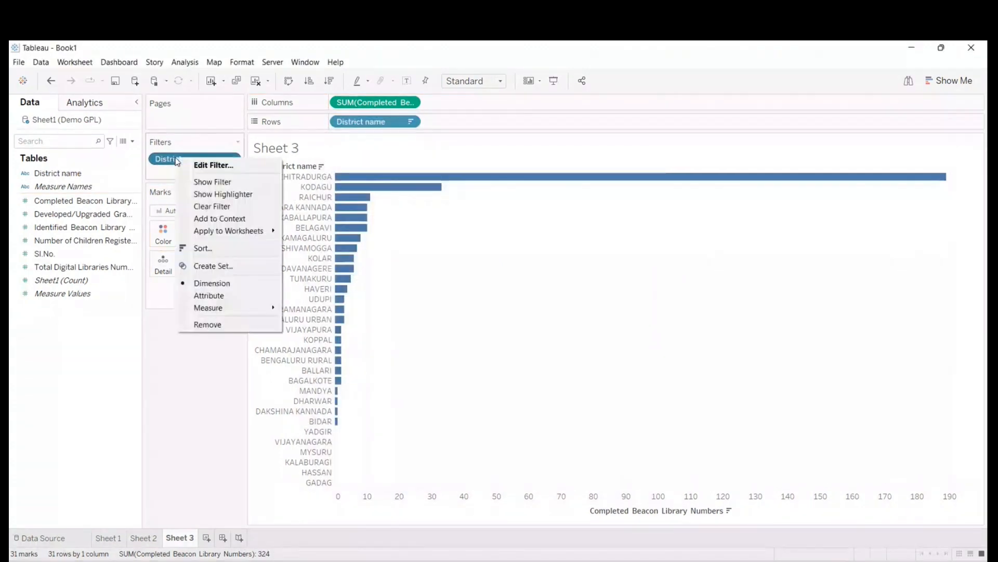
pyautogui.click(196, 183)
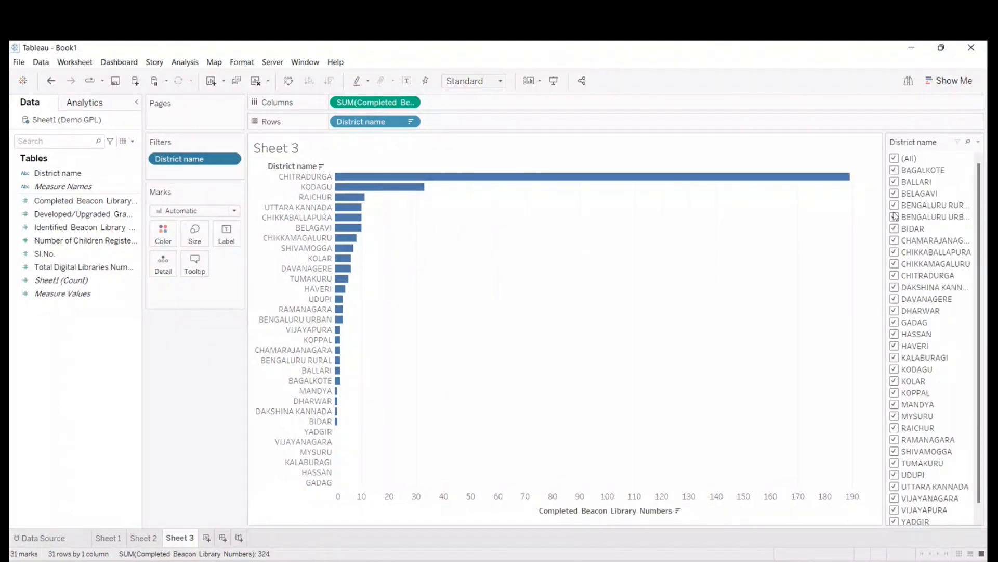
# - Clear the district selection and filter Sheet 3 to BALLARI, BELAGAVI, CHAMARAJANAGARA, DAVANAGERE, CHITRADURGA and CHIKKABALLAPURA
pyautogui.click(895, 159)
pyautogui.click(894, 159)
pyautogui.click(895, 159)
pyautogui.click(894, 181)
pyautogui.click(894, 193)
pyautogui.click(894, 241)
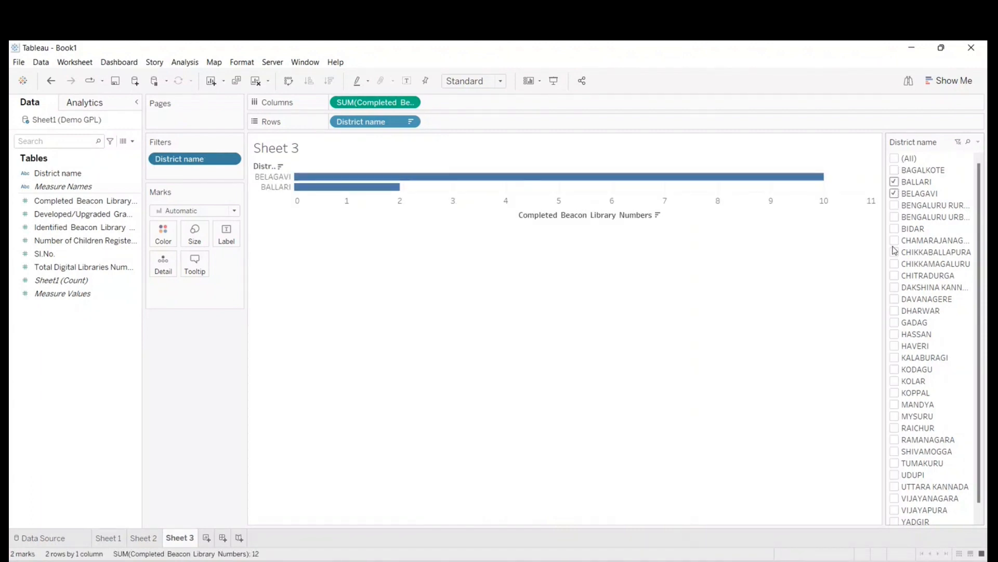
pyautogui.click(895, 299)
pyautogui.click(895, 275)
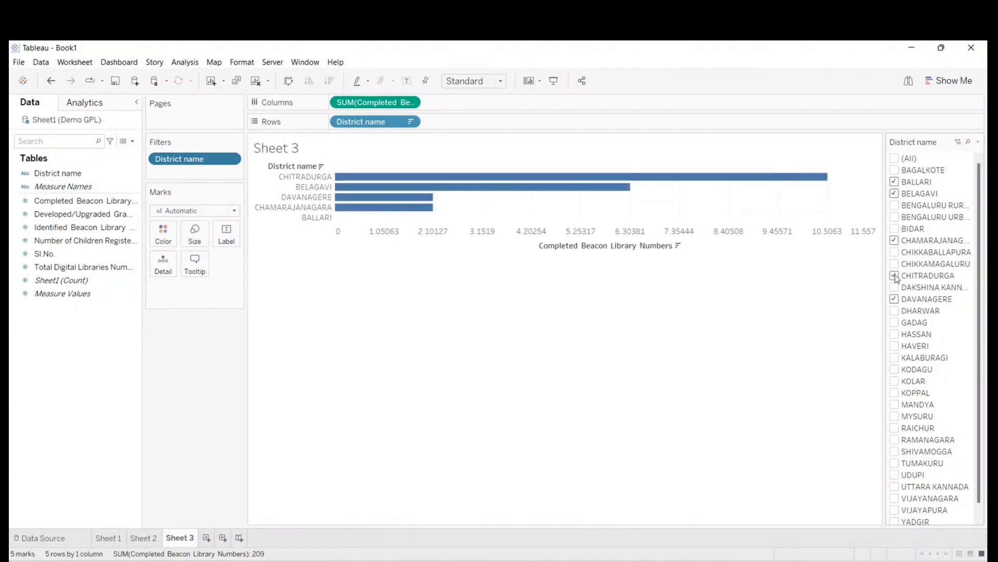
pyautogui.click(895, 252)
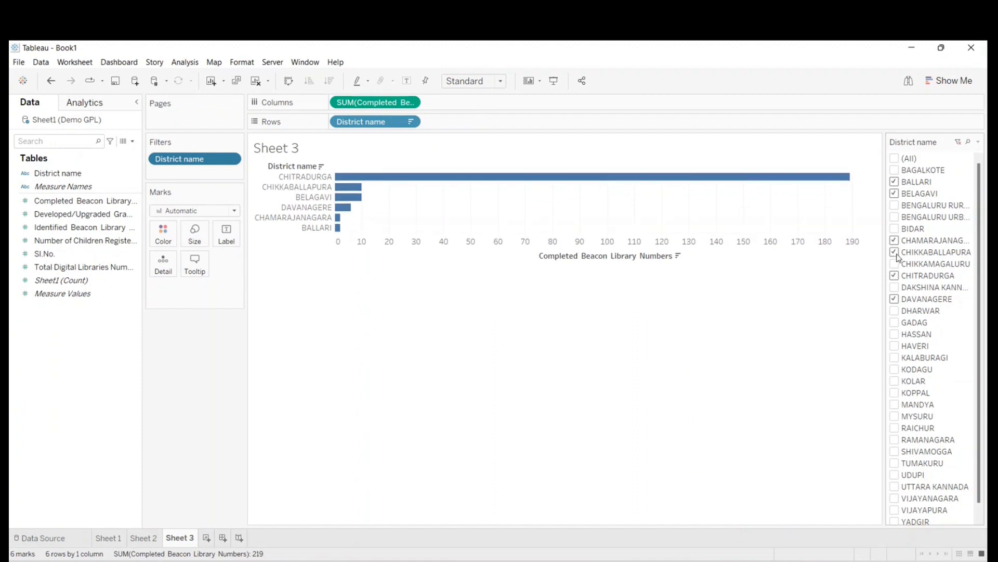
# - Label the Sheet 3 bars with Completed Beacon Library Numbers, and preview the chart in presentation mode
pyautogui.moveTo(57, 201); pyautogui.dragTo(224, 235)
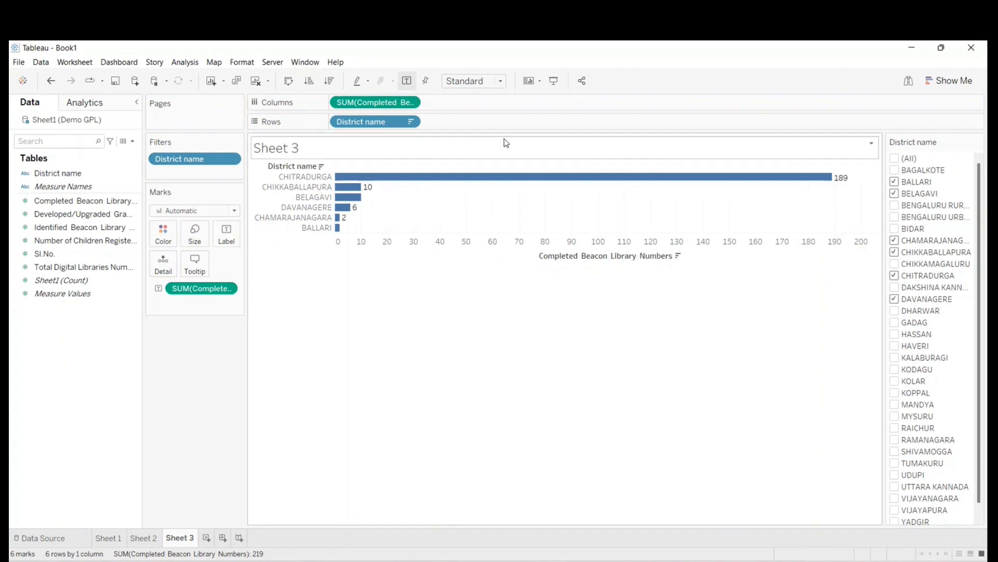
pyautogui.click(555, 81)
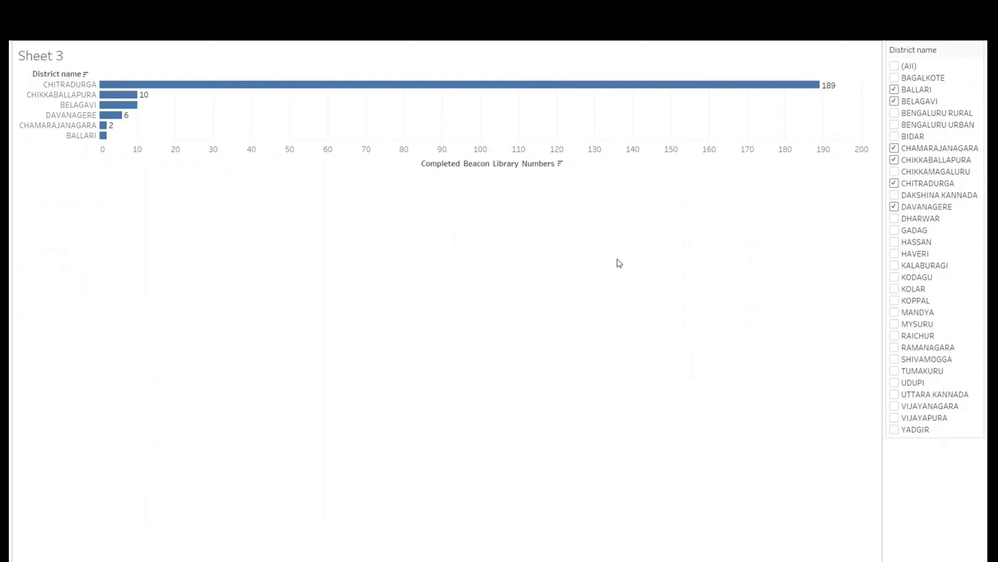
pyautogui.press('Escape')
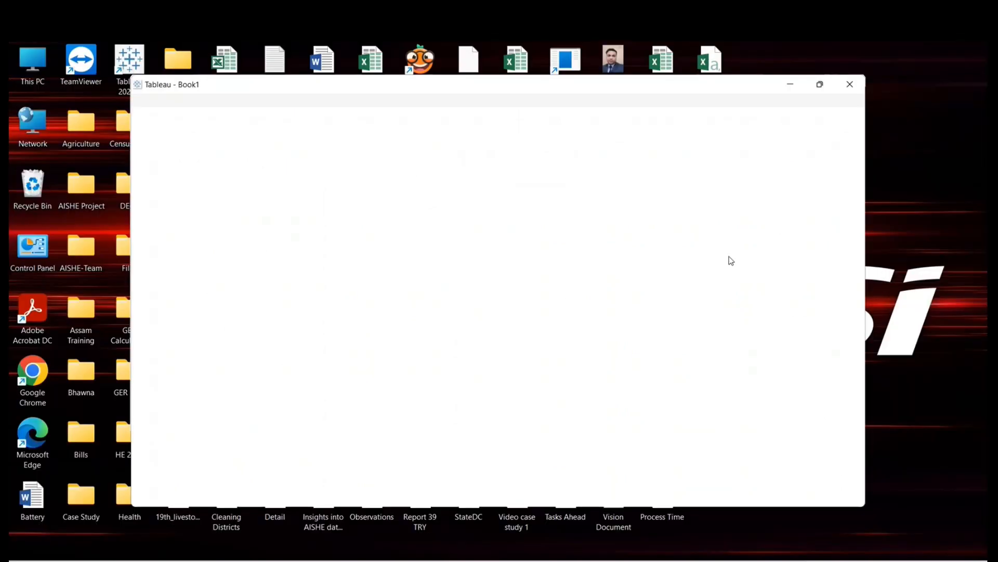
# - Fit the Sheet 3 chart to the entire view and present it full screen
pyautogui.click(488, 81)
pyautogui.click(468, 133)
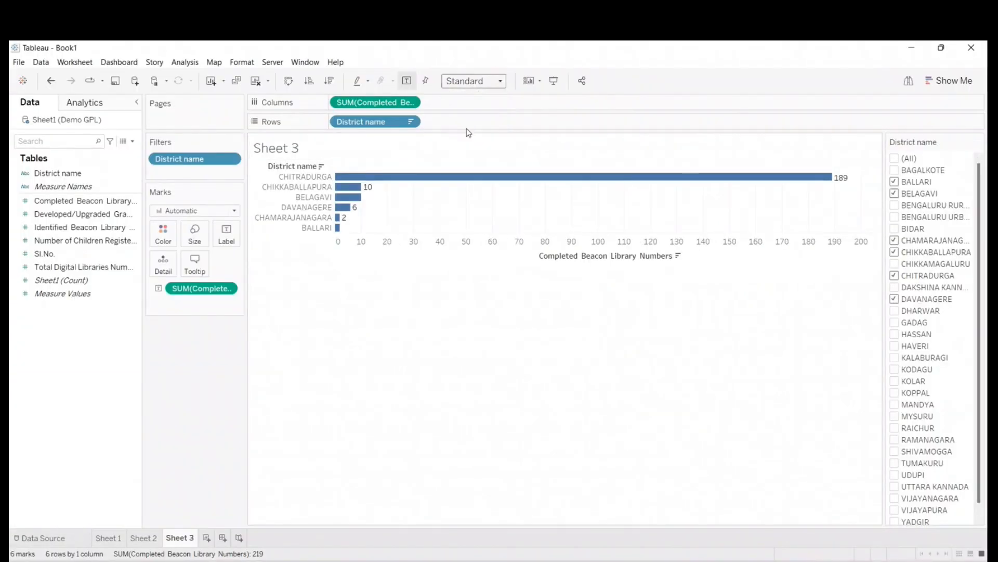
pyautogui.click(553, 81)
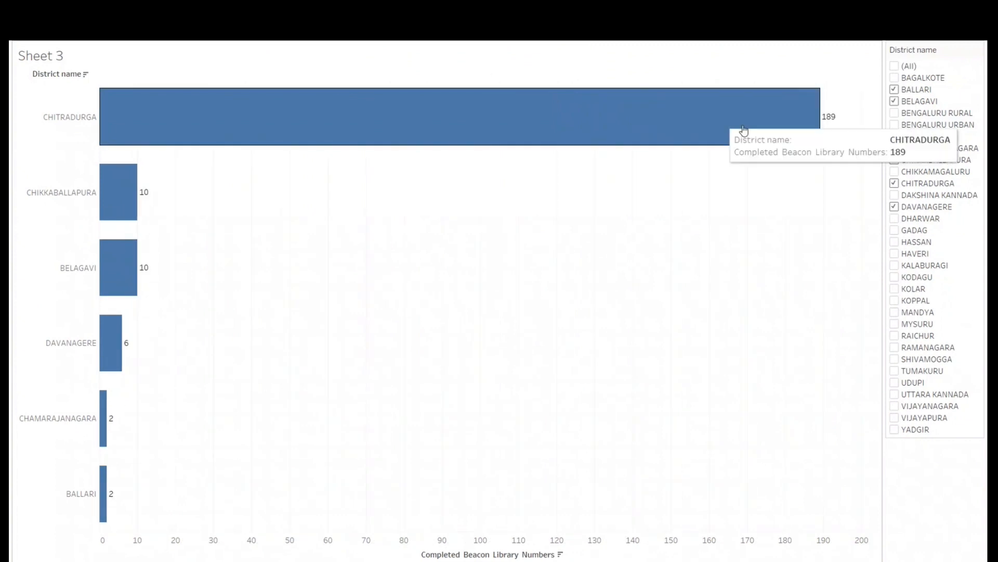
# - Add KALABURAGI, HASSAN, BENGALURU URBAN, BIDAR, KOLAR and KOPPAL to the District name filter on the presented chart
pyautogui.click(895, 267)
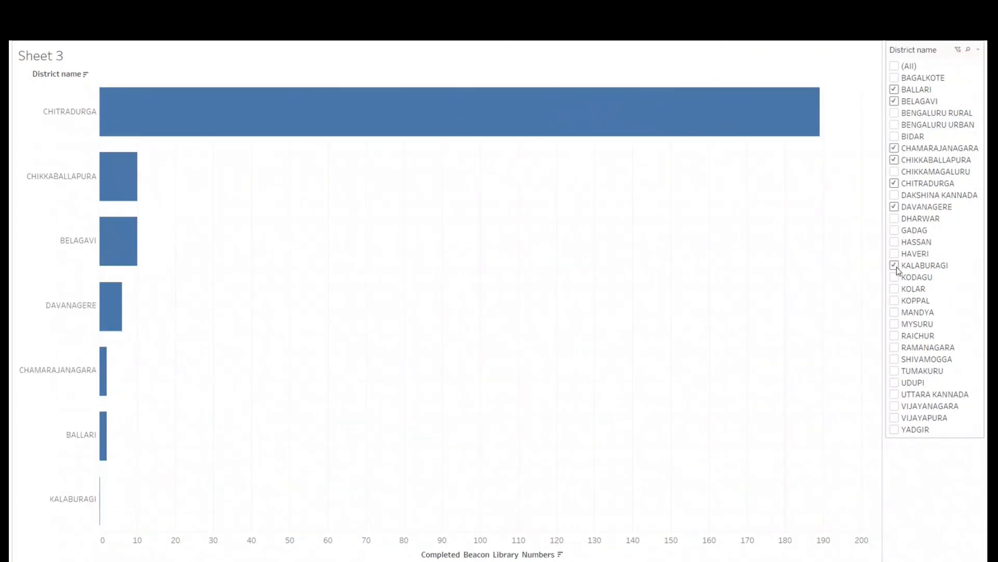
pyautogui.click(894, 242)
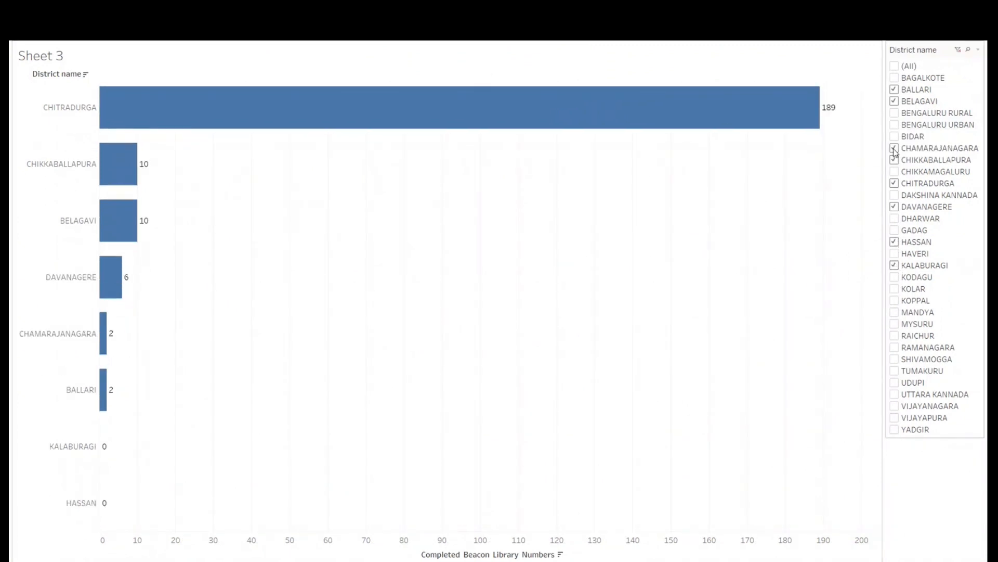
pyautogui.click(895, 126)
pyautogui.click(894, 137)
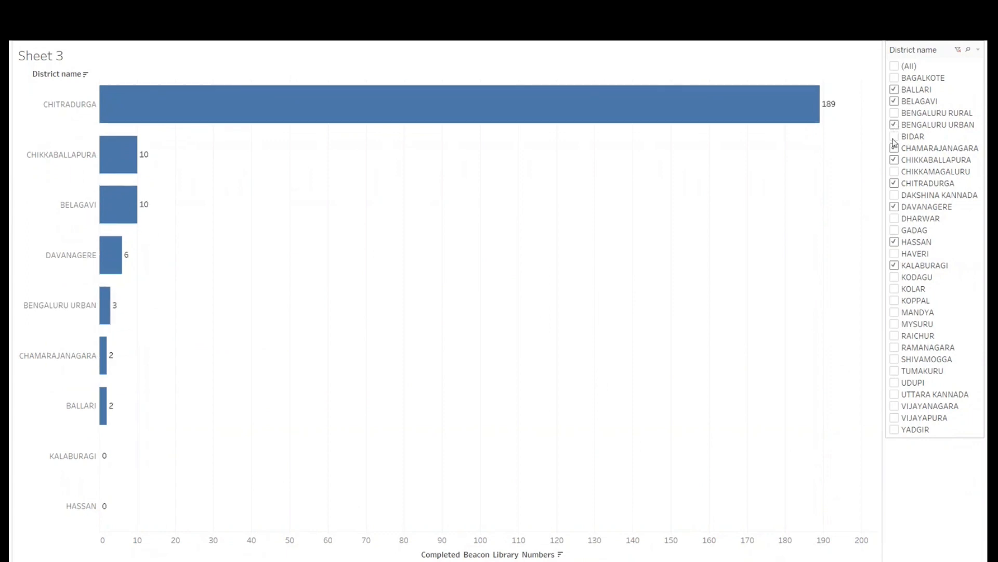
pyautogui.click(894, 288)
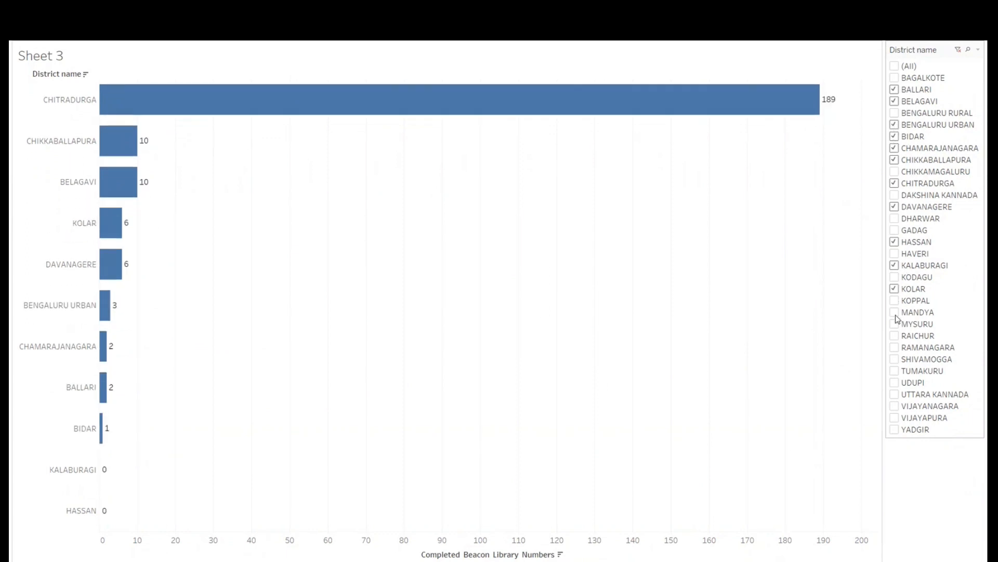
pyautogui.click(896, 302)
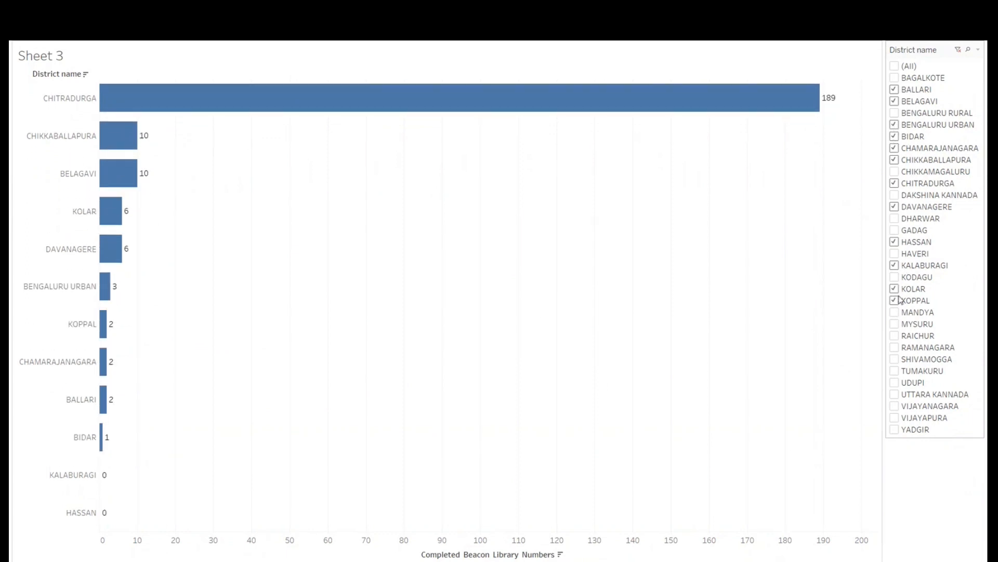
# - Remove BALLARI, BELAGAVI, CHIKKABALLAPURA and CHITRADURGA from the District name filter, keeping CHAMARAJANAGARA included
pyautogui.click(895, 90)
pyautogui.click(895, 101)
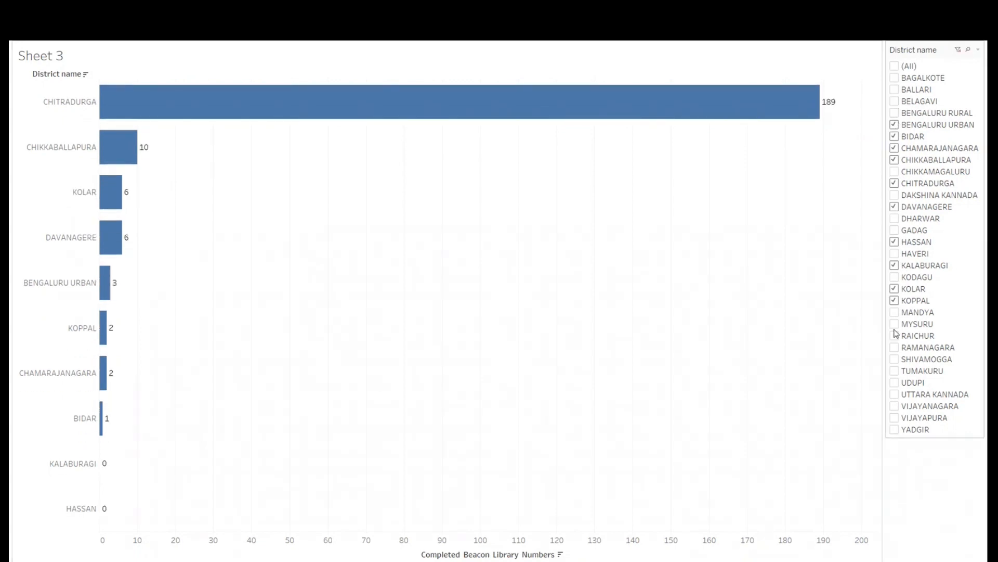
pyautogui.click(894, 149)
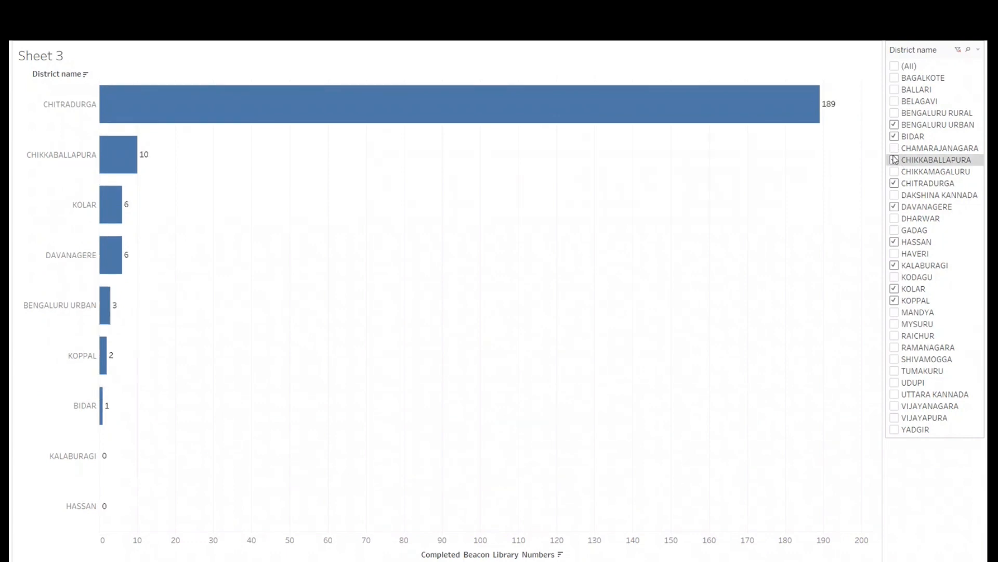
pyautogui.click(894, 159)
pyautogui.click(895, 149)
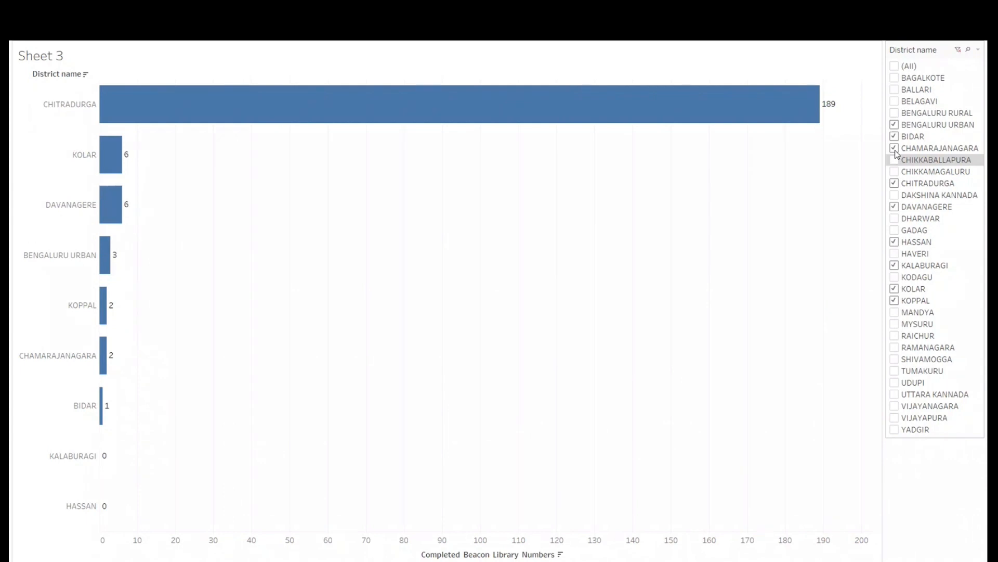
pyautogui.click(894, 183)
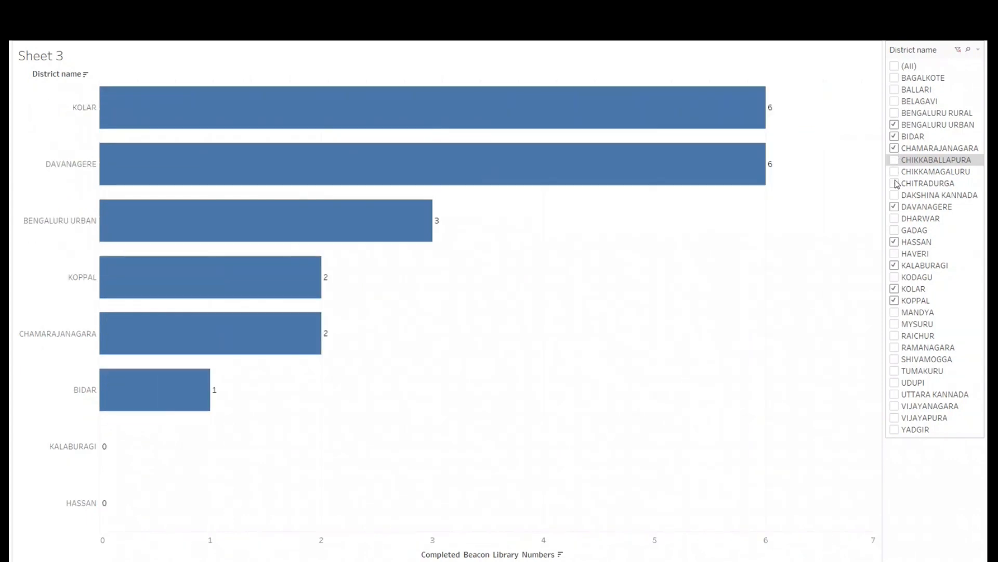
# - Include RAMANAGARA and TUMAKURU in the district filter, exclude BIDAR and CHAMARAJANAGARA, and leave presentation mode
pyautogui.click(894, 347)
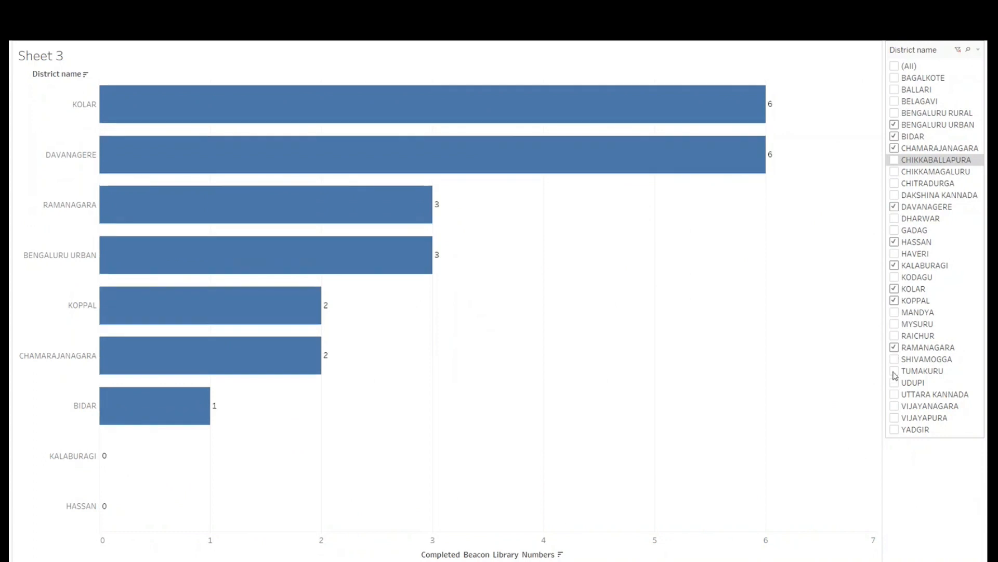
pyautogui.click(895, 372)
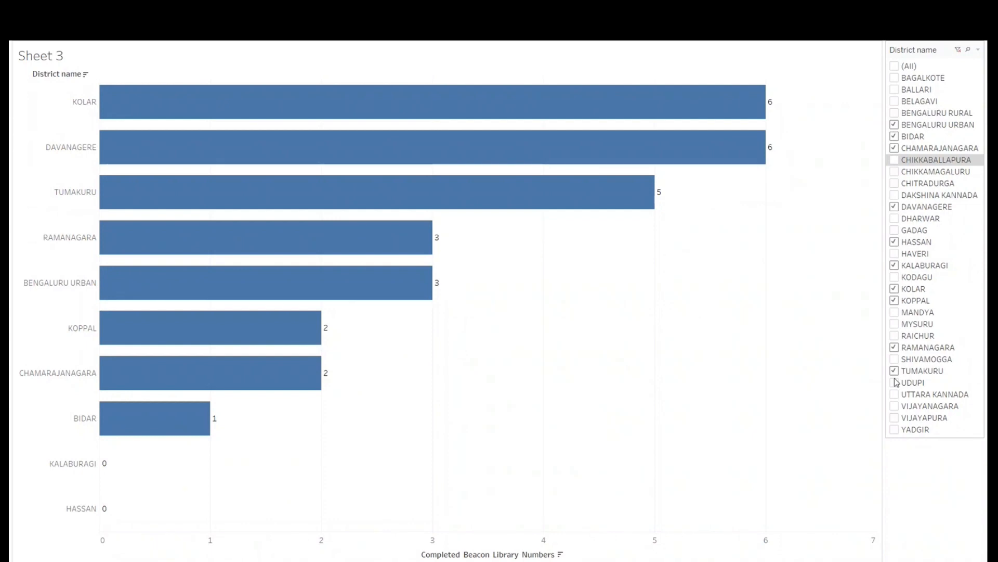
pyautogui.click(895, 137)
pyautogui.click(895, 149)
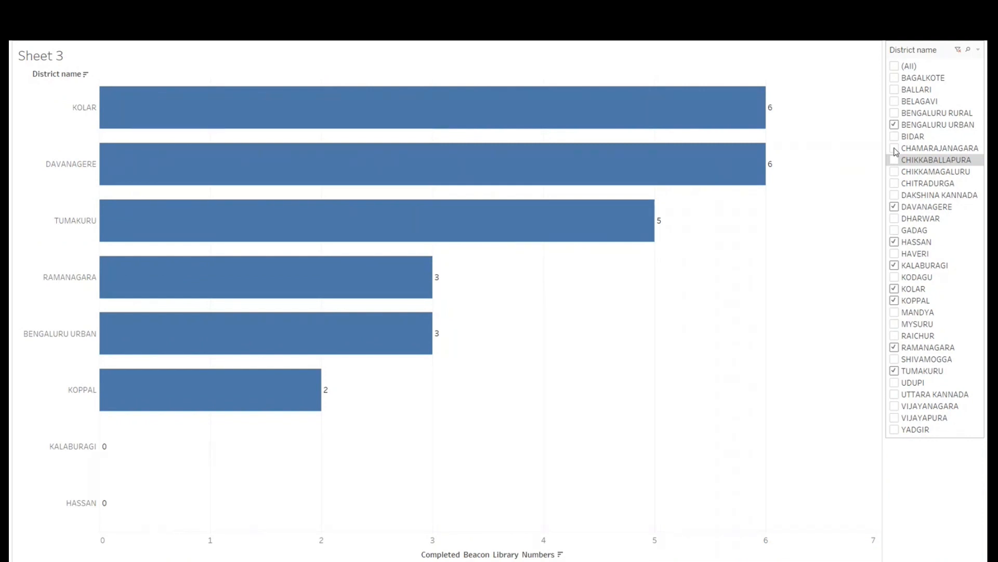
pyautogui.press('Escape')
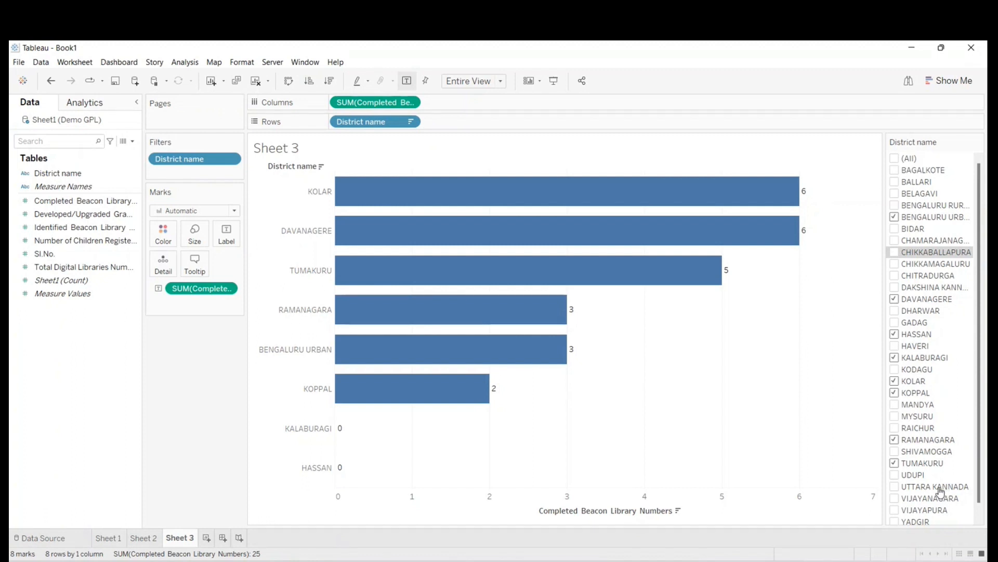
# - Clear Sheet 3, view the Demo GPL data source, and clear Sheet 1
pyautogui.moveTo(405, 271)
pyautogui.click(255, 81)
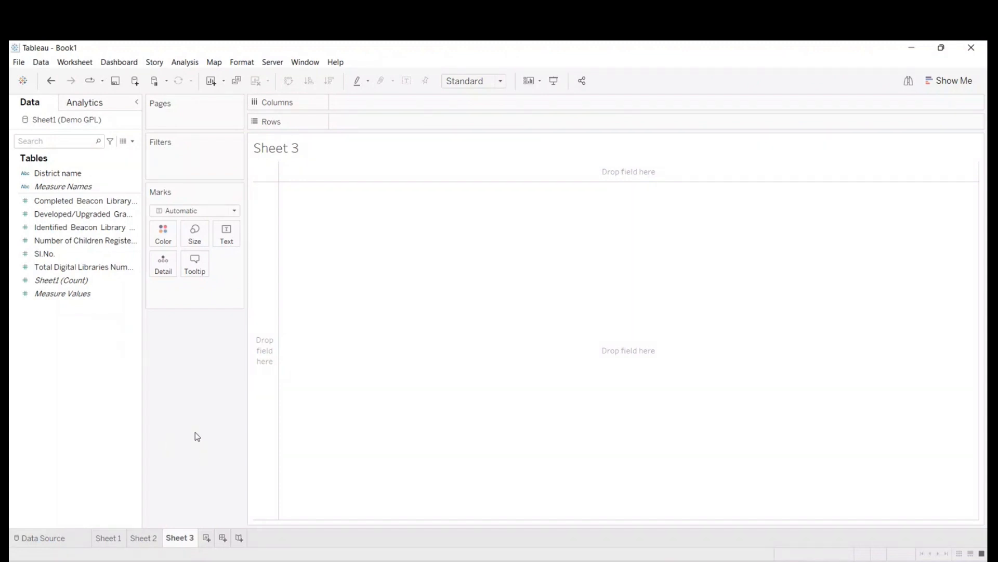
pyautogui.click(55, 541)
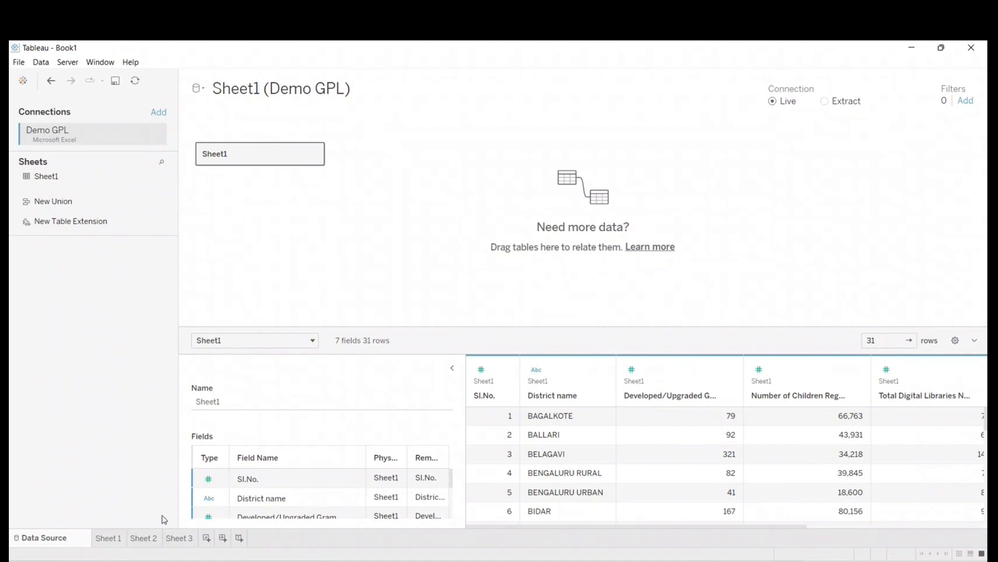
pyautogui.click(113, 539)
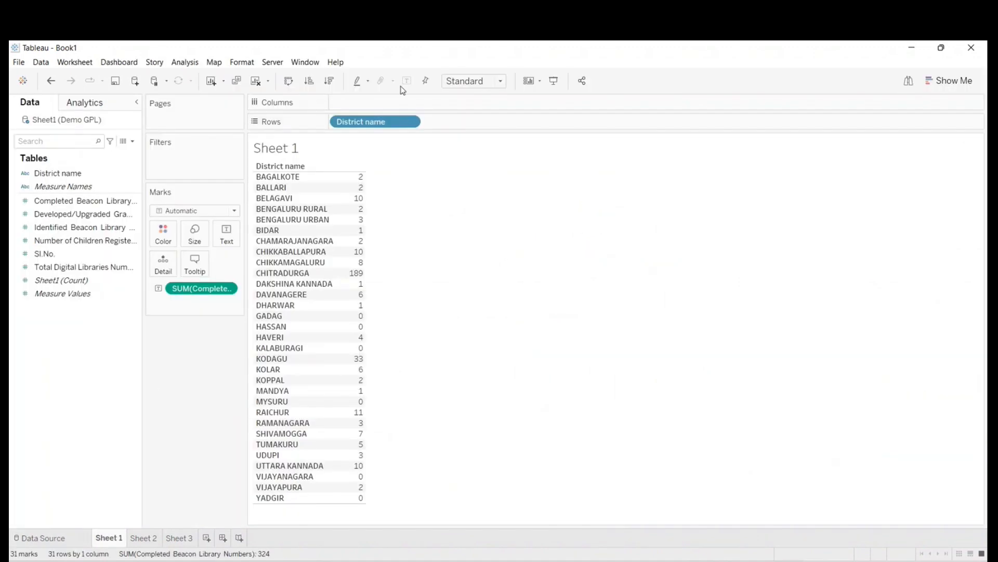
pyautogui.click(255, 81)
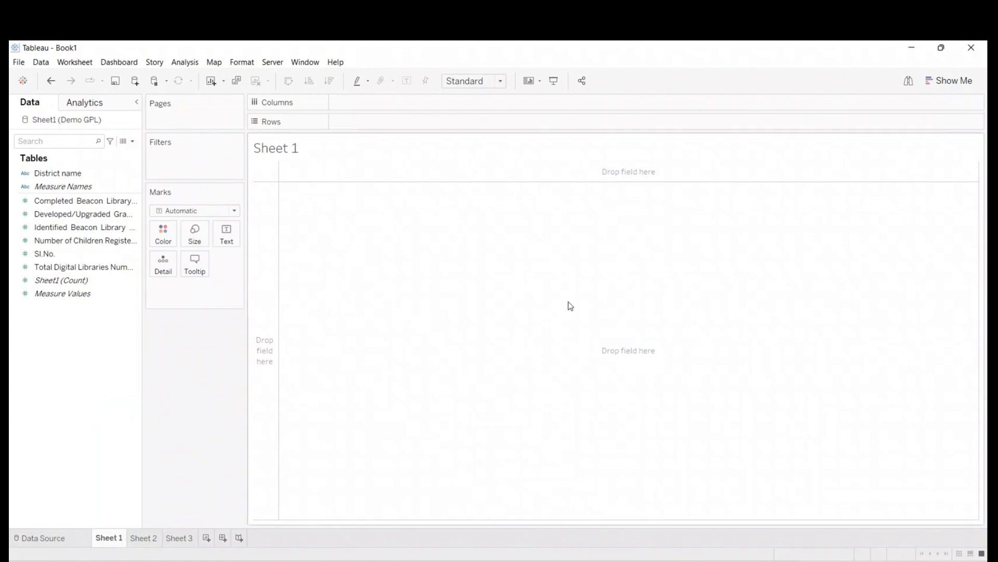
# - Examine the Demo GPL fields, comparing the data type and dimension or measure role of District name, Measure Names and the numeric fields
pyautogui.click(45, 172)
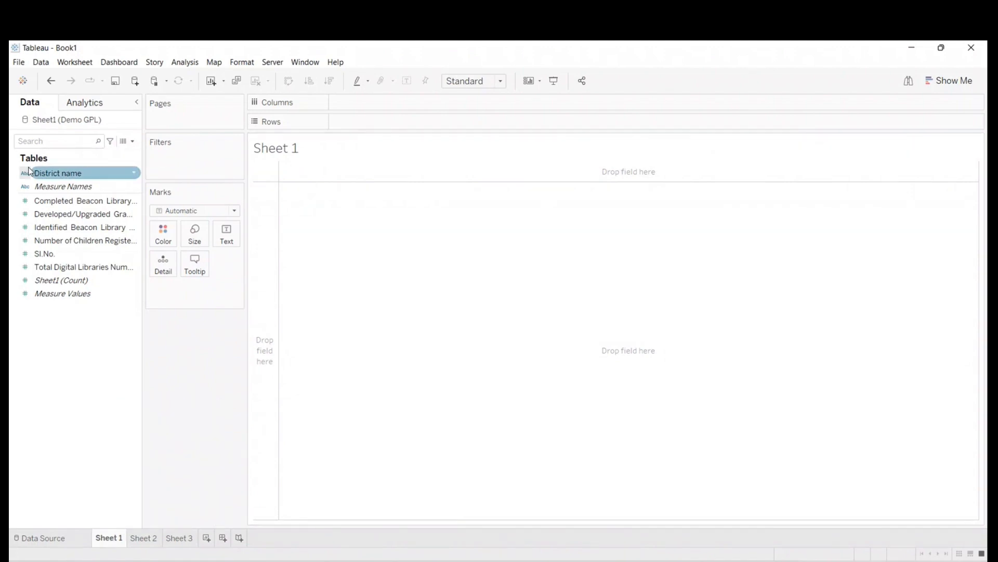
pyautogui.click(23, 186)
pyautogui.click(22, 174)
pyautogui.click(27, 213)
pyautogui.click(26, 199)
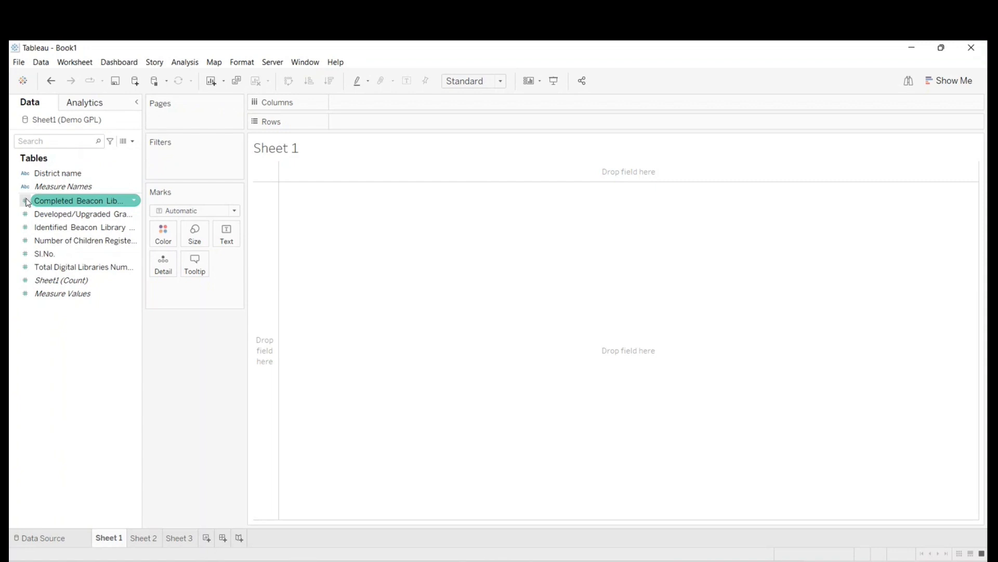
pyautogui.click(27, 227)
pyautogui.click(29, 241)
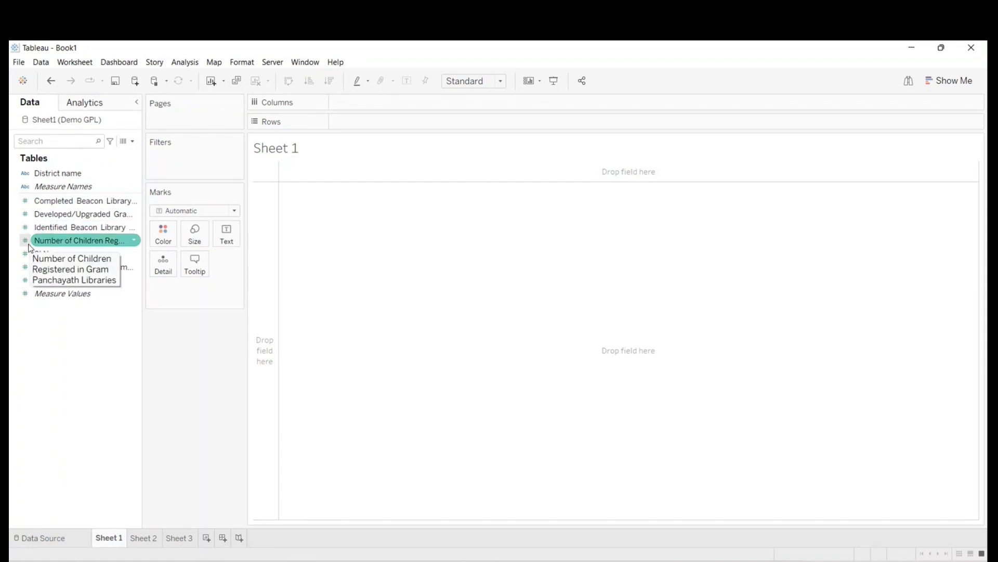
pyautogui.click(26, 213)
pyautogui.click(27, 240)
pyautogui.click(26, 266)
pyautogui.click(21, 215)
pyautogui.click(22, 200)
pyautogui.click(22, 214)
pyautogui.click(23, 227)
pyautogui.click(25, 240)
pyautogui.click(26, 253)
pyautogui.click(26, 240)
pyautogui.click(25, 200)
pyautogui.click(28, 241)
pyautogui.click(24, 200)
pyautogui.click(21, 317)
pyautogui.click(19, 295)
pyautogui.click(23, 240)
pyautogui.click(23, 267)
pyautogui.click(52, 392)
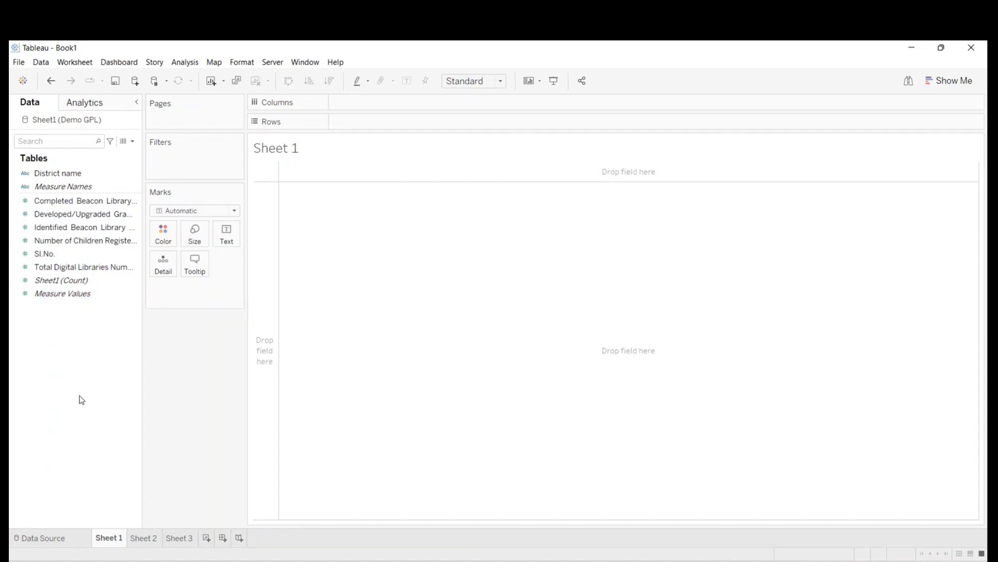
pyautogui.click(67, 187)
pyautogui.click(70, 177)
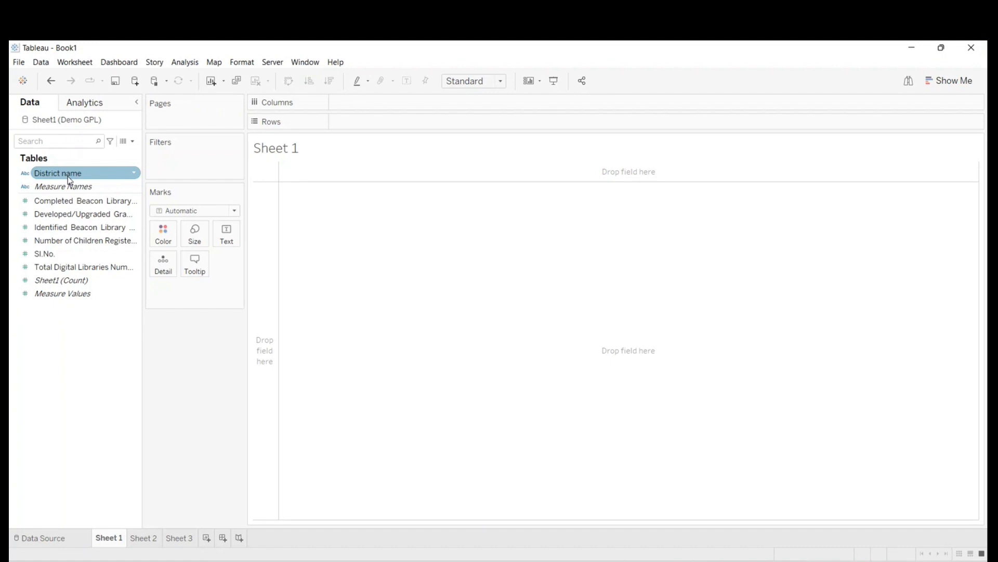
pyautogui.click(98, 185)
pyautogui.click(97, 176)
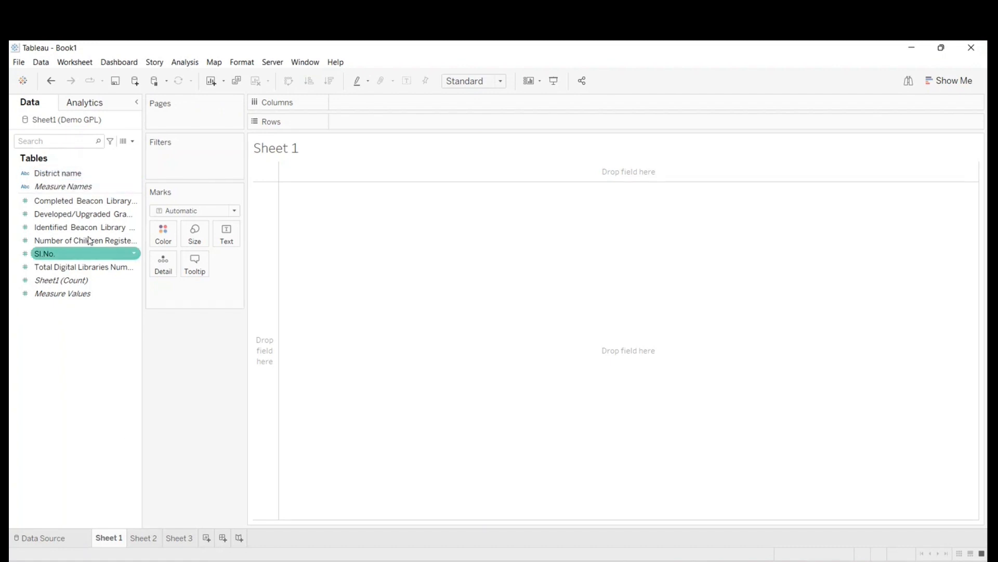
# - Try District name as the rows of Sheet 1 several times, clearing the sheet after each attempt
pyautogui.doubleClick(74, 173)
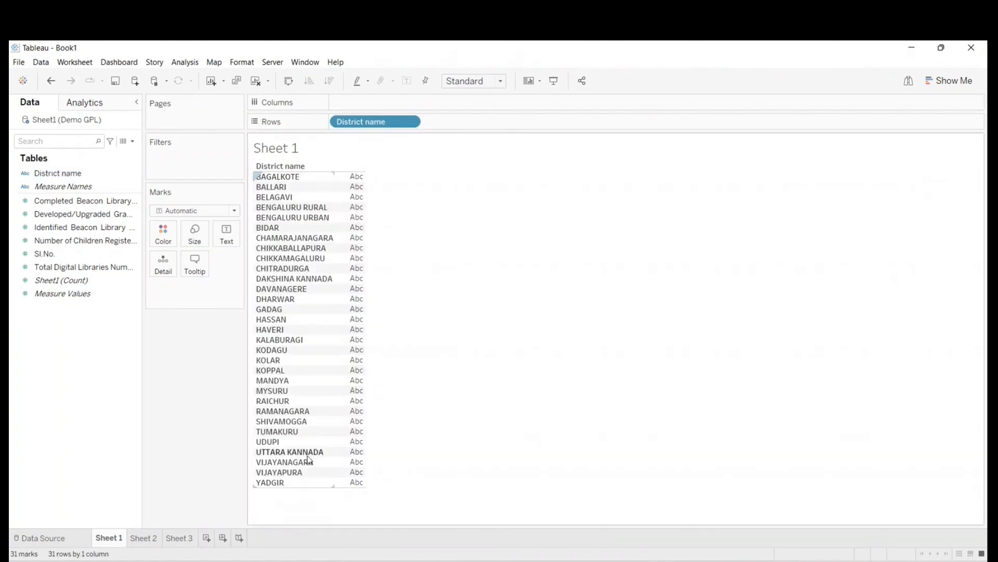
pyautogui.click(259, 82)
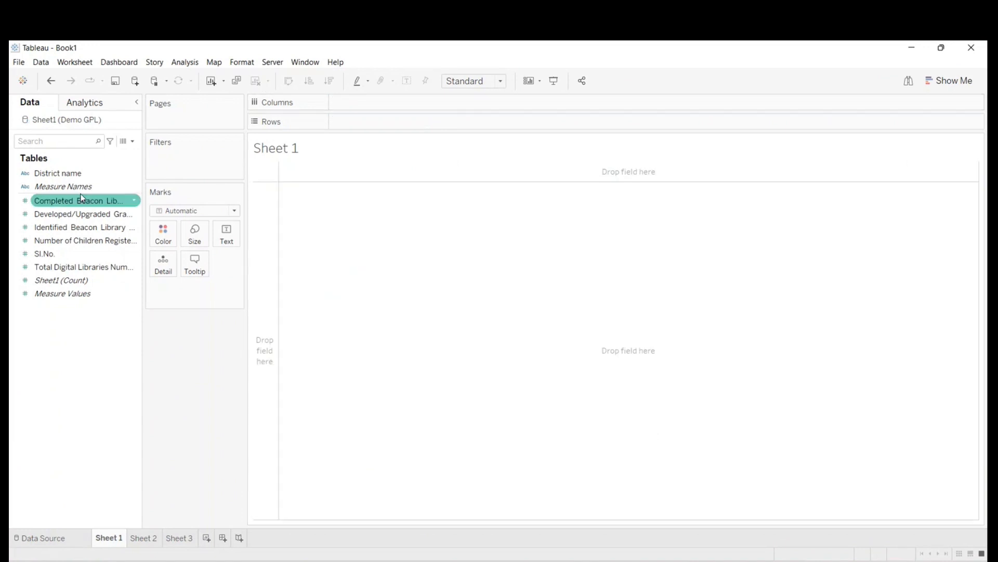
pyautogui.doubleClick(62, 174)
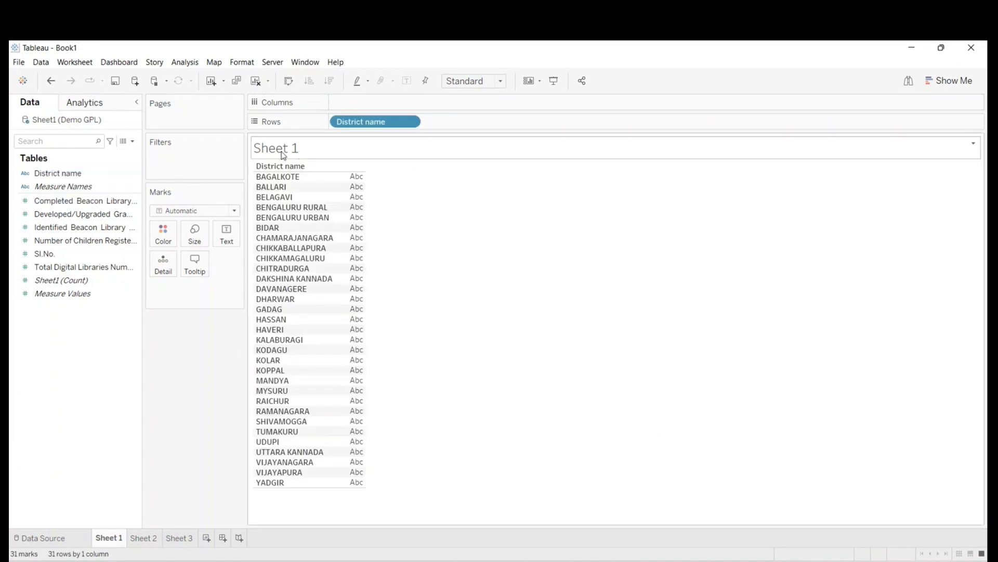
pyautogui.click(255, 81)
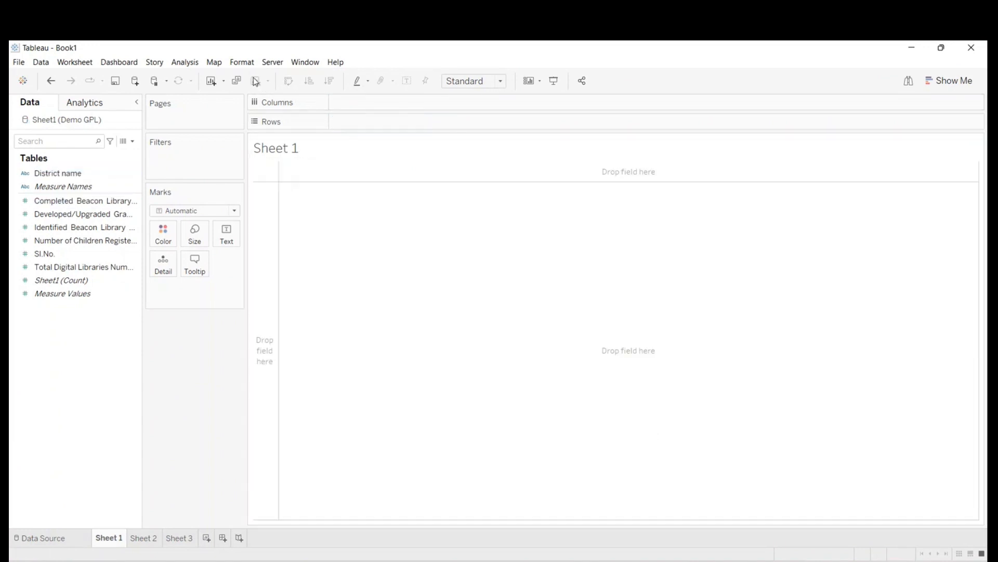
pyautogui.doubleClick(52, 173)
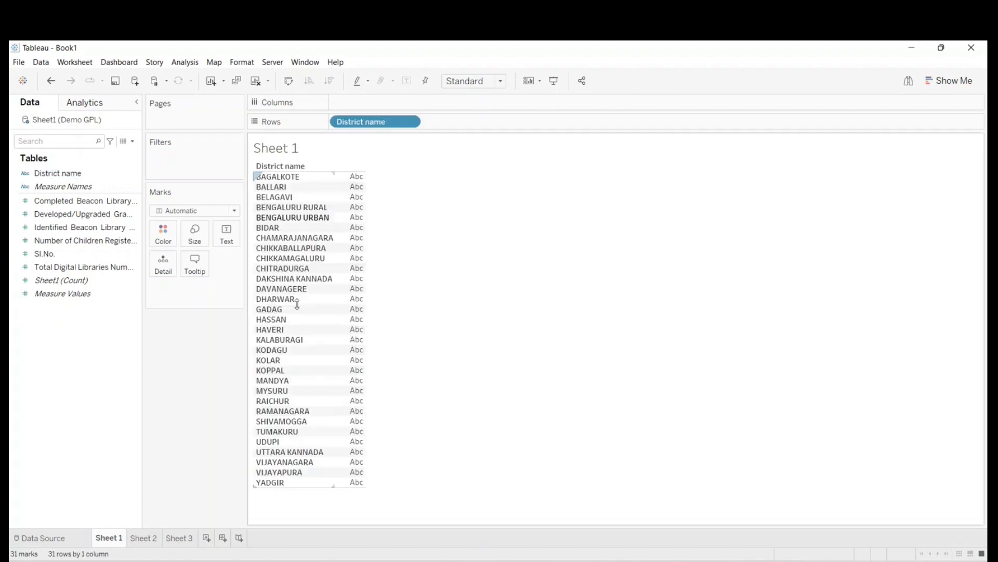
pyautogui.click(256, 80)
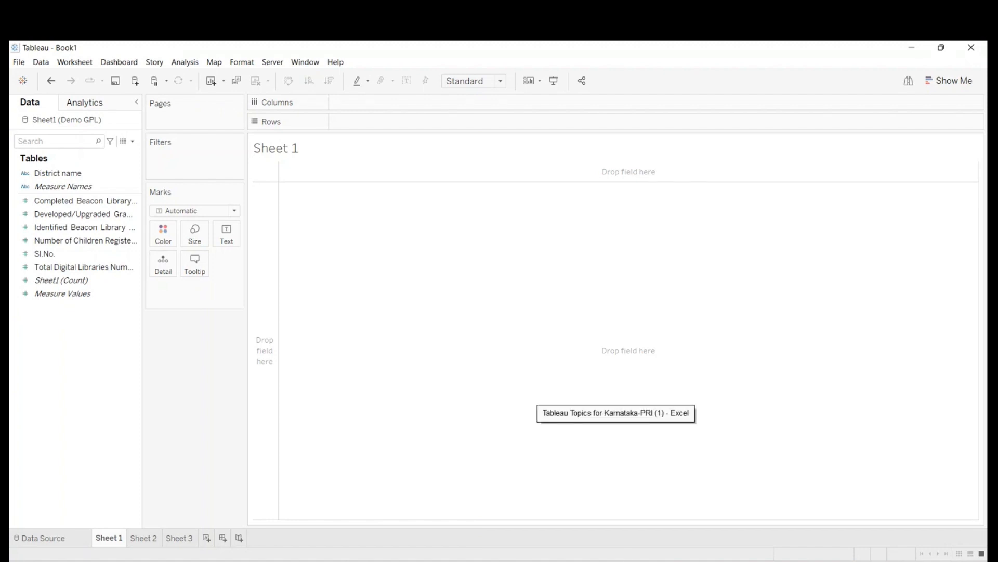
# - Search the computer for "state", open the States workbook from Deck Work in Excel, and look through its state and district rows
pyautogui.moveTo(700, 561)
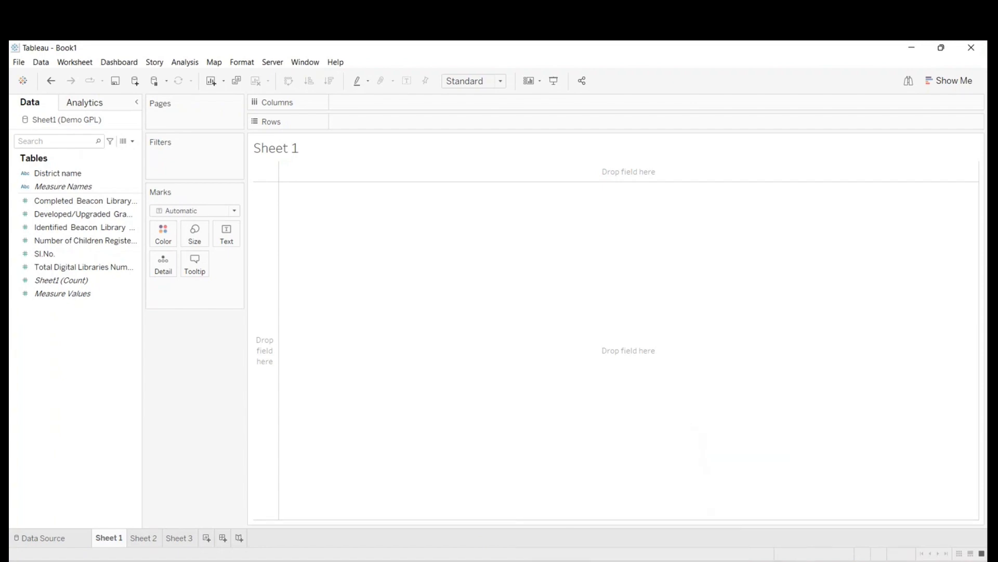
pyautogui.click(617, 561)
pyautogui.click(617, 561)
pyautogui.press('super+s')
pyautogui.write('staes')
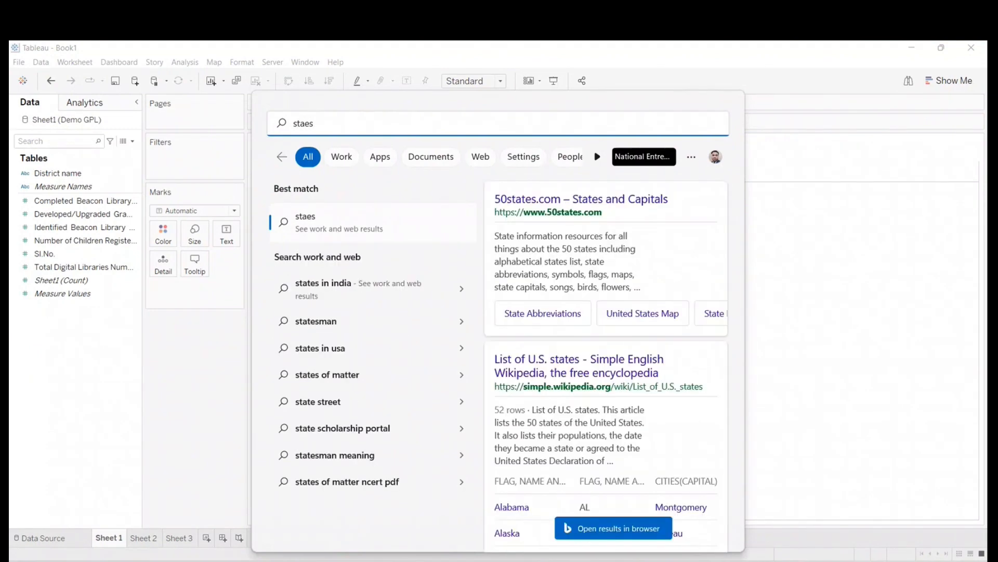
pyautogui.press('BackSpace')
pyautogui.press('BackSpace')
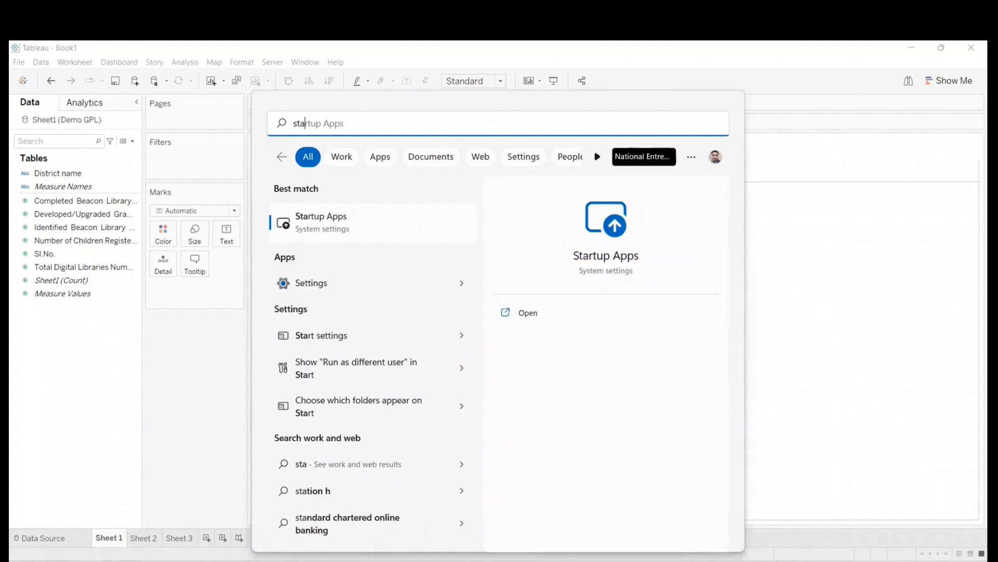
pyautogui.write('te')
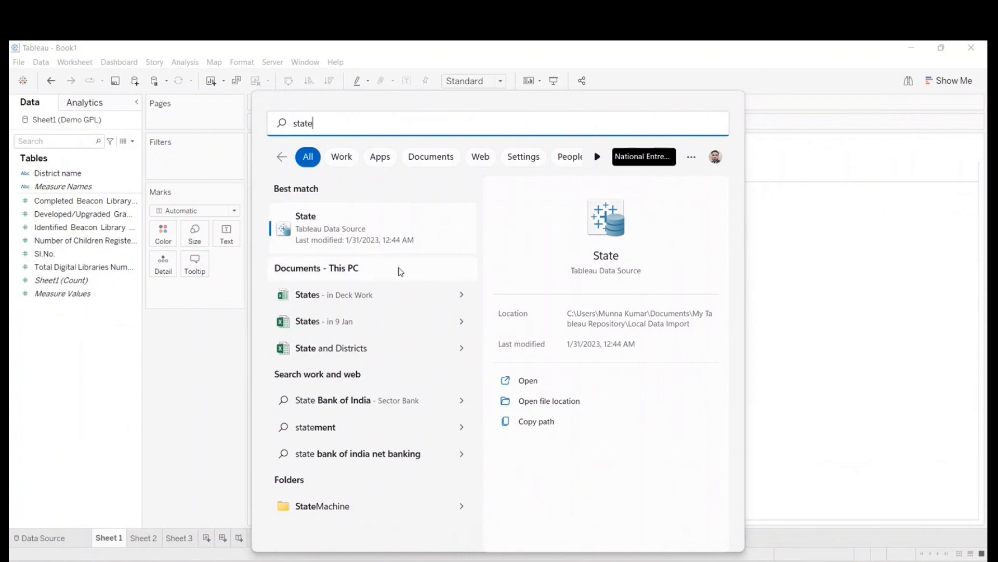
pyautogui.click(378, 304)
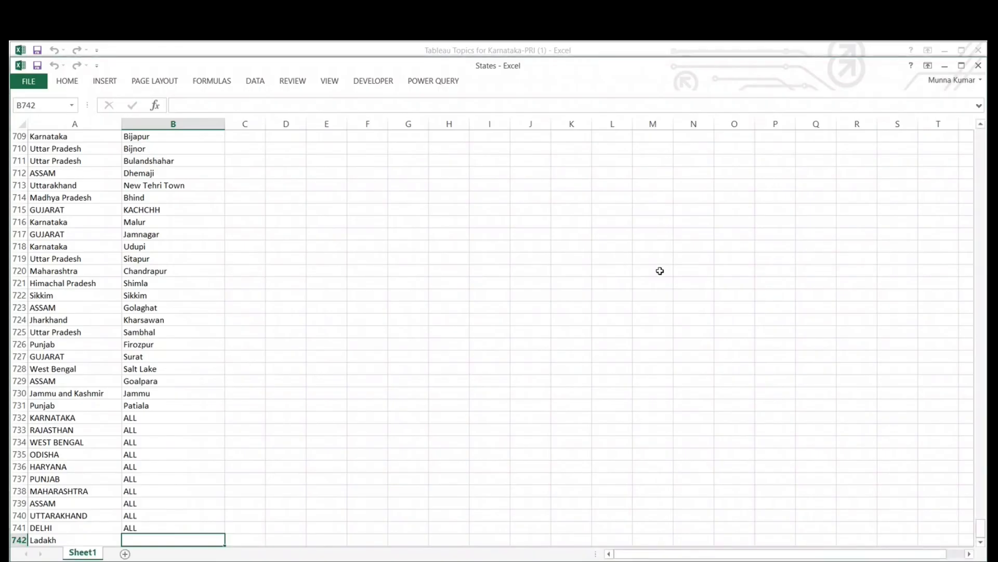
pyautogui.scroll(7, 83, 308)
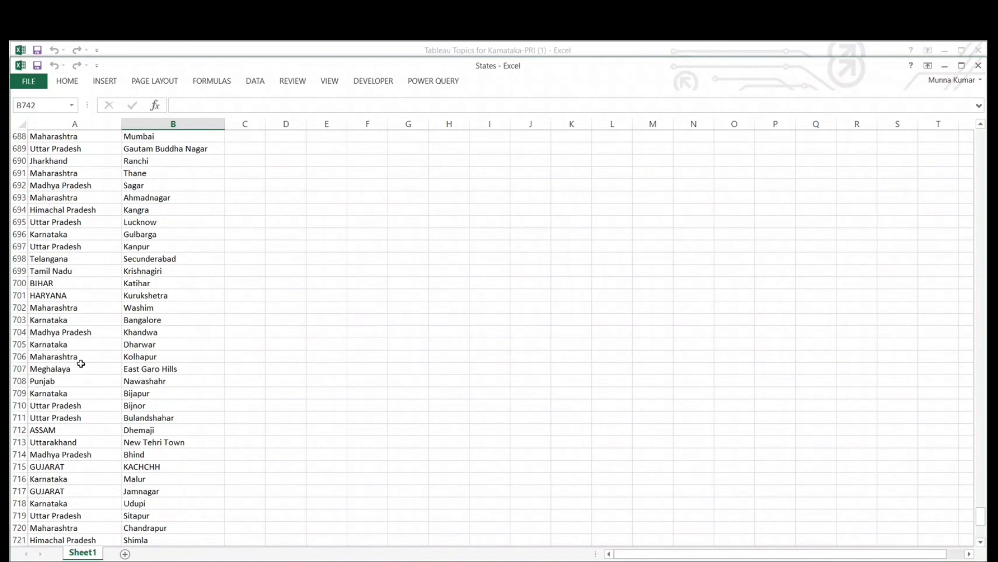
# - Close the States workbook and return to the empty Sheet 1 in Tableau
pyautogui.scroll(9, 80, 363)
pyautogui.scroll(-7, 82, 365)
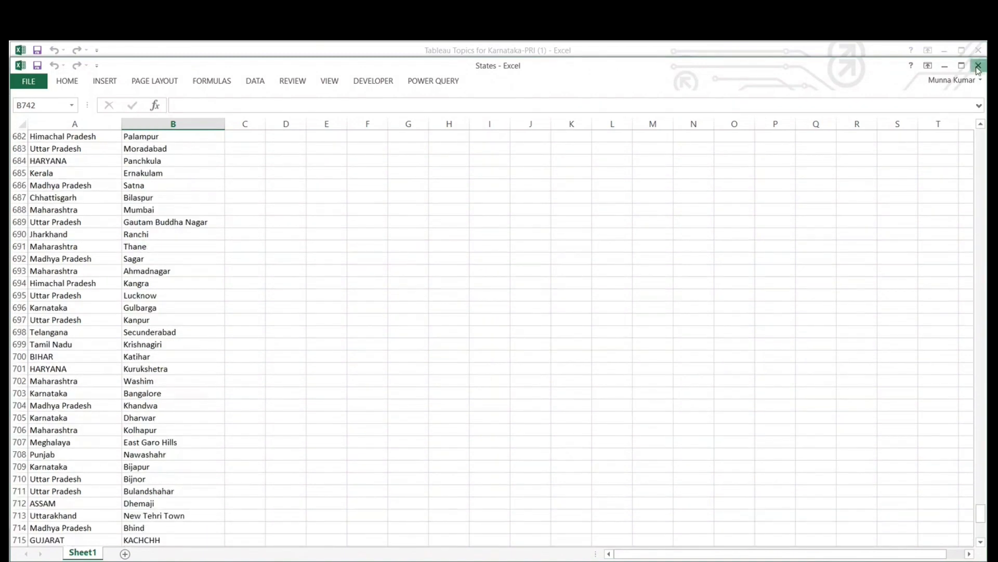
pyautogui.click(978, 67)
pyautogui.click(680, 363)
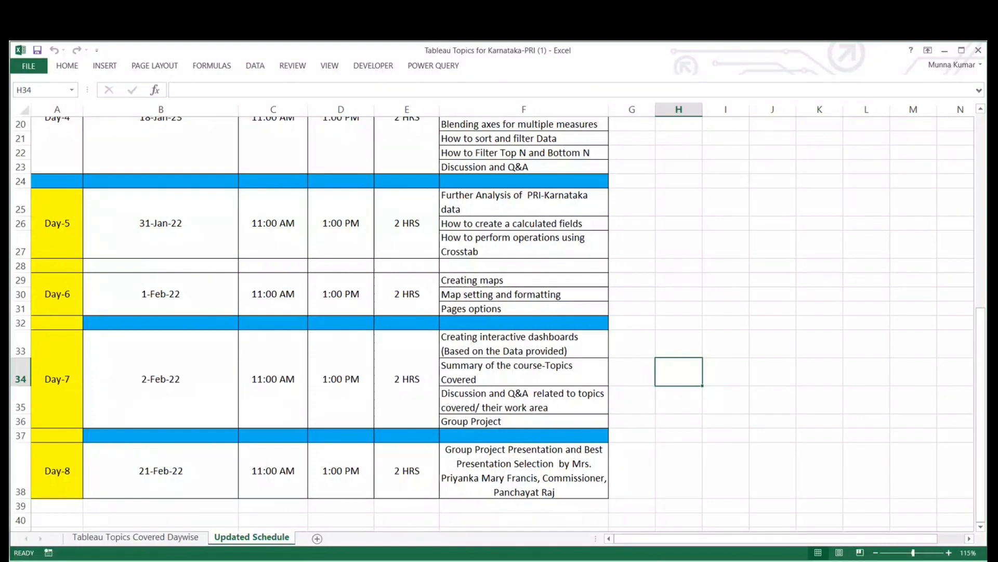
pyautogui.moveTo(700, 561)
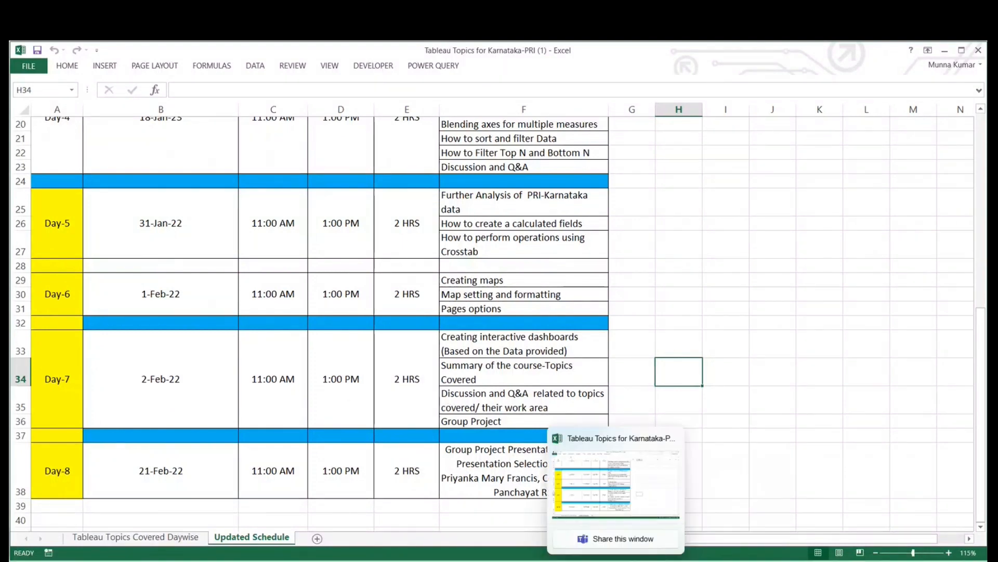
pyautogui.click(616, 561)
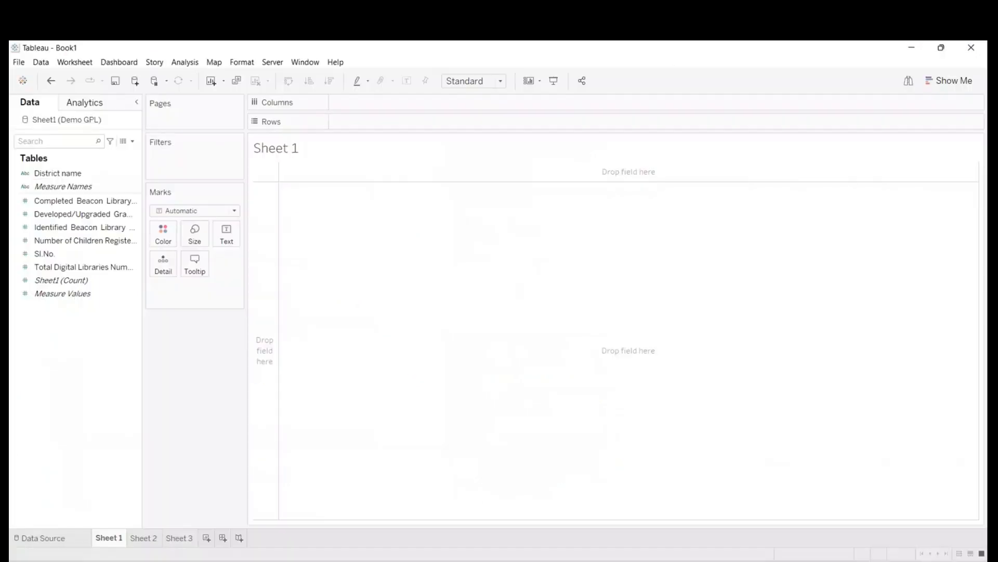
pyautogui.click(18, 62)
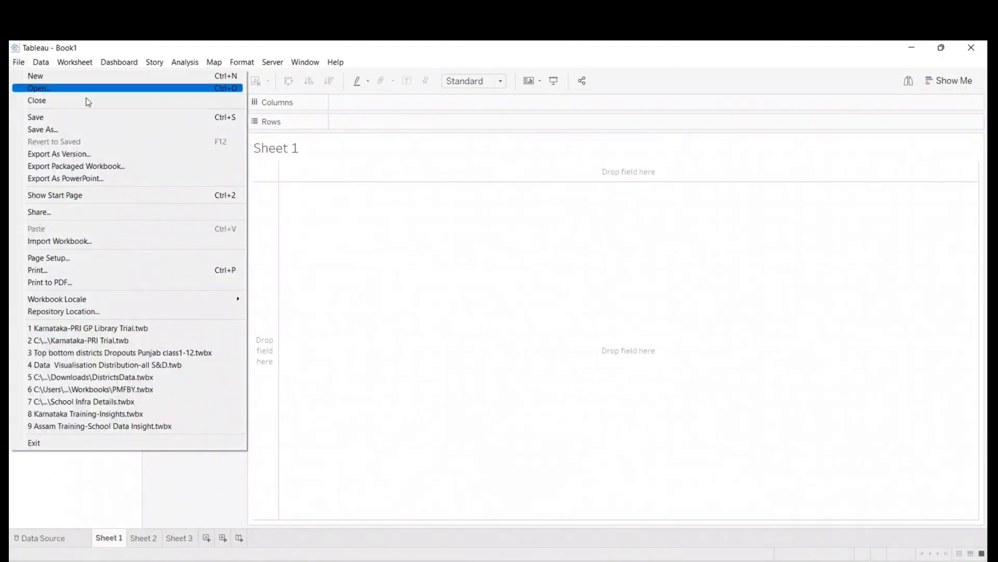
pyautogui.click(504, 409)
# - Reopen the recent States workbook in Excel and copy its state column into column A of a new blank workbook
pyautogui.press('super+s')
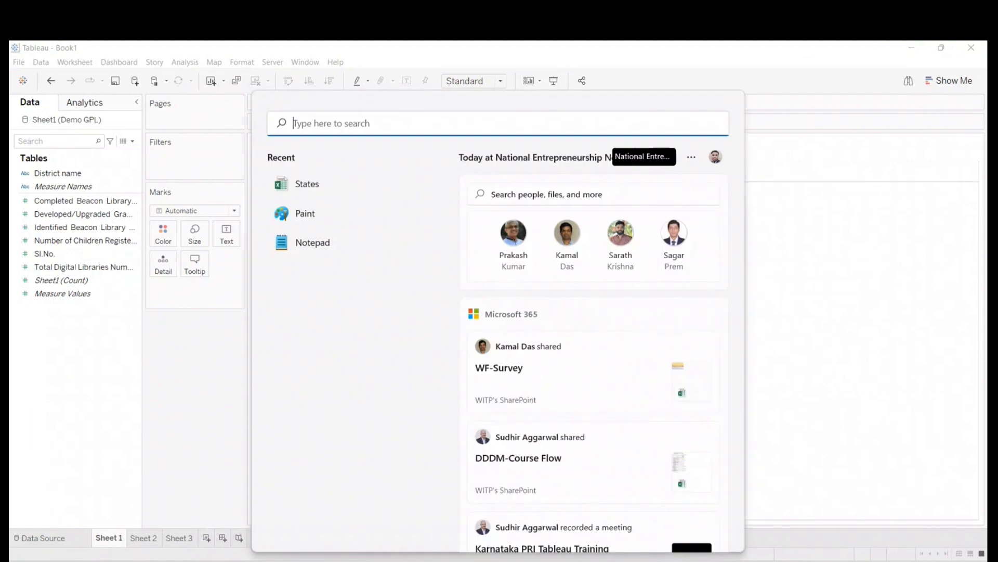
pyautogui.click(312, 188)
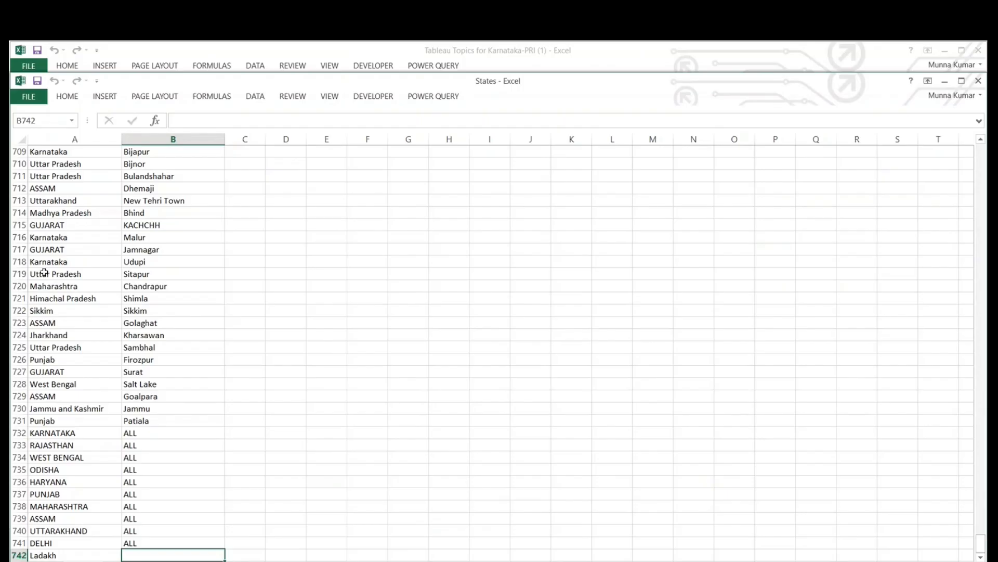
pyautogui.scroll(14, 61, 414)
pyautogui.scroll(20, 61, 414)
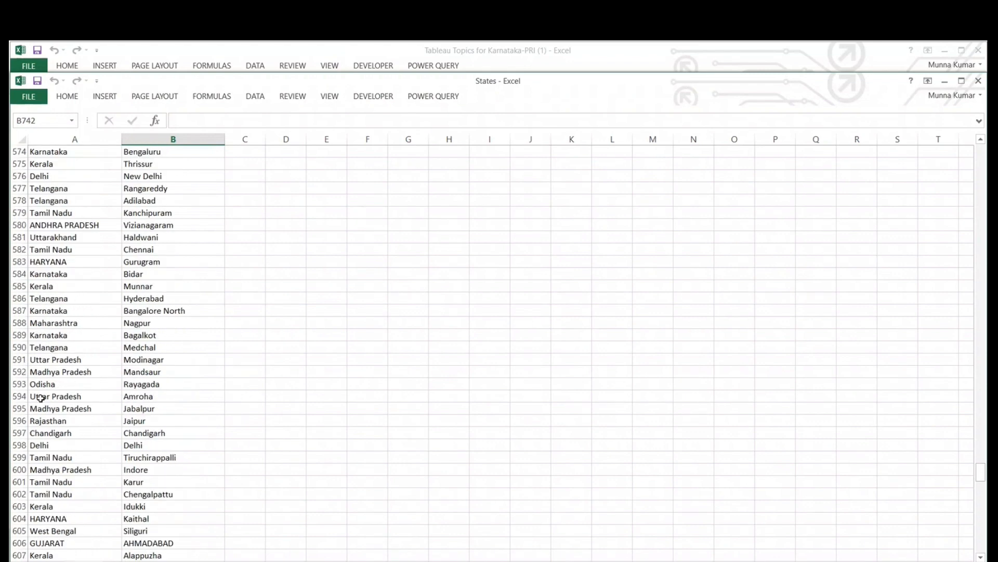
pyautogui.click(59, 139)
pyautogui.hotkey('ctrl', 'c')
pyautogui.hotkey('ctrl', 'n')
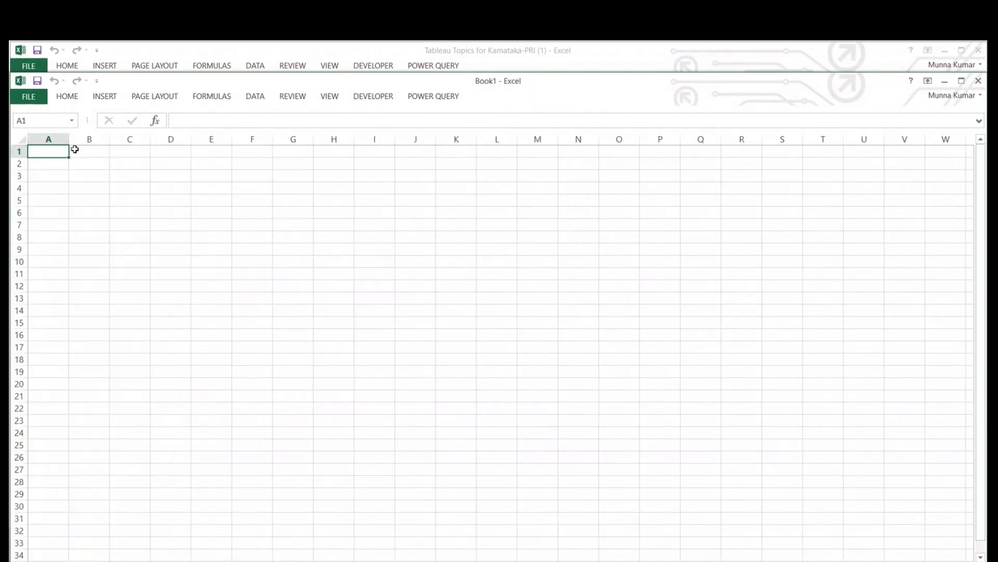
pyautogui.hotkey('ctrl', 'v')
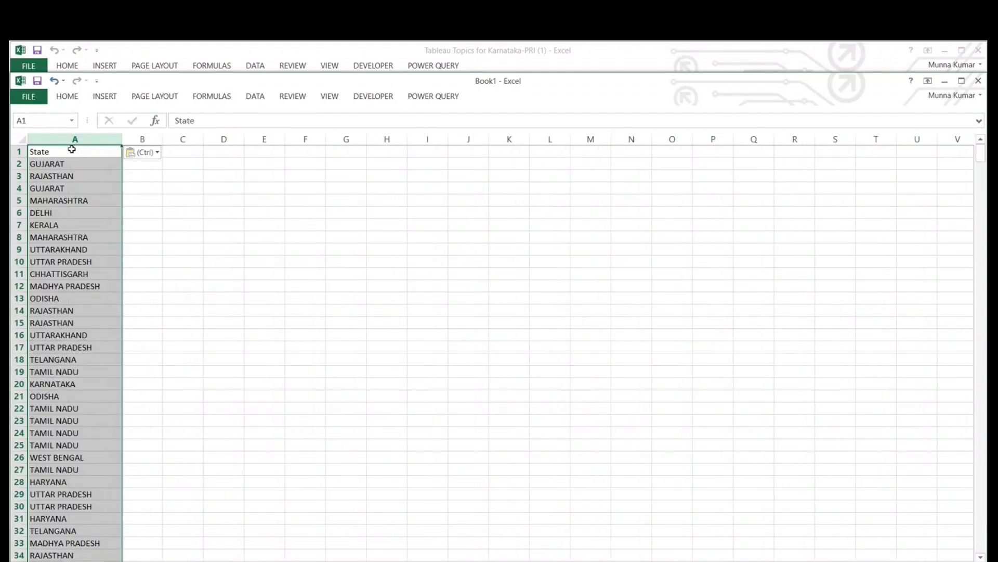
# - Remove the duplicate values from the State column, treating the first row as a header, and maximize the workbook window
pyautogui.click(269, 101)
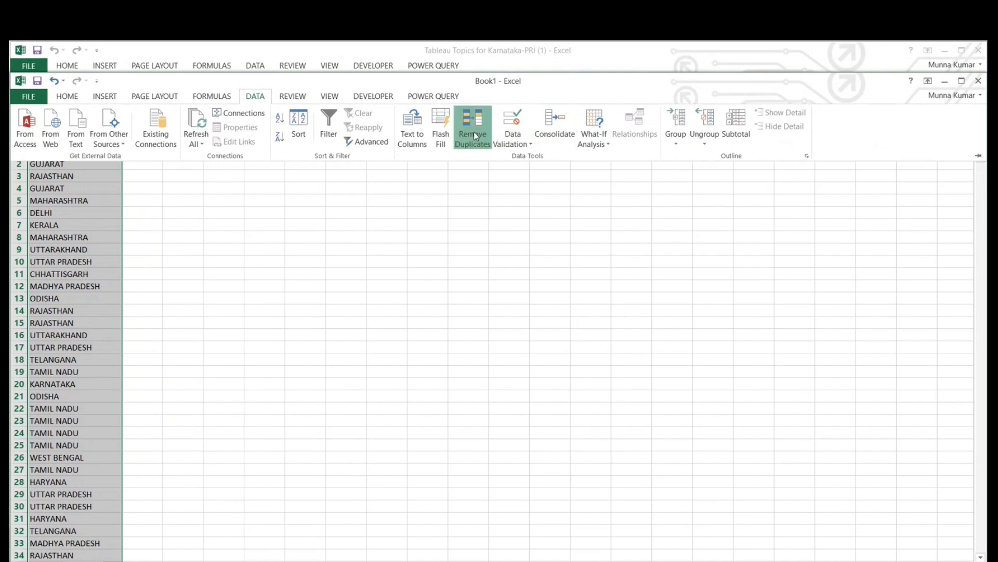
pyautogui.click(473, 132)
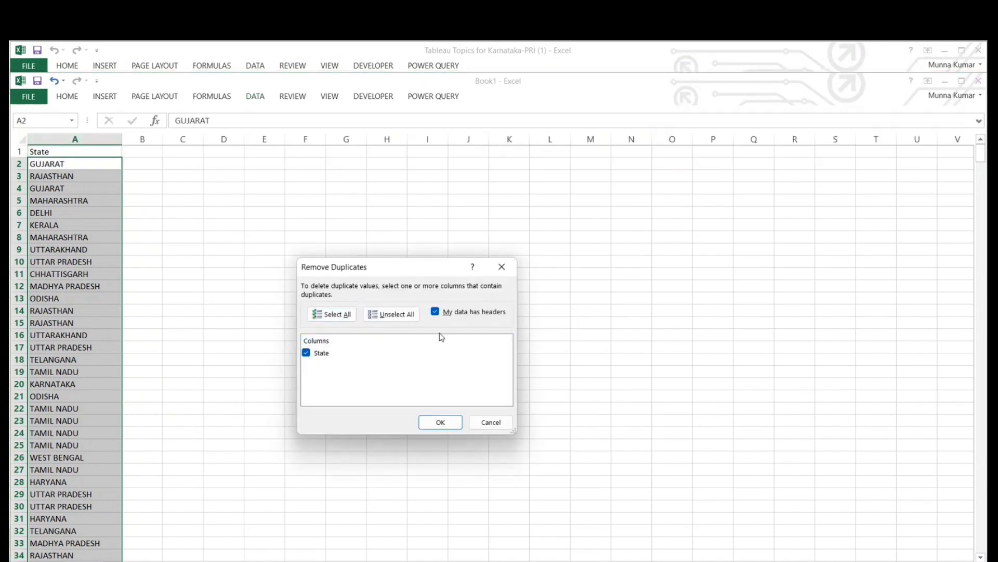
pyautogui.click(443, 422)
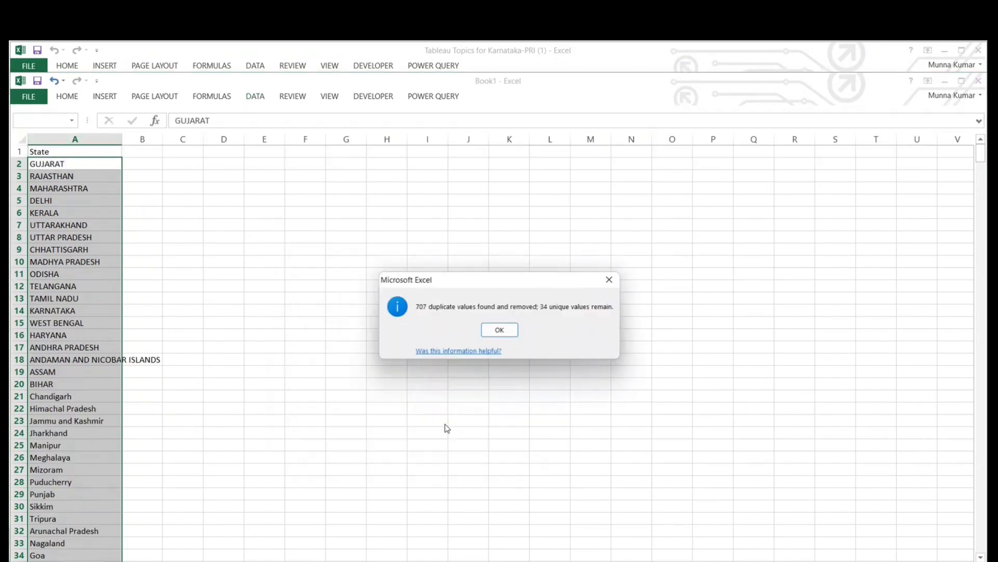
pyautogui.click(496, 330)
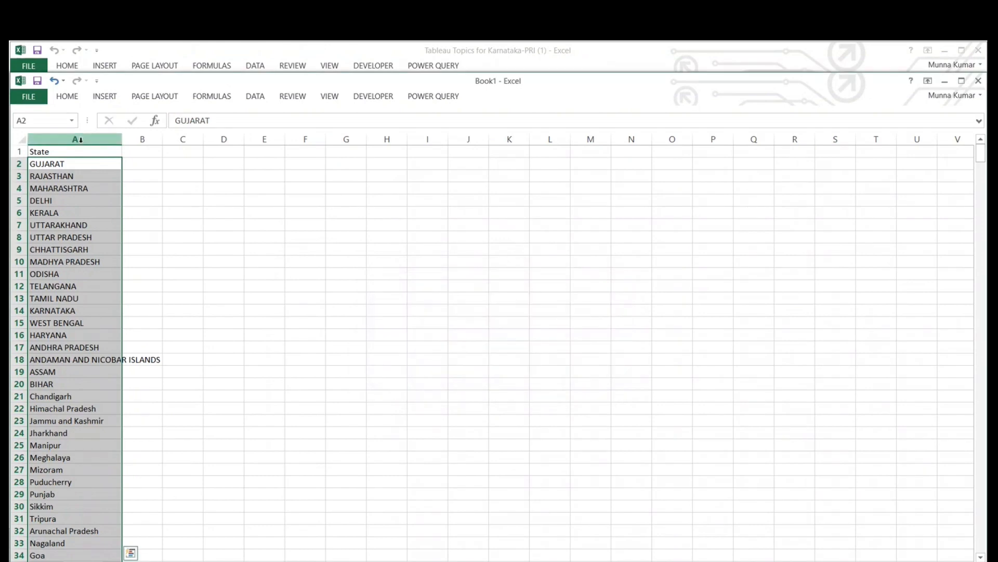
pyautogui.click(80, 140)
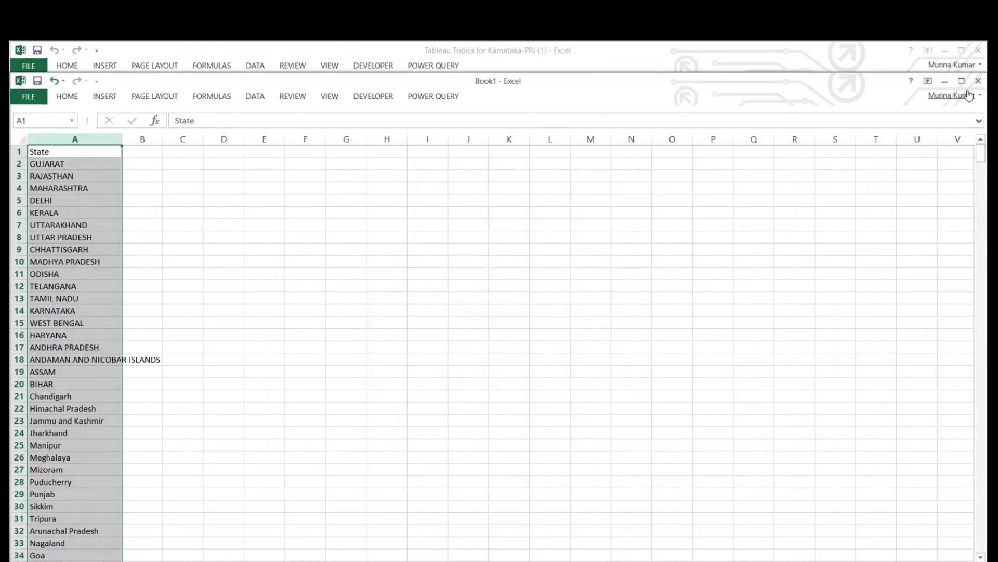
pyautogui.click(963, 82)
# - Look through the deduplicated state names from the State header down to the last row
pyautogui.click(84, 130)
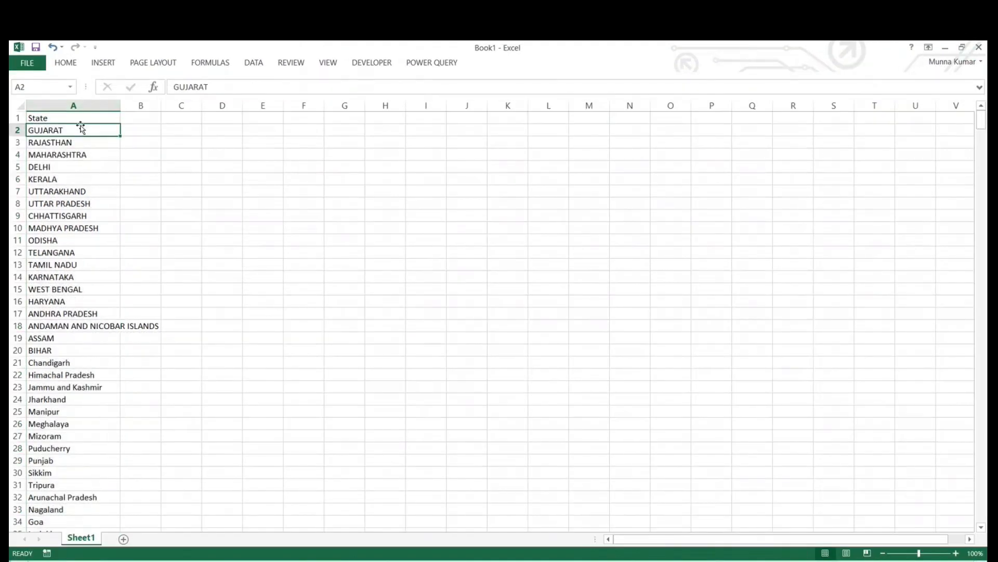
pyautogui.click(64, 119)
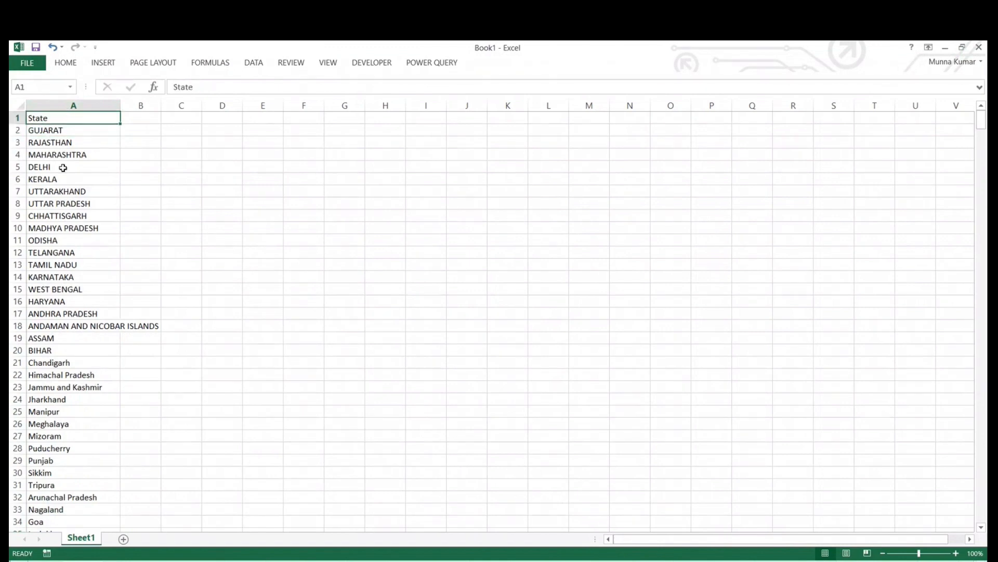
pyautogui.scroll(-6, 59, 191)
pyautogui.click(52, 315)
pyautogui.scroll(6, 55, 314)
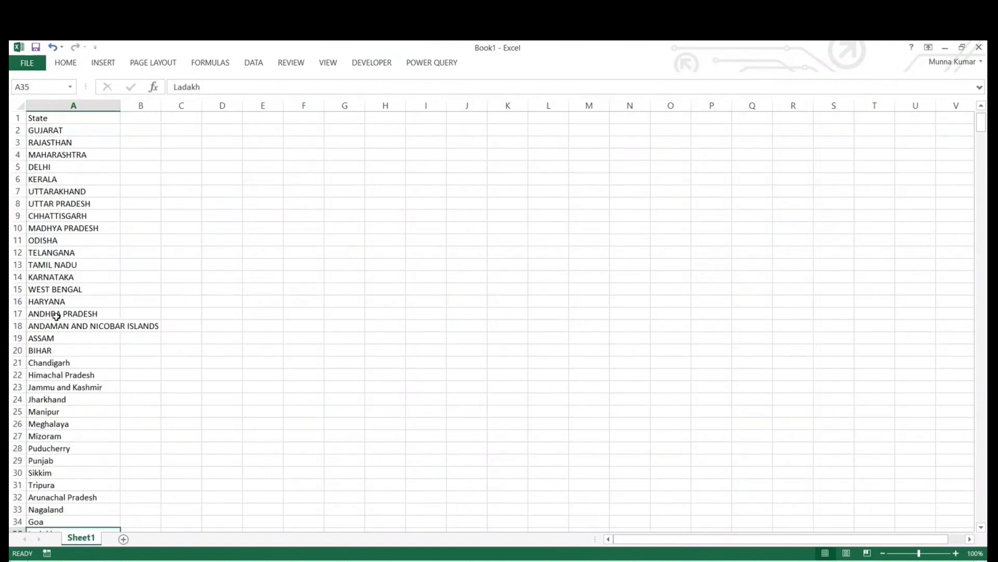
pyautogui.moveTo(67, 130); pyautogui.dragTo(58, 517)
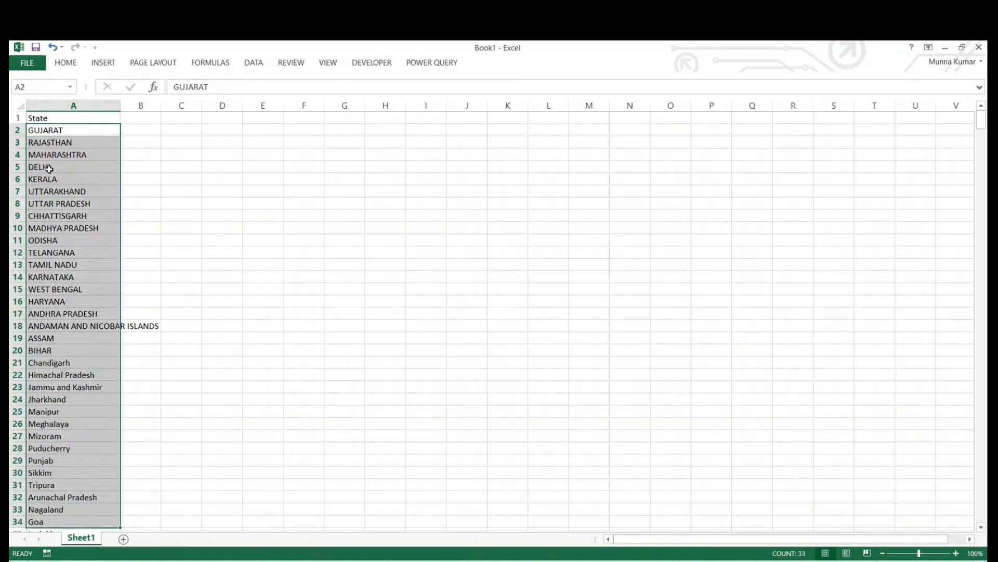
pyautogui.click(64, 116)
pyautogui.scroll(-4, 96, 312)
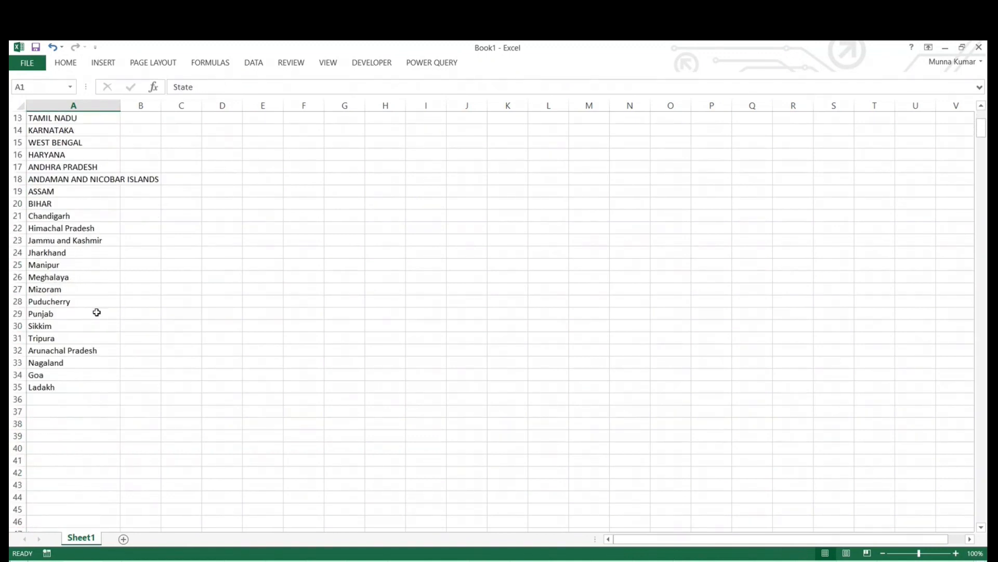
pyautogui.scroll(4, 95, 312)
# - Widen column A slightly and save the workbook as State List in the Karnataka-PRI folder
pyautogui.moveTo(118, 102); pyautogui.dragTo(144, 104)
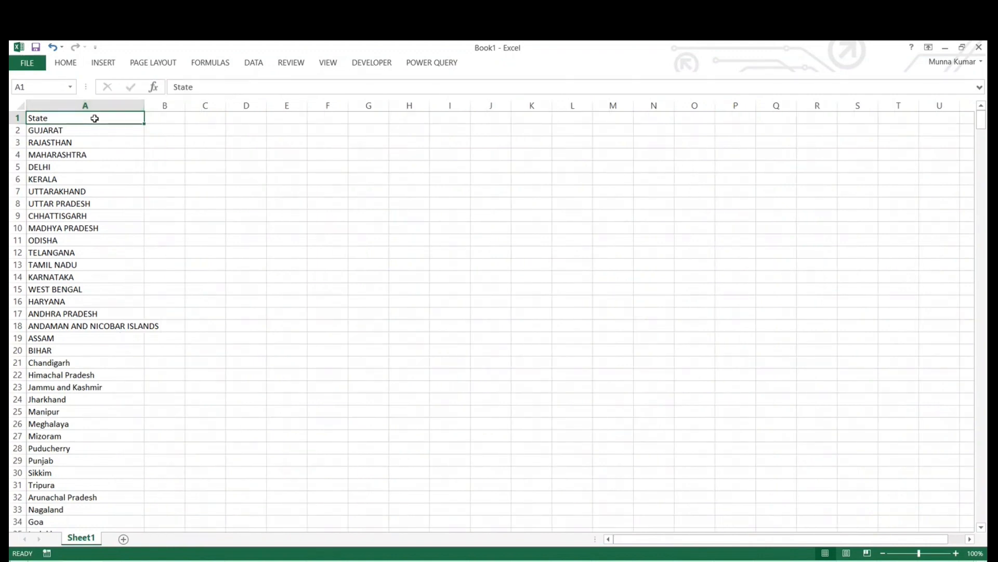
pyautogui.click(28, 63)
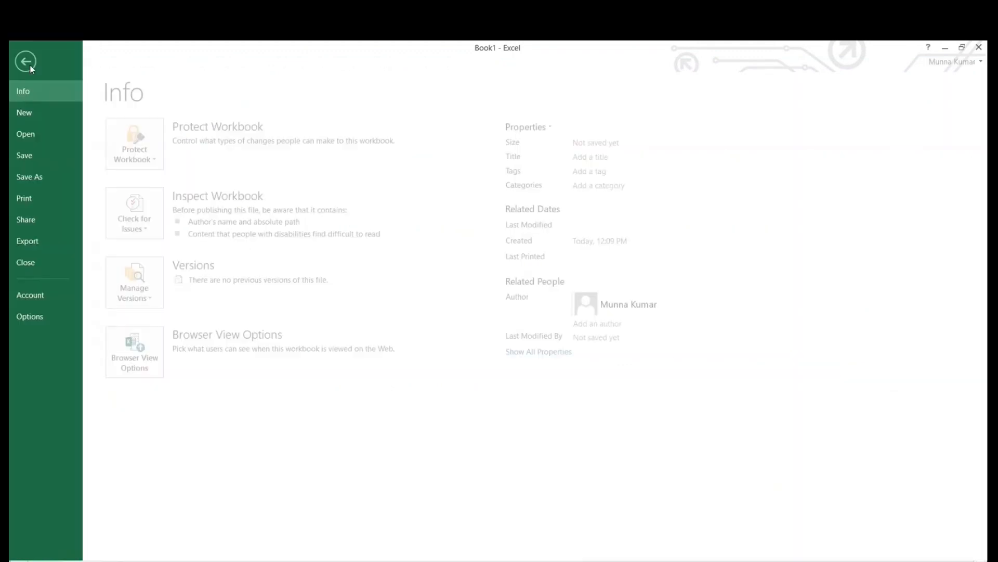
pyautogui.click(32, 179)
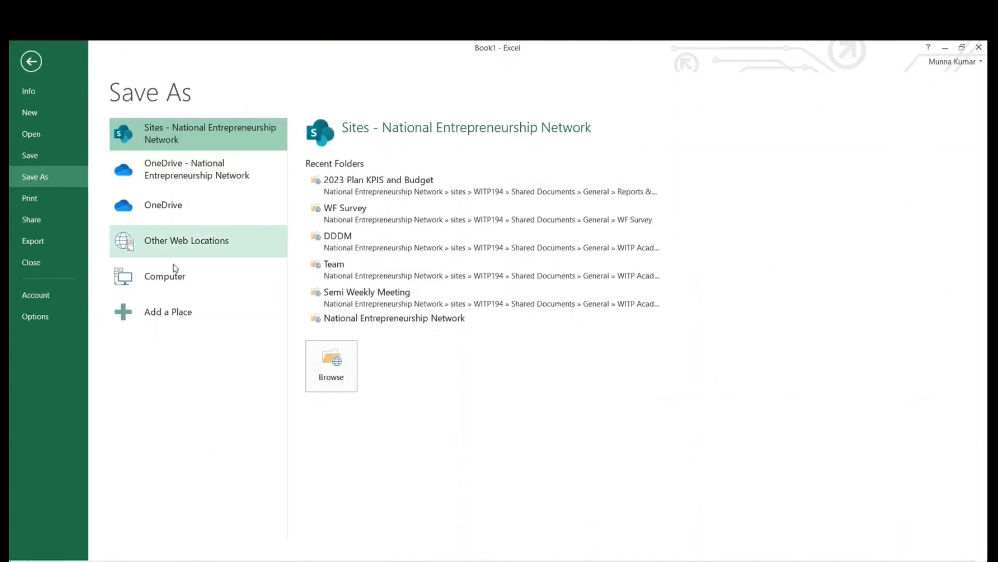
pyautogui.click(174, 276)
pyautogui.click(344, 203)
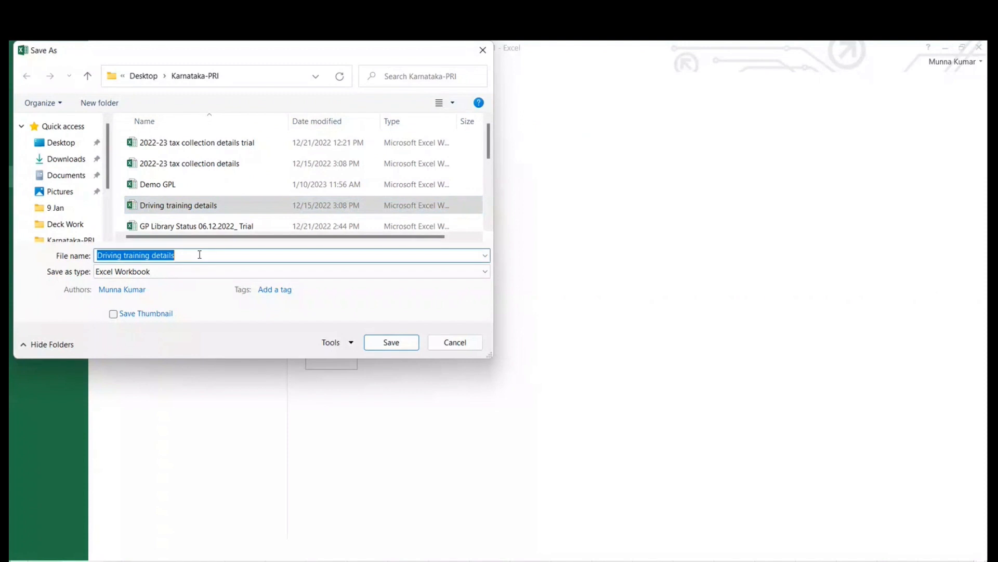
pyautogui.write('State')
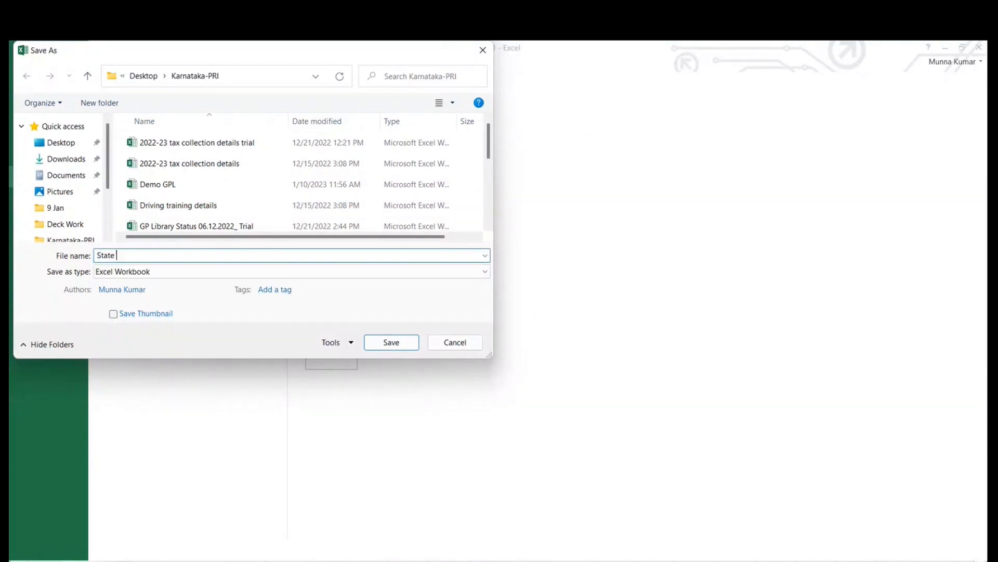
pyautogui.write(' List')
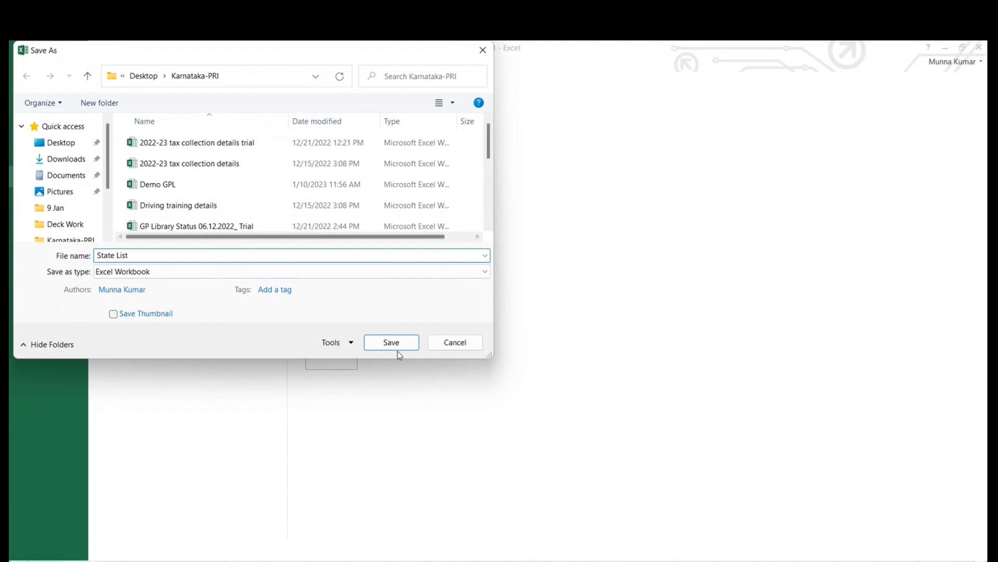
pyautogui.click(401, 343)
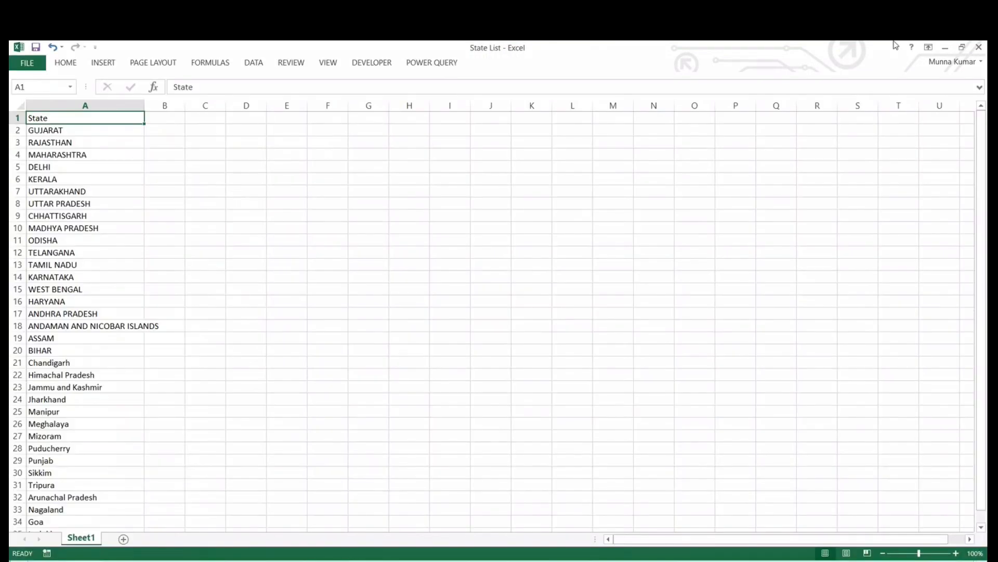
# - Close the State List and States workbooks and minimize the remaining Excel window to return to Tableau
pyautogui.click(979, 46)
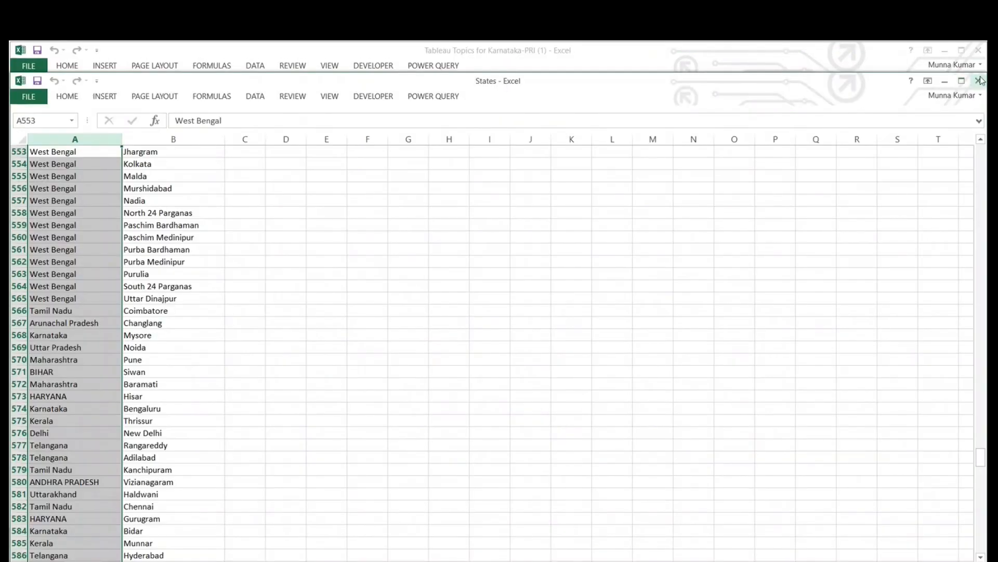
pyautogui.click(978, 80)
pyautogui.click(945, 51)
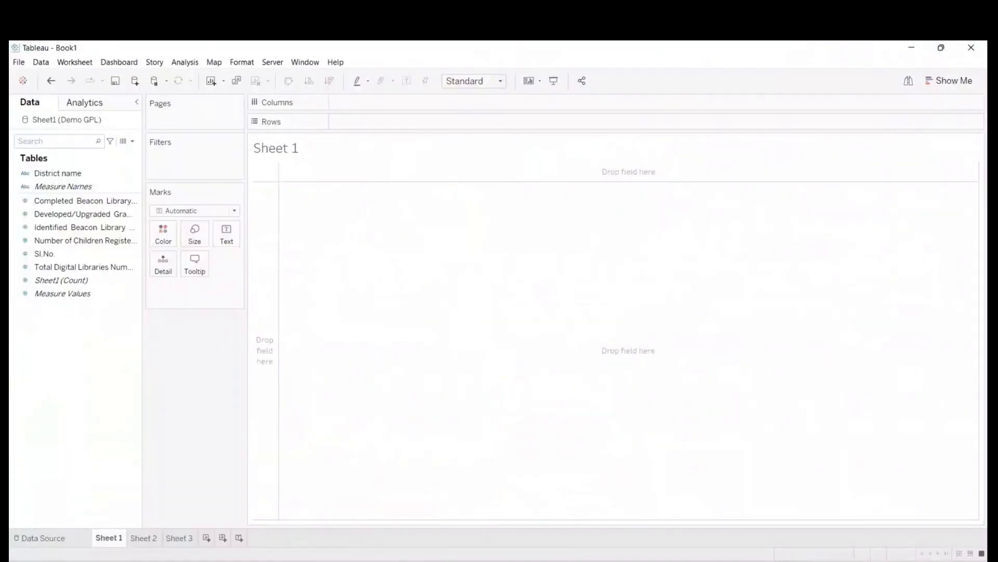
# - Open the State List workbook from the Karnataka-PRI folder in File Explorer
pyautogui.press('super+e')
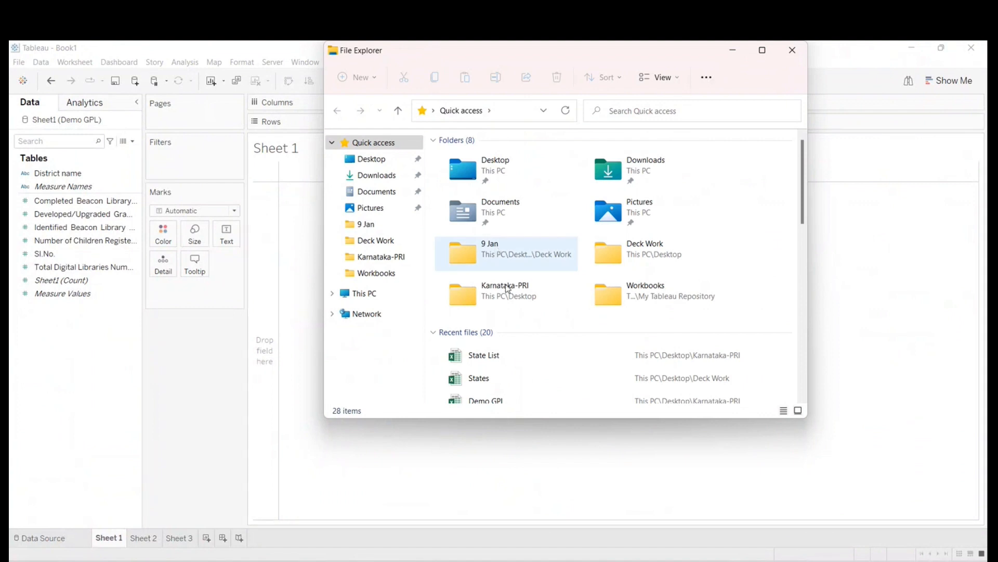
pyautogui.doubleClick(508, 288)
pyautogui.scroll(-3, 505, 360)
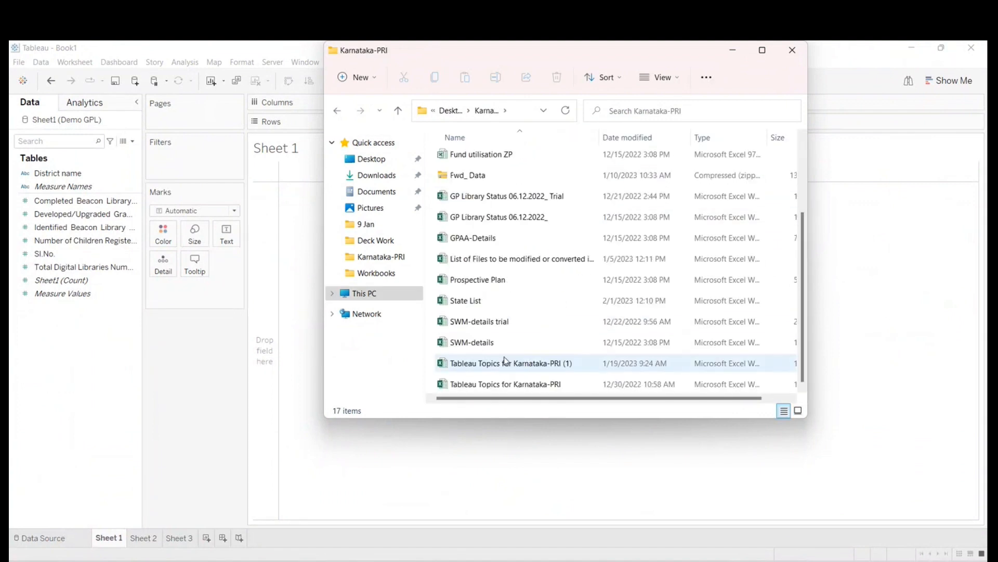
pyautogui.click(472, 301)
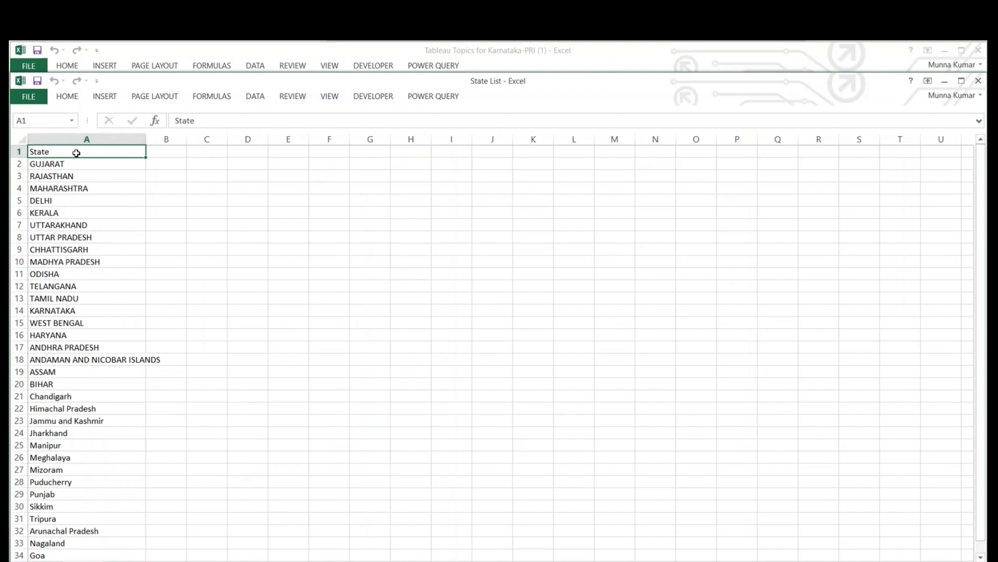
# - Examine the state names in State List from the first to the last entry, and select the whole State column
pyautogui.click(71, 163)
pyautogui.click(69, 175)
pyautogui.click(66, 188)
pyautogui.click(65, 204)
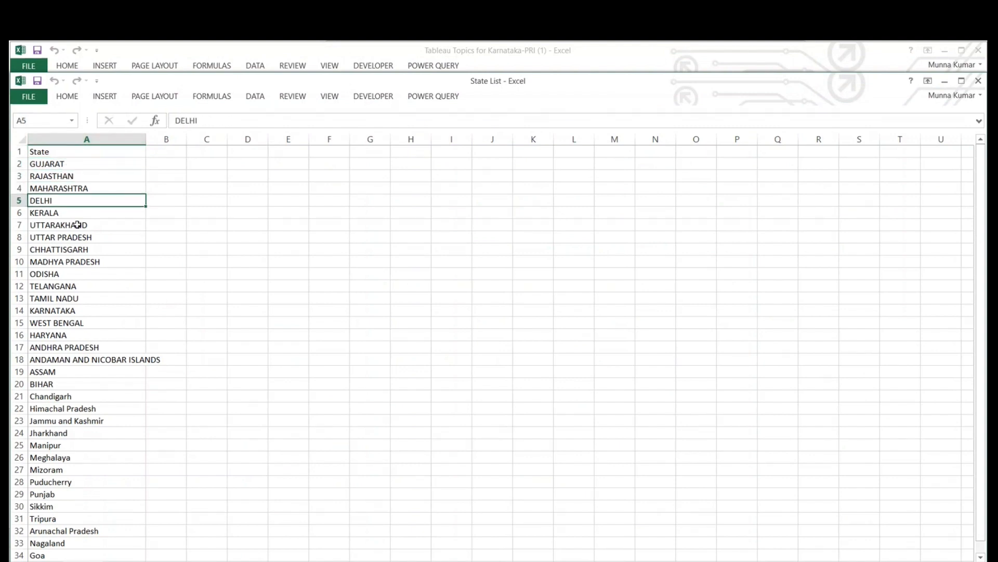
pyautogui.scroll(-4, 77, 225)
pyautogui.click(57, 416)
pyautogui.scroll(4, 73, 406)
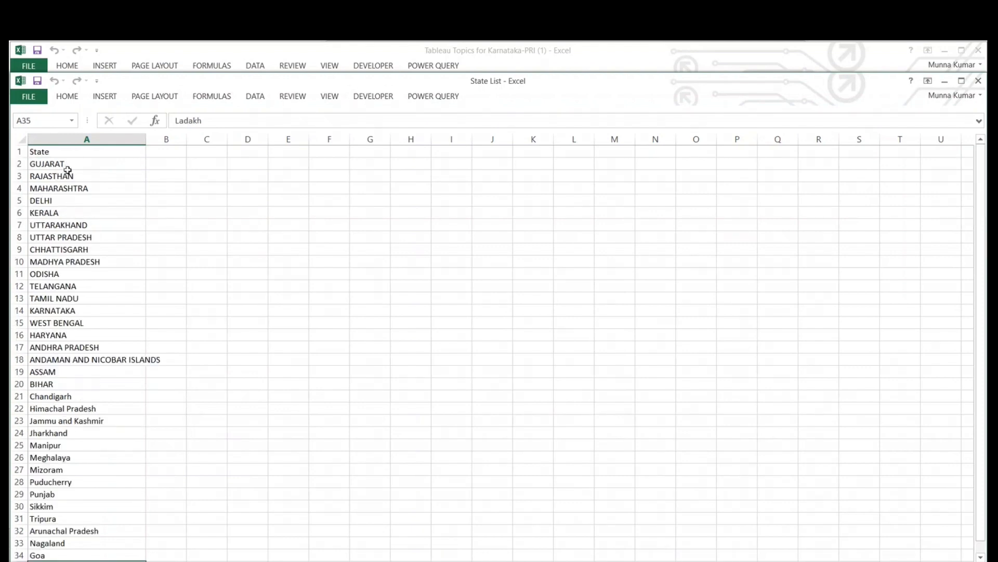
pyautogui.click(55, 139)
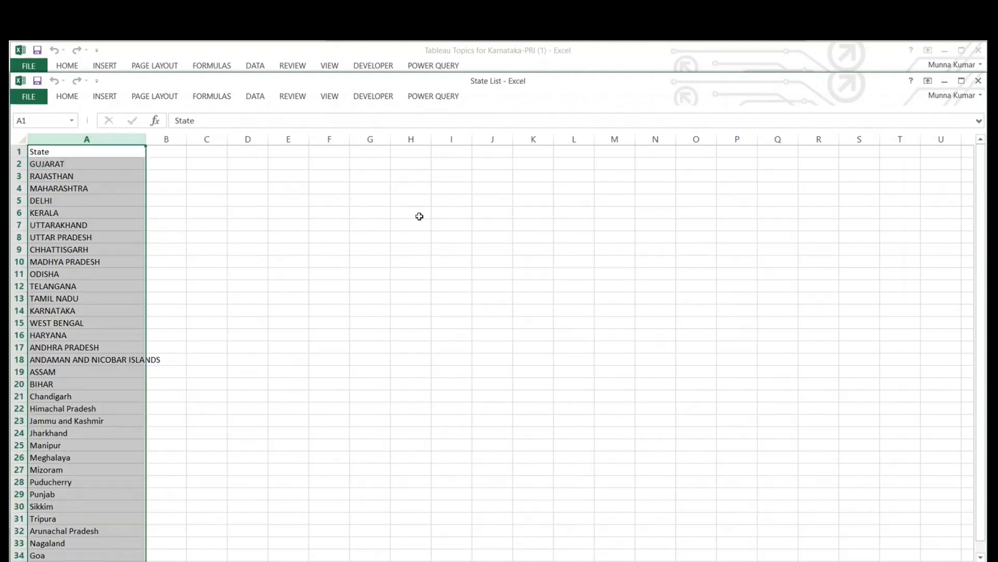
# - Examine the State column in the maximized State List workbook, and close the workbook
pyautogui.click(962, 81)
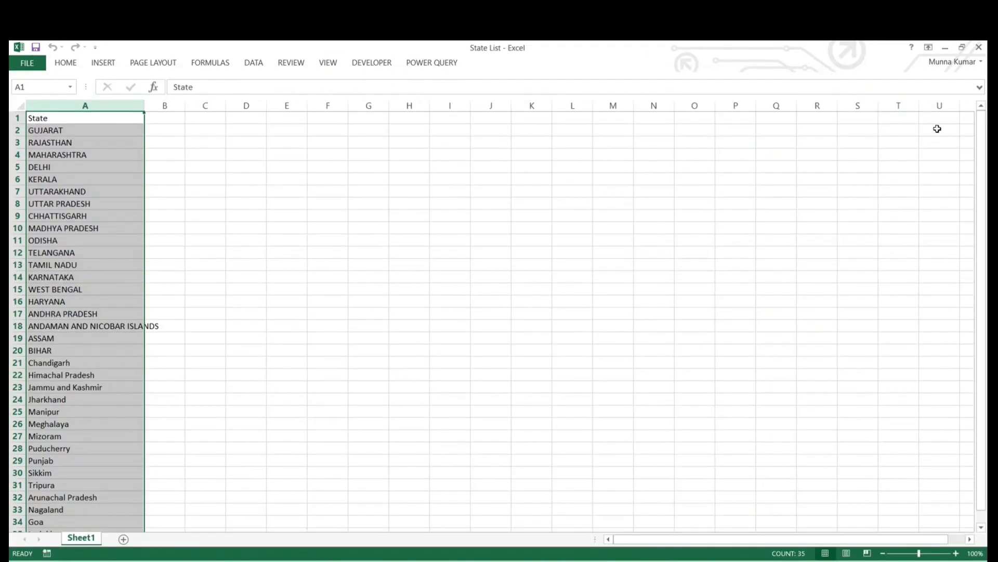
pyautogui.click(879, 457)
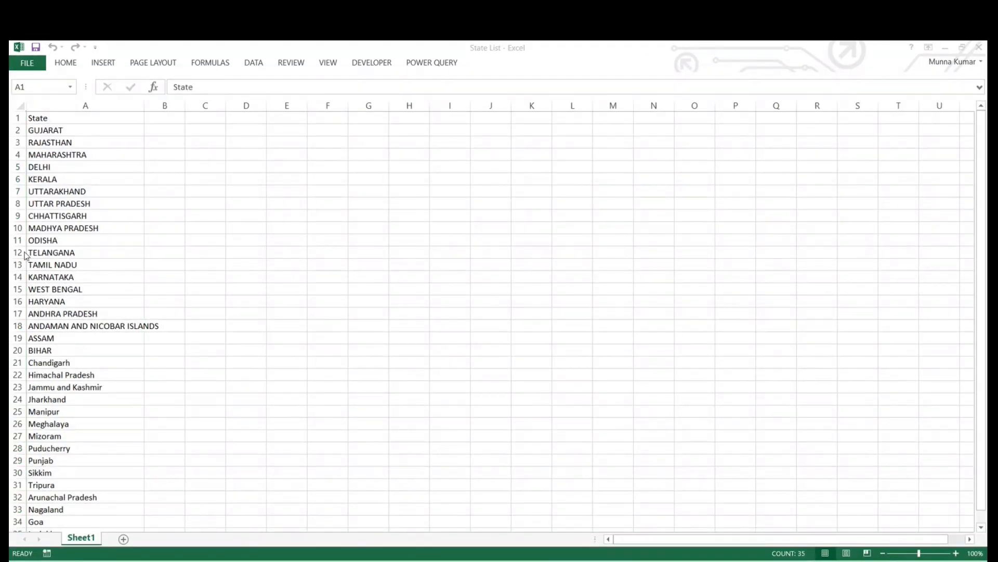
pyautogui.click(106, 247)
pyautogui.click(410, 204)
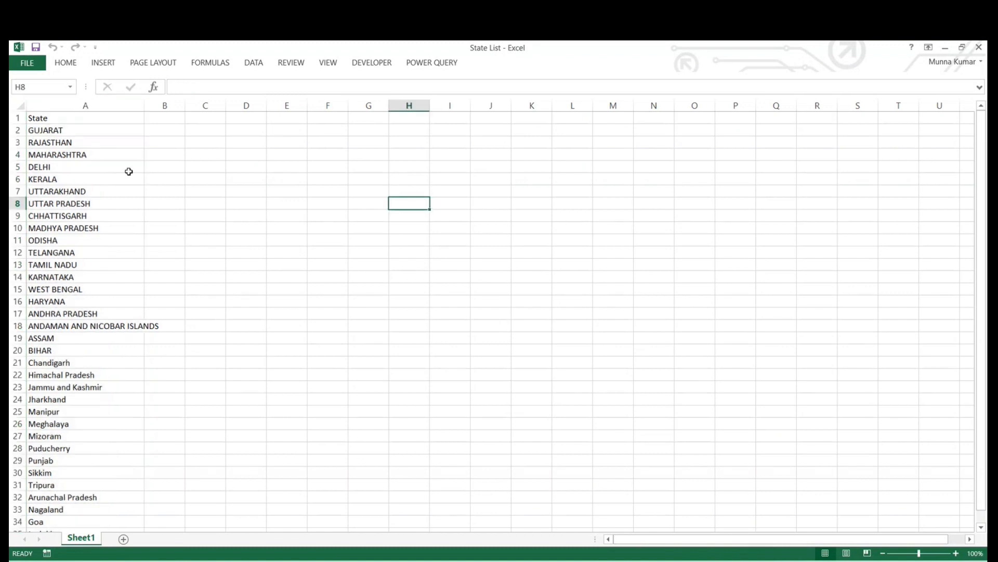
pyautogui.click(67, 106)
pyautogui.click(433, 218)
pyautogui.click(136, 229)
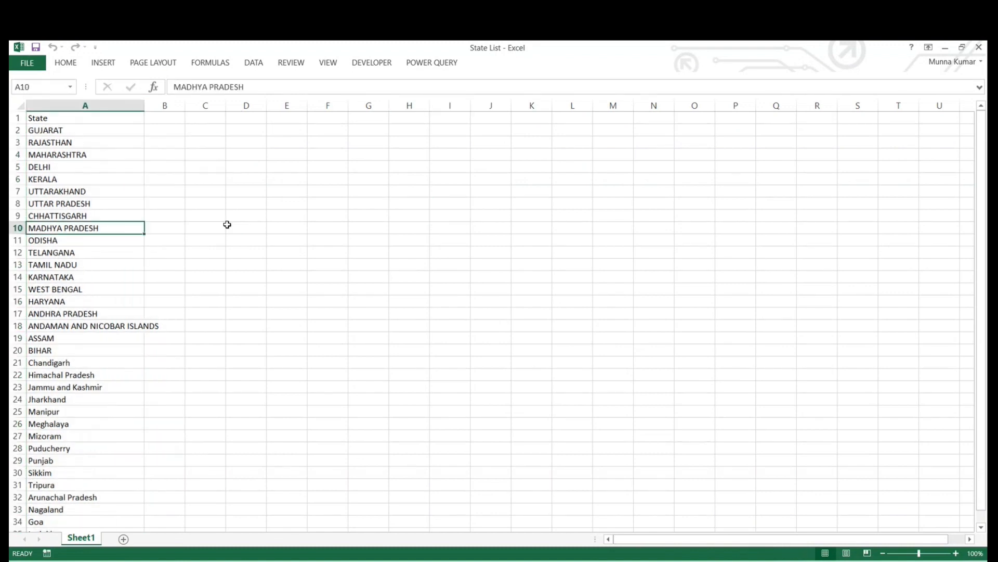
pyautogui.click(102, 165)
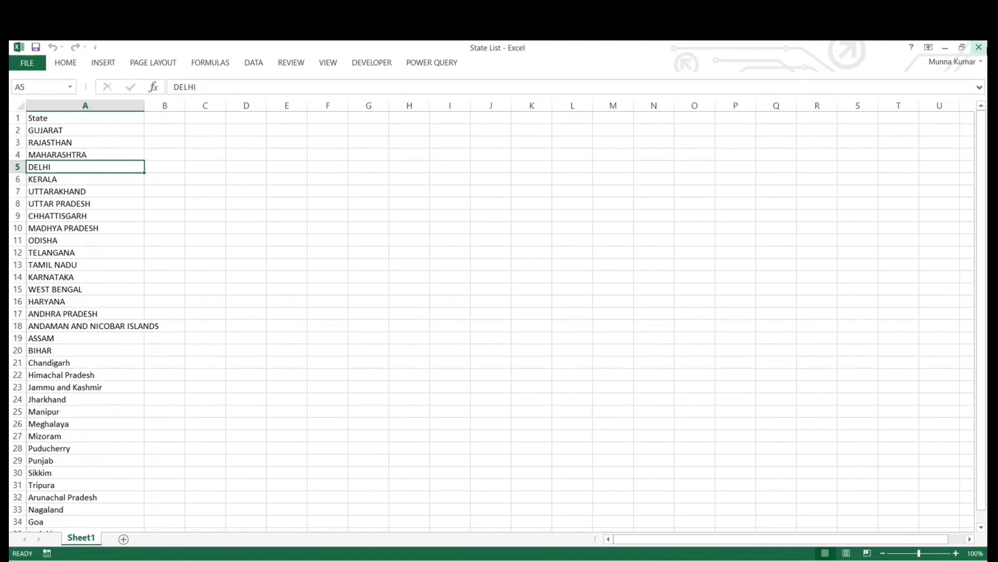
pyautogui.click(981, 47)
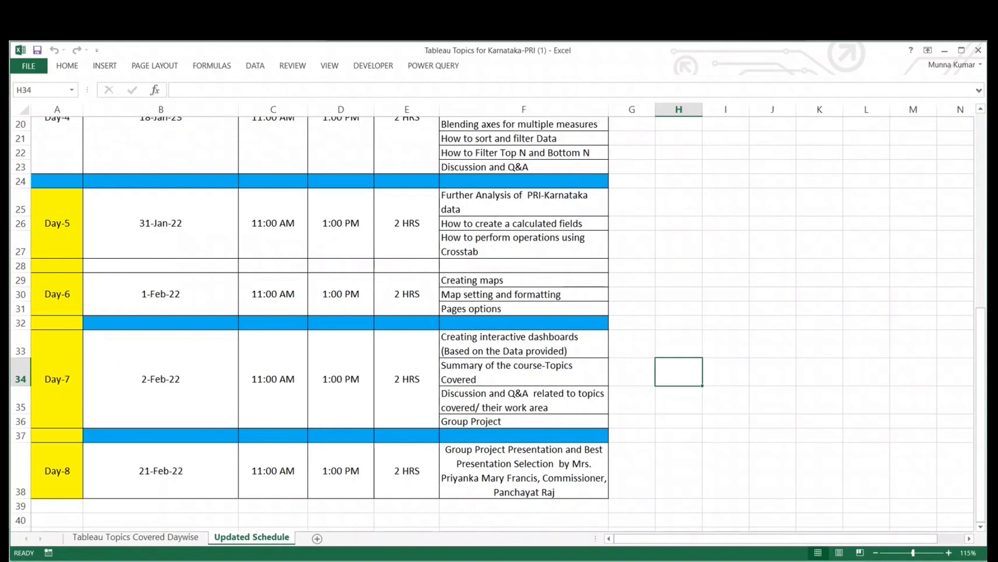
# - Switch to Tableau and create a new workbook, dismissing the file recovery list and maximizing the new window
pyautogui.hotkey('alt', 'Tab')
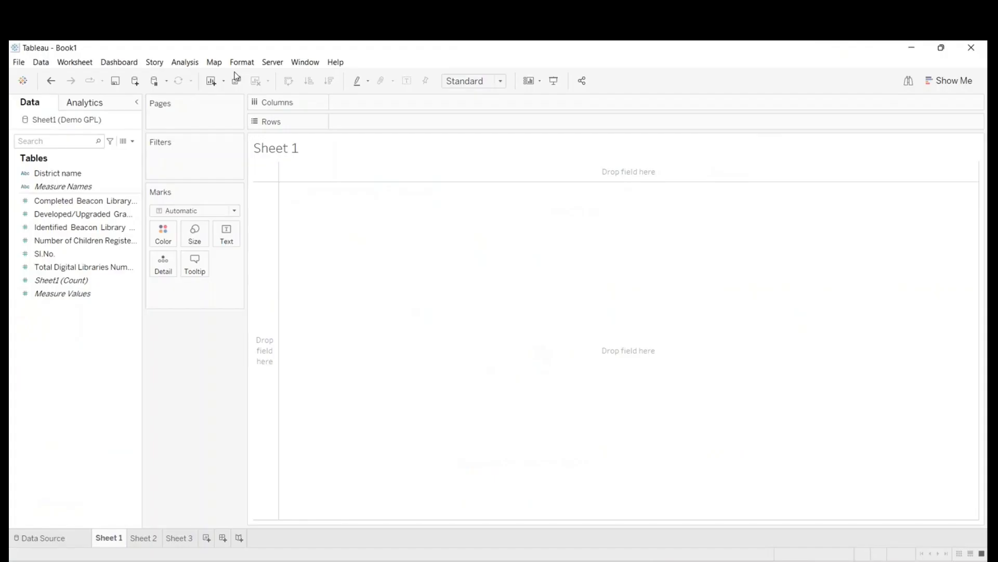
pyautogui.click(17, 63)
pyautogui.press('Escape')
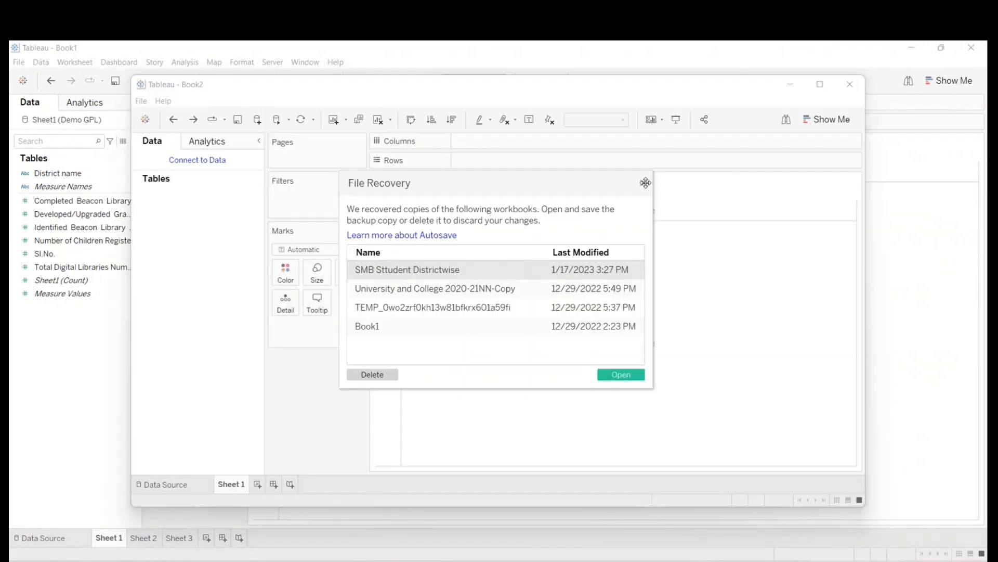
pyautogui.click(644, 181)
pyautogui.click(820, 84)
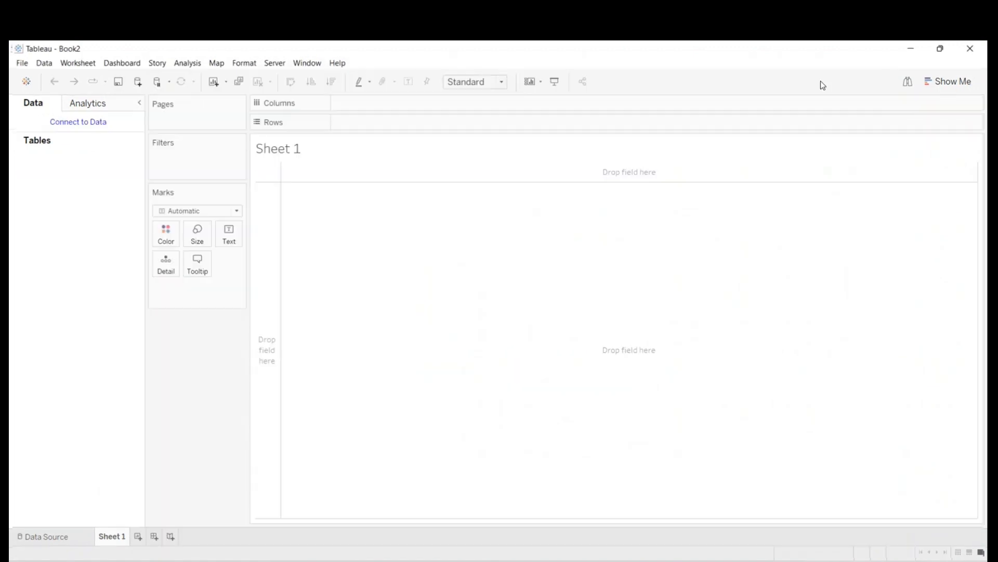
# - Connect the new workbook to the State List Excel file in the Karnataka-PRI folder, and check its fields on Sheet 1
pyautogui.click(38, 538)
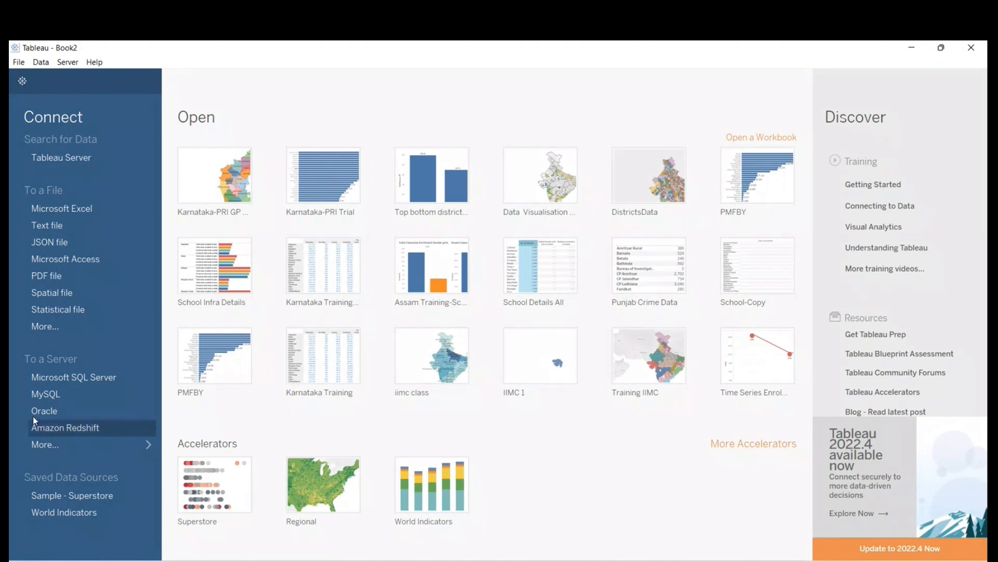
pyautogui.click(61, 209)
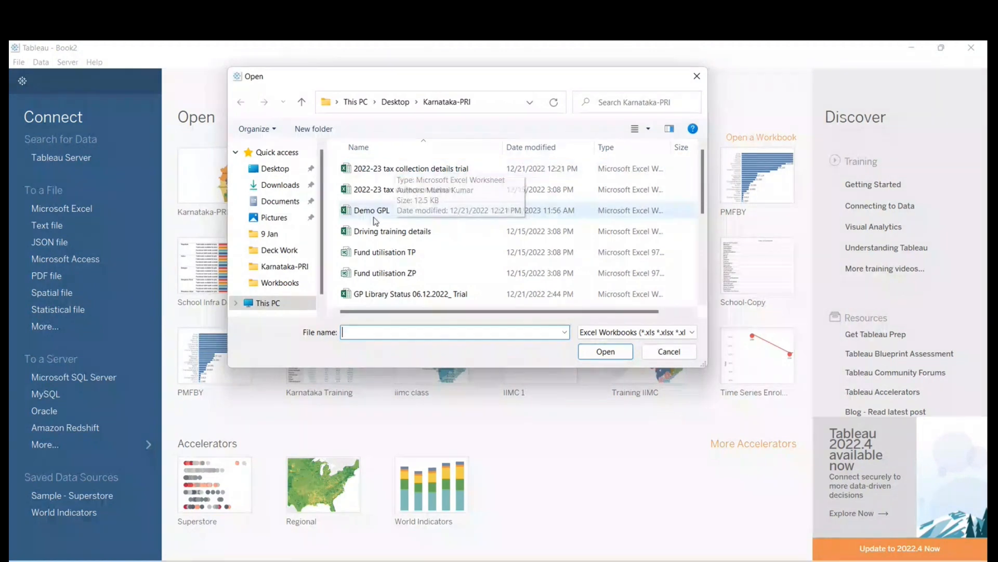
pyautogui.scroll(-5, 386, 234)
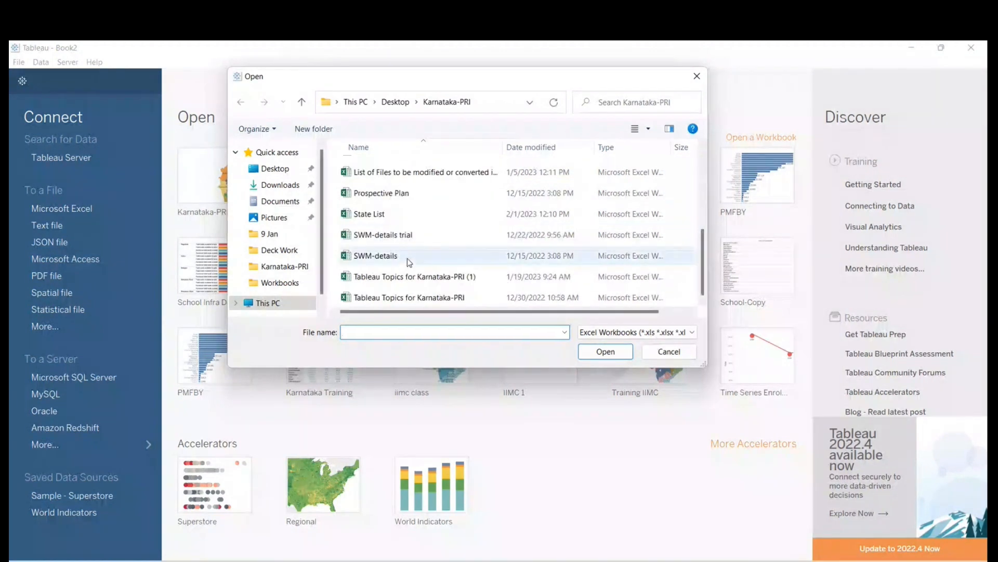
pyautogui.click(370, 215)
pyautogui.click(608, 356)
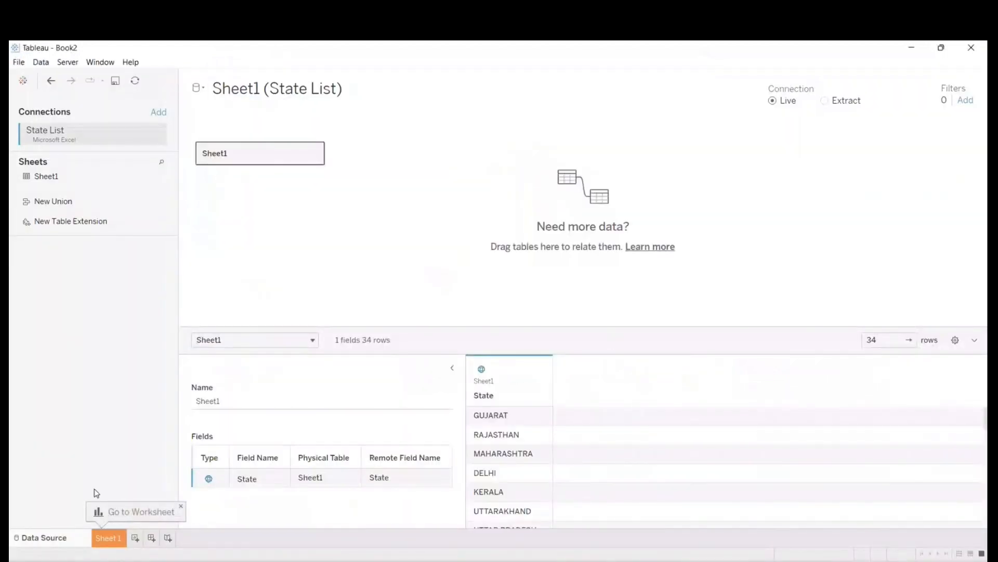
pyautogui.click(110, 539)
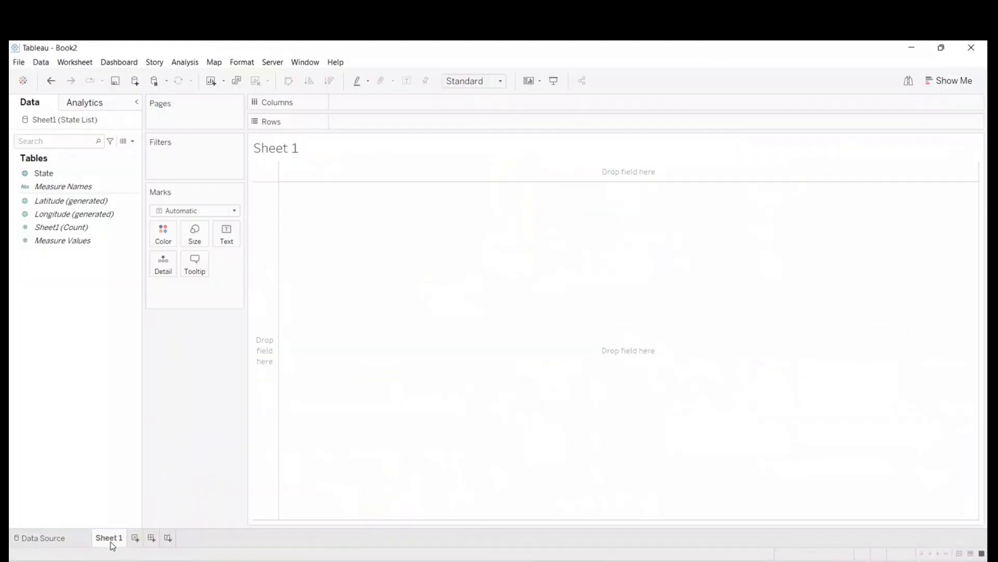
pyautogui.click(66, 539)
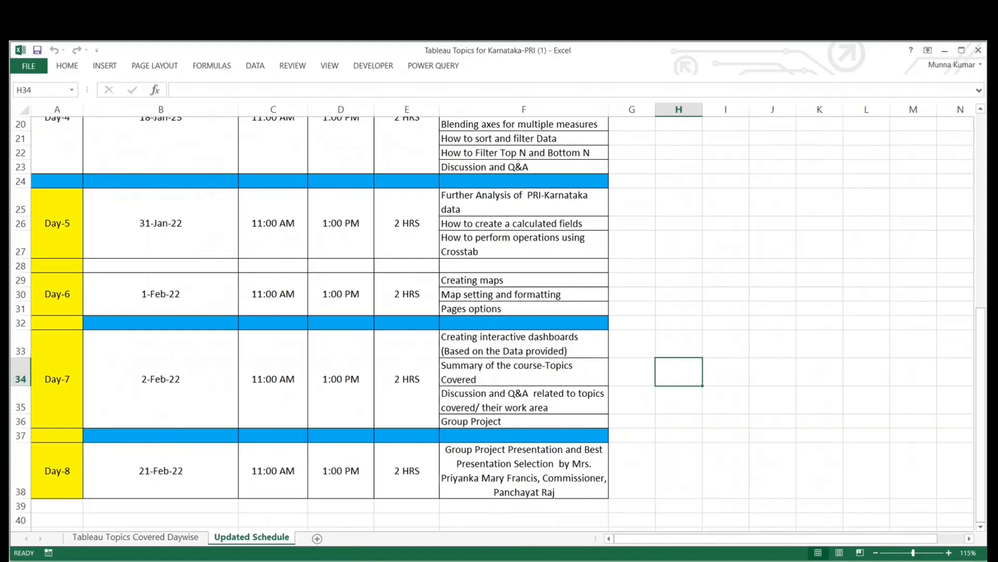
# - Switch to Excel and open State List from the recent workbooks
pyautogui.click(28, 66)
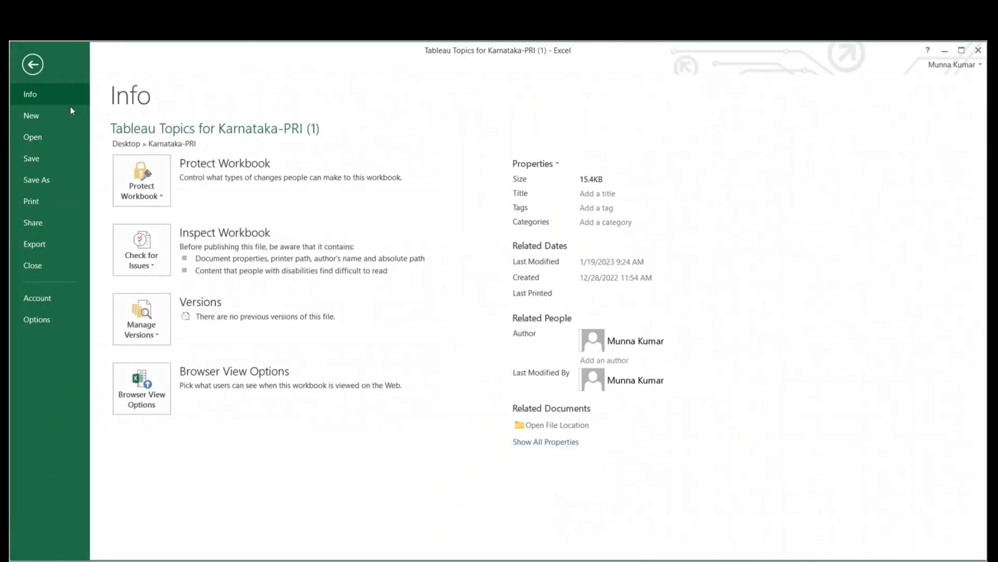
pyautogui.click(42, 136)
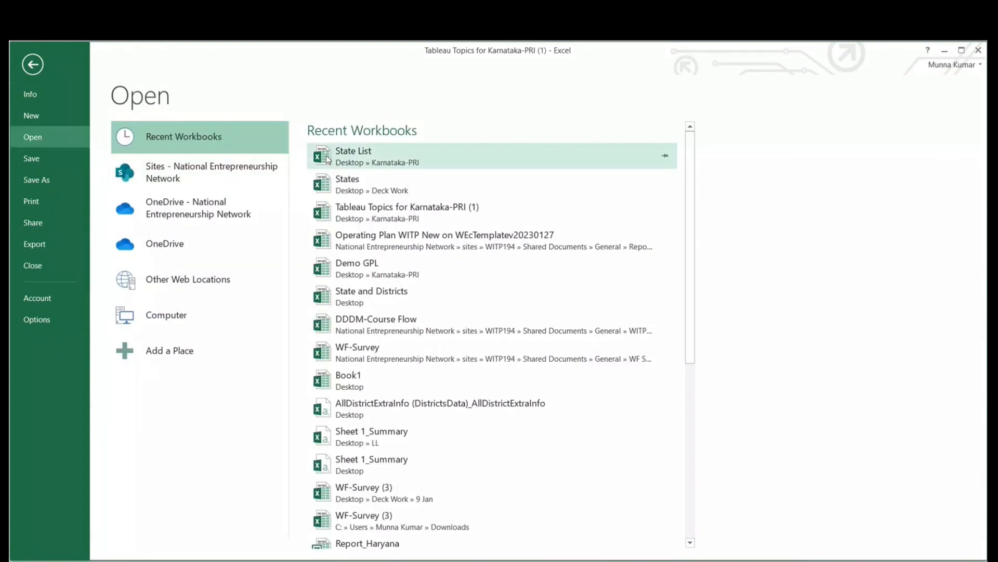
pyautogui.click(328, 159)
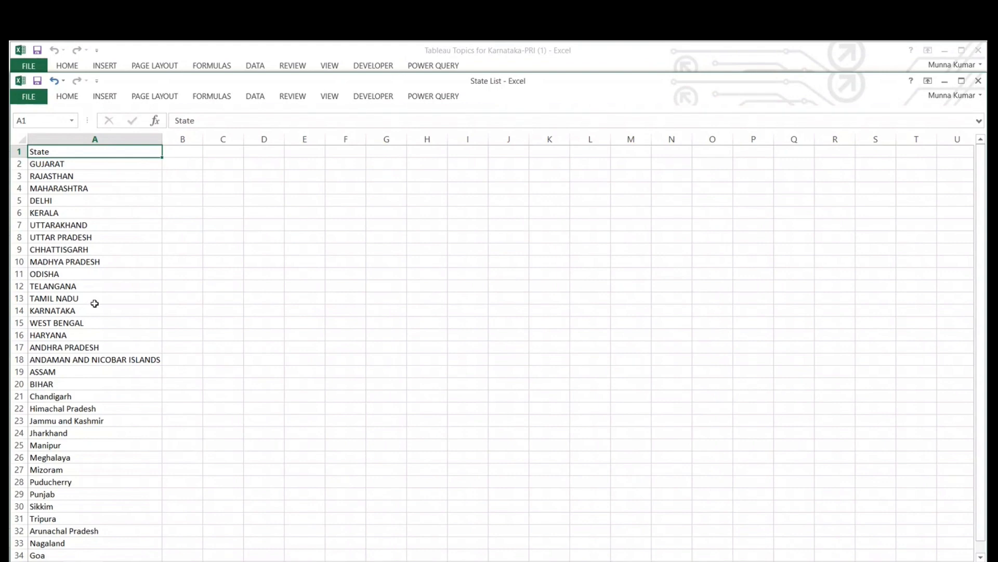
# - Examine the State column from its header to the last entry, and close State List without saving
pyautogui.scroll(-5, 104, 382)
pyautogui.scroll(5, 104, 383)
pyautogui.click(93, 139)
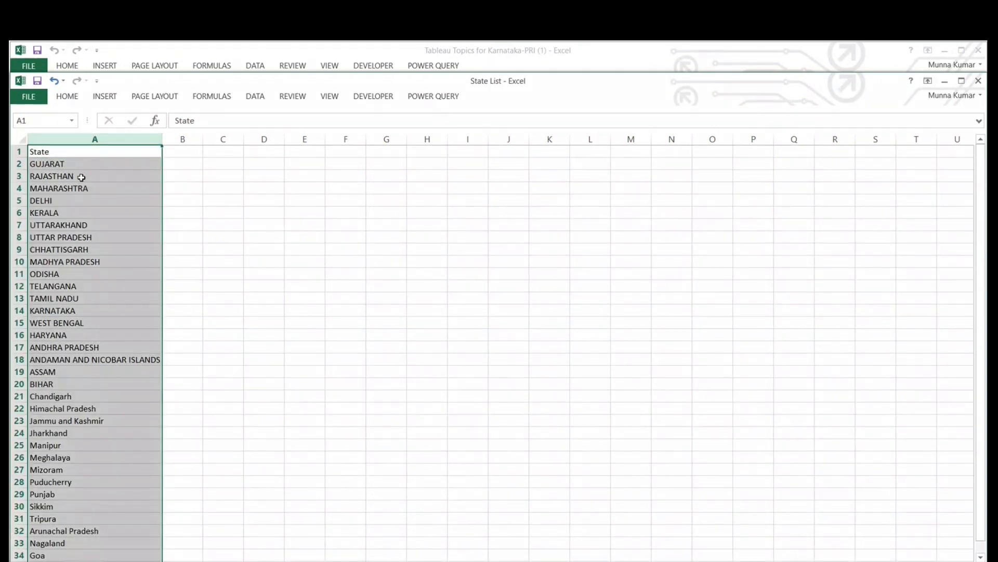
pyautogui.scroll(-5, 80, 175)
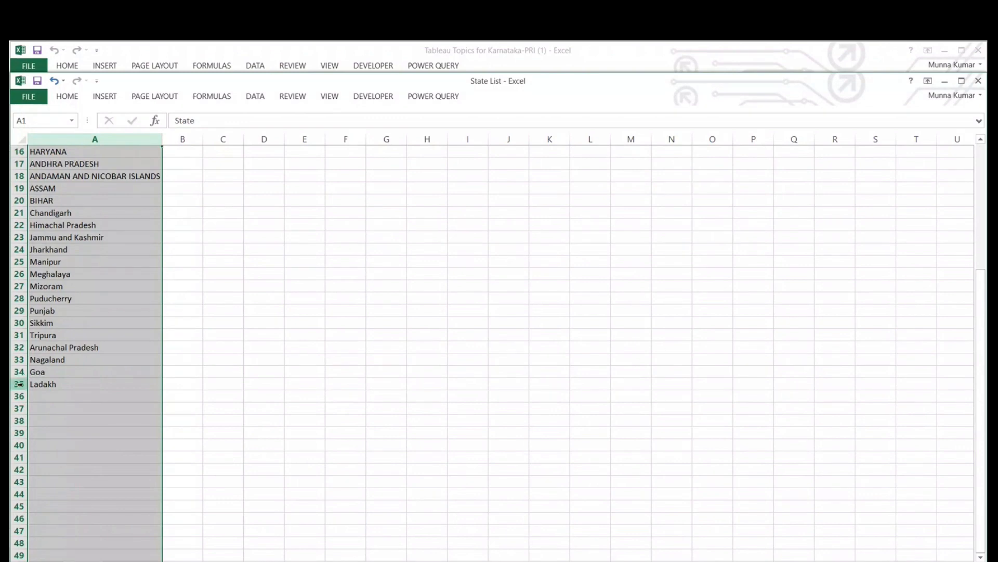
pyautogui.scroll(5, 42, 388)
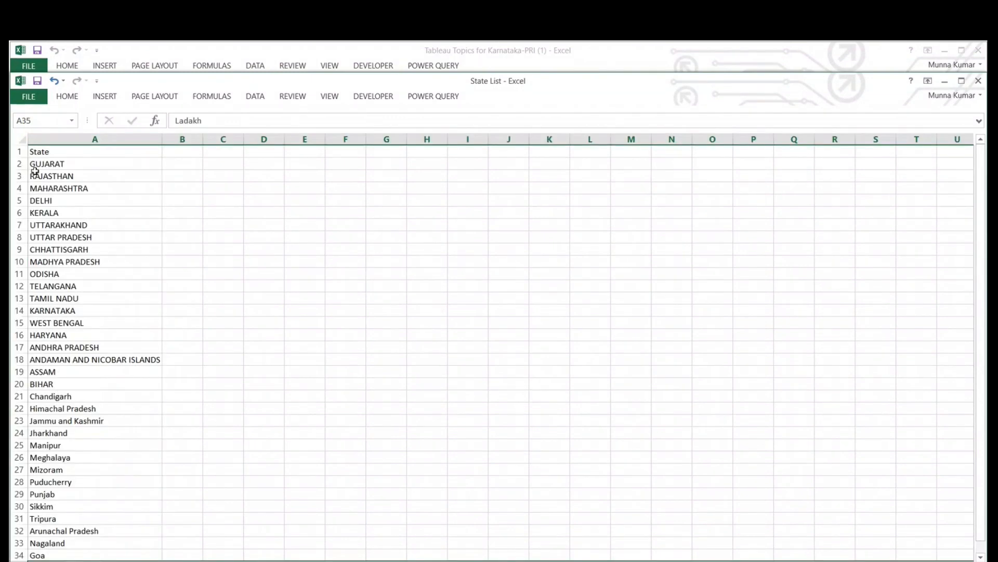
pyautogui.click(40, 151)
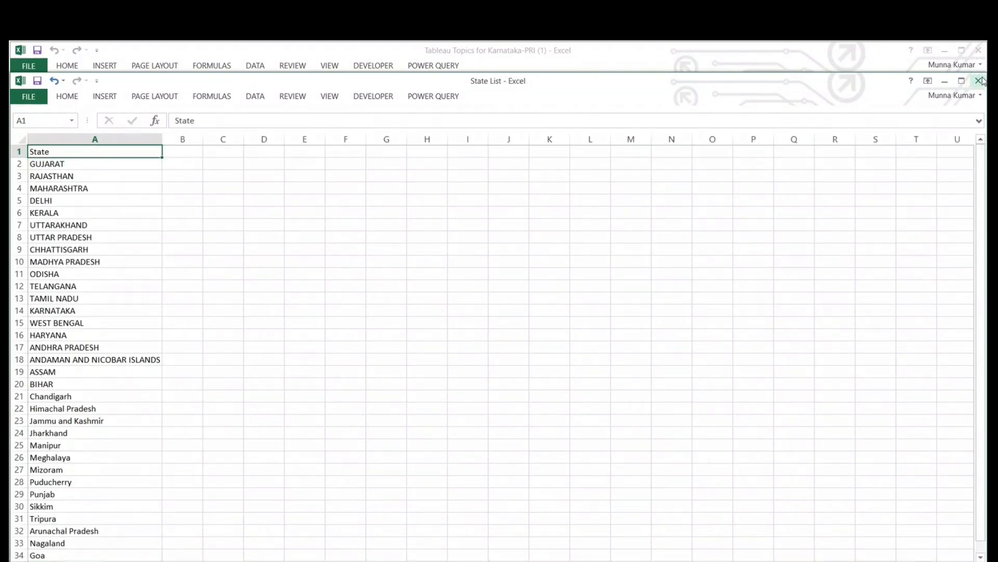
pyautogui.click(978, 81)
pyautogui.click(498, 321)
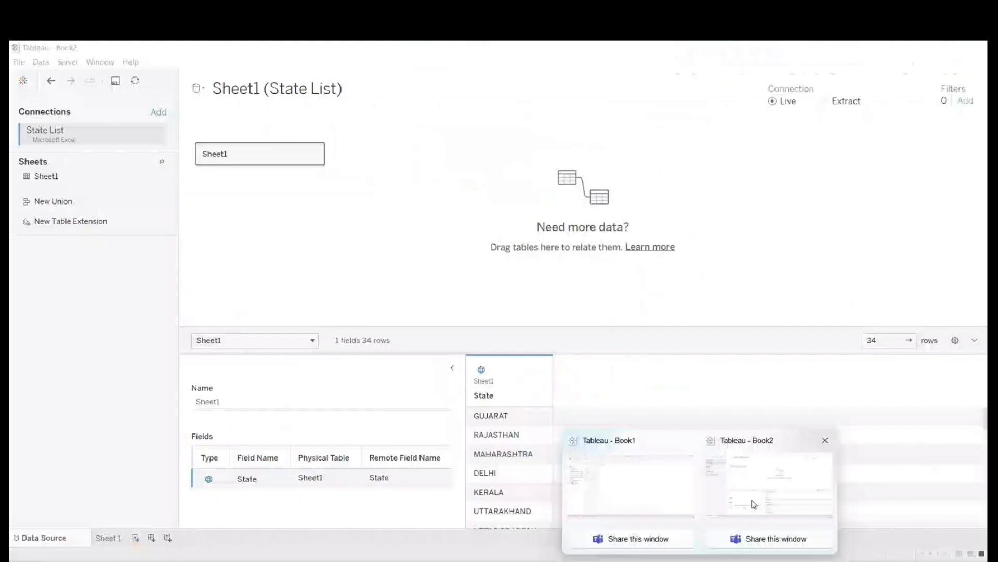
# - Return to Tableau and inspect the data type icons of the State and Measure Names fields on Sheet 1
pyautogui.click(754, 501)
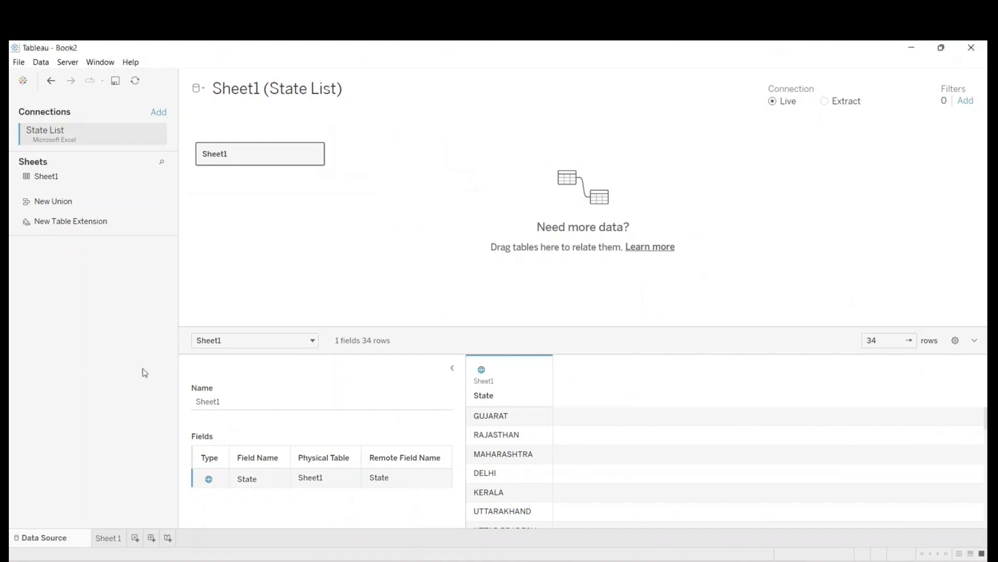
pyautogui.click(117, 539)
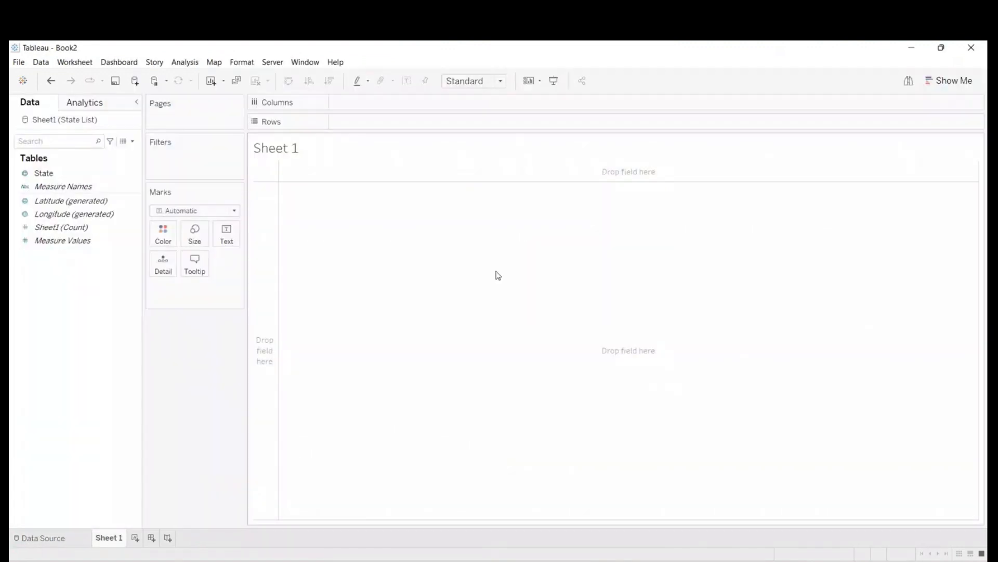
pyautogui.click(27, 174)
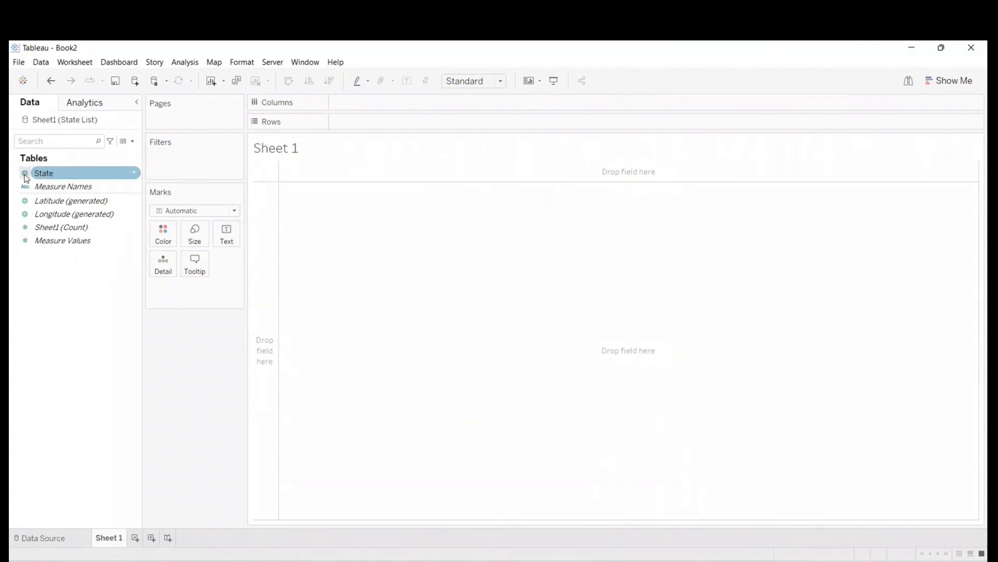
pyautogui.click(24, 185)
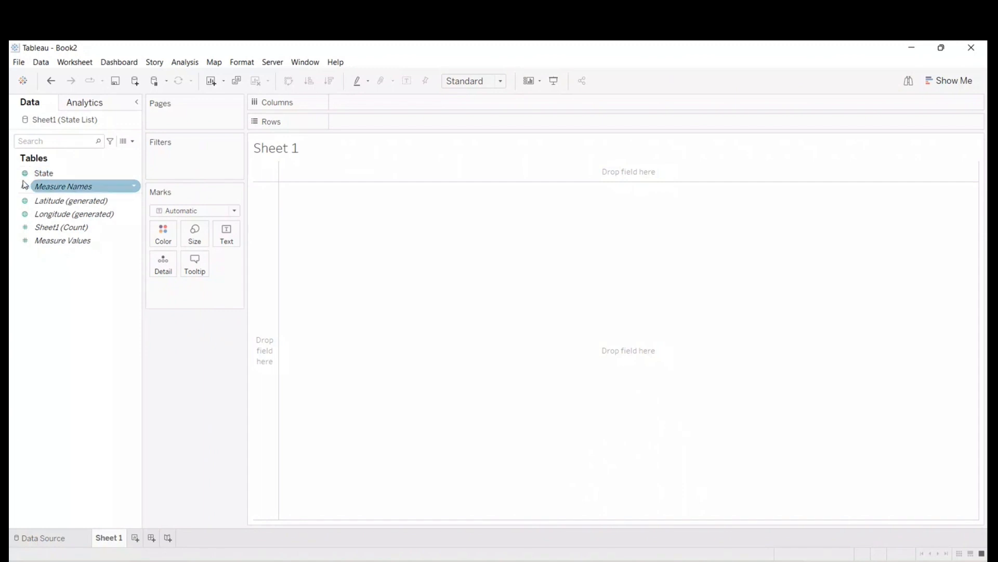
pyautogui.click(25, 175)
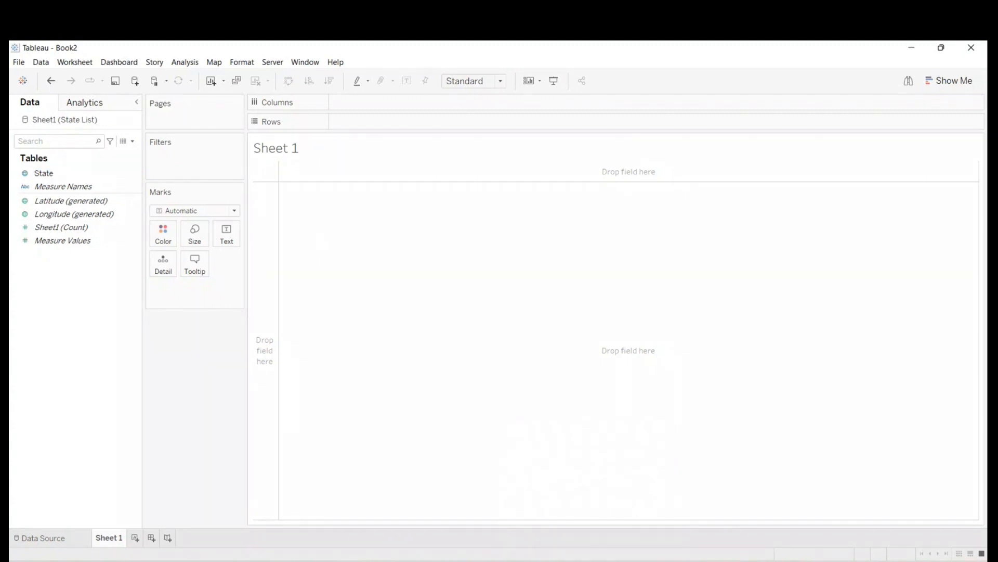
# - Switch back to Excel and reopen State List from the recent workbooks
pyautogui.click(579, 527)
pyautogui.click(38, 68)
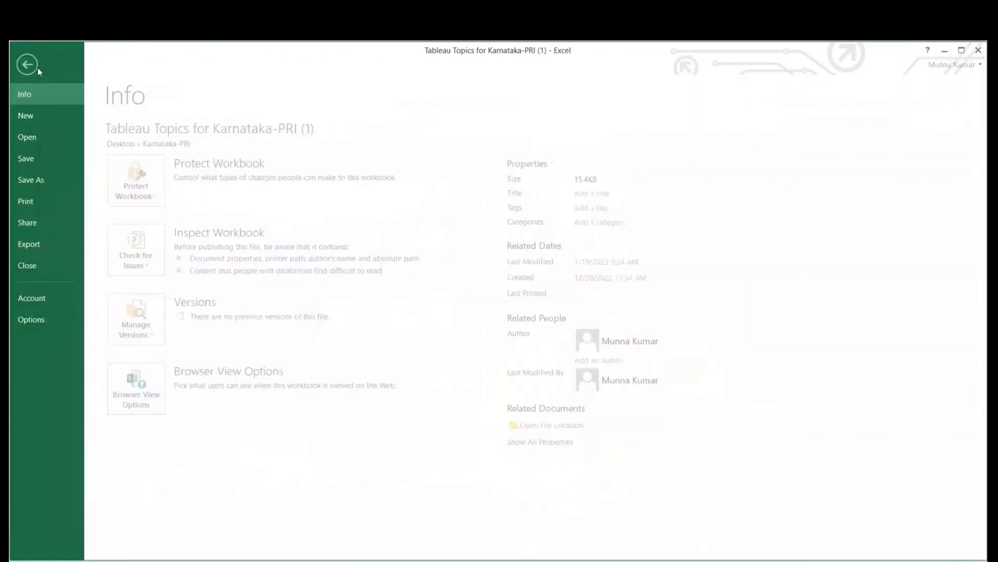
pyautogui.click(46, 136)
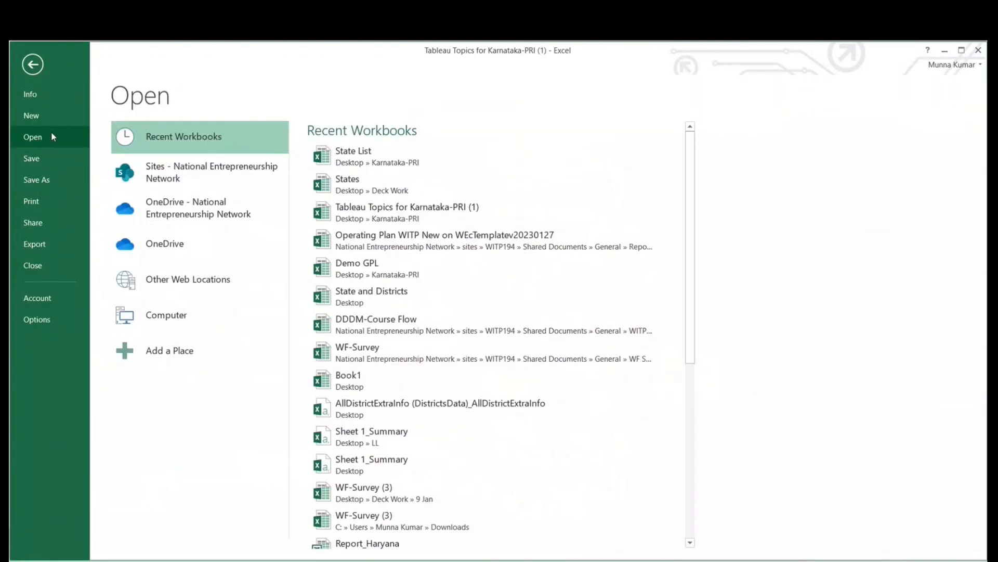
pyautogui.click(364, 152)
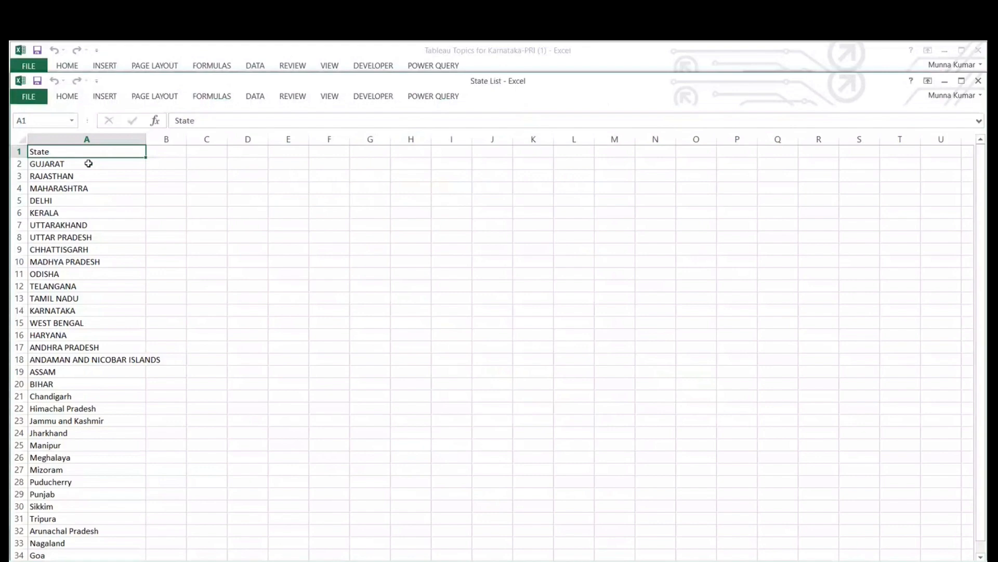
# - Point out the empty columns B to D beside the state list, and select cells A1 to A20 of the State column
pyautogui.click(165, 163)
pyautogui.moveTo(167, 147); pyautogui.dragTo(156, 474)
pyautogui.moveTo(198, 150); pyautogui.dragTo(171, 470)
pyautogui.moveTo(249, 150); pyautogui.dragTo(247, 363)
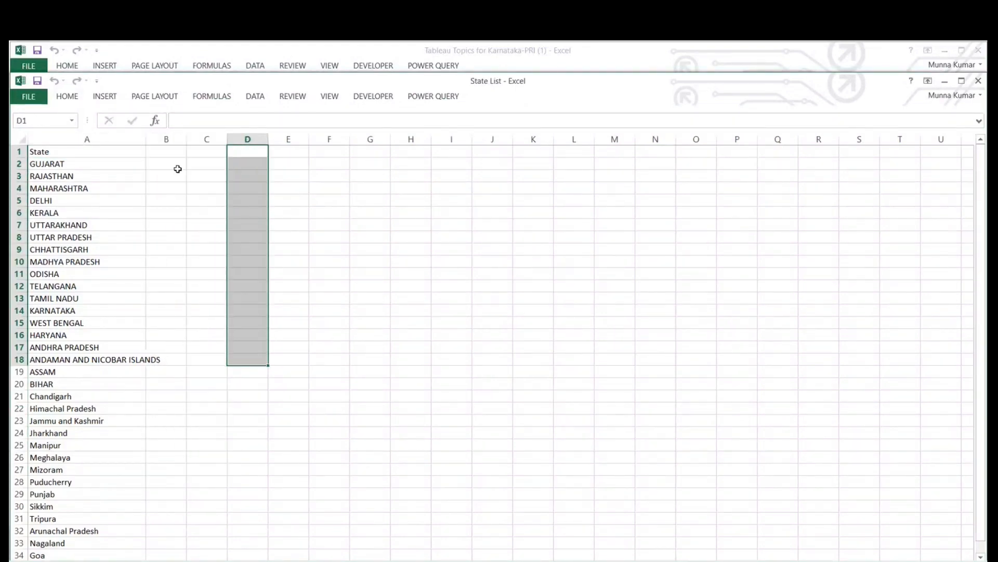
pyautogui.moveTo(167, 151); pyautogui.dragTo(170, 286)
pyautogui.click(370, 249)
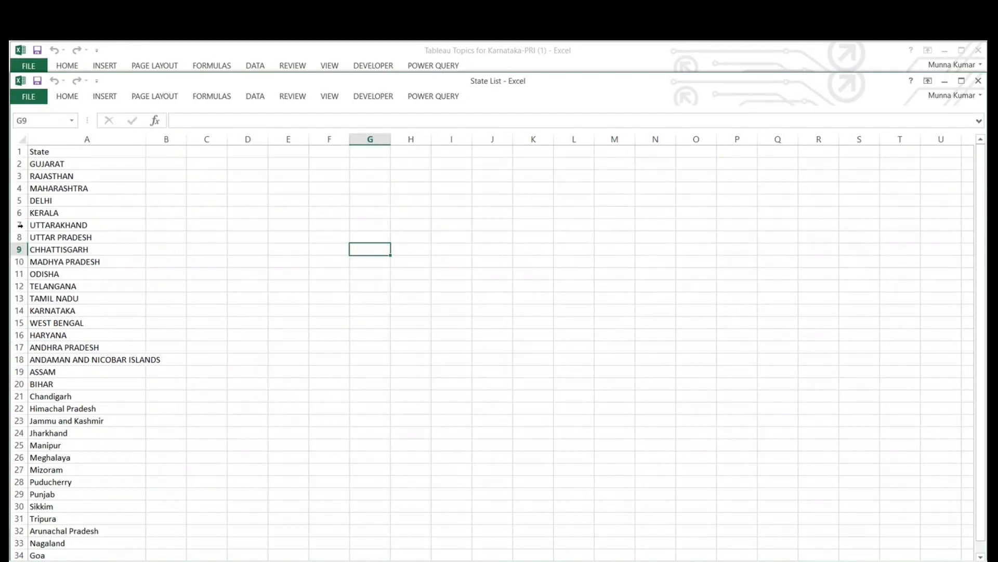
pyautogui.click(79, 140)
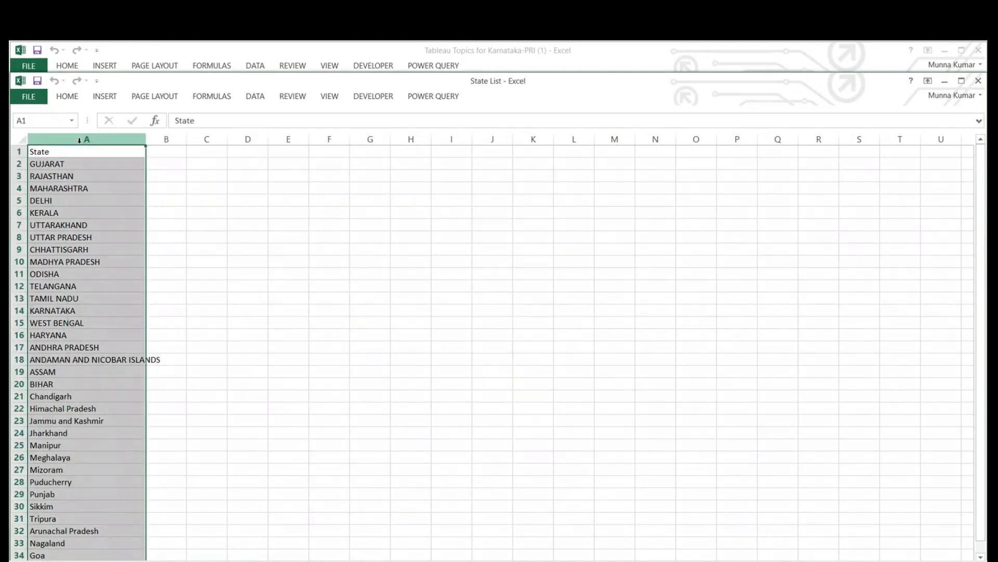
pyautogui.moveTo(72, 154); pyautogui.dragTo(73, 384)
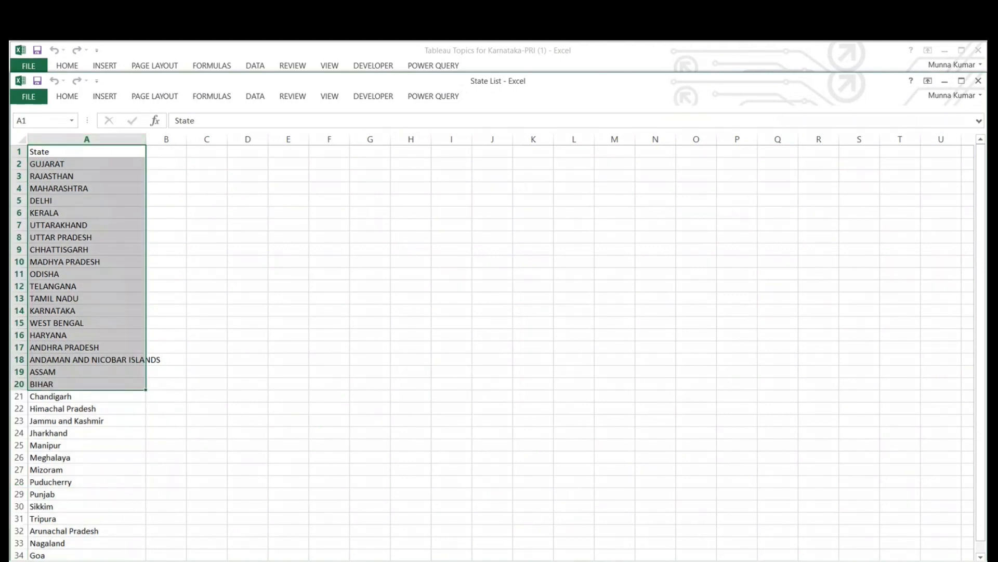
# - Switch to the Tableau workbook and add the State field to Sheet 1 to plot it on a map
pyautogui.click(696, 560)
pyautogui.click(713, 492)
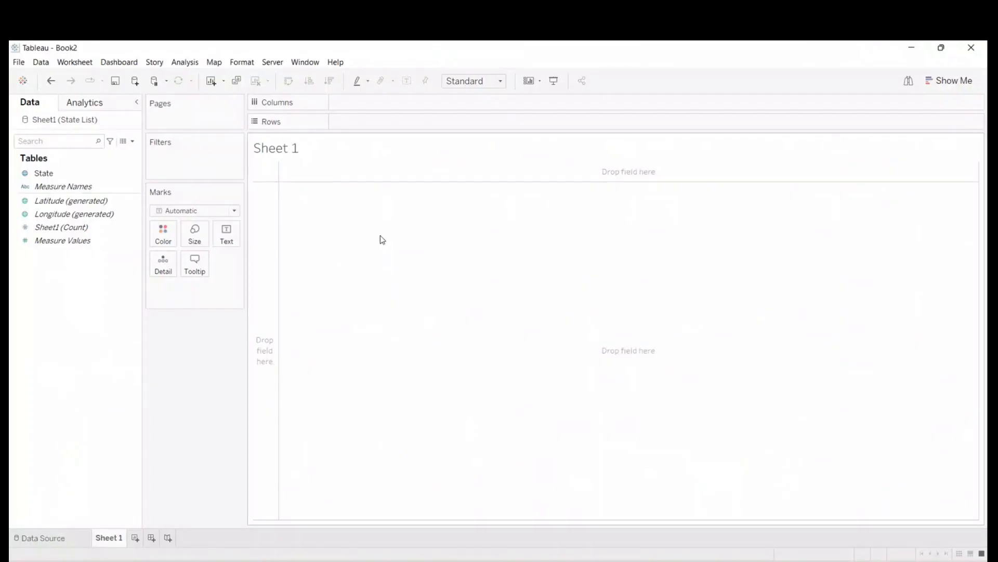
pyautogui.click(53, 175)
pyautogui.doubleClick(54, 174)
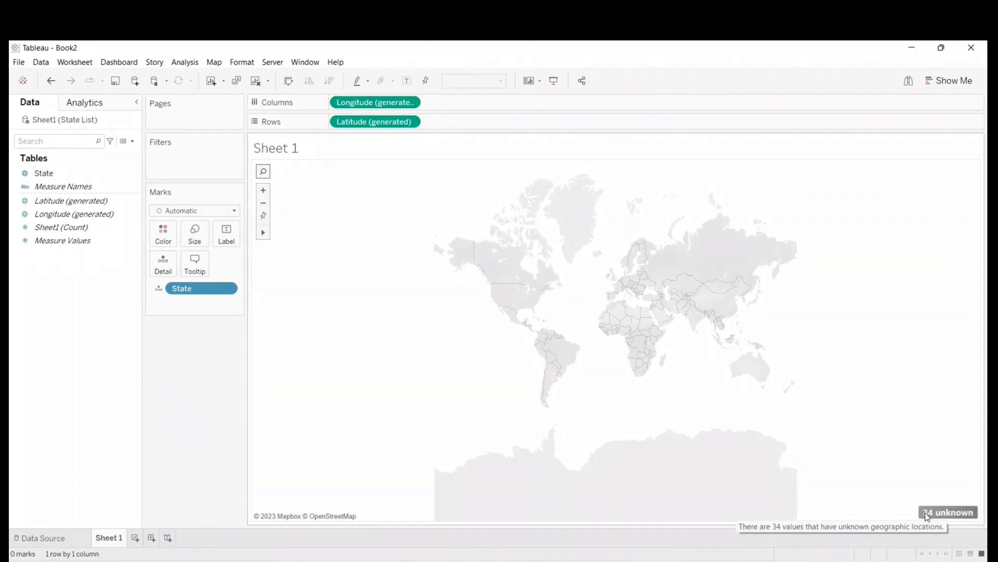
# - Edit the locations of the unknown State values, fixing the country/region to India, and apply the change to the map
pyautogui.click(942, 514)
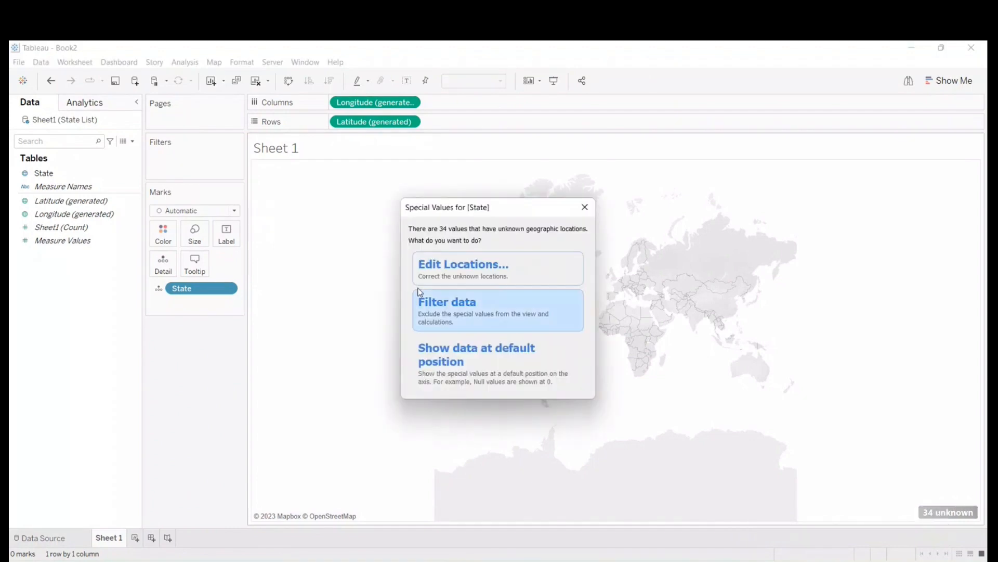
pyautogui.click(467, 267)
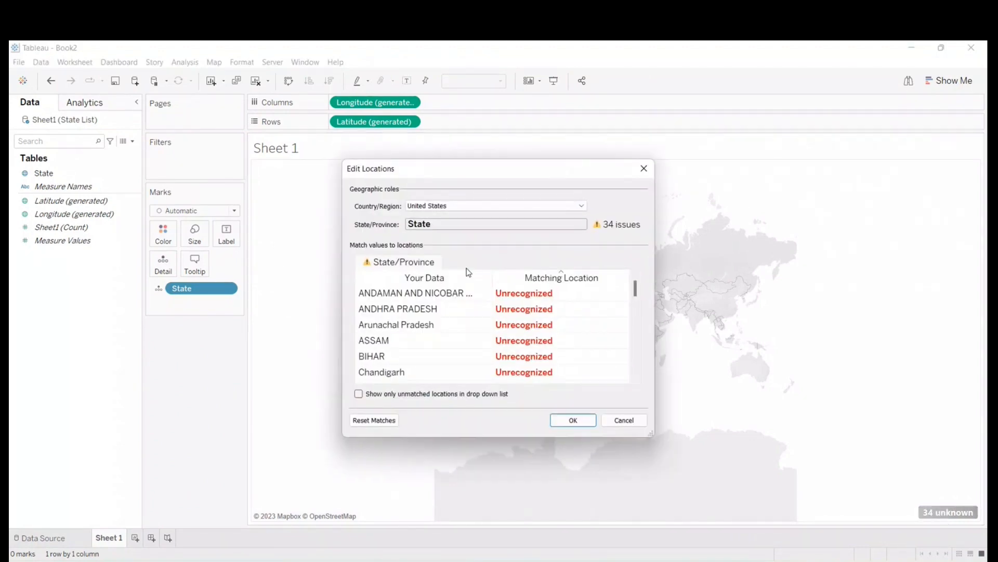
pyautogui.click(454, 207)
pyautogui.click(517, 244)
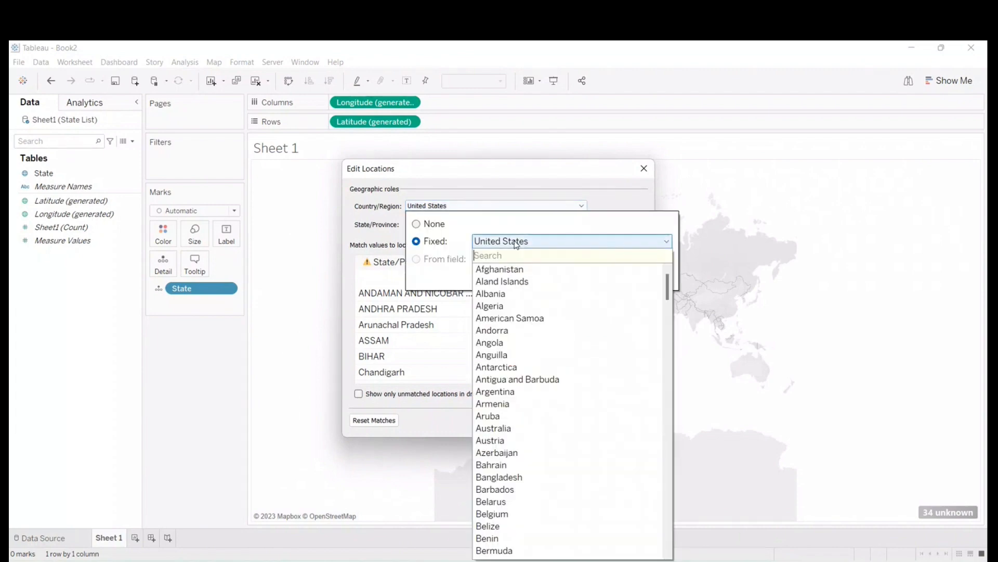
pyautogui.write('india')
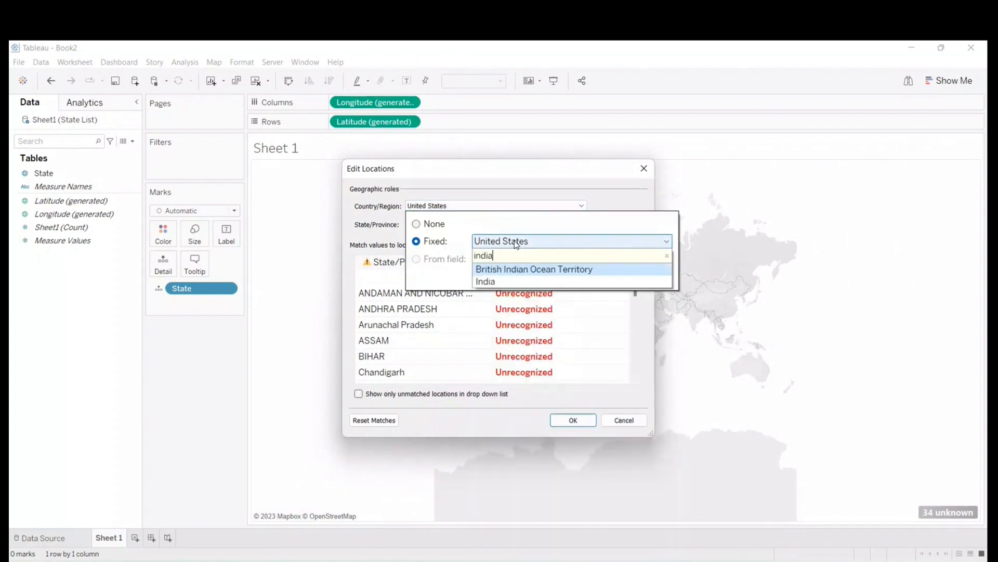
pyautogui.click(485, 282)
pyautogui.click(621, 193)
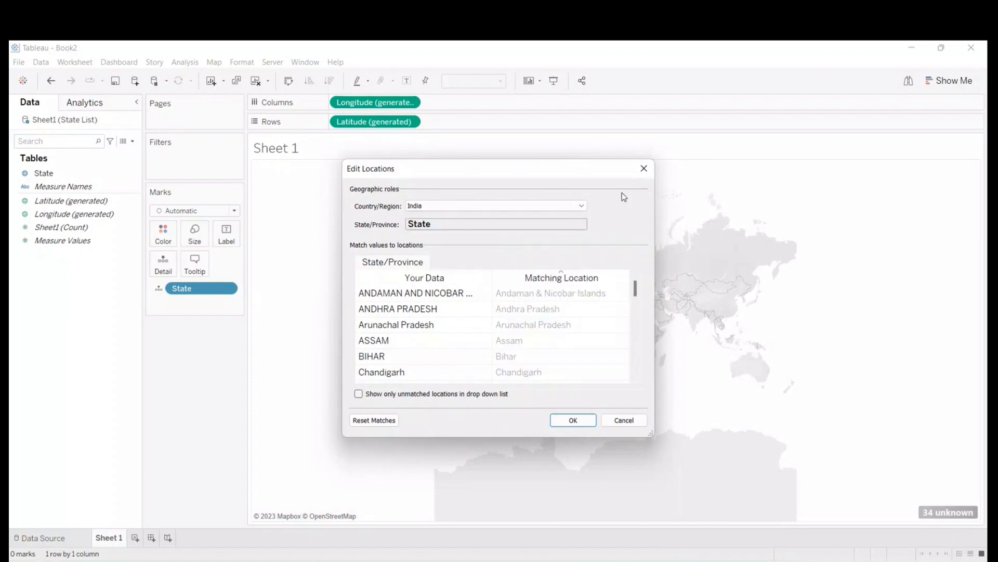
pyautogui.click(573, 419)
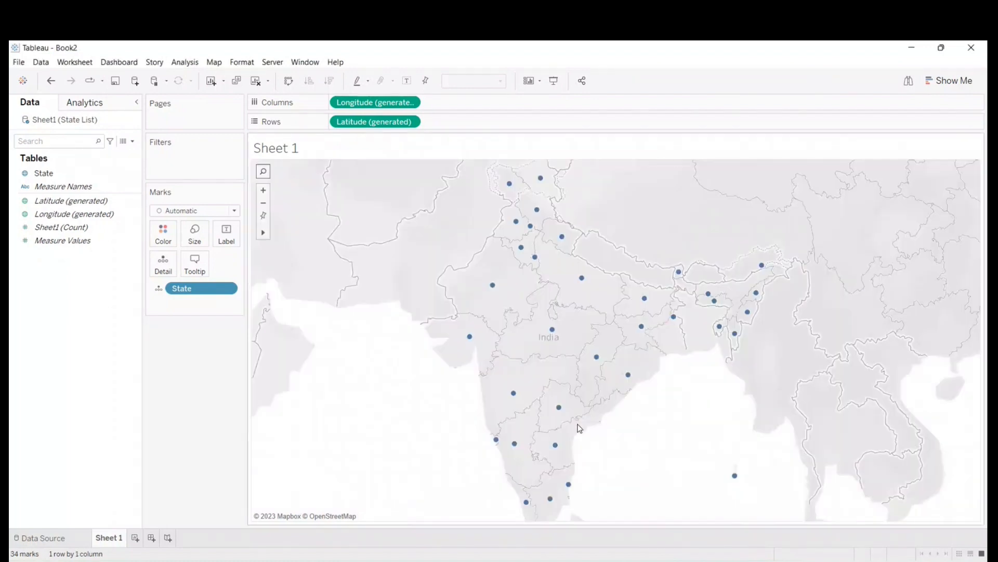
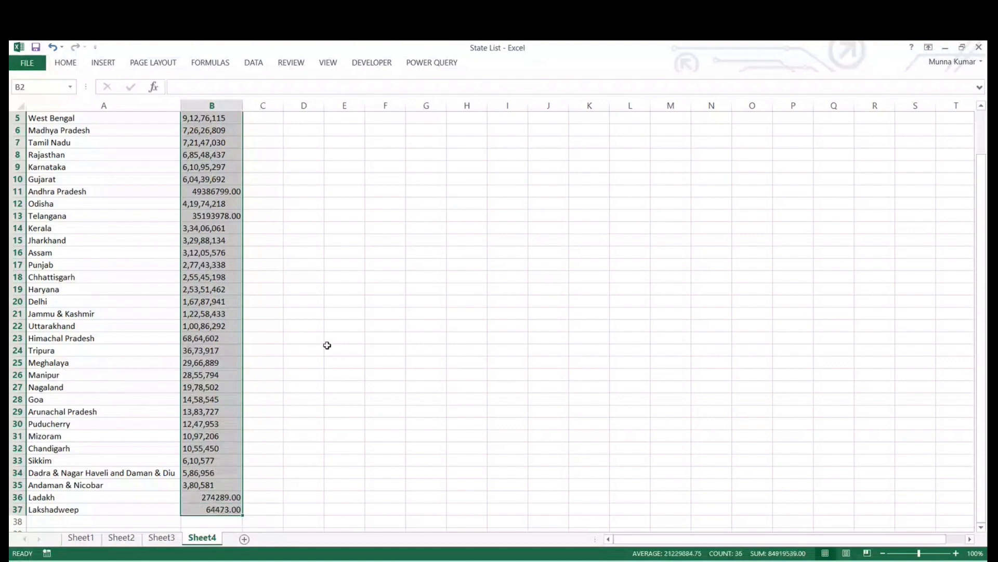
# - Review the States and 2011 Census columns on Sheet4, including the Andhra Pradesh census value in B11
pyautogui.click(50, 131)
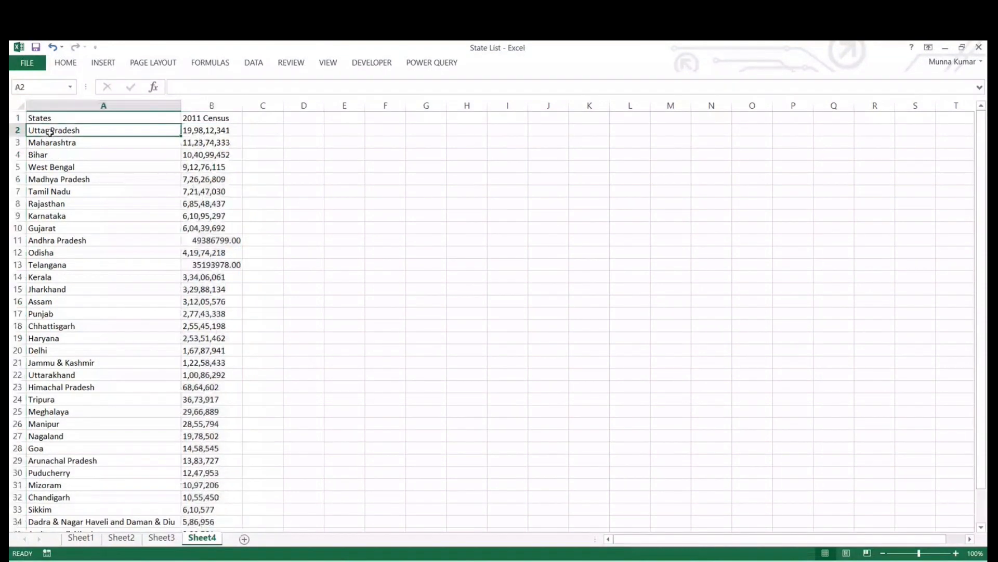
pyautogui.click(220, 129)
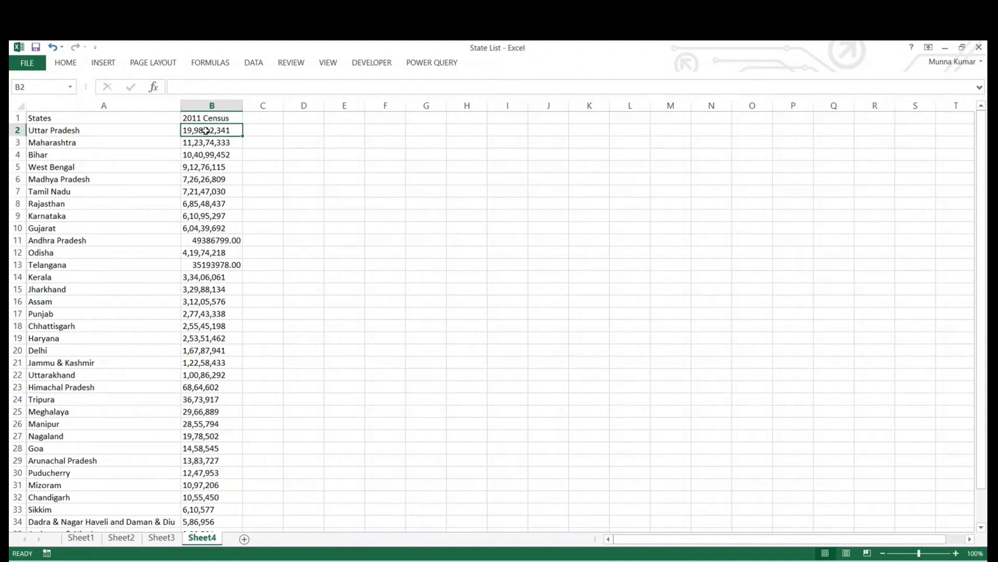
pyautogui.click(213, 241)
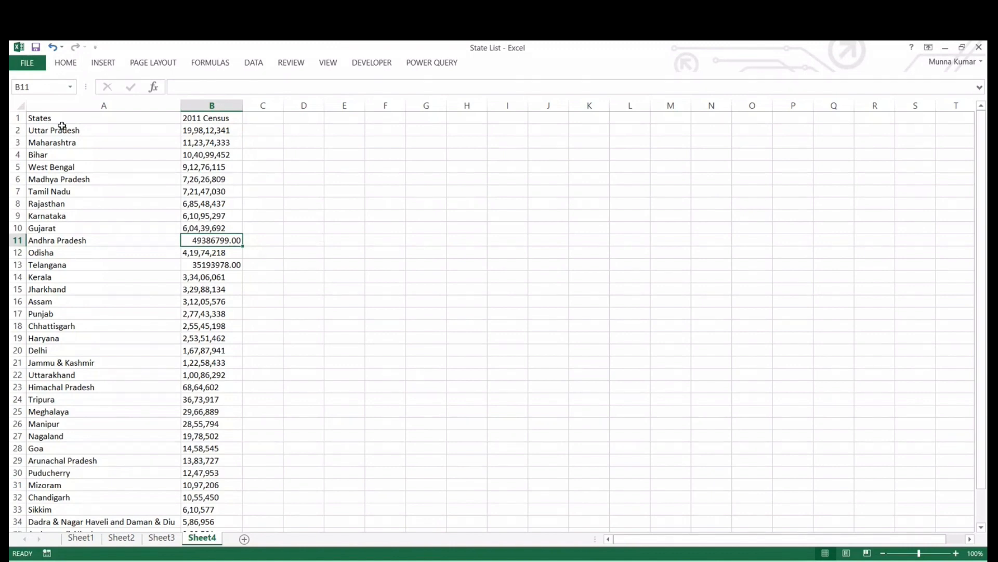
pyautogui.moveTo(59, 130); pyautogui.dragTo(75, 394)
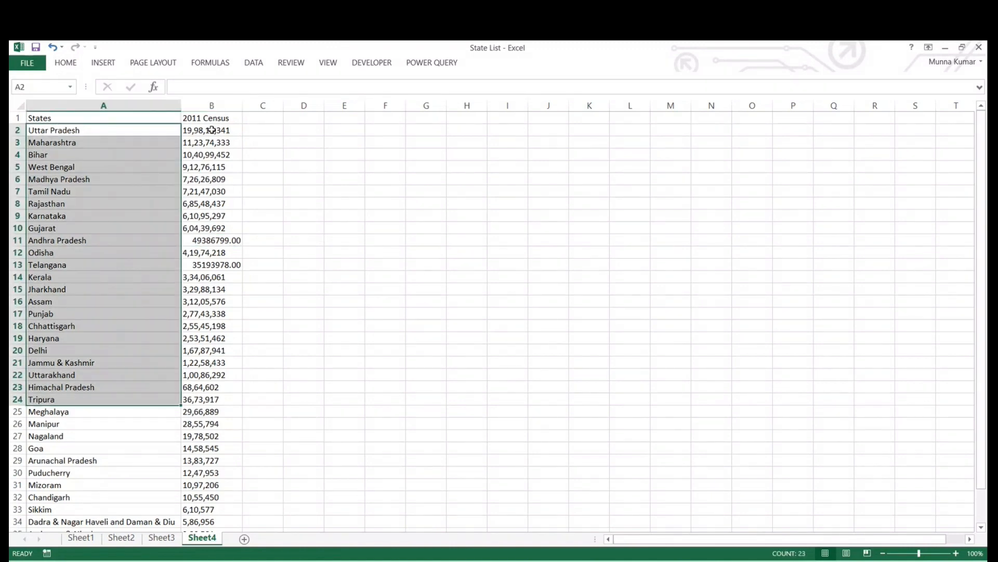
pyautogui.moveTo(212, 130); pyautogui.dragTo(198, 352)
pyautogui.click(437, 286)
pyautogui.click(59, 119)
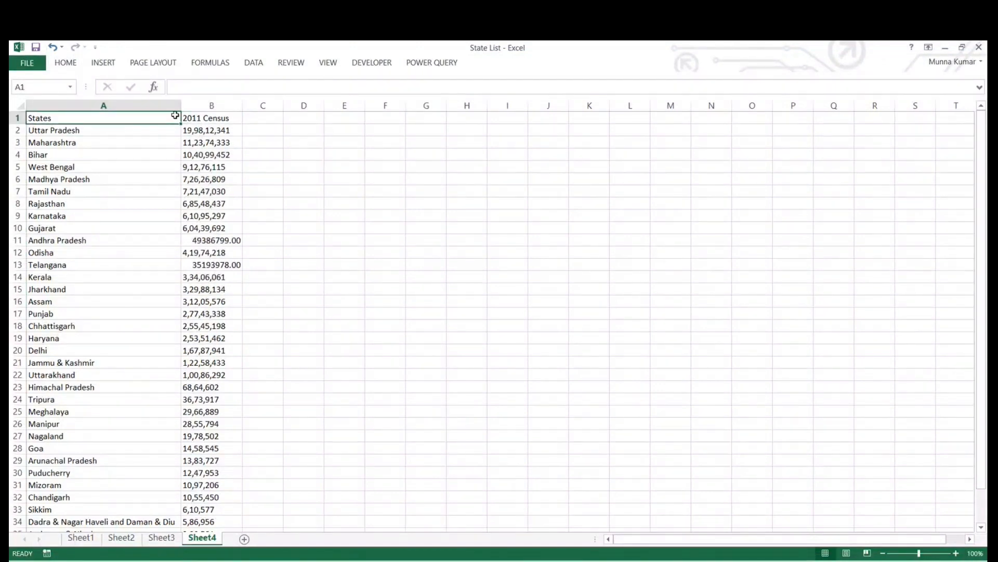
pyautogui.moveTo(217, 119); pyautogui.dragTo(235, 279)
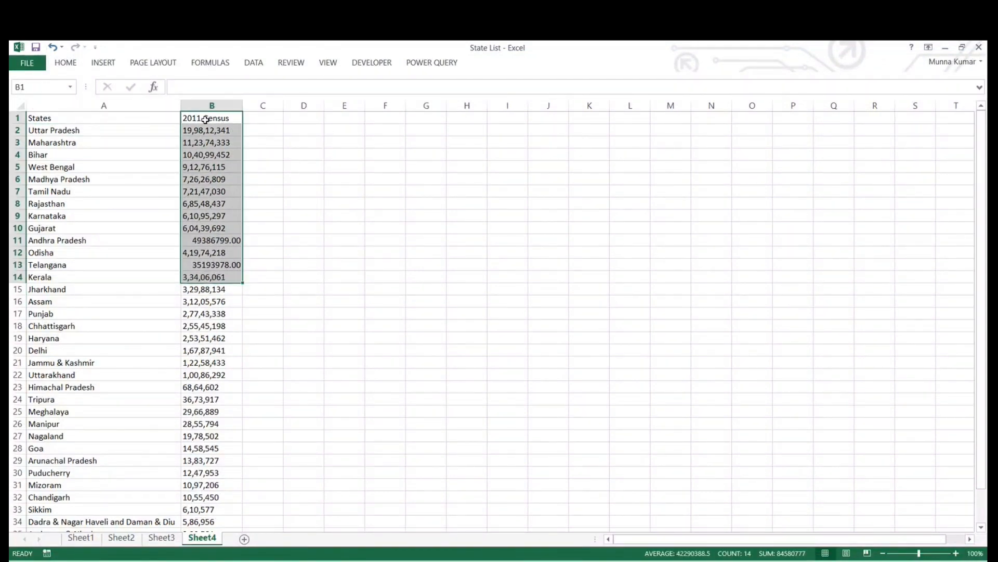
pyautogui.click(560, 227)
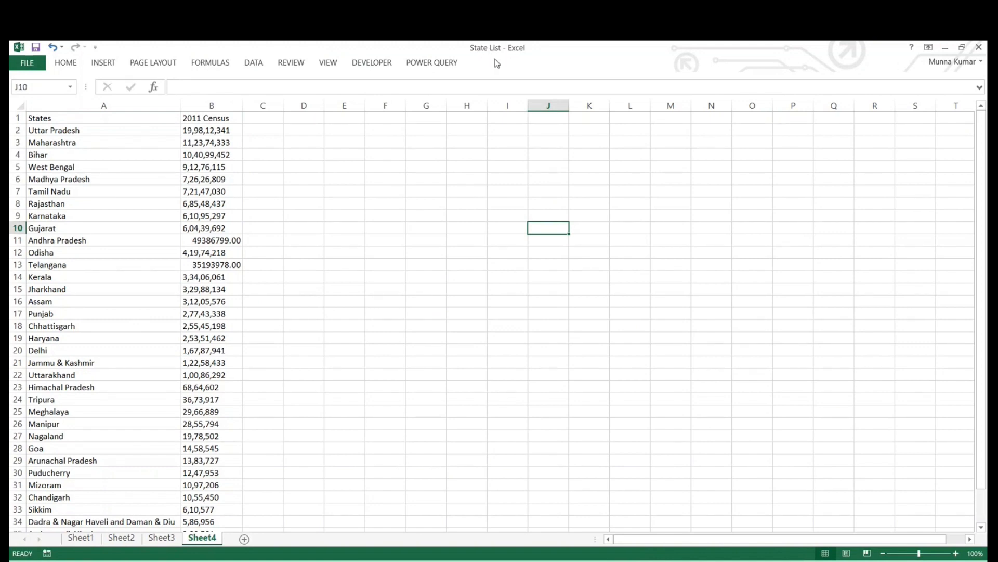
# - Switch to Tableau and close the Book1 workbook connected to the Demo GPL data
pyautogui.click(702, 561)
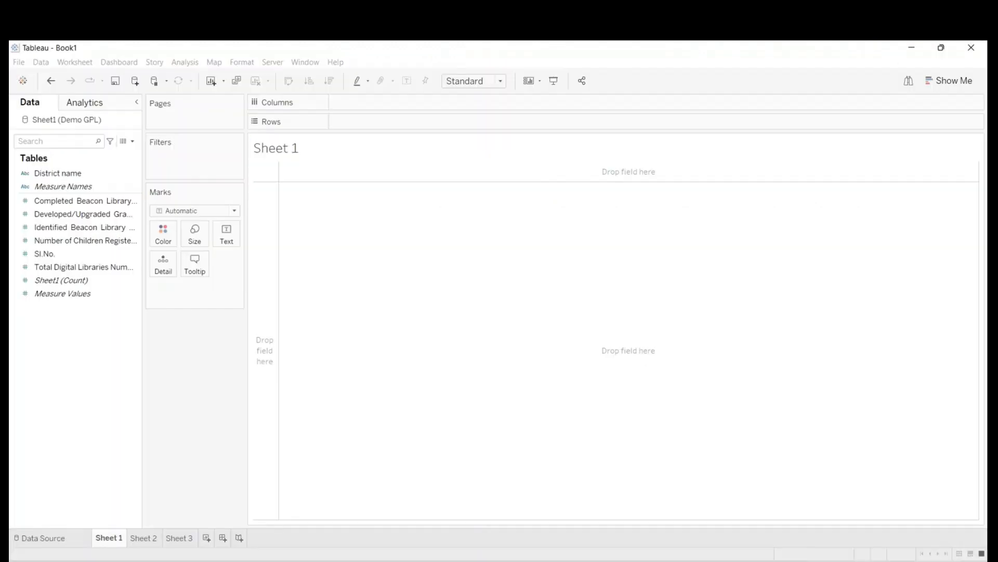
pyautogui.click(971, 47)
pyautogui.click(524, 327)
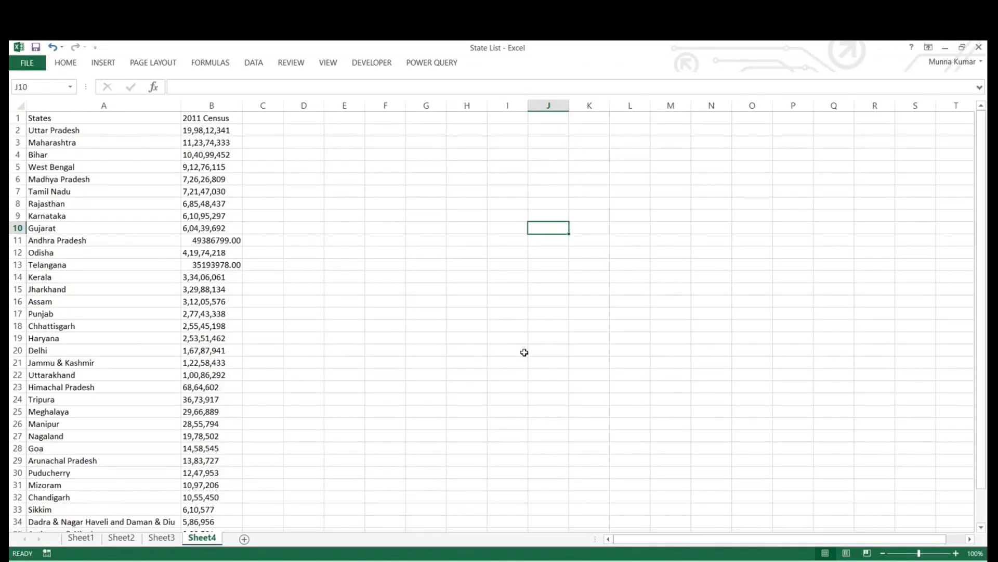
# - Minimize the open Excel workbooks, launch Tableau 2022.3 from the desktop, and dismiss the file recovery list
pyautogui.click(945, 48)
pyautogui.click(909, 52)
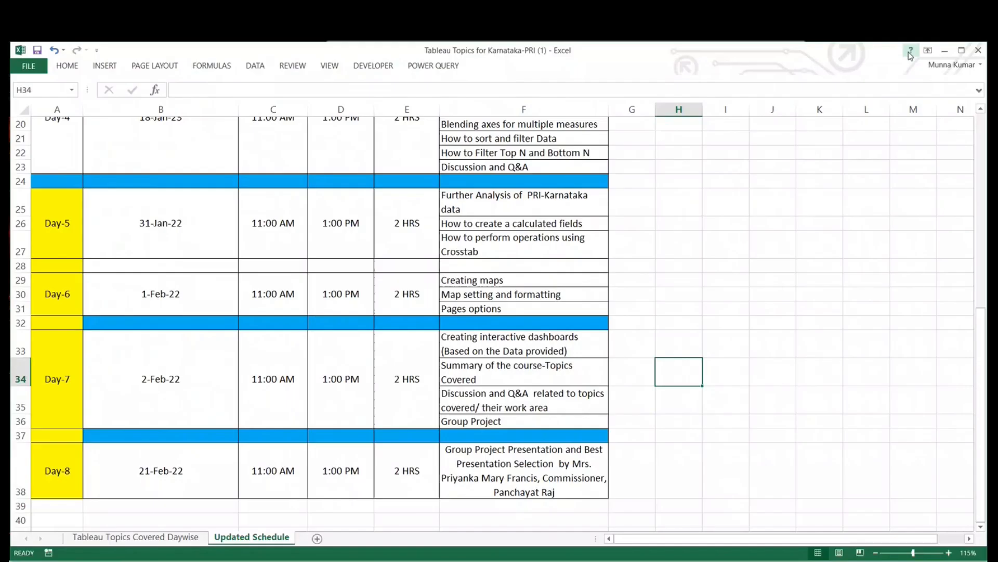
pyautogui.click(946, 51)
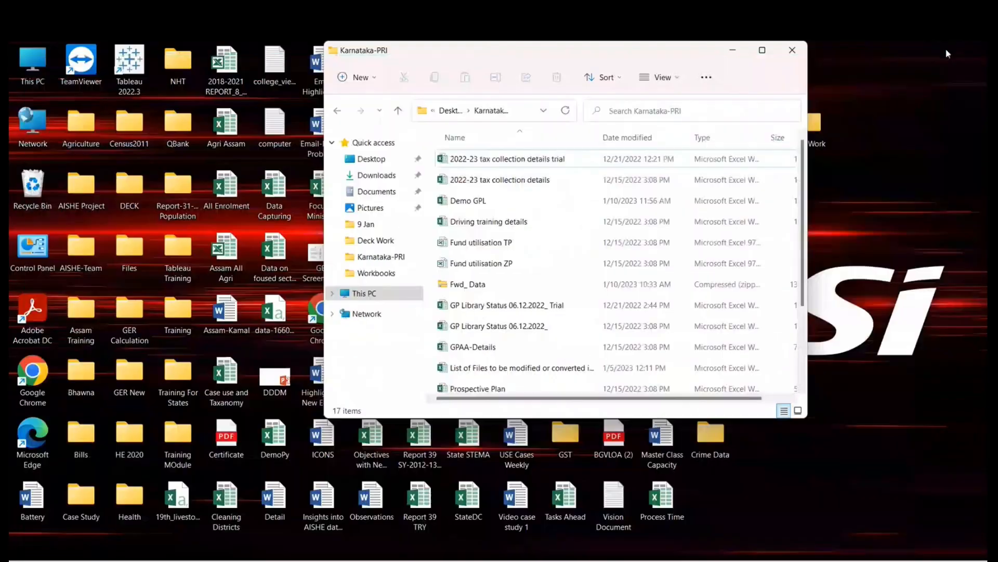
pyautogui.click(129, 68)
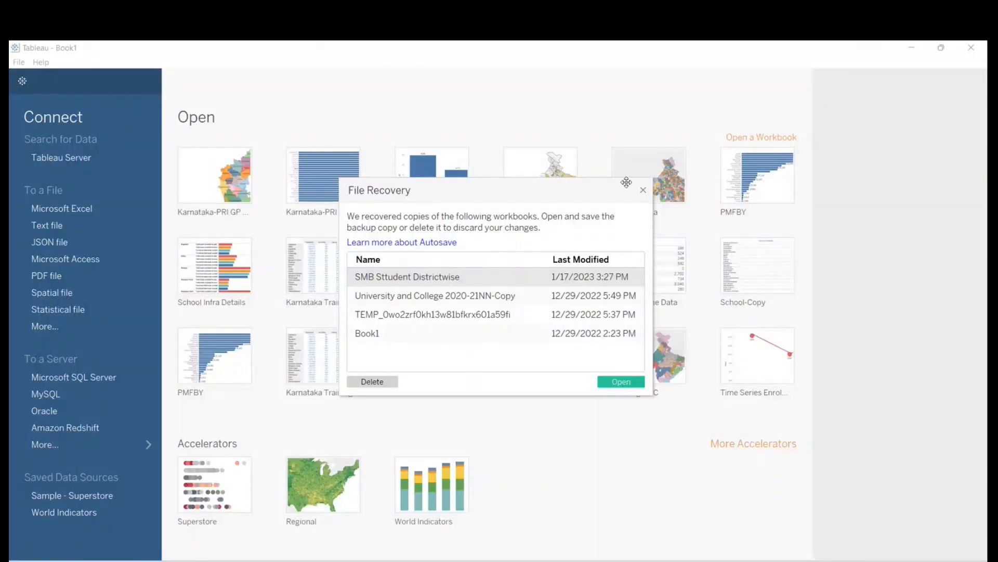
pyautogui.click(643, 190)
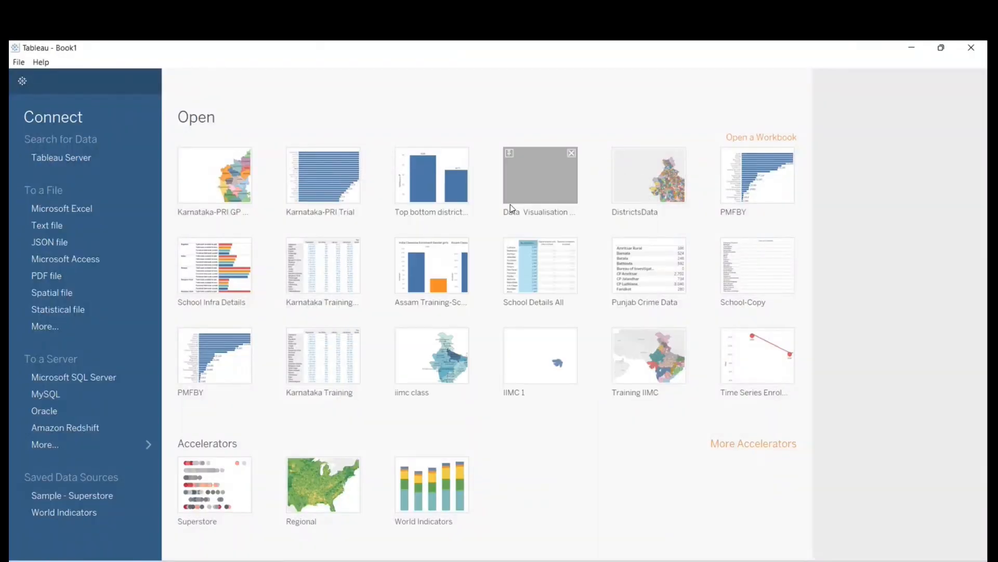
# - Connect to the Microsoft Excel file State List in the Karnataka-PRI folder
pyautogui.click(92, 209)
pyautogui.click(194, 219)
pyautogui.scroll(-2, 194, 221)
pyautogui.scroll(-1, 194, 222)
pyautogui.click(164, 203)
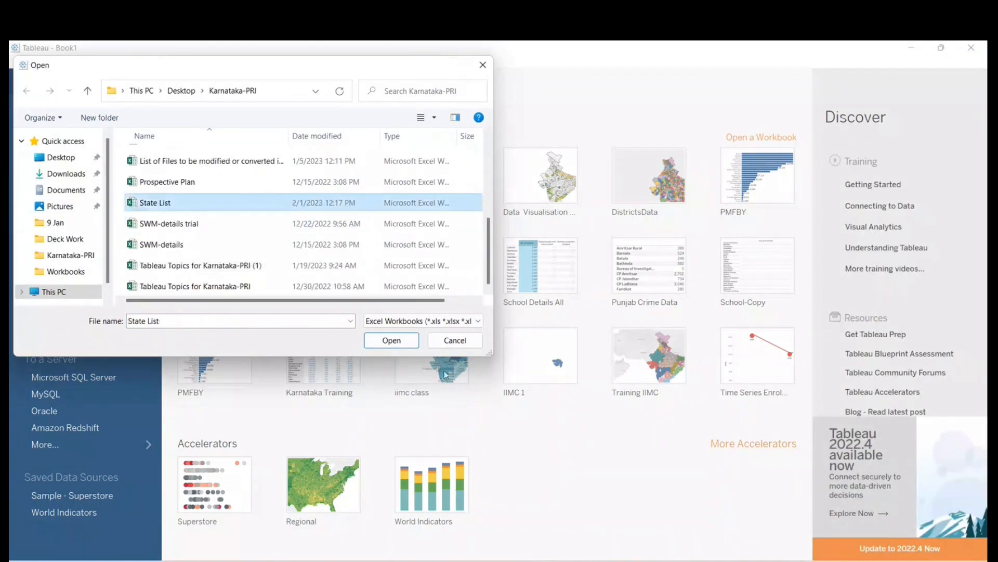
pyautogui.click(396, 341)
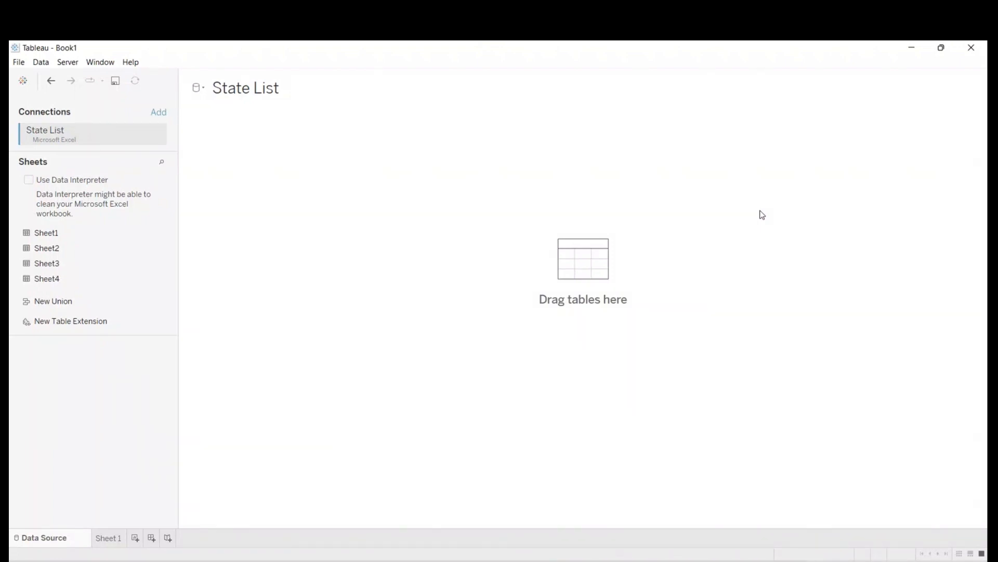
# - Switch to the State List workbook in Excel and compare the contents of Sheet1 through Sheet4
pyautogui.moveTo(686, 555)
pyautogui.click(667, 503)
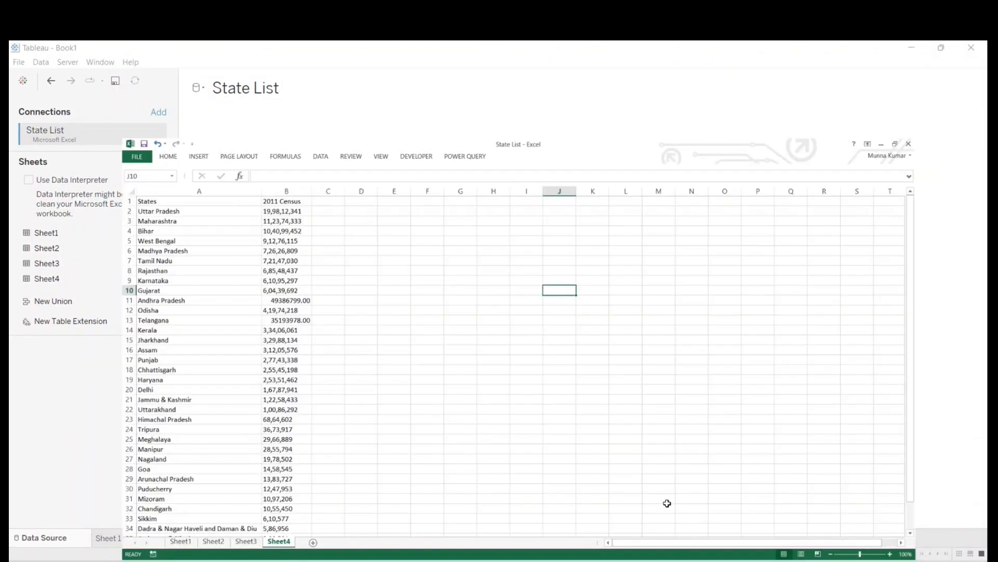
pyautogui.click(181, 541)
pyautogui.click(213, 541)
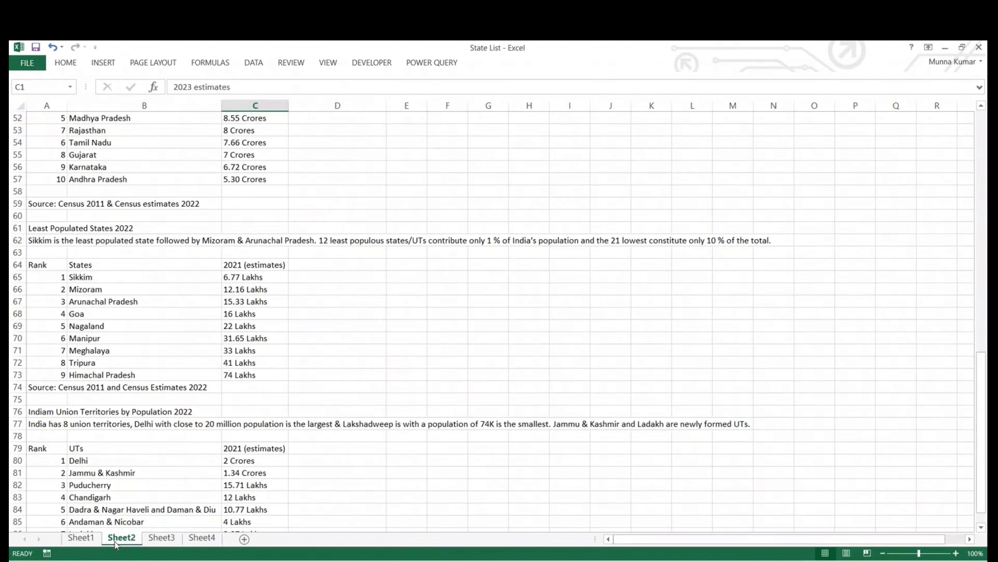
pyautogui.click(161, 538)
pyautogui.click(201, 538)
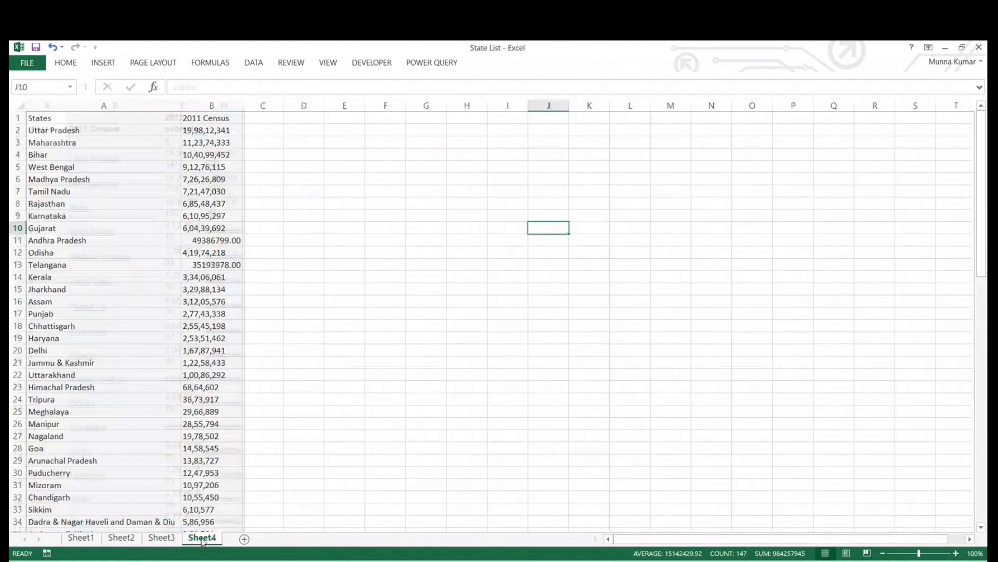
pyautogui.click(162, 538)
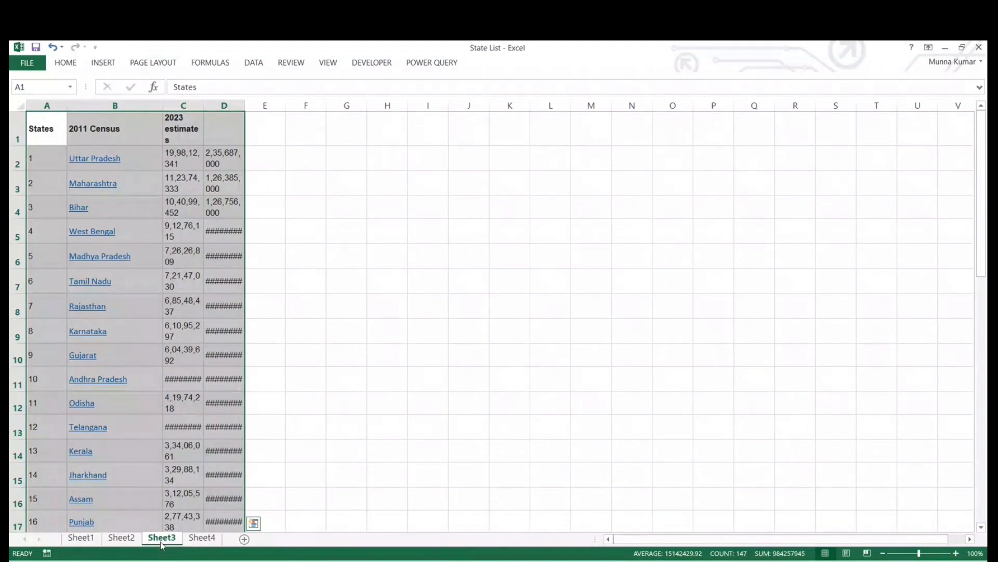
pyautogui.rightClick(87, 541)
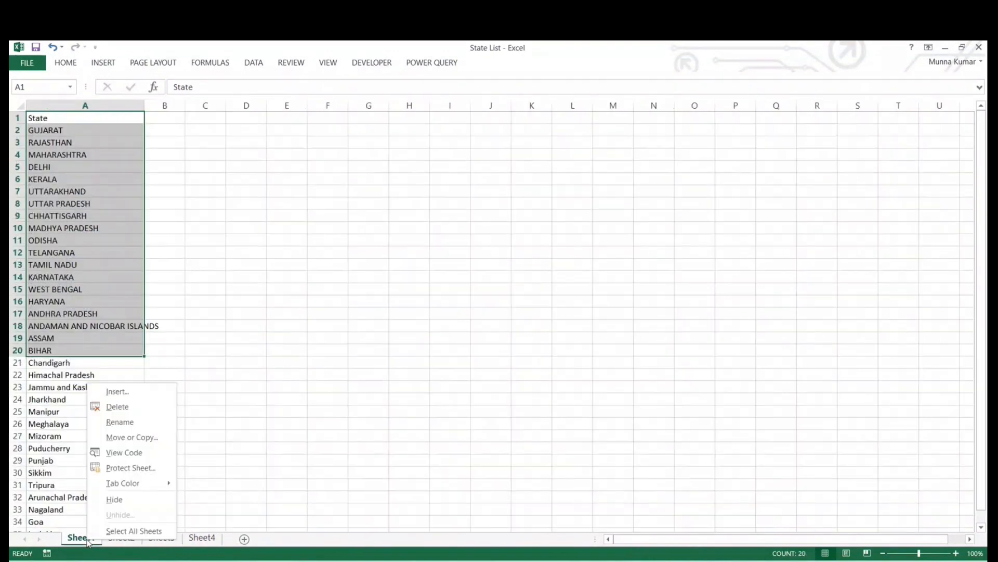
pyautogui.click(117, 406)
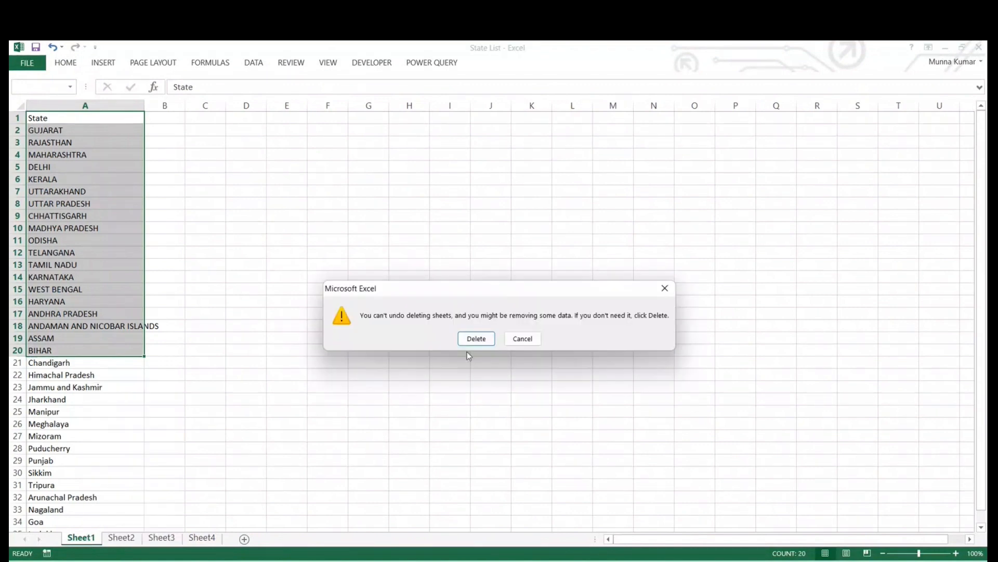
pyautogui.click(521, 340)
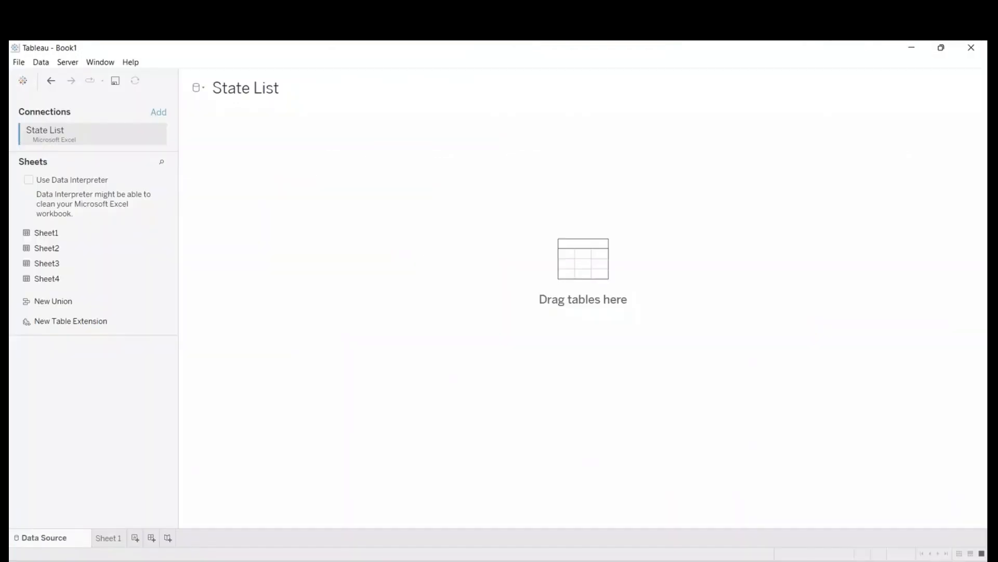
# - Check Sheet4 of the State List workbook in Excel again and return to Tableau
pyautogui.click(616, 561)
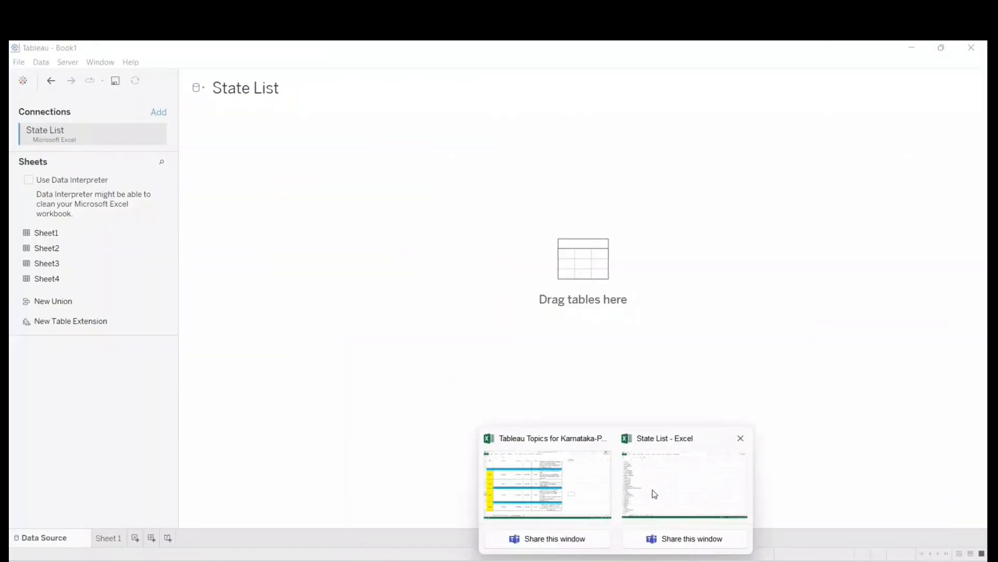
pyautogui.click(654, 494)
pyautogui.click(205, 538)
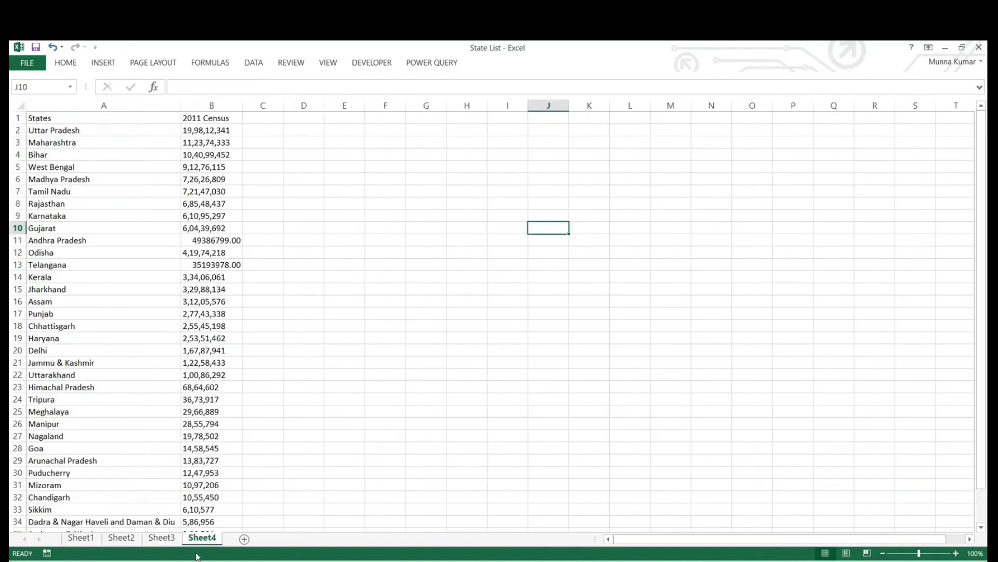
pyautogui.click(697, 491)
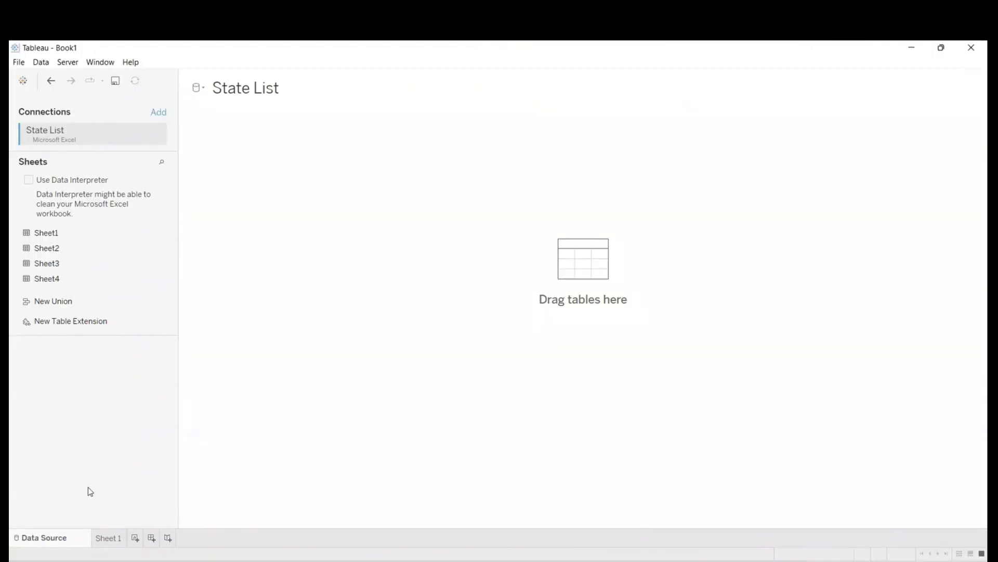
# - Add Sheet4 to the State List data source and look through its previewed rows
pyautogui.moveTo(63, 278); pyautogui.dragTo(320, 160)
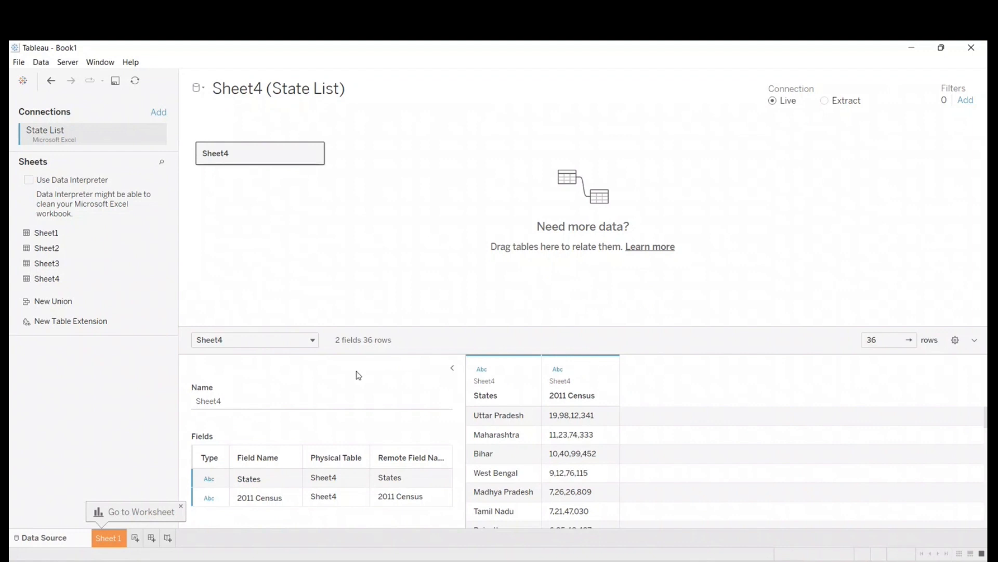
pyautogui.scroll(-5, 520, 450)
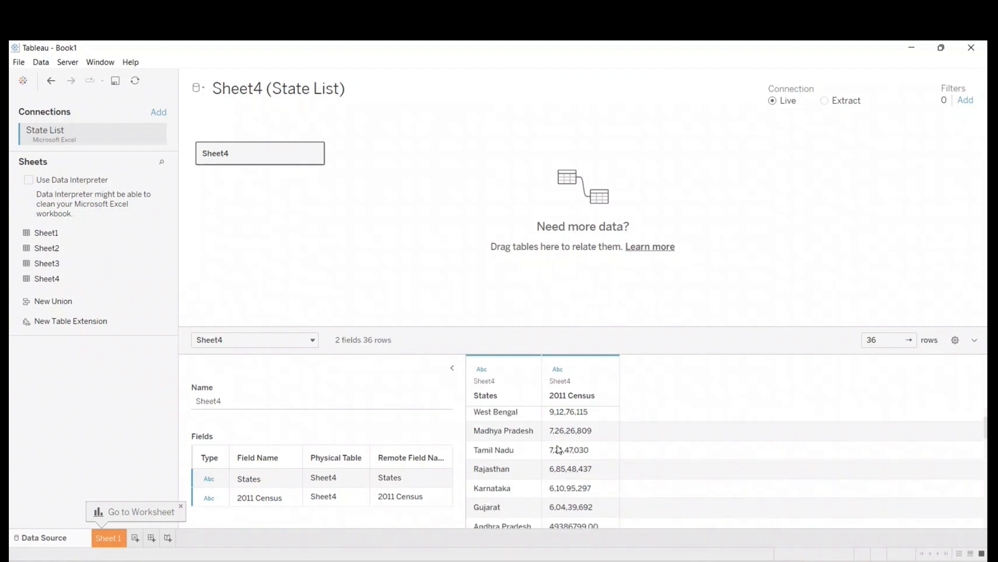
pyautogui.scroll(4, 540, 452)
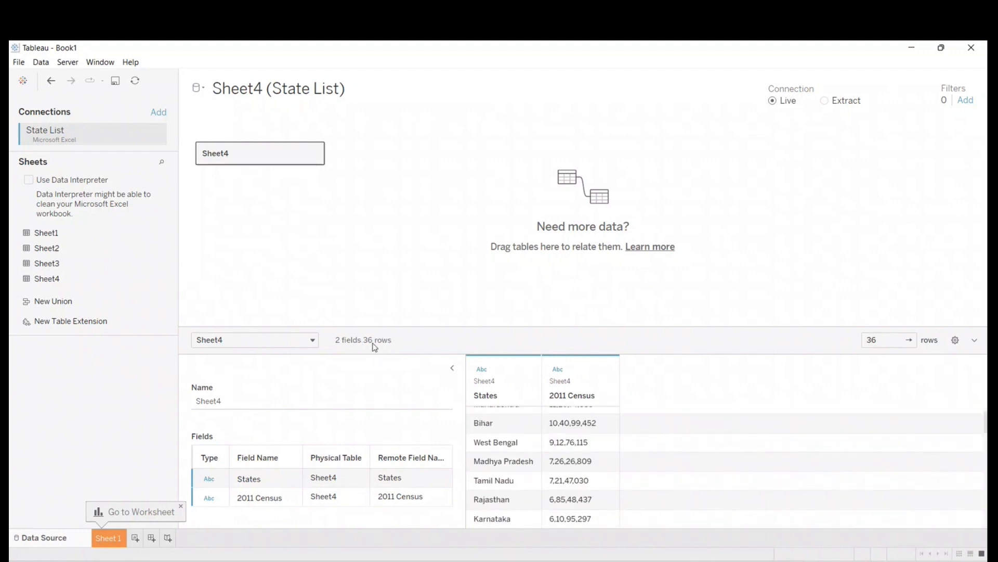
pyautogui.scroll(1, 491, 426)
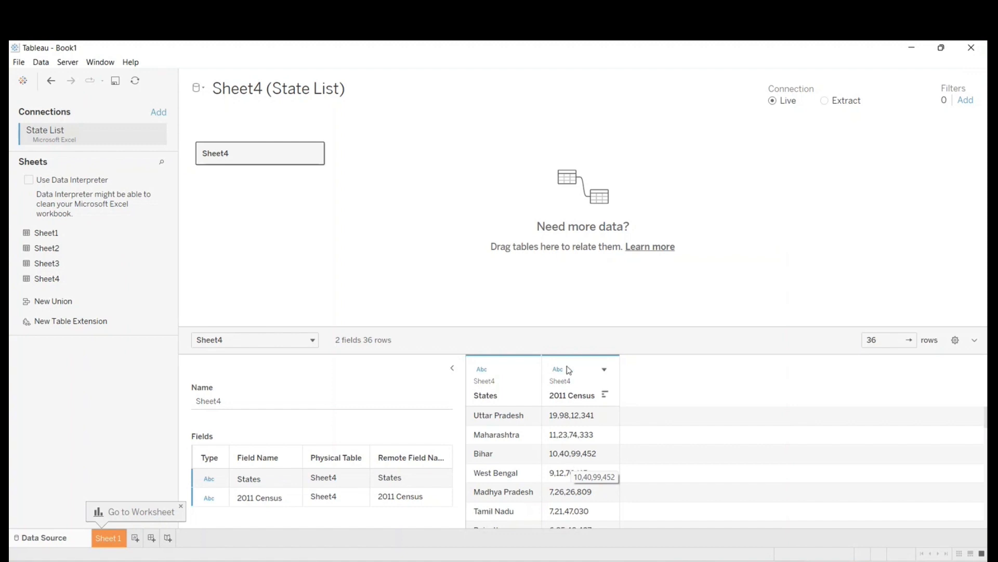
# - Examine the options offered for the 2011 Census column in the data preview
pyautogui.click(605, 370)
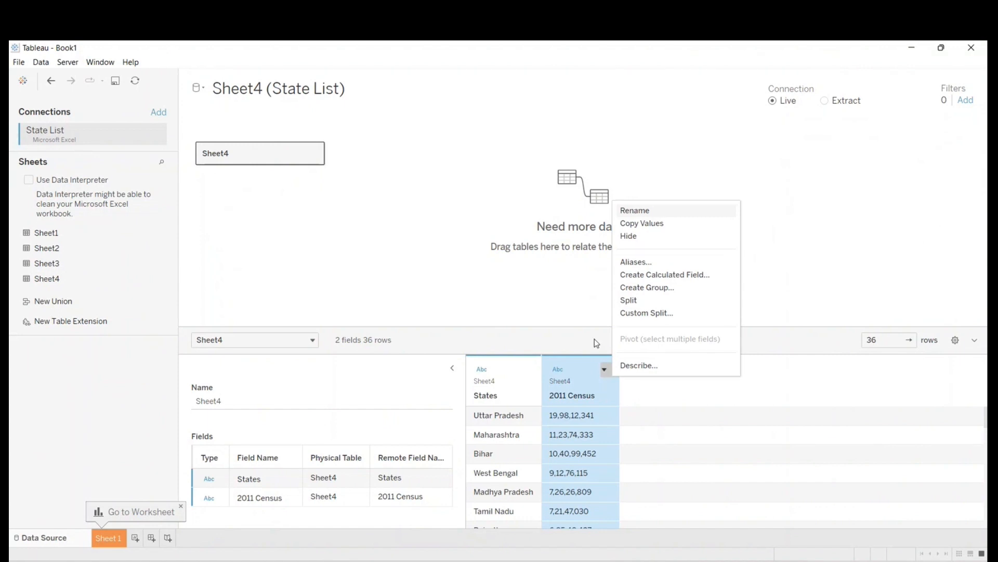
pyautogui.click(567, 327)
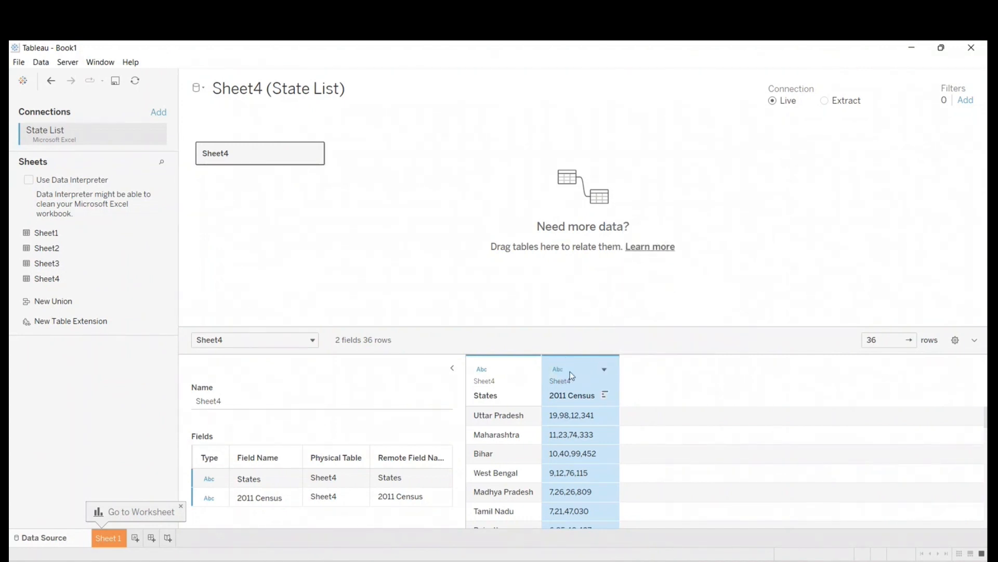
pyautogui.rightClick(565, 369)
pyautogui.click(566, 370)
pyautogui.click(604, 370)
pyautogui.click(574, 374)
pyautogui.rightClick(565, 380)
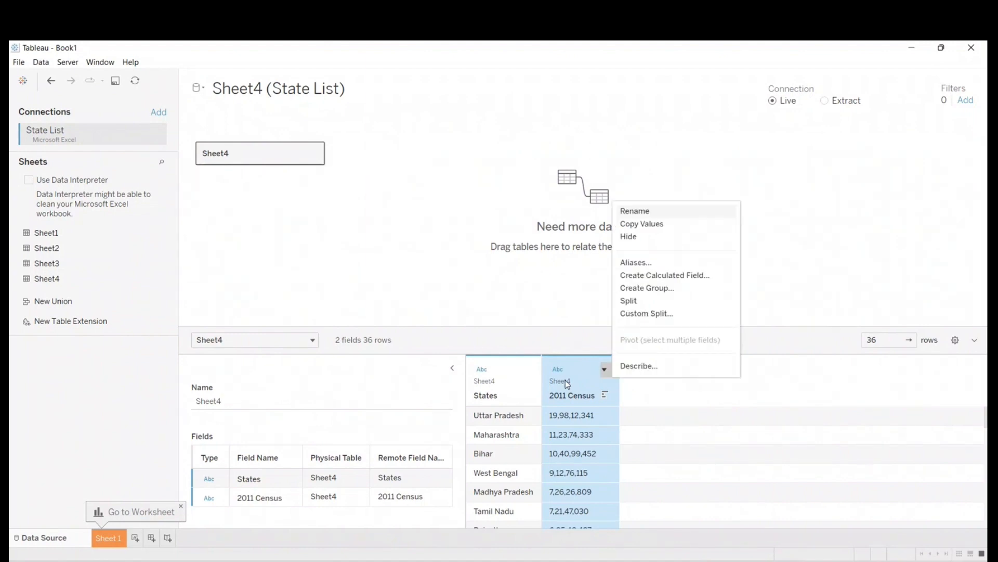
pyautogui.click(492, 298)
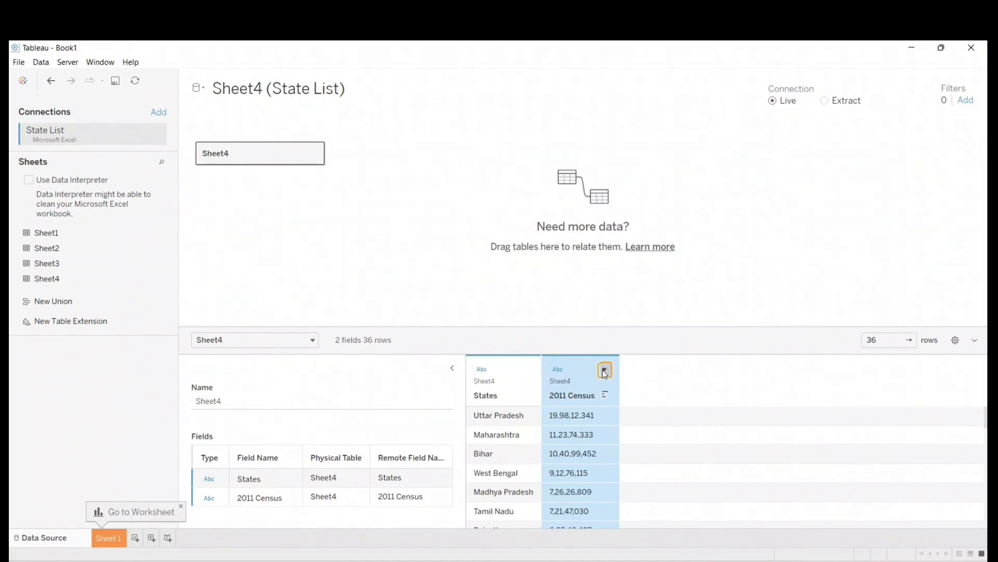
pyautogui.click(604, 370)
pyautogui.click(586, 370)
pyautogui.click(604, 370)
pyautogui.click(581, 376)
# - Change the data type of the 2011 Census field to Number (whole) in Sheet 1 and check the column in the data source
pyautogui.click(107, 536)
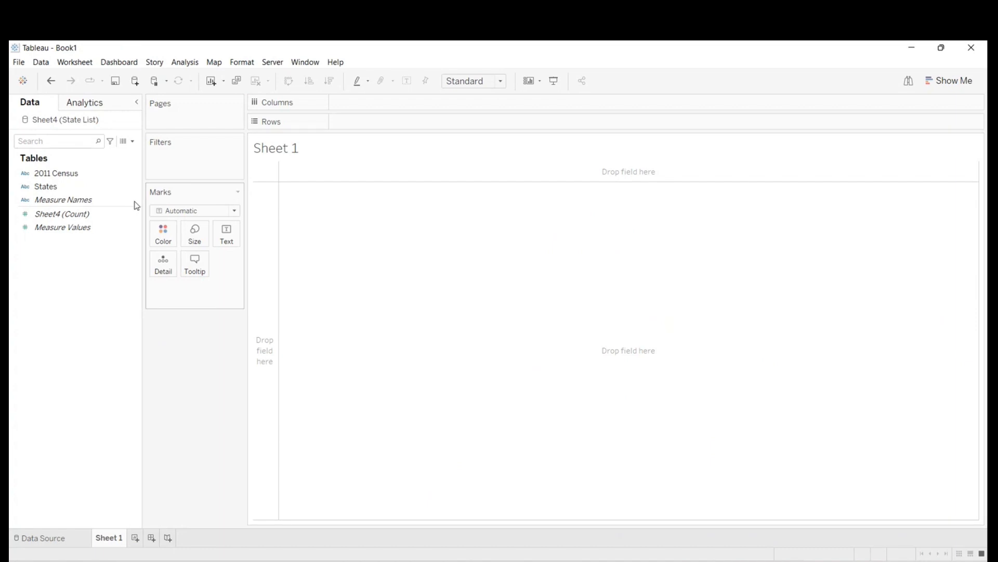
pyautogui.click(62, 176)
pyautogui.click(52, 187)
pyautogui.click(65, 176)
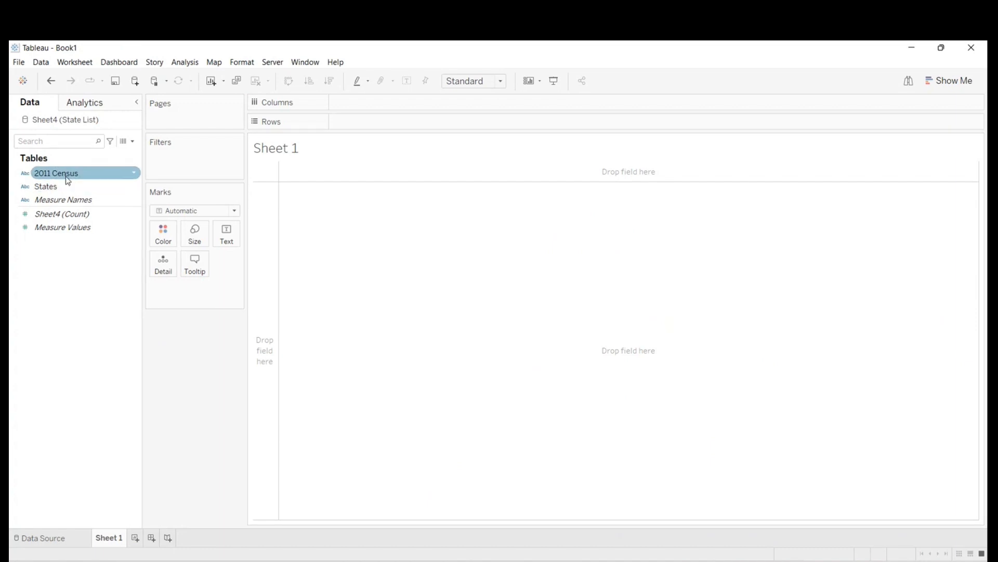
pyautogui.rightClick(66, 177)
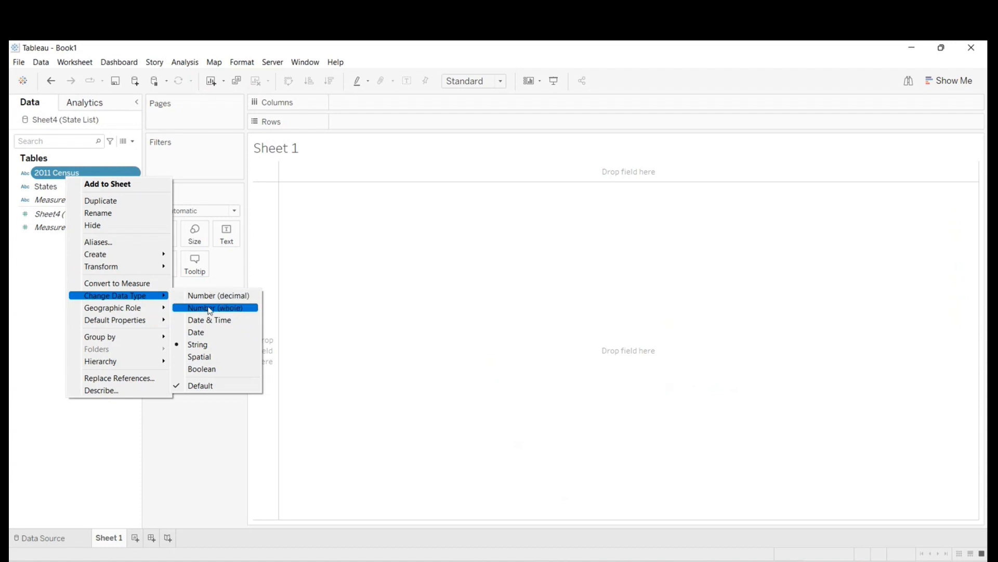
pyautogui.click(210, 308)
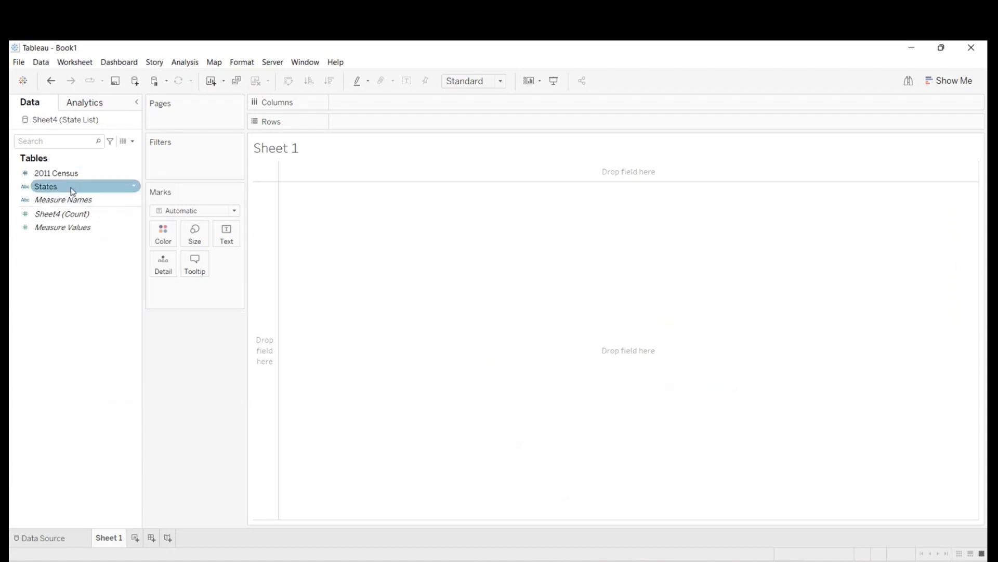
pyautogui.click(59, 536)
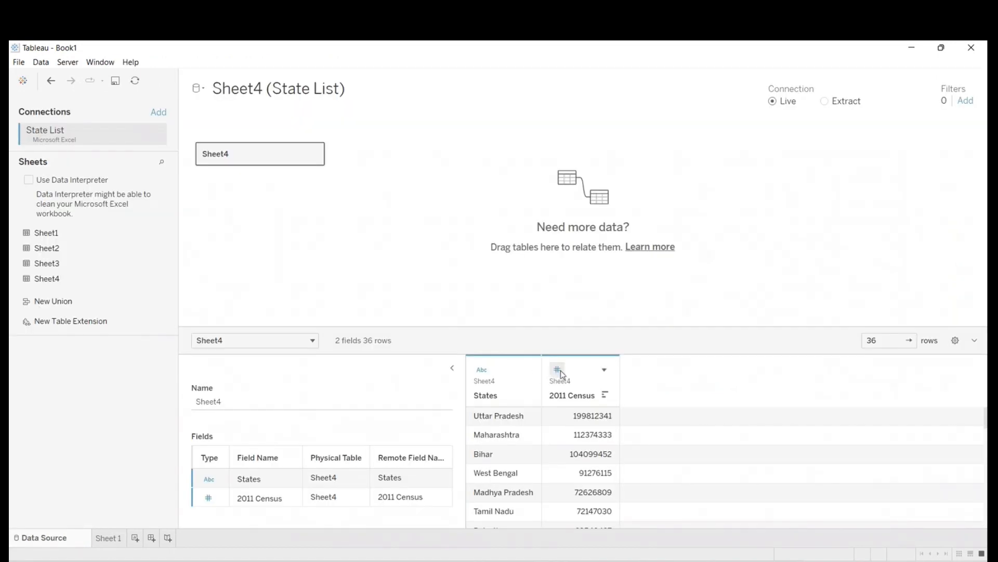
pyautogui.click(108, 539)
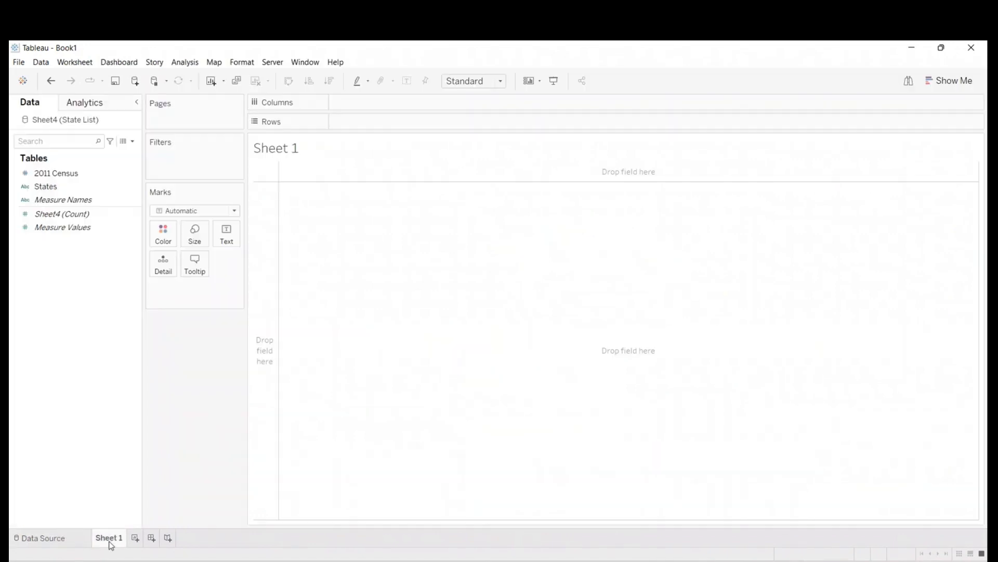
# - List States with 2011 Census on Rows, look through the table, and remove both fields from the view
pyautogui.click(60, 175)
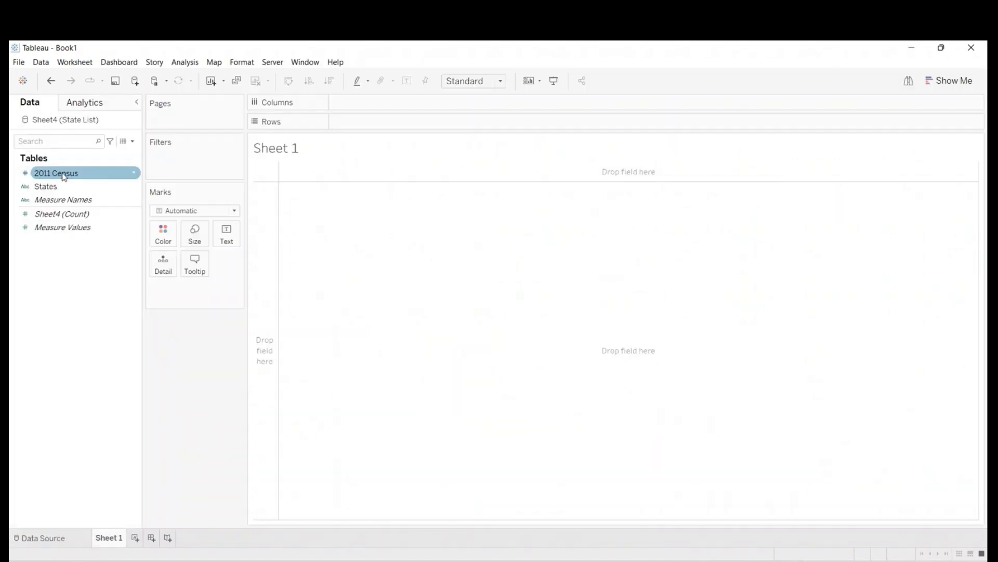
pyautogui.click(37, 189)
pyautogui.moveTo(48, 192); pyautogui.dragTo(365, 125)
pyautogui.moveTo(45, 178); pyautogui.dragTo(355, 295)
pyautogui.scroll(-1, 357, 338)
pyautogui.scroll(1, 353, 416)
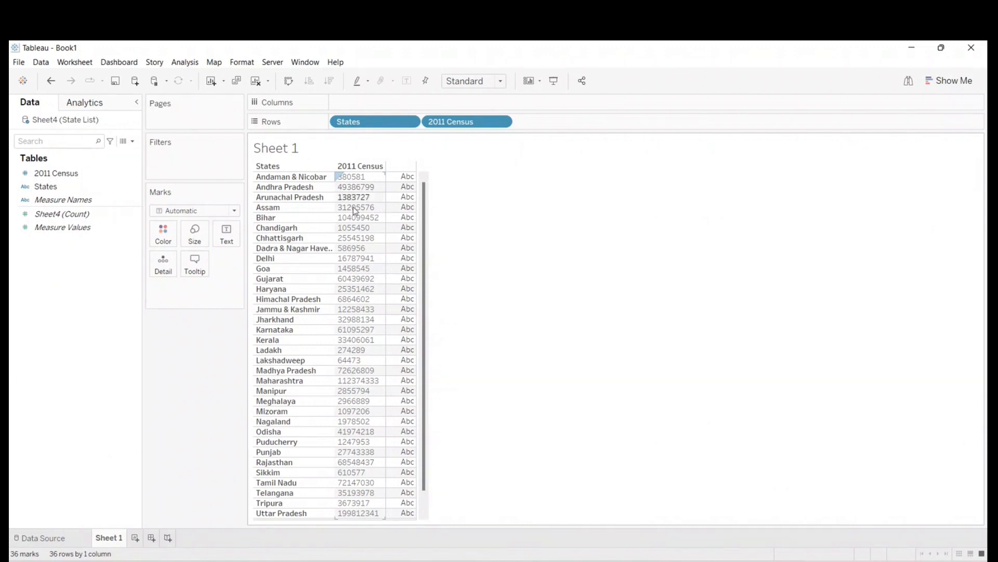
pyautogui.moveTo(484, 121); pyautogui.dragTo(60, 401)
pyautogui.moveTo(367, 122); pyautogui.dragTo(29, 330)
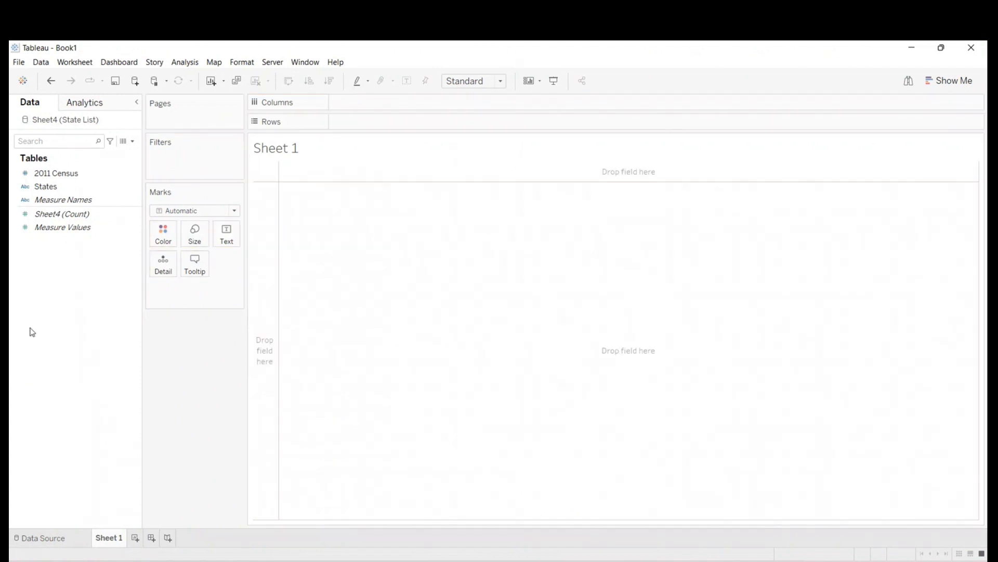
# - Assign the State/Province geographic role to the States field
pyautogui.click(64, 185)
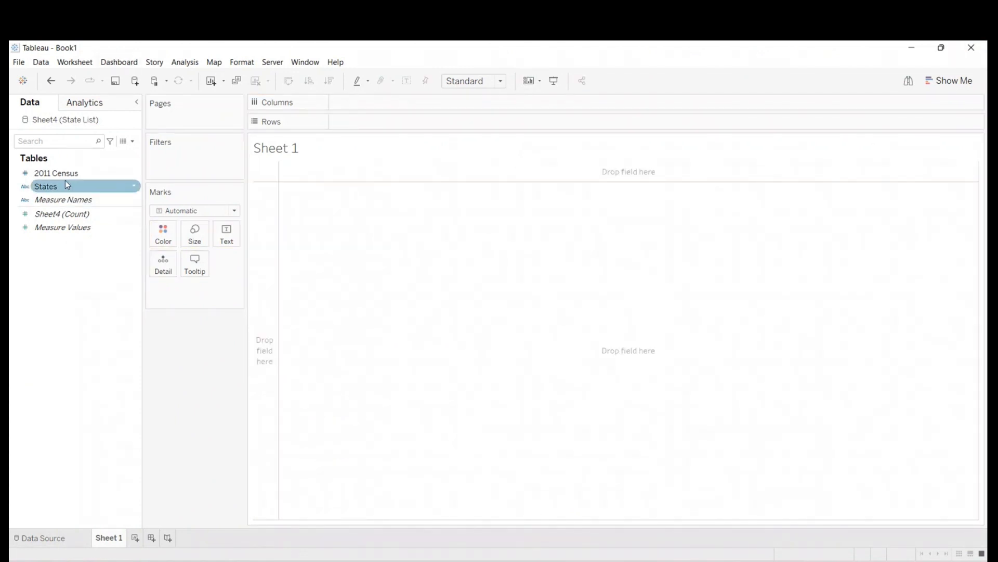
pyautogui.rightClick(63, 186)
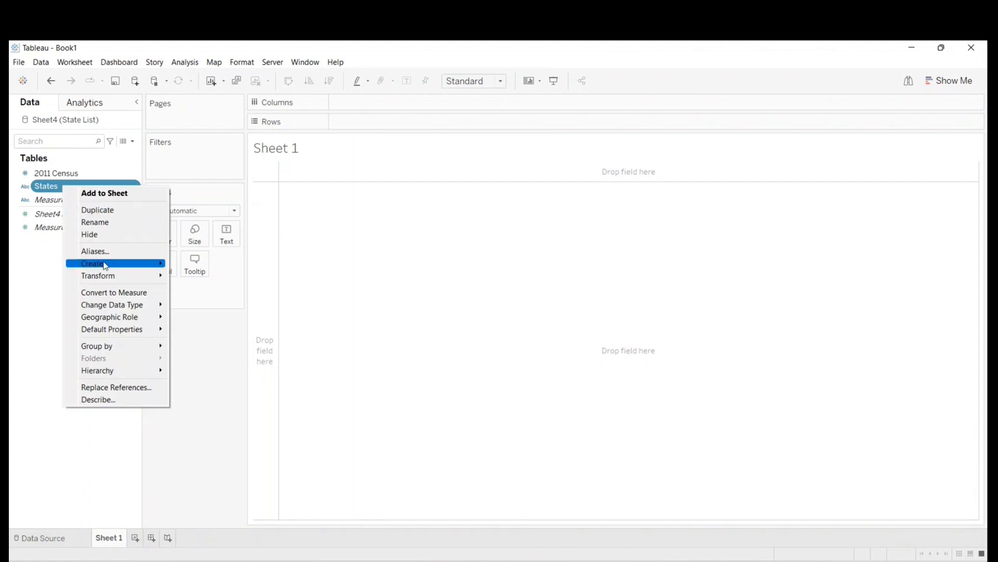
pyautogui.click(57, 282)
pyautogui.click(27, 187)
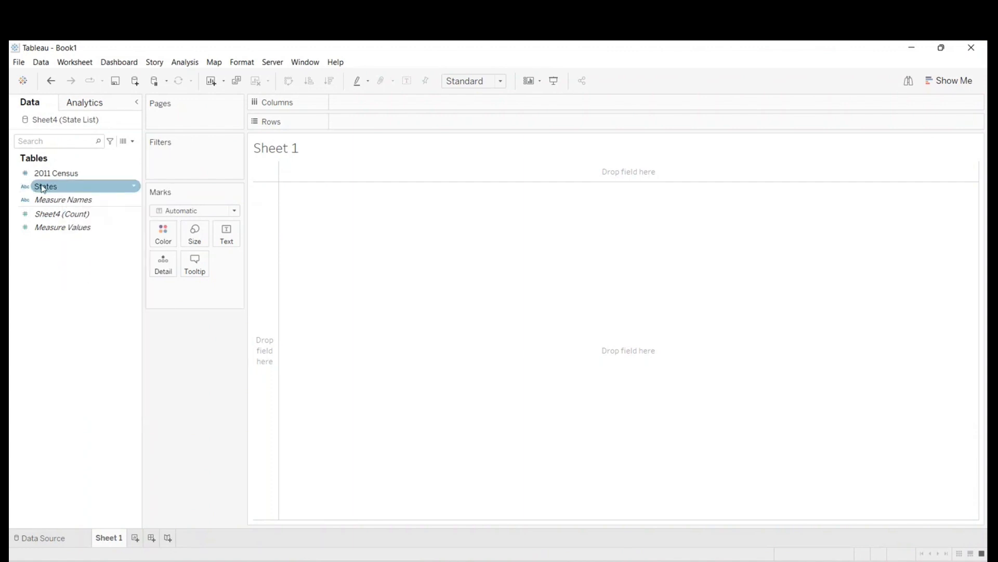
pyautogui.click(30, 197)
pyautogui.click(28, 190)
pyautogui.rightClick(93, 187)
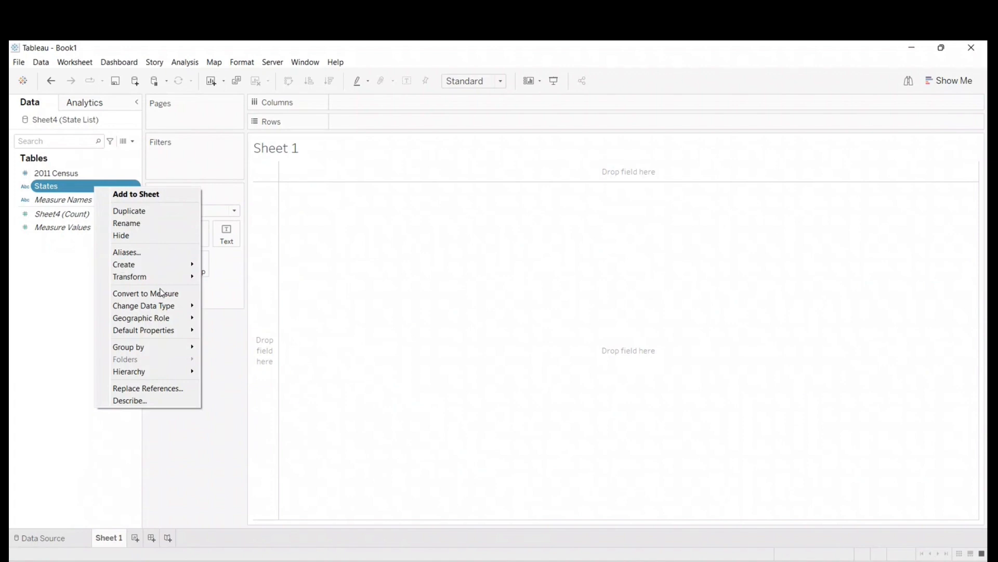
pyautogui.moveTo(152, 318)
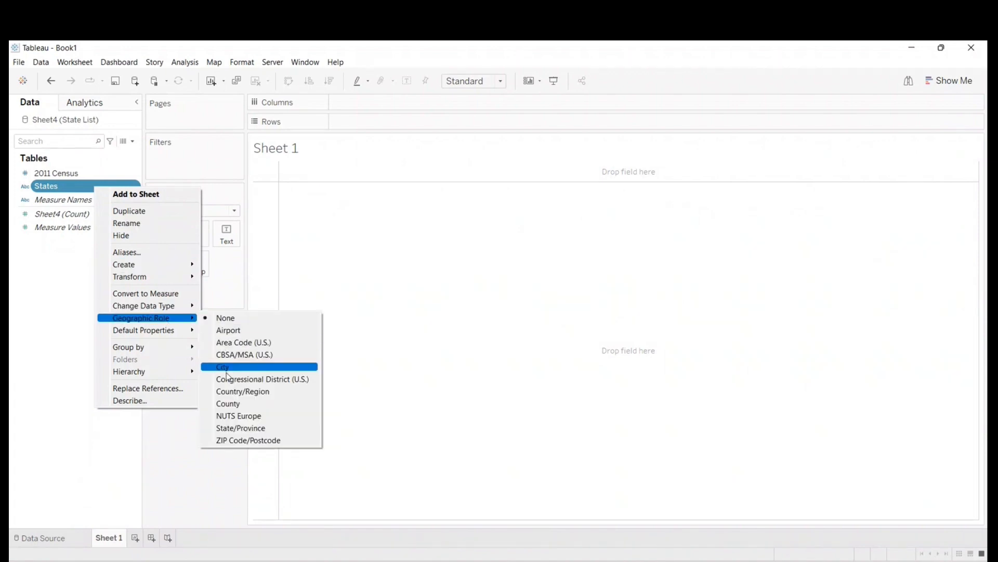
pyautogui.click(239, 431)
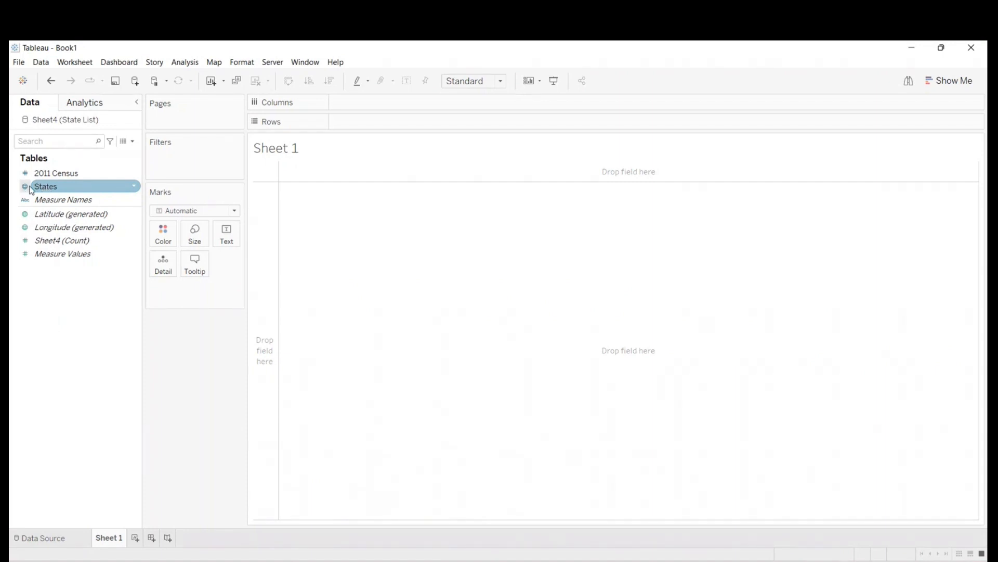
# - Check which geographic role is assigned to the States field
pyautogui.click(57, 188)
pyautogui.rightClick(56, 188)
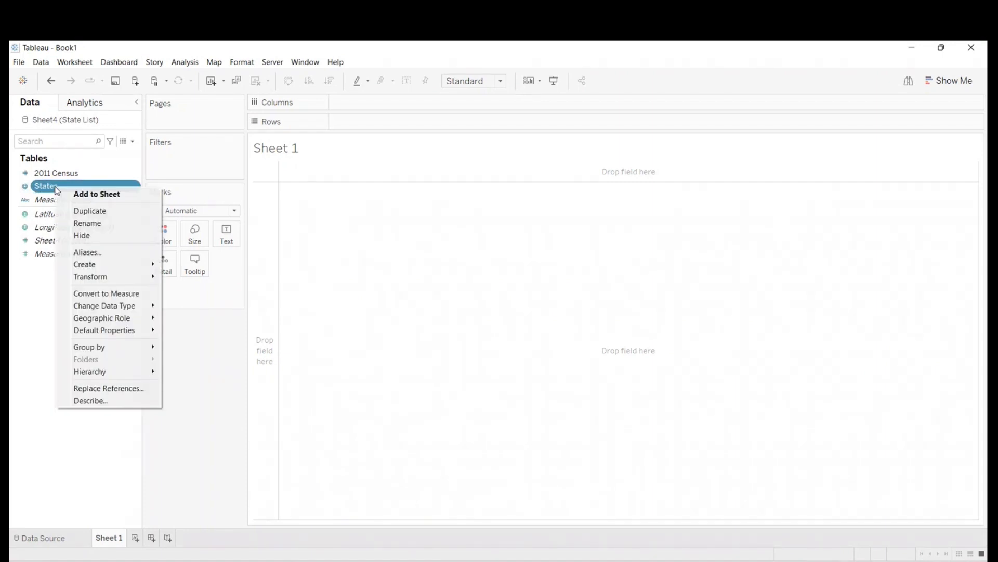
pyautogui.moveTo(88, 318)
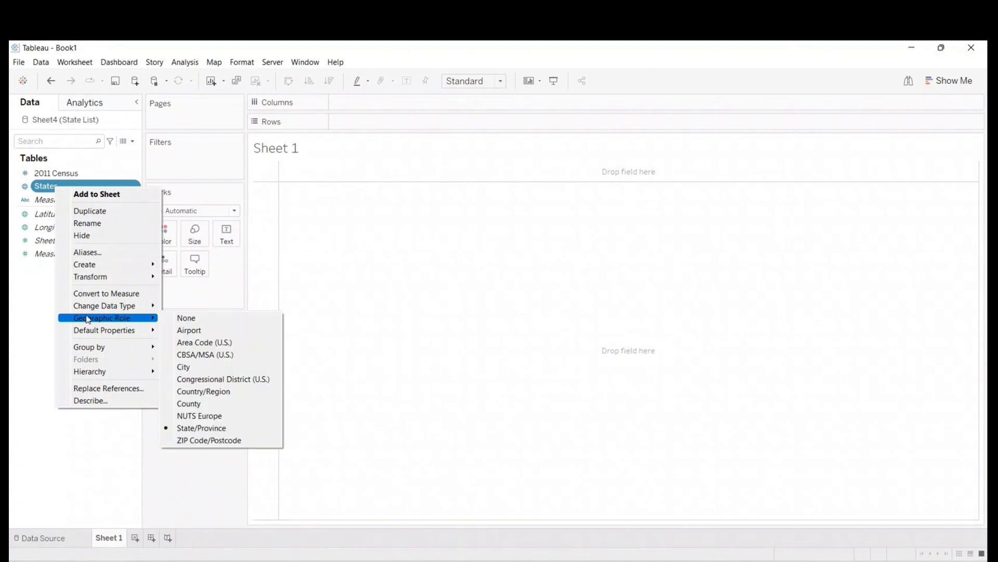
pyautogui.click(211, 428)
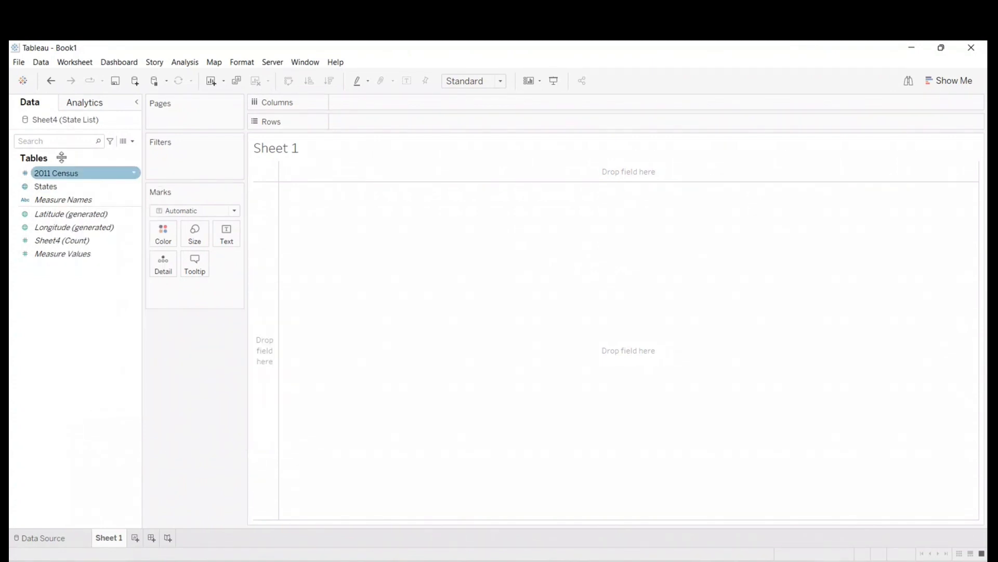
# - Plot States on a map, view the options for its unknown locations without choosing one, and clear the sheet
pyautogui.doubleClick(45, 186)
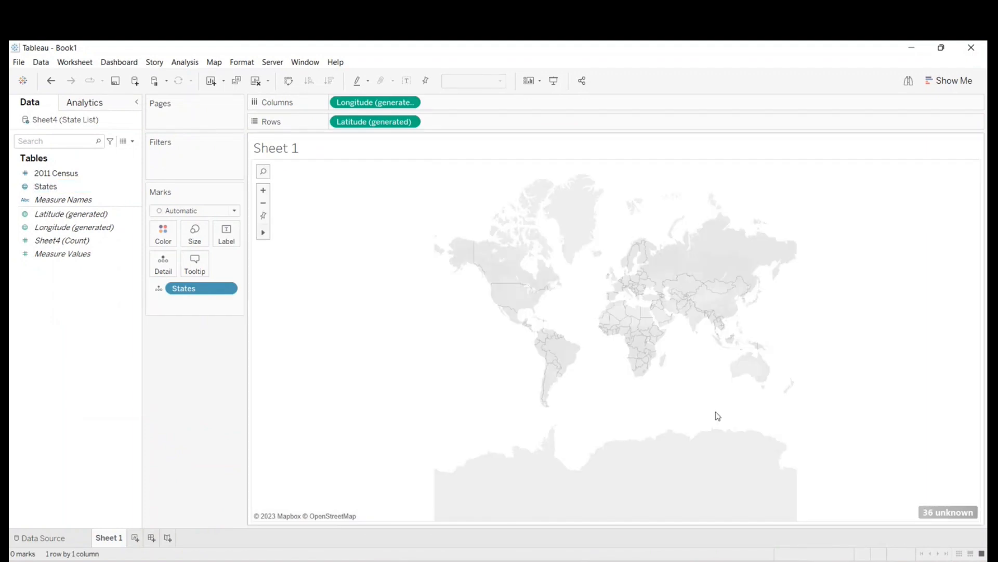
pyautogui.click(942, 514)
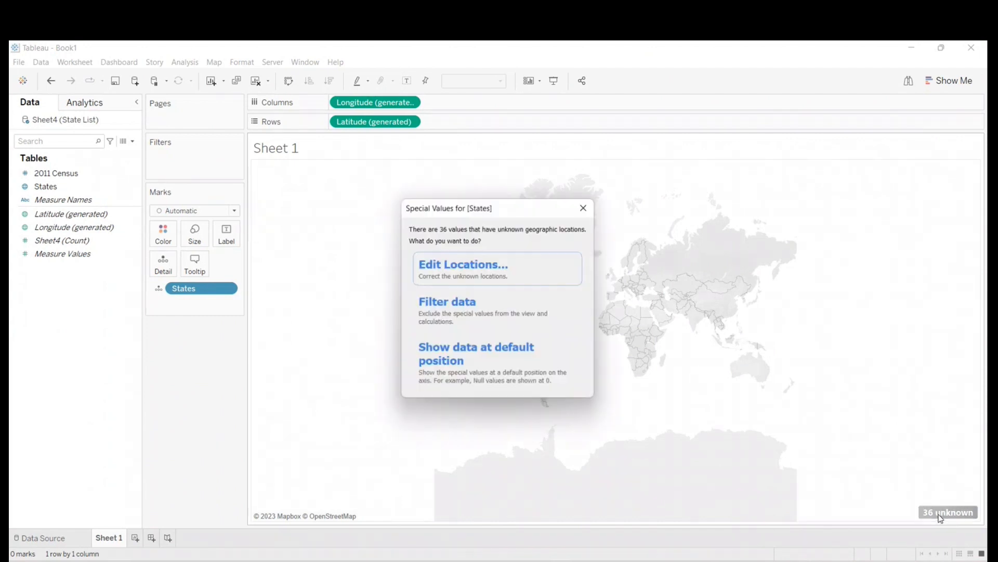
pyautogui.click(585, 207)
pyautogui.click(255, 81)
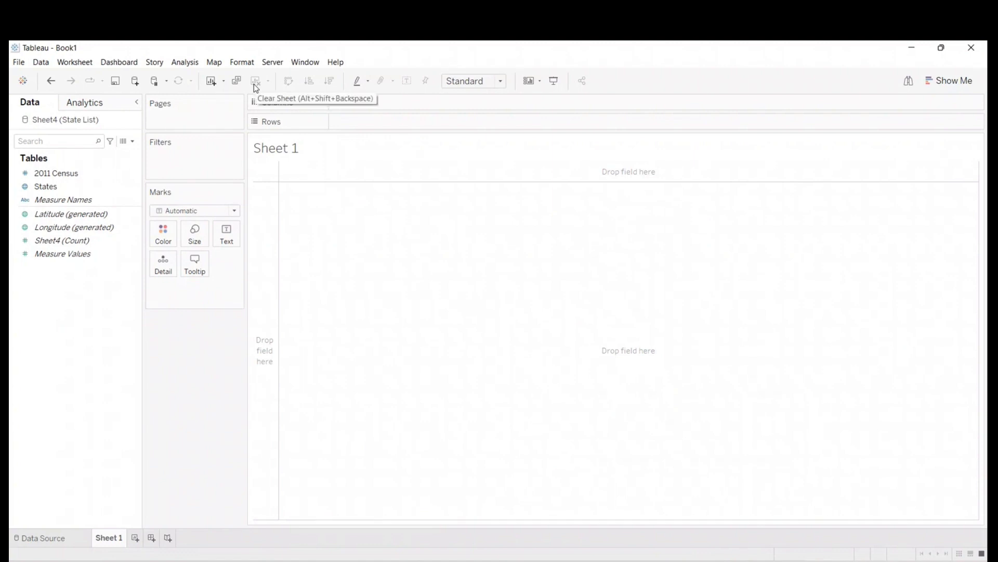
# - Review the geographic role options for the States field again, keeping State/Province
pyautogui.click(44, 185)
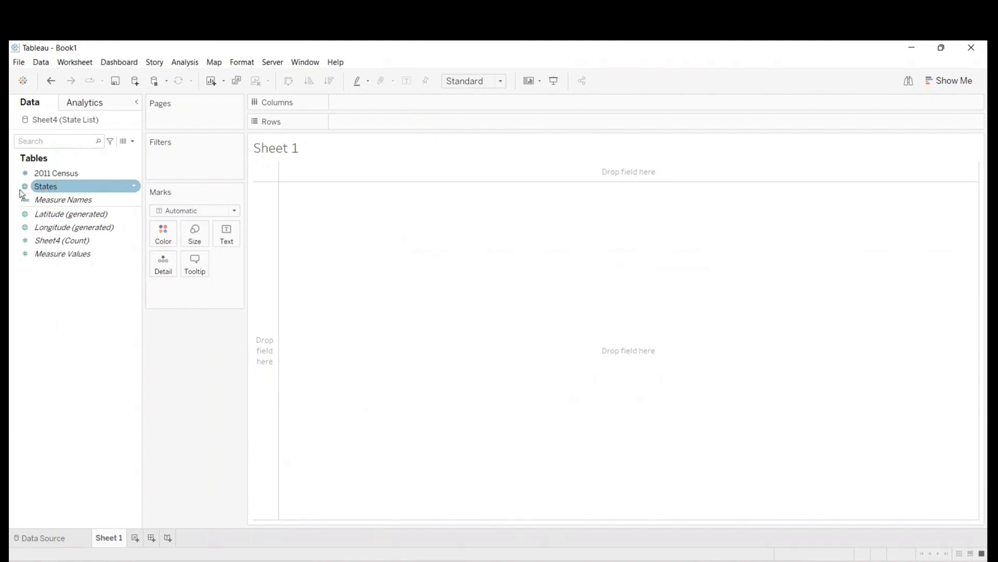
pyautogui.rightClick(72, 190)
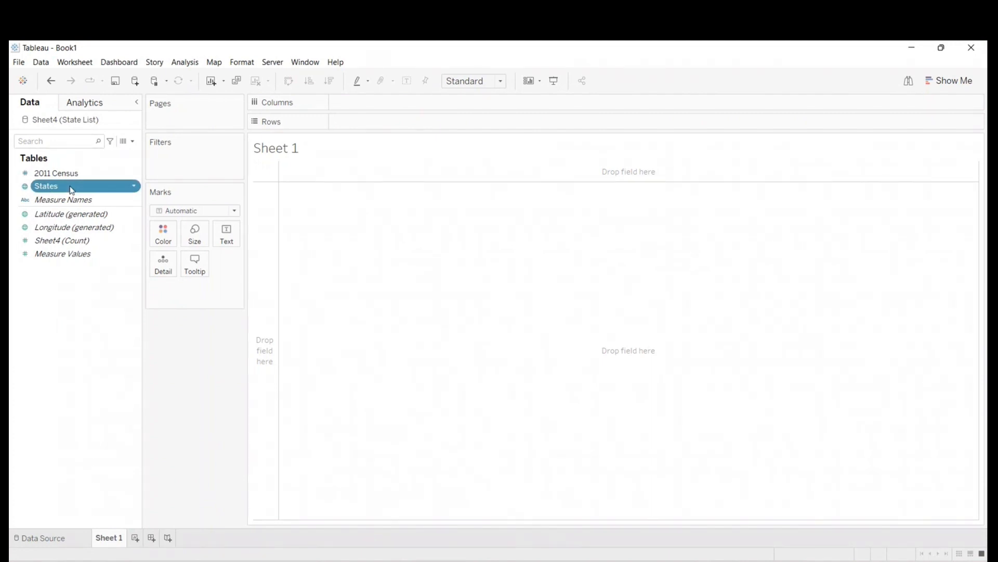
pyautogui.moveTo(143, 321)
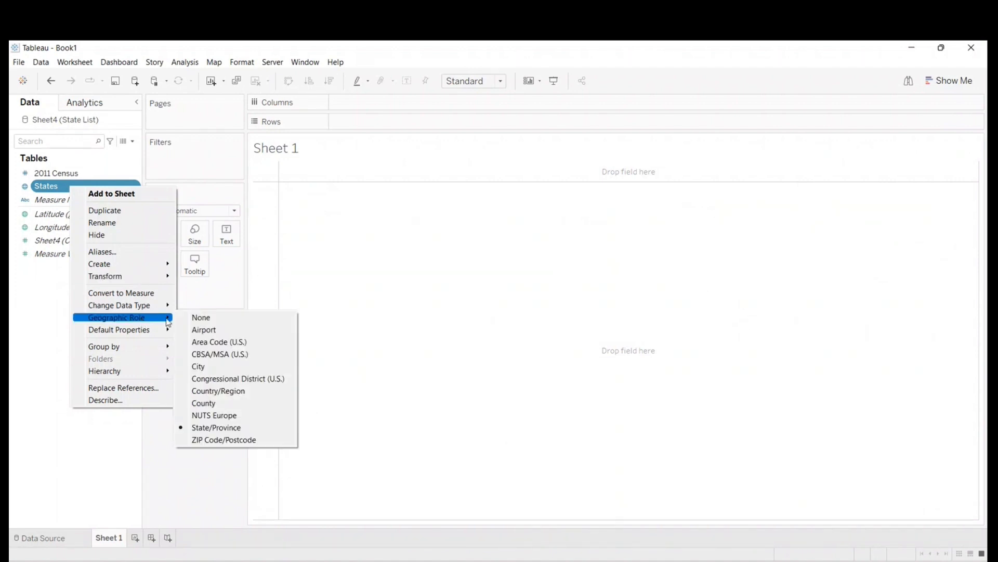
pyautogui.click(222, 432)
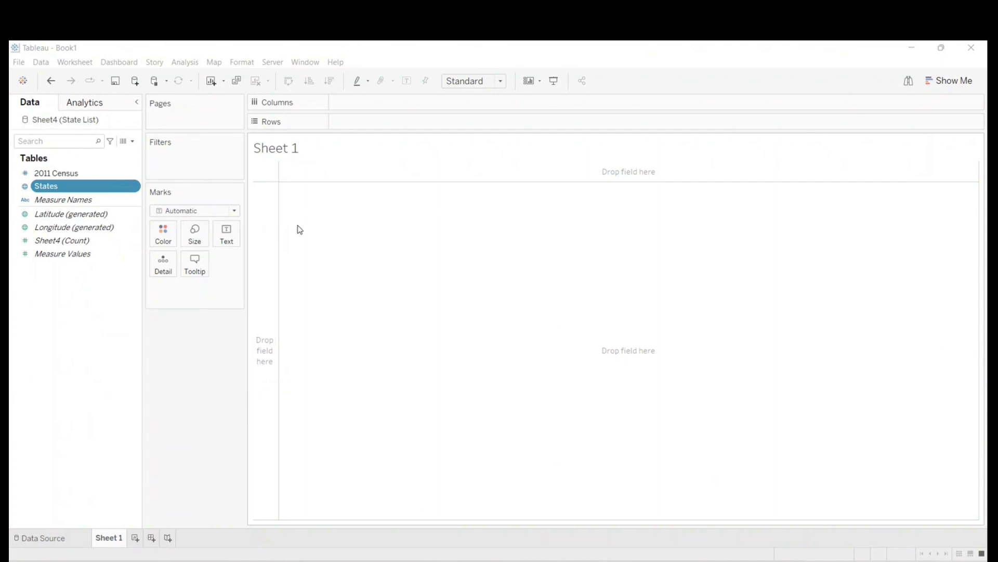
# - Plot States on a map and correct its unknown locations by fixing the country/region to India
pyautogui.doubleClick(58, 188)
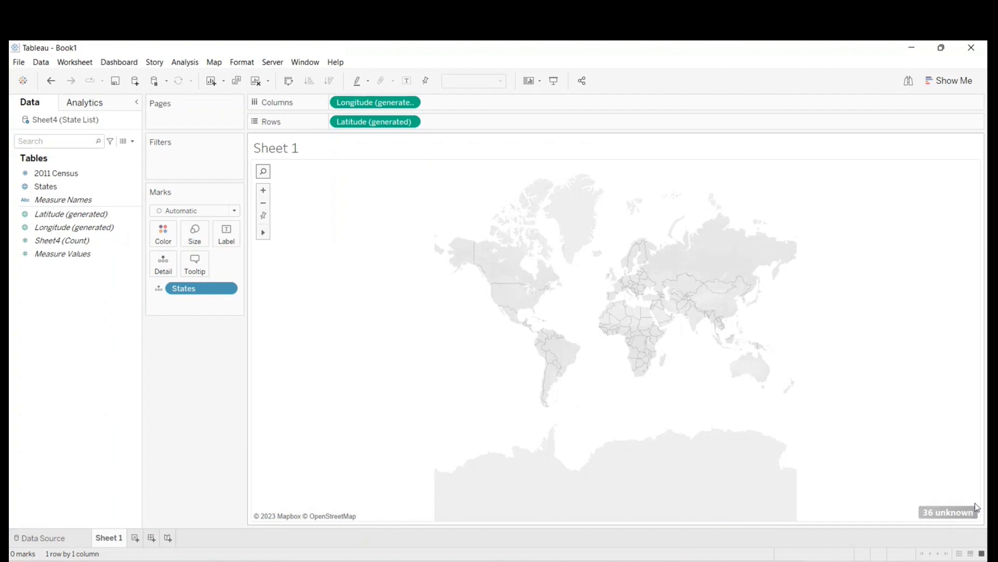
pyautogui.click(953, 514)
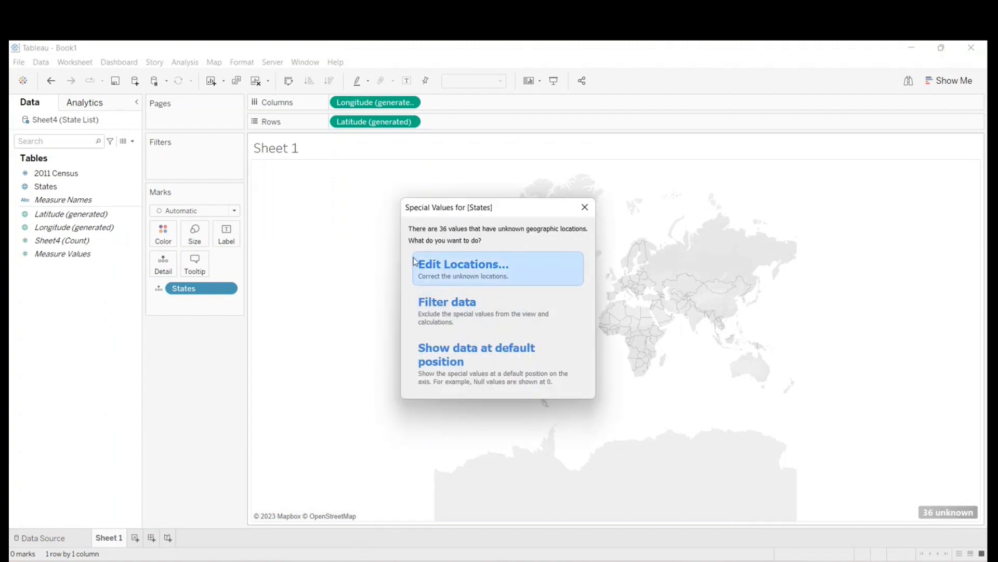
pyautogui.click(475, 272)
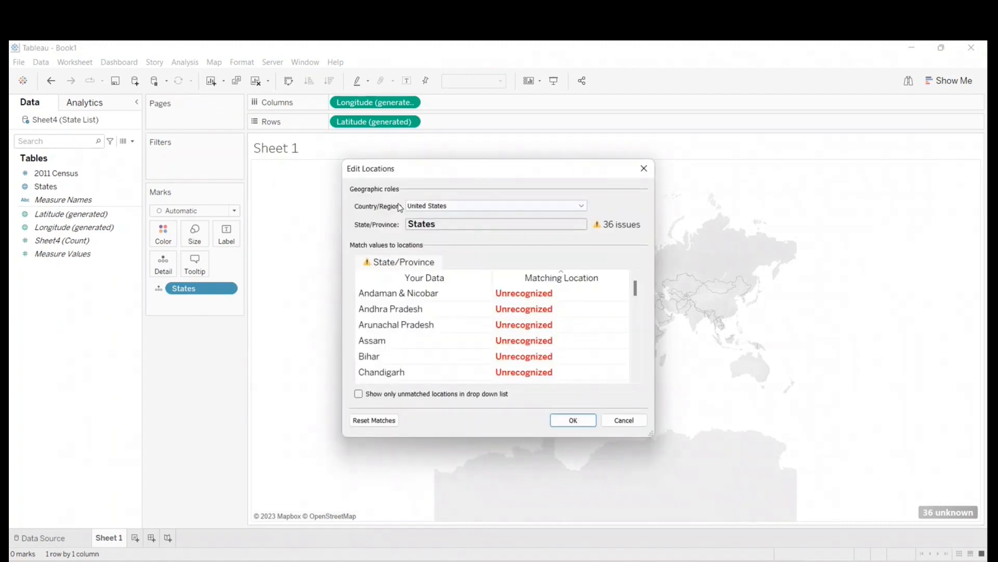
pyautogui.click(455, 205)
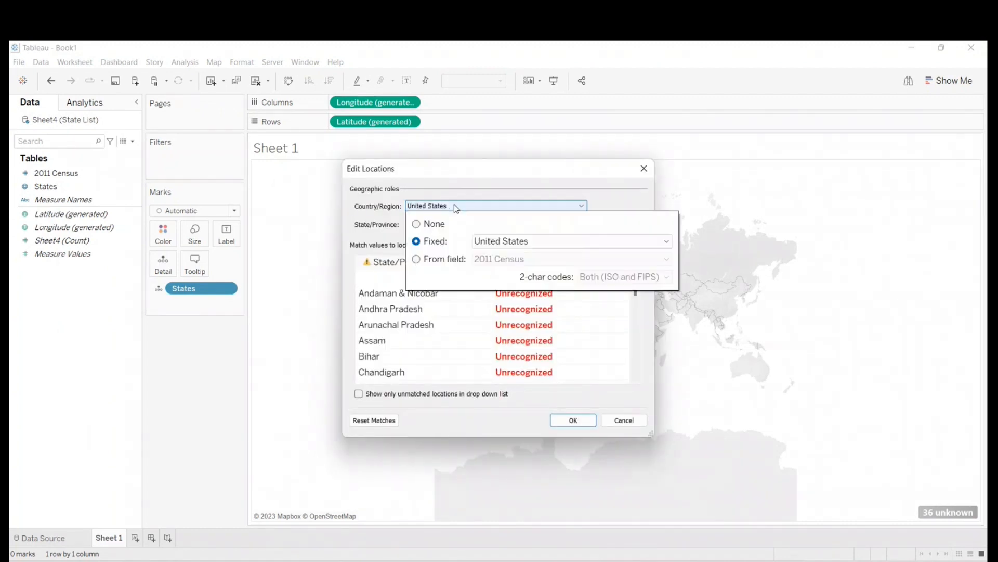
pyautogui.click(494, 242)
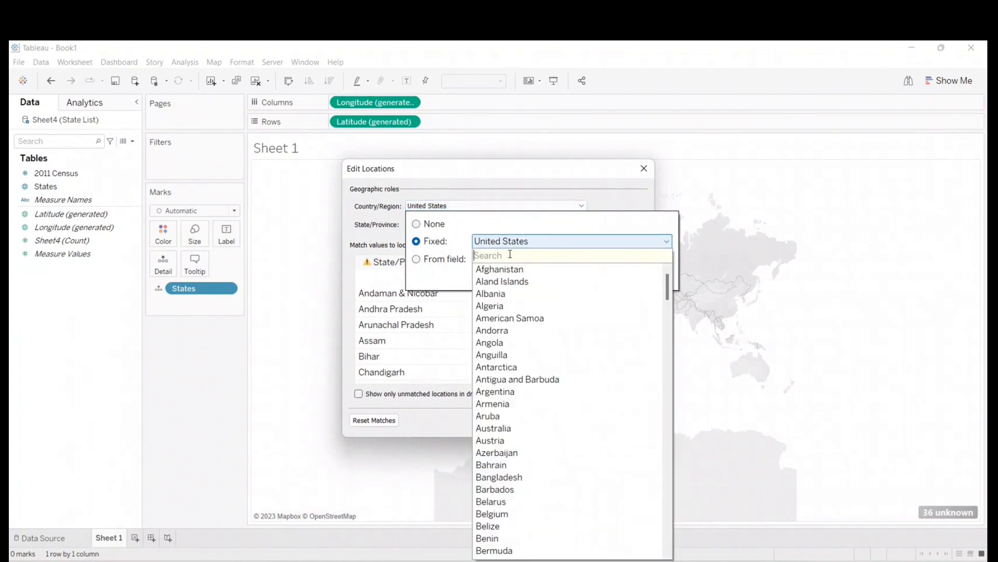
pyautogui.write('india')
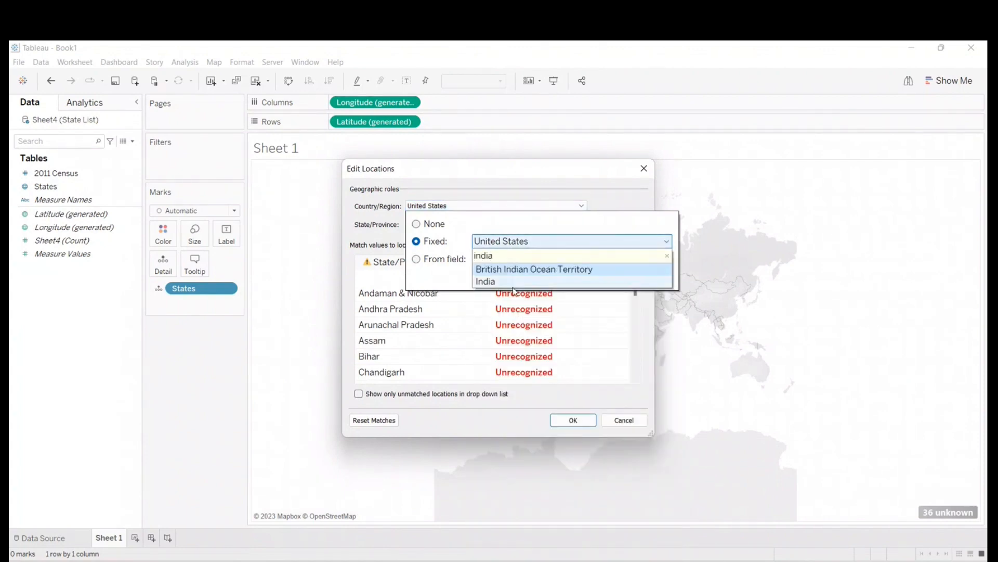
pyautogui.click(510, 282)
pyautogui.click(633, 195)
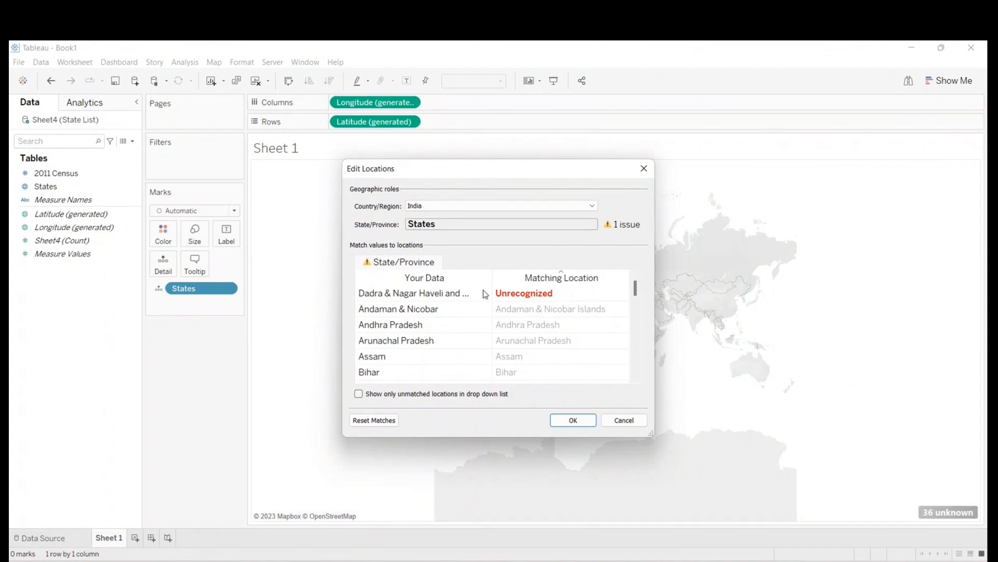
pyautogui.click(582, 422)
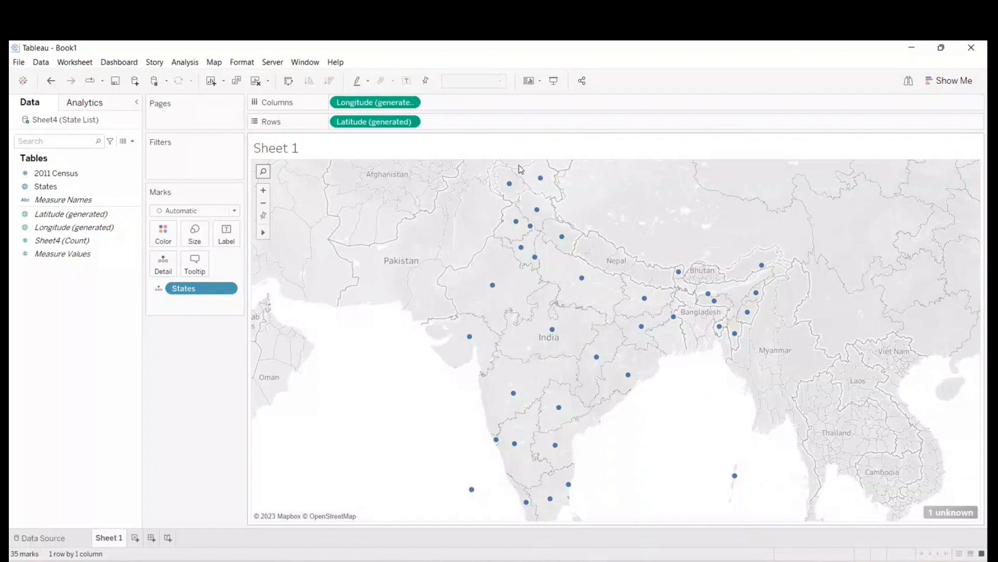
# - Resolve the remaining unknown location by matching Dadra & Nagar Haveli to Tableau's Dadra and Nagar Haveli and Daman location
pyautogui.click(946, 514)
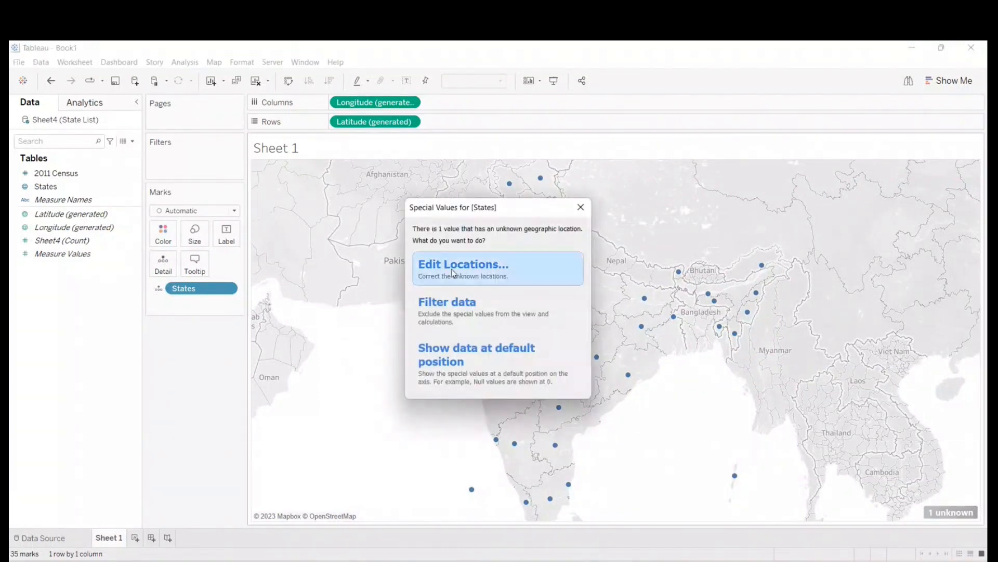
pyautogui.click(452, 273)
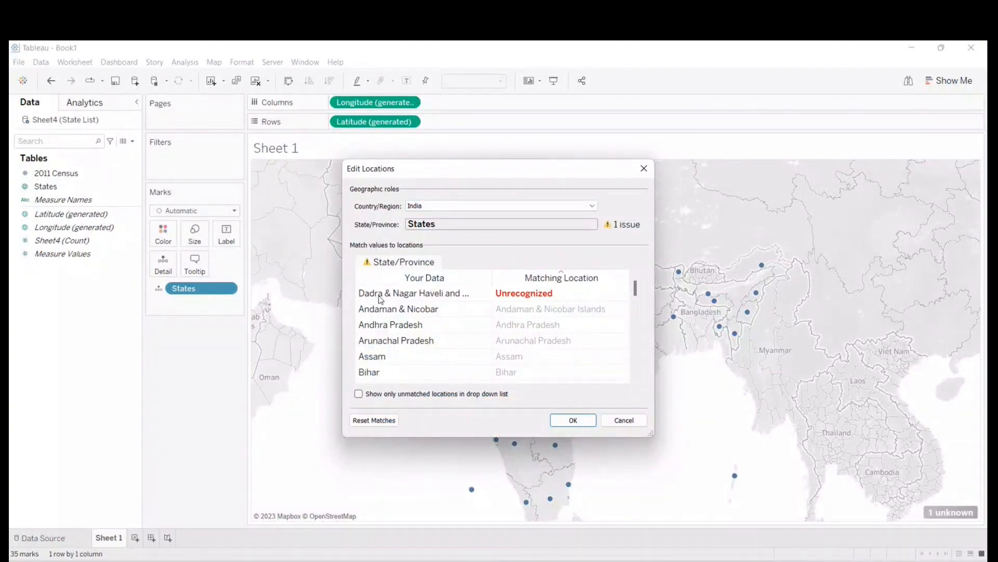
pyautogui.click(587, 292)
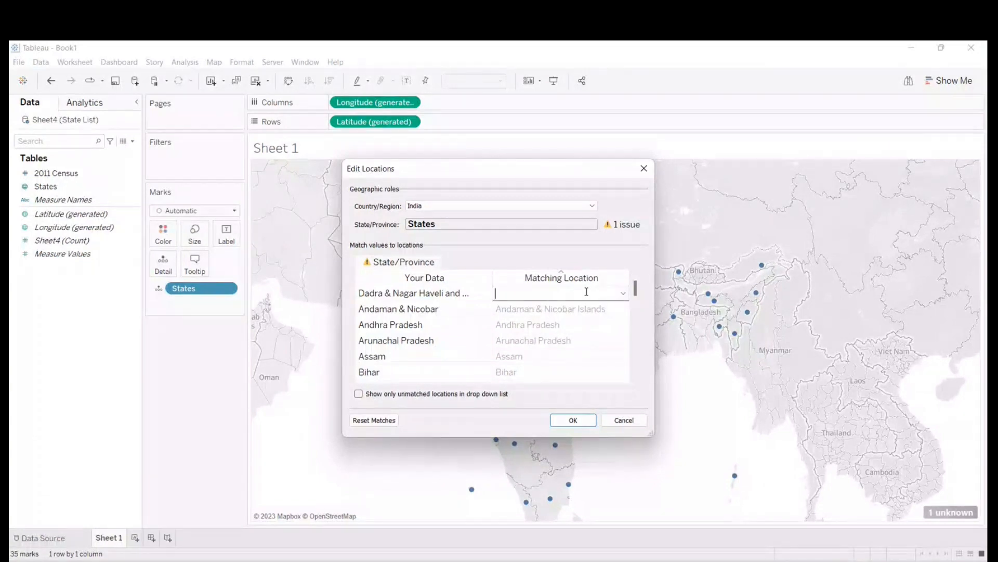
pyautogui.write('dad')
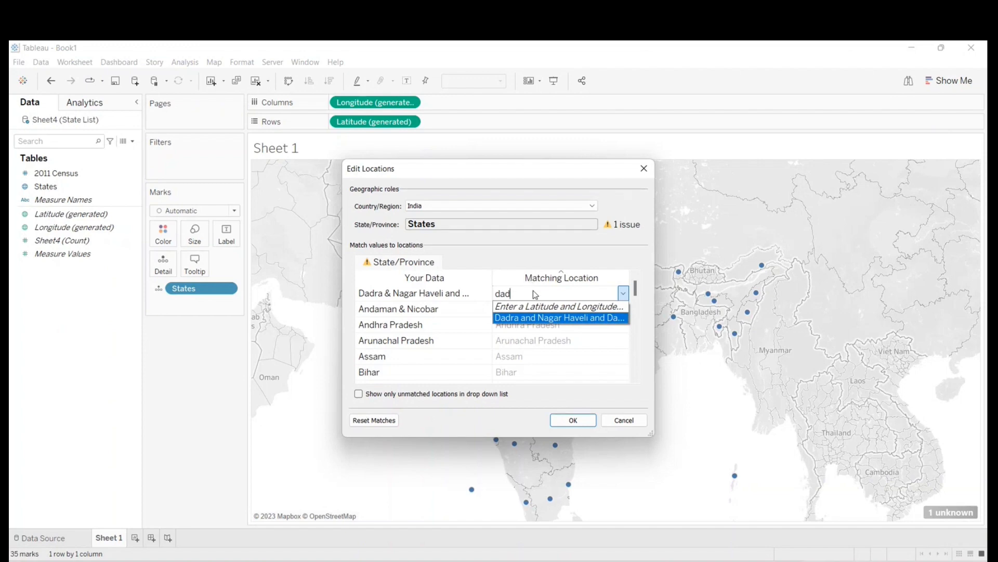
pyautogui.click(531, 318)
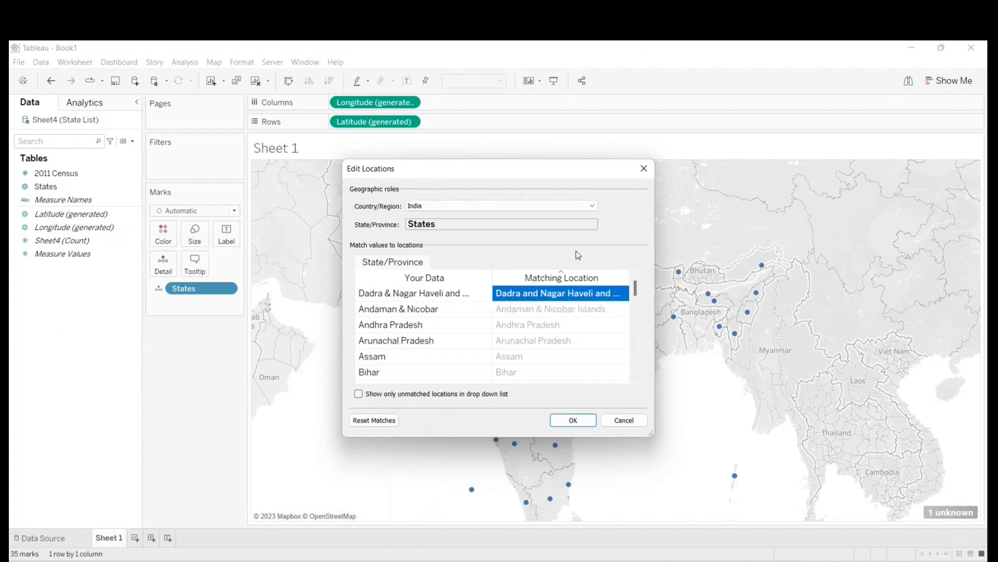
pyautogui.click(573, 420)
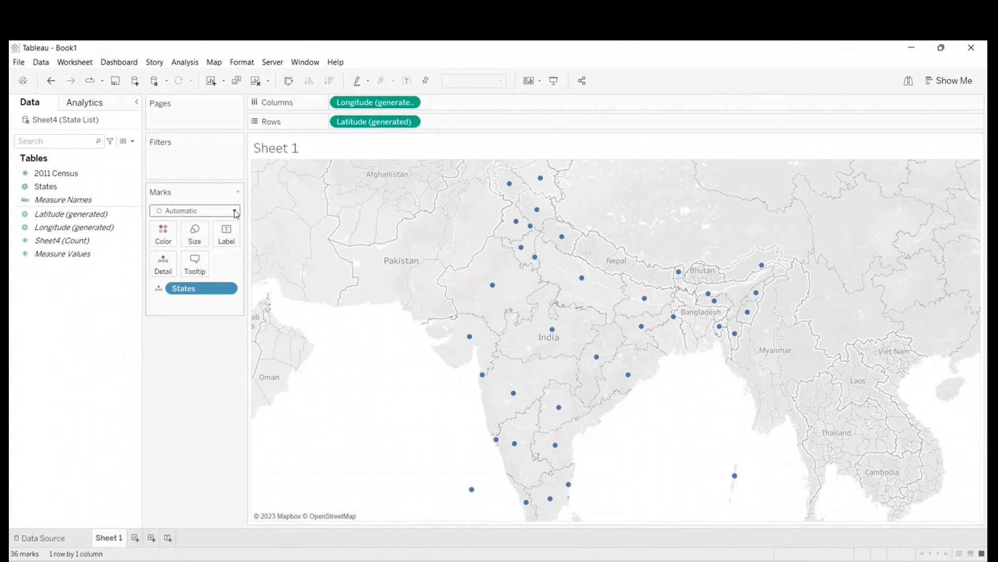
# - Change the mark type of the States view to Map so each state is drawn as a filled area
pyautogui.click(235, 211)
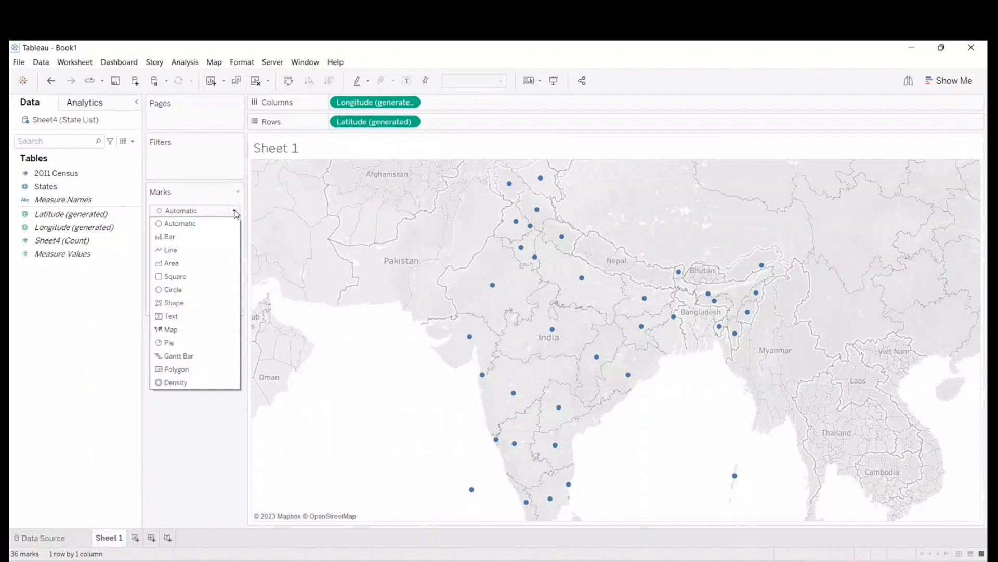
pyautogui.click(167, 330)
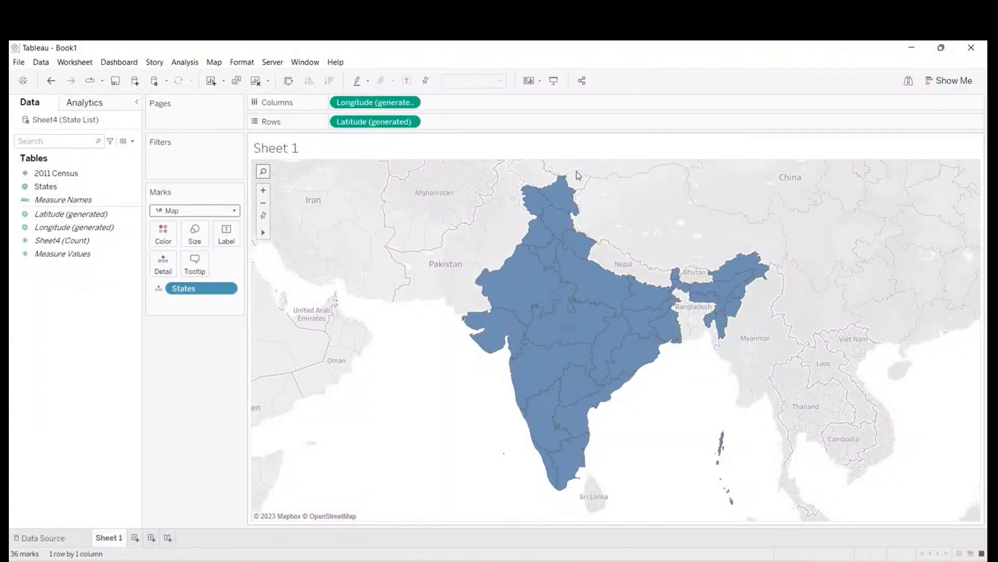
pyautogui.moveTo(558, 209)
# - Set the workbook locale to English (India)
pyautogui.click(19, 63)
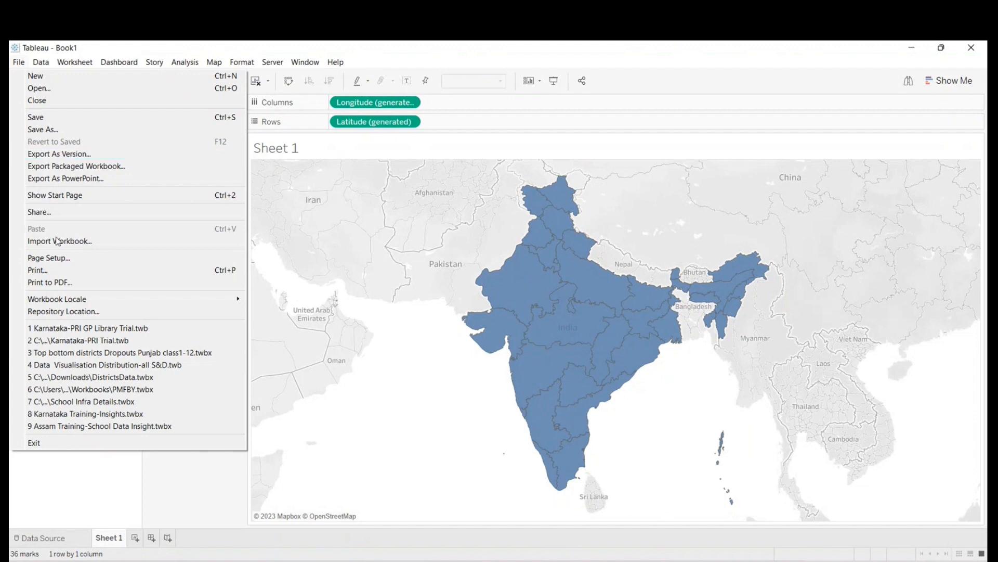
pyautogui.moveTo(68, 299)
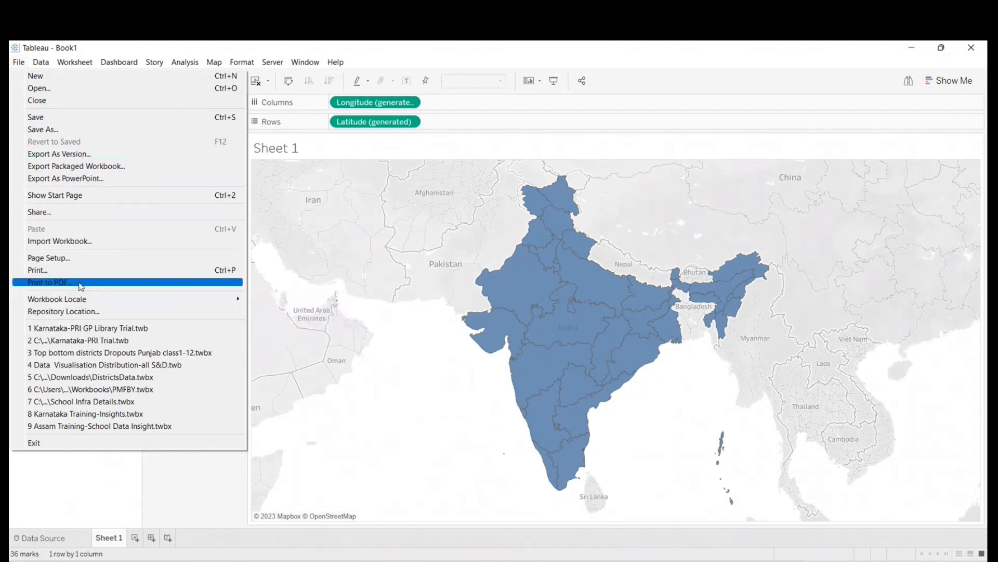
pyautogui.moveTo(134, 299)
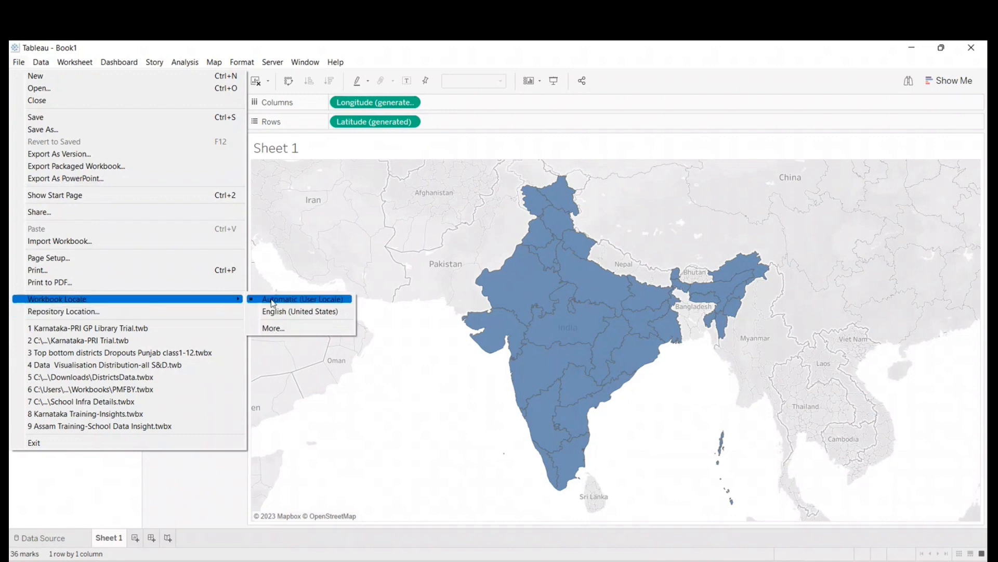
pyautogui.click(290, 329)
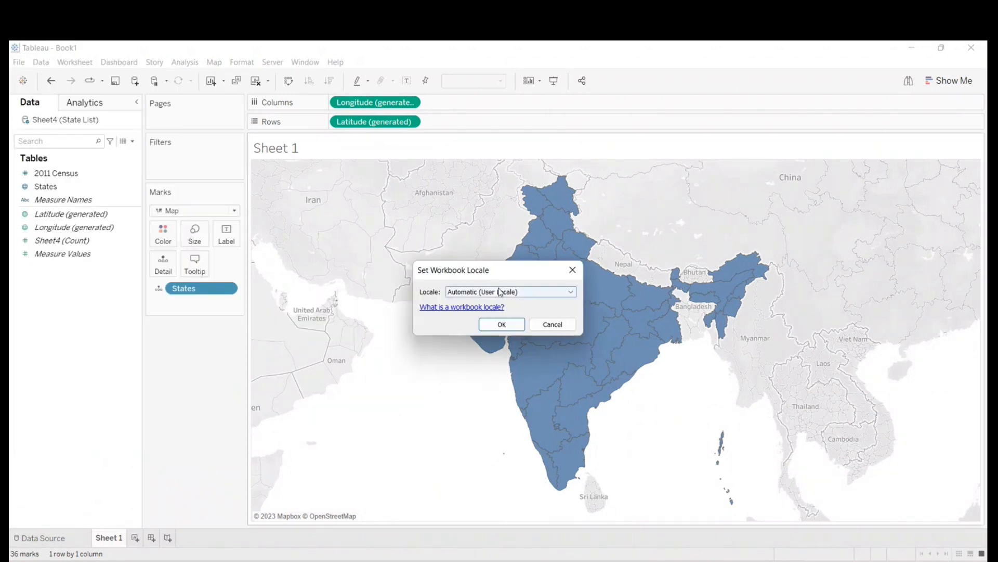
pyautogui.click(511, 292)
pyautogui.write('india')
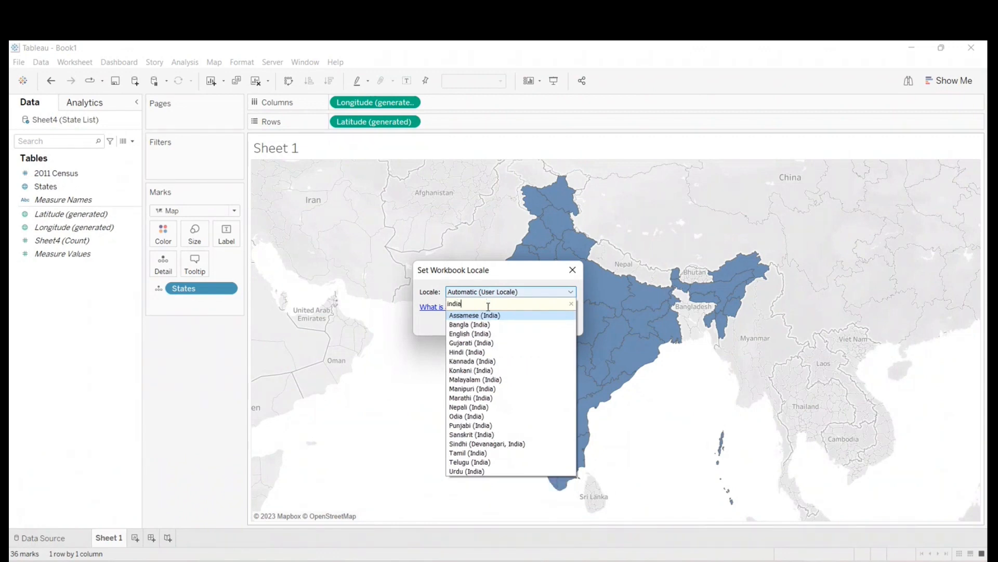
pyautogui.click(477, 333)
pyautogui.click(499, 325)
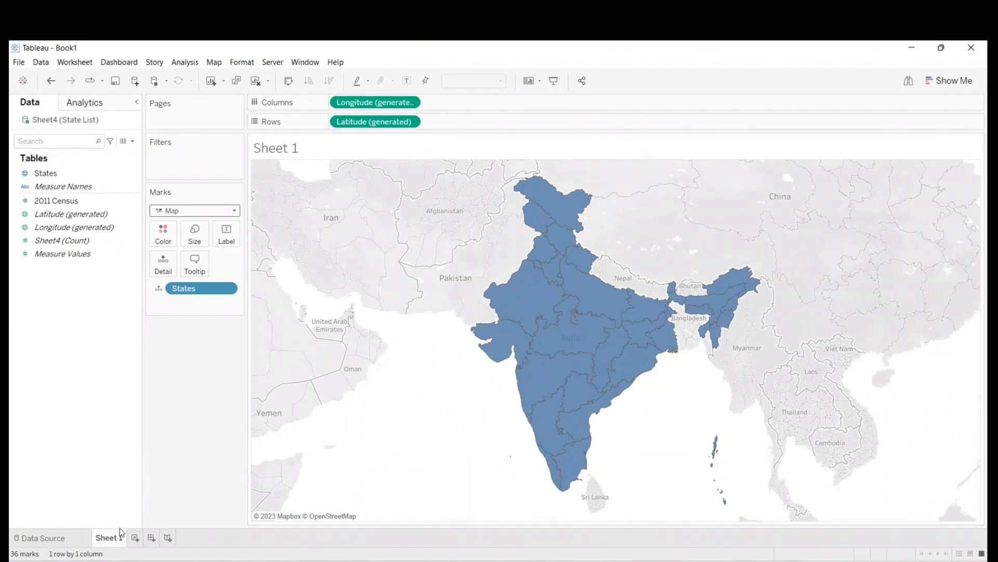
# - Add a new worksheet and plot States on it with the Map mark type
pyautogui.click(135, 537)
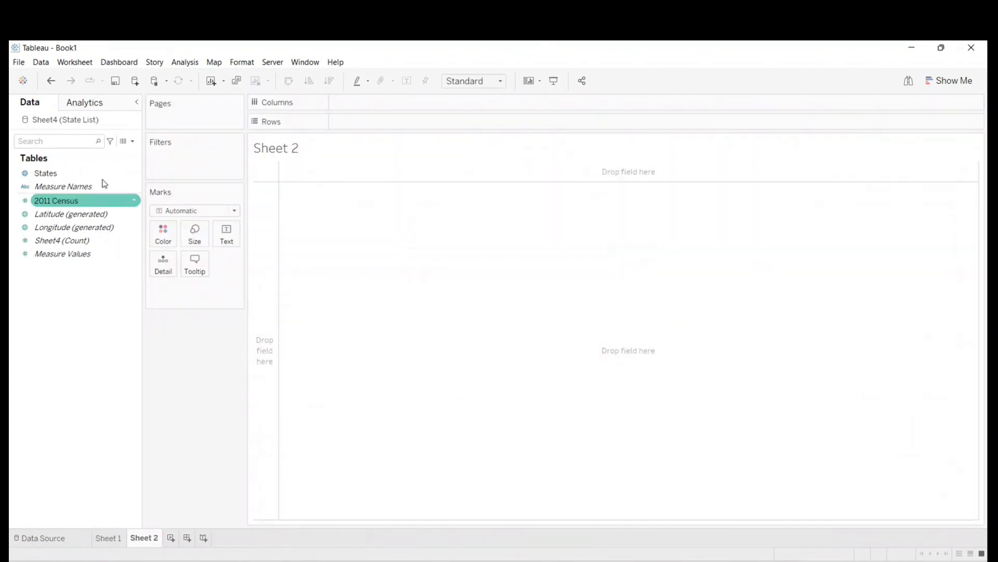
pyautogui.doubleClick(57, 174)
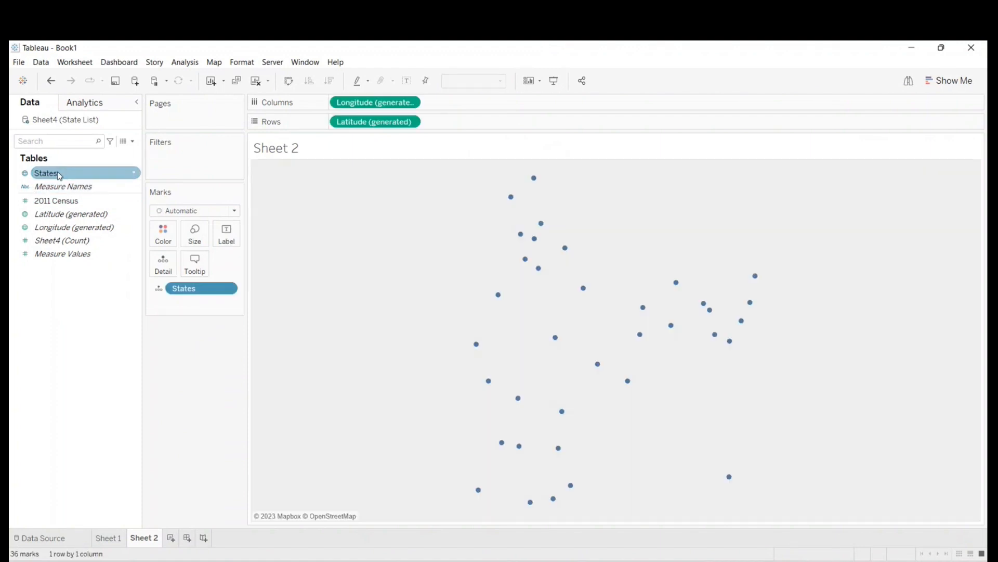
pyautogui.moveTo(478, 500)
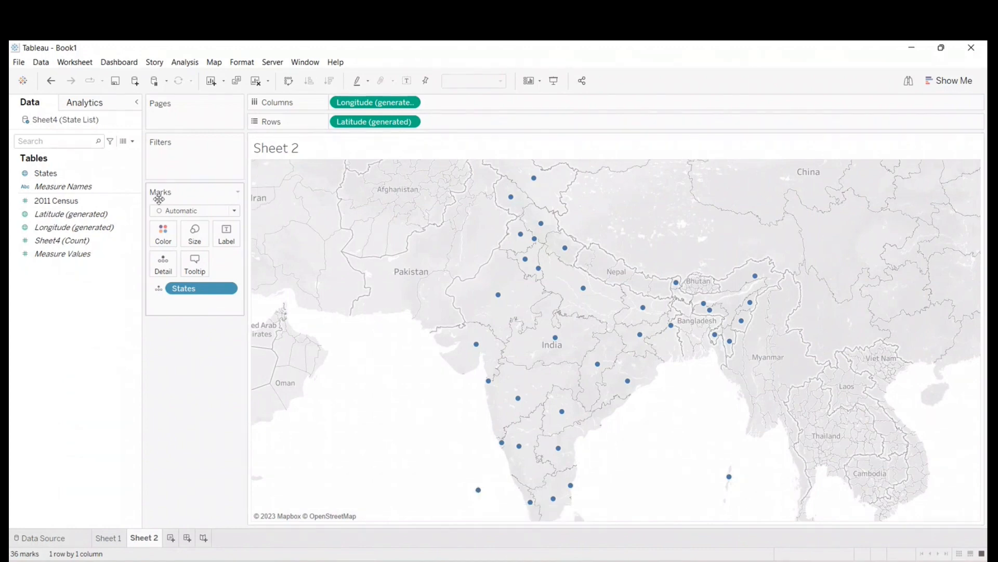
pyautogui.click(196, 210)
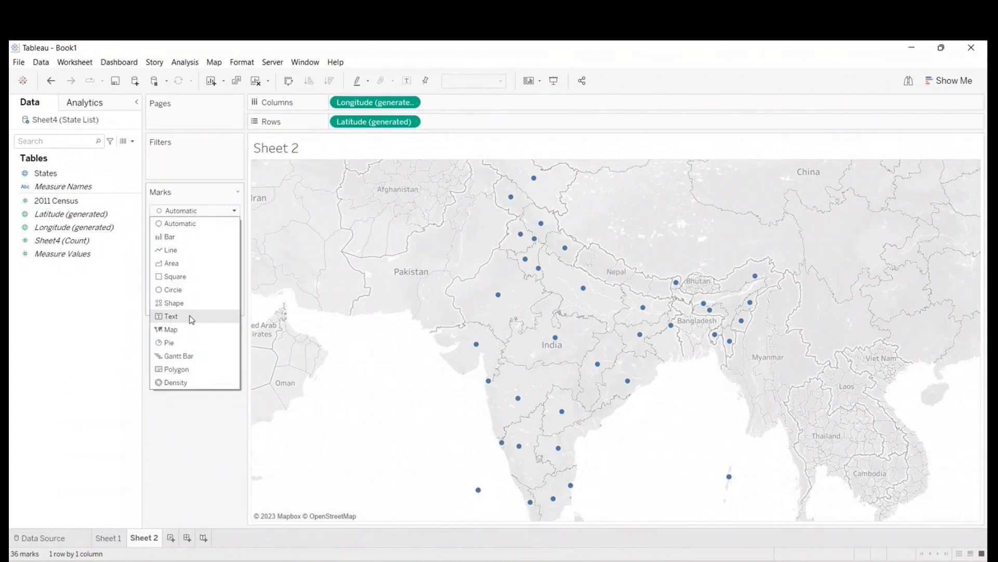
pyautogui.click(171, 329)
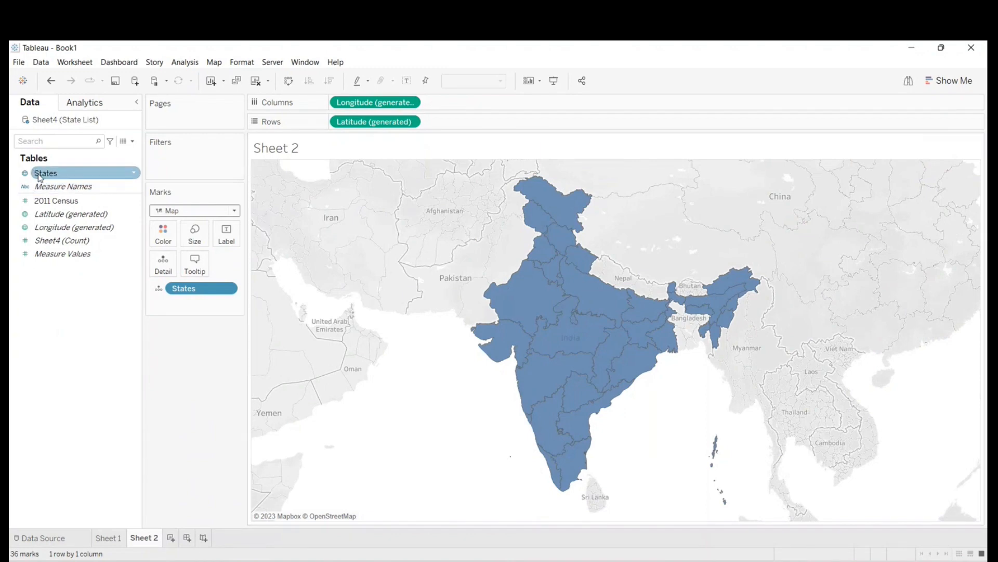
# - Label each state on the map with its States name and its 2011 Census value
pyautogui.moveTo(40, 178); pyautogui.dragTo(221, 240)
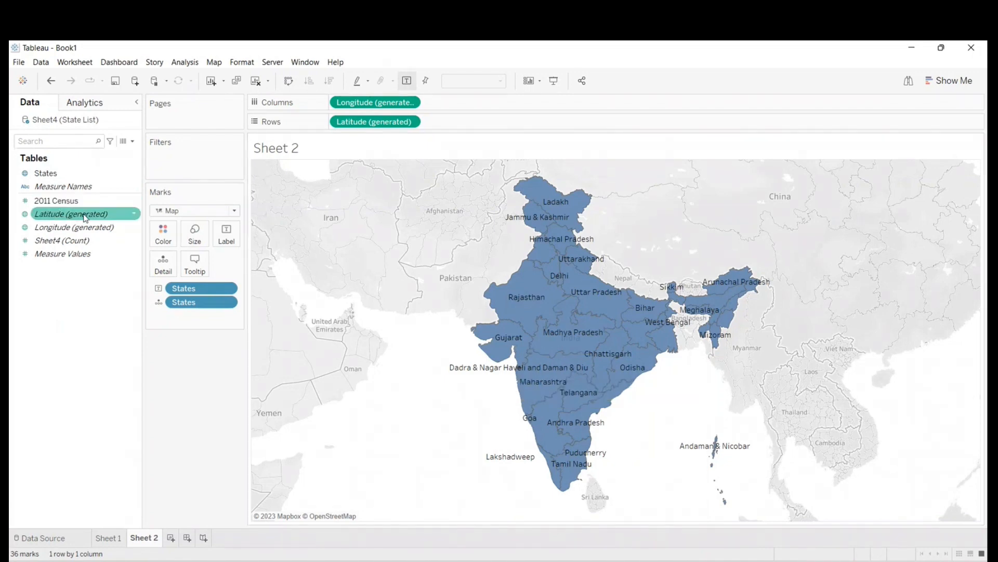
pyautogui.moveTo(52, 206); pyautogui.dragTo(236, 246)
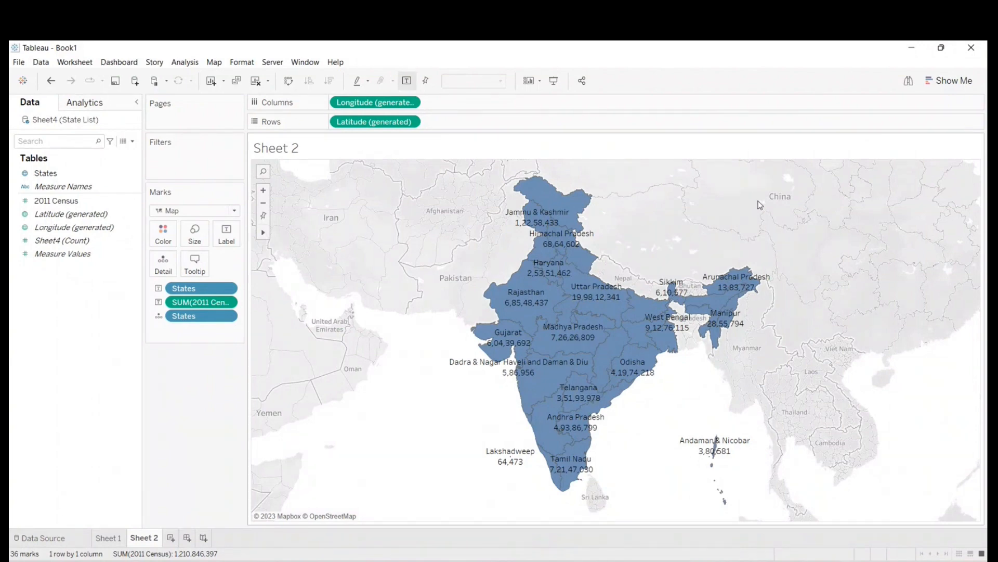
# - Add a third worksheet, plot States with the Map mark type, and color the map by States
pyautogui.click(170, 537)
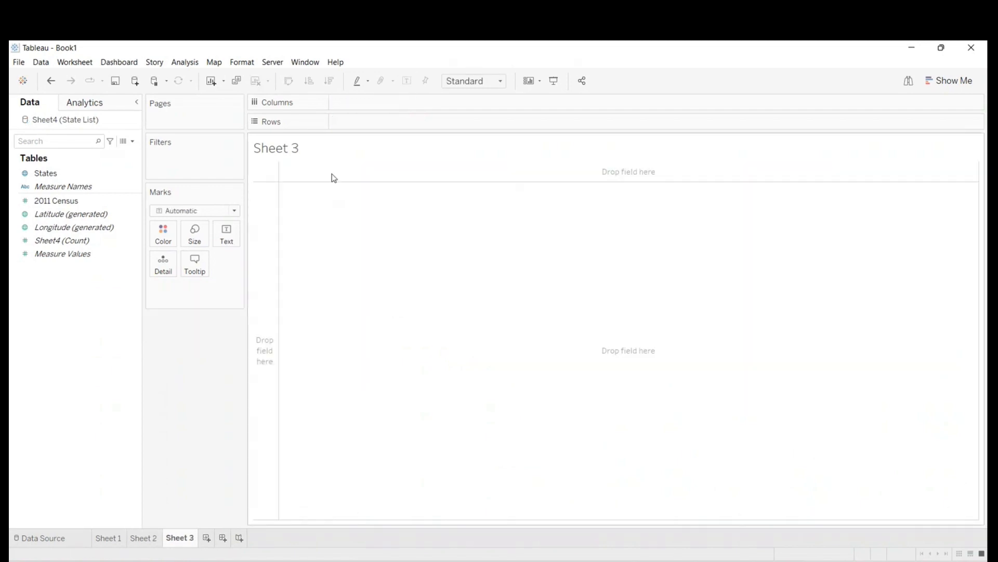
pyautogui.click(50, 174)
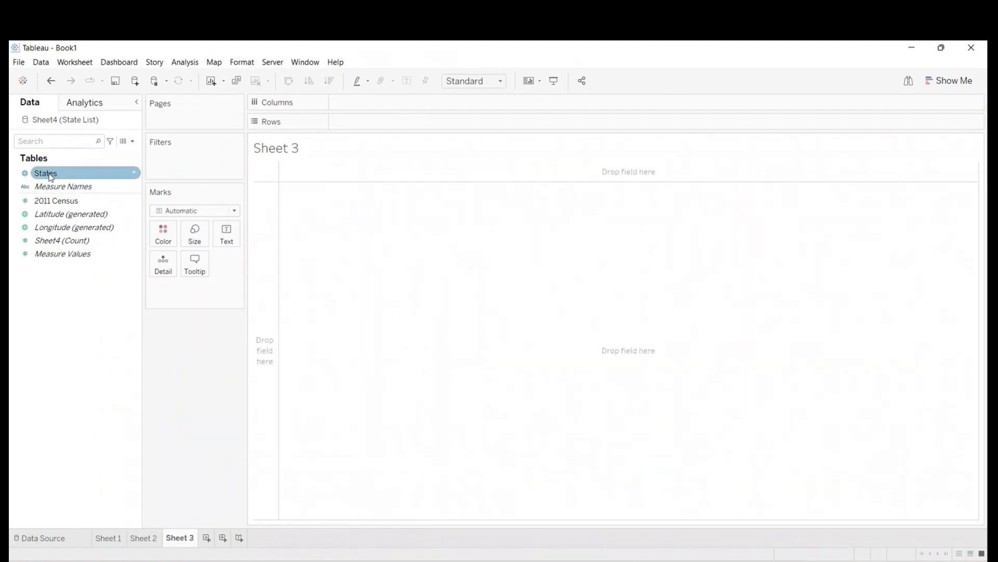
pyautogui.click(50, 177)
pyautogui.doubleClick(50, 177)
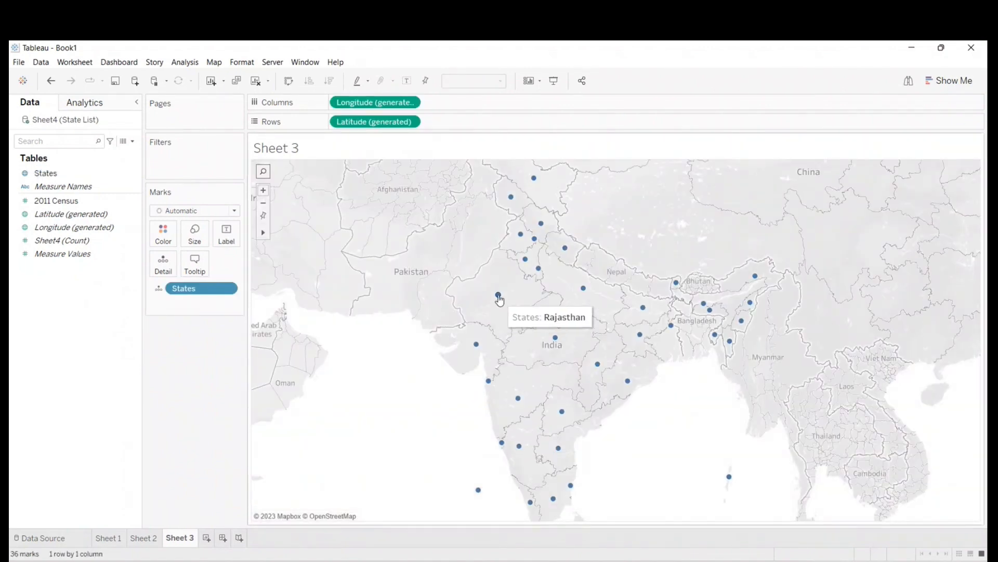
pyautogui.click(232, 210)
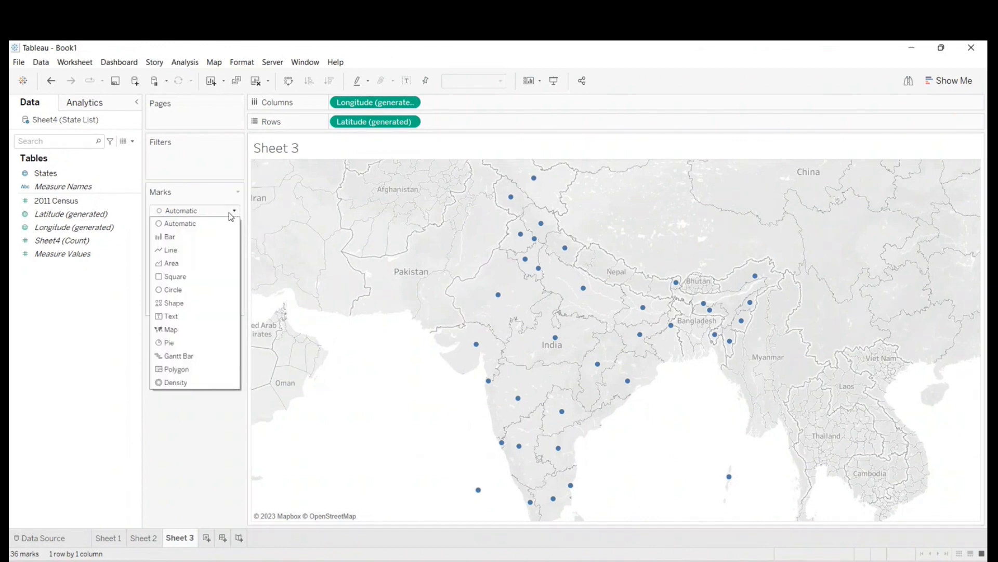
pyautogui.click(189, 331)
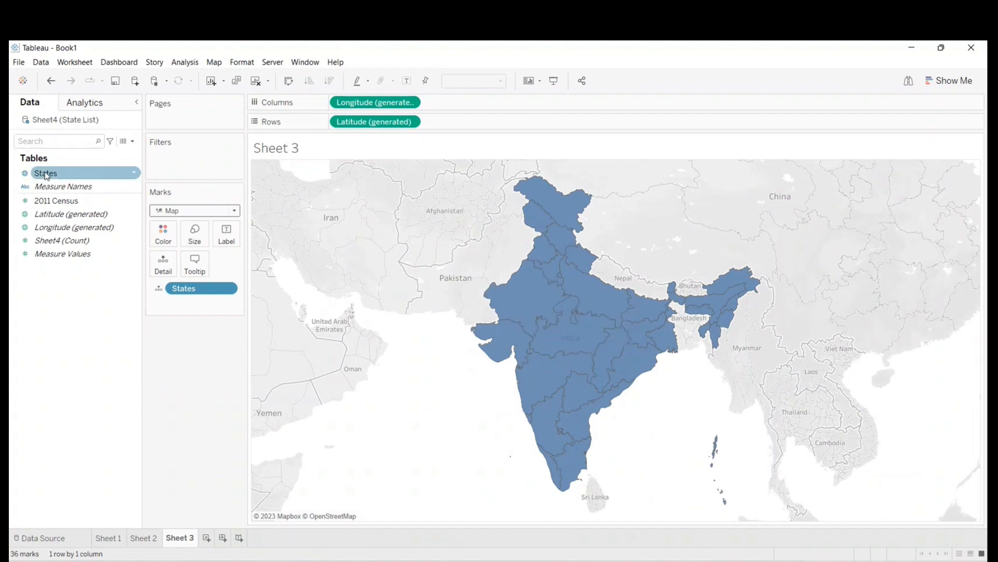
pyautogui.moveTo(44, 176); pyautogui.dragTo(163, 239)
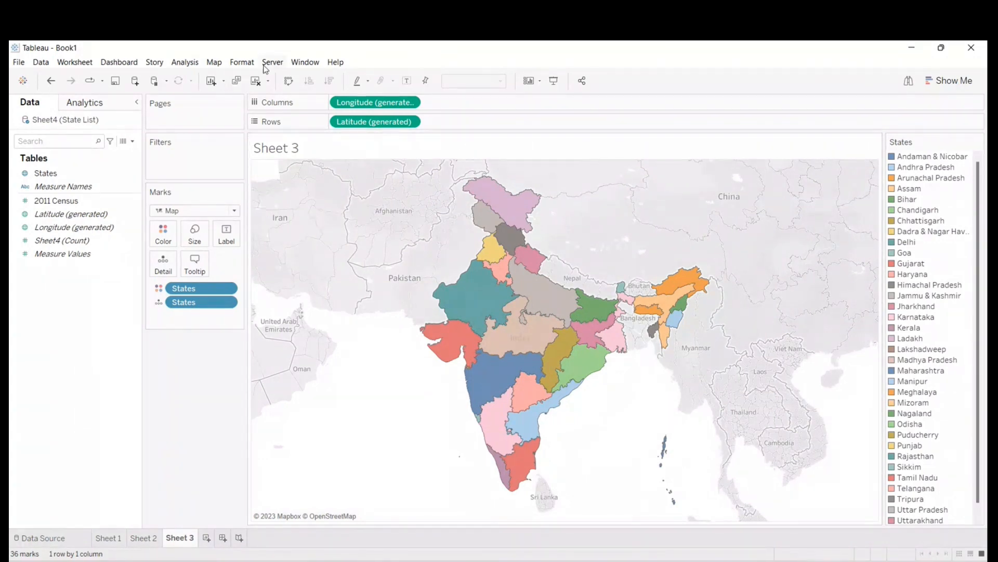
pyautogui.click(214, 63)
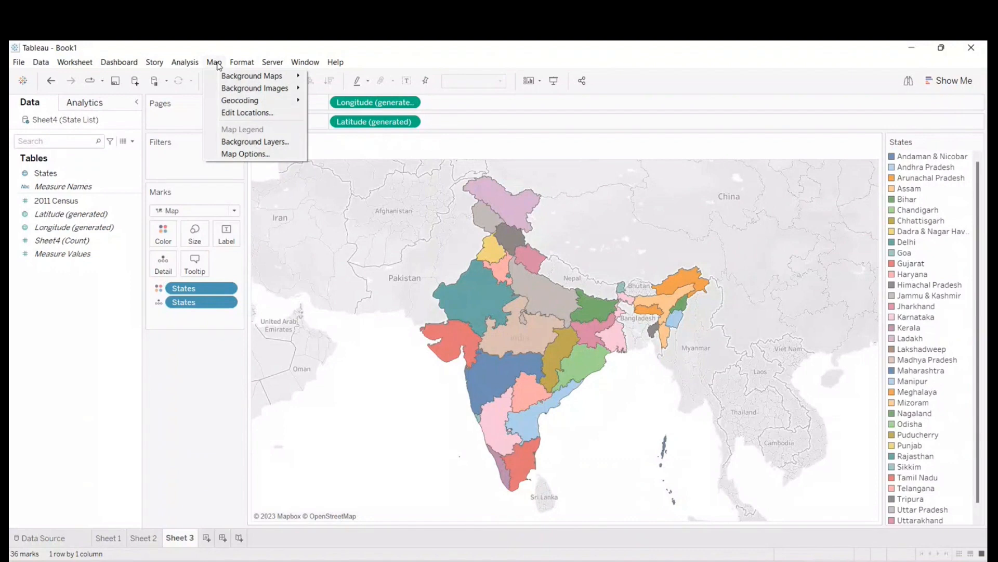
pyautogui.click(252, 143)
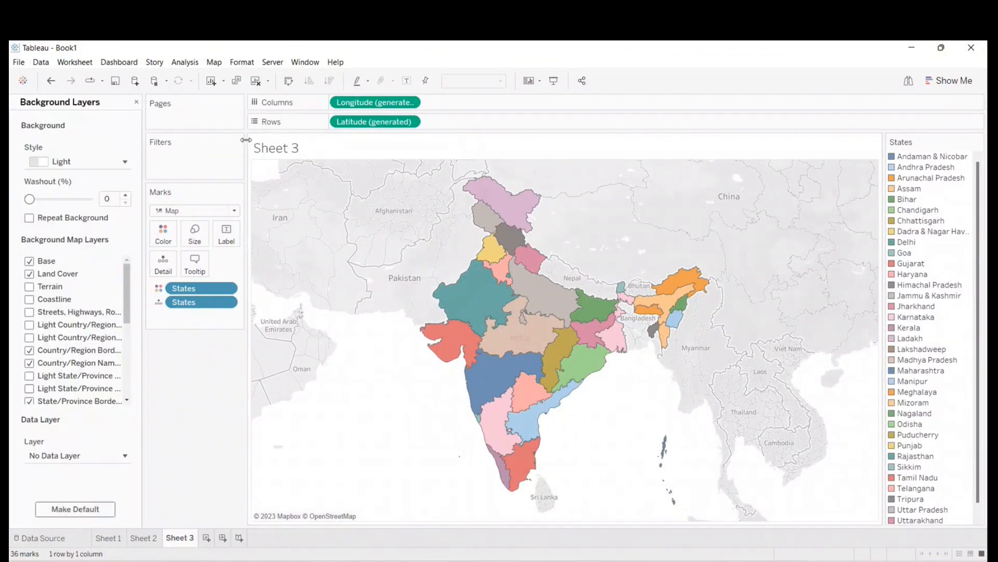
pyautogui.moveTo(30, 199)
pyautogui.mouseDown()
pyautogui.moveTo(92, 198)
pyautogui.moveTo(28, 200)
pyautogui.mouseUp()
pyautogui.click(136, 101)
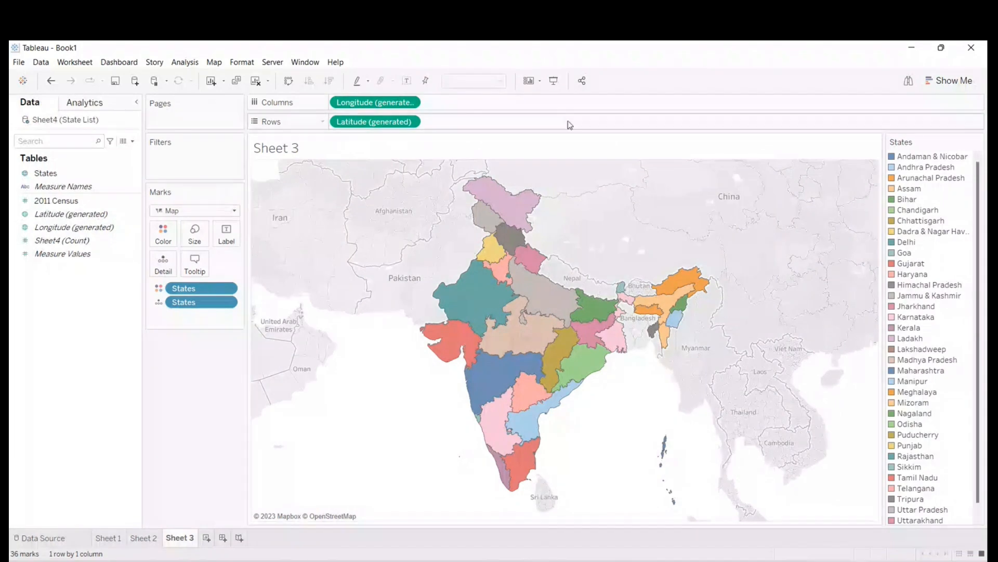
# - Set the washout of the map's background layers to 100% to hide the surrounding base map
pyautogui.click(214, 63)
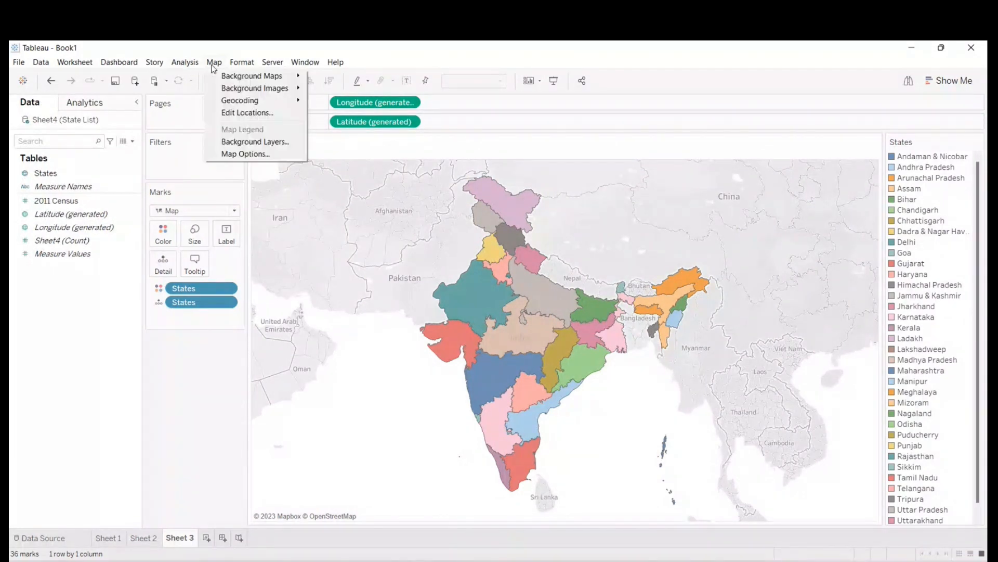
pyautogui.click(247, 144)
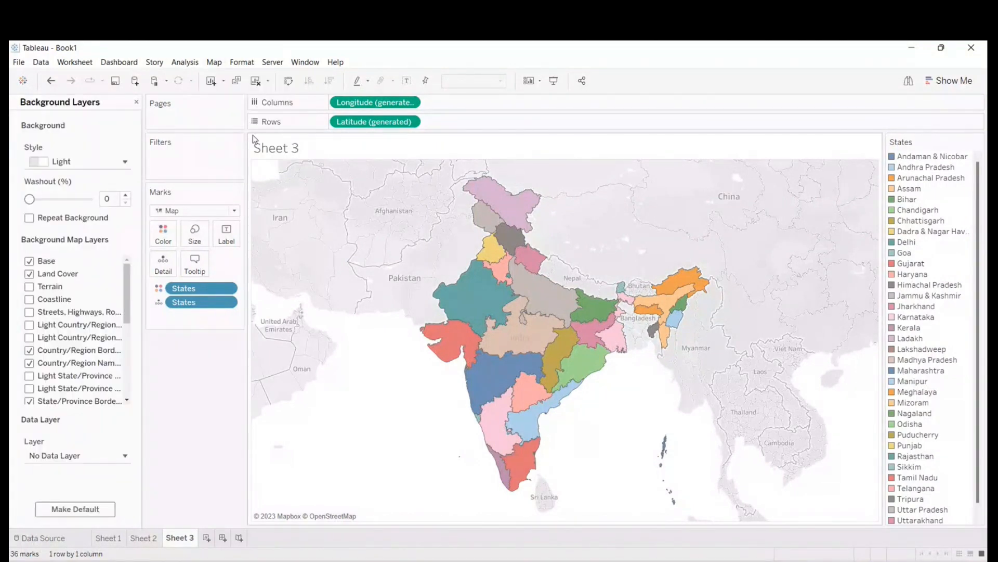
pyautogui.moveTo(30, 200); pyautogui.dragTo(93, 199)
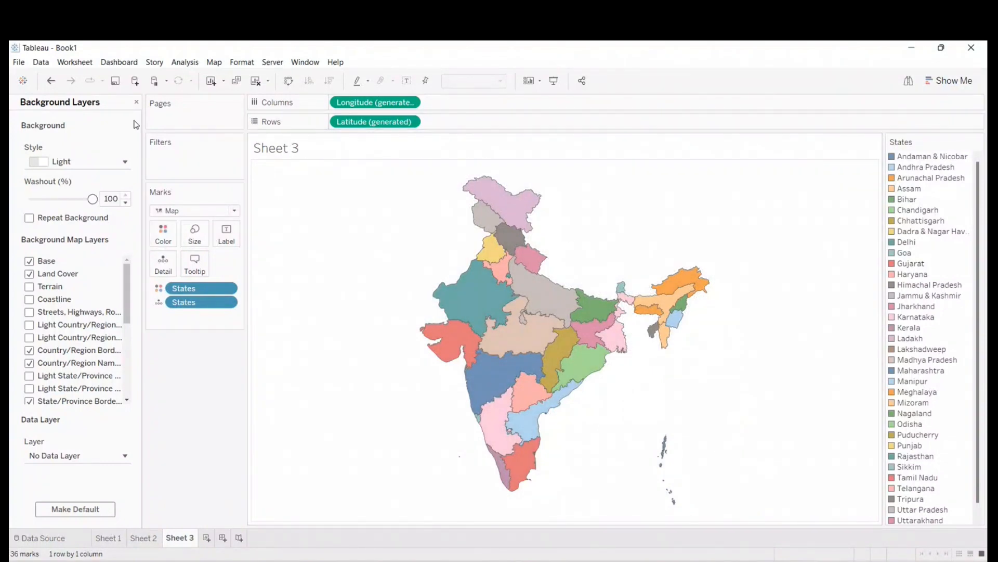
pyautogui.click(137, 102)
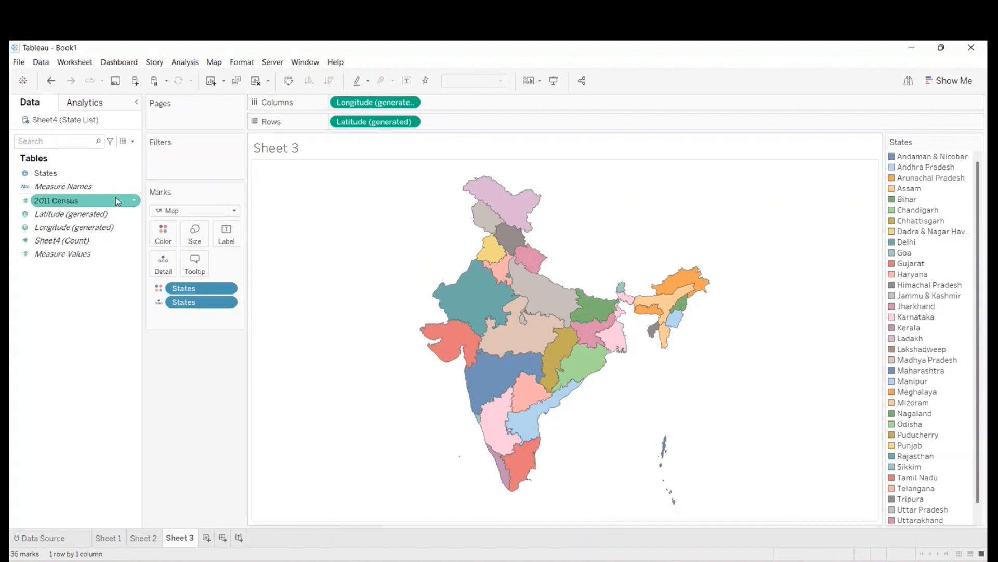
# - Remove States from the map's color and color the map by 2011 Census instead
pyautogui.moveTo(192, 288); pyautogui.dragTo(51, 320)
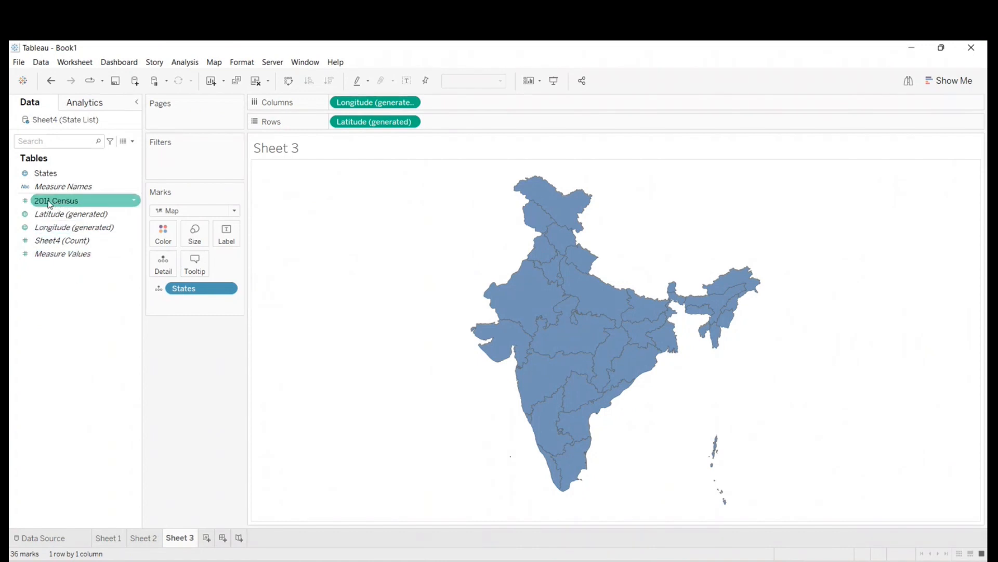
pyautogui.moveTo(50, 204); pyautogui.dragTo(164, 239)
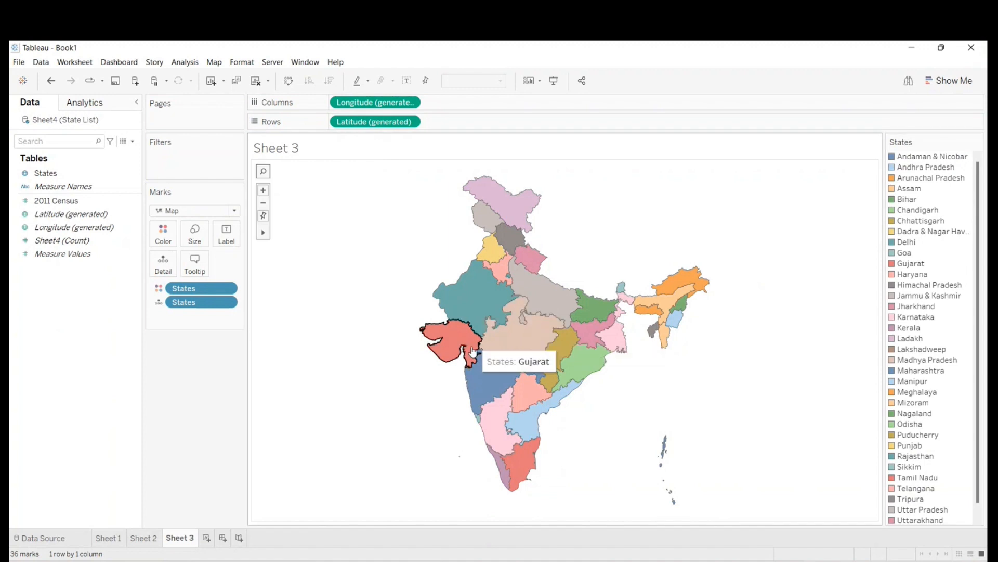
pyautogui.moveTo(204, 289)
pyautogui.mouseDown()
pyautogui.moveTo(144, 293)
pyautogui.moveTo(208, 290)
pyautogui.mouseUp()
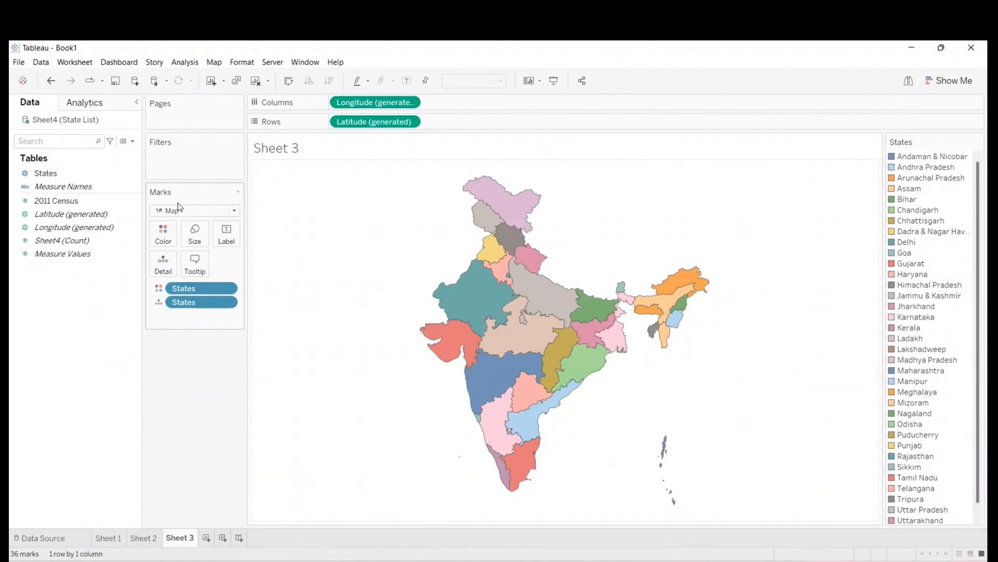
# - Remove the States coloring and label each state with its States name and 2011 Census value
pyautogui.moveTo(188, 293); pyautogui.dragTo(58, 331)
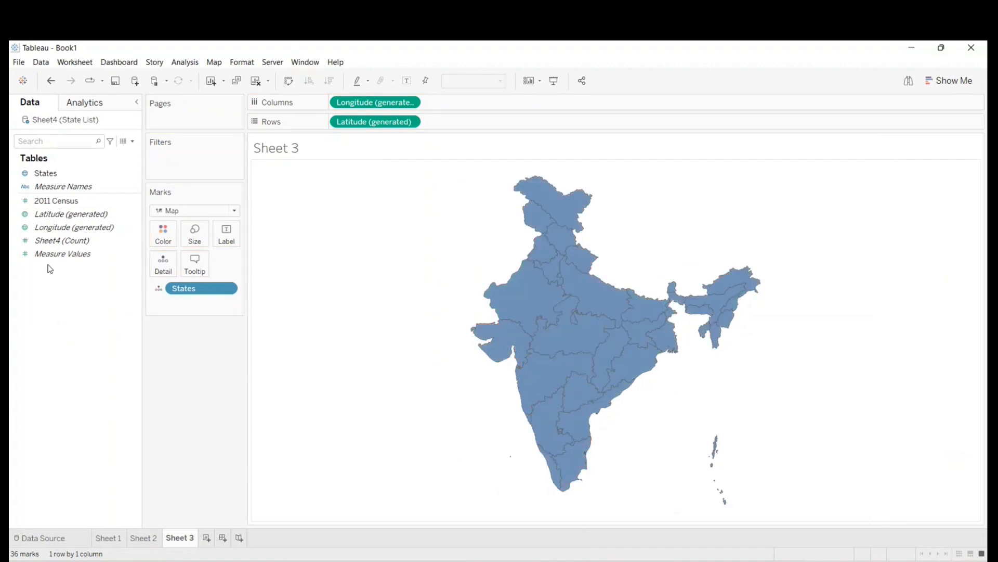
pyautogui.moveTo(46, 173); pyautogui.dragTo(229, 230)
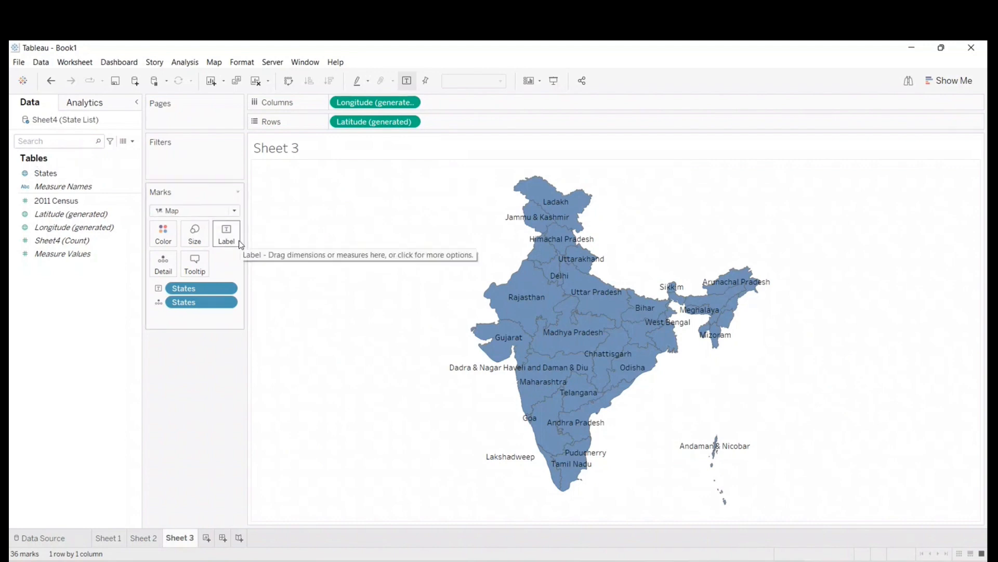
pyautogui.moveTo(52, 201); pyautogui.dragTo(230, 240)
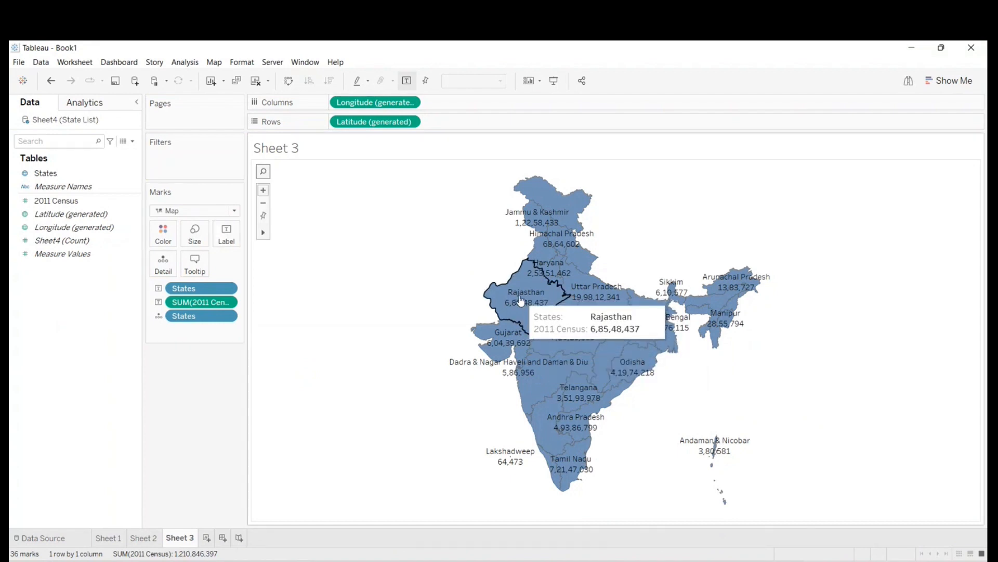
# - Remove States from the labels, add it again below the 2011 Census value, and reorder it above that value
pyautogui.moveTo(182, 288); pyautogui.dragTo(225, 236)
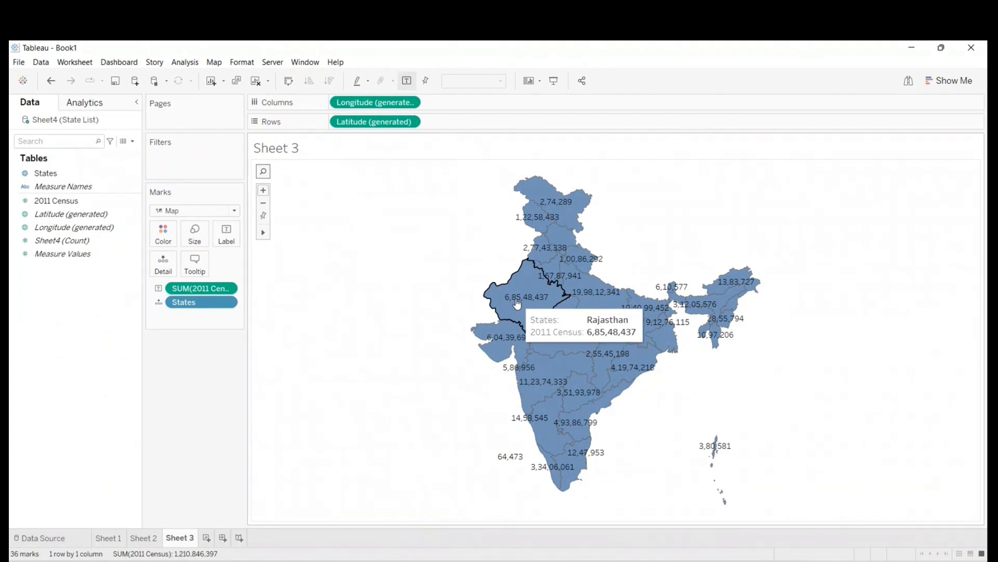
pyautogui.moveTo(46, 173); pyautogui.dragTo(227, 237)
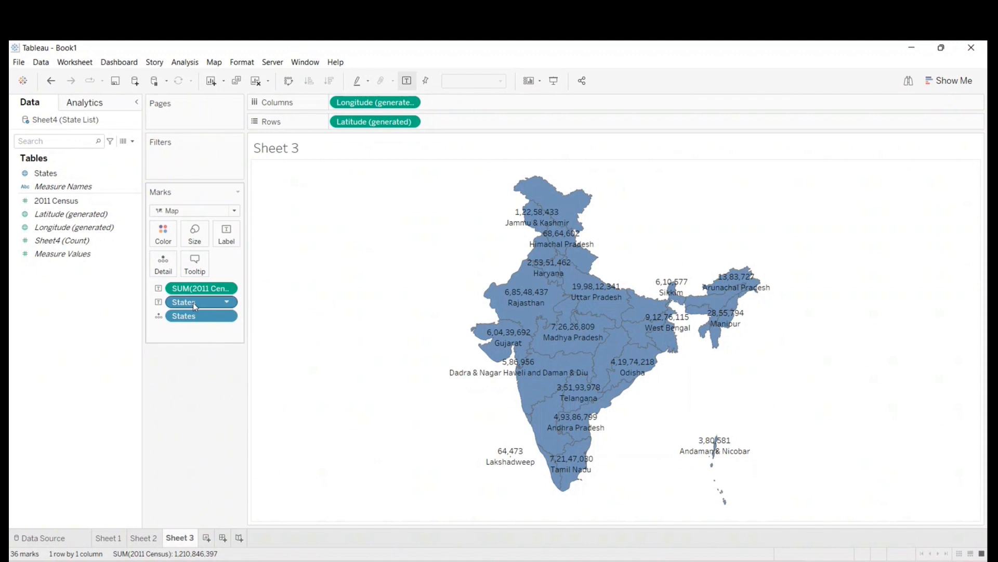
pyautogui.moveTo(193, 307); pyautogui.dragTo(185, 288)
pyautogui.moveTo(525, 308)
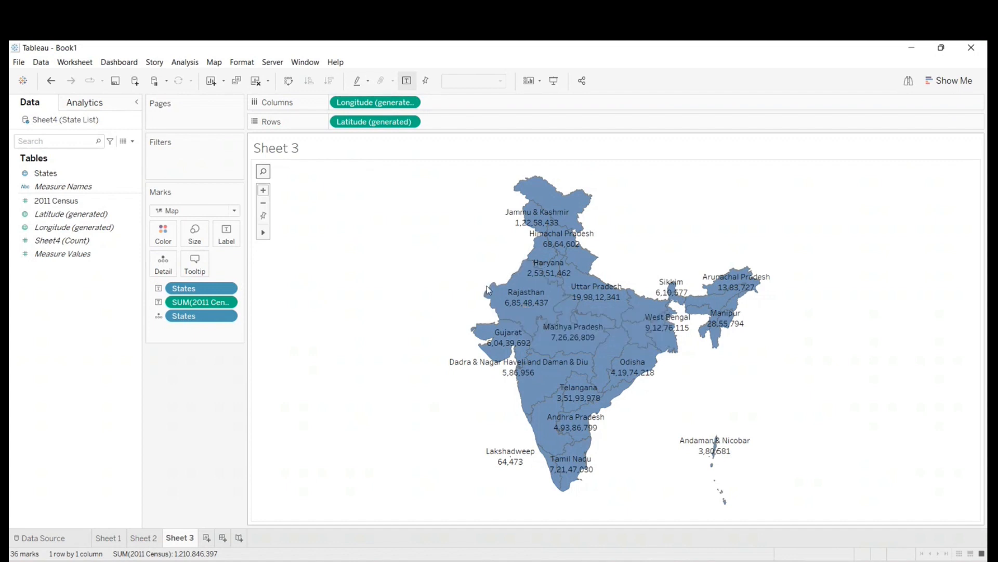
pyautogui.moveTo(508, 293)
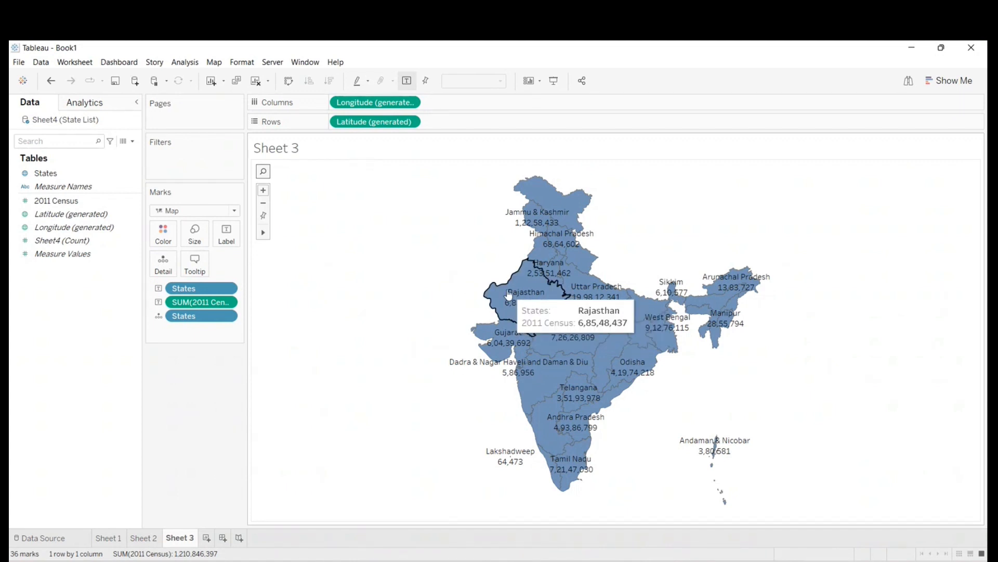
pyautogui.moveTo(544, 427)
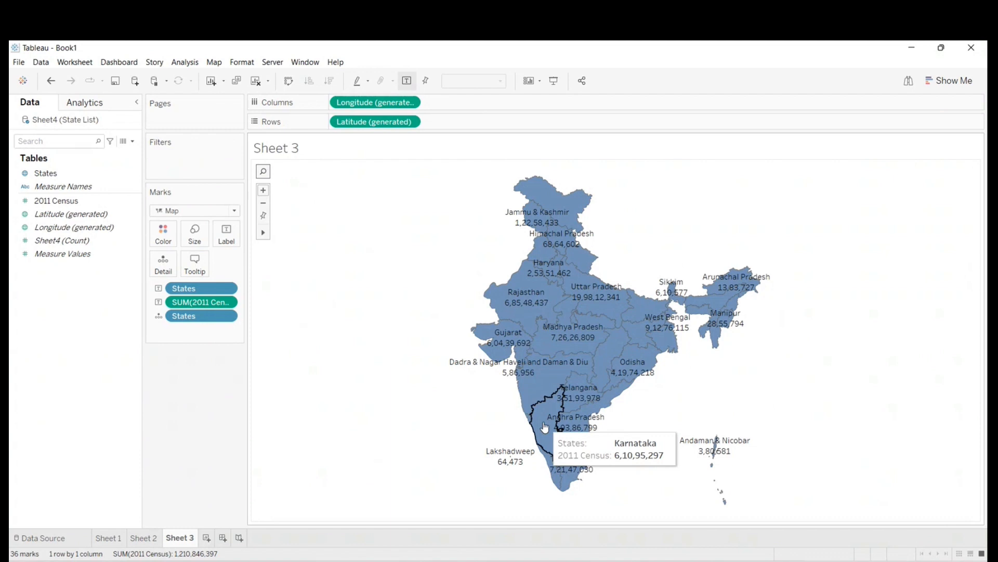
pyautogui.moveTo(535, 285)
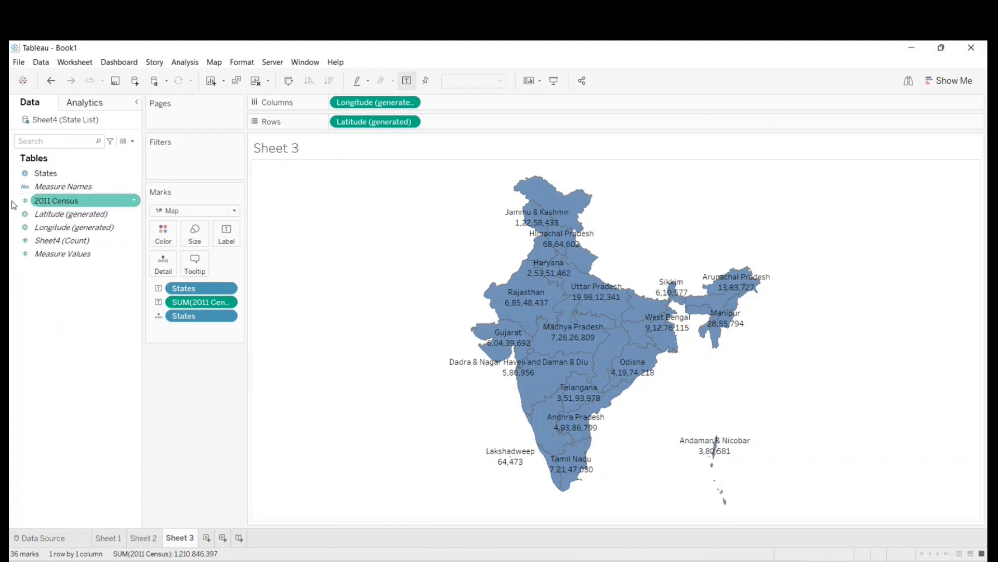
# - Color the map by States, then replace that coloring with a 2011 Census gradient
pyautogui.moveTo(46, 172); pyautogui.dragTo(159, 235)
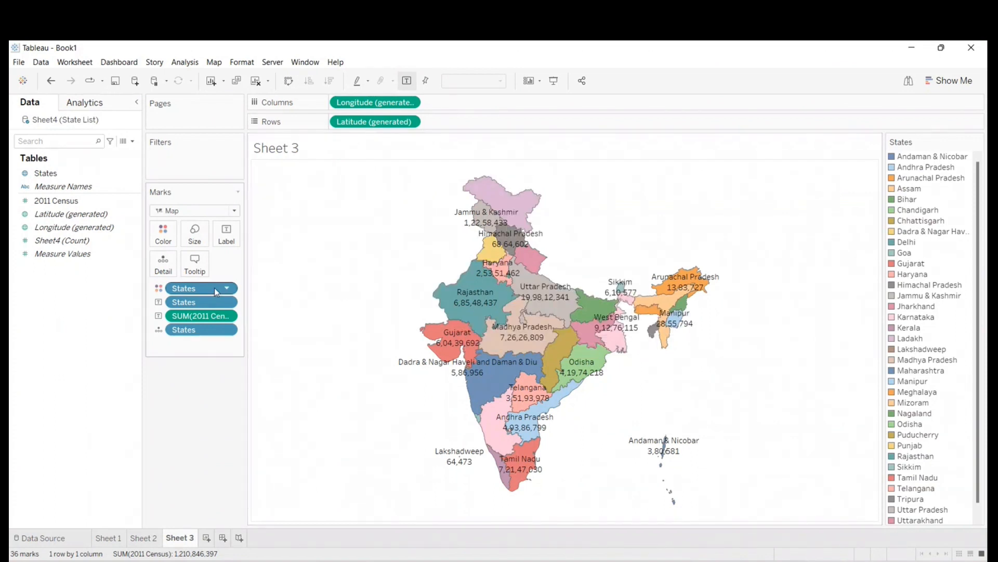
pyautogui.moveTo(207, 293); pyautogui.dragTo(37, 323)
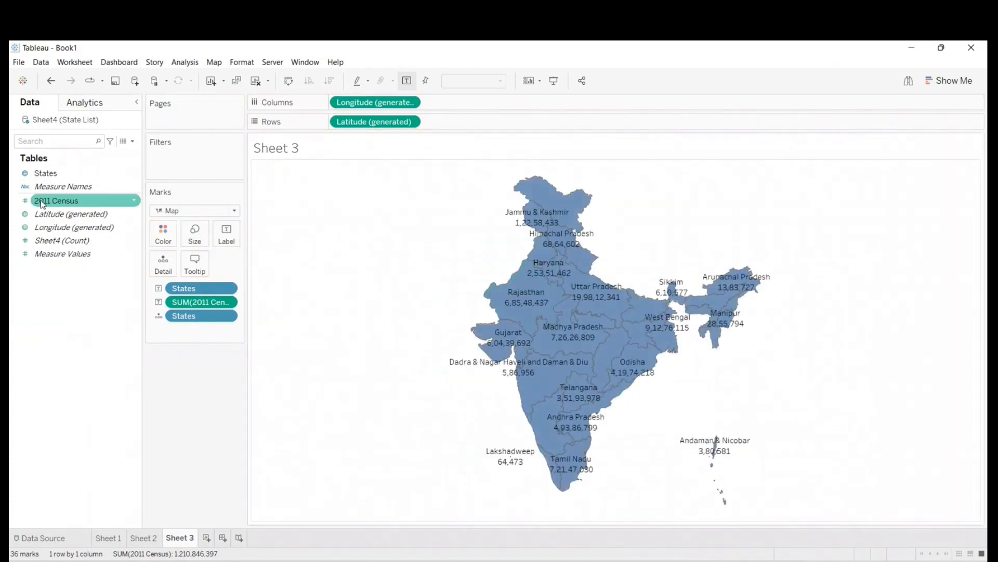
pyautogui.moveTo(38, 204)
pyautogui.mouseDown()
pyautogui.moveTo(156, 219)
pyautogui.moveTo(158, 235)
pyautogui.mouseUp()
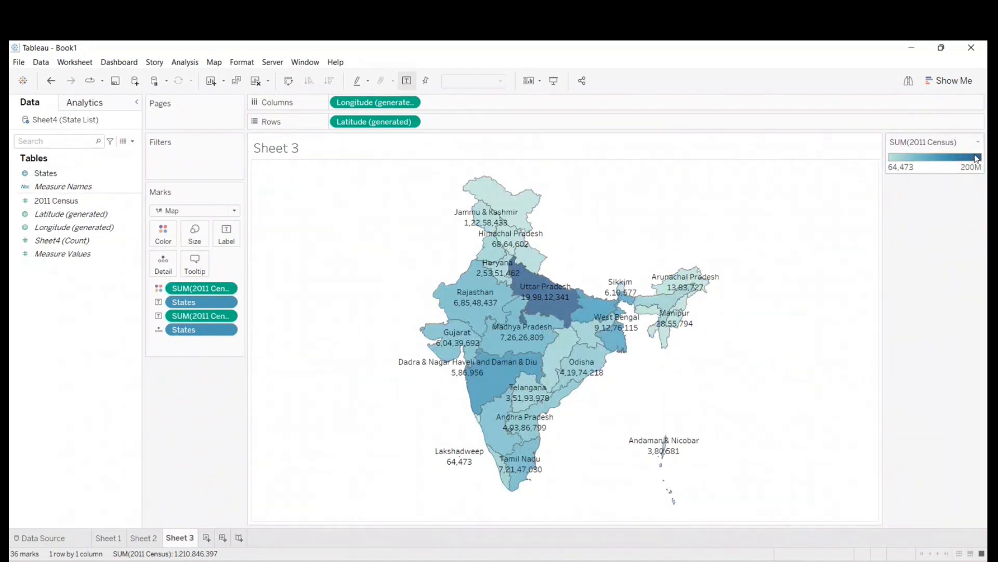
# - View the census map in presentation mode, inspect individual states, and return to the normal view
pyautogui.click(554, 81)
pyautogui.moveTo(406, 243)
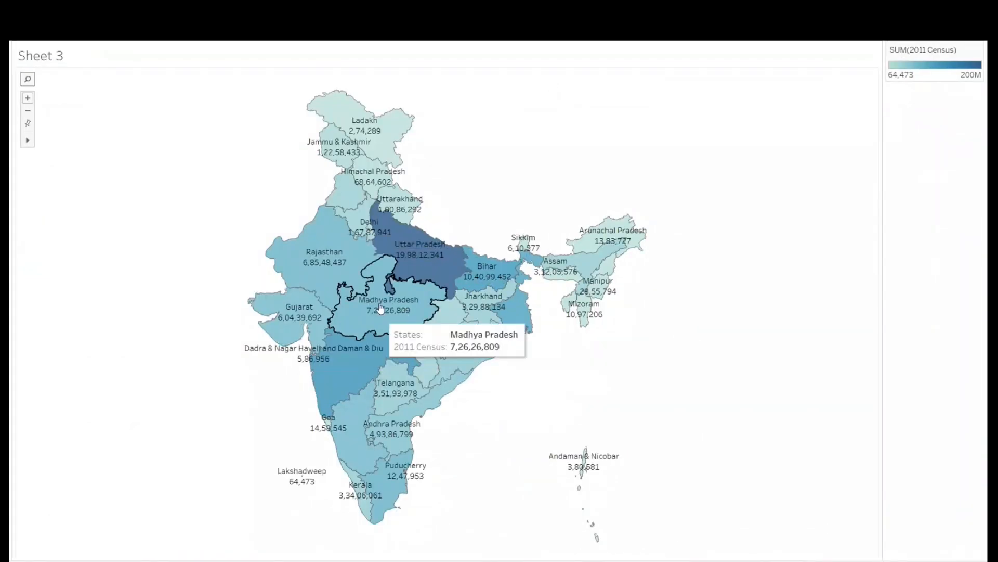
pyautogui.moveTo(609, 230)
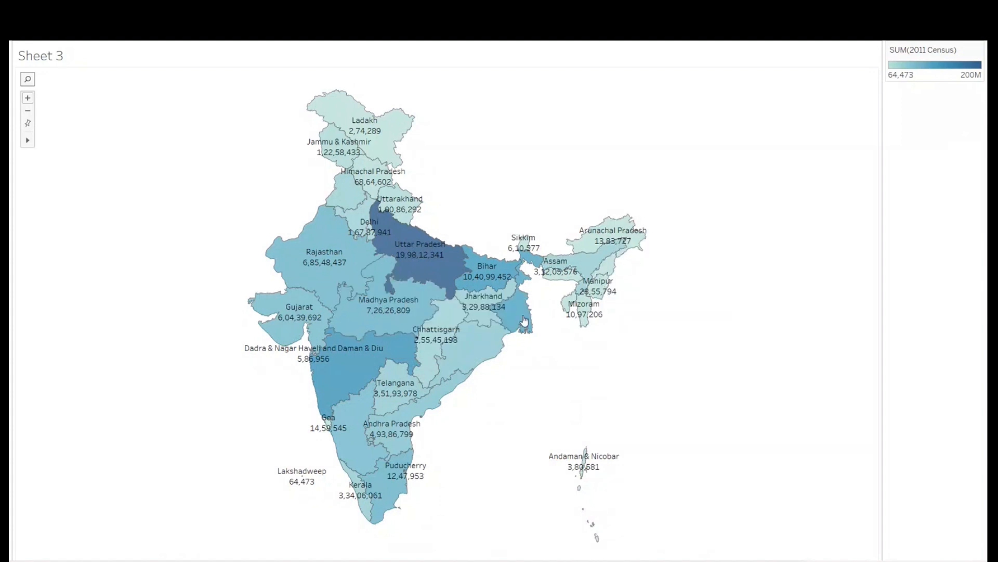
pyautogui.moveTo(378, 152)
pyautogui.press('Escape')
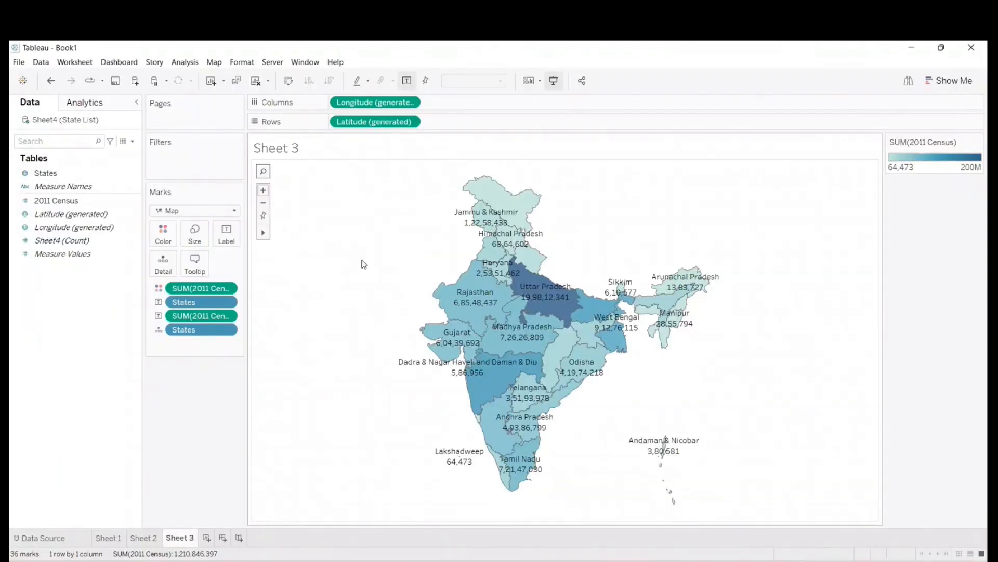
# - Create a new workbook, dismiss its File Recovery dialog, and maximize the new window
pyautogui.click(21, 65)
pyautogui.press('Escape')
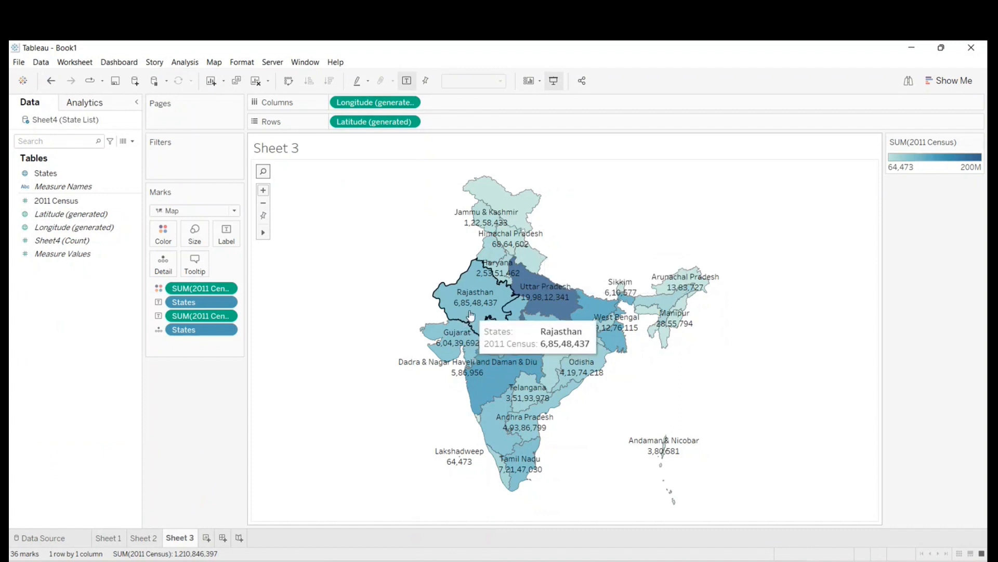
pyautogui.hotkey('ctrl', 'n')
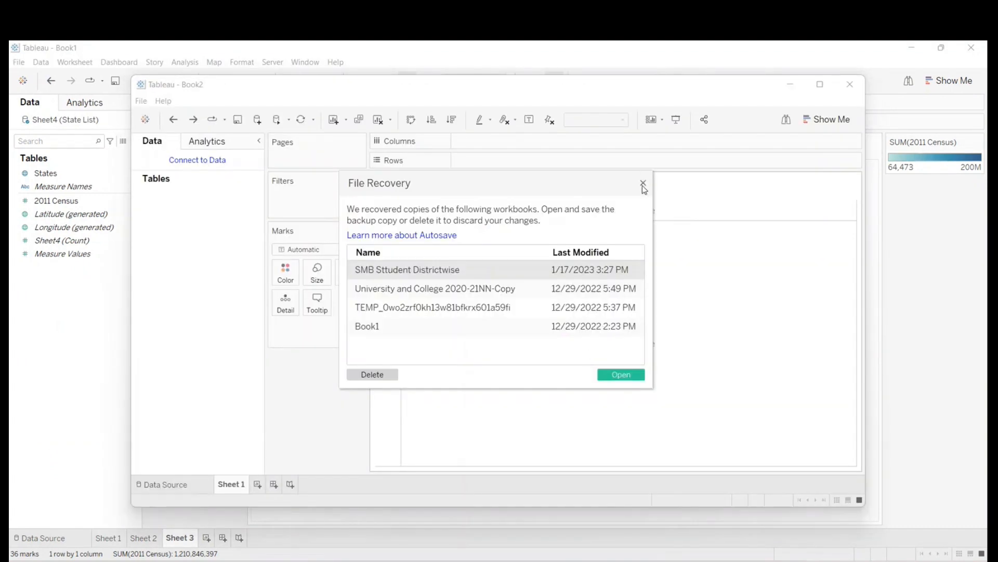
pyautogui.click(643, 184)
pyautogui.click(820, 83)
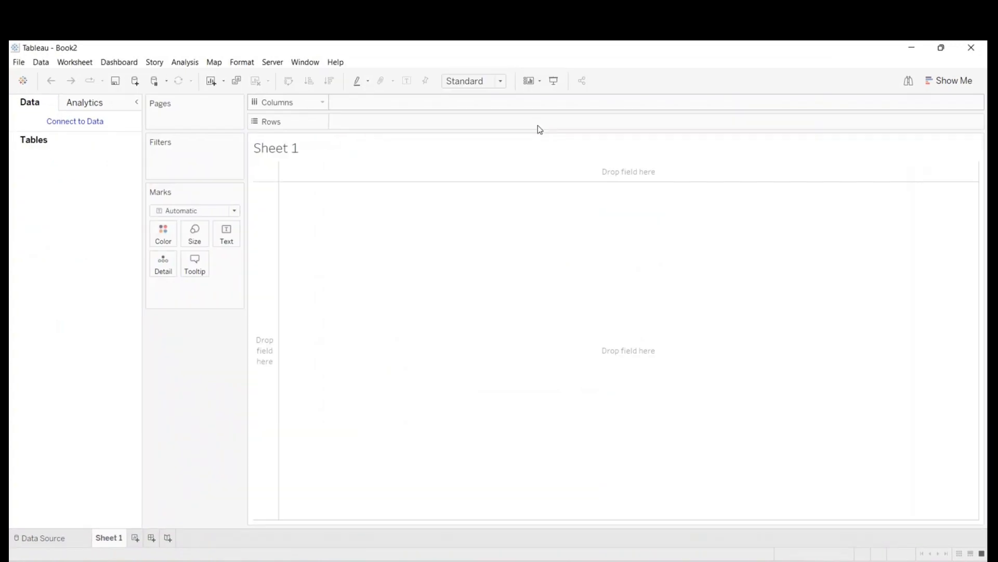
# - Connect the new workbook to the Demo GPL Excel file and go to its Sheet 1 worksheet
pyautogui.click(27, 539)
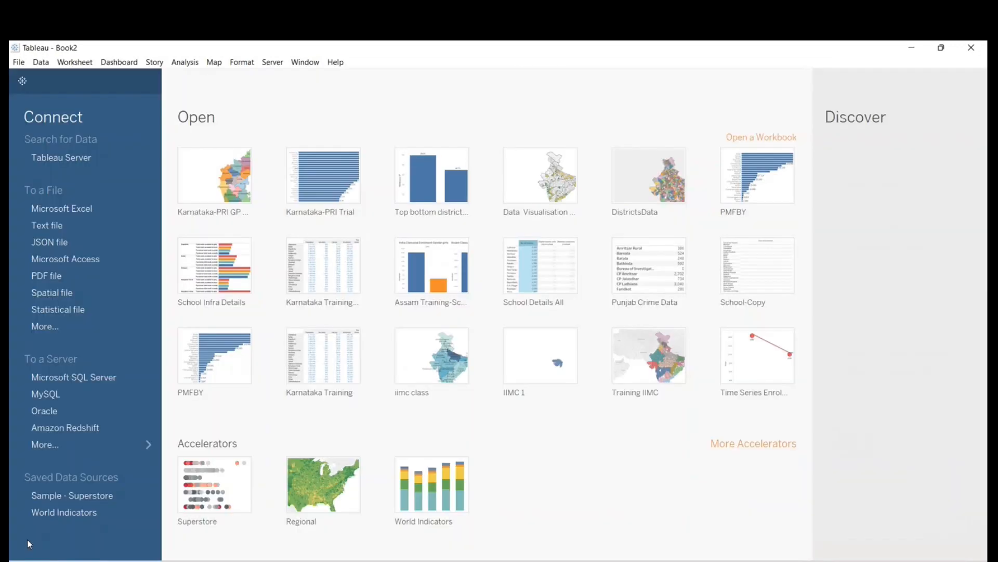
pyautogui.click(93, 207)
pyautogui.click(400, 342)
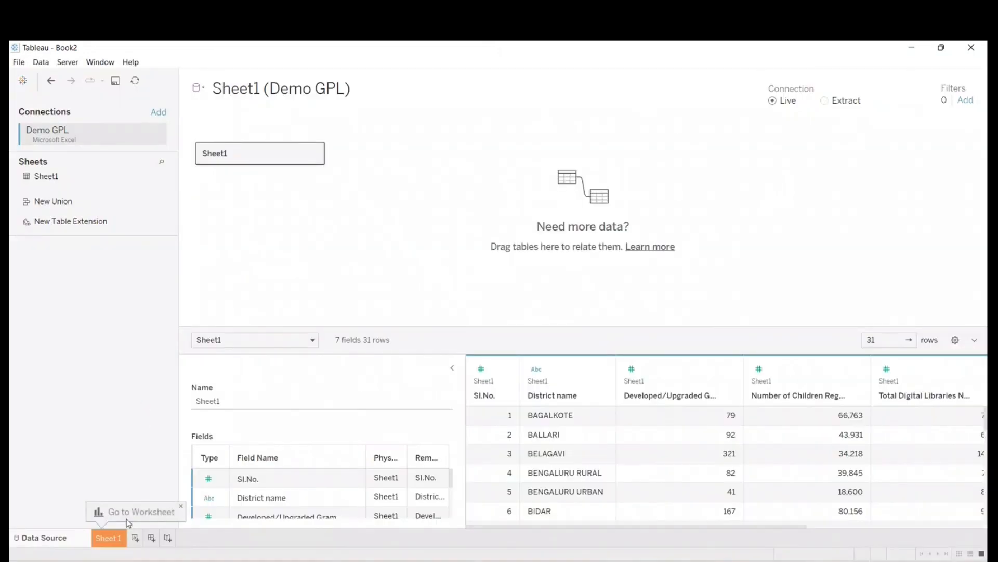
pyautogui.click(110, 541)
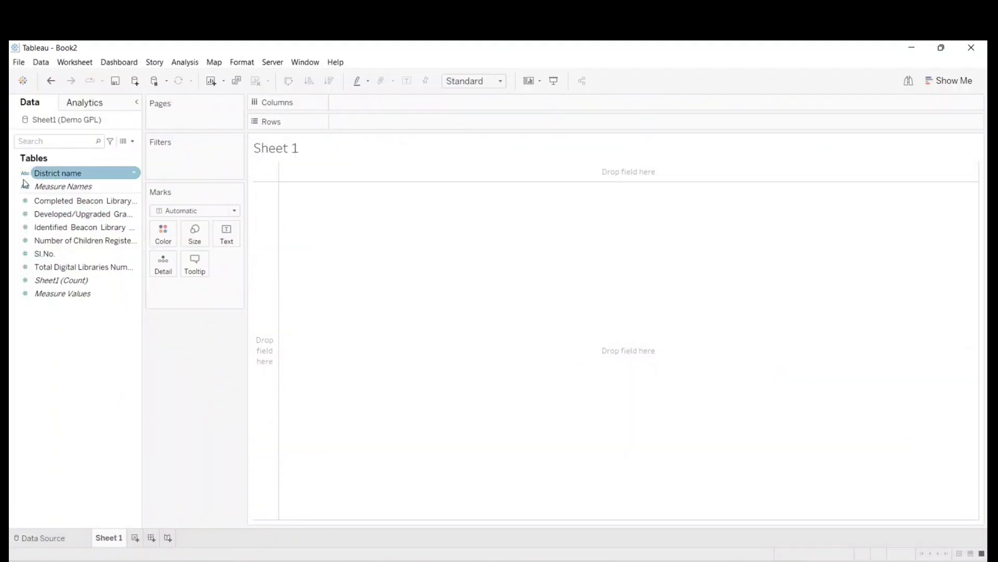
pyautogui.rightClick(71, 174)
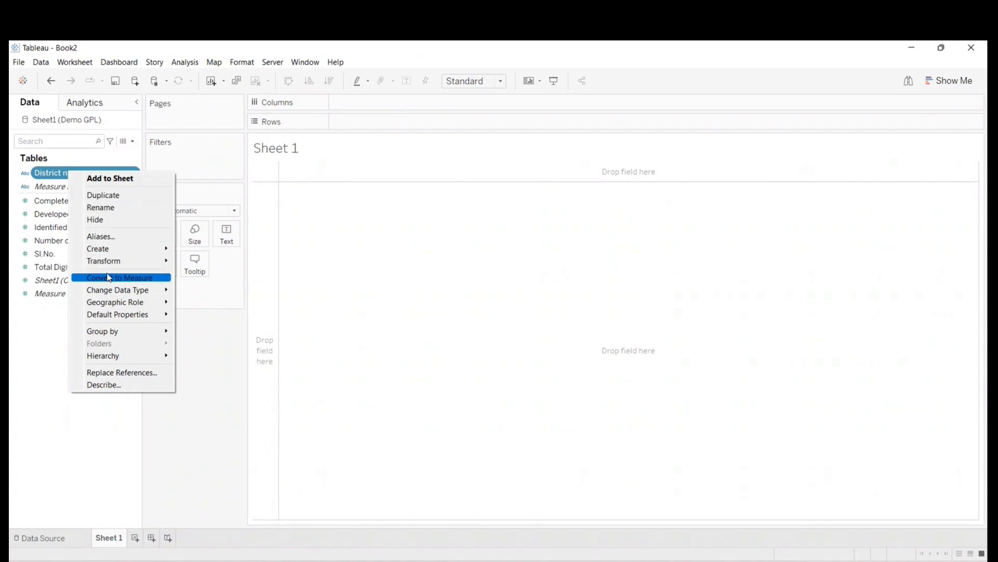
pyautogui.click(18, 339)
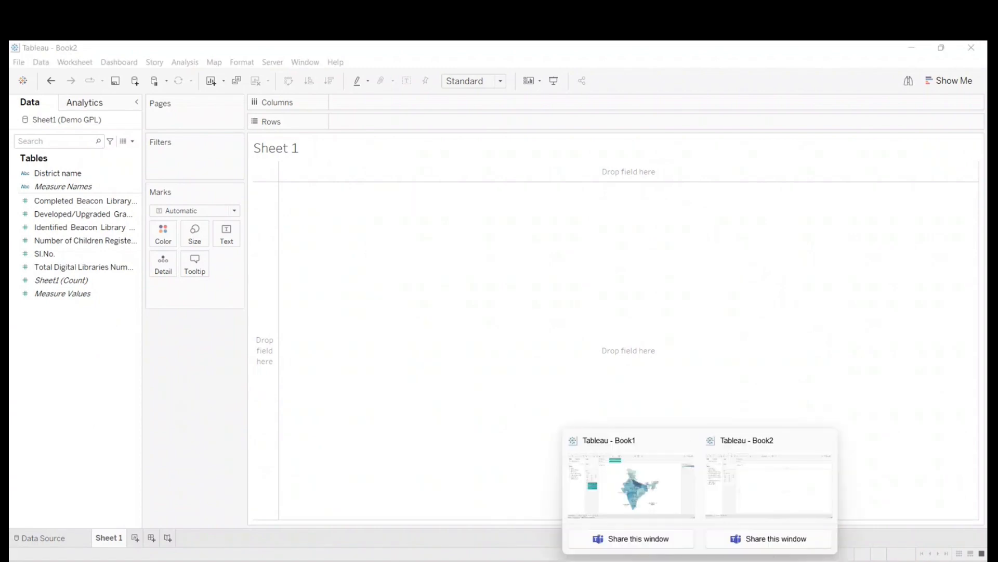
# - Switch back to the Book1 workbook, add a new worksheet, and plot States on it
pyautogui.click(646, 498)
pyautogui.click(206, 537)
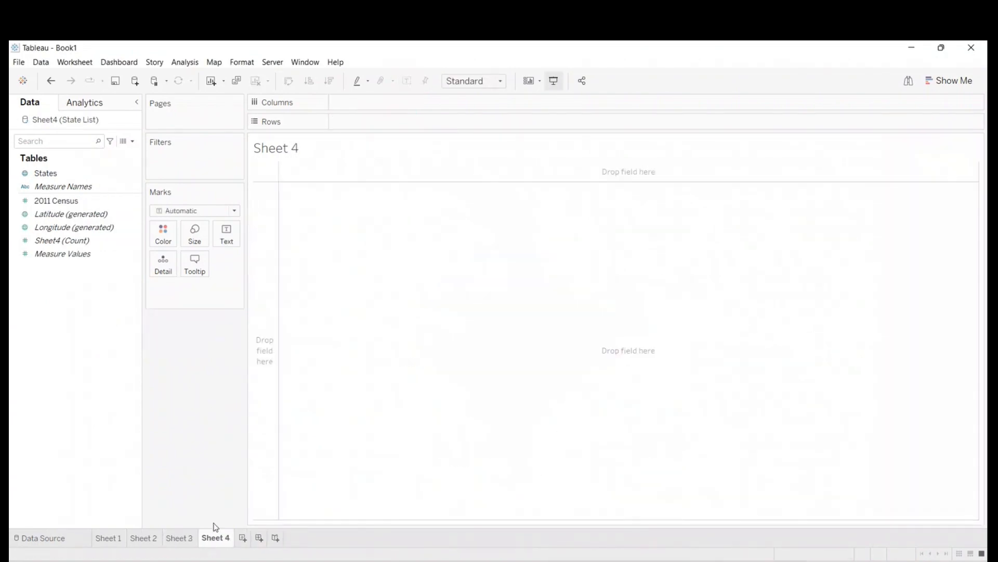
pyautogui.click(70, 489)
pyautogui.click(52, 177)
pyautogui.click(50, 173)
pyautogui.doubleClick(50, 173)
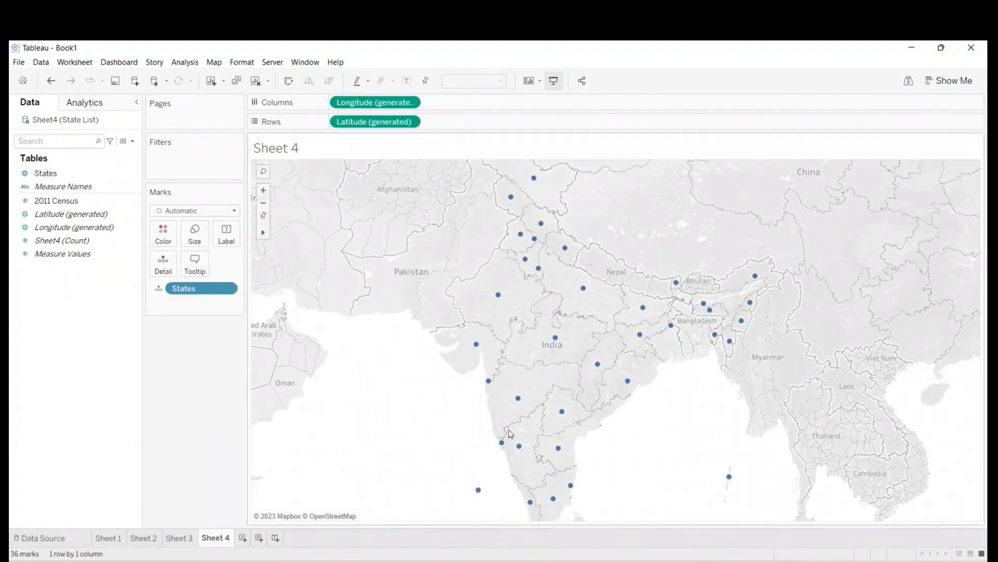
pyautogui.moveTo(519, 209)
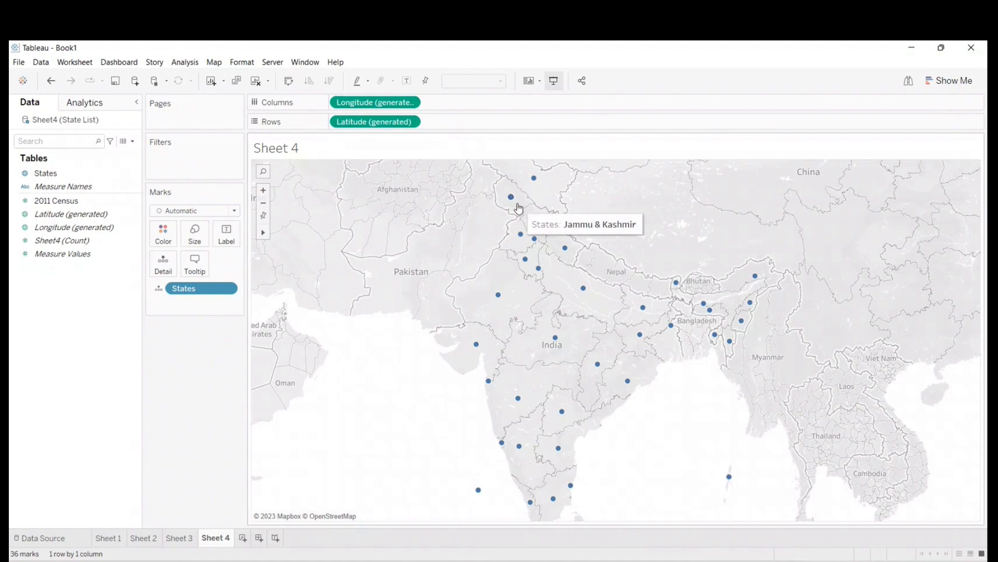
# - Change the mark type of the new States plot from Automatic to Map
pyautogui.click(166, 210)
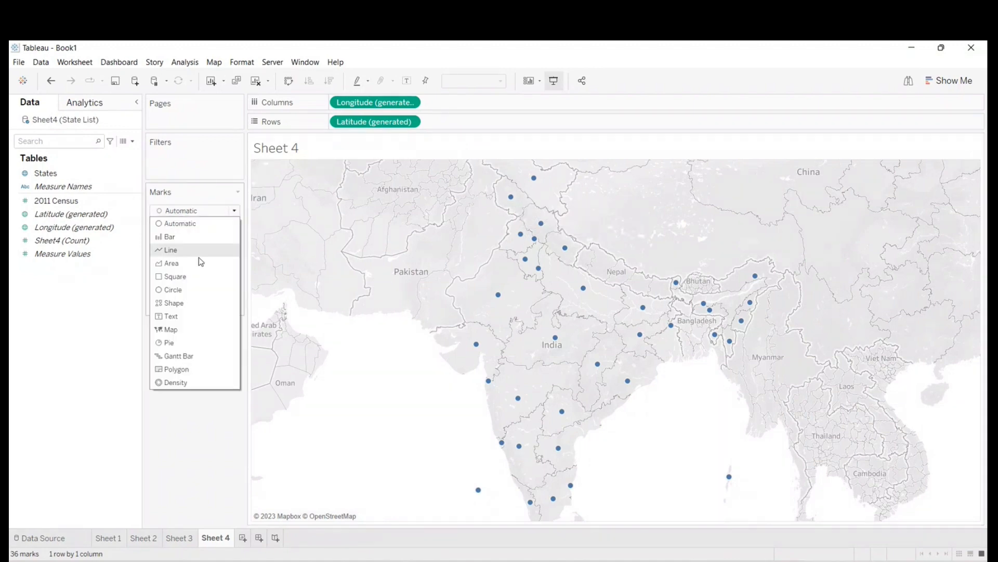
pyautogui.click(145, 288)
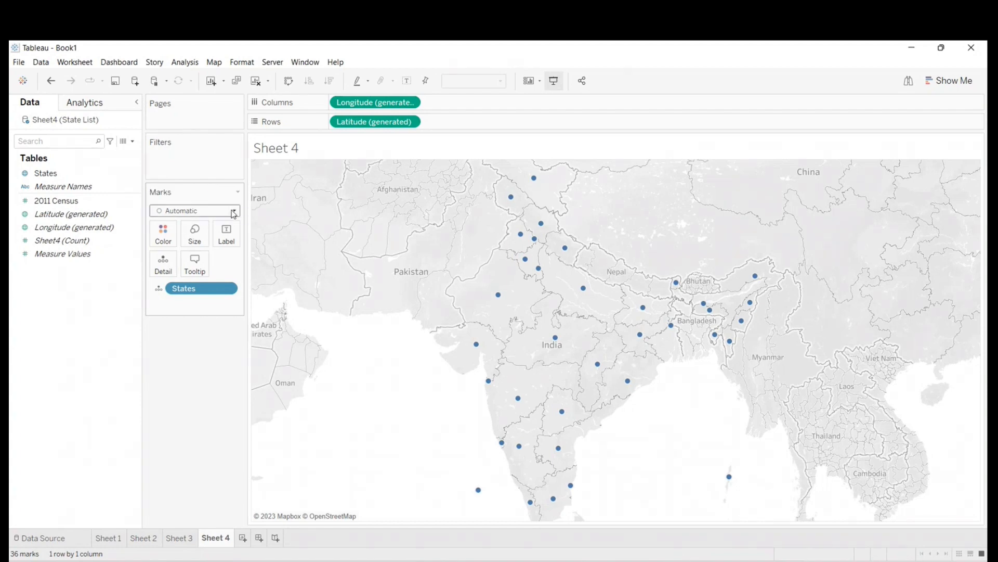
pyautogui.click(233, 212)
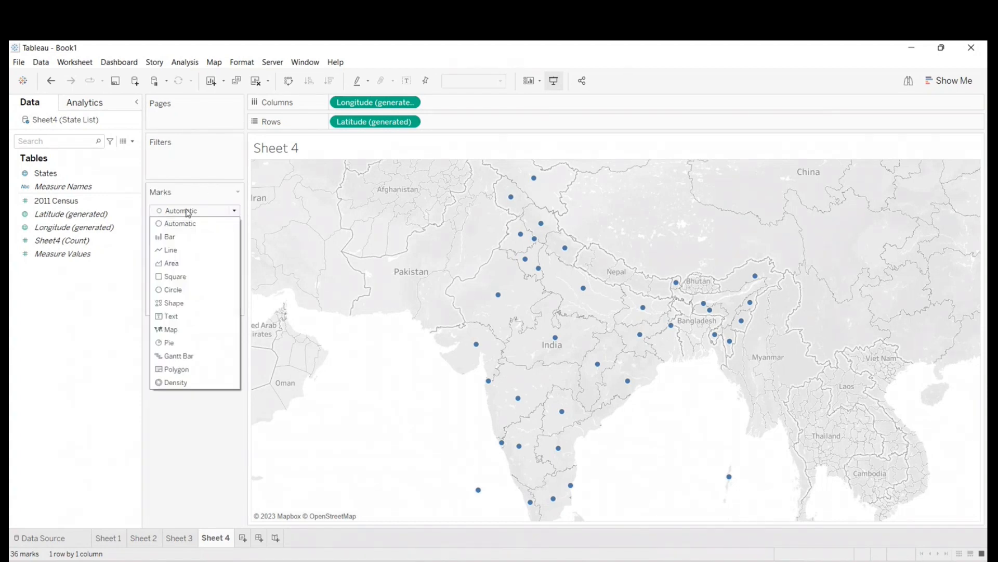
pyautogui.click(173, 330)
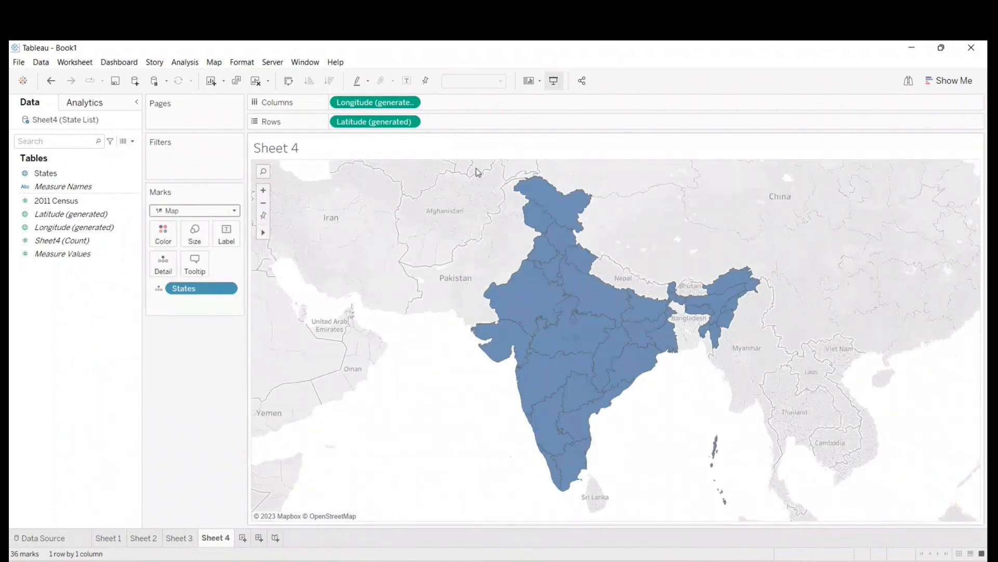
# - Set the washout of the map's background layers to 96% to hide the surrounding base map
pyautogui.click(214, 63)
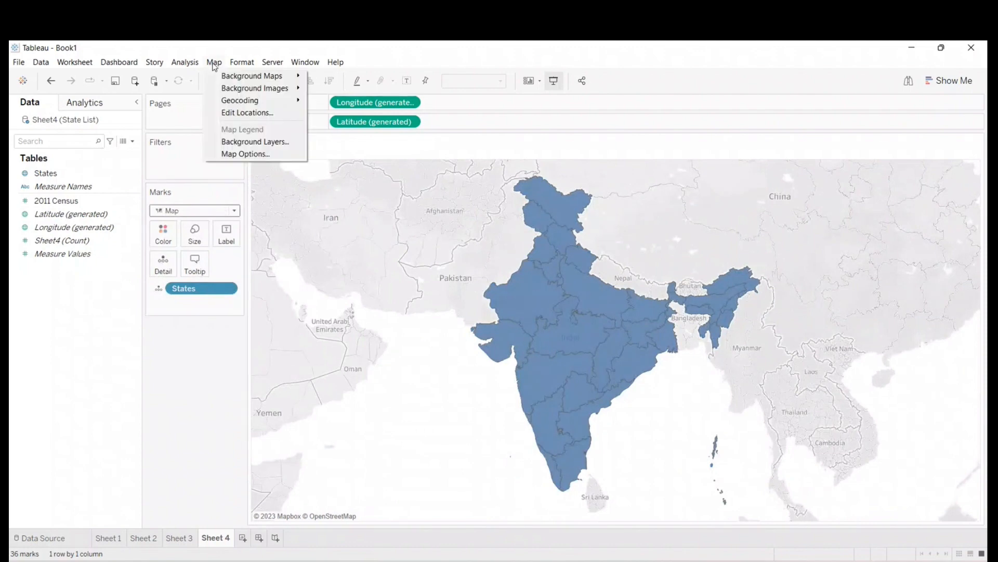
pyautogui.click(251, 143)
pyautogui.moveTo(29, 199); pyautogui.dragTo(90, 198)
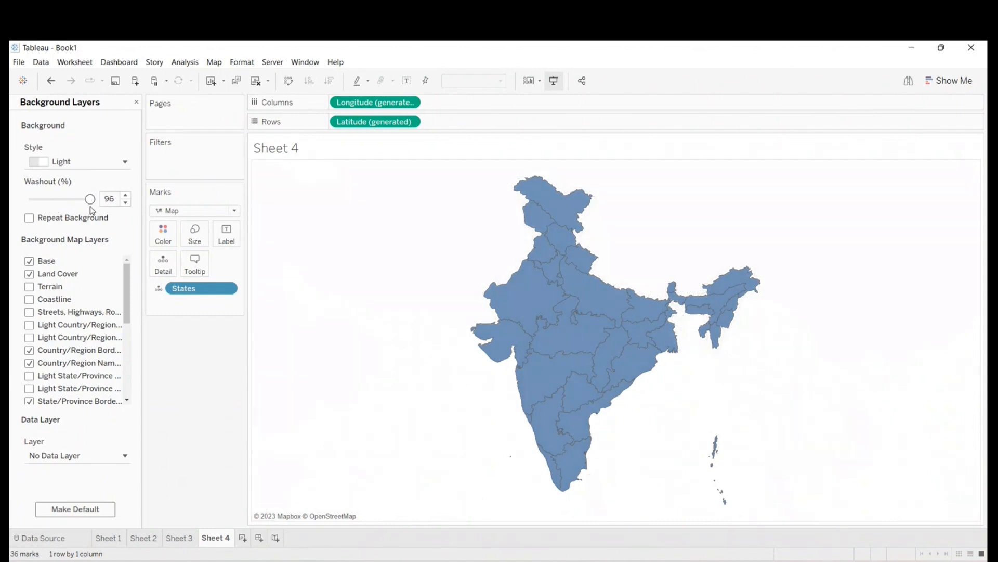
# - Set the map's background washout to 0%, turn off every enabled background map layer from Base to State/Province Names, and close the settings
pyautogui.moveTo(90, 199); pyautogui.dragTo(30, 199)
pyautogui.click(29, 261)
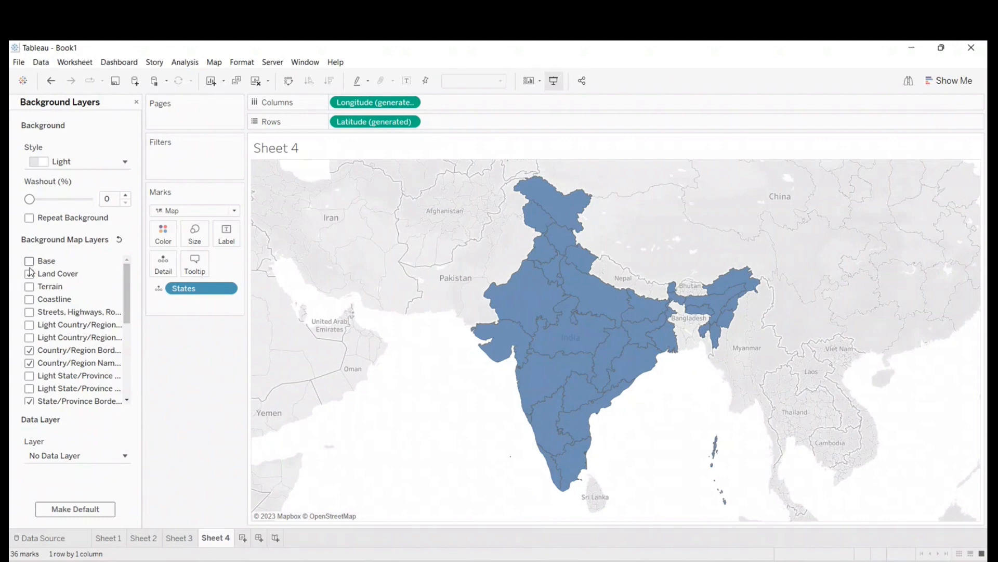
pyautogui.click(29, 274)
pyautogui.scroll(-1, 34, 316)
pyautogui.click(29, 320)
pyautogui.click(29, 332)
pyautogui.click(29, 370)
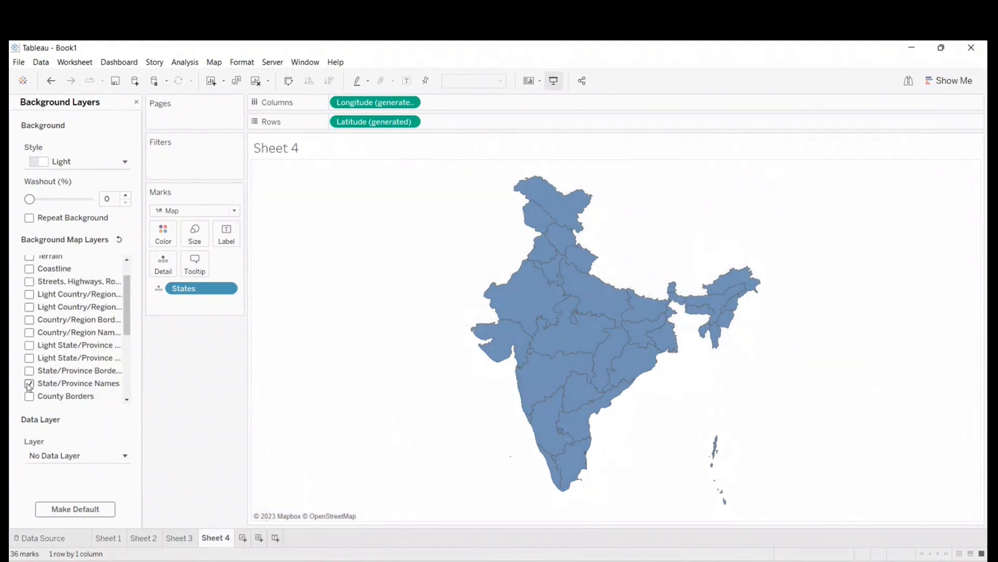
pyautogui.click(29, 384)
pyautogui.scroll(-3, 36, 374)
pyautogui.scroll(5, 35, 375)
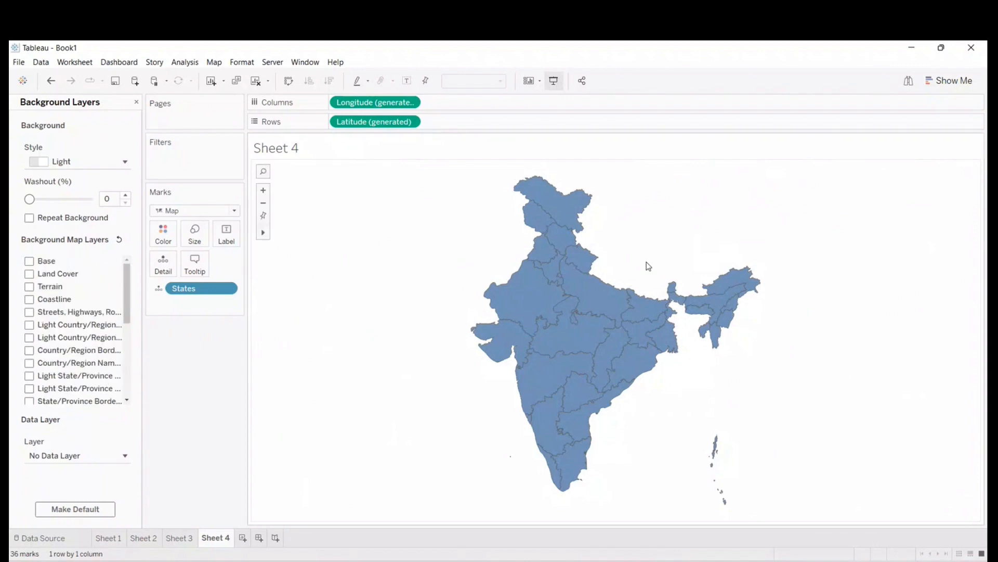
pyautogui.moveTo(29, 199)
pyautogui.mouseDown()
pyautogui.moveTo(98, 215)
pyautogui.moveTo(36, 214)
pyautogui.mouseUp()
pyautogui.click(137, 103)
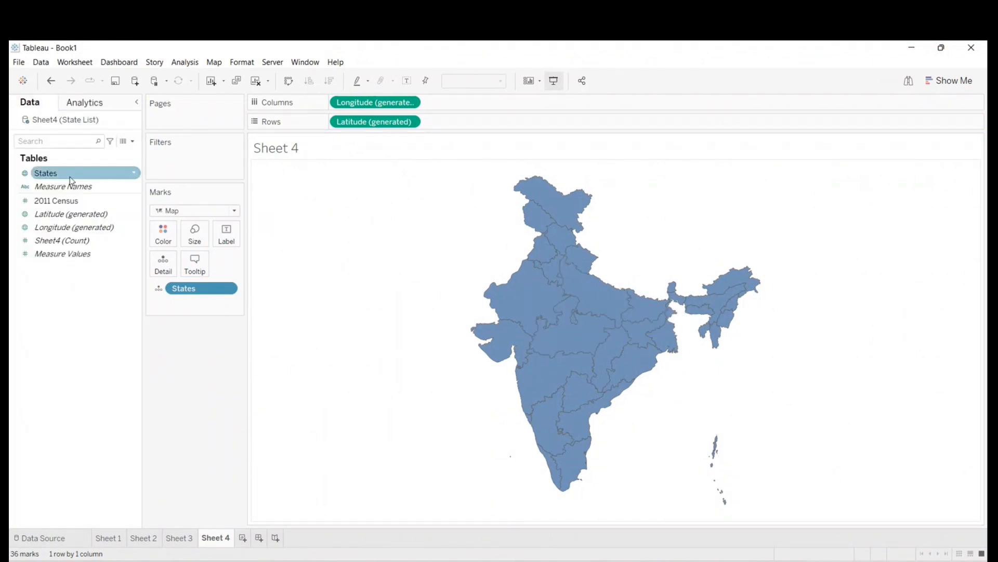
pyautogui.click(45, 176)
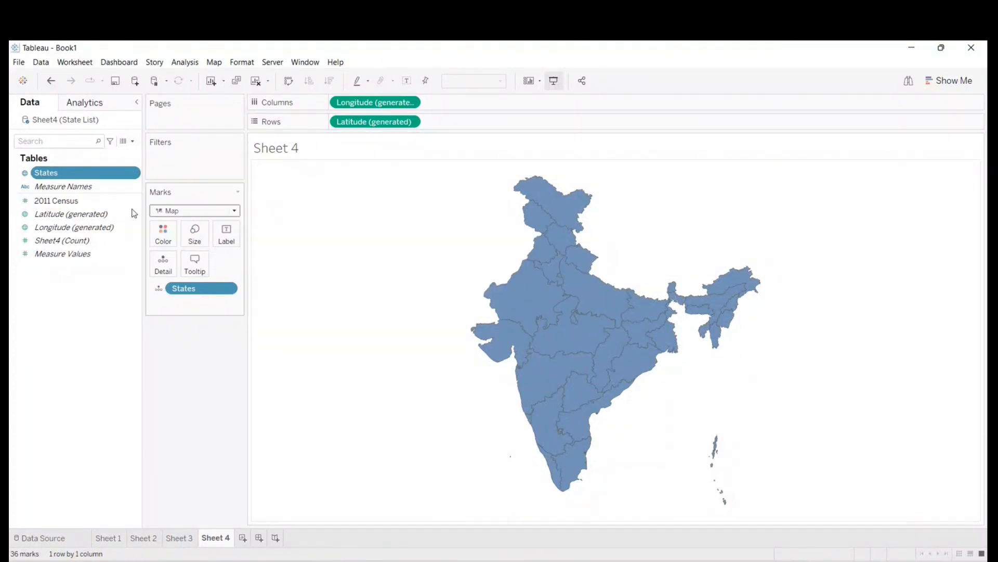
pyautogui.moveTo(52, 177); pyautogui.dragTo(227, 235)
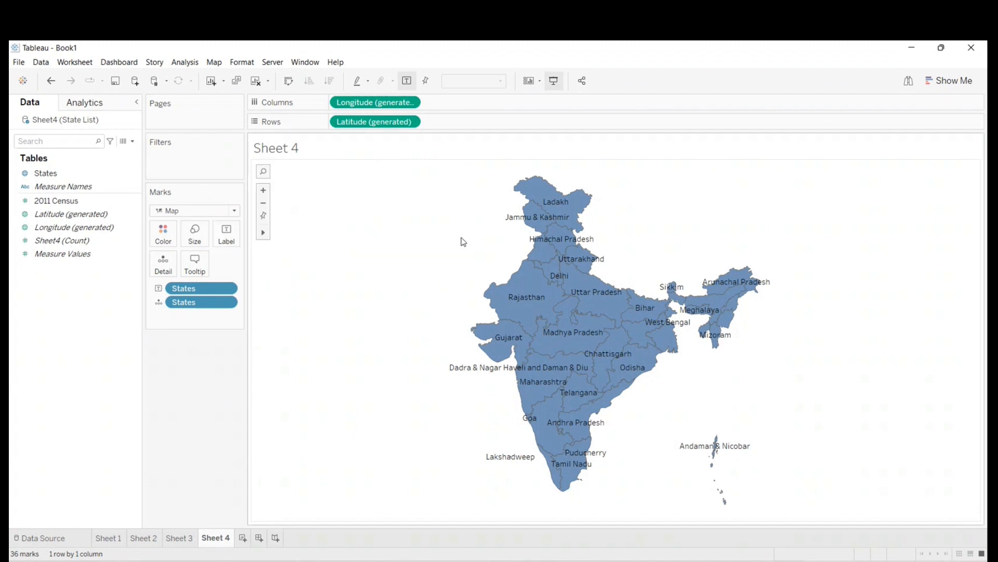
pyautogui.moveTo(189, 283); pyautogui.dragTo(78, 291)
# - Label each state on the map with its States name and 2011 Census value
pyautogui.click(46, 174)
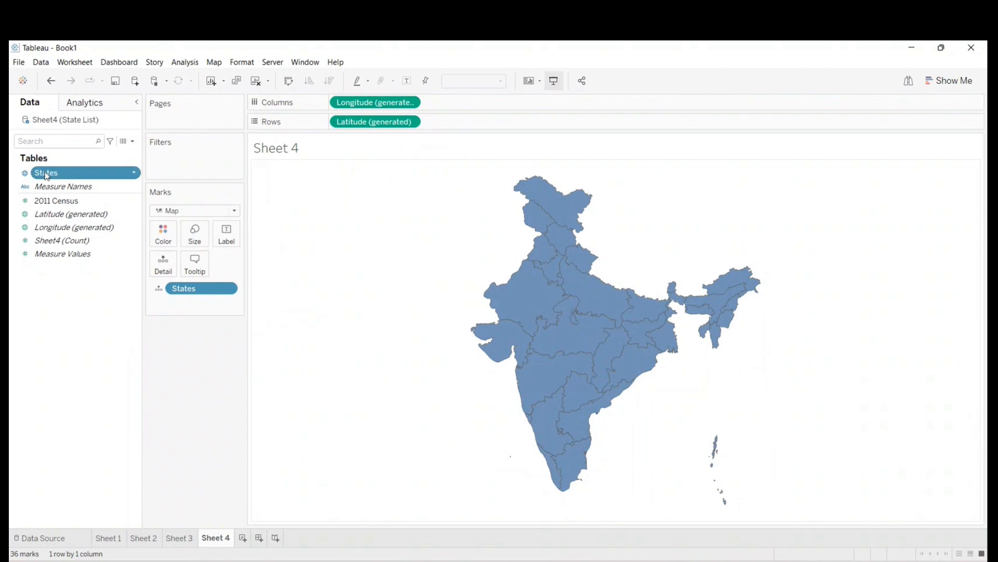
pyautogui.moveTo(46, 175); pyautogui.dragTo(227, 232)
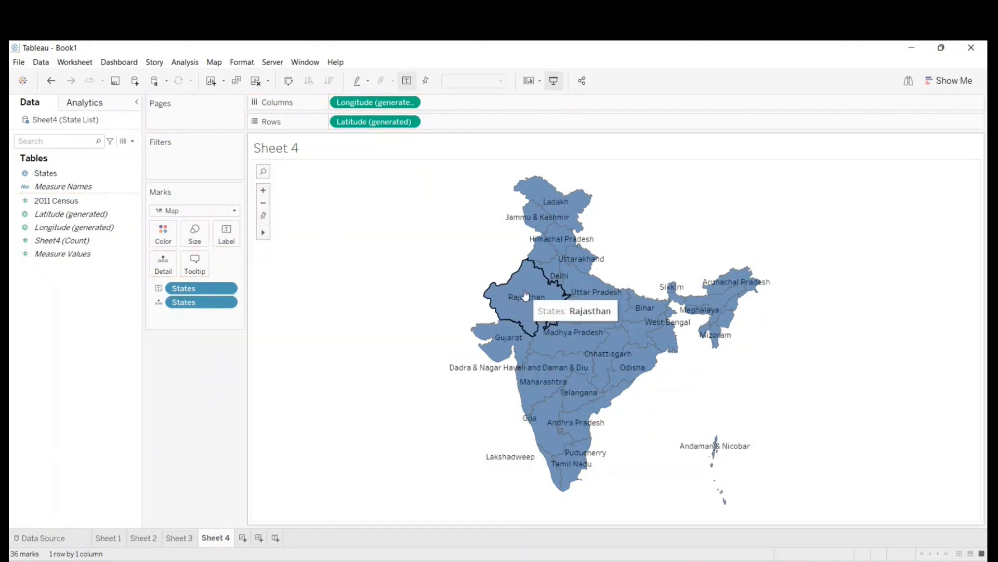
pyautogui.moveTo(46, 200); pyautogui.dragTo(226, 235)
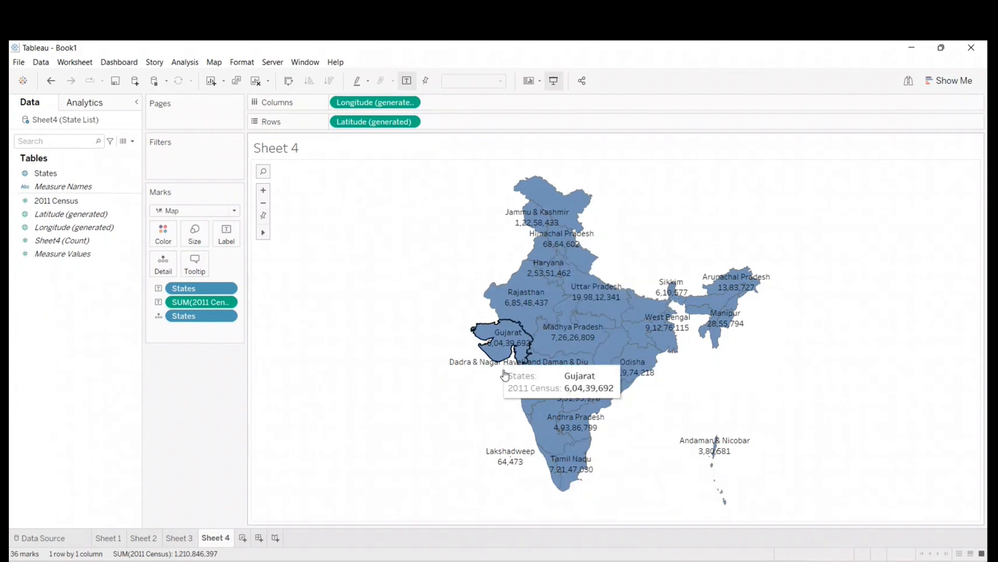
# - Try coloring the map by the States field, and undo that coloring
pyautogui.click(47, 174)
pyautogui.moveTo(47, 176); pyautogui.dragTo(160, 231)
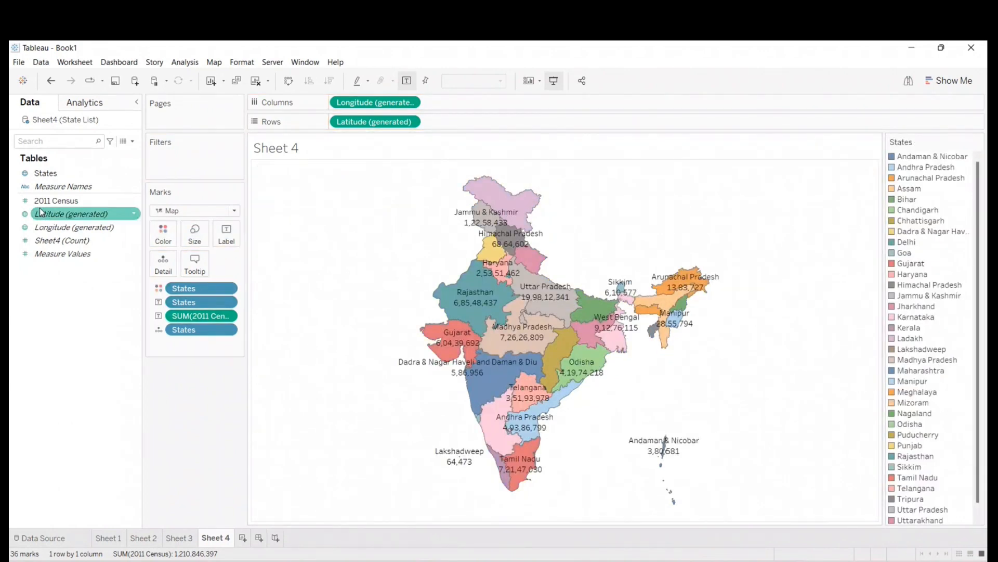
pyautogui.moveTo(210, 288); pyautogui.dragTo(39, 324)
pyautogui.click(52, 81)
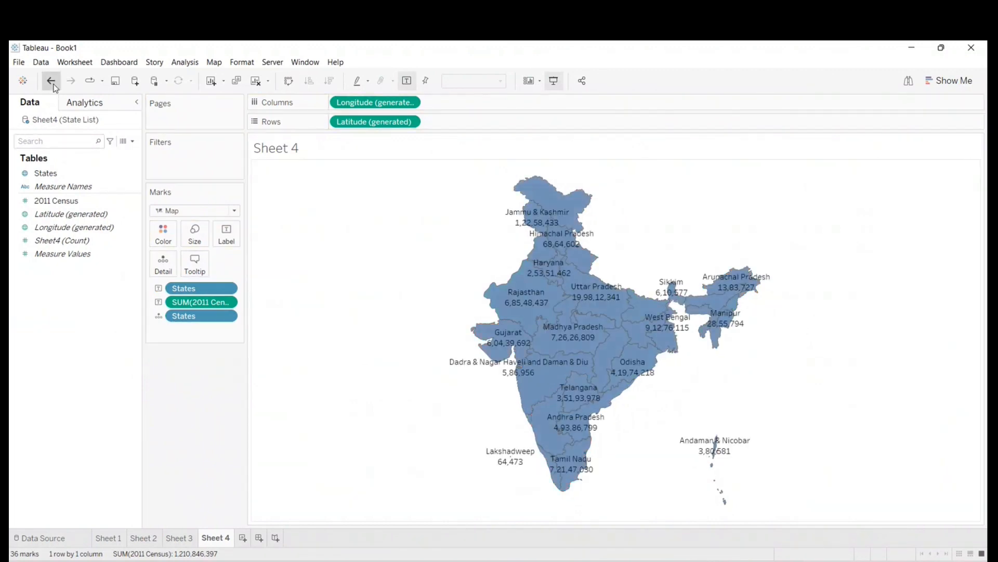
# - Color the states by their 2011 Census value and view the map in presentation mode
pyautogui.moveTo(48, 203)
pyautogui.mouseDown()
pyautogui.moveTo(147, 221)
pyautogui.moveTo(159, 233)
pyautogui.mouseUp()
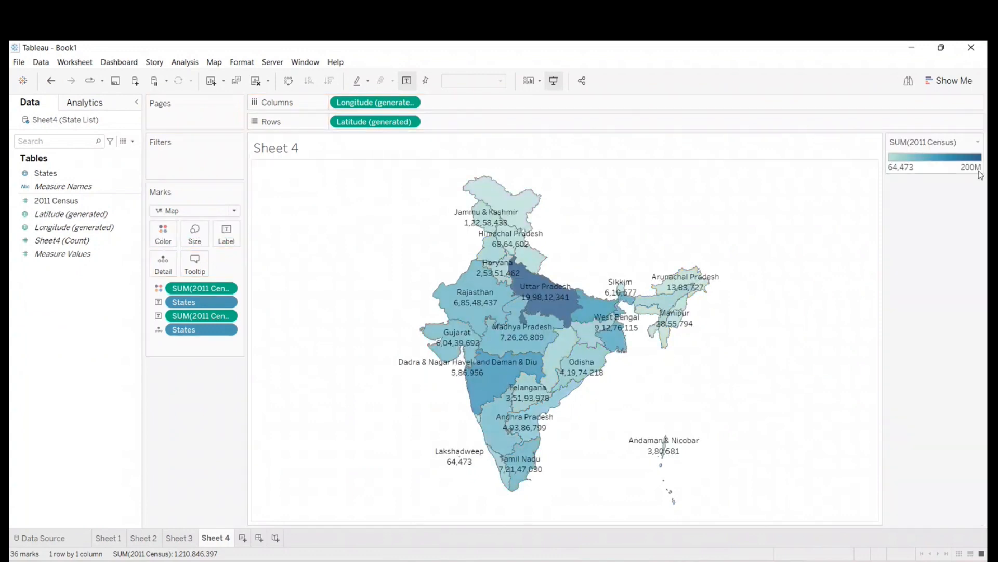
pyautogui.click(554, 81)
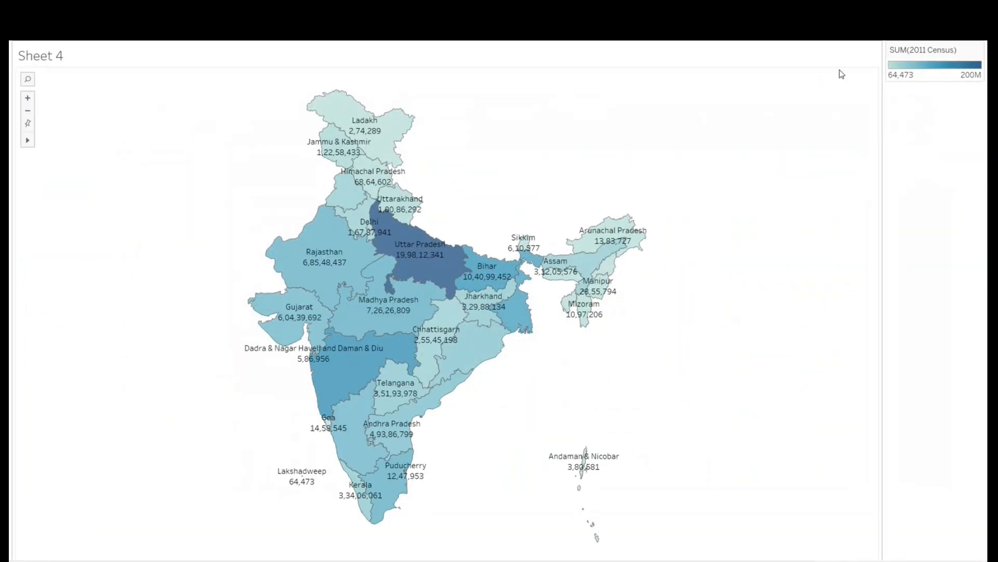
pyautogui.moveTo(369, 129)
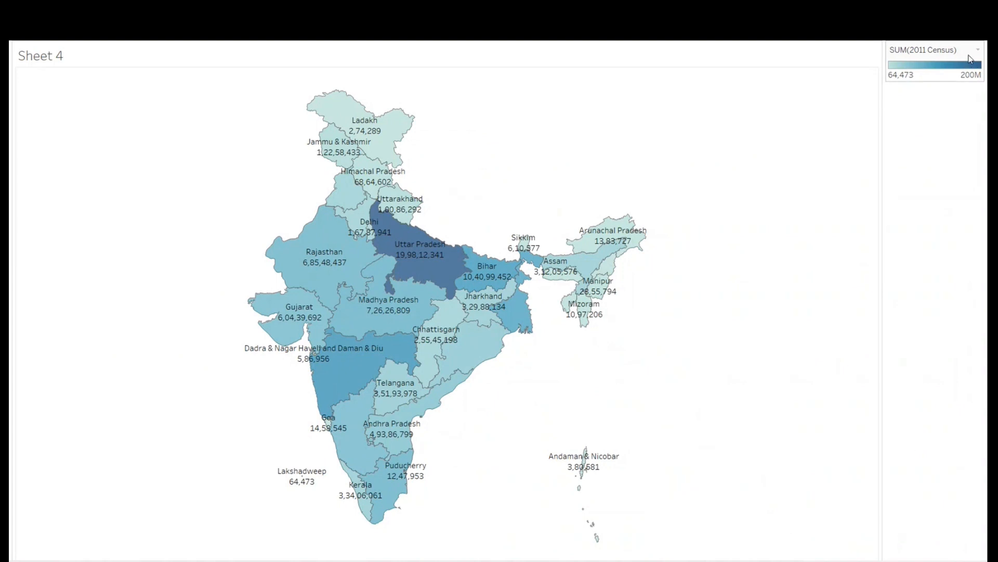
pyautogui.moveTo(411, 244)
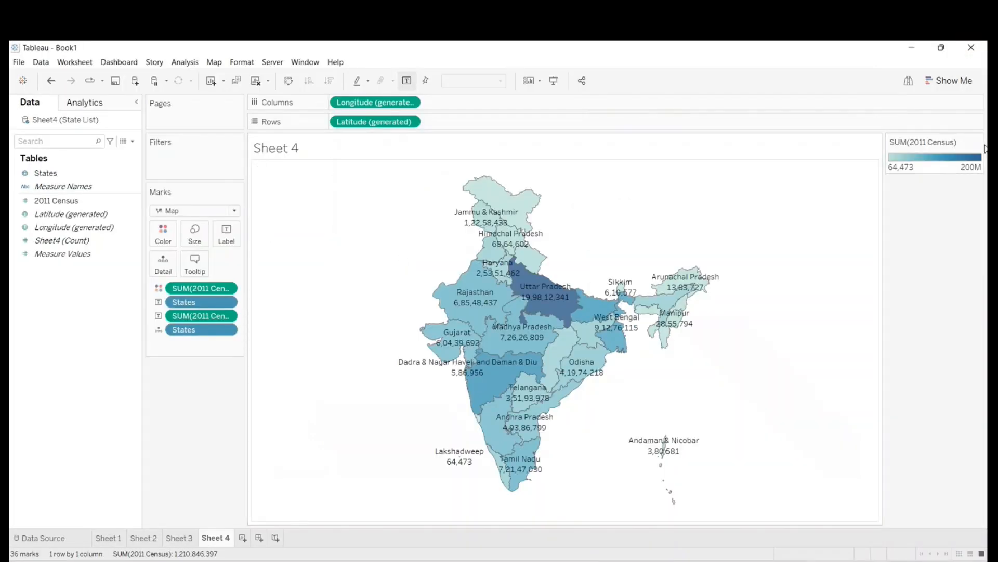
# - Recolor the 2011 Census scale with a custom sequential palette based on the purple #5500ff
pyautogui.click(978, 142)
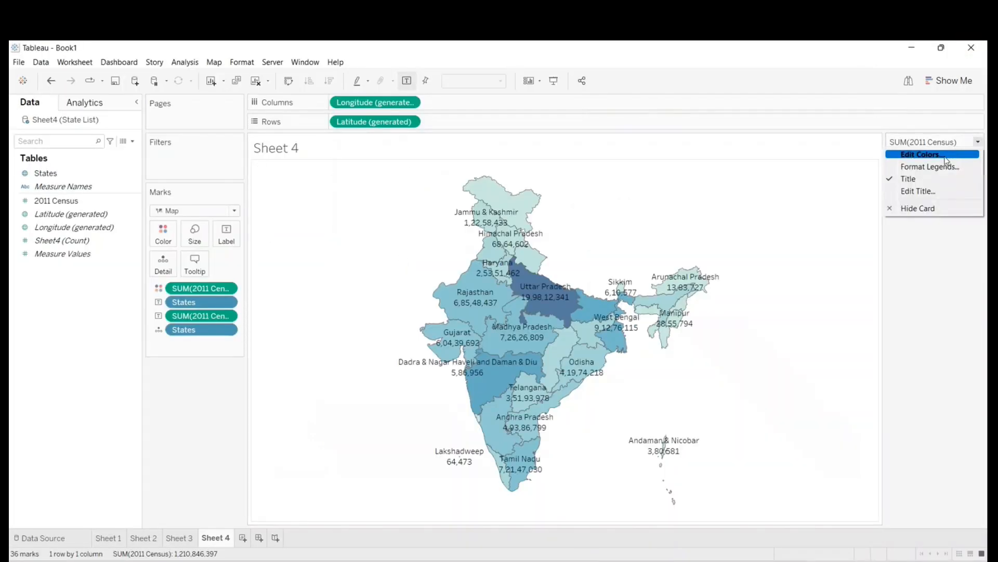
pyautogui.click(947, 159)
pyautogui.click(592, 275)
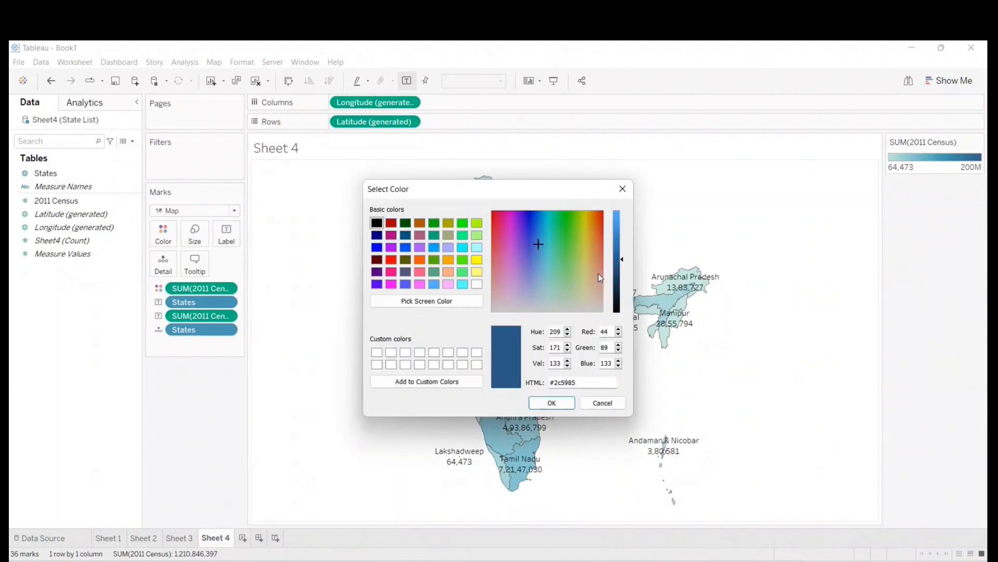
pyautogui.click(377, 284)
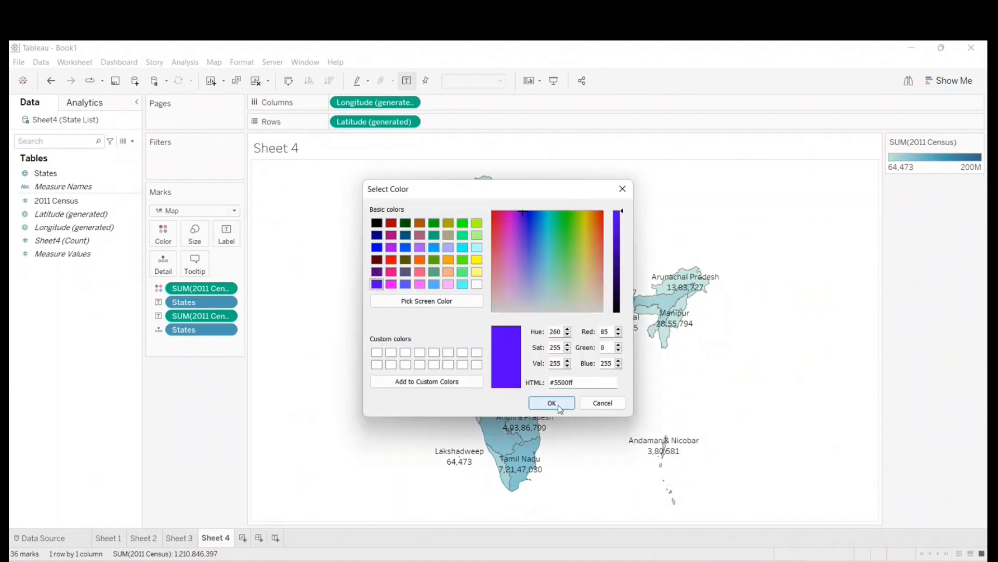
pyautogui.click(557, 403)
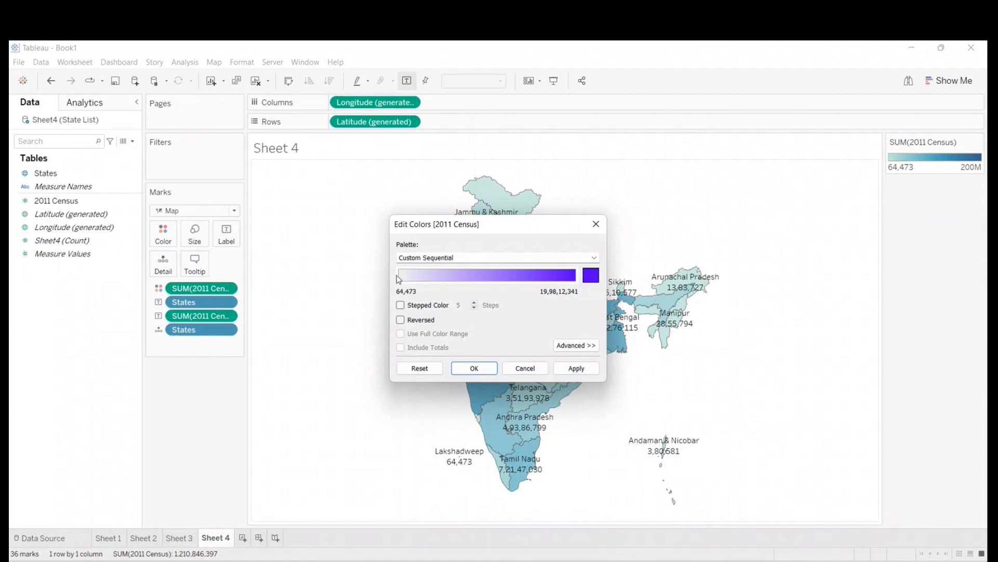
pyautogui.click(576, 367)
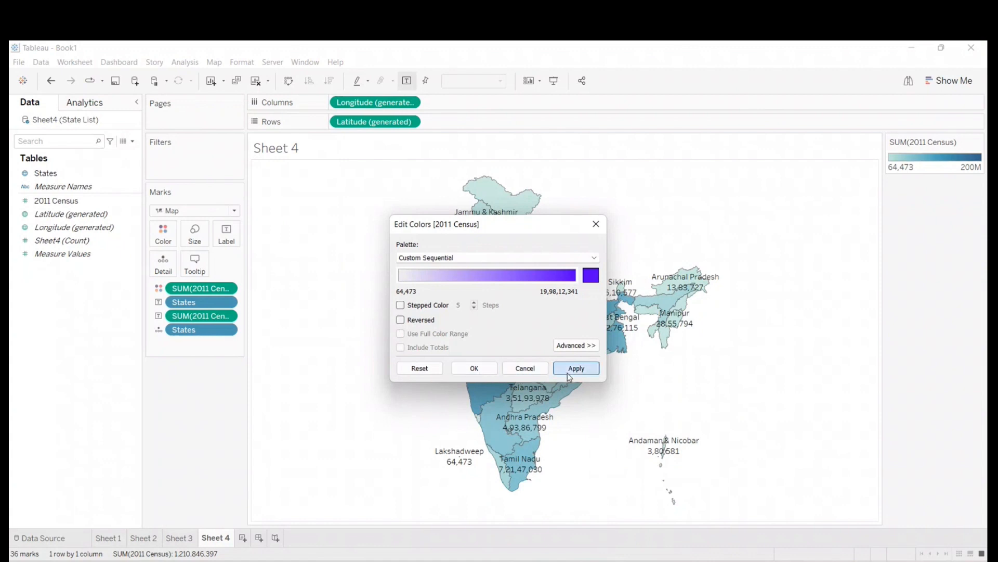
pyautogui.click(489, 370)
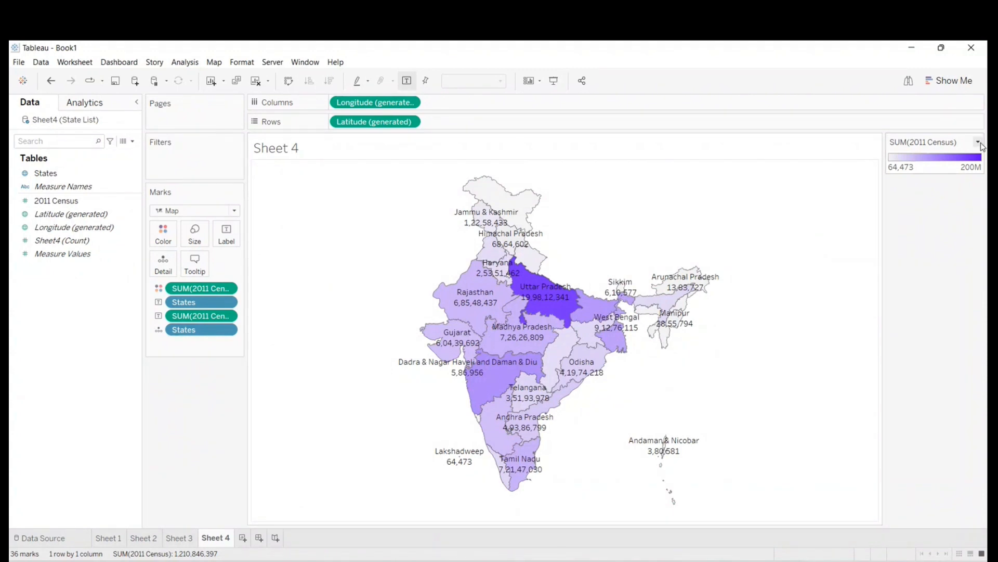
# - Change the 2011 Census color scale to the Green palette with stepped color, and apply it to the map
pyautogui.click(977, 142)
pyautogui.click(942, 156)
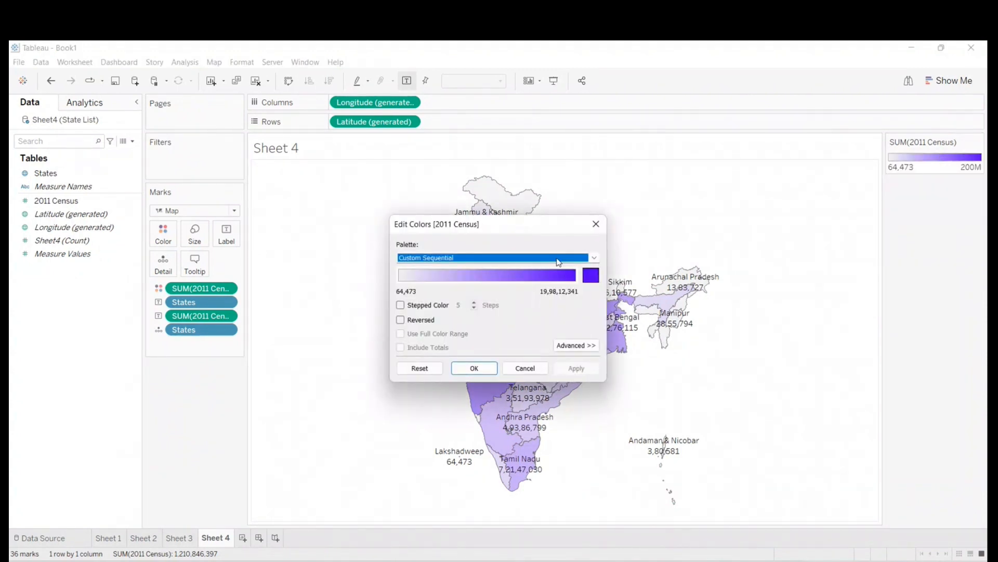
pyautogui.click(594, 257)
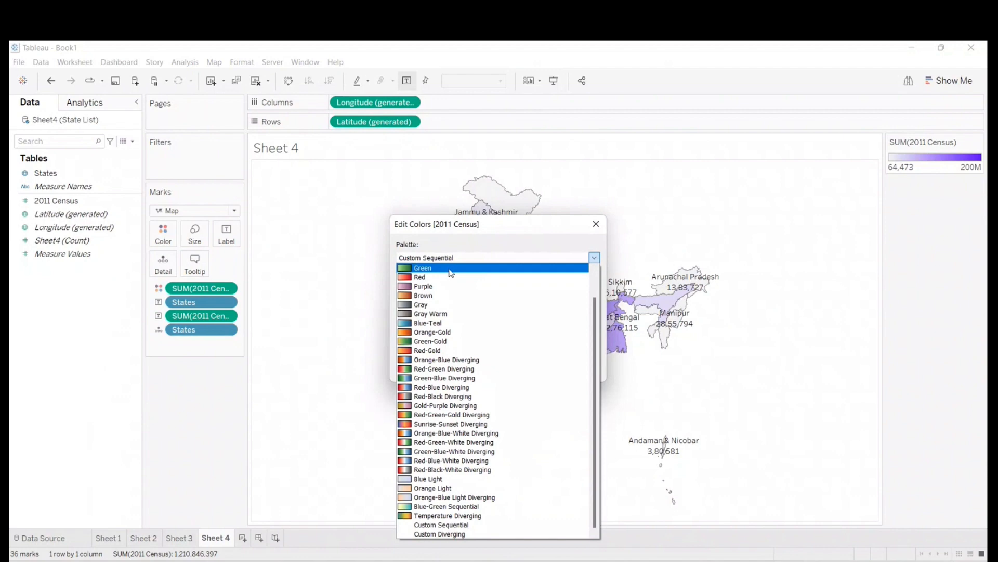
pyautogui.click(451, 269)
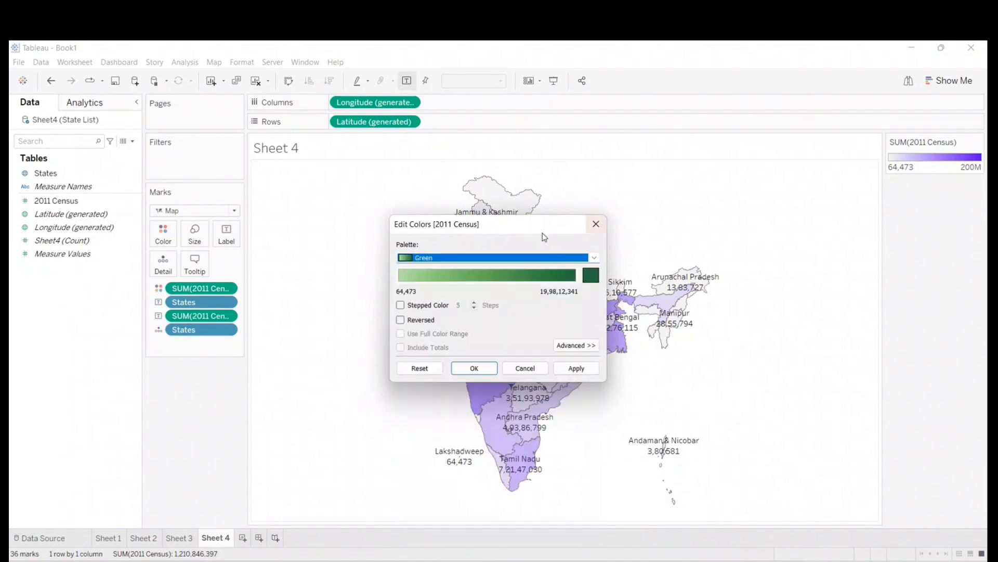
pyautogui.moveTo(536, 235); pyautogui.dragTo(868, 256)
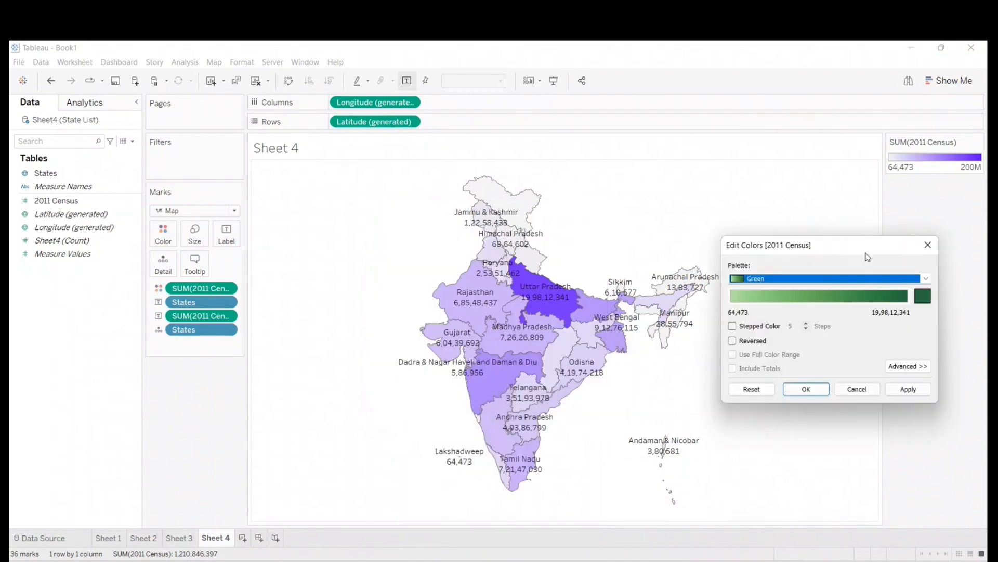
pyautogui.click(732, 326)
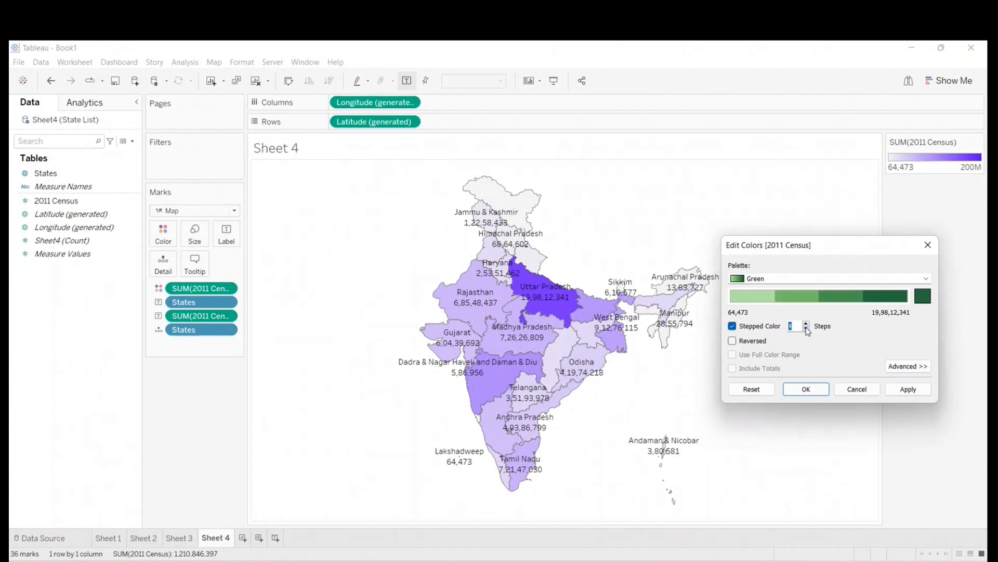
pyautogui.click(907, 393)
pyautogui.click(806, 389)
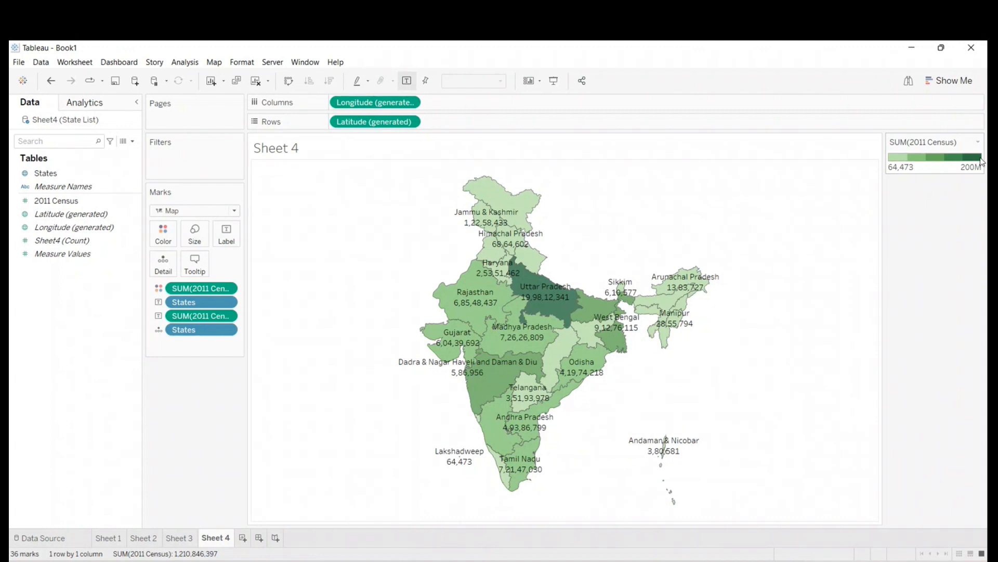
# - Switch to the Book2 workbook, try adding District name to Sheet 1, and clear the sheet
pyautogui.moveTo(559, 295)
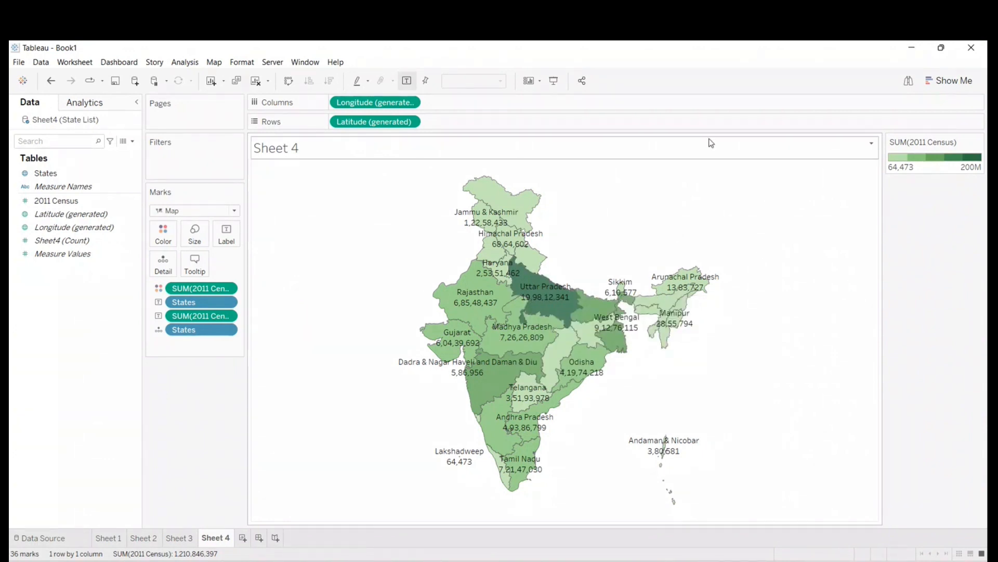
pyautogui.moveTo(739, 540)
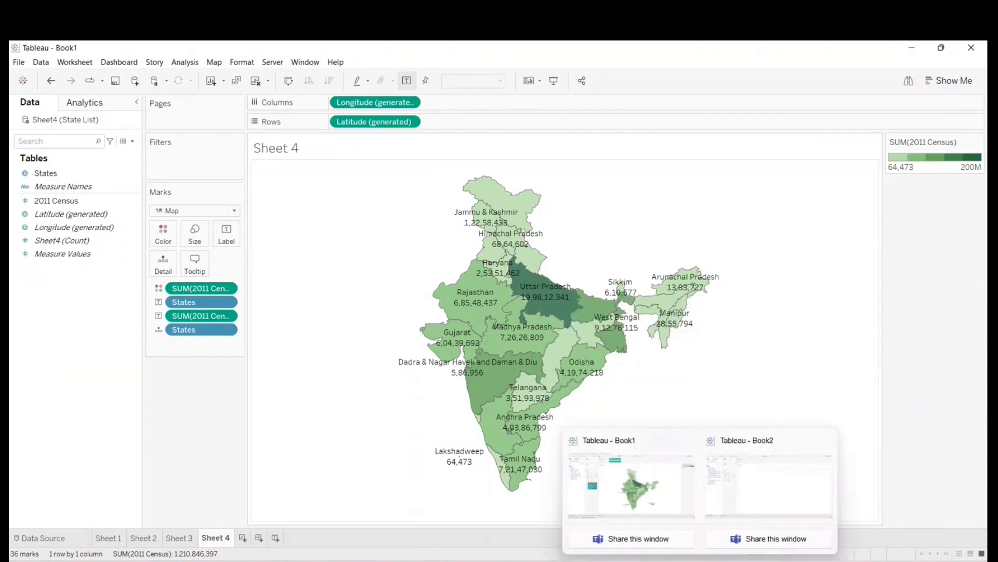
pyautogui.click(732, 487)
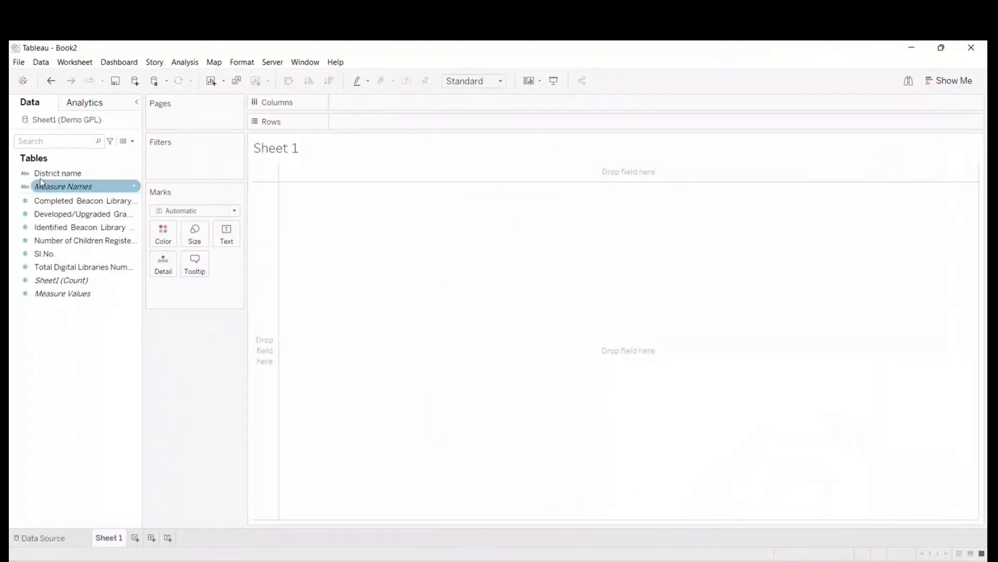
pyautogui.doubleClick(79, 175)
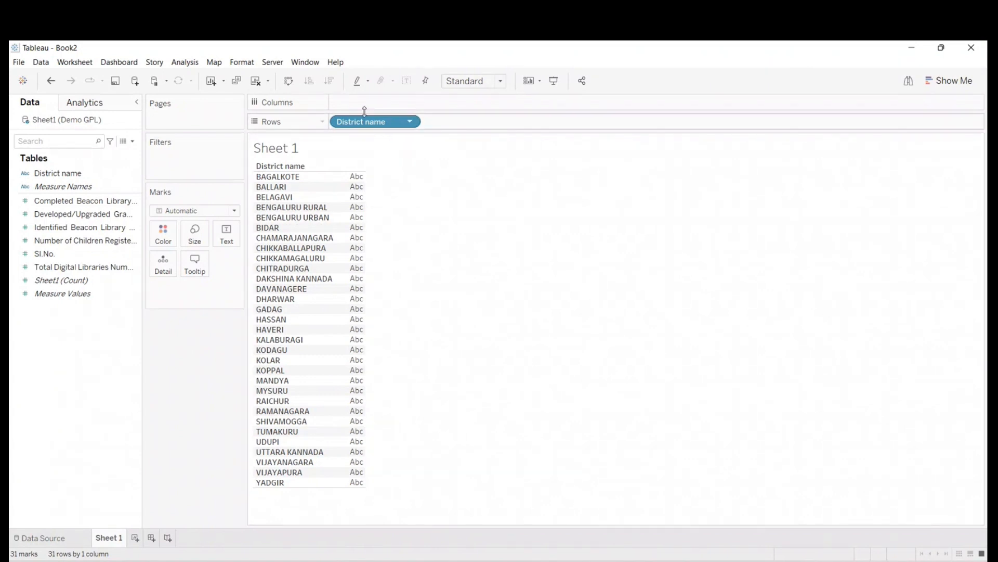
pyautogui.click(256, 80)
pyautogui.rightClick(45, 176)
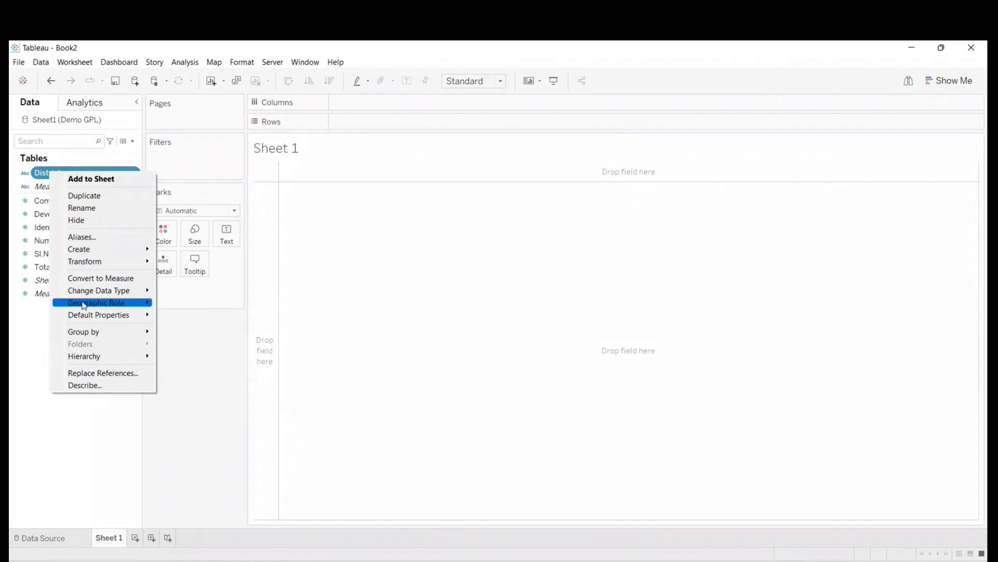
pyautogui.moveTo(84, 305)
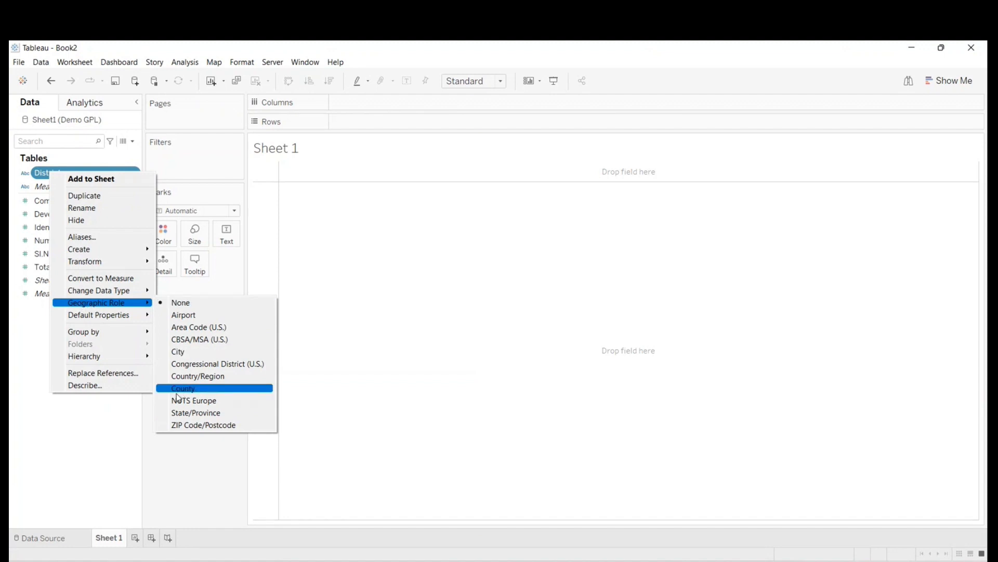
pyautogui.click(30, 353)
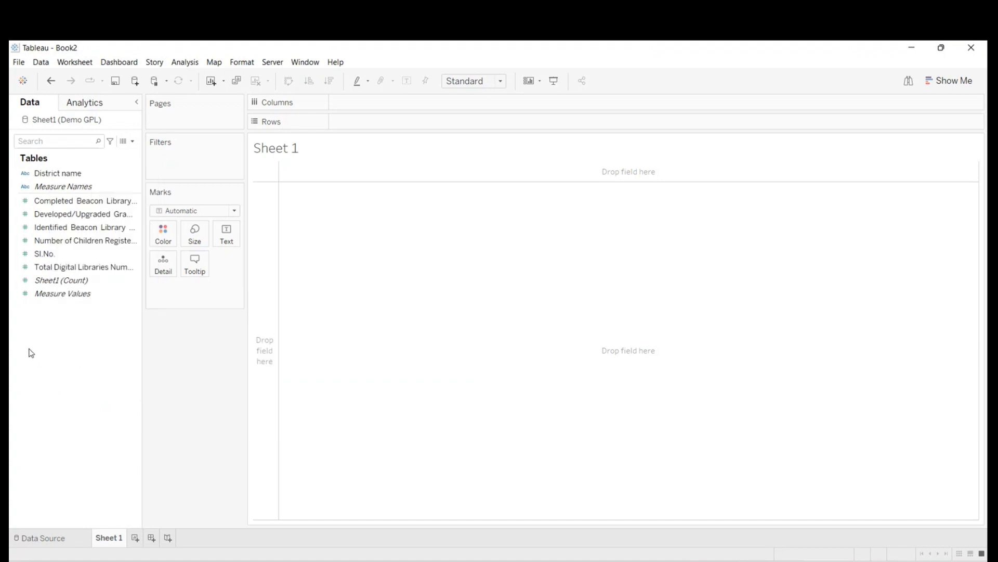
# - Assign the County geographic role to the District name field
pyautogui.rightClick(75, 174)
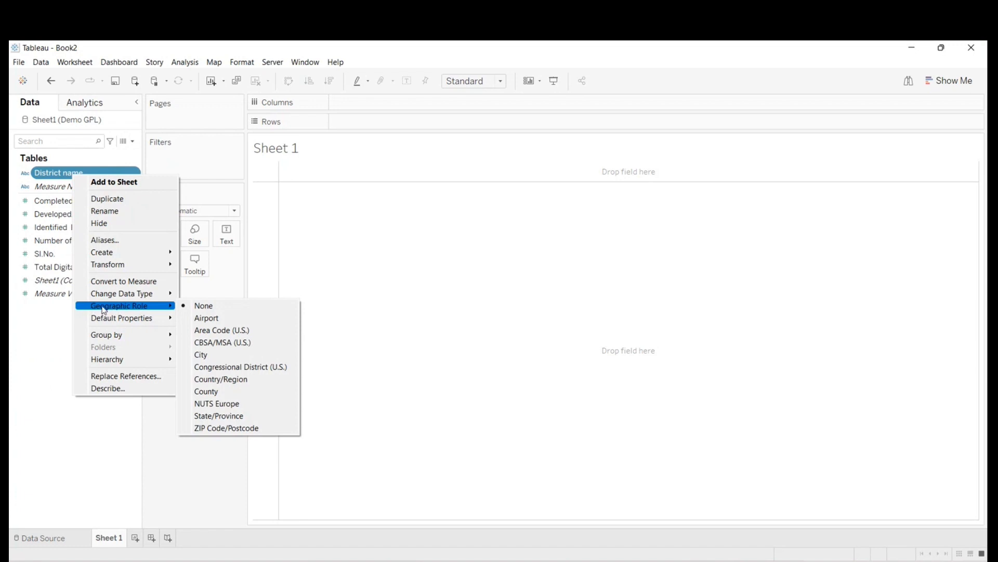
pyautogui.click(221, 395)
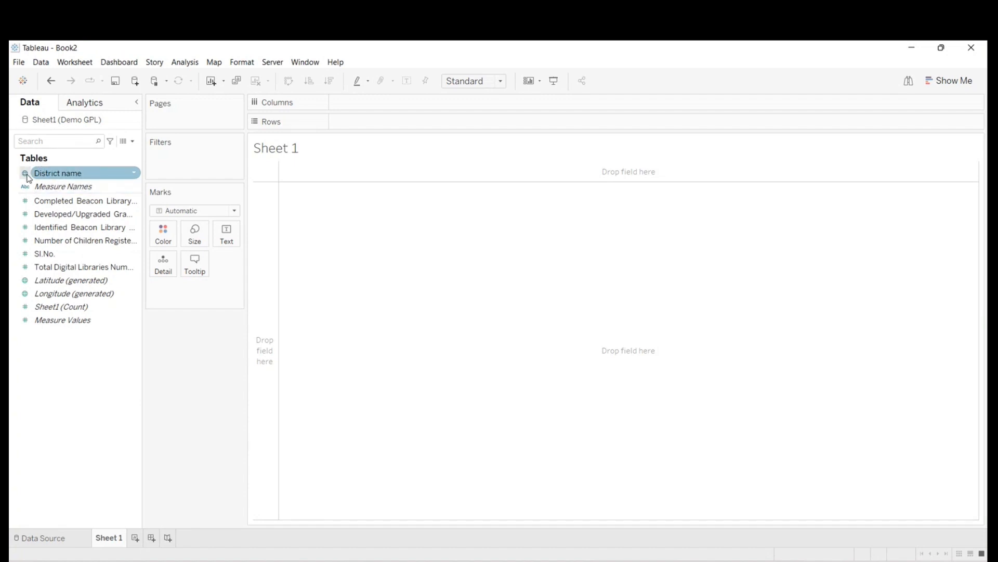
pyautogui.rightClick(58, 169)
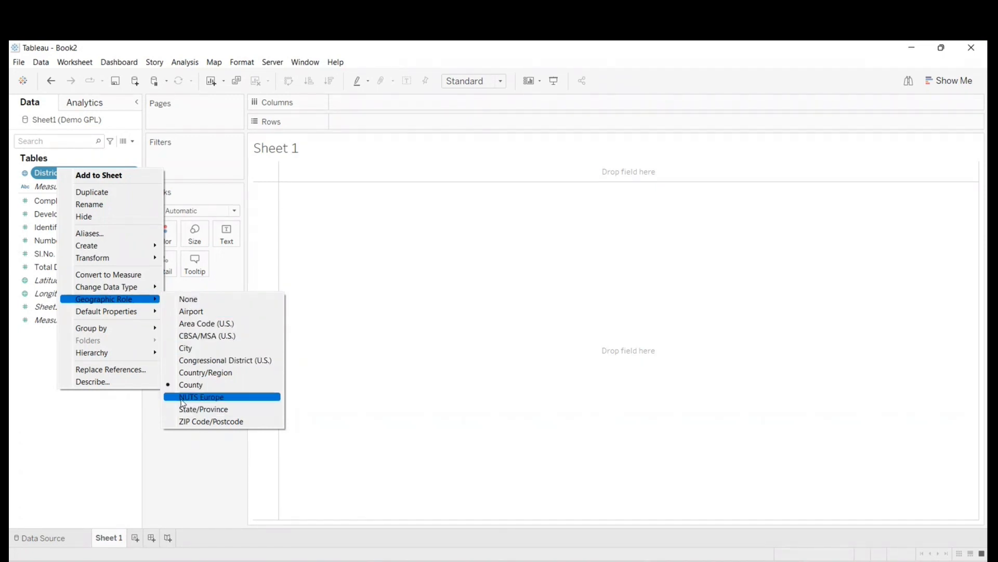
pyautogui.click(195, 389)
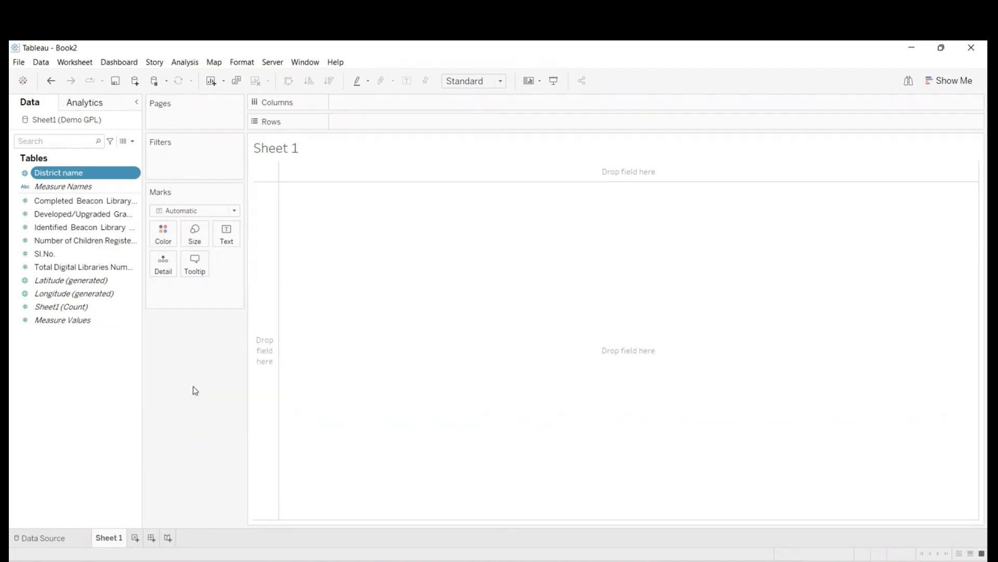
# - Plot District name on a map in Sheet 1 and check the options offered for its unknown locations
pyautogui.doubleClick(75, 174)
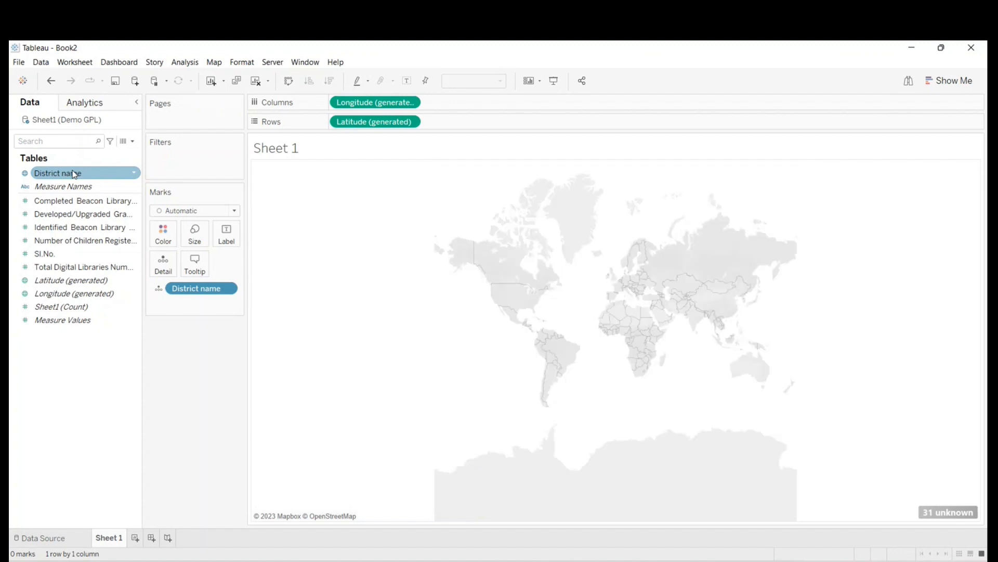
pyautogui.click(956, 512)
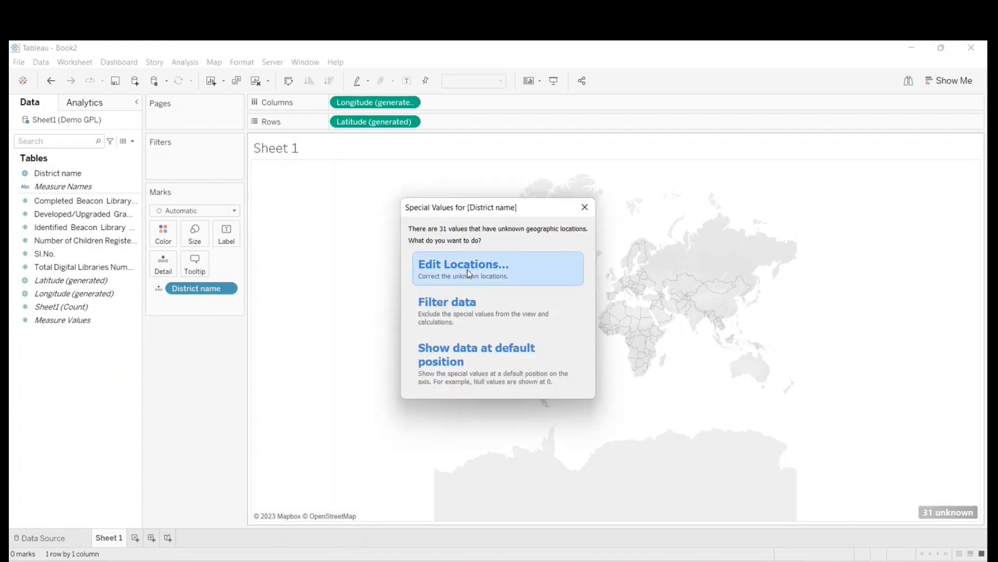
pyautogui.click(584, 207)
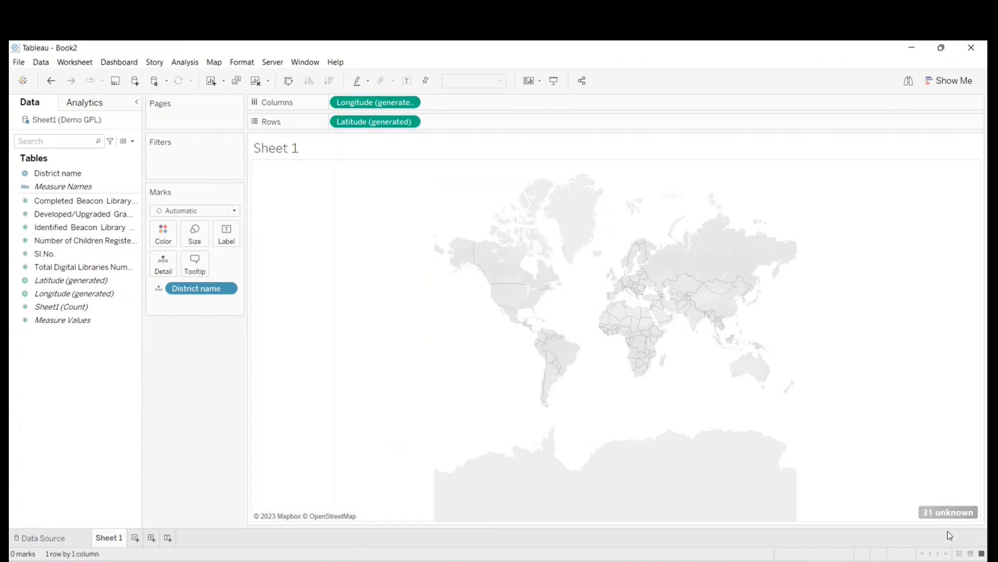
# - Edit the unknown locations of District name by fixing the Country/Region to India, and apply the change
pyautogui.click(940, 516)
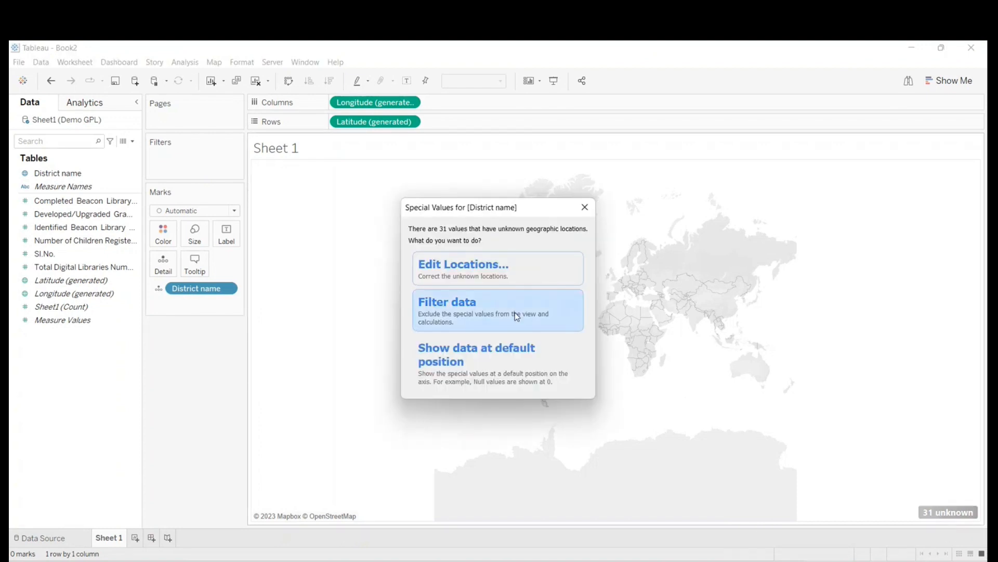
pyautogui.click(462, 270)
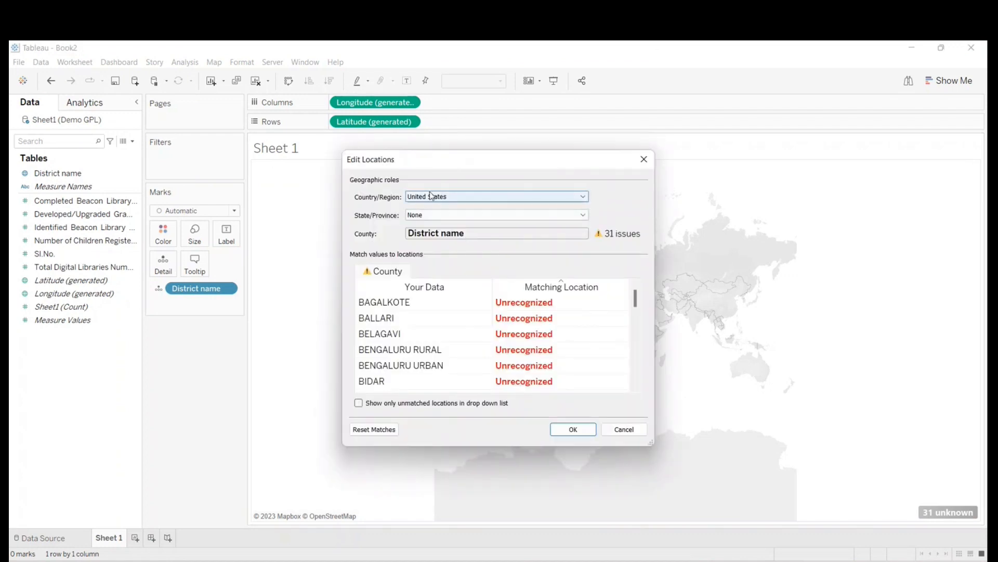
pyautogui.click(431, 198)
pyautogui.click(530, 232)
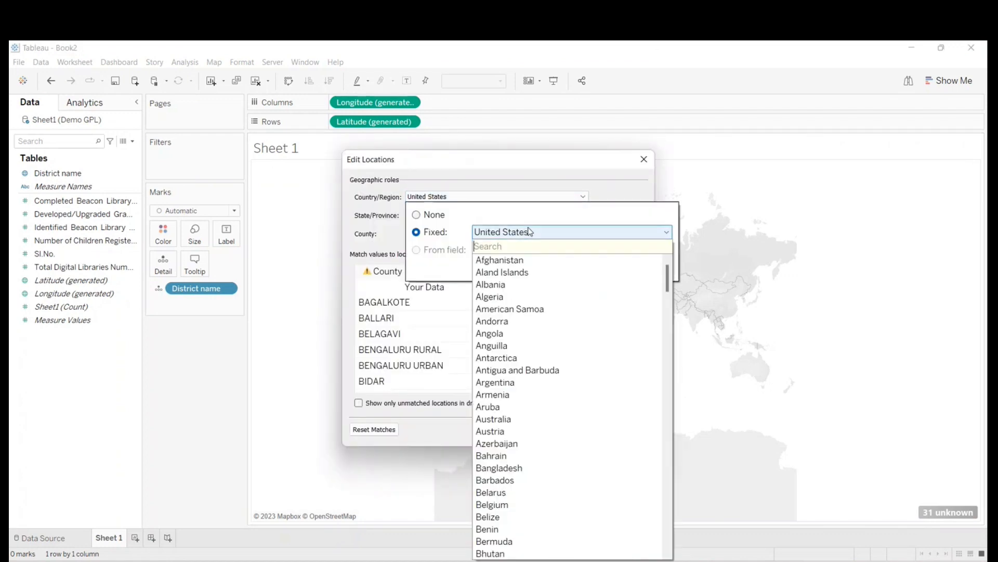
pyautogui.write('indi')
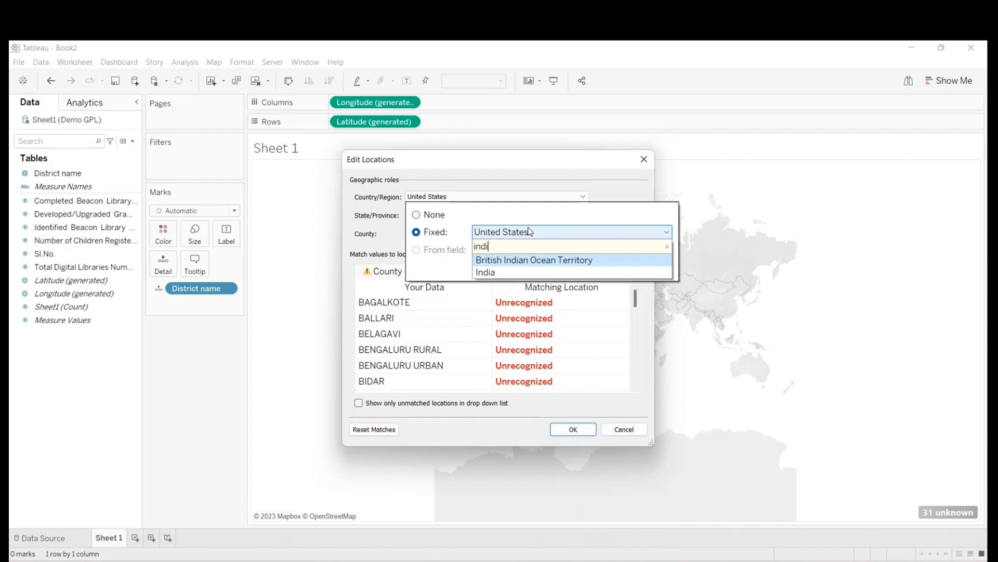
pyautogui.click(508, 272)
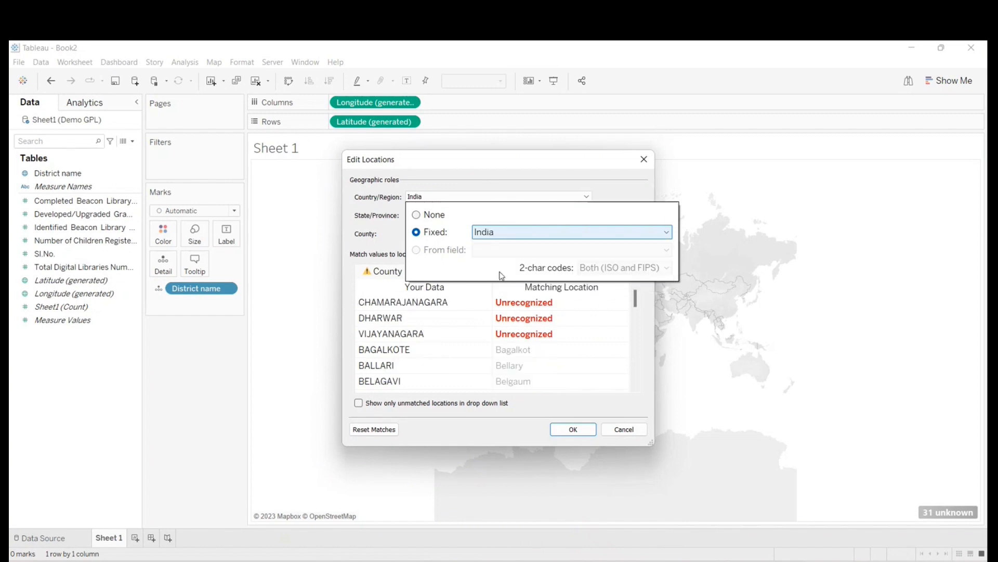
pyautogui.click(644, 187)
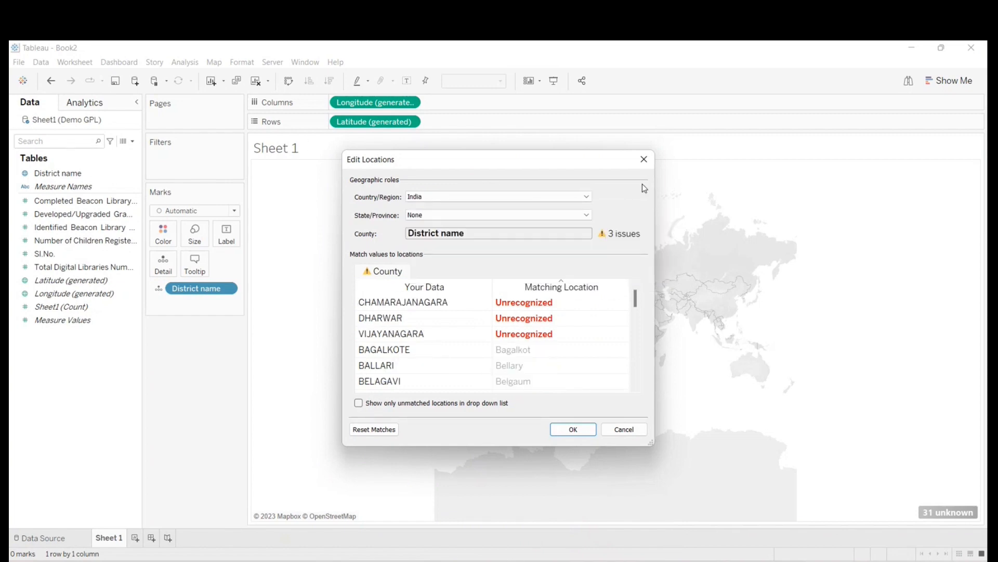
pyautogui.click(575, 430)
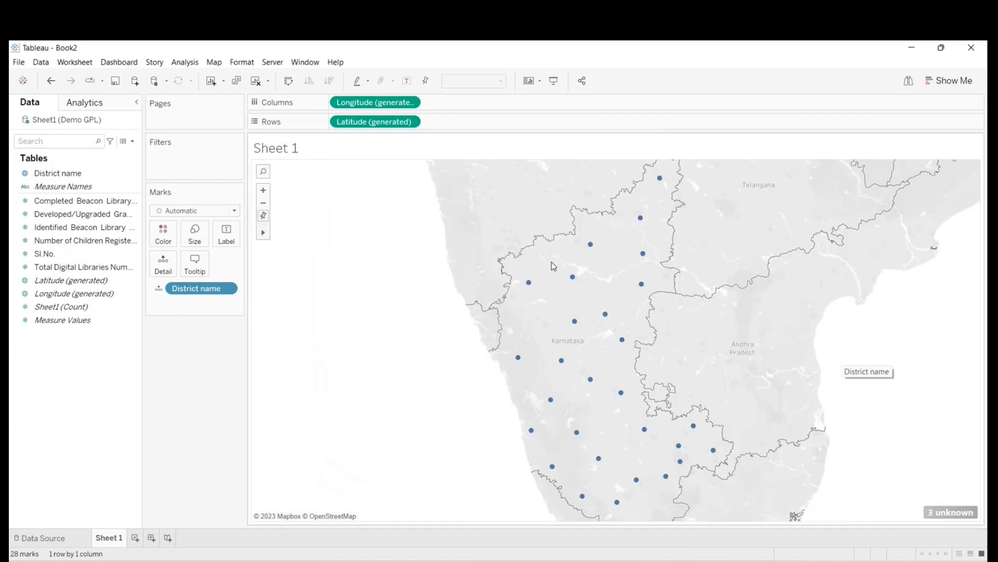
# - Match the unrecognized district DHARWAR to Dharwad and CHAMARAJANAGARA to Chamarajanagar in the location settings
pyautogui.click(953, 513)
pyautogui.click(430, 265)
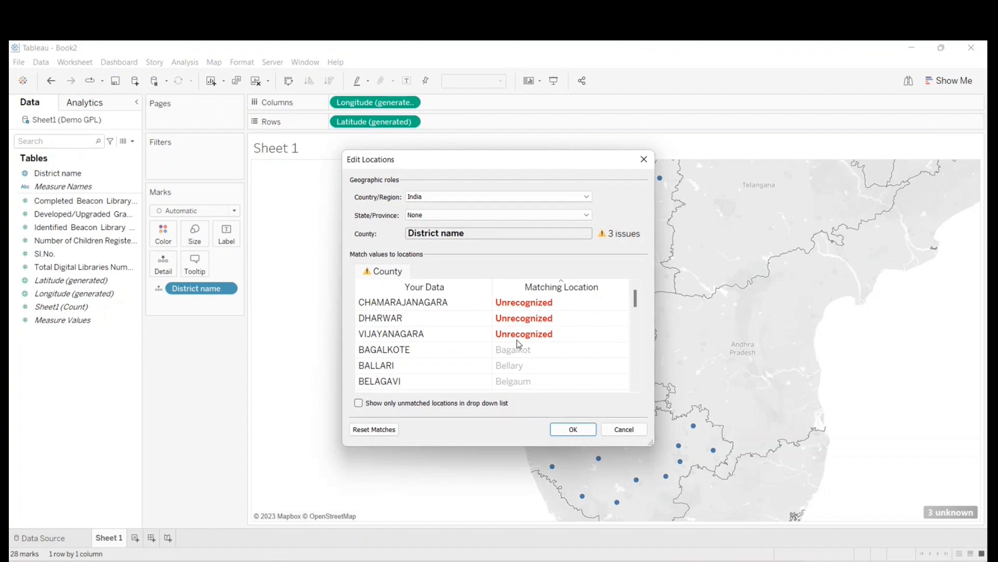
pyautogui.click(515, 317)
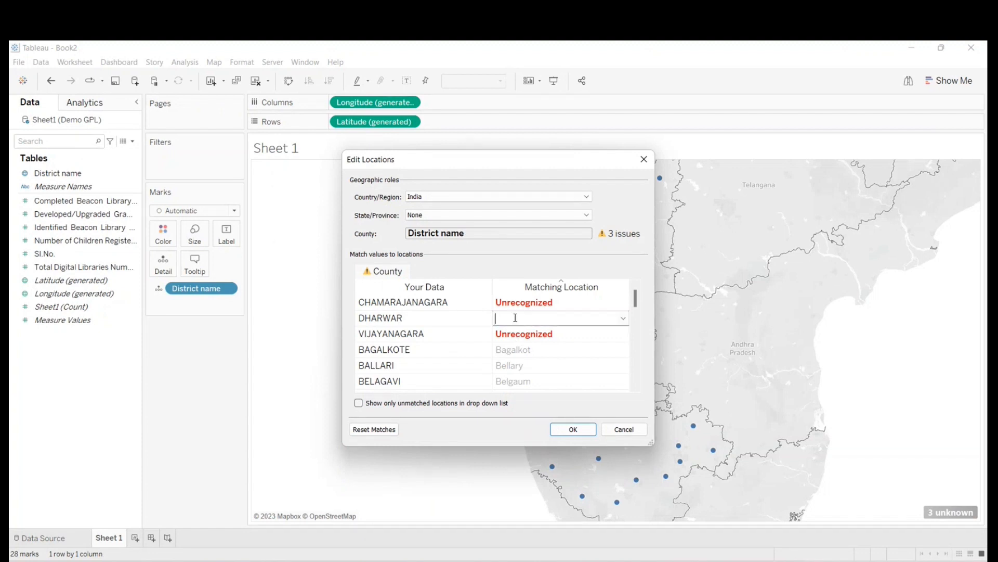
pyautogui.write('dha')
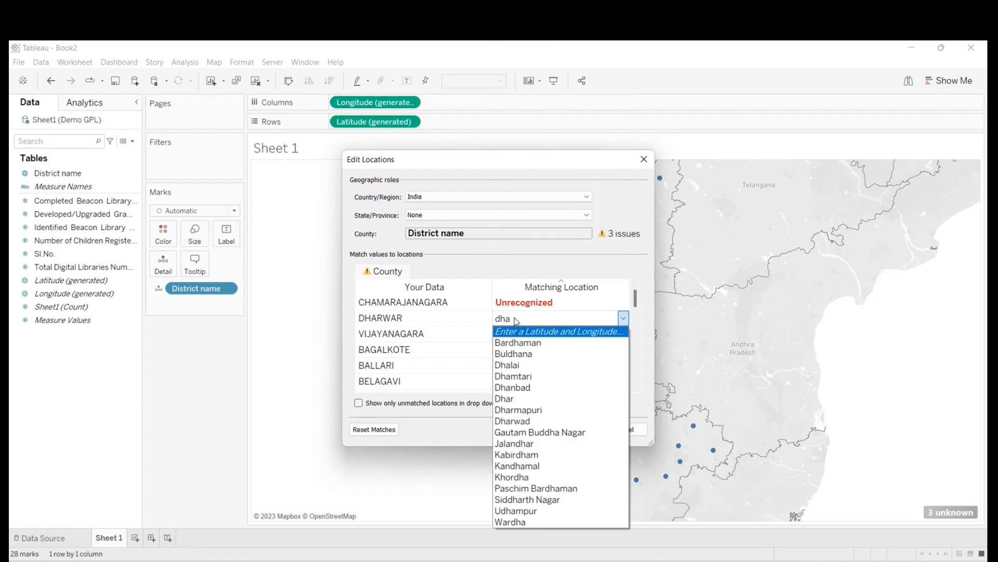
pyautogui.click(530, 422)
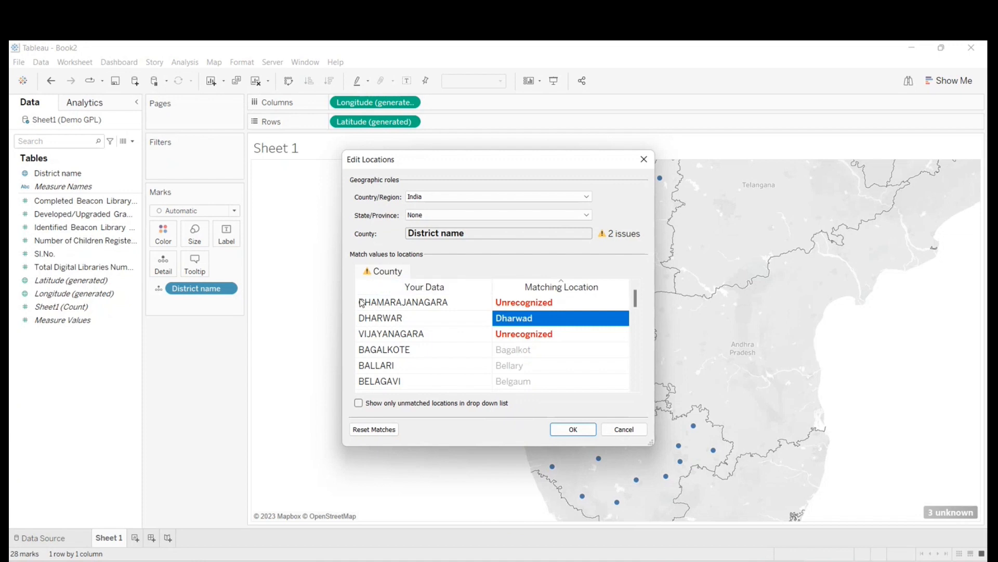
pyautogui.click(522, 302)
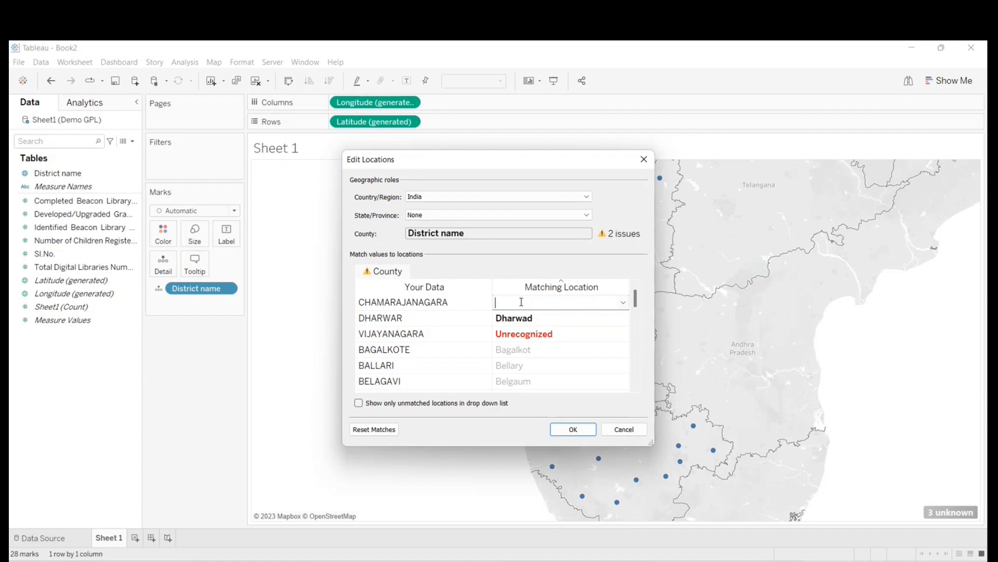
pyautogui.write('cham')
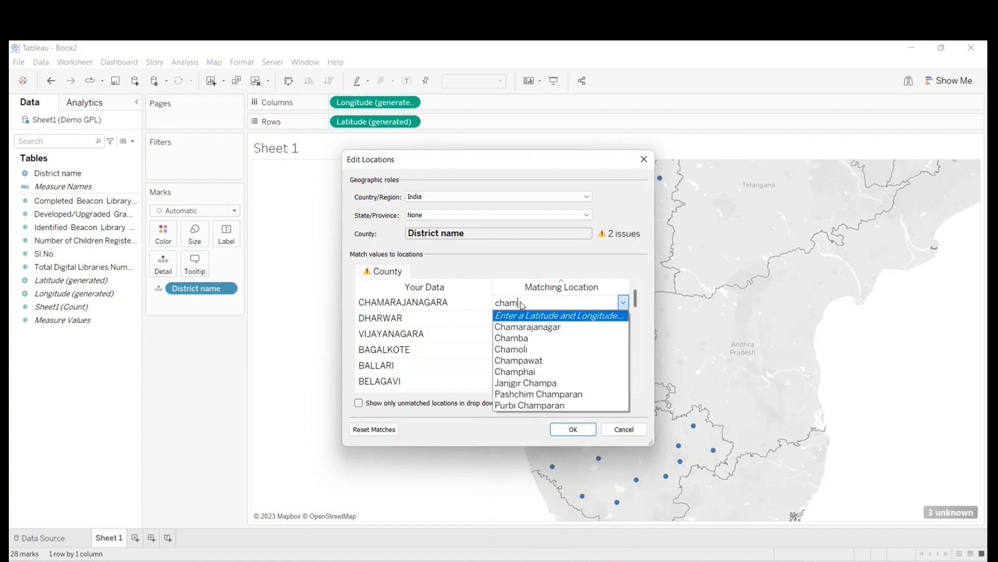
pyautogui.click(554, 330)
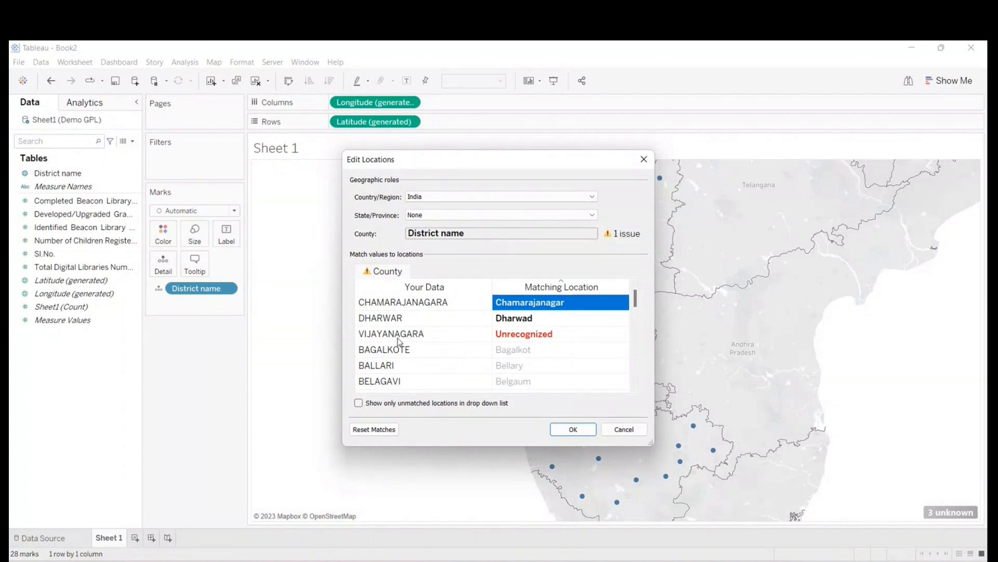
# - Match the district VIJAYANAGARA to Vizianagaram and apply the location matches to the map
pyautogui.click(532, 335)
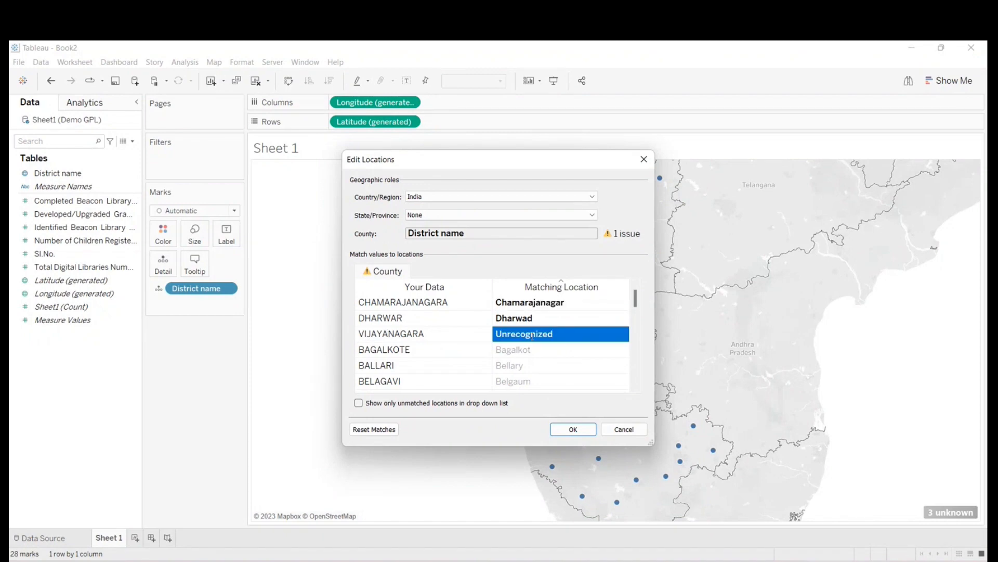
pyautogui.write('vij')
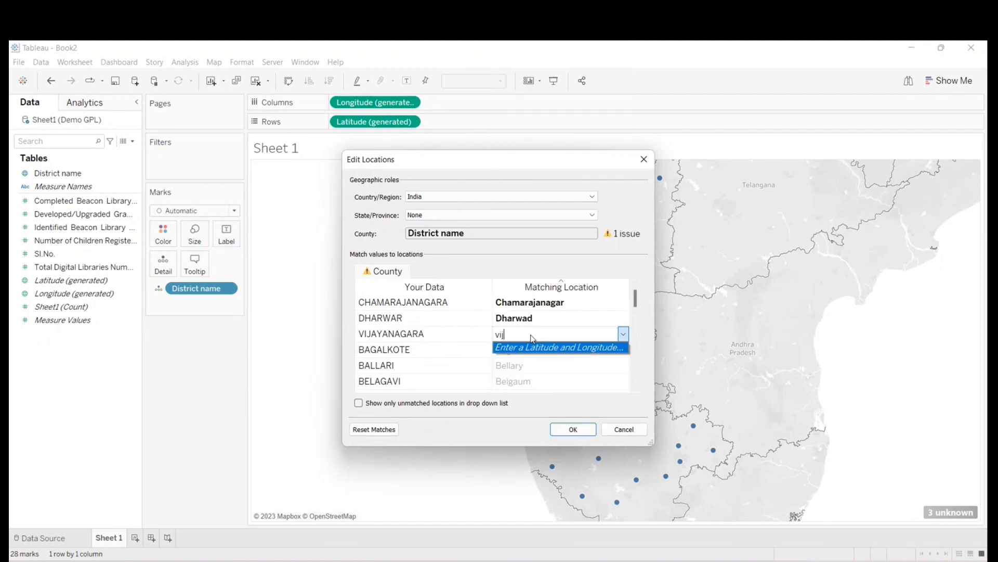
pyautogui.press('BackSpace')
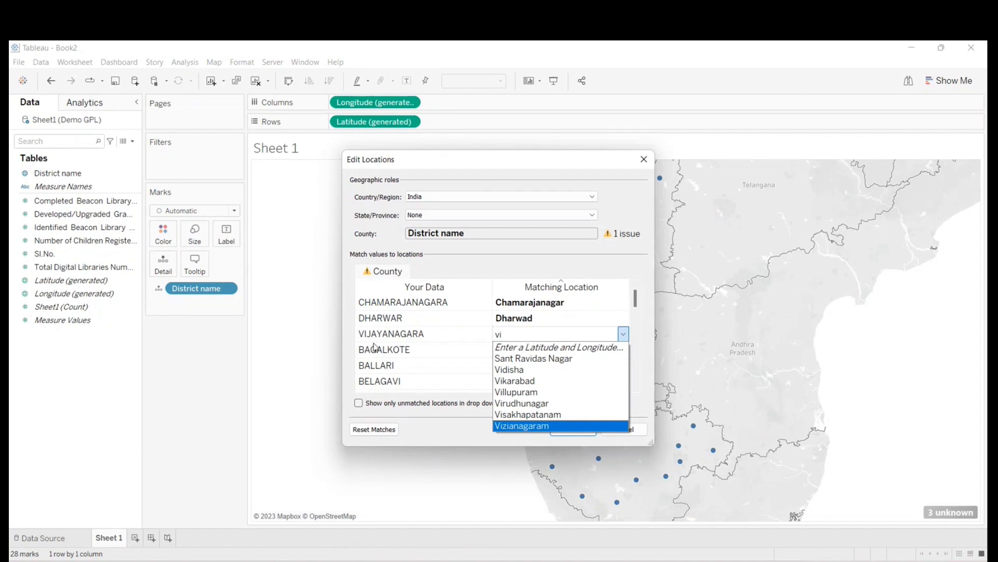
pyautogui.click(503, 430)
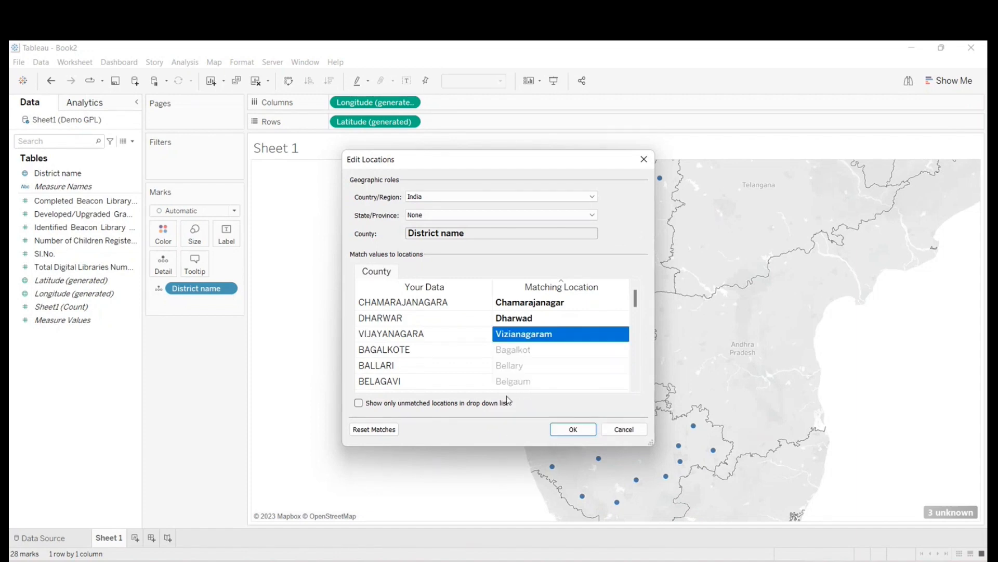
pyautogui.click(574, 430)
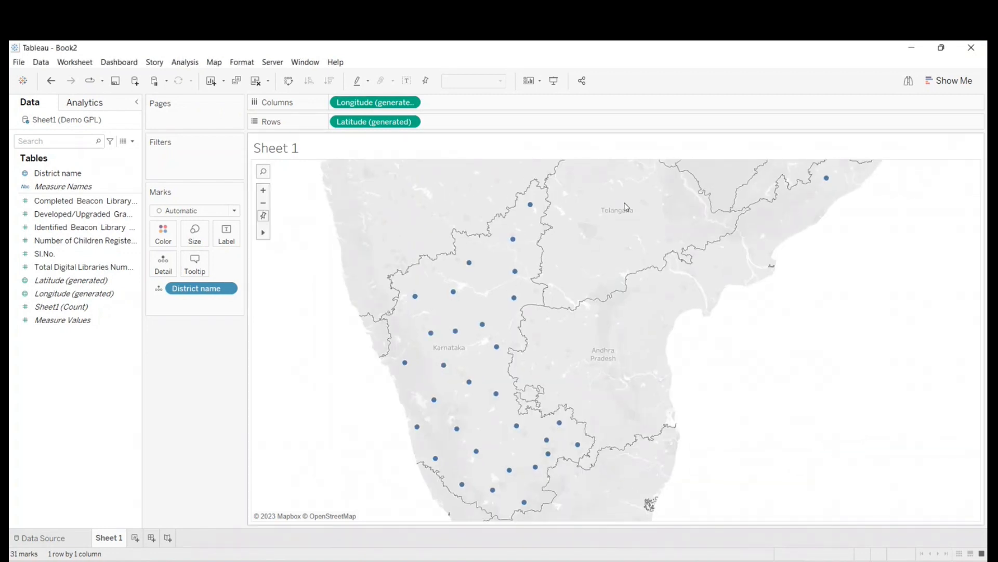
# - Try the Map mark type to show the districts as filled areas, and inspect the district outside Karnataka
pyautogui.moveTo(532, 209)
pyautogui.click(189, 213)
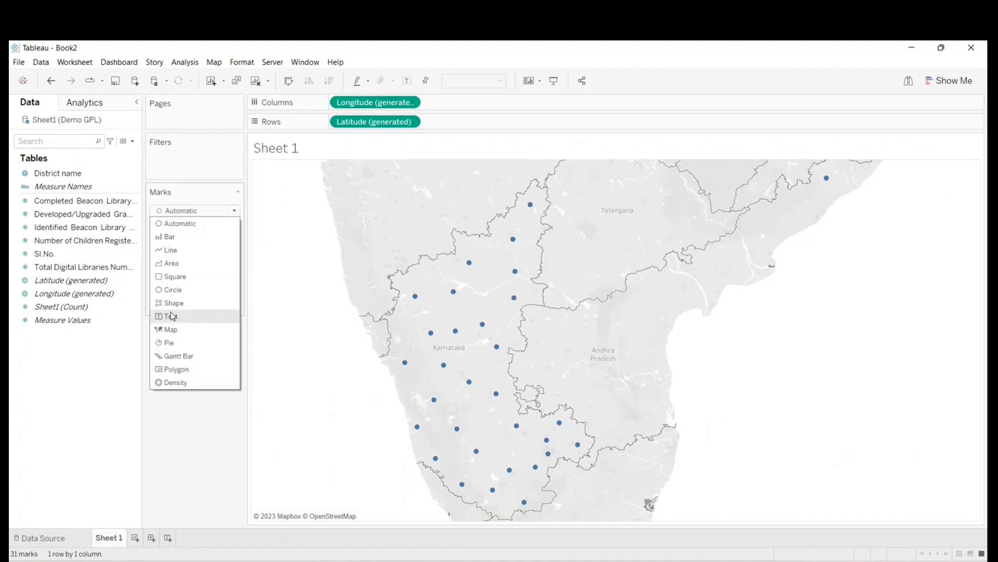
pyautogui.click(171, 330)
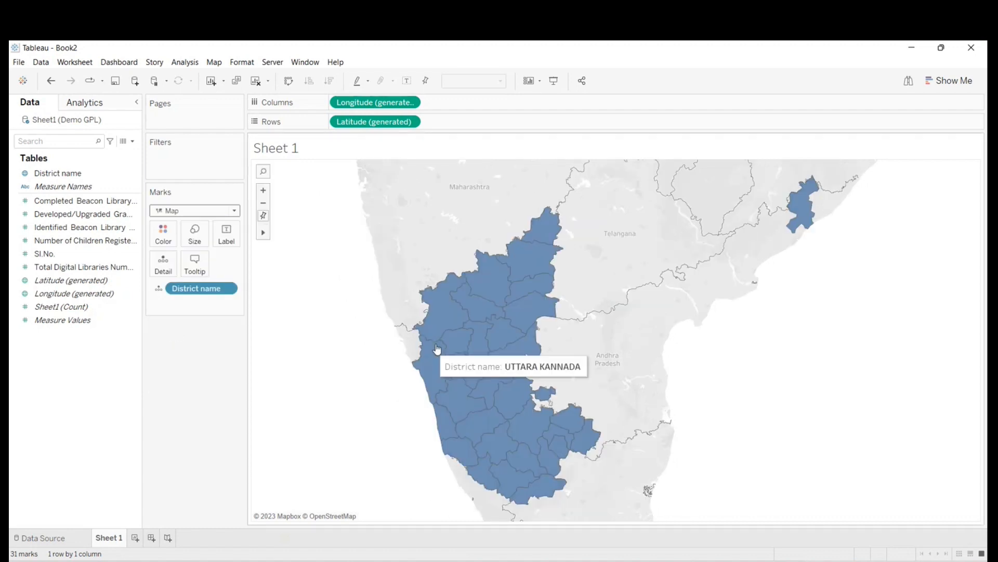
pyautogui.moveTo(800, 211)
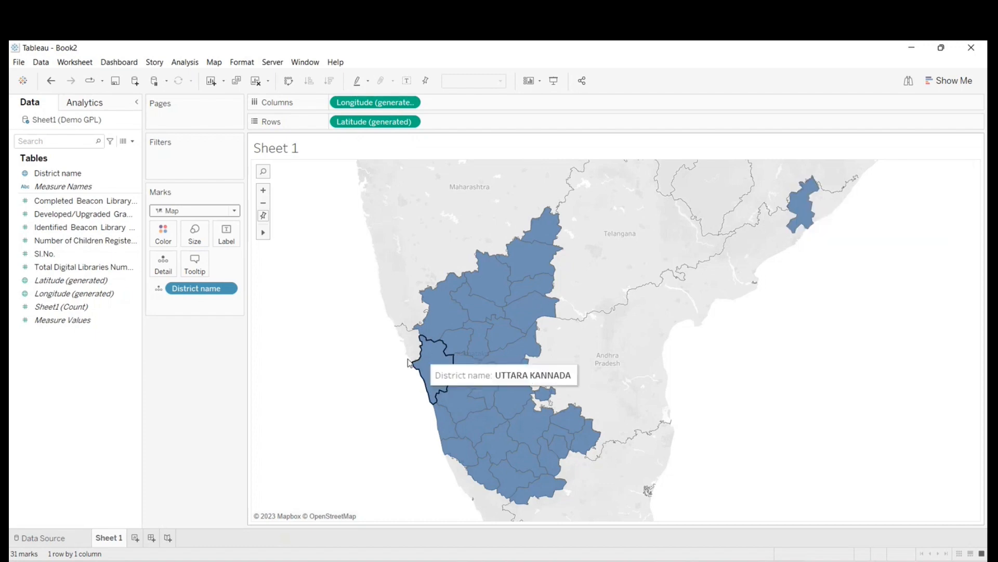
# - Undo the Map mark type and the location matches of the three districts
pyautogui.hotkey('ctrl', 'z')
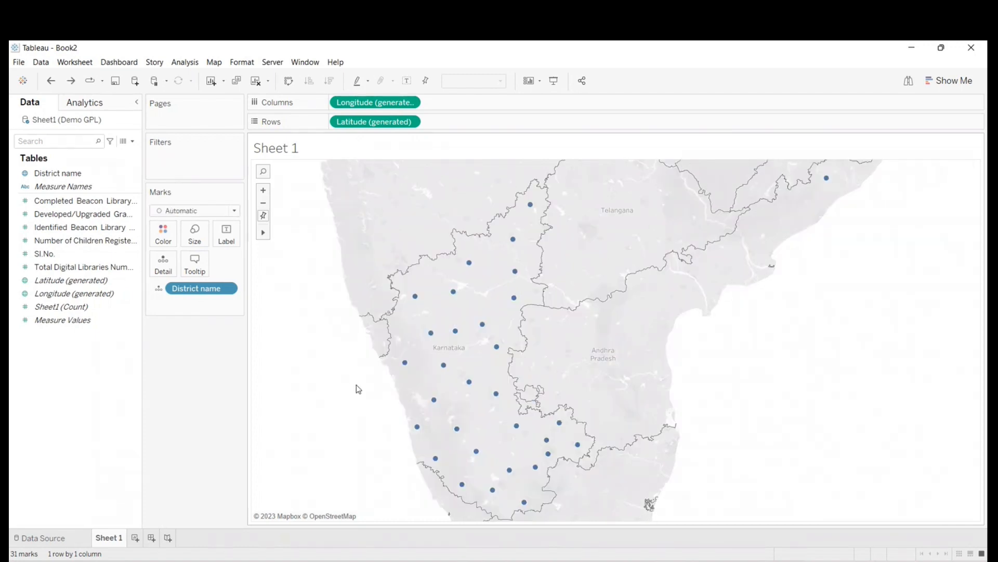
pyautogui.hotkey('ctrl', 'z')
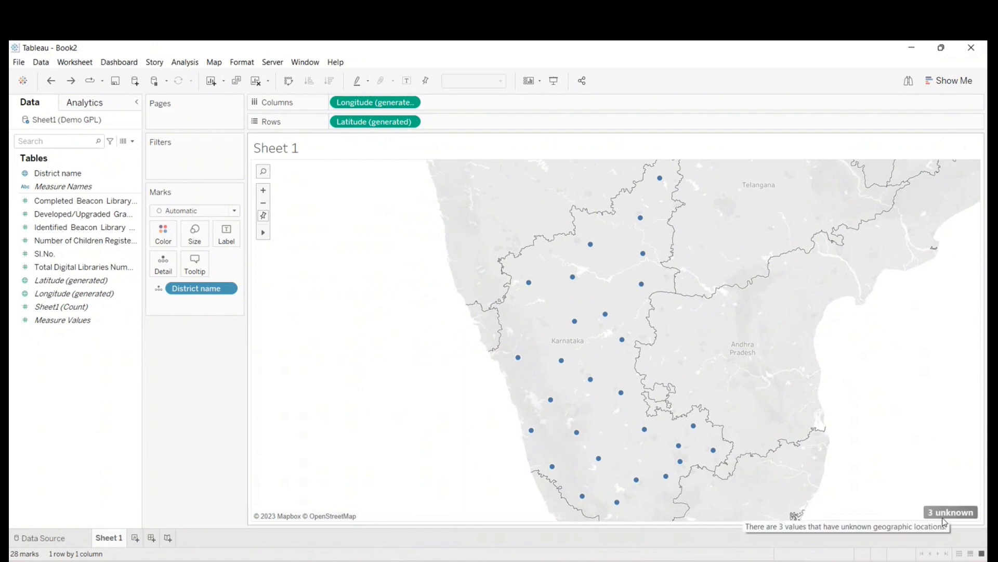
# - Edit the locations of the unknown districts and match CHAMARAJANAGARA to Chamarajanagar
pyautogui.click(945, 520)
pyautogui.click(463, 268)
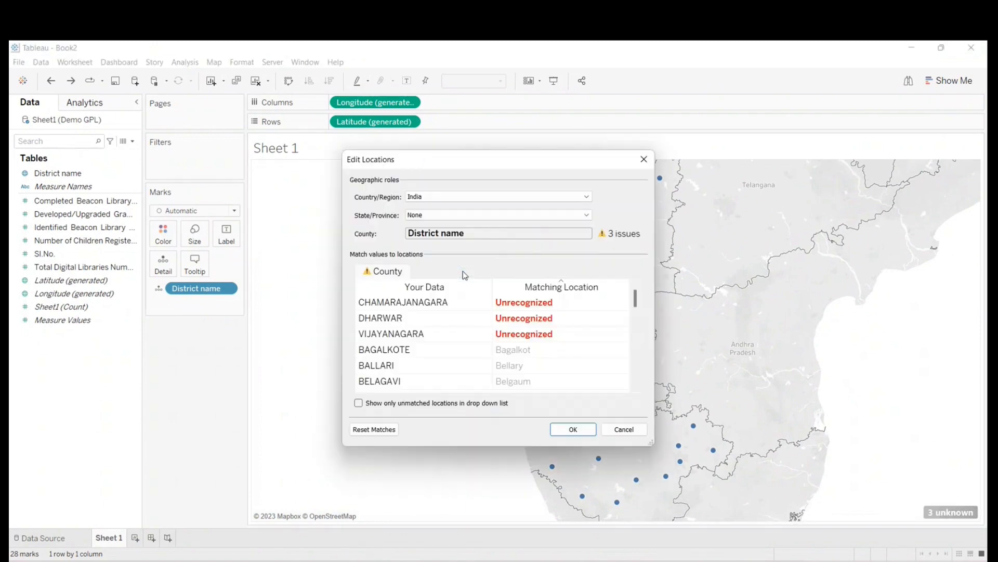
pyautogui.click(525, 301)
pyautogui.write('ch')
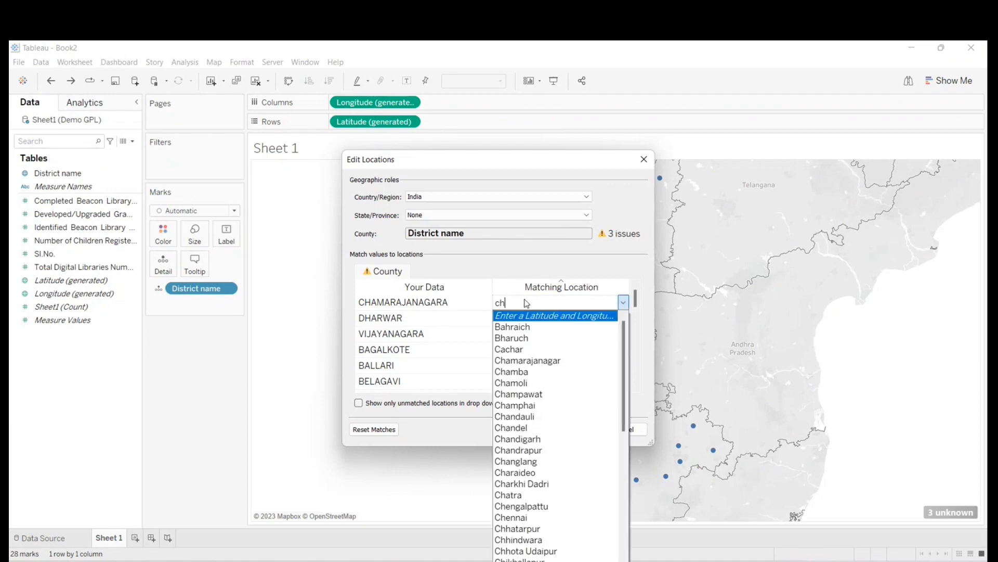
pyautogui.write('ma')
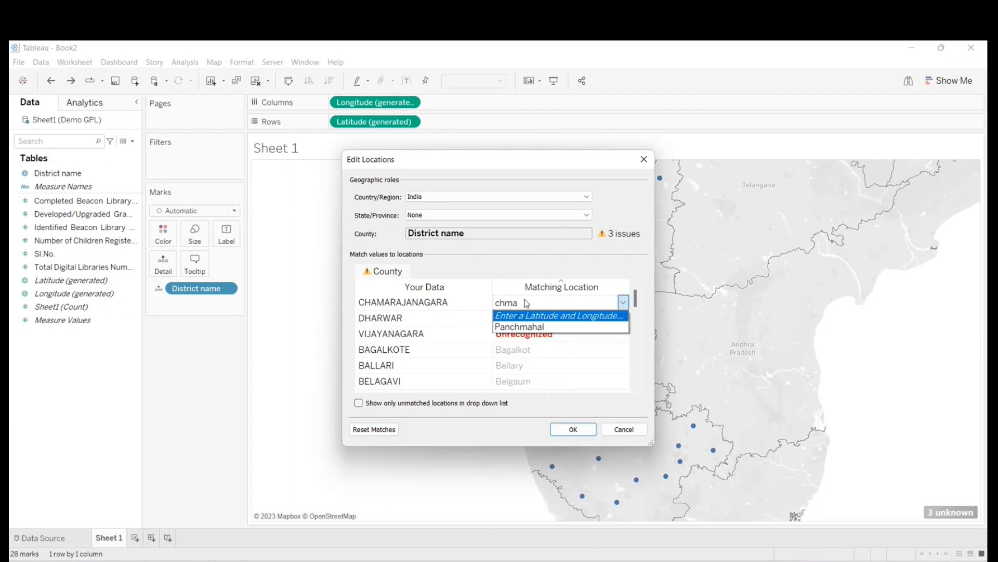
pyautogui.press('BackSpace')
pyautogui.press('BackSpace')
pyautogui.write('amr')
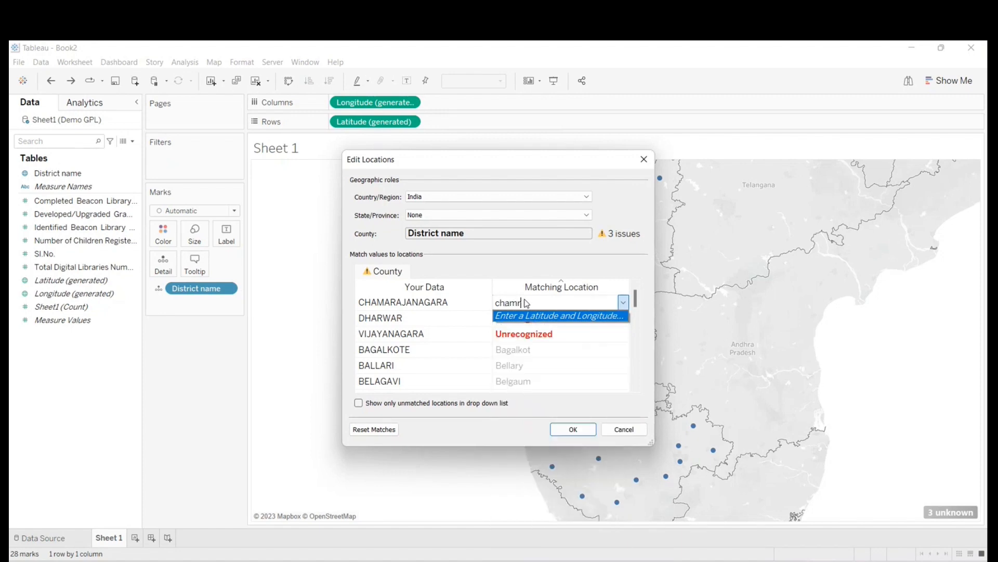
pyautogui.press('BackSpace')
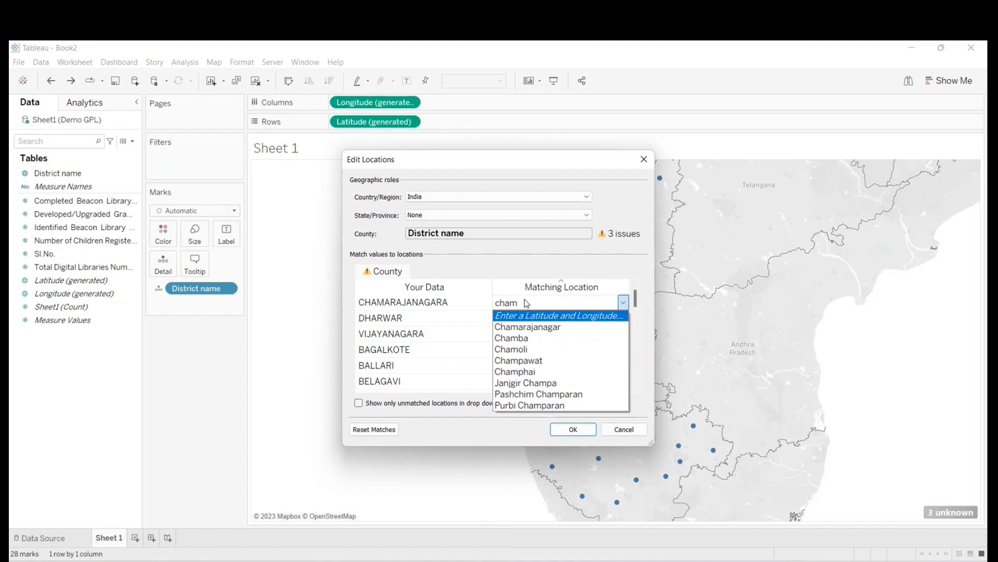
pyautogui.click(519, 327)
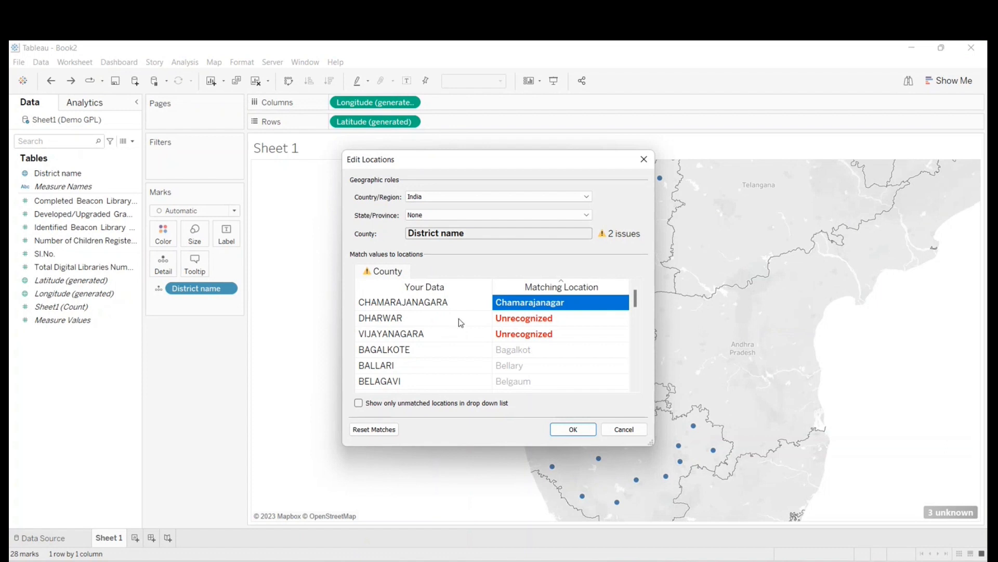
# - Match the district DHARWAR to Dharwad and apply the location matches to the map
pyautogui.click(526, 320)
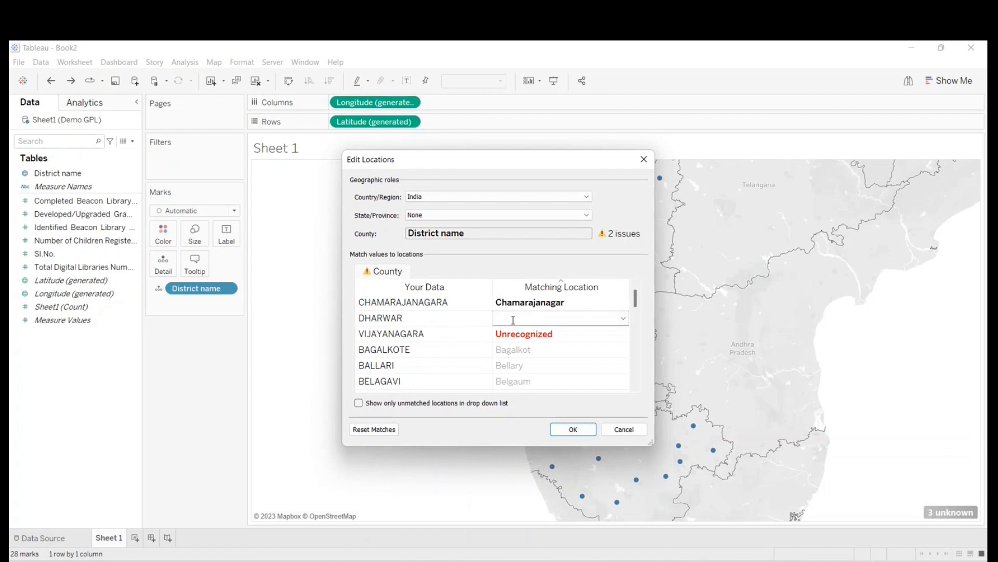
pyautogui.write('dhar')
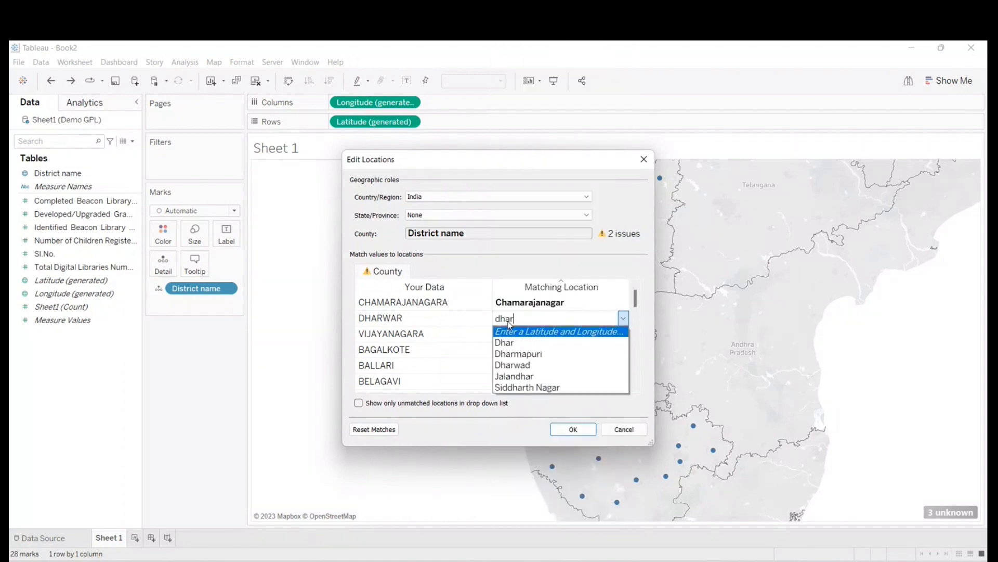
pyautogui.write('w')
pyautogui.click(514, 342)
pyautogui.click(574, 427)
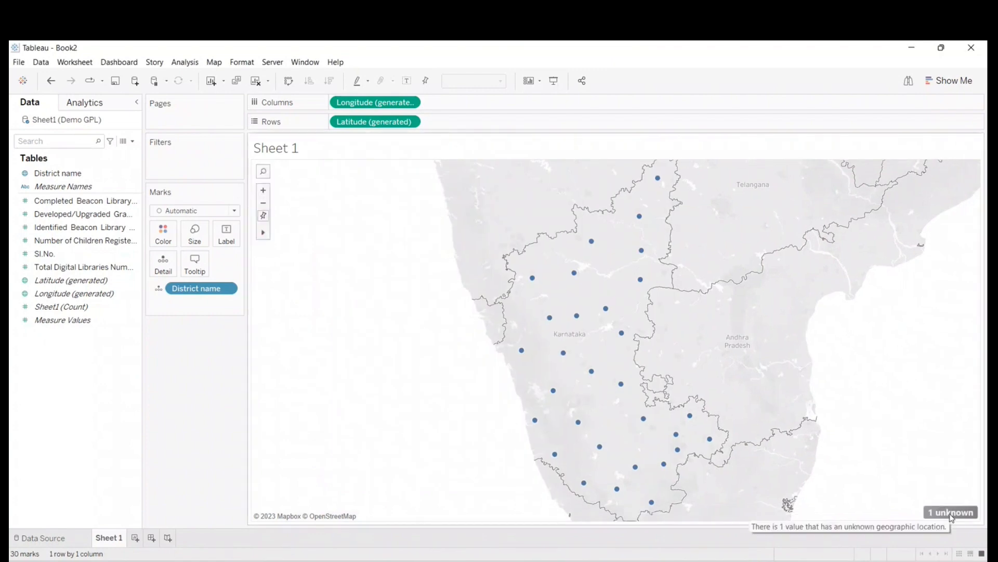
# - Filter the remaining unknown location out of the view and show the districts as filled areas with the Map mark type
pyautogui.click(950, 514)
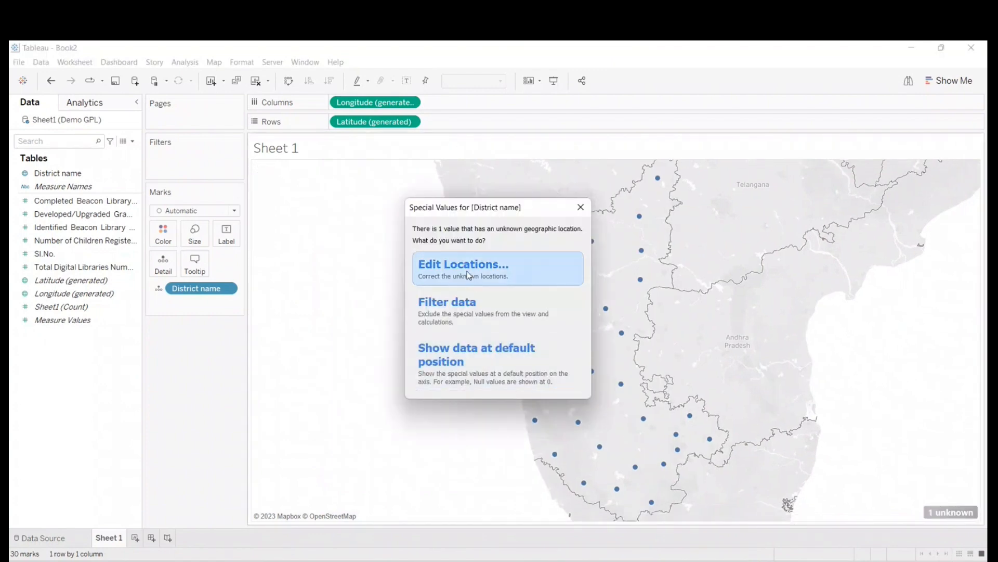
pyautogui.click(446, 306)
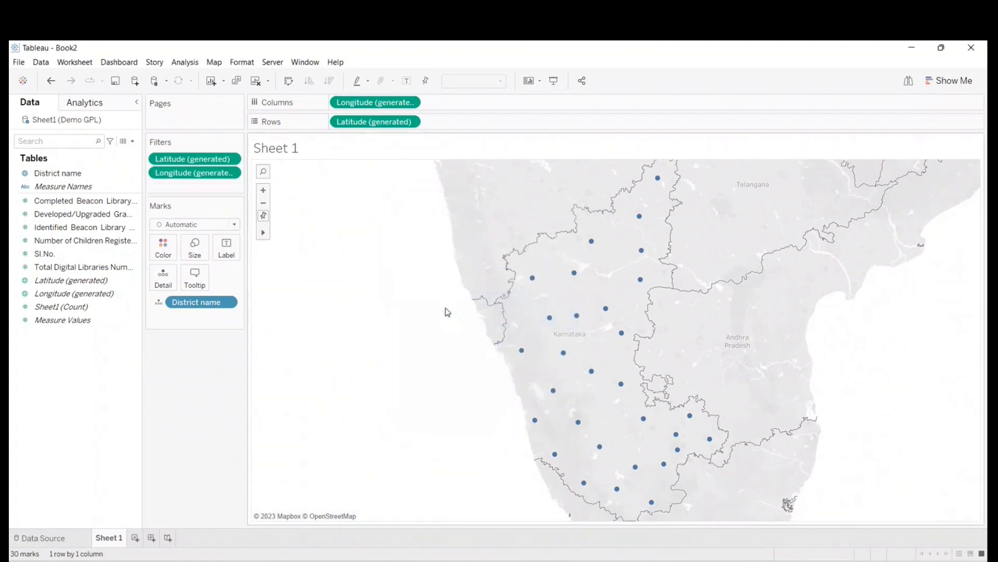
pyautogui.click(192, 224)
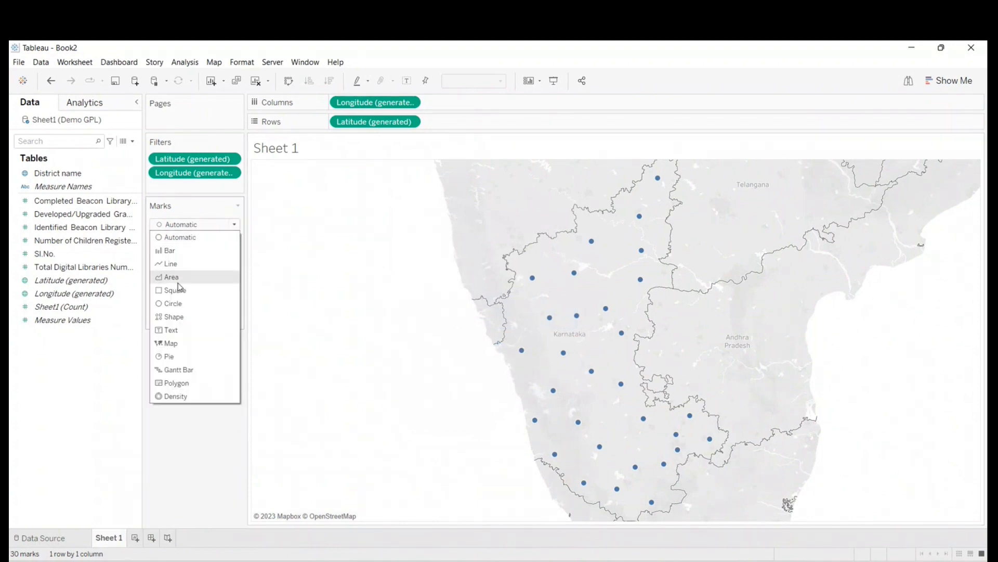
pyautogui.click(174, 343)
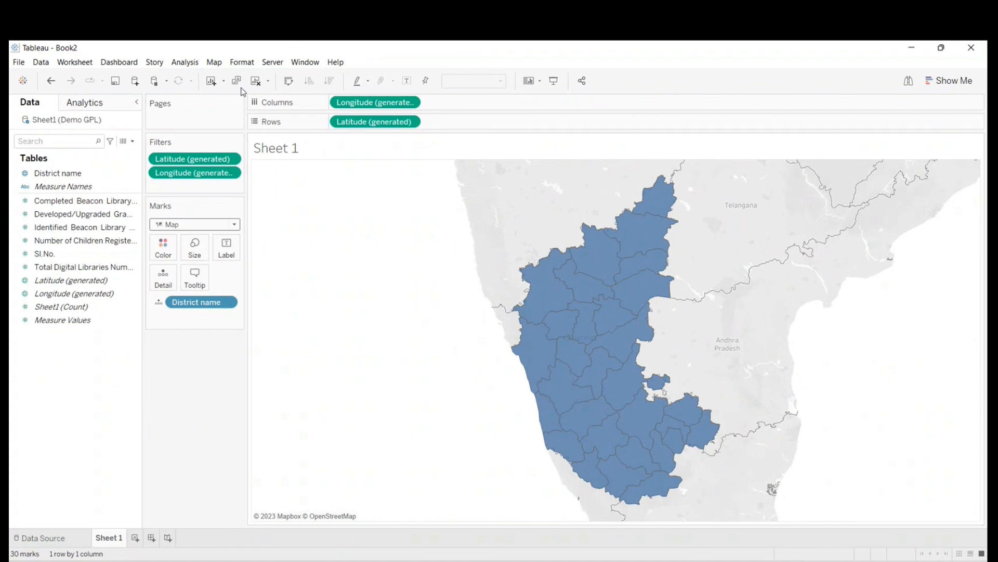
# - Set the background map's washout to 100% so that only the Karnataka districts are shown
pyautogui.click(213, 62)
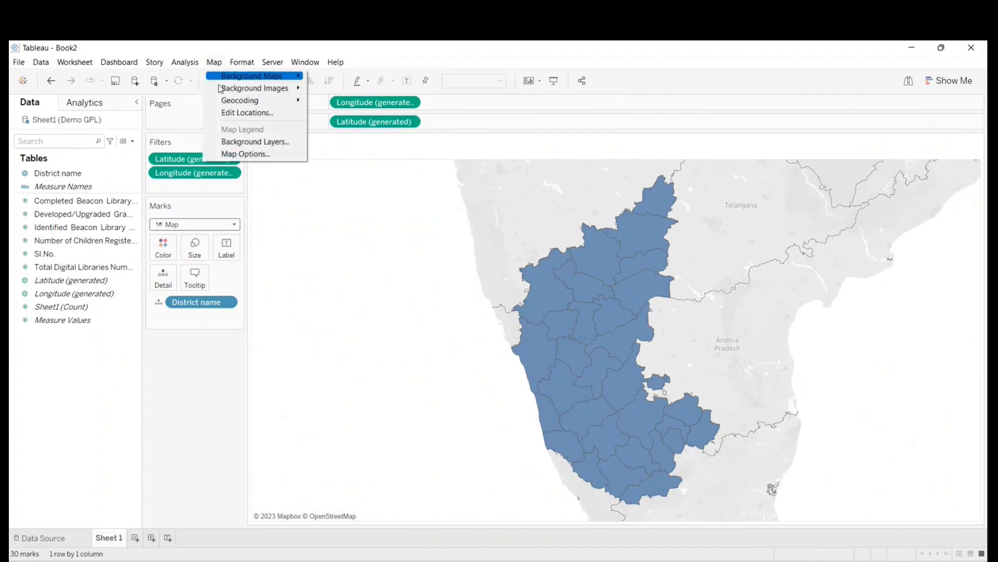
pyautogui.click(242, 142)
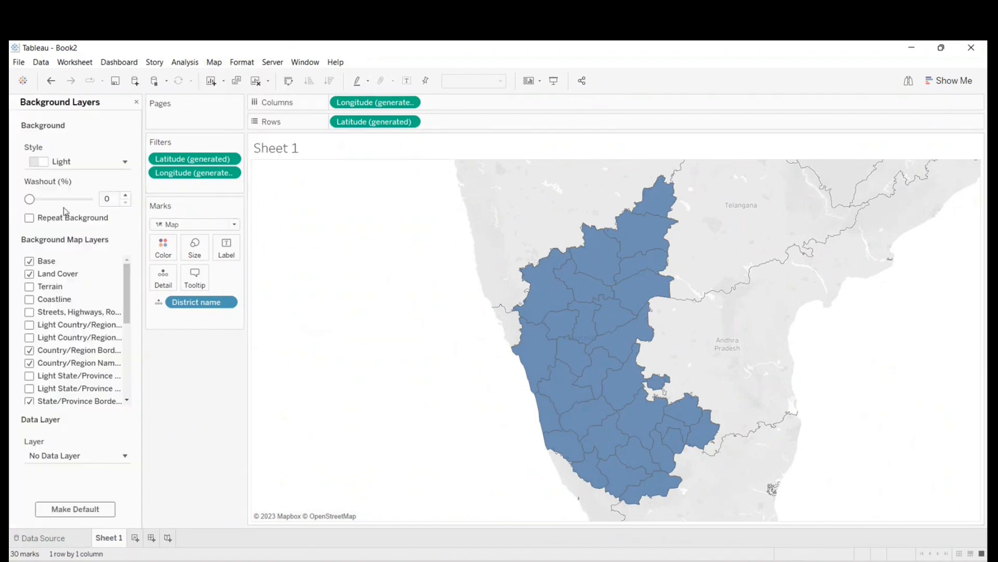
pyautogui.moveTo(30, 199); pyautogui.dragTo(94, 200)
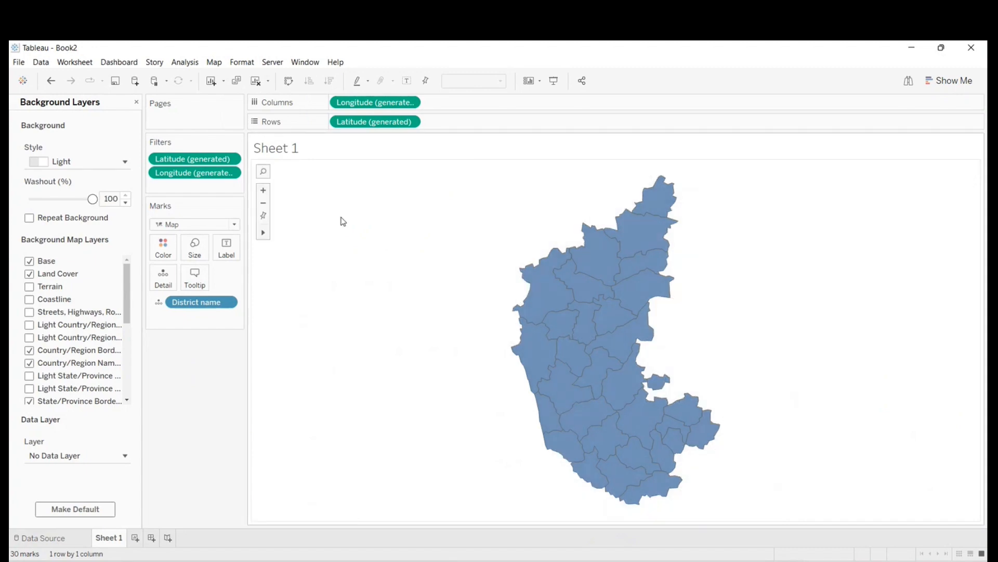
pyautogui.click(133, 101)
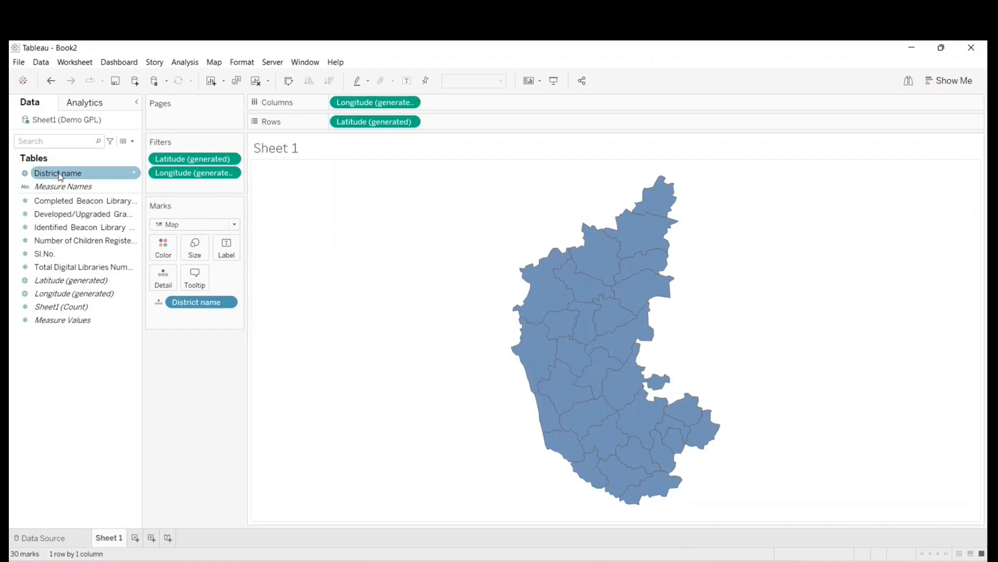
# - Label the map areas with District name and check the labelled map in presentation mode
pyautogui.moveTo(53, 176); pyautogui.dragTo(229, 249)
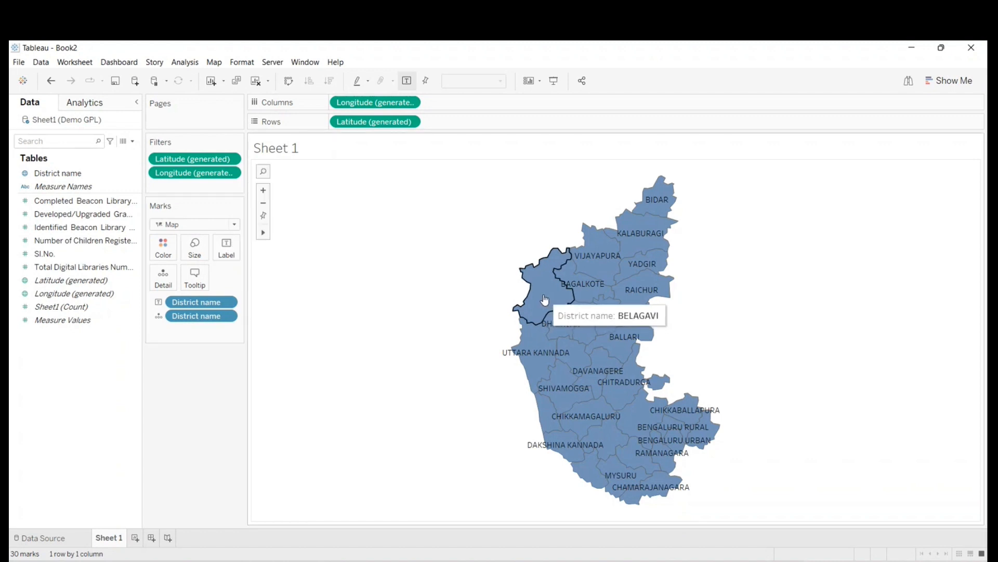
pyautogui.click(554, 82)
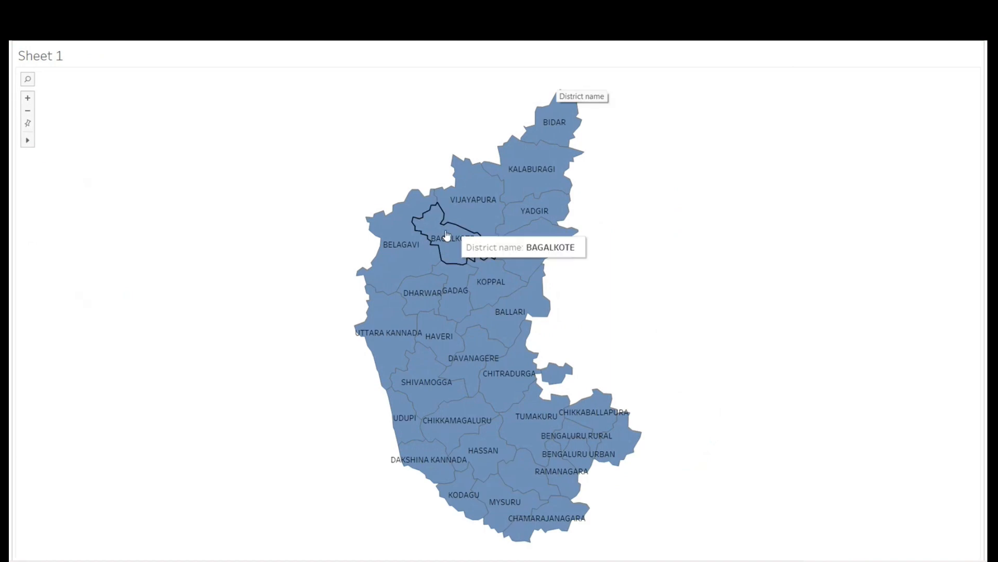
pyautogui.press('Escape')
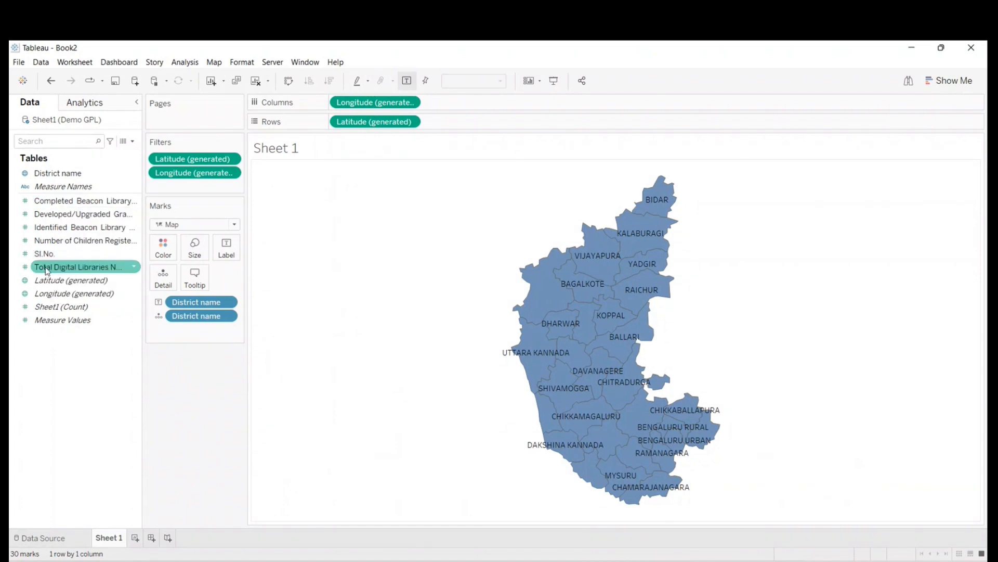
# - Color the districts by Total Digital Libraries Number and show the map in presentation mode
pyautogui.moveTo(46, 269); pyautogui.dragTo(162, 248)
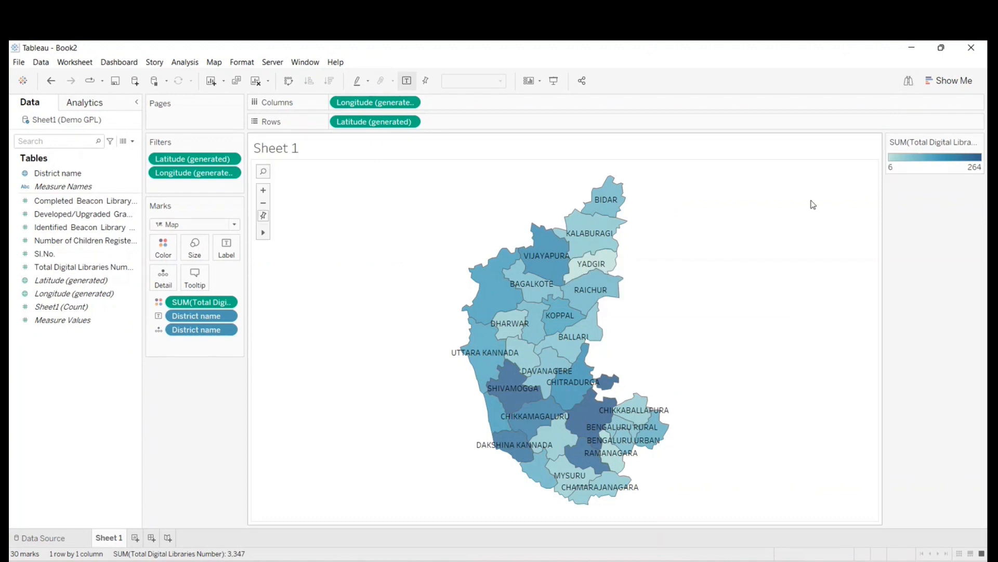
pyautogui.moveTo(596, 267)
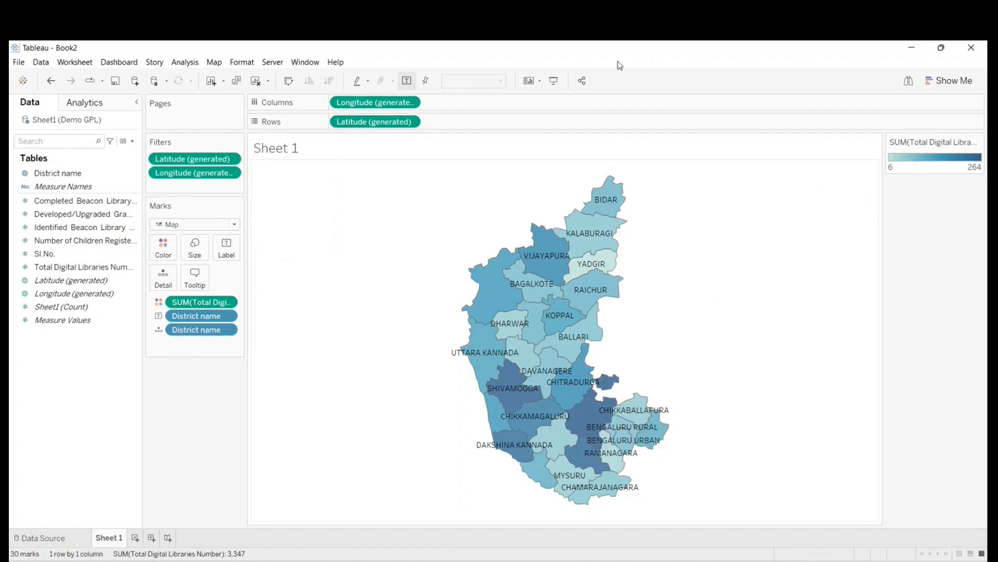
pyautogui.click(554, 80)
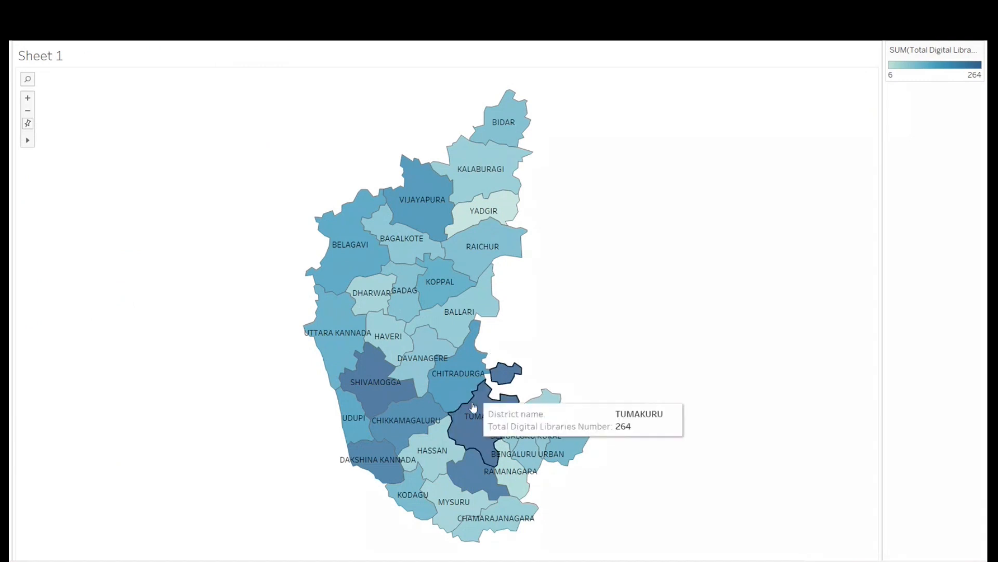
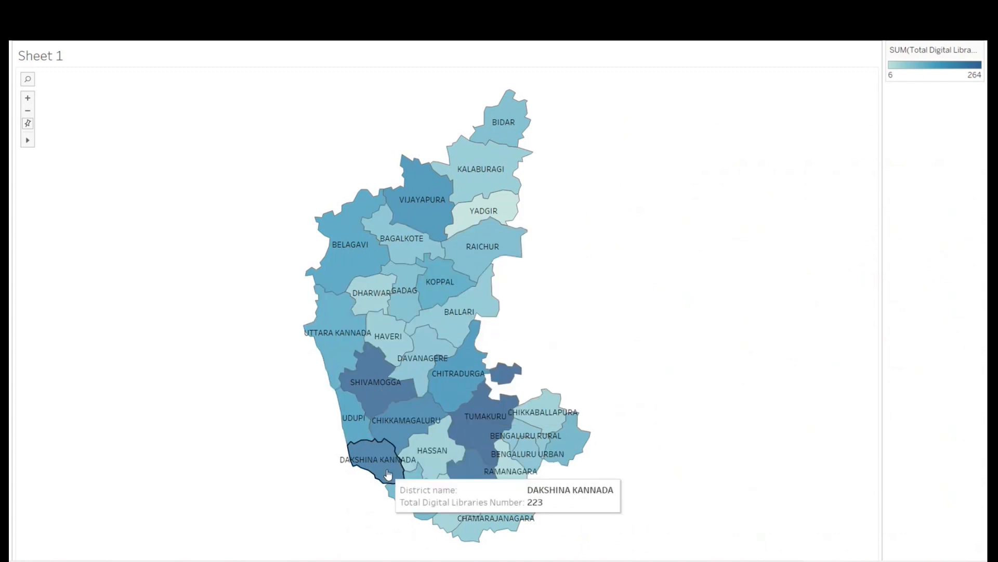
# - Close the Karnataka map workbook Book2 without saving its changes and minimise Book1 to show the desktop
pyautogui.press('Escape')
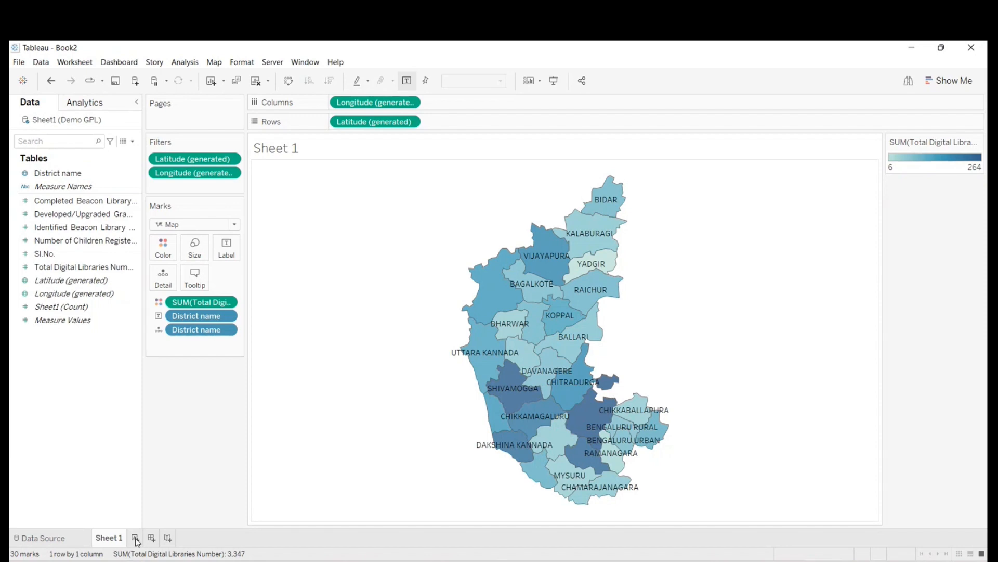
pyautogui.click(971, 47)
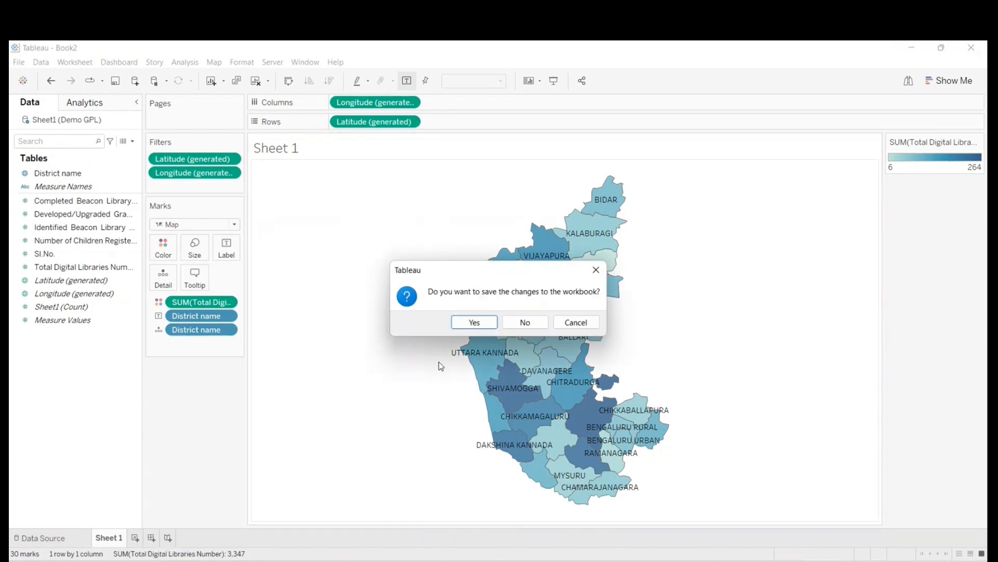
pyautogui.click(525, 321)
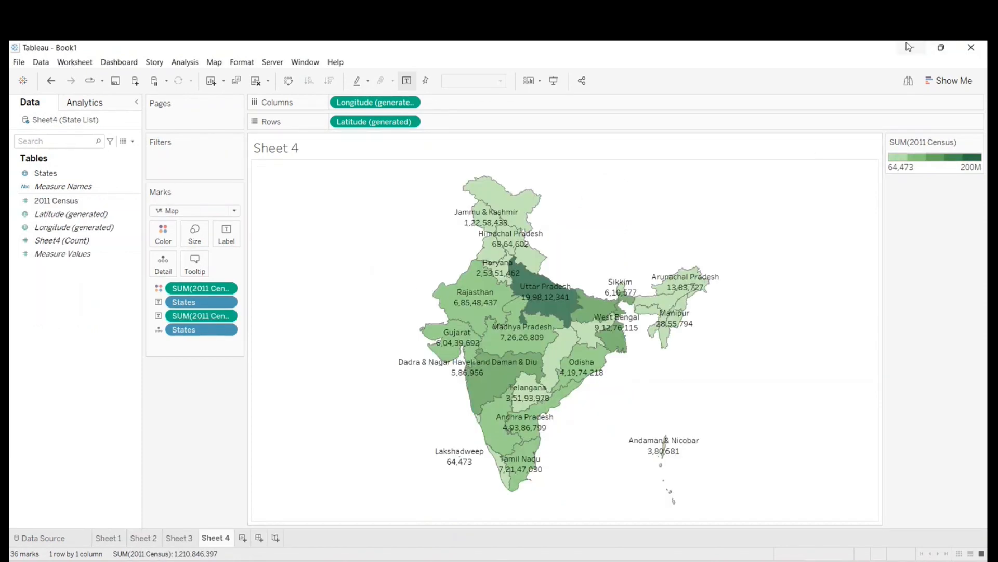
pyautogui.click(909, 47)
pyautogui.click(945, 47)
pyautogui.click(794, 48)
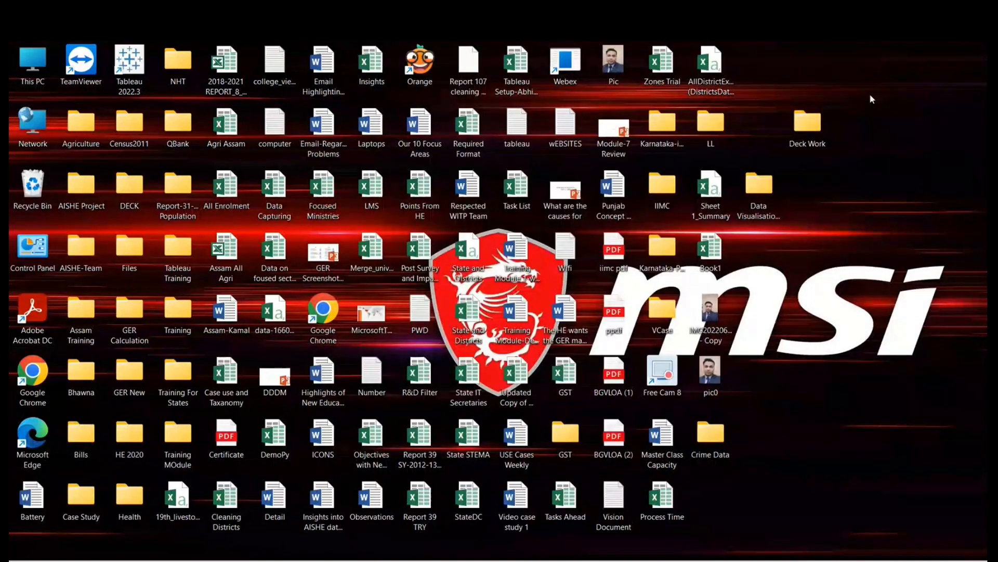
# - Open the Demo GPL Excel workbook from the Karnataka-PRI folder on the desktop
pyautogui.rightClick(869, 93)
pyautogui.press('Escape')
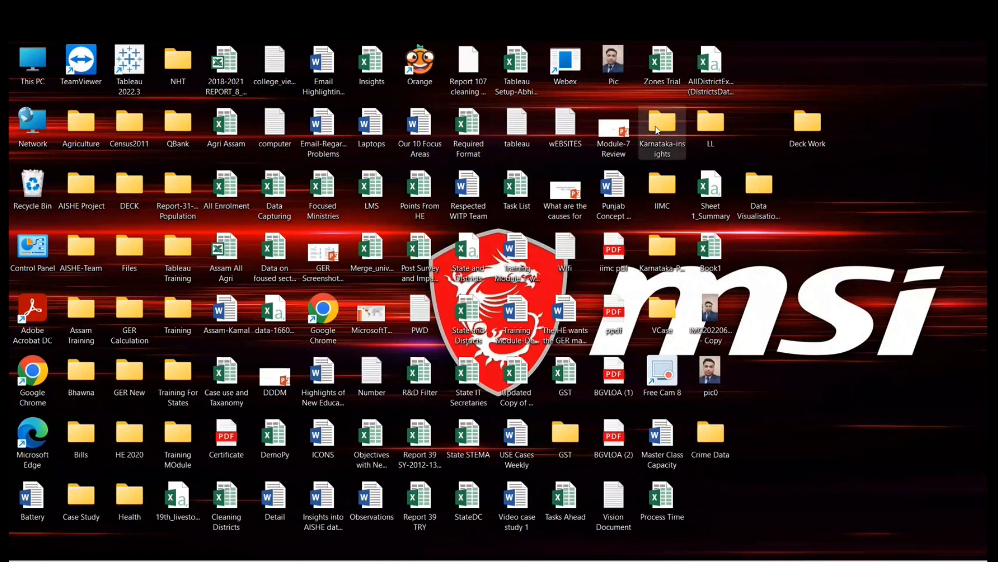
pyautogui.doubleClick(658, 250)
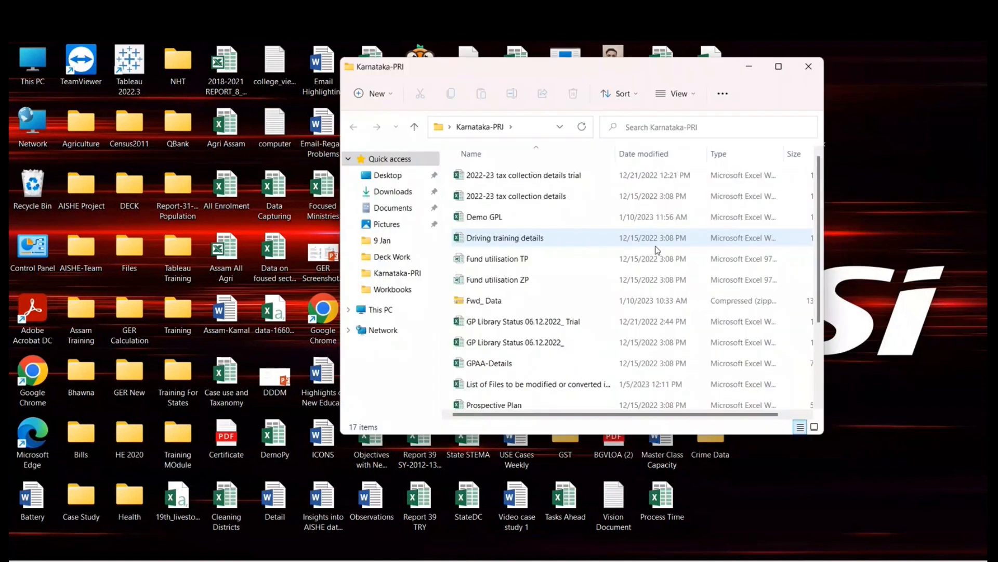
pyautogui.doubleClick(508, 218)
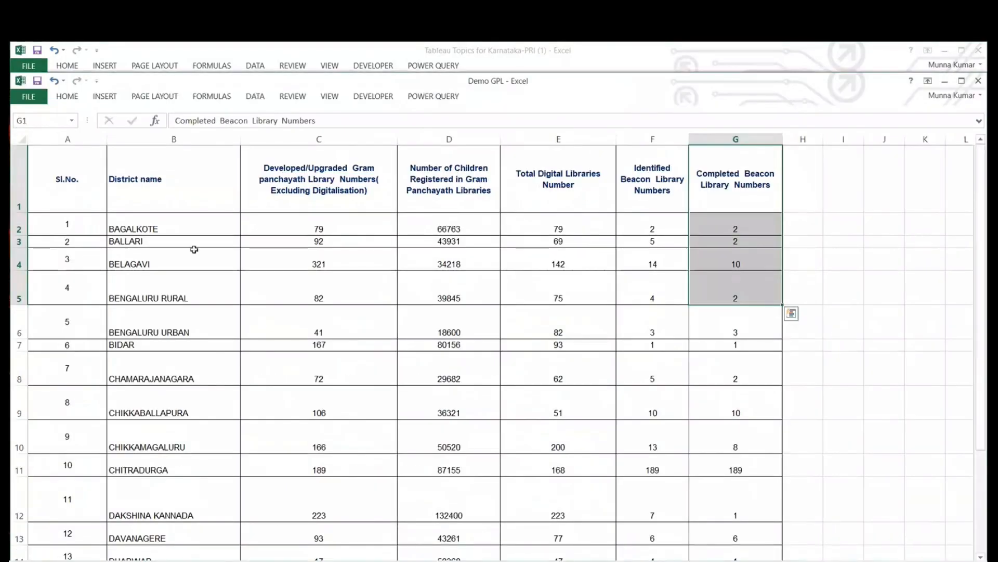
# - Examine the columns of the Demo GPL table, including District name and the library number columns
pyautogui.click(67, 192)
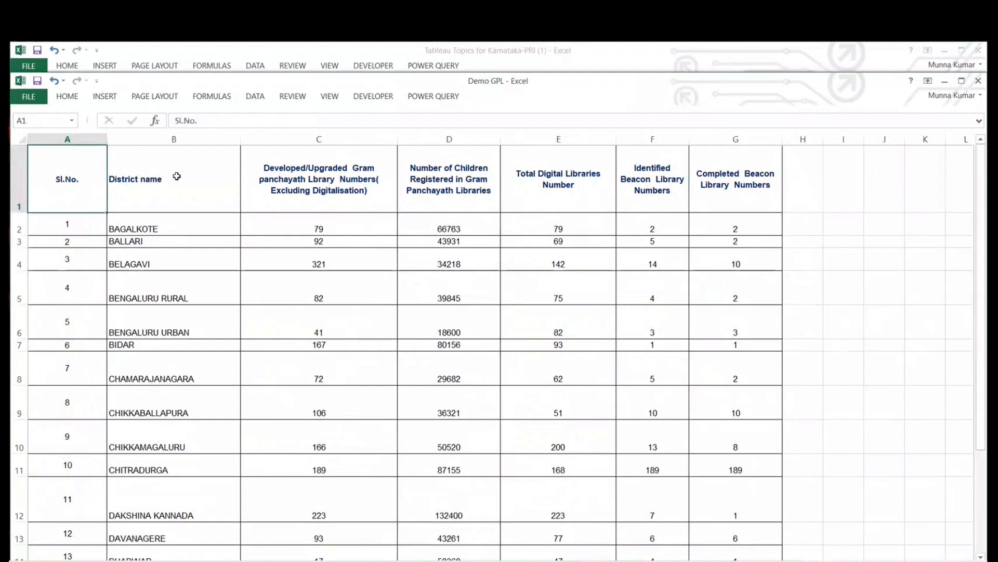
pyautogui.click(164, 141)
pyautogui.click(319, 139)
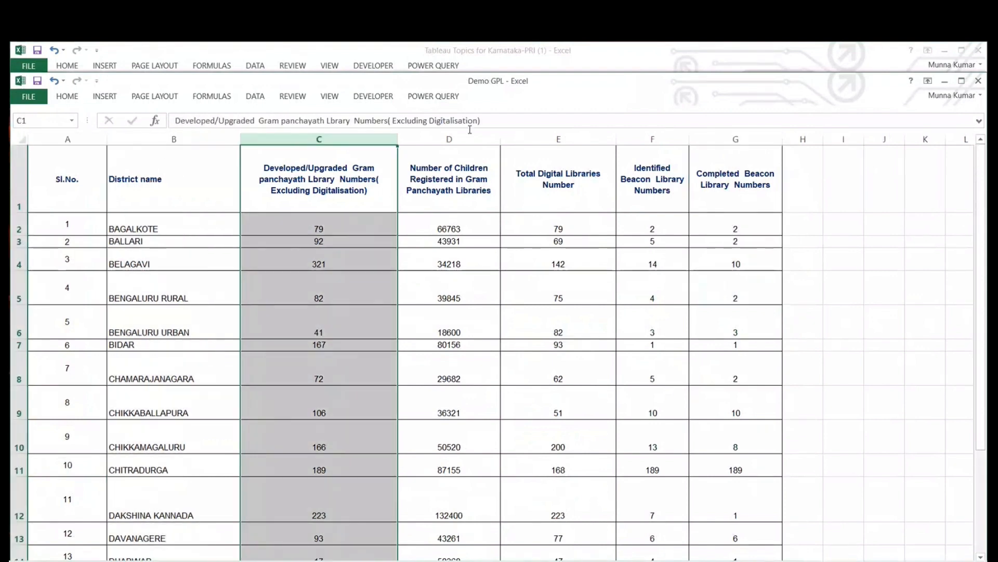
pyautogui.click(449, 139)
pyautogui.moveTo(164, 168); pyautogui.dragTo(167, 327)
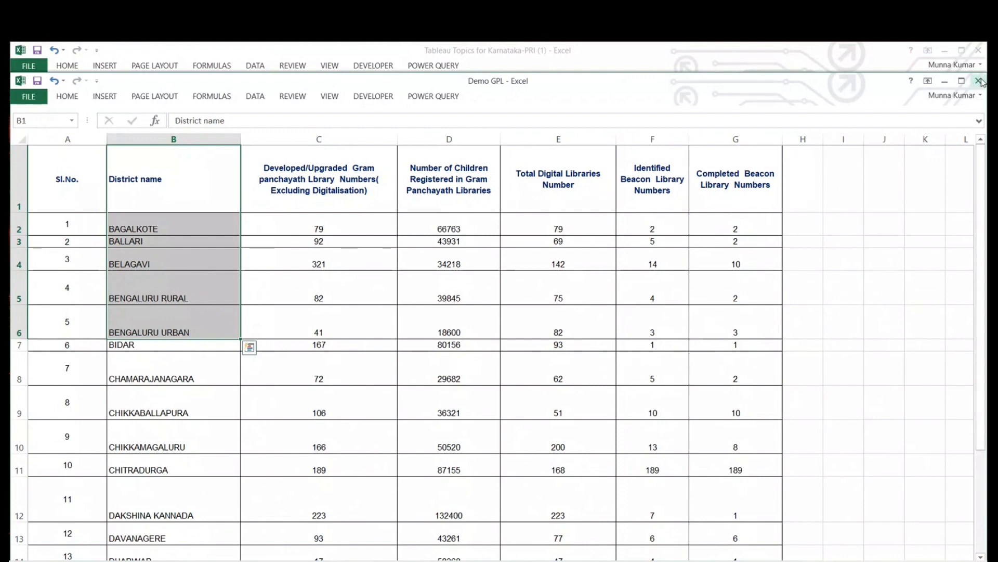
pyautogui.click(980, 82)
# - Review the Karnataka district names listed in column B, going through the rows to the end of the table
pyautogui.click(206, 224)
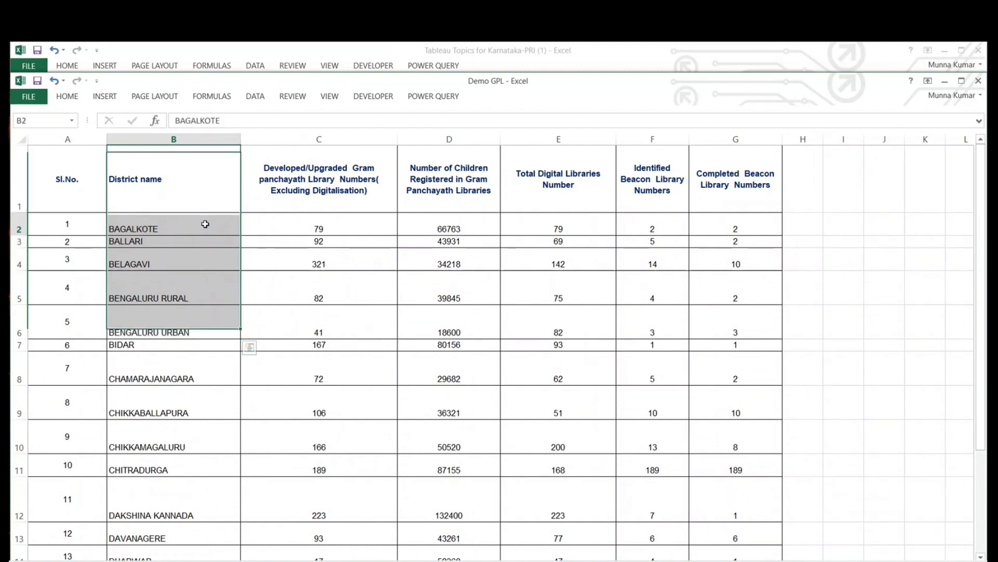
pyautogui.click(136, 242)
pyautogui.click(150, 262)
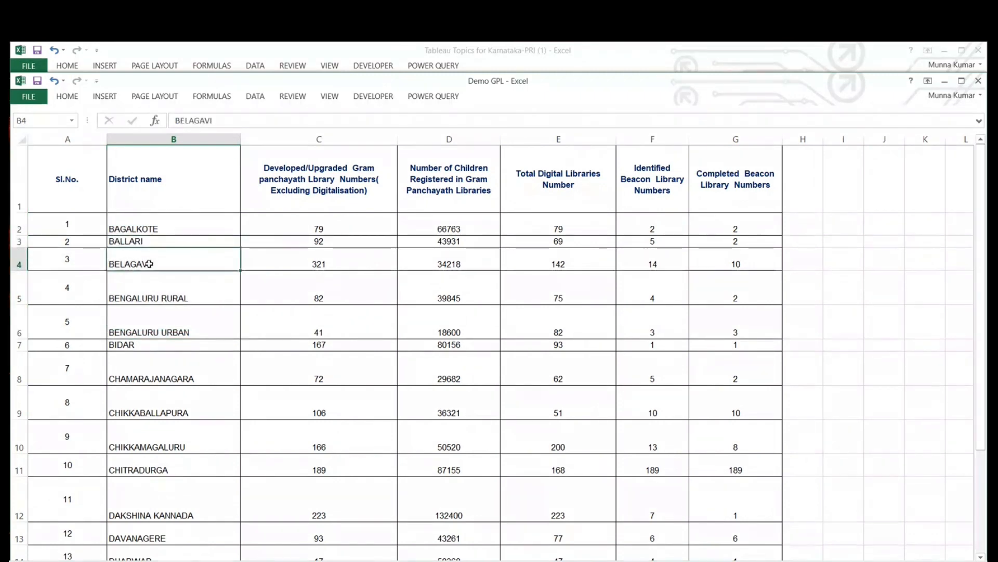
pyautogui.click(142, 296)
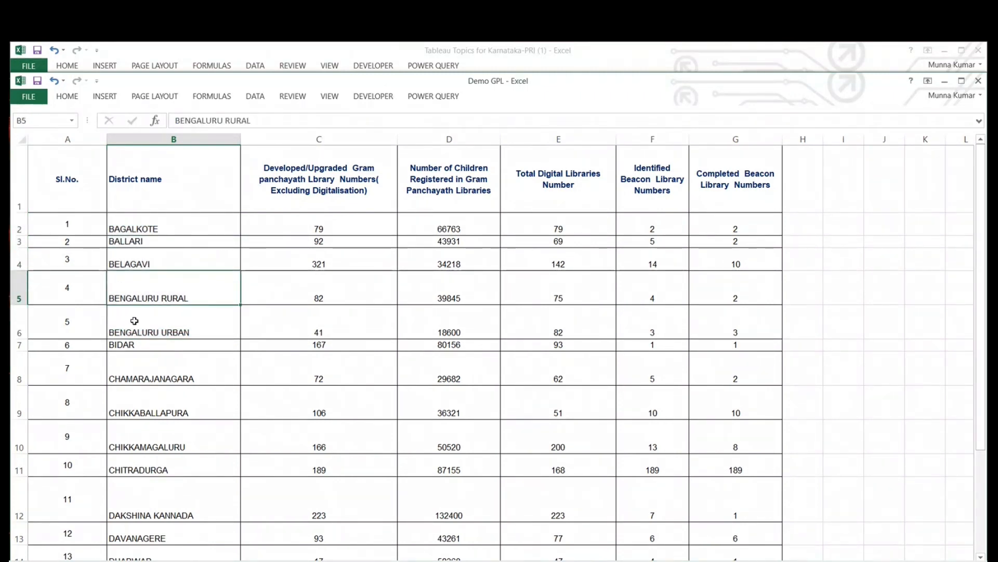
pyautogui.click(338, 260)
pyautogui.click(193, 263)
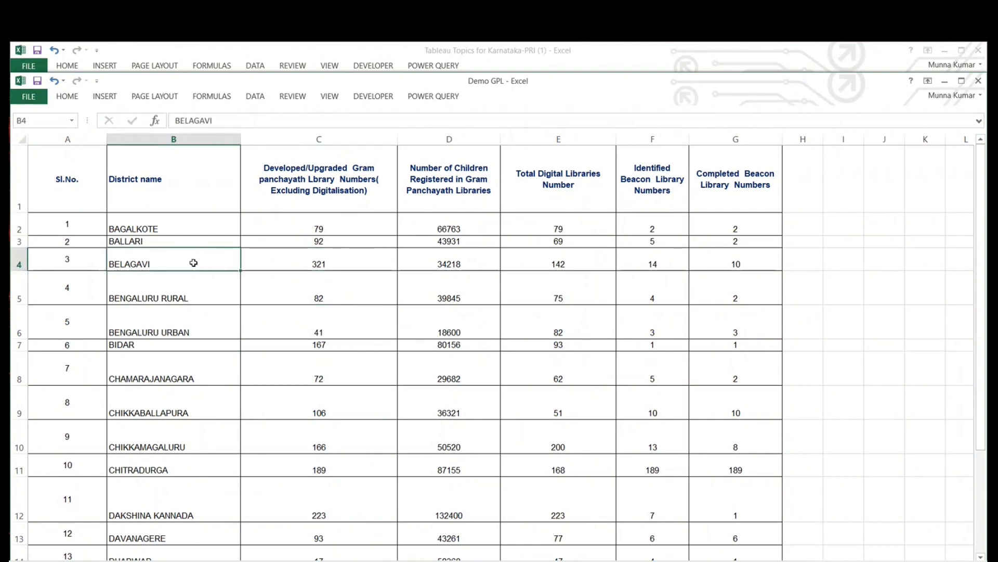
pyautogui.click(190, 280)
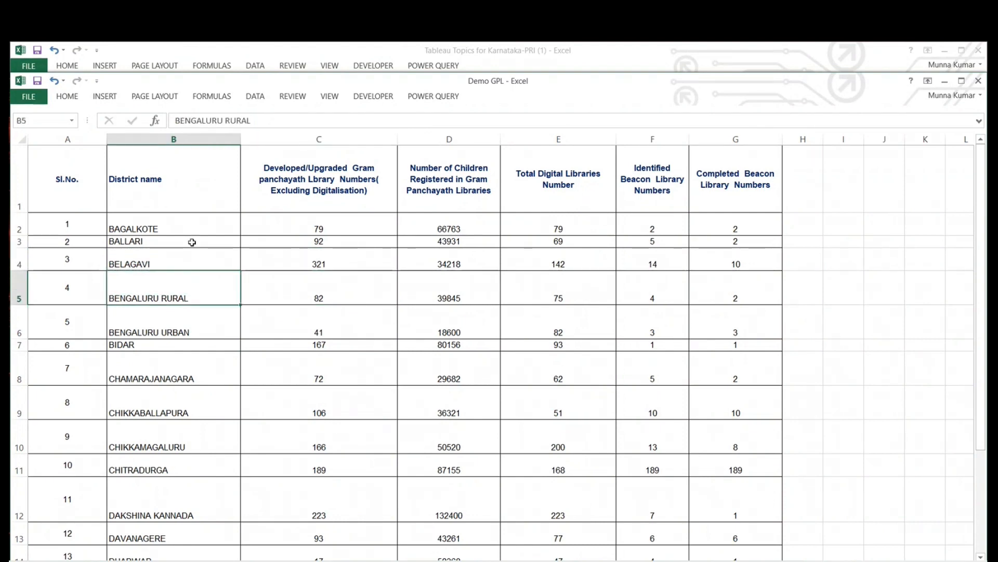
pyautogui.click(192, 242)
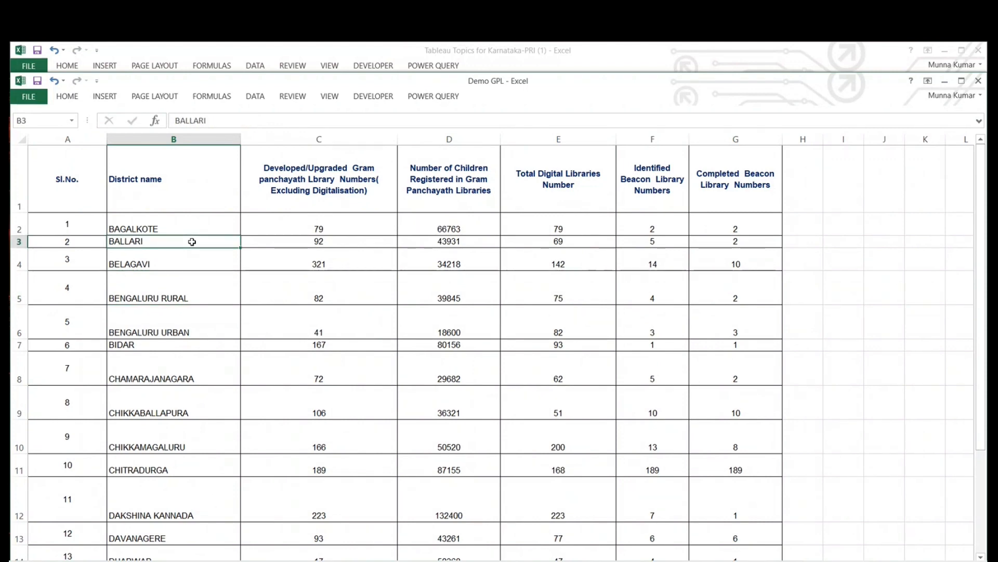
pyautogui.scroll(-2, 194, 244)
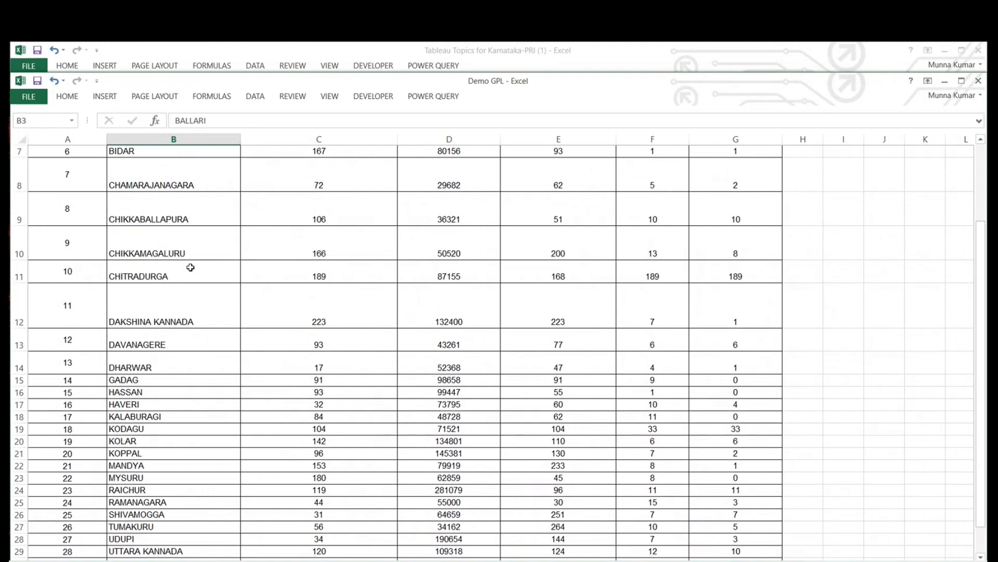
pyautogui.scroll(-1, 190, 266)
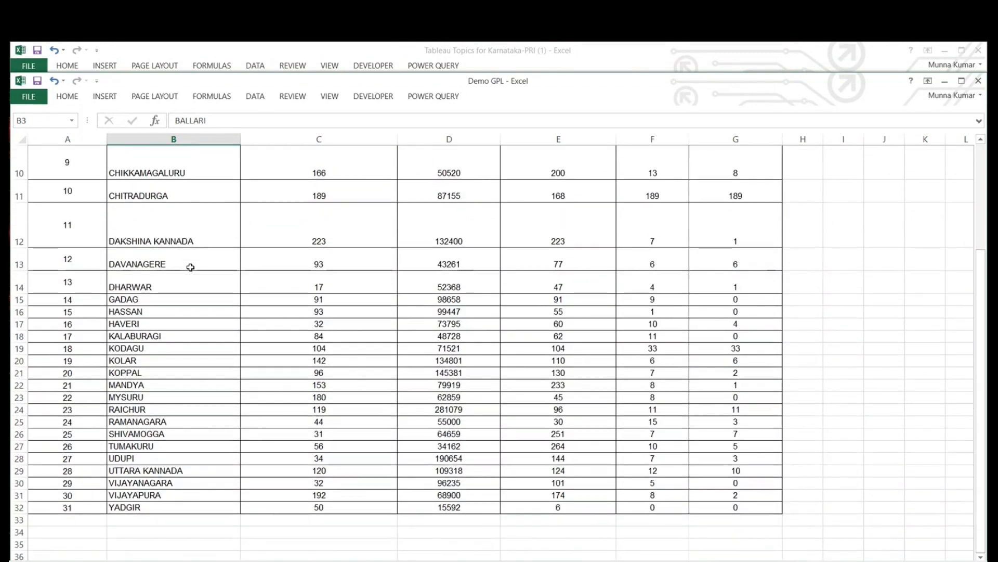
pyautogui.click(151, 288)
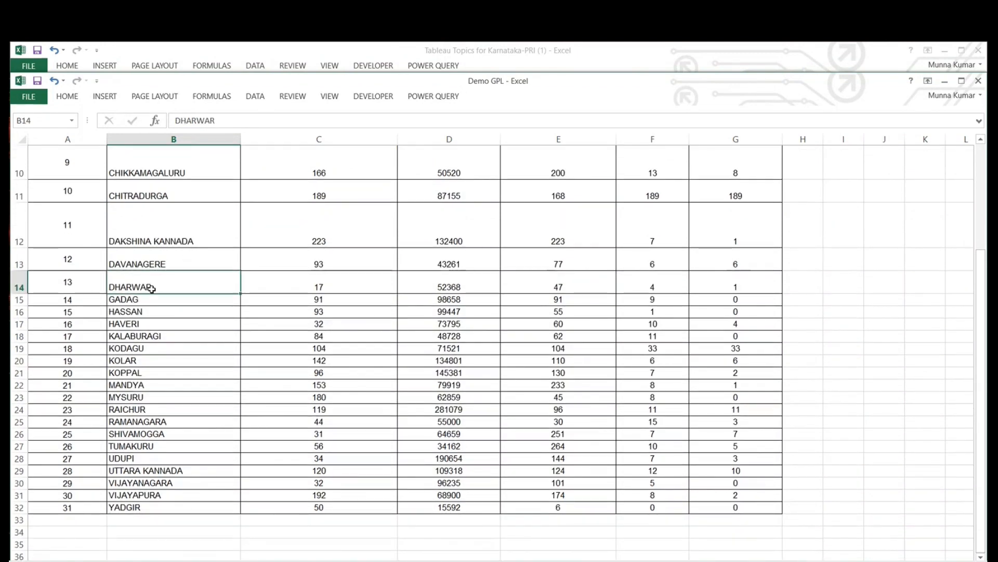
pyautogui.press('Down')
pyautogui.press('Down')
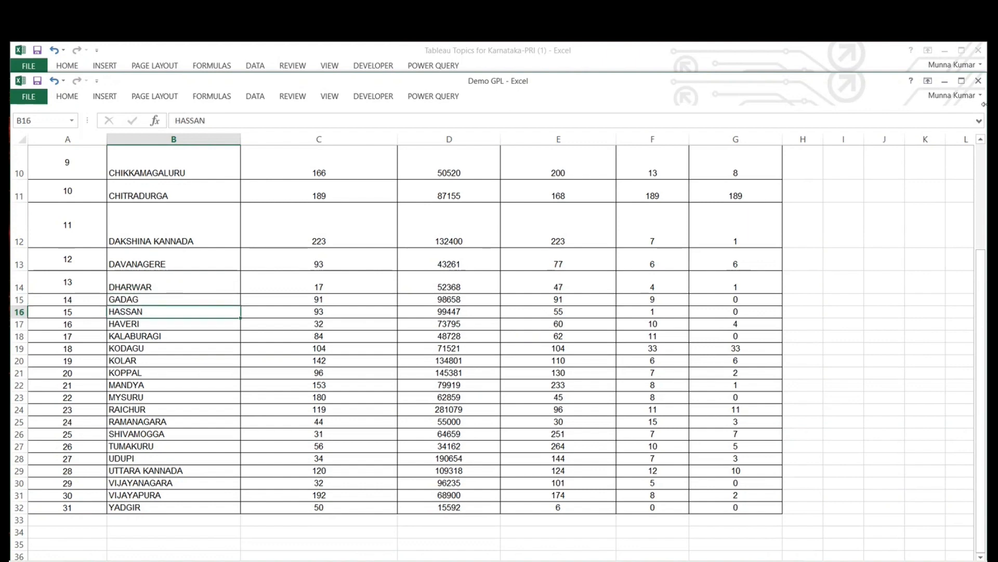
# - Close the Demo GPL workbook and switch to a new maximised Tableau window, dismissing the File Recovery dialog
pyautogui.click(979, 82)
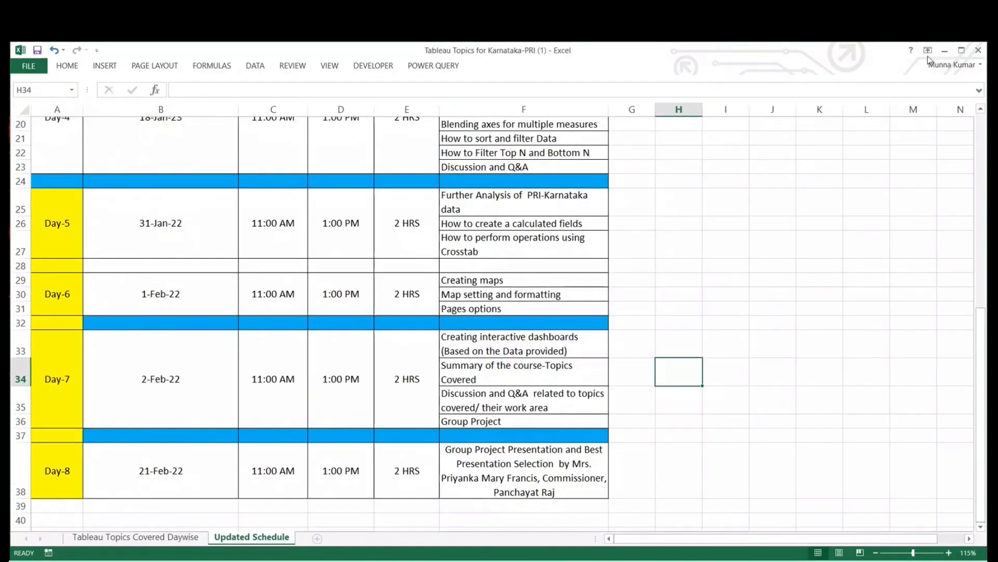
pyautogui.click(953, 50)
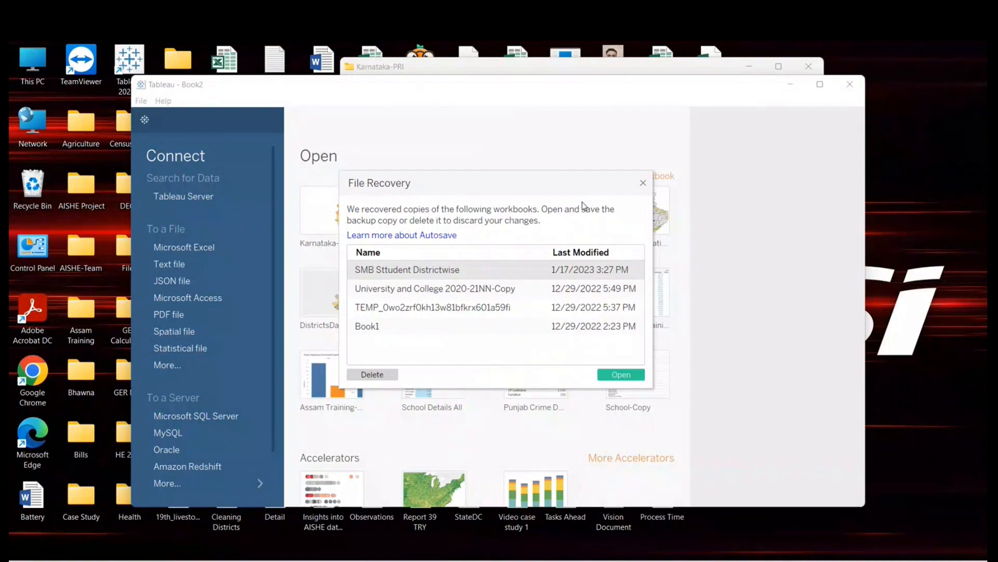
pyautogui.click(643, 183)
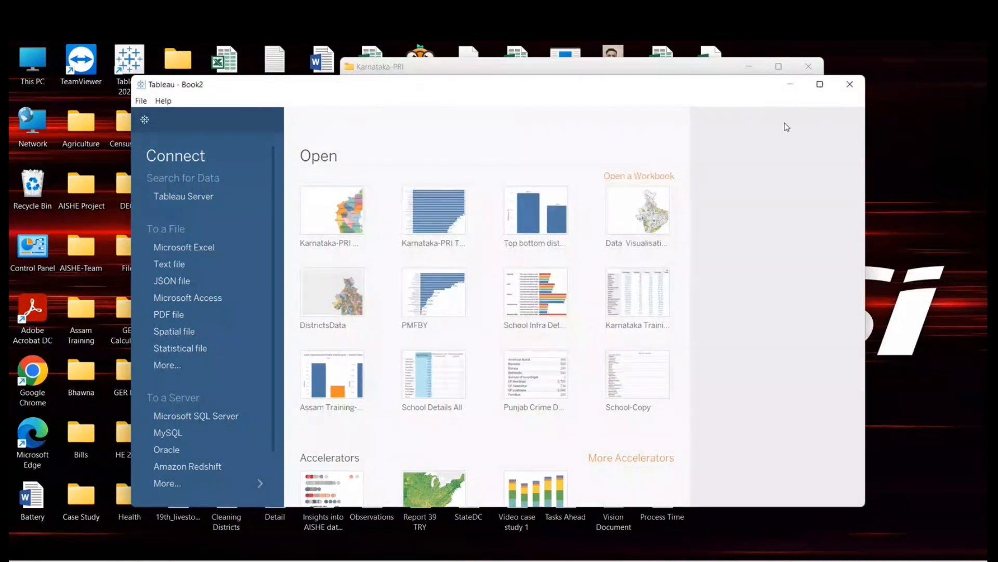
pyautogui.click(822, 85)
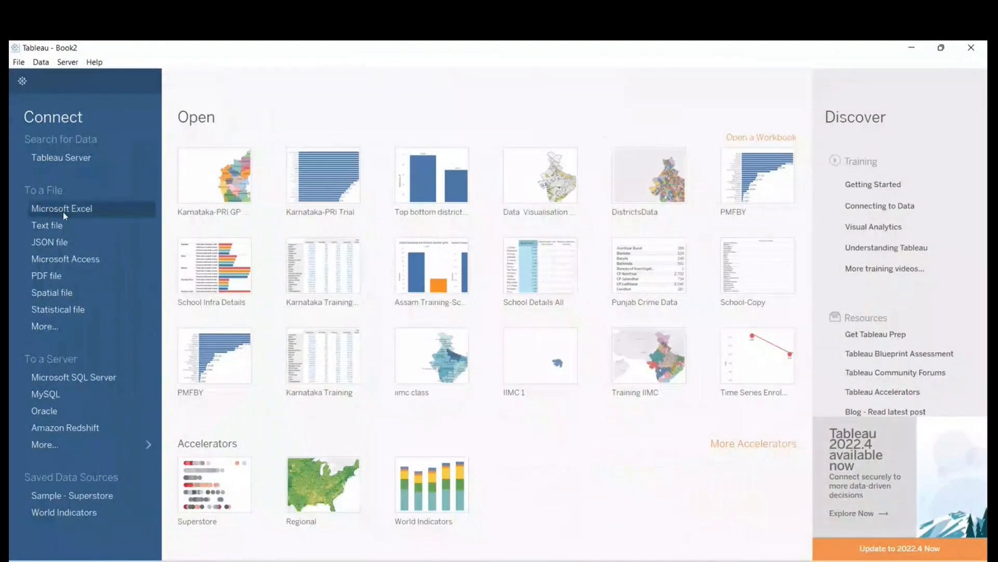
# - Connect to the Demo GPL Excel file in the Karnataka-PRI folder and go to the Sheet 1 worksheet
pyautogui.click(63, 210)
pyautogui.click(166, 200)
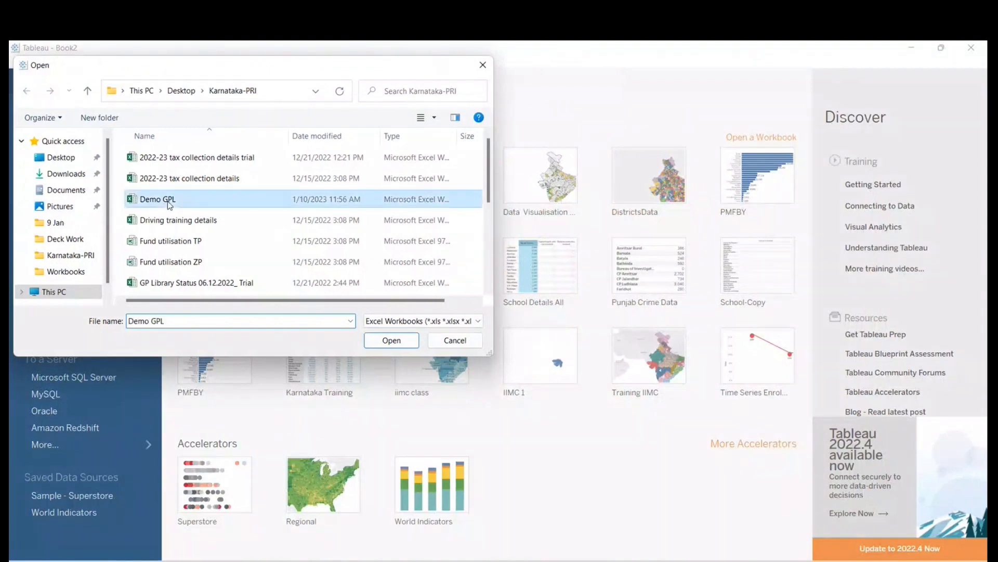
pyautogui.click(385, 341)
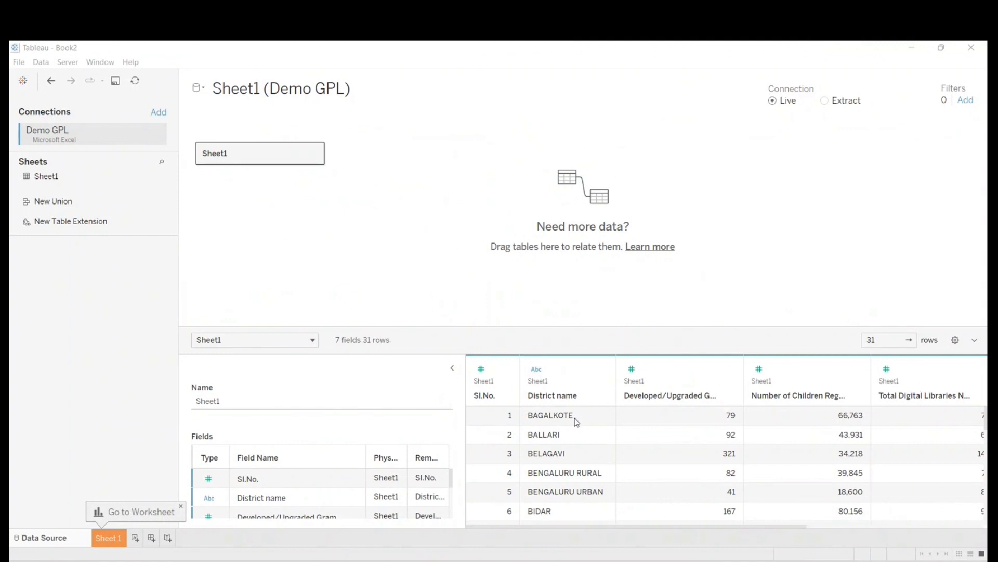
pyautogui.click(107, 539)
# - Assign the County geographic role to the District name field and plot the field on a map
pyautogui.click(28, 176)
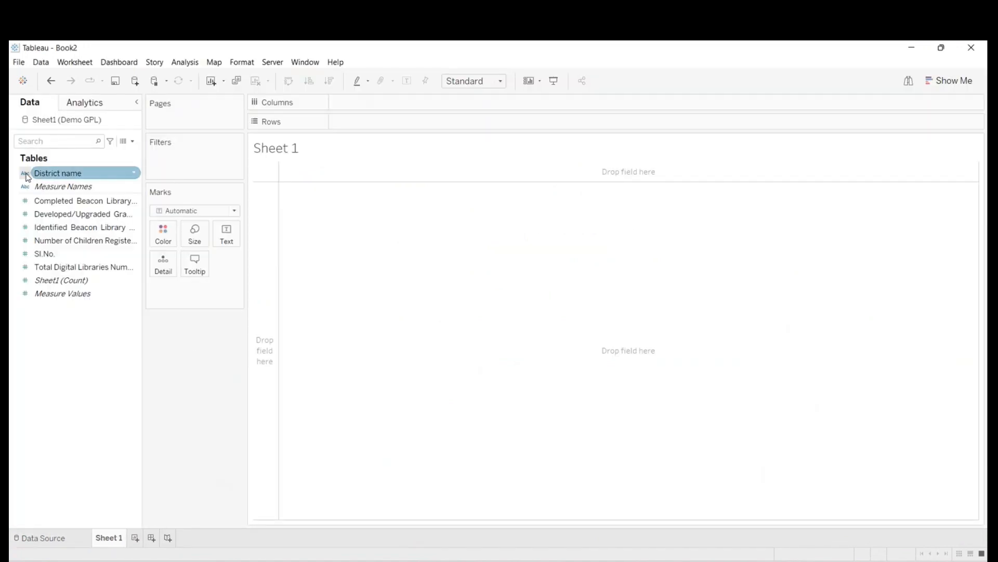
pyautogui.click(27, 184)
pyautogui.click(31, 173)
pyautogui.moveTo(24, 174); pyautogui.dragTo(78, 346)
pyautogui.click(23, 176)
pyautogui.rightClick(55, 178)
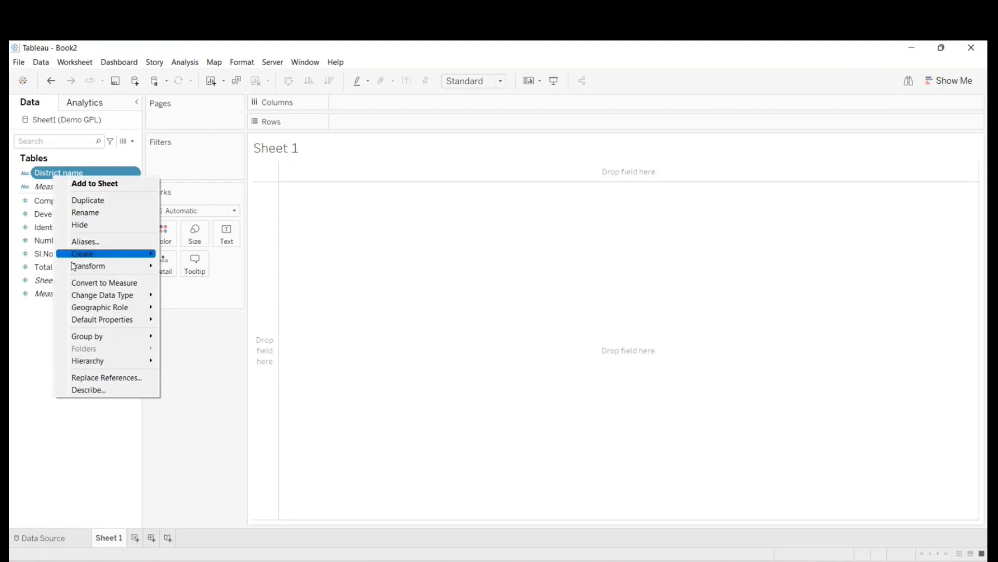
pyautogui.moveTo(88, 311)
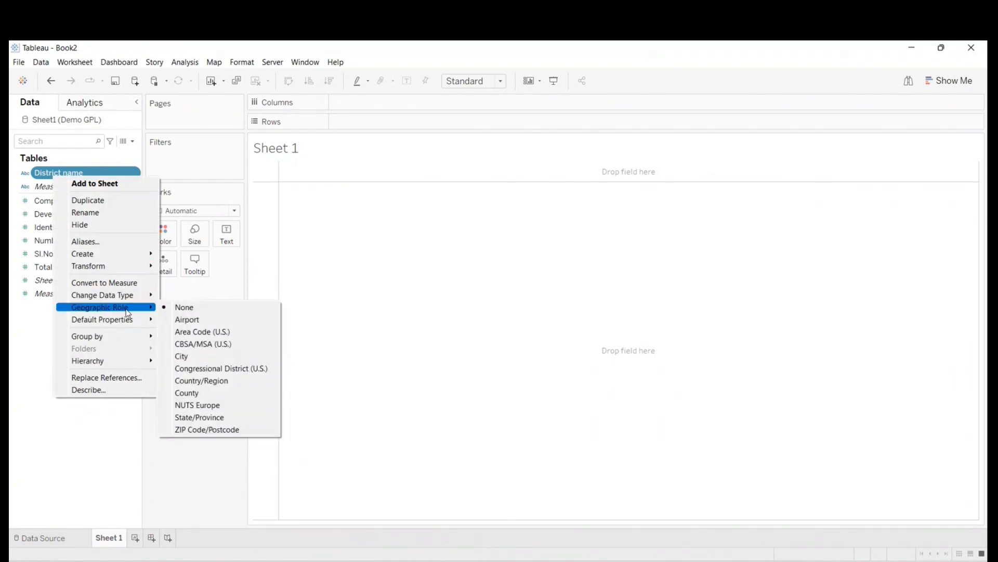
pyautogui.click(191, 393)
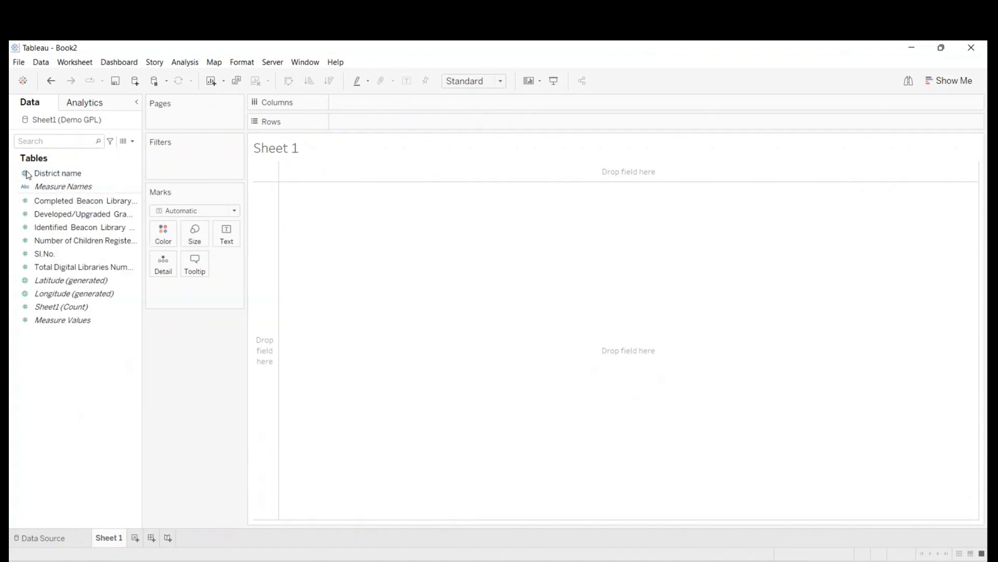
pyautogui.click(76, 175)
pyautogui.doubleClick(77, 176)
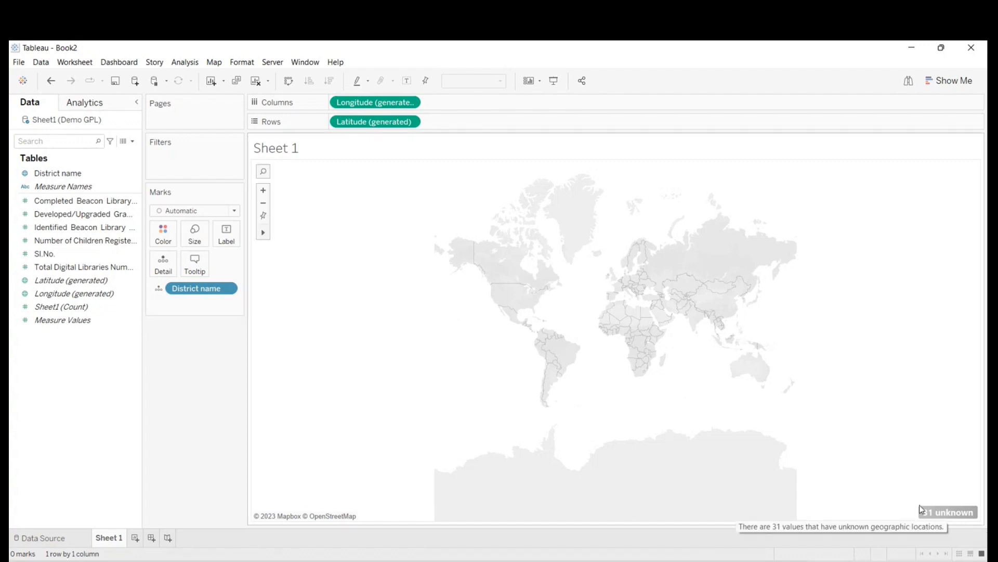
# - Open the location editor for the unknown District name values and look through the unrecognised districts
pyautogui.click(948, 512)
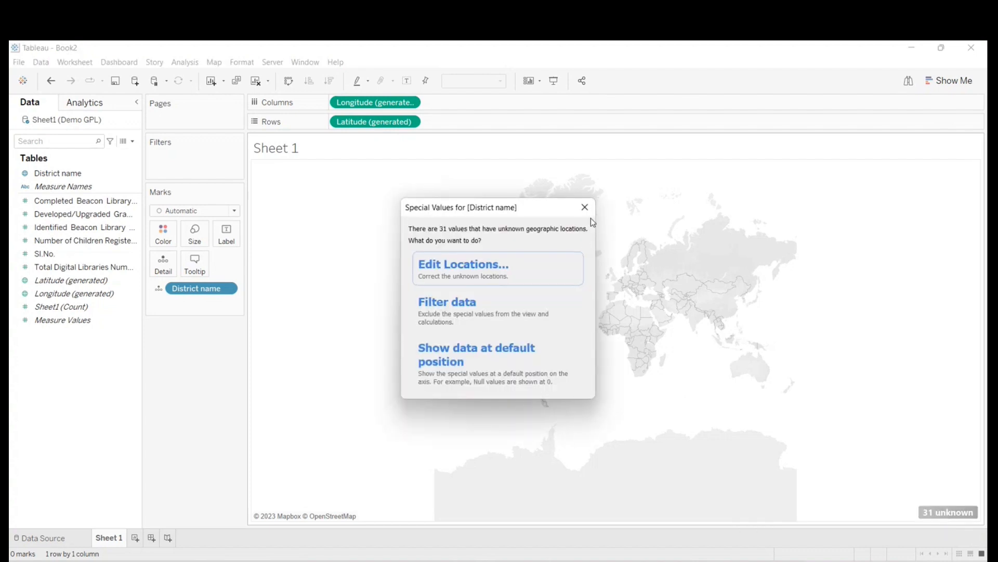
pyautogui.press('Escape')
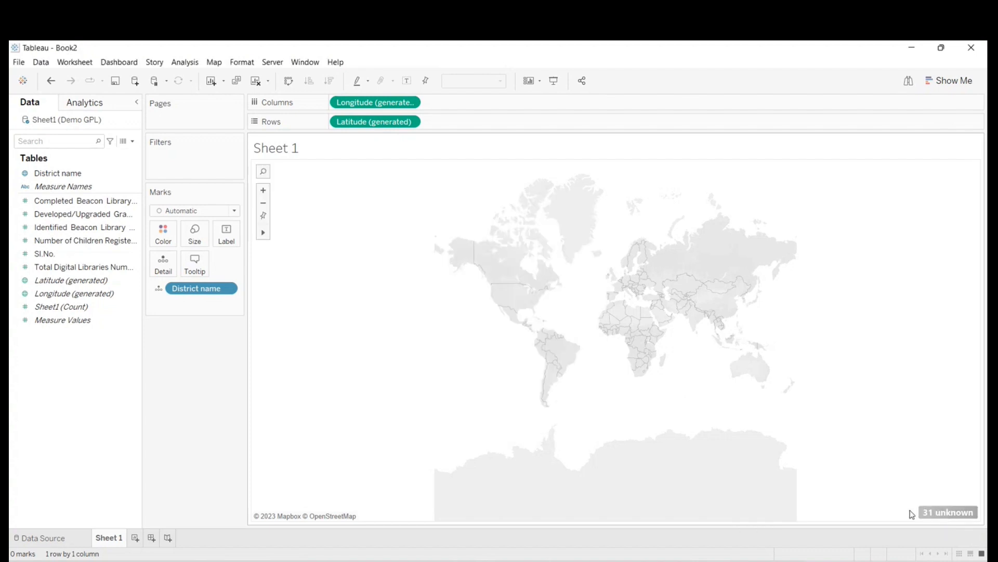
pyautogui.click(948, 512)
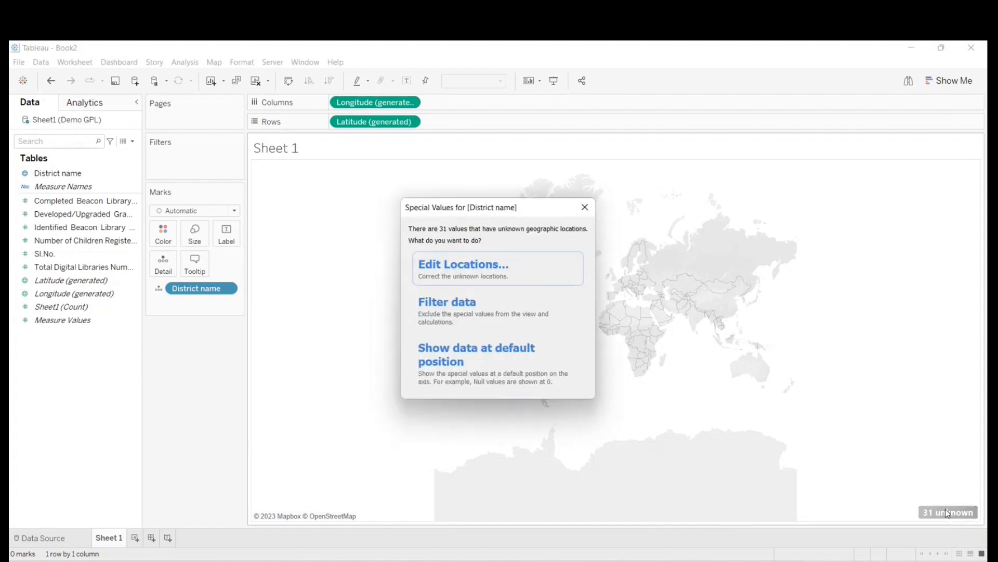
pyautogui.click(476, 264)
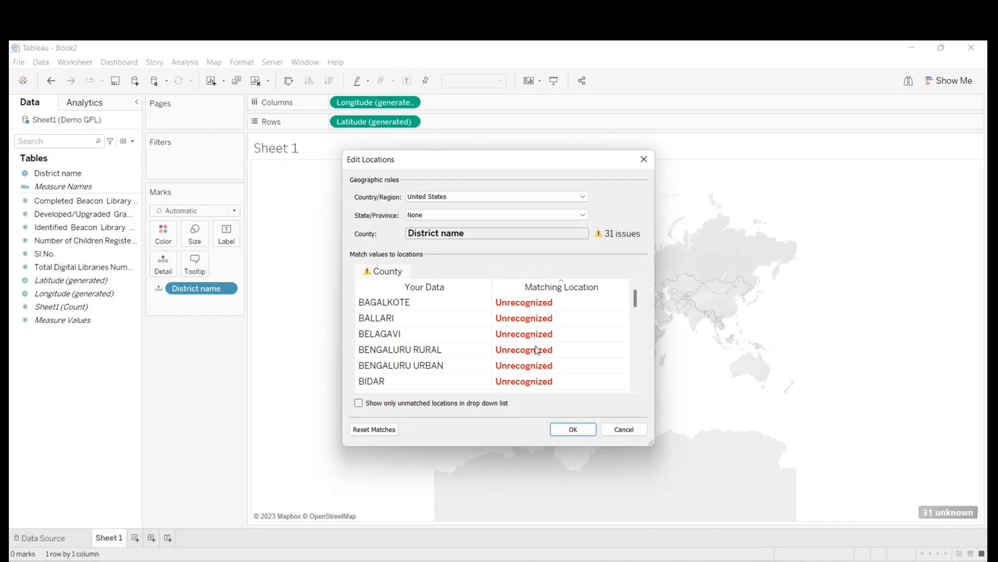
pyautogui.scroll(-8, 538, 352)
pyautogui.scroll(5, 541, 354)
pyautogui.scroll(3, 541, 354)
# - Fix the country of the District name locations to India and apply the change to the map
pyautogui.click(472, 201)
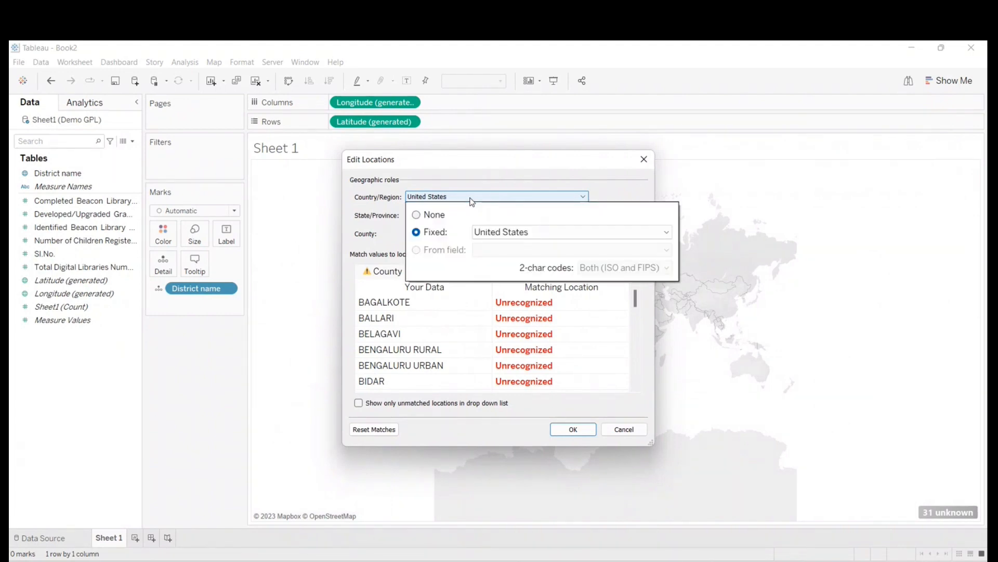
pyautogui.click(489, 233)
pyautogui.click(501, 175)
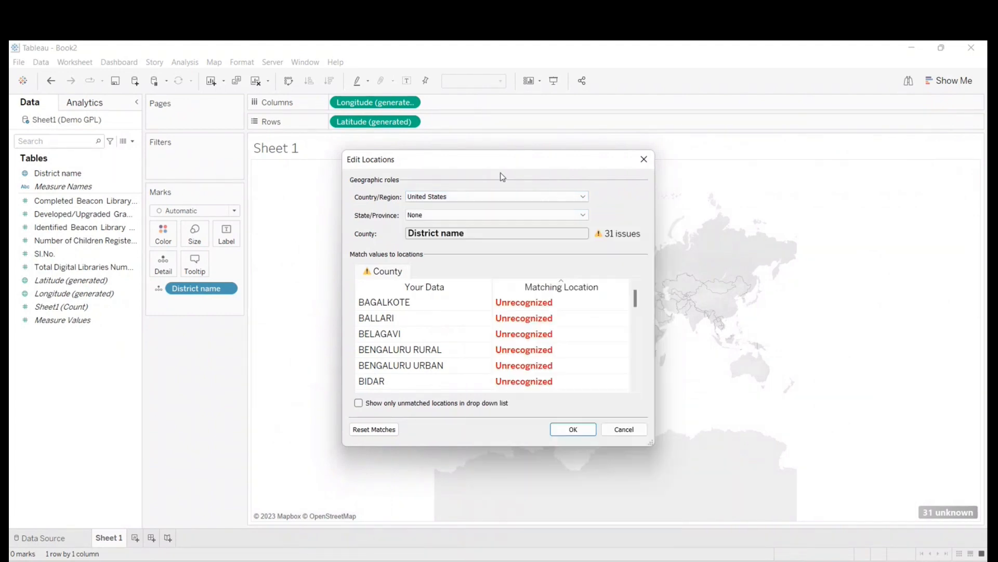
pyautogui.click(432, 199)
pyautogui.click(502, 233)
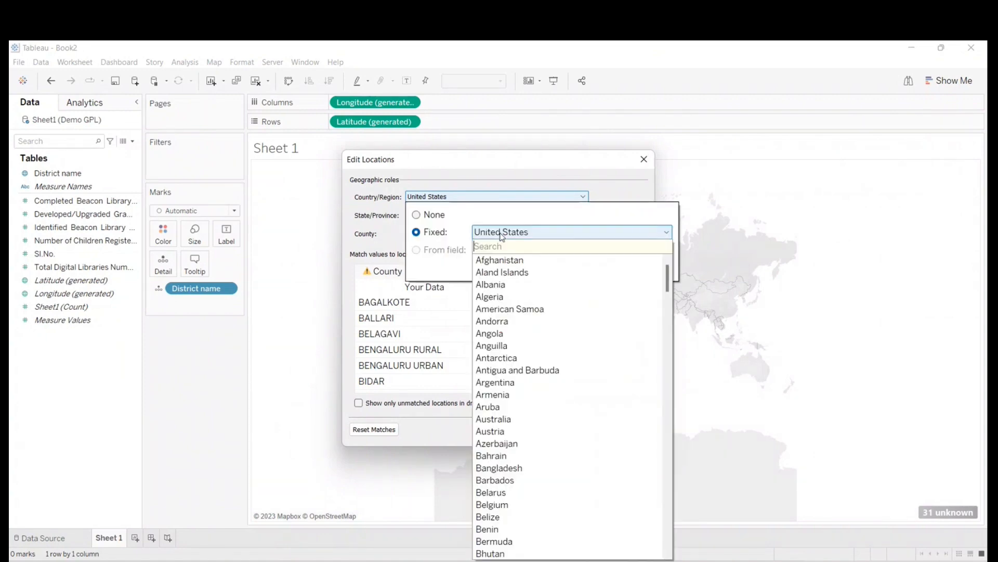
pyautogui.write('india')
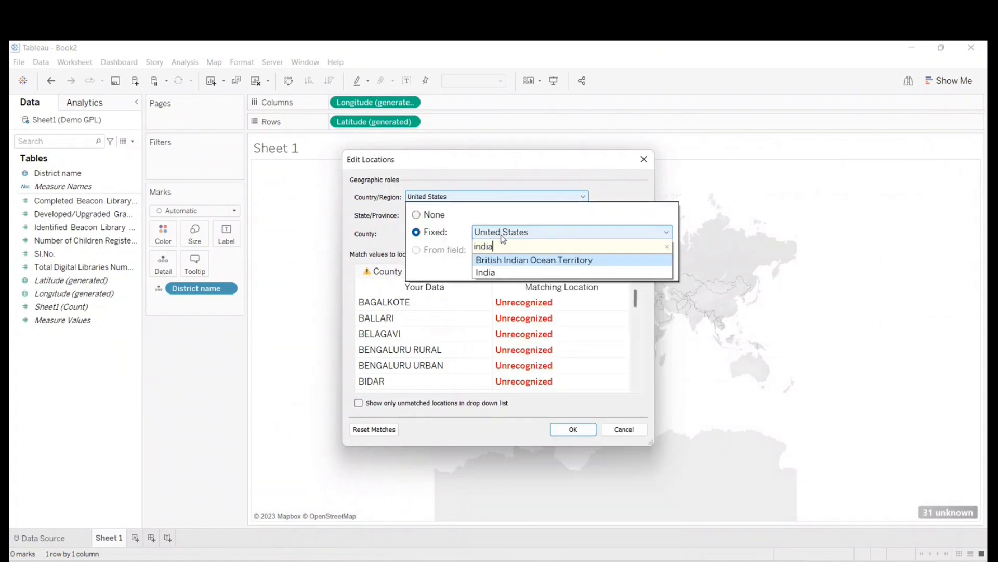
pyautogui.click(489, 272)
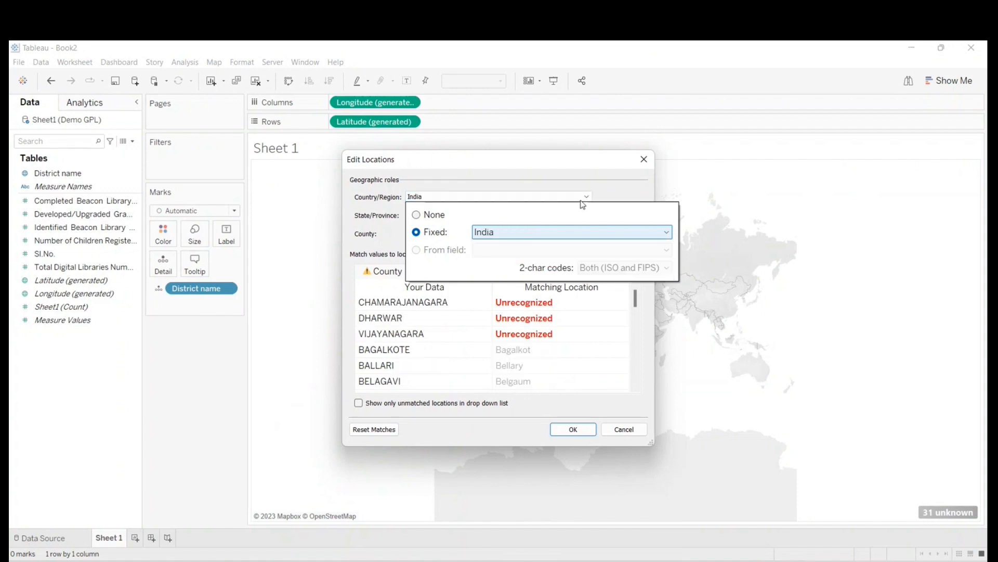
pyautogui.click(602, 191)
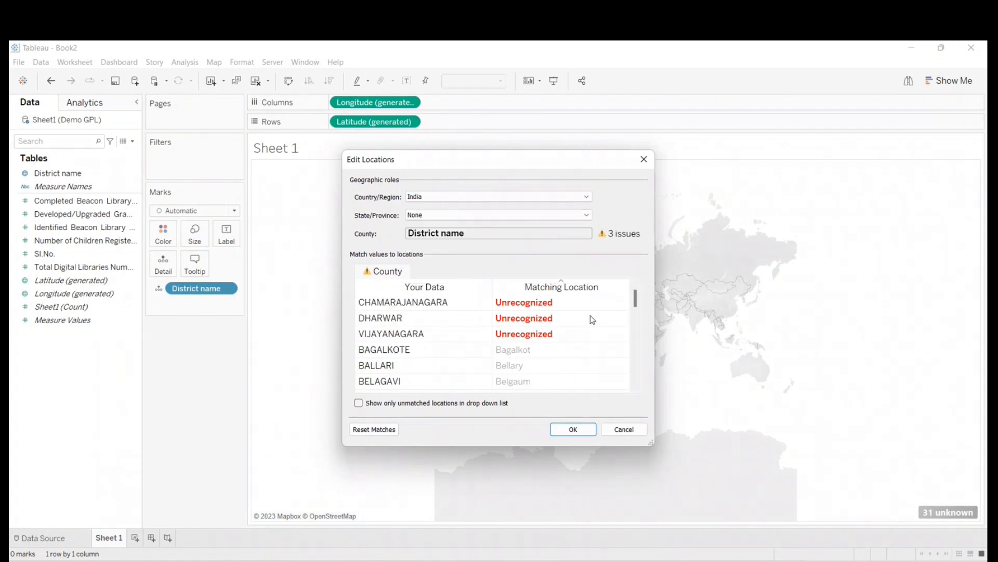
pyautogui.click(573, 430)
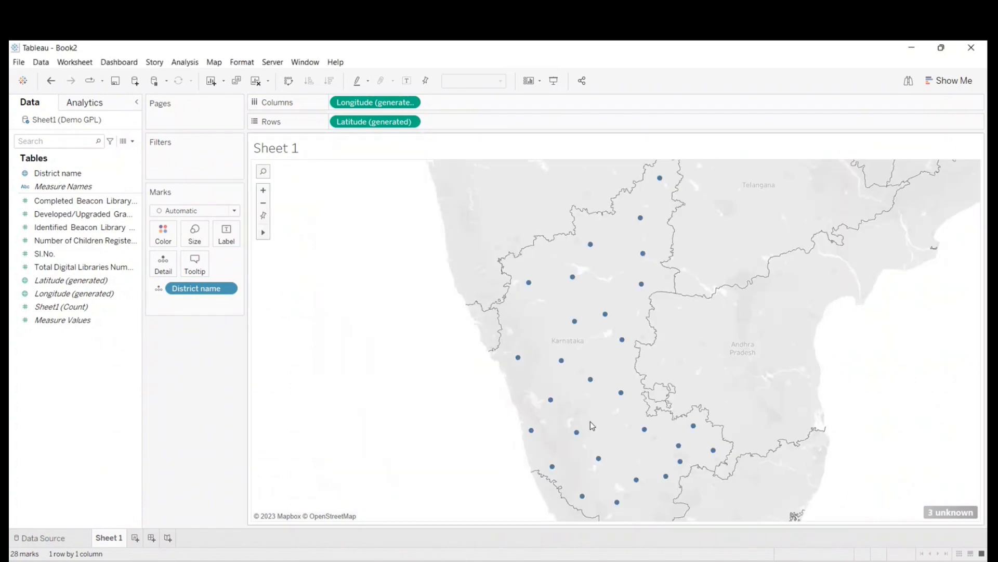
# - Reopen the location editor for the unknown values and match CHAMARAJANAGARA to Chamarajanagar
pyautogui.click(952, 513)
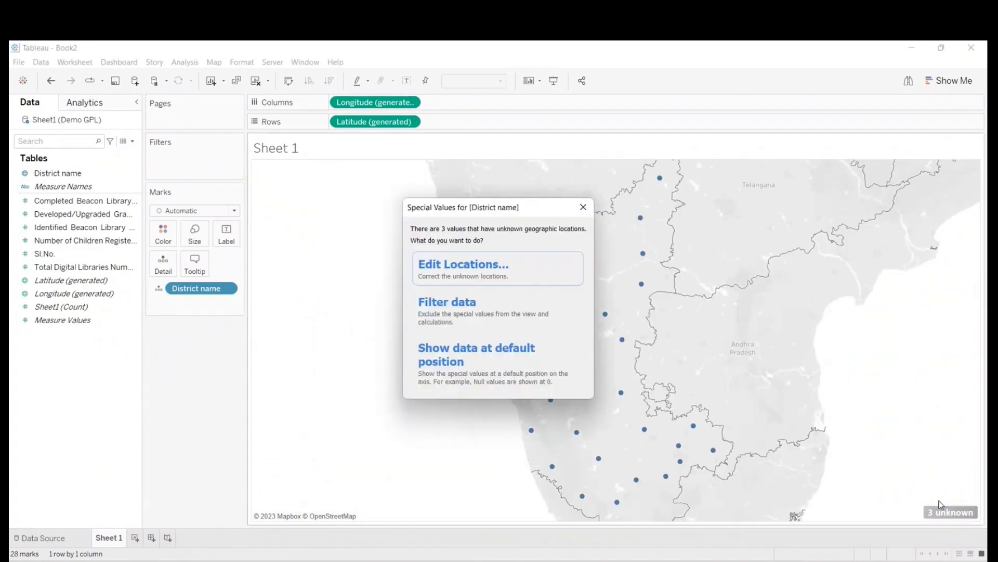
pyautogui.click(483, 273)
pyautogui.click(551, 303)
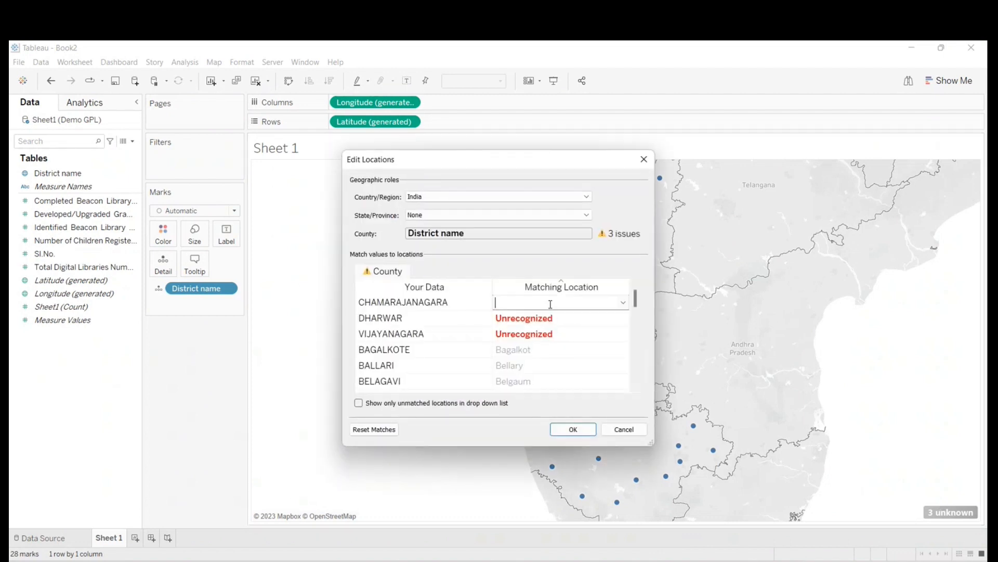
pyautogui.write('ch')
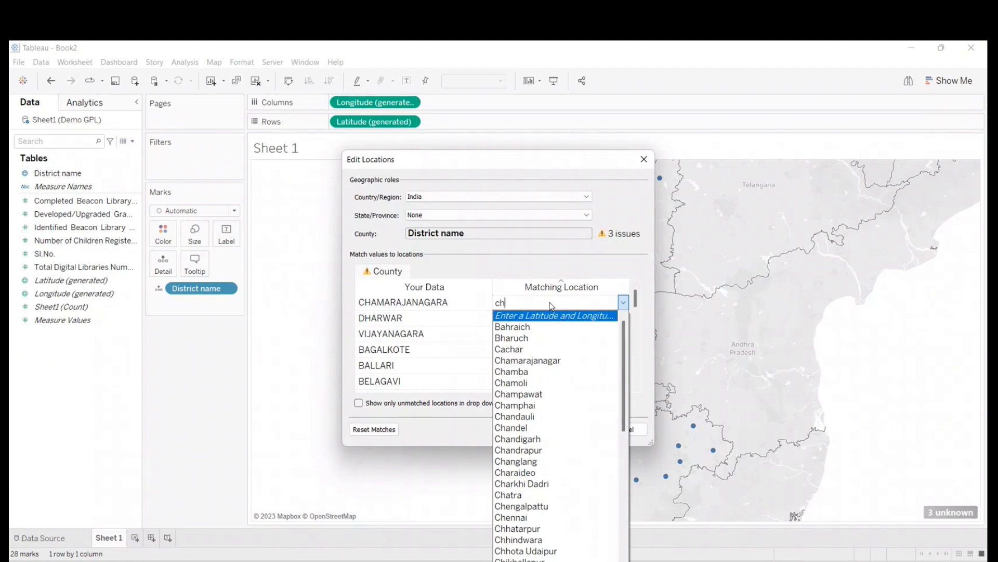
pyautogui.write('a')
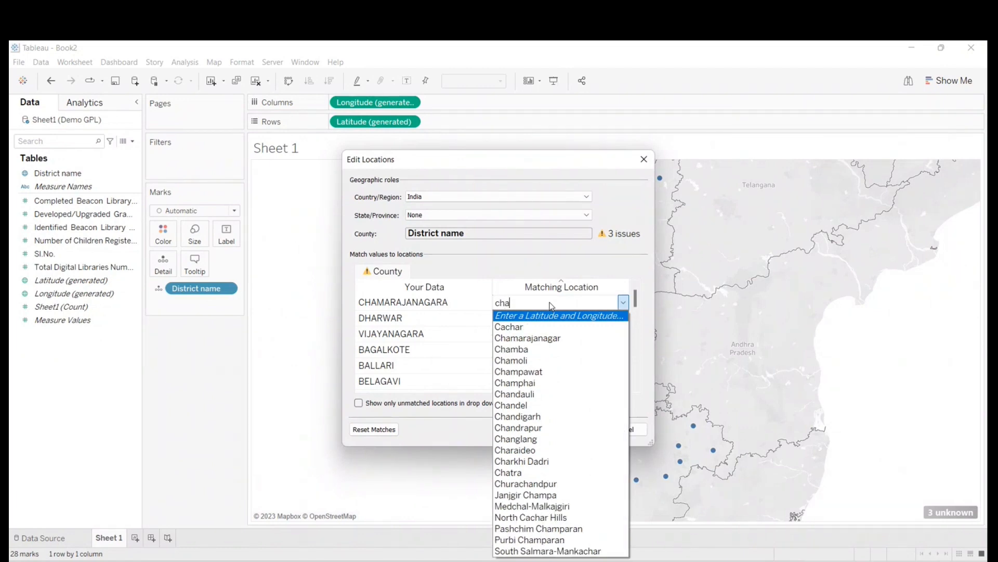
pyautogui.click(556, 341)
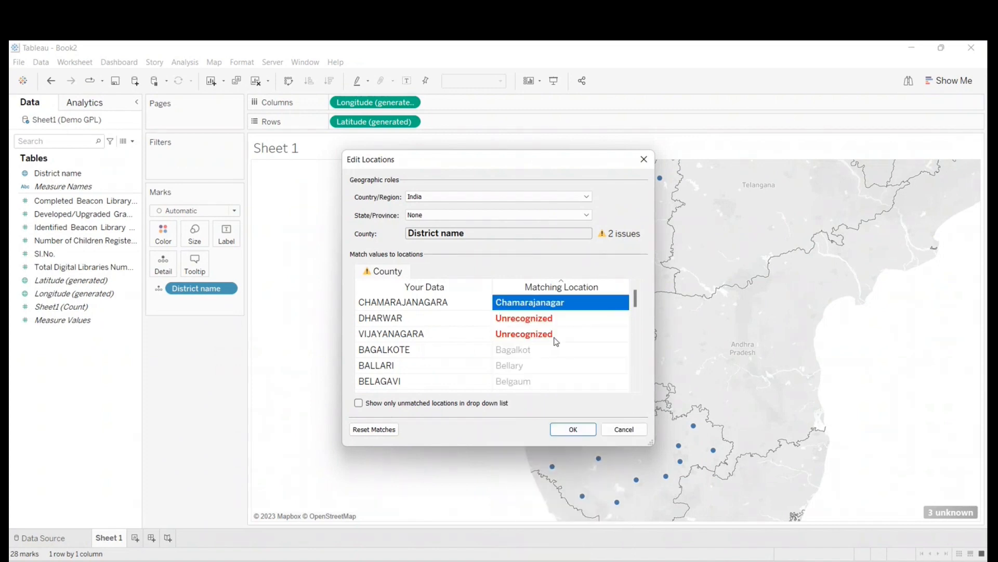
# - Match DHARWAR to Dharwad and apply the corrected locations to the map
pyautogui.click(517, 321)
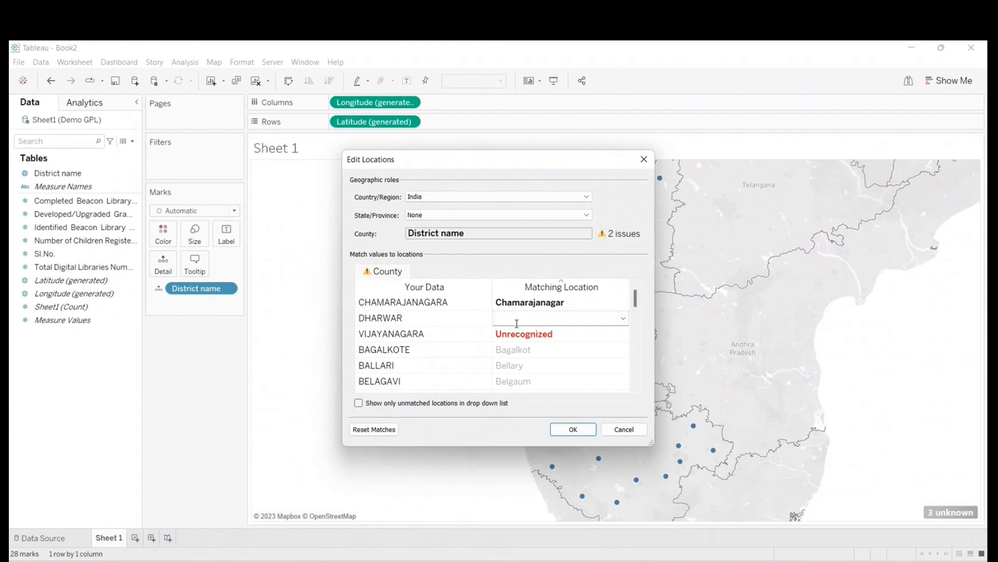
pyautogui.write('dhar')
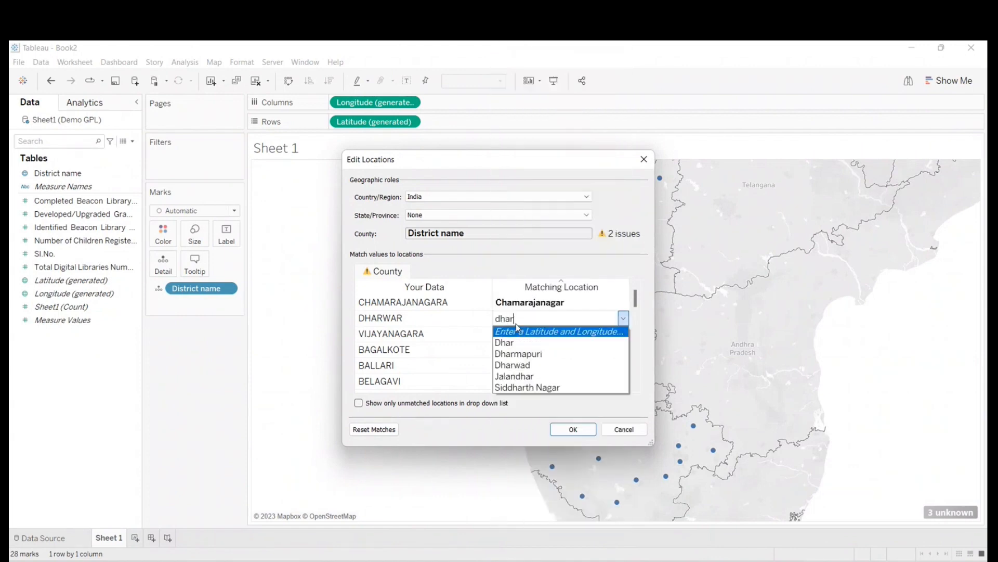
pyautogui.click(523, 364)
pyautogui.click(541, 335)
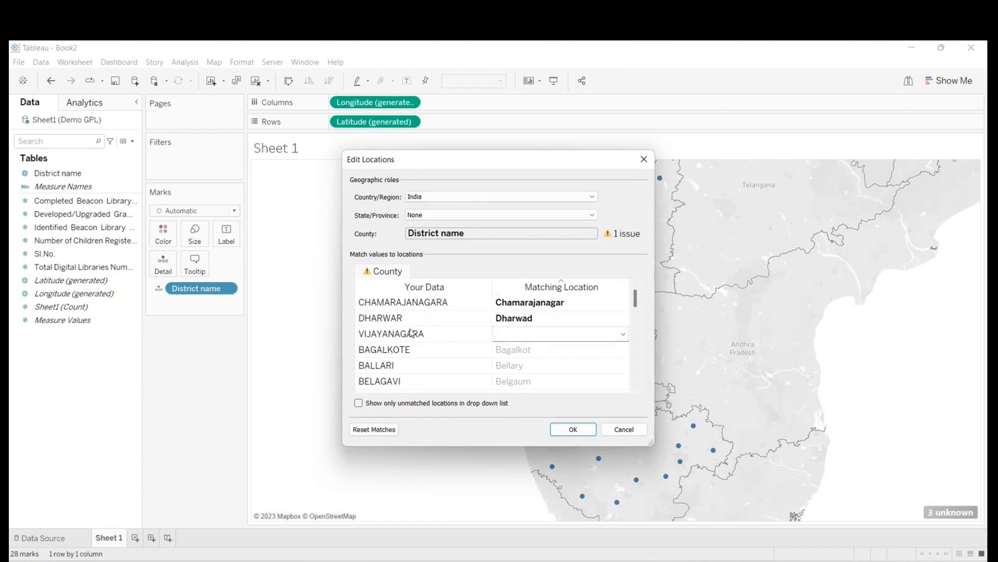
pyautogui.click(568, 429)
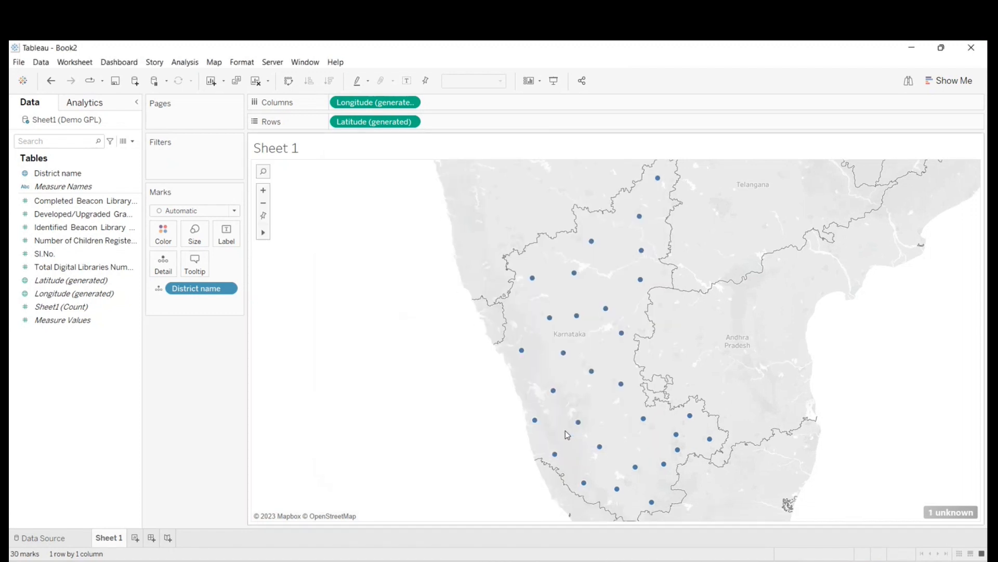
# - Try to give the unrecognised VIJAYANAGARA district a manual latitude and longitude in the location editor
pyautogui.click(950, 512)
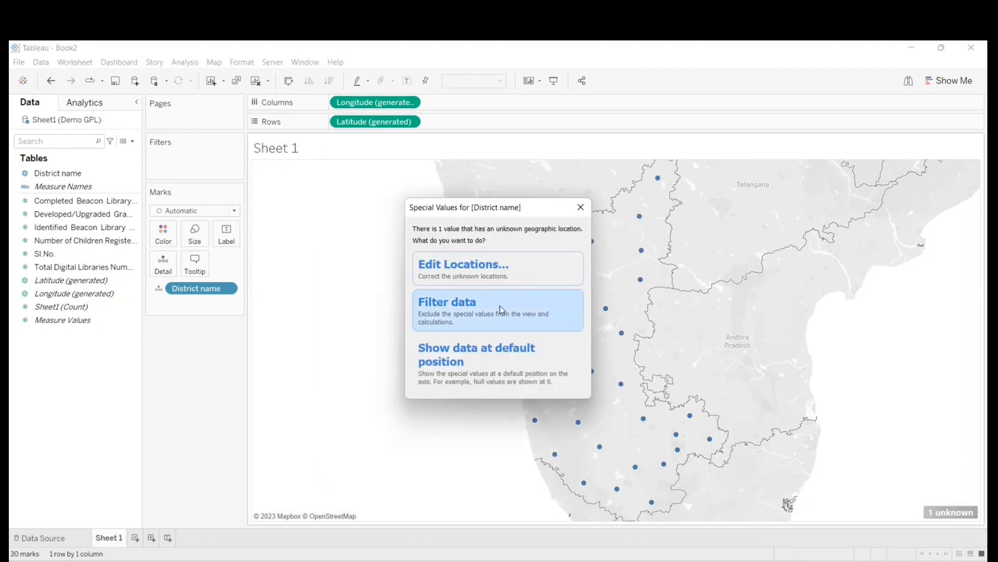
pyautogui.click(473, 279)
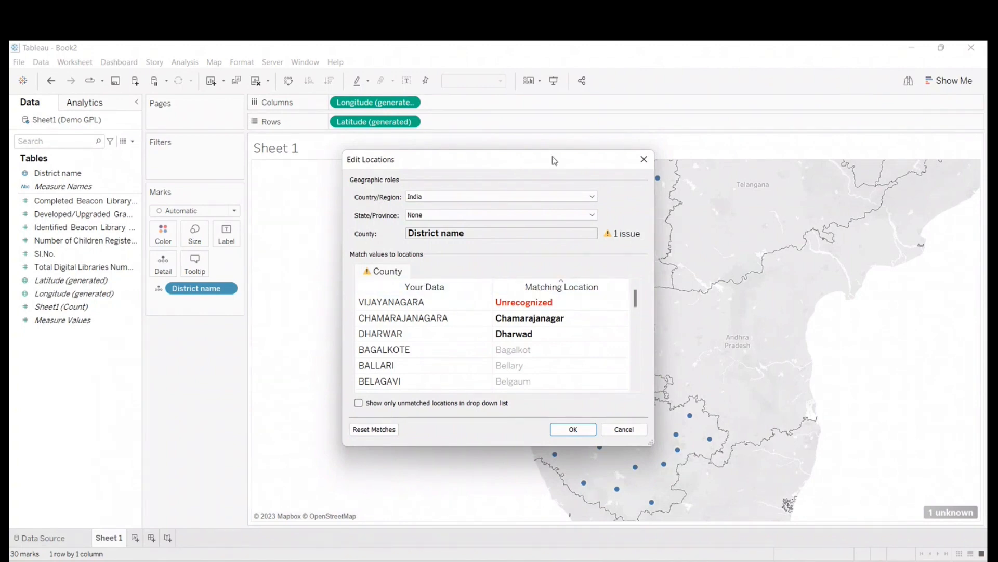
pyautogui.moveTo(534, 162); pyautogui.dragTo(264, 199)
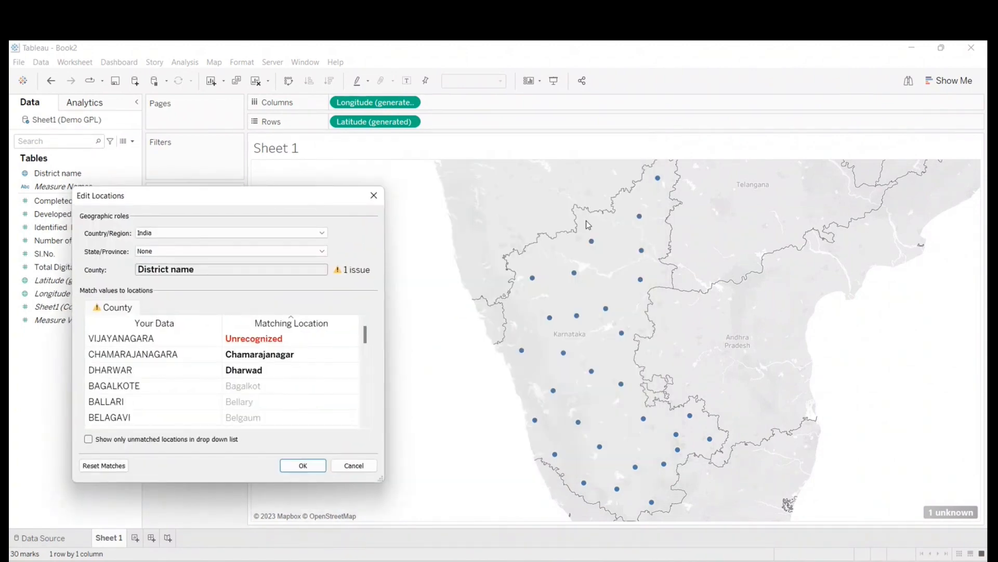
pyautogui.moveTo(143, 196); pyautogui.dragTo(435, 186)
pyautogui.click(590, 327)
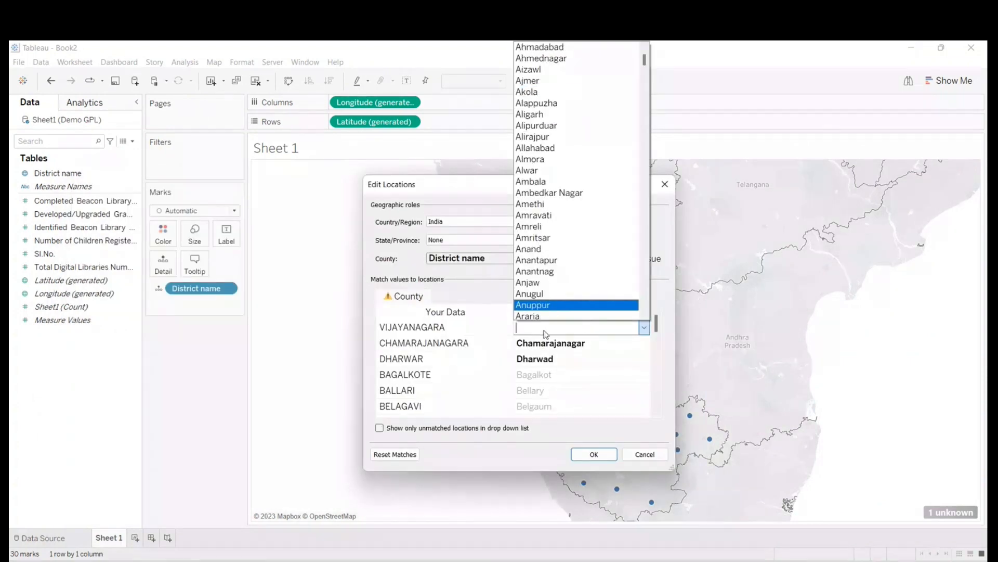
pyautogui.scroll(2, 559, 193)
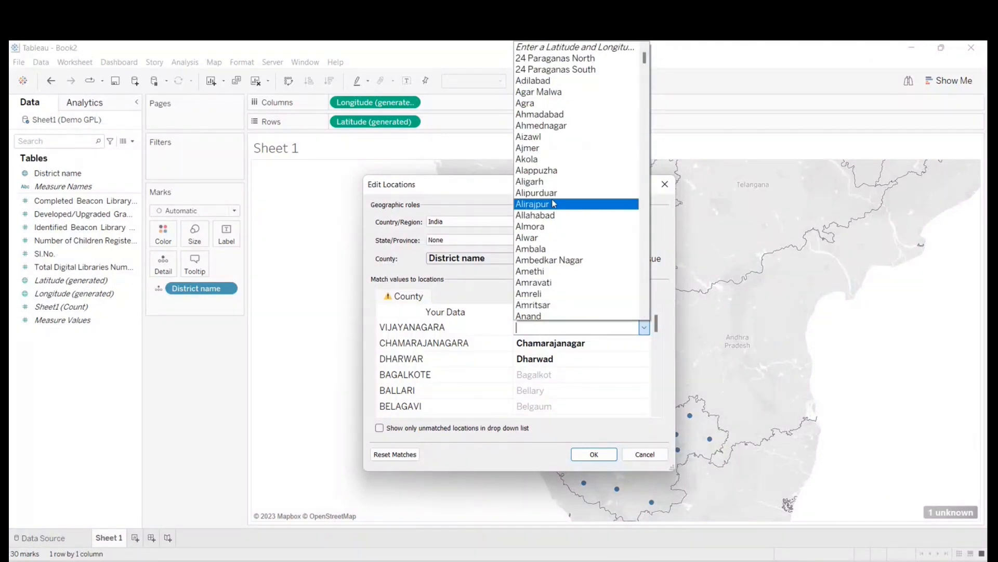
pyautogui.click(571, 47)
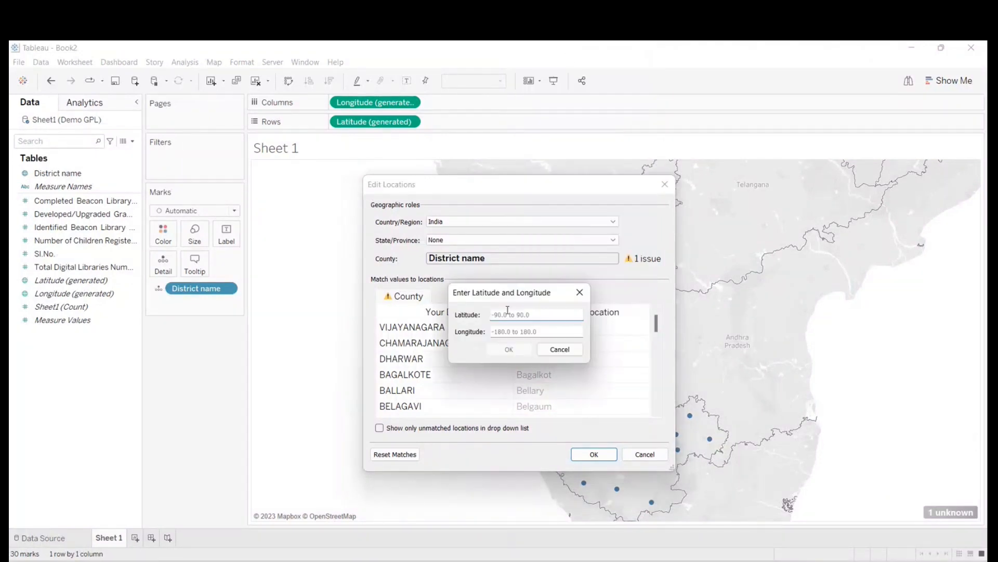
pyautogui.moveTo(523, 292); pyautogui.dragTo(284, 286)
pyautogui.click(253, 310)
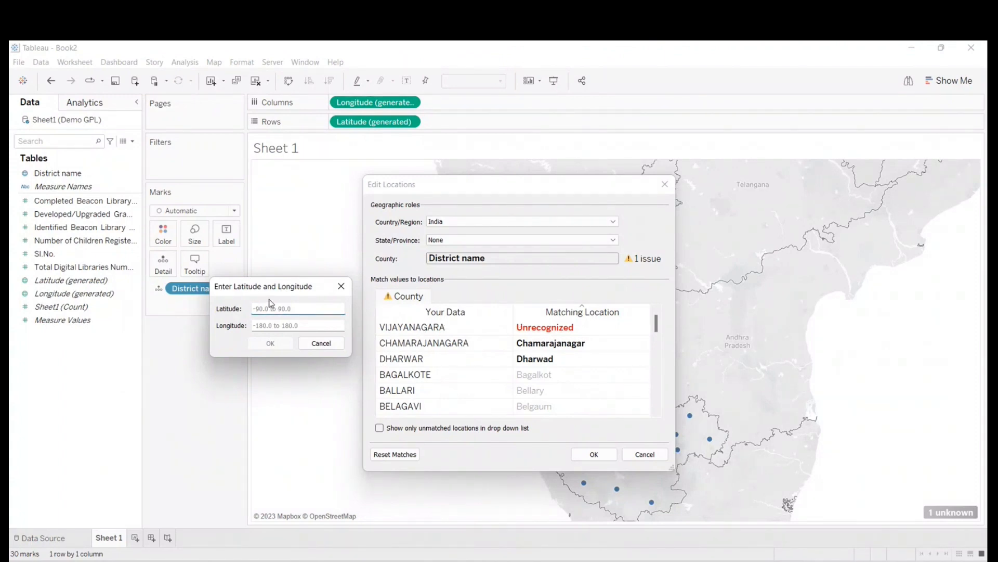
pyautogui.click(321, 343)
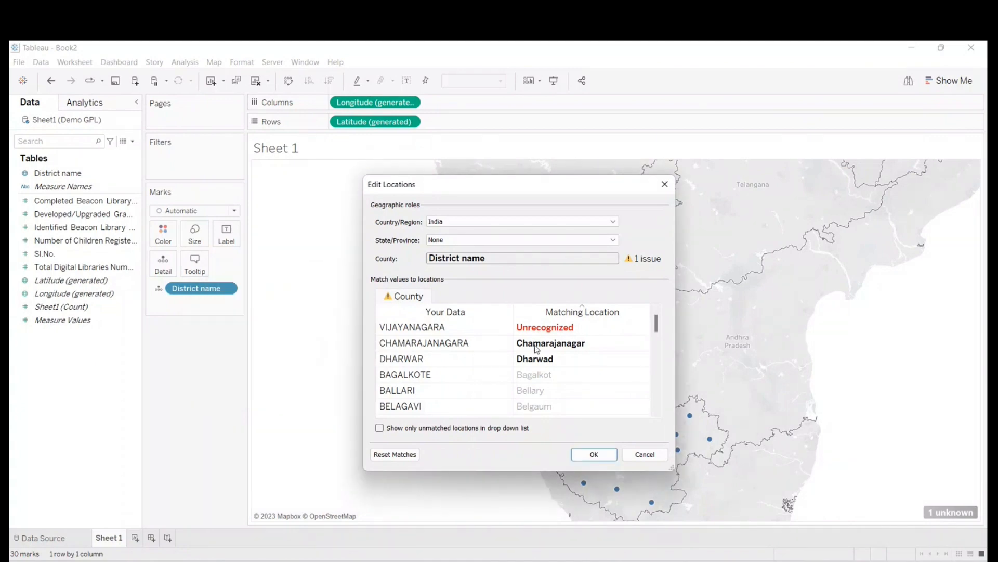
pyautogui.click(596, 456)
# - Filter the remaining unknown district out of the view and set the mark type to Map
pyautogui.click(936, 512)
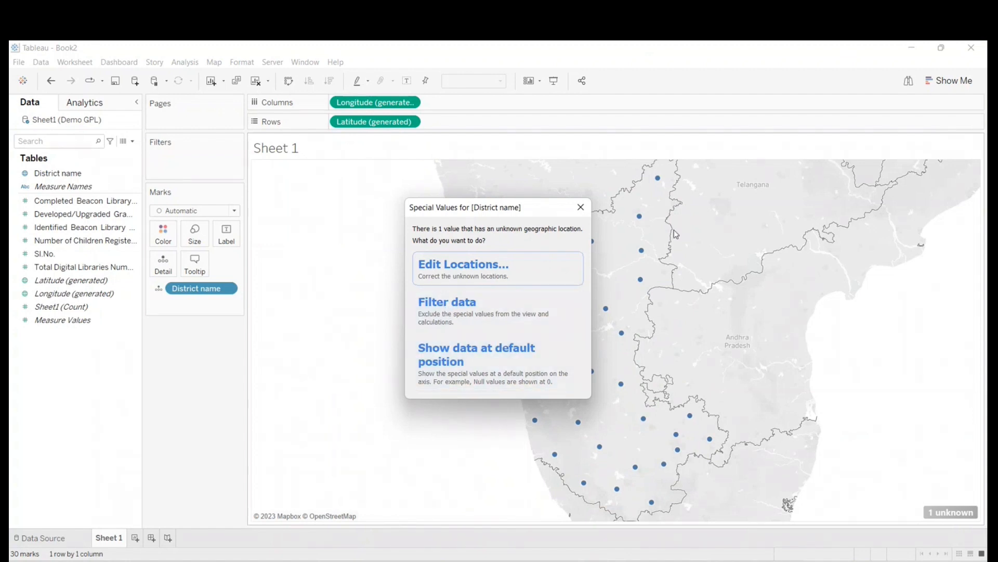
pyautogui.click(439, 308)
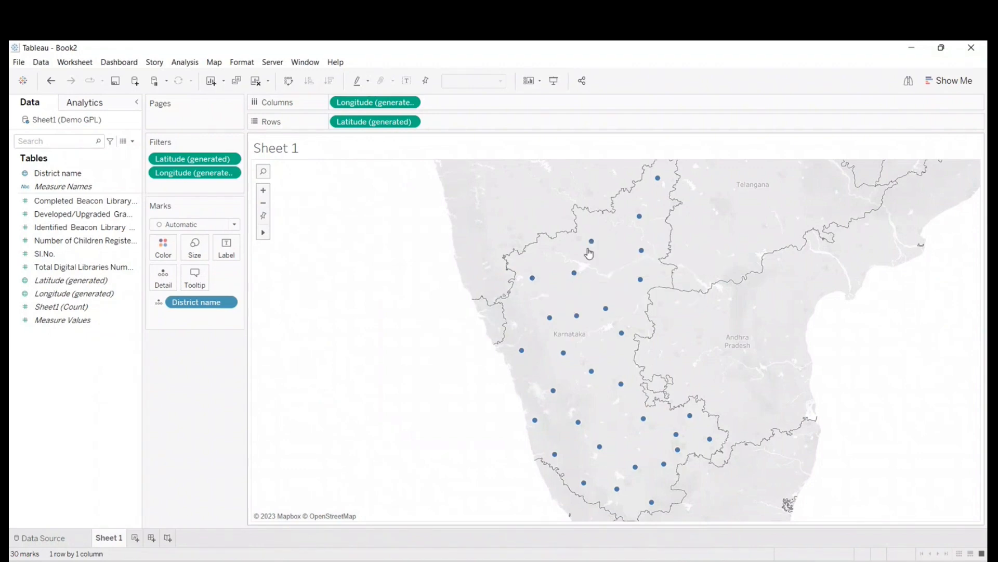
pyautogui.click(223, 224)
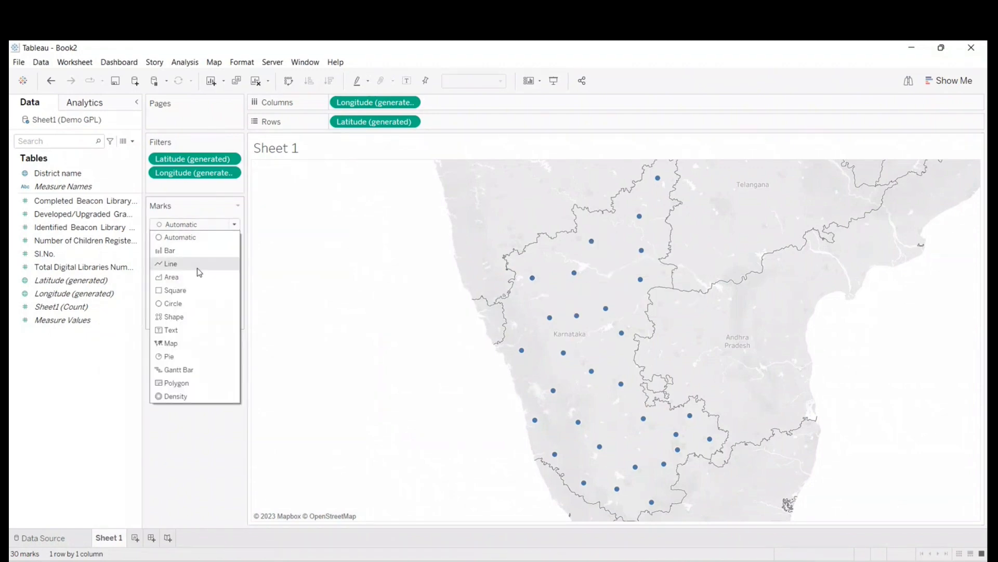
pyautogui.press('Escape')
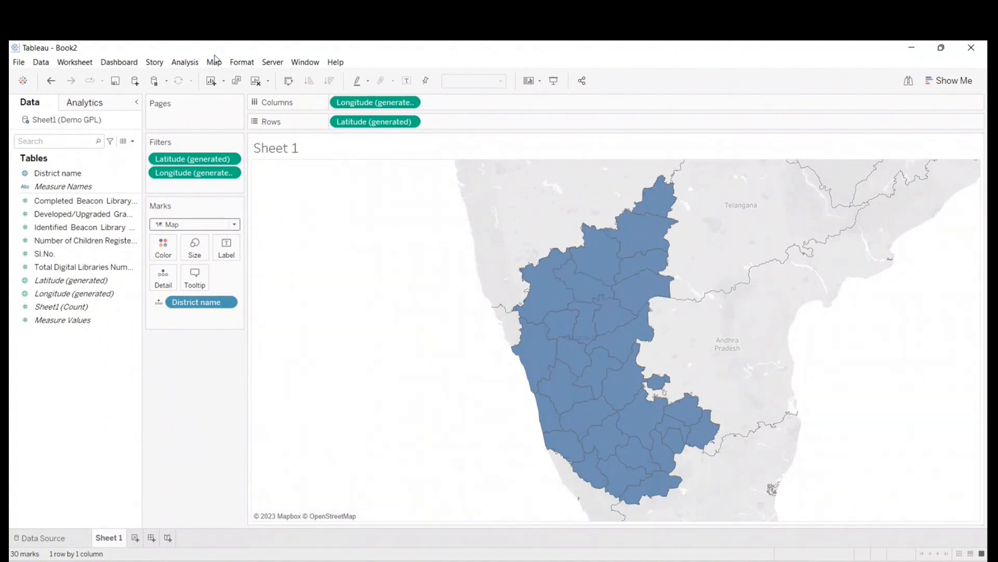
# - Set the background layers' washout to 100% so only the Karnataka districts remain drawn
pyautogui.click(214, 60)
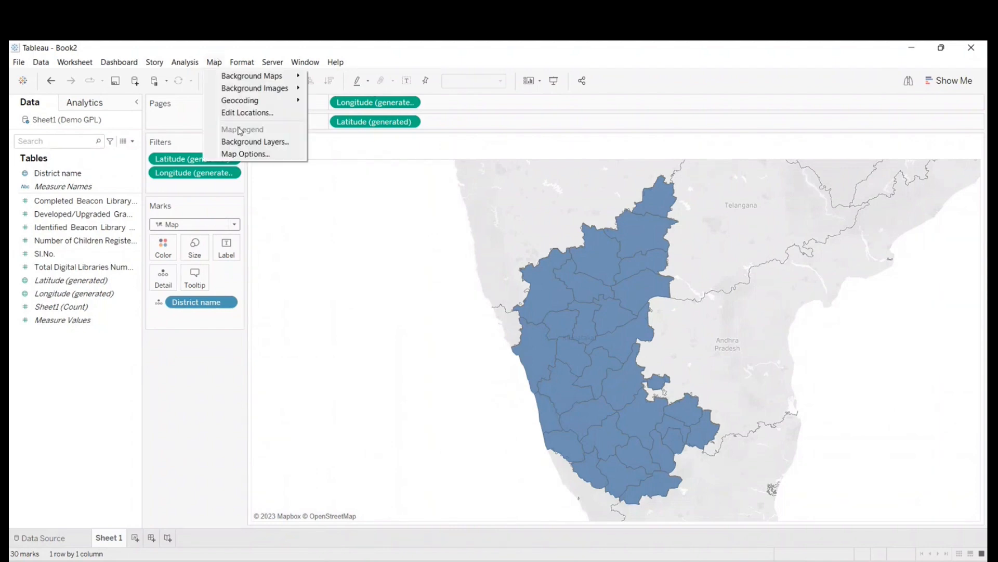
pyautogui.click(248, 141)
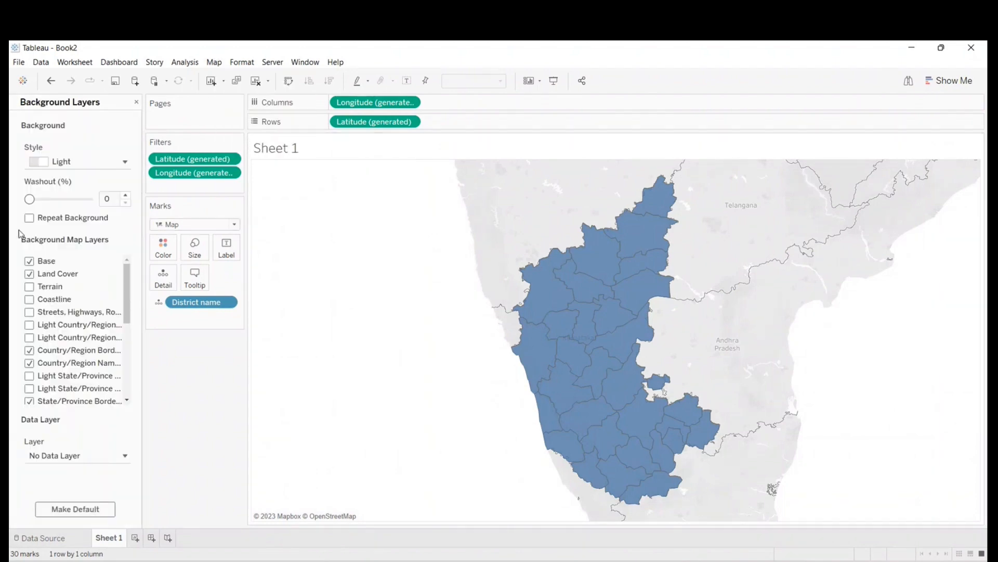
pyautogui.moveTo(29, 200); pyautogui.dragTo(93, 202)
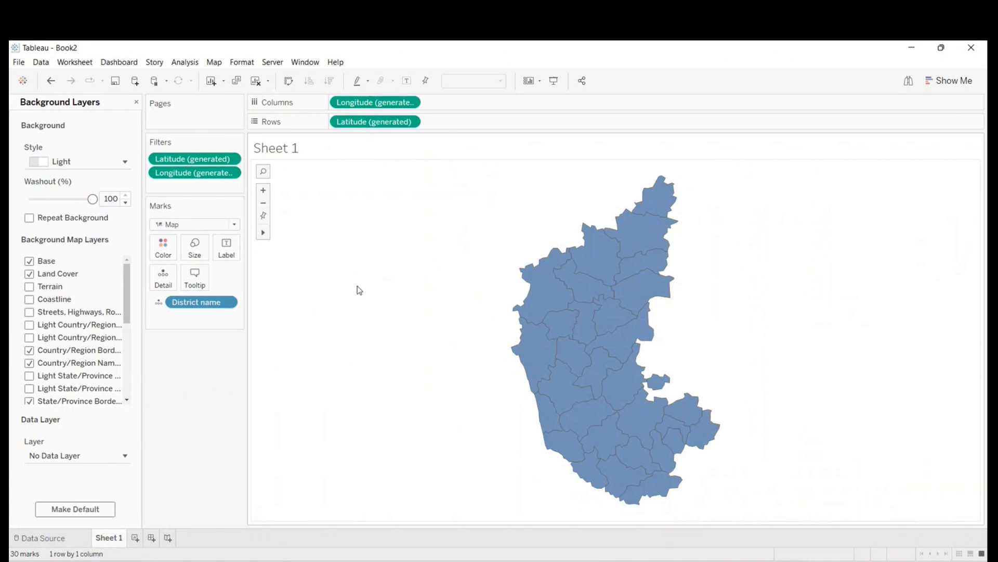
pyautogui.click(136, 101)
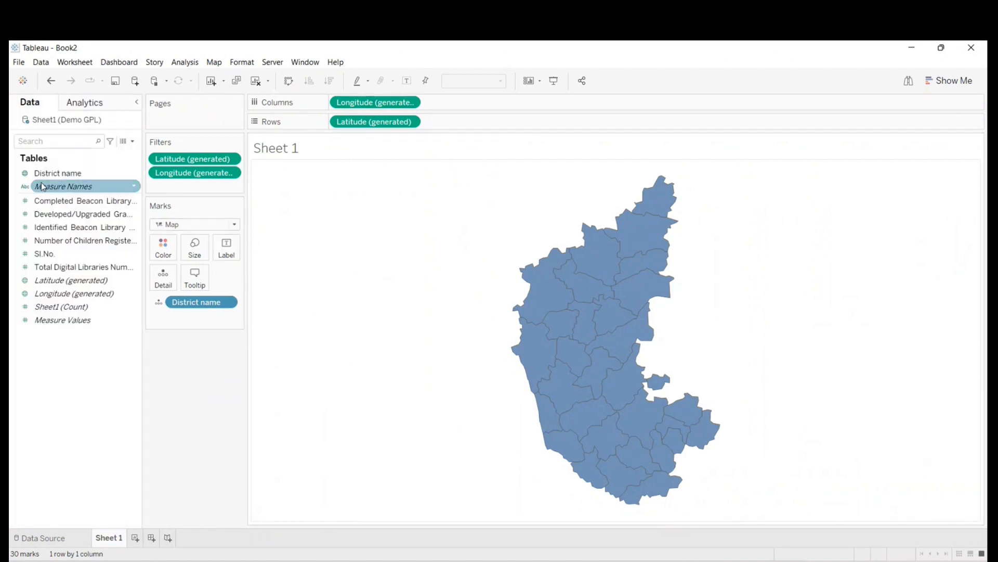
# - Label the map's districts with District name and colour them by District name
pyautogui.moveTo(43, 173); pyautogui.dragTo(224, 249)
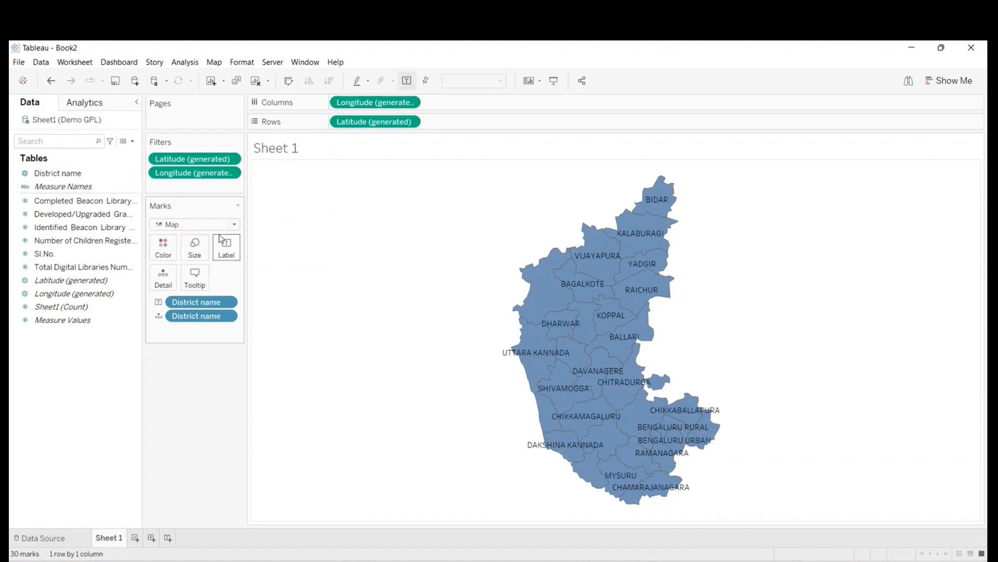
pyautogui.click(49, 176)
pyautogui.moveTo(49, 176); pyautogui.dragTo(164, 246)
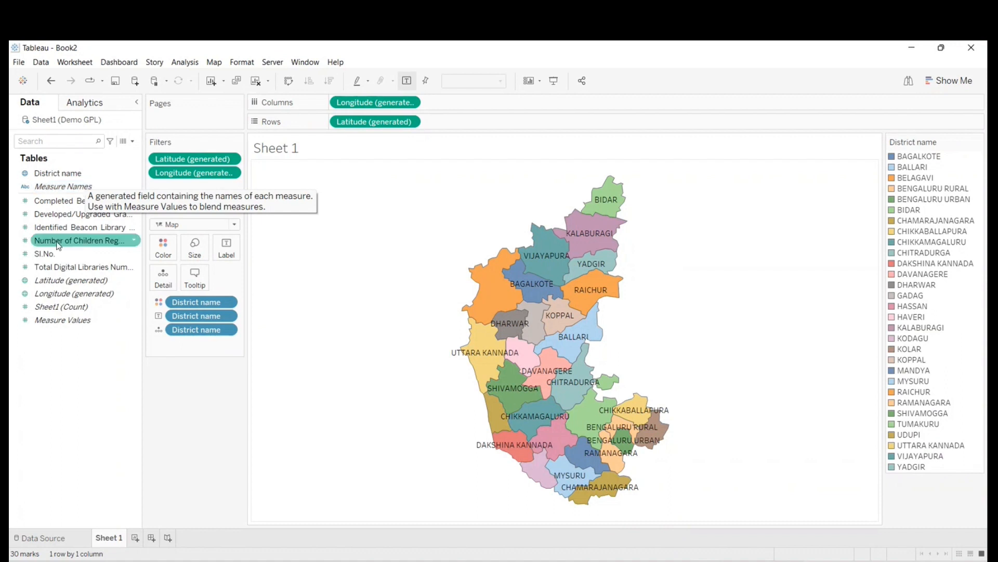
# - Add Number of Children Registered to the district labels and colour the districts by the same measure
pyautogui.moveTo(43, 245); pyautogui.dragTo(227, 252)
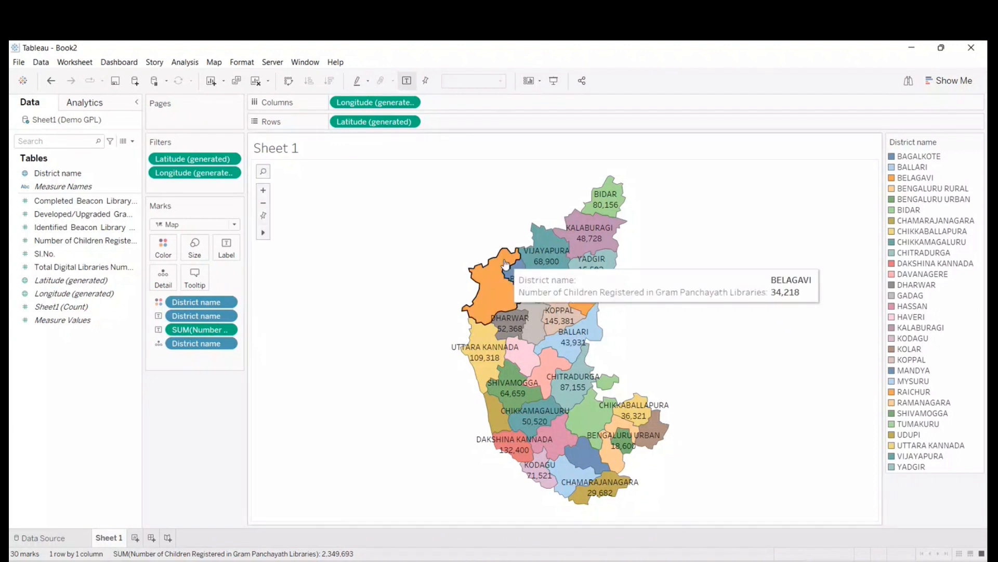
pyautogui.click(52, 241)
pyautogui.moveTo(47, 248); pyautogui.dragTo(164, 249)
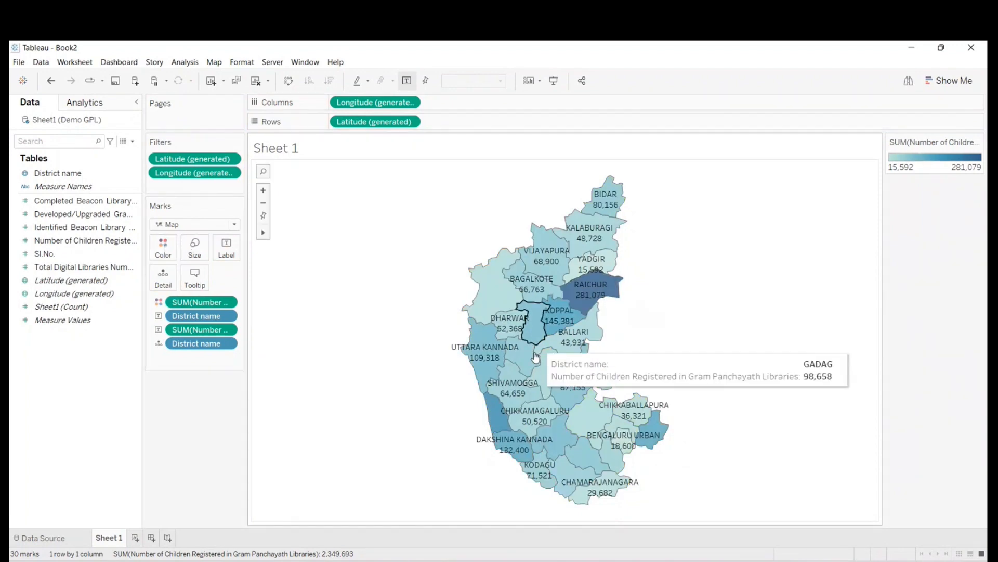
# - View the coloured and labelled district map in presentation mode and return to the worksheet
pyautogui.click(555, 80)
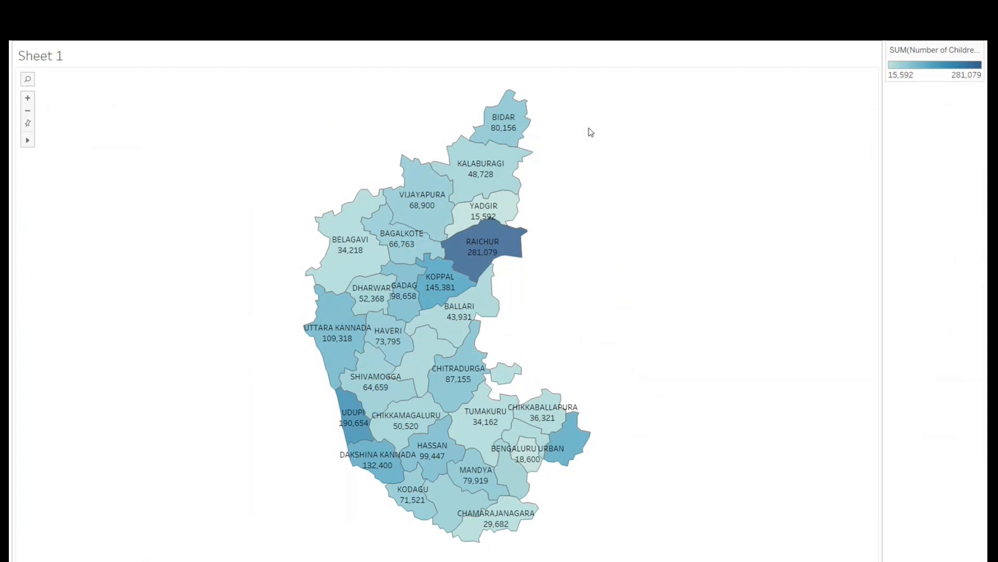
pyautogui.press('Escape')
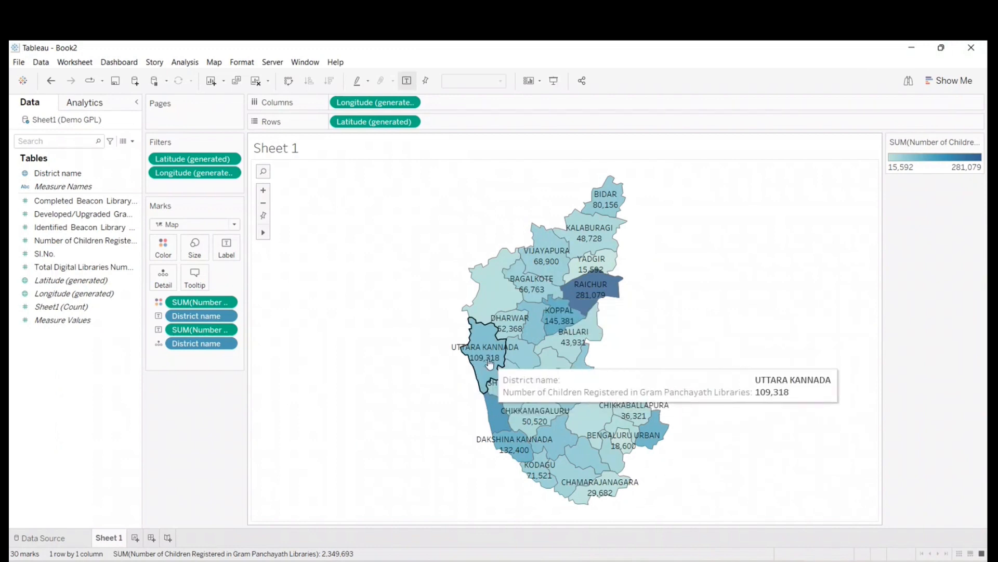
pyautogui.click(554, 80)
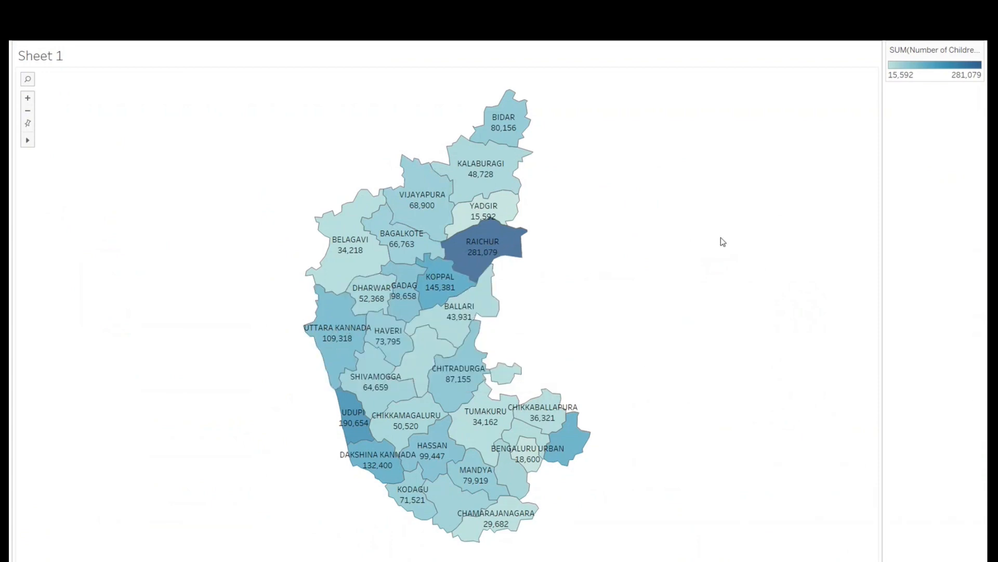
pyautogui.press('Escape')
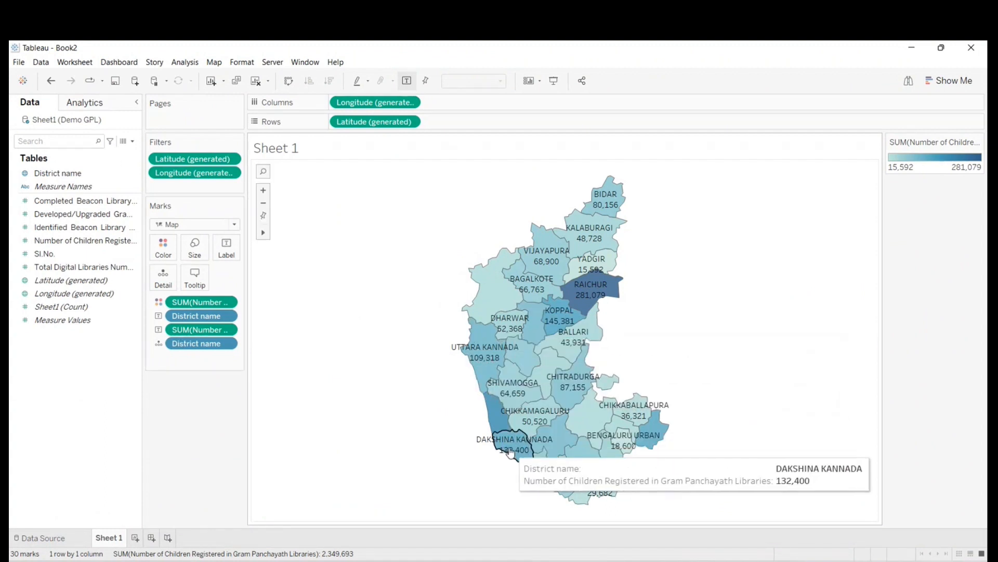
# - Format the Number of Children Registered labels as custom numbers in thousands (K) with 0 decimal places
pyautogui.rightClick(204, 334)
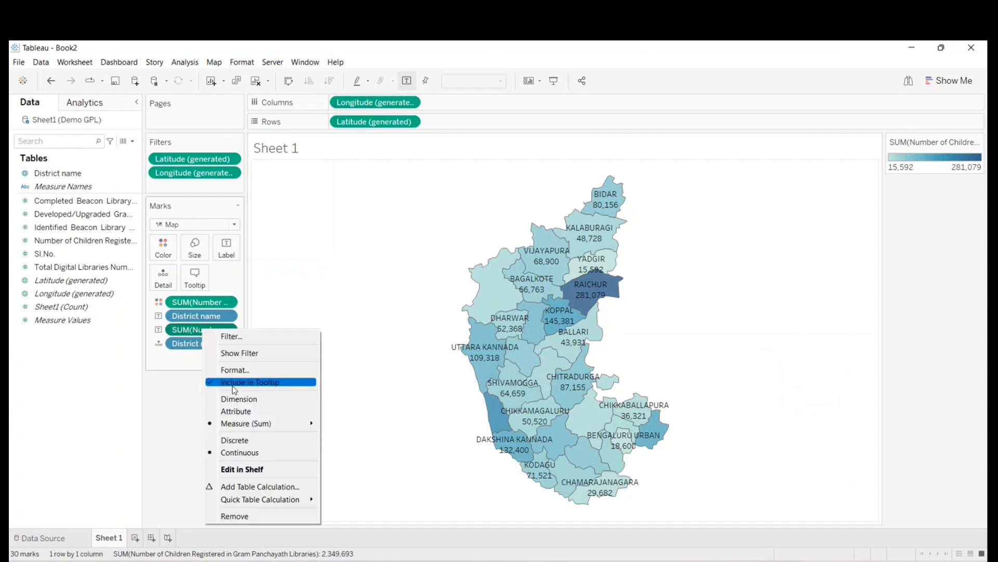
pyautogui.click(238, 370)
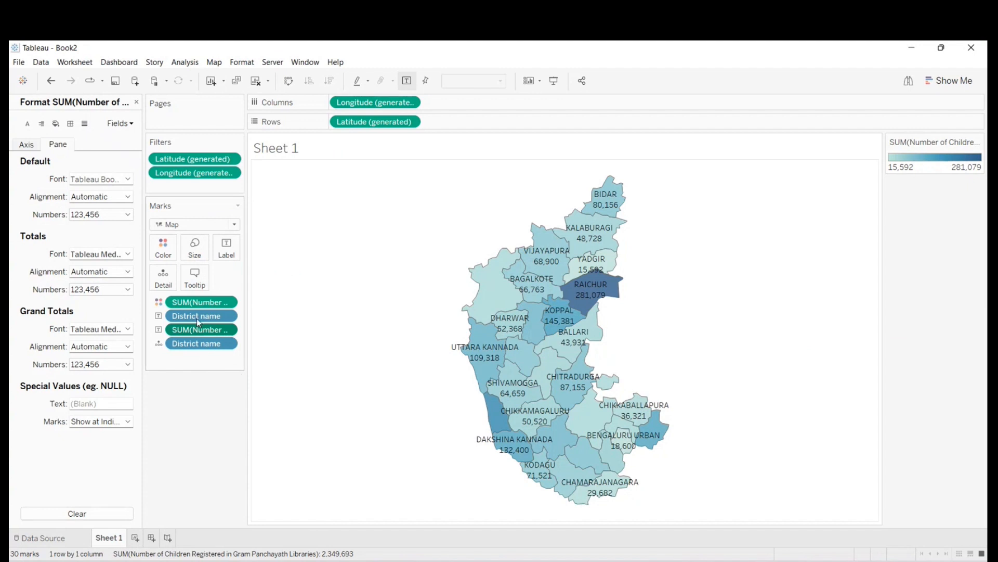
pyautogui.click(119, 216)
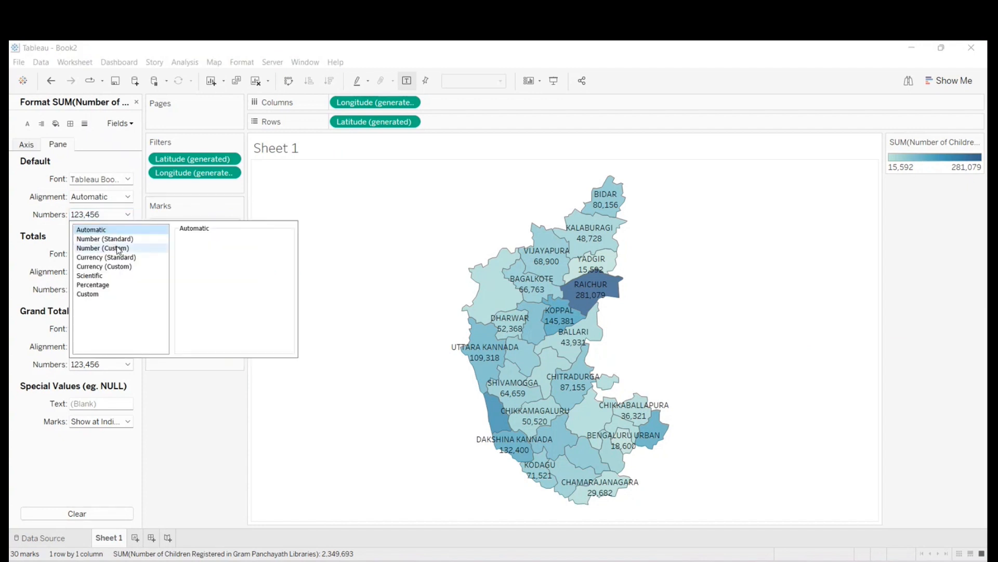
pyautogui.click(116, 240)
pyautogui.click(117, 248)
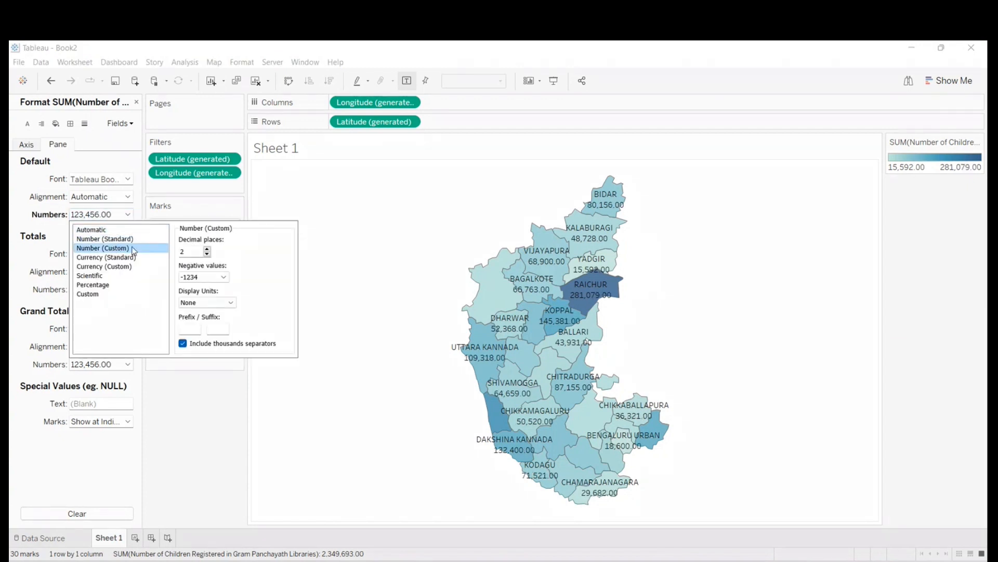
pyautogui.click(203, 303)
pyautogui.click(198, 320)
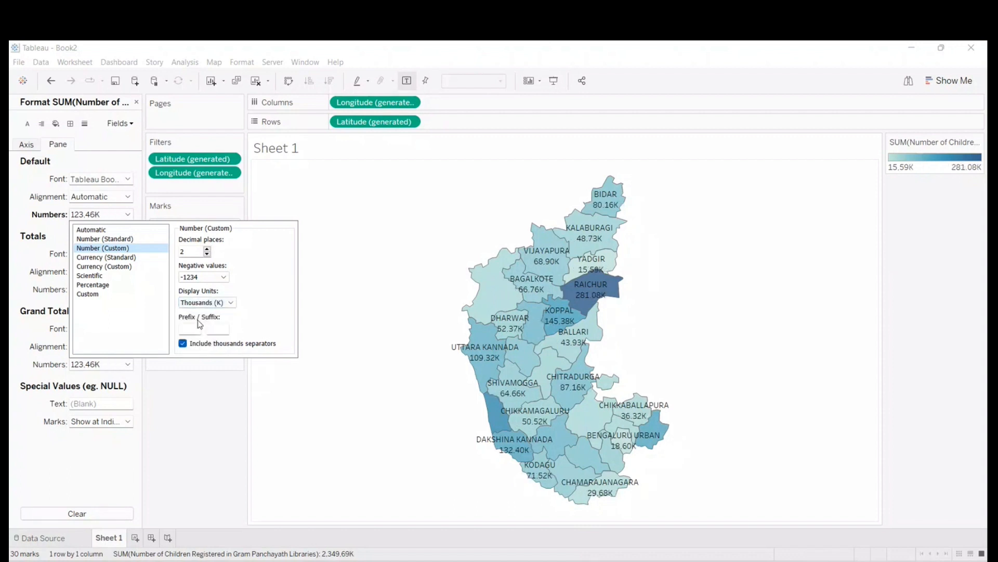
pyautogui.click(207, 254)
pyautogui.click(207, 254)
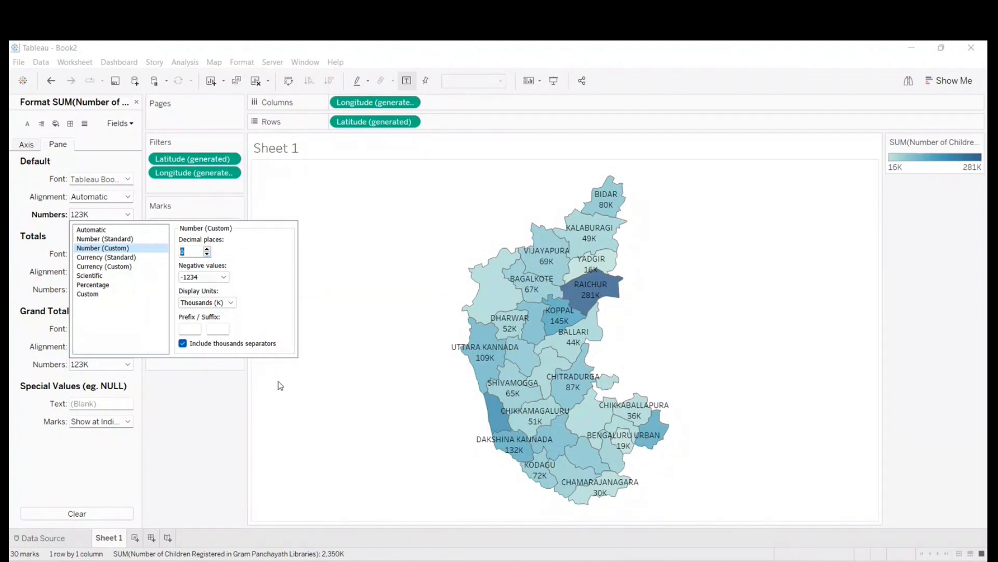
pyautogui.click(270, 411)
# - Check the reformatted labels in presentation mode, return to the worksheet and close the formatting options
pyautogui.click(554, 81)
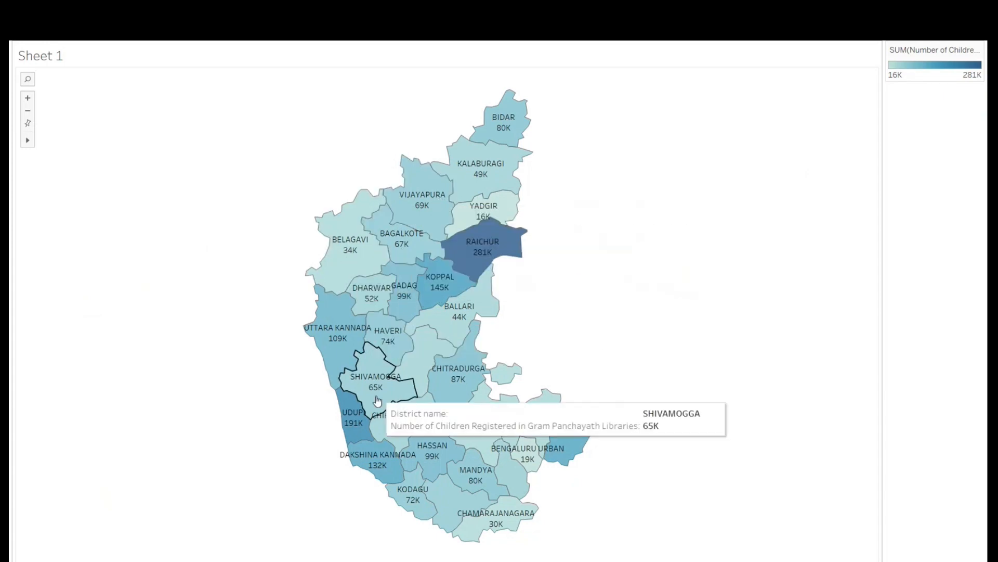
pyautogui.press('Escape')
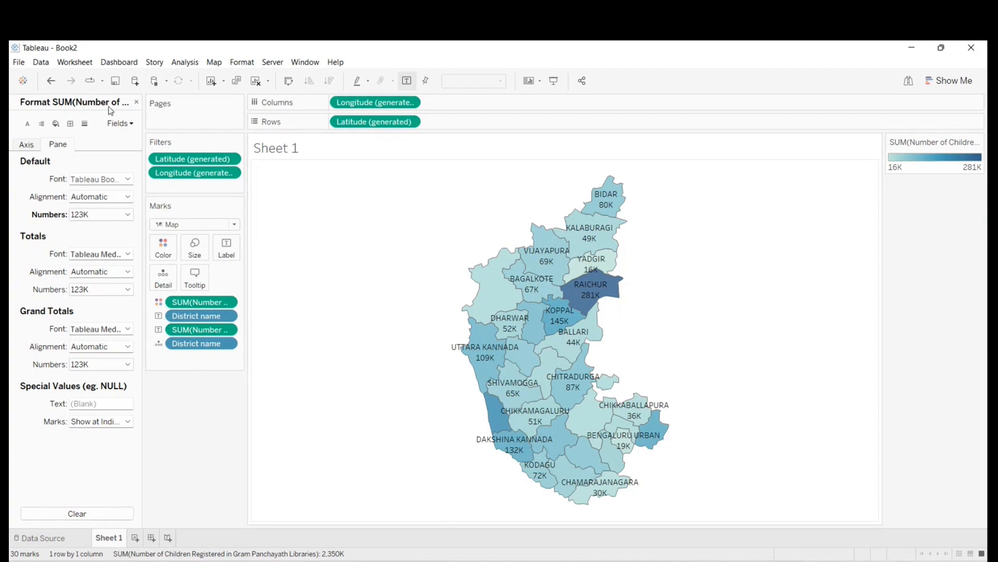
pyautogui.click(136, 102)
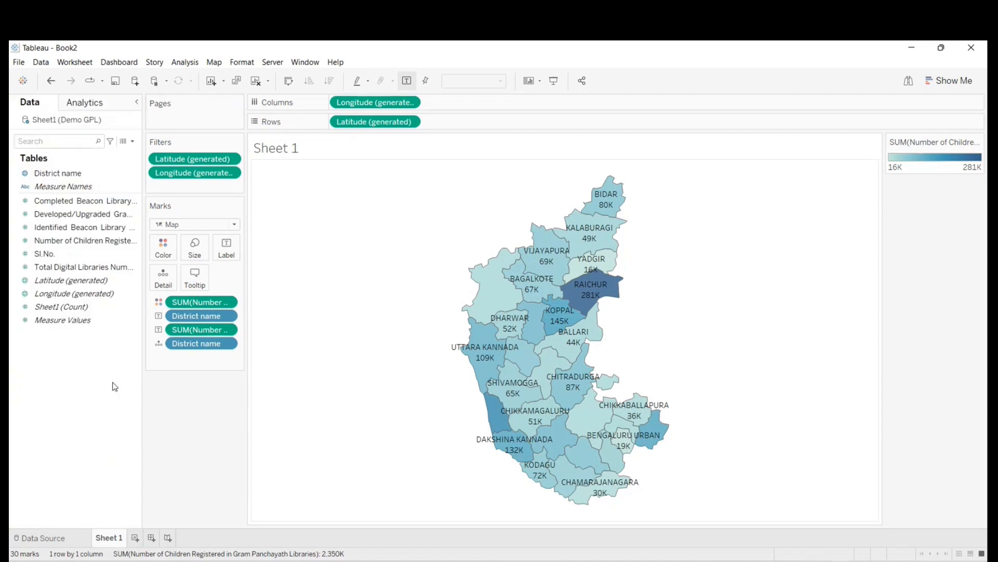
# - Switch to the Microsoft Teams meeting window and maximise it
pyautogui.click(893, 251)
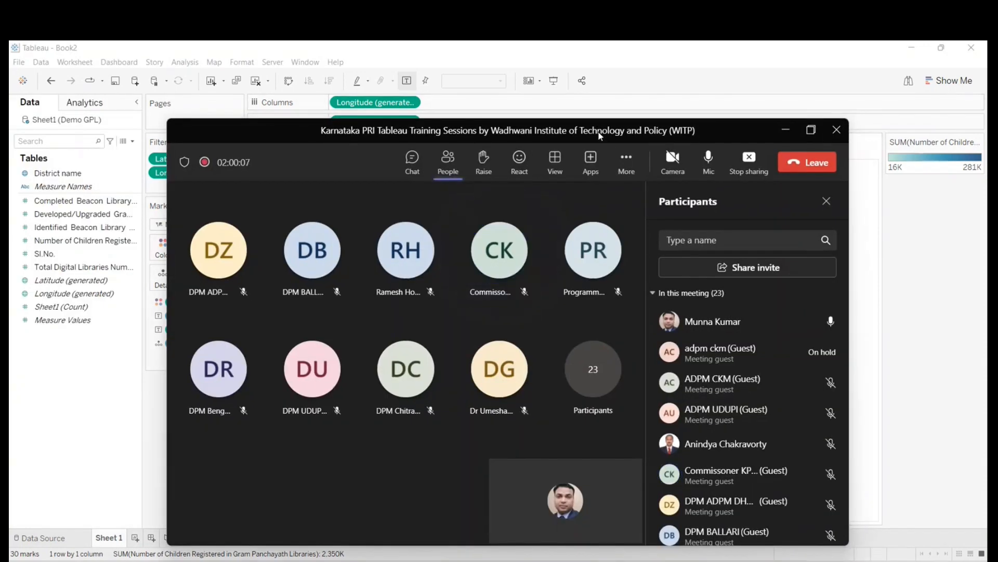
pyautogui.moveTo(599, 136); pyautogui.dragTo(654, 97)
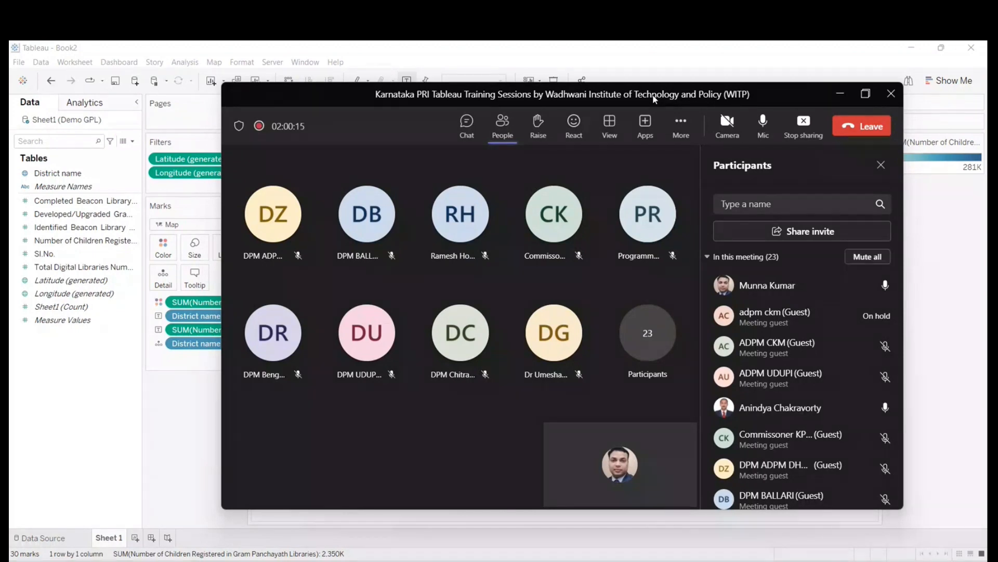
pyautogui.click(865, 95)
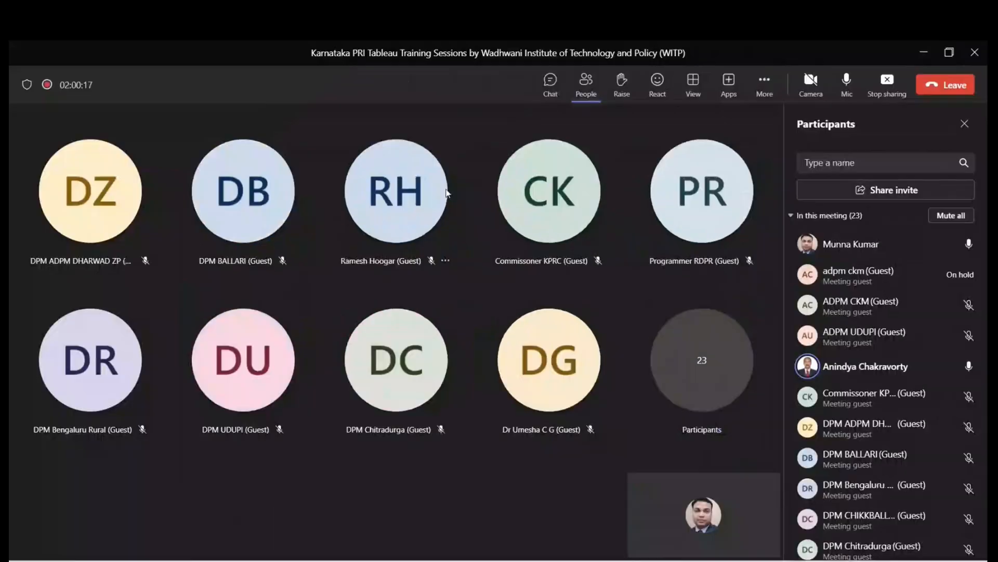
pyautogui.moveTo(447, 193)
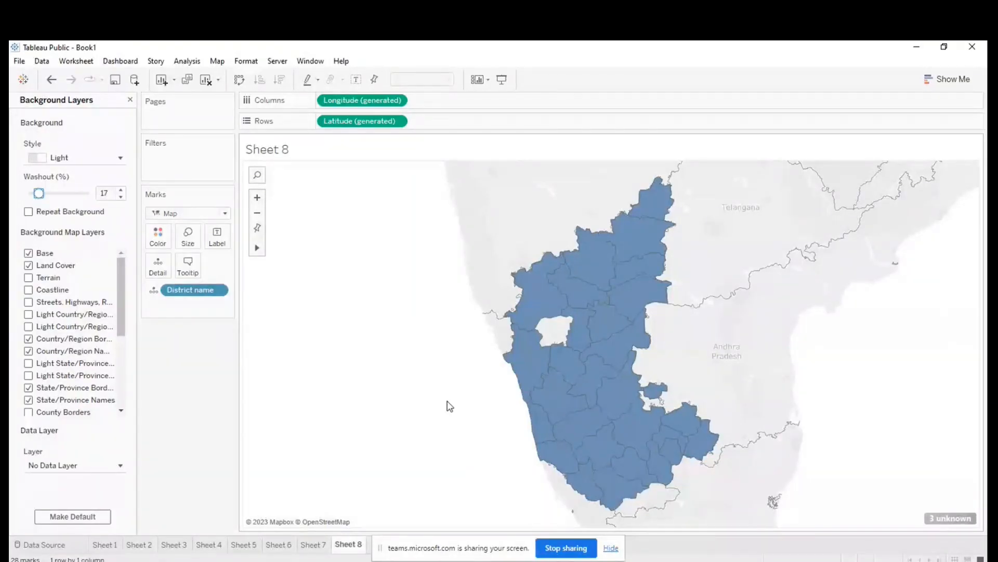
# - Switch to the Microsoft Teams meeting in the browser and mute the microphone
pyautogui.click(380, 561)
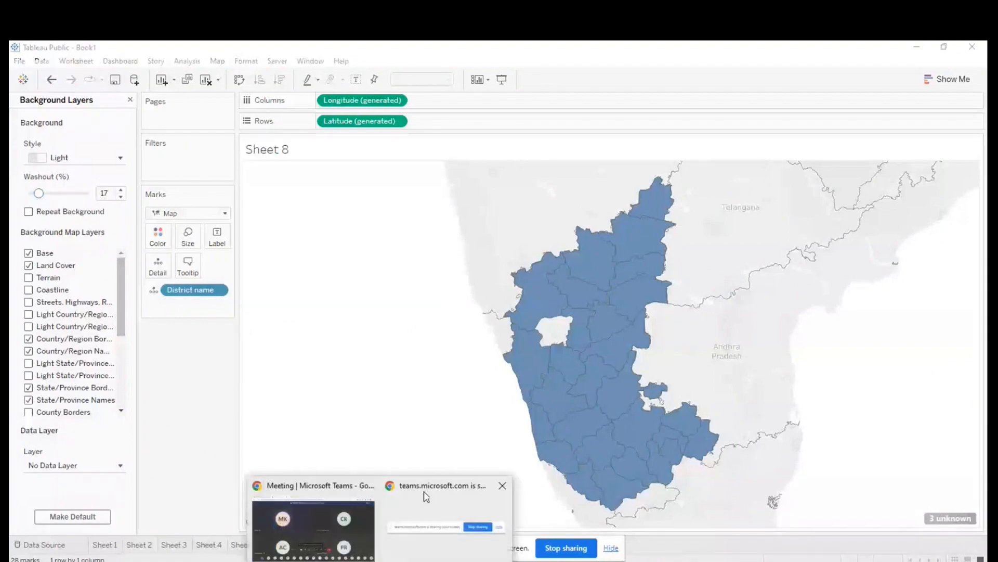
pyautogui.click(342, 537)
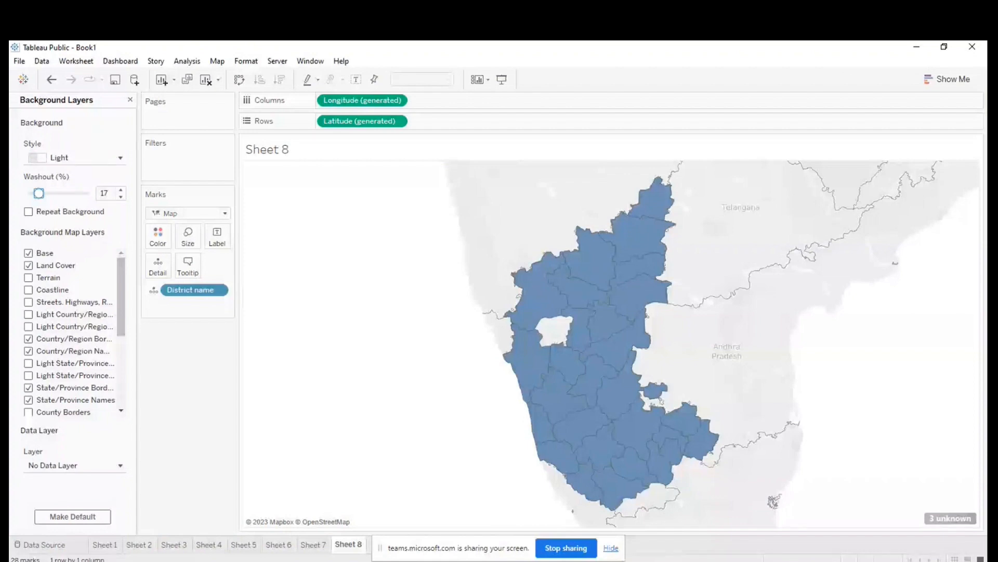
pyautogui.moveTo(410, 561)
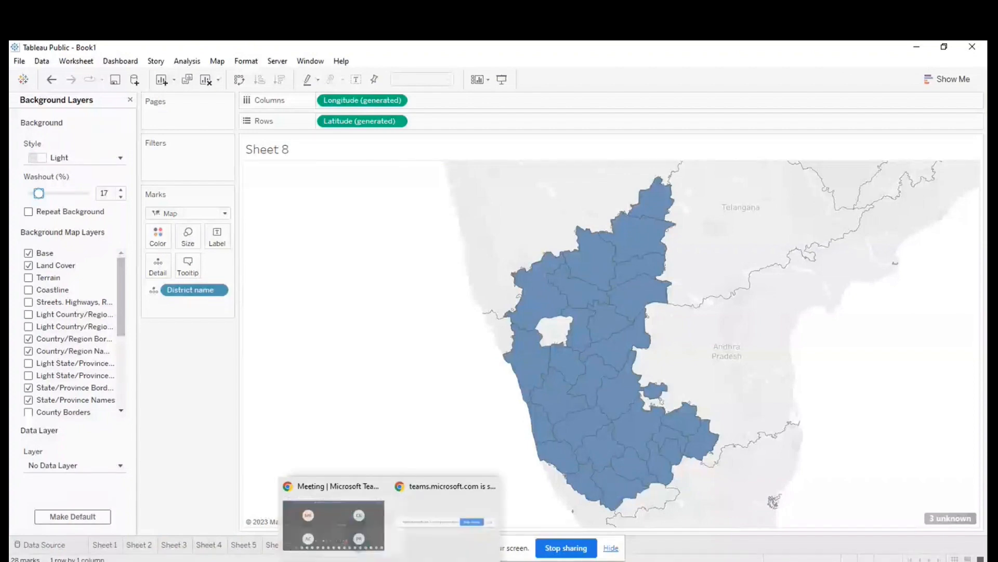
pyautogui.click(382, 560)
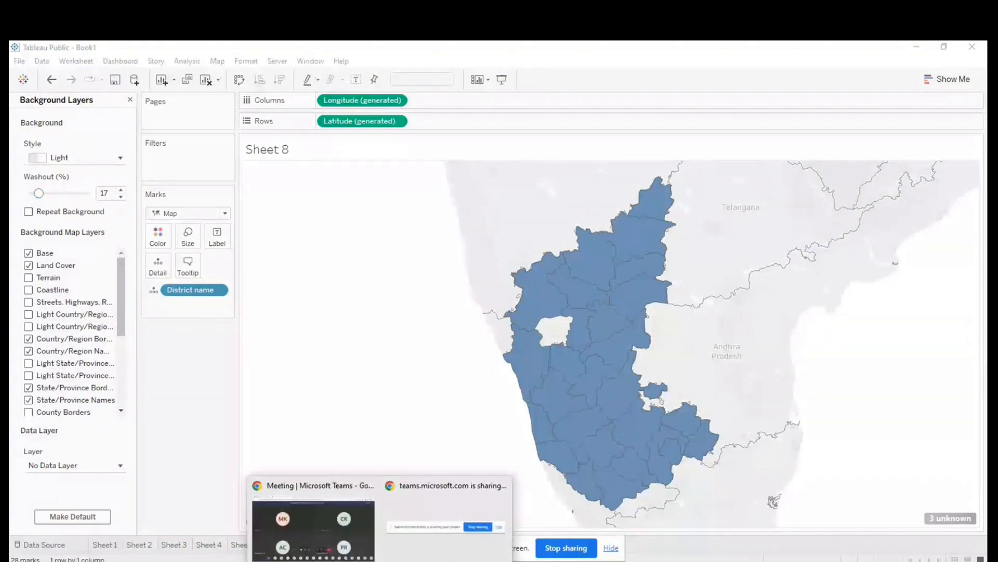
pyautogui.click(313, 520)
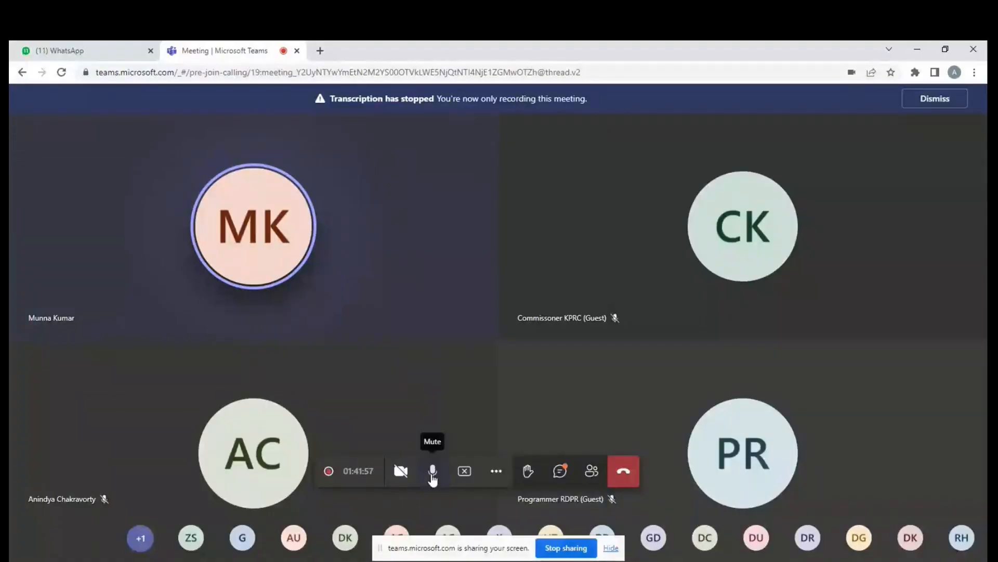
pyautogui.click(433, 472)
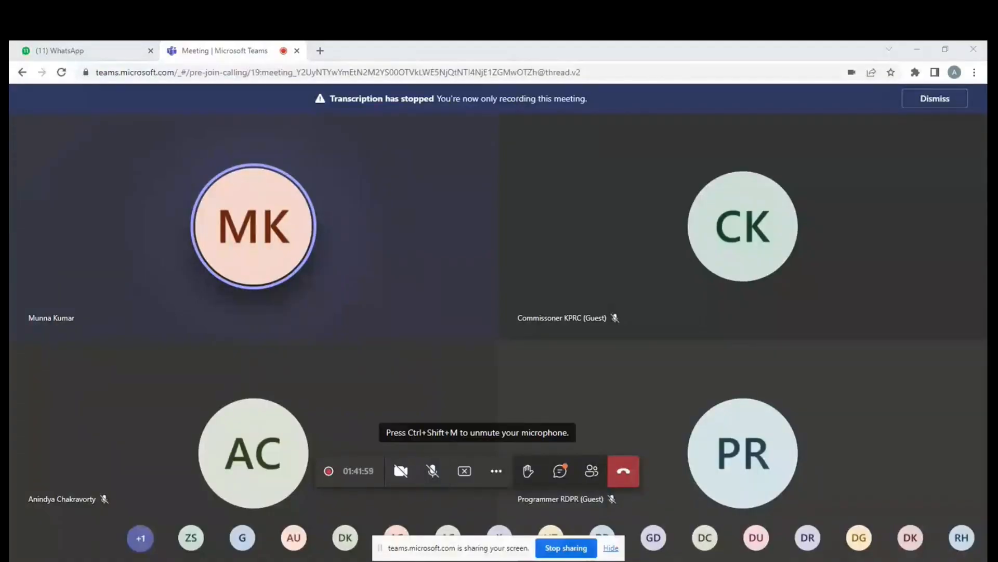
# - Return to Tableau Public, move the screen-sharing bar away from the sheet tabs and add a new worksheet
pyautogui.click(371, 560)
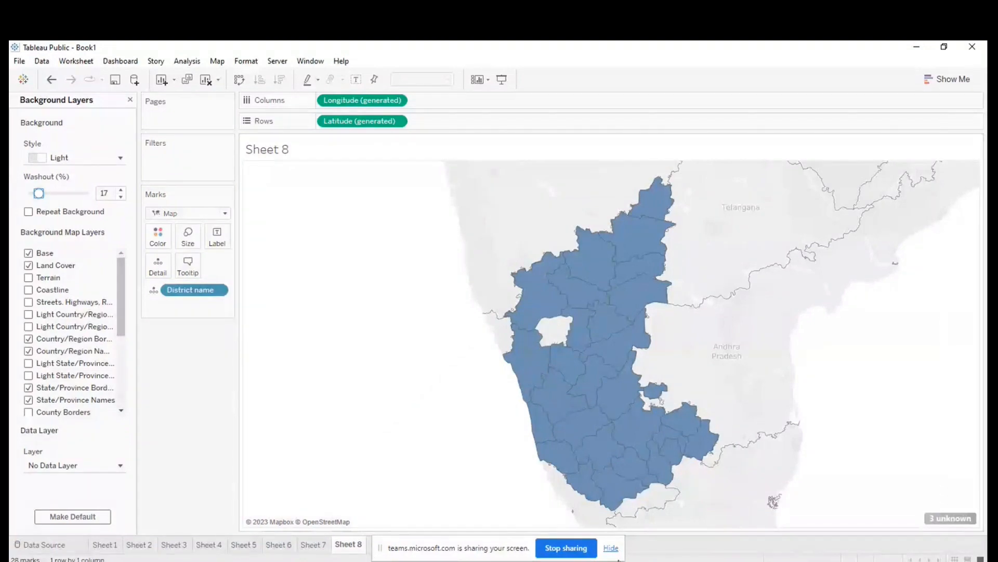
pyautogui.moveTo(497, 556); pyautogui.dragTo(646, 431)
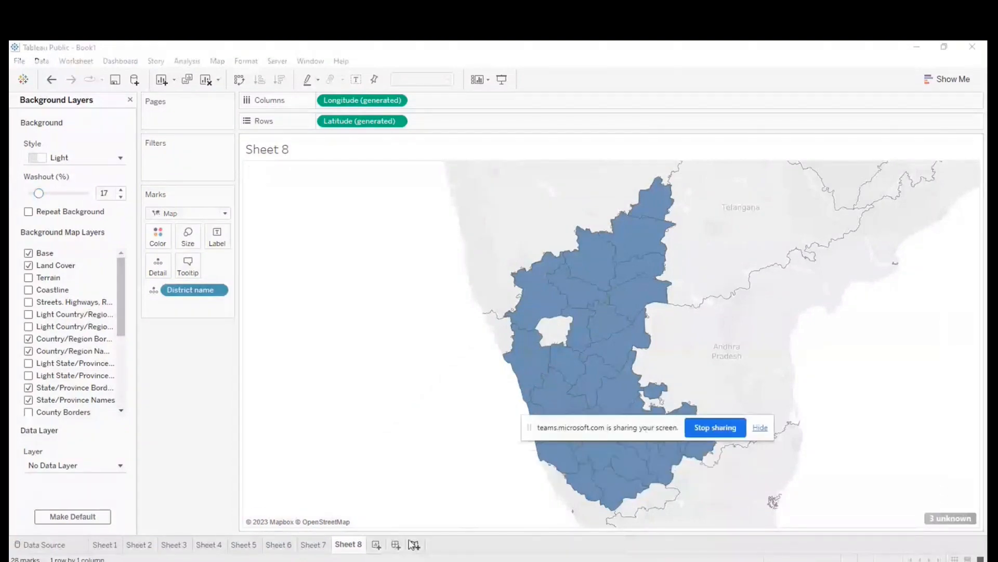
pyautogui.click(378, 544)
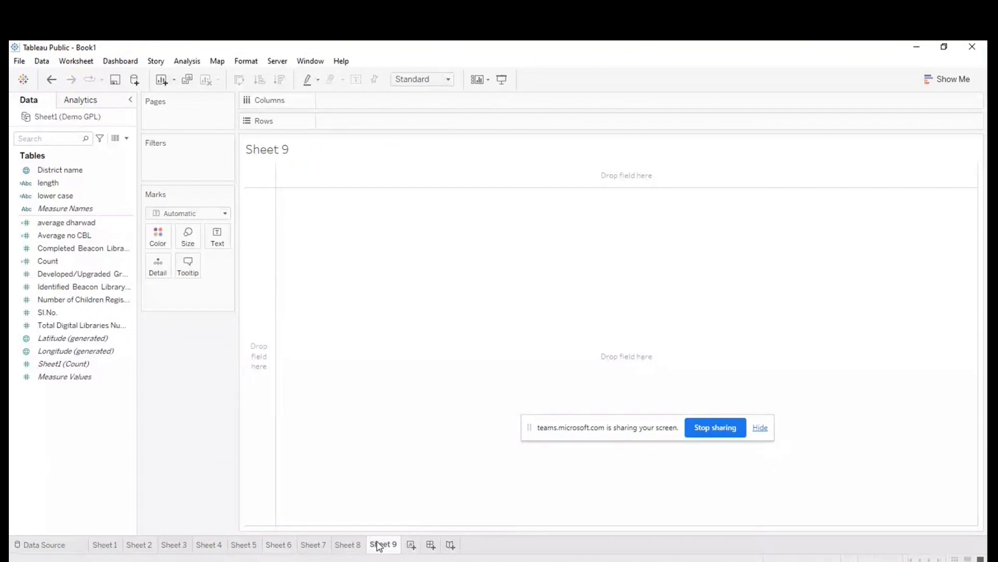
# - Switch back to the Microsoft Teams meeting window in the browser
pyautogui.click(380, 561)
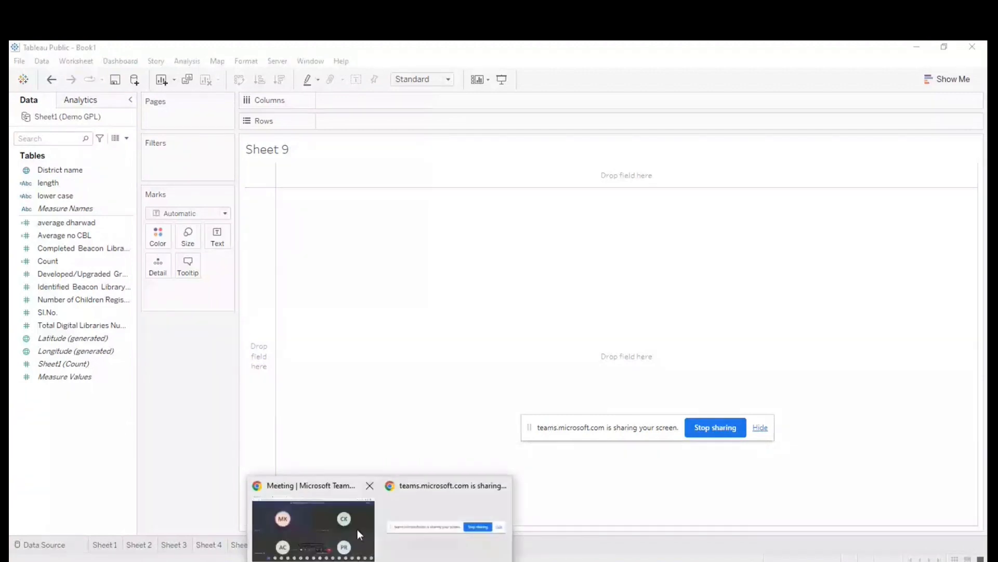
pyautogui.click(358, 529)
pyautogui.click(433, 471)
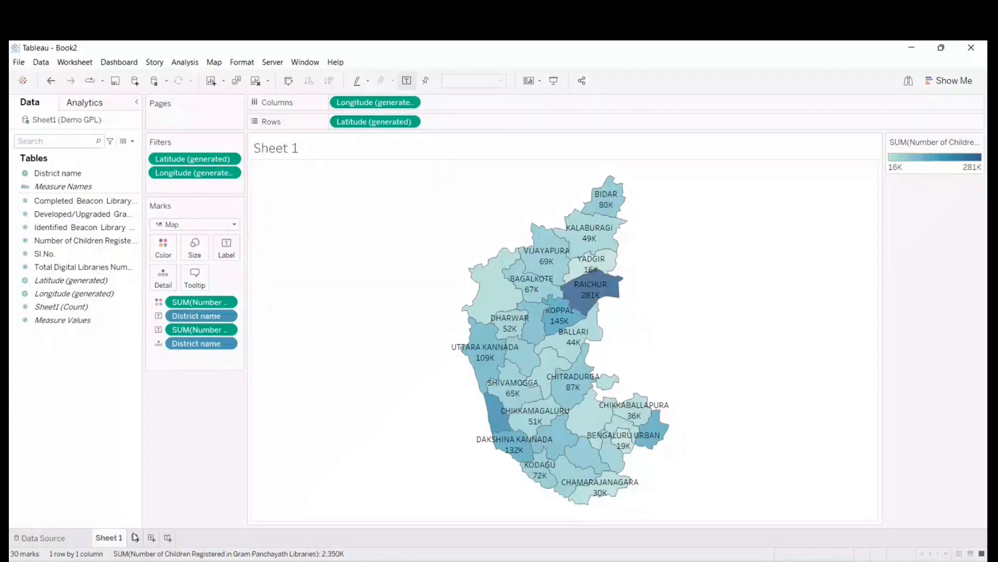
# - Close the Book2 workbook with the Karnataka map and bring up the open Book1 workbook with the India map
pyautogui.click(971, 47)
pyautogui.click(519, 323)
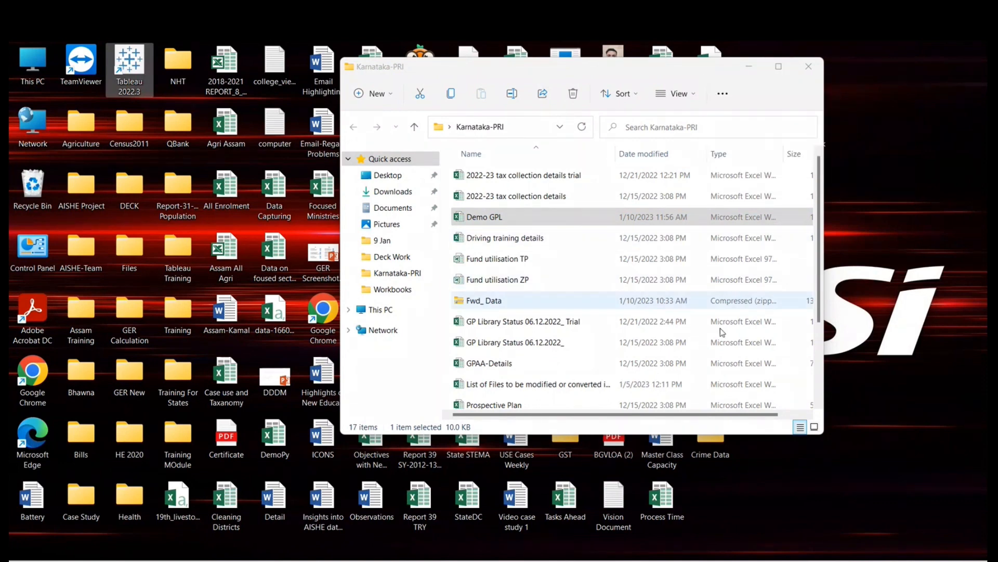
pyautogui.click(696, 561)
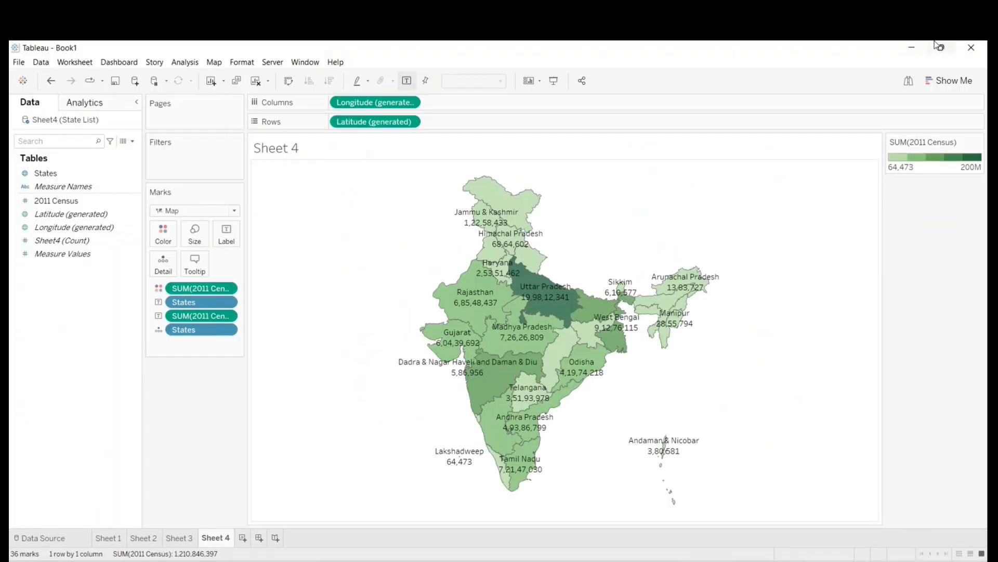
pyautogui.click(914, 51)
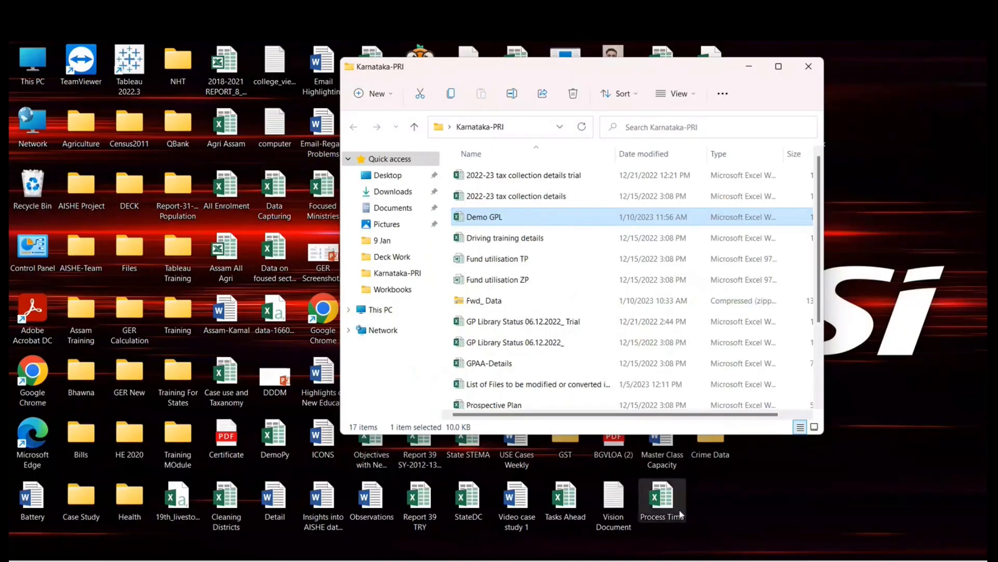
pyautogui.click(695, 560)
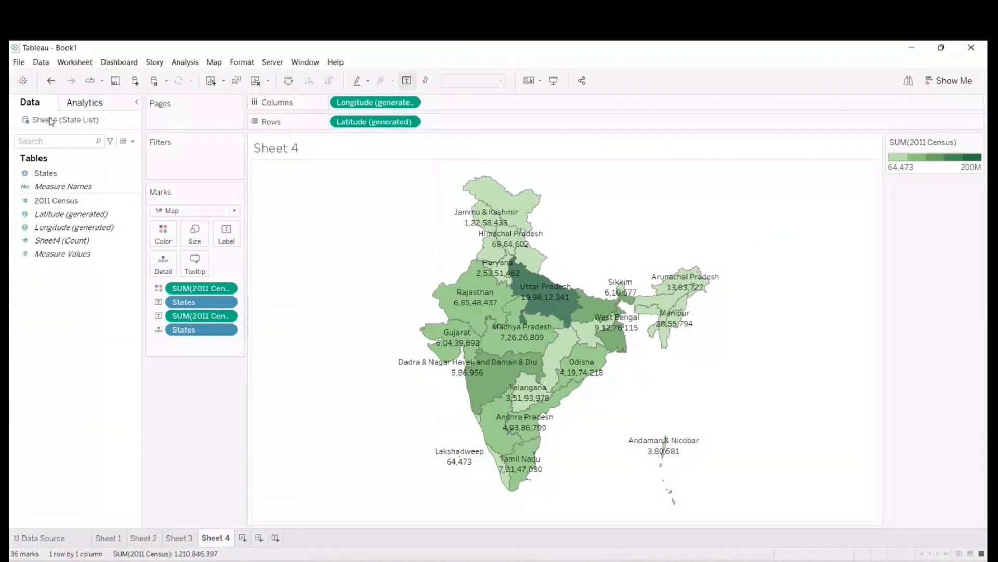
pyautogui.click(19, 62)
pyautogui.click(84, 83)
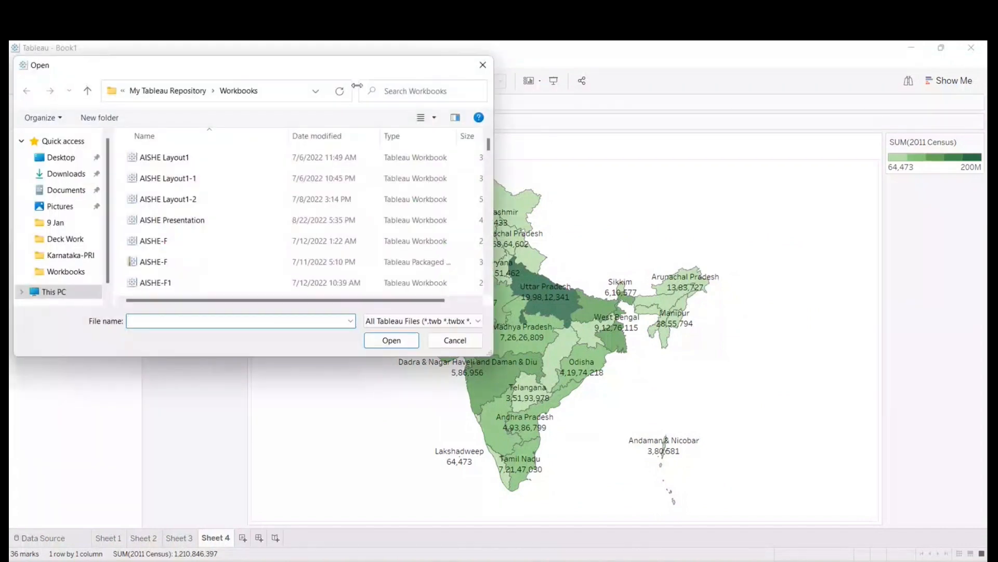
pyautogui.click(482, 65)
pyautogui.click(20, 62)
pyautogui.click(25, 64)
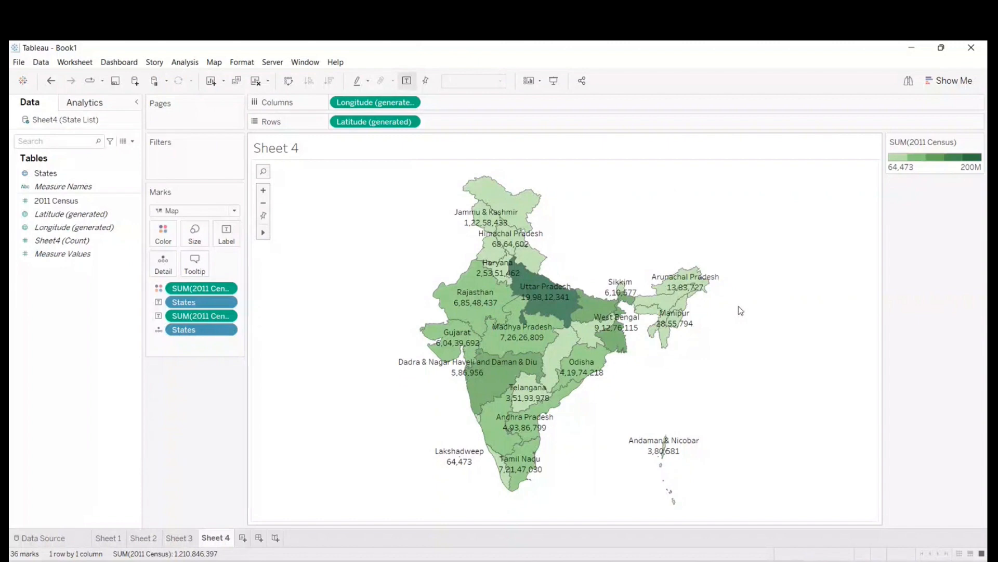
# - Create a new Tableau workbook, dismiss the file recovery list and maximise the new window
pyautogui.hotkey('ctrl', 'n')
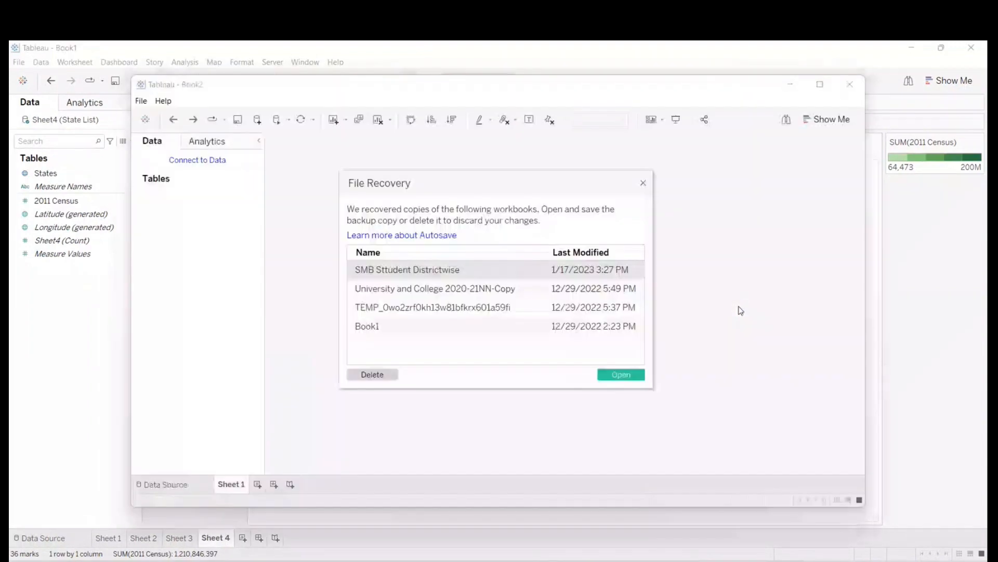
pyautogui.click(644, 183)
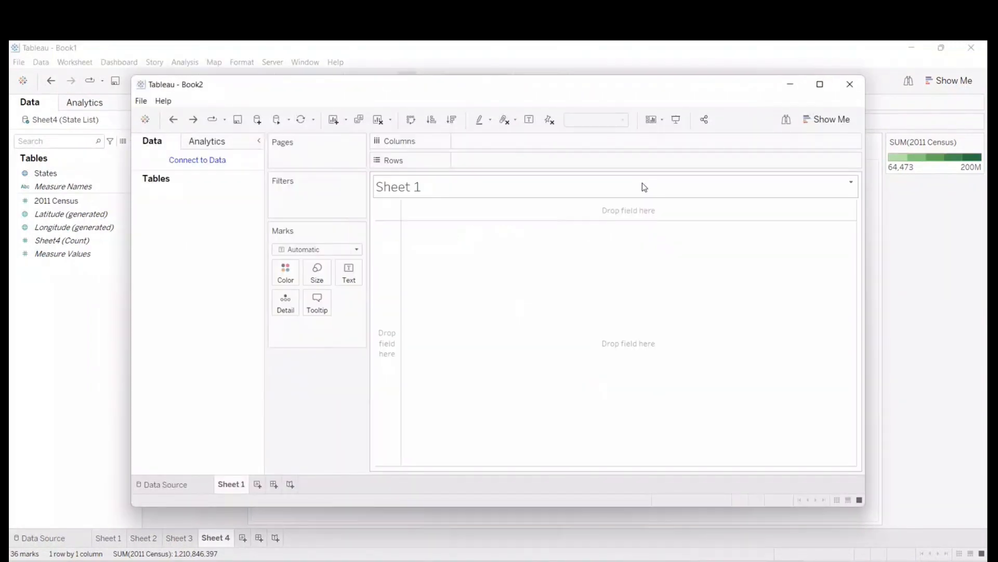
pyautogui.click(819, 84)
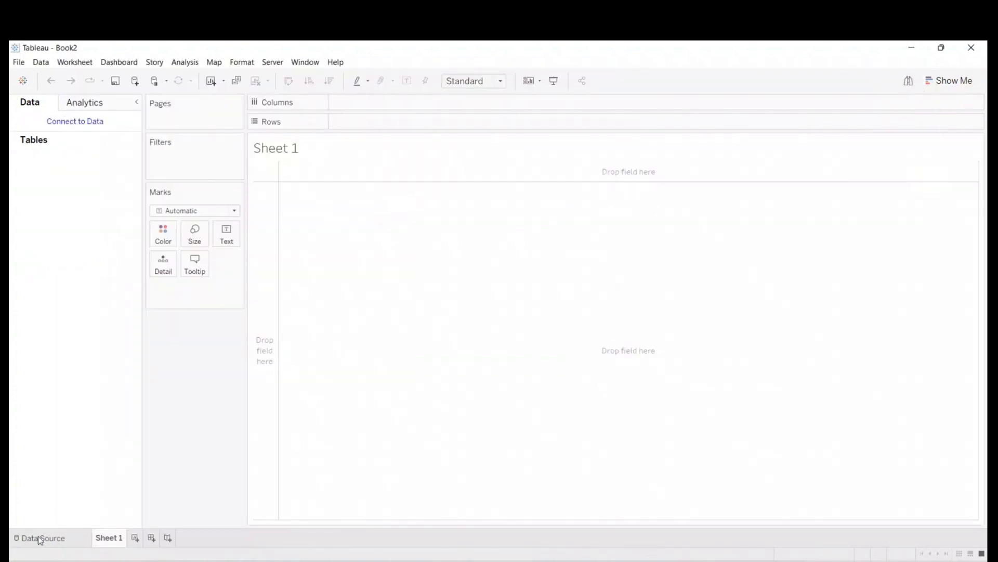
# - Connect the new workbook to the Demo GPL Excel file in the Karnataka-PRI folder
pyautogui.click(38, 538)
pyautogui.click(54, 209)
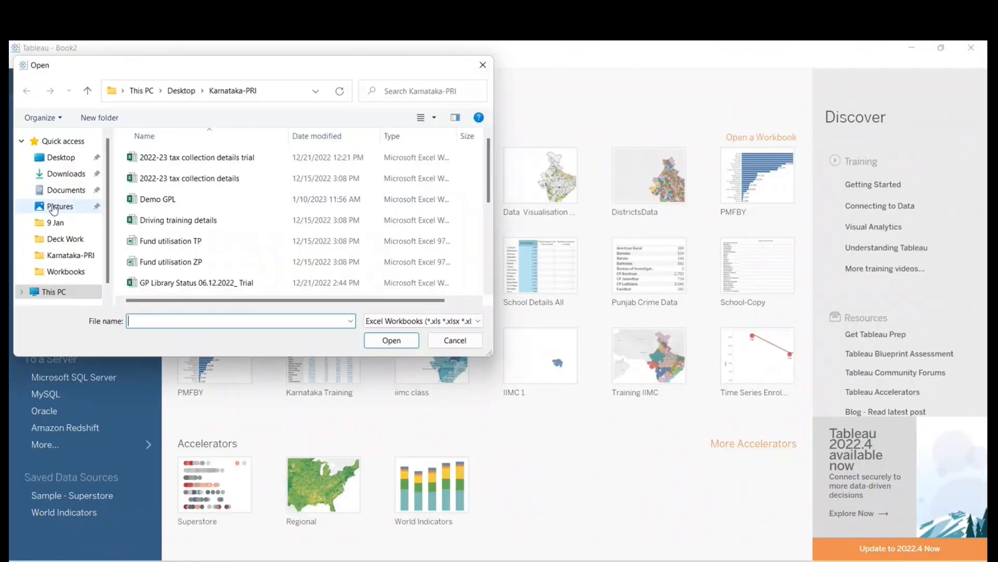
pyautogui.click(147, 205)
pyautogui.click(392, 340)
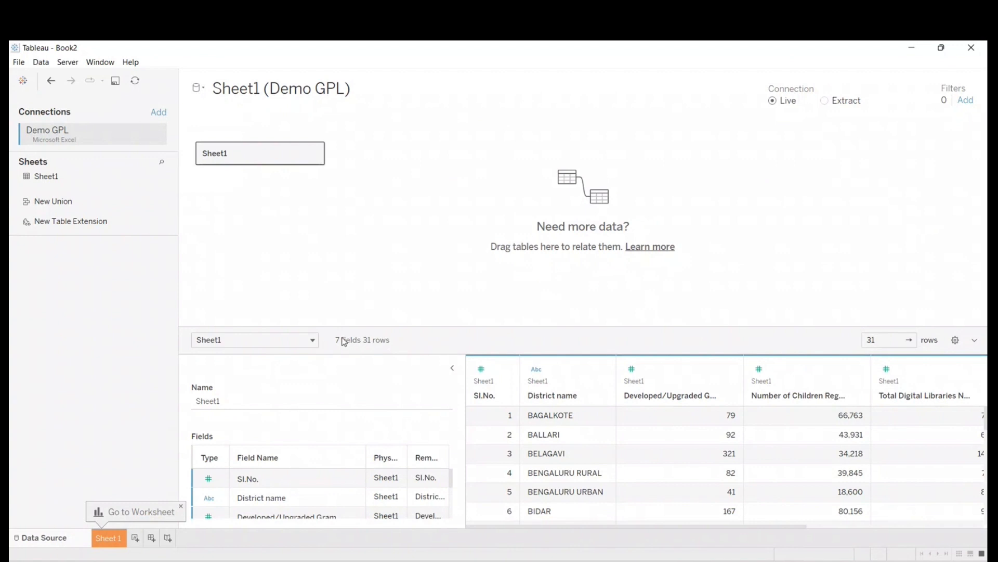
# - View the data type options of the District name column, close them unchanged and go to the Sheet 1 worksheet
pyautogui.click(535, 370)
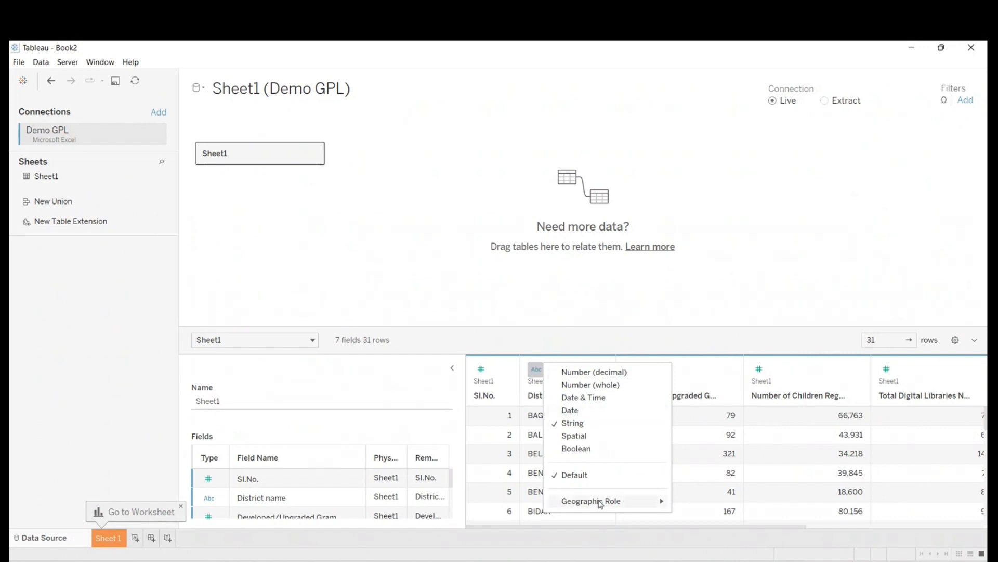
pyautogui.click(416, 301)
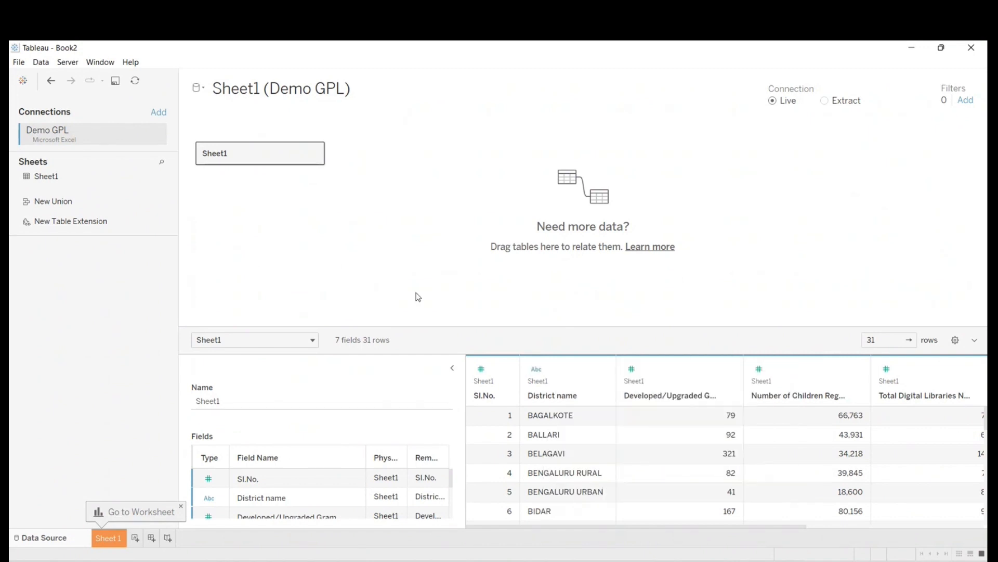
pyautogui.click(112, 536)
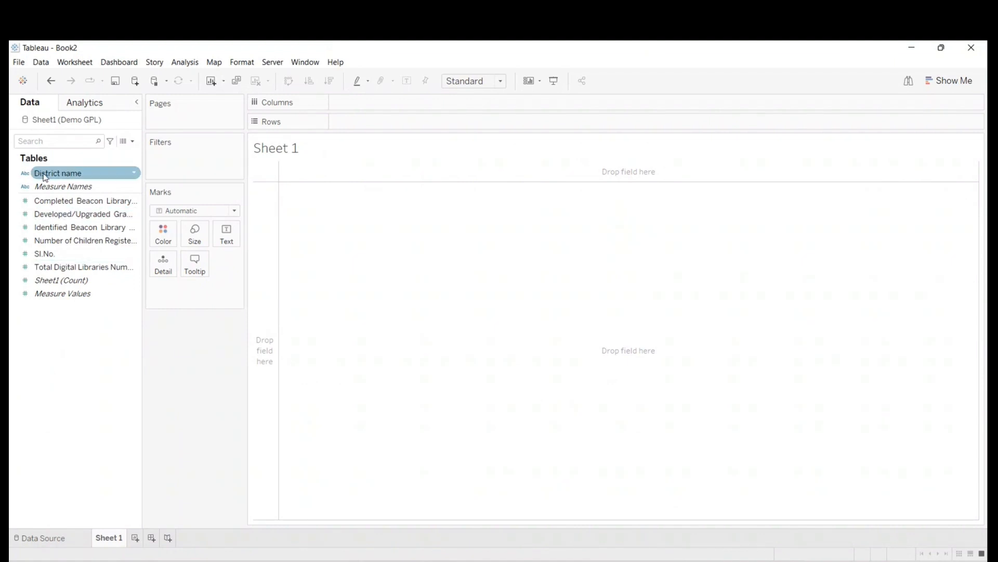
# - Add the District name text field to Rows and remove it from the view again
pyautogui.click(69, 176)
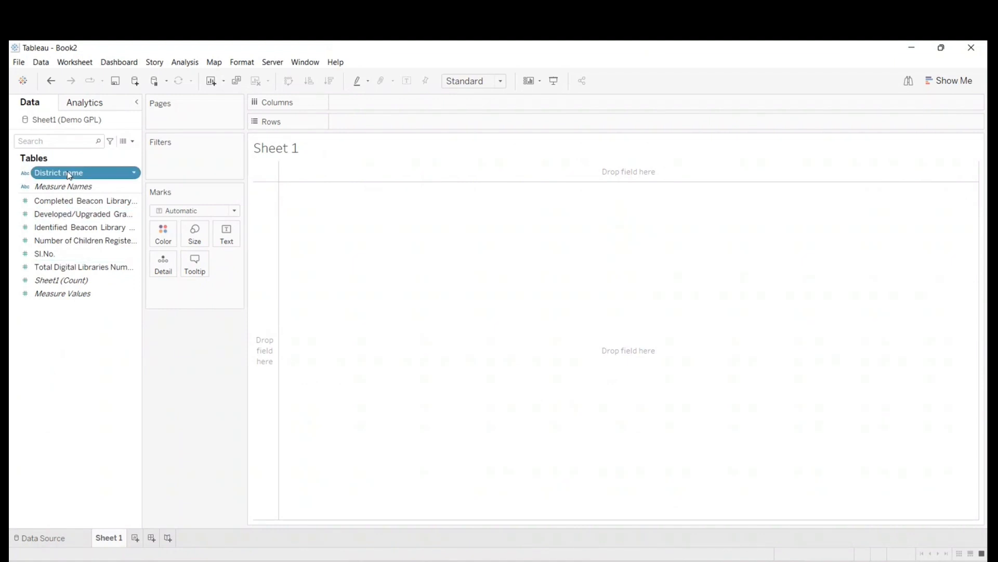
pyautogui.doubleClick(69, 176)
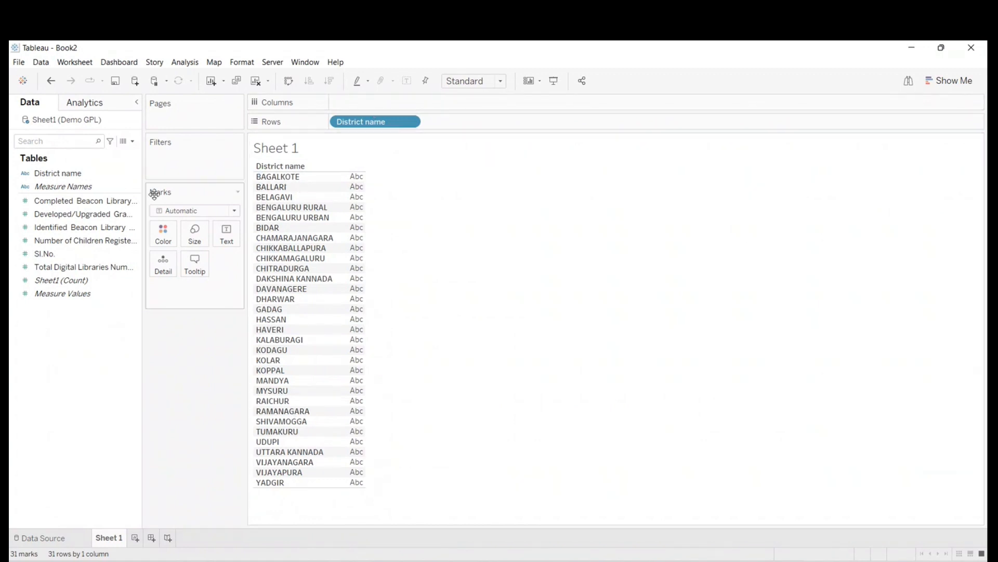
pyautogui.moveTo(377, 123); pyautogui.dragTo(85, 321)
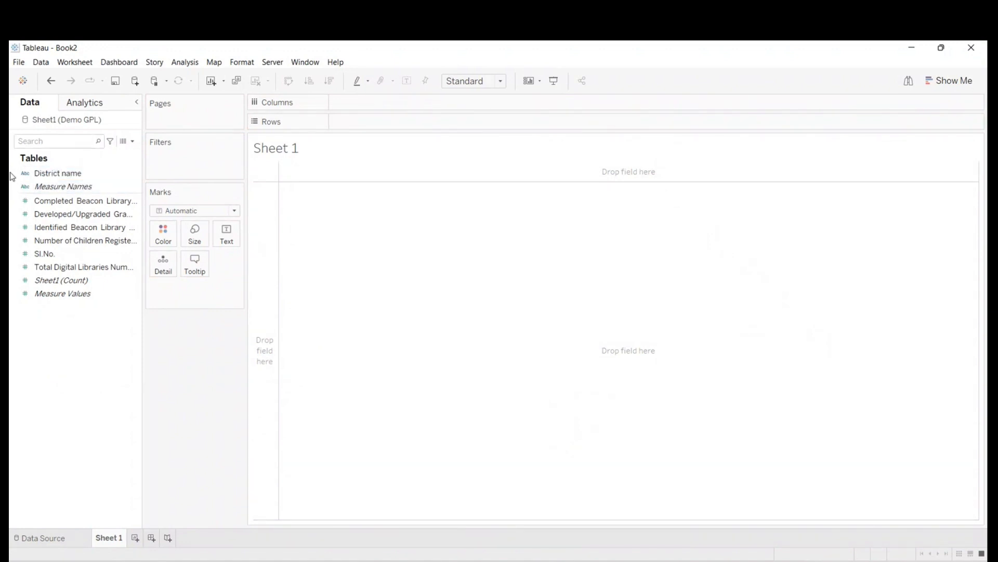
# - Assign the County geographic role to the District name field
pyautogui.click(57, 176)
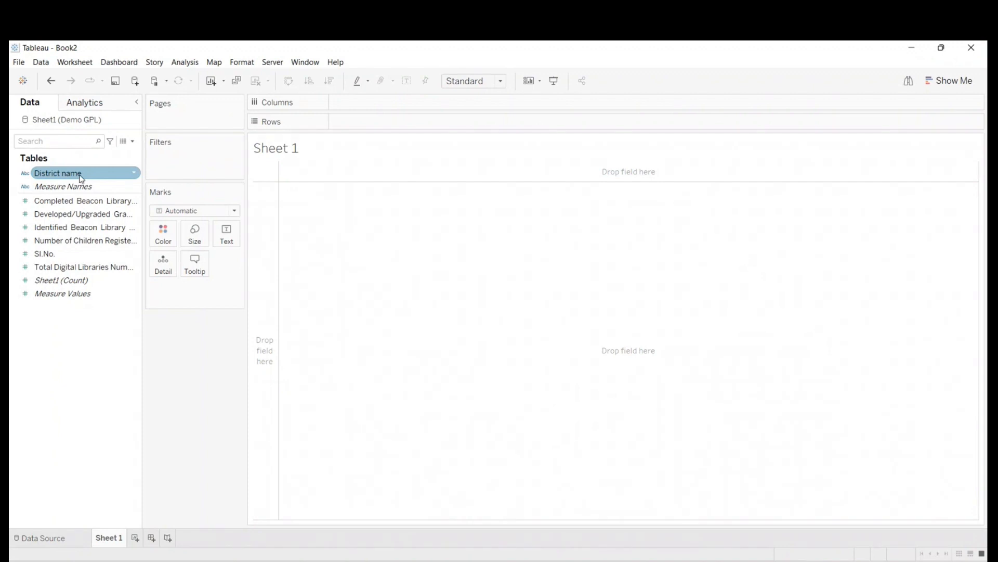
pyautogui.rightClick(81, 178)
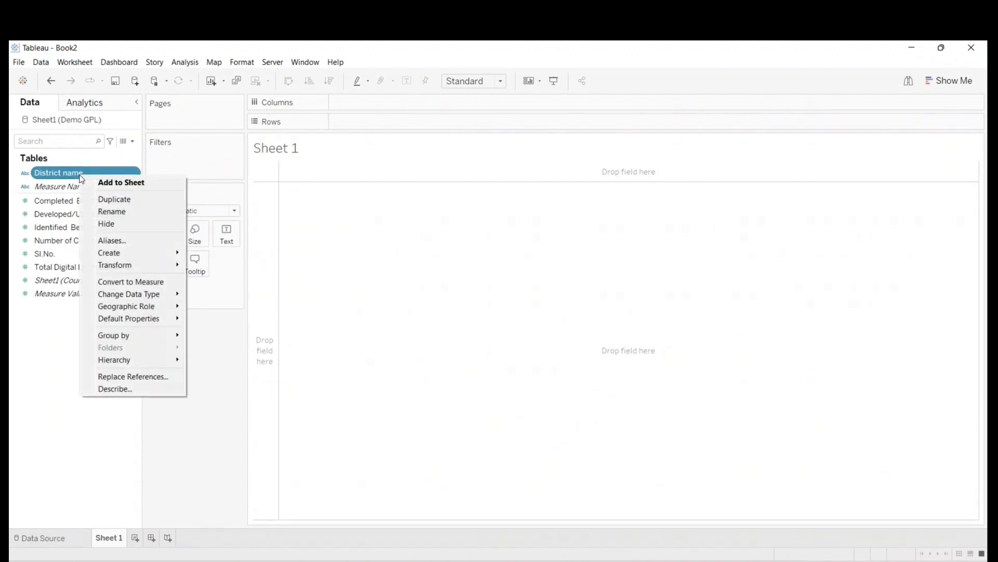
pyautogui.moveTo(126, 307)
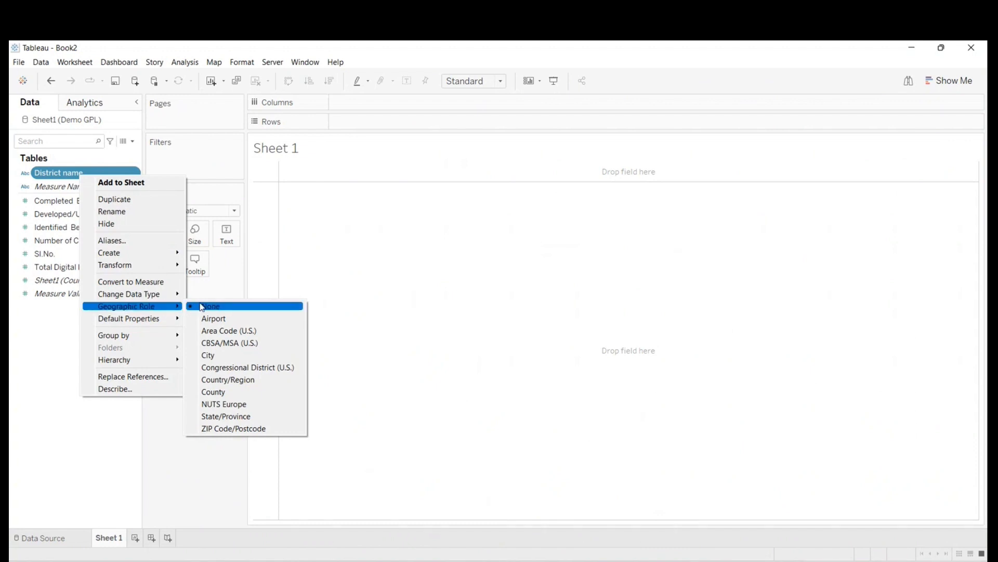
pyautogui.click(220, 393)
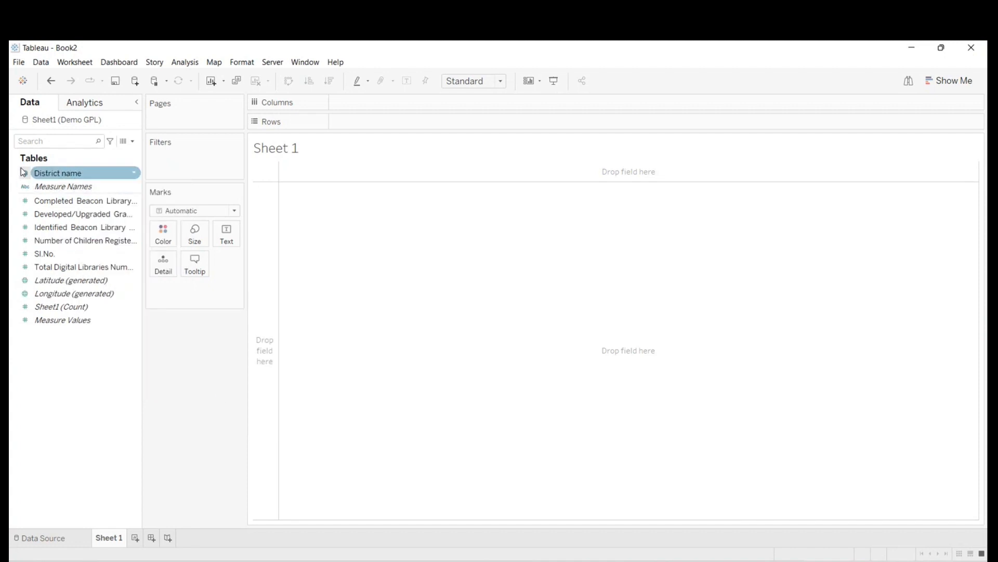
pyautogui.click(27, 185)
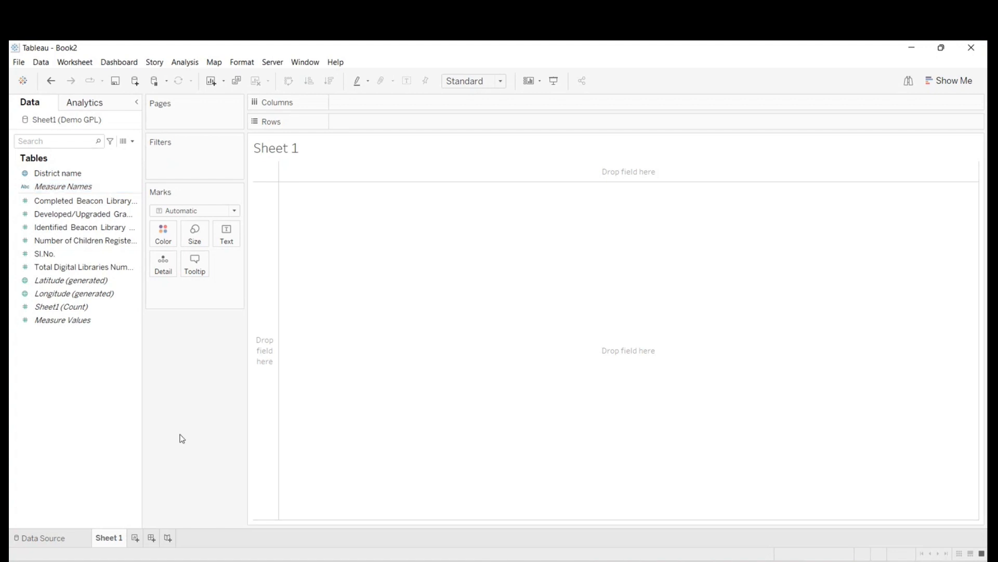
# - Plot District name on a map and open Edit Locations for the unknown geographic values
pyautogui.click(68, 176)
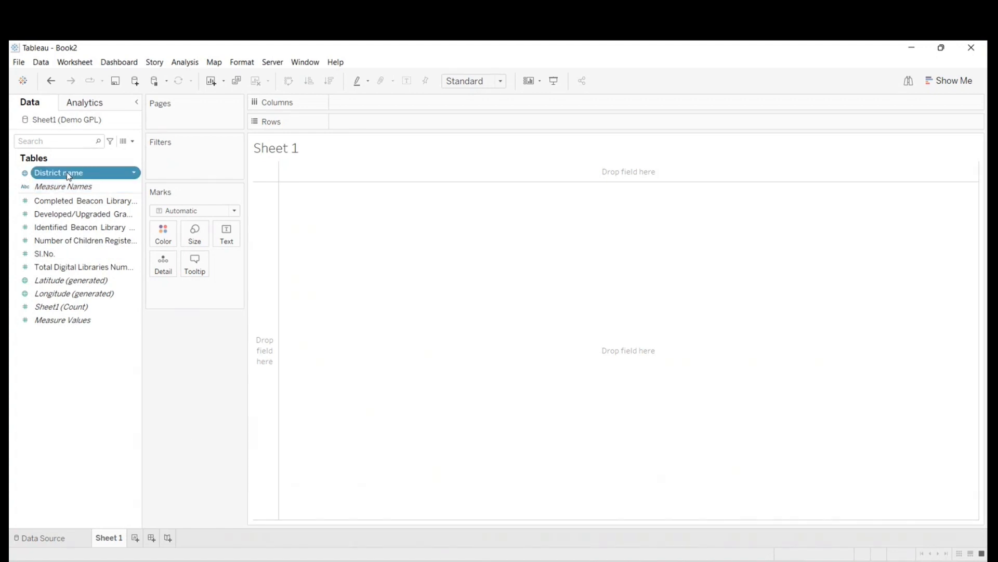
pyautogui.doubleClick(69, 176)
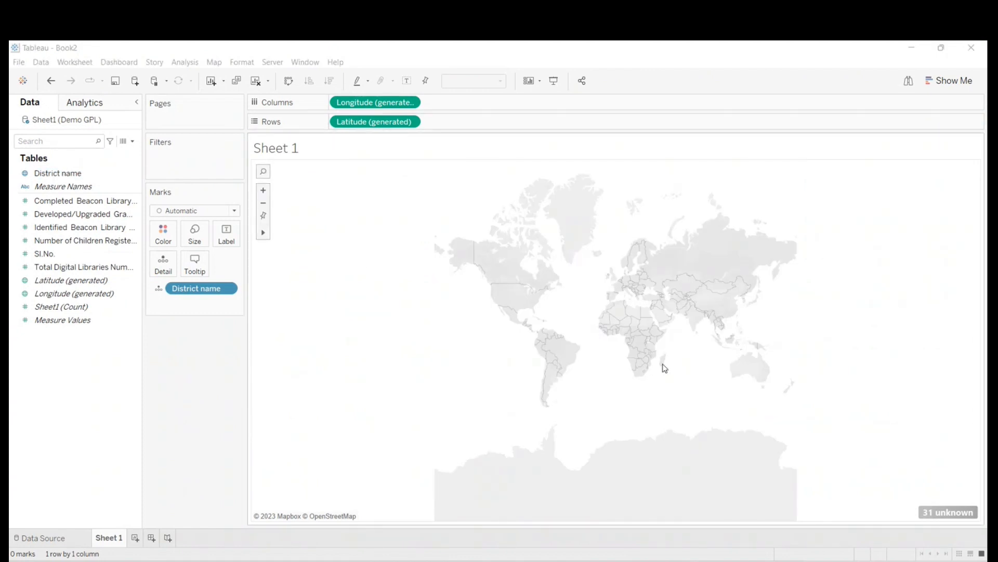
pyautogui.moveTo(942, 516)
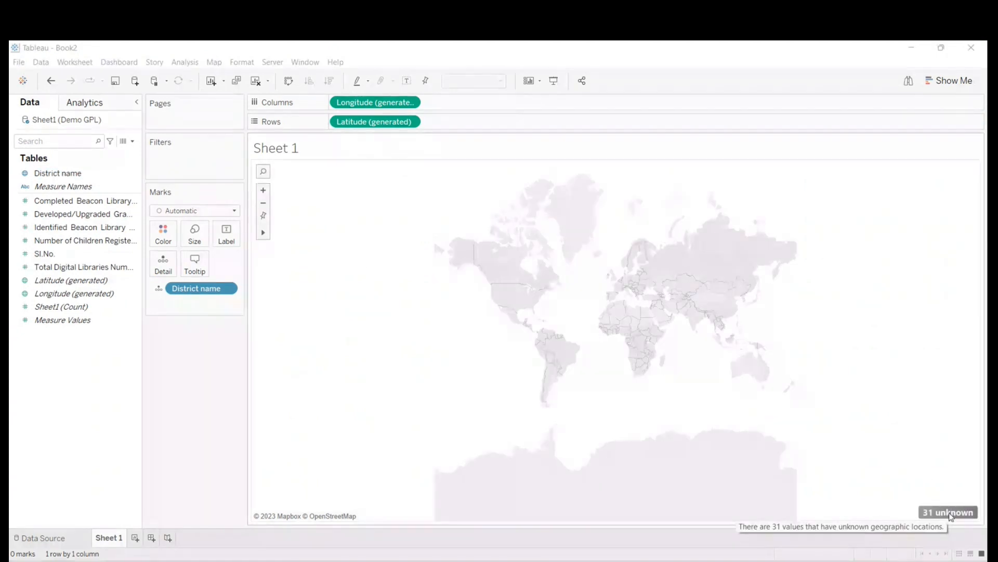
pyautogui.click(950, 514)
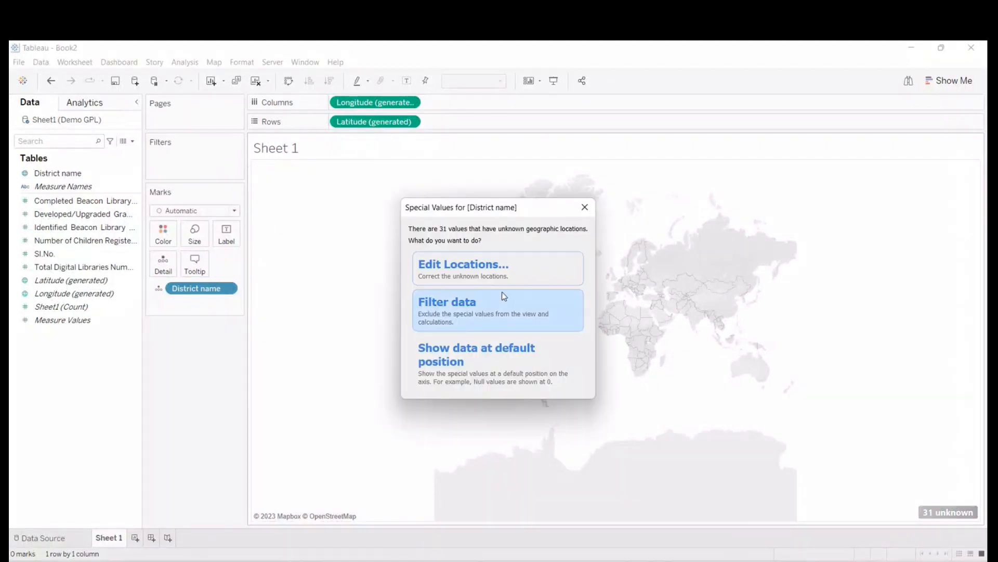
pyautogui.click(446, 272)
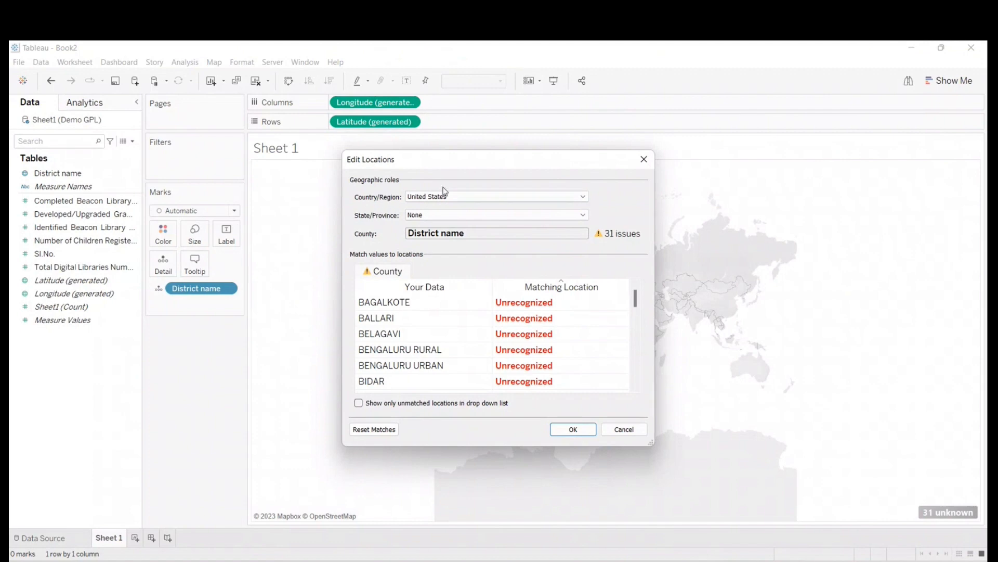
# - Set the fixed Country/Region for the district locations to India
pyautogui.click(444, 196)
pyautogui.click(504, 235)
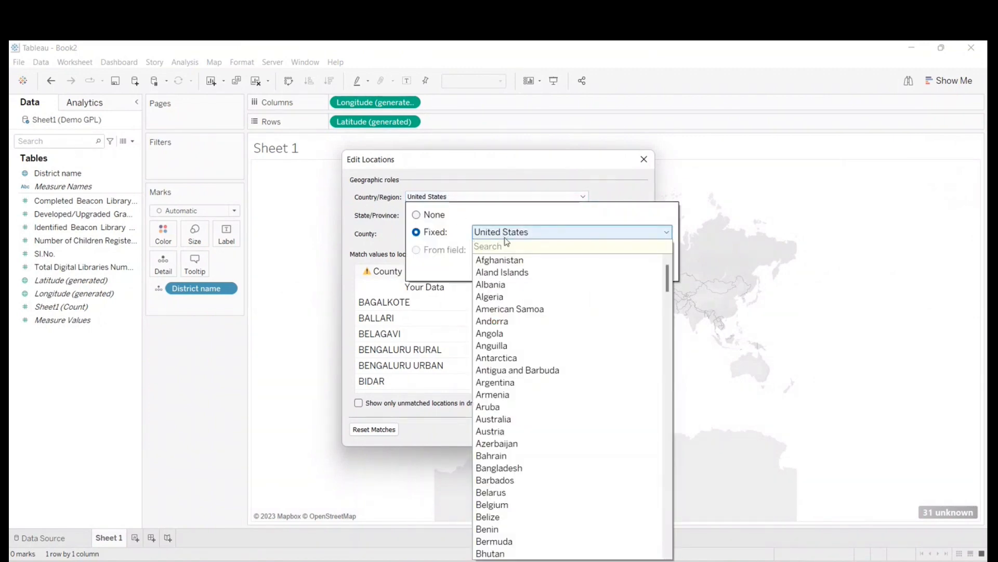
pyautogui.write('india')
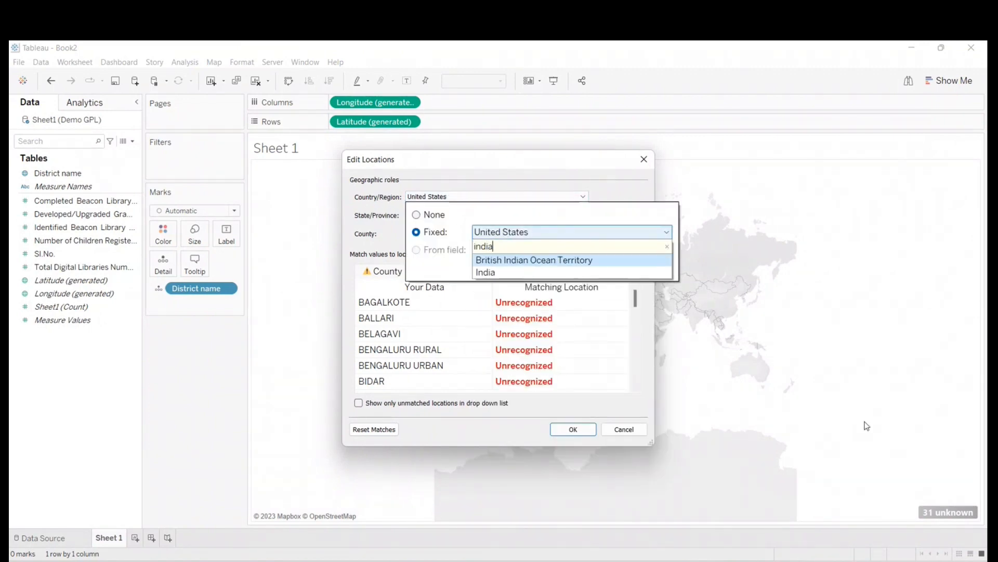
pyautogui.click(486, 273)
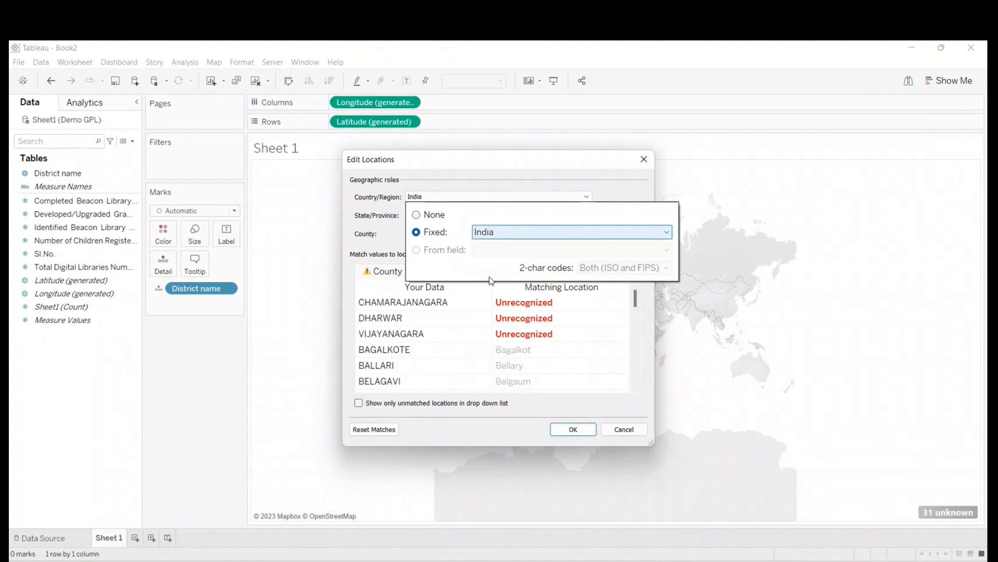
pyautogui.click(564, 170)
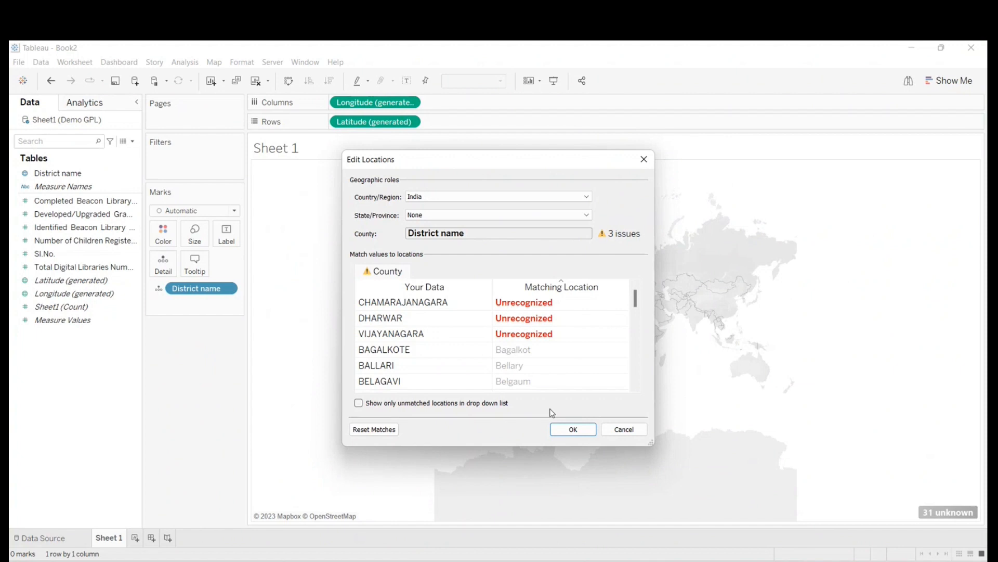
# - Match the unrecognized CHAMARAJANAGARA district to the location Chamarajanagar
pyautogui.click(512, 301)
pyautogui.write('ch')
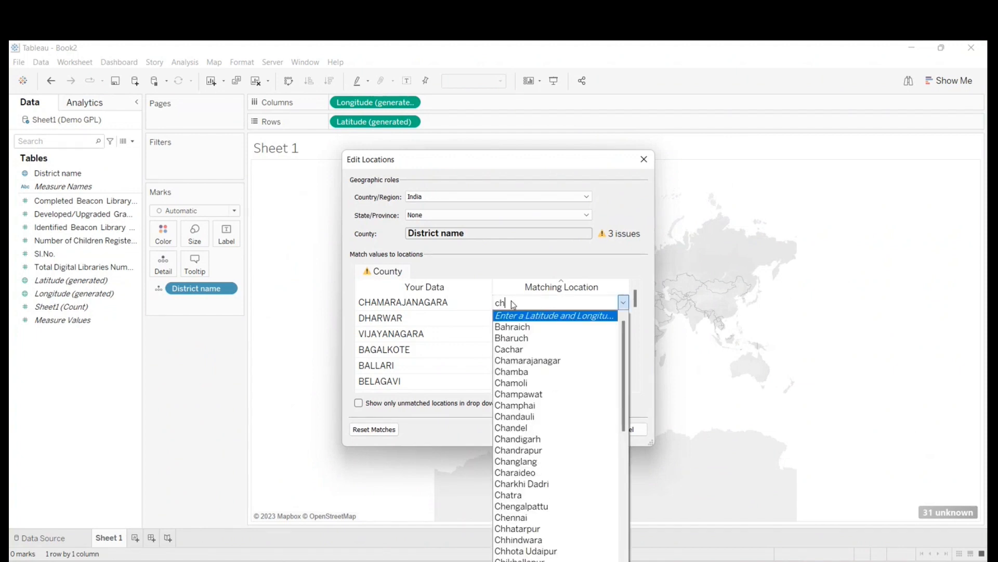
pyautogui.write('ar')
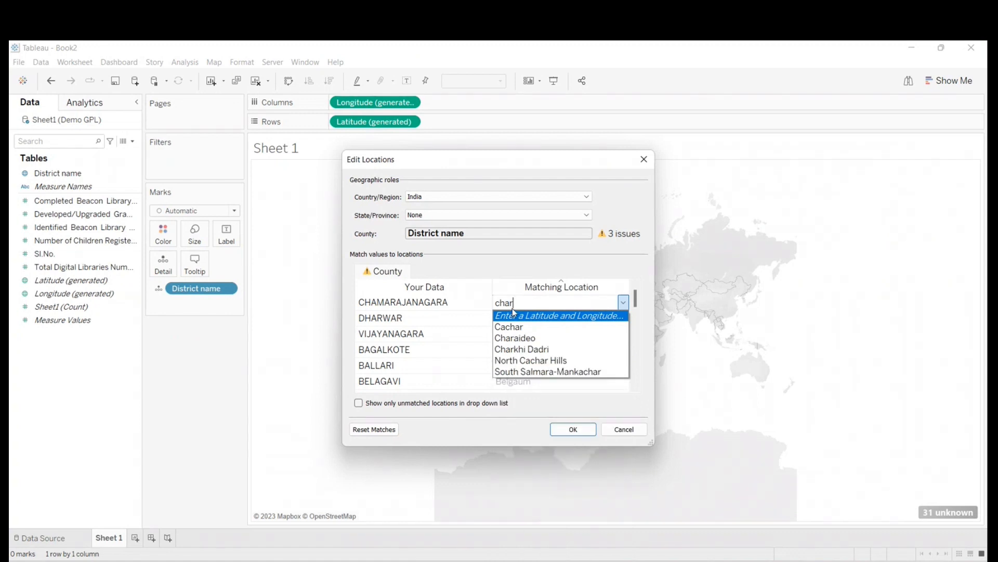
pyautogui.press('BackSpace')
pyautogui.write('m')
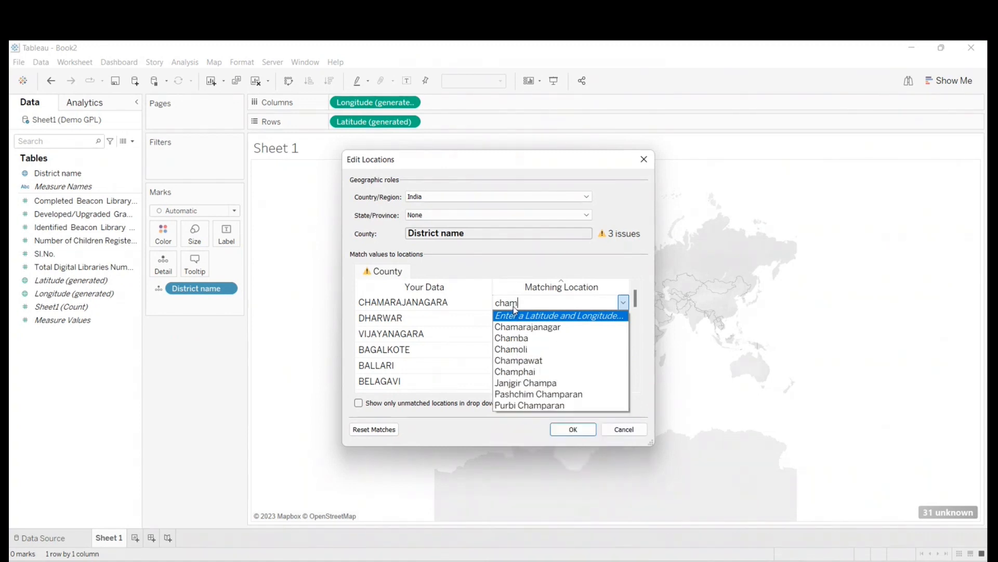
pyautogui.click(515, 326)
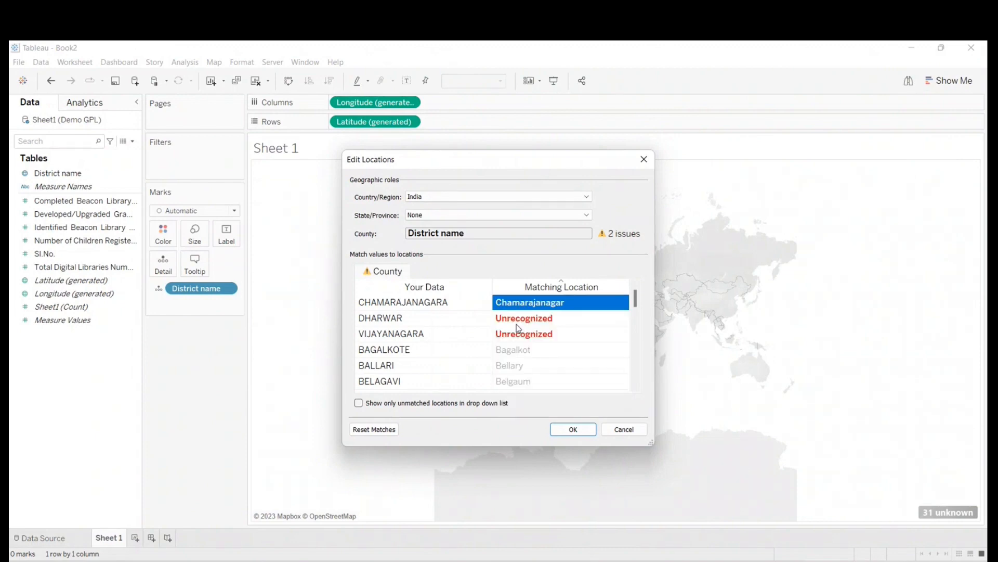
# - Match the unrecognized DHARWAR district to the location Dharwad and apply the edited locations
pyautogui.click(514, 324)
pyautogui.write('dh')
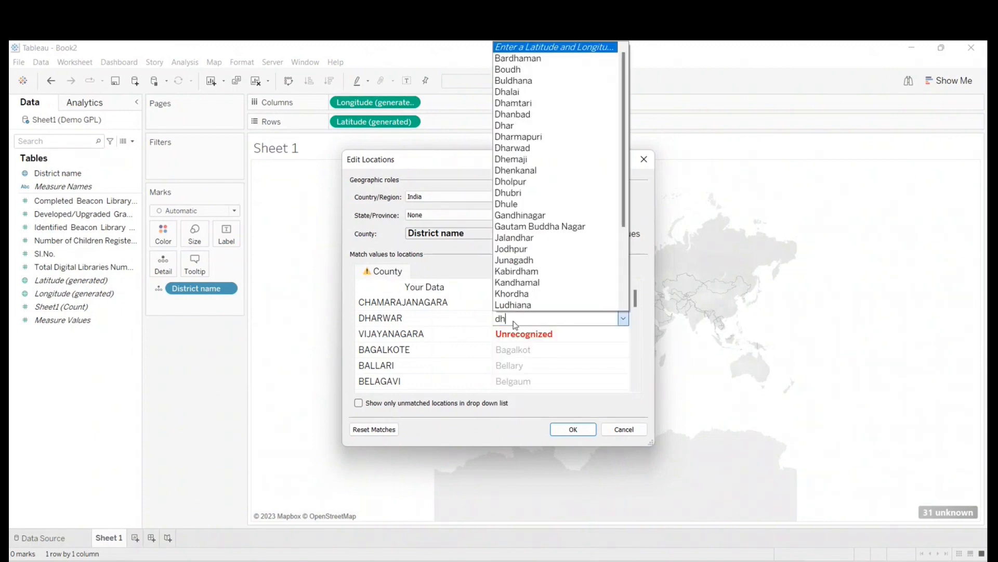
pyautogui.write('ar')
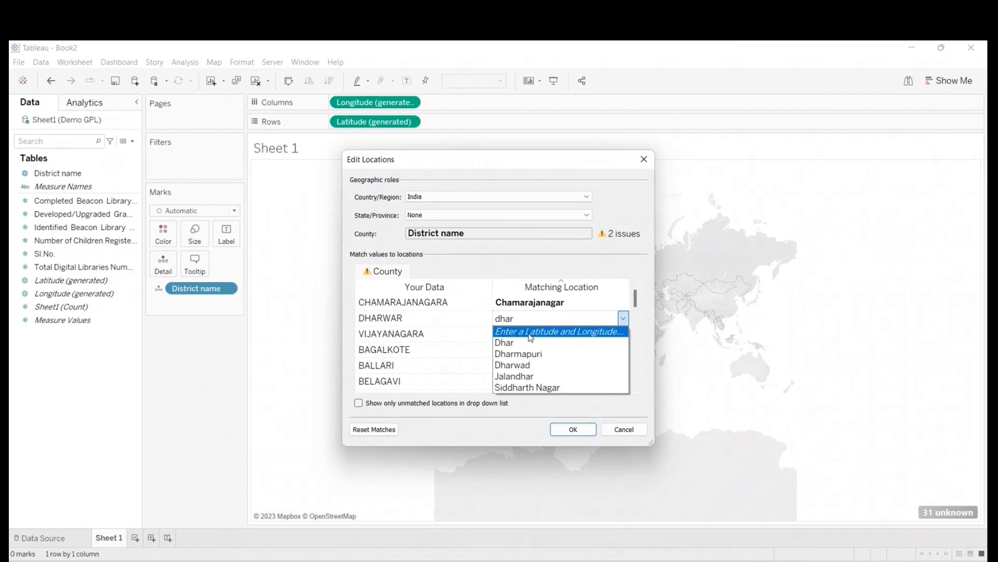
pyautogui.click(533, 365)
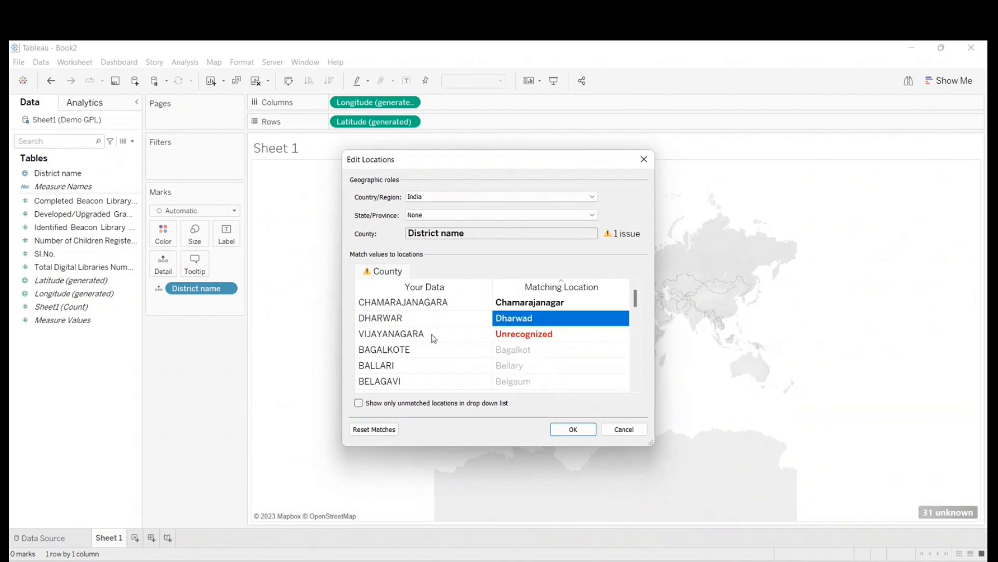
pyautogui.click(577, 428)
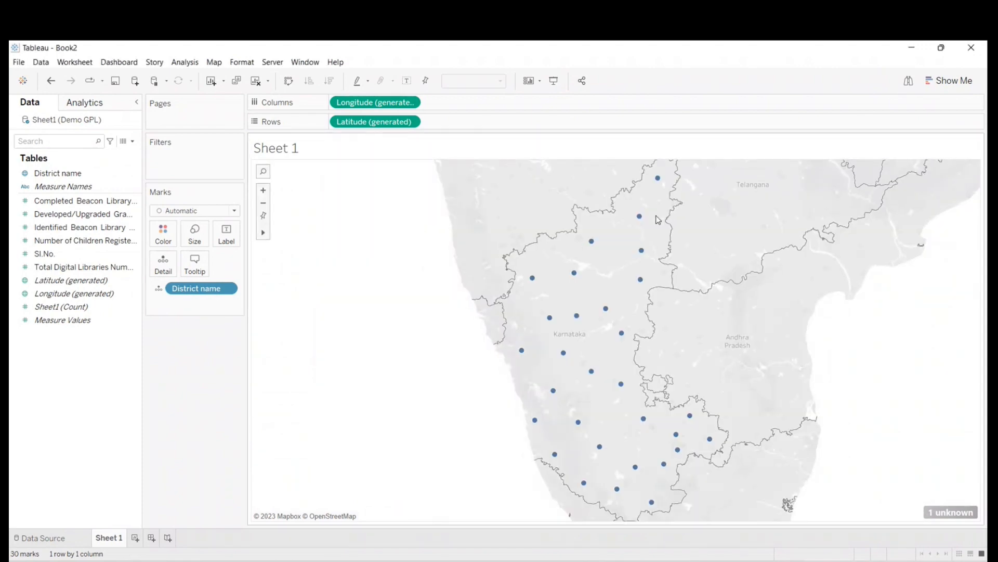
# - Filter the remaining unknown District name value out of the map view
pyautogui.click(939, 514)
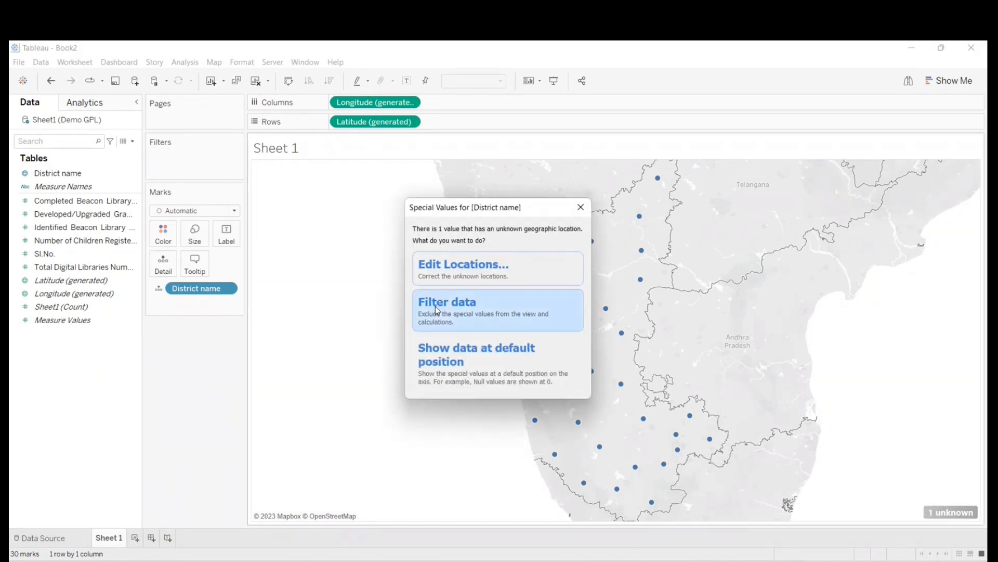
pyautogui.click(580, 208)
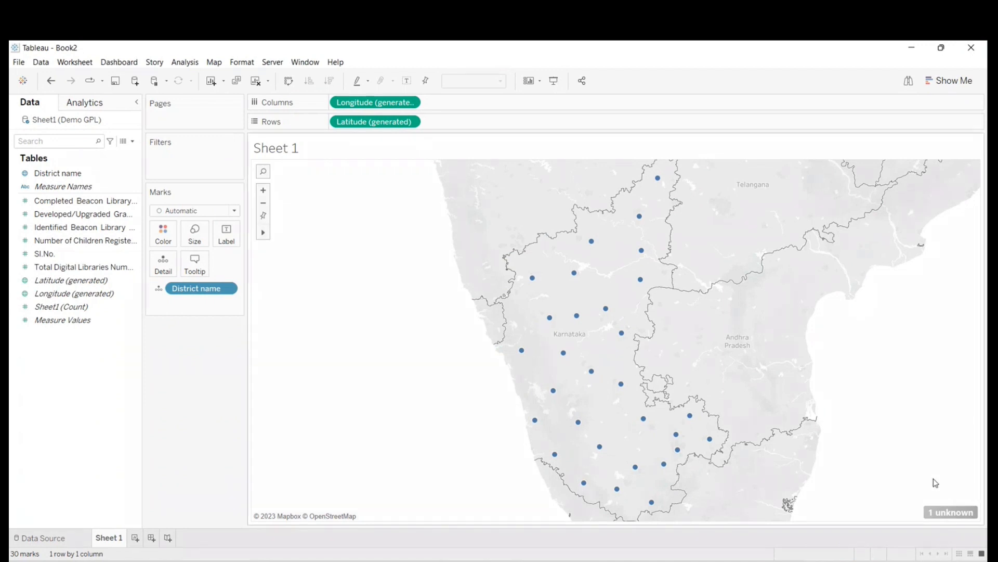
pyautogui.click(954, 511)
pyautogui.click(457, 304)
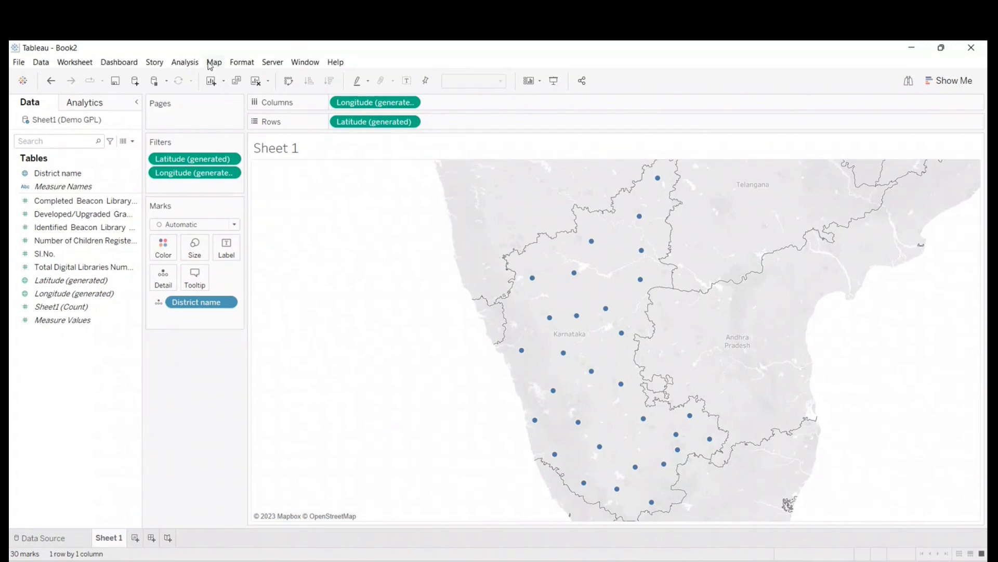
# - Change the mark type to Map so the districts are drawn as filled areas
pyautogui.moveTo(532, 279)
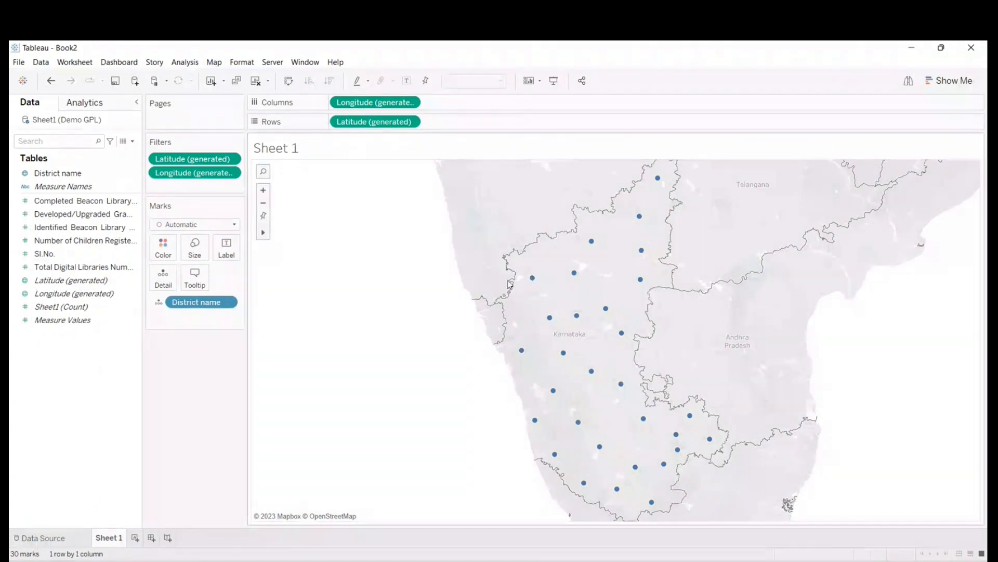
pyautogui.click(211, 224)
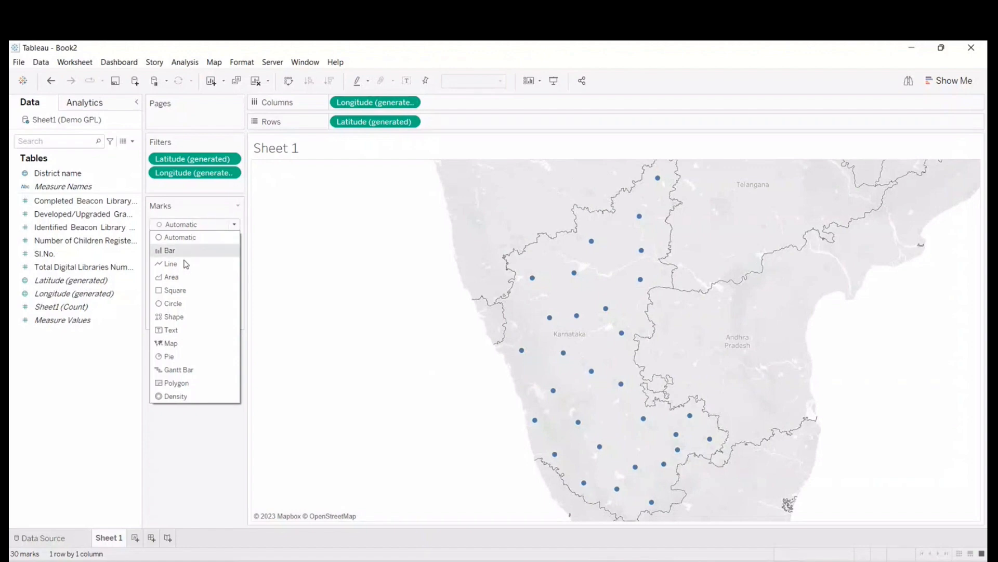
pyautogui.click(170, 344)
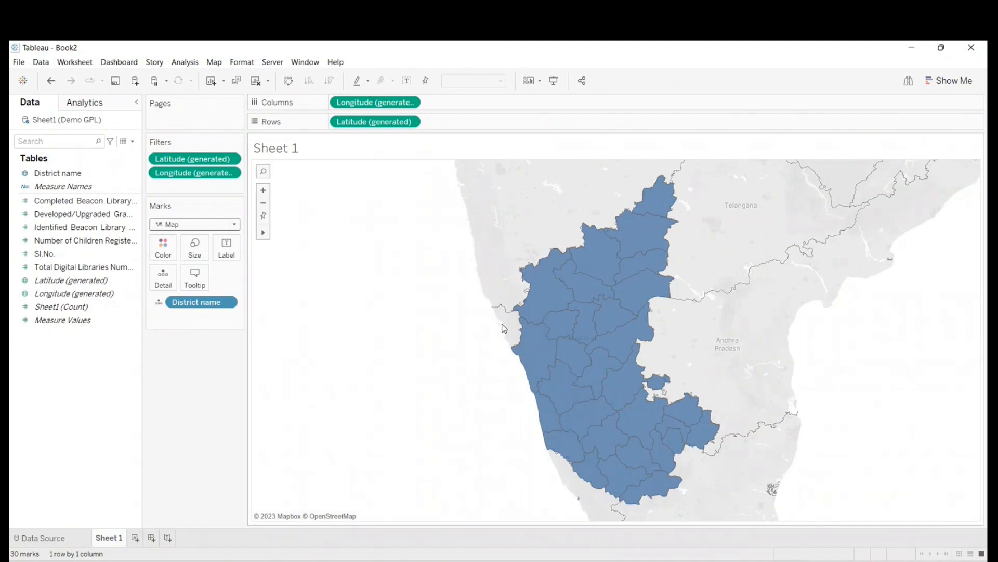
# - Set the background map washout to 100% and close the Background Layers settings
pyautogui.click(214, 63)
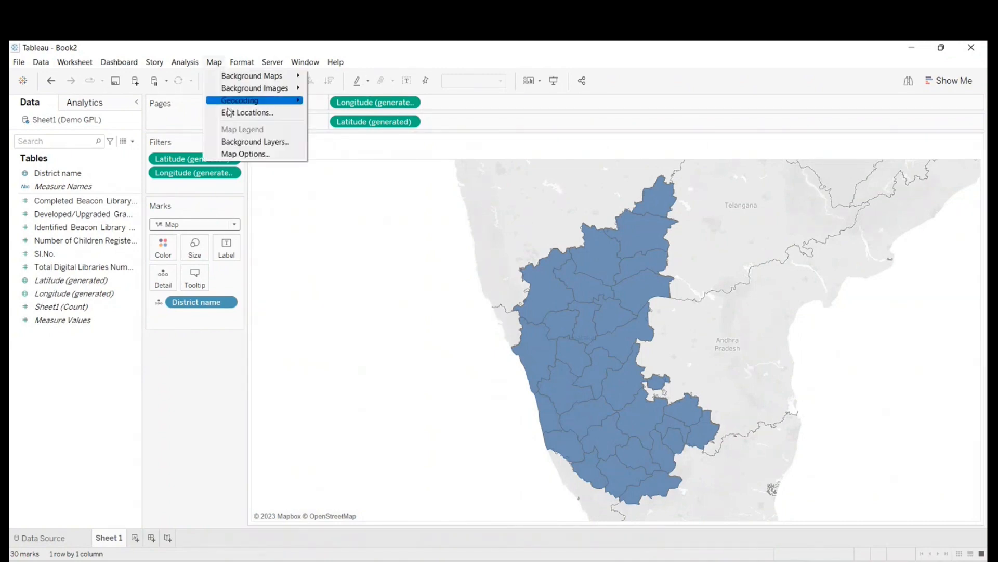
pyautogui.click(241, 146)
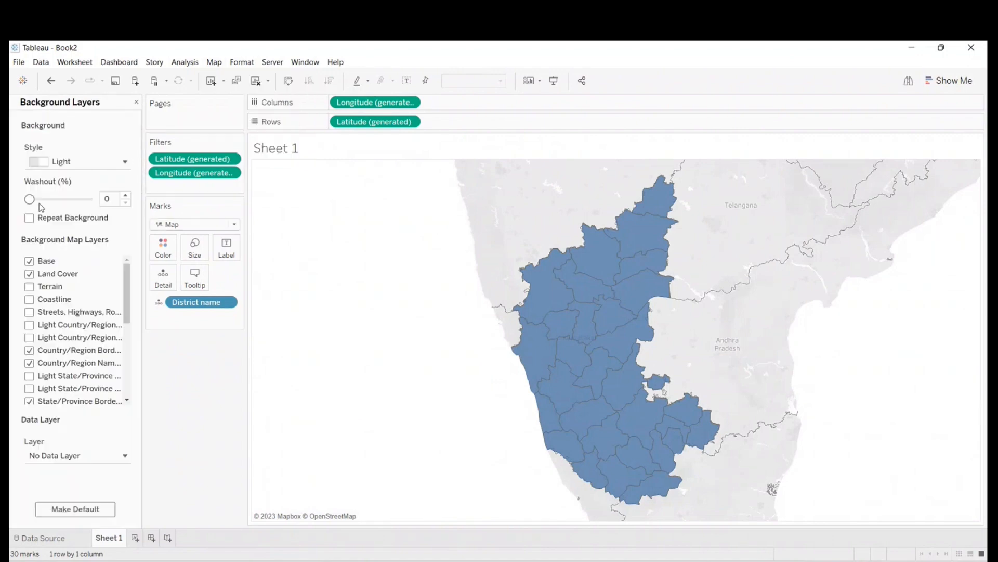
pyautogui.moveTo(29, 202); pyautogui.dragTo(94, 208)
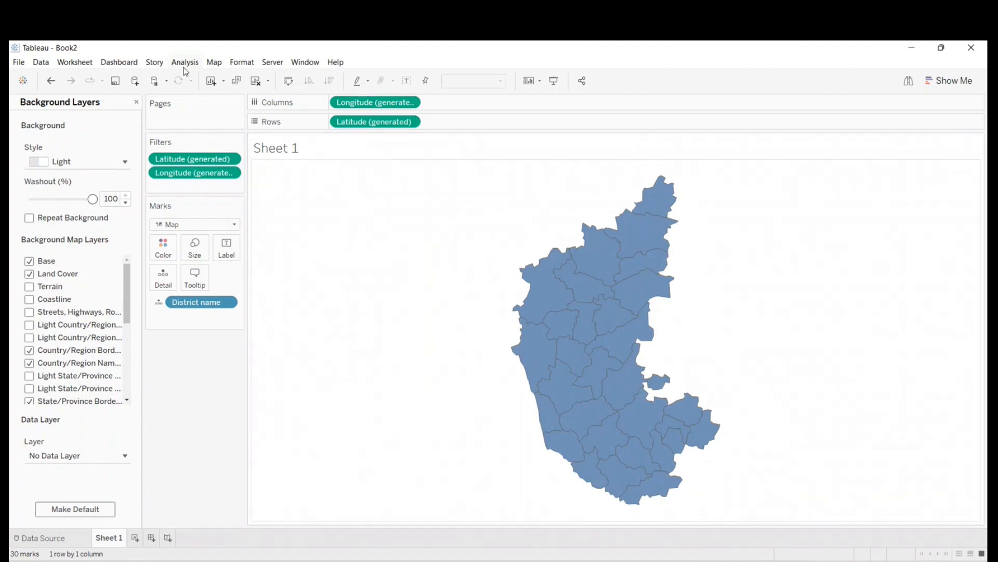
pyautogui.click(136, 103)
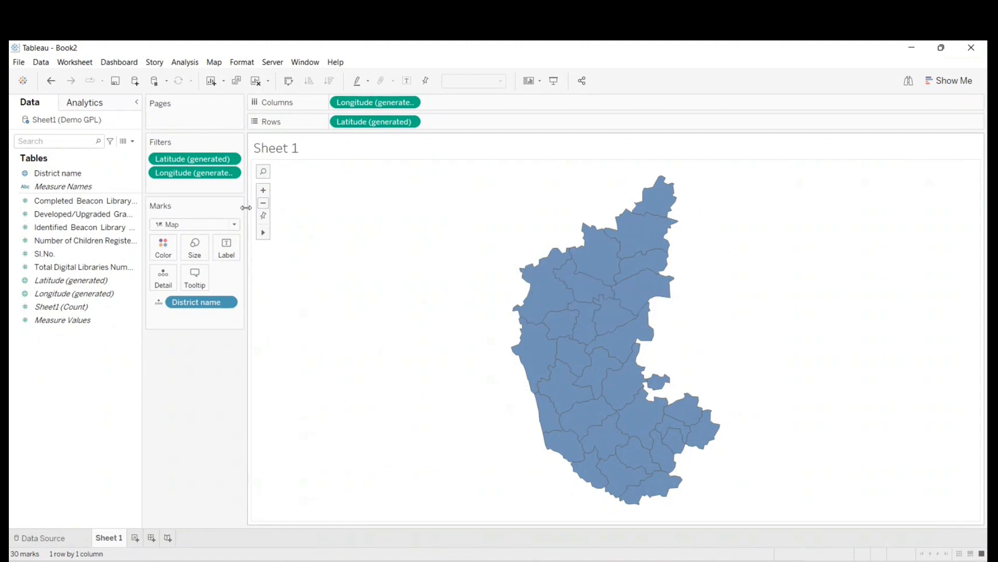
# - Label each district on the map with District name and Completed Beacon Library Numbers
pyautogui.click(65, 175)
pyautogui.moveTo(65, 176); pyautogui.dragTo(230, 253)
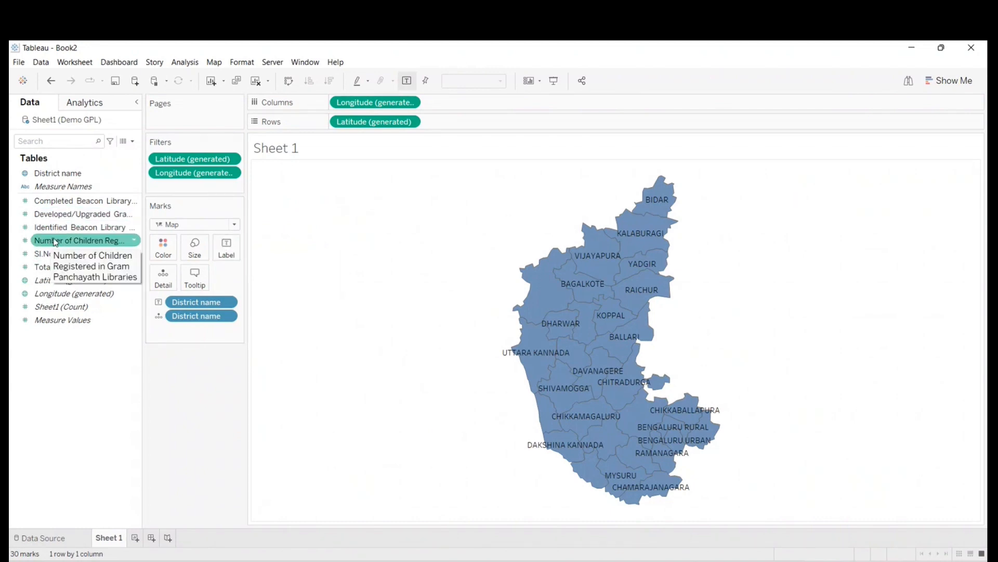
pyautogui.moveTo(52, 204); pyautogui.dragTo(229, 255)
pyautogui.moveTo(604, 271)
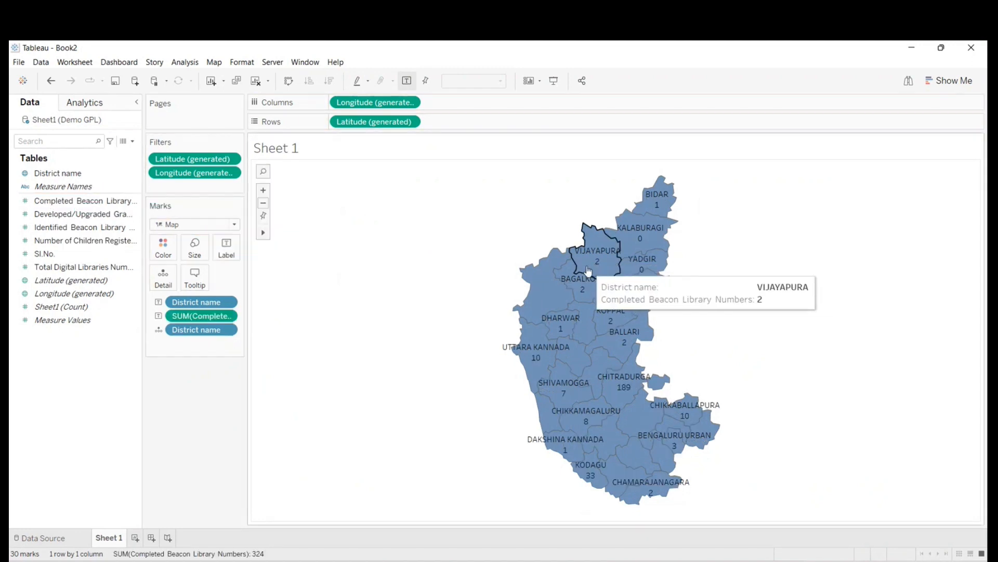
pyautogui.moveTo(581, 291)
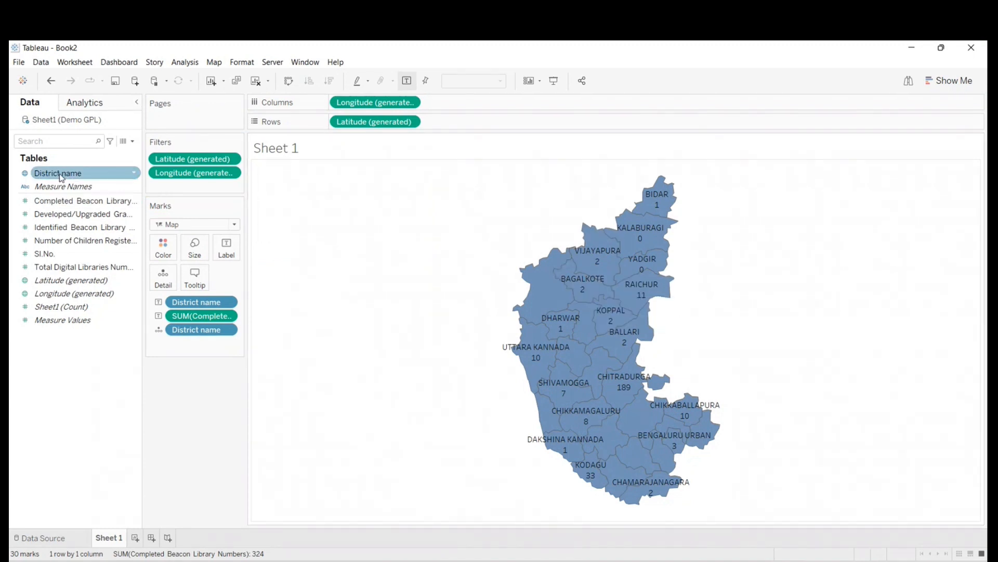
# - Color the districts by District name, and replace that coloring with Completed Beacon Library Numbers
pyautogui.moveTo(60, 176); pyautogui.dragTo(163, 248)
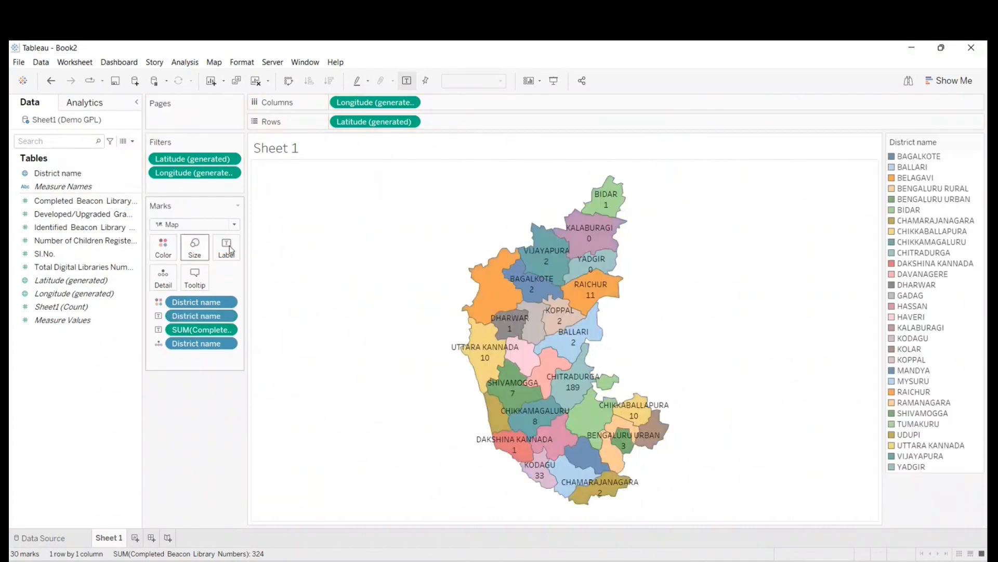
pyautogui.moveTo(603, 207)
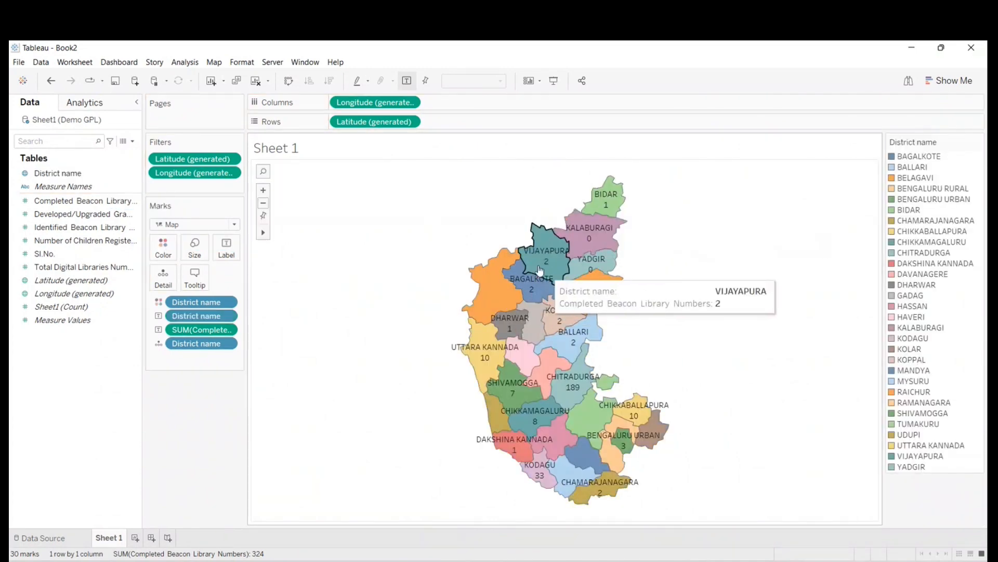
pyautogui.click(49, 204)
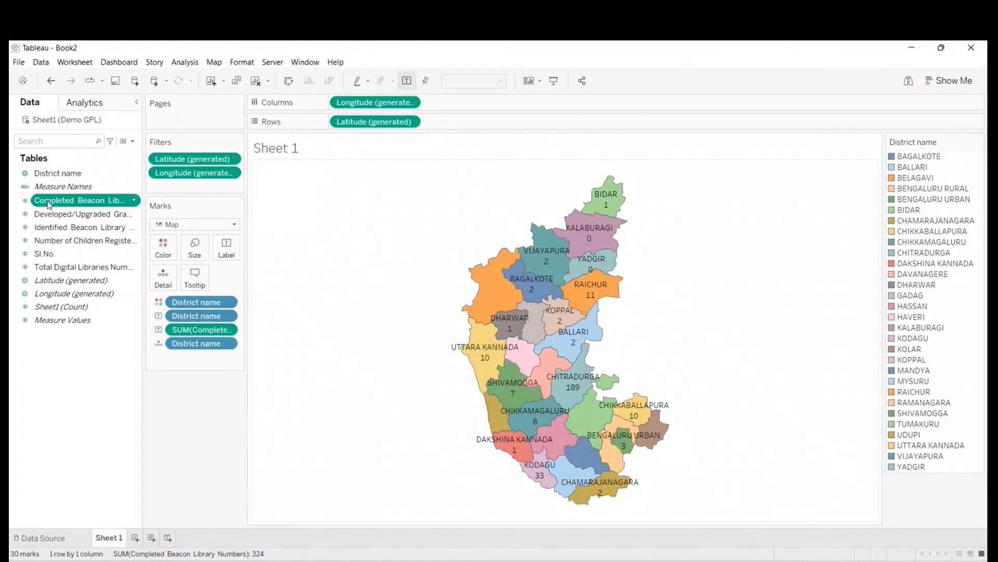
pyautogui.moveTo(49, 204); pyautogui.dragTo(163, 246)
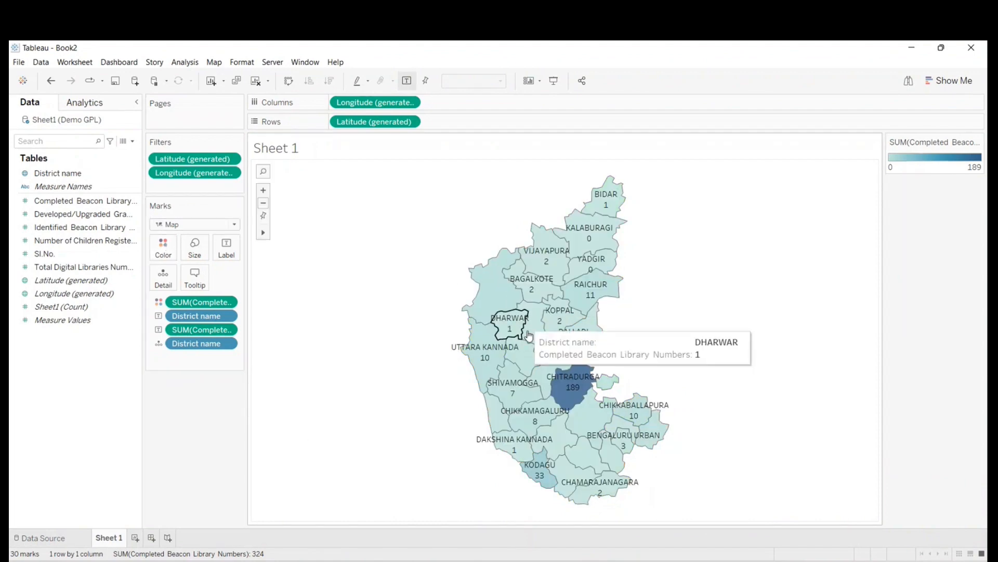
# - Show the map in Presentation Mode and examine the Completed Beacon Library Numbers of individual districts across Karnataka
pyautogui.click(559, 85)
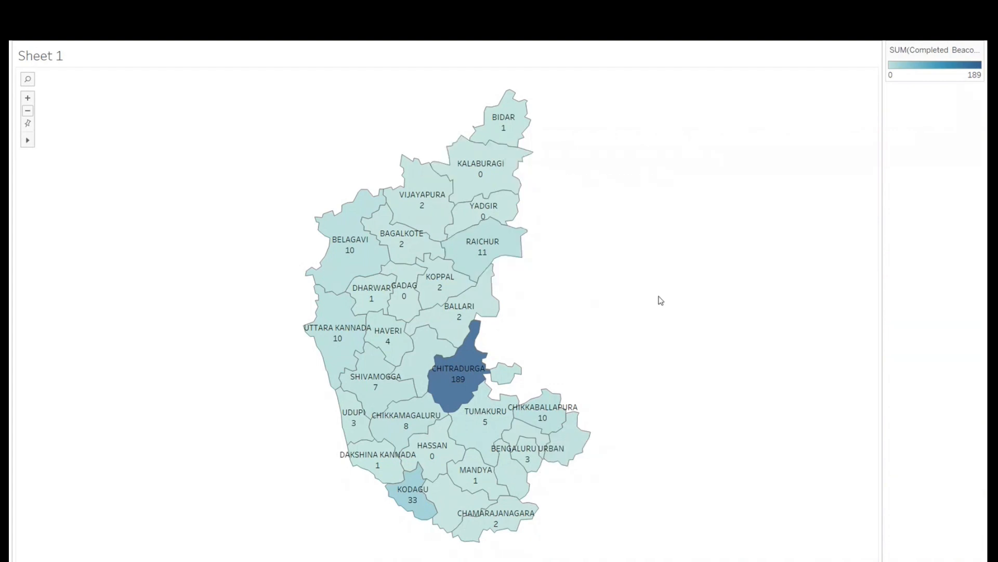
pyautogui.moveTo(456, 375)
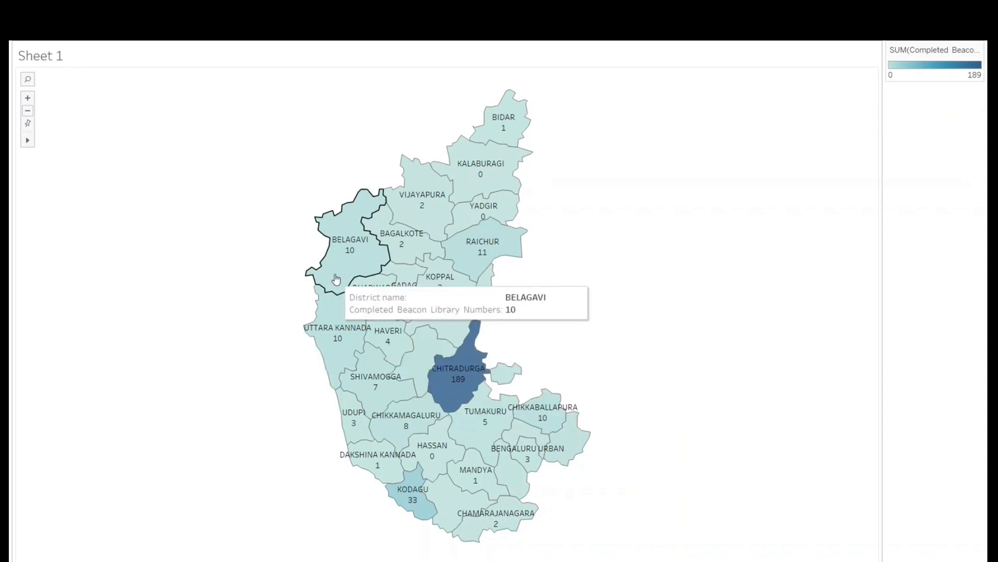
pyautogui.moveTo(424, 220)
pyautogui.moveTo(510, 137)
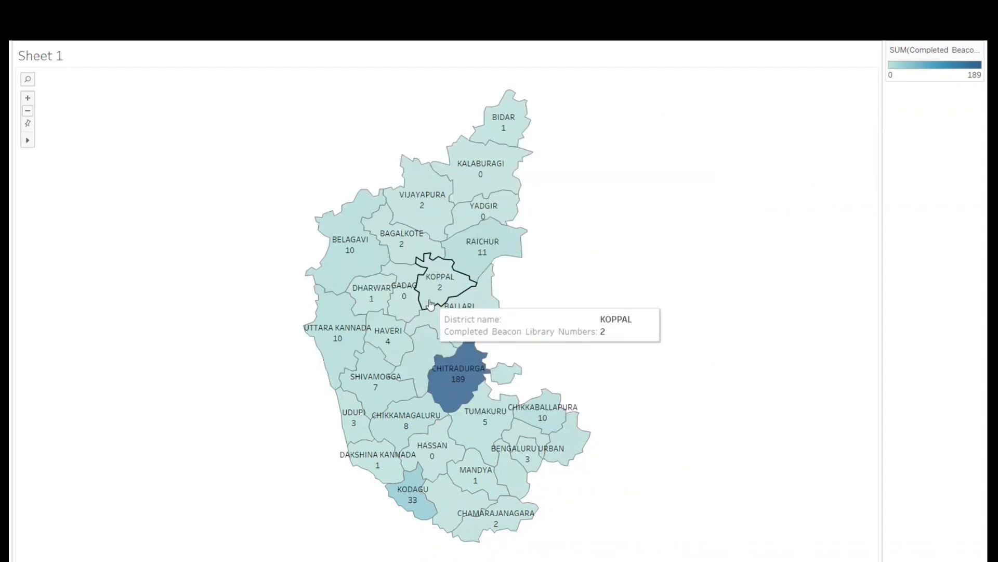
pyautogui.moveTo(395, 366)
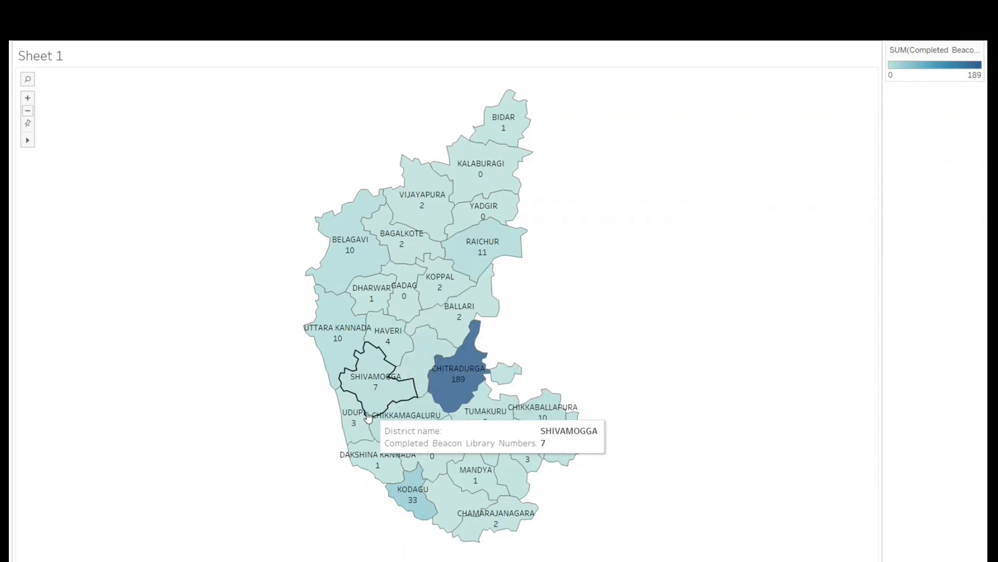
pyautogui.moveTo(382, 433)
pyautogui.moveTo(385, 455)
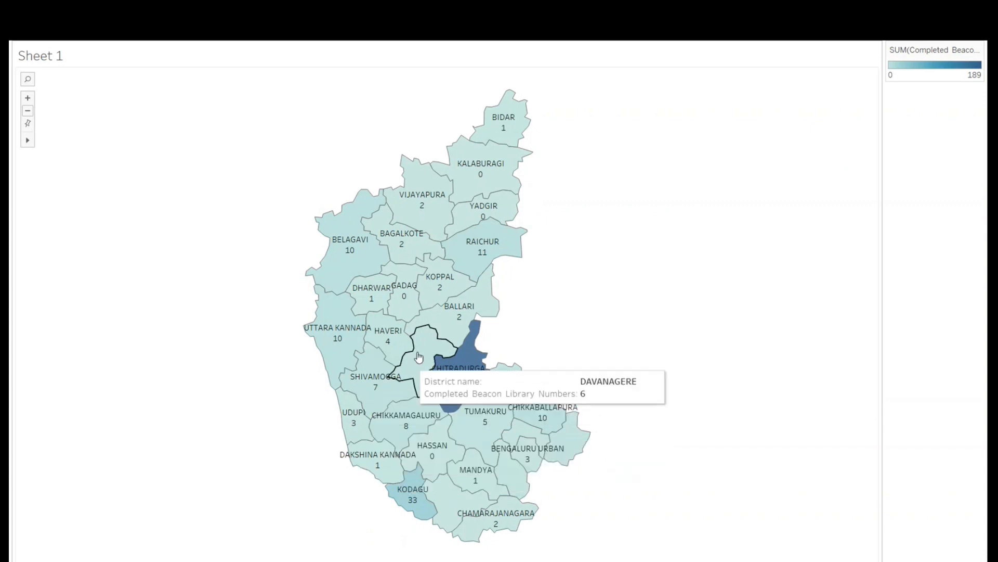
pyautogui.moveTo(435, 320)
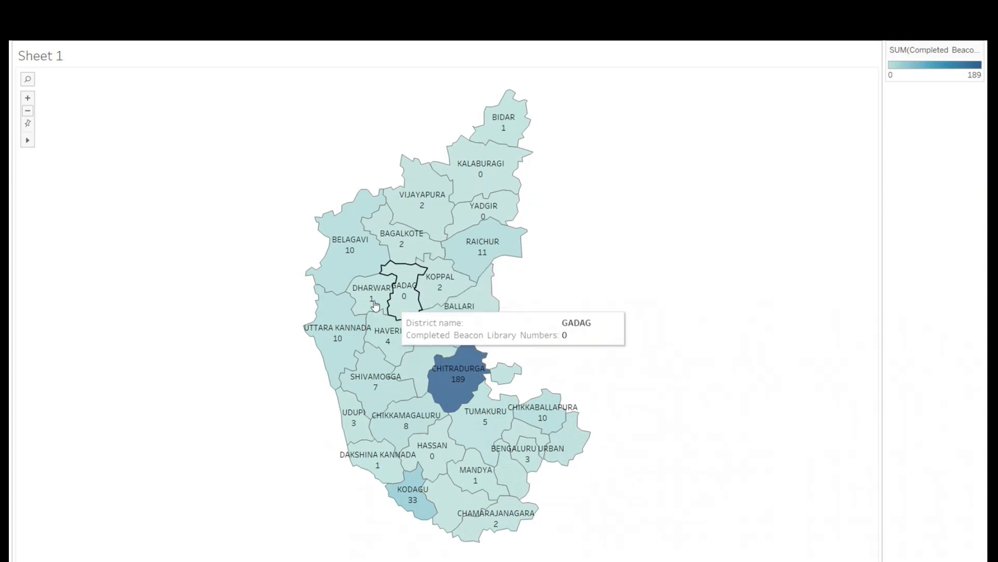
pyautogui.moveTo(404, 235)
pyautogui.moveTo(489, 188)
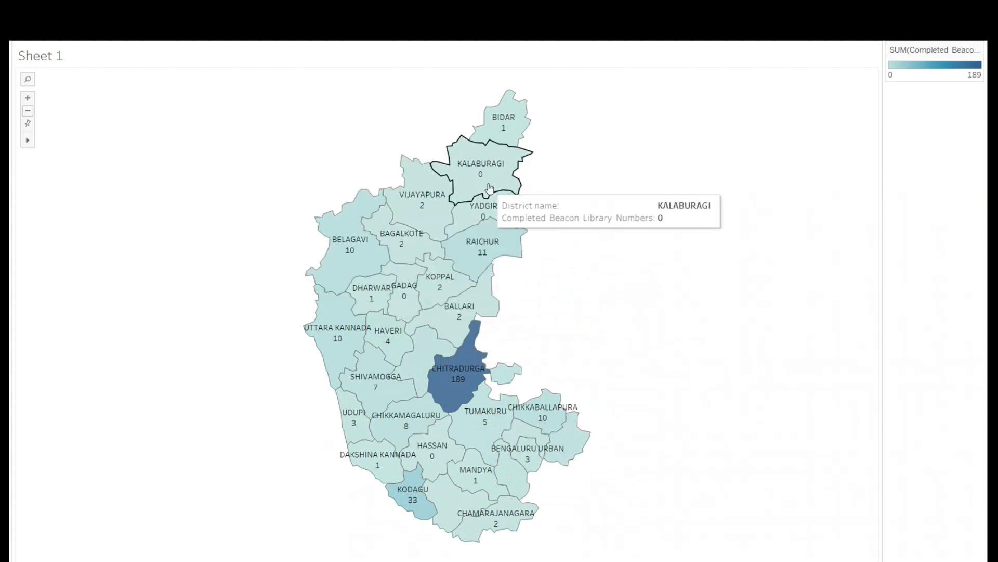
pyautogui.moveTo(369, 391)
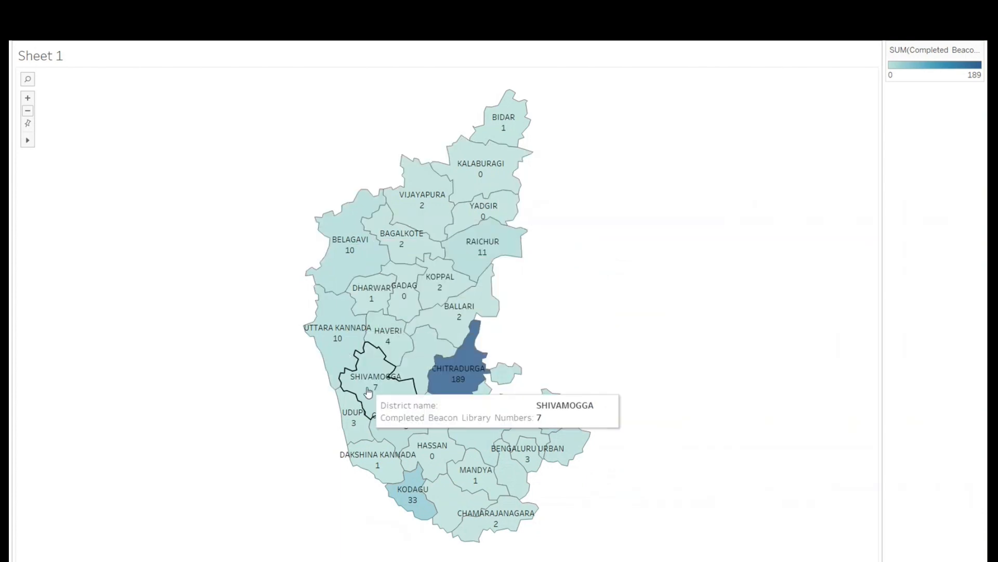
pyautogui.moveTo(449, 474)
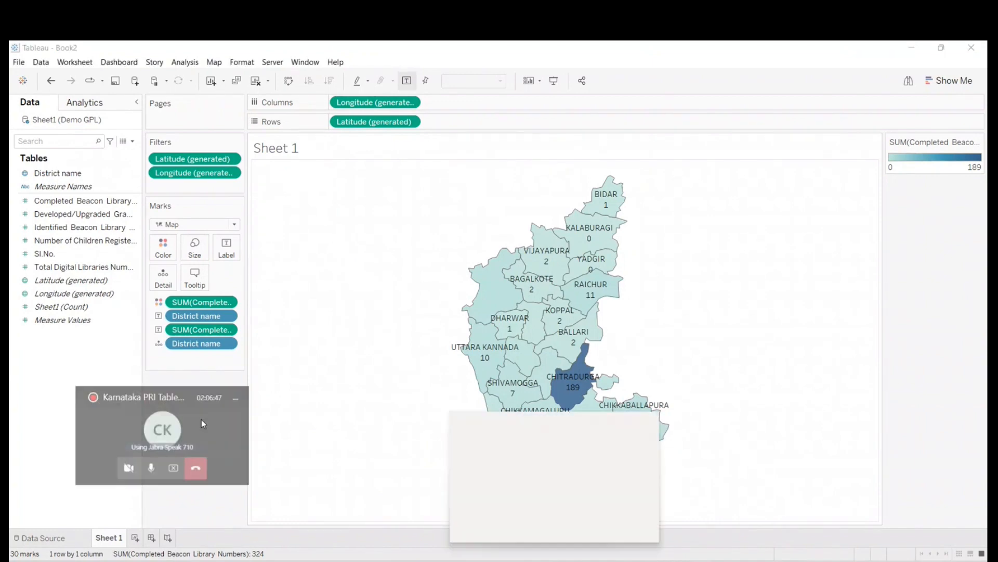
# - Switch to the Microsoft Teams window of the Tableau training meeting
pyautogui.click(201, 419)
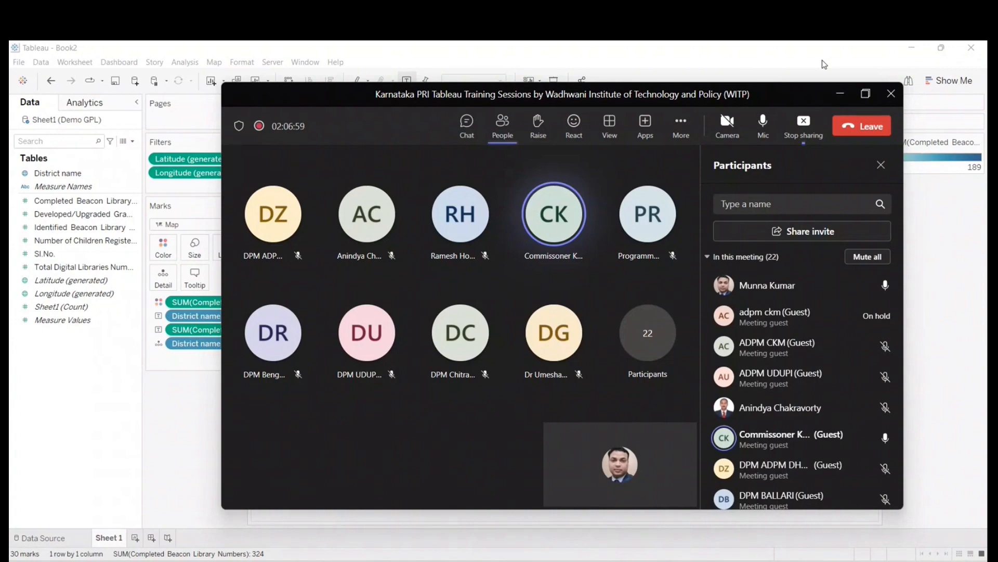
# - Maximize the meeting window and examine the participant's shared Karnataka map with its district labels and Completed Beacon Library Numbers
pyautogui.click(866, 94)
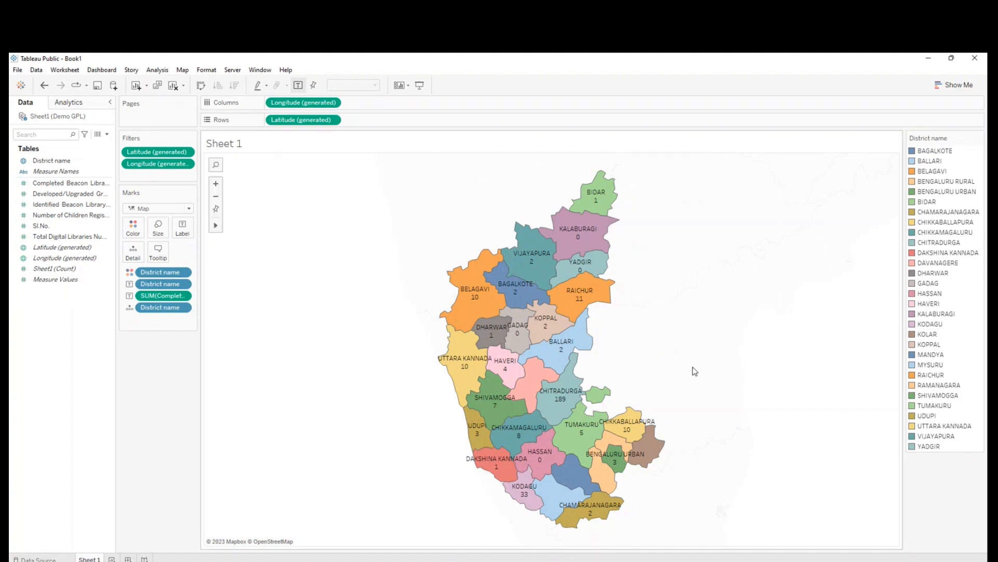
pyautogui.moveTo(552, 365)
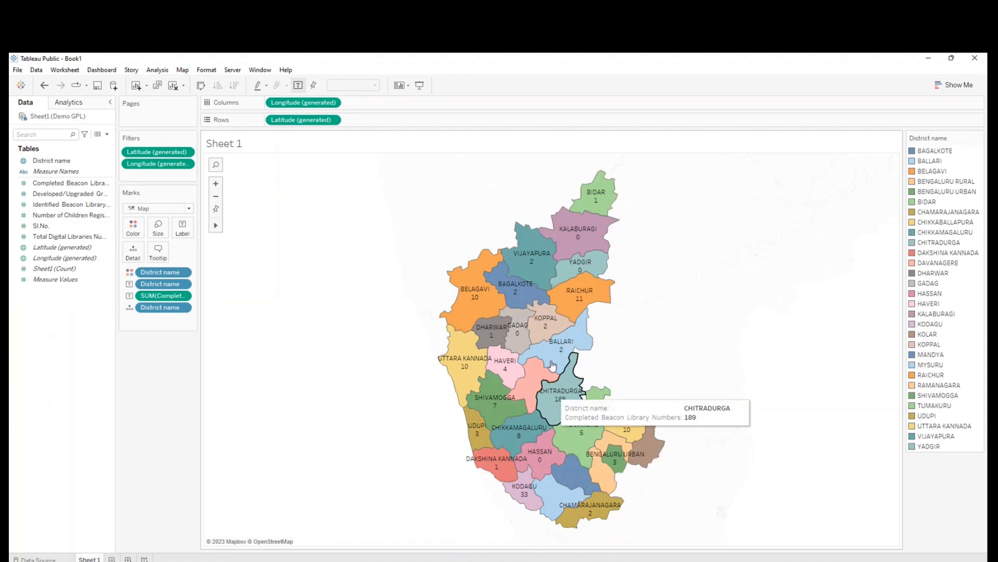
pyautogui.moveTo(603, 196)
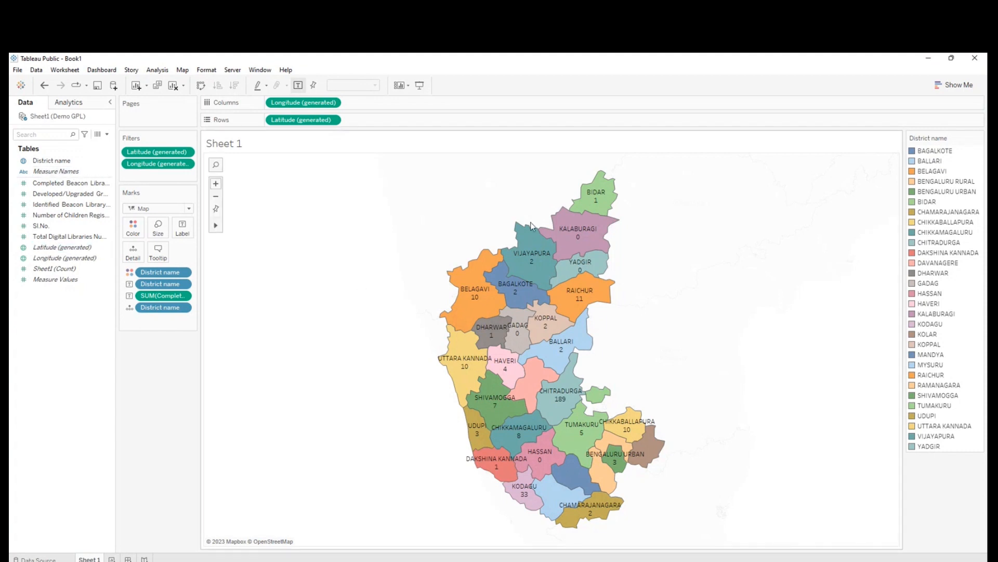
# - Remove the Latitude filter, the Latitude row field and the District name detail from the Sheet 1 map
pyautogui.moveTo(134, 151); pyautogui.dragTo(15, 444)
pyautogui.moveTo(299, 121); pyautogui.dragTo(13, 446)
pyautogui.moveTo(160, 295); pyautogui.dragTo(62, 384)
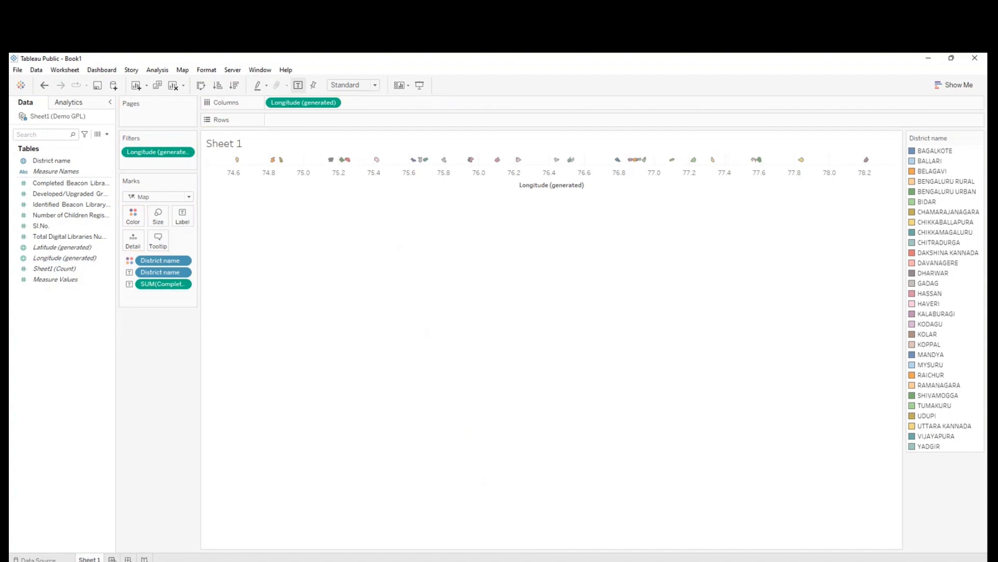
# - Create a new worksheet in the shared Book1 workbook and plot District name on a map
pyautogui.click(112, 559)
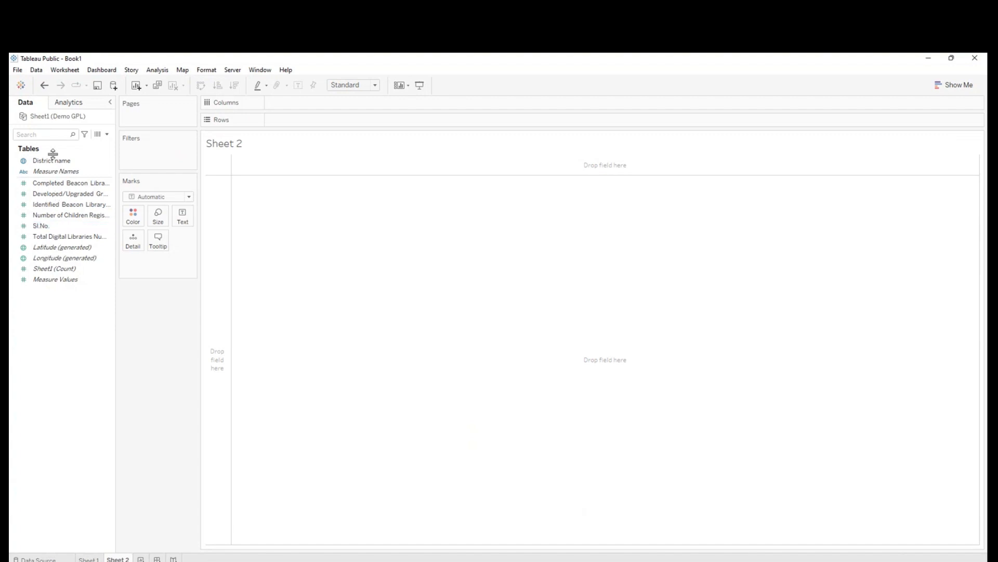
pyautogui.click(55, 162)
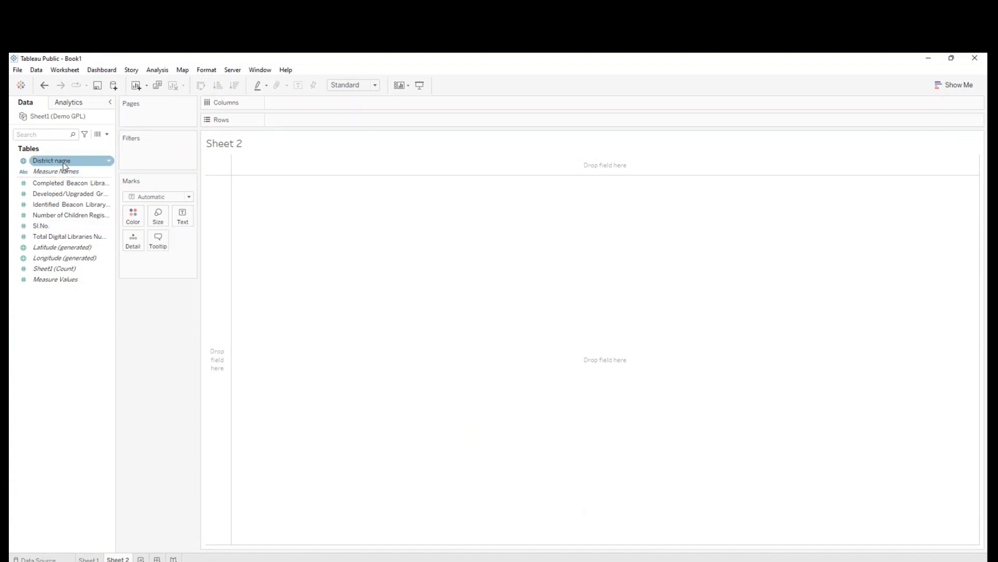
pyautogui.doubleClick(55, 162)
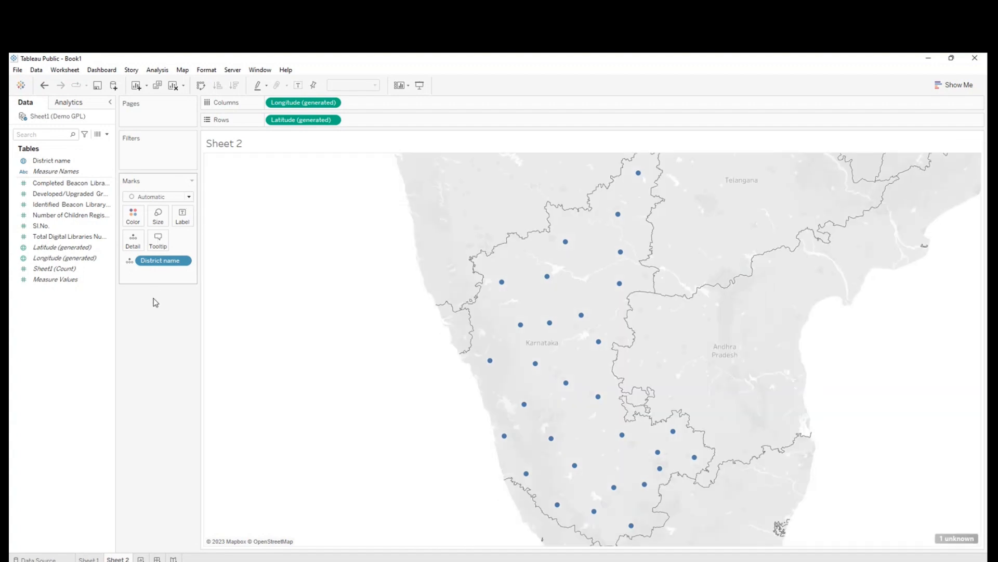
# - Change the marks to filled Map areas and label each district with District name and the number of children registered
pyautogui.click(155, 302)
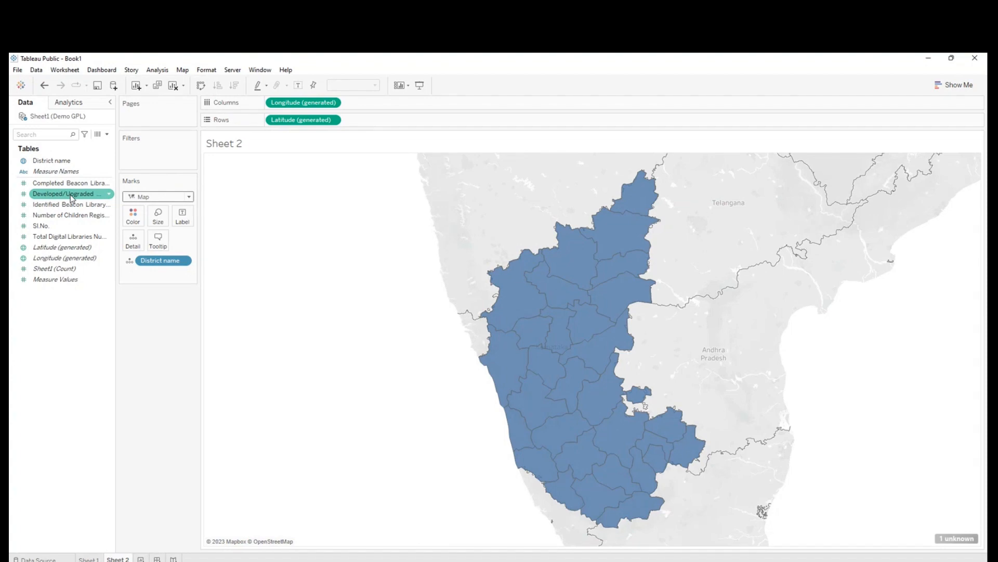
pyautogui.moveTo(52, 160); pyautogui.dragTo(185, 219)
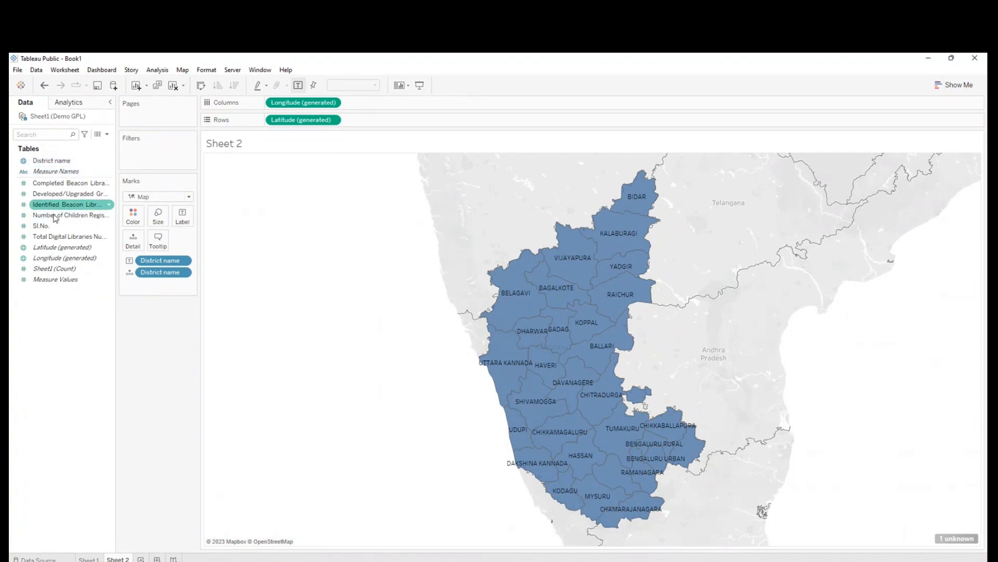
pyautogui.moveTo(57, 216); pyautogui.dragTo(186, 219)
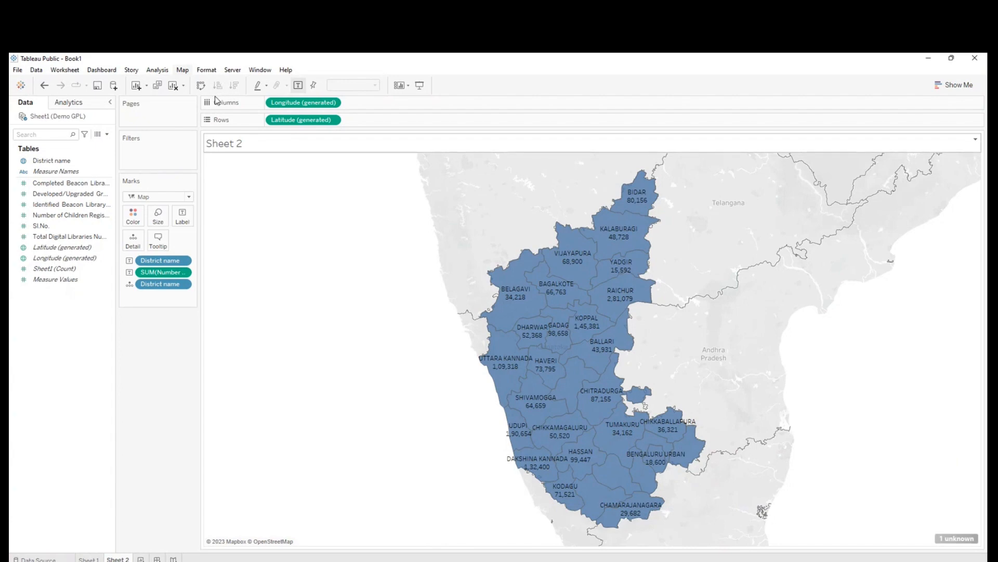
# - Examine the Map Options for Sheet 2, including the map scale setting and its units
pyautogui.click(208, 146)
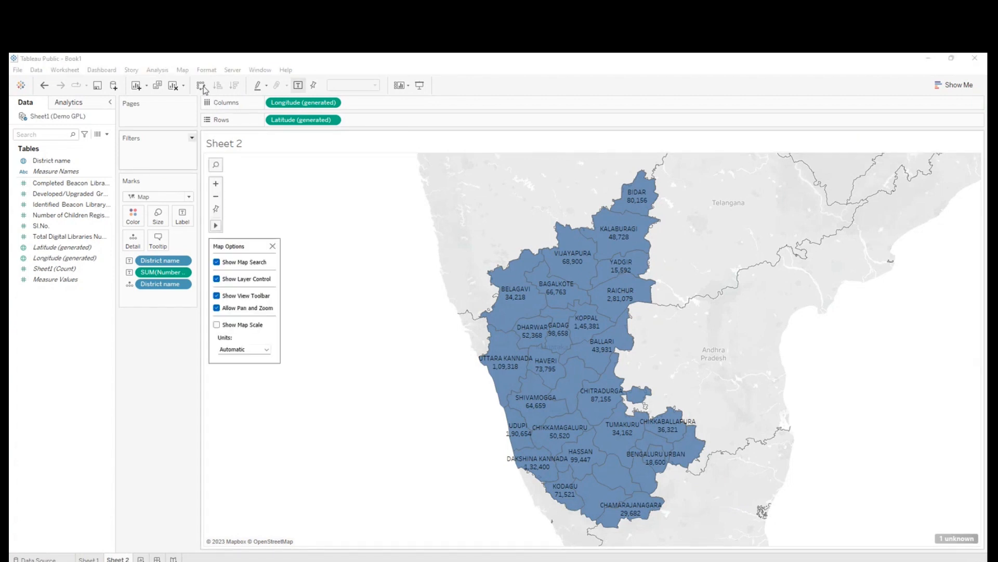
pyautogui.click(273, 247)
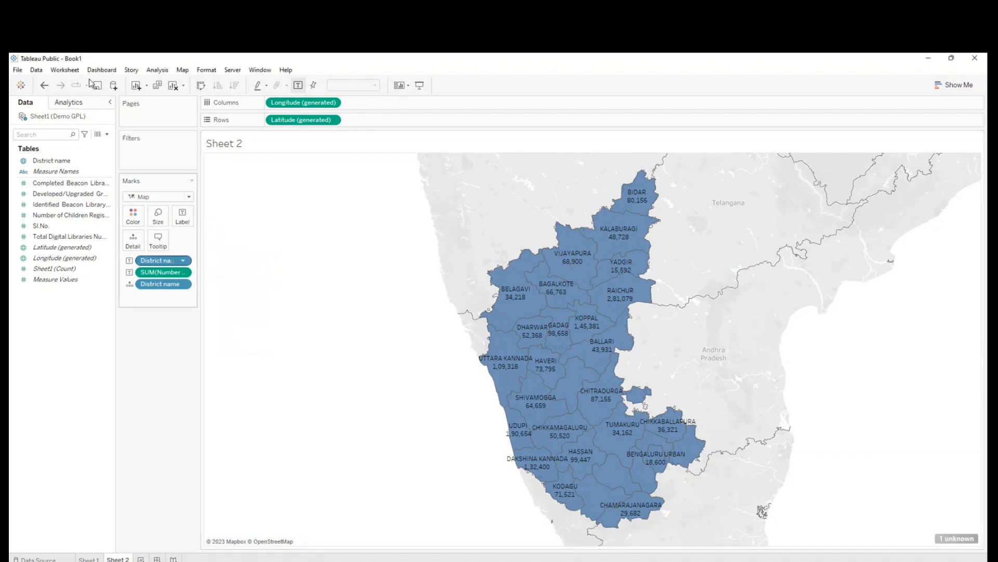
pyautogui.click(209, 147)
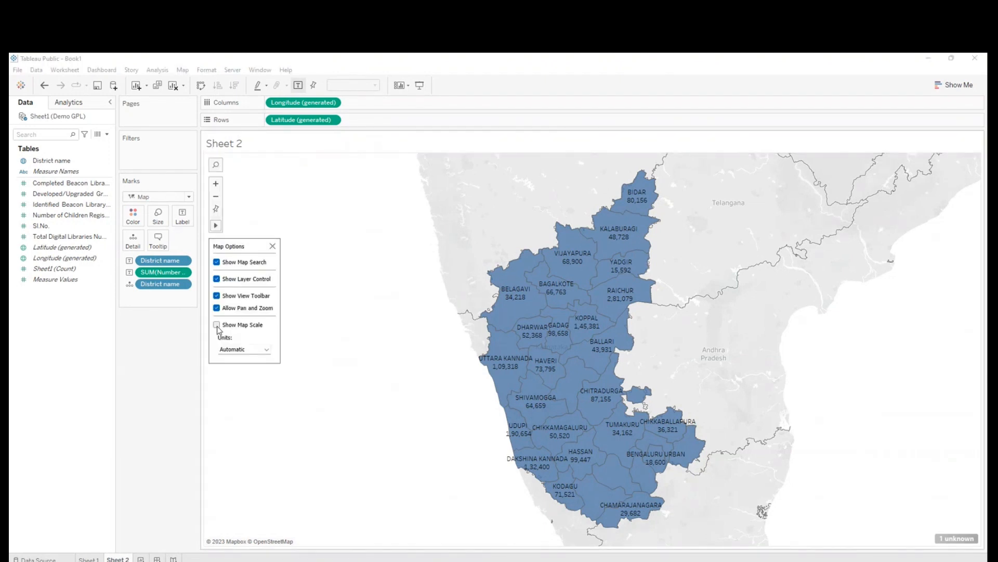
pyautogui.click(269, 350)
pyautogui.click(273, 246)
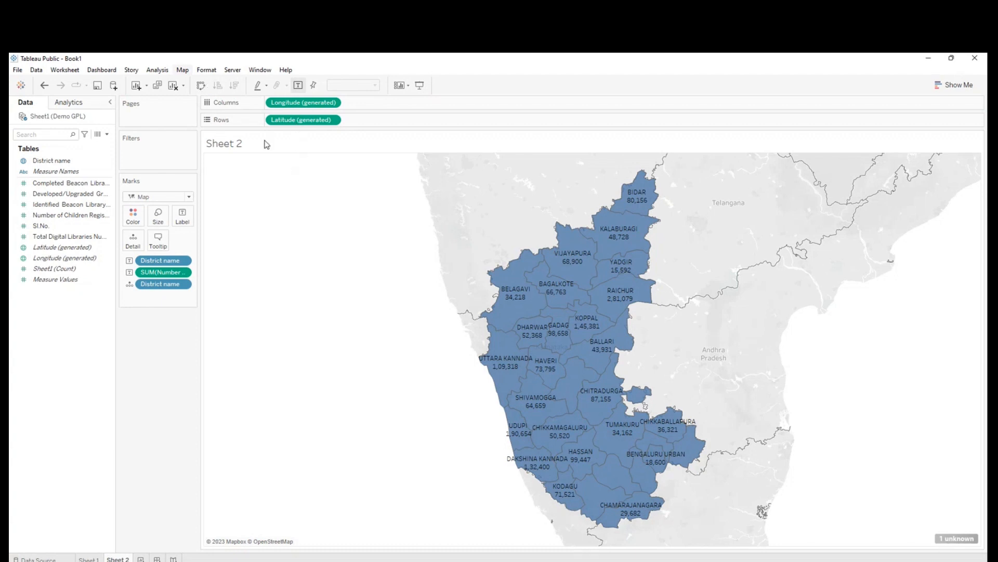
# - Return to the Book2 workbook, close it without saving the changes, and minimize the Book1 window
pyautogui.click(58, 163)
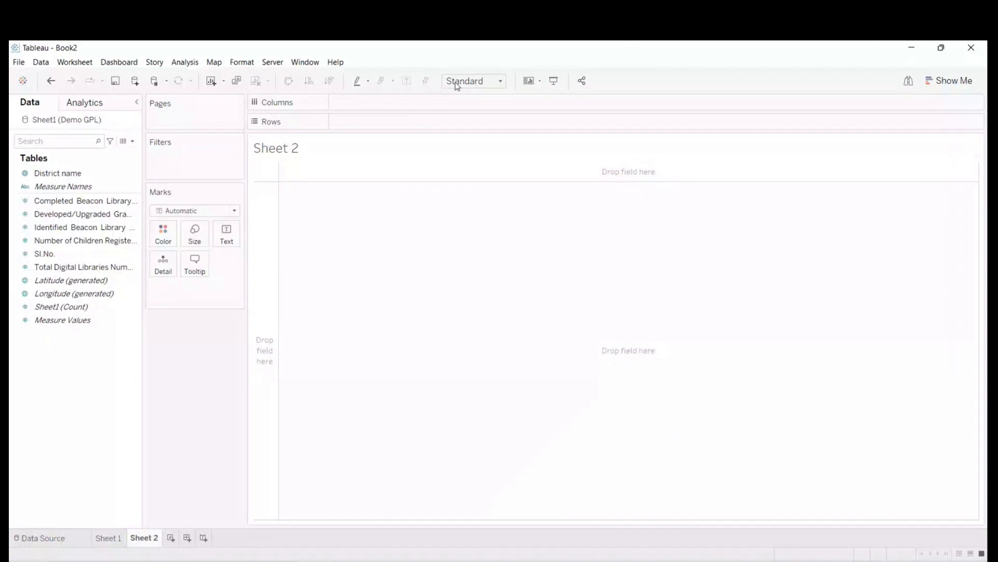
pyautogui.click(54, 177)
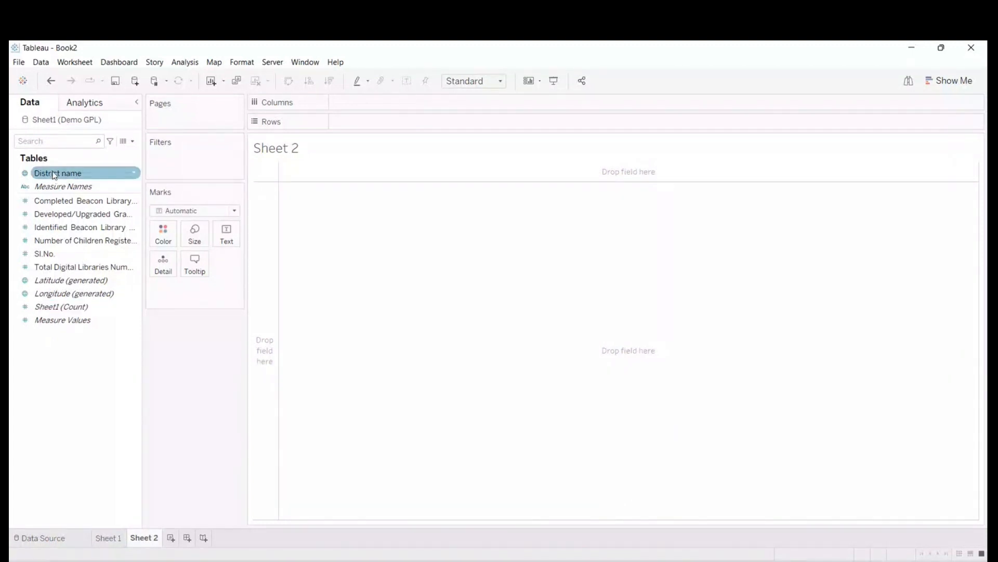
pyautogui.click(972, 48)
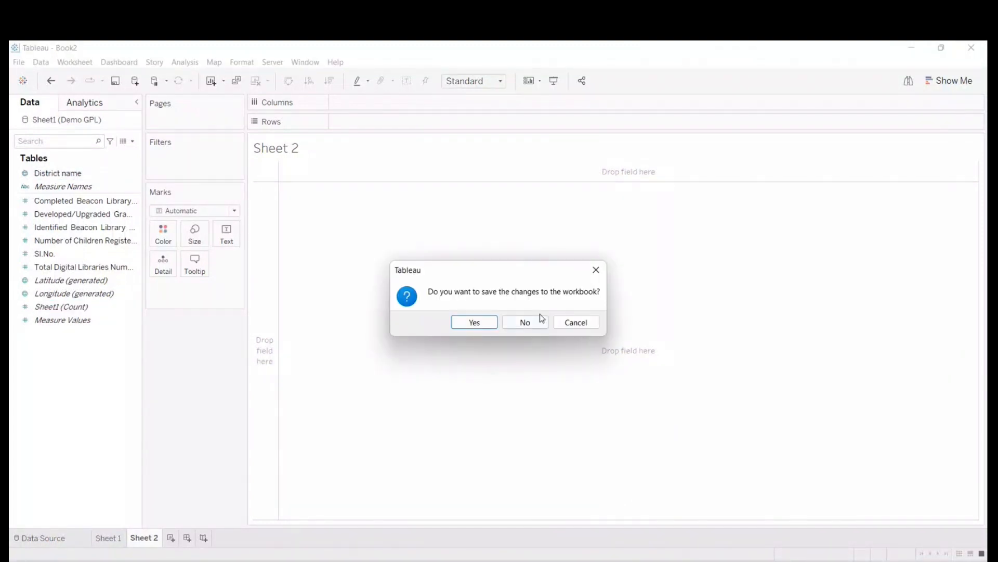
pyautogui.click(526, 322)
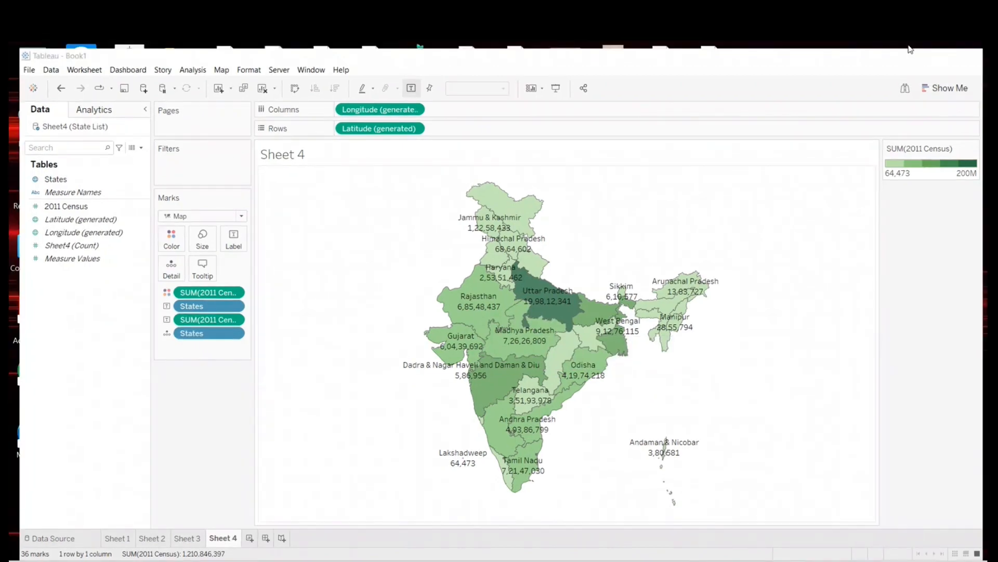
pyautogui.click(910, 49)
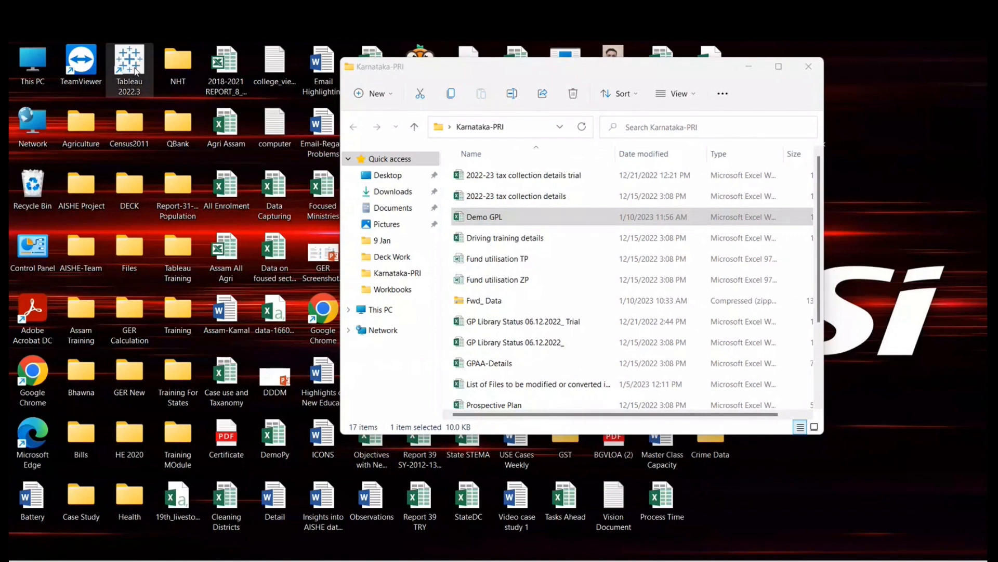
# - Start Tableau 2022.3 without recovering any files, connect to the Demo GPL Excel workbook, and open Sheet 1
pyautogui.doubleClick(135, 70)
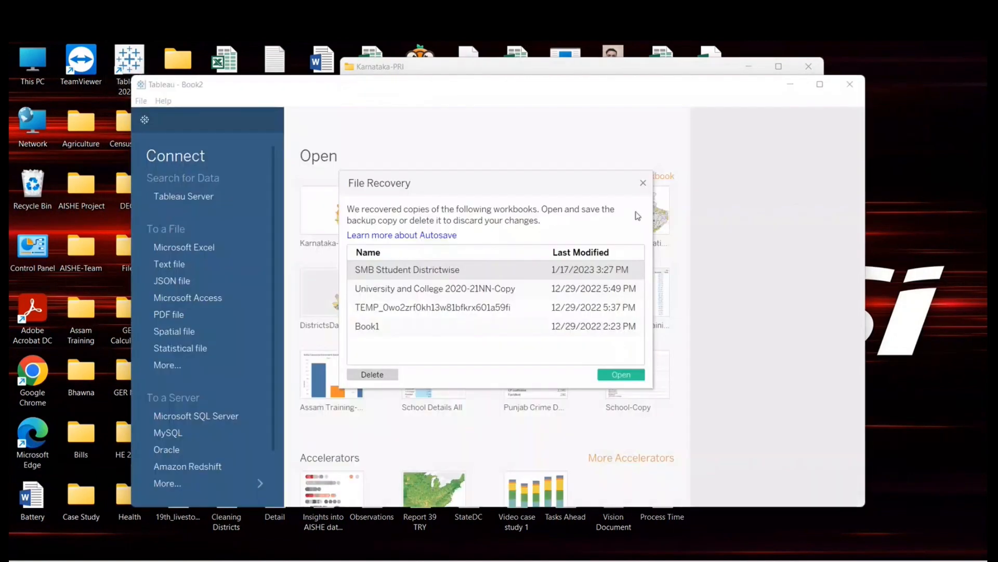
pyautogui.click(643, 182)
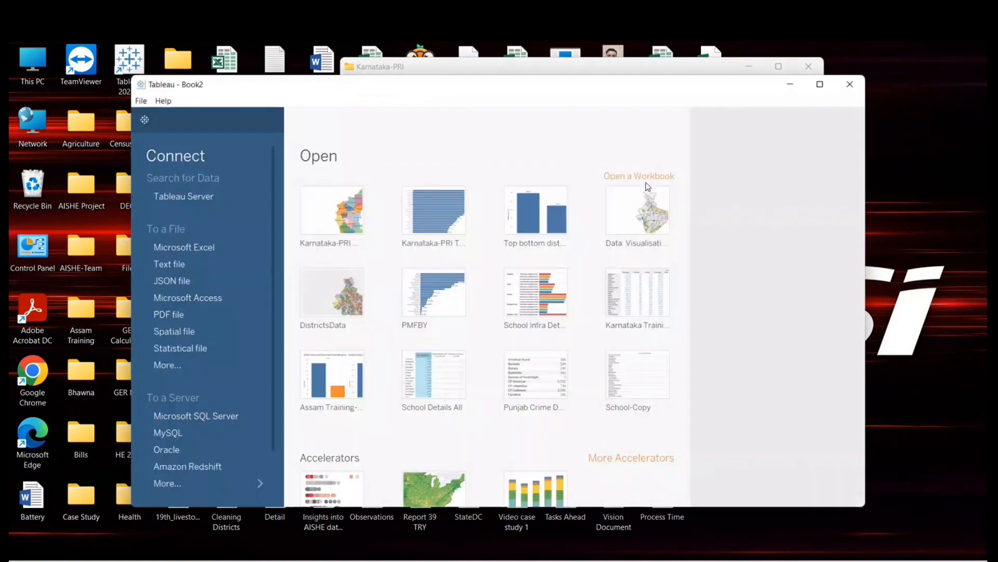
pyautogui.click(820, 85)
pyautogui.click(85, 210)
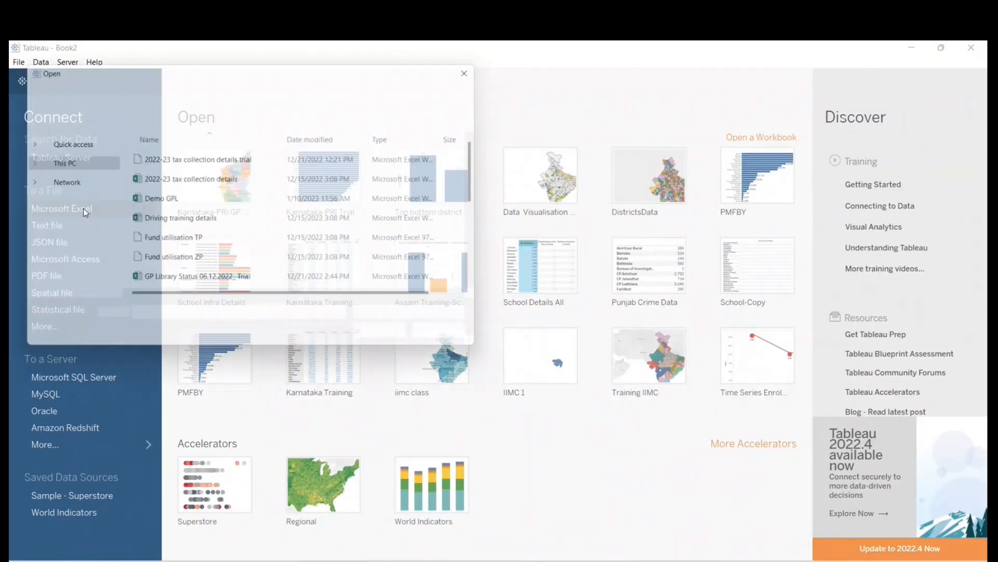
pyautogui.click(163, 201)
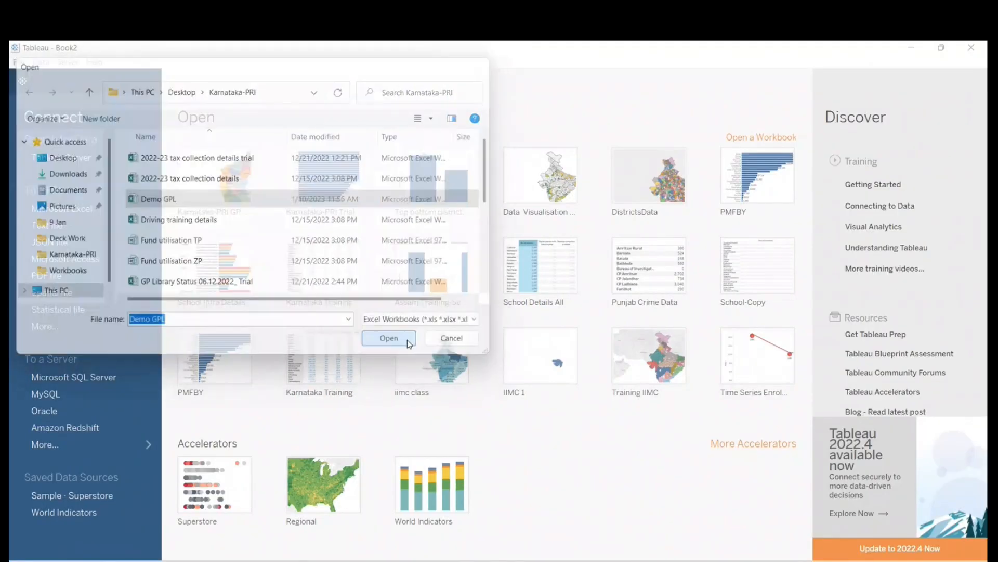
pyautogui.click(407, 339)
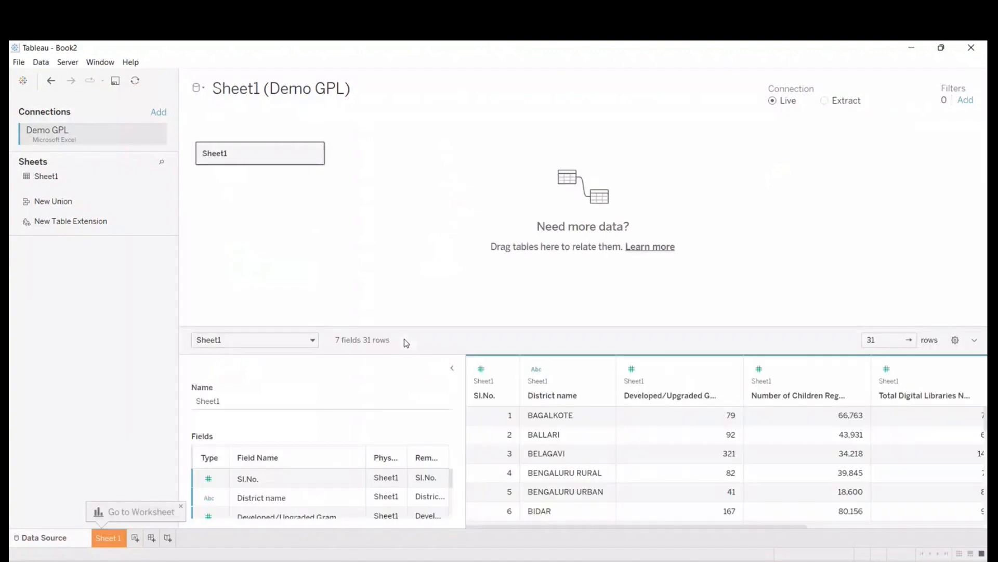
pyautogui.click(112, 538)
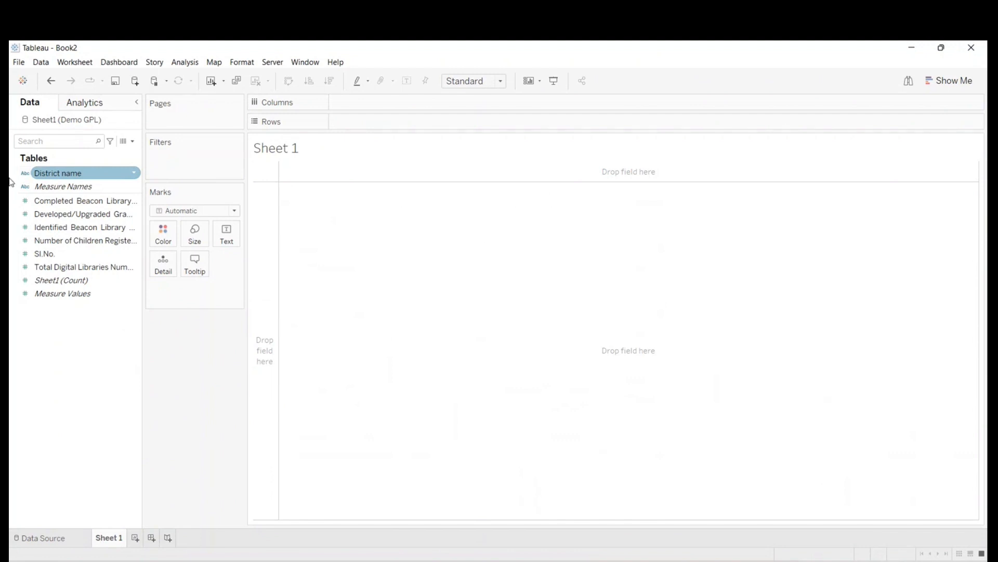
pyautogui.rightClick(73, 176)
pyautogui.click(43, 328)
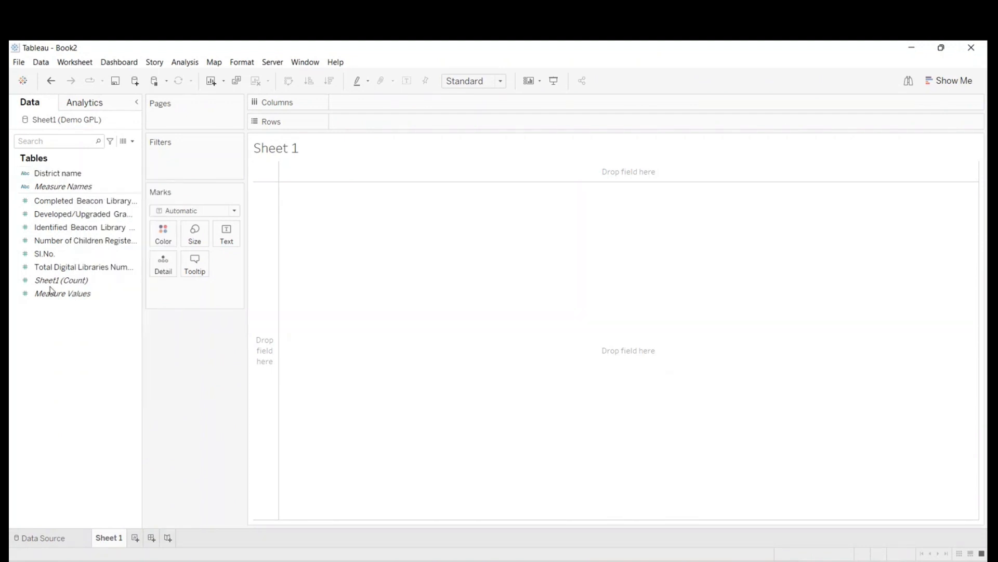
pyautogui.rightClick(79, 177)
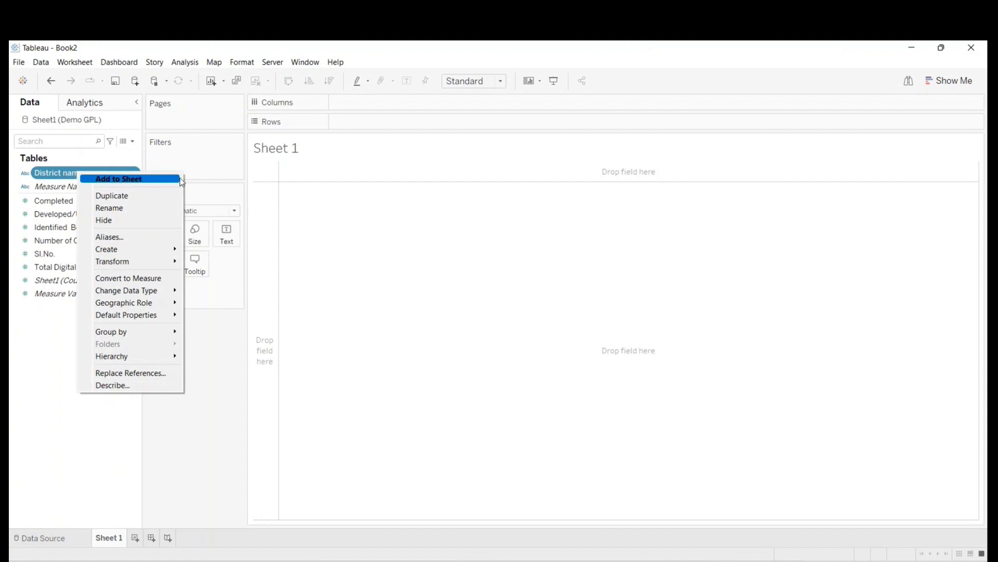
pyautogui.click(184, 396)
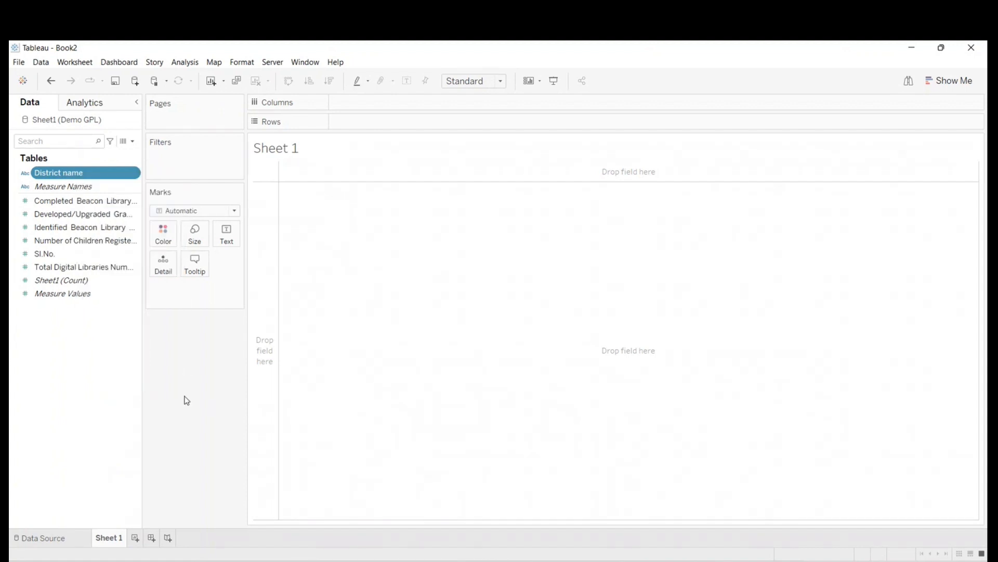
pyautogui.rightClick(65, 172)
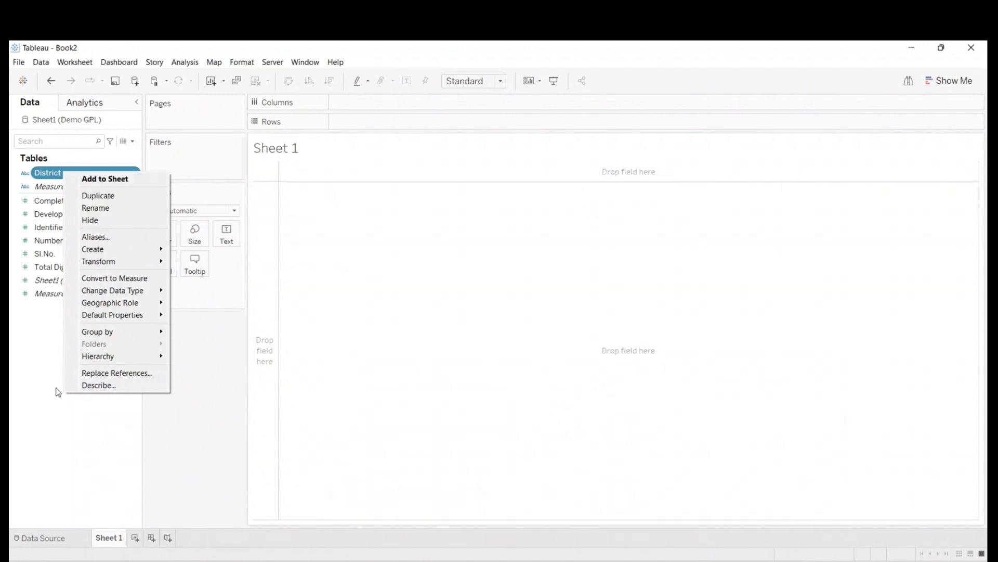
pyautogui.click(19, 318)
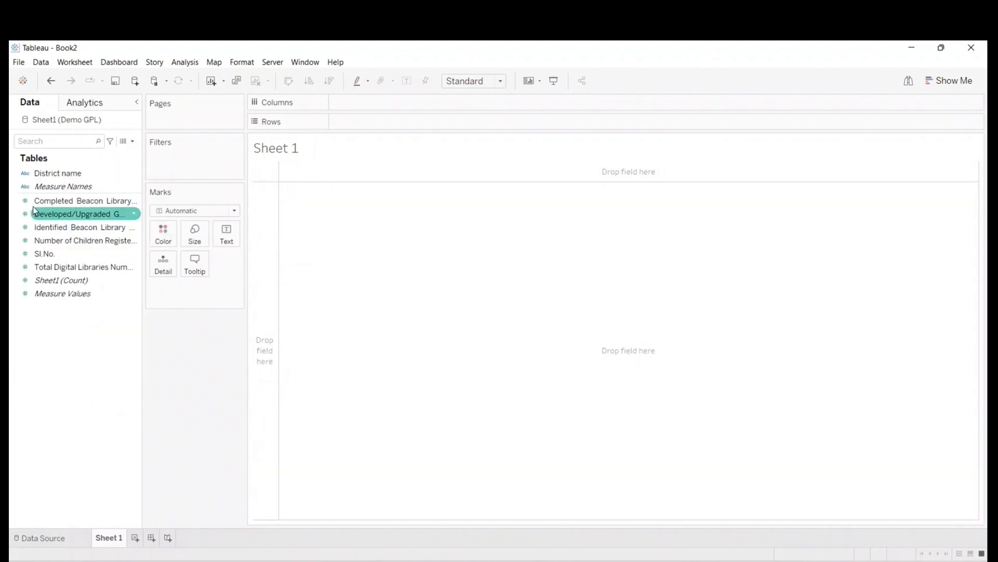
# - Assign the County geographic role to the District name field
pyautogui.rightClick(61, 173)
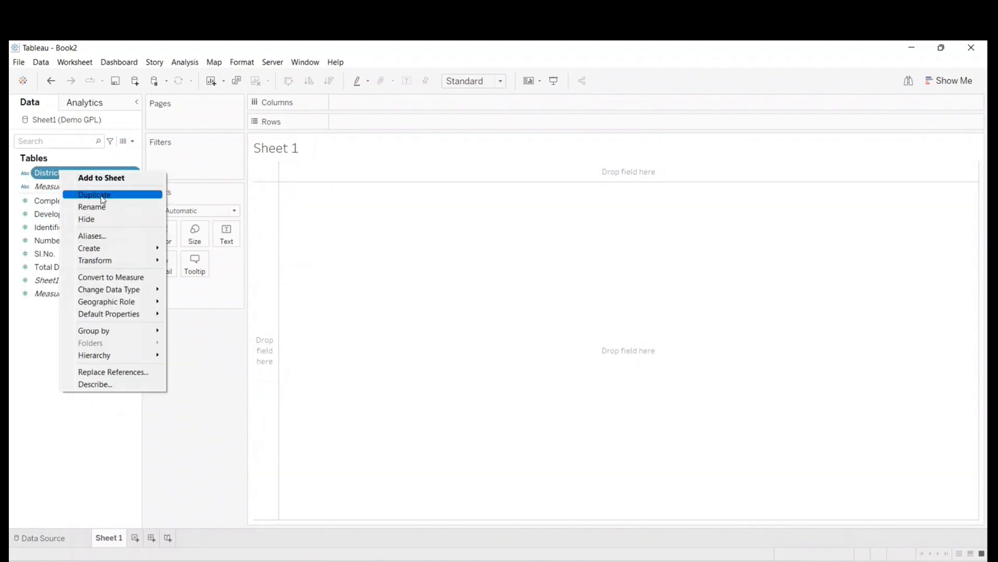
pyautogui.moveTo(90, 304)
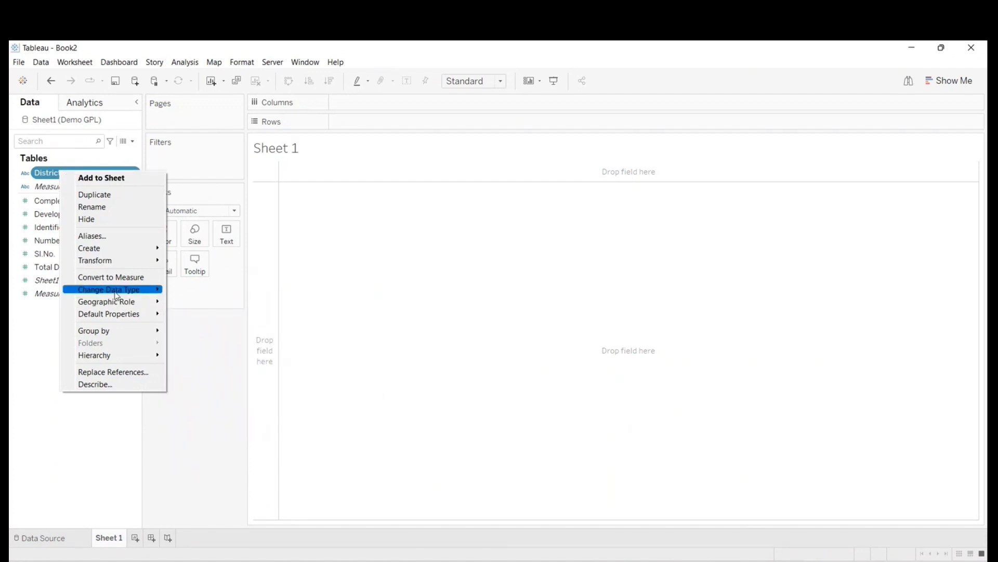
pyautogui.moveTo(146, 303)
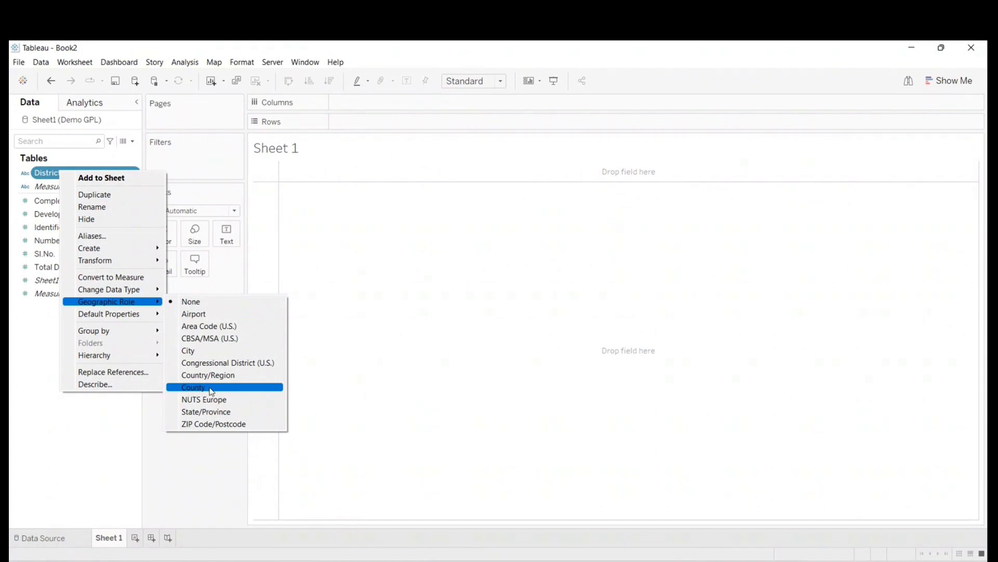
pyautogui.click(211, 390)
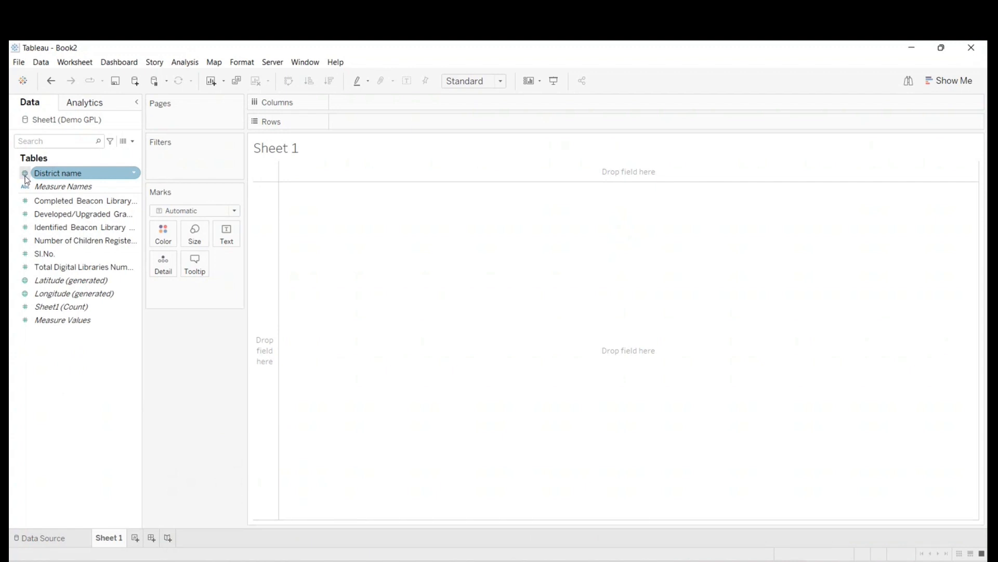
# - Add District name to the sheet as a map and set the fixed country for its unknown locations to India
pyautogui.click(58, 174)
pyautogui.doubleClick(57, 173)
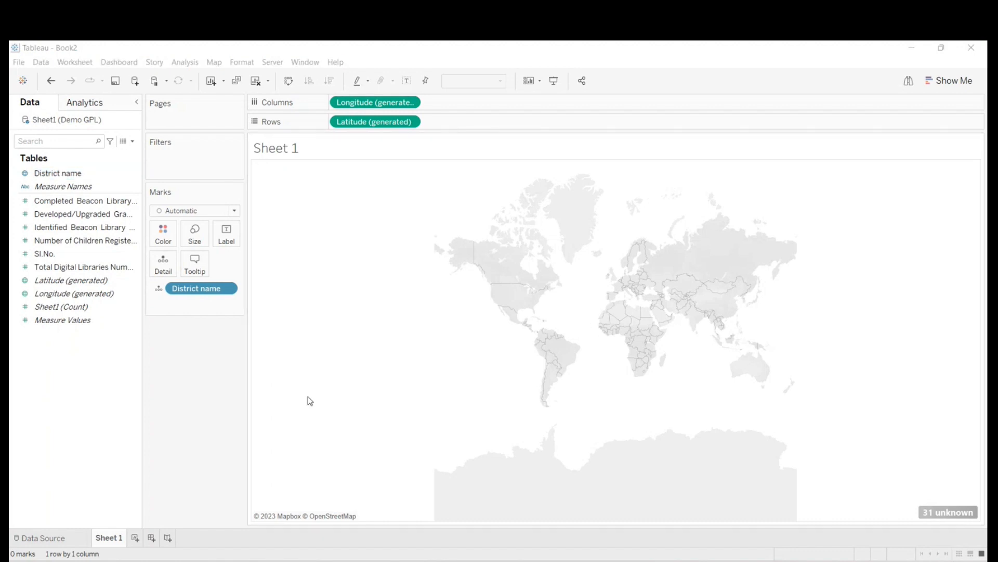
pyautogui.click(944, 514)
pyautogui.click(467, 269)
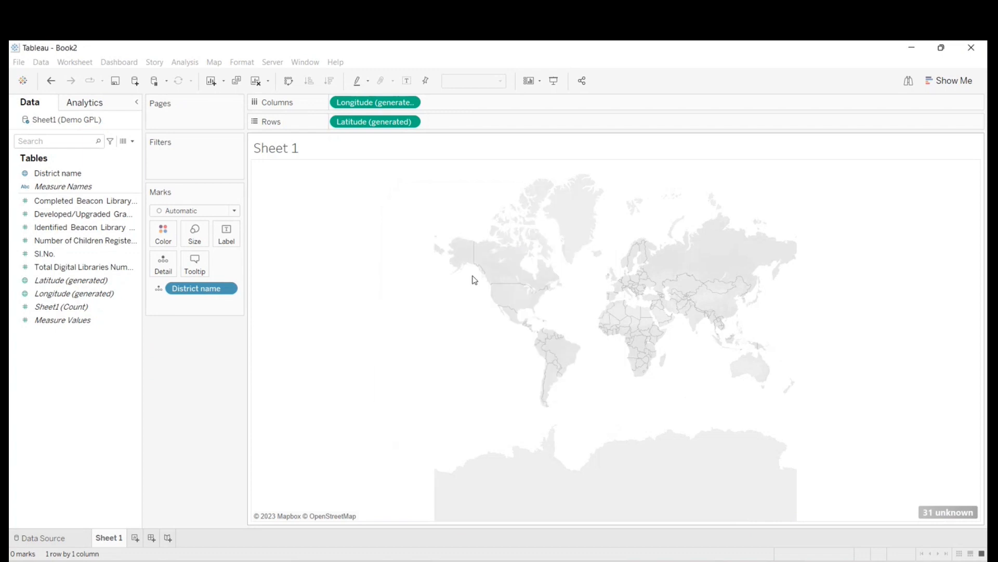
pyautogui.click(469, 197)
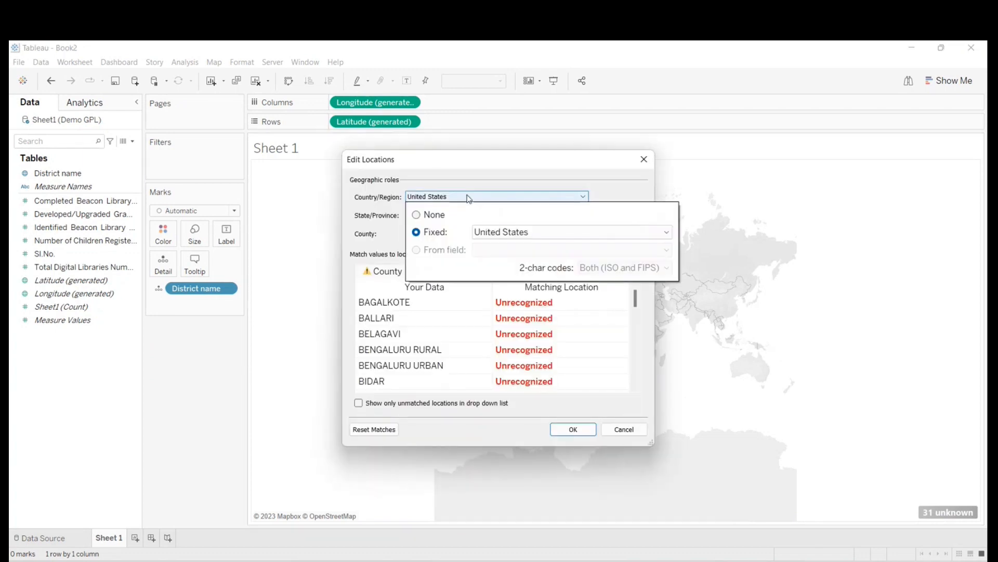
pyautogui.click(484, 234)
pyautogui.write('india')
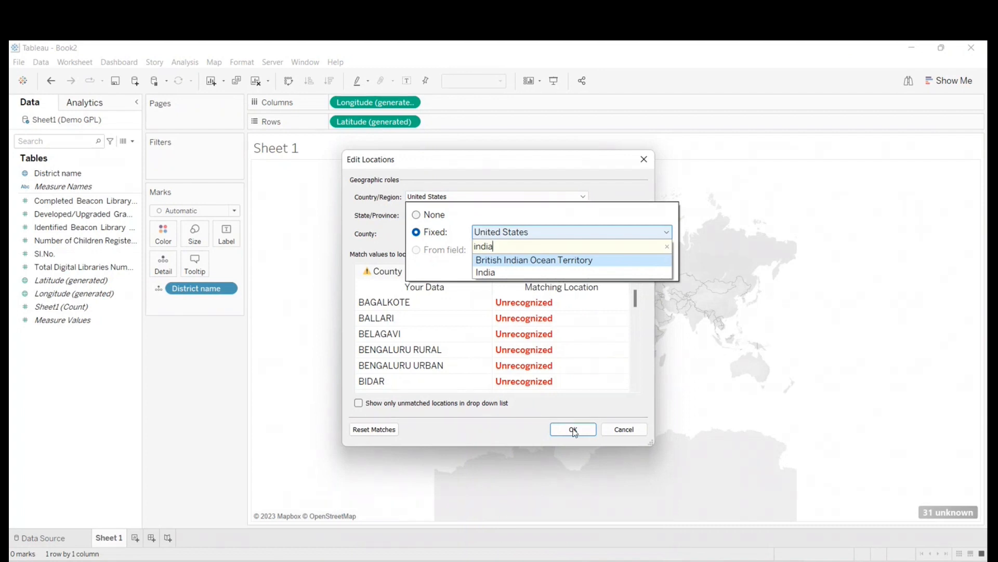
pyautogui.click(510, 271)
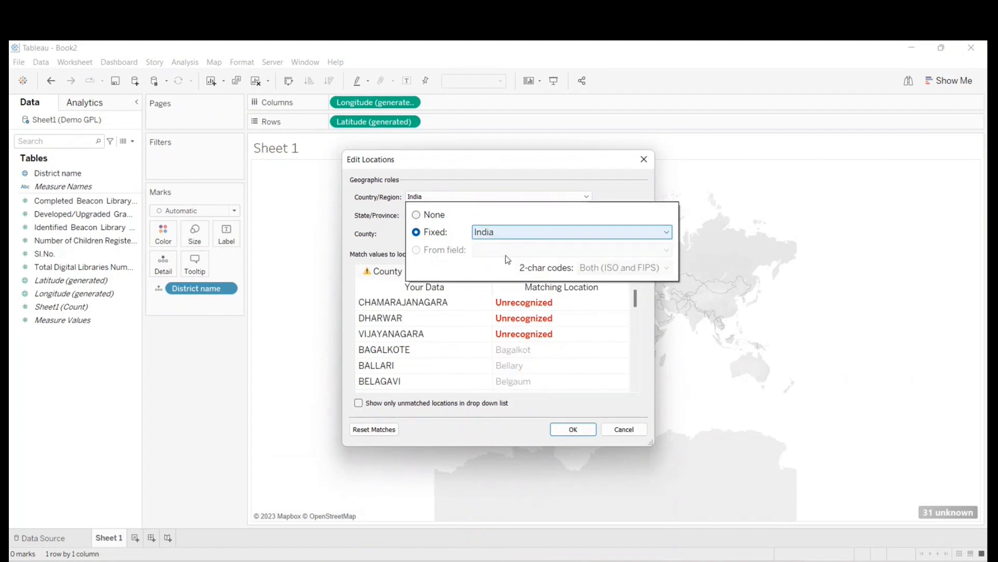
# - Match CHAMARAJANAGARA to Chamarajanagar and DHARWAR to Dharwad, and apply the location edits
pyautogui.click(509, 302)
pyautogui.click(509, 302)
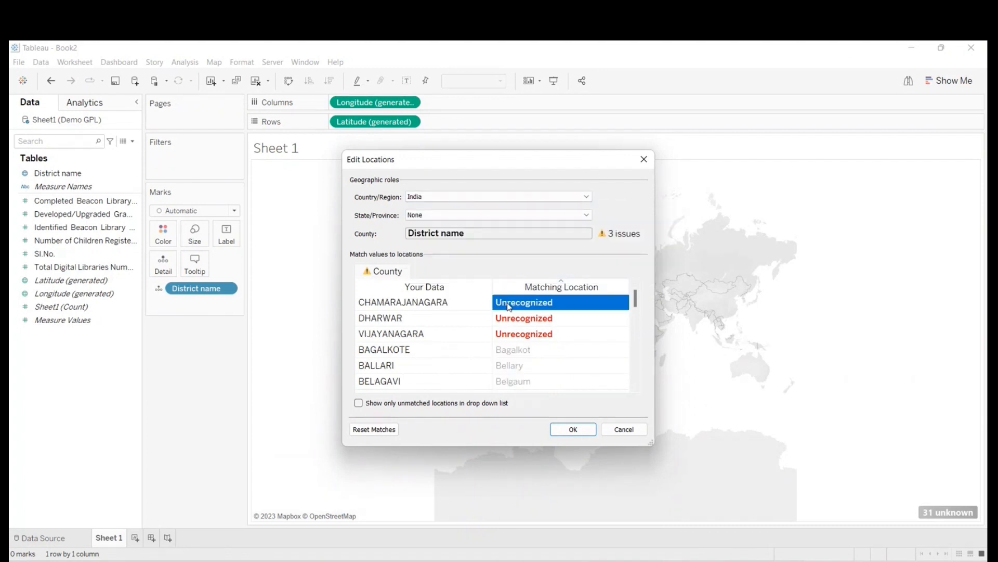
pyautogui.write('cham')
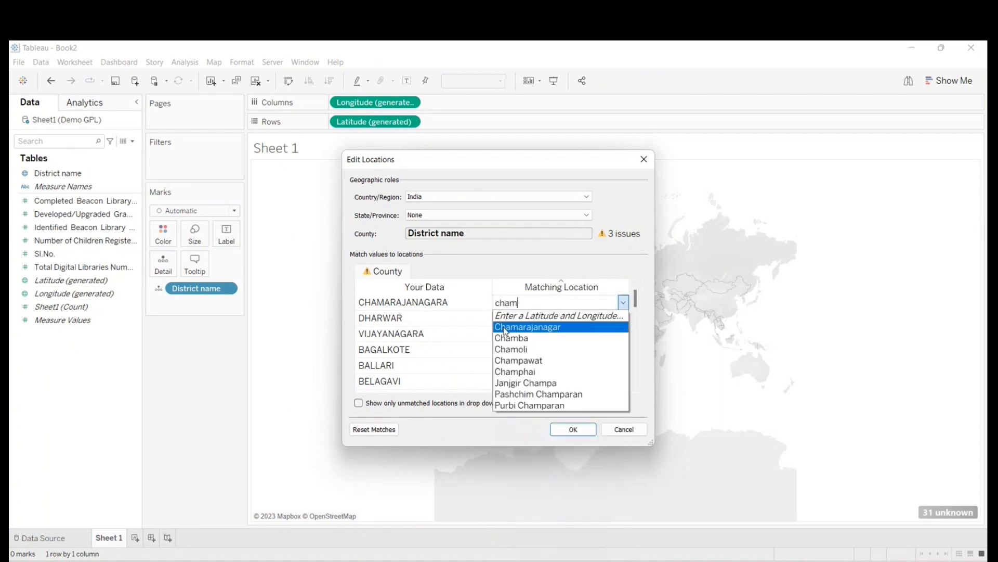
pyautogui.click(507, 327)
pyautogui.click(506, 318)
pyautogui.write('dhar')
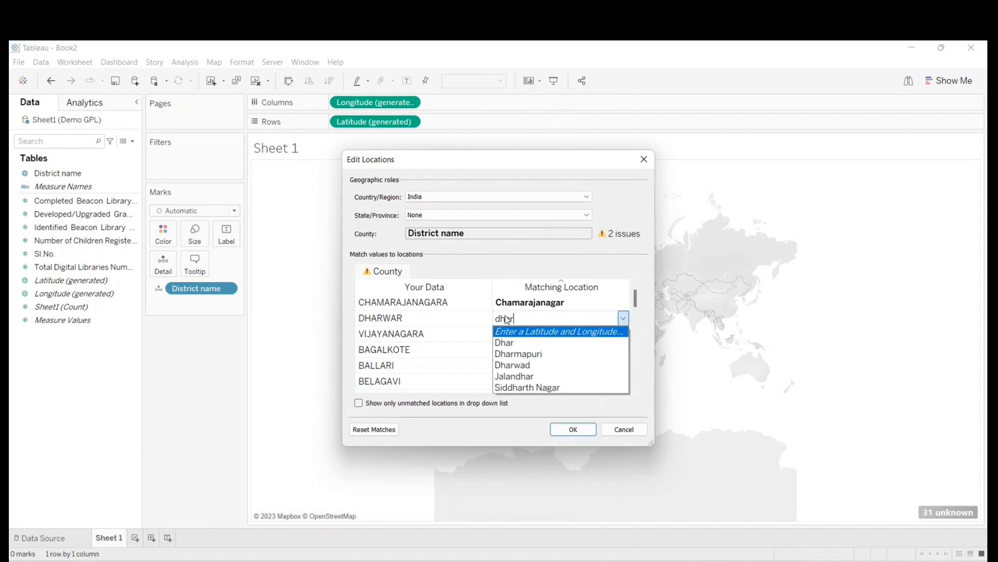
pyautogui.click(522, 364)
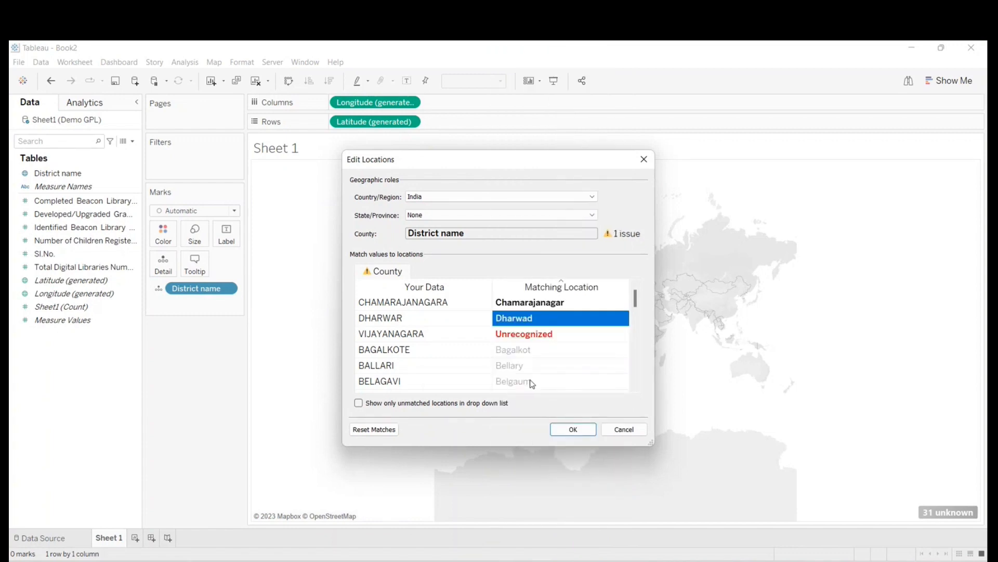
pyautogui.click(574, 430)
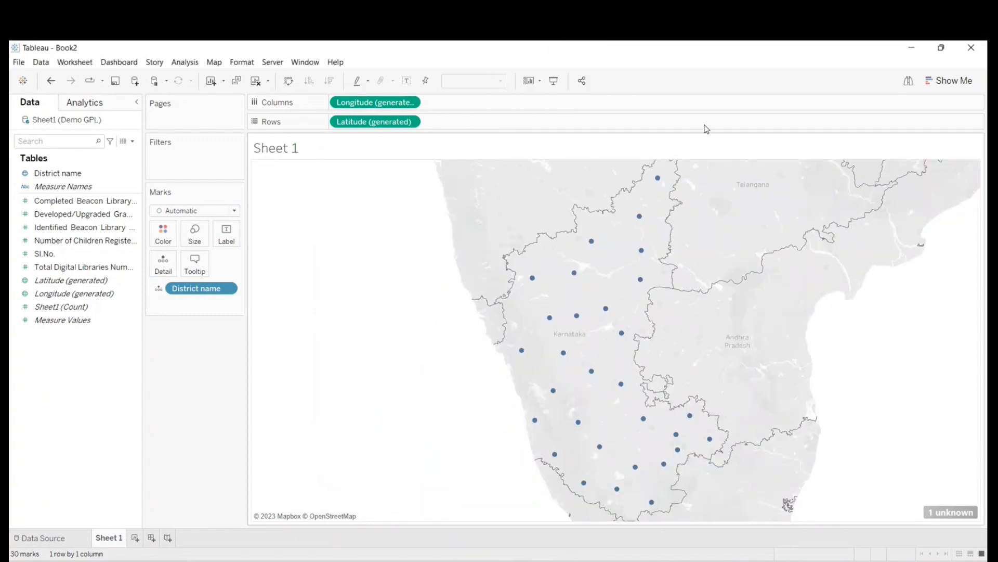
# - Change the mark type from Automatic to Map so the districts are drawn as filled areas
pyautogui.moveTo(652, 188)
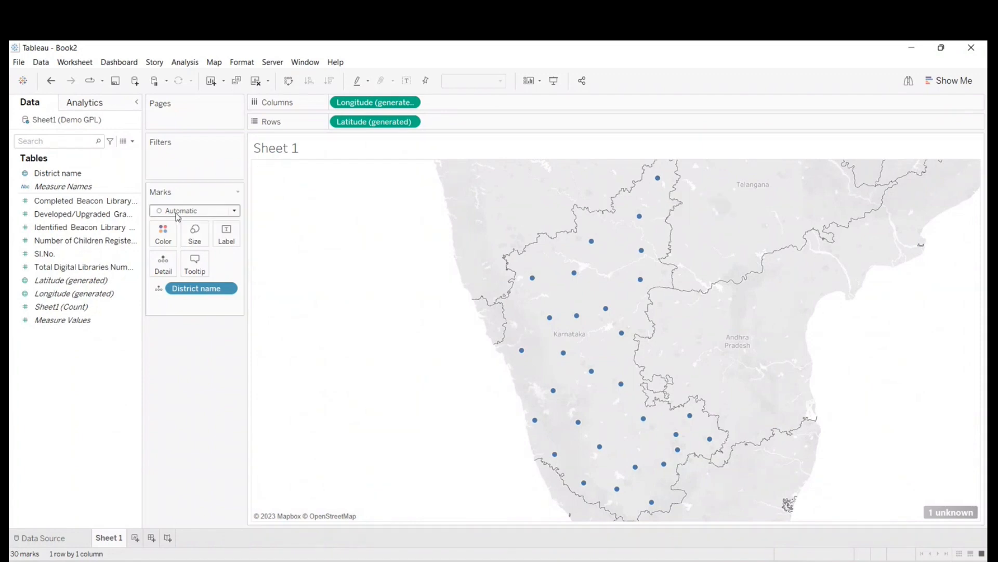
pyautogui.click(235, 212)
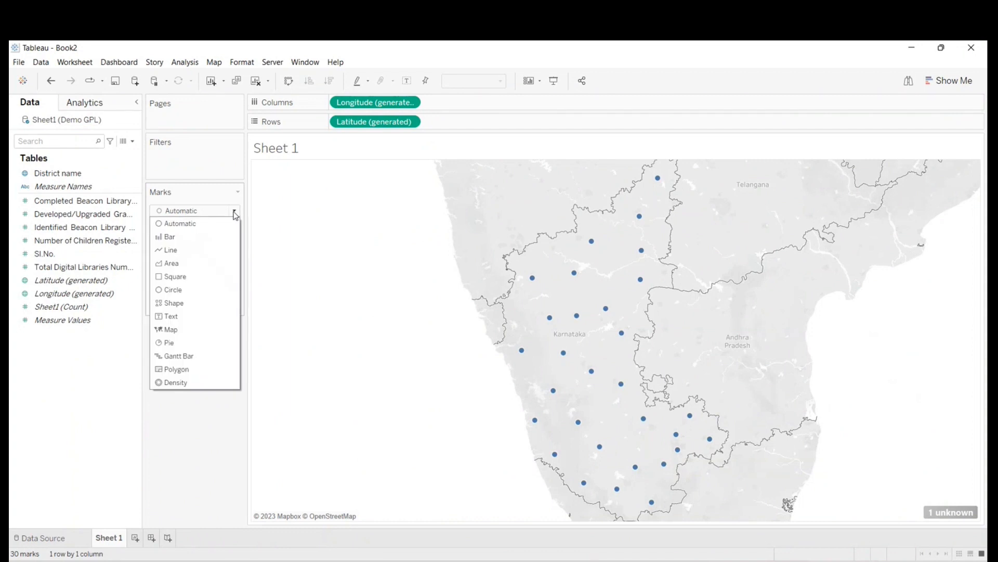
pyautogui.click(172, 330)
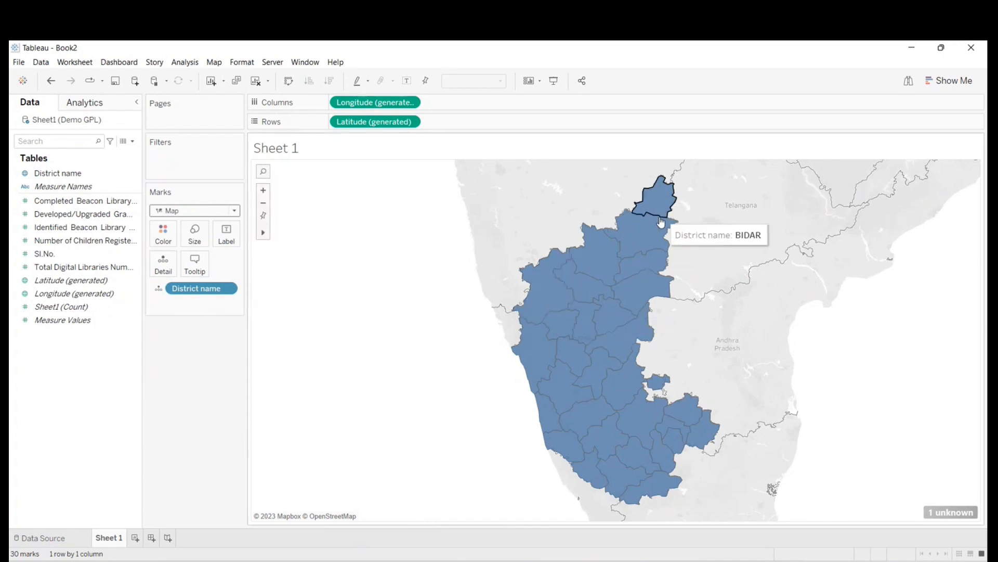
# - Label each district on the map with its District name and Identified Beacon Library Numbers
pyautogui.moveTo(638, 450)
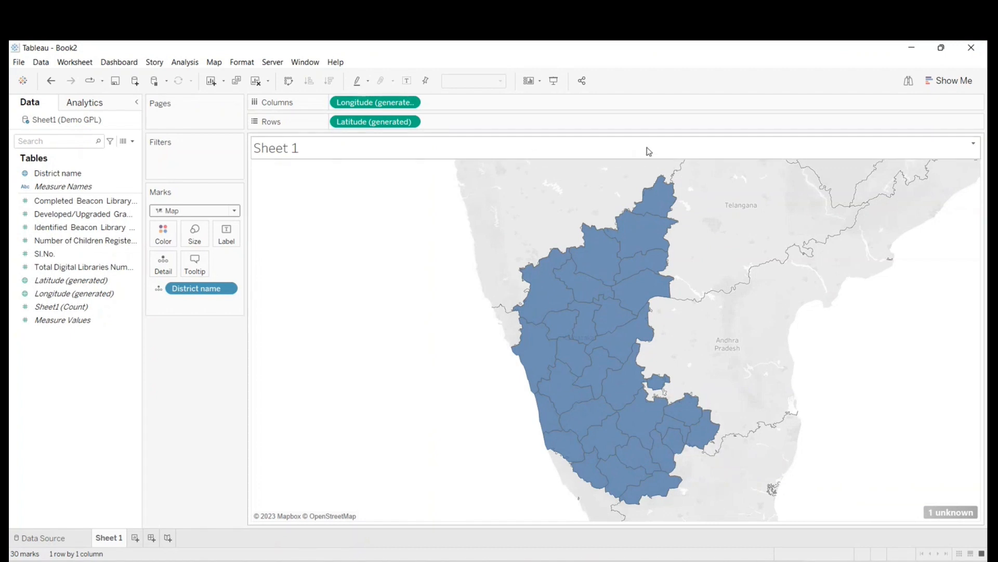
pyautogui.moveTo(44, 177); pyautogui.dragTo(222, 244)
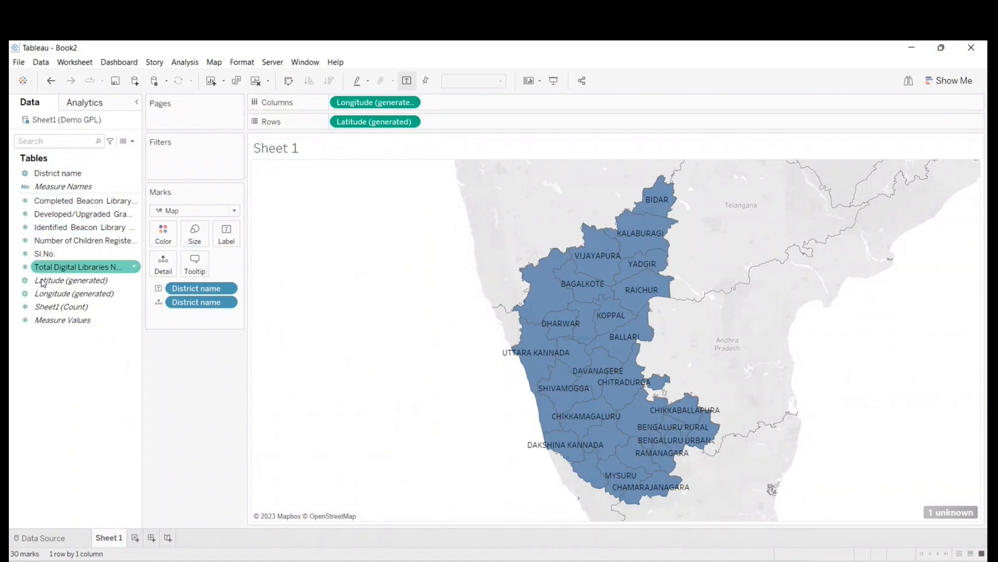
pyautogui.moveTo(59, 233); pyautogui.dragTo(229, 235)
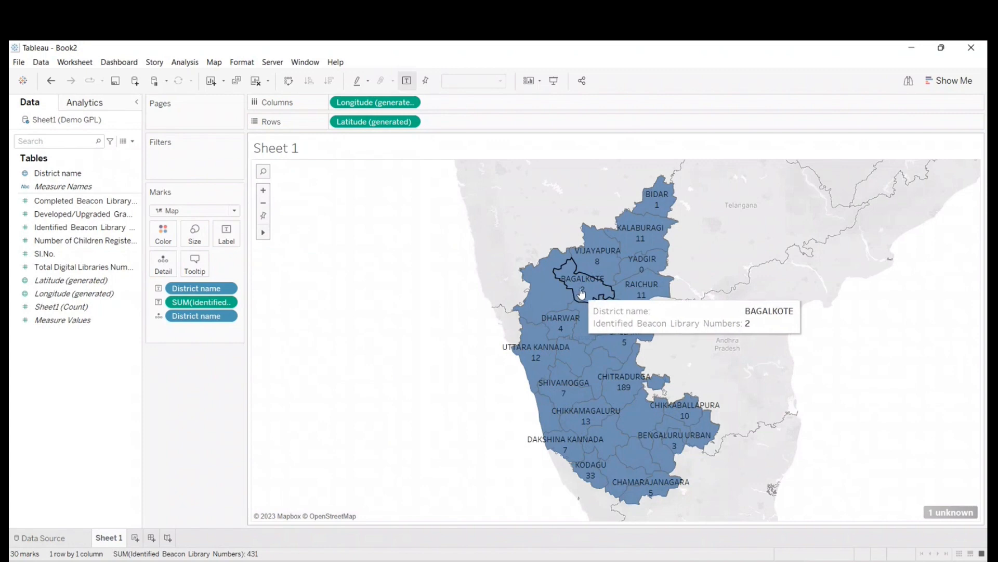
# - Set the background map washout to 100% to hide the surrounding base map, and close the Background Layers settings
pyautogui.moveTo(600, 268)
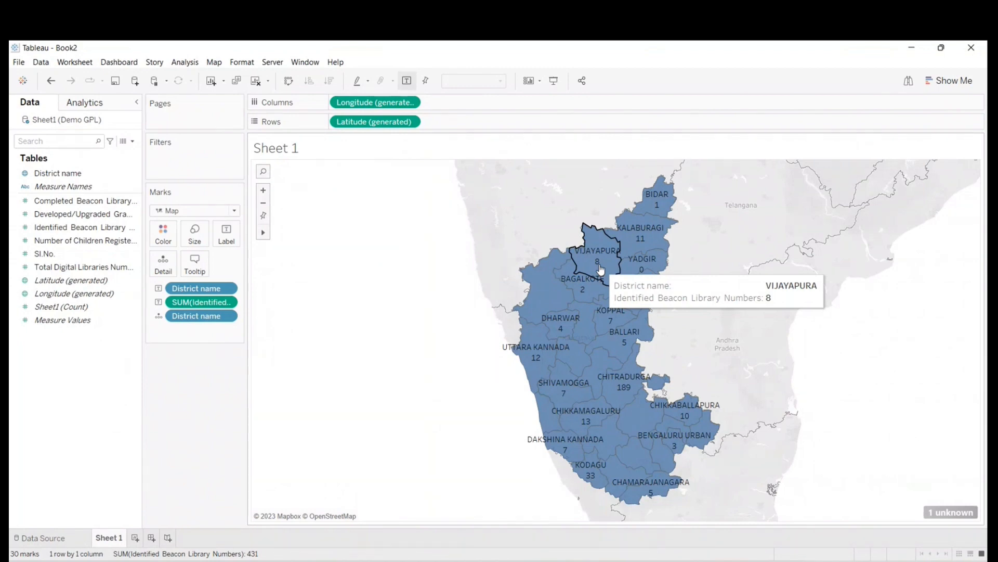
pyautogui.moveTo(634, 243)
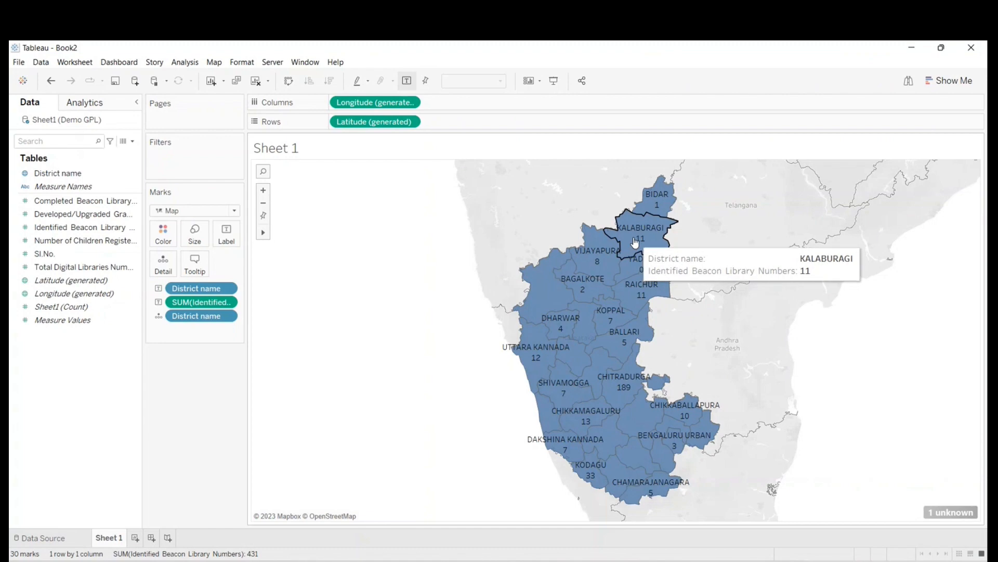
pyautogui.moveTo(621, 352)
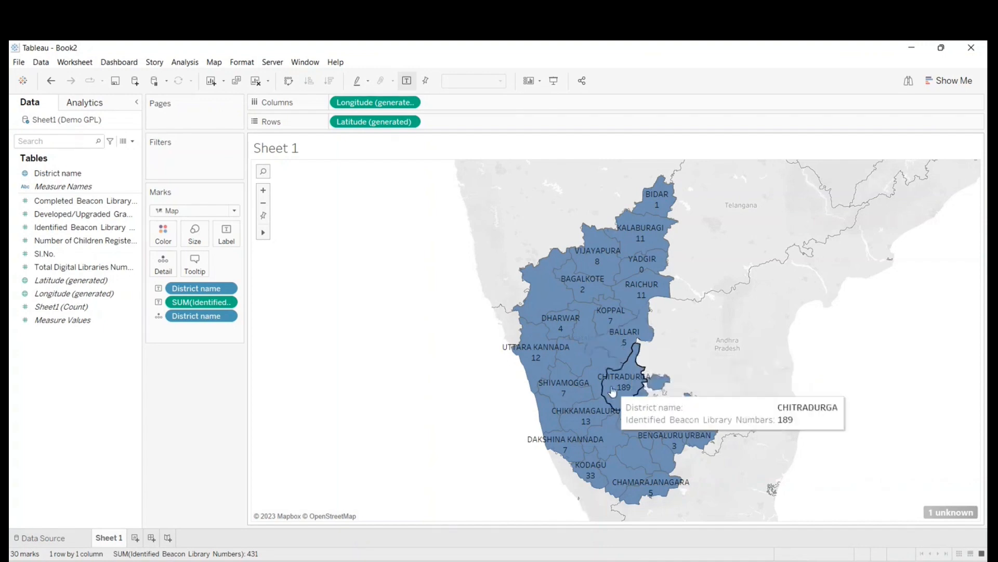
pyautogui.moveTo(559, 311)
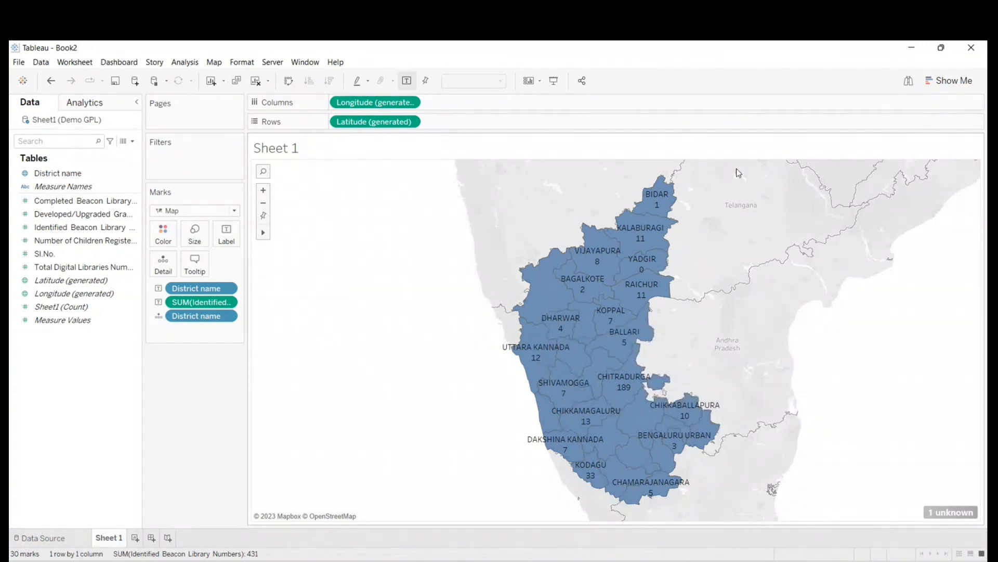
pyautogui.click(214, 63)
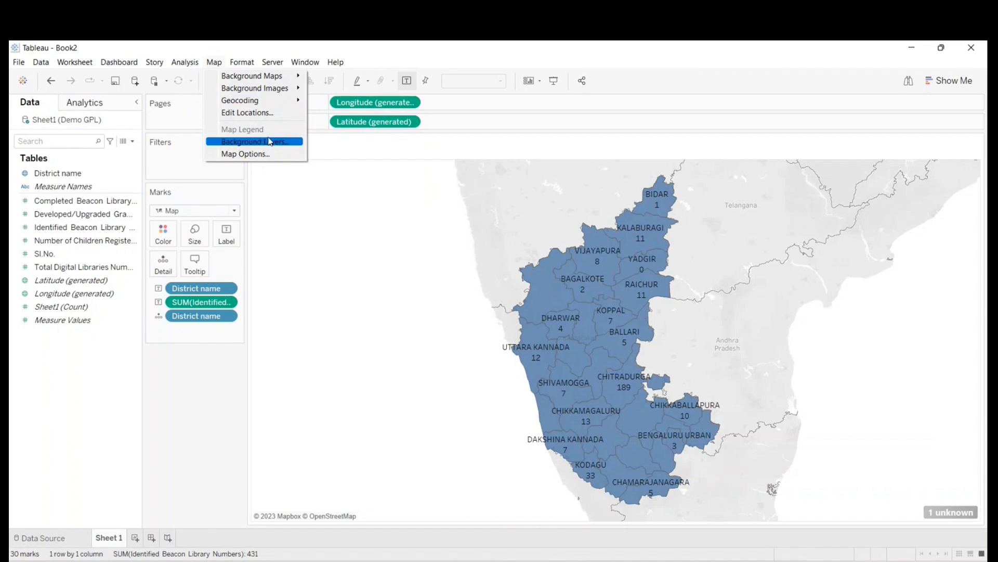
pyautogui.click(222, 66)
pyautogui.click(223, 66)
pyautogui.click(260, 145)
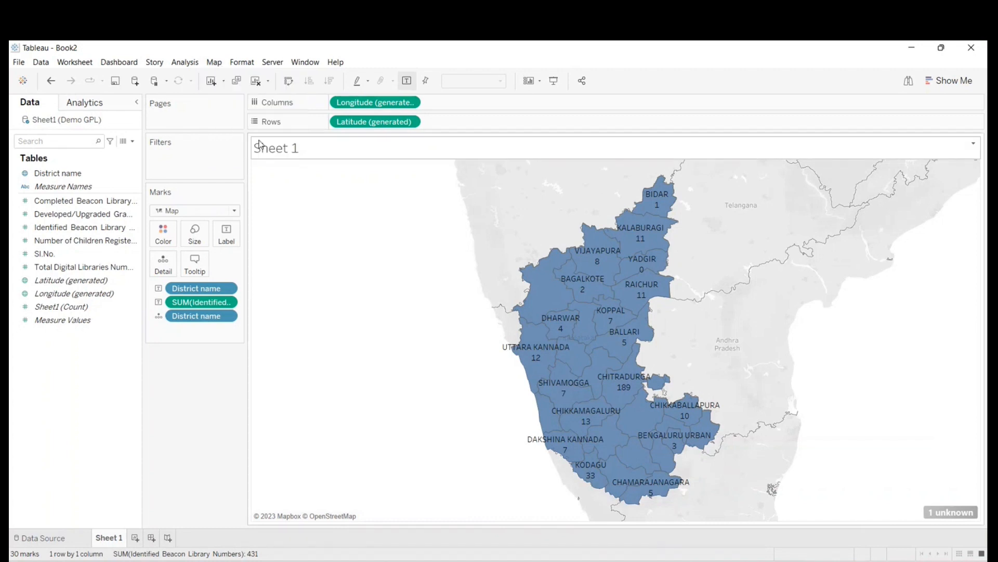
pyautogui.moveTo(29, 199); pyautogui.dragTo(98, 208)
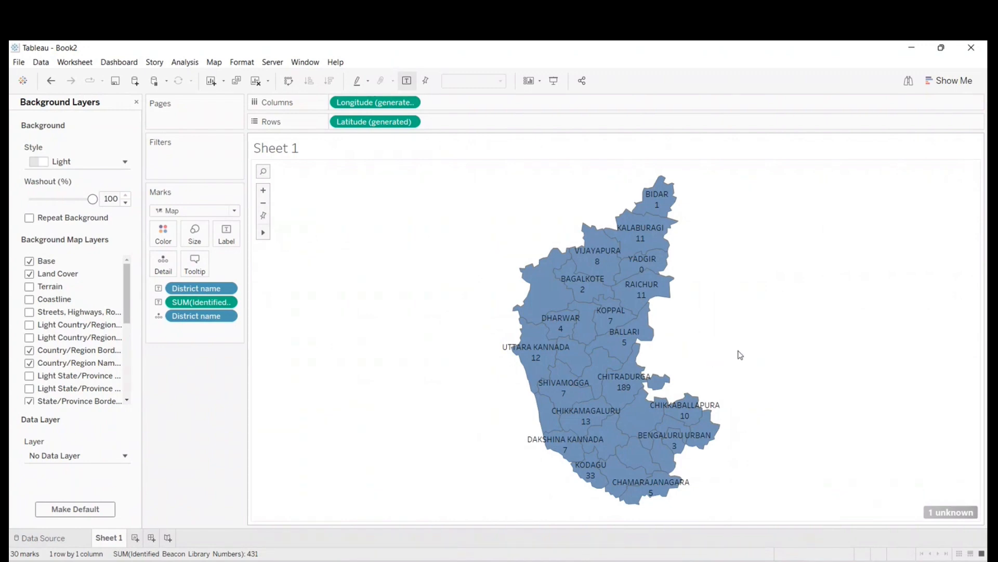
pyautogui.click(136, 102)
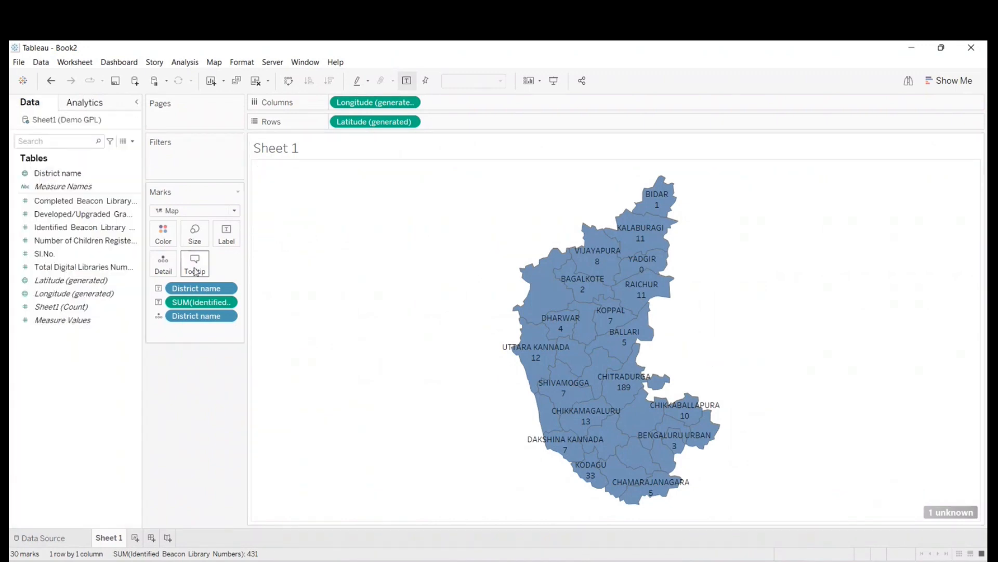
# - Color the districts by the sum of Identified Beacon Library Numbers and preview the map in presentation mode
pyautogui.moveTo(191, 308)
pyautogui.mouseDown()
pyautogui.moveTo(54, 229)
pyautogui.moveTo(131, 257)
pyautogui.moveTo(167, 238)
pyautogui.mouseUp()
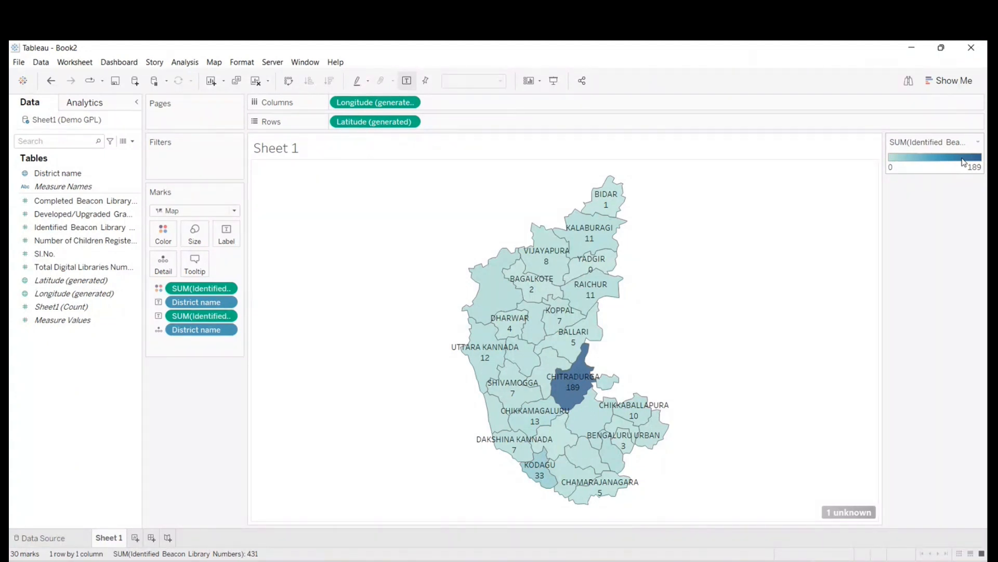
pyautogui.click(554, 80)
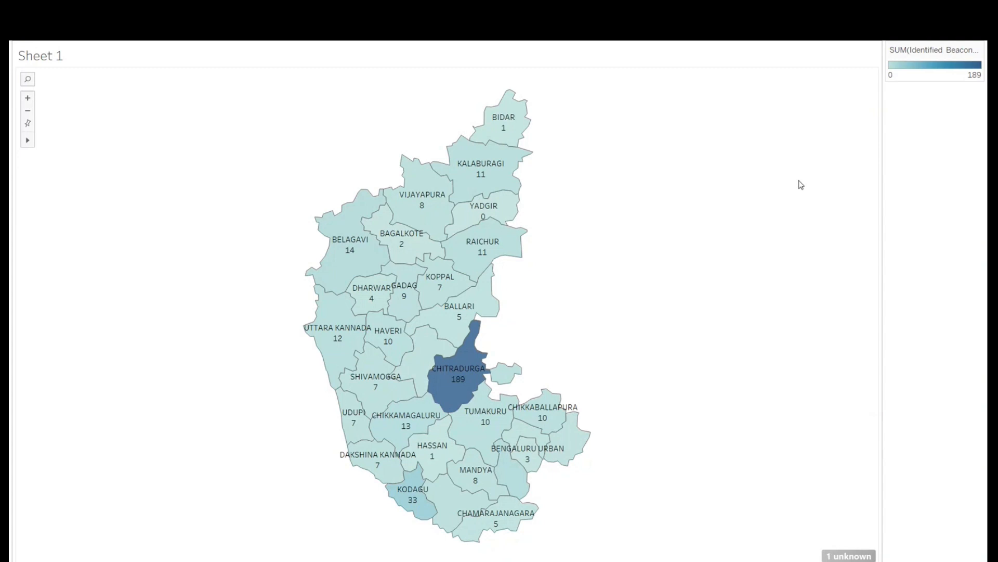
pyautogui.press('Escape')
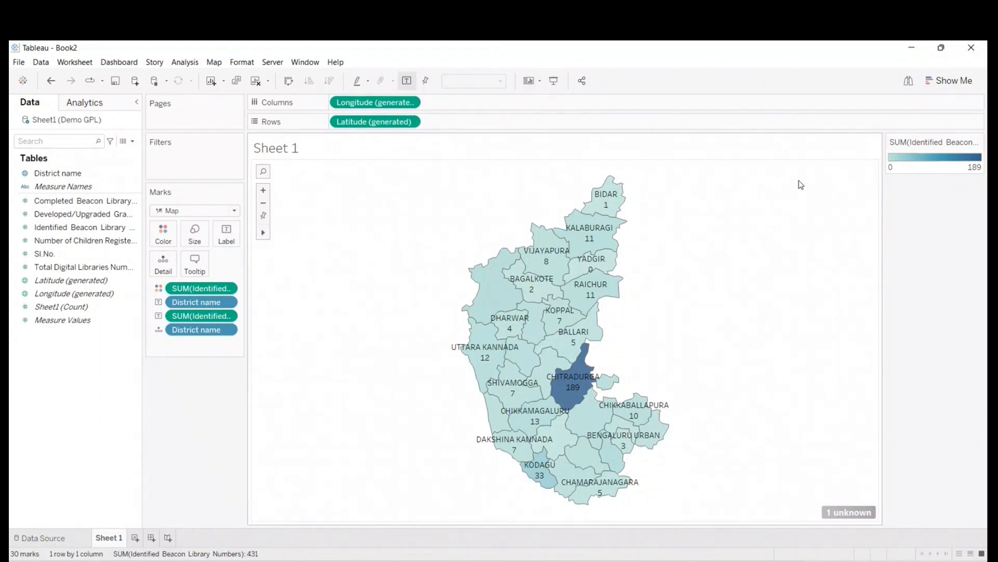
# - Review where the Geographic Role setting is found for the District name field, leaving the role as it is
pyautogui.click(826, 329)
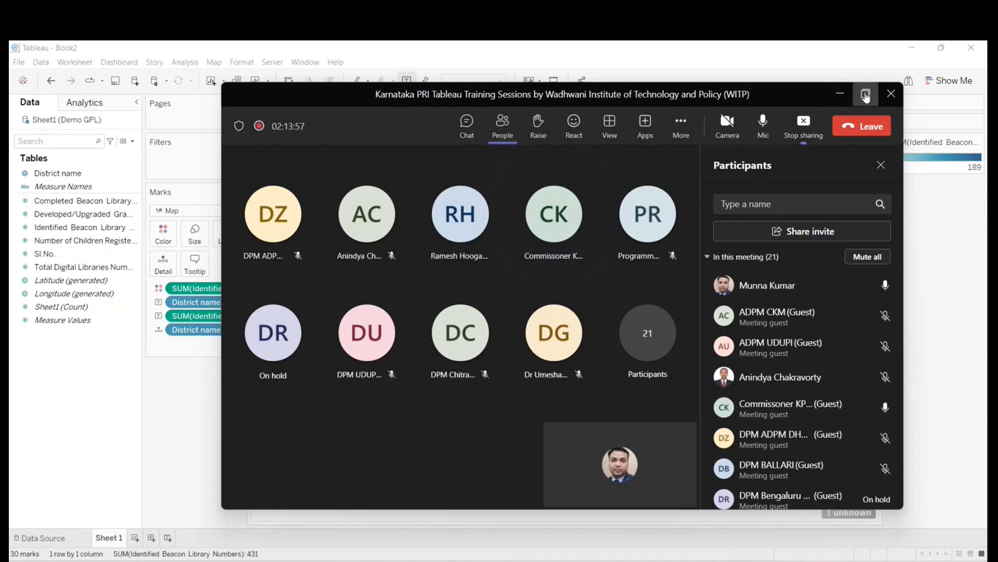
pyautogui.click(38, 178)
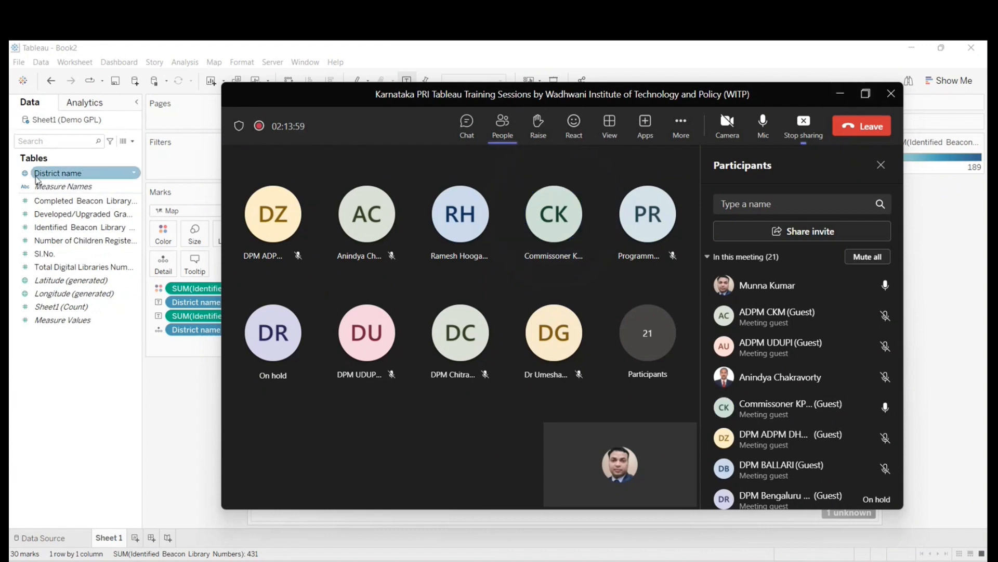
pyautogui.rightClick(38, 180)
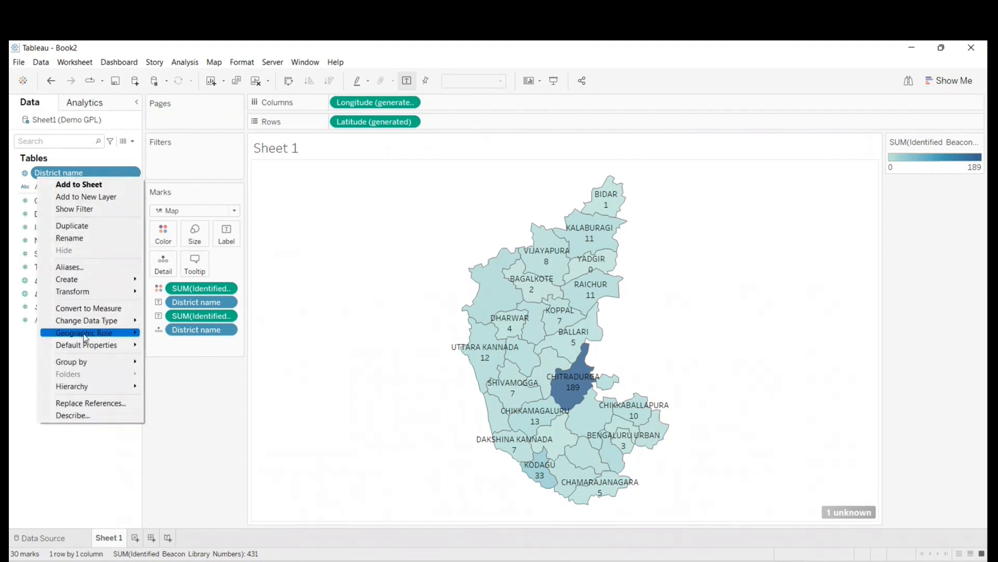
pyautogui.moveTo(112, 337)
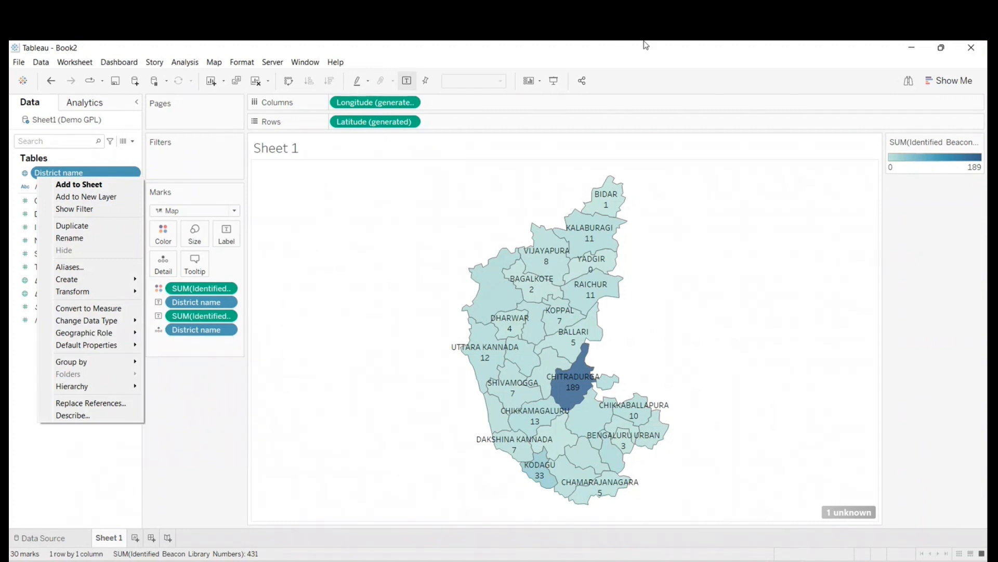
pyautogui.click(181, 462)
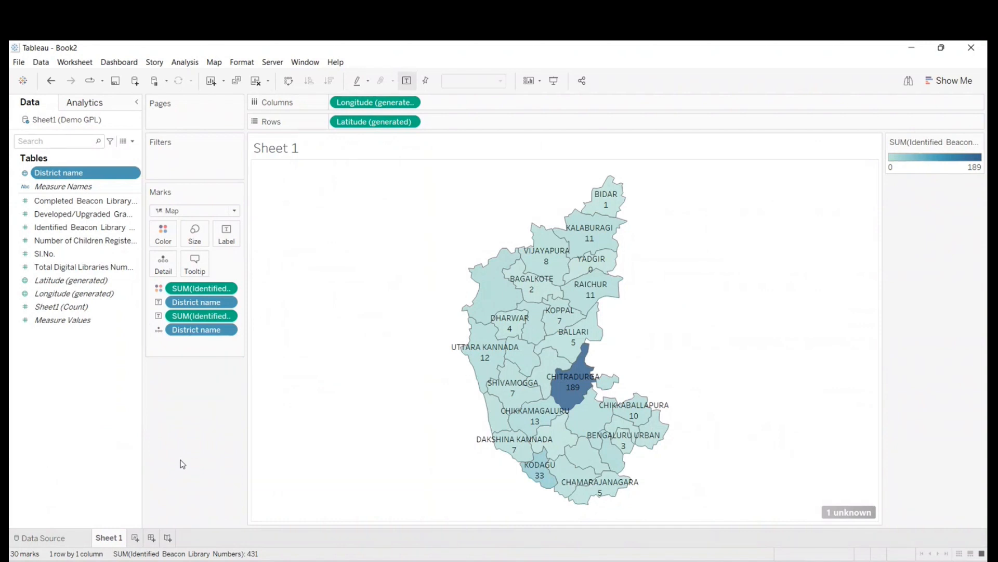
pyautogui.rightClick(65, 174)
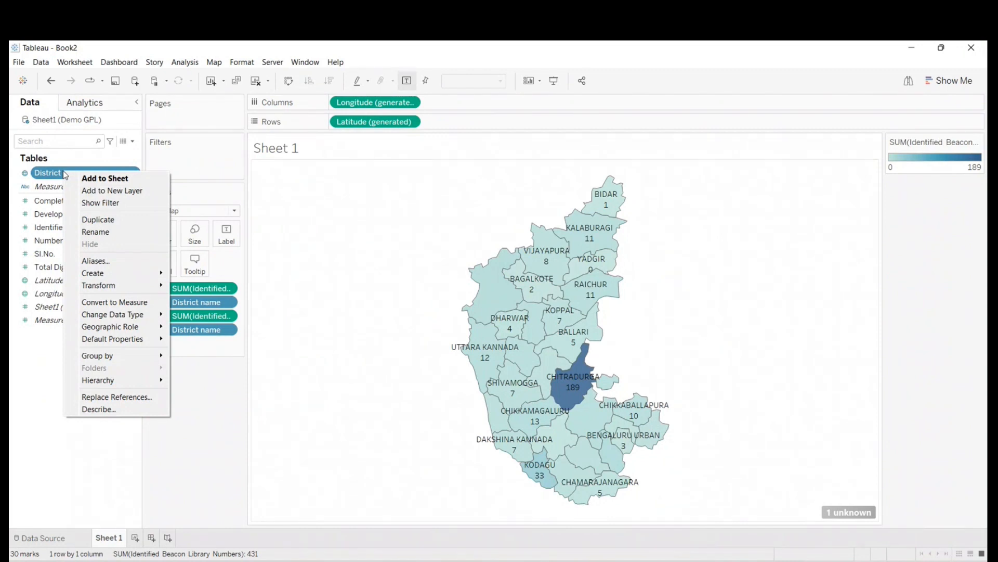
pyautogui.click(213, 408)
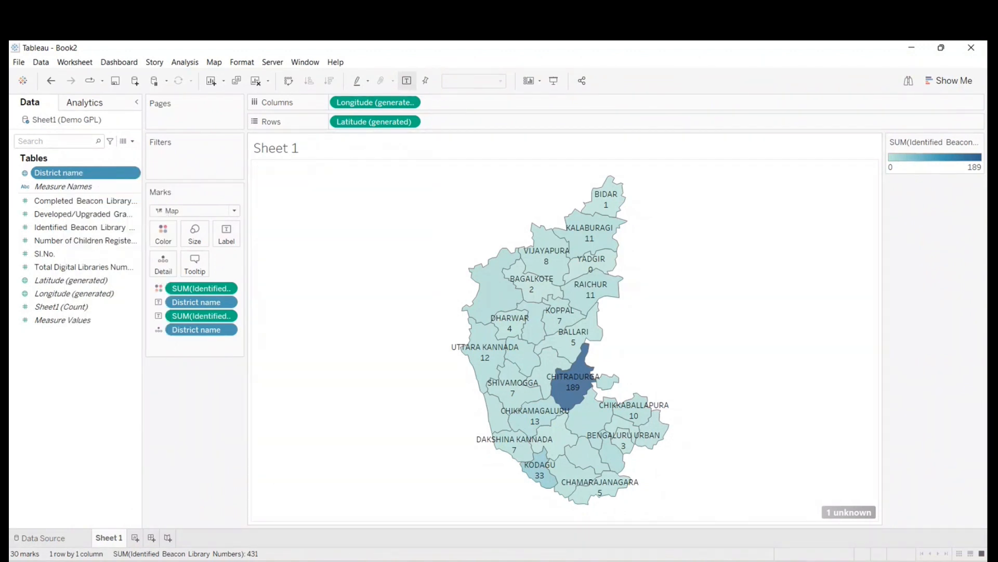
pyautogui.moveTo(672, 561)
pyautogui.moveTo(557, 561)
pyautogui.click(600, 476)
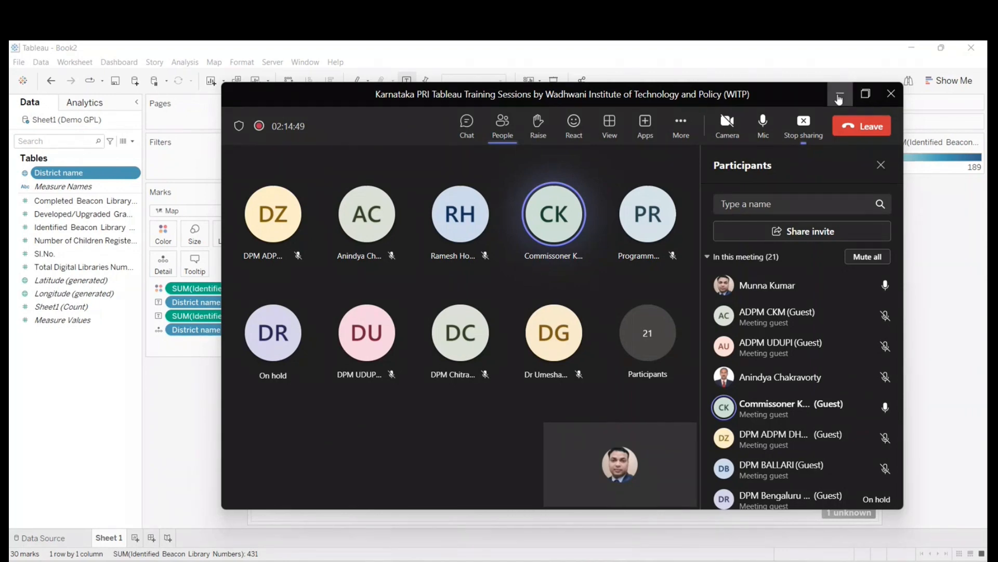
# - Map District name on a new worksheet as filled Map marks and label each district with its name
pyautogui.click(838, 98)
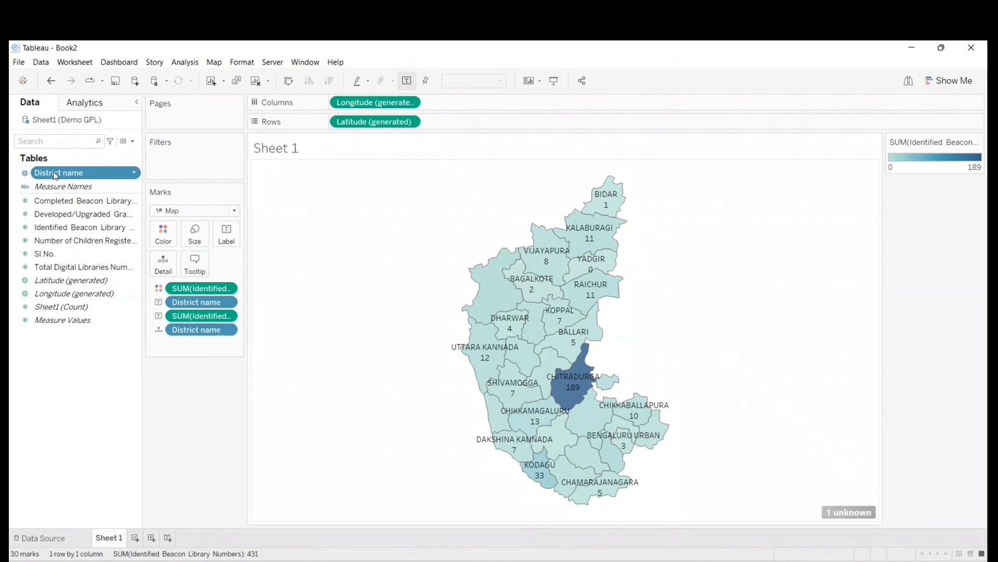
pyautogui.click(135, 538)
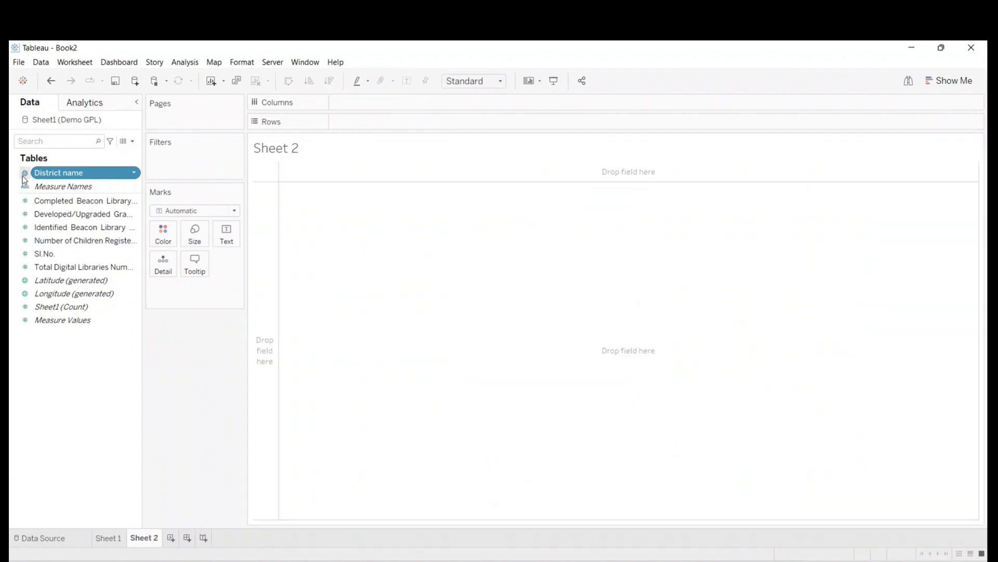
pyautogui.doubleClick(80, 173)
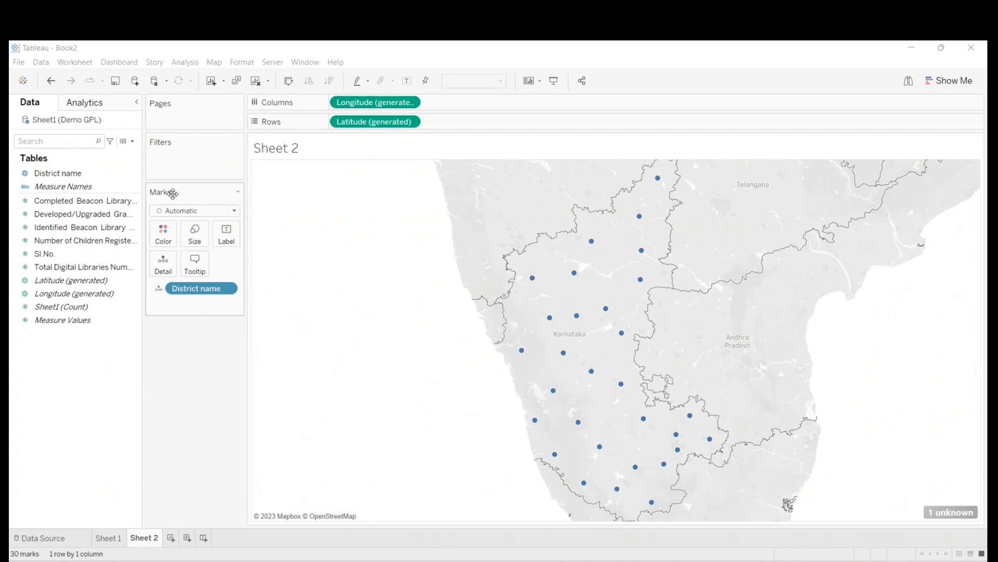
pyautogui.click(234, 211)
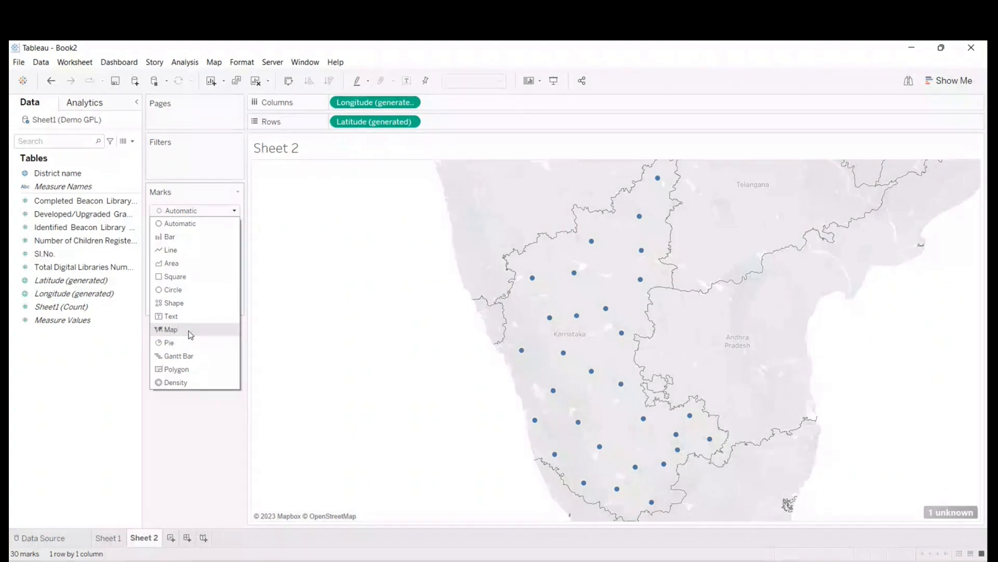
pyautogui.click(190, 334)
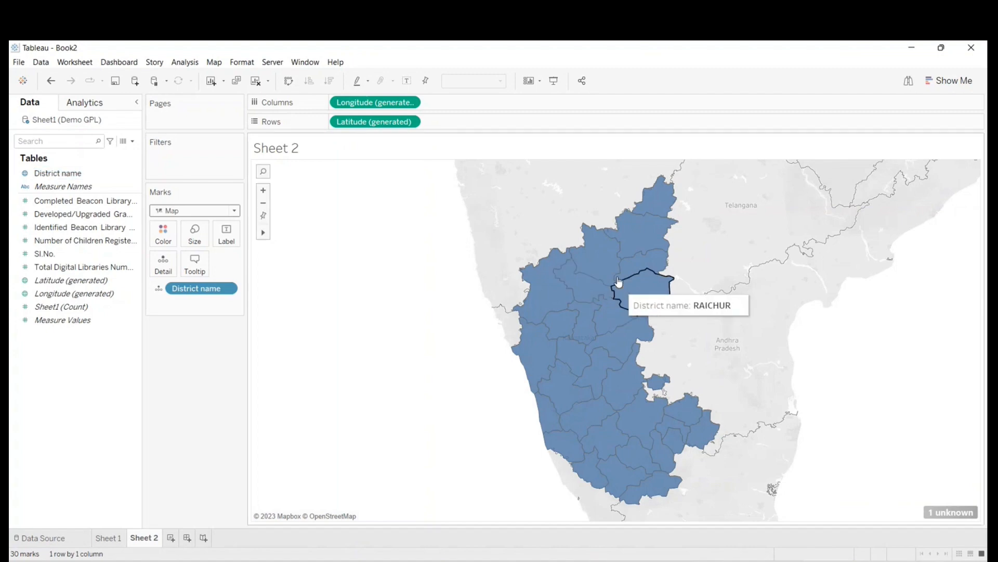
pyautogui.moveTo(68, 173); pyautogui.dragTo(226, 233)
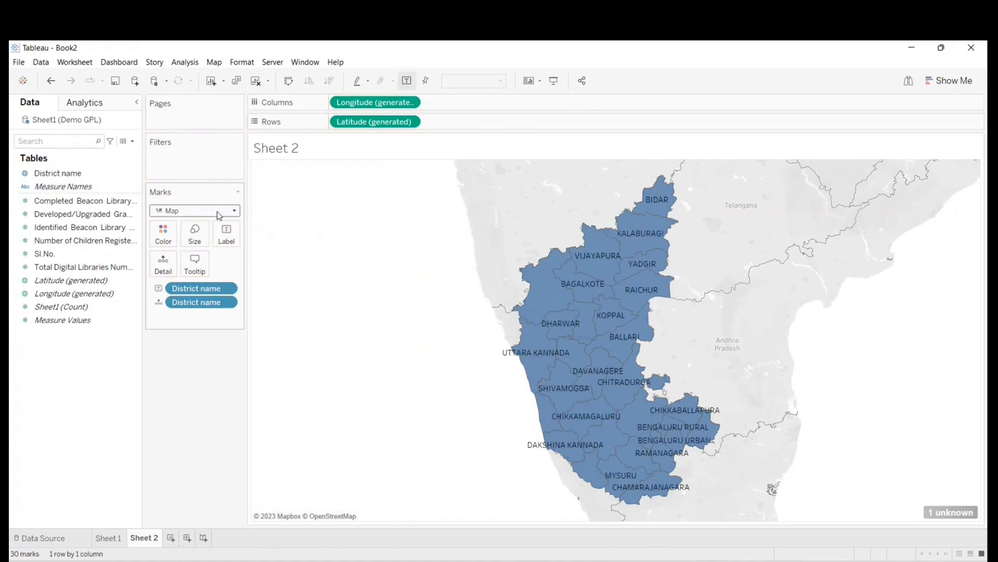
# - Try adding the Completed, Developed/Upgraded and Identified library measures to the district labels, and undo these additions
pyautogui.click(70, 202)
pyautogui.moveTo(39, 202); pyautogui.dragTo(223, 237)
pyautogui.moveTo(78, 214); pyautogui.dragTo(226, 236)
pyautogui.click(78, 227)
pyautogui.moveTo(78, 227); pyautogui.dragTo(229, 243)
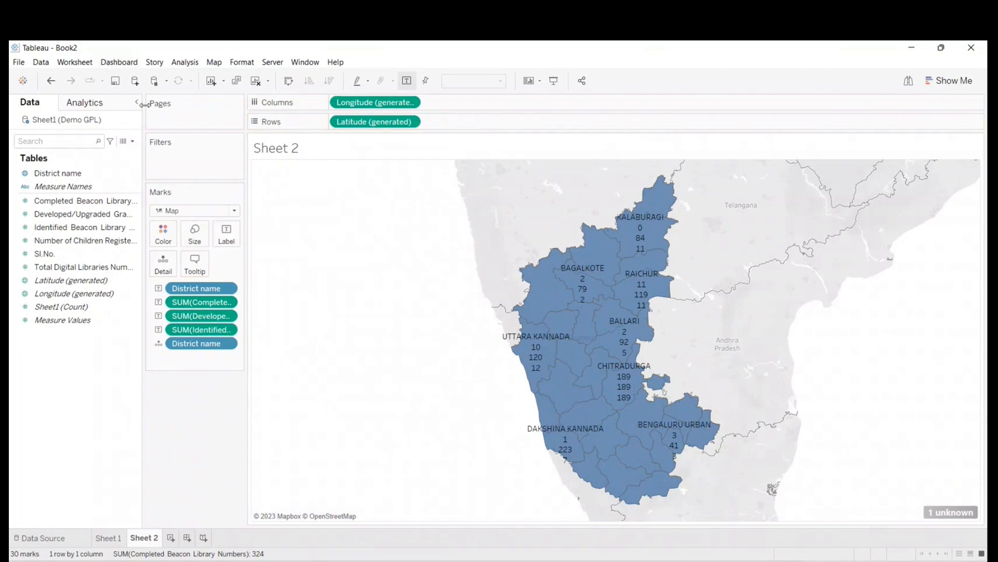
pyautogui.click(51, 82)
pyautogui.click(51, 81)
pyautogui.click(51, 81)
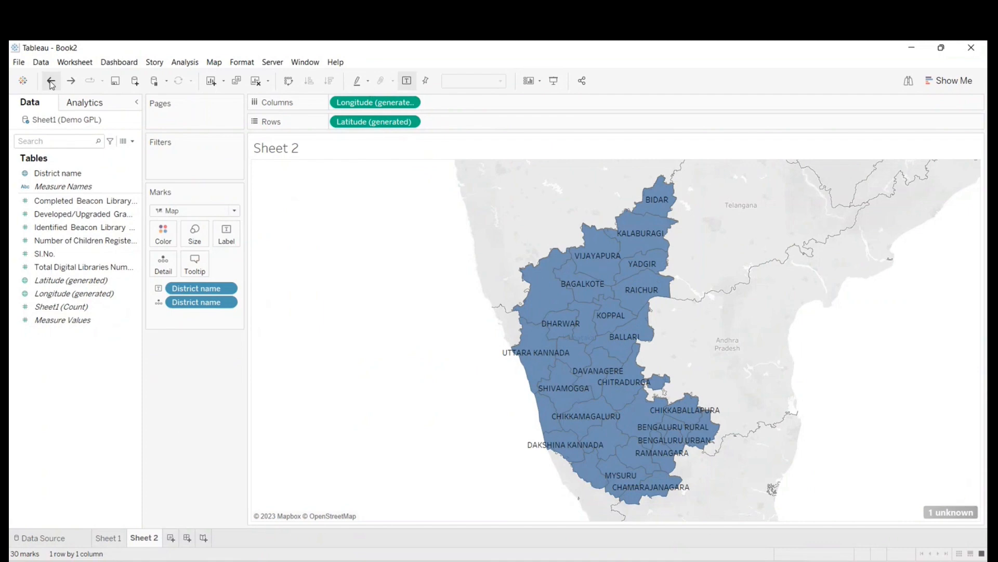
# - Add Completed Beacon Library Numbers to the district labels and color the districts by the same measure
pyautogui.click(51, 204)
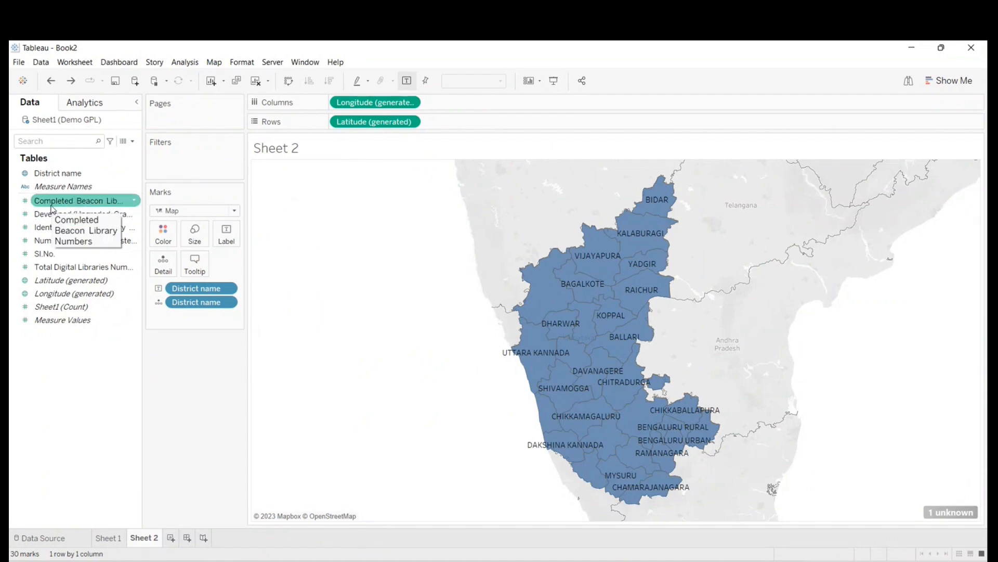
pyautogui.moveTo(44, 204); pyautogui.dragTo(225, 233)
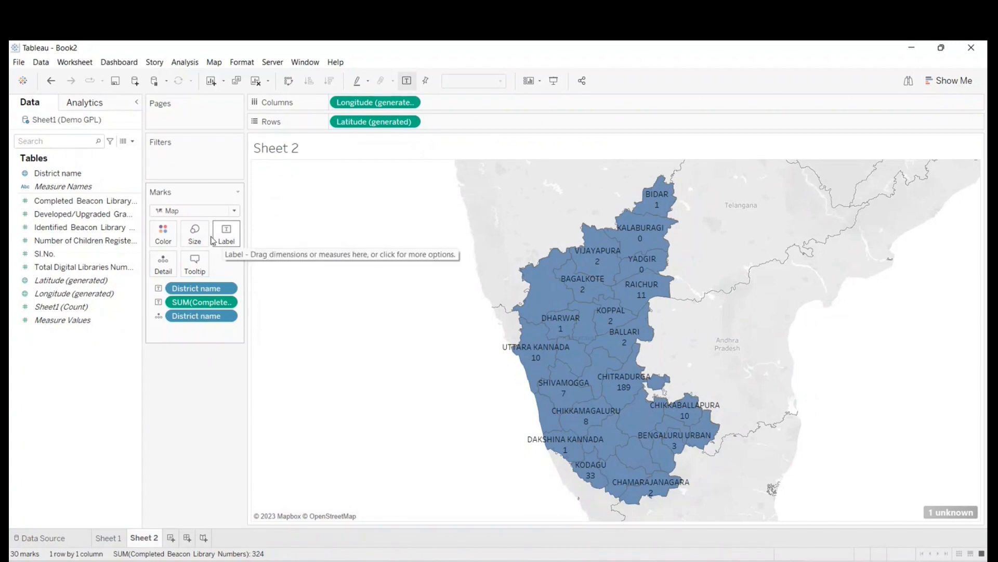
pyautogui.click(43, 202)
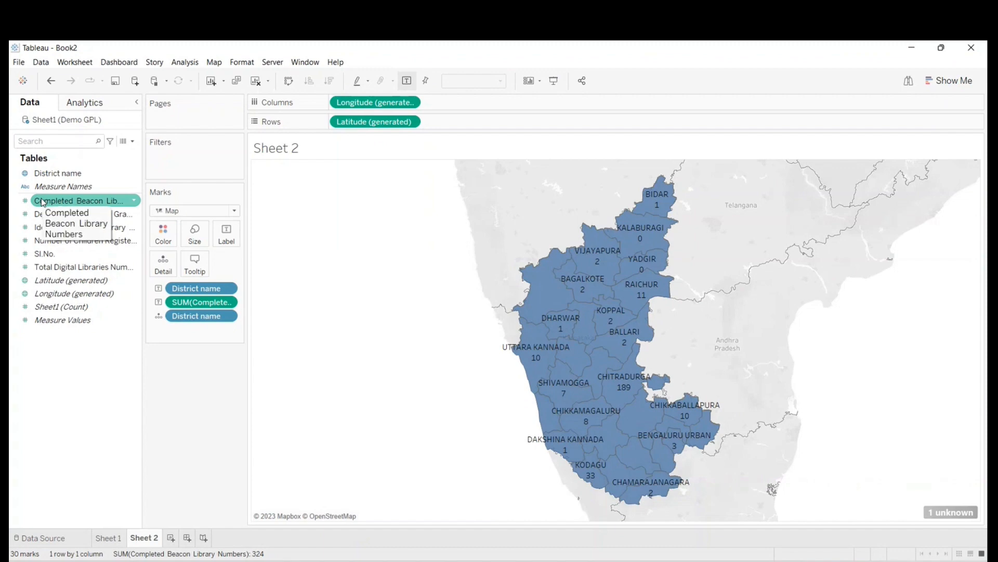
pyautogui.moveTo(43, 202); pyautogui.dragTo(164, 238)
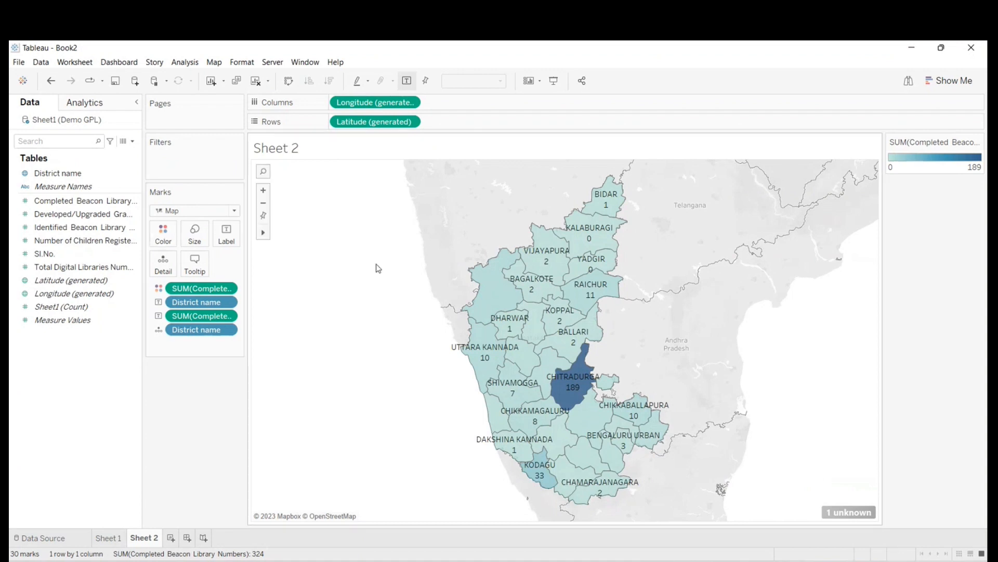
# - Change the color palette for Completed Beacon Library Numbers to Orange and close the color settings
pyautogui.click(978, 145)
pyautogui.click(915, 152)
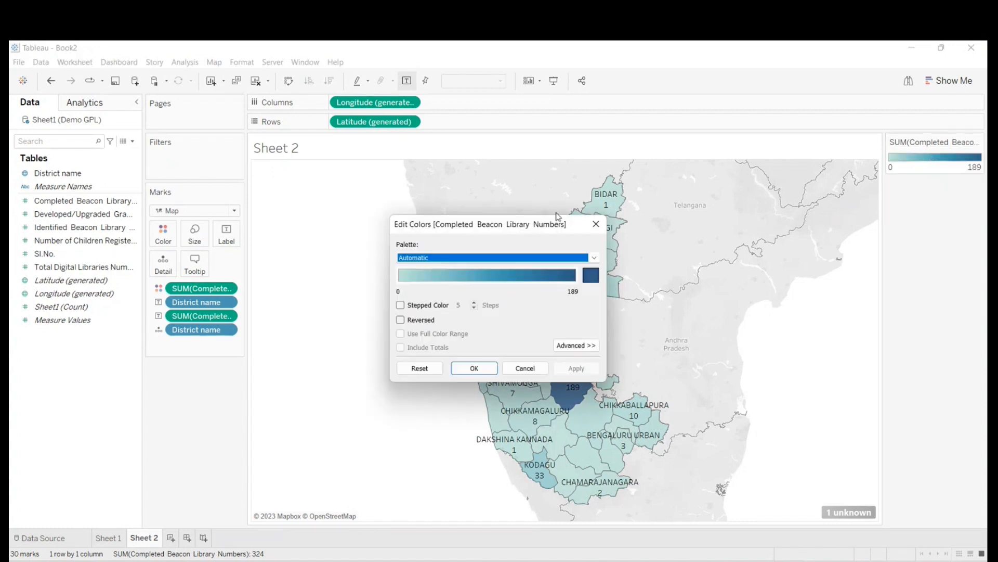
pyautogui.moveTo(444, 219); pyautogui.dragTo(400, 195)
pyautogui.click(447, 223)
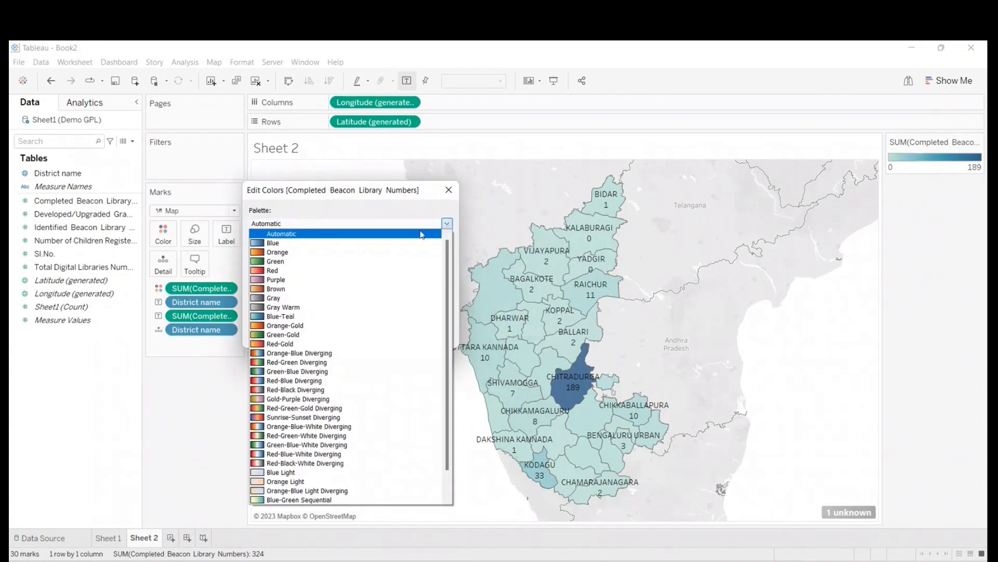
pyautogui.click(277, 253)
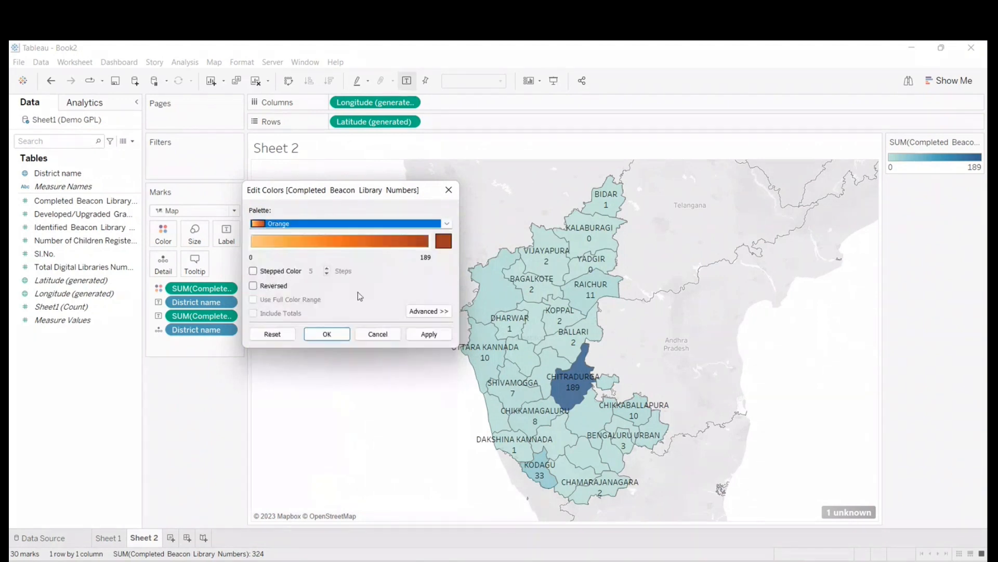
pyautogui.click(431, 334)
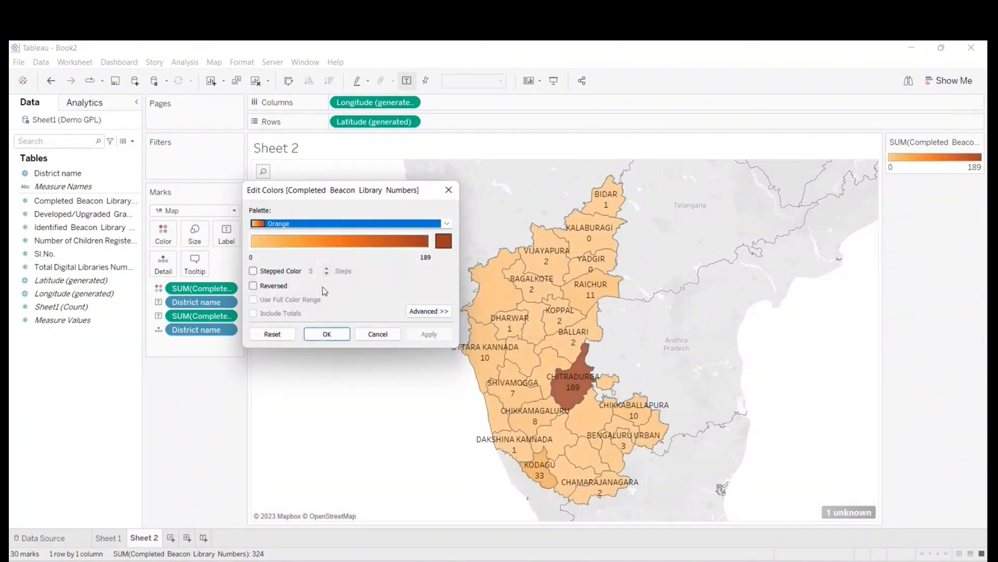
pyautogui.click(384, 334)
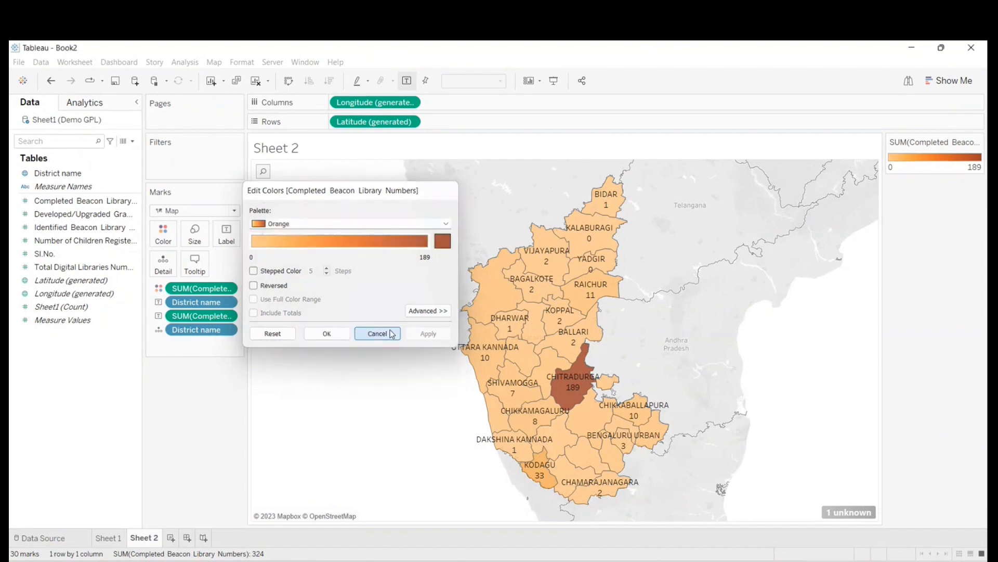
# - Apply stepped color with 5 steps to the Orange palette of Completed Beacon Library Numbers
pyautogui.click(977, 142)
pyautogui.click(924, 154)
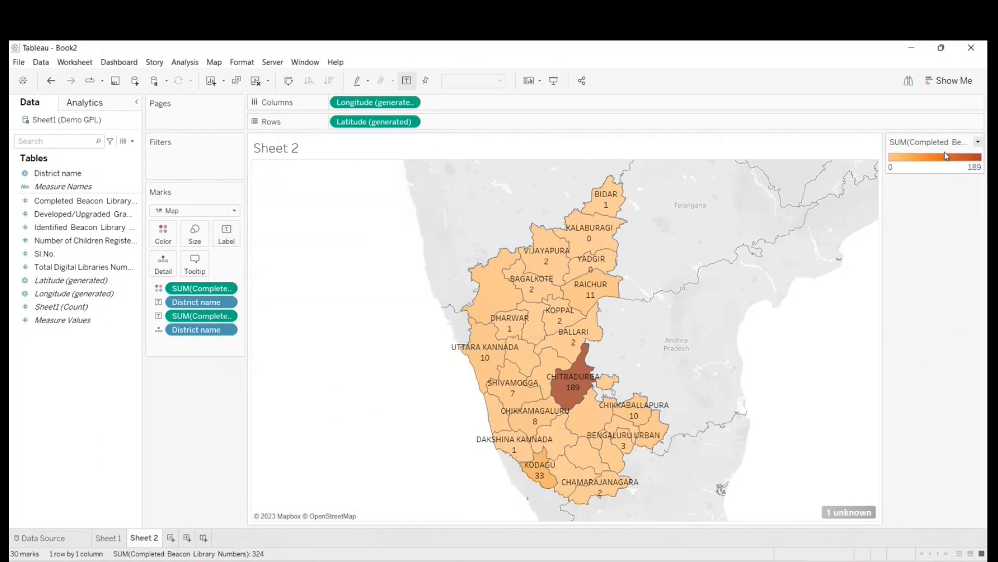
pyautogui.click(594, 257)
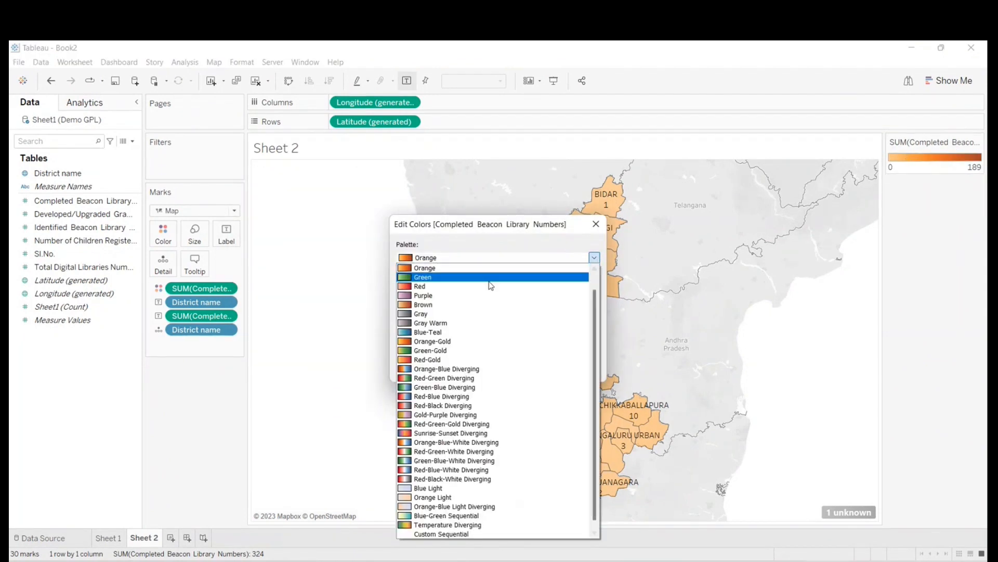
pyautogui.click(436, 269)
pyautogui.moveTo(492, 223); pyautogui.dragTo(294, 184)
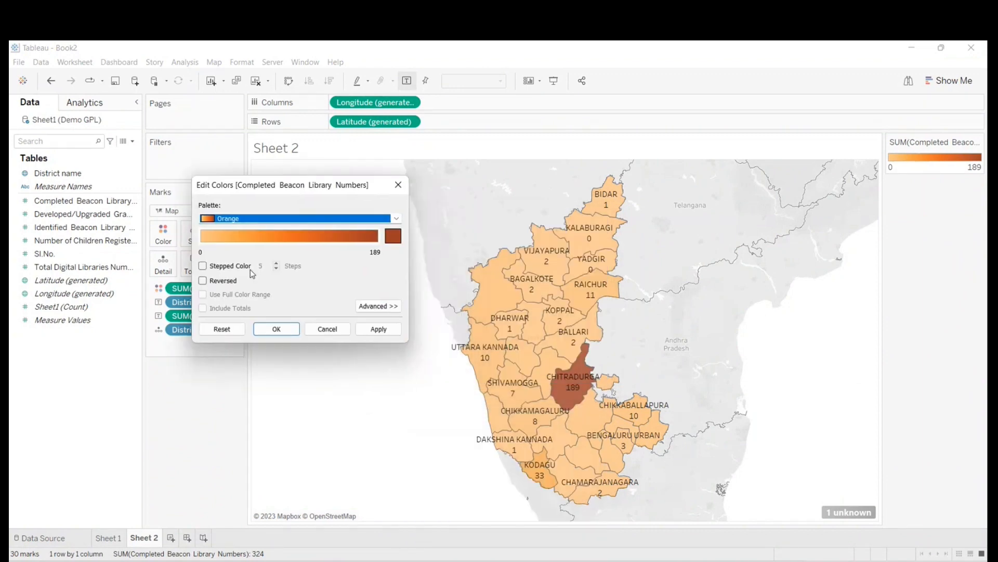
pyautogui.click(203, 266)
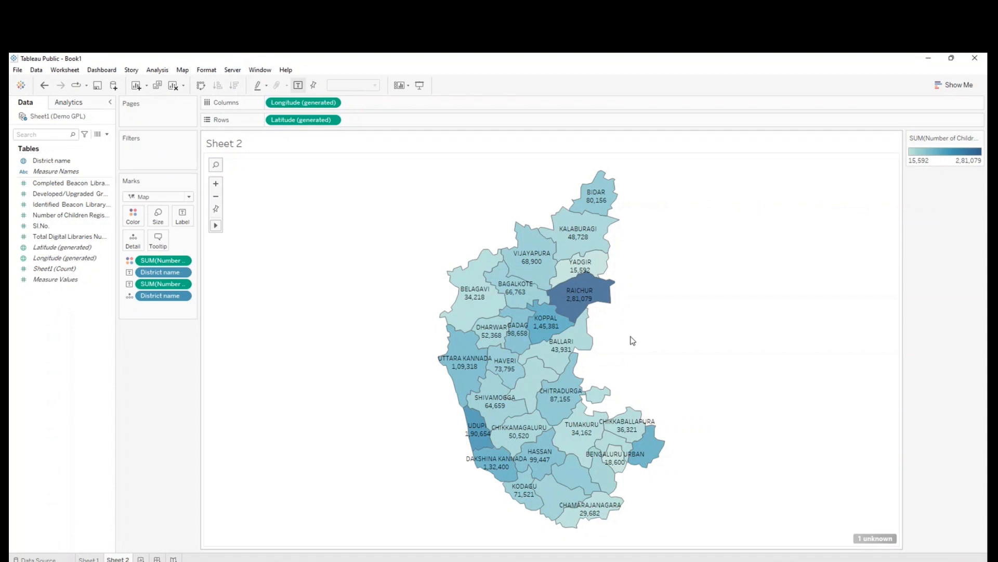
pyautogui.click(900, 559)
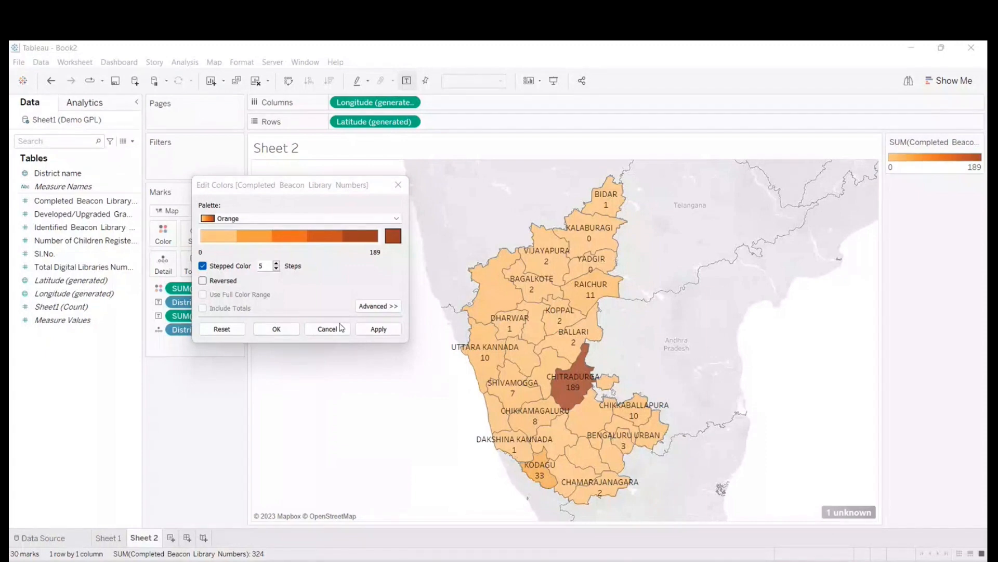
pyautogui.click(375, 329)
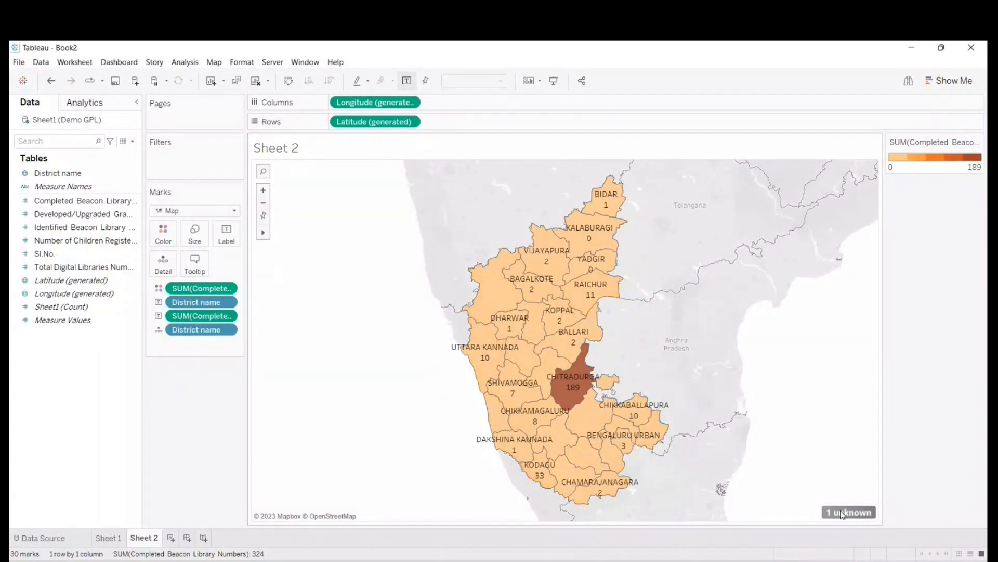
# - Review the location matches for the unknown District name value on Sheet 2, leaving the matches as they are
pyautogui.click(836, 513)
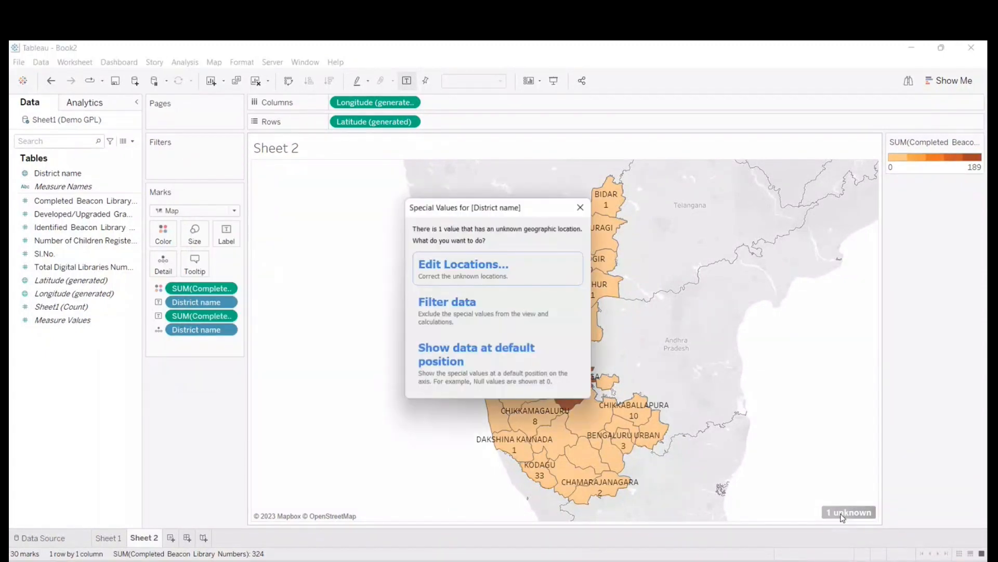
pyautogui.click(448, 269)
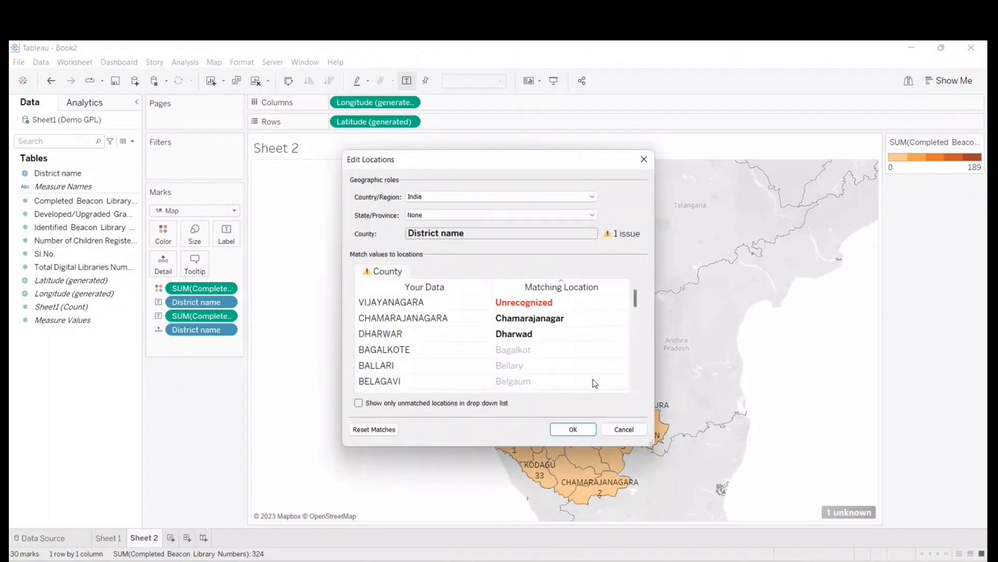
pyautogui.click(624, 429)
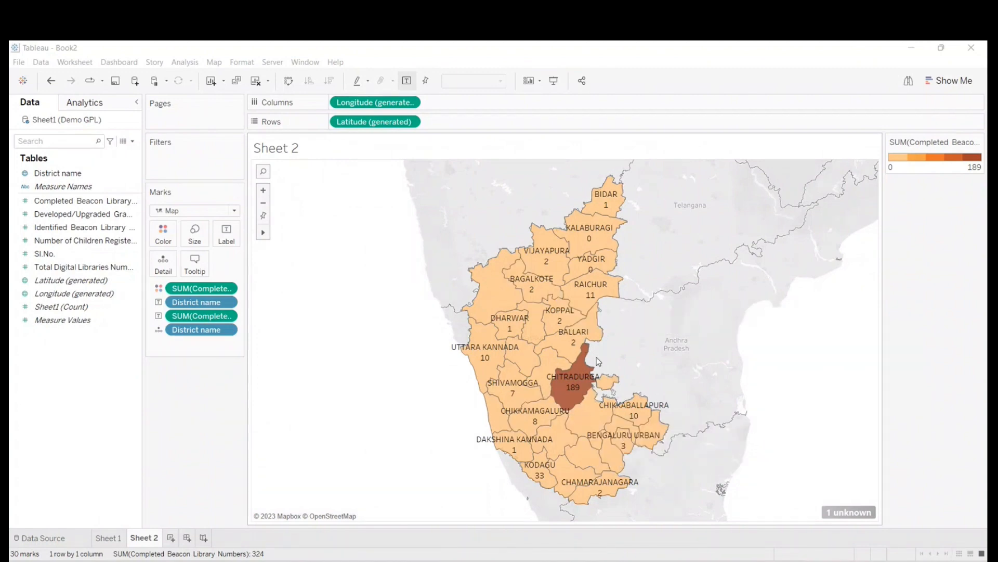
# - Create another worksheet and plot District name on a map
pyautogui.click(171, 538)
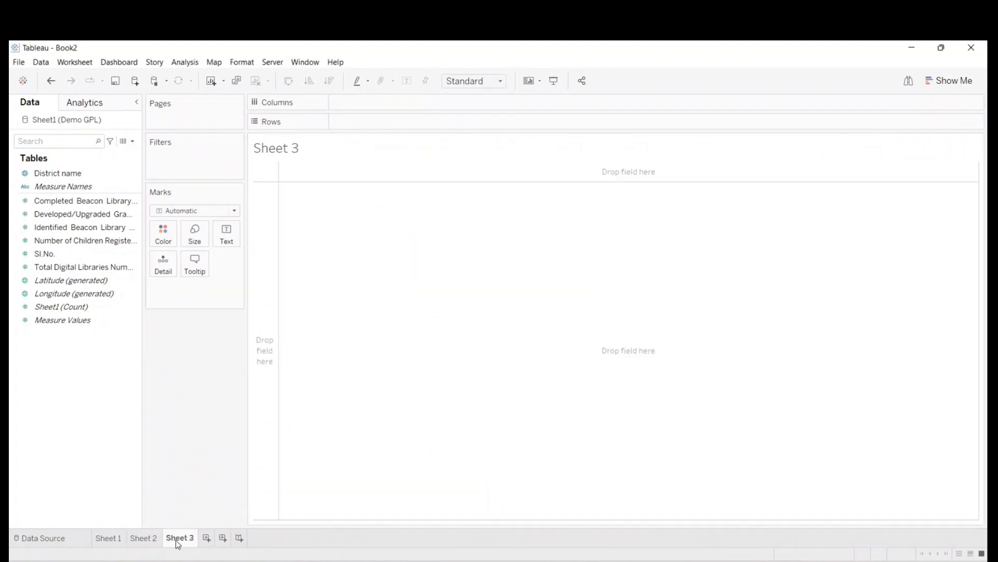
pyautogui.doubleClick(59, 173)
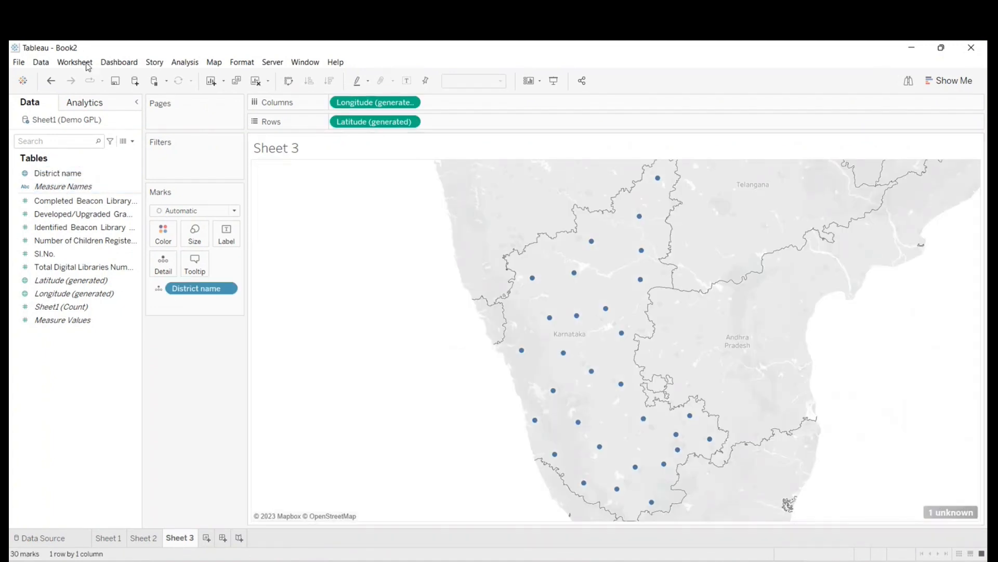
# - Try matching CHAMARAJANAGARA to Chamarajanagar and opening DHARWAR's match in Edit Locations, and discard the location edits
pyautogui.click(950, 521)
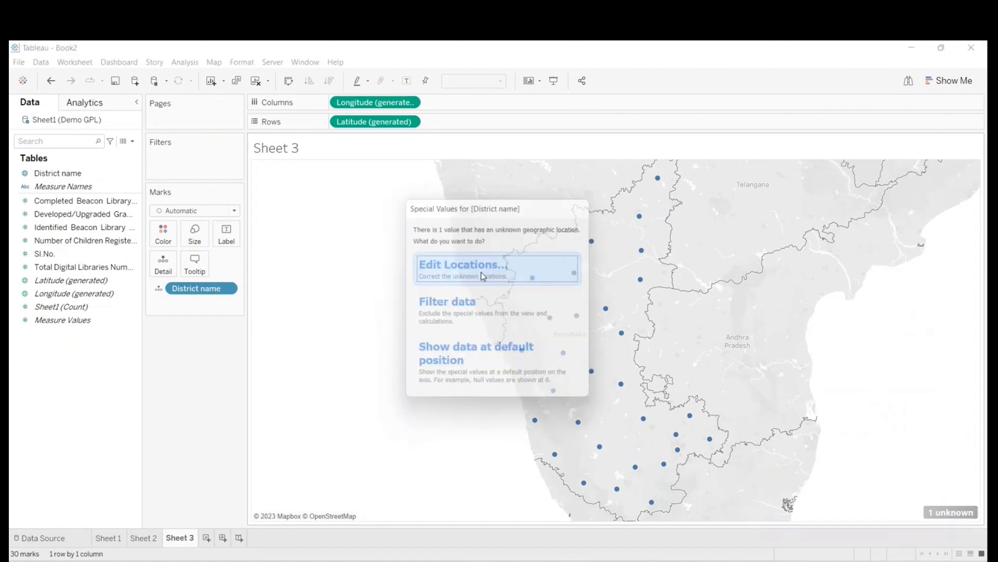
pyautogui.click(483, 273)
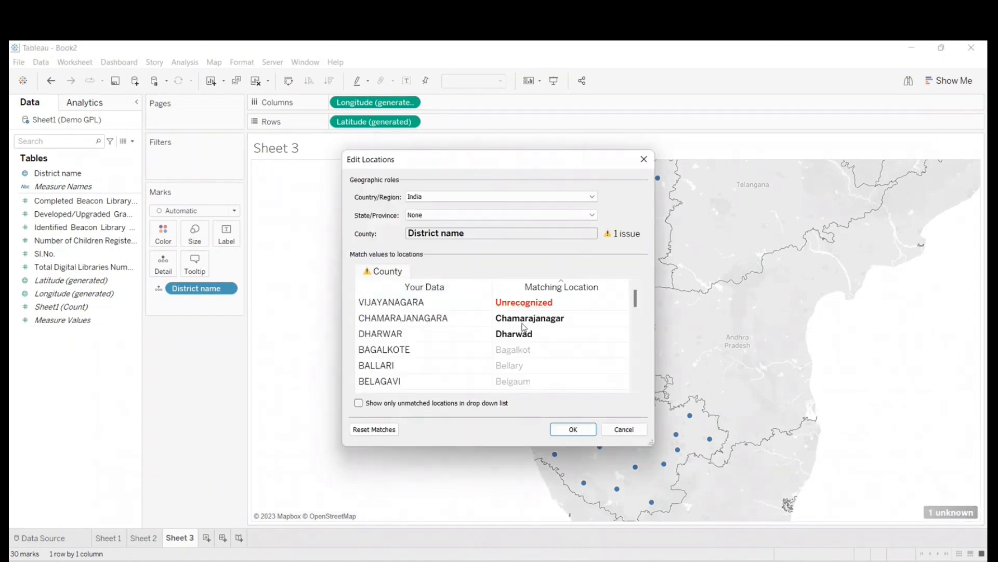
pyautogui.click(187, 371)
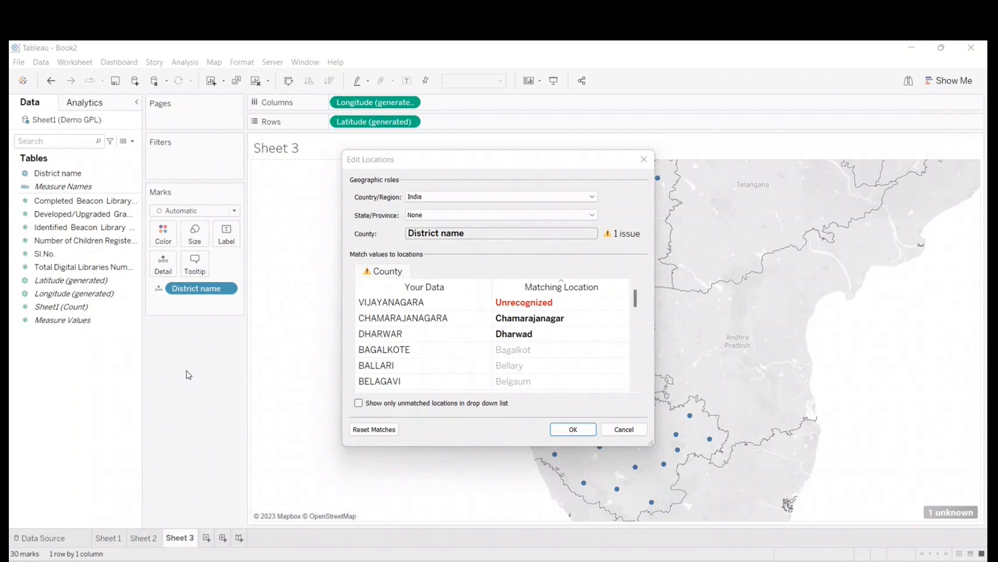
pyautogui.click(517, 317)
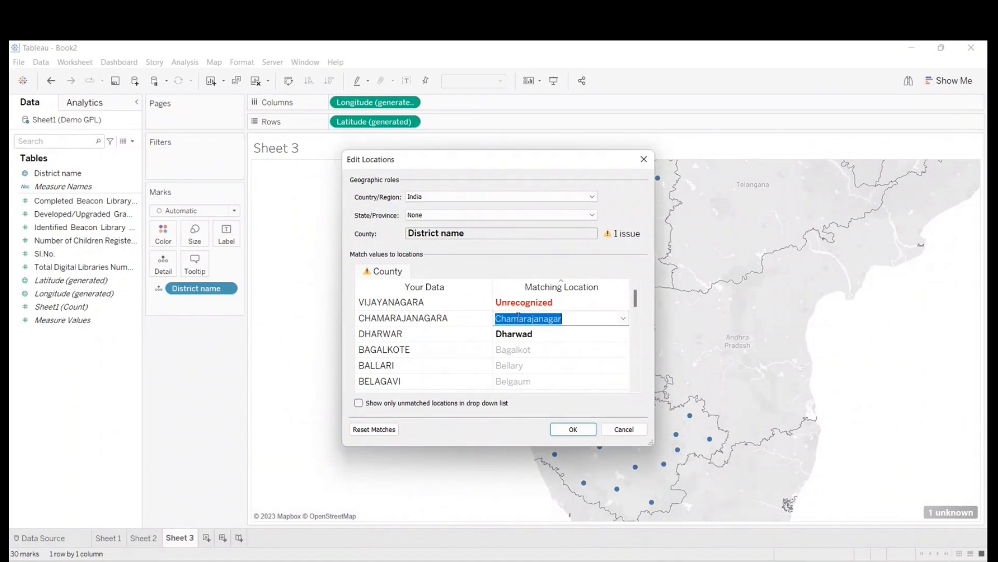
pyautogui.write('cham')
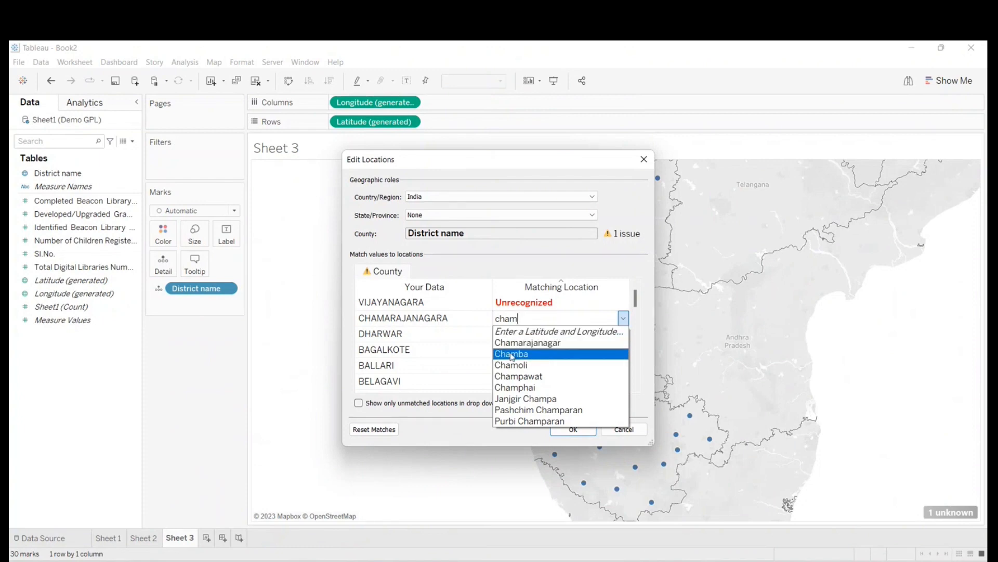
pyautogui.click(512, 345)
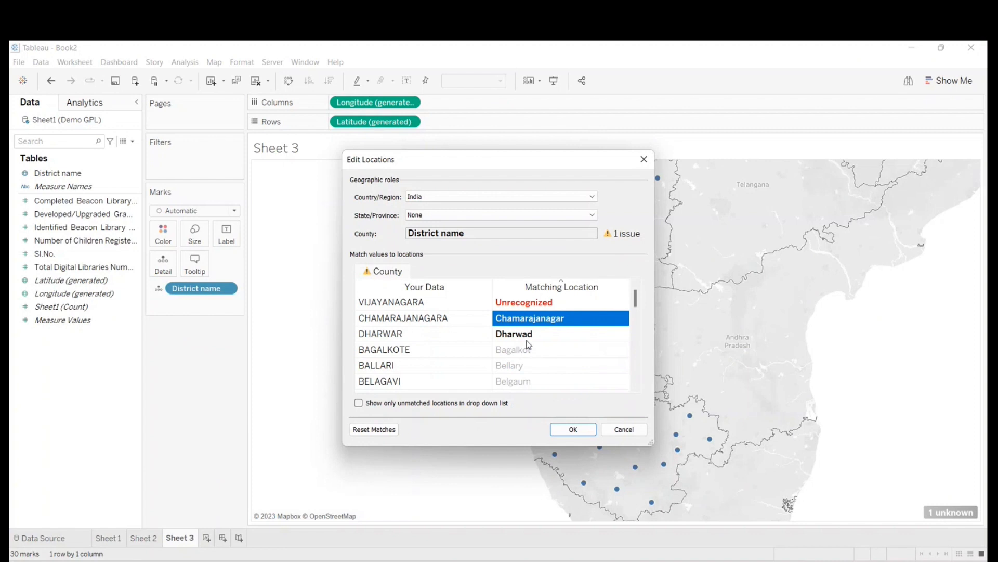
pyautogui.click(530, 336)
pyautogui.click(532, 334)
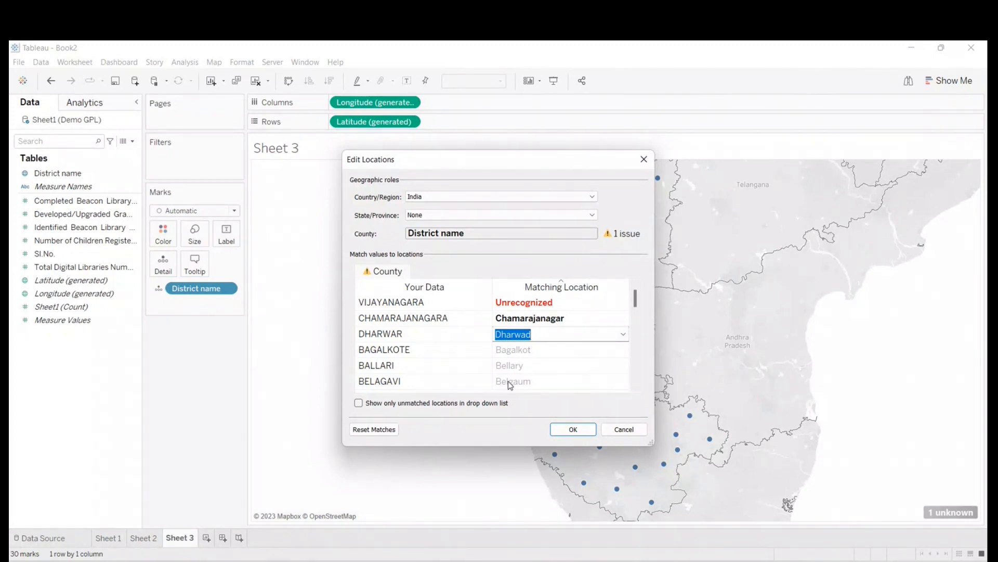
pyautogui.click(624, 429)
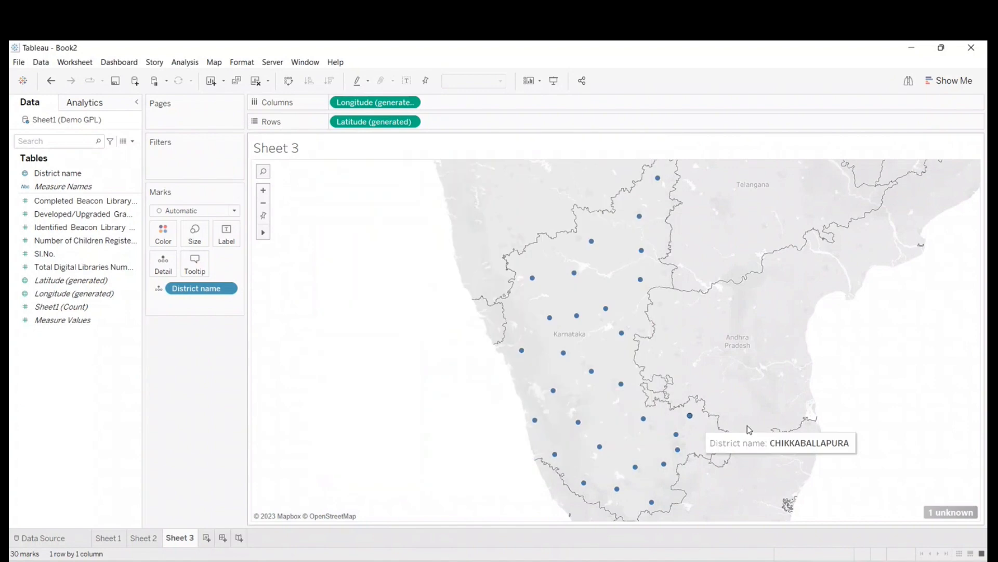
# - Open the location matches for District name and inspect the matching entries of VIJAYANAGARA and CHAMARAJANAGARA
pyautogui.click(950, 514)
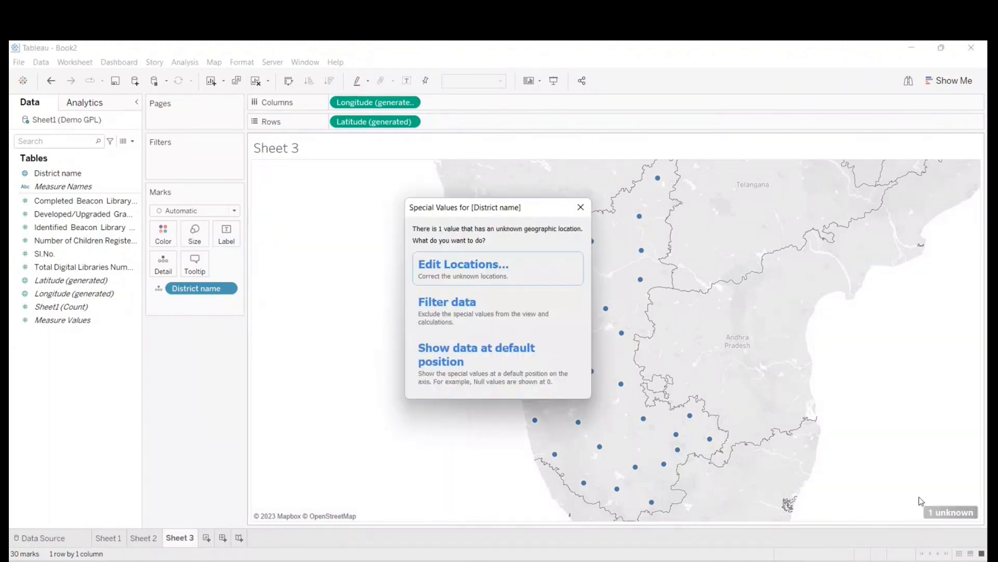
pyautogui.click(459, 282)
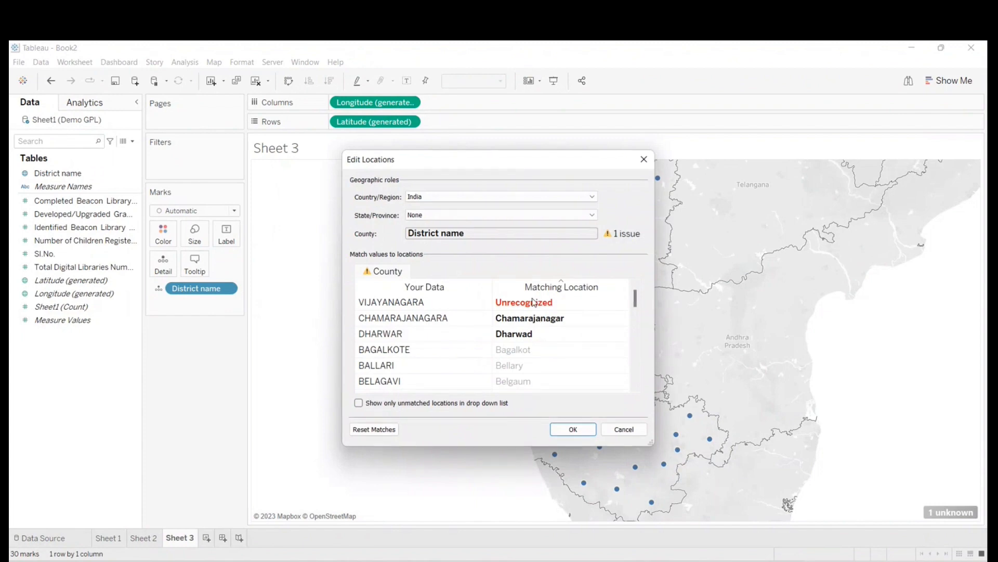
pyautogui.click(533, 304)
pyautogui.click(533, 306)
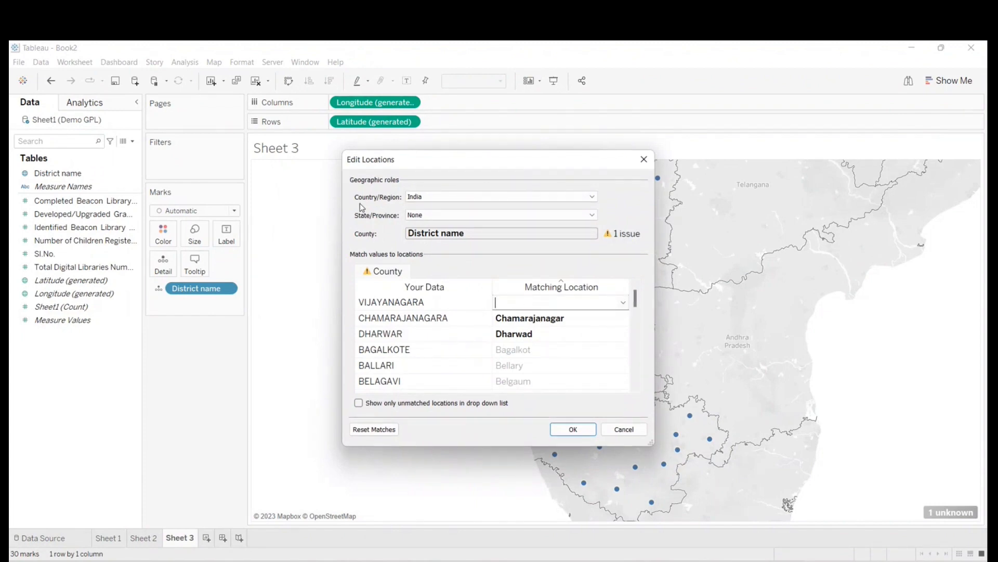
pyautogui.click(515, 317)
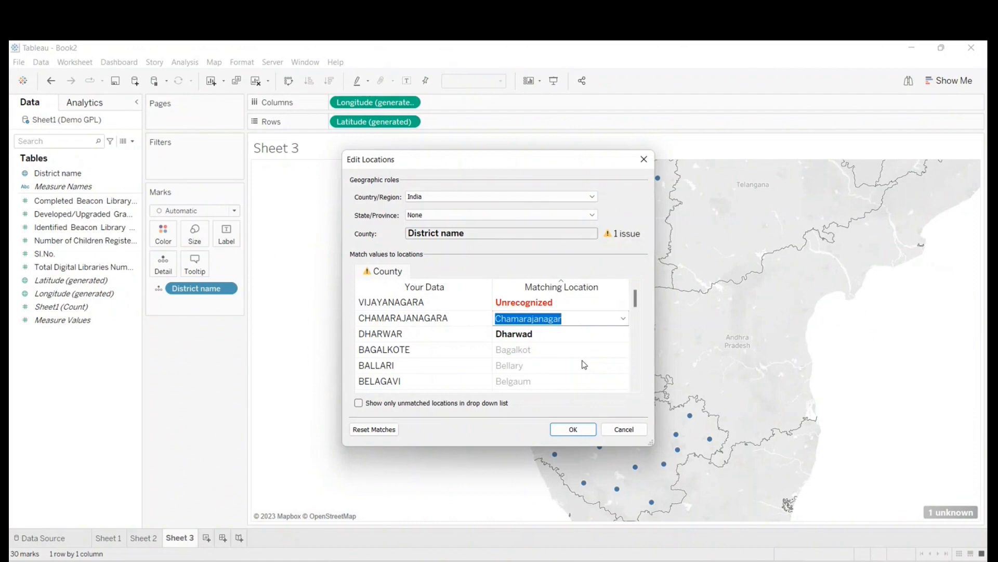
# - Open the latitude and longitude entry for VIJAYANAGARA's matching location, and cancel both it and the location edits
pyautogui.click(612, 301)
pyautogui.click(623, 301)
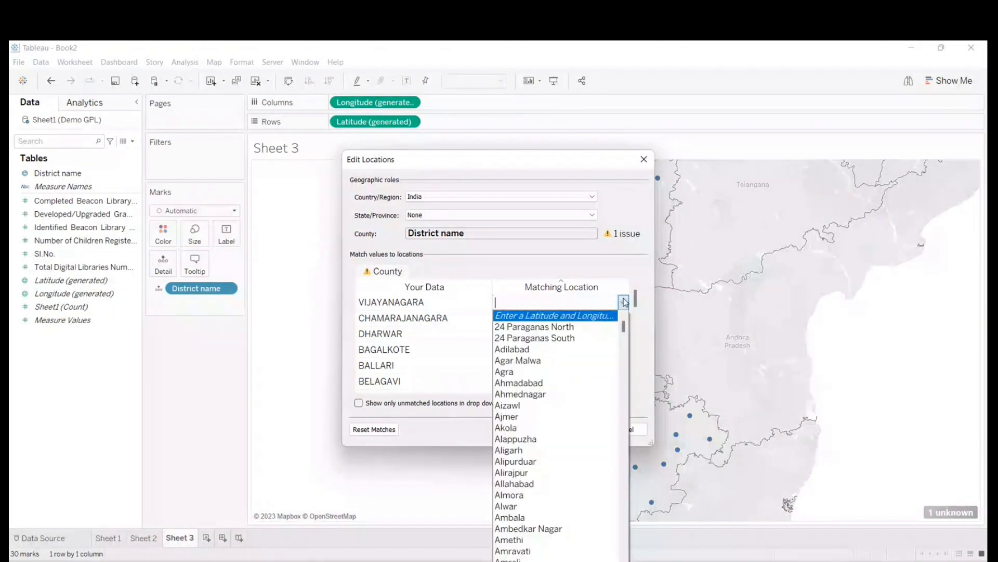
pyautogui.click(563, 318)
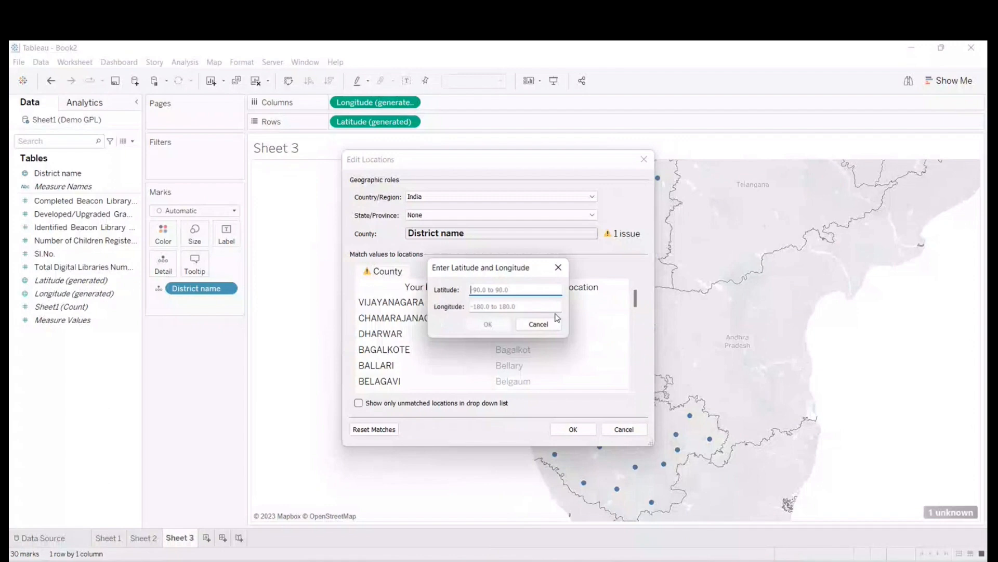
pyautogui.click(527, 326)
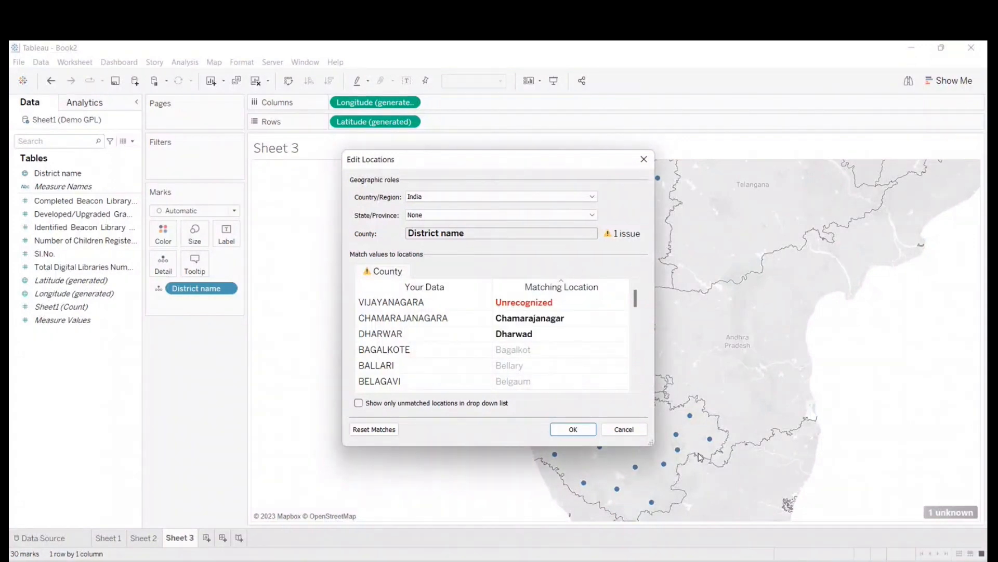
pyautogui.click(621, 432)
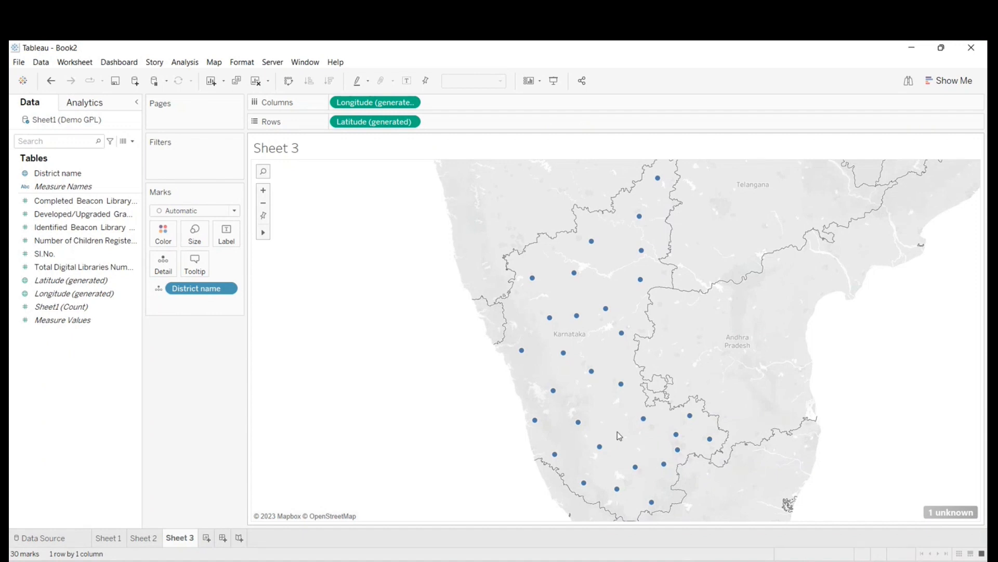
pyautogui.click(224, 211)
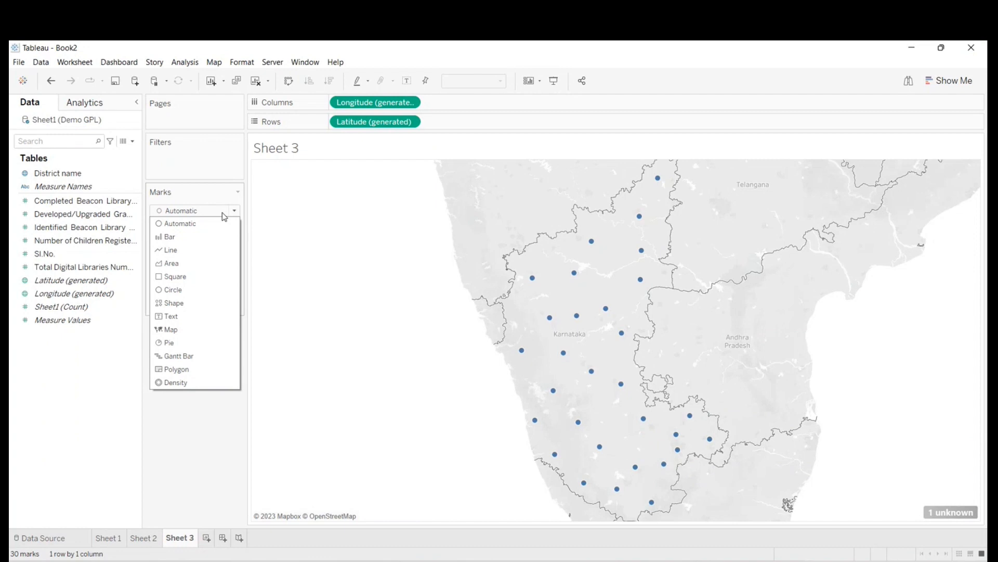
pyautogui.click(280, 247)
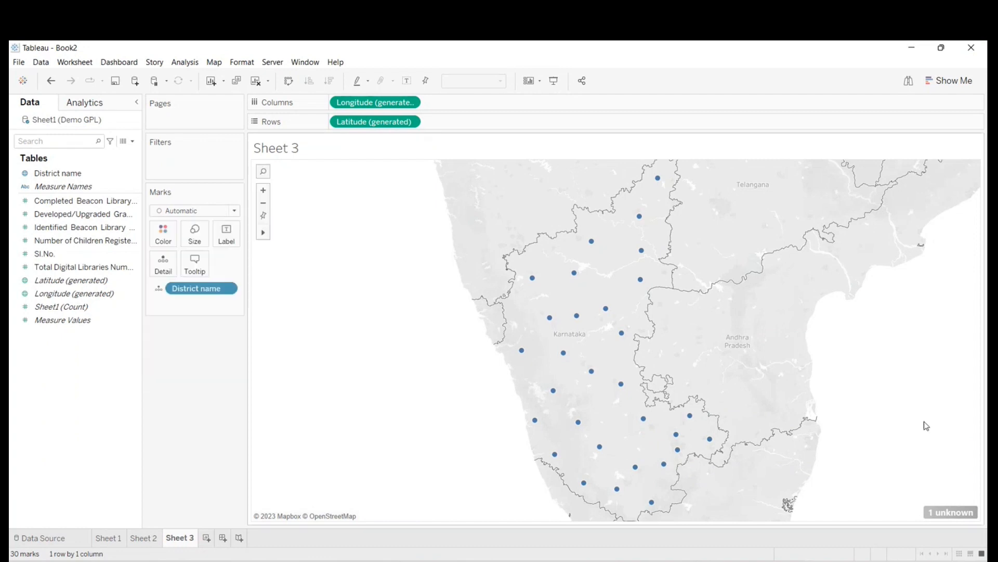
# - Open the location matches for District name, look up "vij" for VIJAYANAGARA and open its latitude and longitude entry
pyautogui.click(968, 512)
pyautogui.click(468, 266)
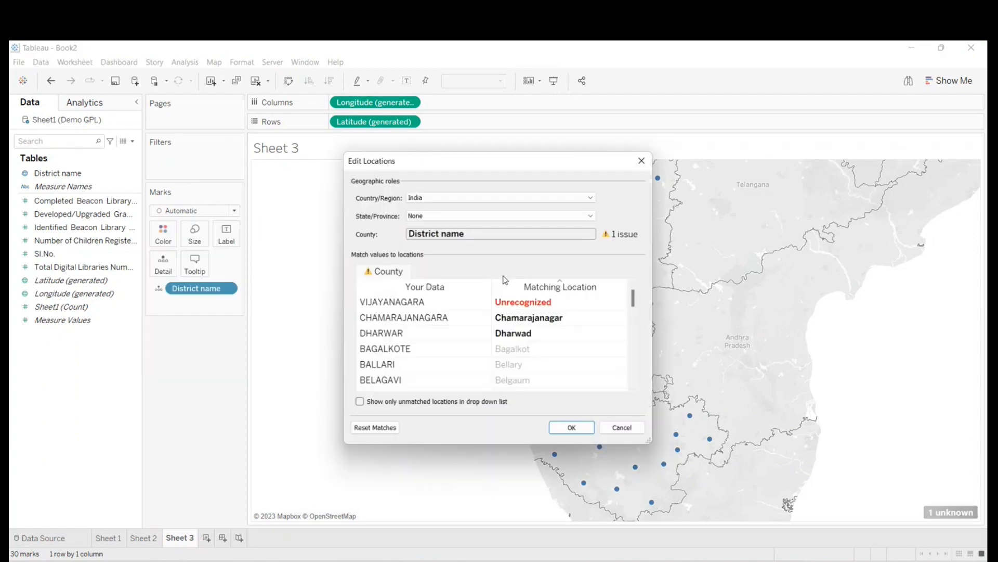
pyautogui.click(565, 306)
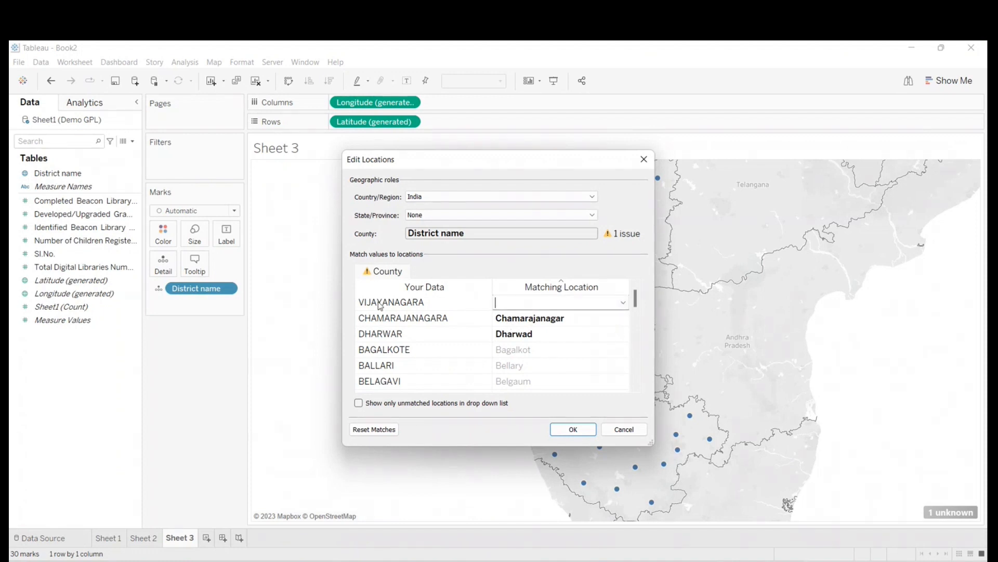
pyautogui.write('vij')
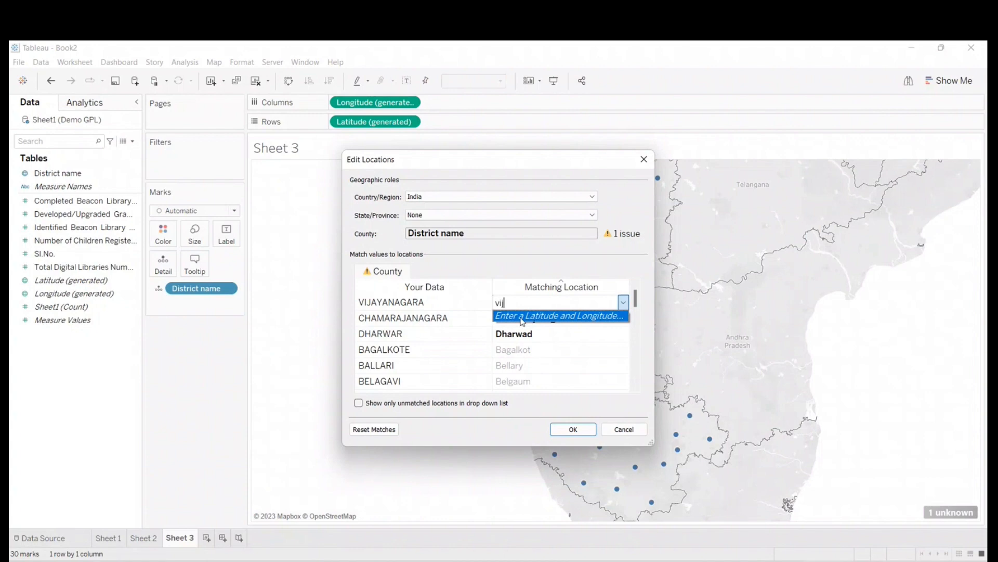
pyautogui.click(530, 318)
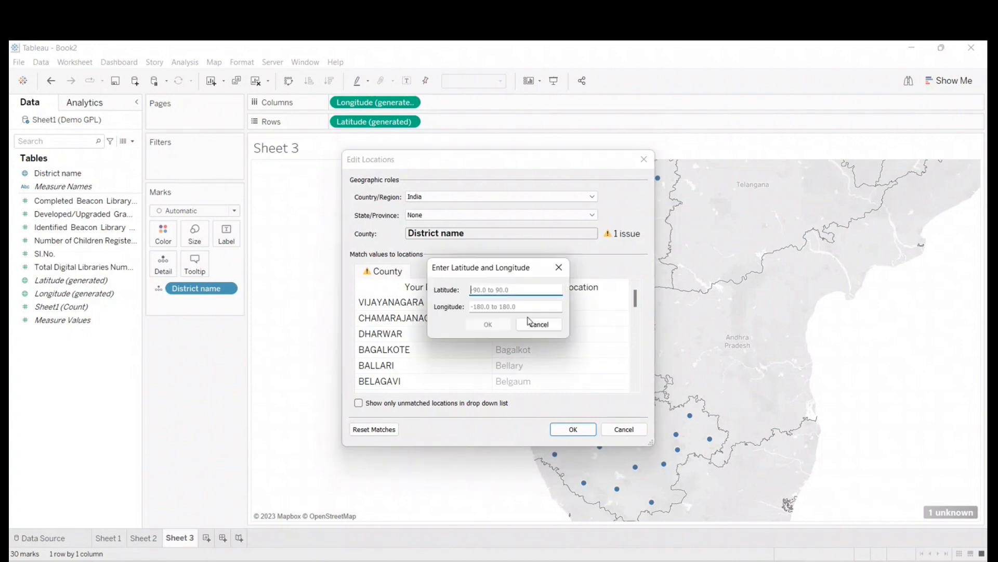
pyautogui.click(485, 291)
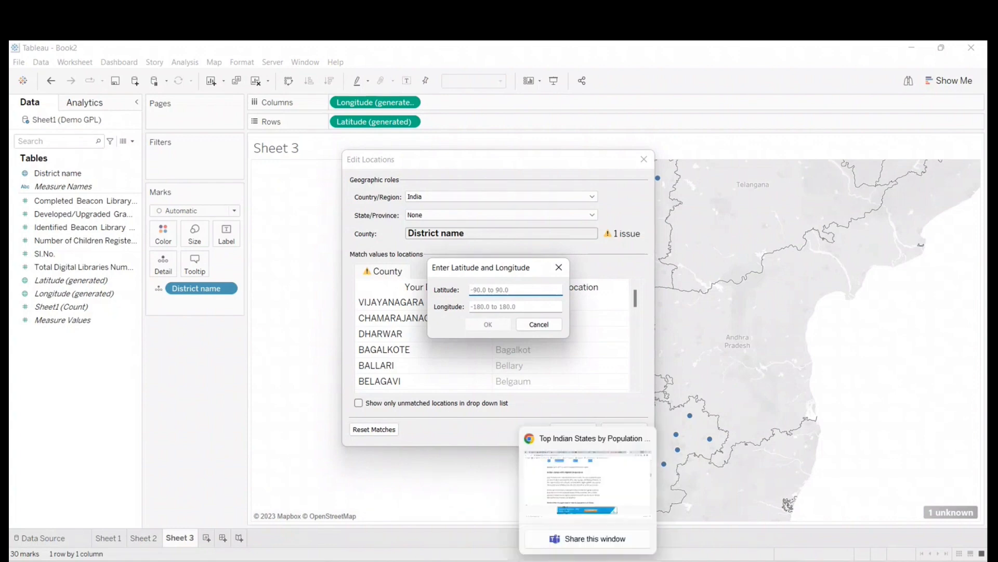
# - Switch to Chrome and load google.com
pyautogui.click(588, 560)
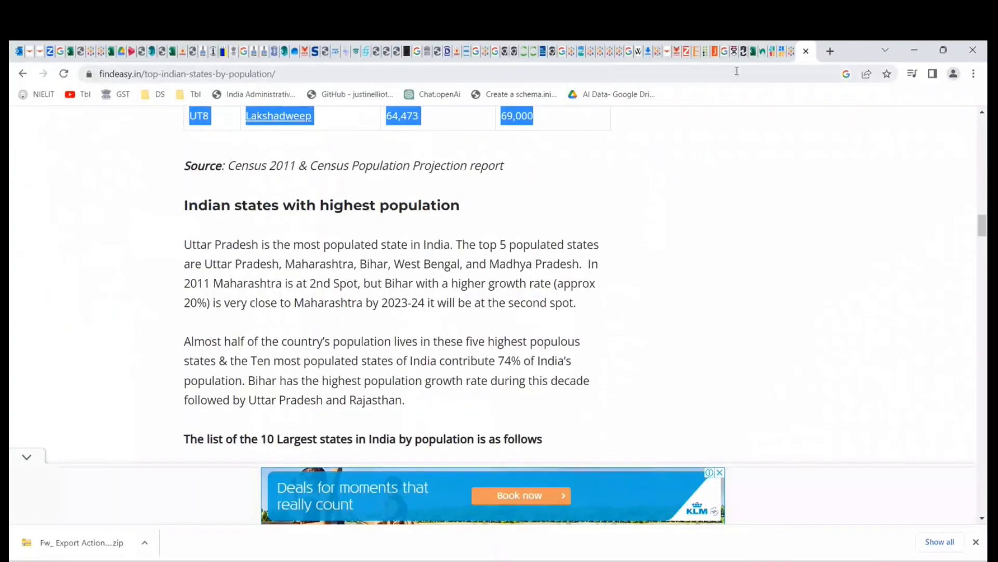
pyautogui.click(584, 75)
pyautogui.hotkey('ctrl', 'a')
pyautogui.write('google.com')
pyautogui.press('Return')
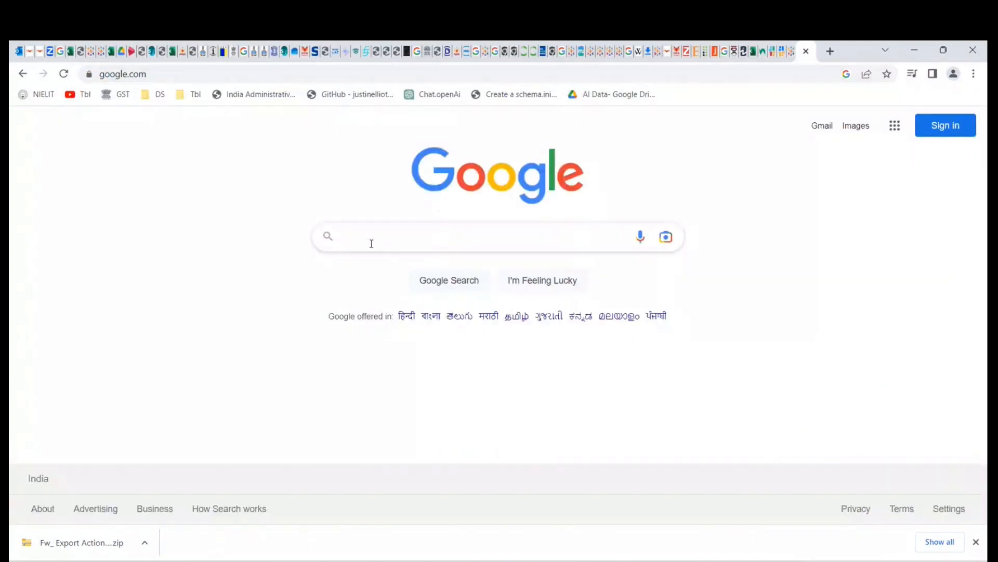
# - Try a Google search for VIJAYANAGARA by entering "vijayn" as the query
pyautogui.click(370, 242)
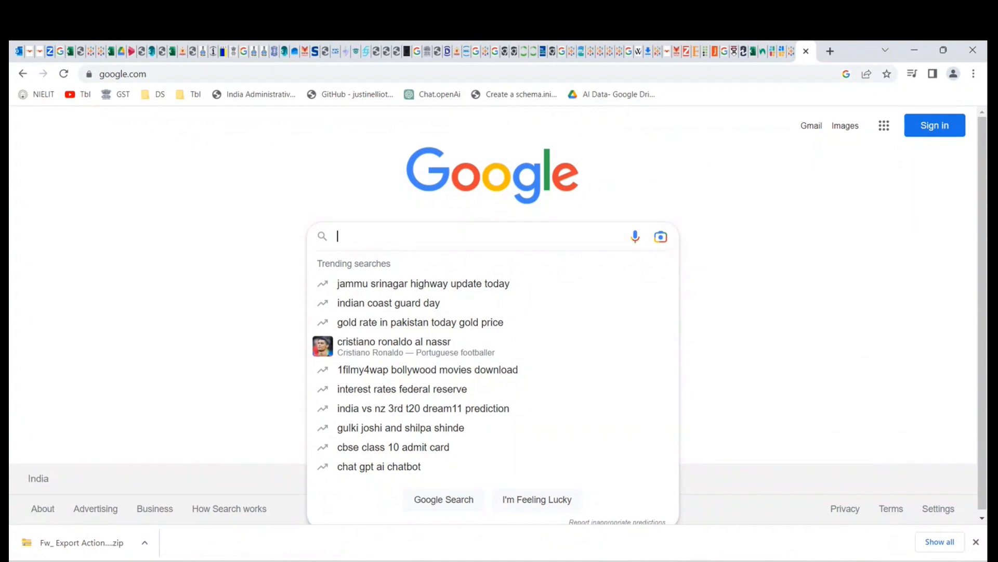
pyautogui.write('l')
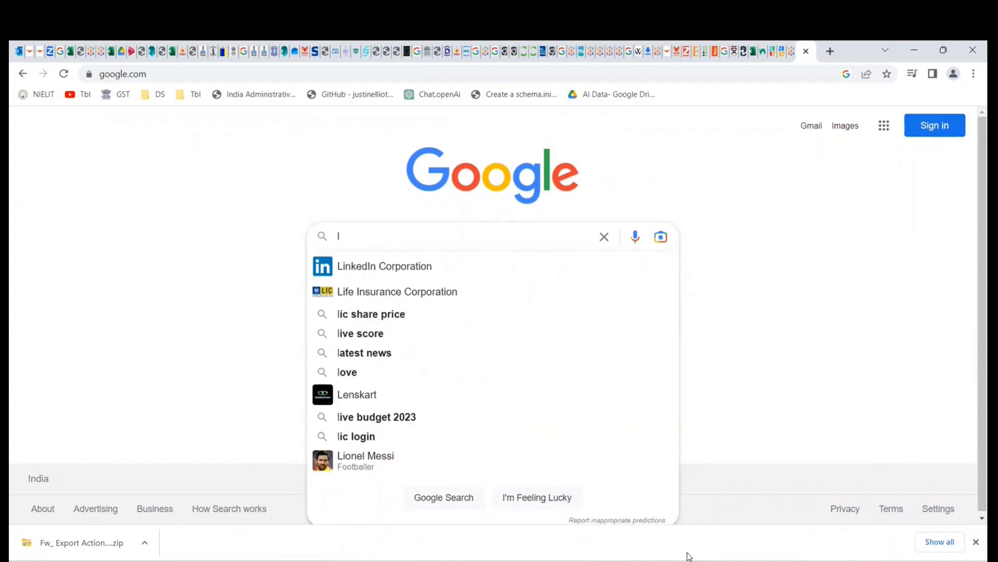
pyautogui.press('BackSpace')
pyautogui.write('vijay')
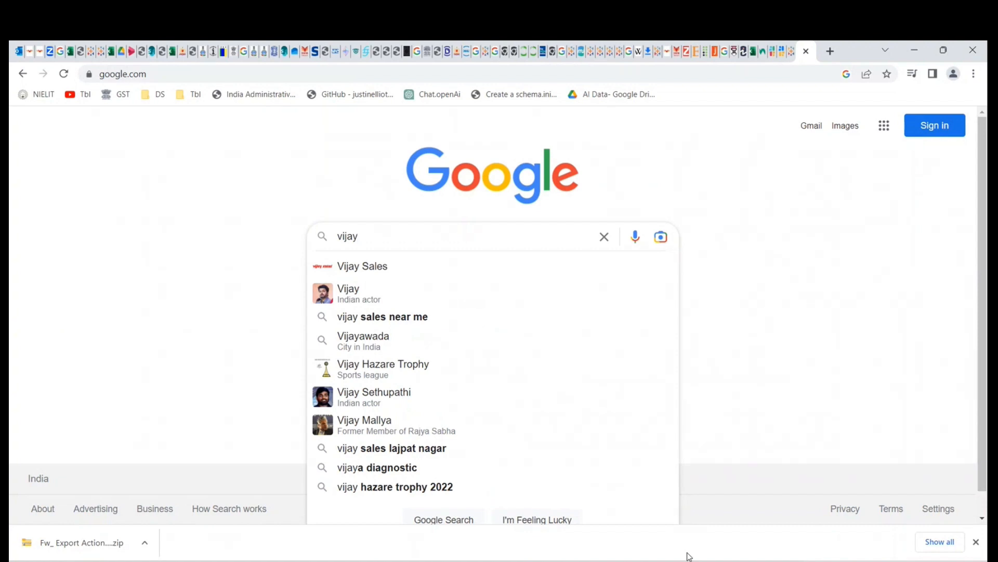
pyautogui.write('n')
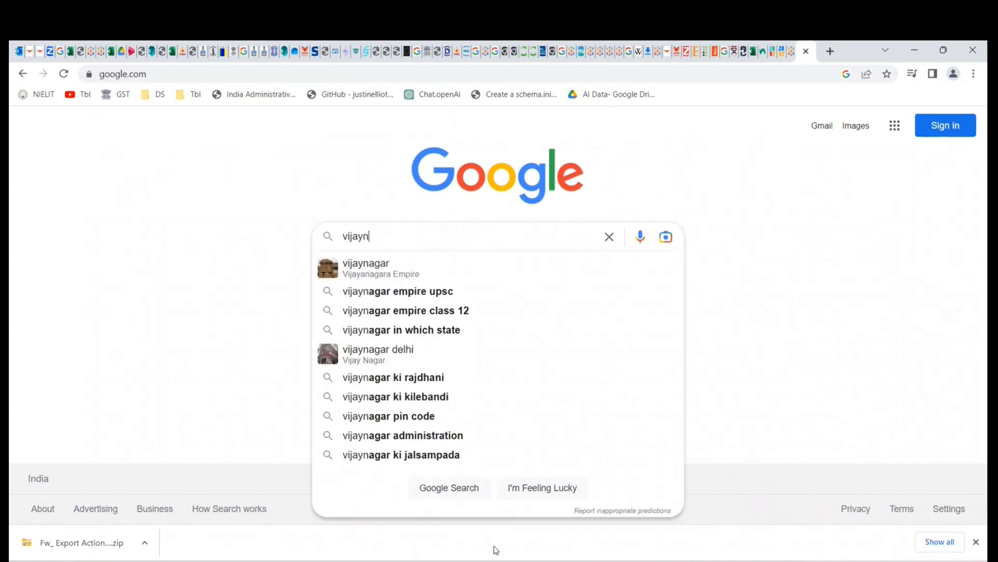
pyautogui.click(192, 260)
pyautogui.moveTo(702, 512)
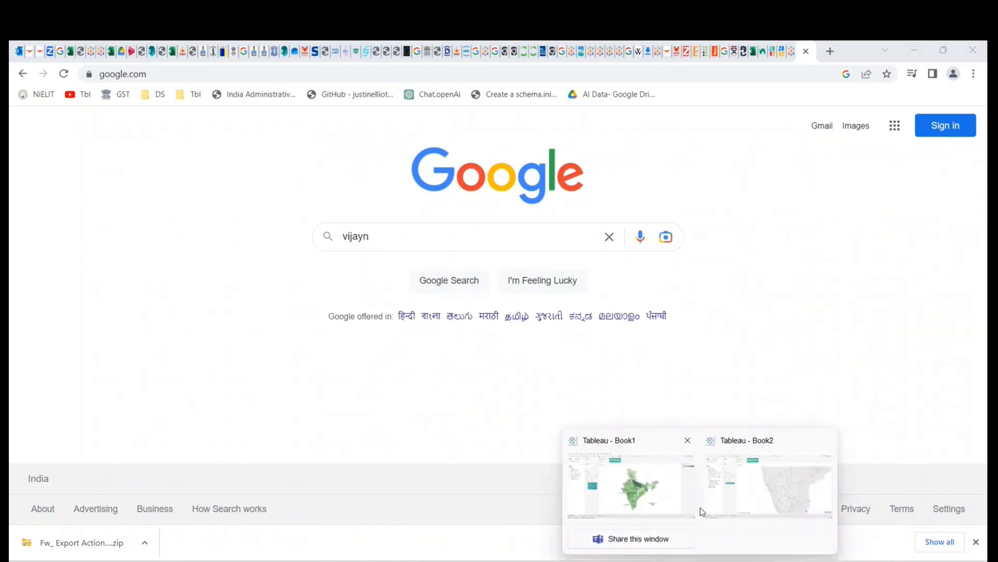
# - Switch back to Tableau Book2 and cancel the latitude and longitude entry and the location edits
pyautogui.click(809, 504)
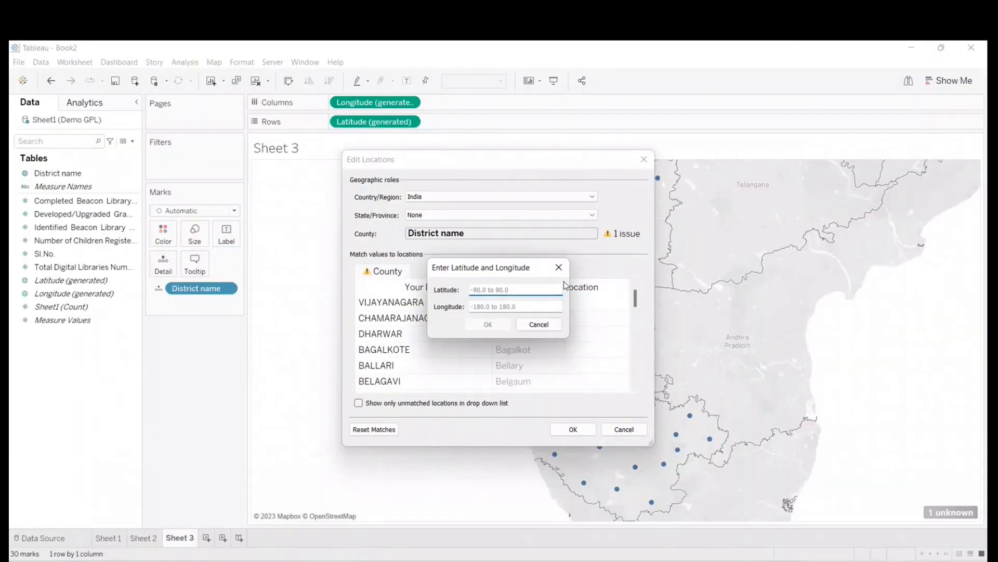
pyautogui.click(559, 267)
pyautogui.click(624, 430)
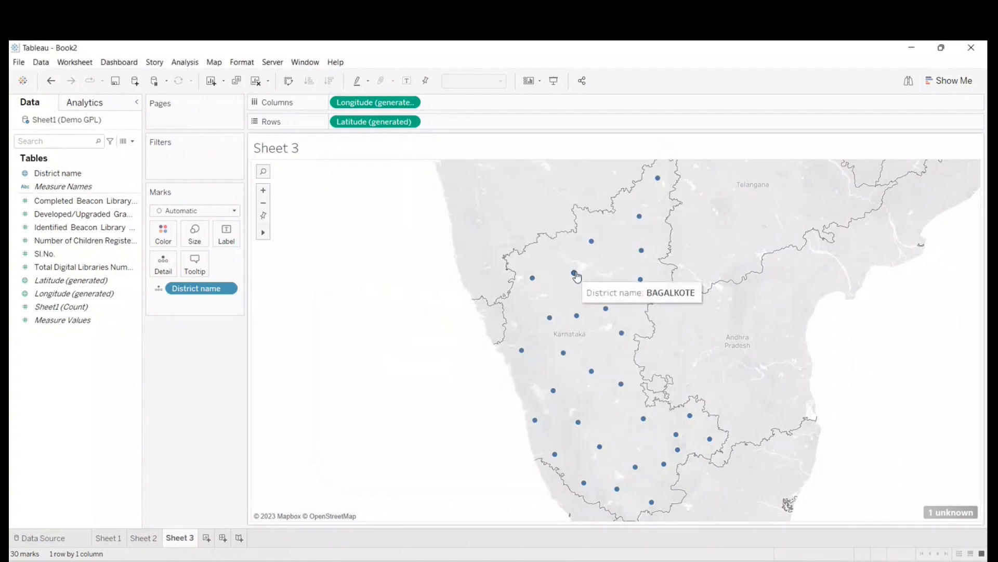
# - Set the mark type of the district map to Map
pyautogui.click(218, 210)
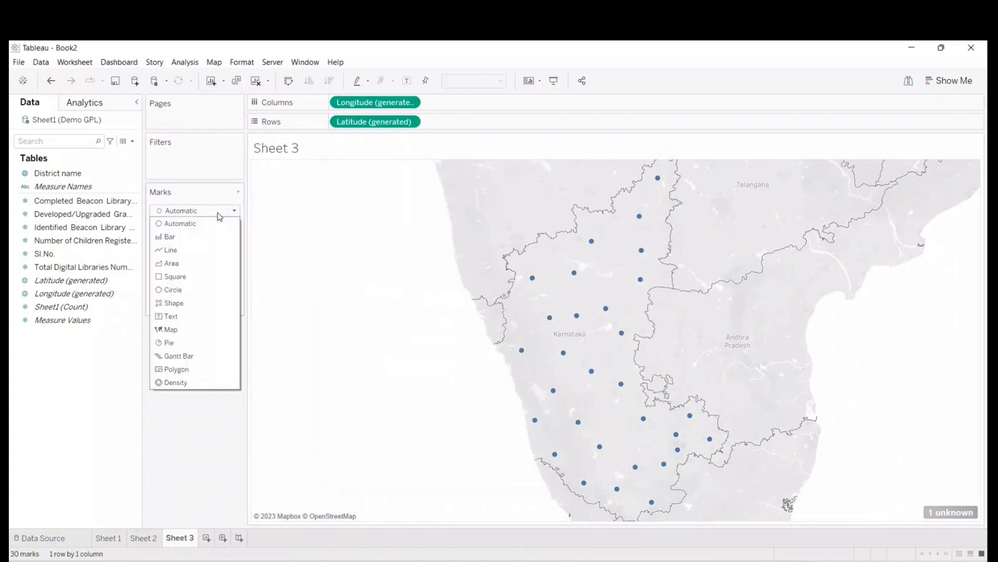
pyautogui.click(190, 332)
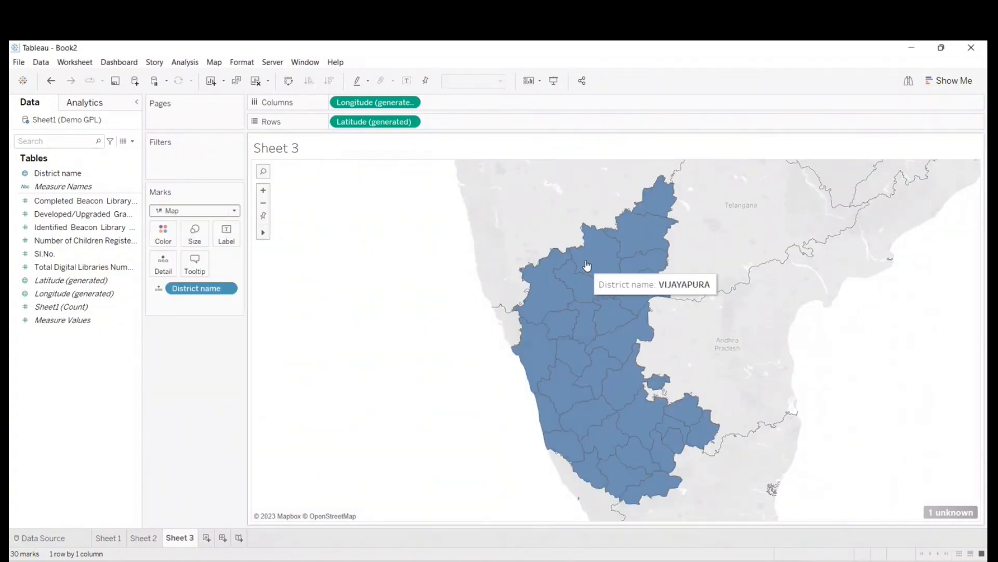
# - Label the districts with District name and color them by Completed Beacon Library Numbers
pyautogui.moveTo(52, 172); pyautogui.dragTo(225, 238)
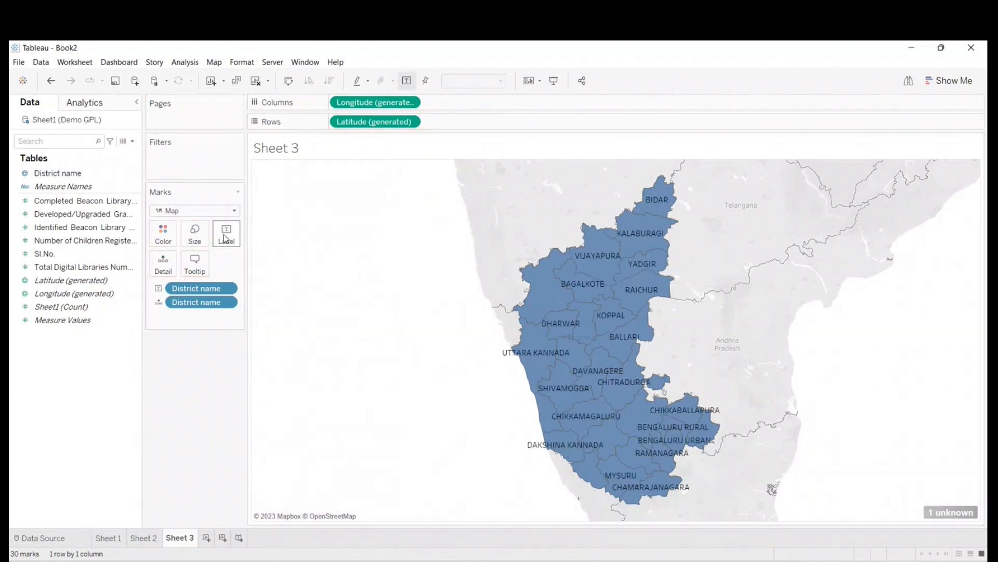
pyautogui.click(44, 202)
pyautogui.moveTo(43, 203)
pyautogui.mouseDown()
pyautogui.moveTo(162, 231)
pyautogui.moveTo(89, 201)
pyautogui.moveTo(44, 200)
pyautogui.moveTo(149, 216)
pyautogui.moveTo(164, 238)
pyautogui.mouseUp()
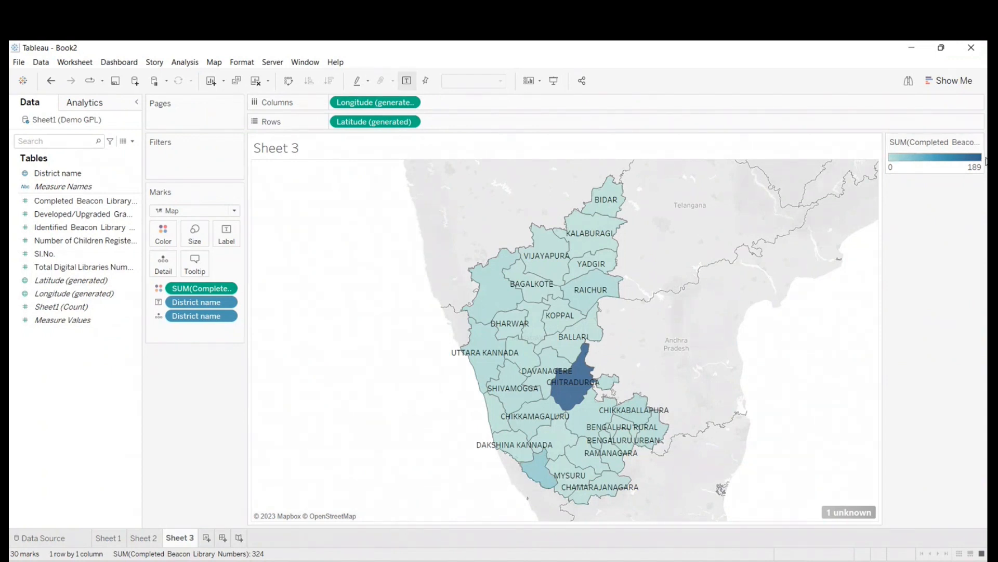
pyautogui.click(214, 66)
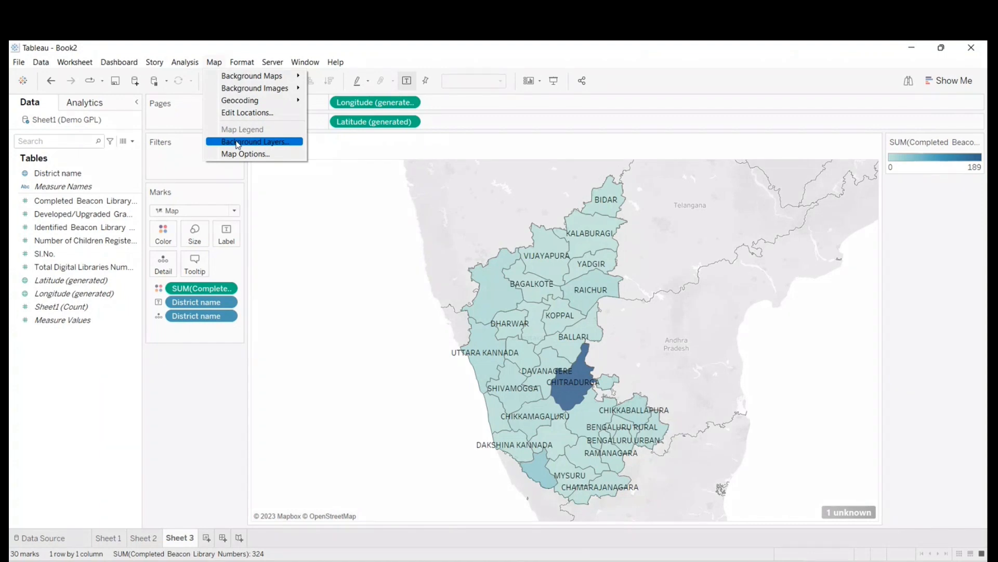
pyautogui.click(187, 131)
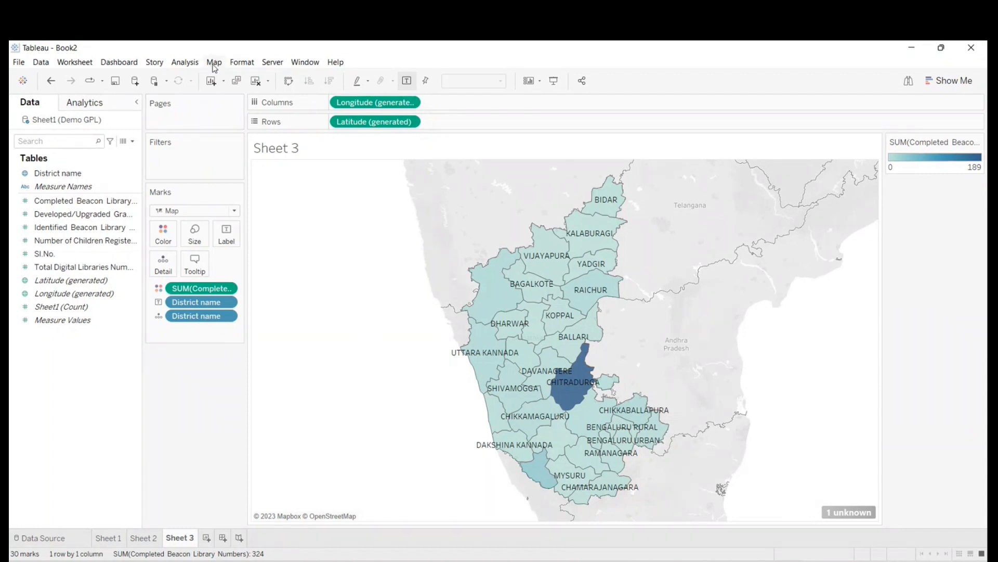
pyautogui.click(214, 64)
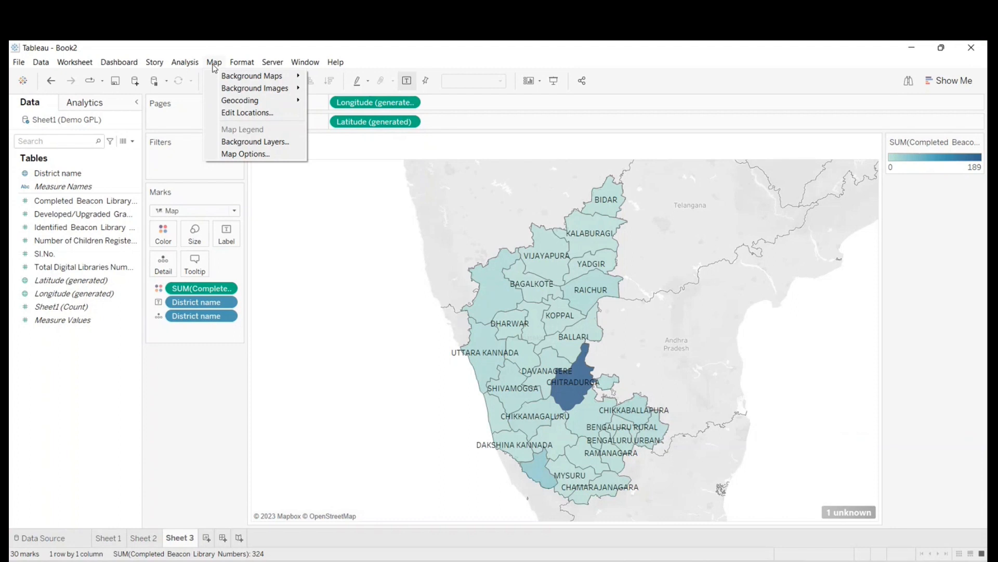
pyautogui.click(979, 142)
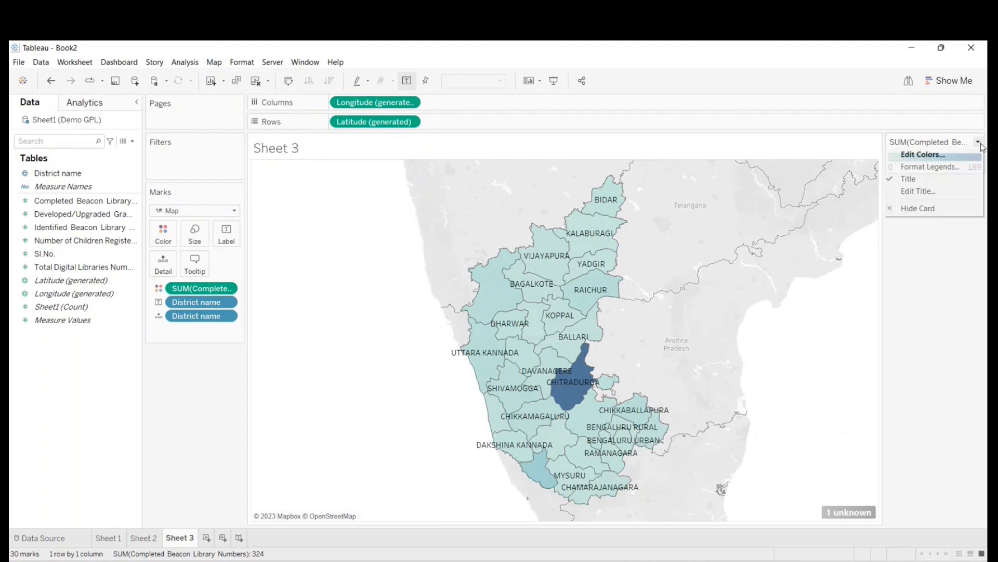
pyautogui.click(304, 254)
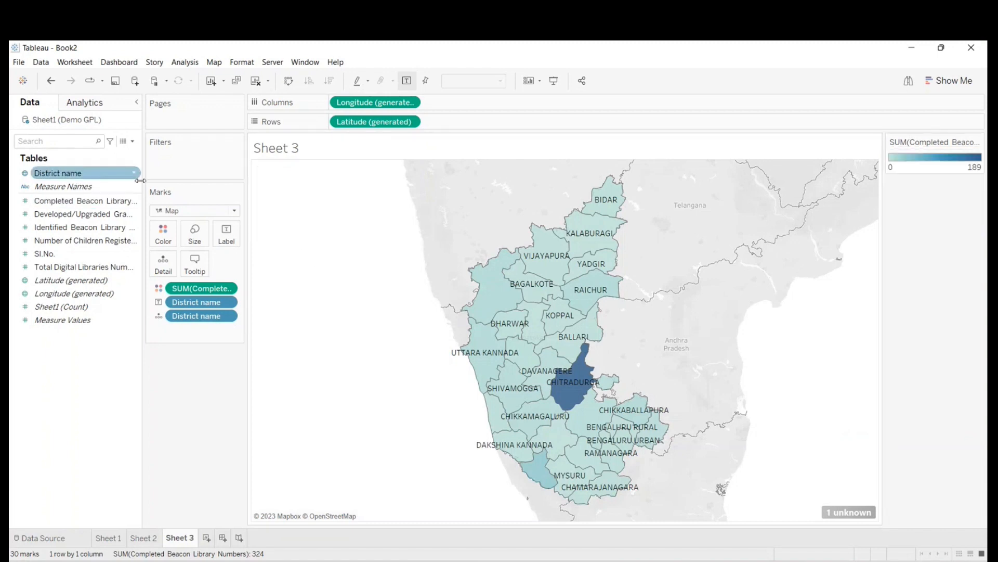
# - Add Completed Beacon Library Numbers to the district labels
pyautogui.moveTo(270, 215)
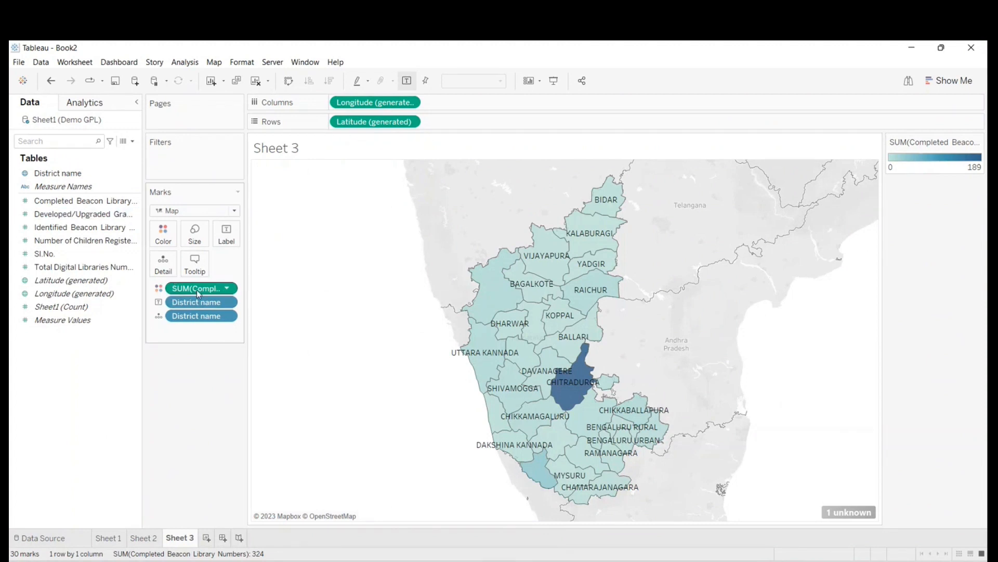
pyautogui.moveTo(83, 201); pyautogui.dragTo(231, 238)
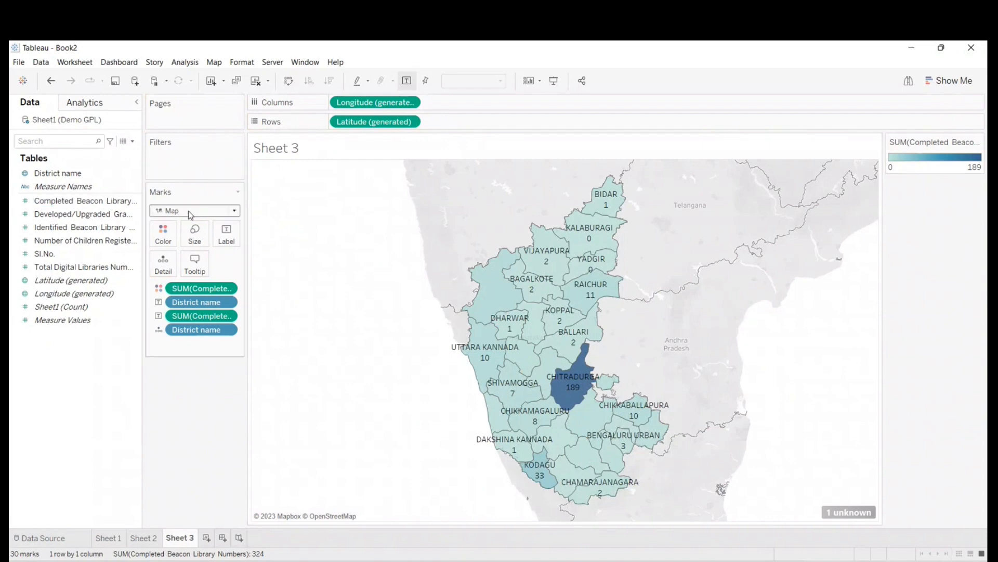
# - Remove the color, label and detail fields from the map's marks, and undo the removal of the District name detail
pyautogui.click(68, 203)
pyautogui.moveTo(206, 291); pyautogui.dragTo(12, 417)
pyautogui.moveTo(186, 305); pyautogui.dragTo(78, 364)
pyautogui.moveTo(196, 288); pyautogui.dragTo(17, 396)
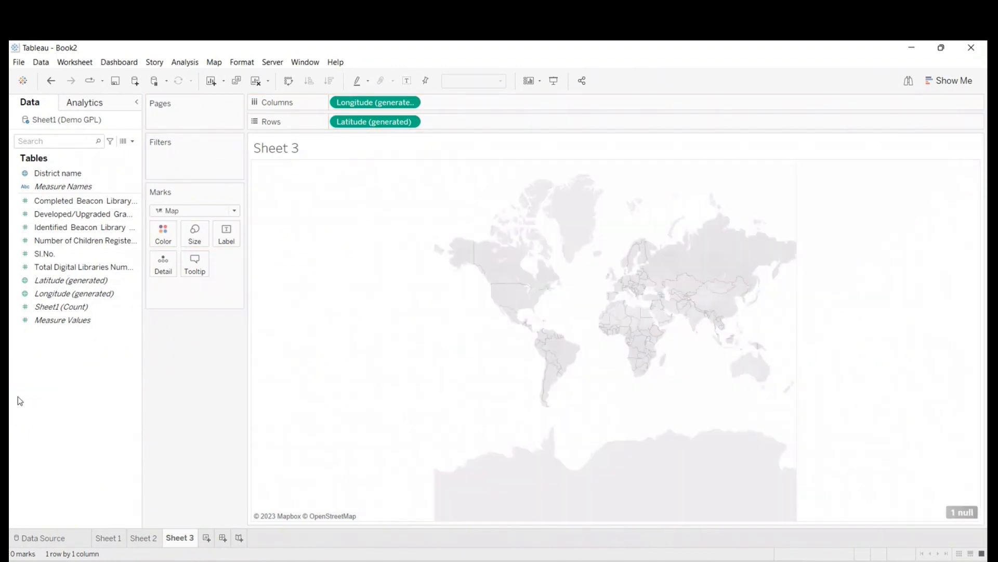
pyautogui.hotkey('ctrl', 'z')
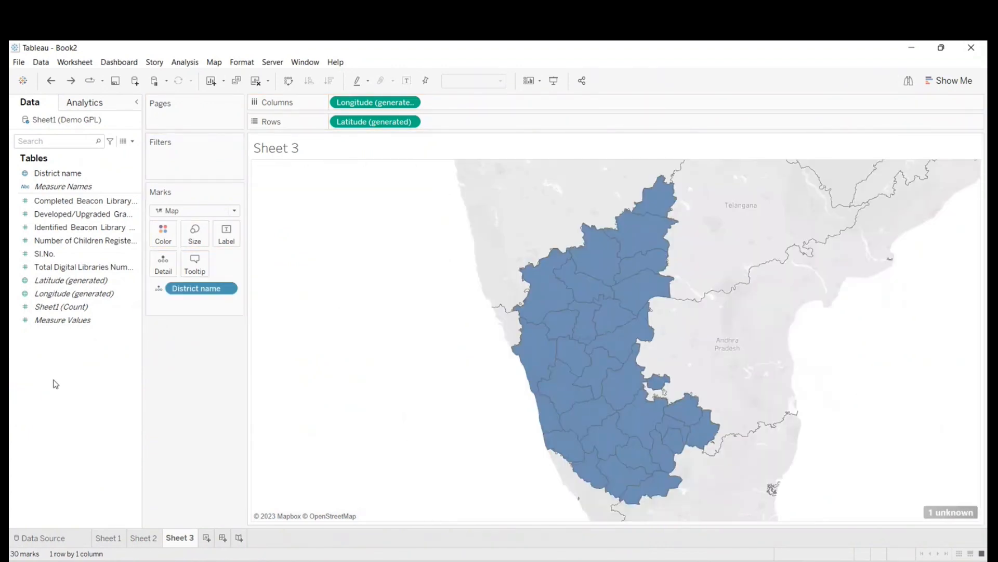
# - Label the districts with District name and Completed Beacon Library Numbers
pyautogui.moveTo(28, 174); pyautogui.dragTo(230, 238)
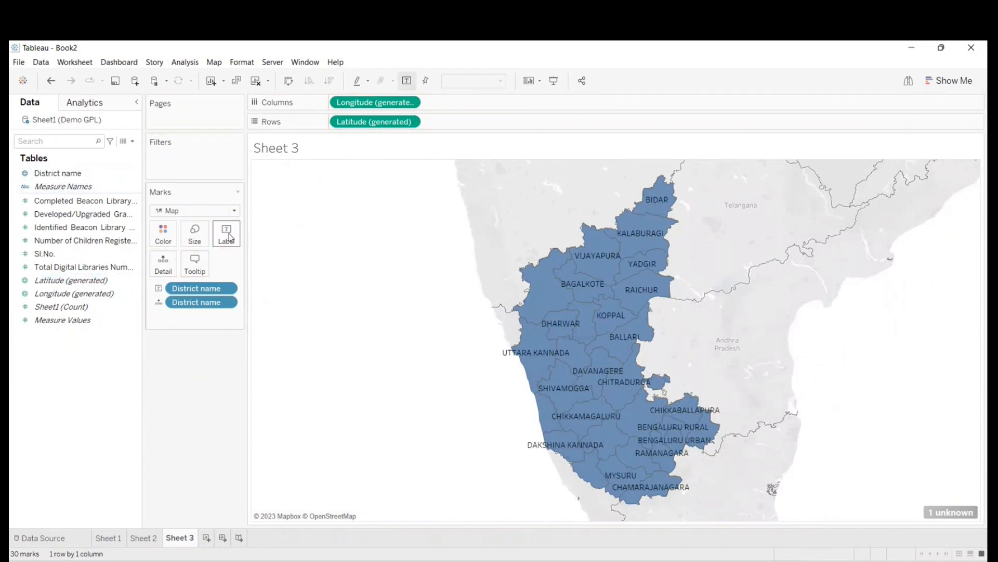
pyautogui.moveTo(47, 202); pyautogui.dragTo(226, 235)
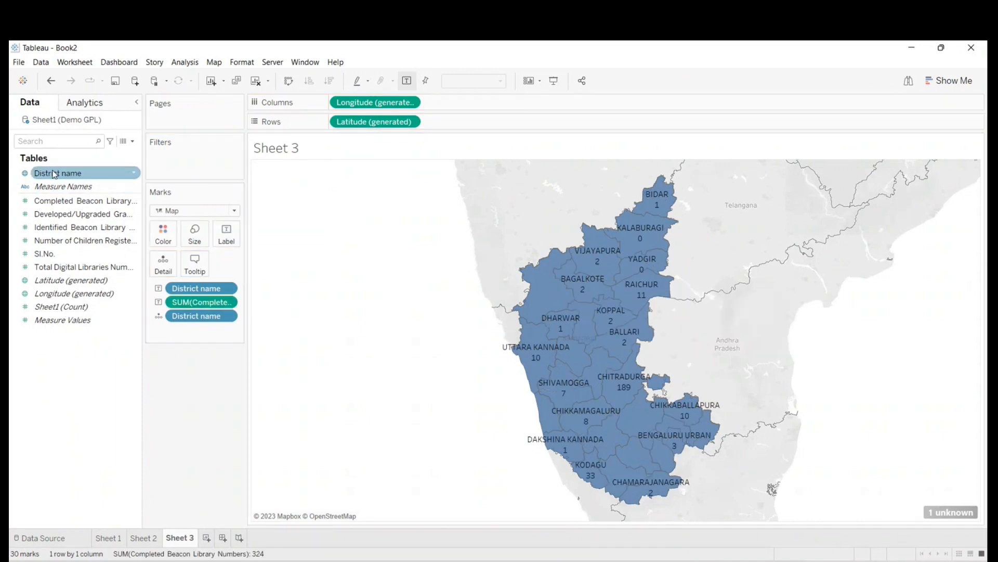
# - Color the districts by District name, and remove that coloring
pyautogui.moveTo(45, 175); pyautogui.dragTo(163, 234)
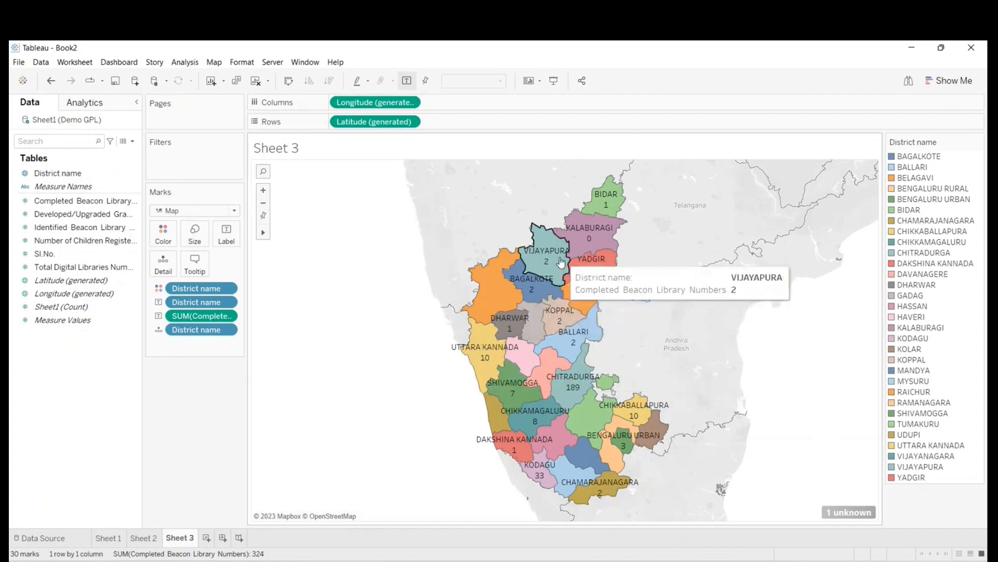
pyautogui.moveTo(186, 291); pyautogui.dragTo(62, 371)
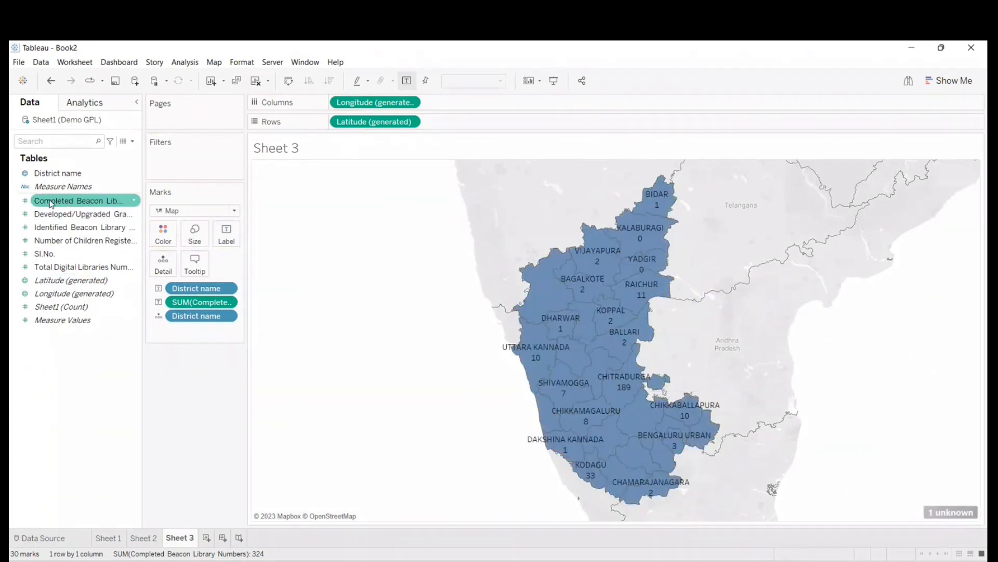
# - Color the districts by Completed Beacon Library Numbers, and remove that field from both the color and the labels
pyautogui.moveTo(55, 204); pyautogui.dragTo(162, 239)
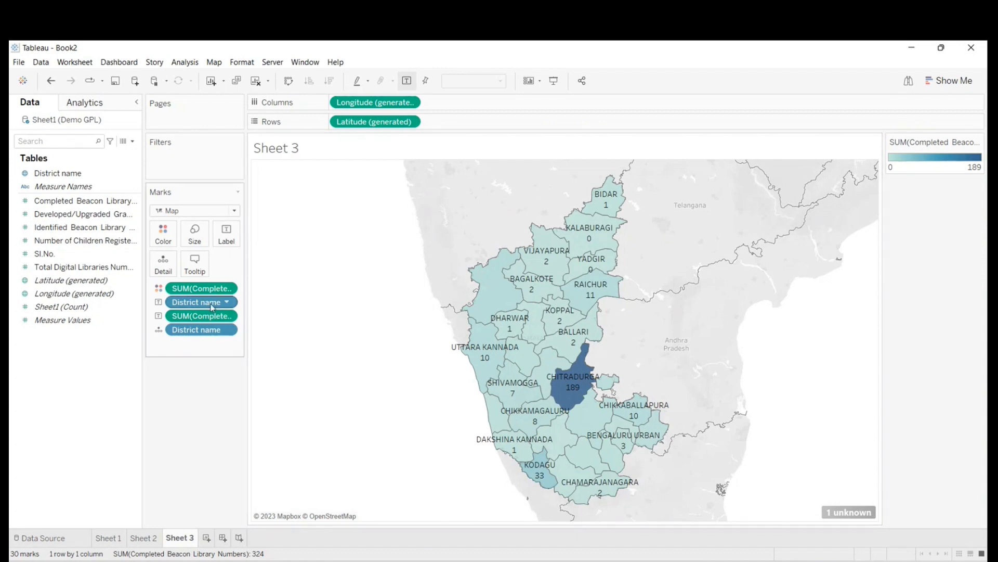
pyautogui.moveTo(196, 292); pyautogui.dragTo(20, 424)
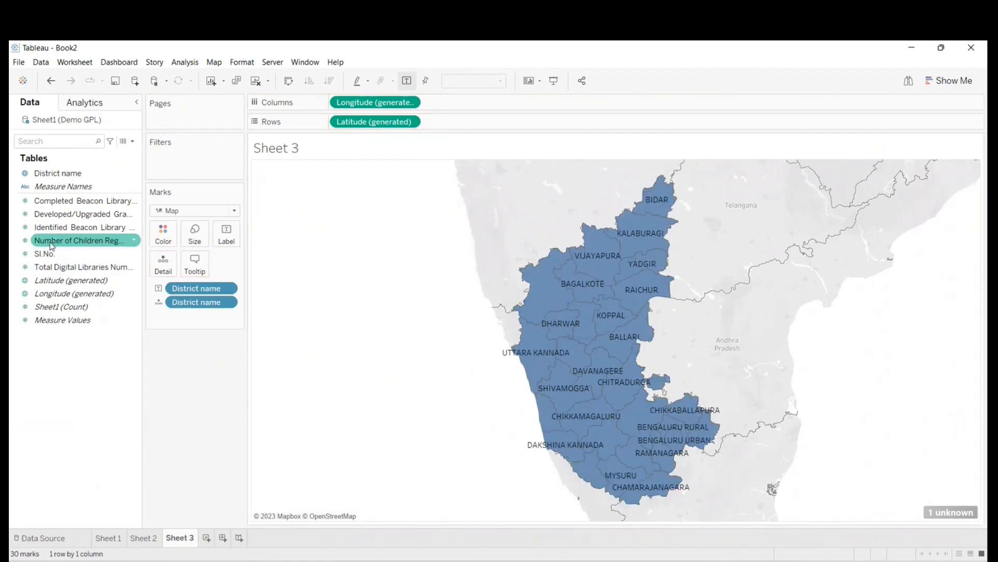
# - Label and color the districts by Number of Children Registered in Gram Panchayath Libraries
pyautogui.moveTo(50, 242); pyautogui.dragTo(227, 235)
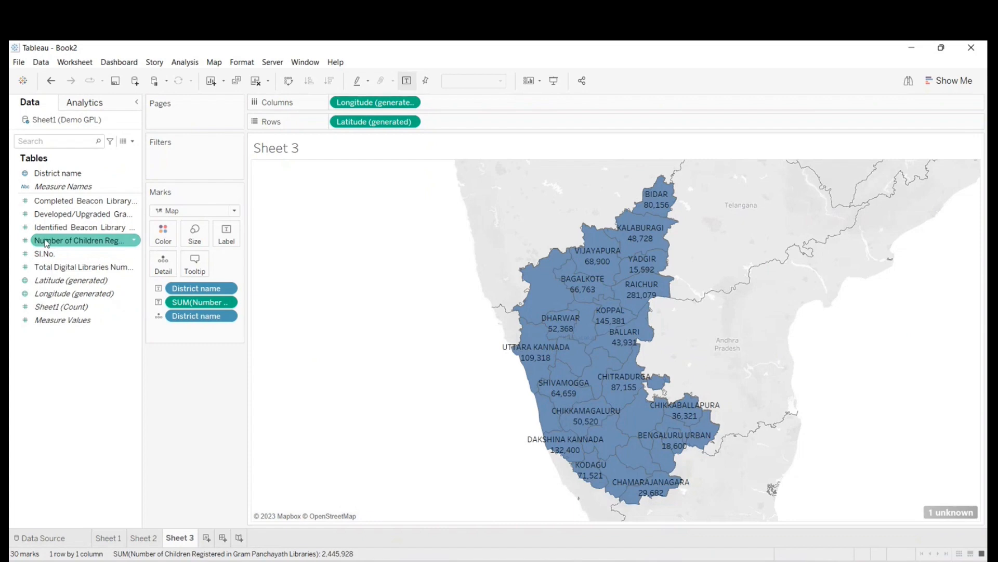
pyautogui.moveTo(47, 244)
pyautogui.mouseDown()
pyautogui.moveTo(143, 249)
pyautogui.moveTo(163, 235)
pyautogui.mouseUp()
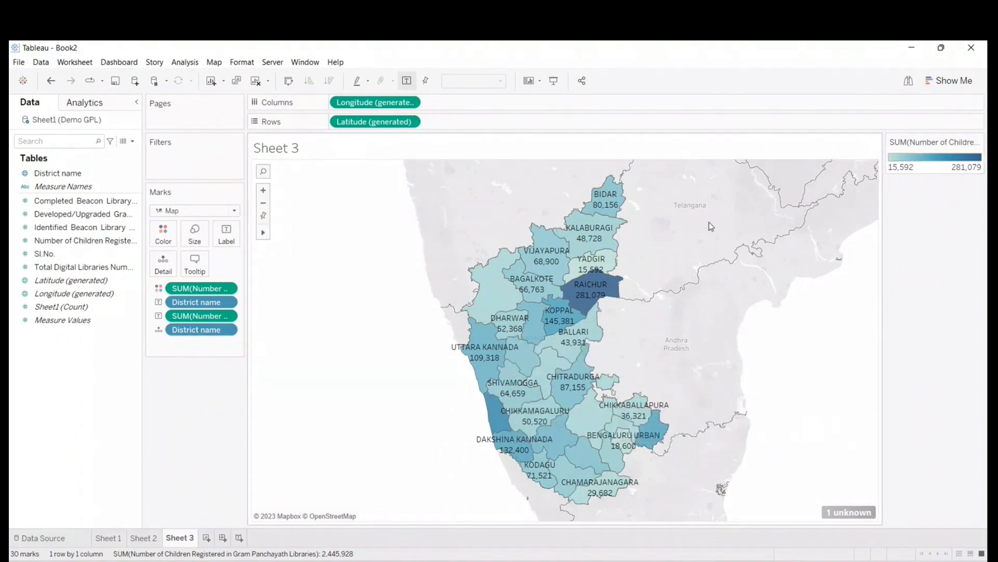
# - Set the map background's washout to 100%, and view the map in presentation mode before returning to the worksheet
pyautogui.click(214, 63)
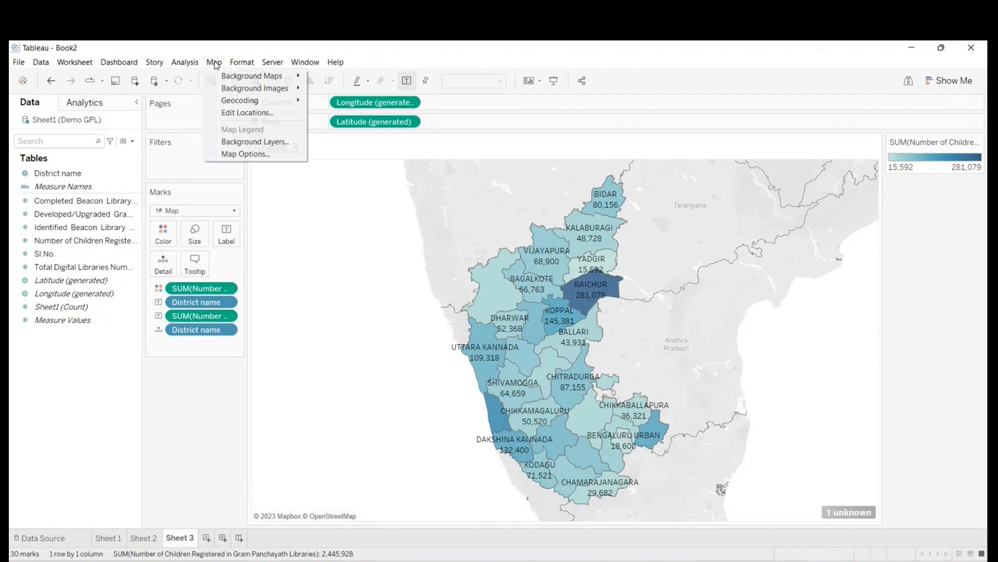
pyautogui.click(254, 142)
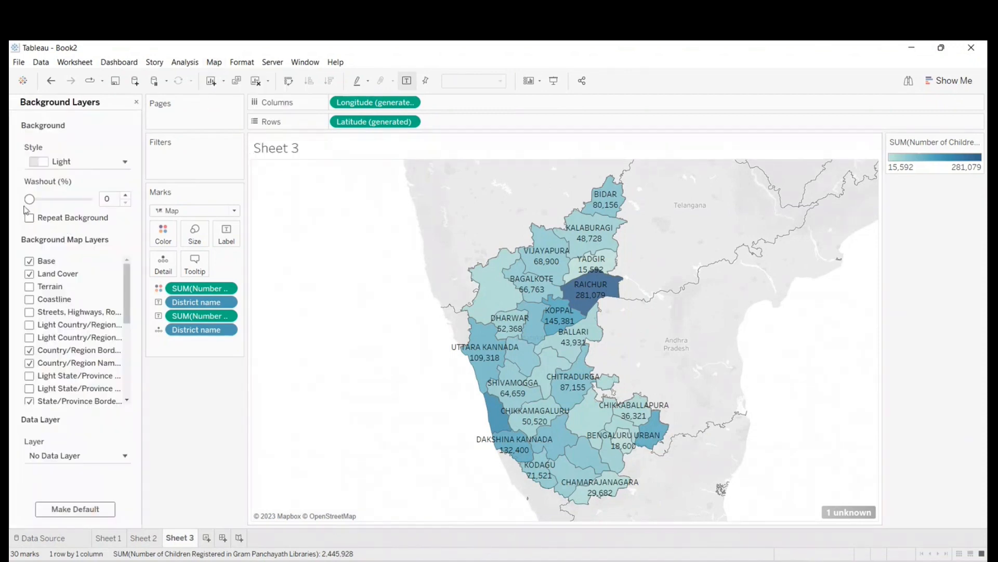
pyautogui.moveTo(30, 198); pyautogui.dragTo(91, 200)
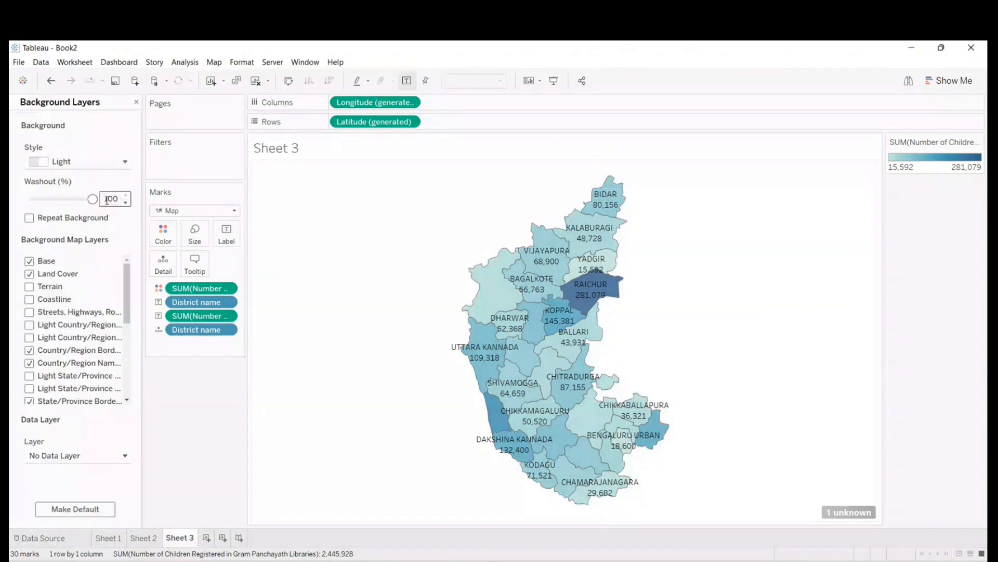
pyautogui.click(554, 80)
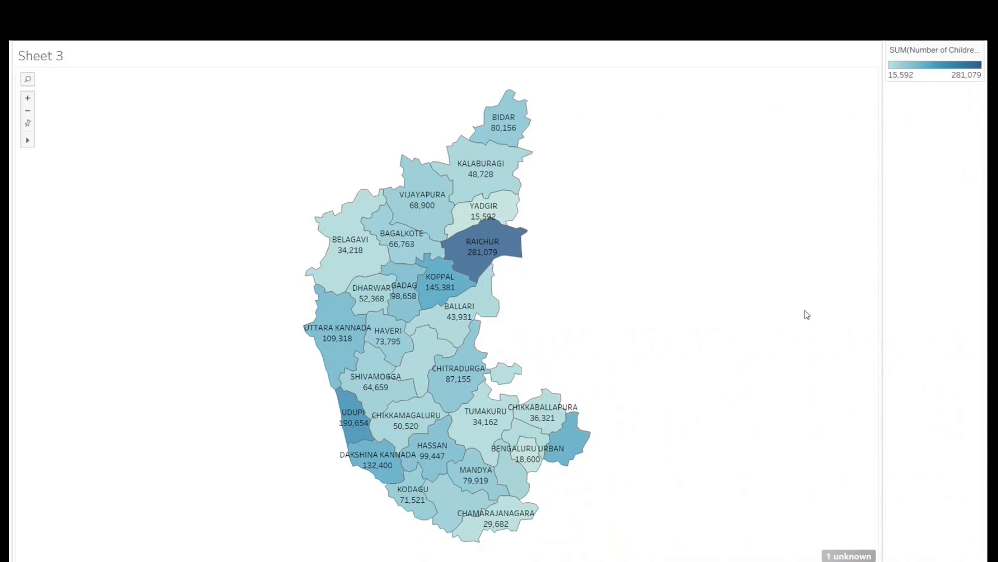
pyautogui.press('Escape')
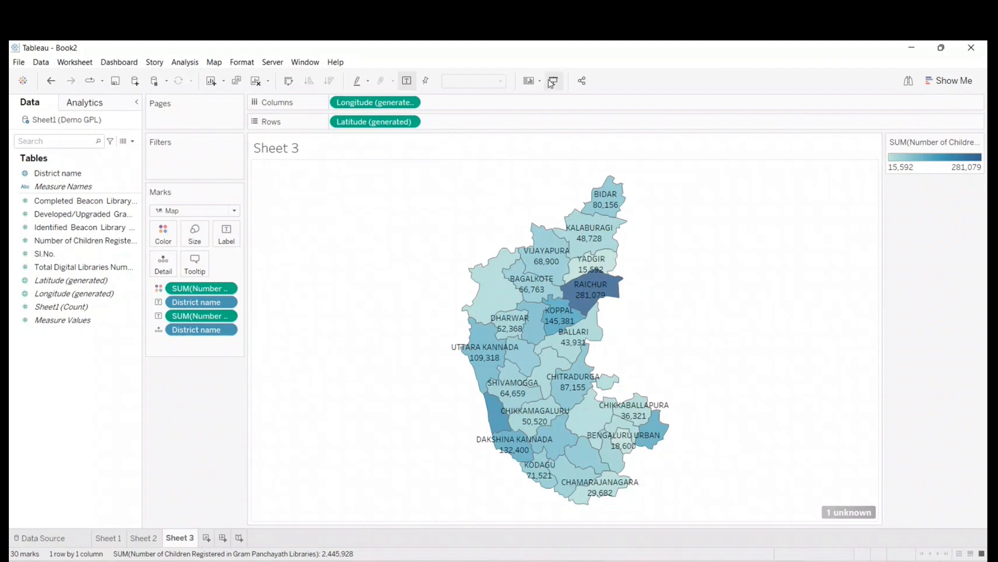
pyautogui.hotkey('alt', 'Tab')
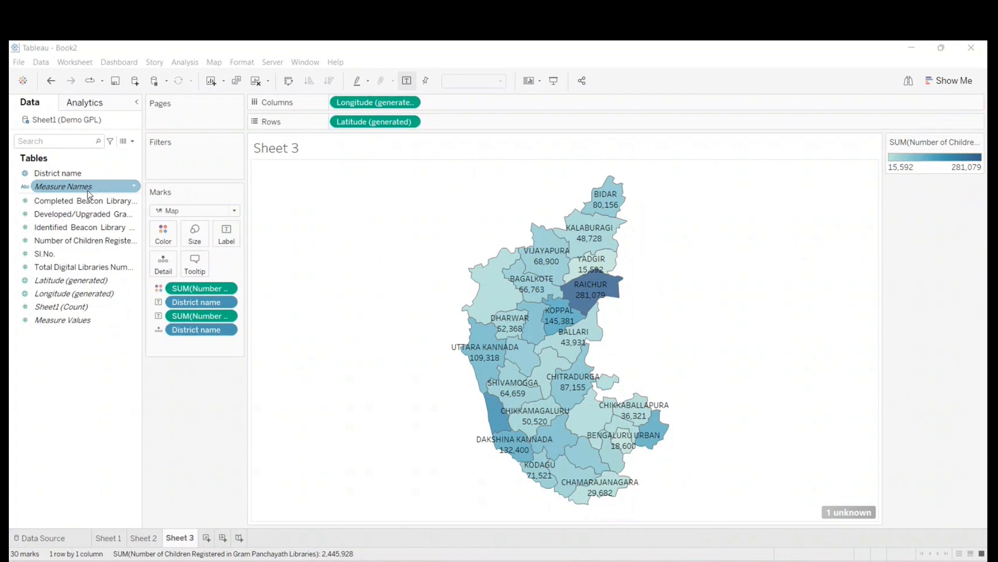
pyautogui.click(192, 396)
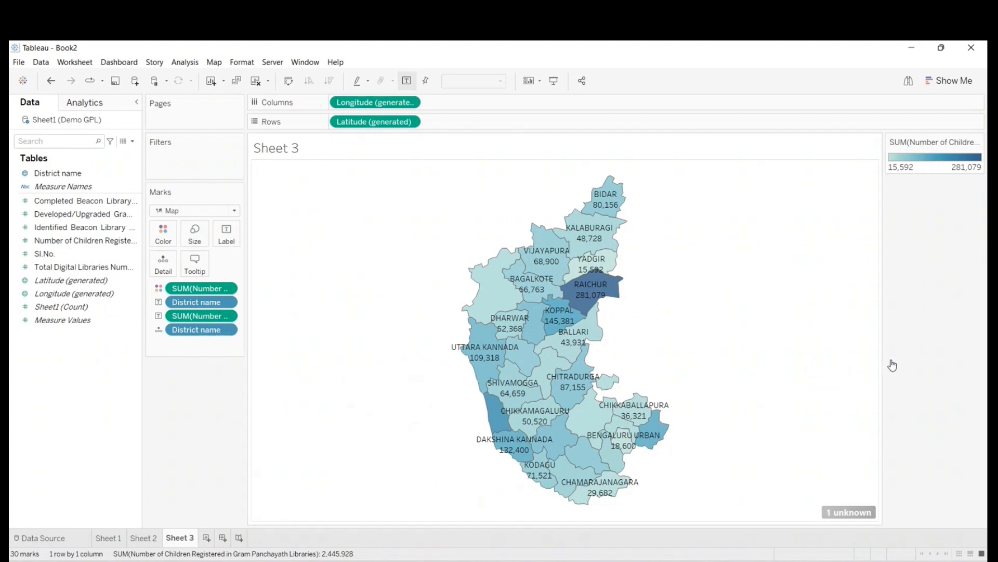
pyautogui.hotkey('alt', 'Tab')
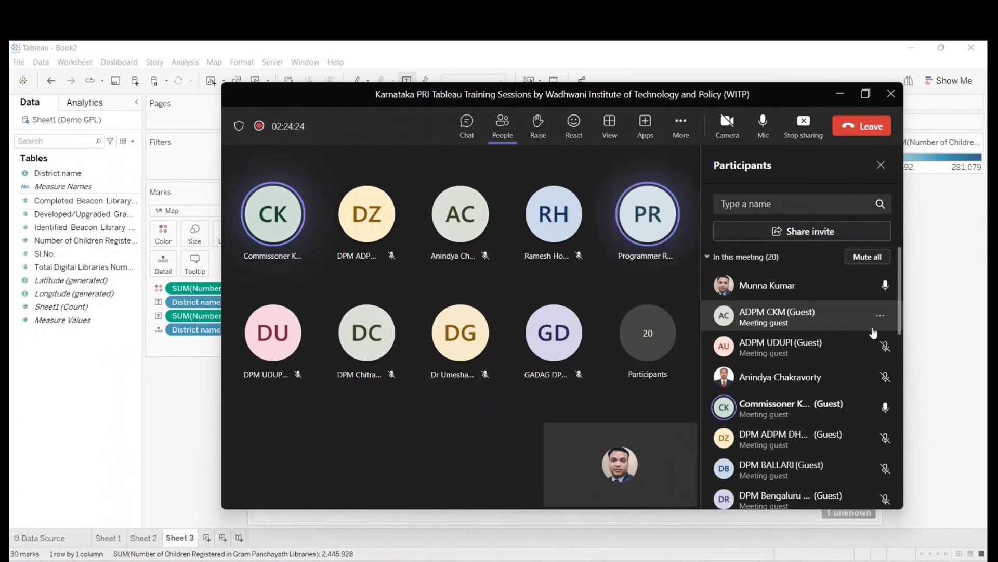
pyautogui.click(840, 95)
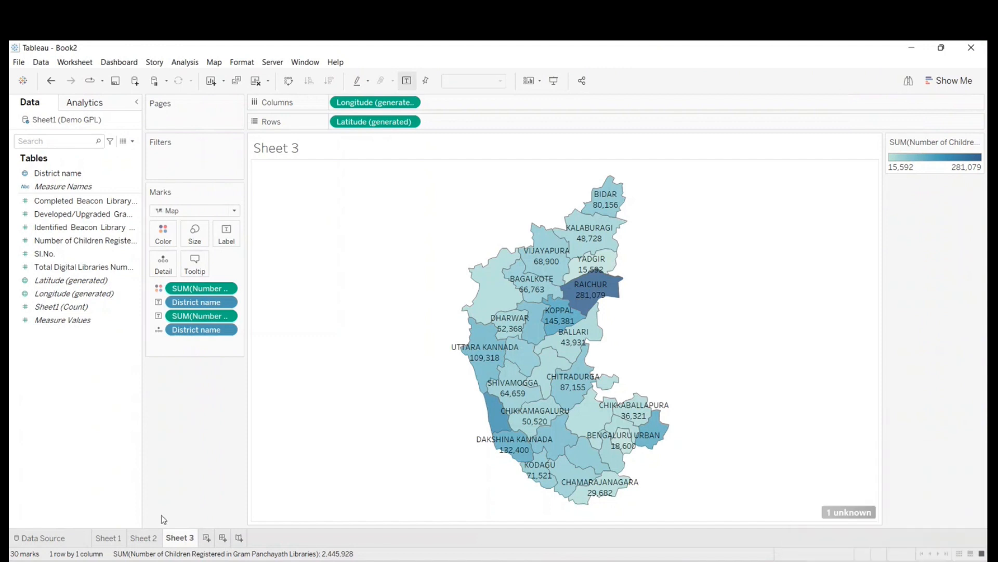
# - Build a text table on a new sheet listing District name with Completed Beacon Library Numbers, Developed/Upgraded and Identified Beacon Library measures, and return to Sheet 3
pyautogui.moveTo(546, 276)
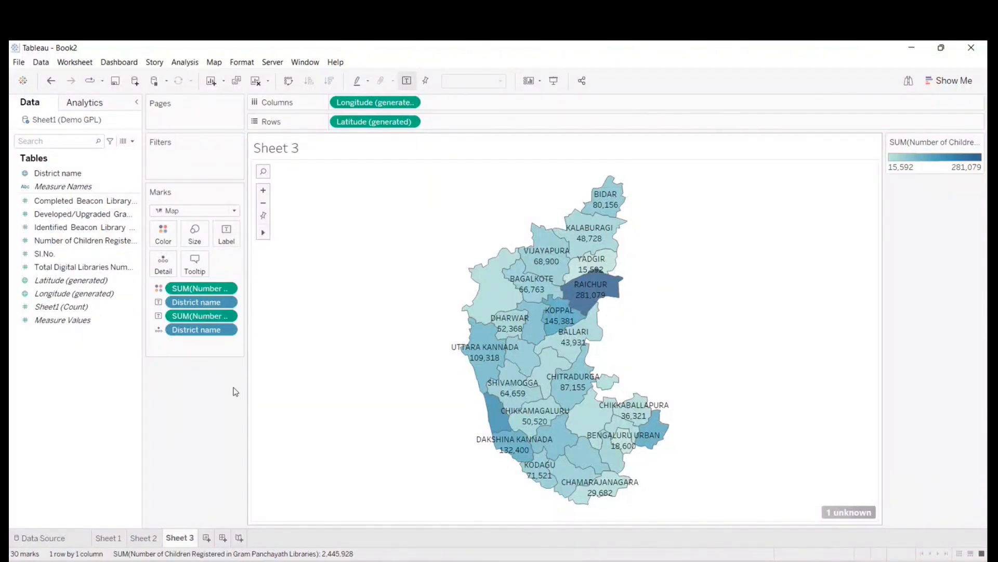
pyautogui.click(206, 537)
pyautogui.moveTo(58, 173); pyautogui.dragTo(358, 122)
pyautogui.moveTo(78, 200); pyautogui.dragTo(353, 229)
pyautogui.click(61, 214)
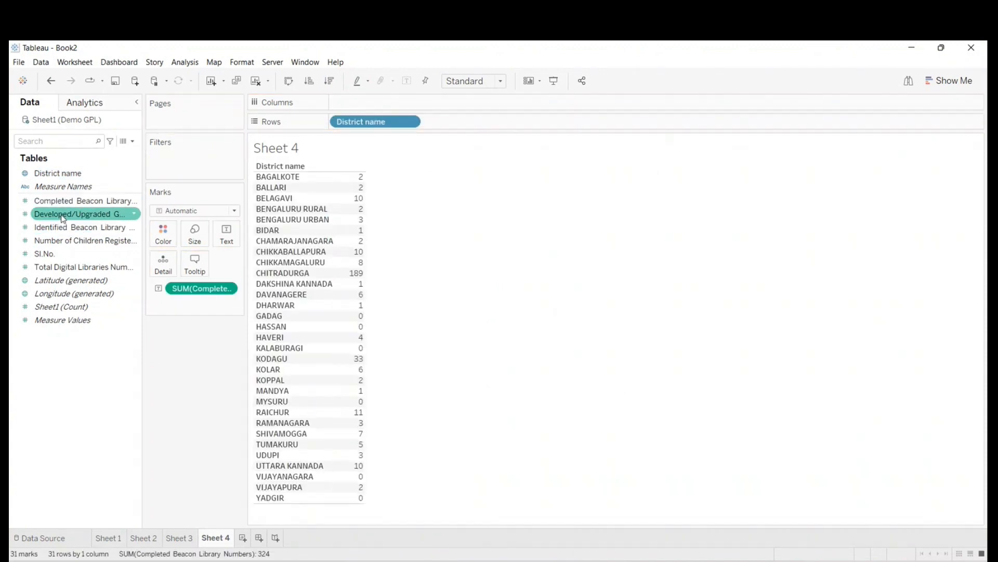
pyautogui.moveTo(61, 214); pyautogui.dragTo(355, 321)
pyautogui.moveTo(73, 227); pyautogui.dragTo(355, 319)
pyautogui.click(179, 538)
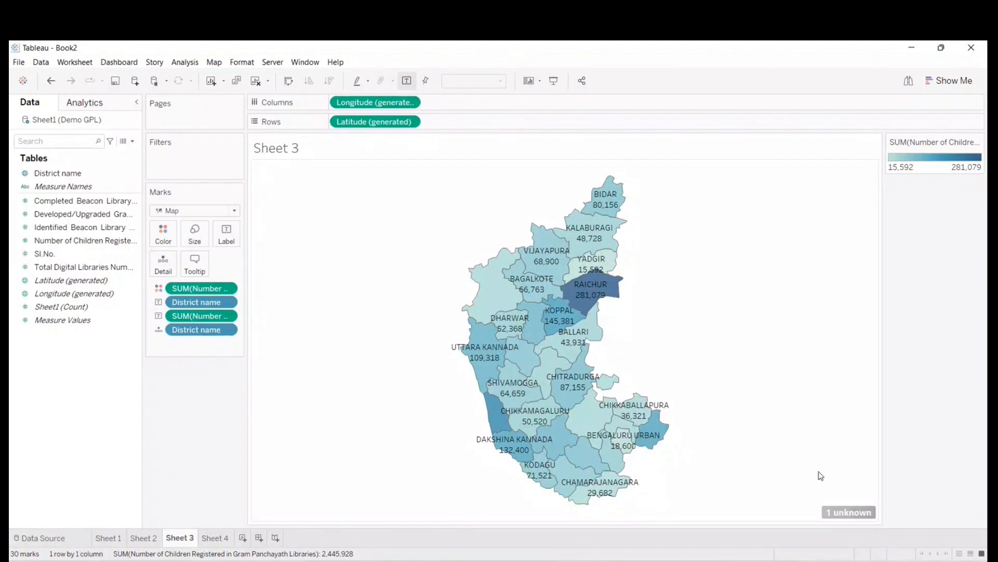
# - Switch to the Teams meeting window, turn on the camera and stop sharing the screen
pyautogui.click(944, 496)
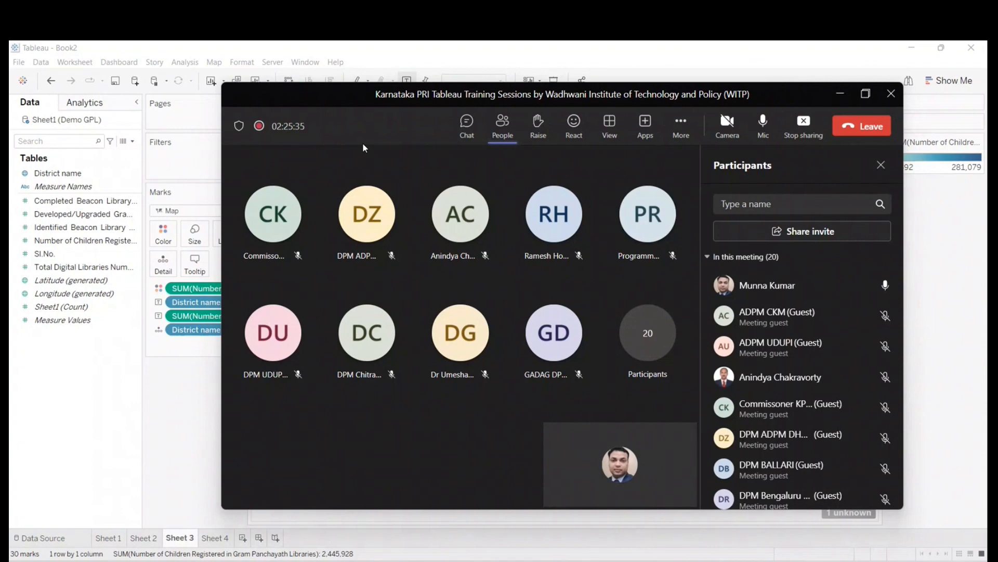
pyautogui.click(728, 122)
pyautogui.click(803, 128)
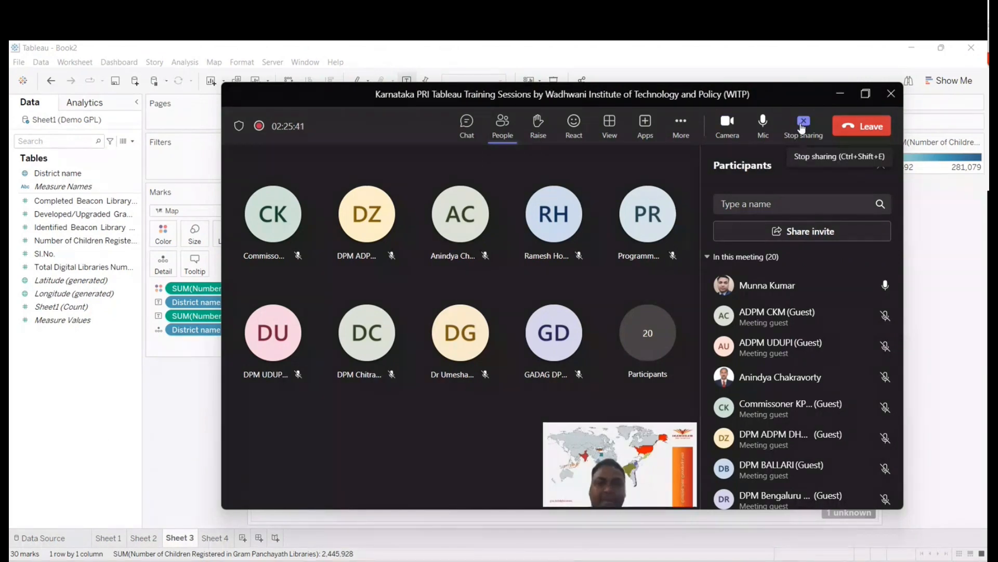